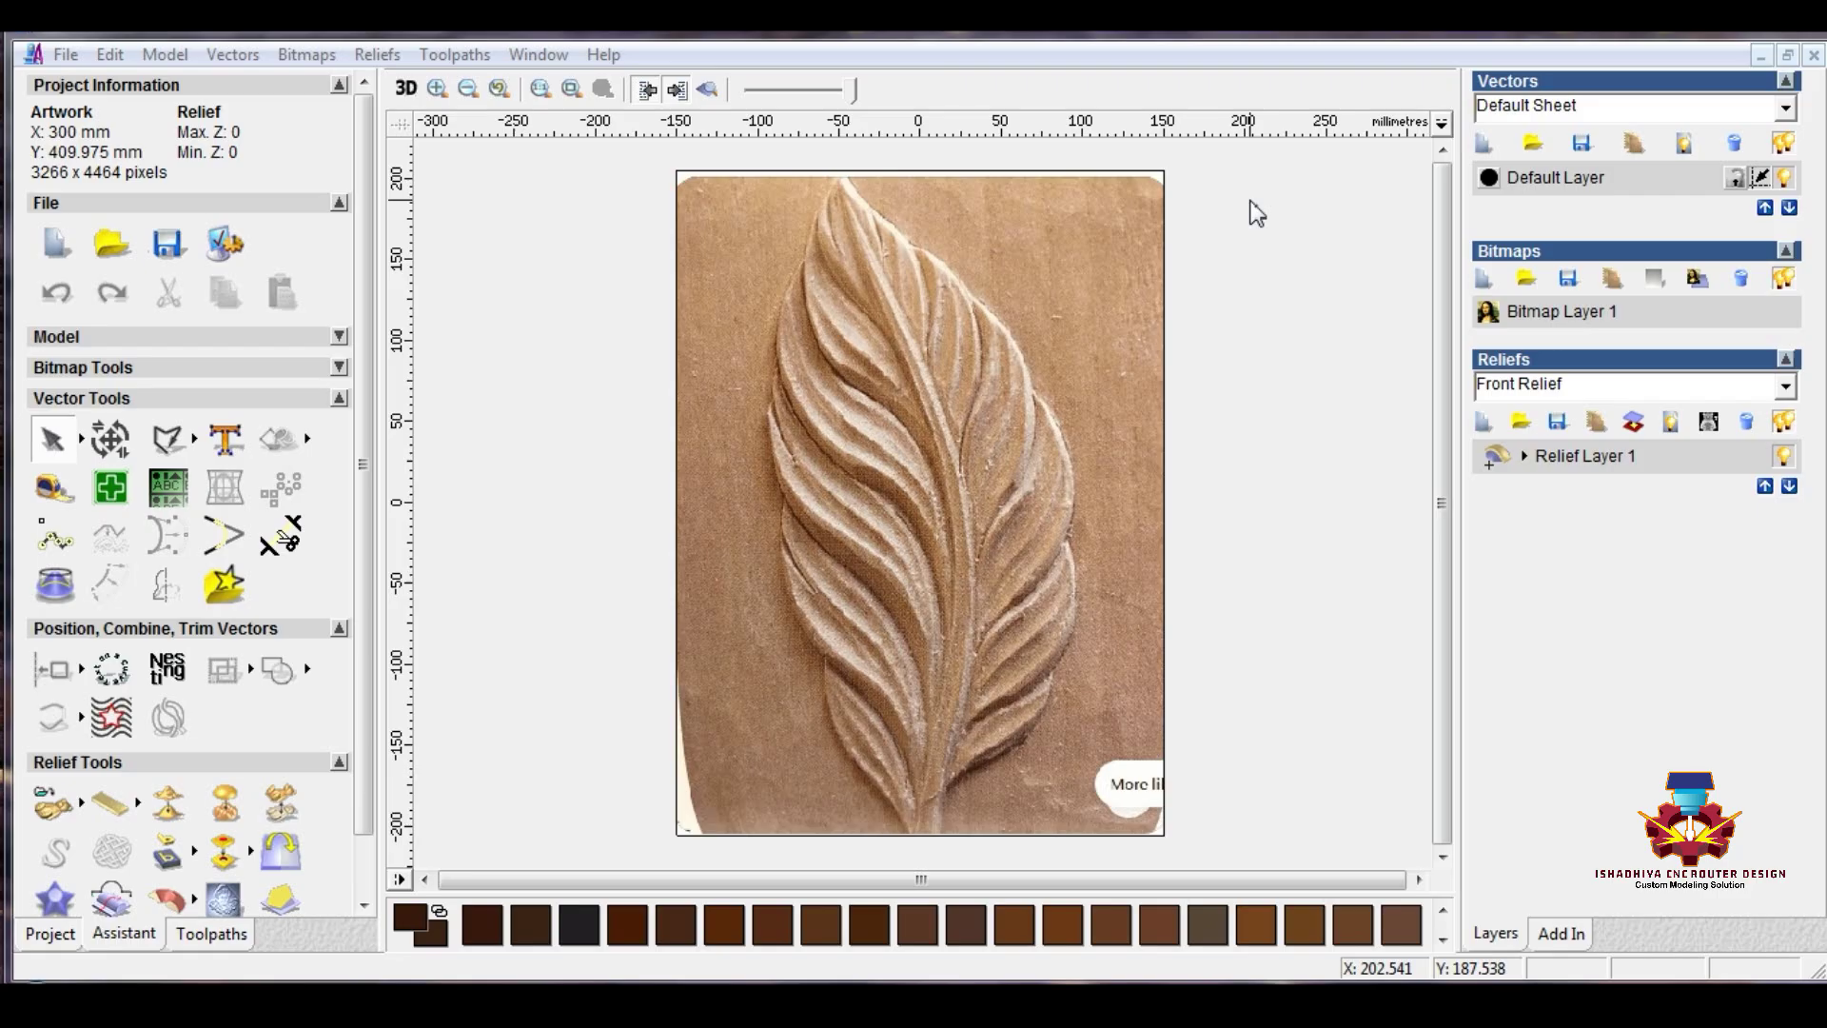
Step: Draw two straight polylines about 426 mm tall from the leaf tip to either side of the stem base
{"action": "left_click", "coordinate": [148, 439]}
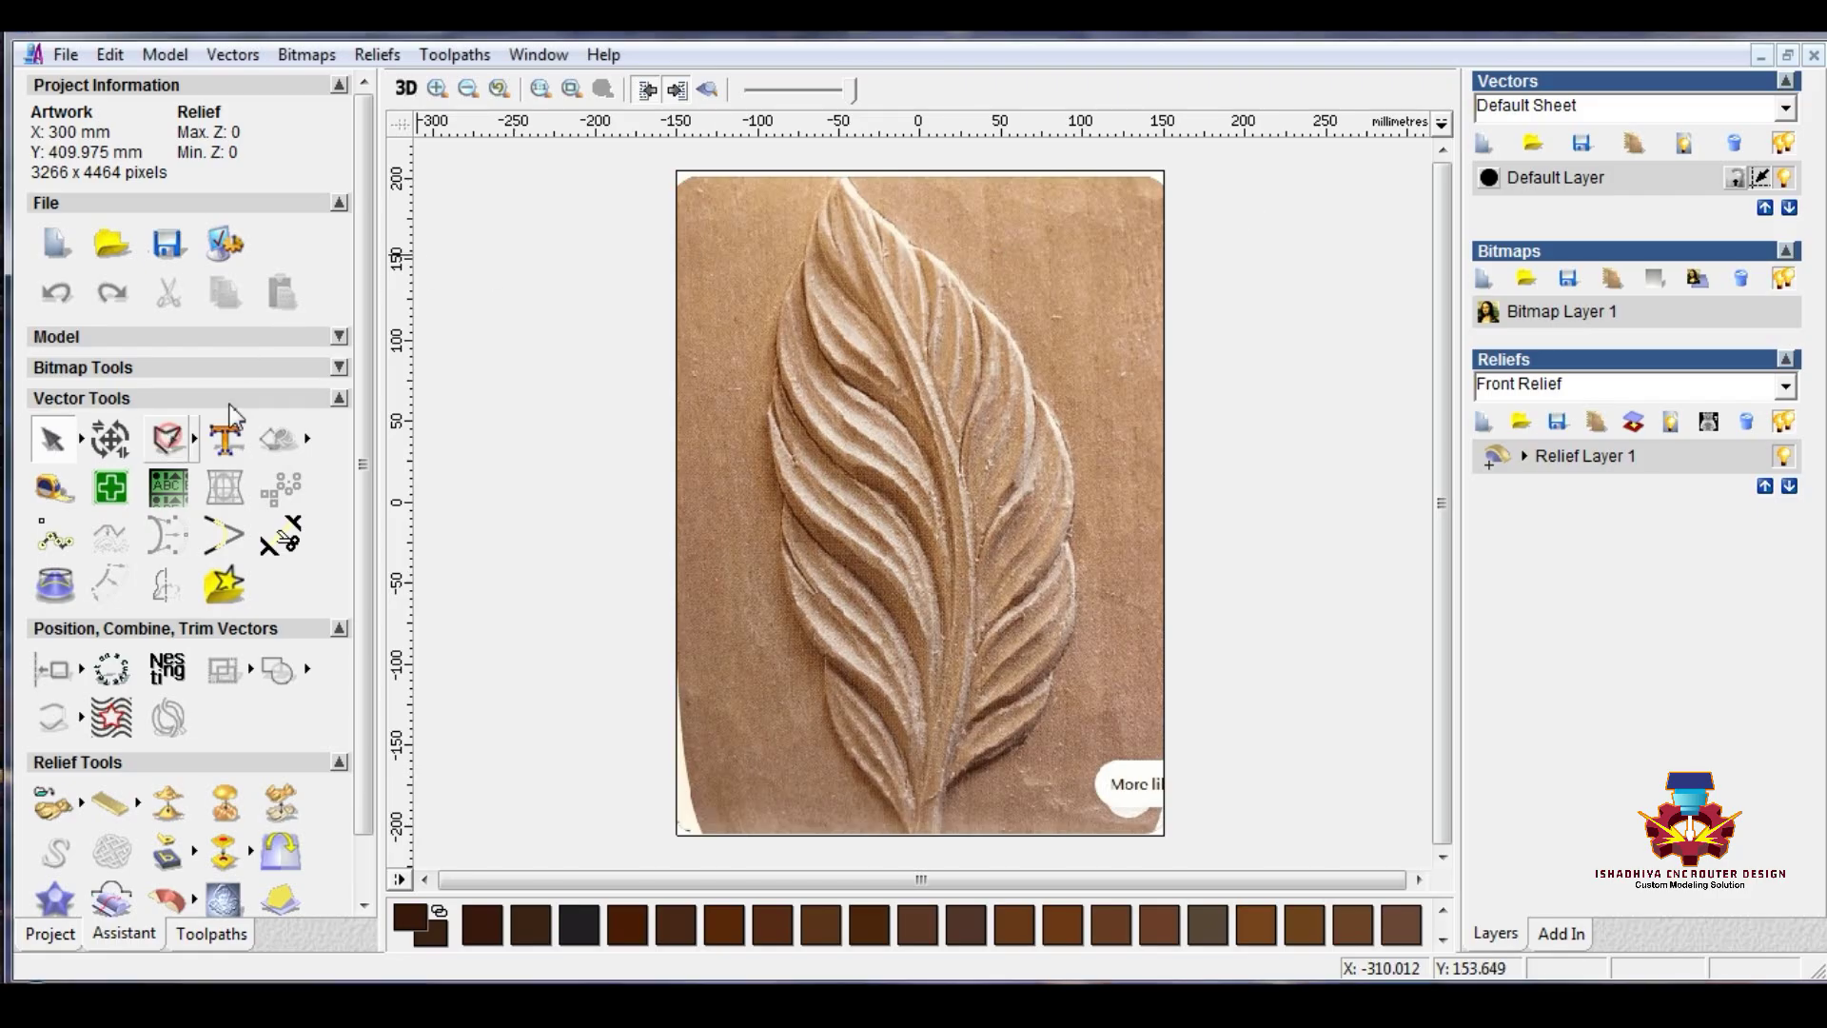
{"action": "left_click", "coordinate": [837, 167]}
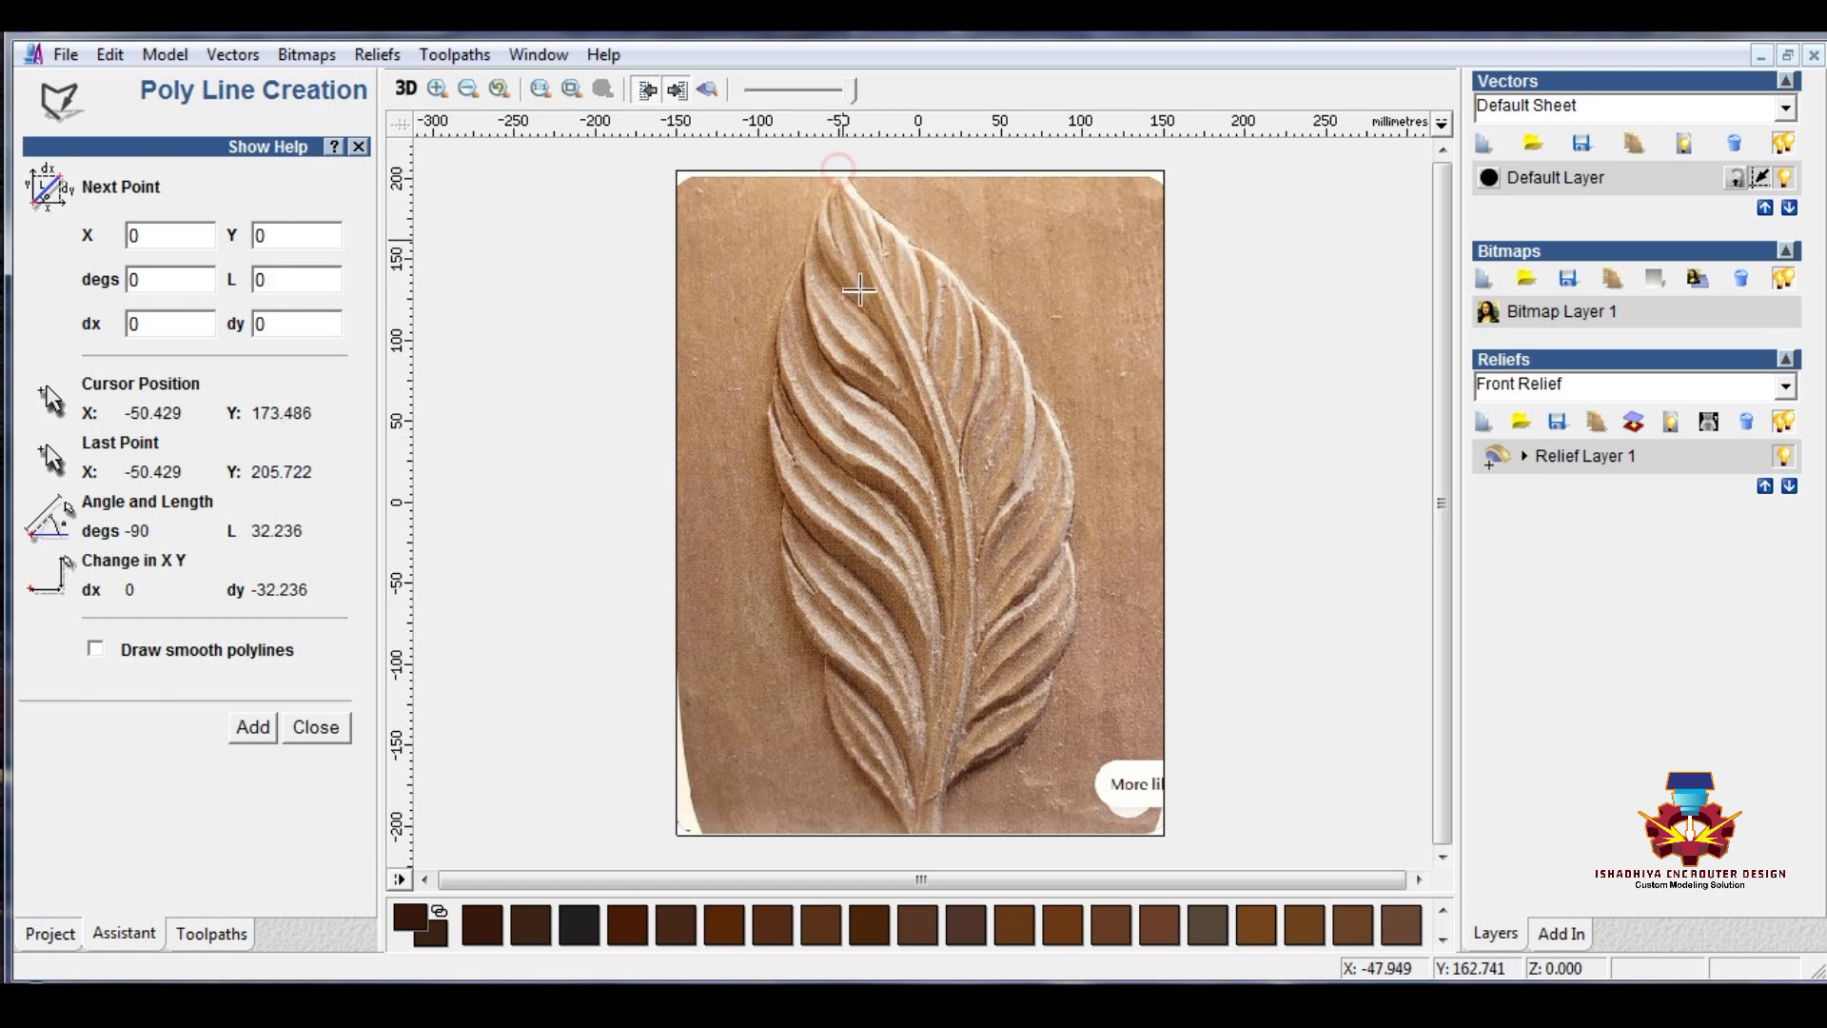
{"action": "left_click", "coordinate": [909, 857]}
{"action": "left_click", "coordinate": [931, 857]}
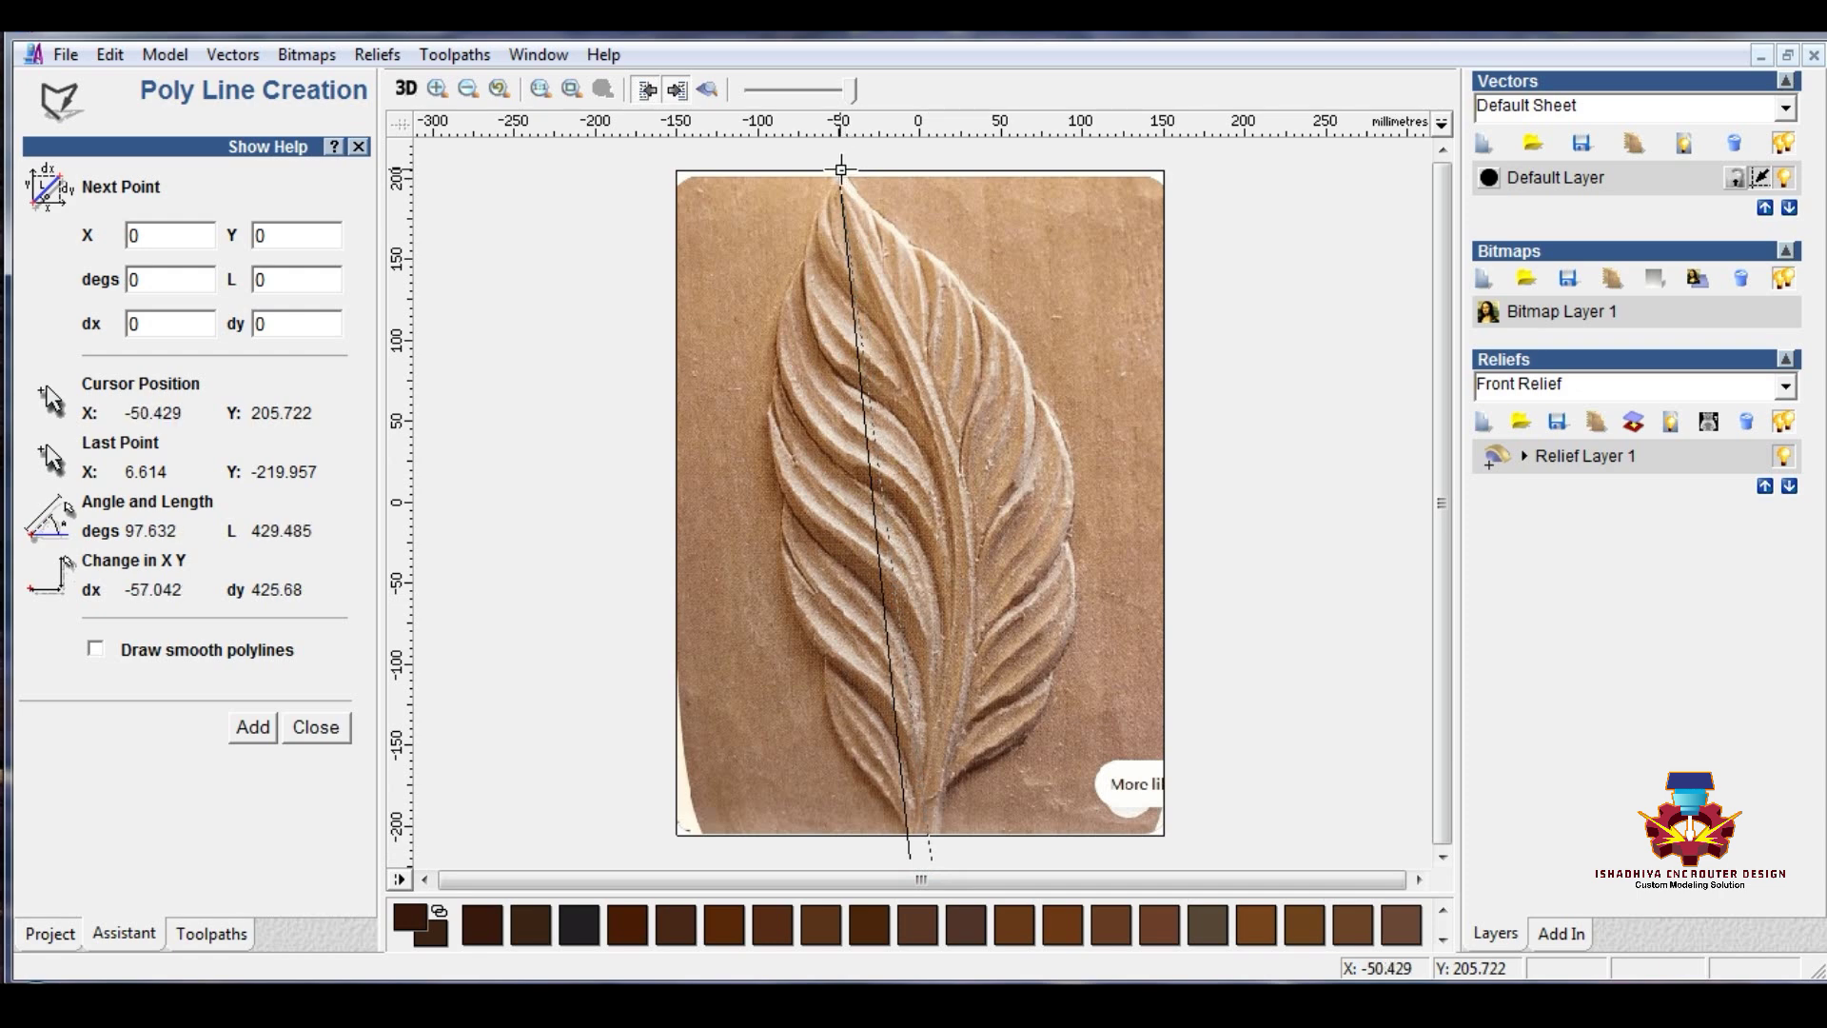
{"action": "left_click", "coordinate": [854, 177]}
Step: Convert the line ending on the stem's right side to a Bezier curve and bend it along the midrib's right edge
{"action": "left_click", "coordinate": [876, 444]}
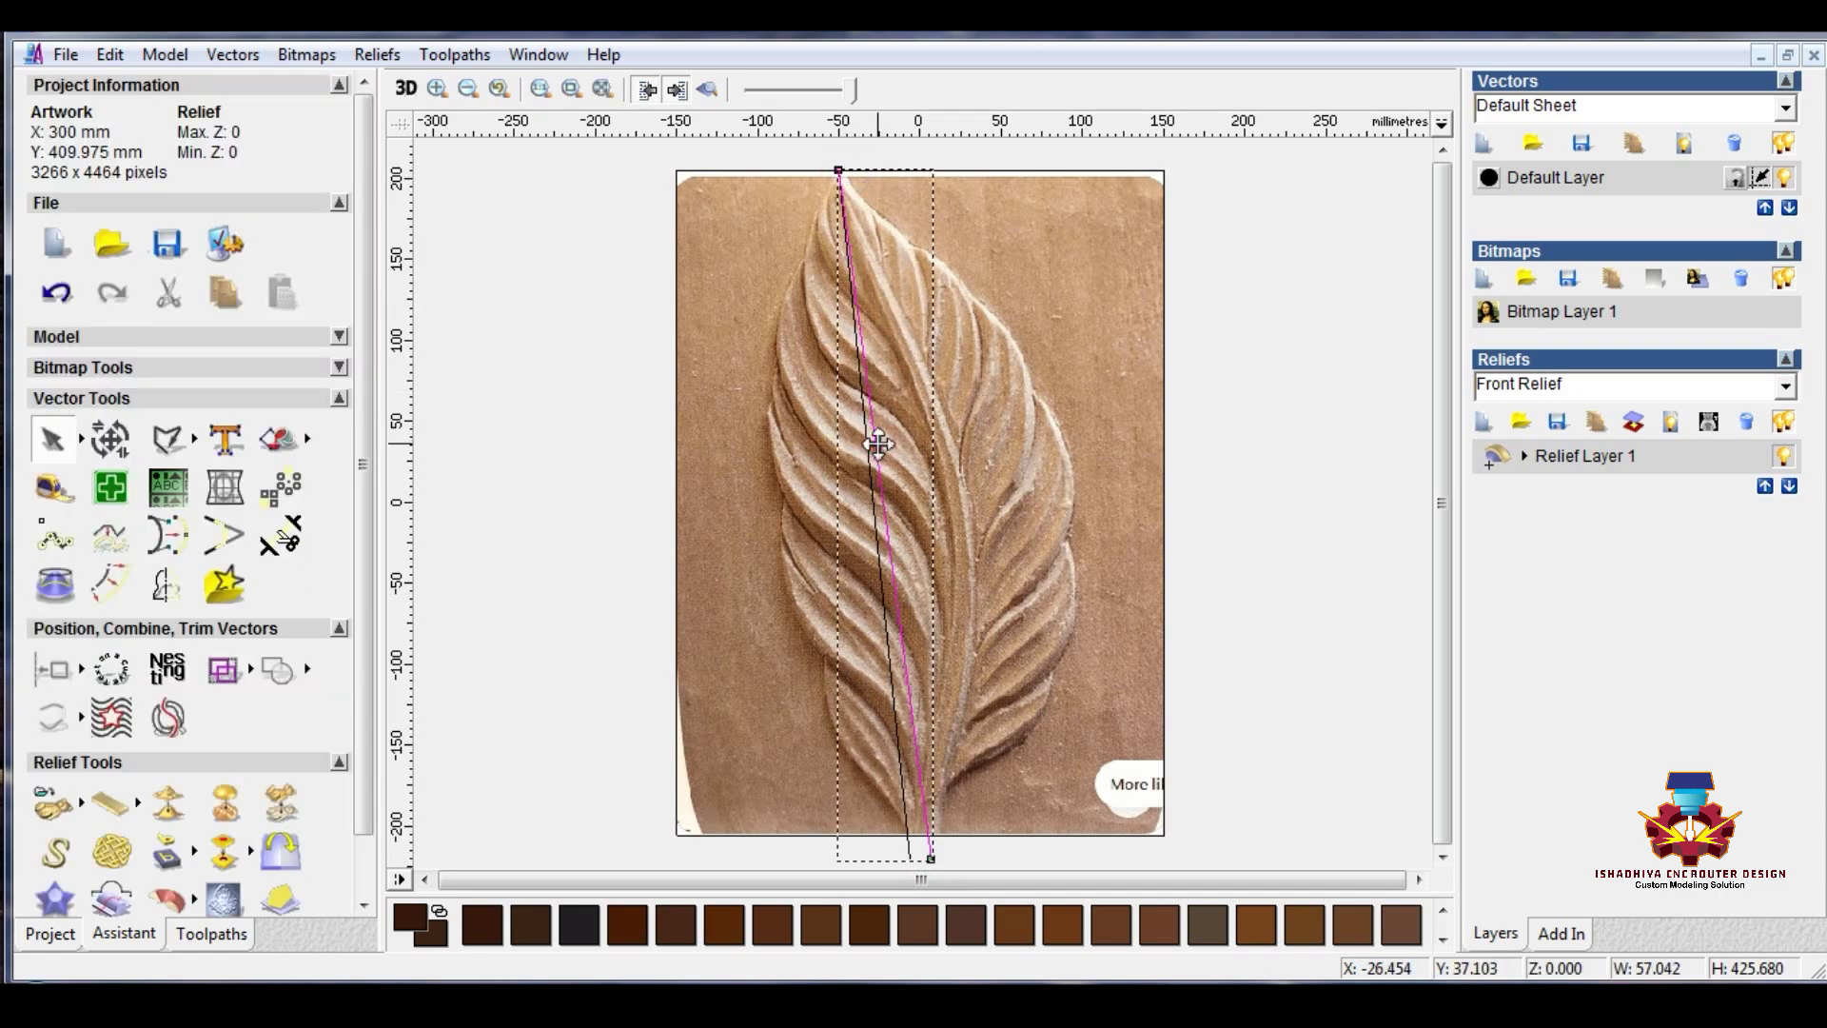
{"action": "key", "text": "n"}
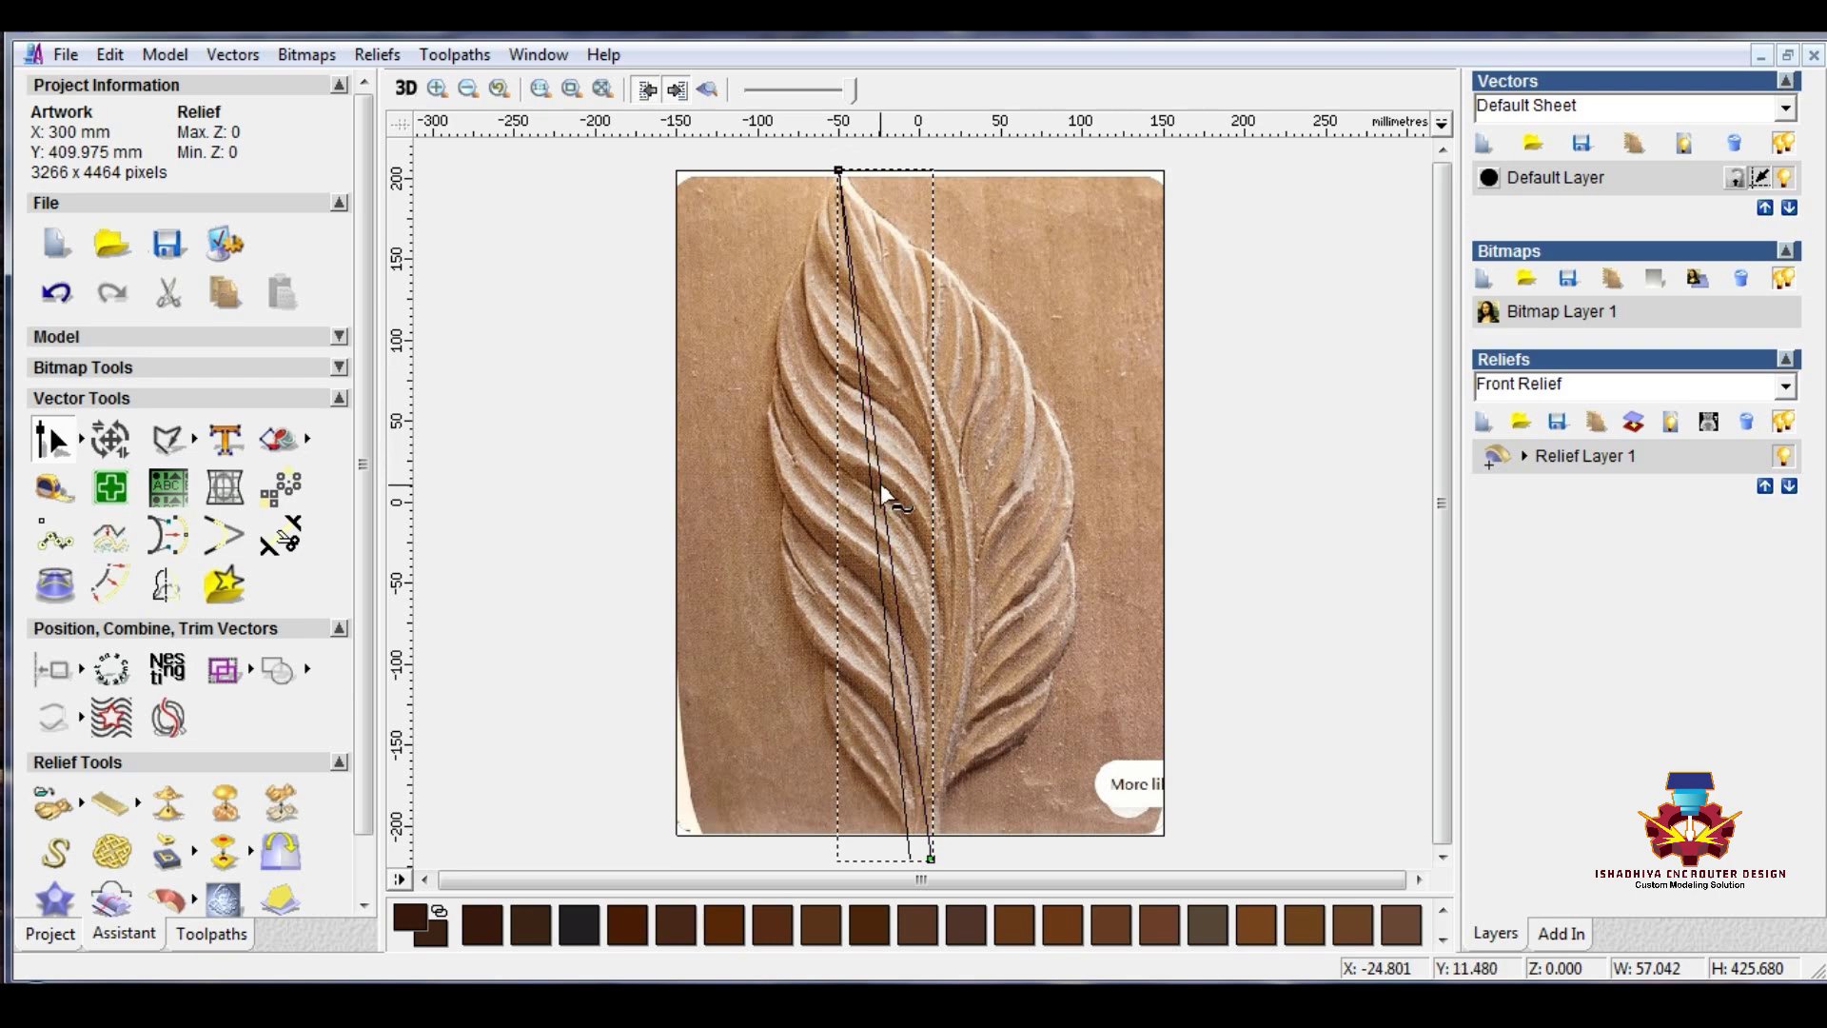
{"action": "key", "text": "b"}
{"action": "left_click_drag", "start_coordinate": [868, 399], "coordinate": [960, 444]}
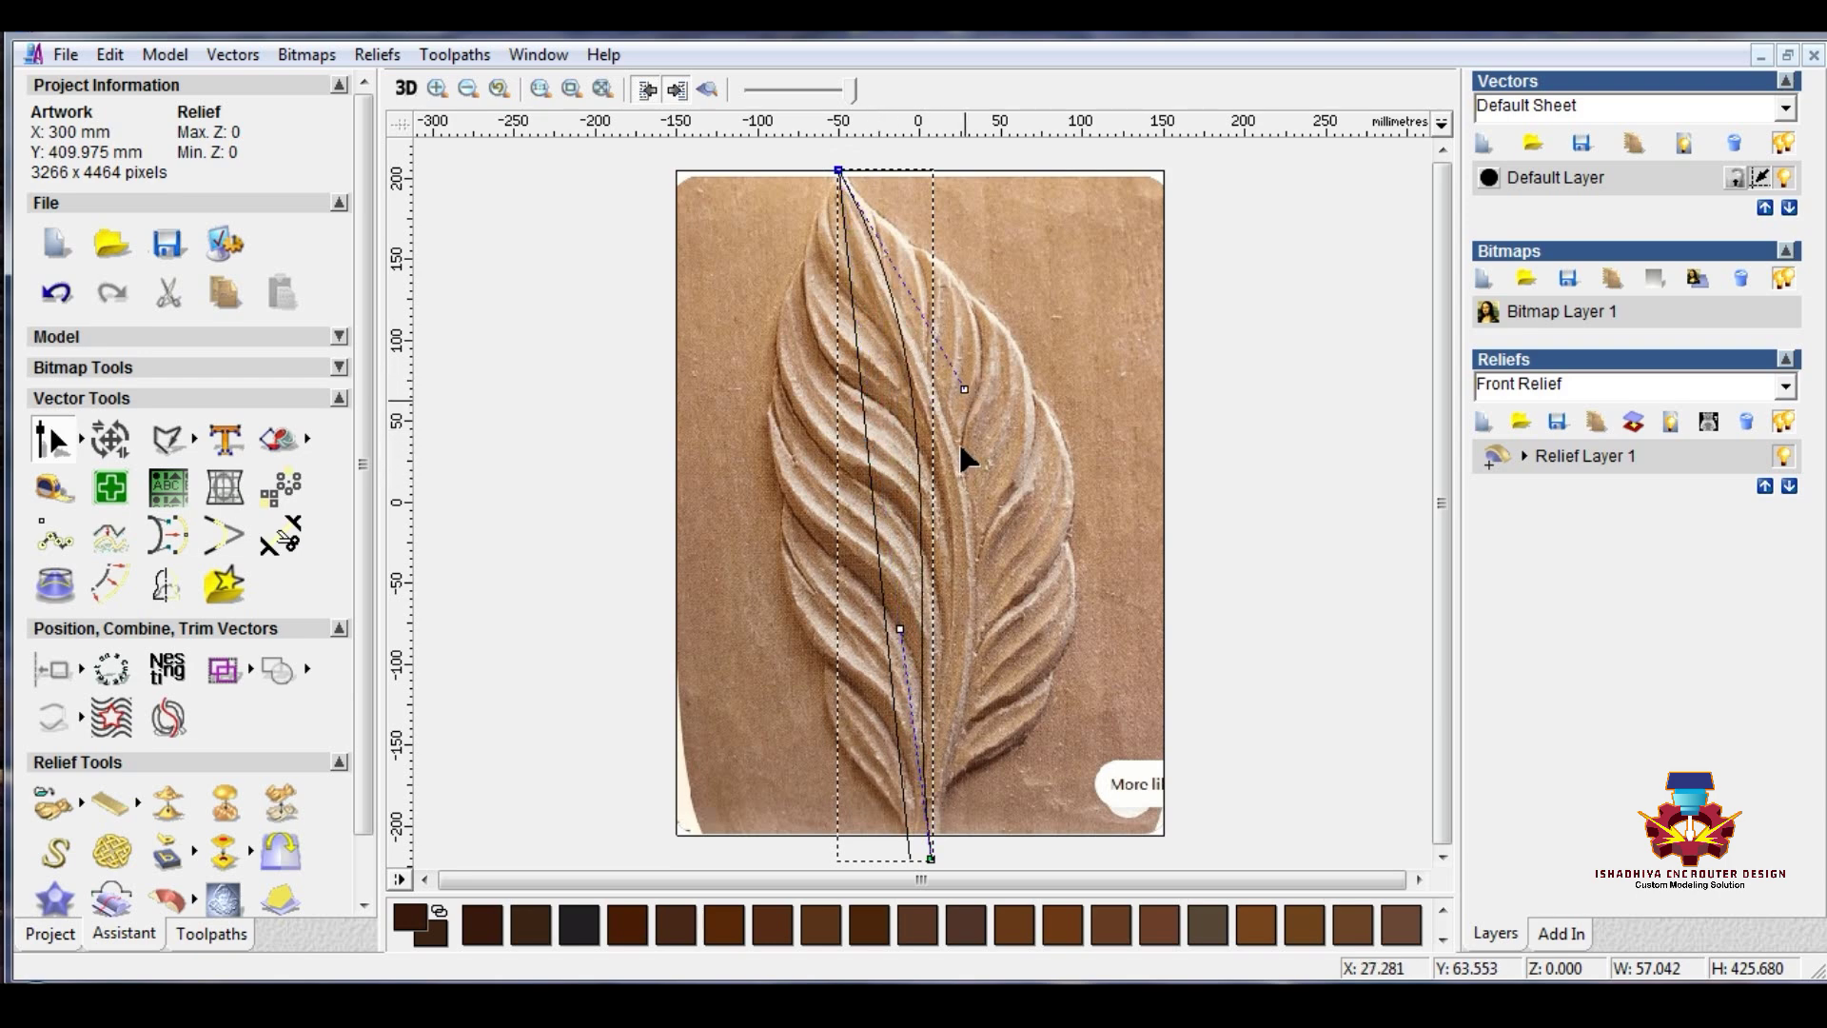
{"action": "left_click", "coordinate": [900, 628]}
{"action": "left_click_drag", "start_coordinate": [1005, 589], "coordinate": [1025, 544]}
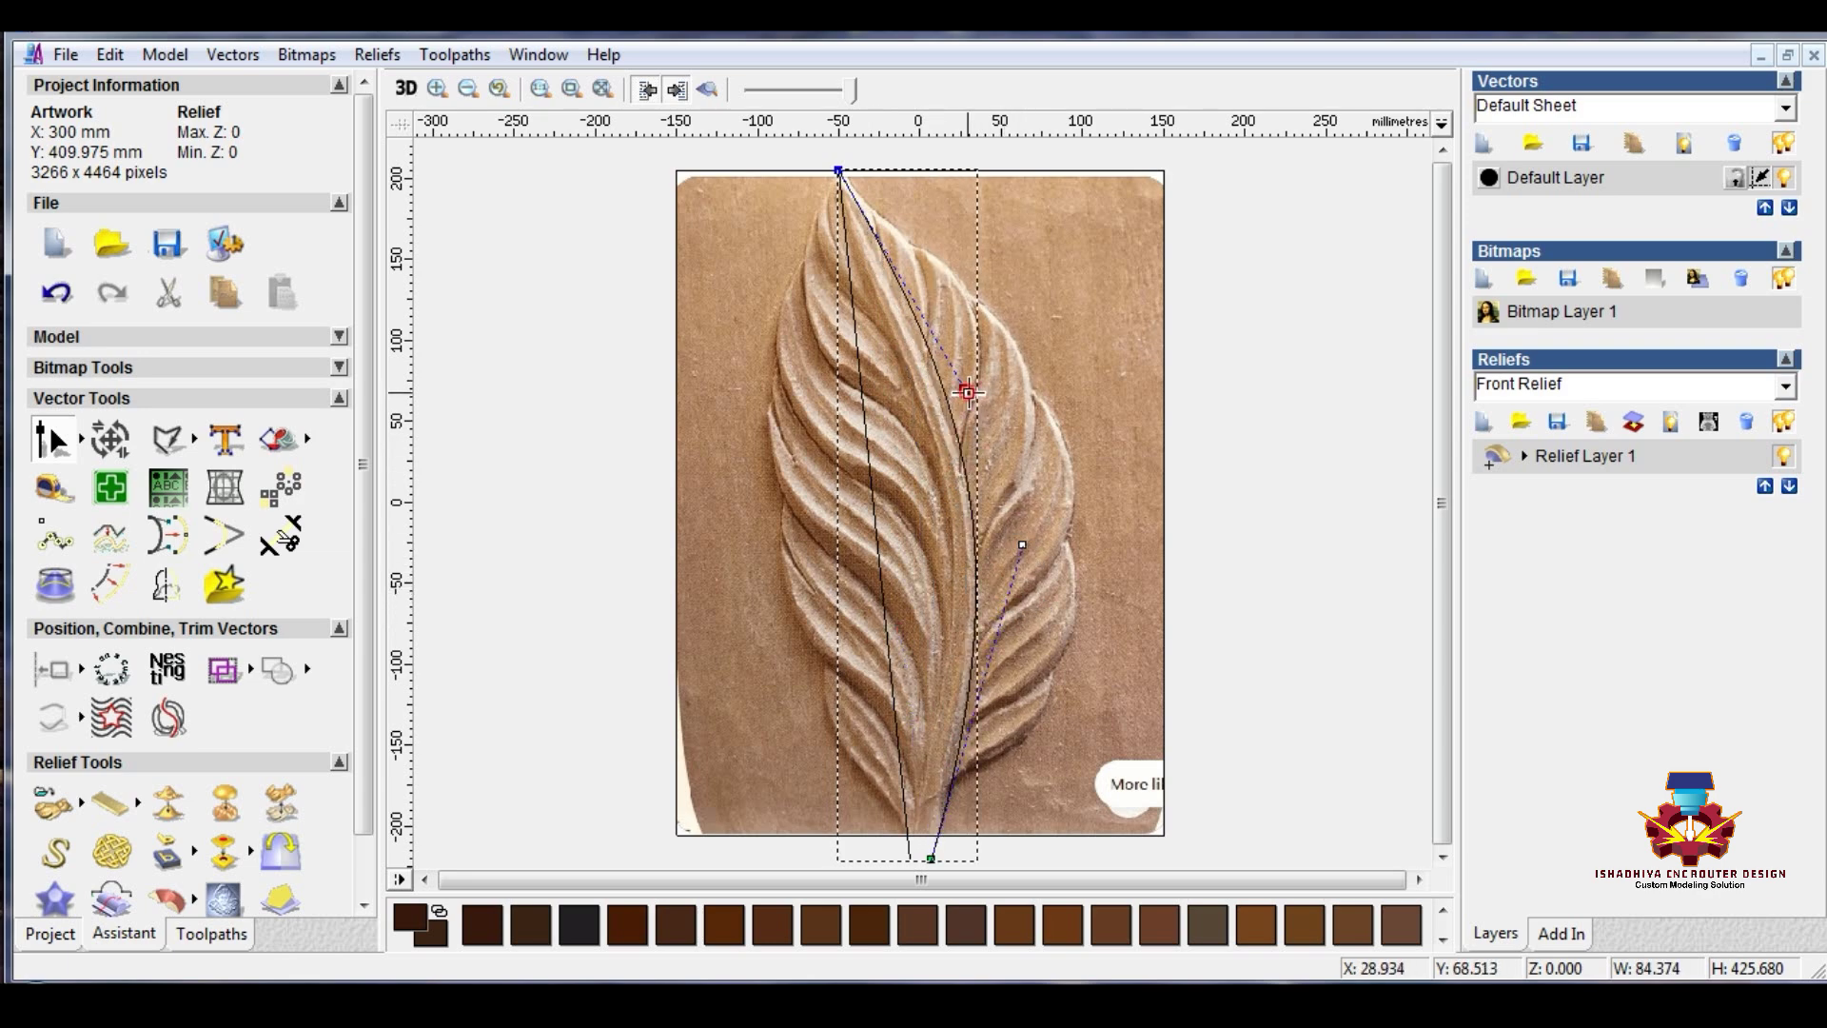
{"action": "left_click_drag", "start_coordinate": [964, 389], "coordinate": [979, 491]}
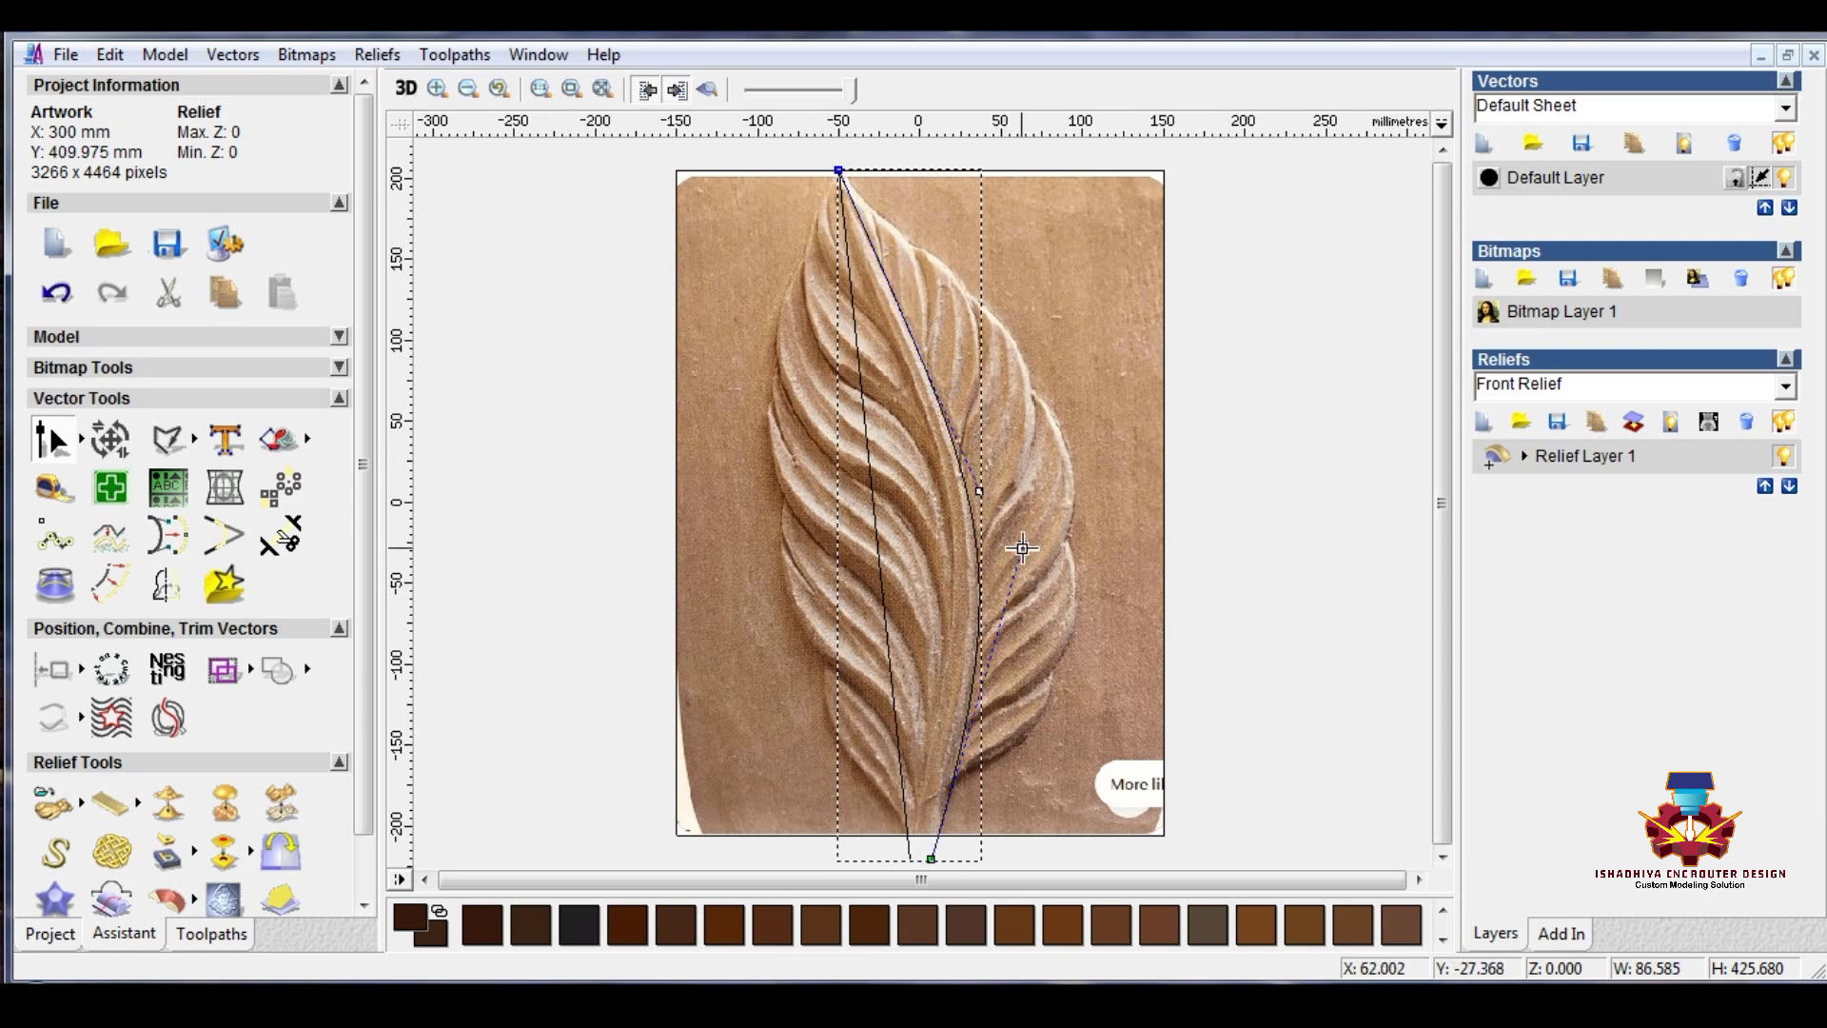
Step: Convert the other line to a Bezier curve, bend it along the midrib's left edge, and shift its lower end slightly left
{"action": "left_click", "coordinate": [875, 463]}
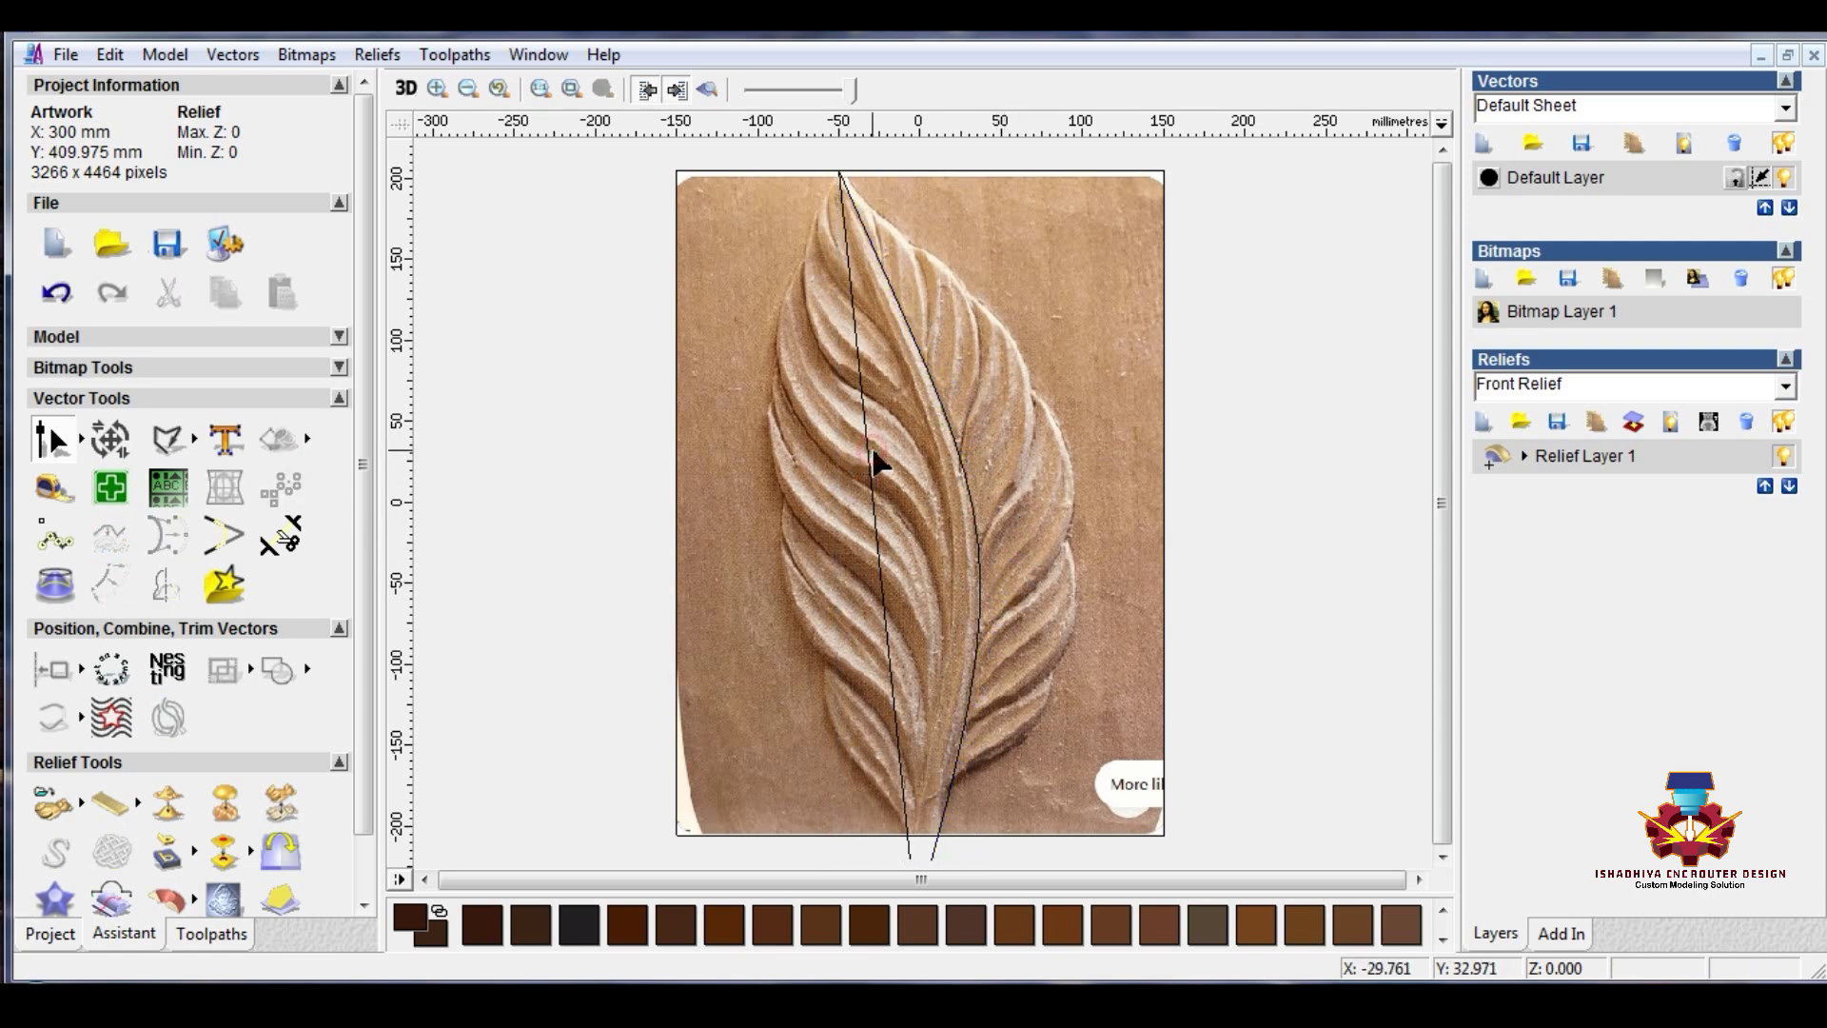
{"action": "left_click", "coordinate": [868, 475]}
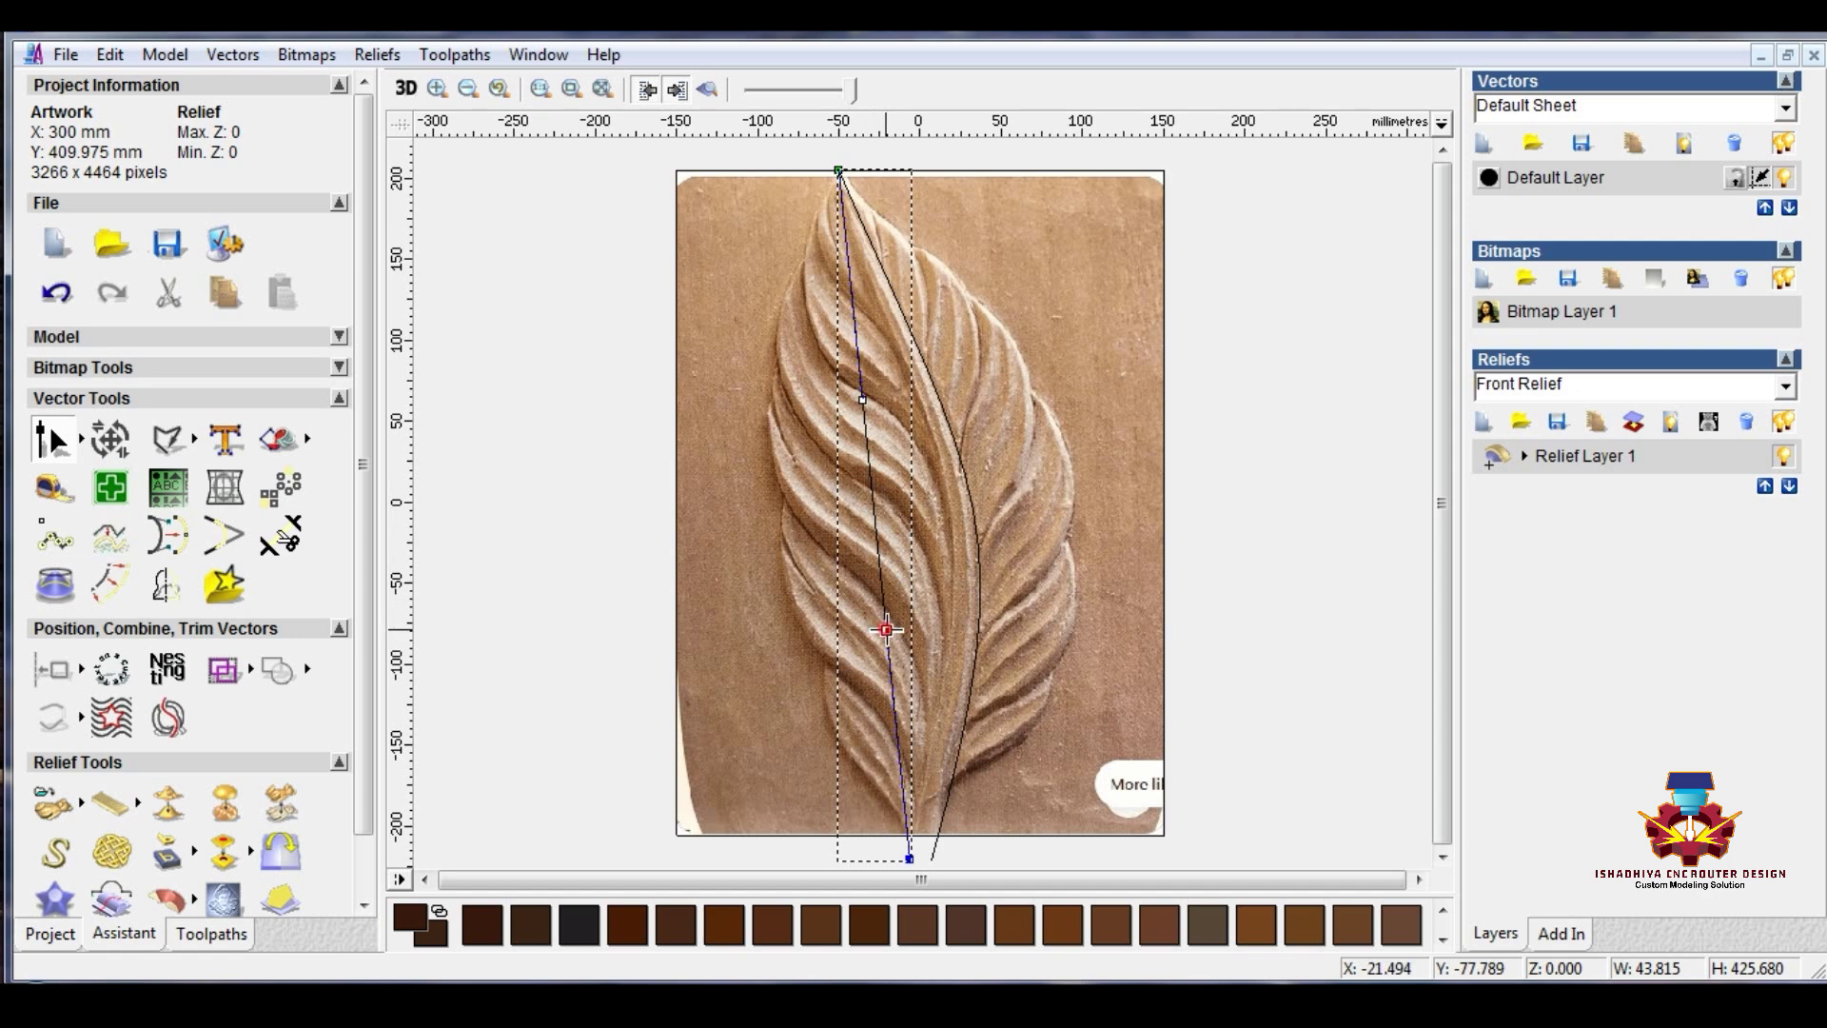
{"action": "left_click_drag", "start_coordinate": [1020, 490], "coordinate": [1020, 490]}
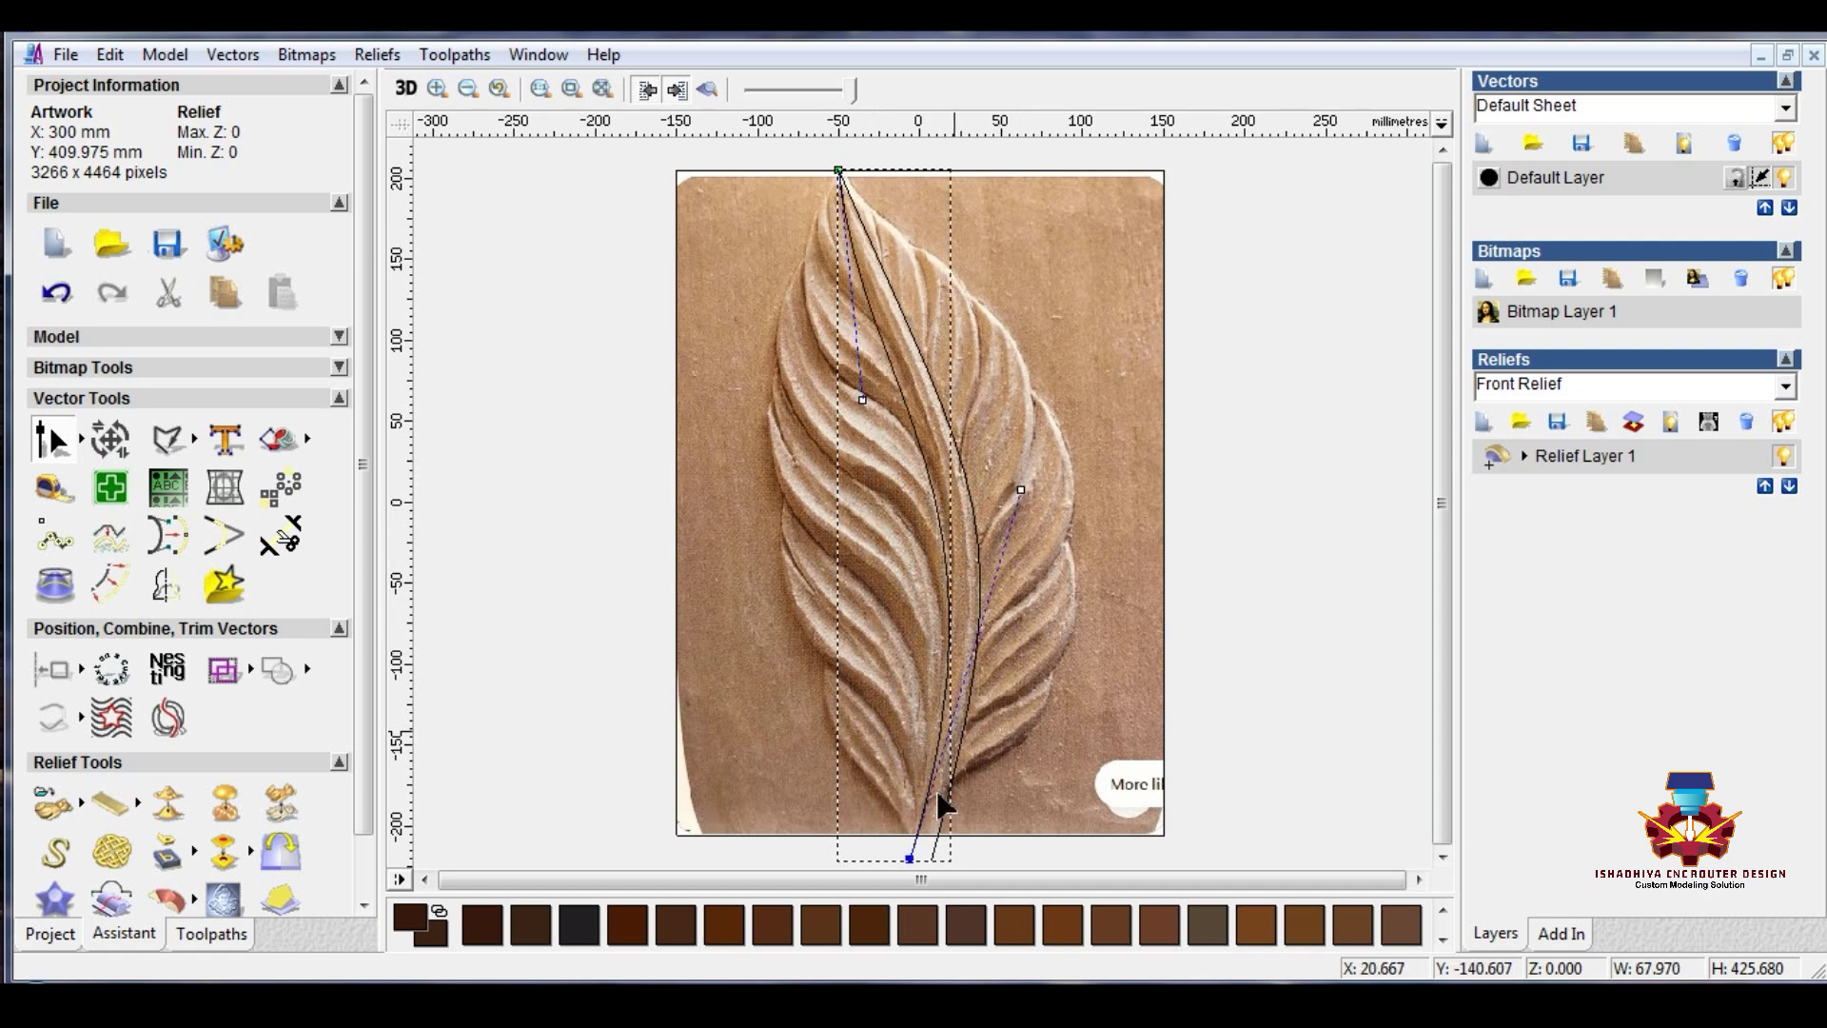
{"action": "scroll", "coordinate": [936, 791], "scroll_direction": "up", "scroll_amount": 2}
{"action": "left_click_drag", "start_coordinate": [908, 843], "coordinate": [875, 842]}
Step: Fine-tune the left midrib curve's handles to match the carved edge, and fade the leaf bitmap
{"action": "scroll", "coordinate": [927, 501], "scroll_direction": "down", "scroll_amount": 2}
{"action": "scroll", "coordinate": [900, 453], "scroll_direction": "up", "scroll_amount": 2}
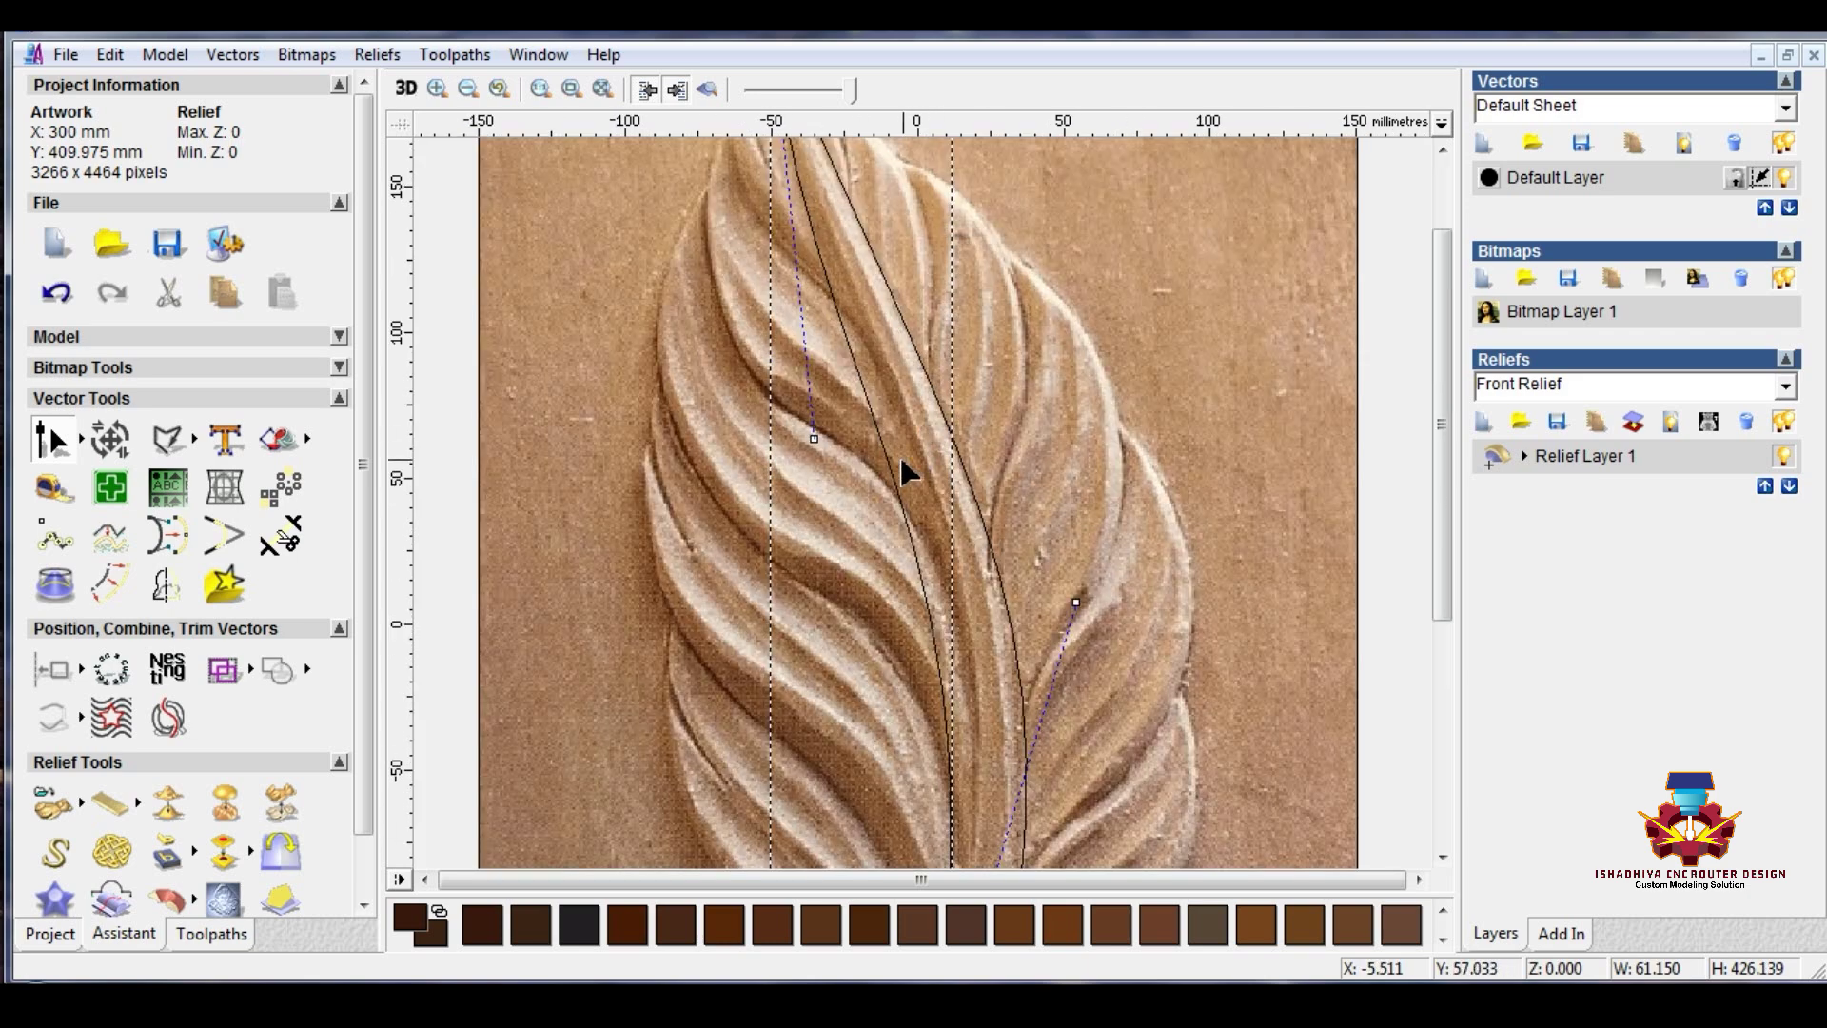
{"action": "left_click_drag", "start_coordinate": [815, 440], "coordinate": [816, 534]}
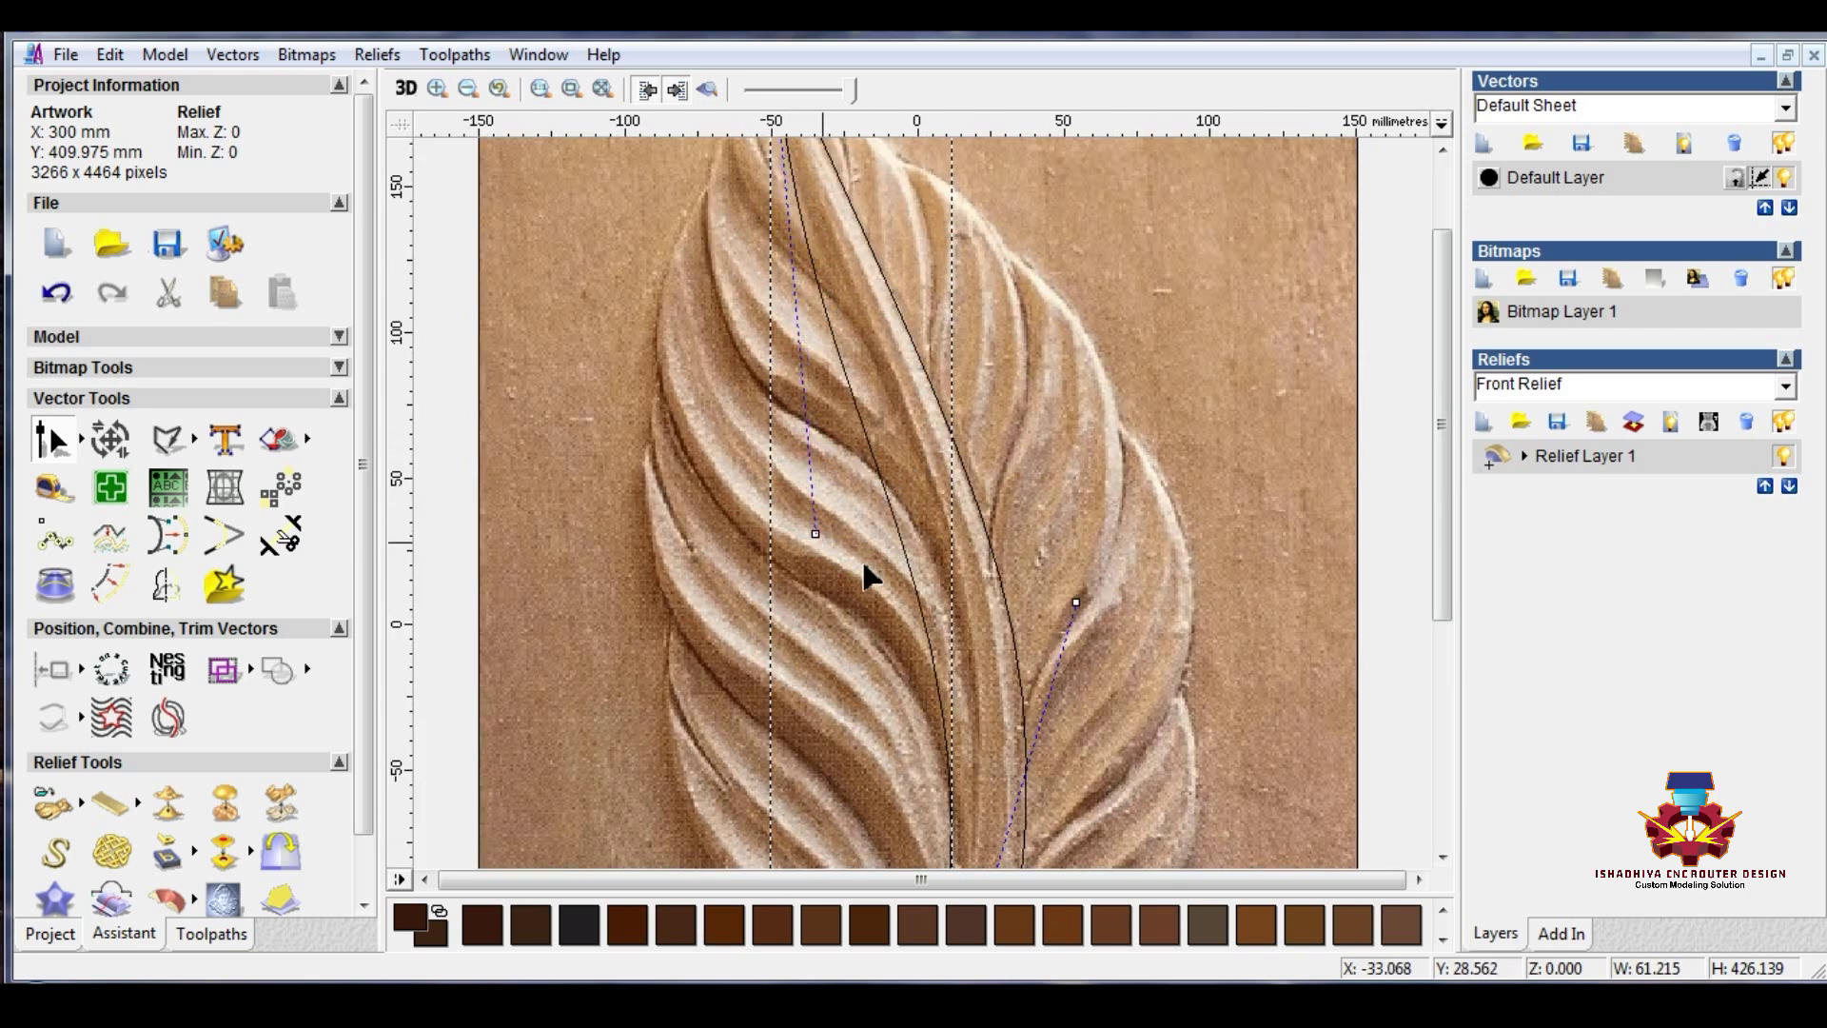
{"action": "left_click_drag", "start_coordinate": [1077, 600], "coordinate": [1116, 501]}
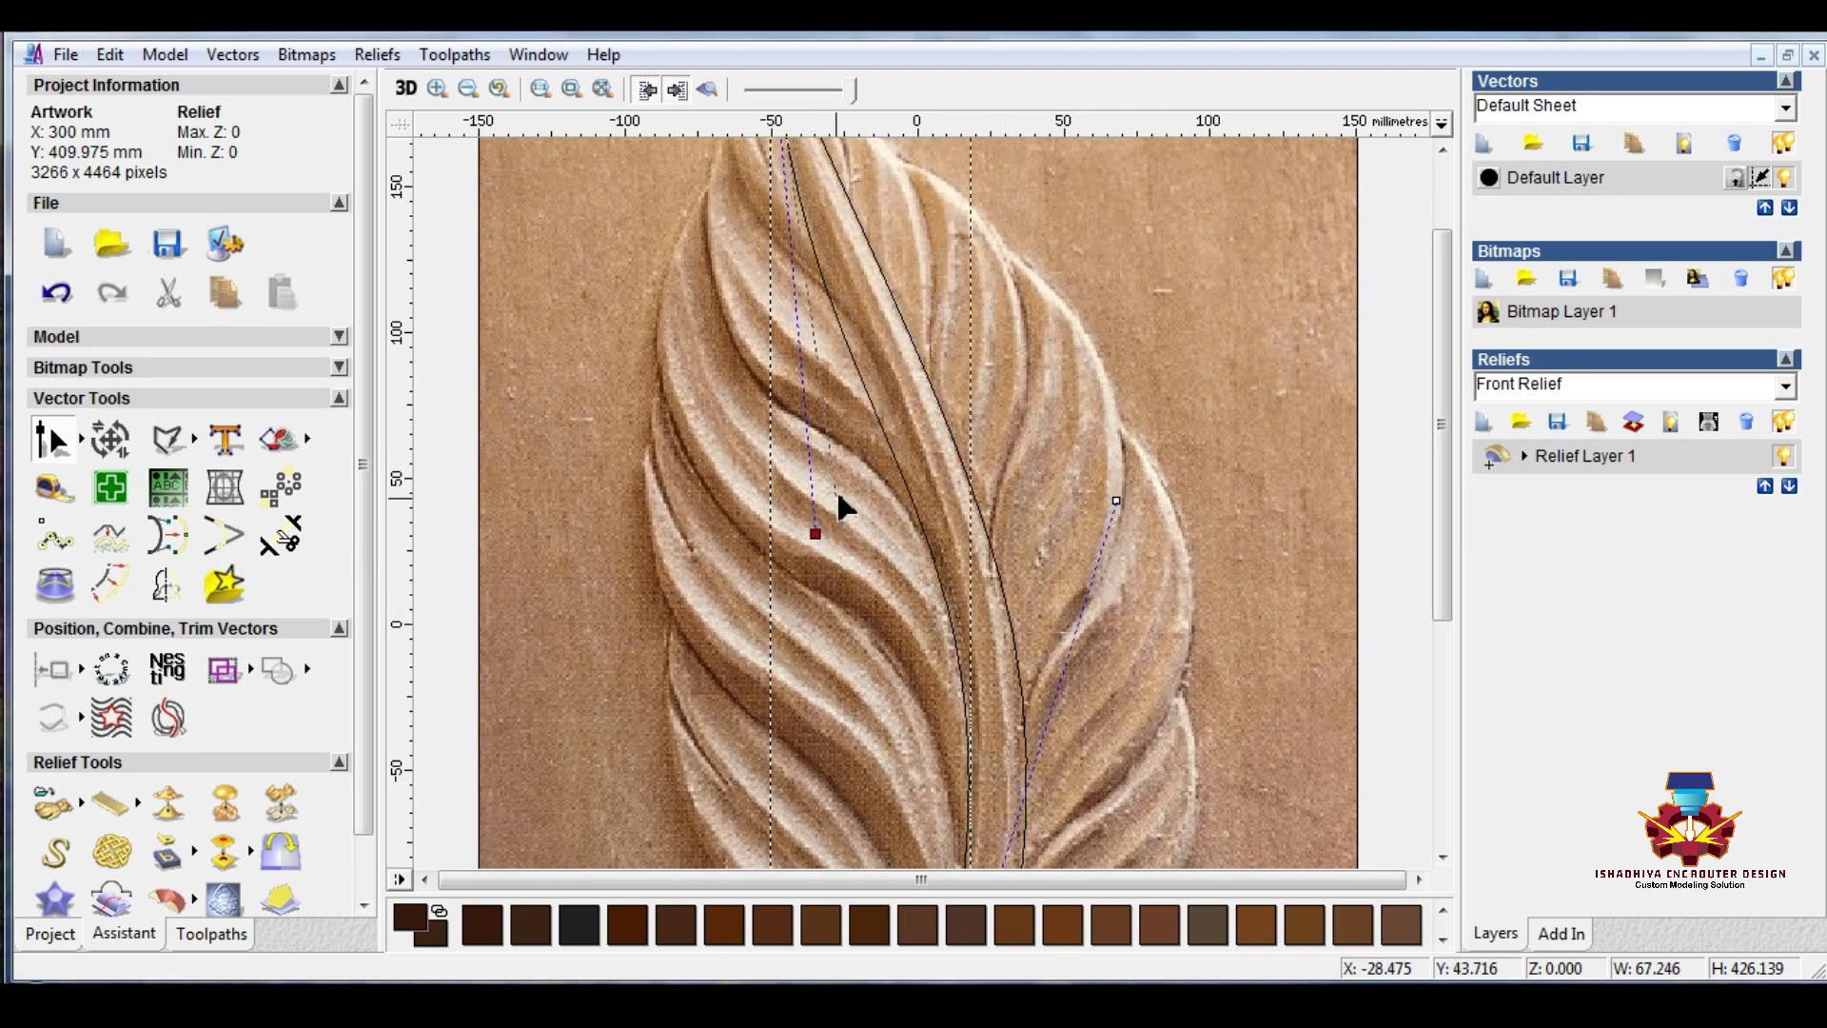
{"action": "scroll", "coordinate": [866, 521], "scroll_direction": "down", "scroll_amount": 2}
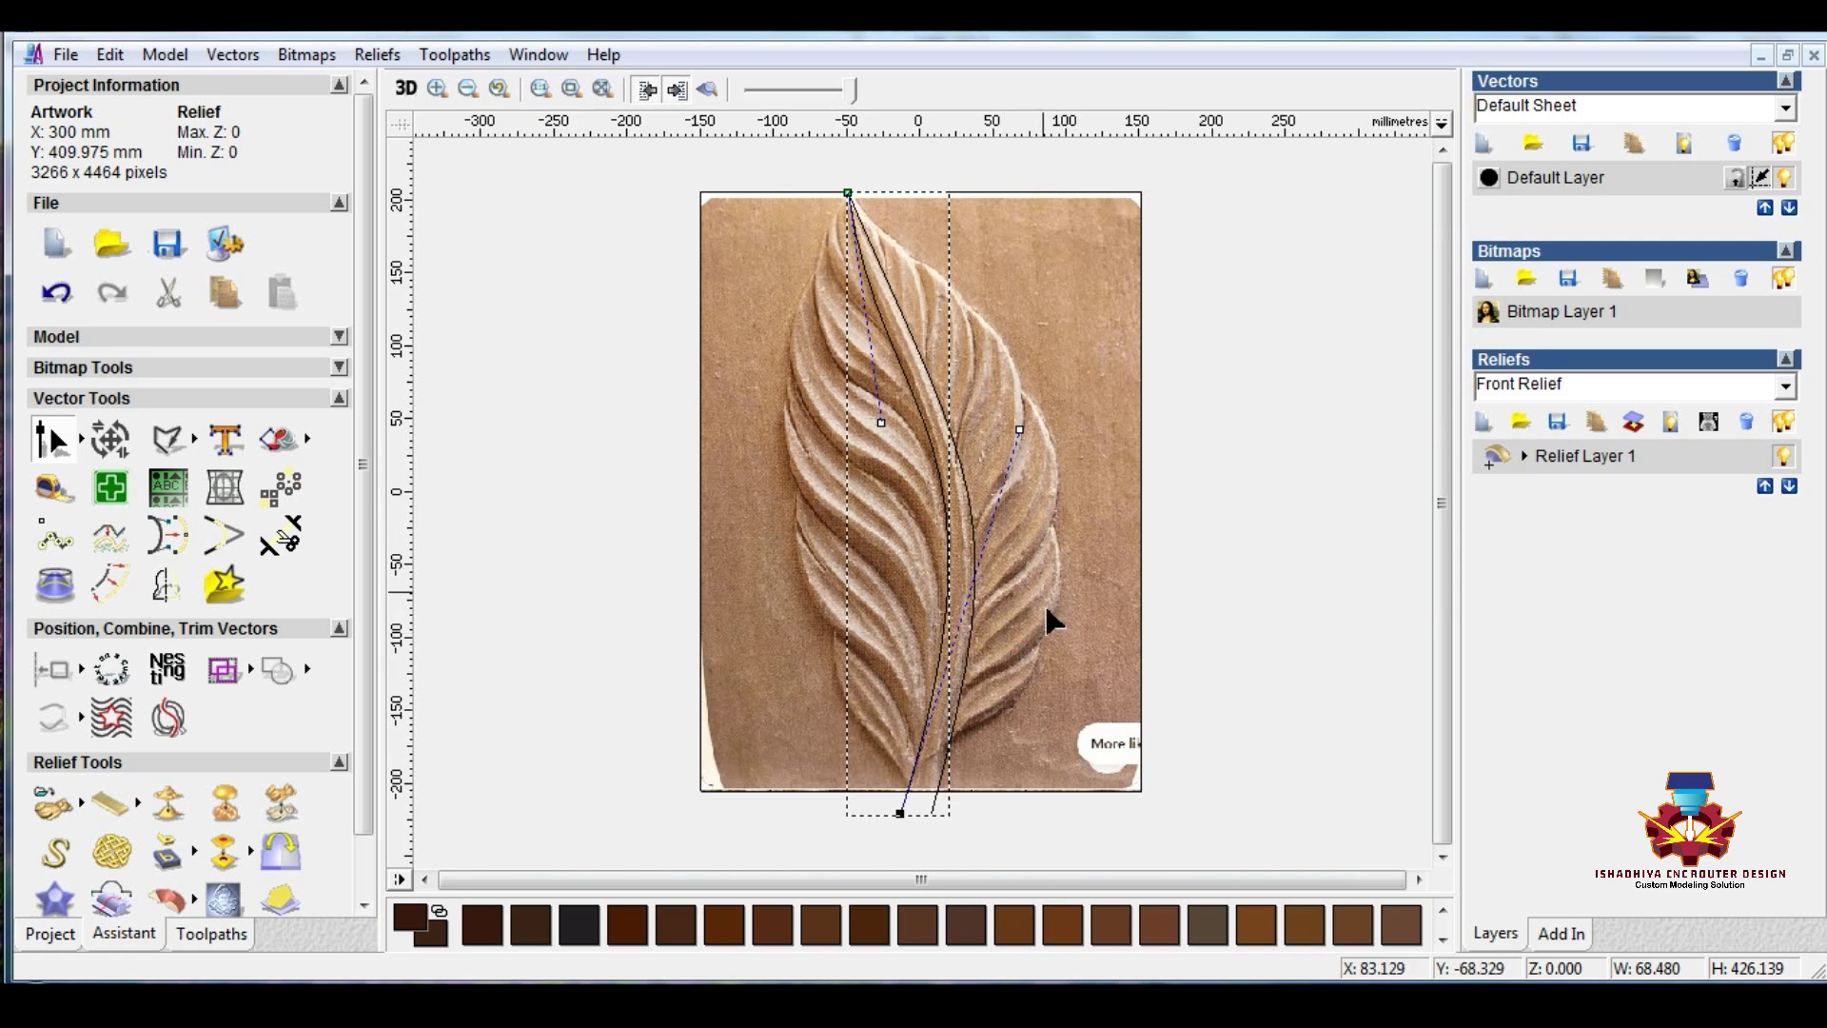
{"action": "left_click", "coordinate": [999, 571]}
{"action": "left_click_drag", "start_coordinate": [843, 96], "coordinate": [816, 95]}
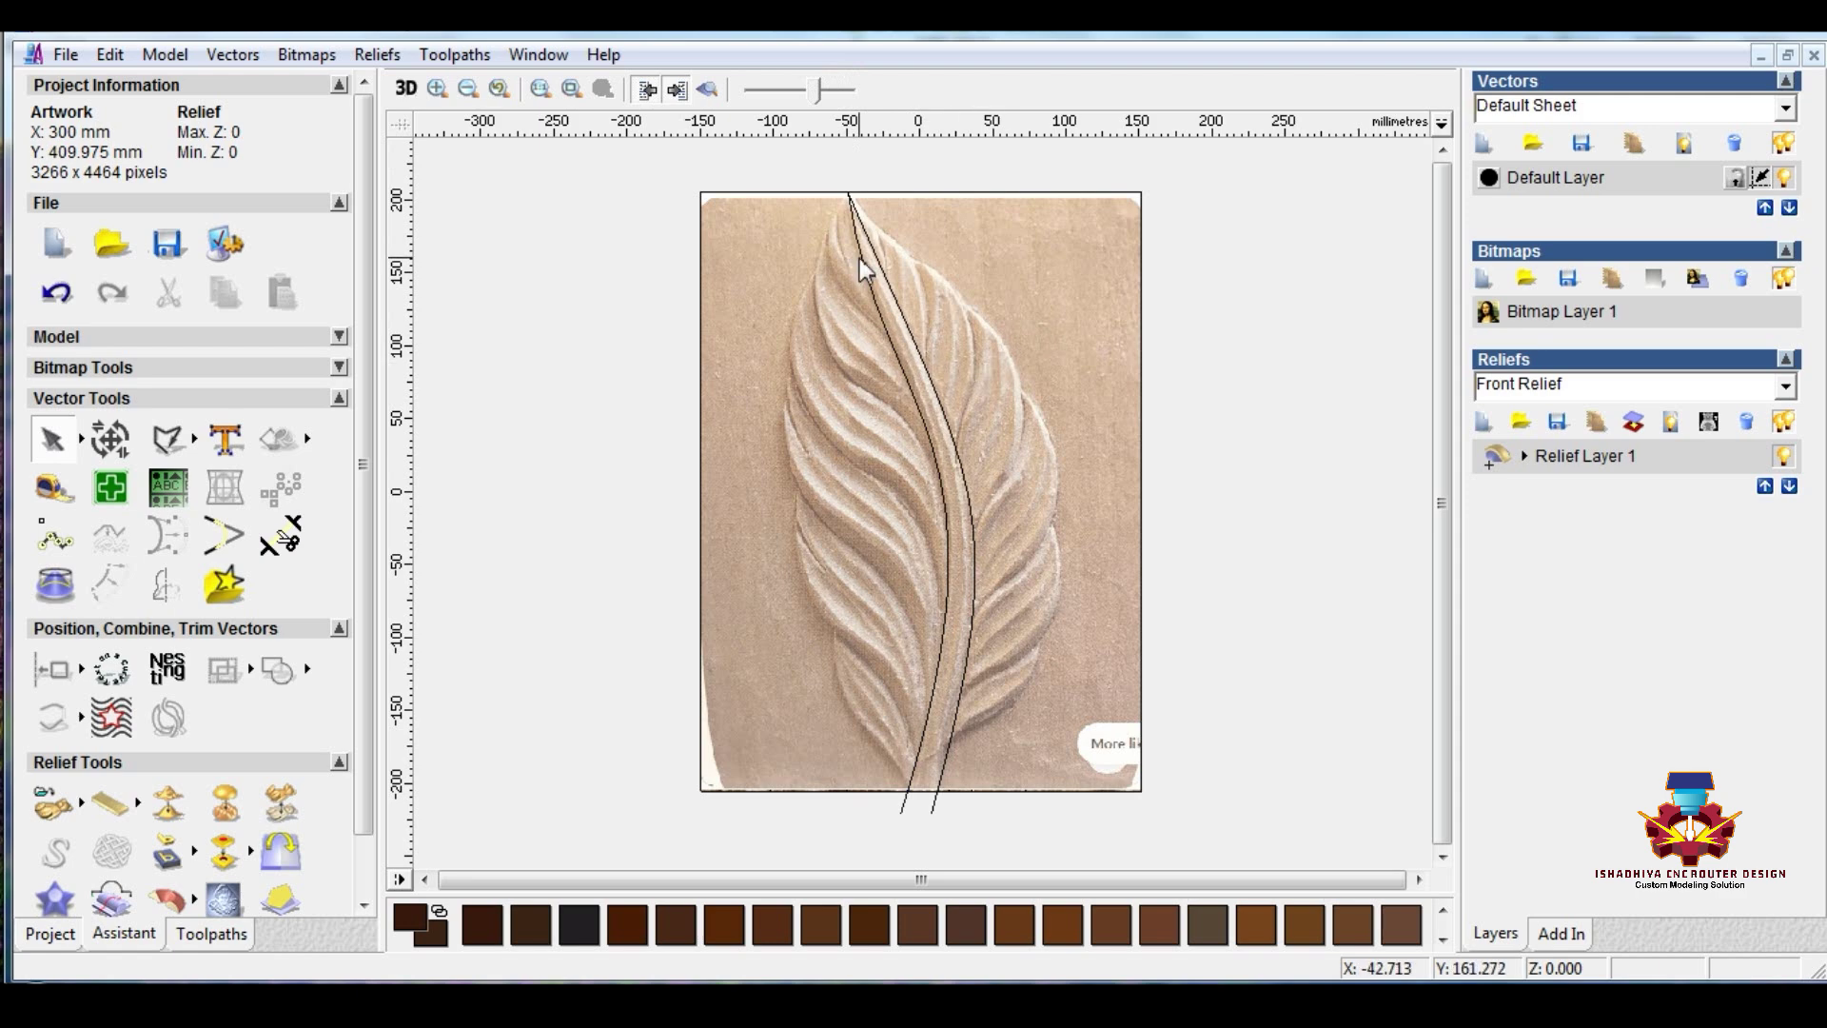
Step: Insert nodes on both midrib curves just below the leaf tip and cut the vectors there
{"action": "scroll", "coordinate": [859, 259], "scroll_direction": "up", "scroll_amount": 3}
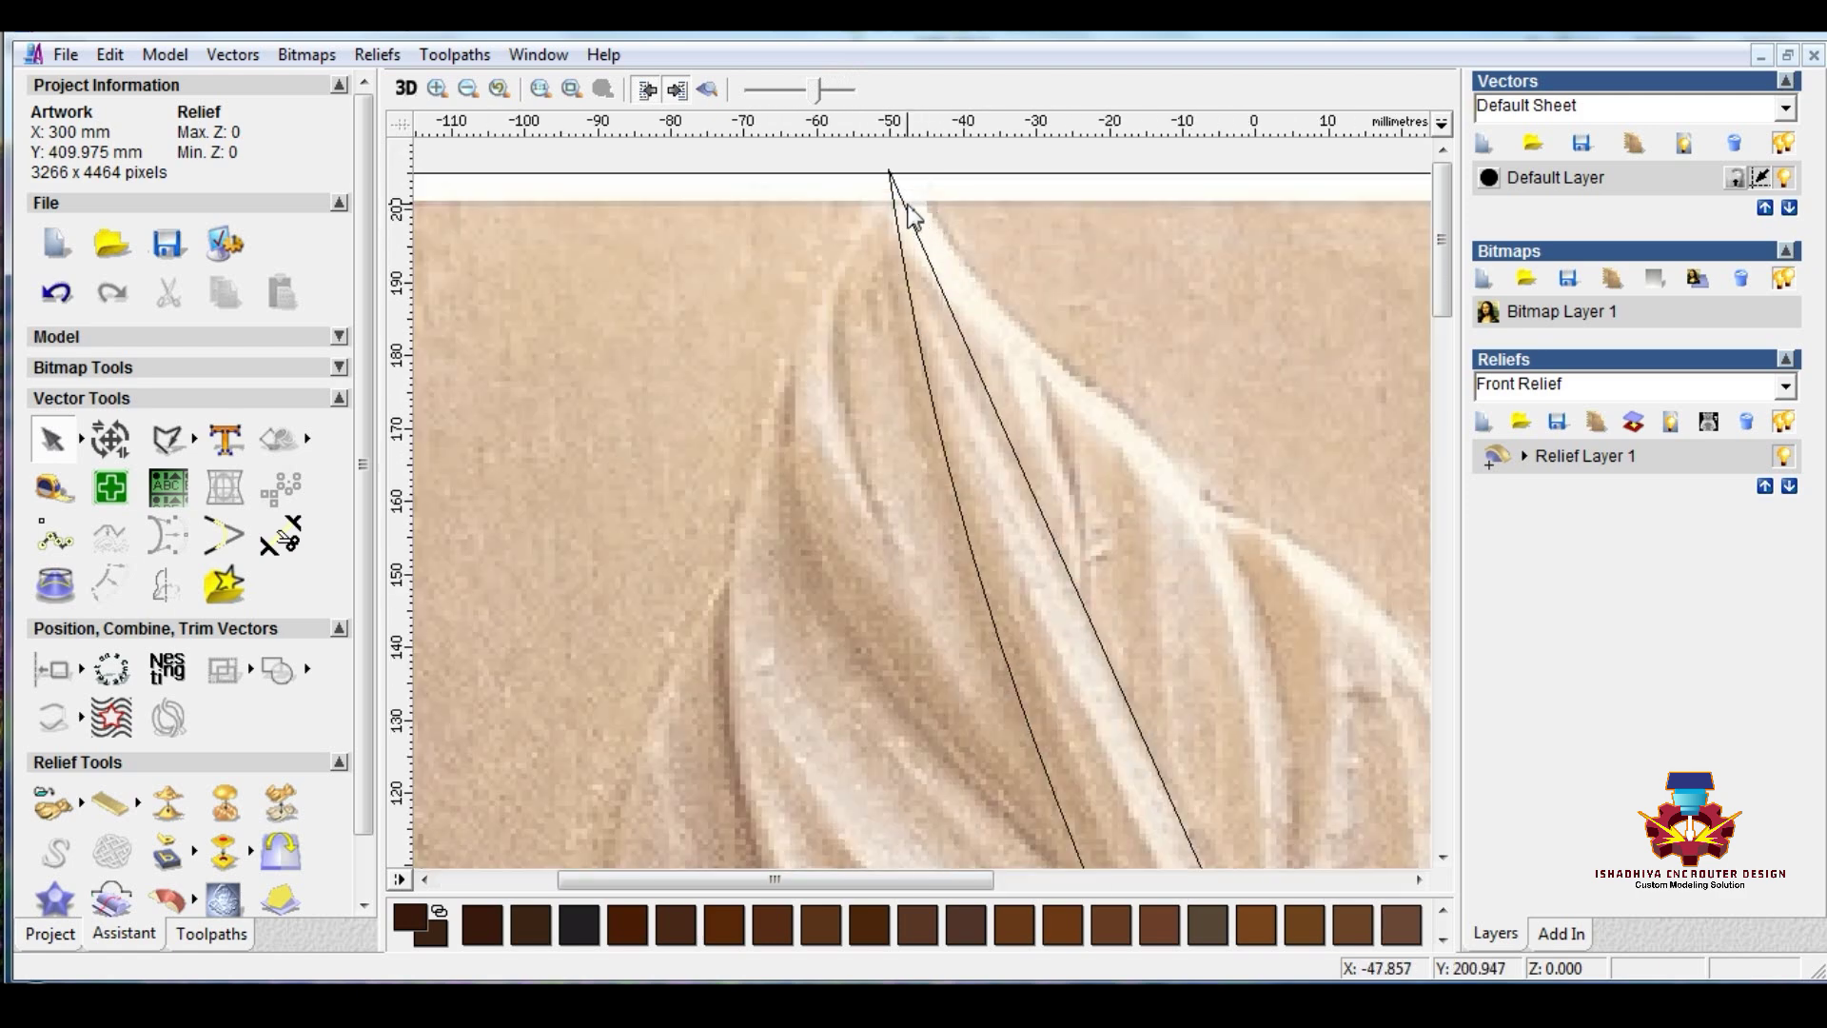
{"action": "scroll", "coordinate": [903, 205], "scroll_direction": "up", "scroll_amount": 2}
{"action": "left_click", "coordinate": [942, 253]}
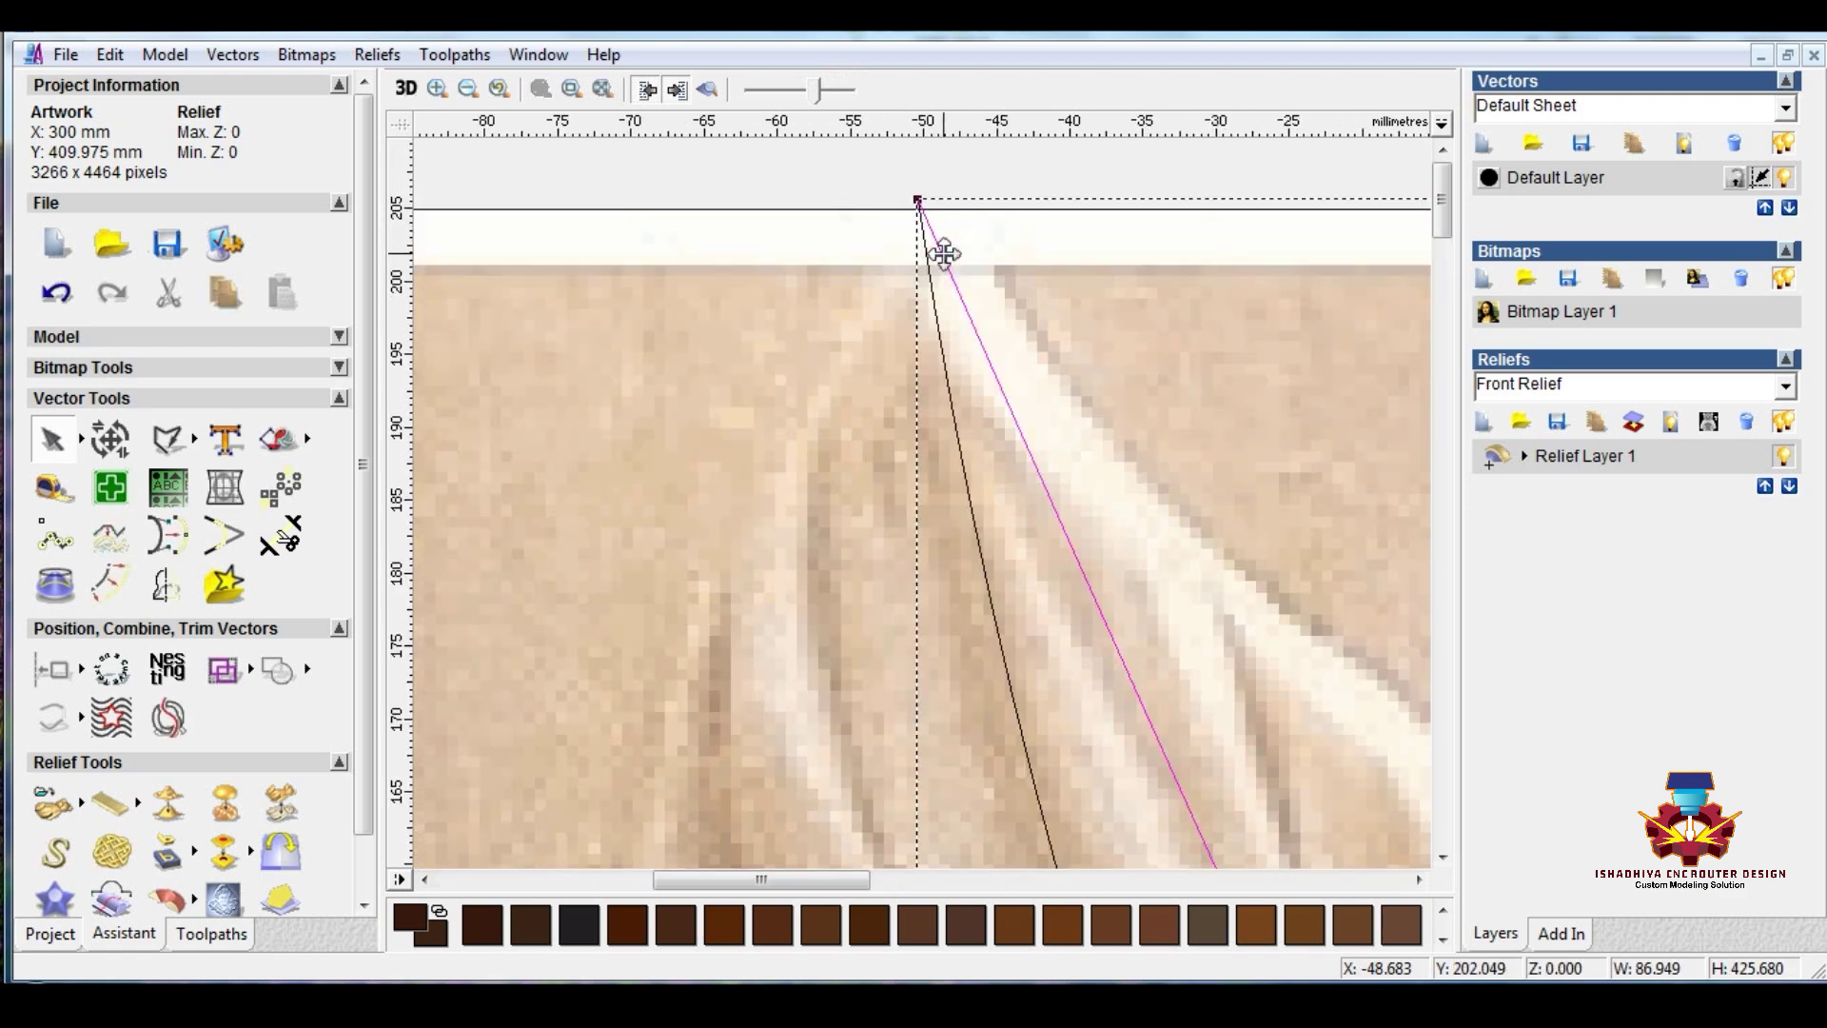
{"action": "left_click", "coordinate": [944, 254]}
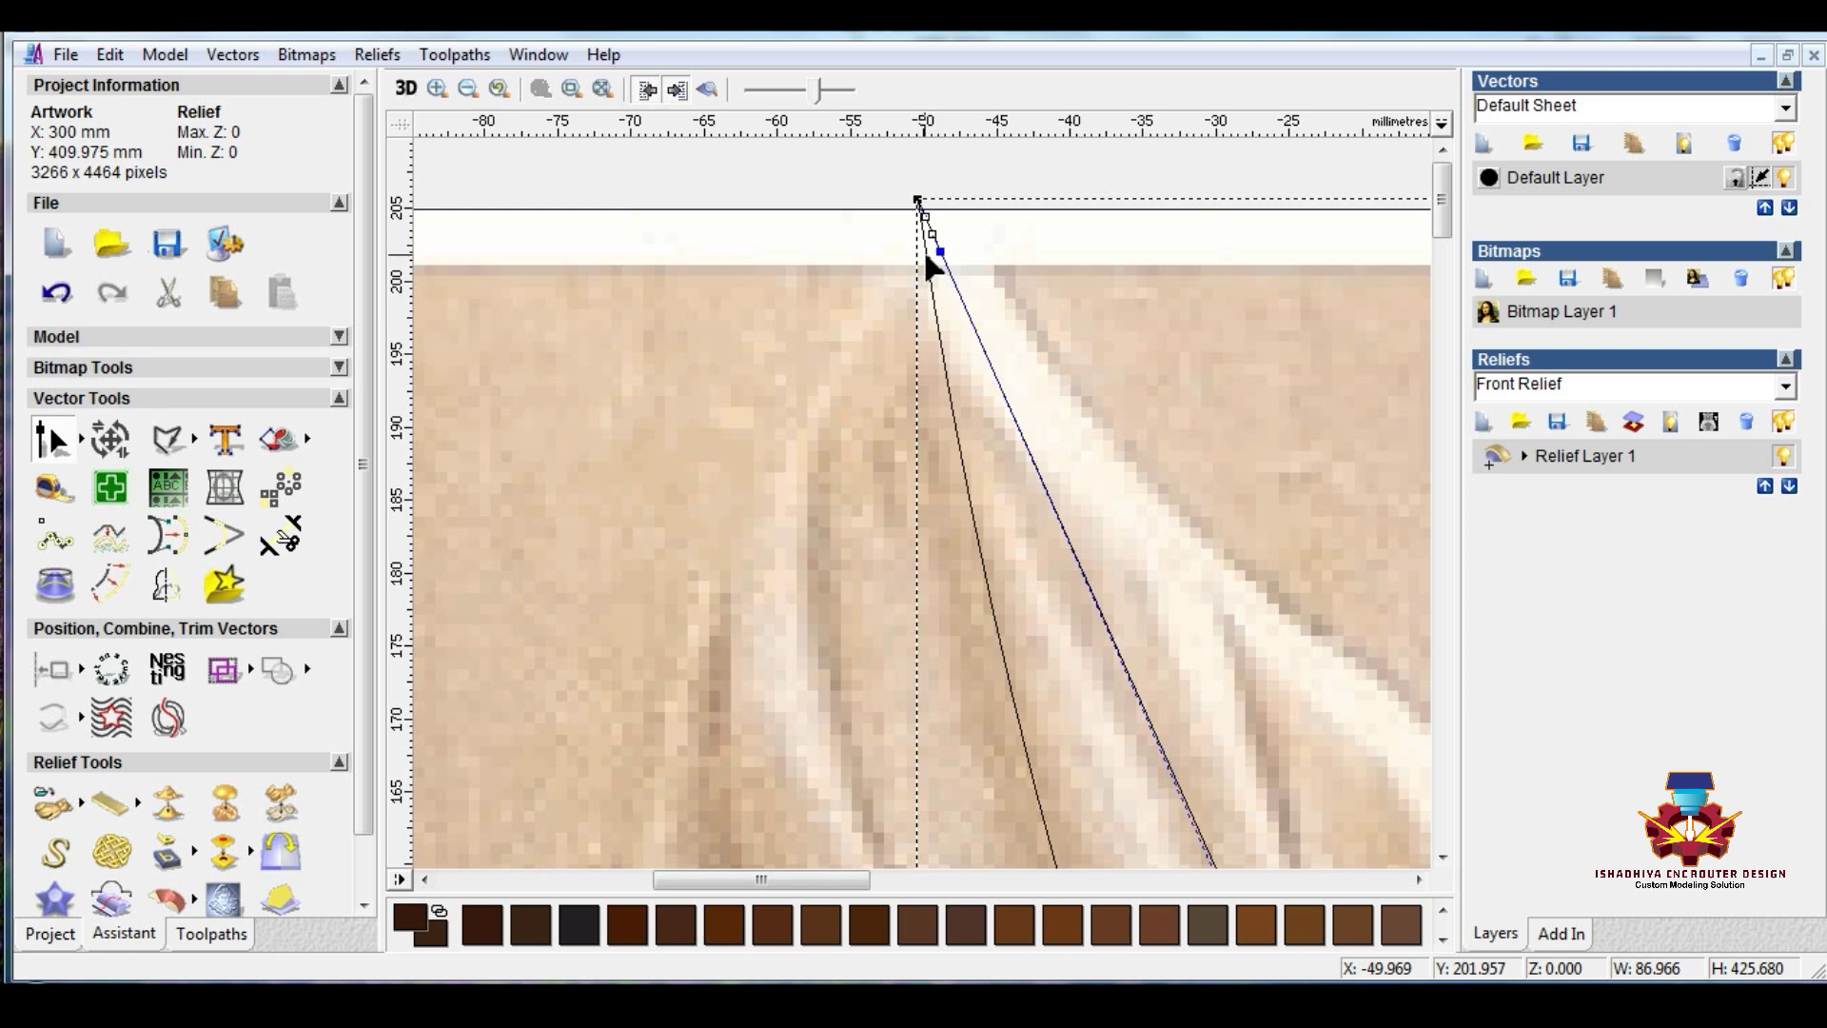
{"action": "left_click", "coordinate": [924, 252]}
{"action": "key", "text": "c"}
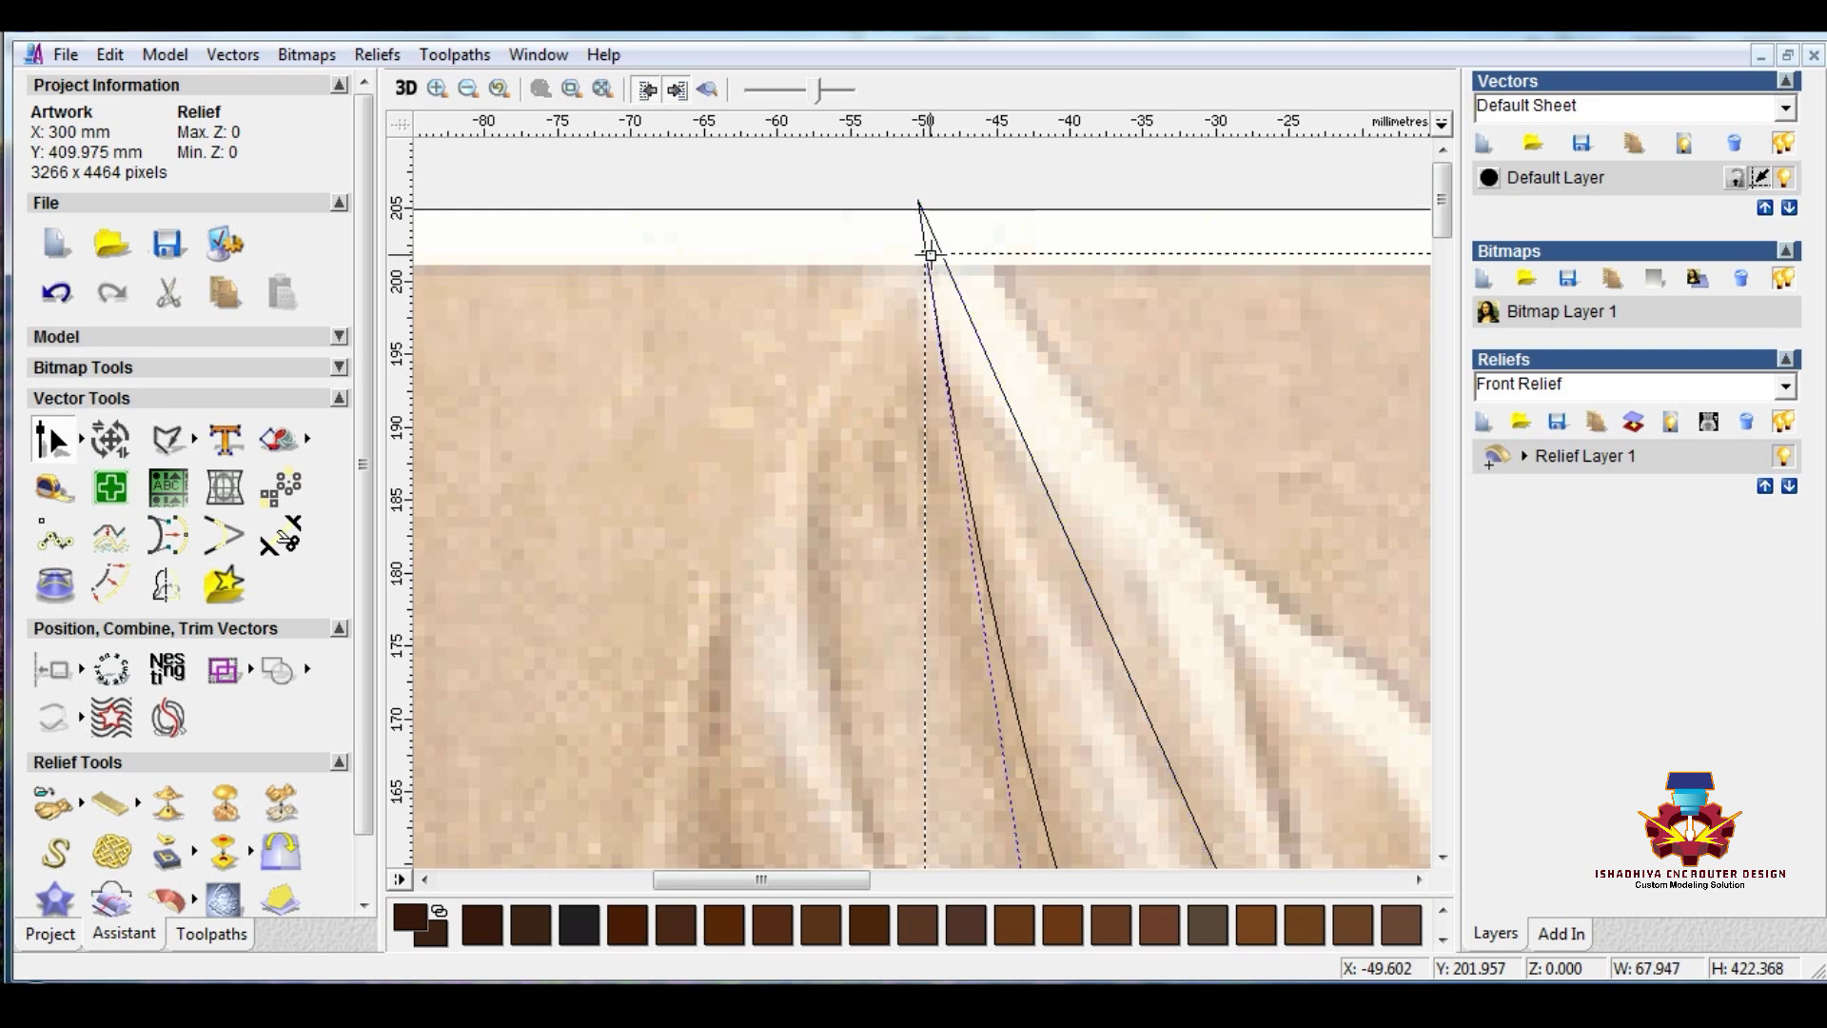
{"action": "left_click", "coordinate": [938, 251]}
{"action": "key", "text": "i"}
{"action": "key", "text": "c"}
{"action": "left_click", "coordinate": [993, 246]}
Step: Delete the two short vector pieces above the cuts at the leaf tip
{"action": "right_click", "coordinate": [868, 184]}
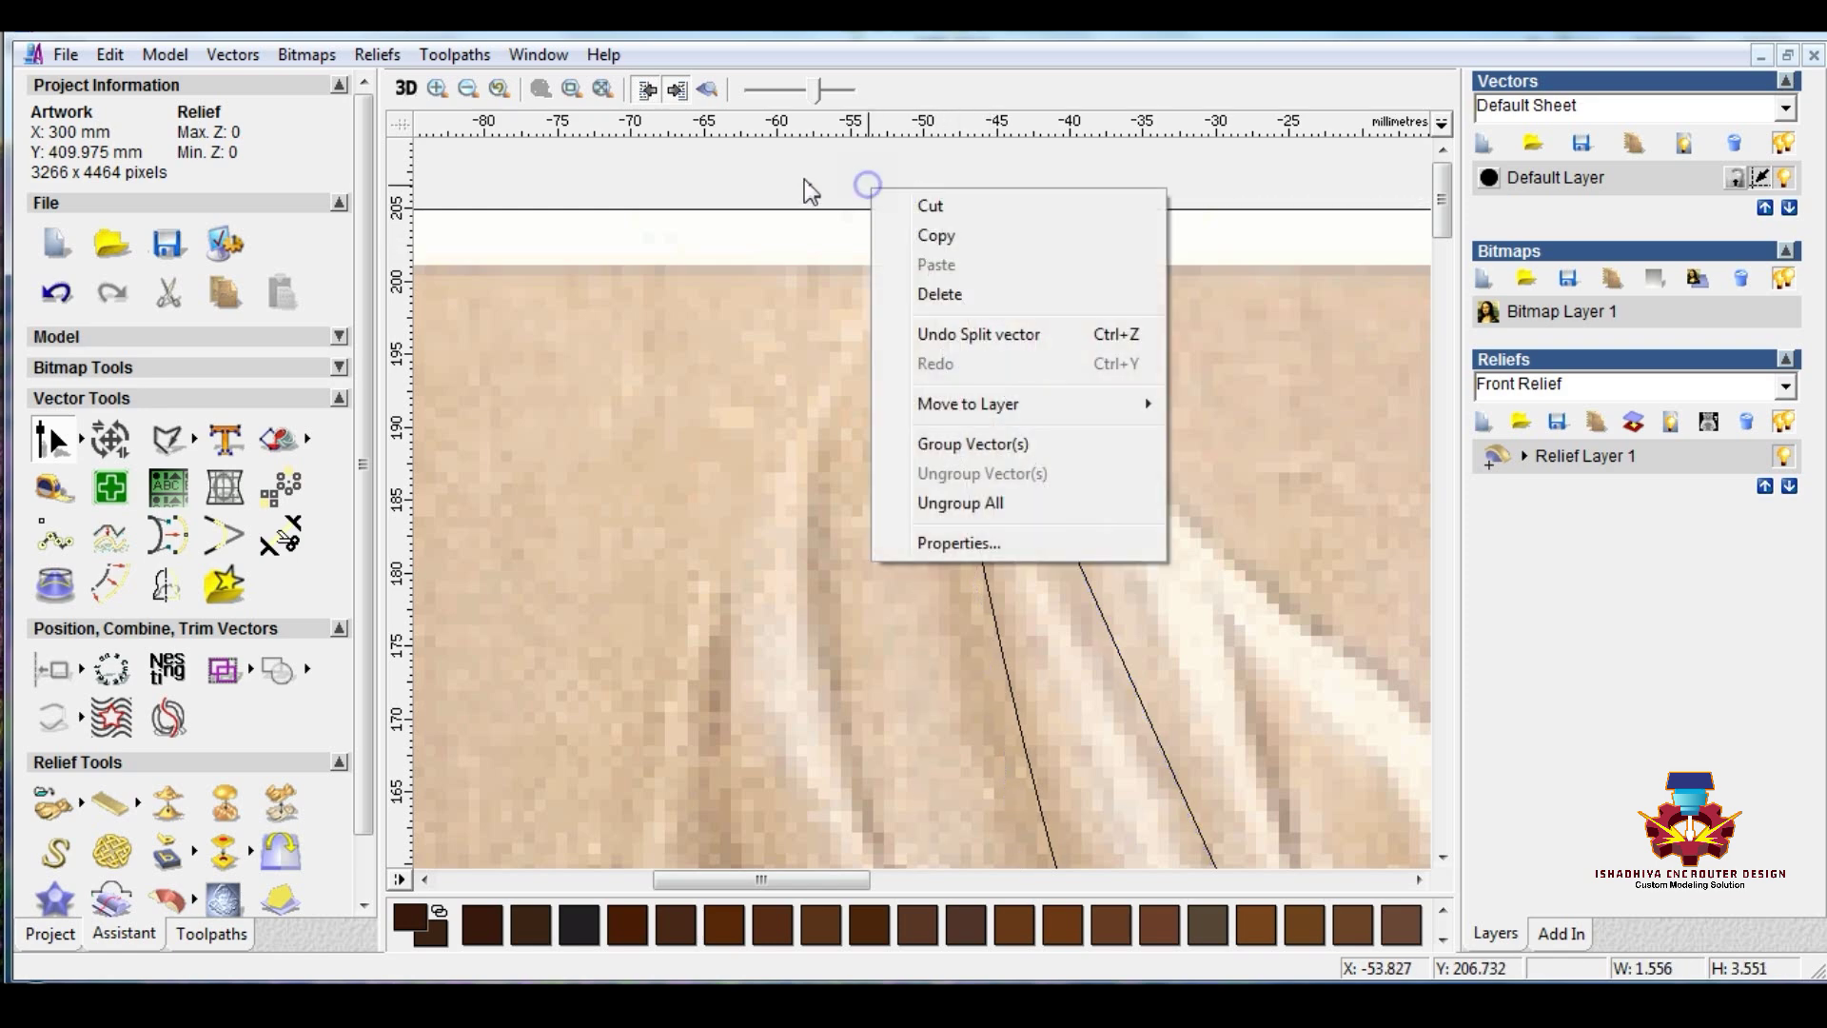
{"action": "left_click_drag", "start_coordinate": [812, 171], "coordinate": [981, 277]}
{"action": "left_click", "coordinate": [819, 171]}
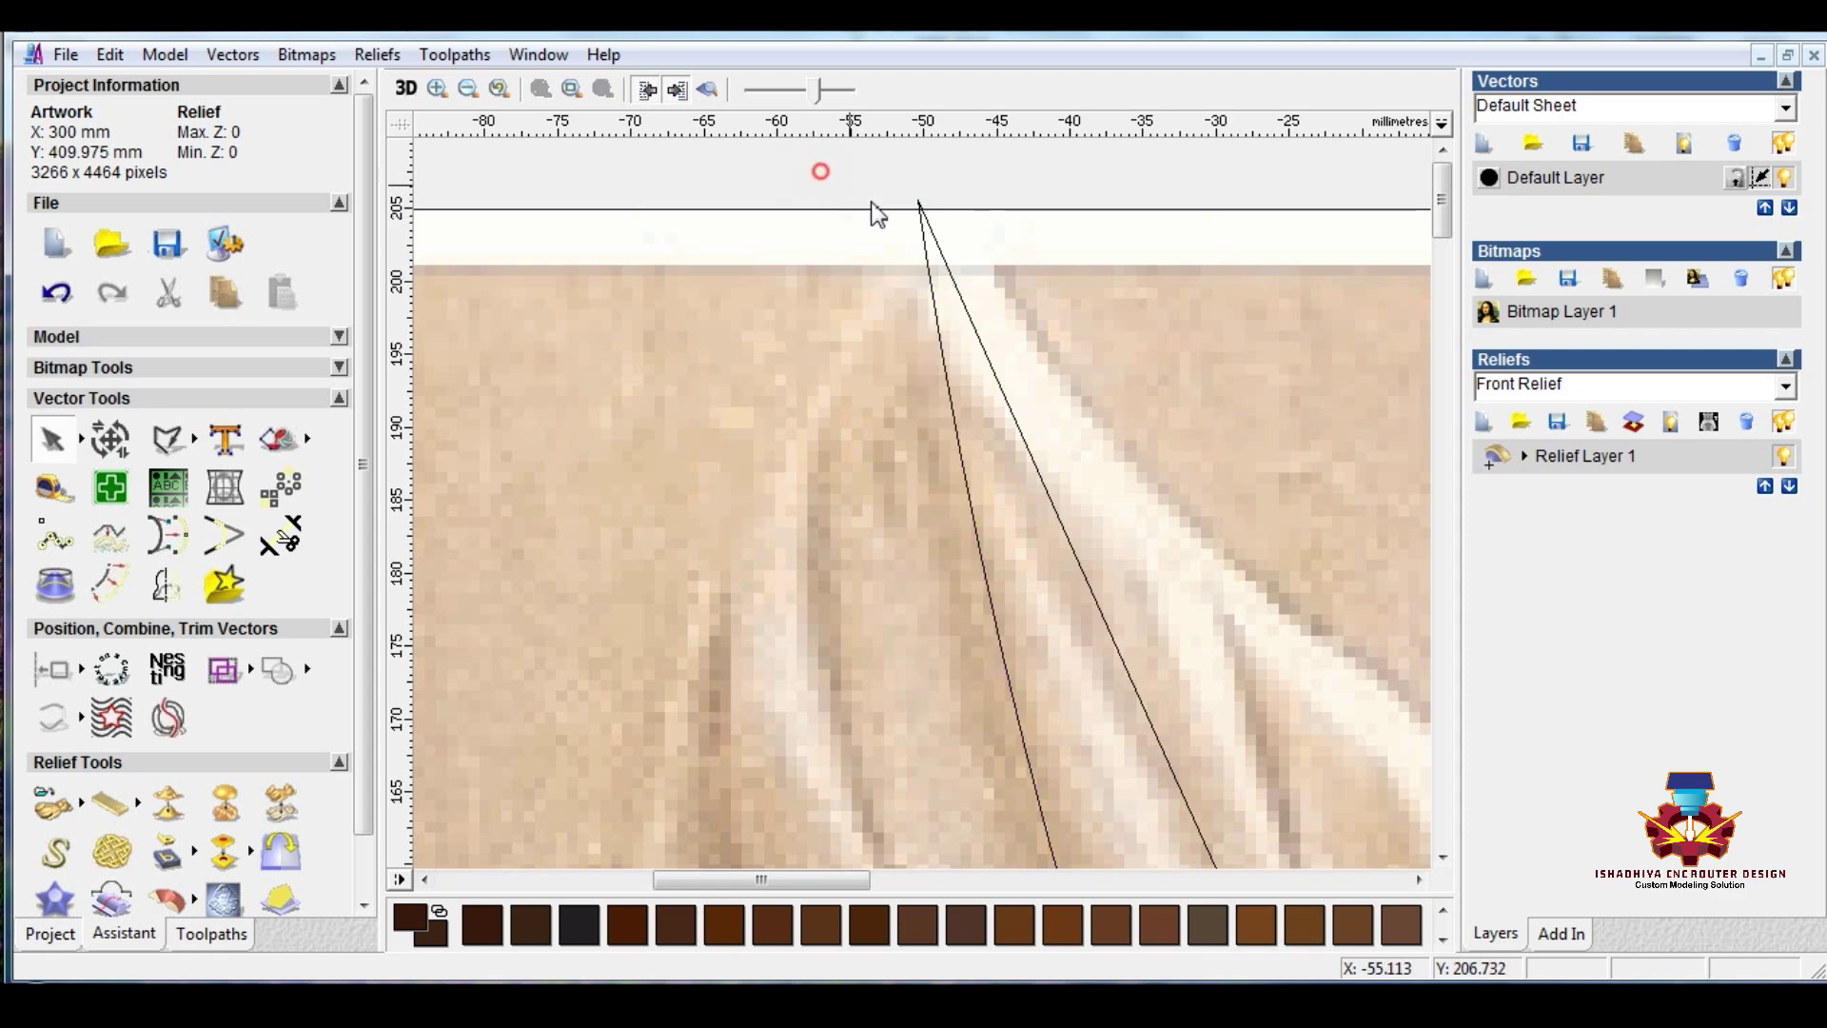
{"action": "left_click", "coordinate": [922, 229]}
{"action": "key", "text": "Delete"}
{"action": "left_click", "coordinate": [932, 232]}
{"action": "key", "text": "Delete"}
{"action": "scroll", "coordinate": [879, 274], "scroll_direction": "down", "scroll_amount": 5}
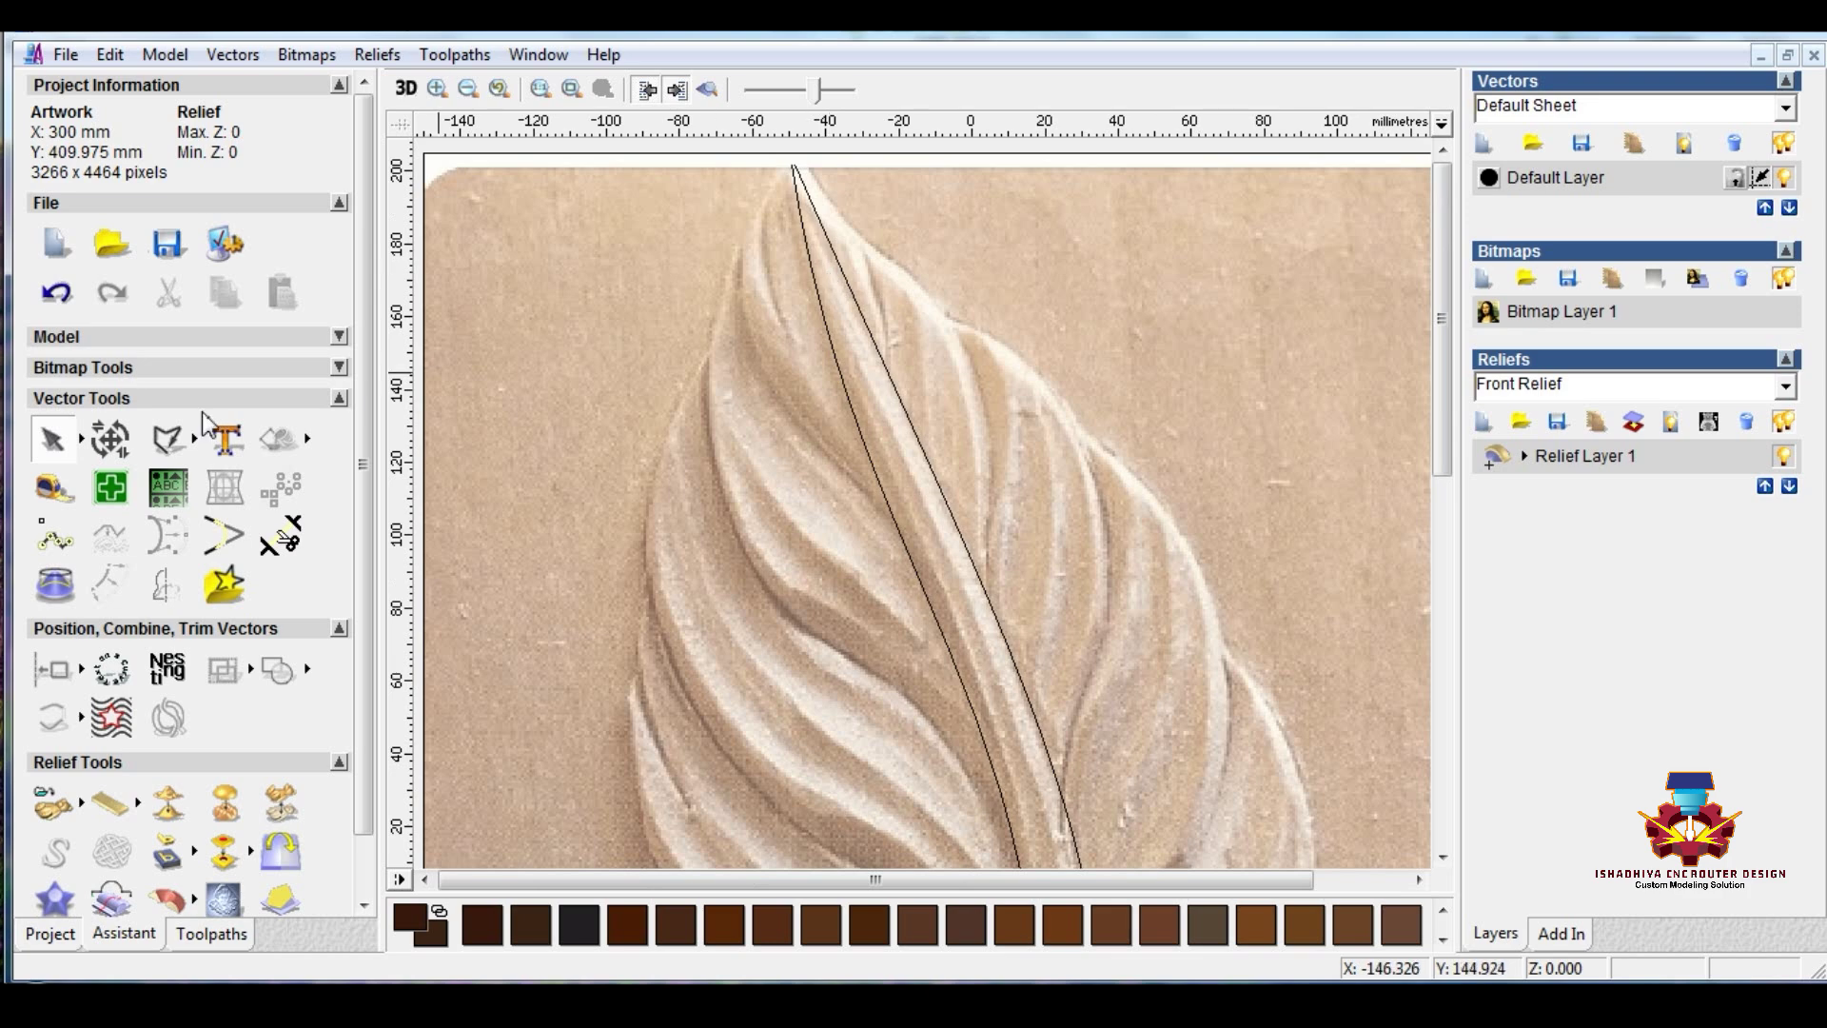
Step: Draw a straight polyline about 30 mm wide and 101 mm high from the leaf tip down to the left midrib curve
{"action": "left_click", "coordinate": [167, 437]}
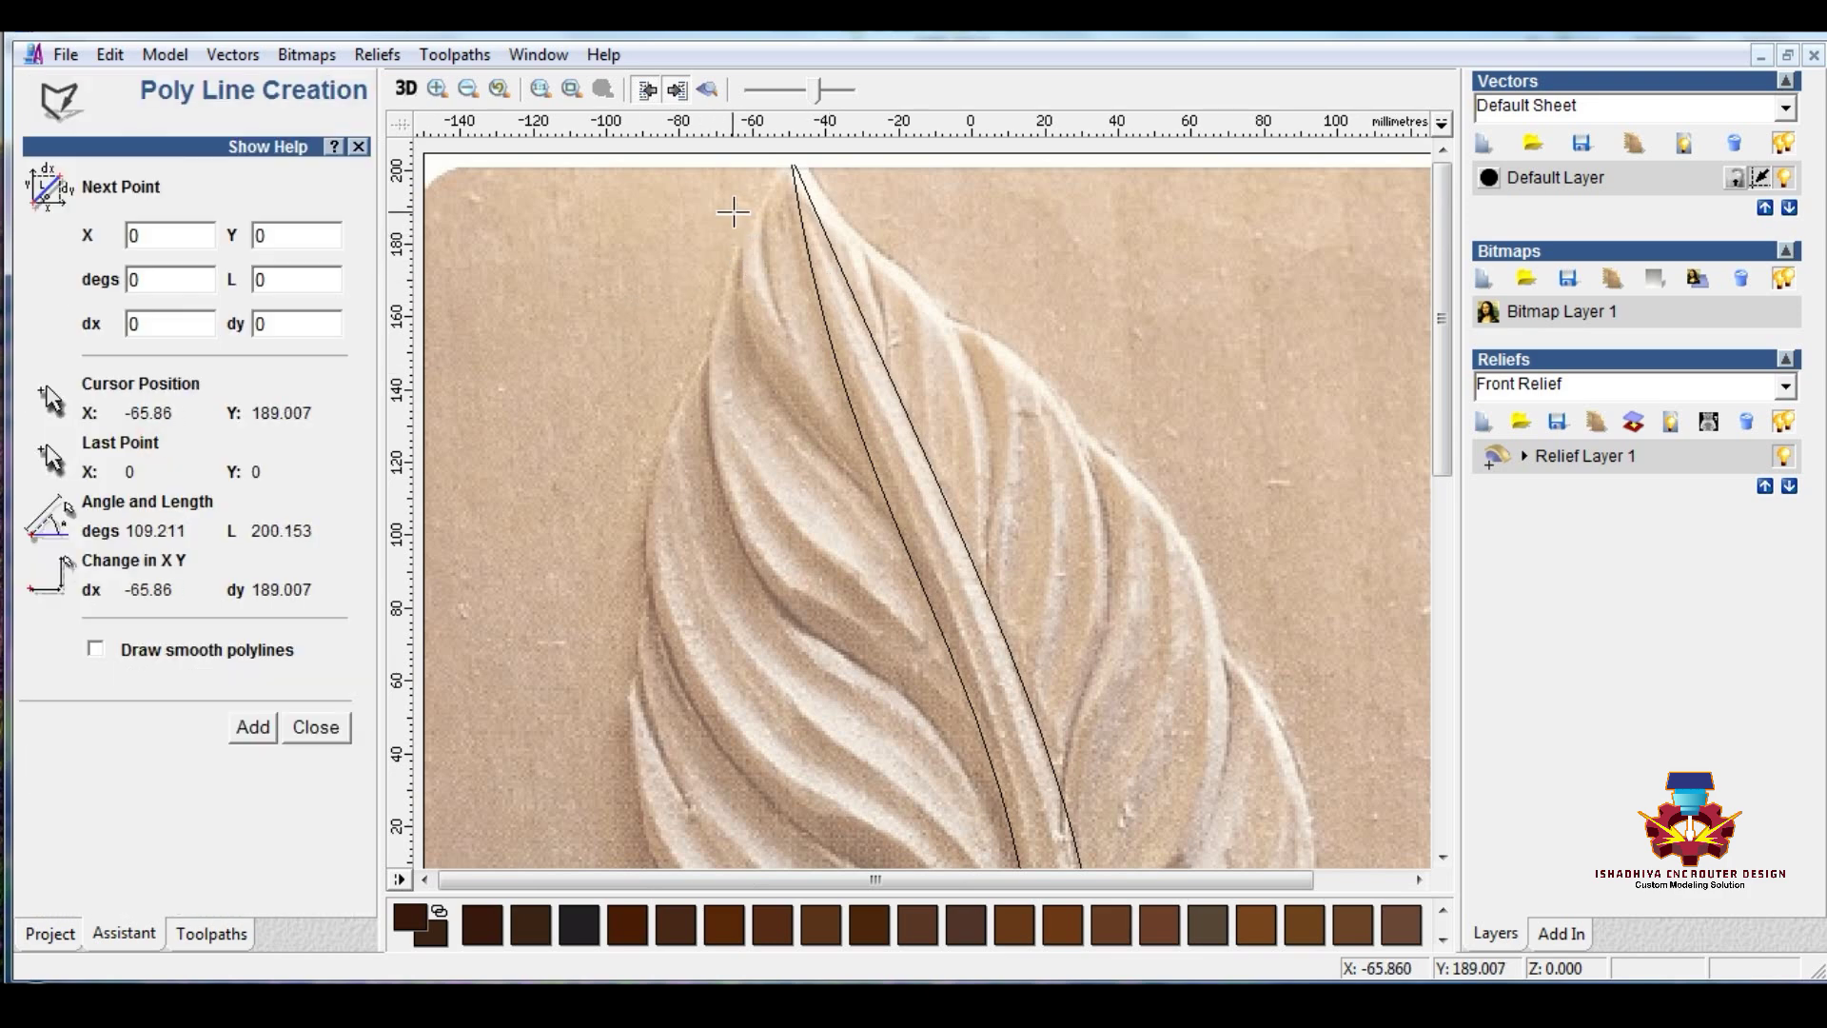
{"action": "key", "text": "Escape"}
{"action": "scroll", "coordinate": [746, 192], "scroll_direction": "up", "scroll_amount": 2}
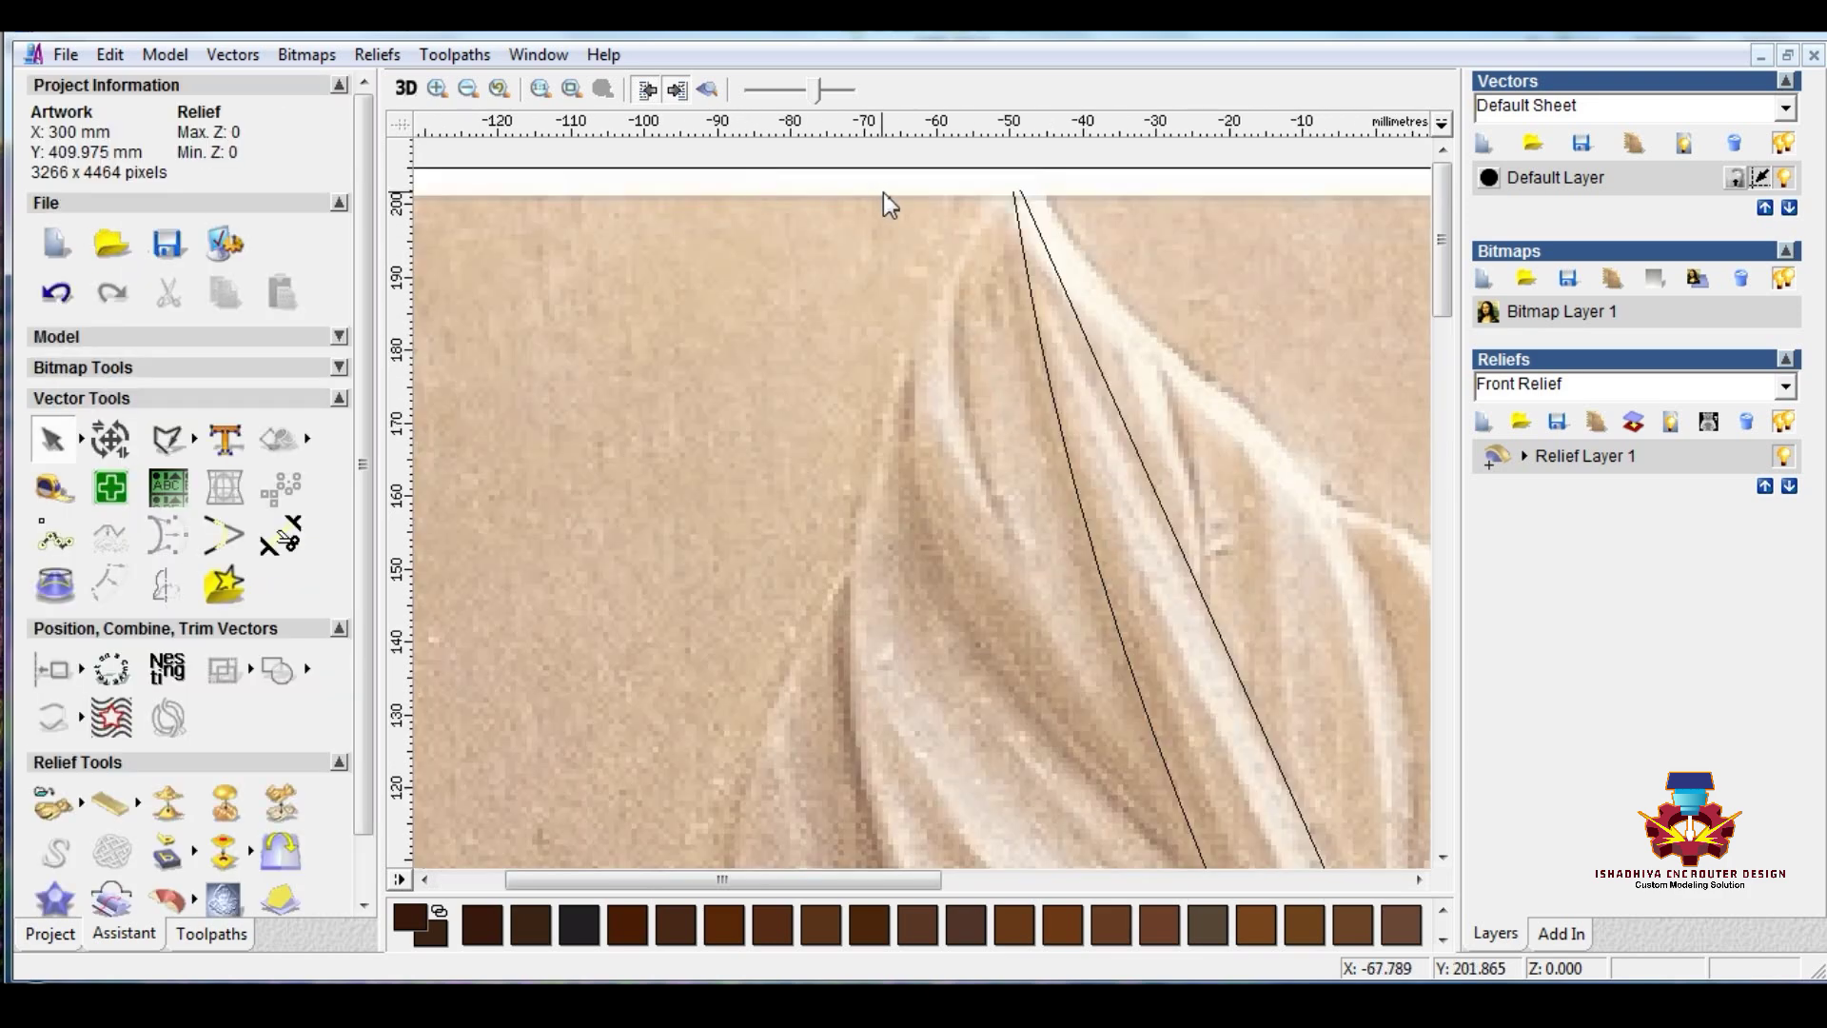
{"action": "left_click", "coordinate": [167, 438]}
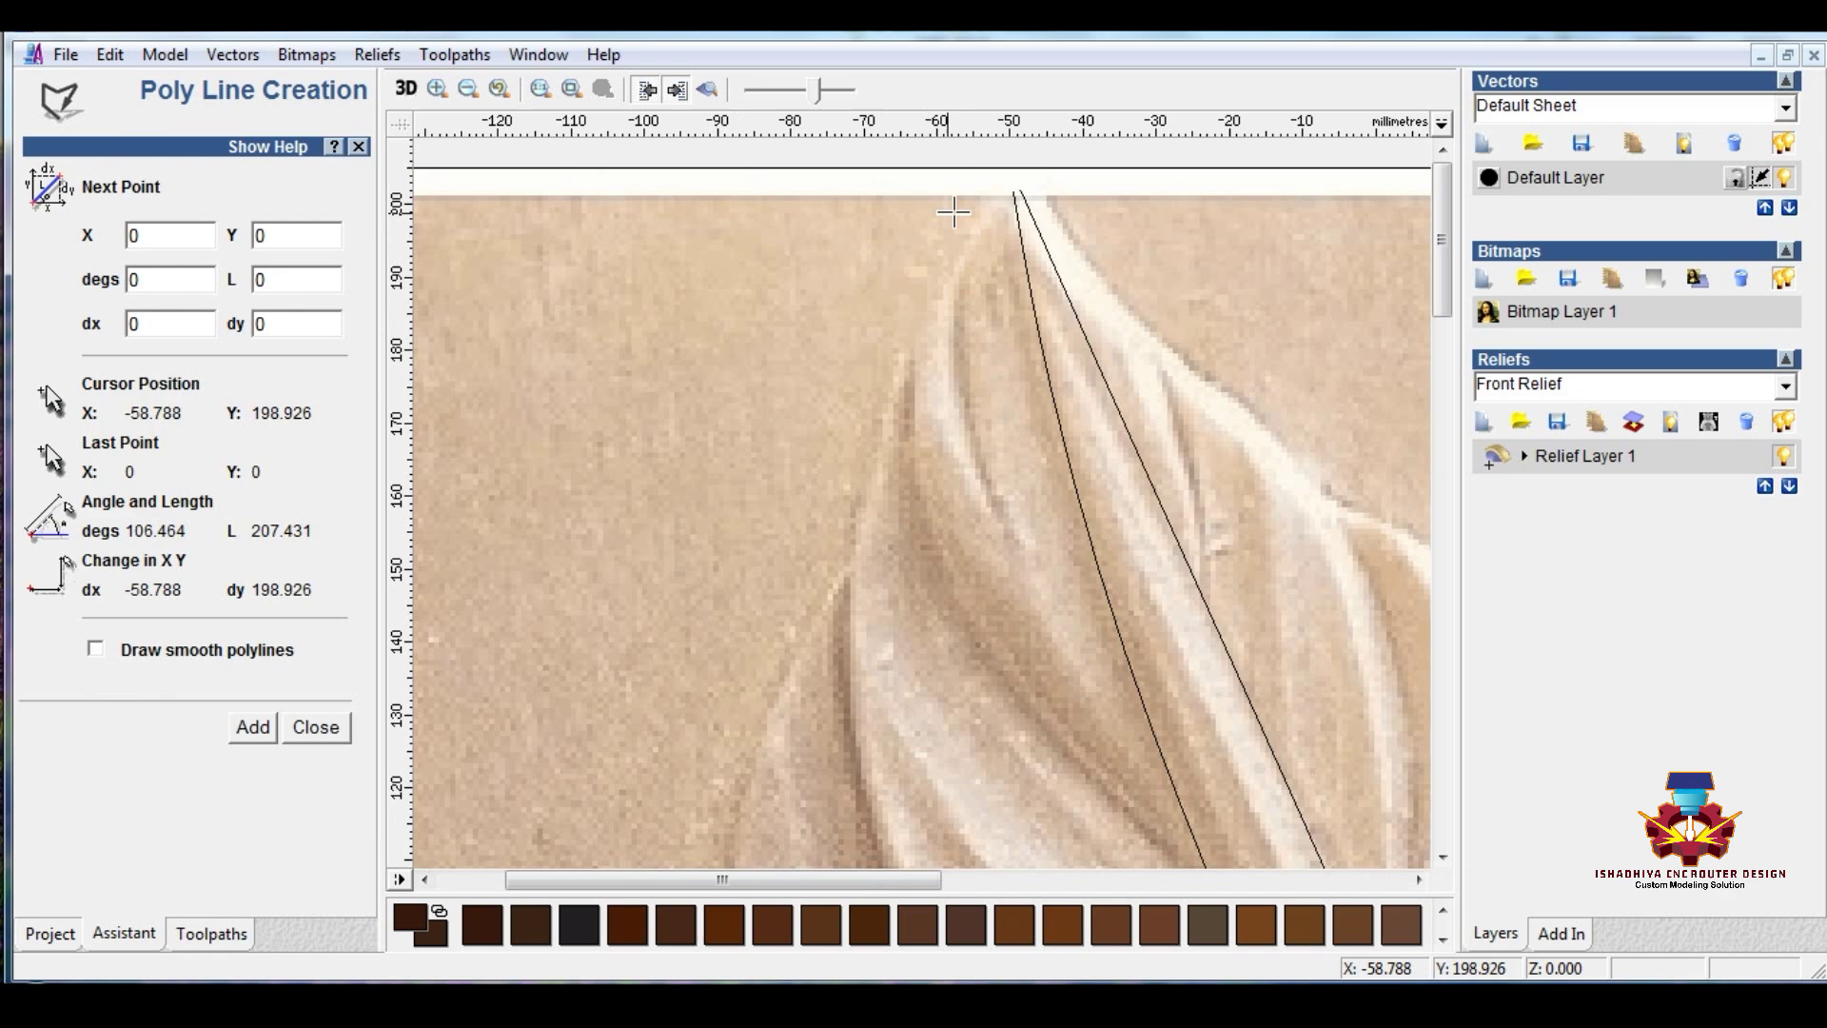
{"action": "left_click", "coordinate": [1006, 184]}
{"action": "scroll", "coordinate": [847, 492], "scroll_direction": "down", "scroll_amount": 2}
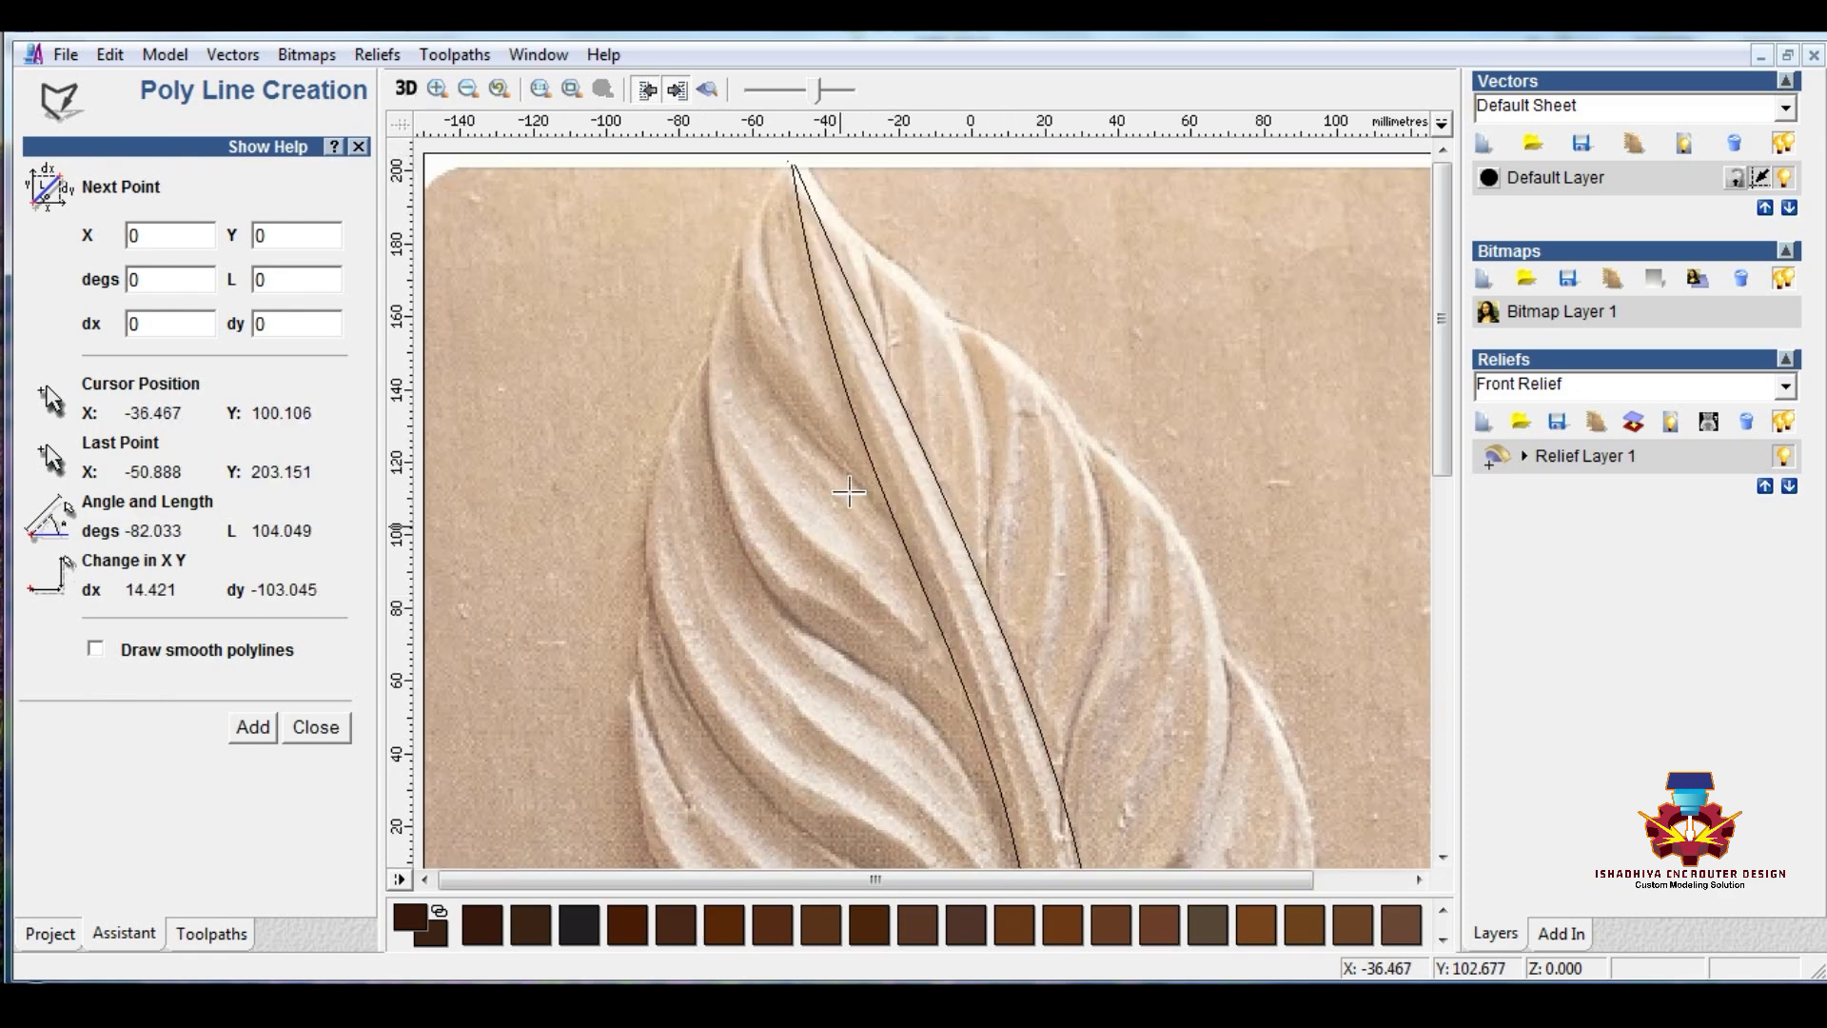
{"action": "scroll", "coordinate": [848, 492], "scroll_direction": "up", "scroll_amount": 2}
{"action": "scroll", "coordinate": [1005, 579], "scroll_direction": "up", "scroll_amount": 2}
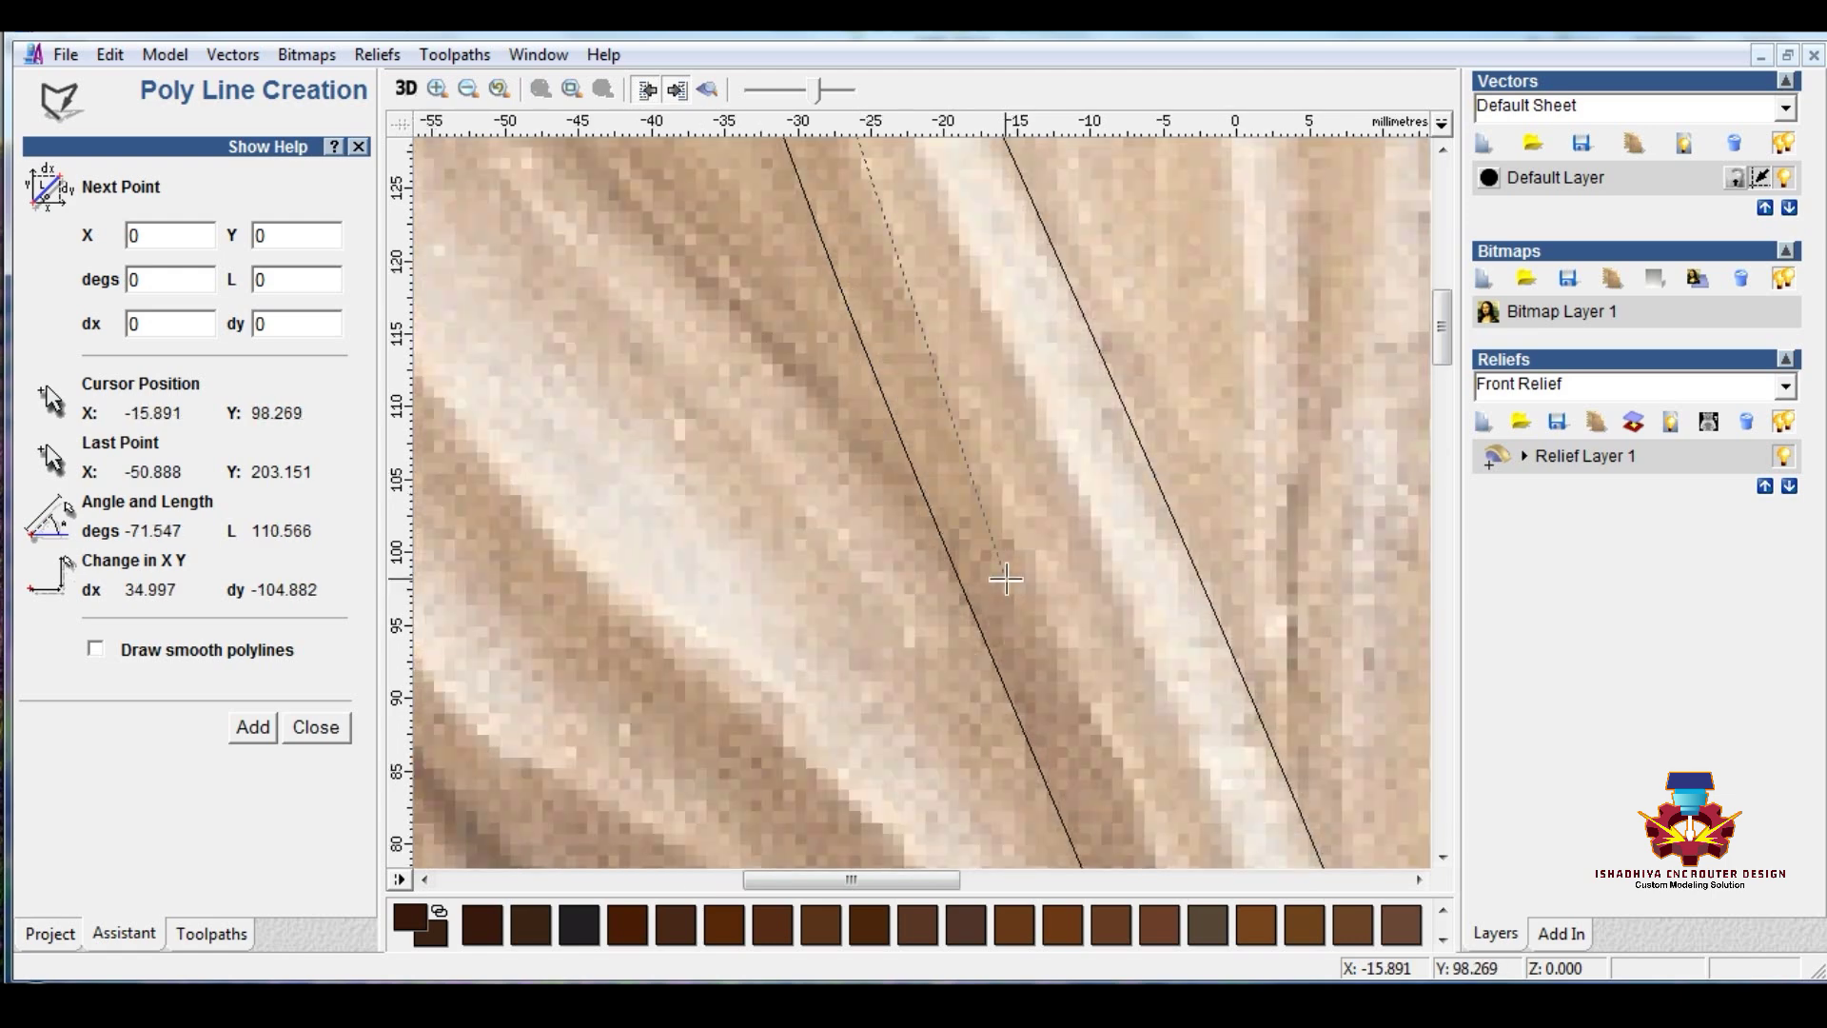
{"action": "left_click", "coordinate": [933, 520]}
{"action": "right_click", "coordinate": [960, 498]}
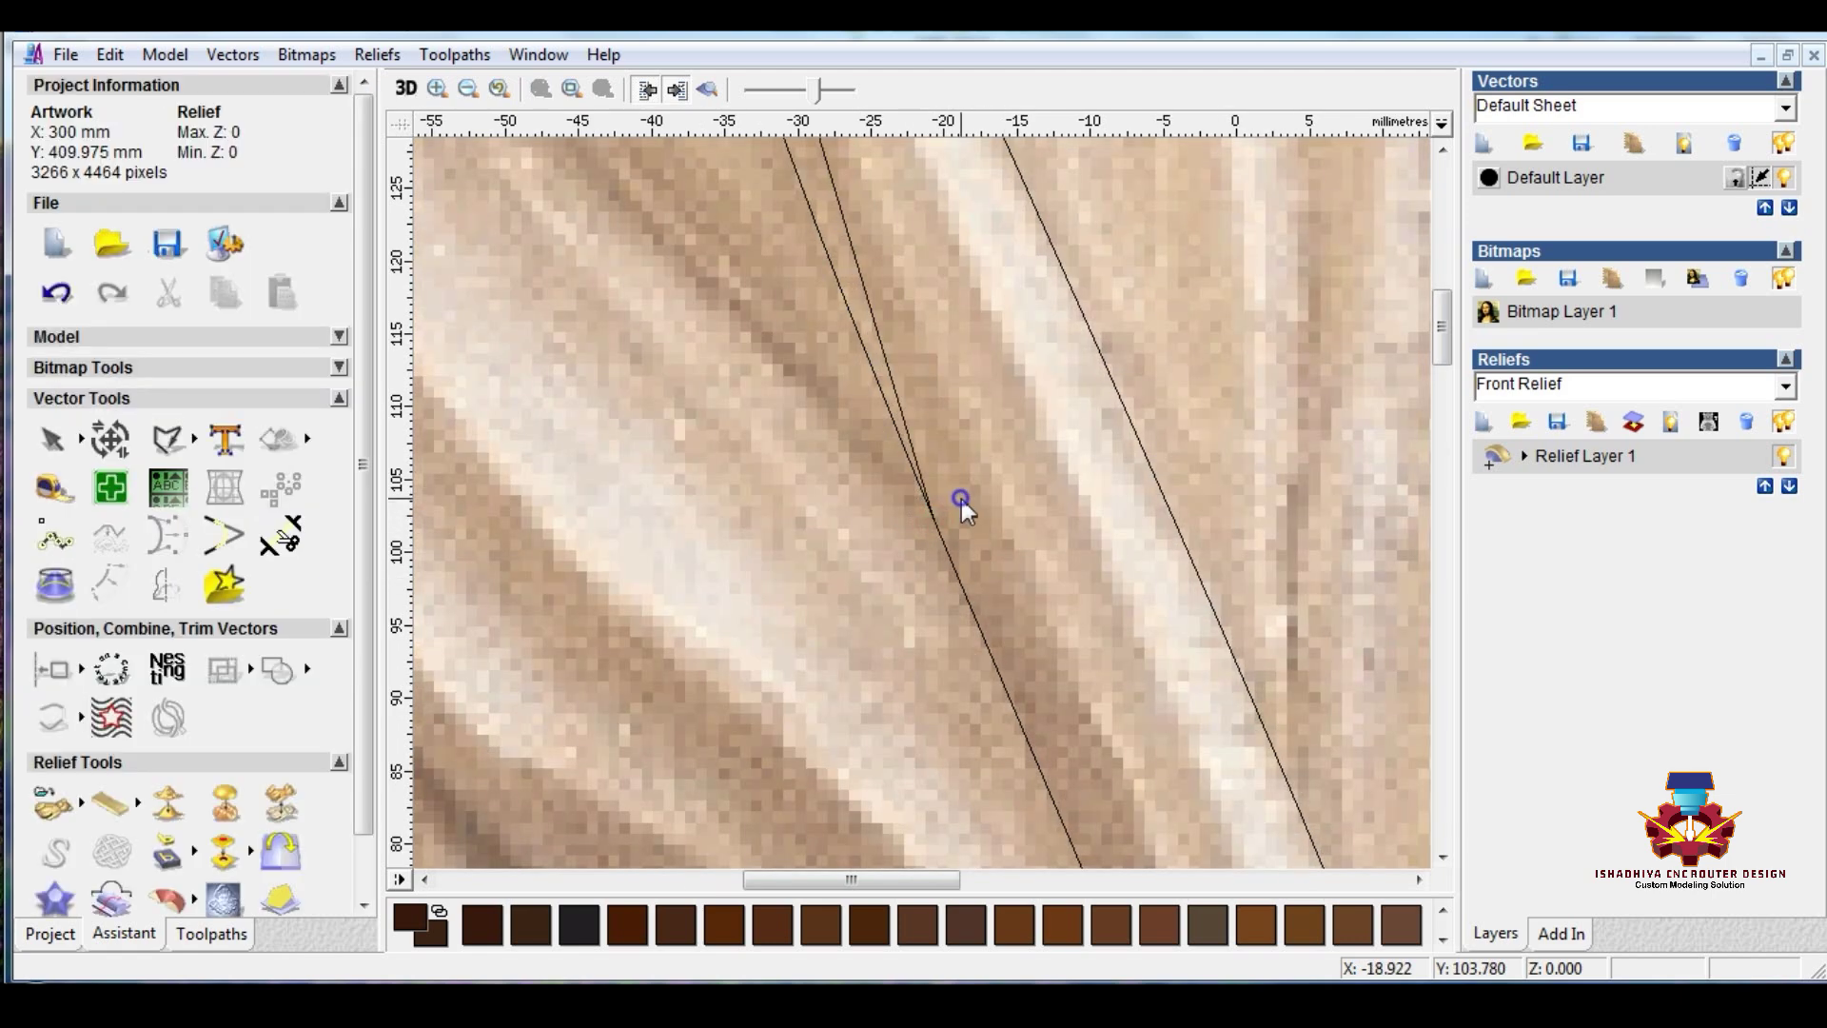
Step: Copy the new line at the leaf tip and paste a duplicate in place
{"action": "left_click", "coordinate": [890, 375]}
{"action": "scroll", "coordinate": [884, 371], "scroll_direction": "down", "scroll_amount": 1}
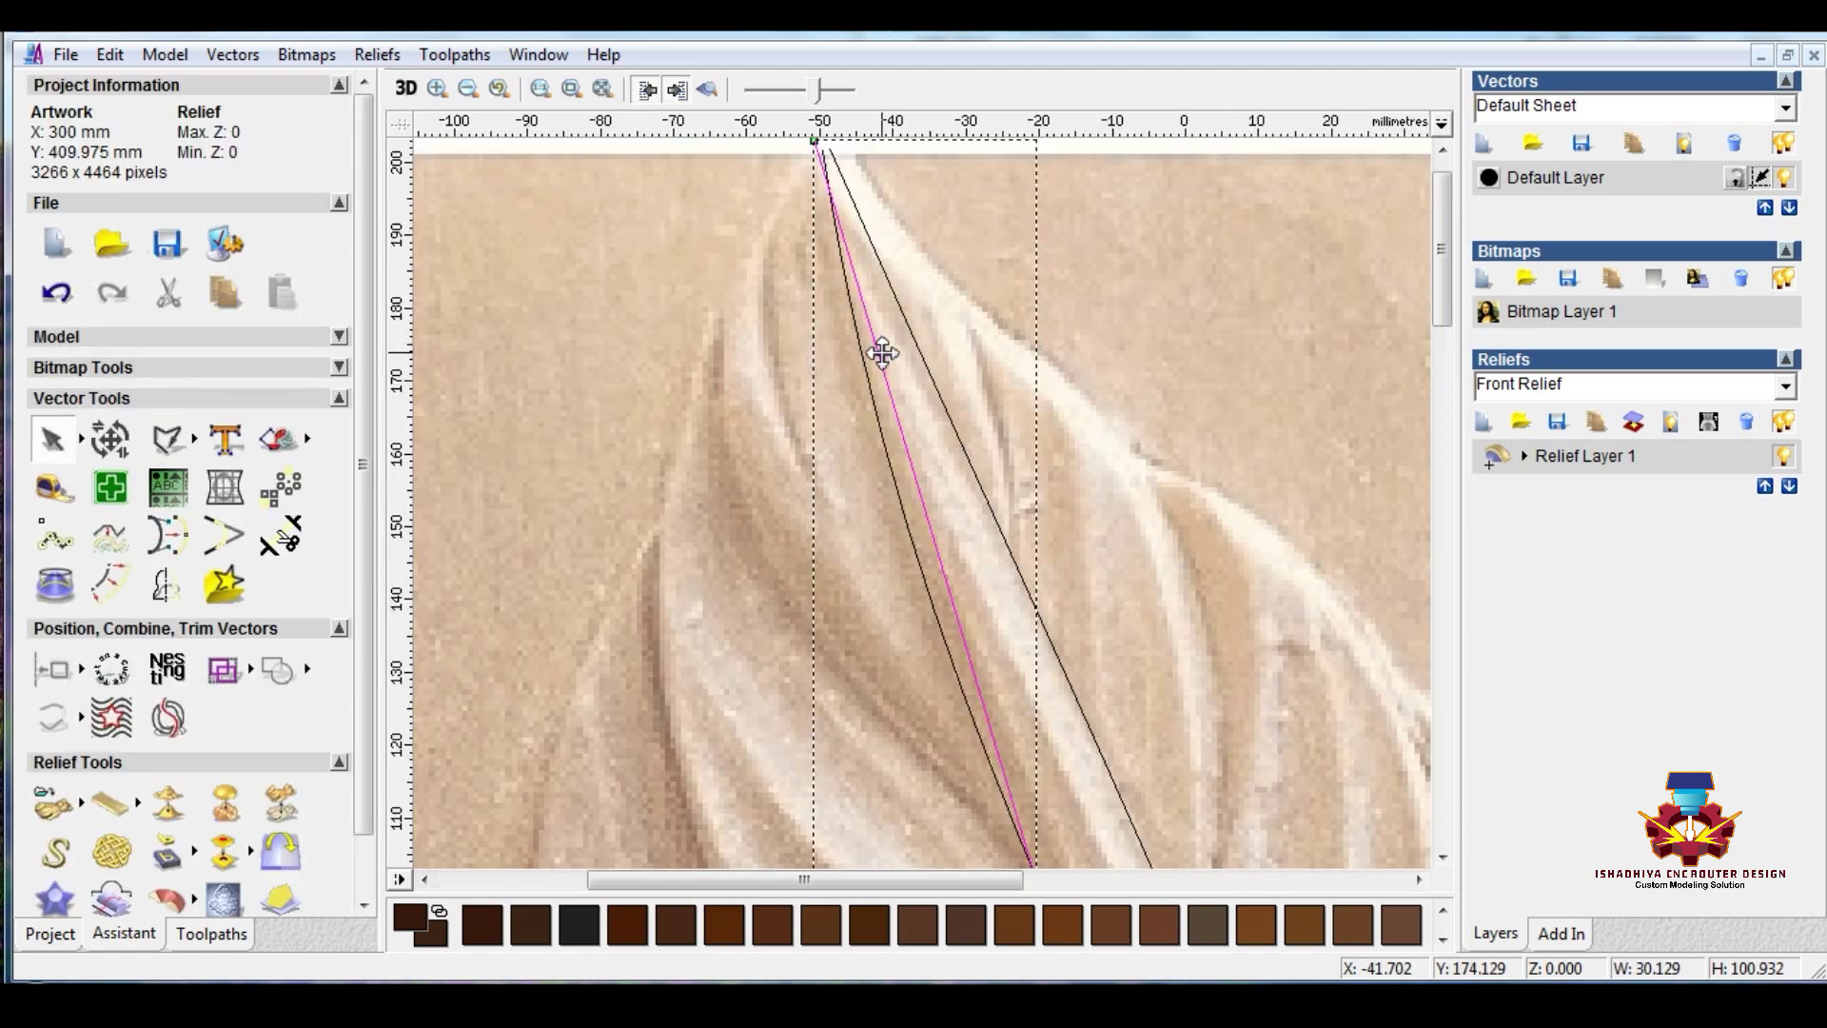
{"action": "right_click", "coordinate": [883, 353]}
{"action": "left_click", "coordinate": [938, 396]}
{"action": "right_click", "coordinate": [905, 349]}
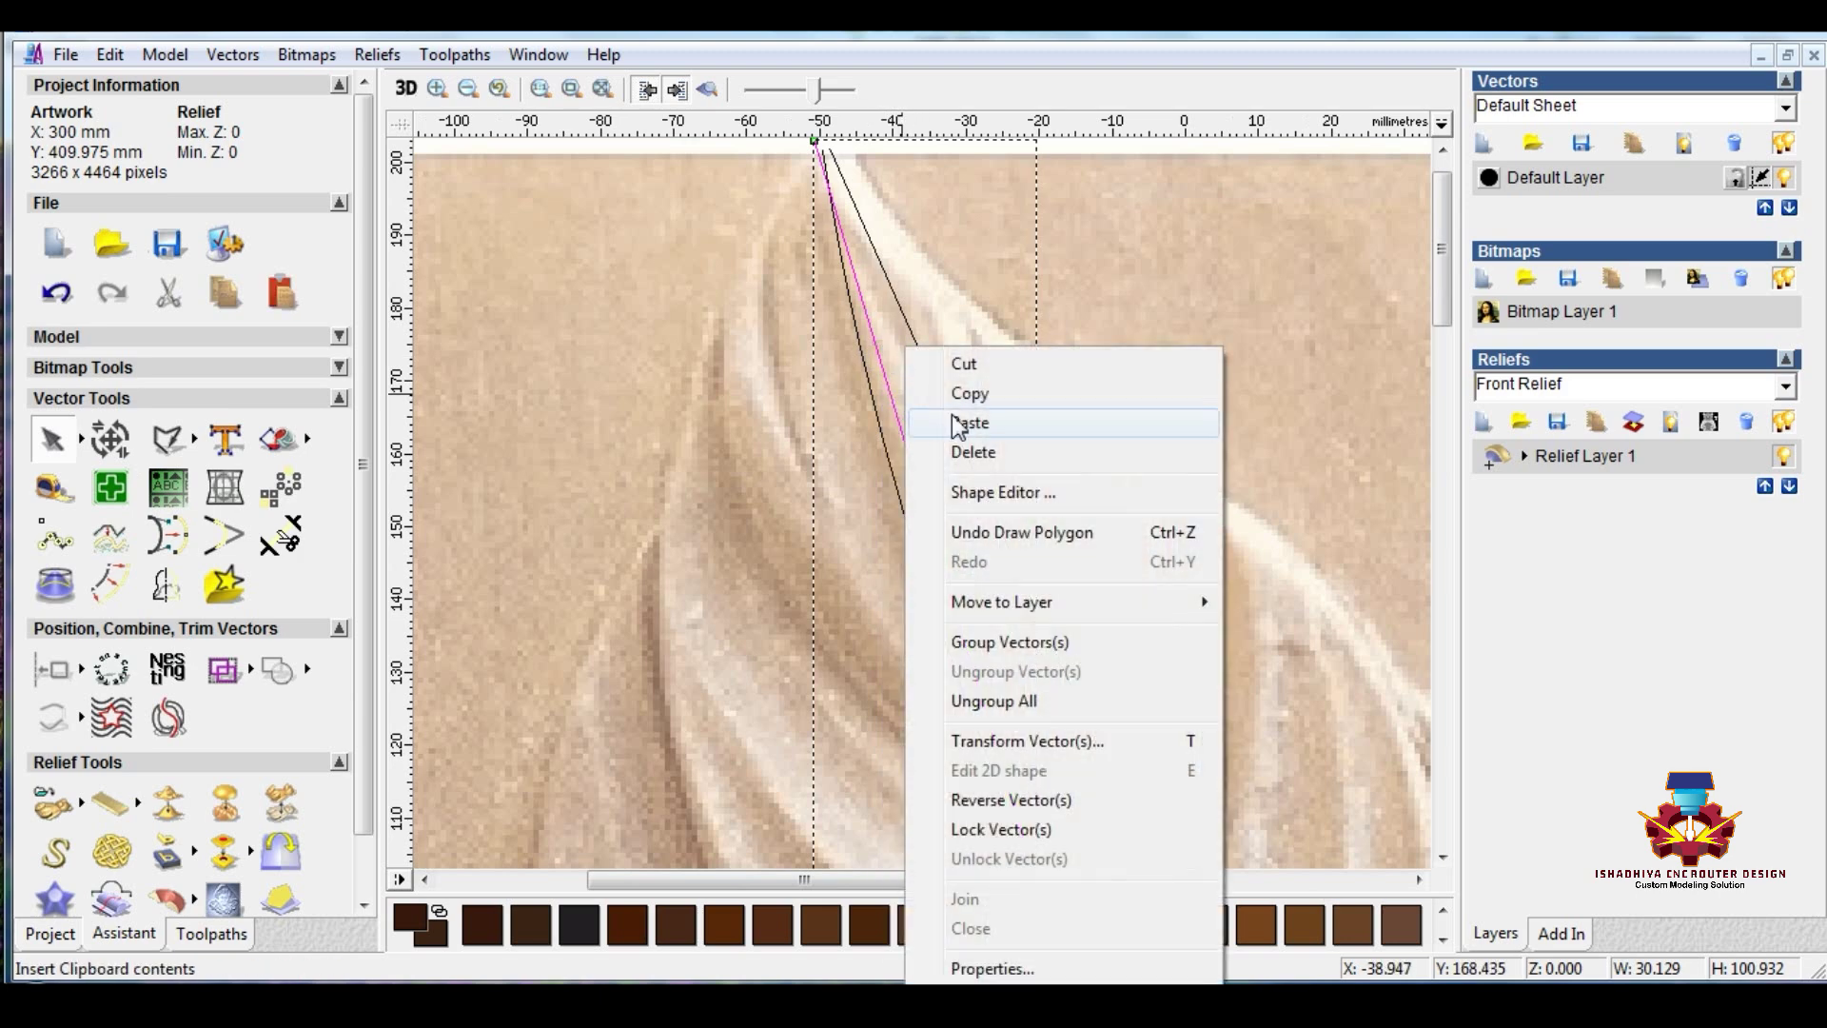
{"action": "left_click", "coordinate": [966, 422]}
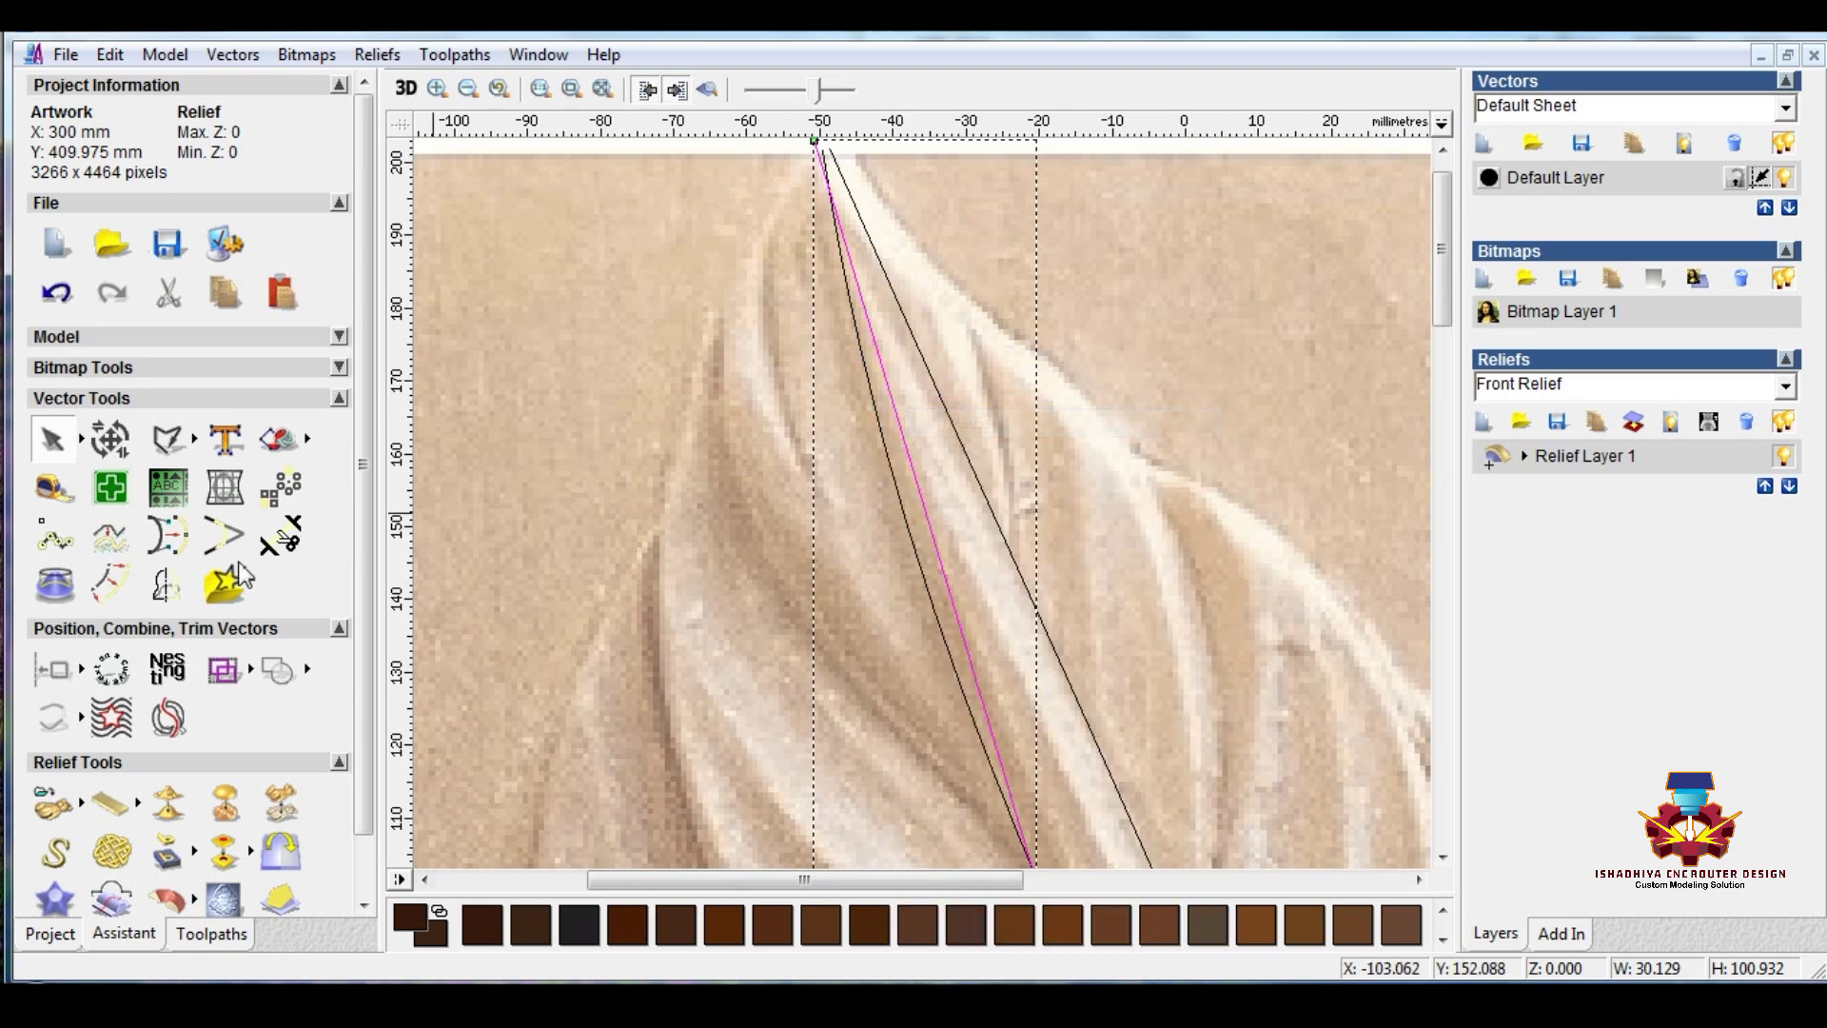
Step: Convert one of the coincident tip lines to a Bezier and bend it along the first left lobe's outer edge, about 45 mm wide
{"action": "left_click", "coordinate": [76, 440]}
{"action": "left_click", "coordinate": [747, 445]}
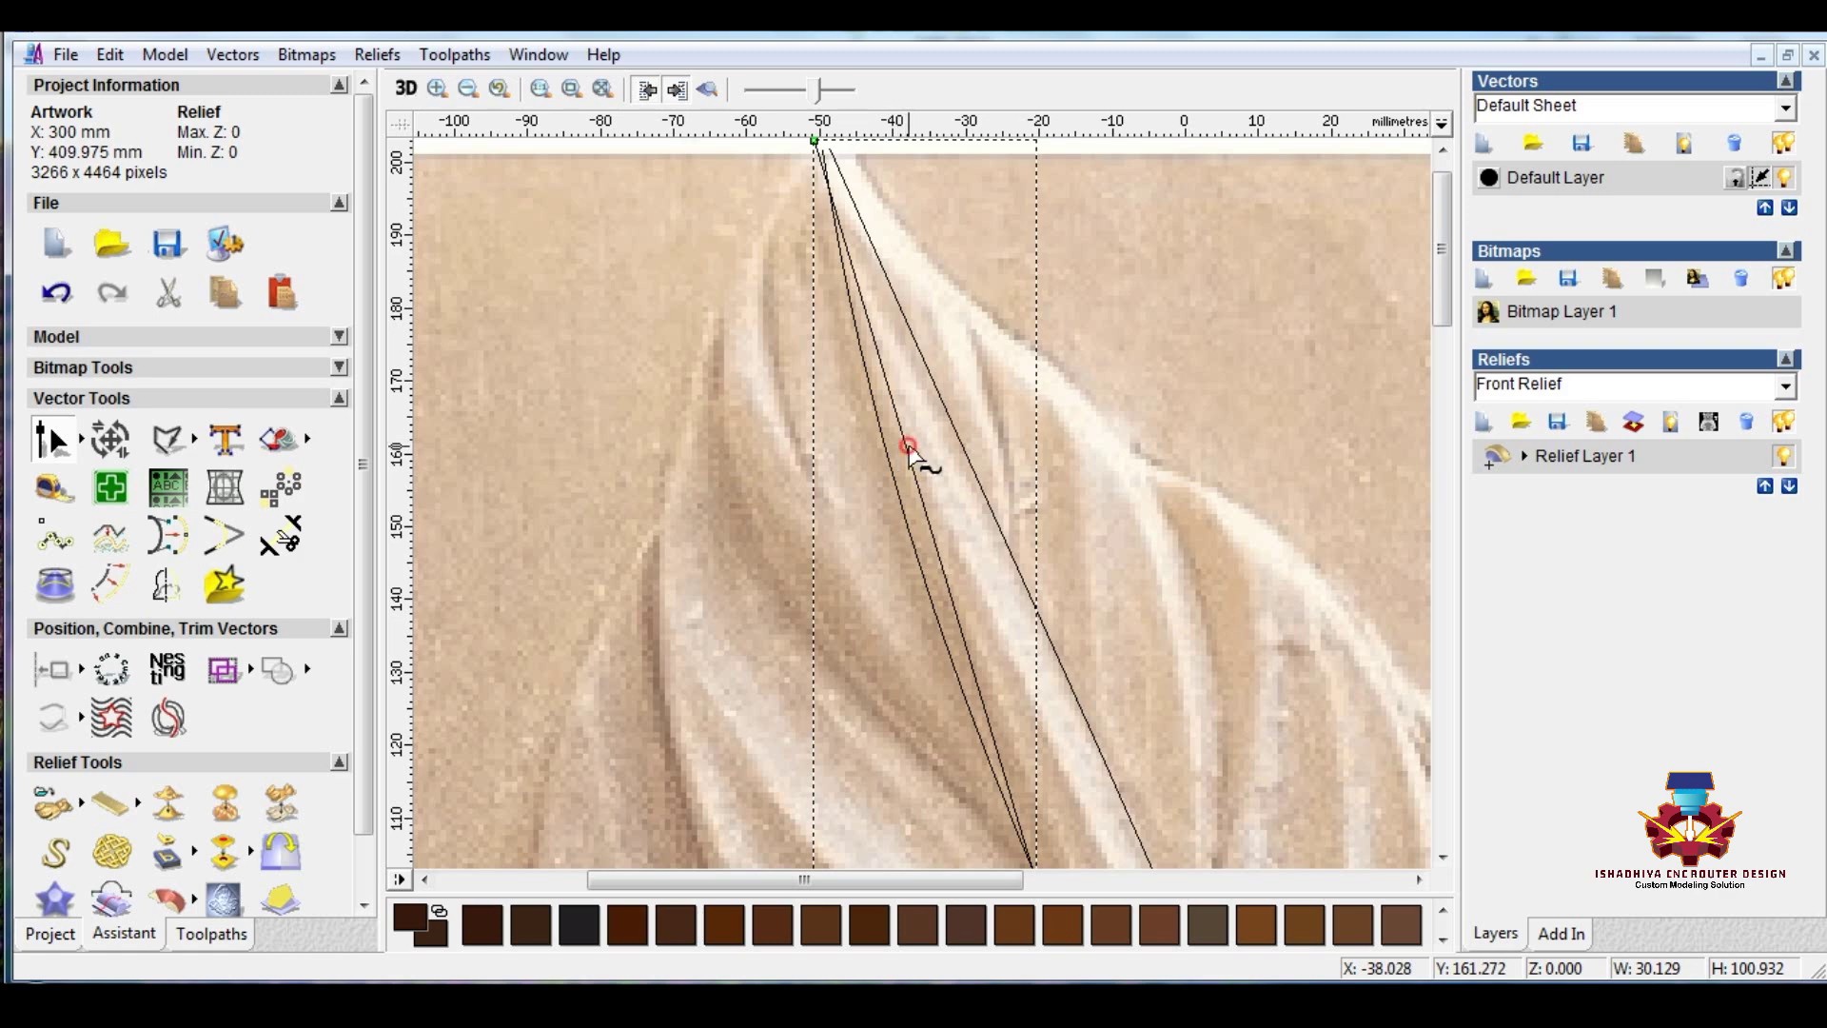
{"action": "key", "text": "n"}
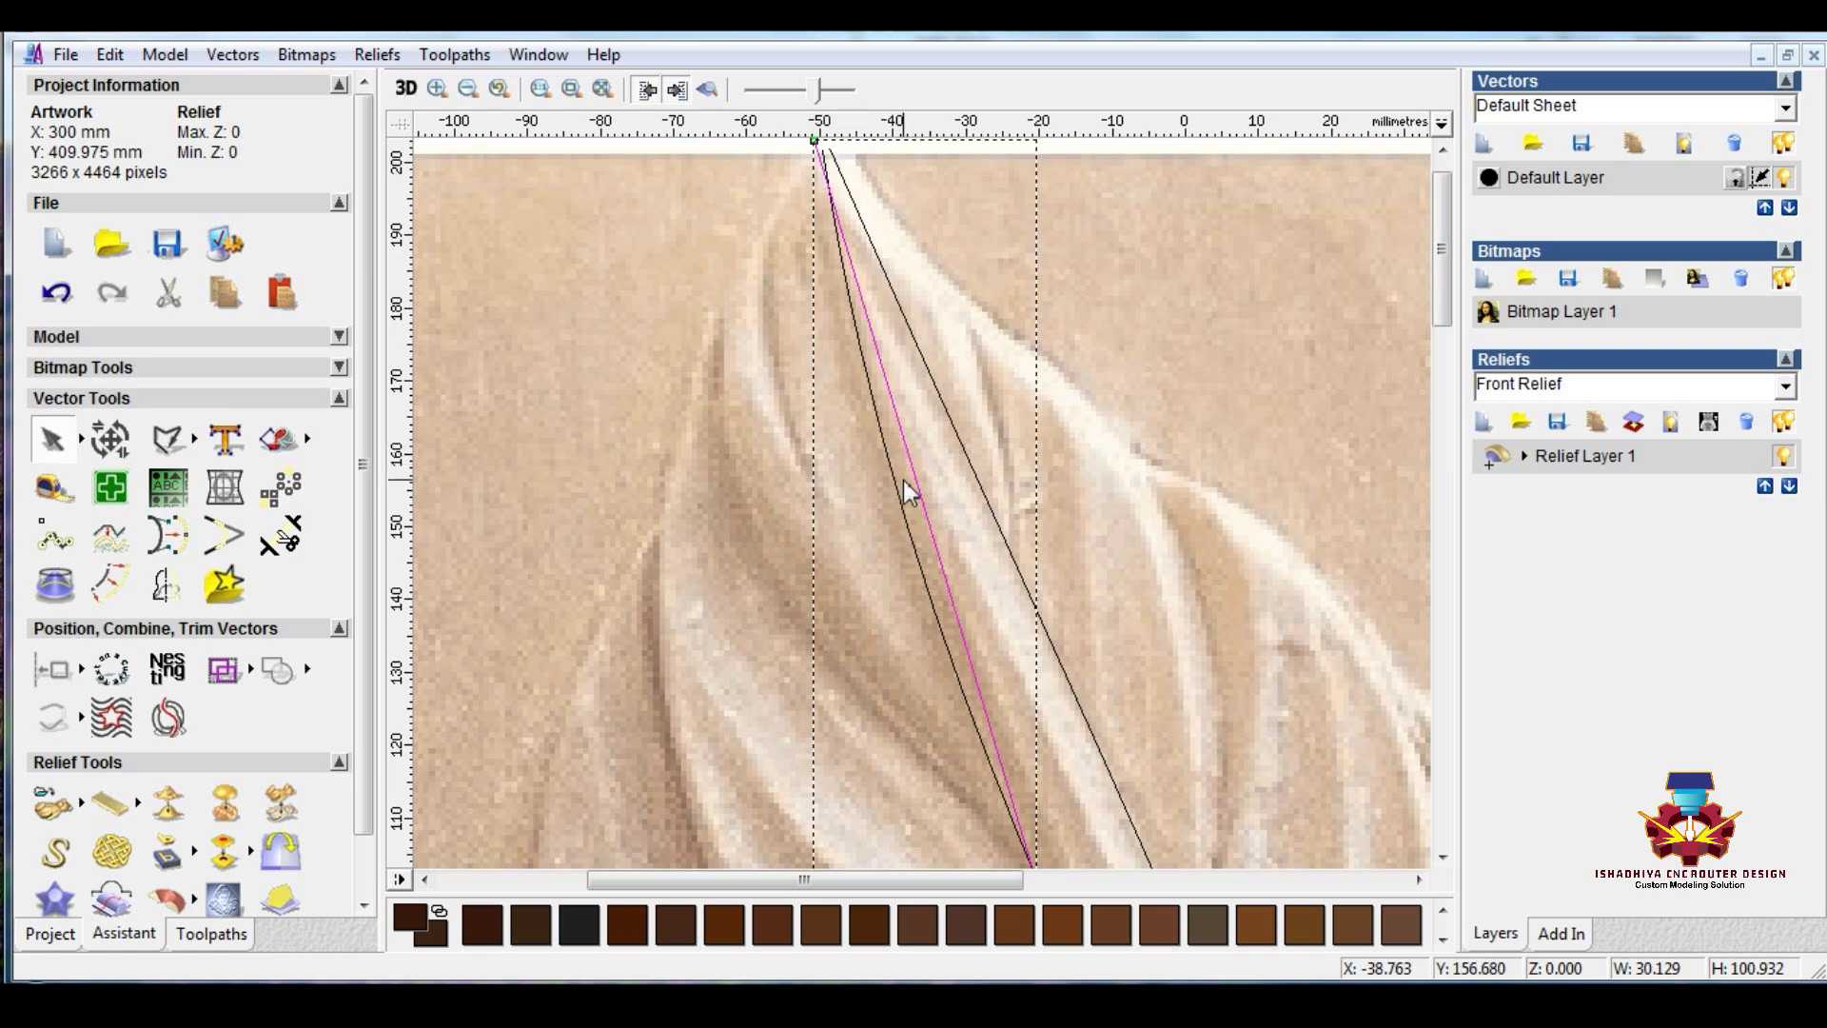
{"action": "left_click", "coordinate": [916, 477]}
{"action": "double_click", "coordinate": [931, 502]}
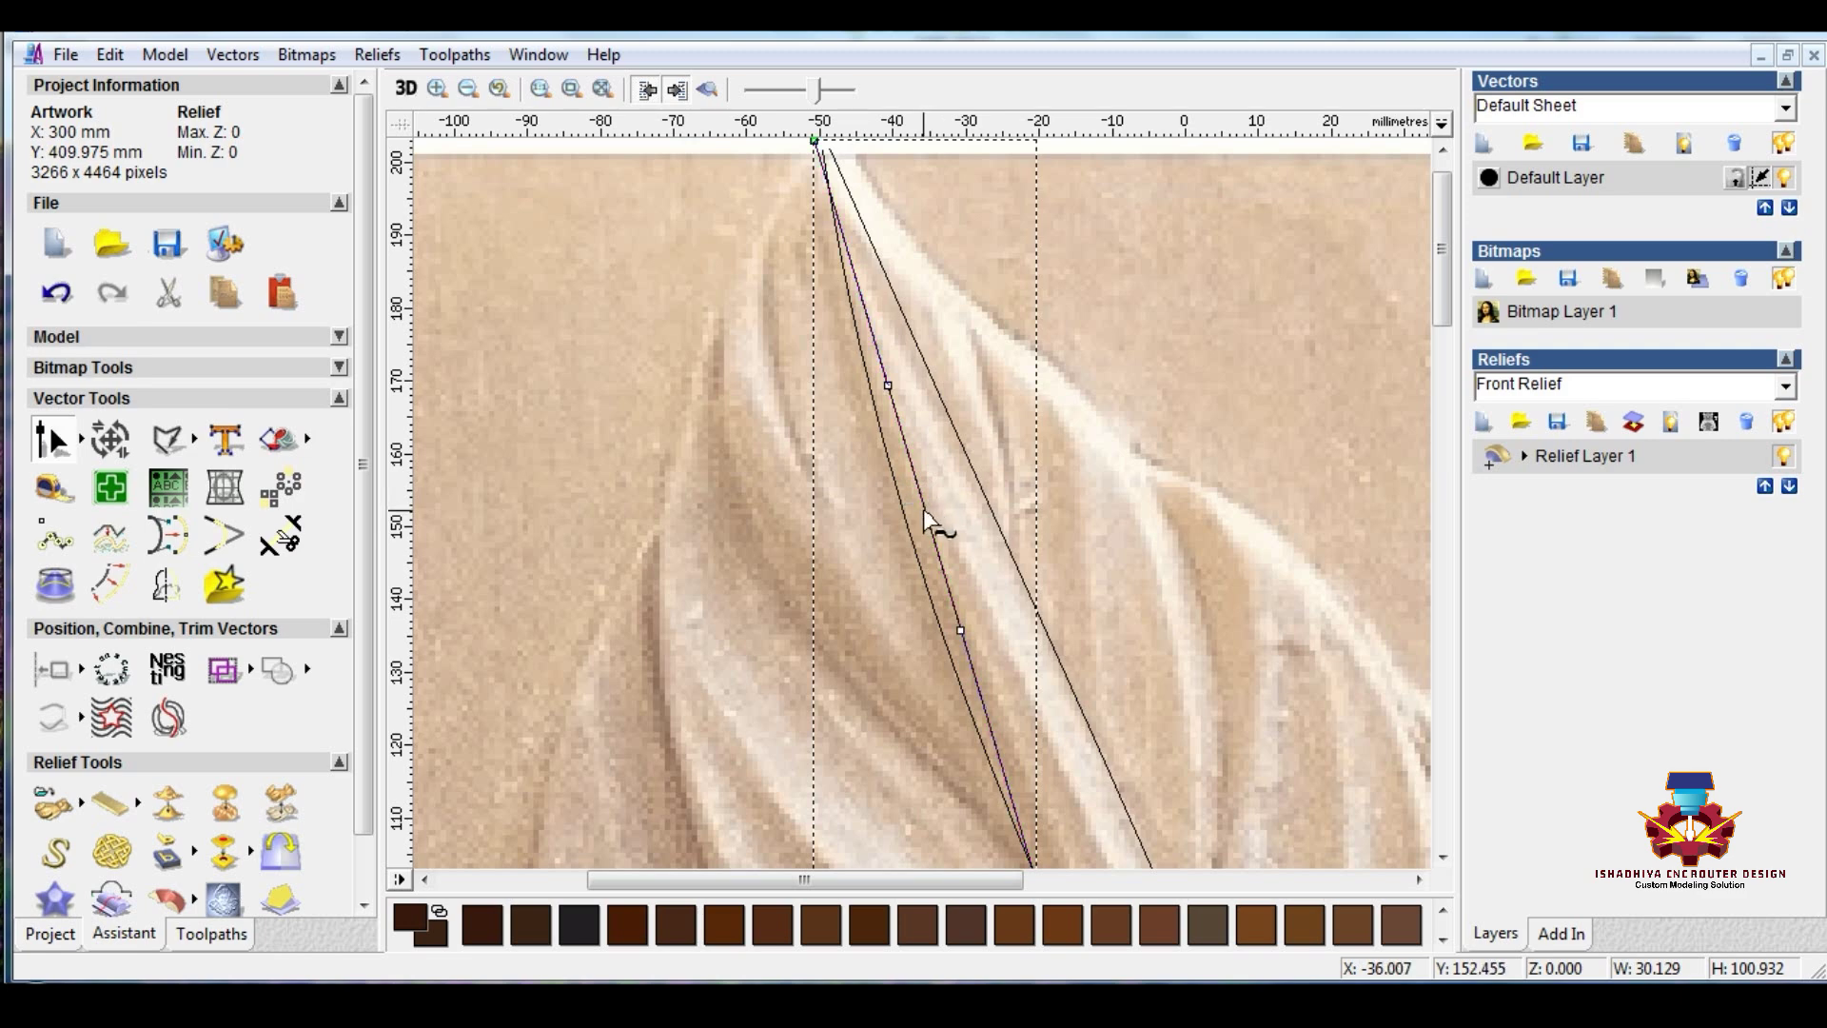
{"action": "left_click_drag", "start_coordinate": [888, 386], "coordinate": [521, 458]}
{"action": "left_click", "coordinate": [960, 630]}
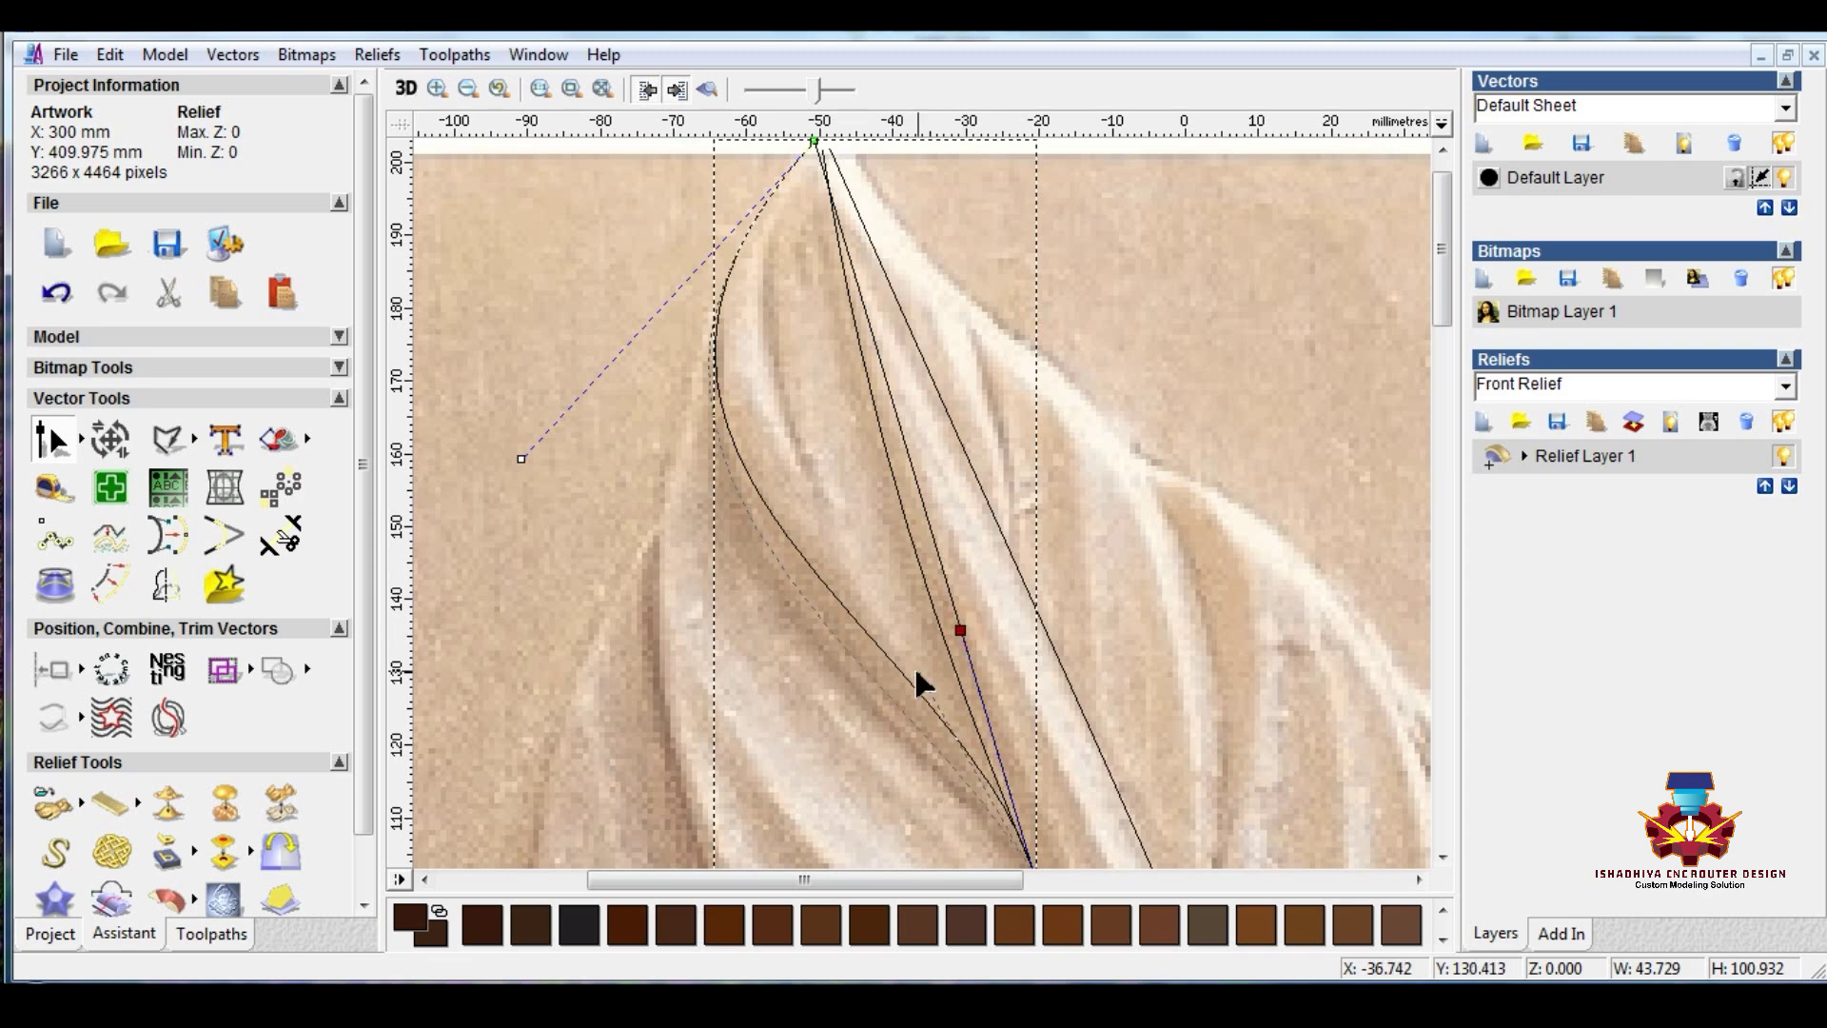
{"action": "left_click_drag", "start_coordinate": [898, 683], "coordinate": [899, 692]}
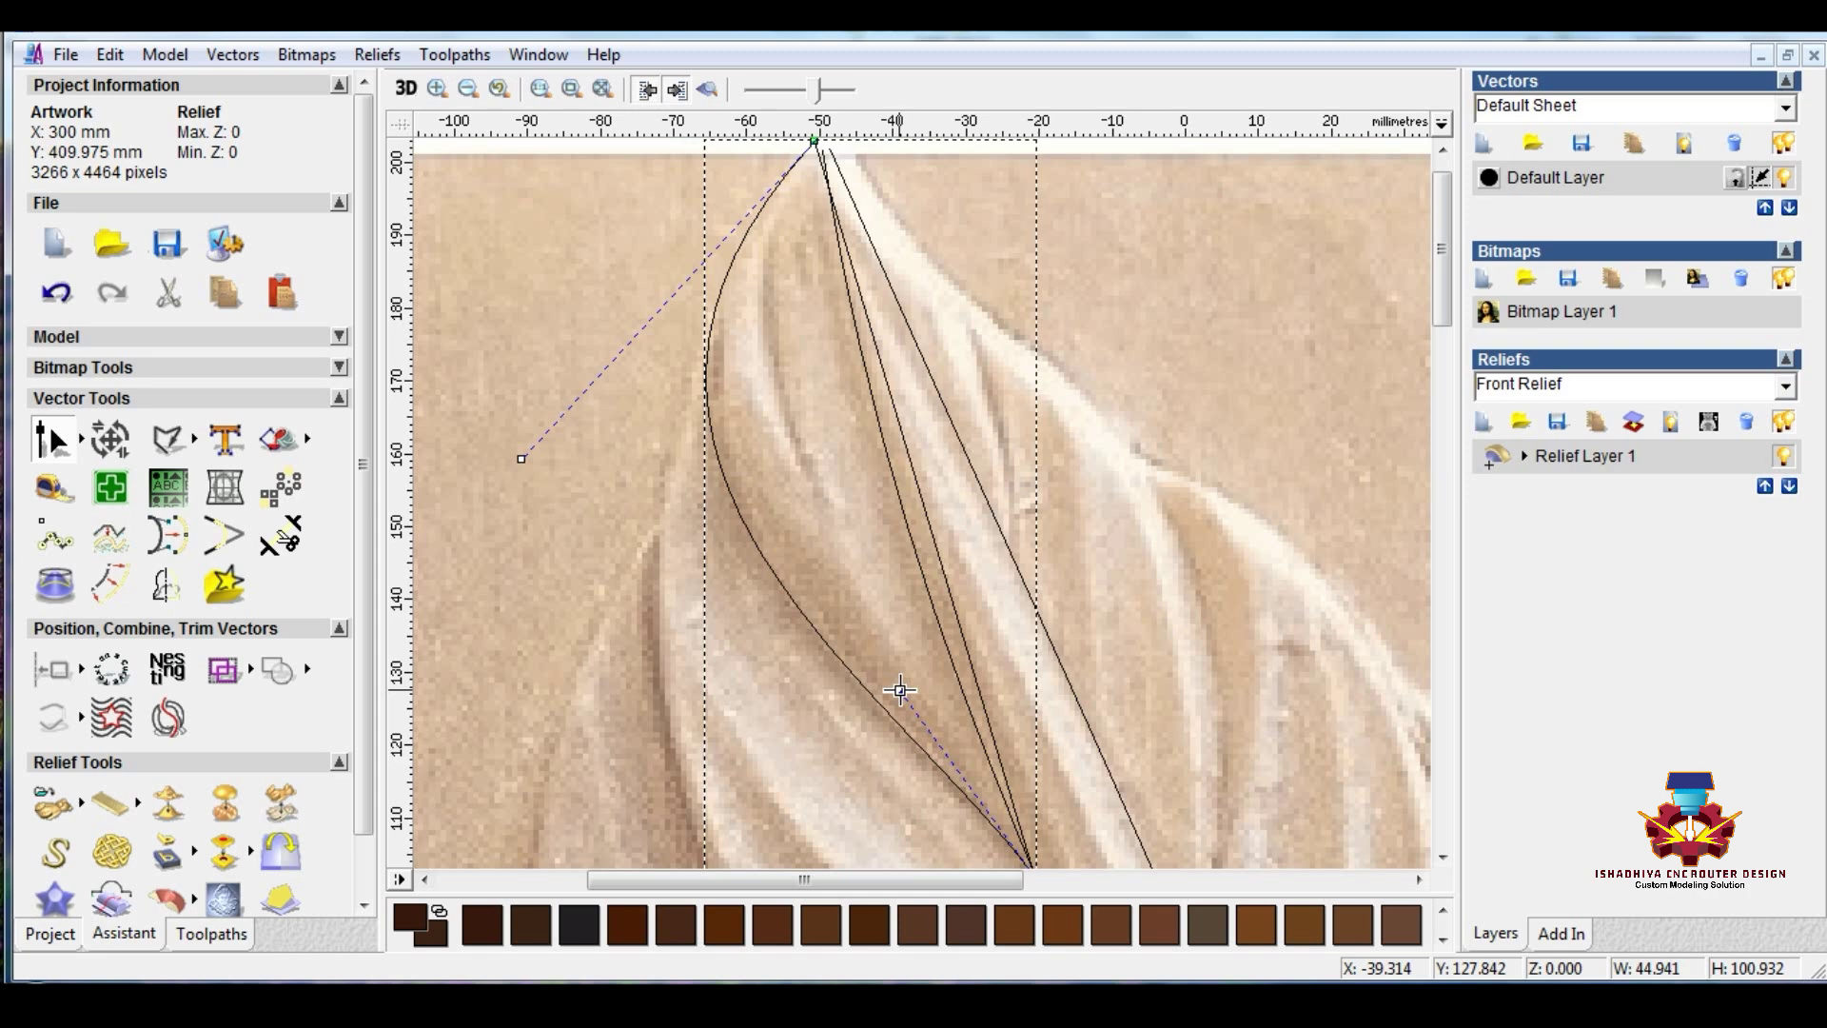
Step: Bend the other line from the leaf tip into a Bezier that follows the left midrib curve
{"action": "left_click", "coordinate": [915, 482]}
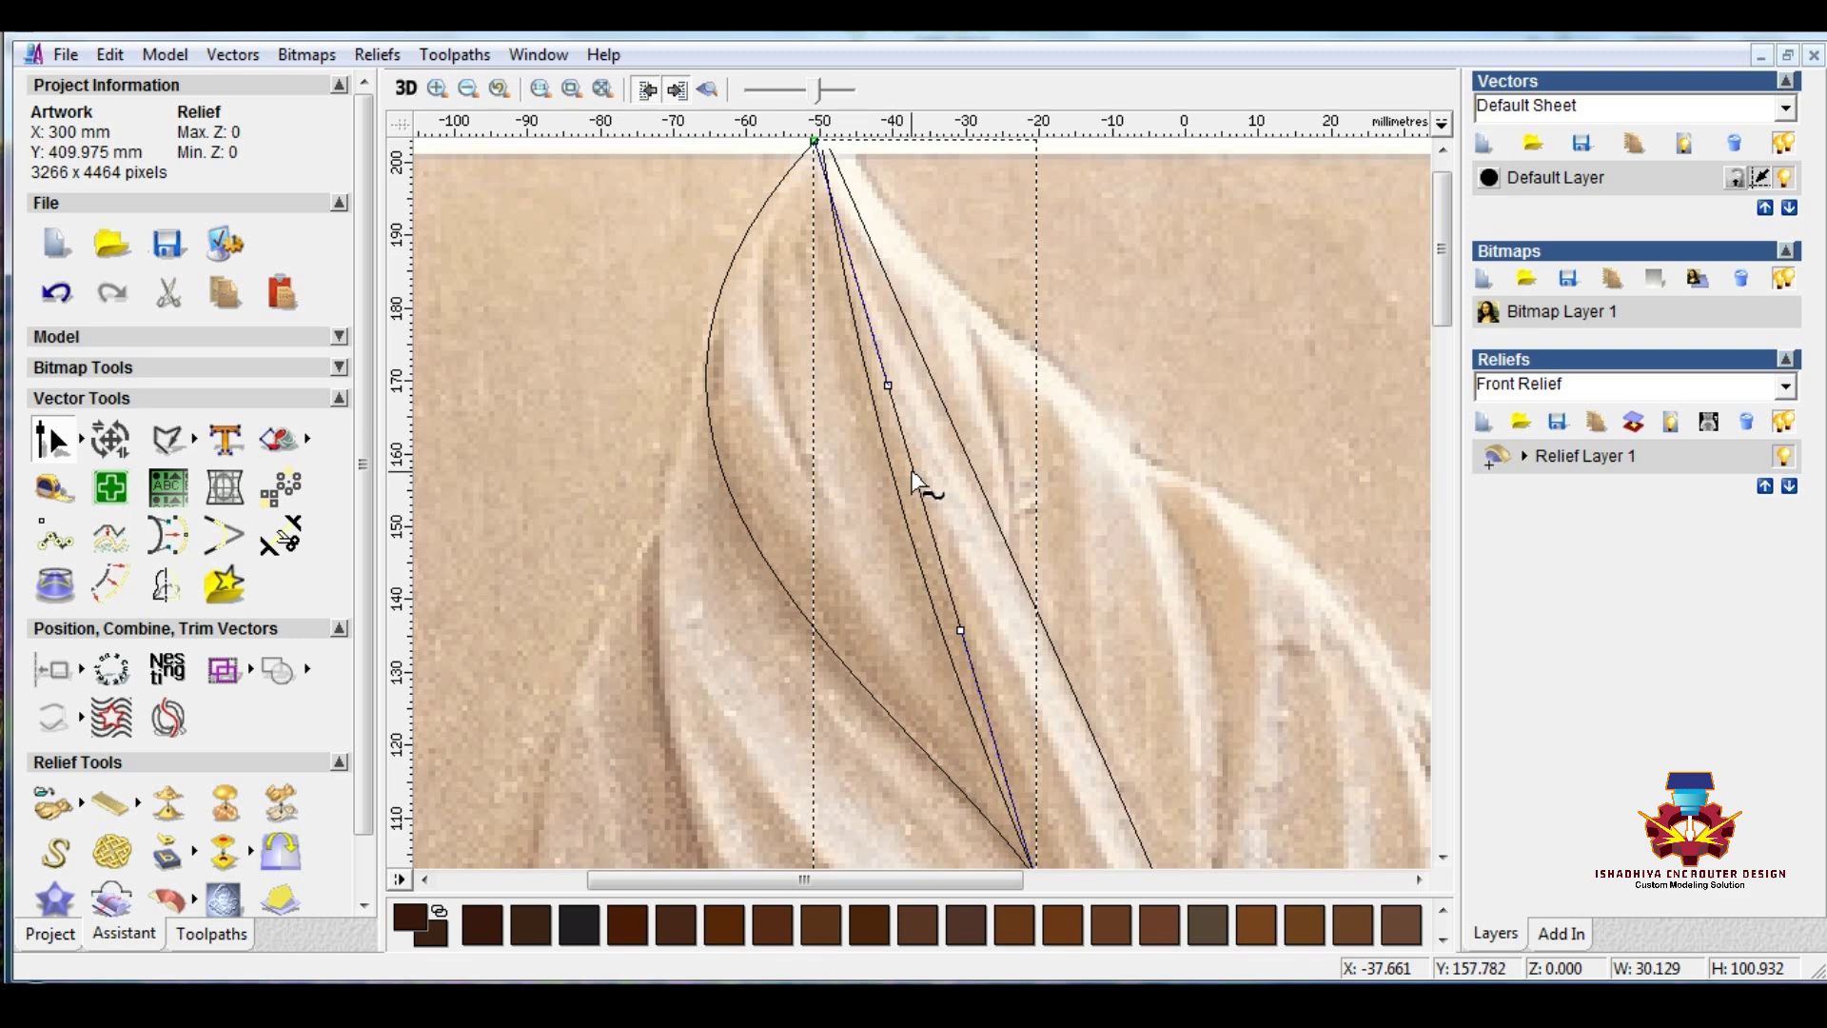
{"action": "left_click_drag", "start_coordinate": [888, 385], "coordinate": [847, 367]}
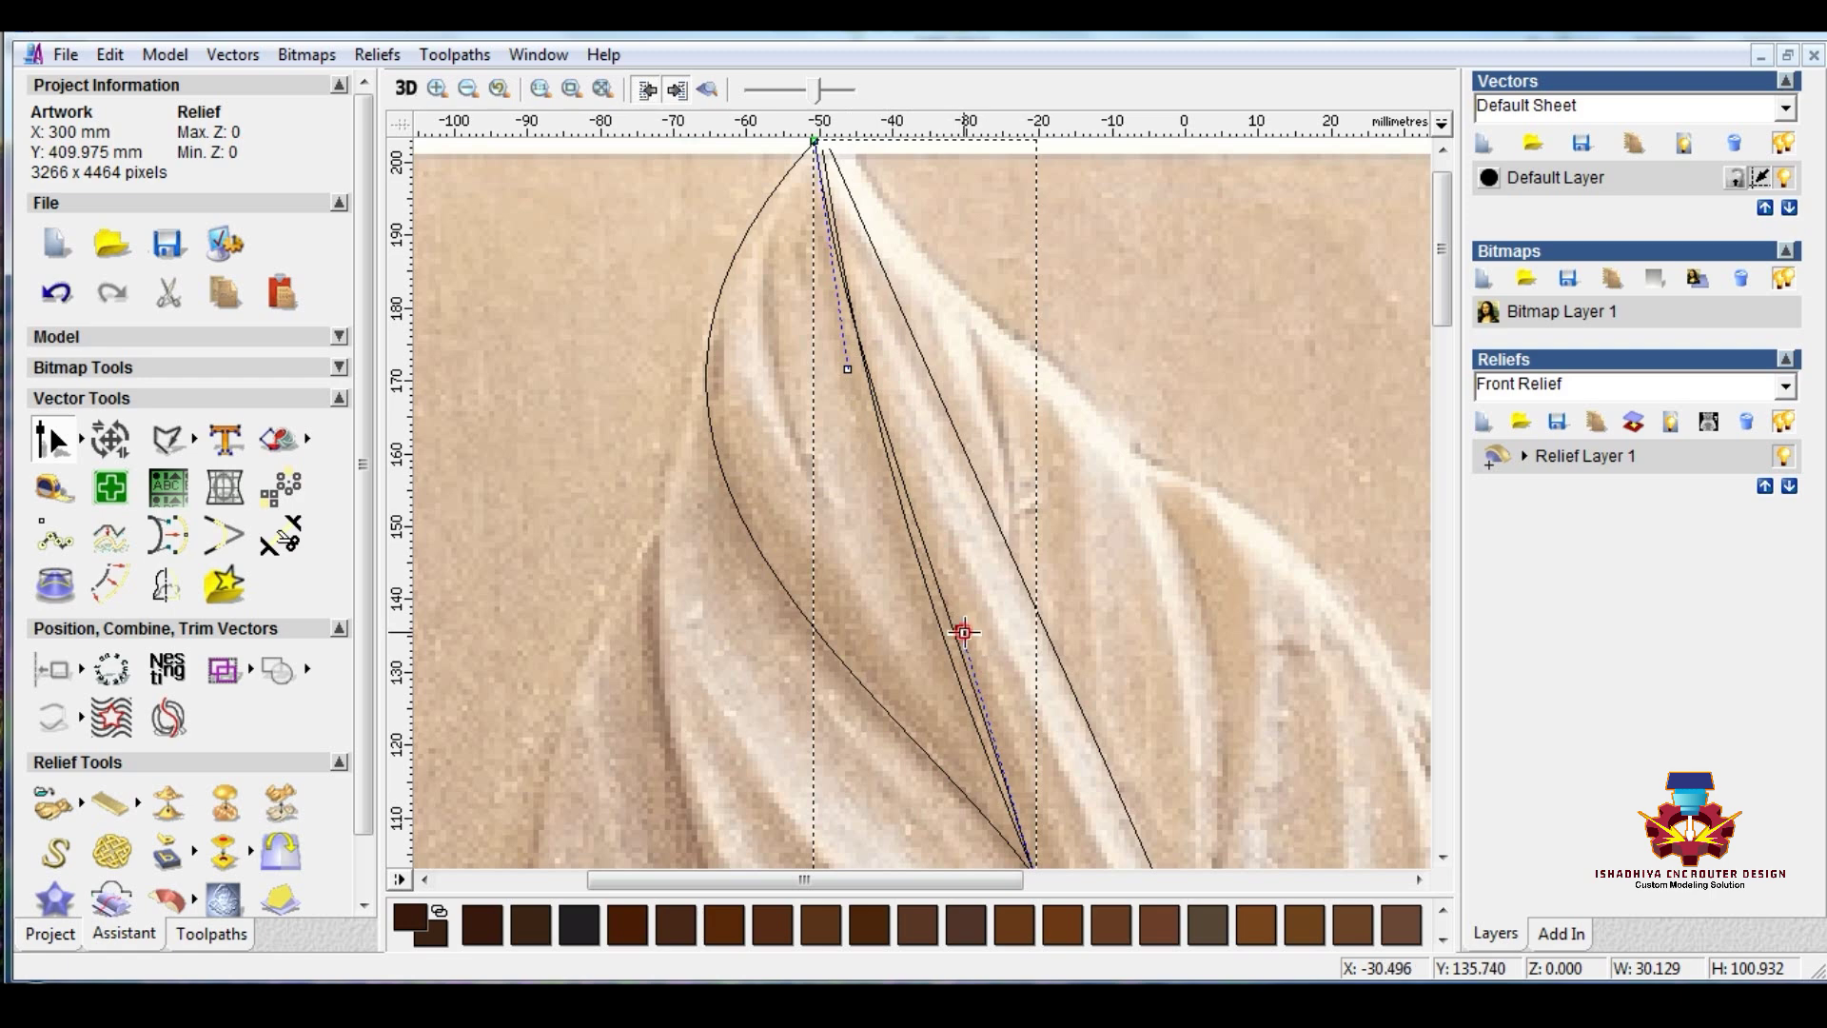
{"action": "mouse_move", "coordinate": [960, 635]}
{"action": "left_mouse_down"}
{"action": "mouse_move", "coordinate": [906, 641]}
{"action": "mouse_move", "coordinate": [928, 641]}
{"action": "left_mouse_up"}
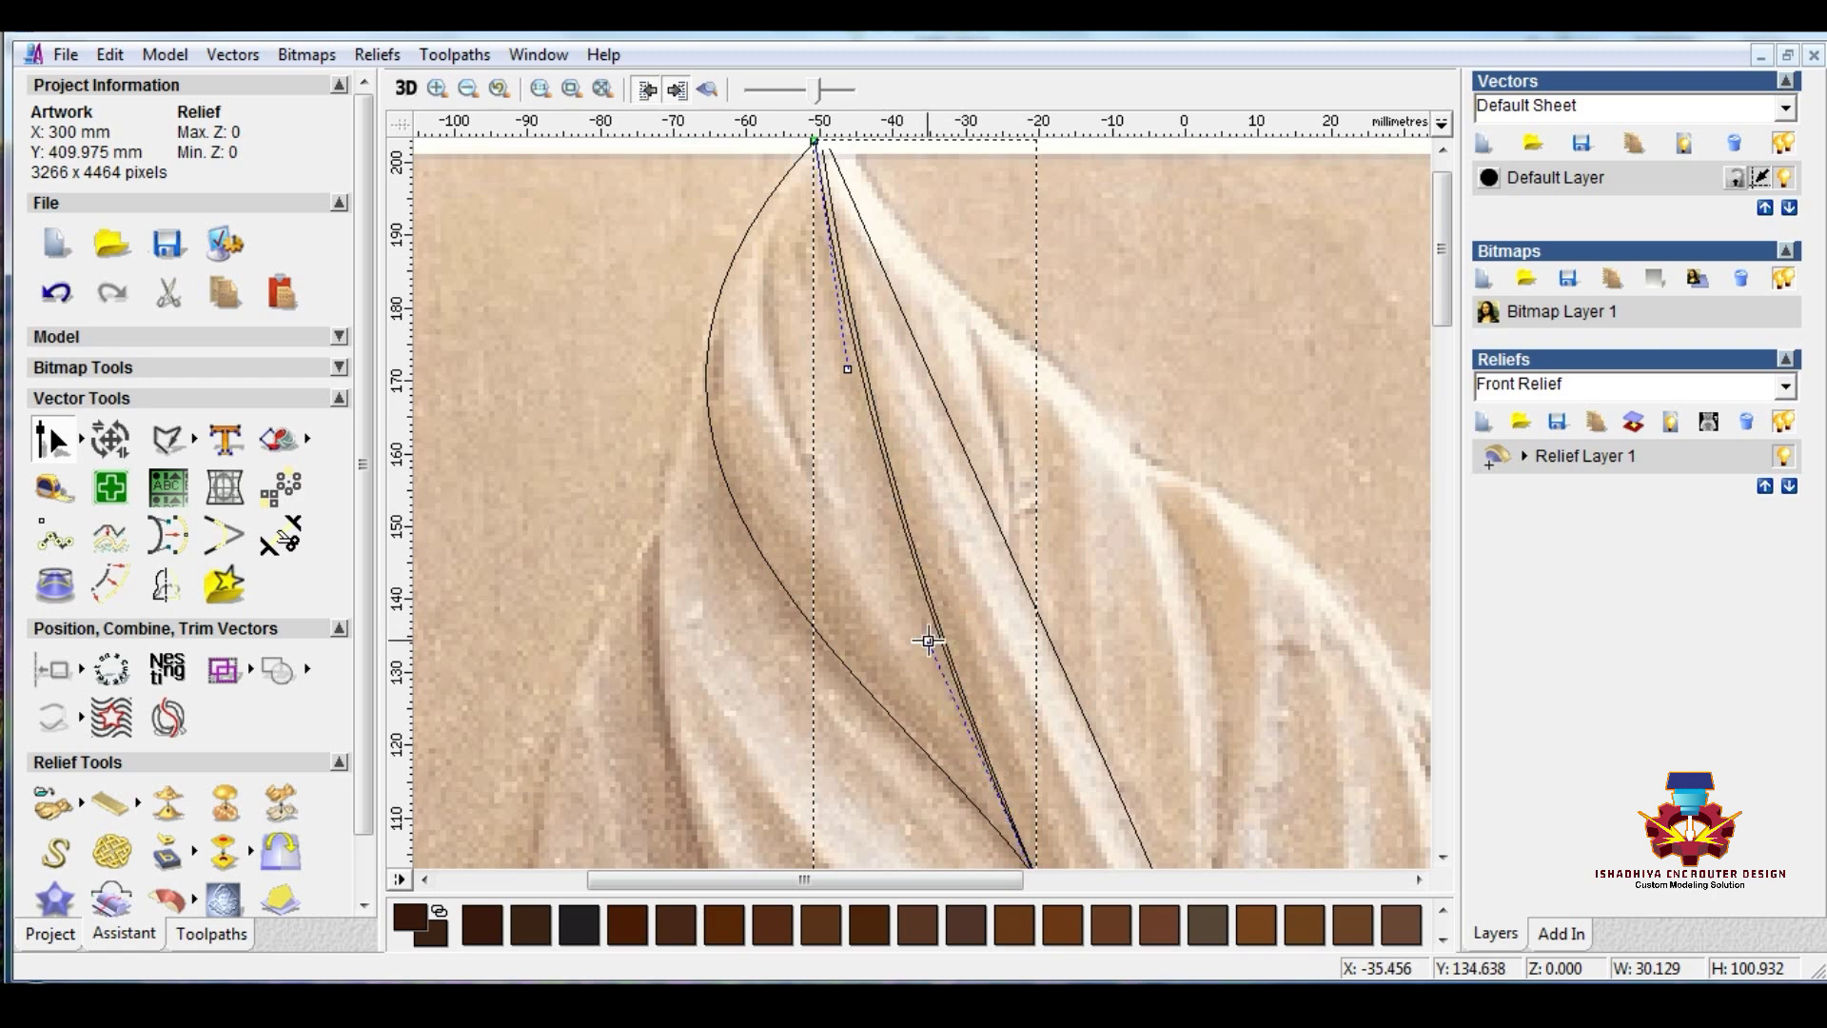
Step: Draw a straight polyline about 79 mm wide and 169 mm high from the first lobe's outer edge down to the left midrib curve
{"action": "scroll", "coordinate": [808, 444], "scroll_direction": "down", "scroll_amount": 1}
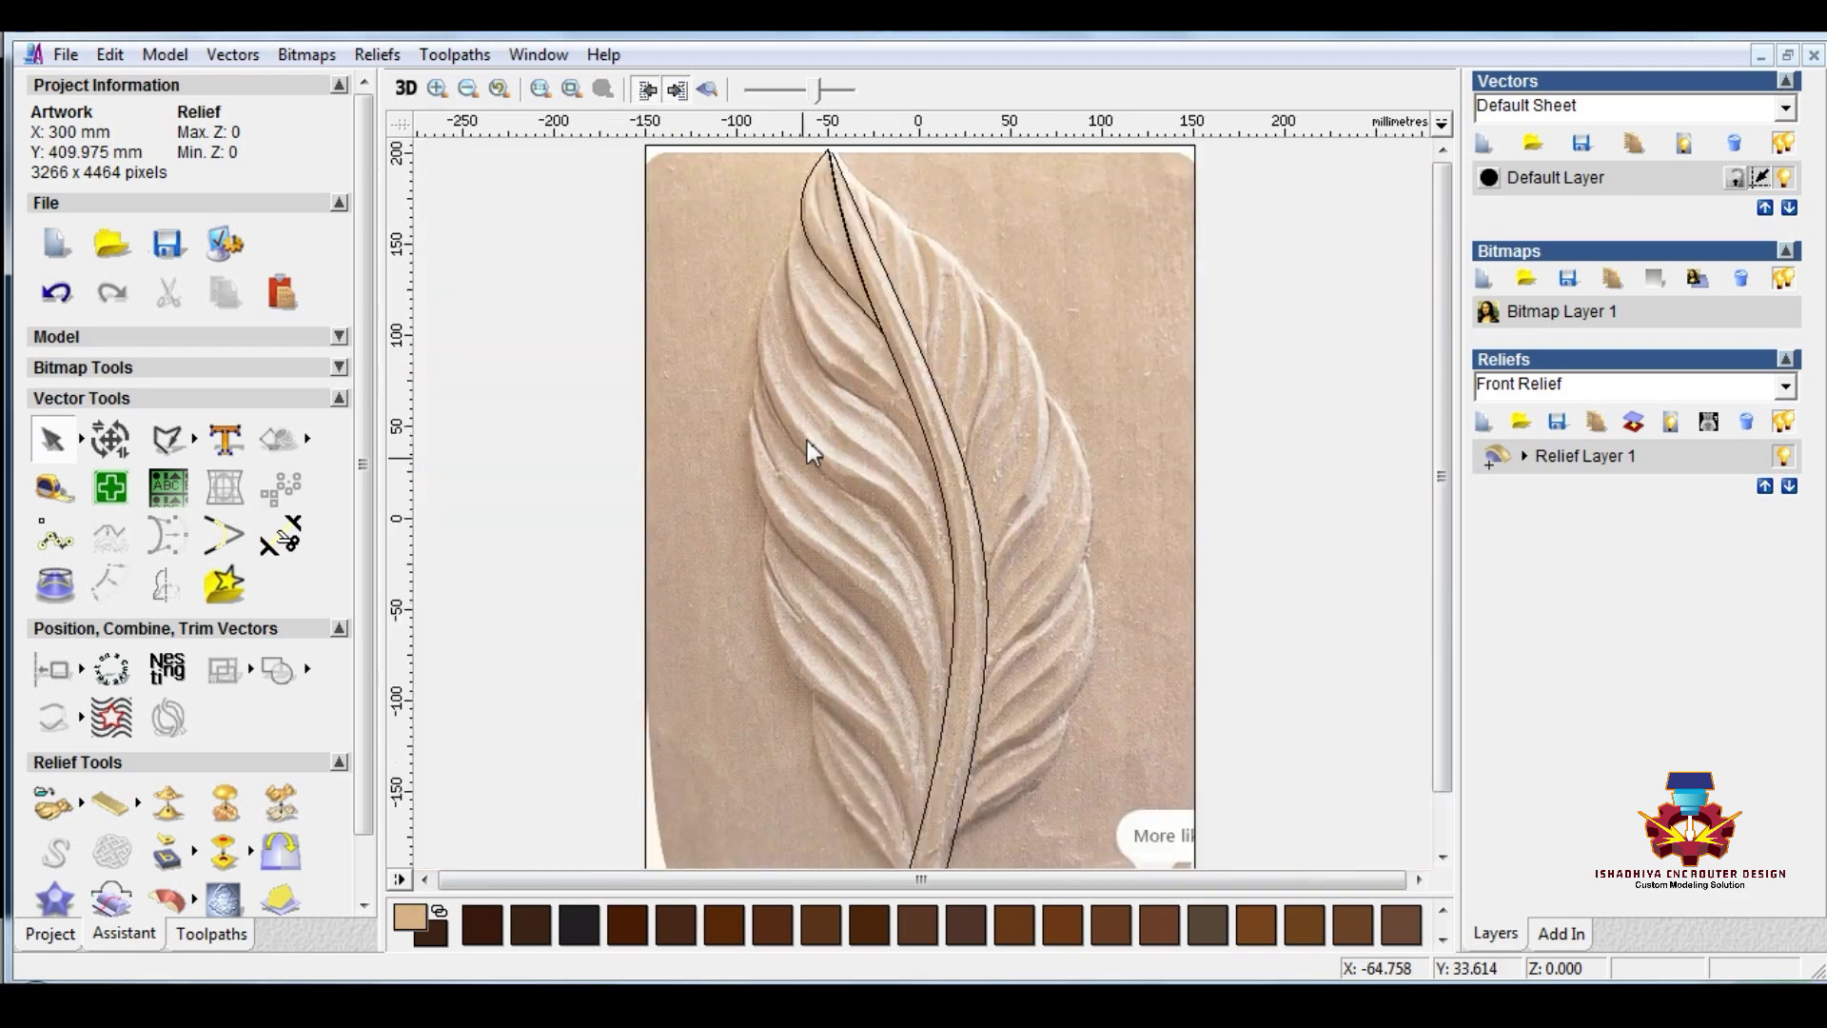
{"action": "scroll", "coordinate": [832, 212], "scroll_direction": "up", "scroll_amount": 1}
{"action": "left_click", "coordinate": [168, 438]}
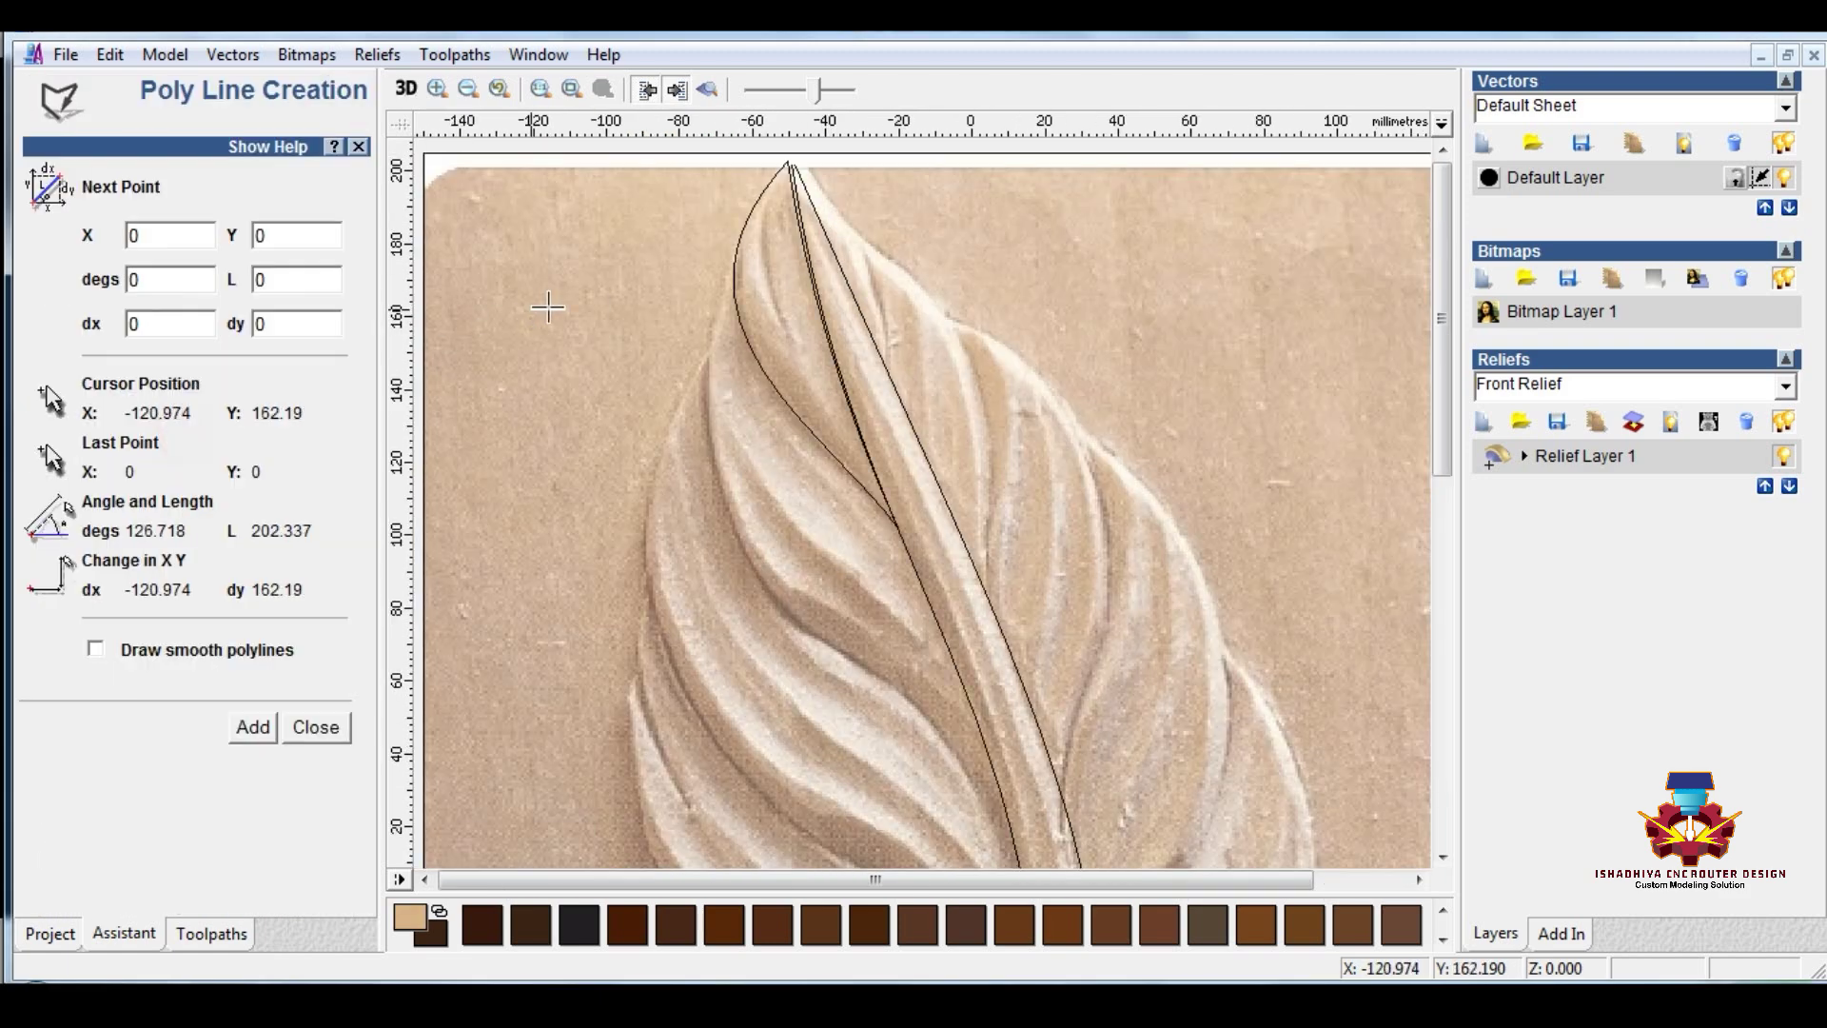
{"action": "left_click", "coordinate": [733, 257]}
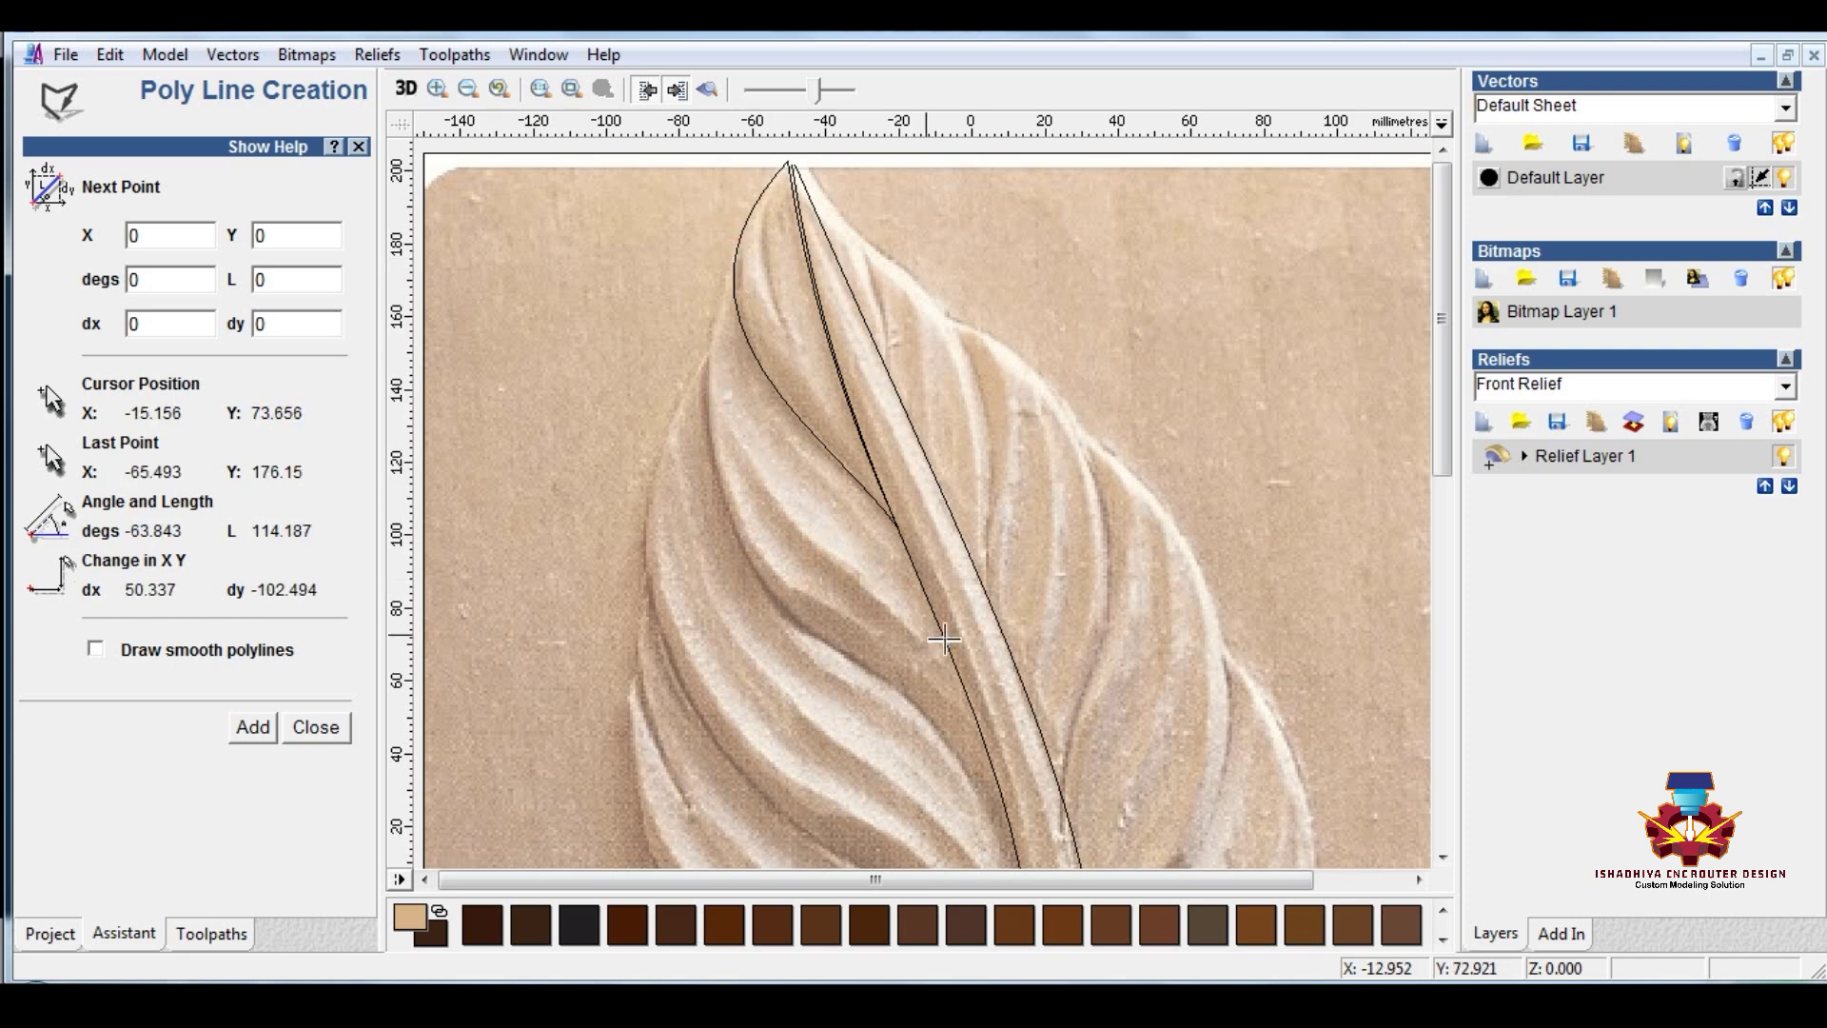
{"action": "scroll", "coordinate": [945, 561], "scroll_direction": "down", "scroll_amount": 2}
{"action": "scroll", "coordinate": [956, 495], "scroll_direction": "up", "scroll_amount": 2}
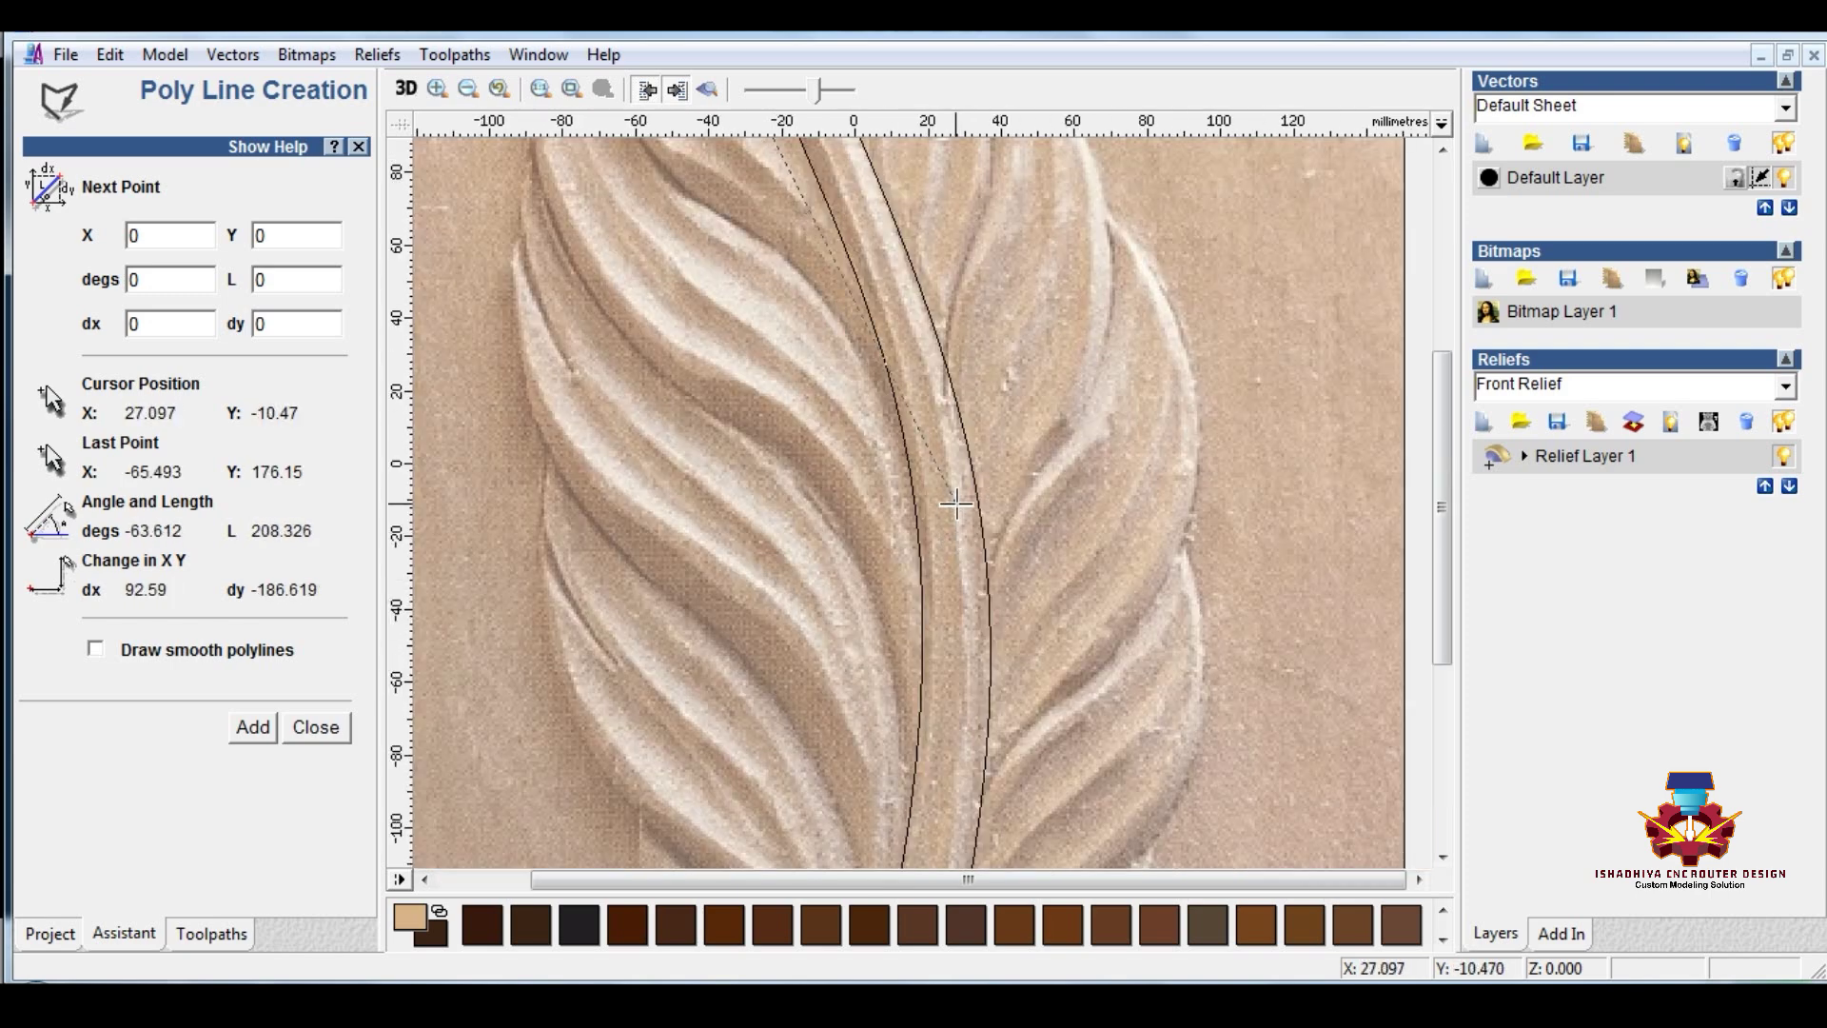
{"action": "scroll", "coordinate": [912, 397], "scroll_direction": "down", "scroll_amount": 2}
{"action": "scroll", "coordinate": [913, 398], "scroll_direction": "up", "scroll_amount": 2}
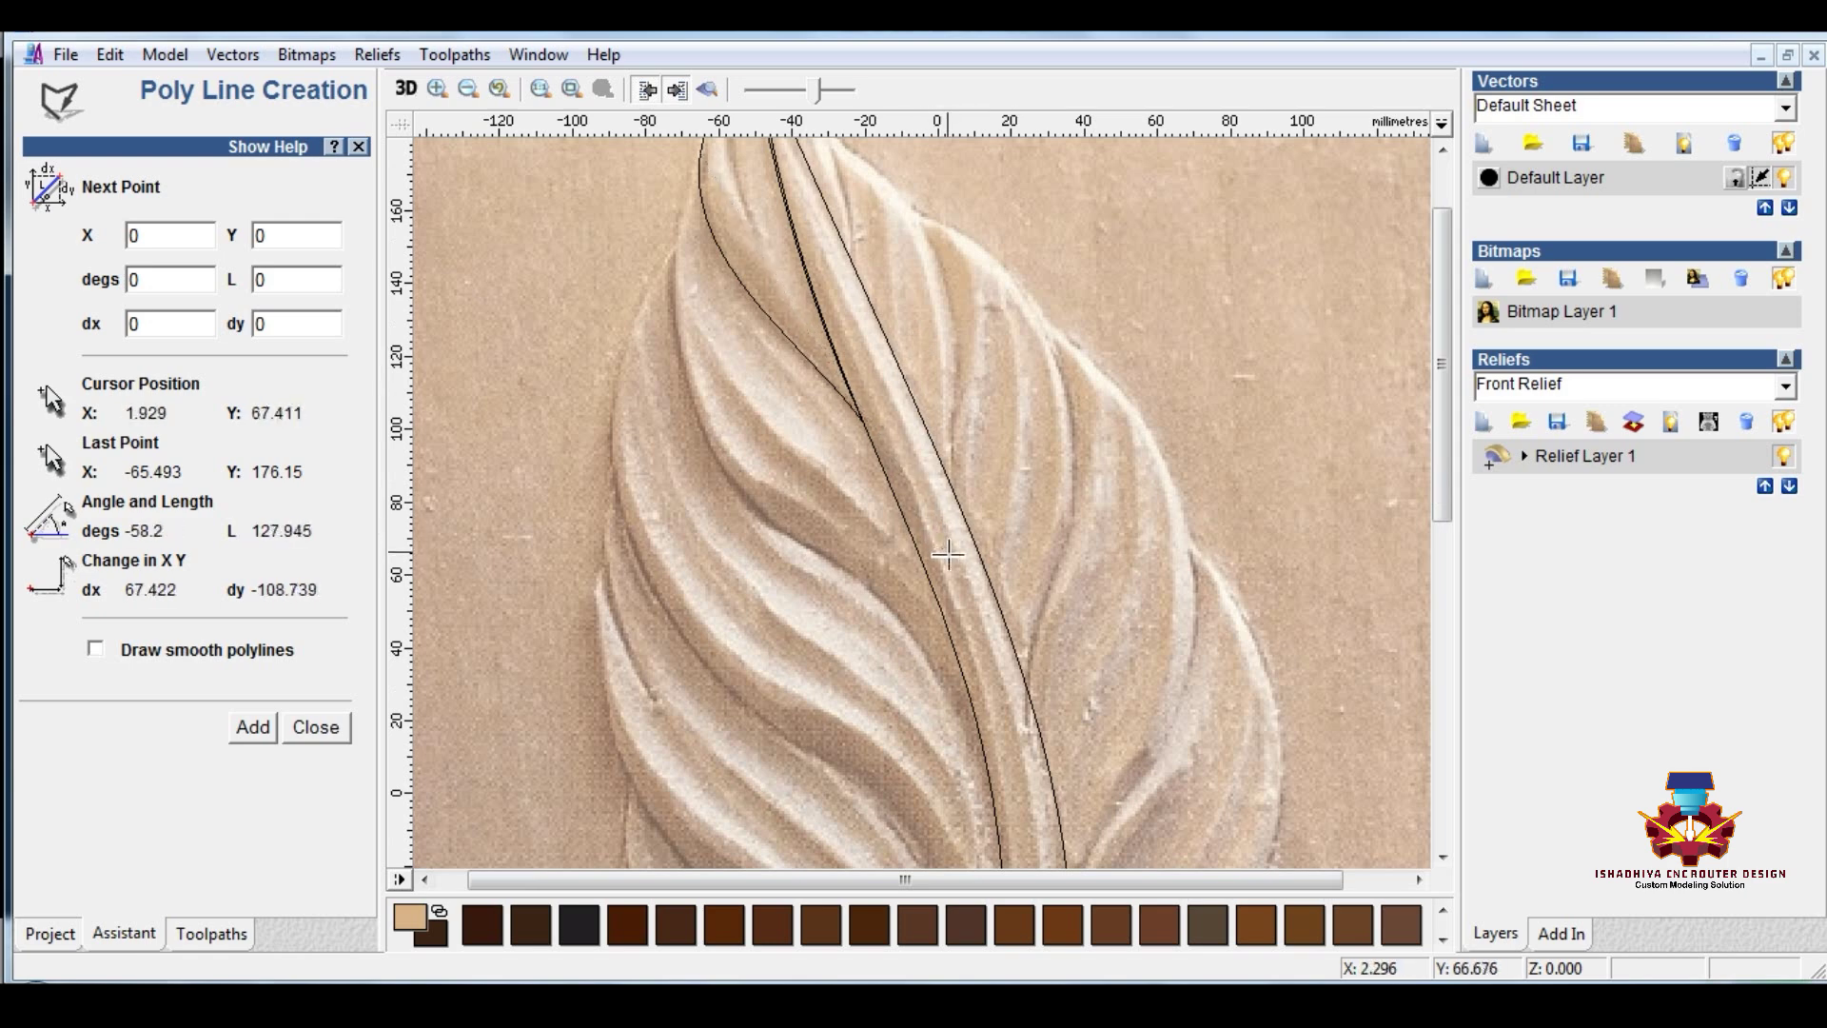
{"action": "left_click", "coordinate": [989, 769]}
{"action": "key", "text": "Escape"}
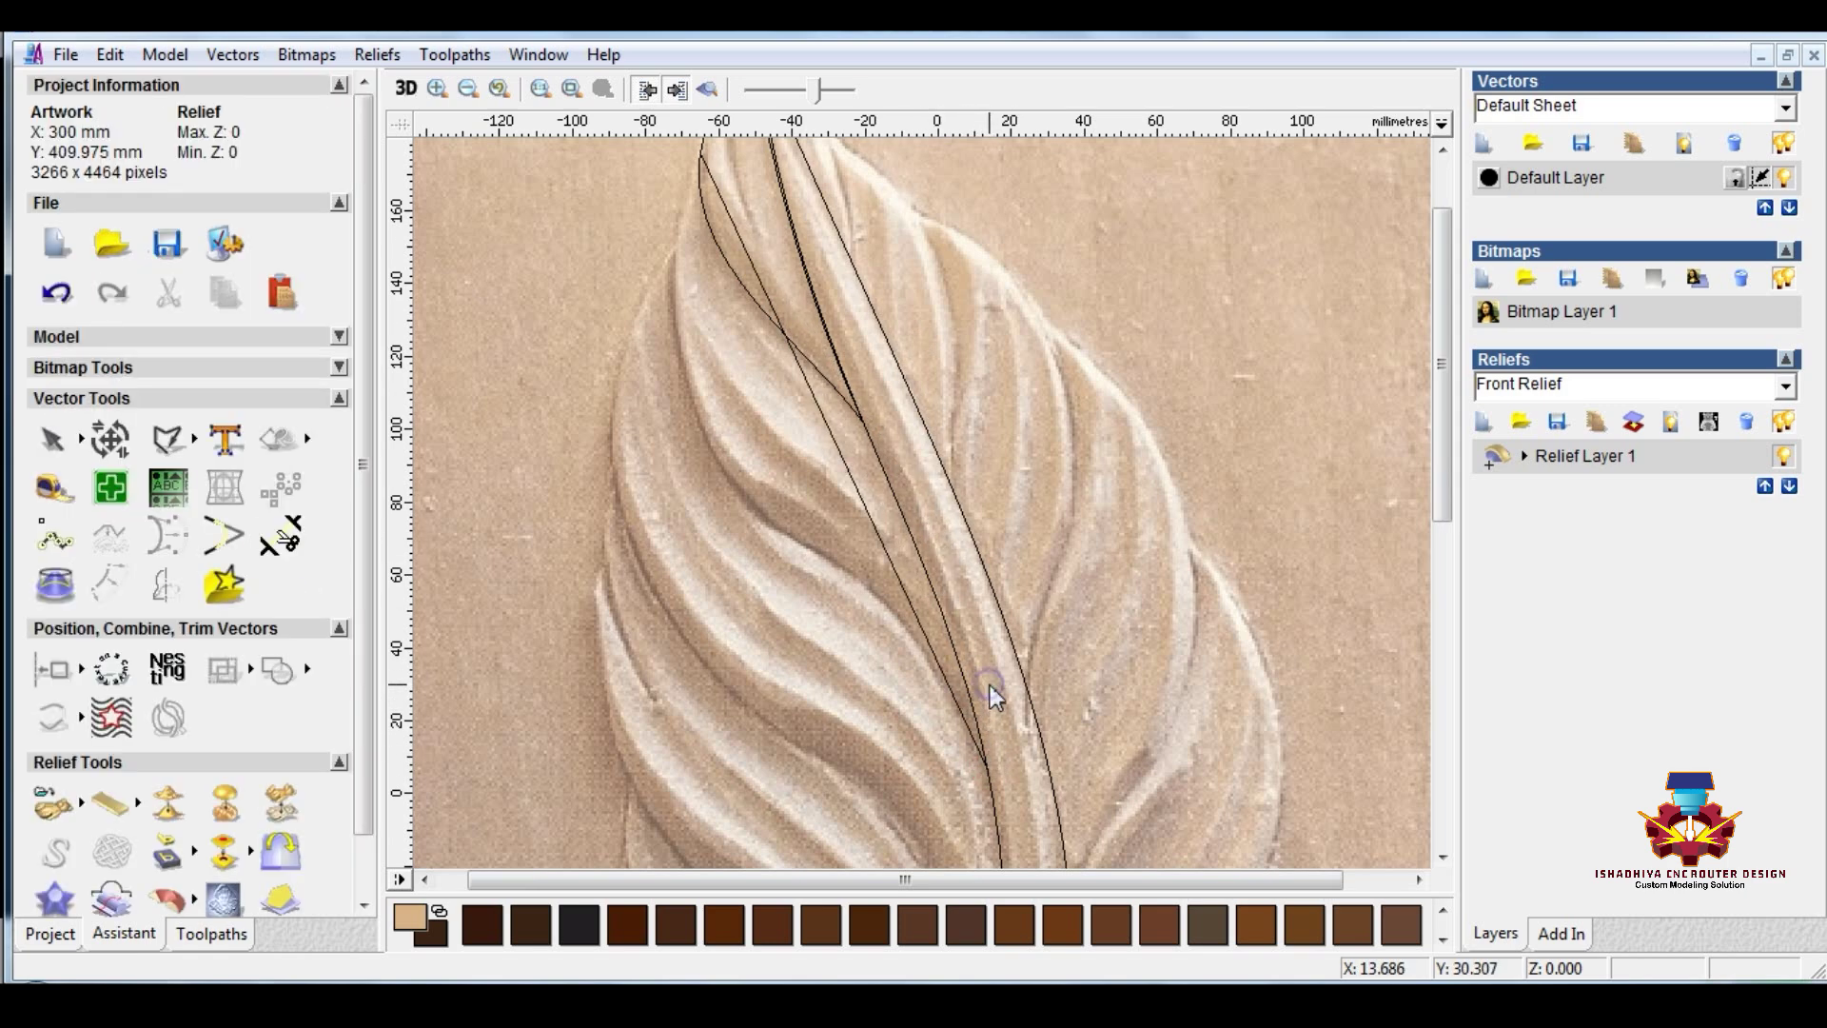
Step: Copy the new second-lobe line and paste a duplicate in place
{"action": "right_click", "coordinate": [908, 601]}
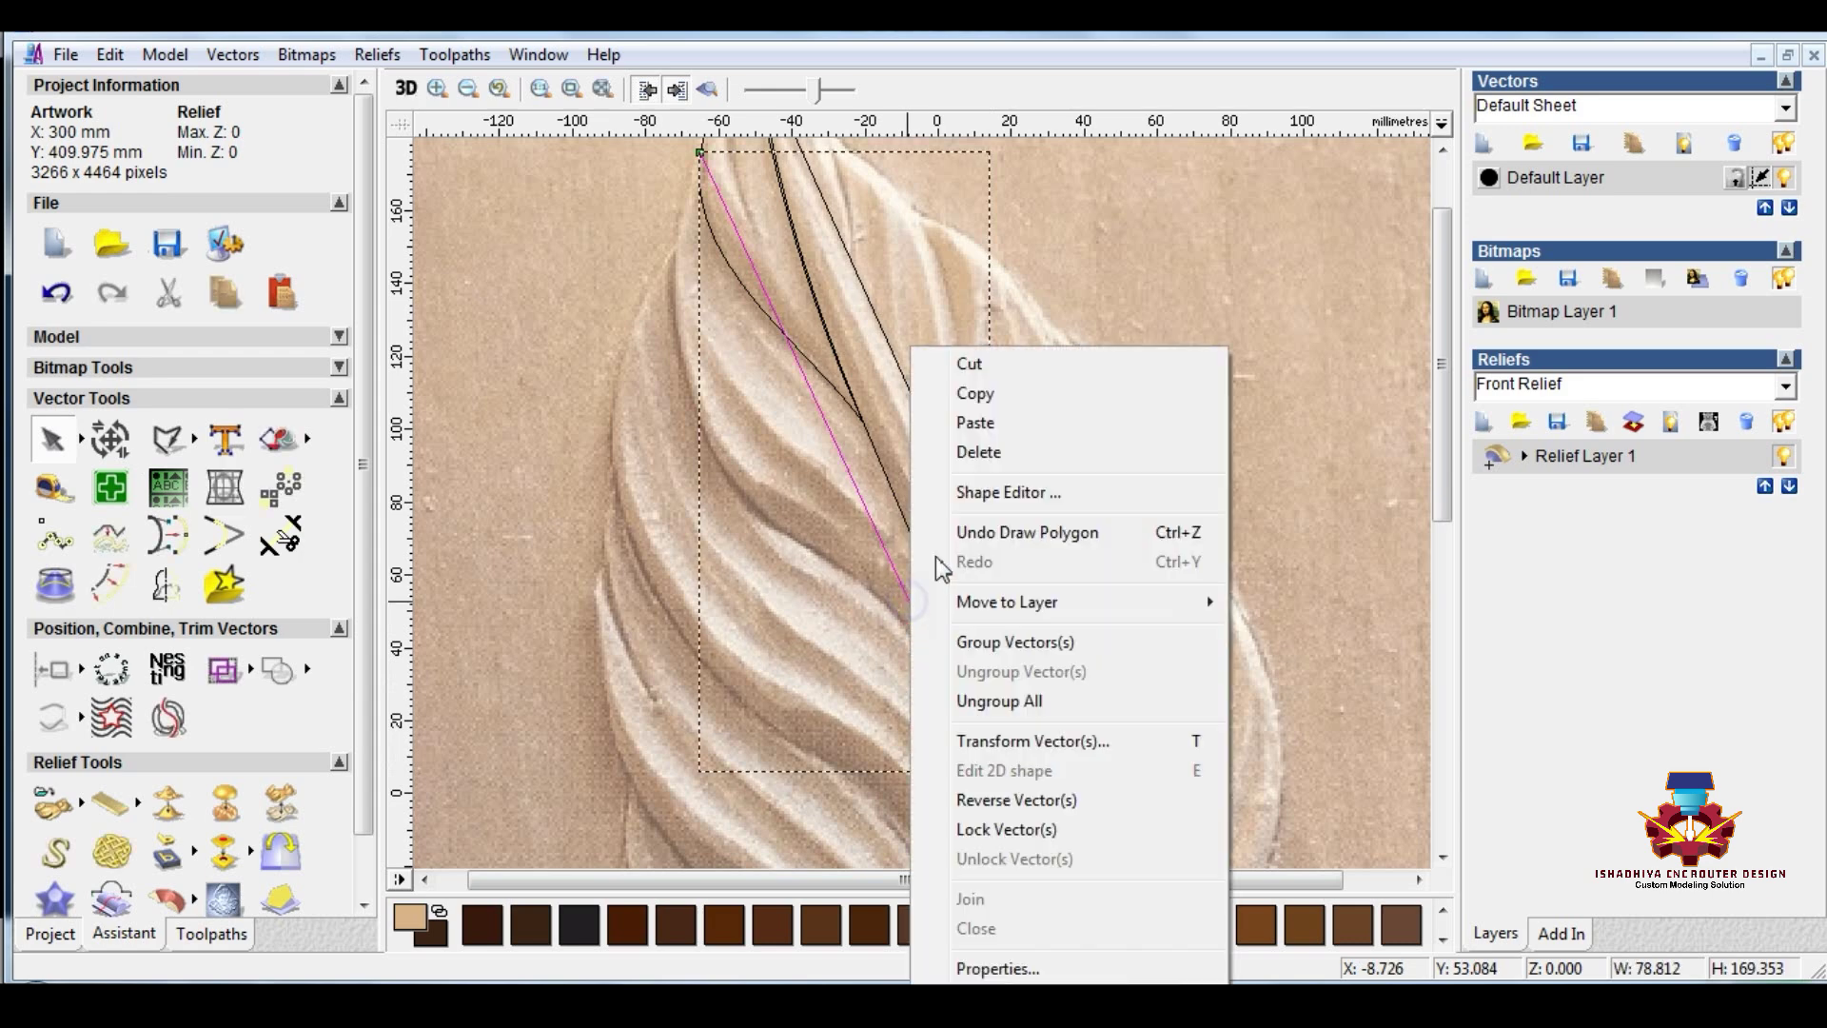
{"action": "left_click", "coordinate": [972, 395]}
{"action": "right_click", "coordinate": [826, 440]}
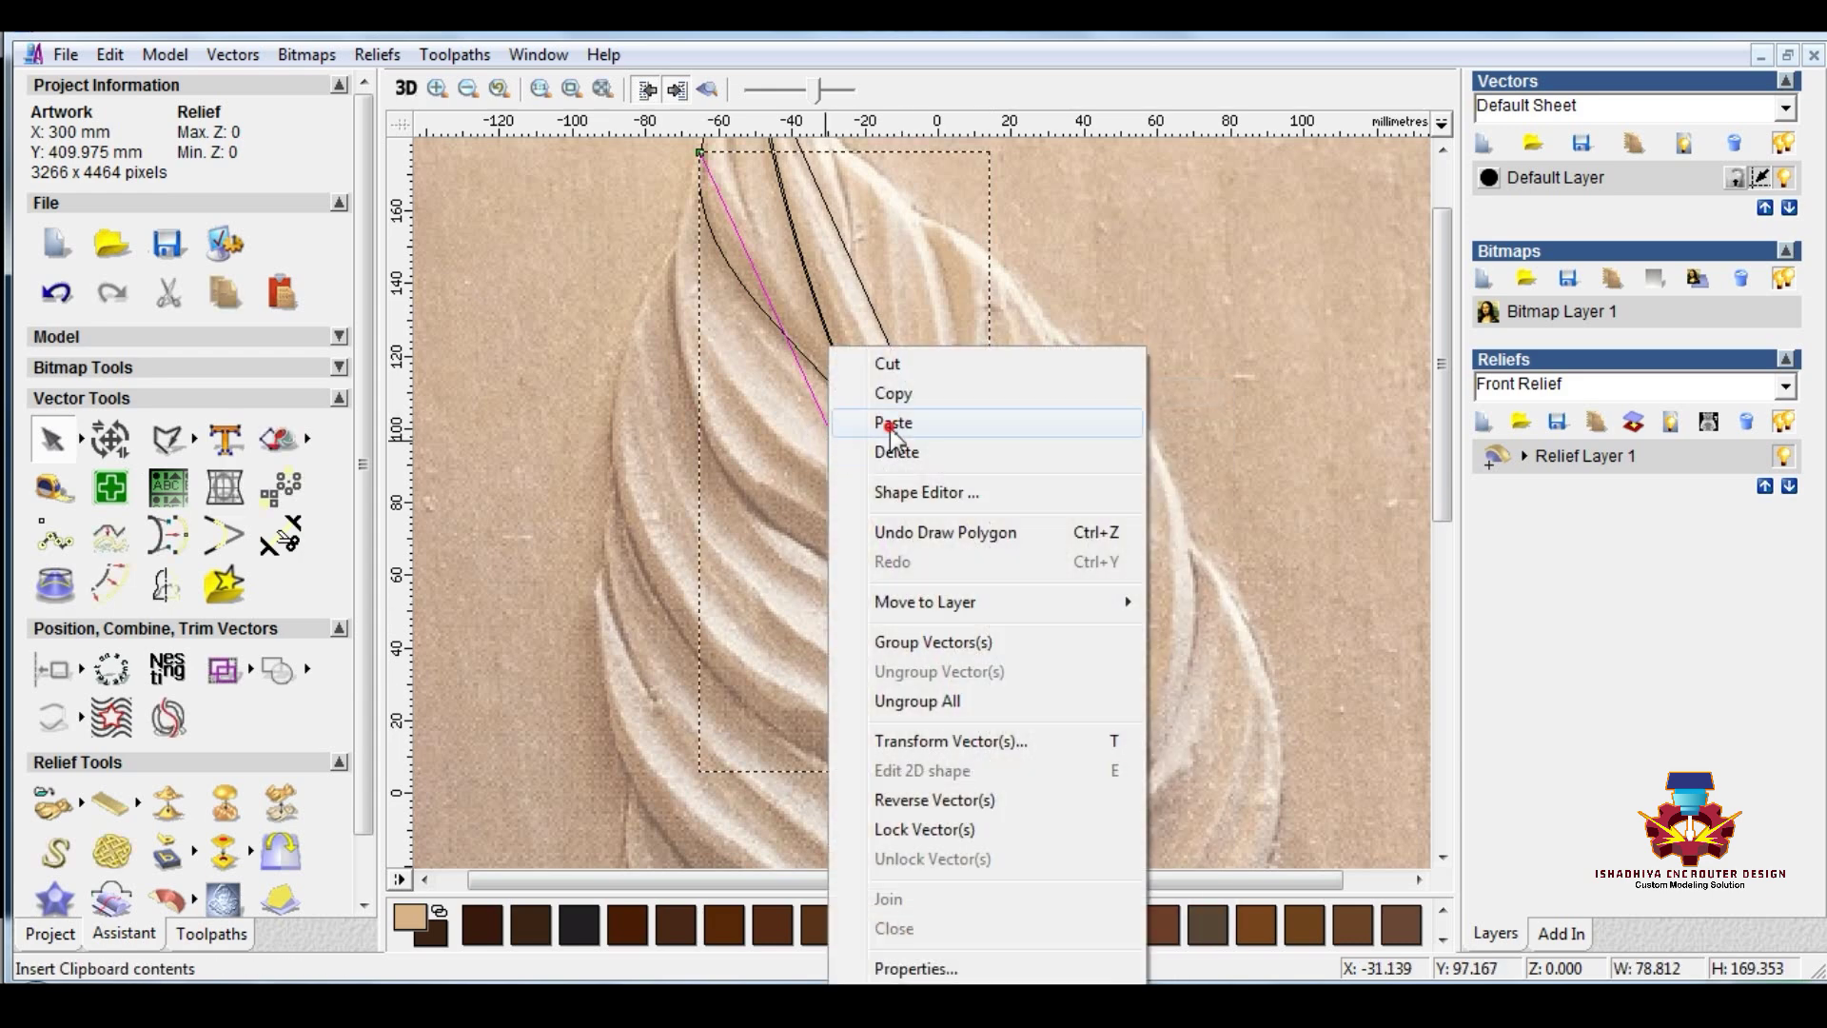
{"action": "left_click", "coordinate": [892, 425]}
Step: Convert one second-lobe line to a Bezier and shape it along the lobe's outer and lower edge, about 86 mm wide
{"action": "double_click", "coordinate": [842, 461]}
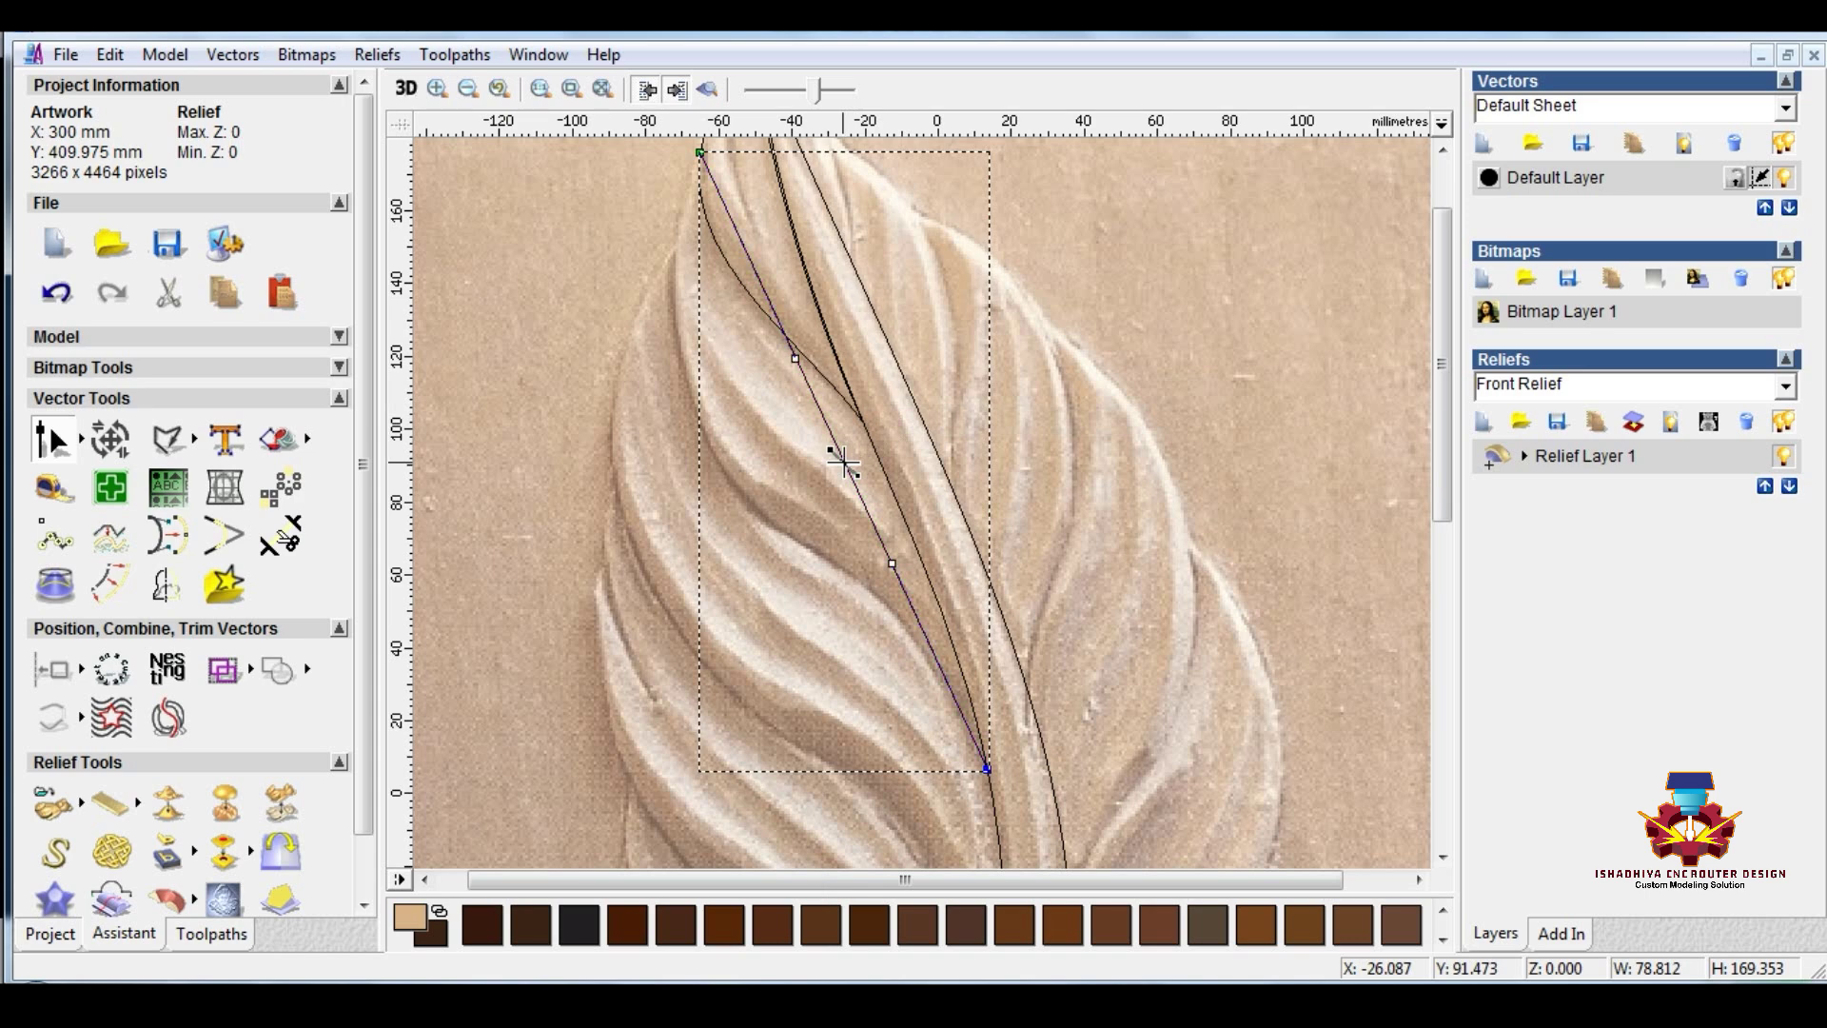
{"action": "left_click_drag", "start_coordinate": [796, 358], "coordinate": [729, 369]}
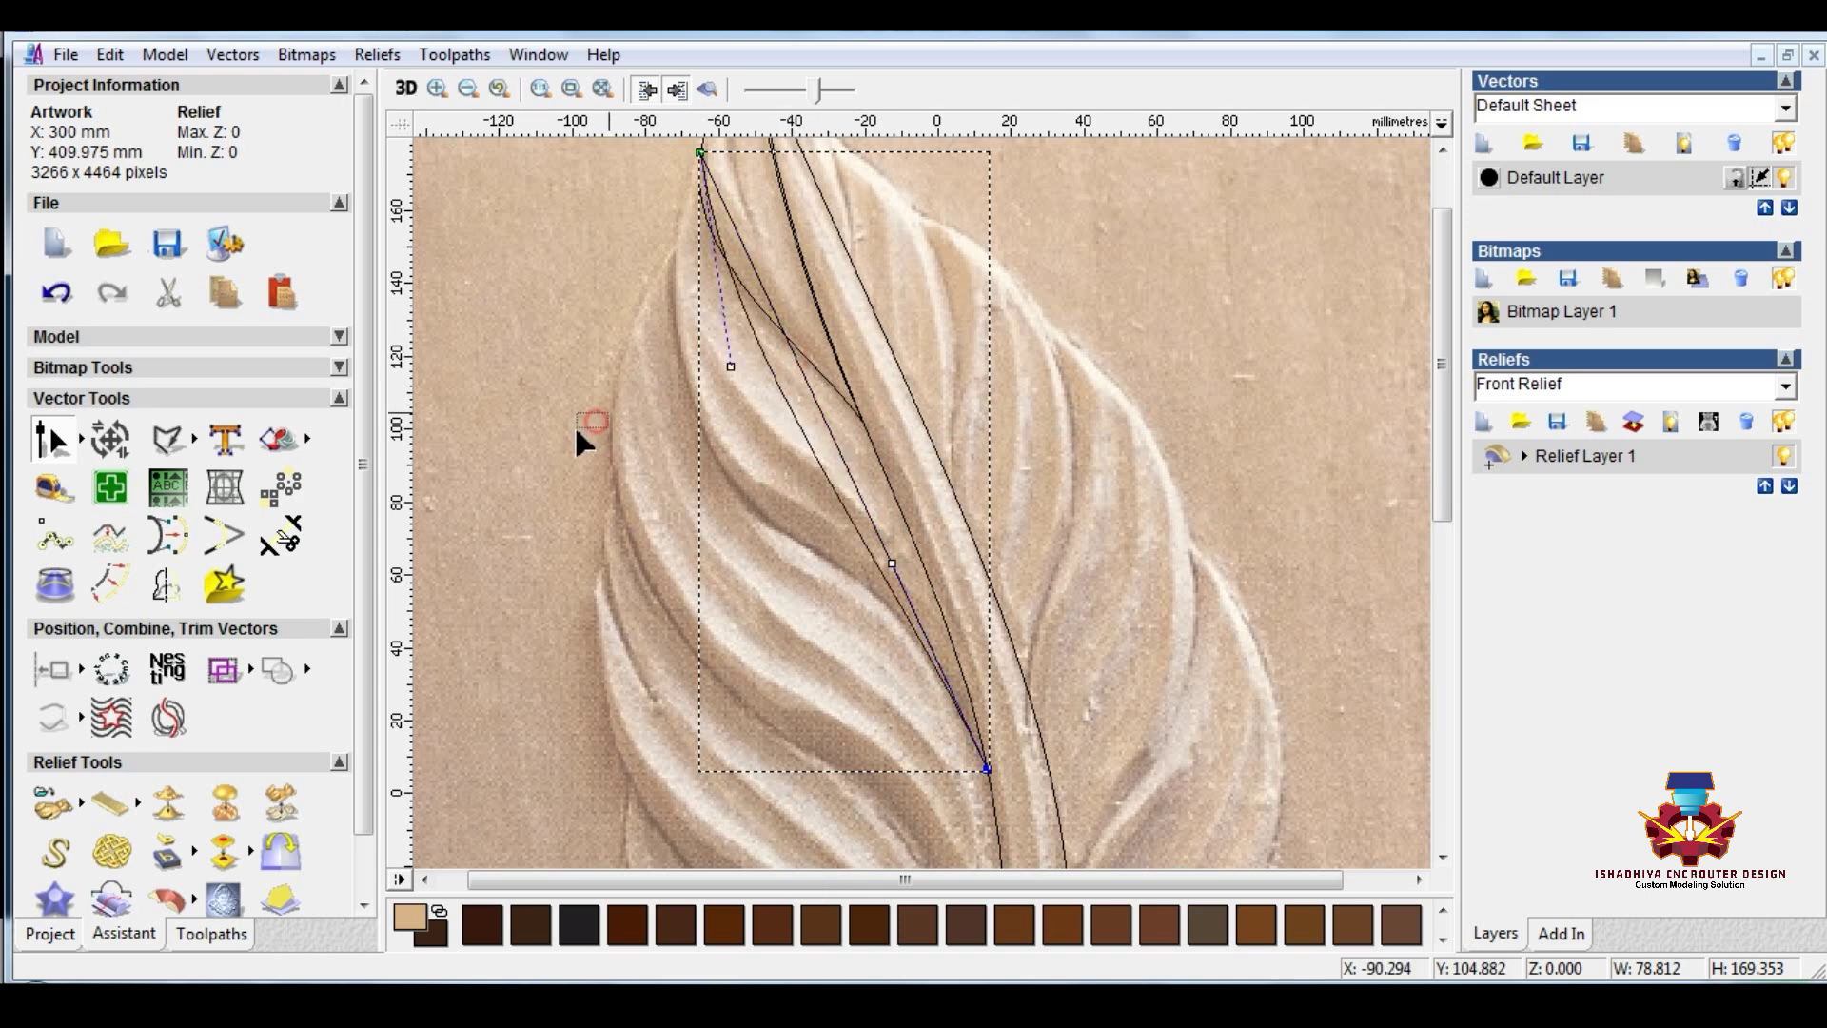
{"action": "left_click", "coordinate": [630, 379]}
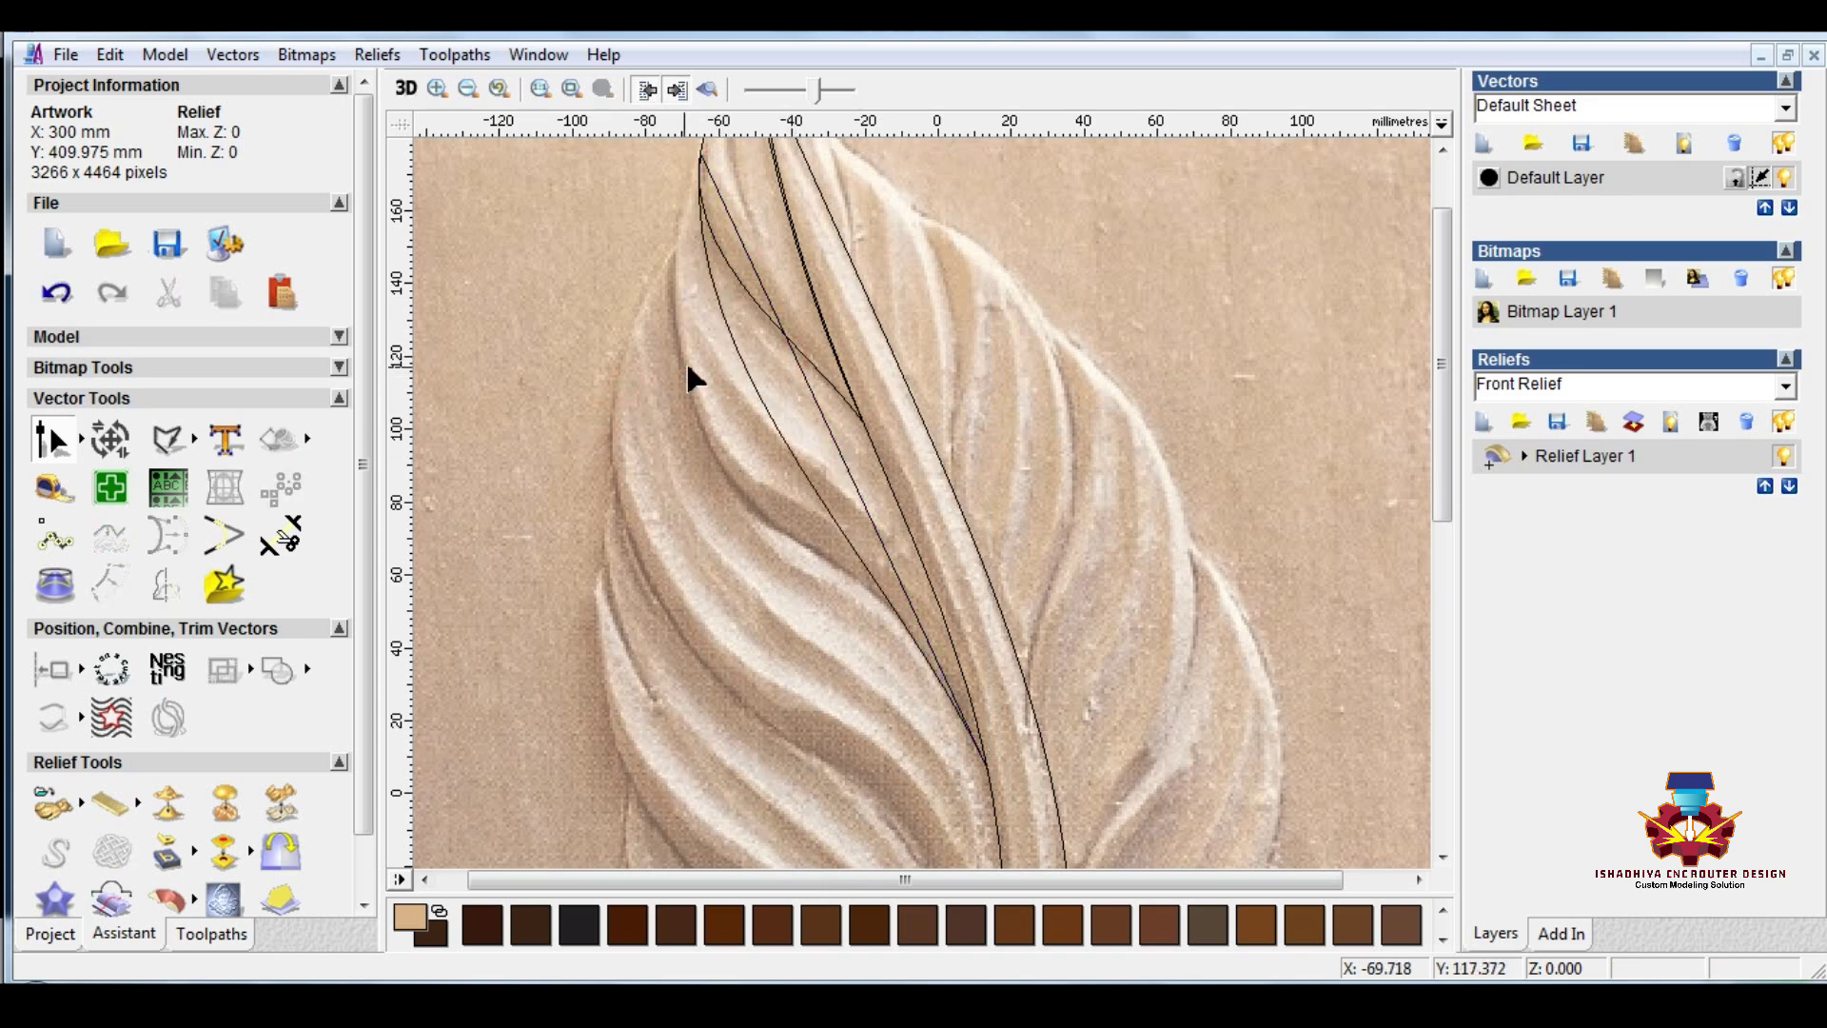
{"action": "double_click", "coordinate": [801, 420]}
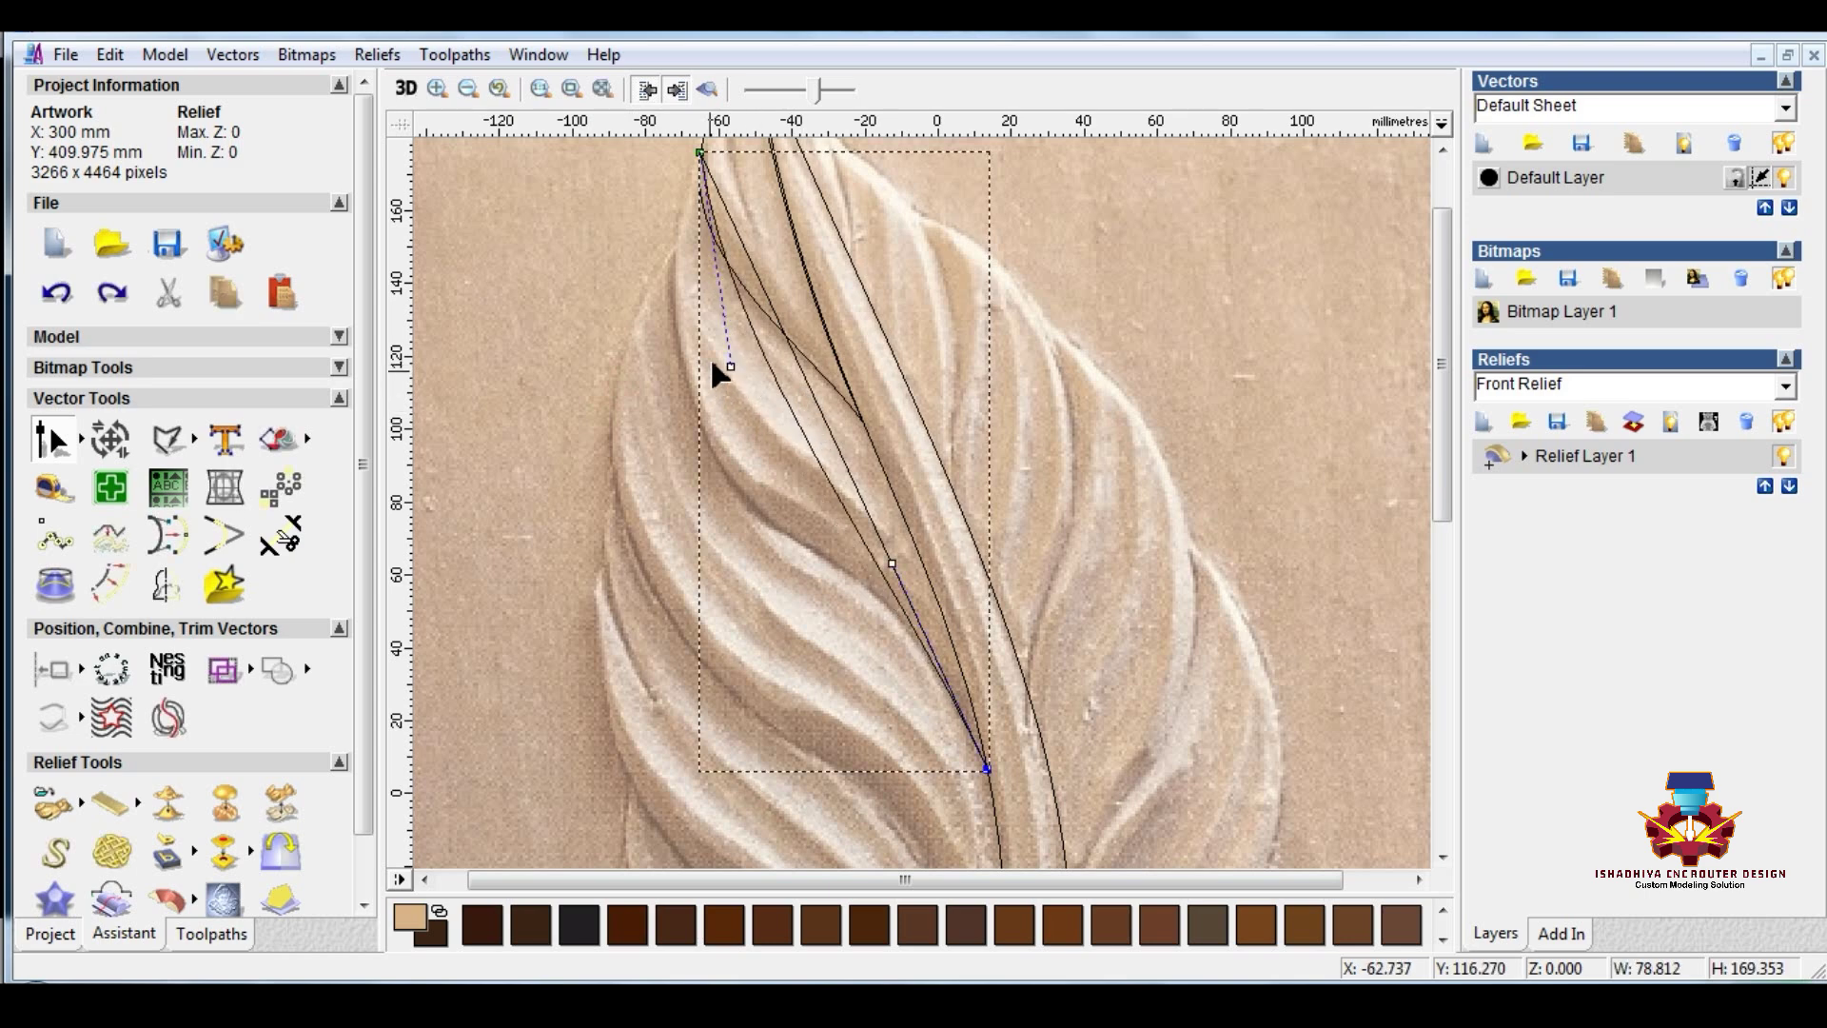
{"action": "left_click_drag", "start_coordinate": [733, 369], "coordinate": [569, 479]}
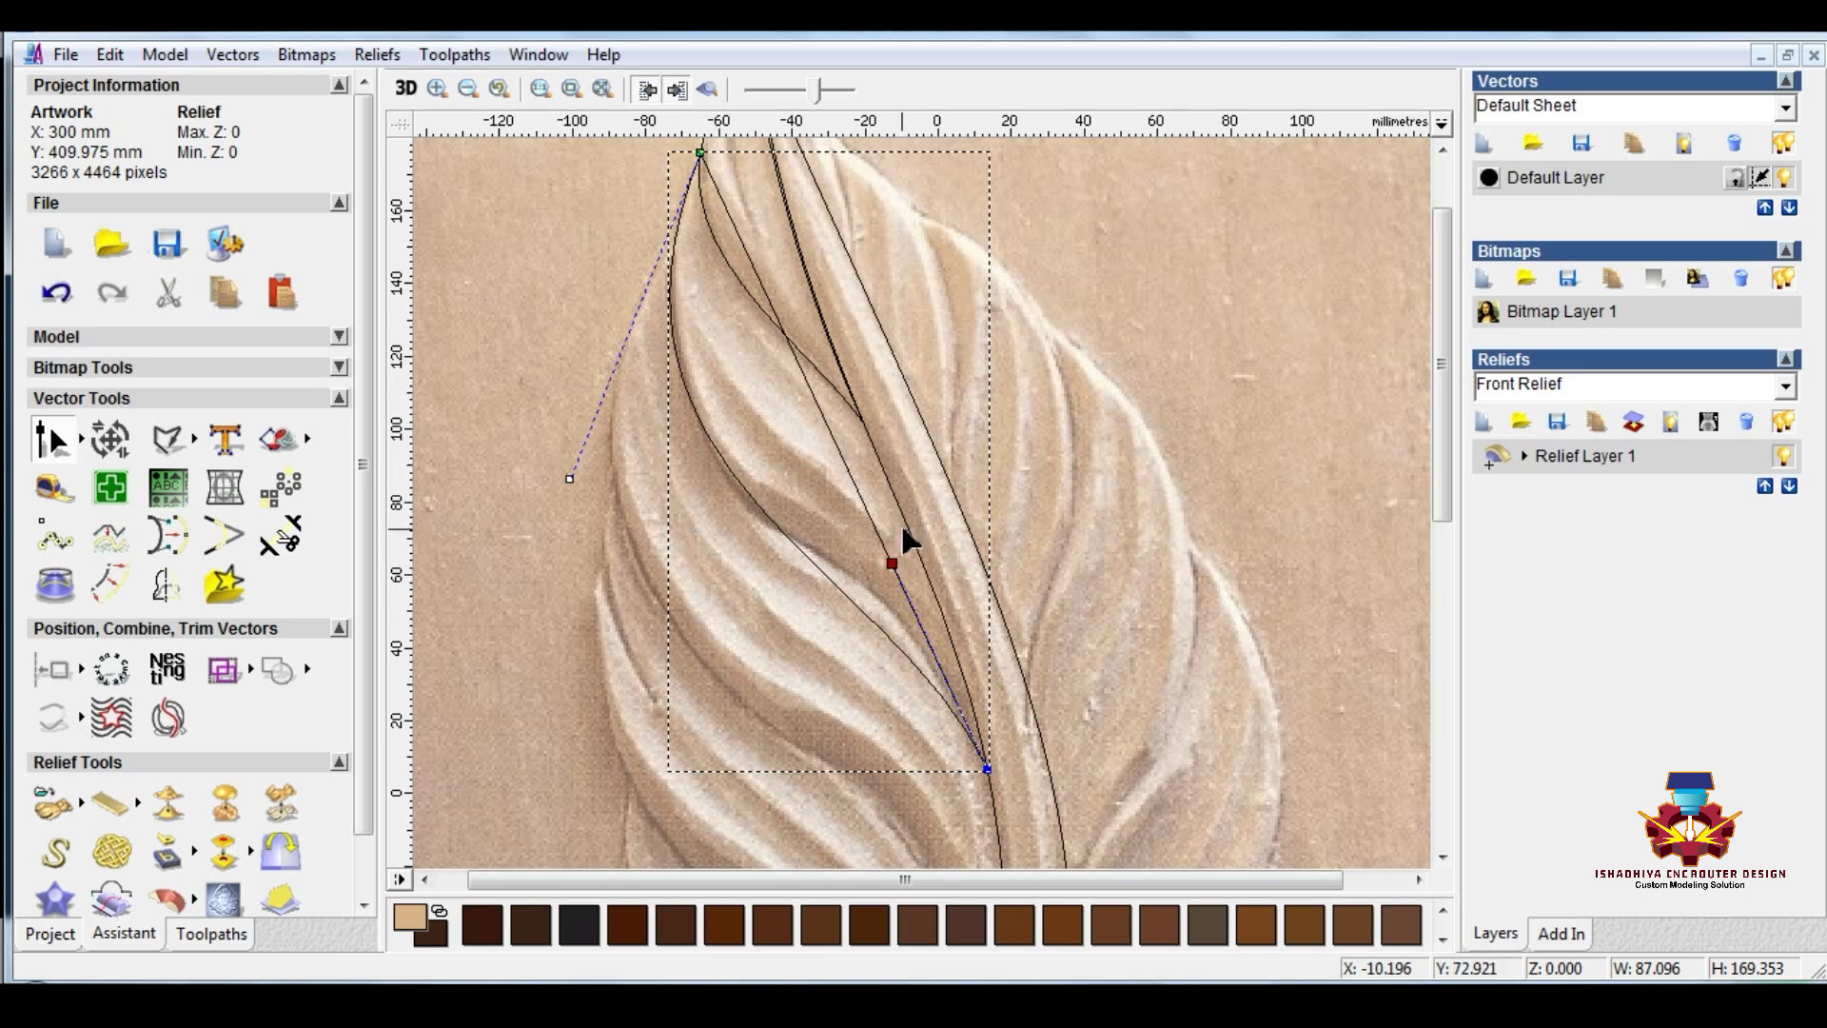
{"action": "left_click_drag", "start_coordinate": [892, 564], "coordinate": [871, 496]}
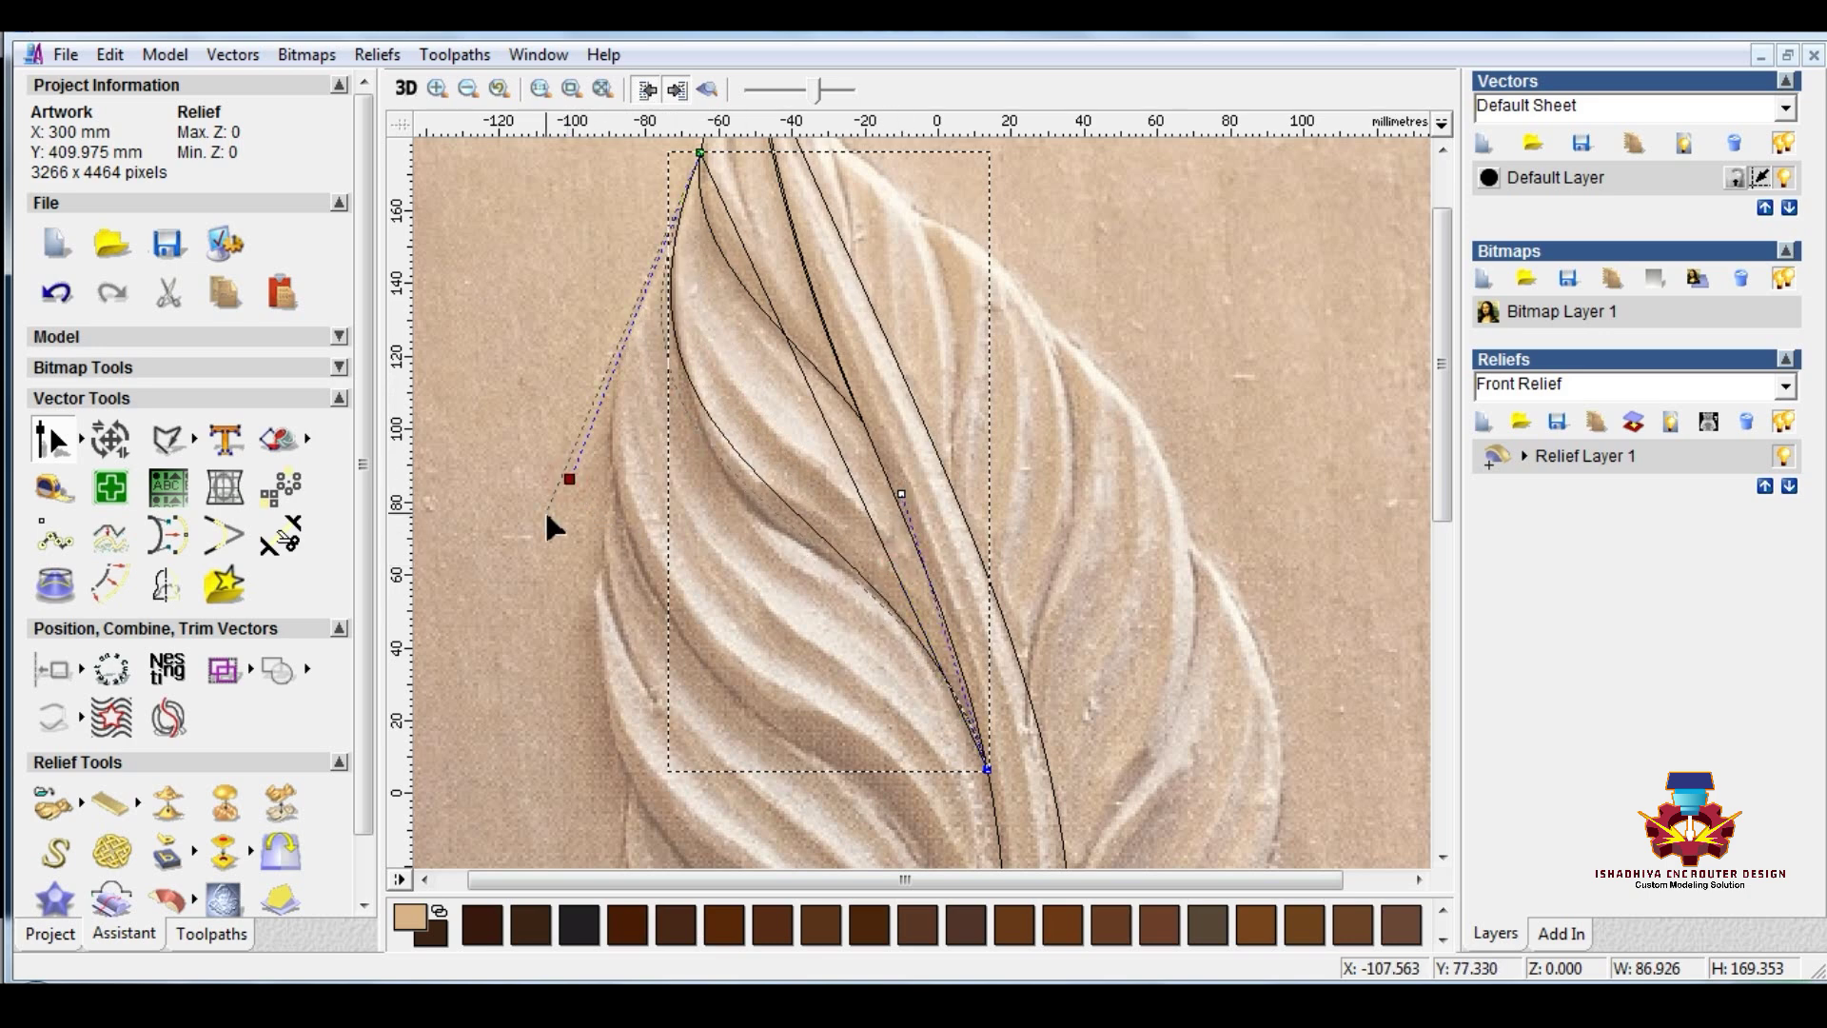
{"action": "left_click_drag", "start_coordinate": [569, 478], "coordinate": [577, 551]}
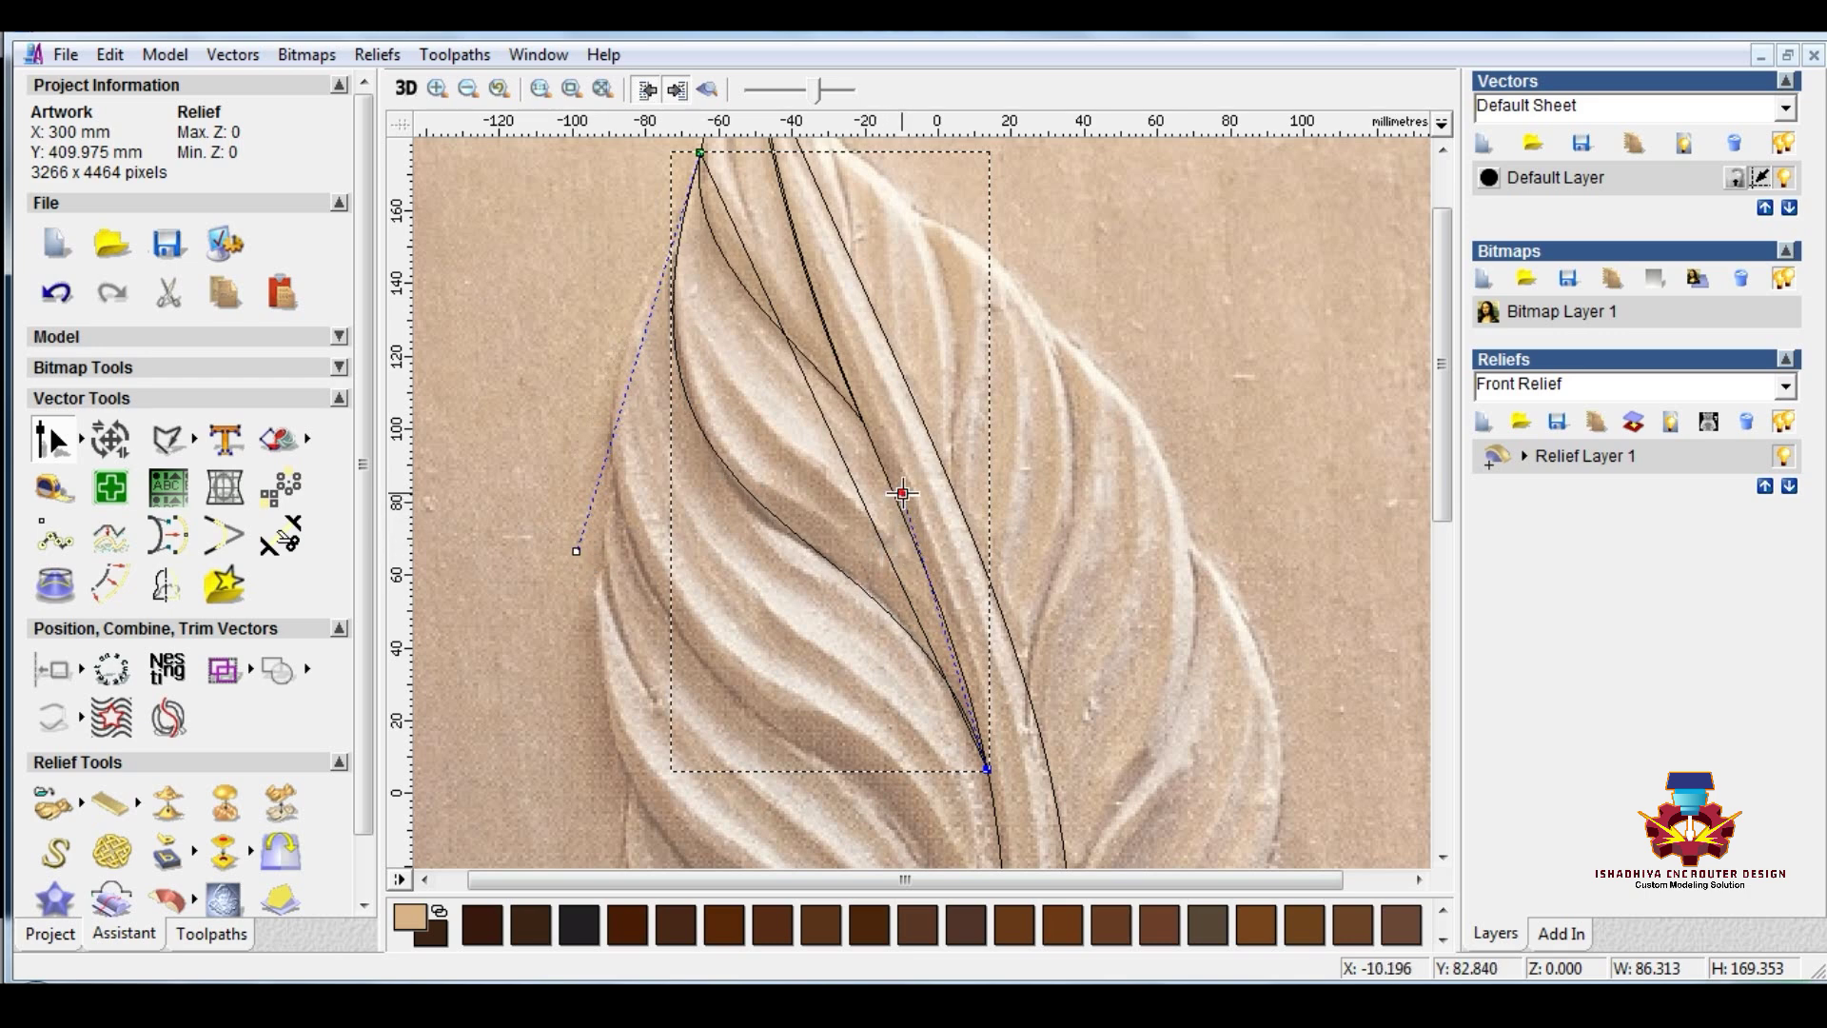
{"action": "left_click_drag", "start_coordinate": [575, 552], "coordinate": [579, 581]}
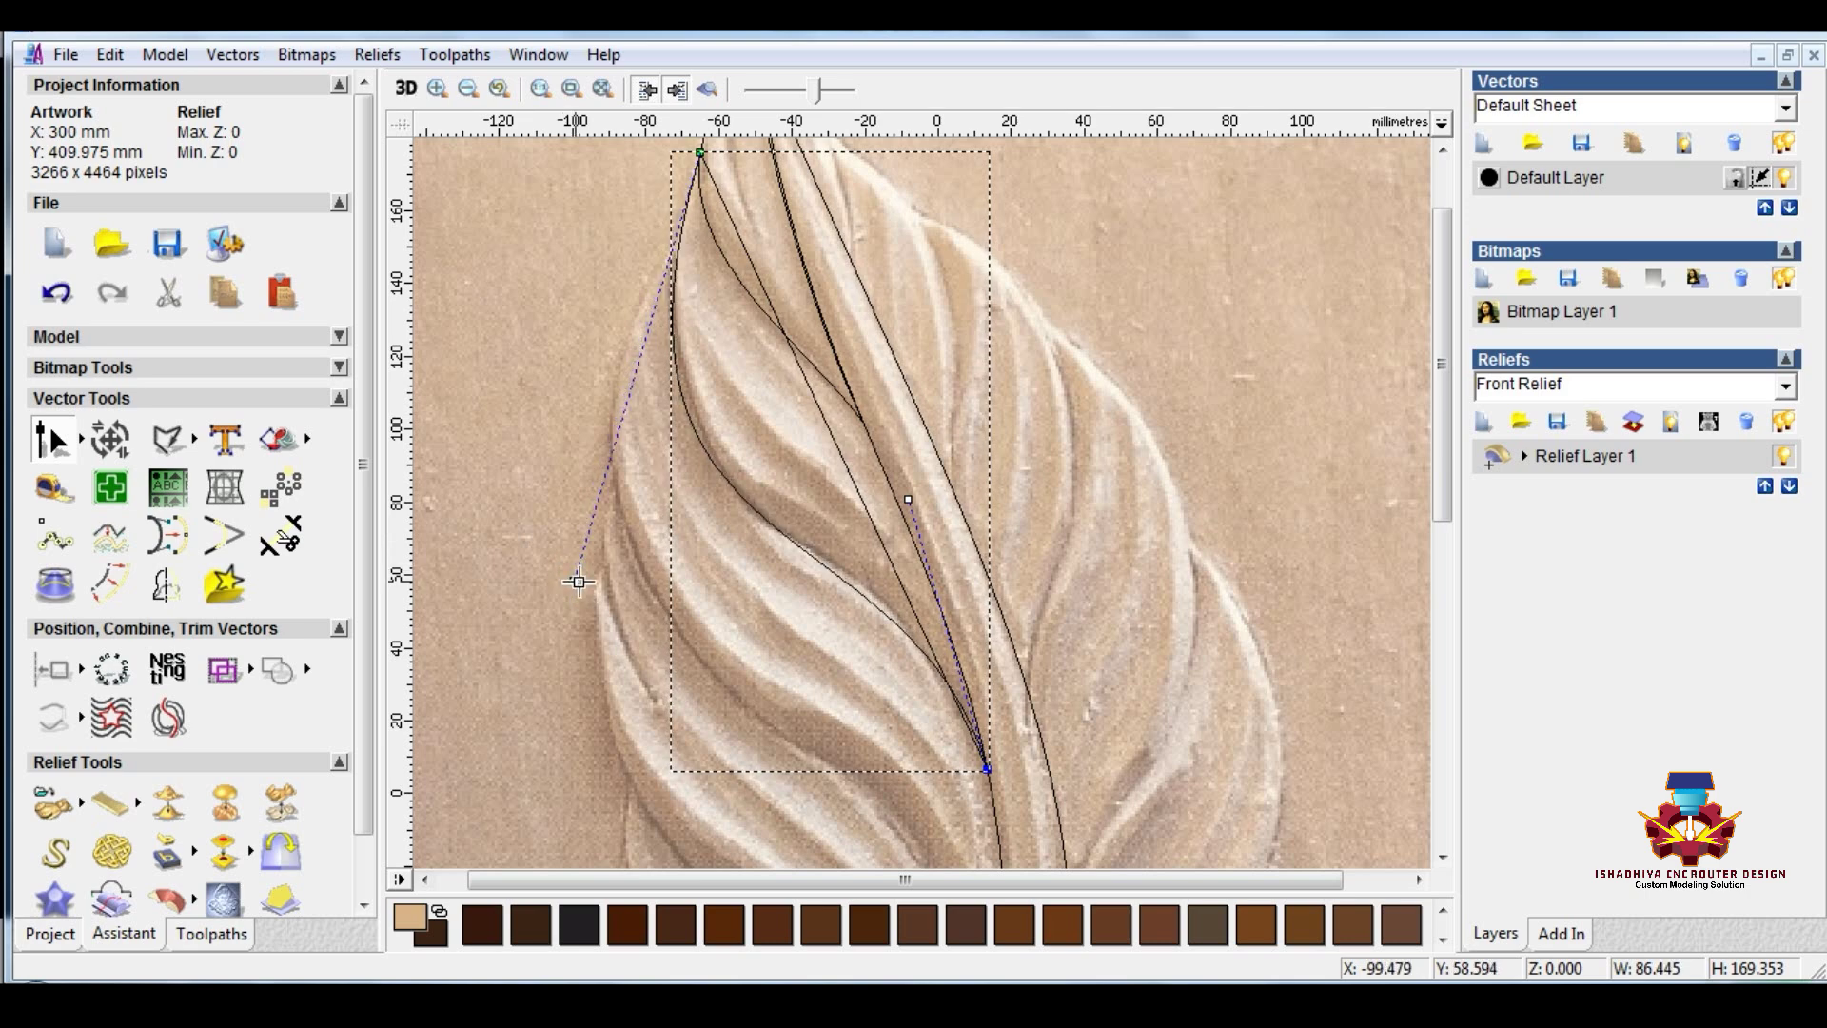
Step: Bend the remaining second-lobe line into a Bezier following the first lobe's lower edge and the left midrib curve, about 79 mm wide
{"action": "left_click", "coordinate": [861, 504]}
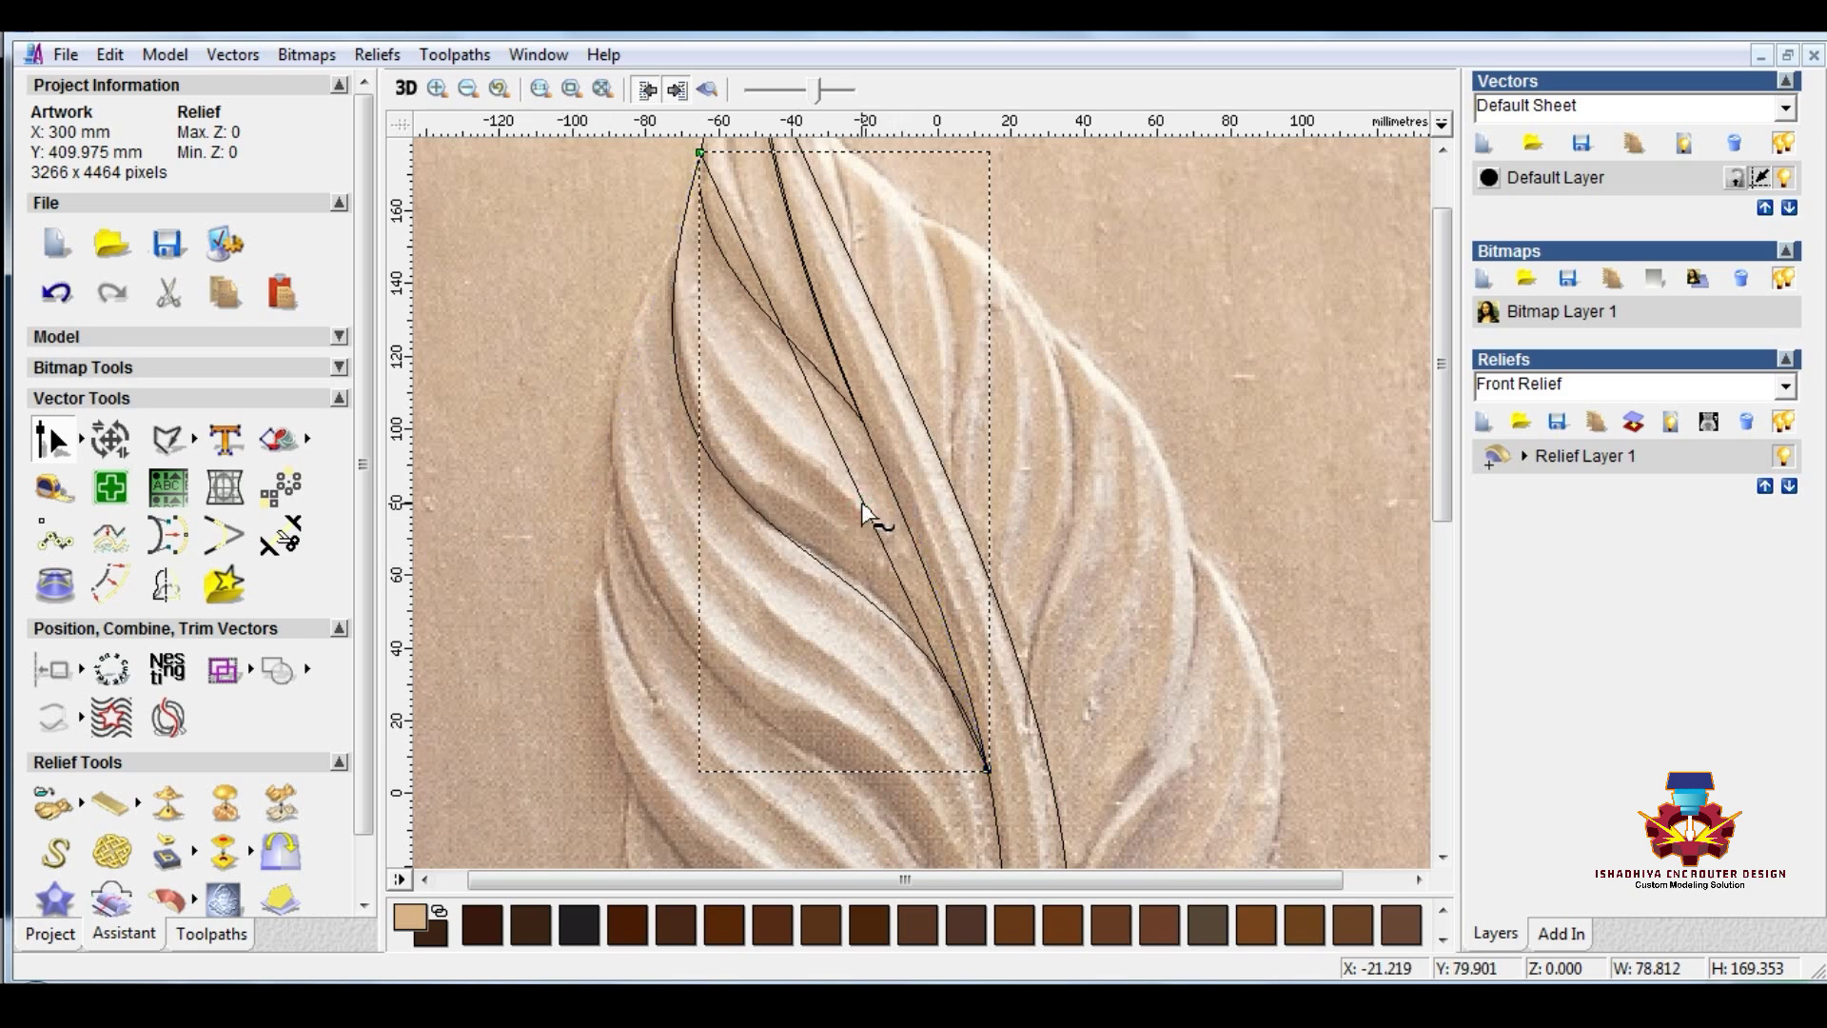
{"action": "left_click", "coordinate": [861, 502]}
{"action": "left_click_drag", "start_coordinate": [891, 565], "coordinate": [940, 526]}
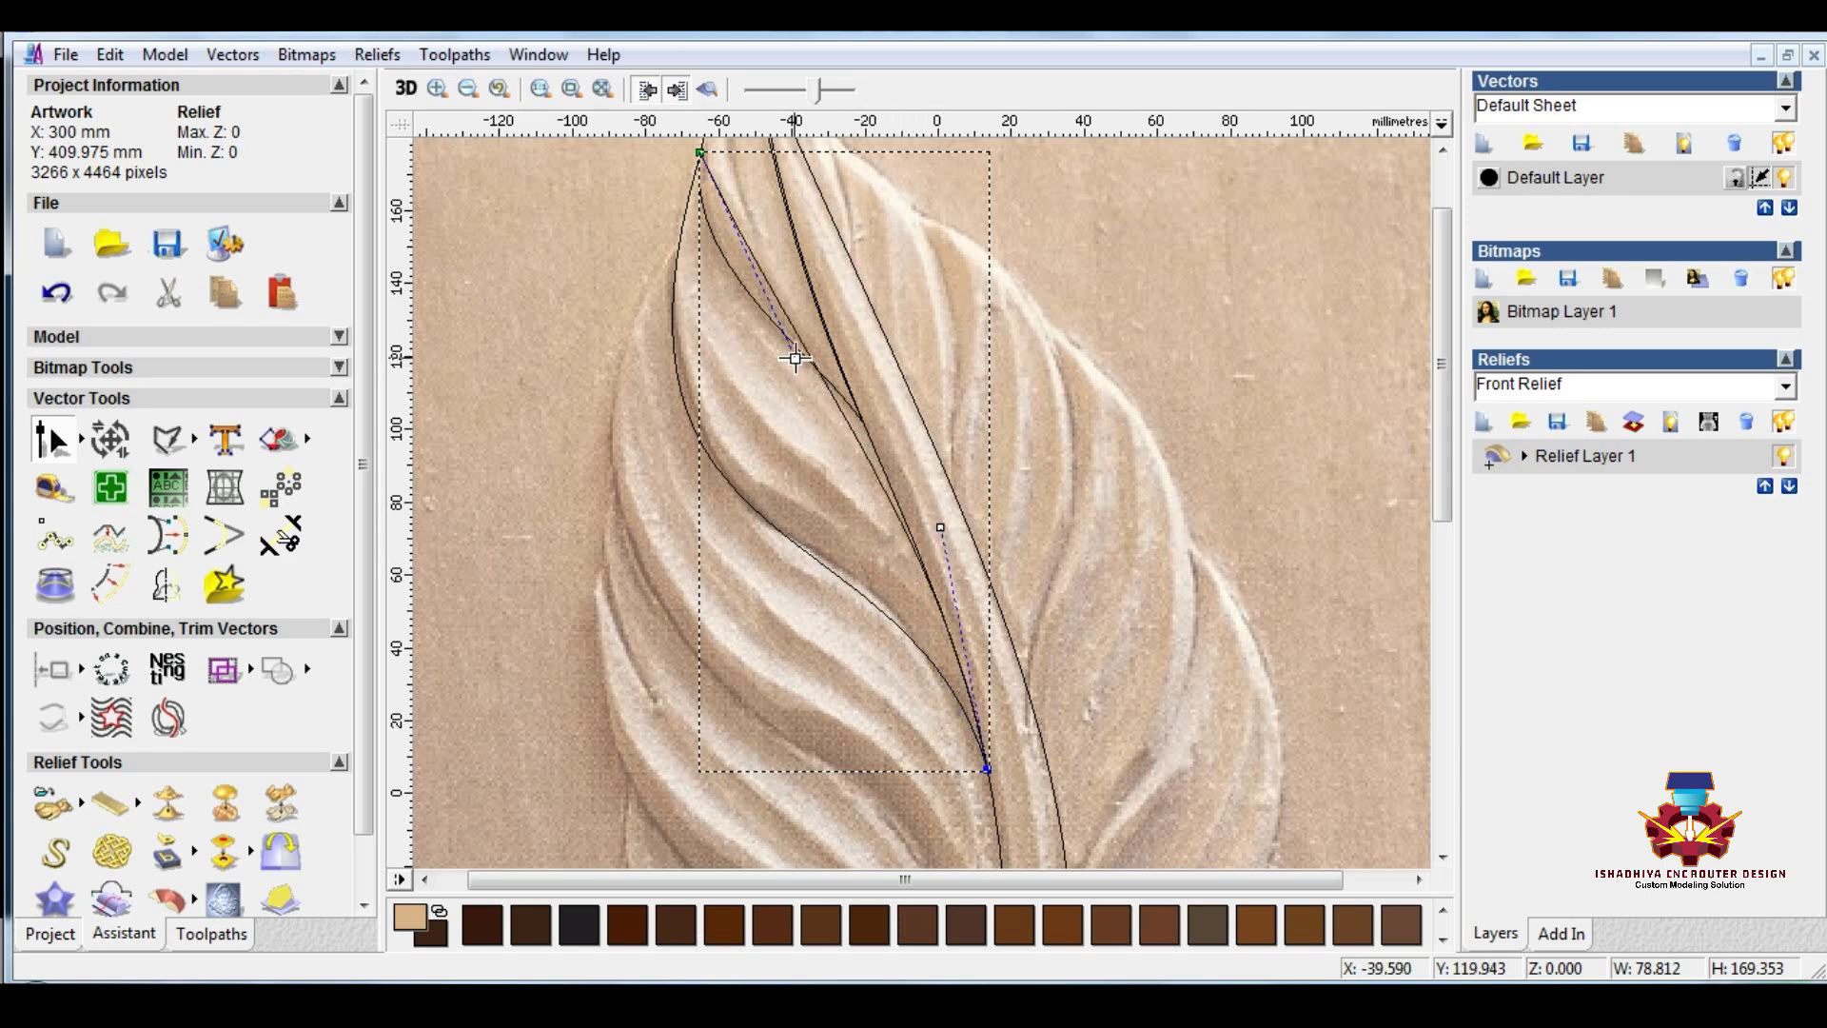
{"action": "left_click_drag", "start_coordinate": [795, 358], "coordinate": [678, 309]}
{"action": "left_click", "coordinate": [940, 526]}
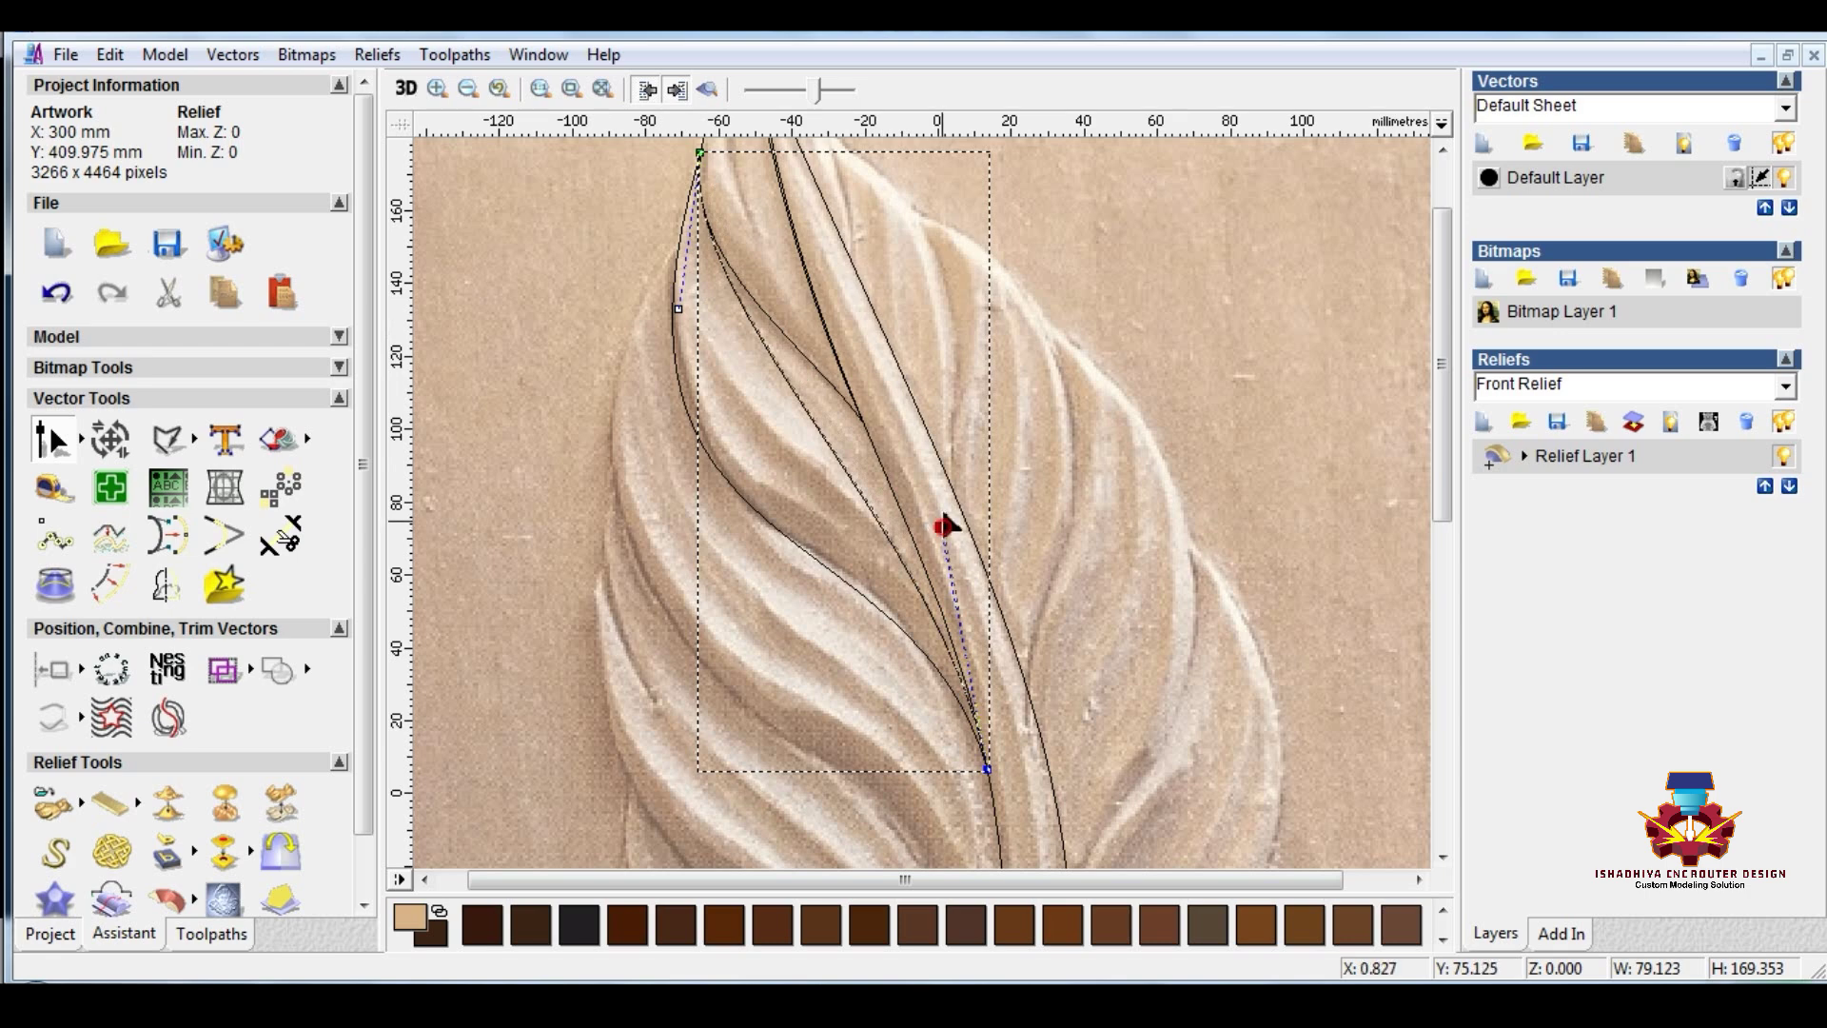
{"action": "left_click_drag", "start_coordinate": [939, 377], "coordinate": [907, 320]}
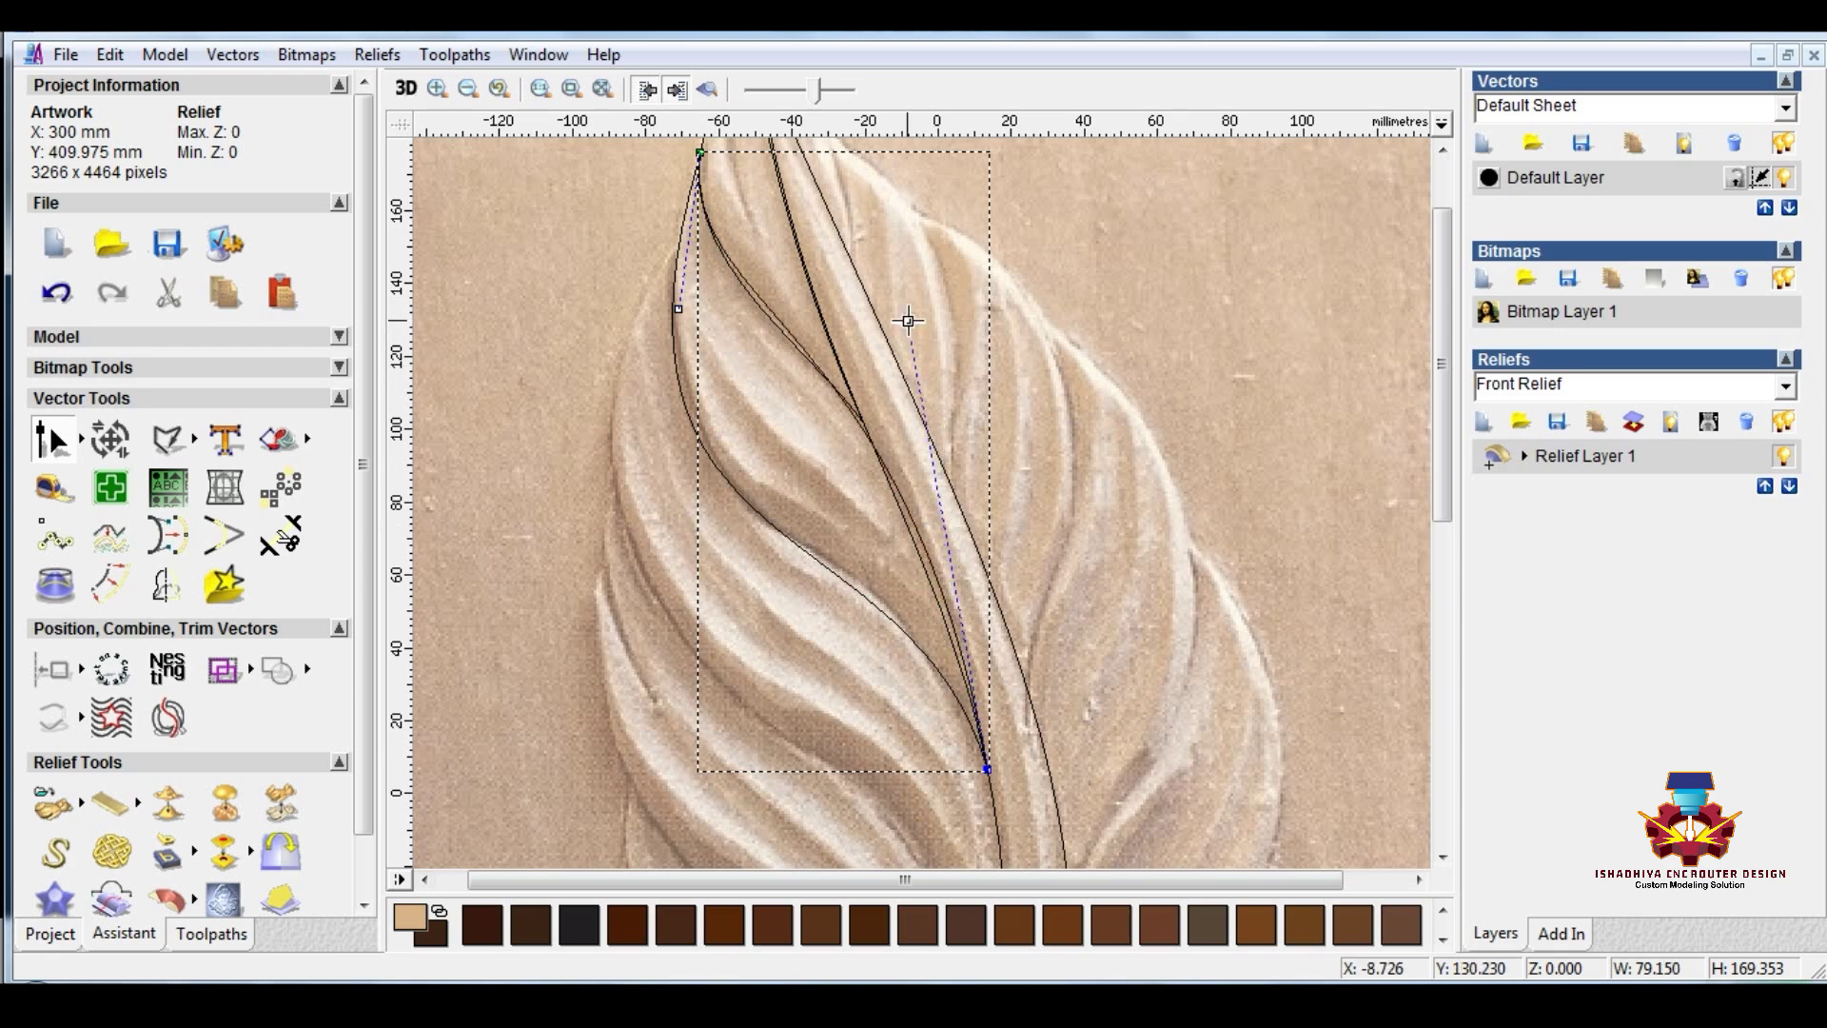
{"action": "double_click", "coordinate": [695, 300]}
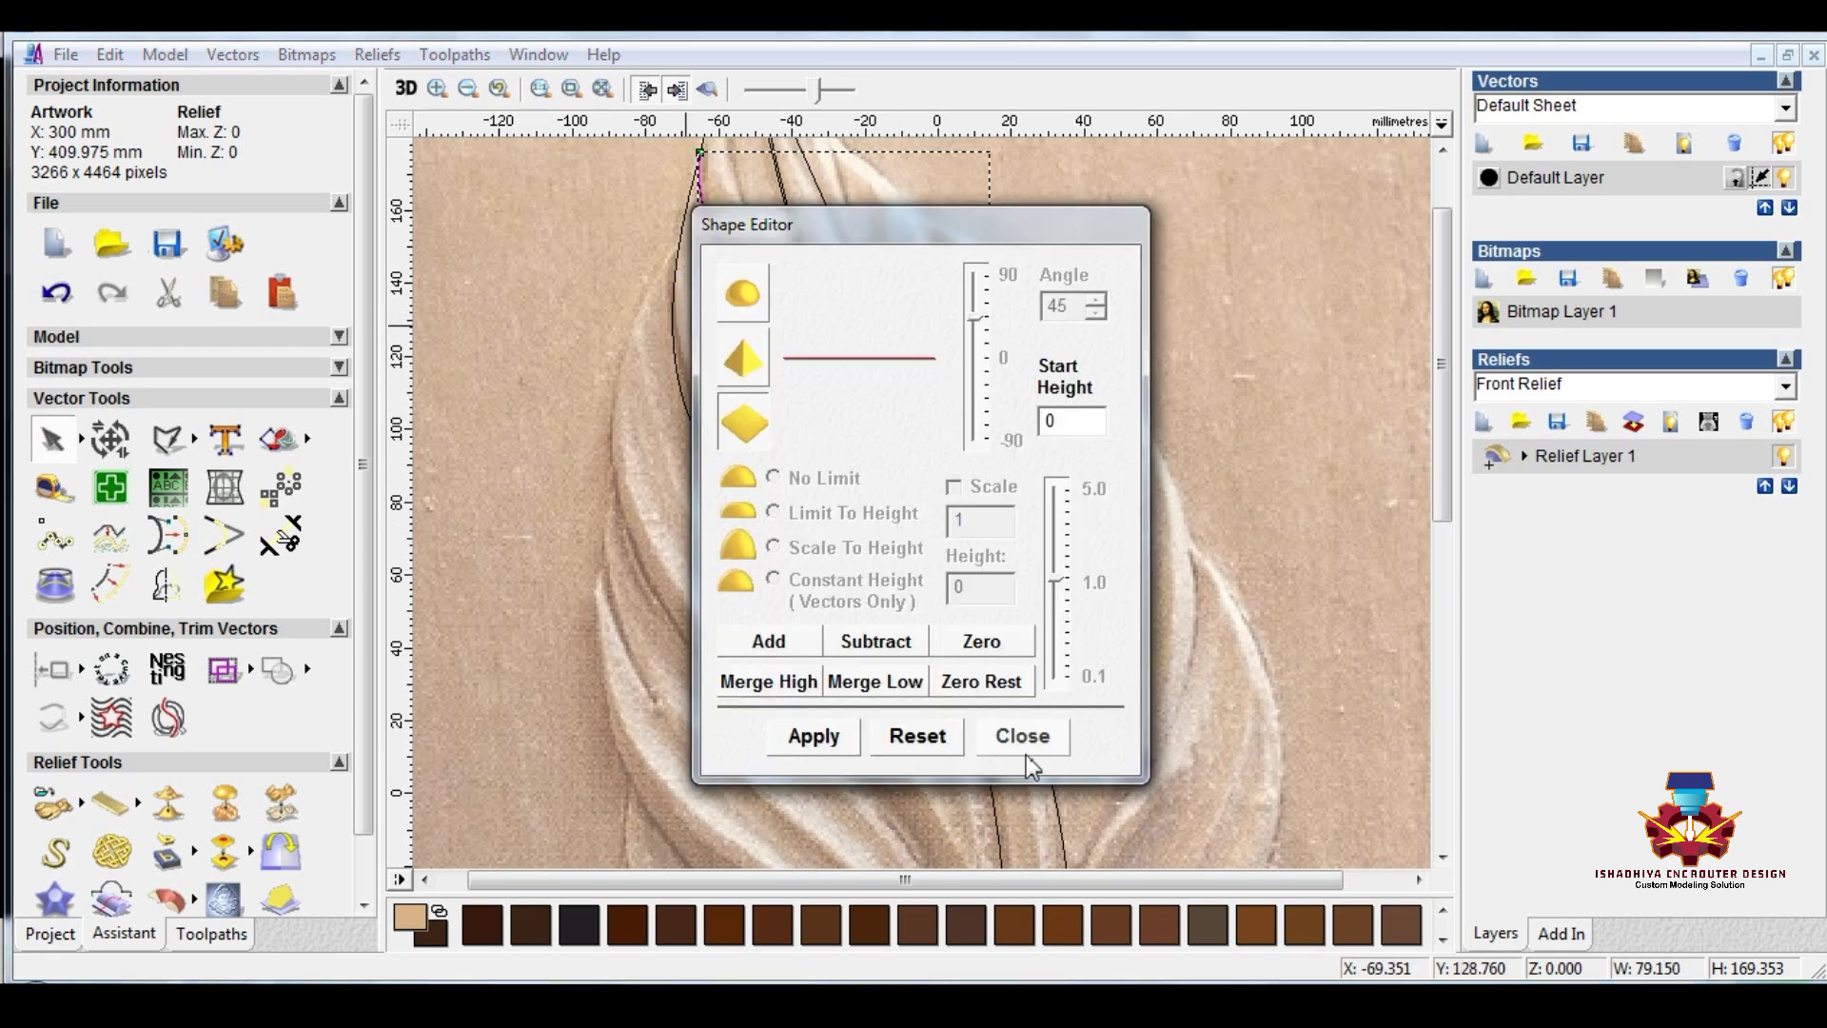
{"action": "left_click", "coordinate": [1023, 733]}
{"action": "left_click", "coordinate": [742, 273]}
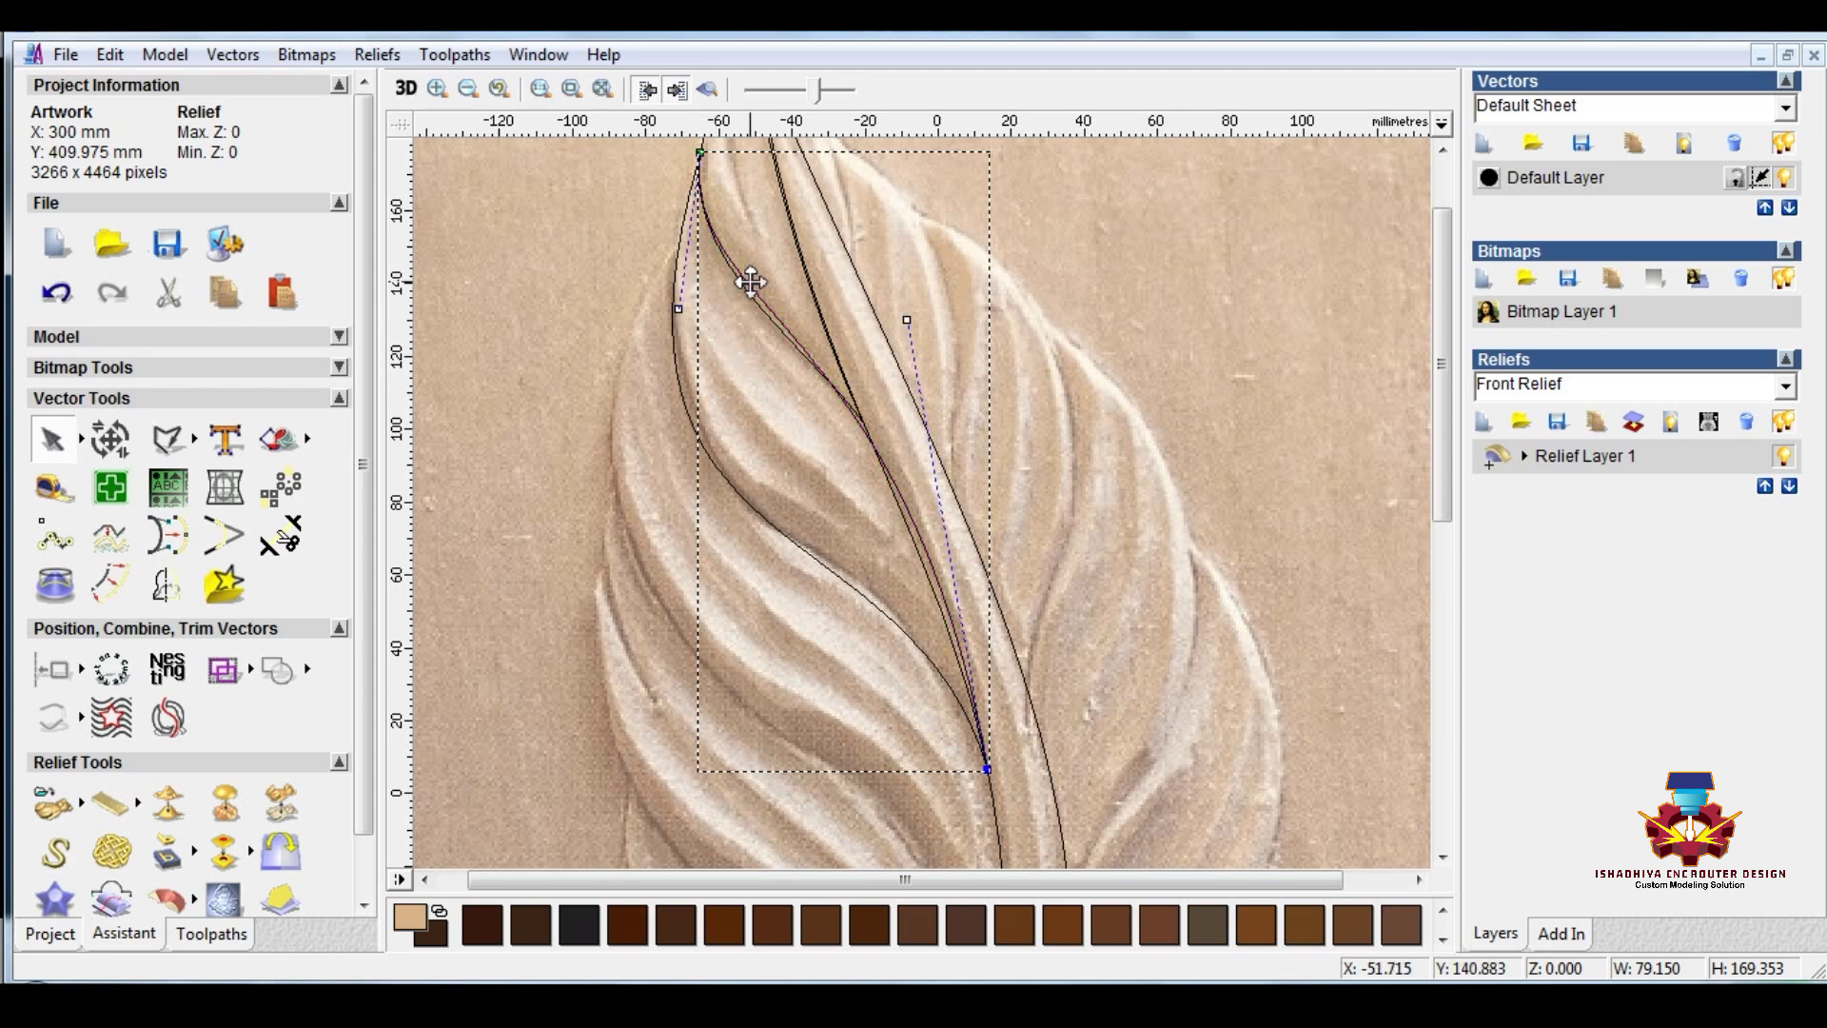
{"action": "left_click", "coordinate": [679, 328]}
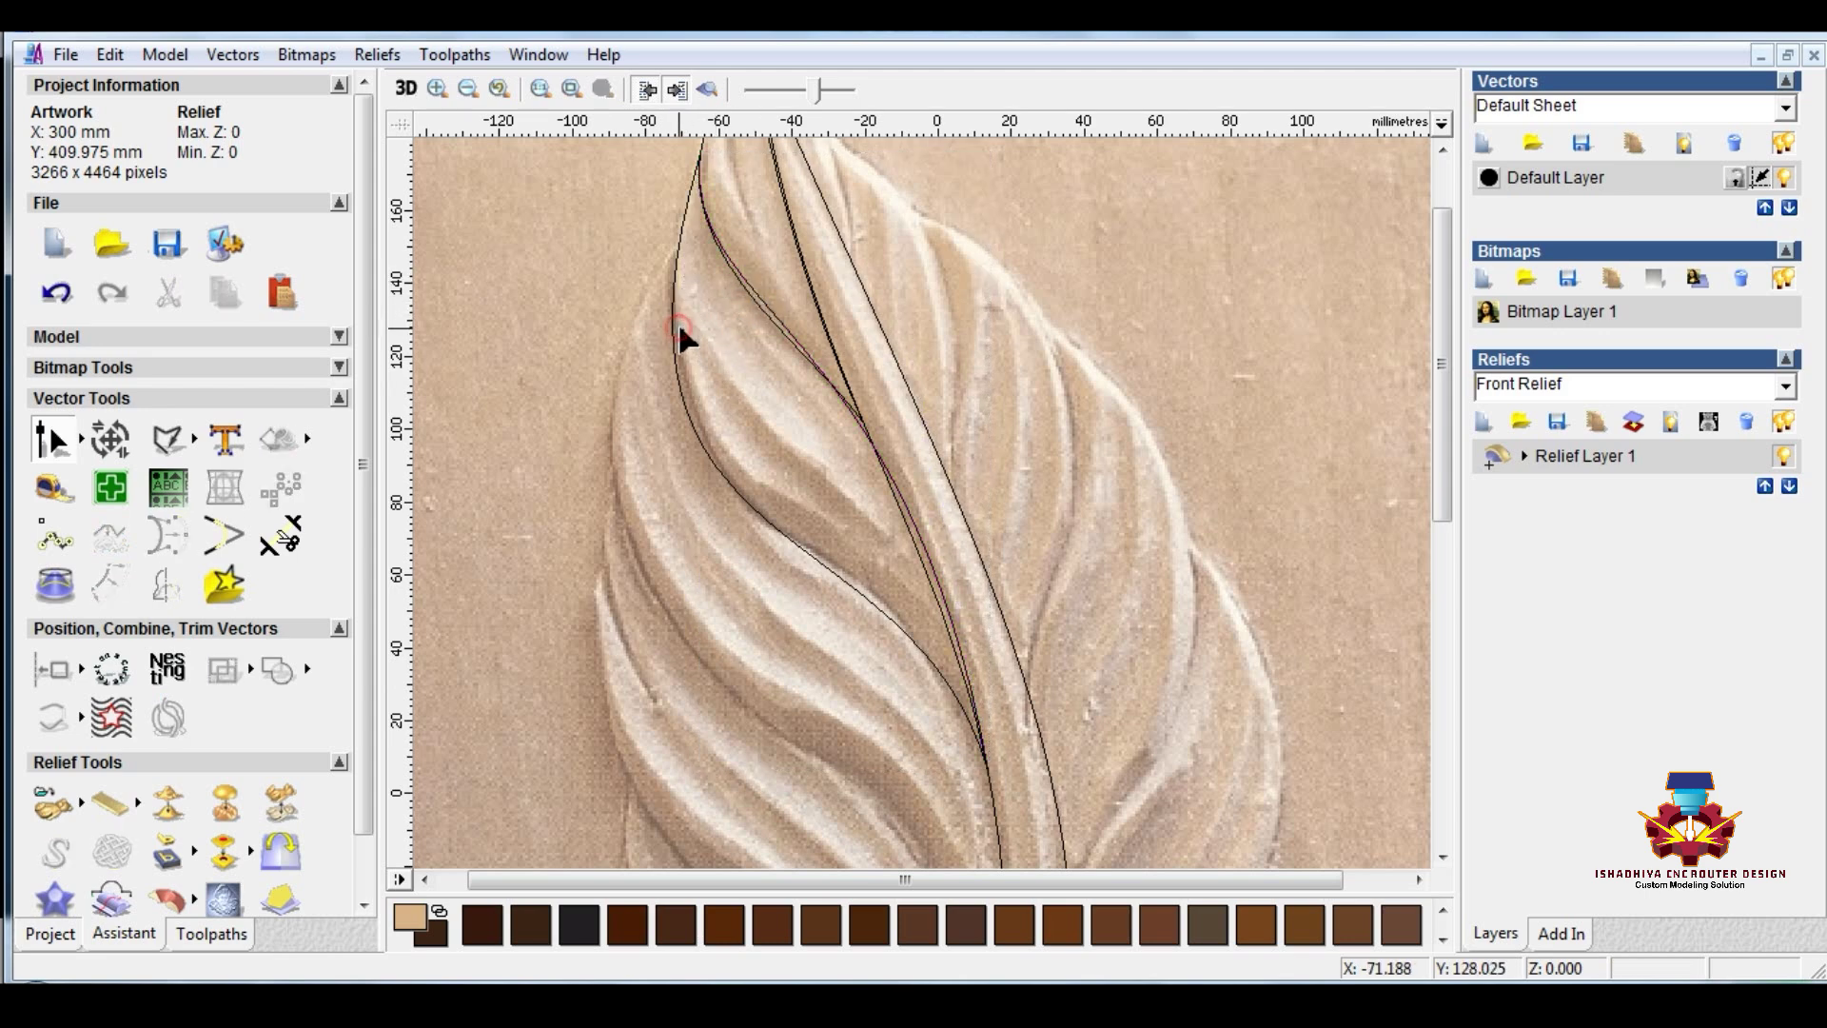
Step: Refine the second lobe's inner Bezier along the first lobe's lower edge and the left midrib curve, keeping it about 79 mm wide
{"action": "double_click", "coordinate": [761, 297]}
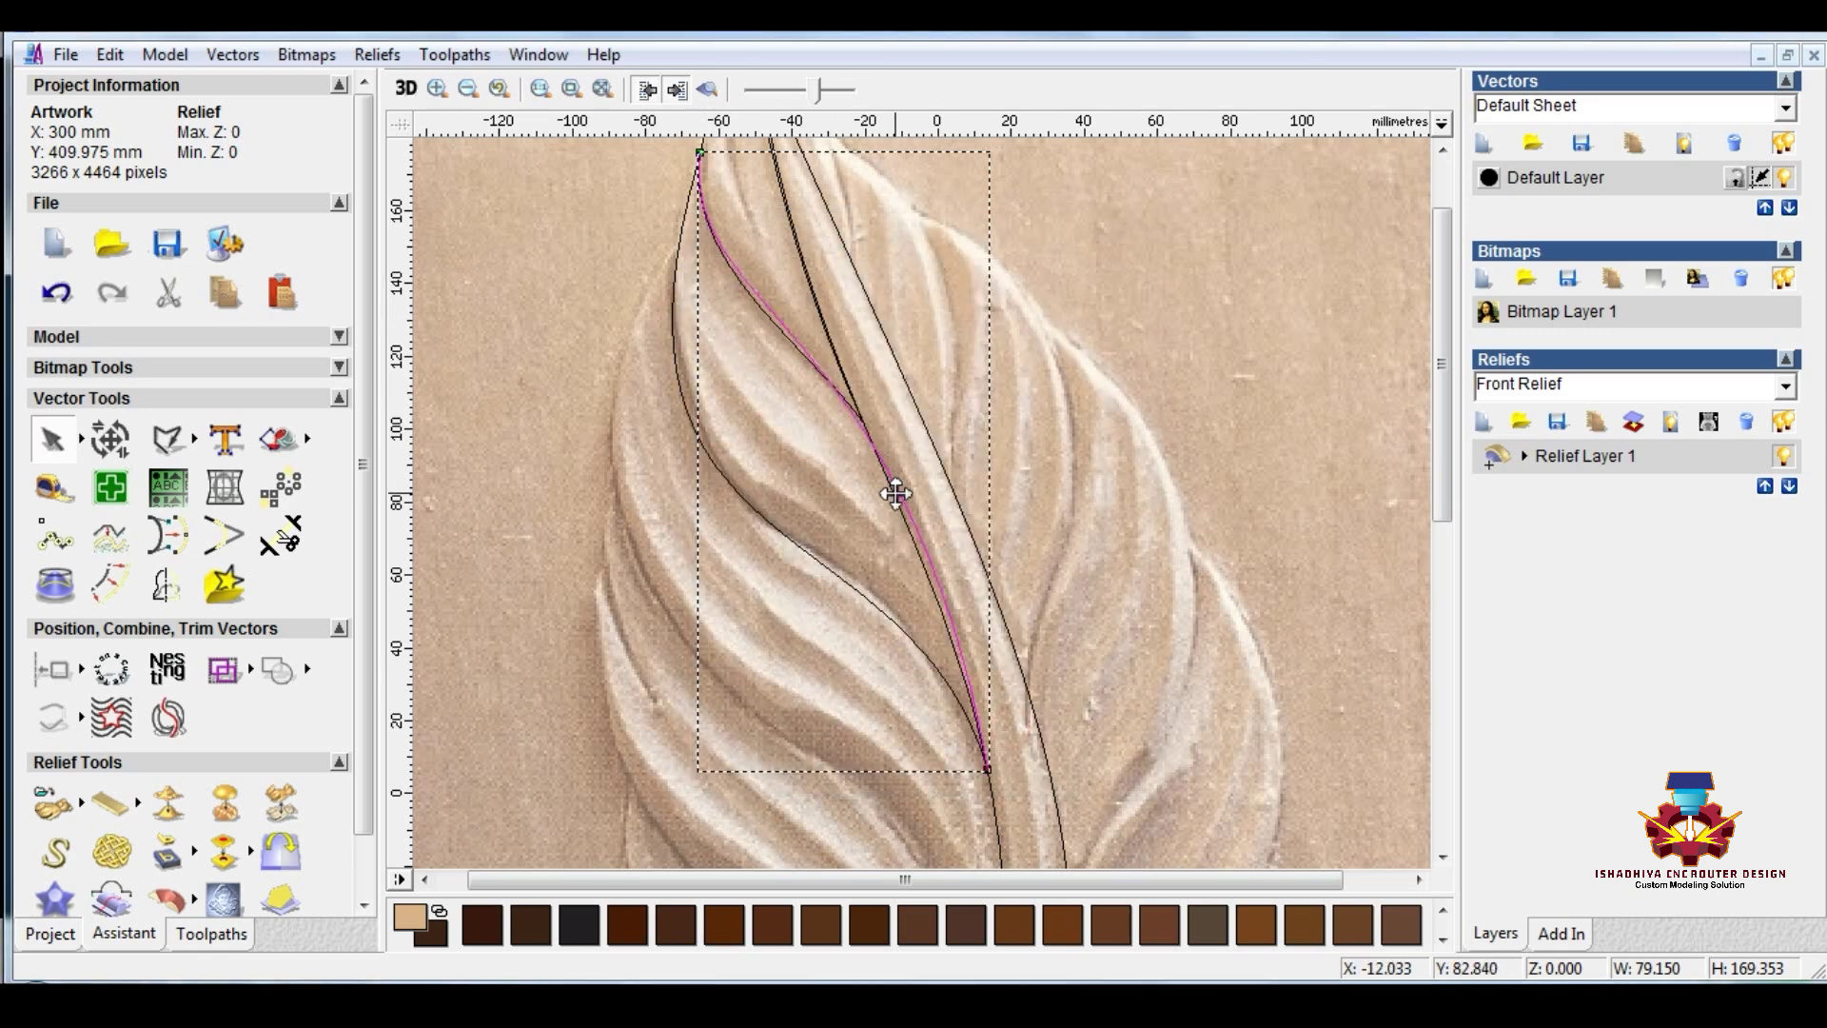
{"action": "left_click", "coordinate": [921, 531]}
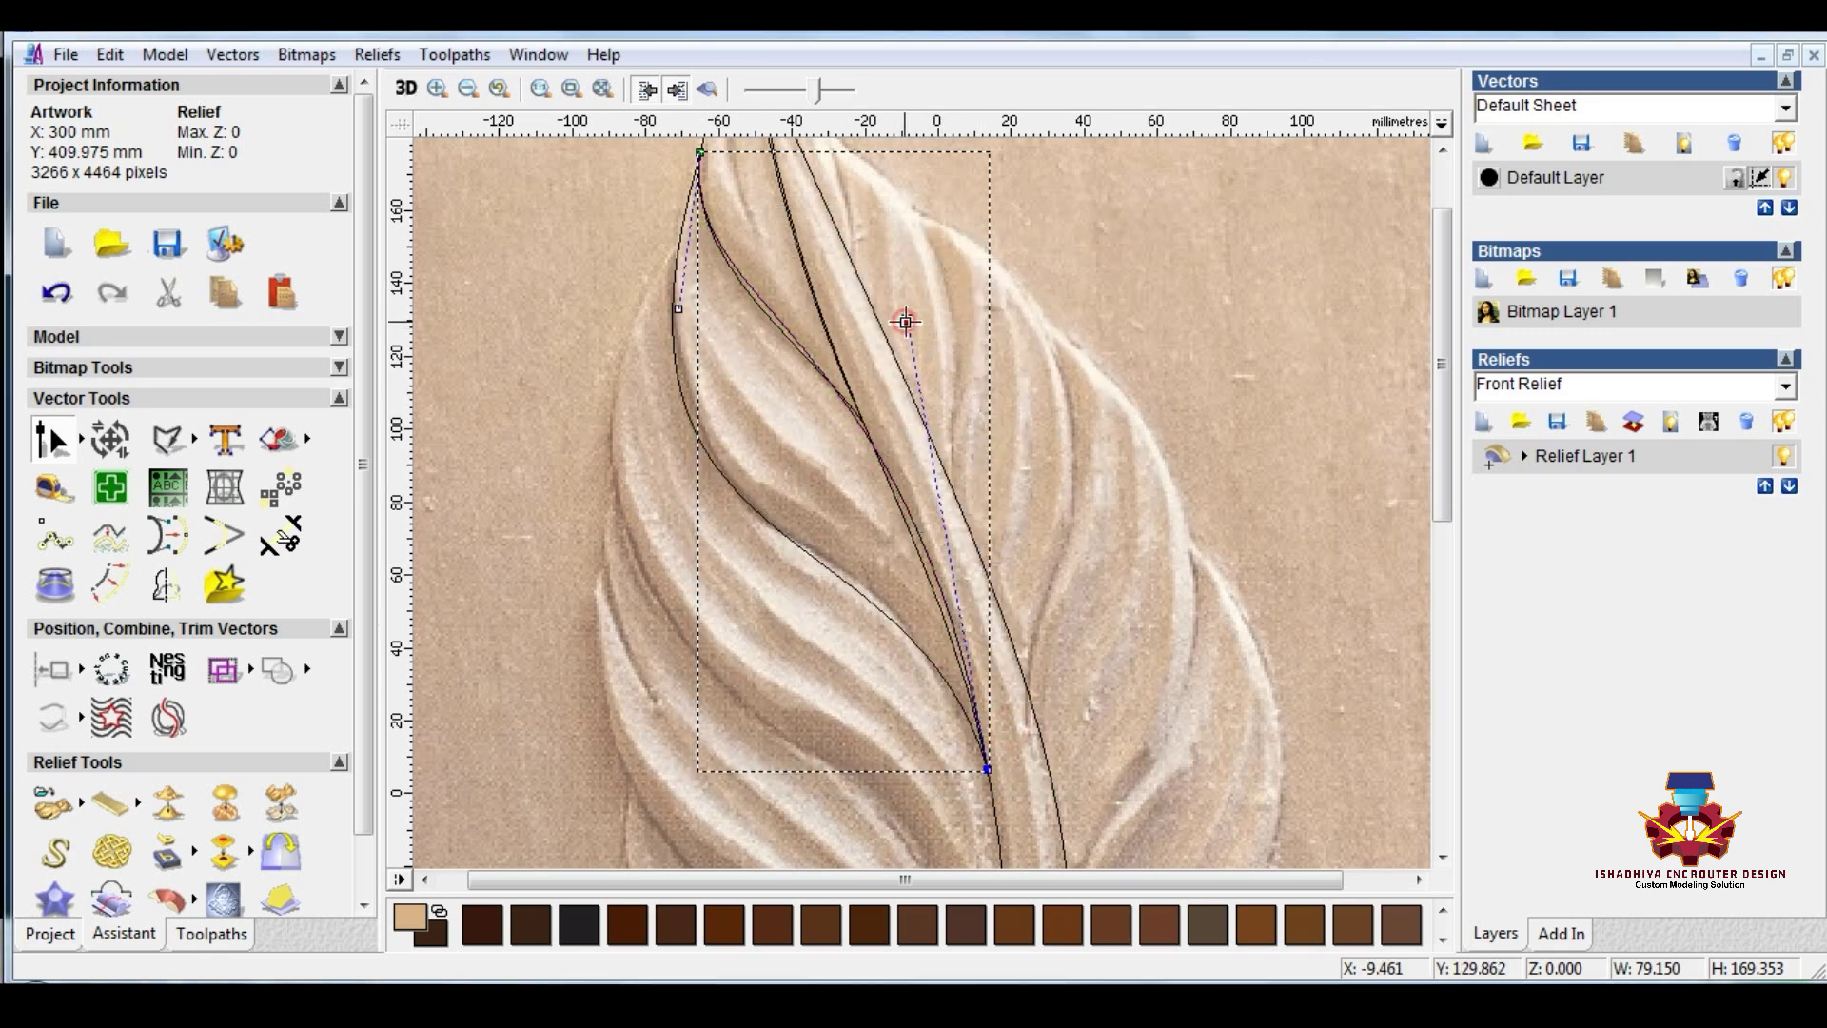
{"action": "left_click_drag", "start_coordinate": [905, 321], "coordinate": [895, 316]}
{"action": "scroll", "coordinate": [779, 344], "scroll_direction": "up", "scroll_amount": 2}
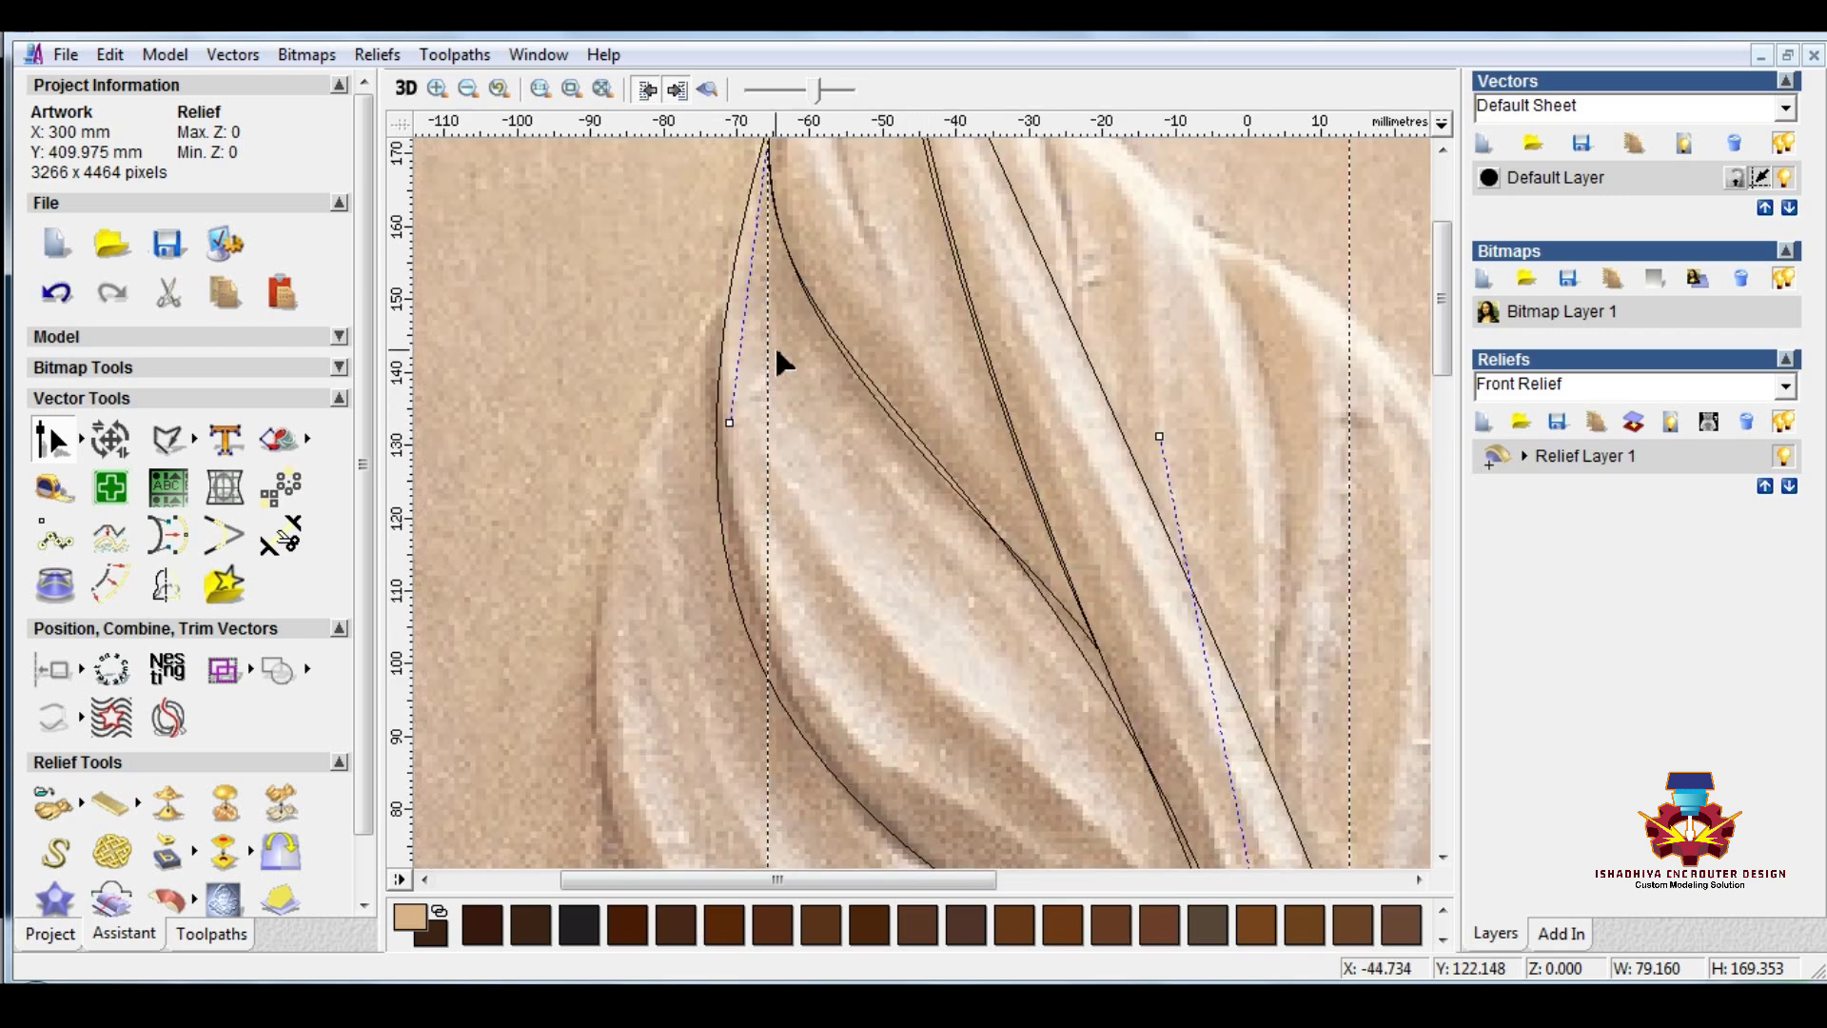
{"action": "mouse_move", "coordinate": [731, 422]}
{"action": "left_mouse_down"}
{"action": "mouse_move", "coordinate": [751, 415]}
{"action": "mouse_move", "coordinate": [741, 442]}
{"action": "left_mouse_up"}
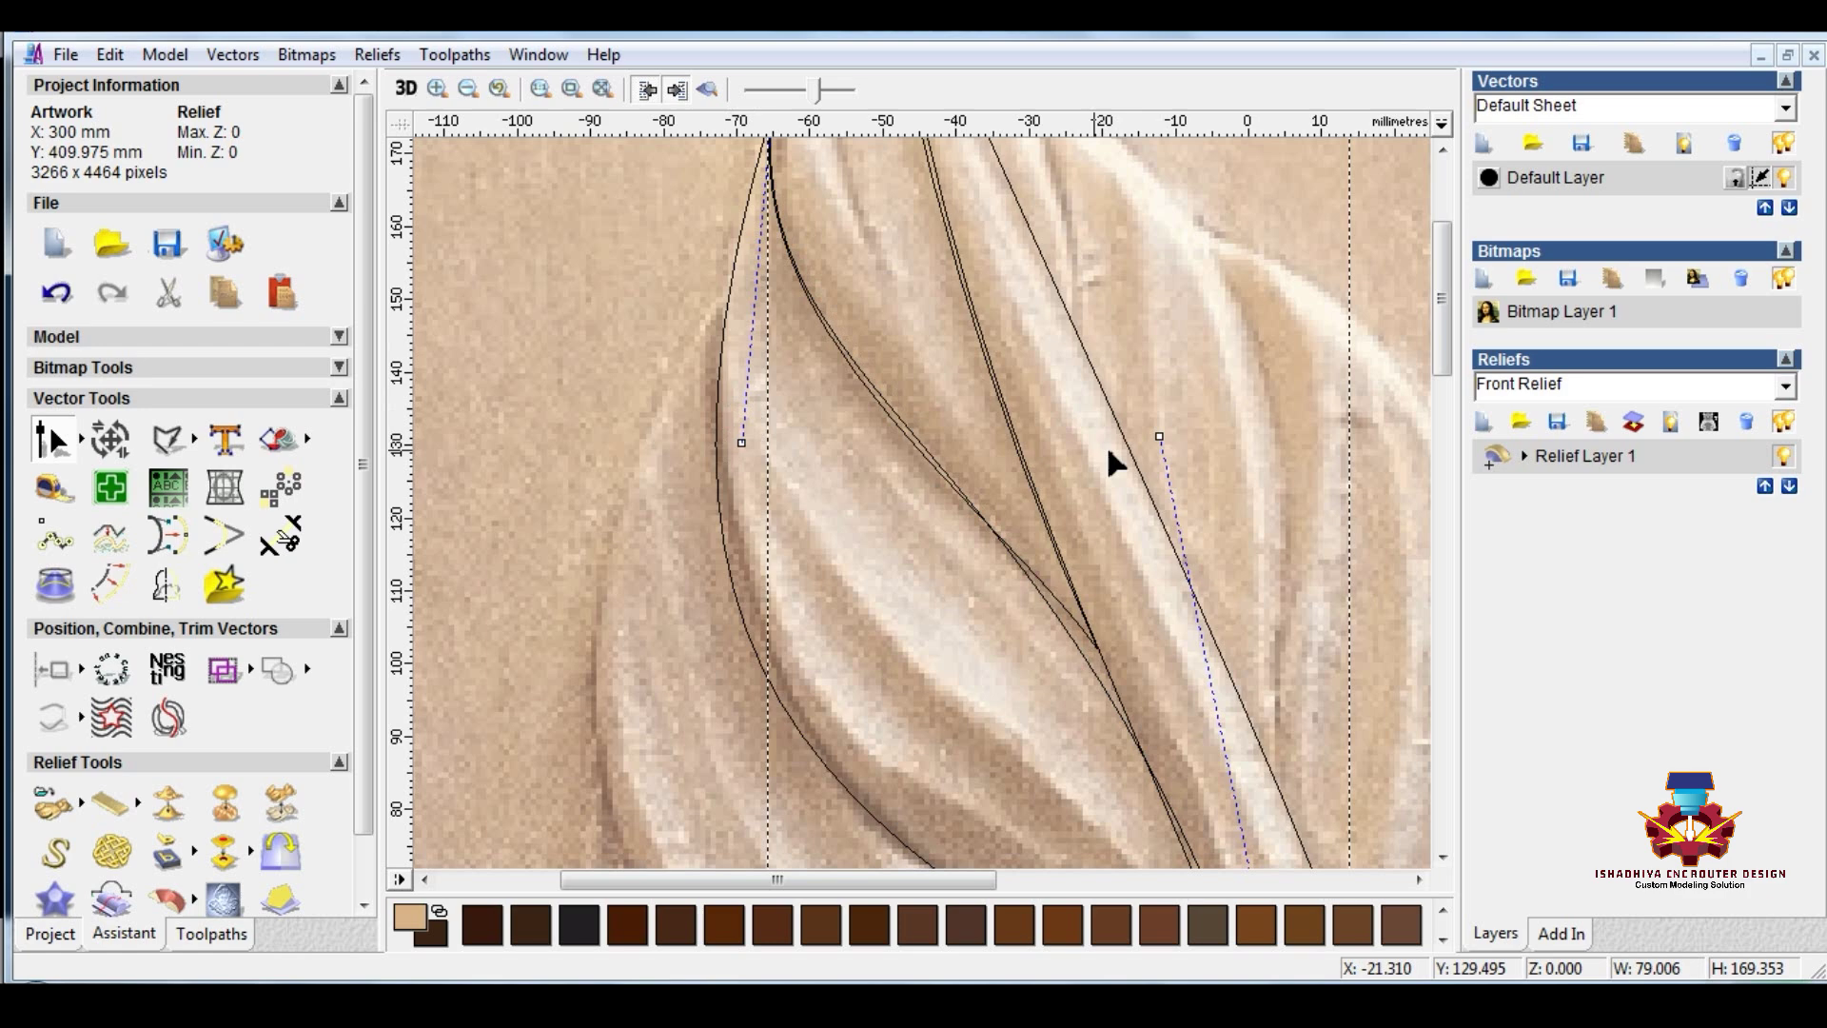
{"action": "left_click", "coordinate": [1159, 437]}
{"action": "left_click_drag", "start_coordinate": [1159, 422], "coordinate": [1159, 422]}
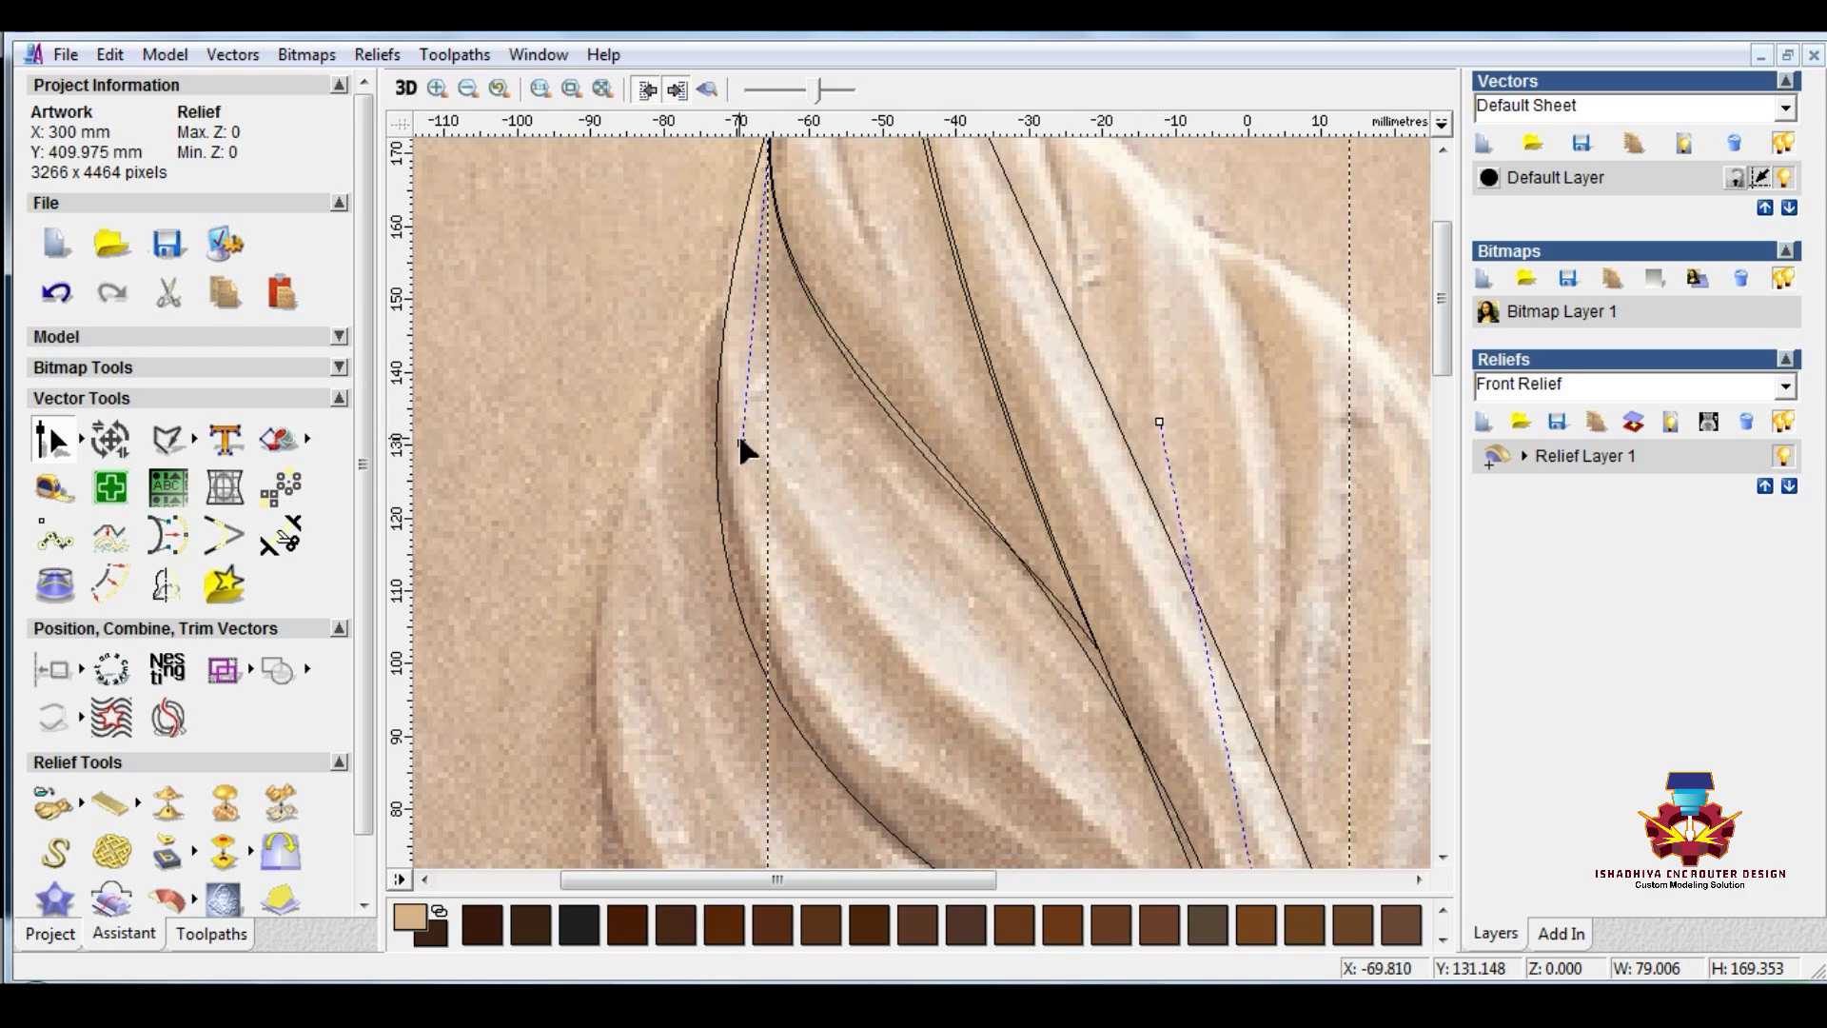
{"action": "left_click_drag", "start_coordinate": [741, 443], "coordinate": [729, 462]}
{"action": "scroll", "coordinate": [752, 455], "scroll_direction": "down", "scroll_amount": 4}
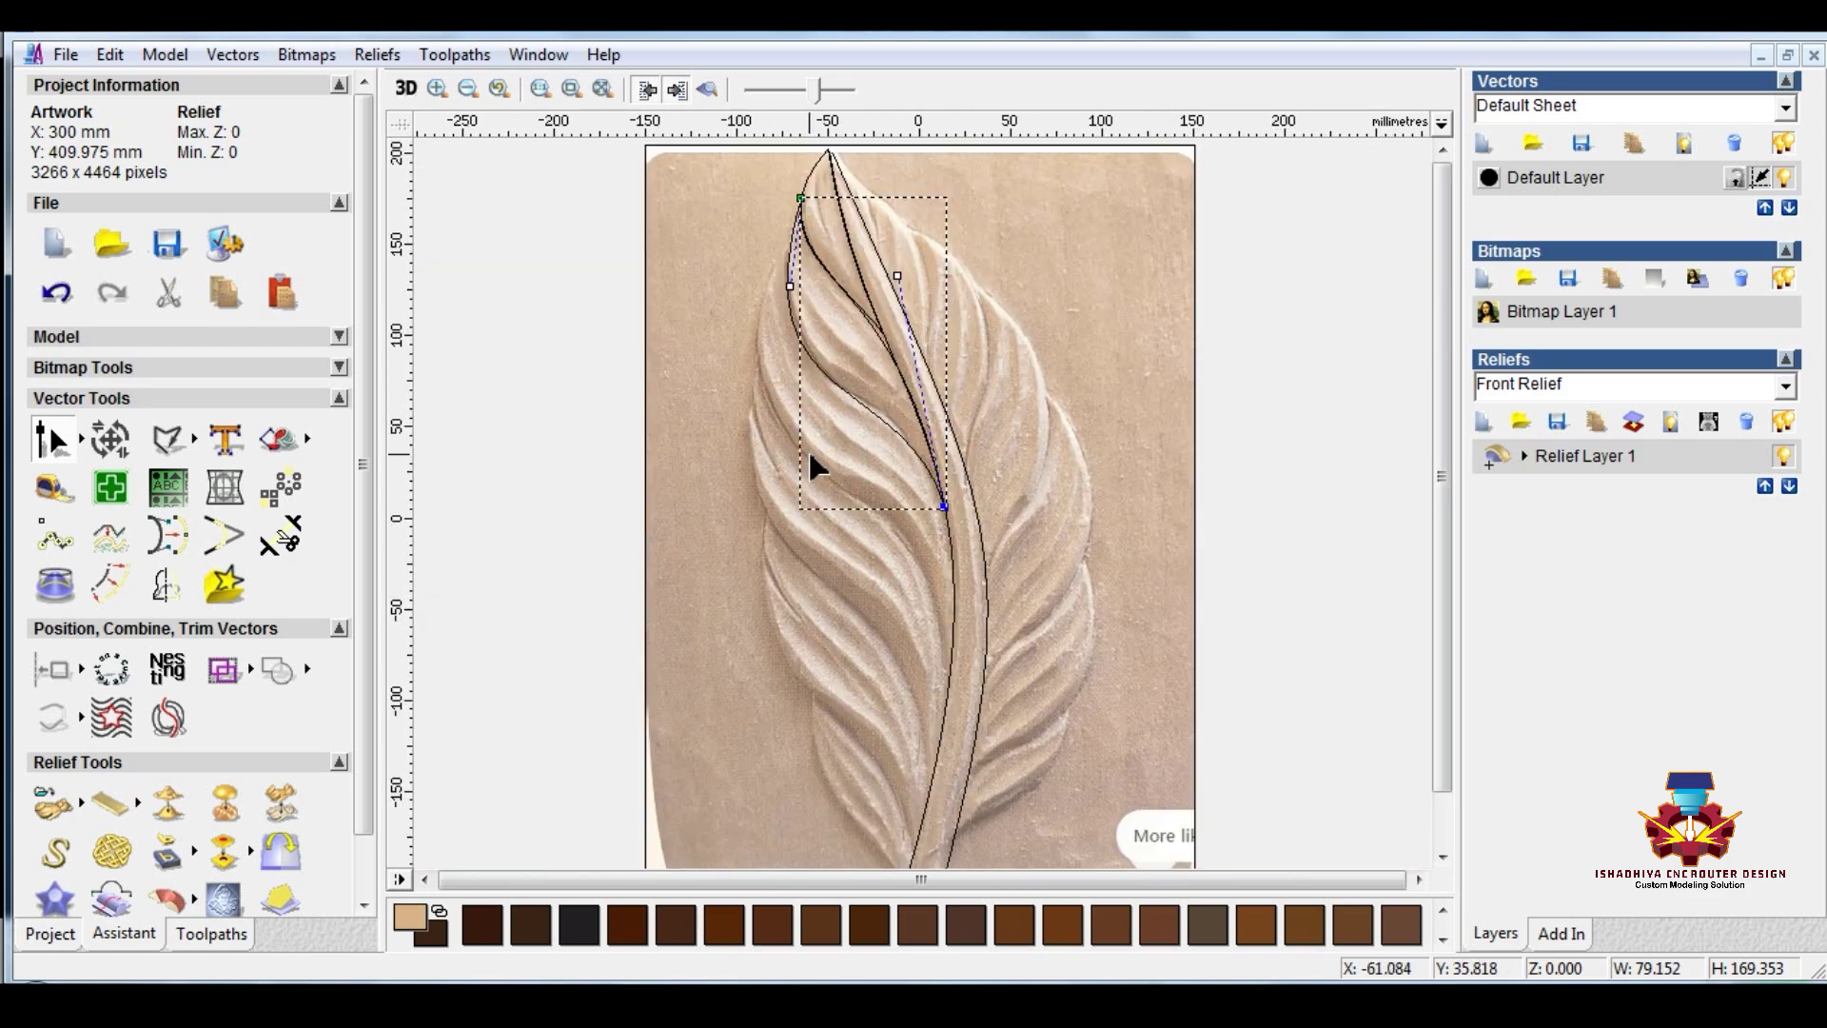
Step: Adjust the second lobe's outer Bezier to follow the lobe's outer and lower edge more closely, about 86 mm wide
{"action": "right_click", "coordinate": [751, 458]}
{"action": "left_click", "coordinate": [871, 437]}
{"action": "left_click", "coordinate": [887, 425]}
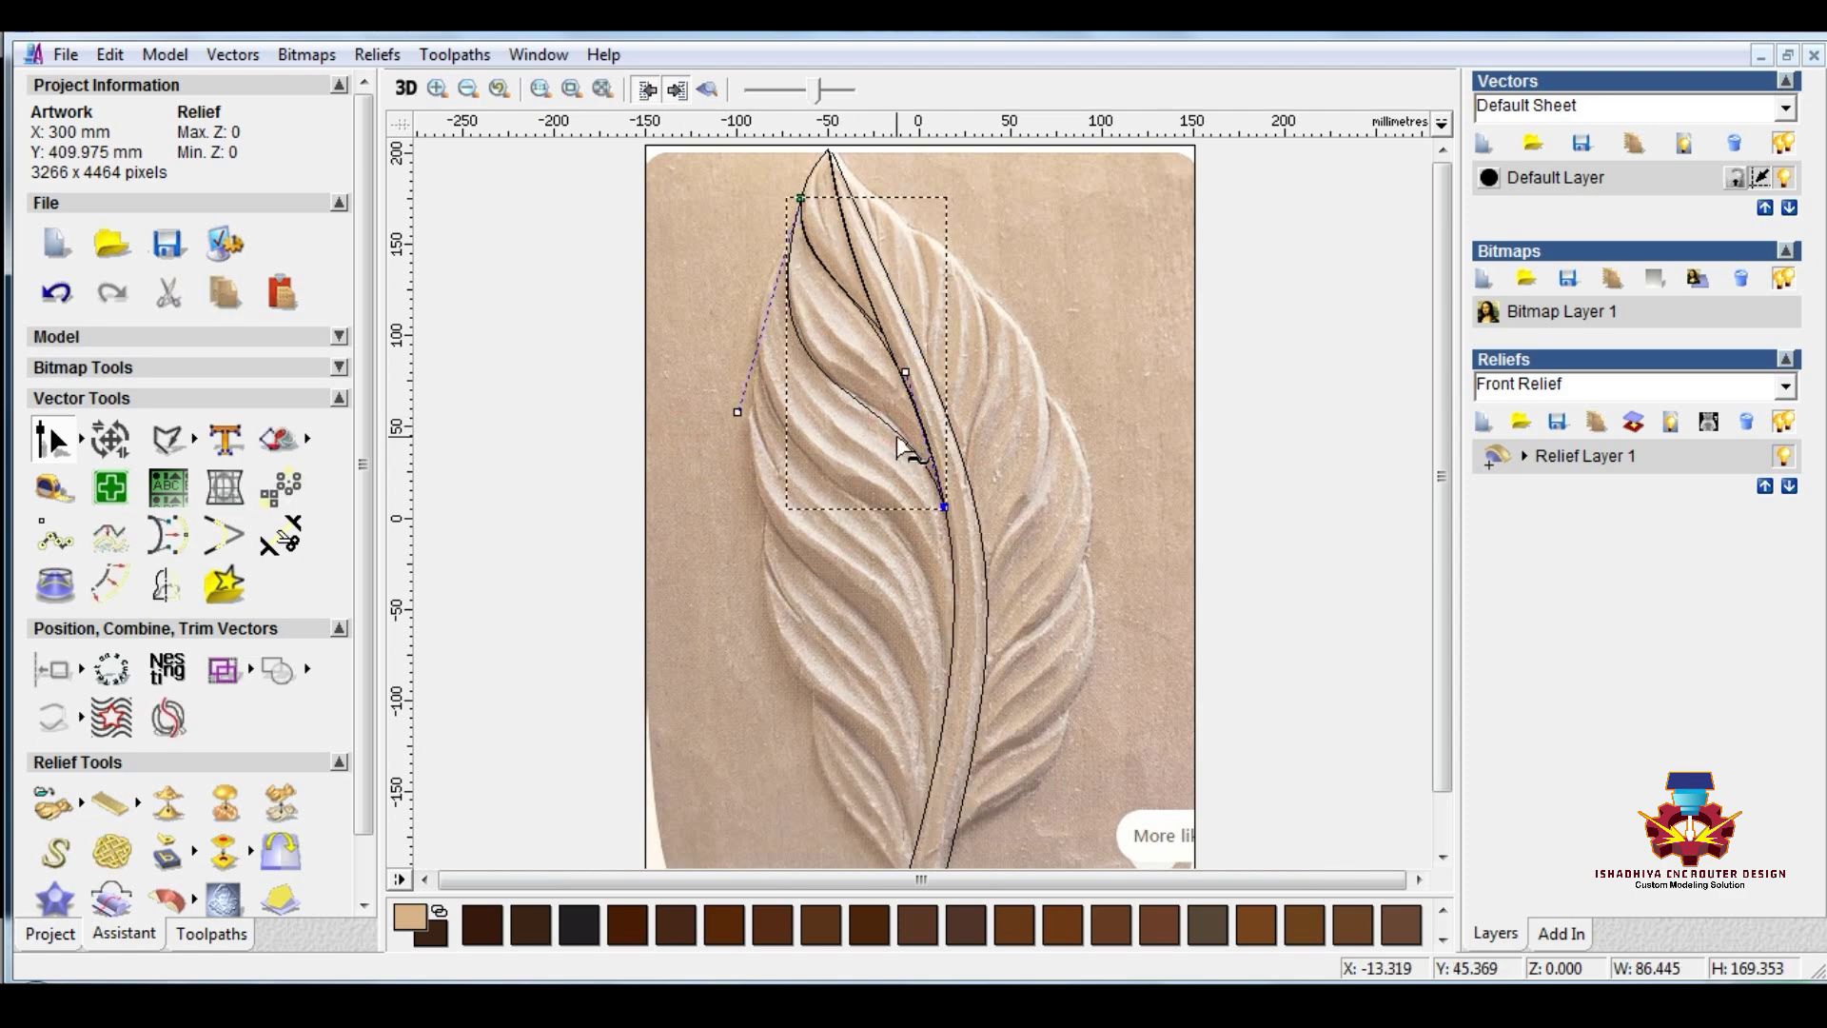
{"action": "scroll", "coordinate": [896, 436], "scroll_direction": "up", "scroll_amount": 3}
{"action": "left_click", "coordinate": [940, 374]}
{"action": "left_click_drag", "start_coordinate": [945, 380], "coordinate": [935, 358]}
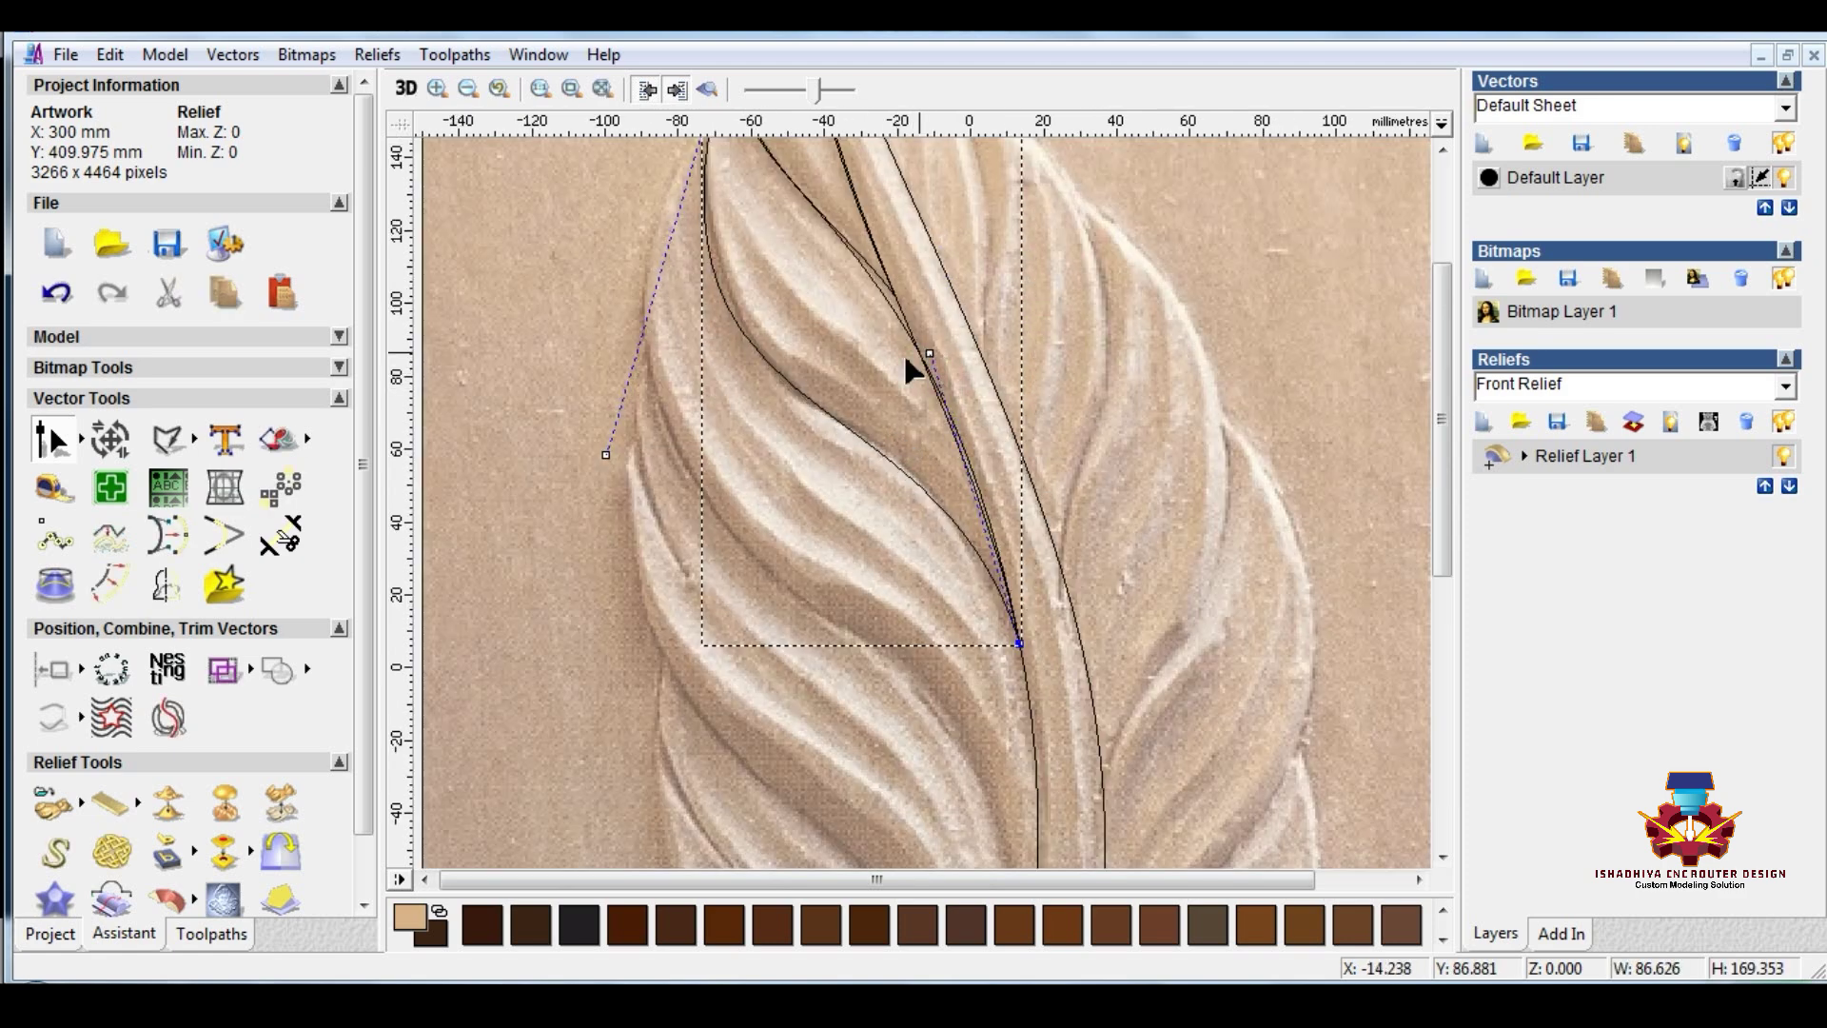
{"action": "left_click_drag", "start_coordinate": [606, 455], "coordinate": [609, 464]}
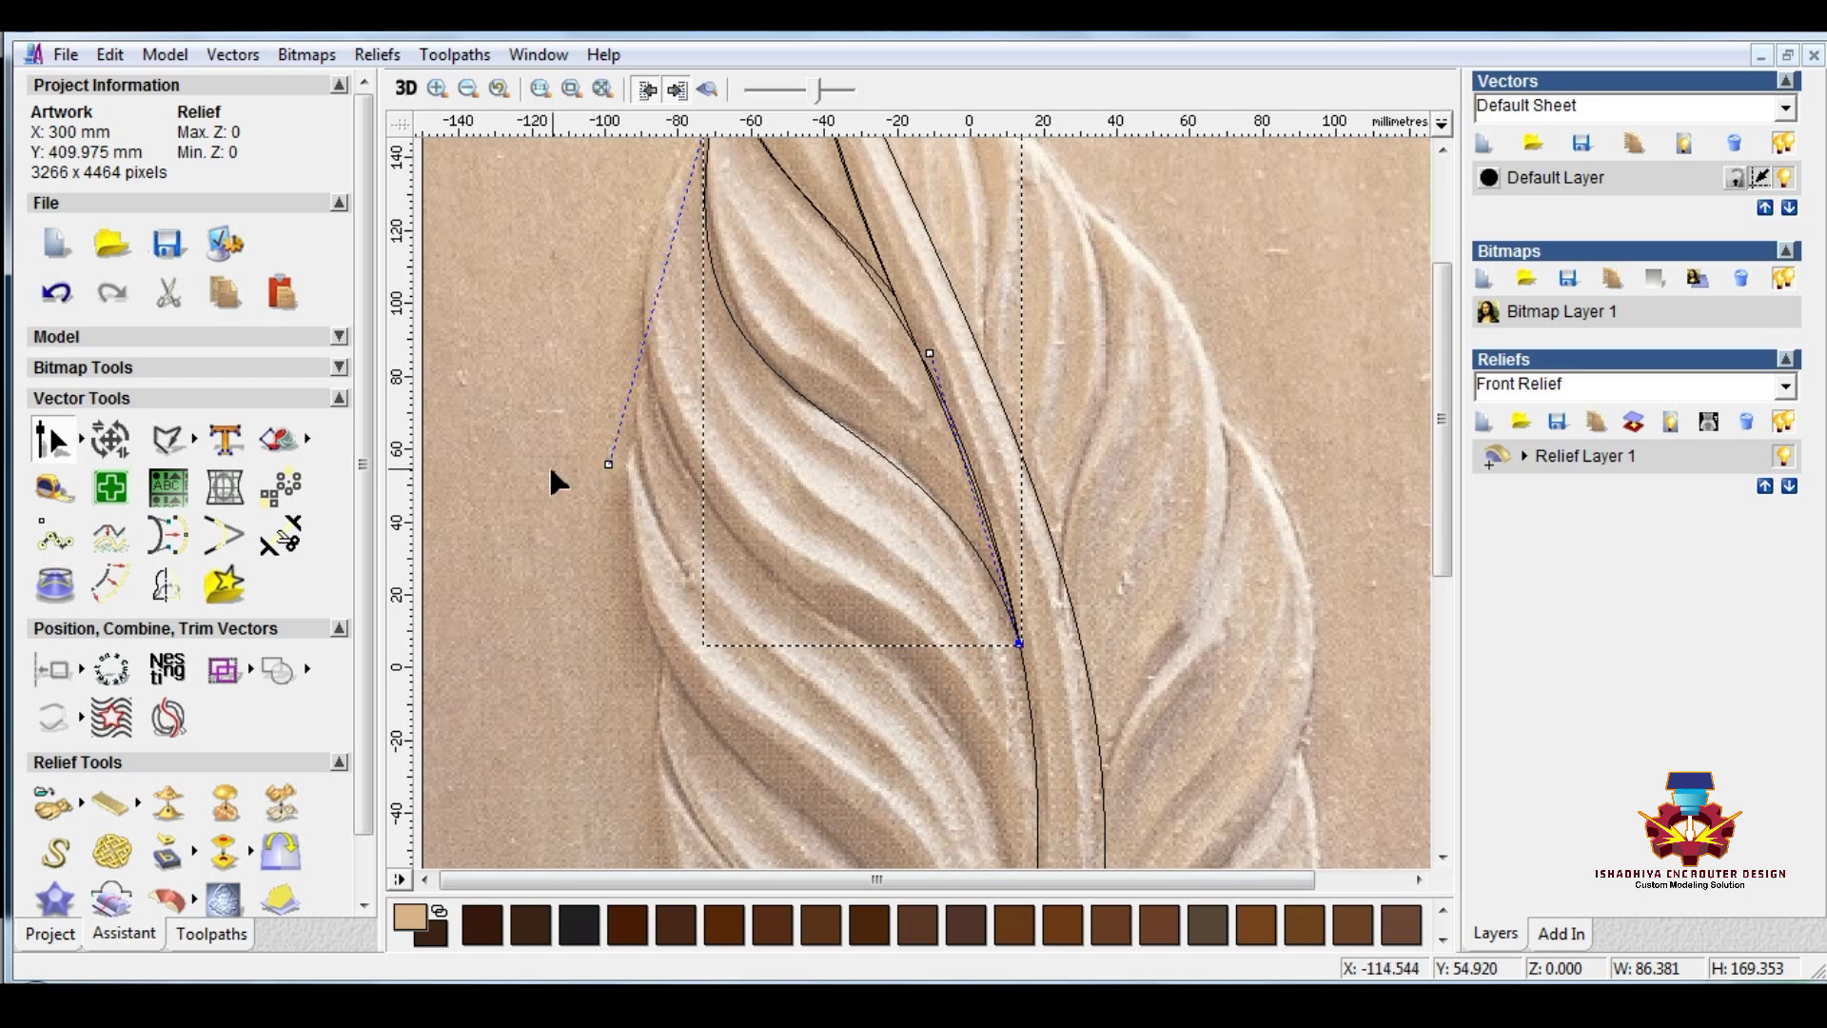
{"action": "left_click", "coordinate": [550, 466]}
{"action": "scroll", "coordinate": [575, 455], "scroll_direction": "down", "scroll_amount": 1}
Step: Draw a straight polyline about 87 mm wide and 251 mm high from the second lobe's outer edge down to the left midrib curve
{"action": "left_click", "coordinate": [168, 440]}
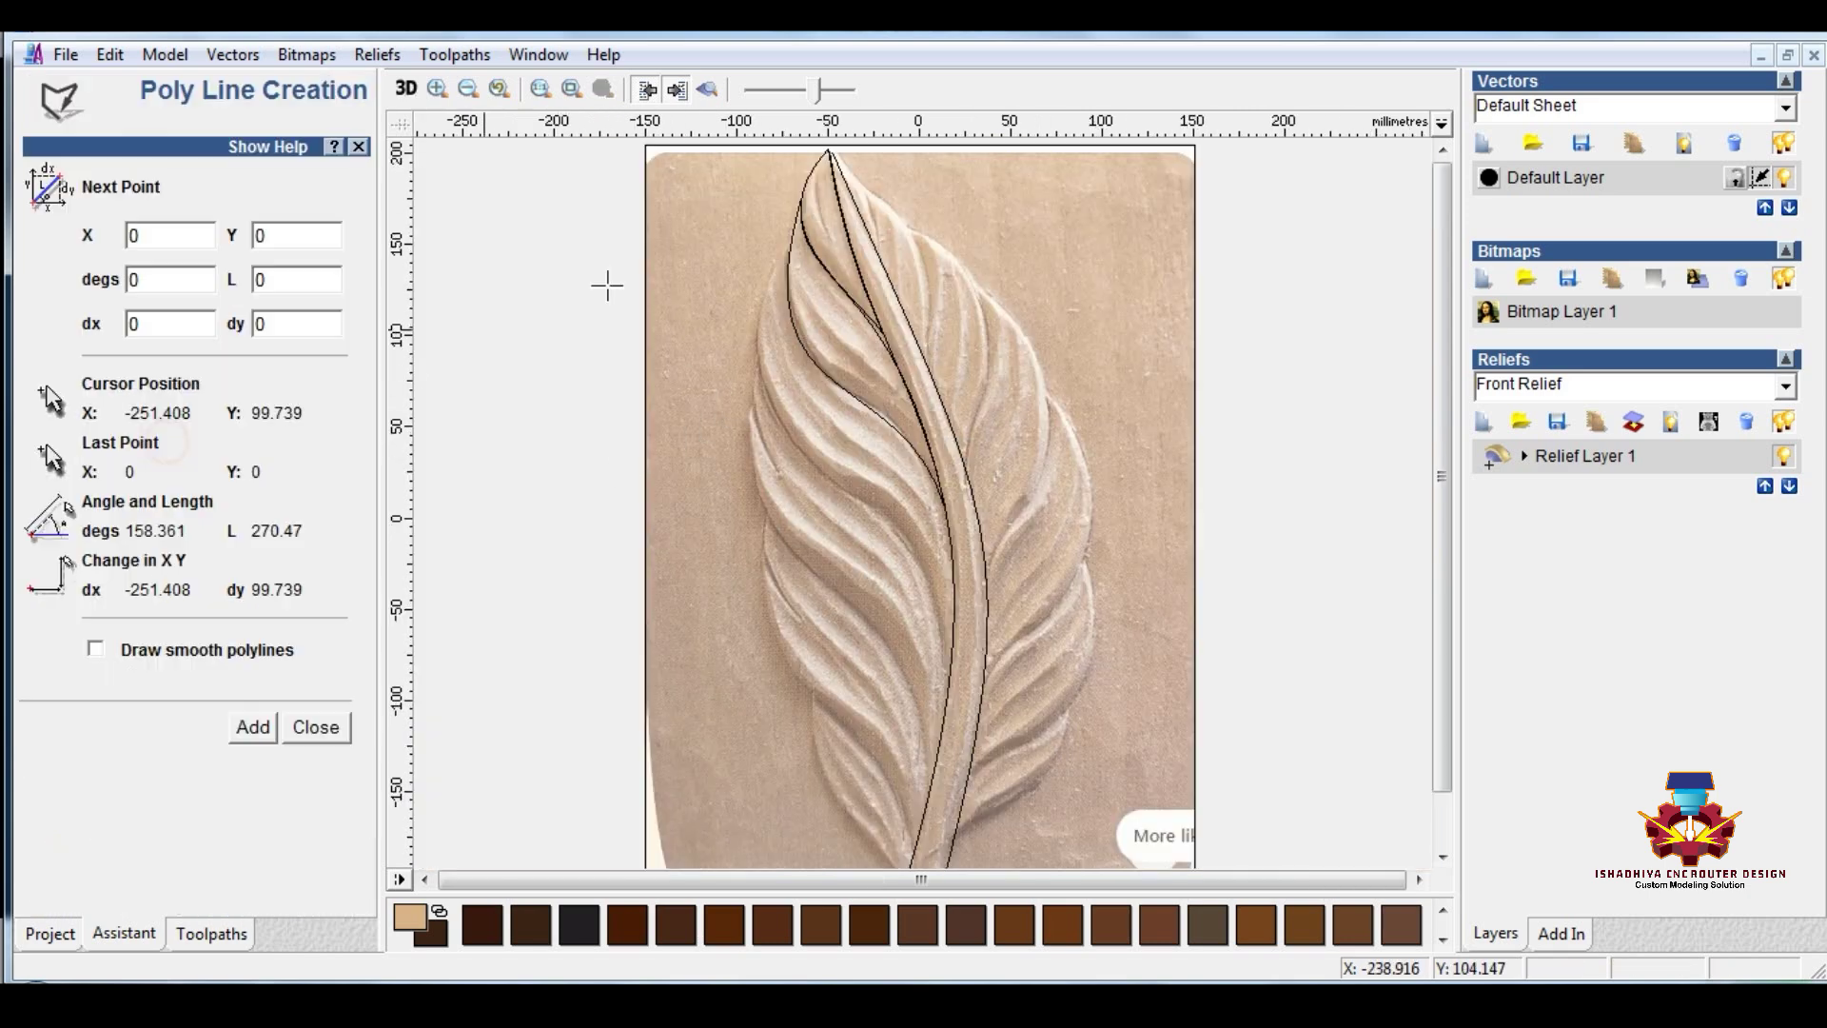
{"action": "left_click", "coordinate": [790, 243]}
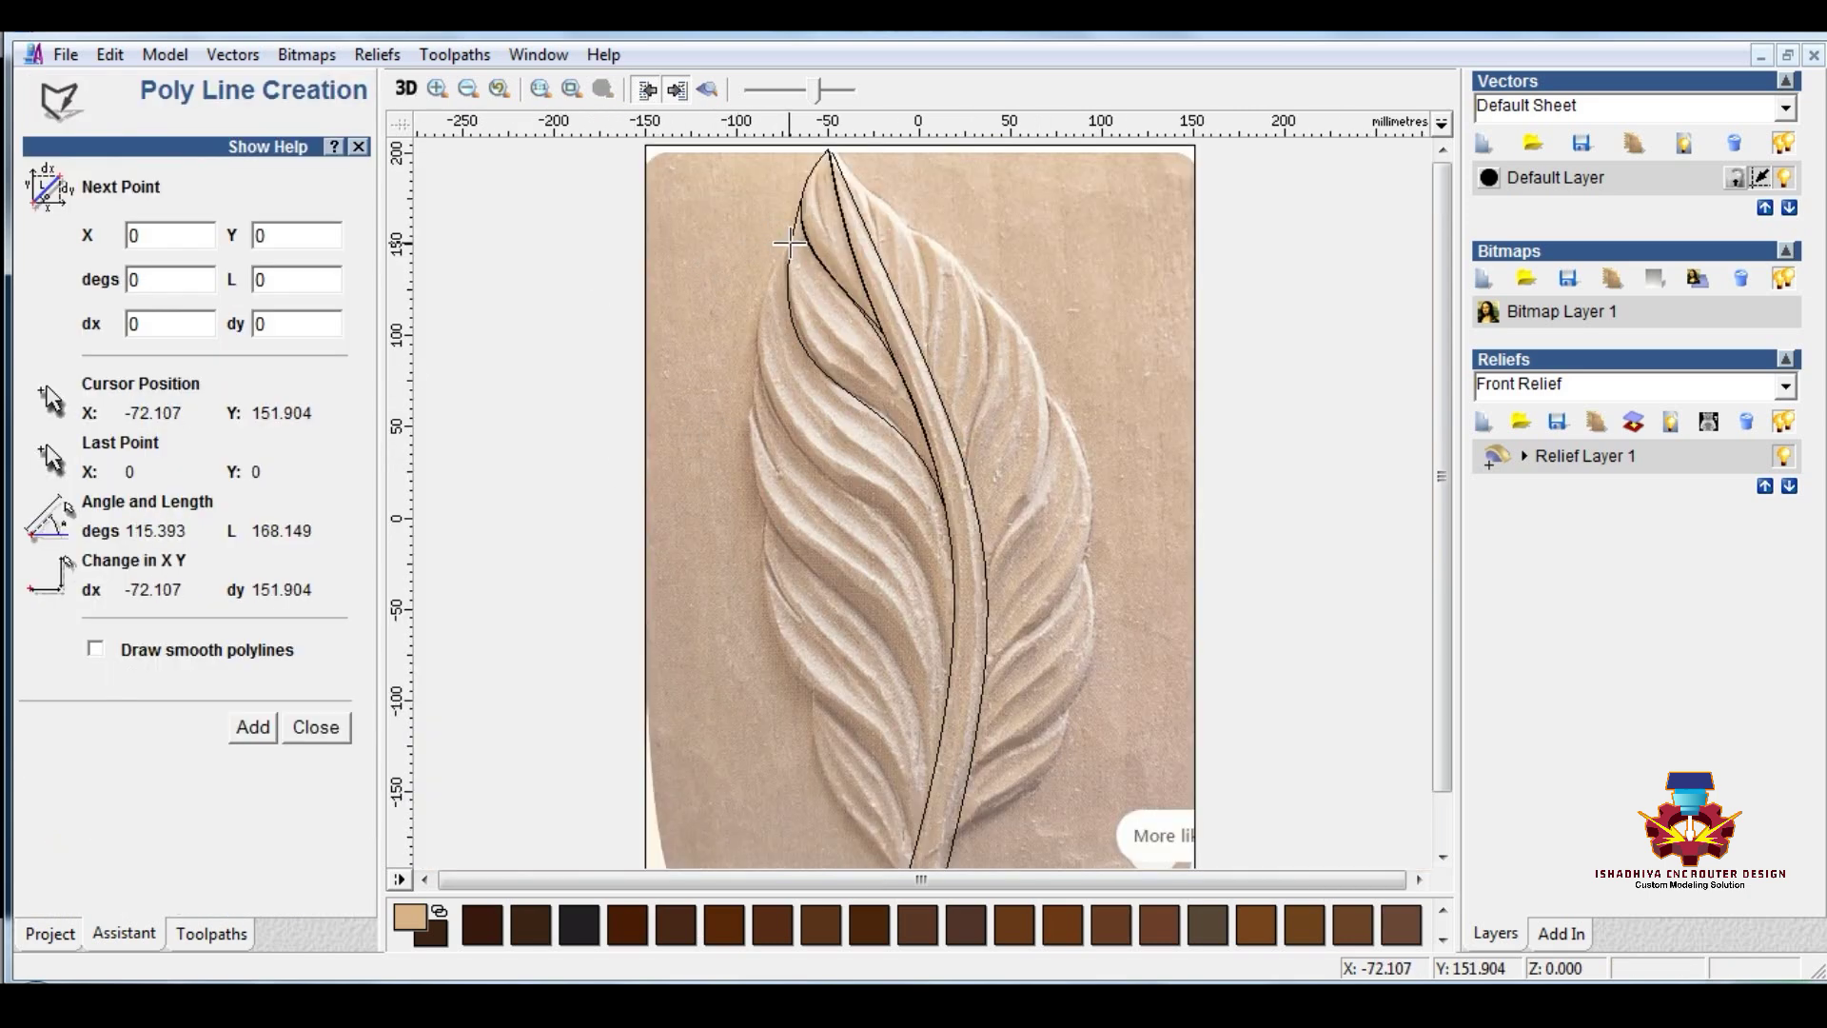
{"action": "left_click", "coordinate": [945, 698]}
{"action": "key", "text": "Escape"}
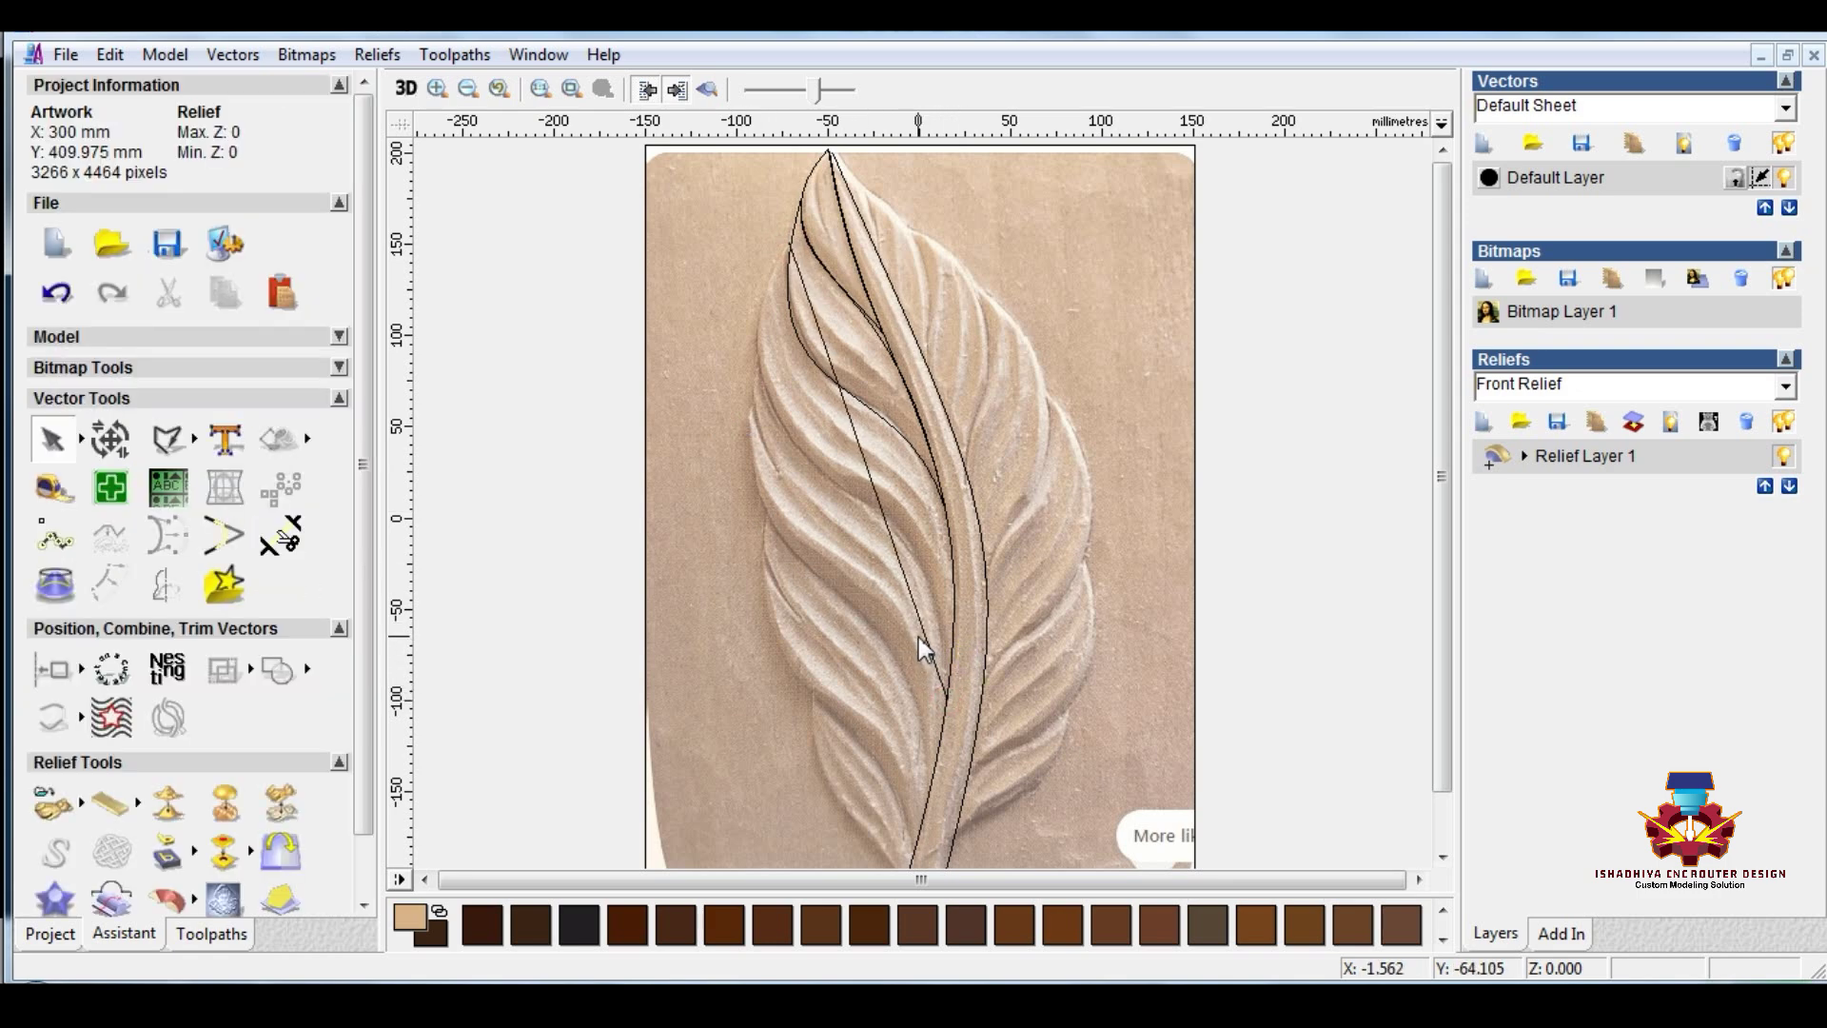
Step: Copy the new third-lobe line and paste a duplicate in place
{"action": "left_click", "coordinate": [924, 633]}
{"action": "right_click", "coordinate": [926, 628]}
{"action": "left_click", "coordinate": [989, 393]}
{"action": "right_click", "coordinate": [863, 460]}
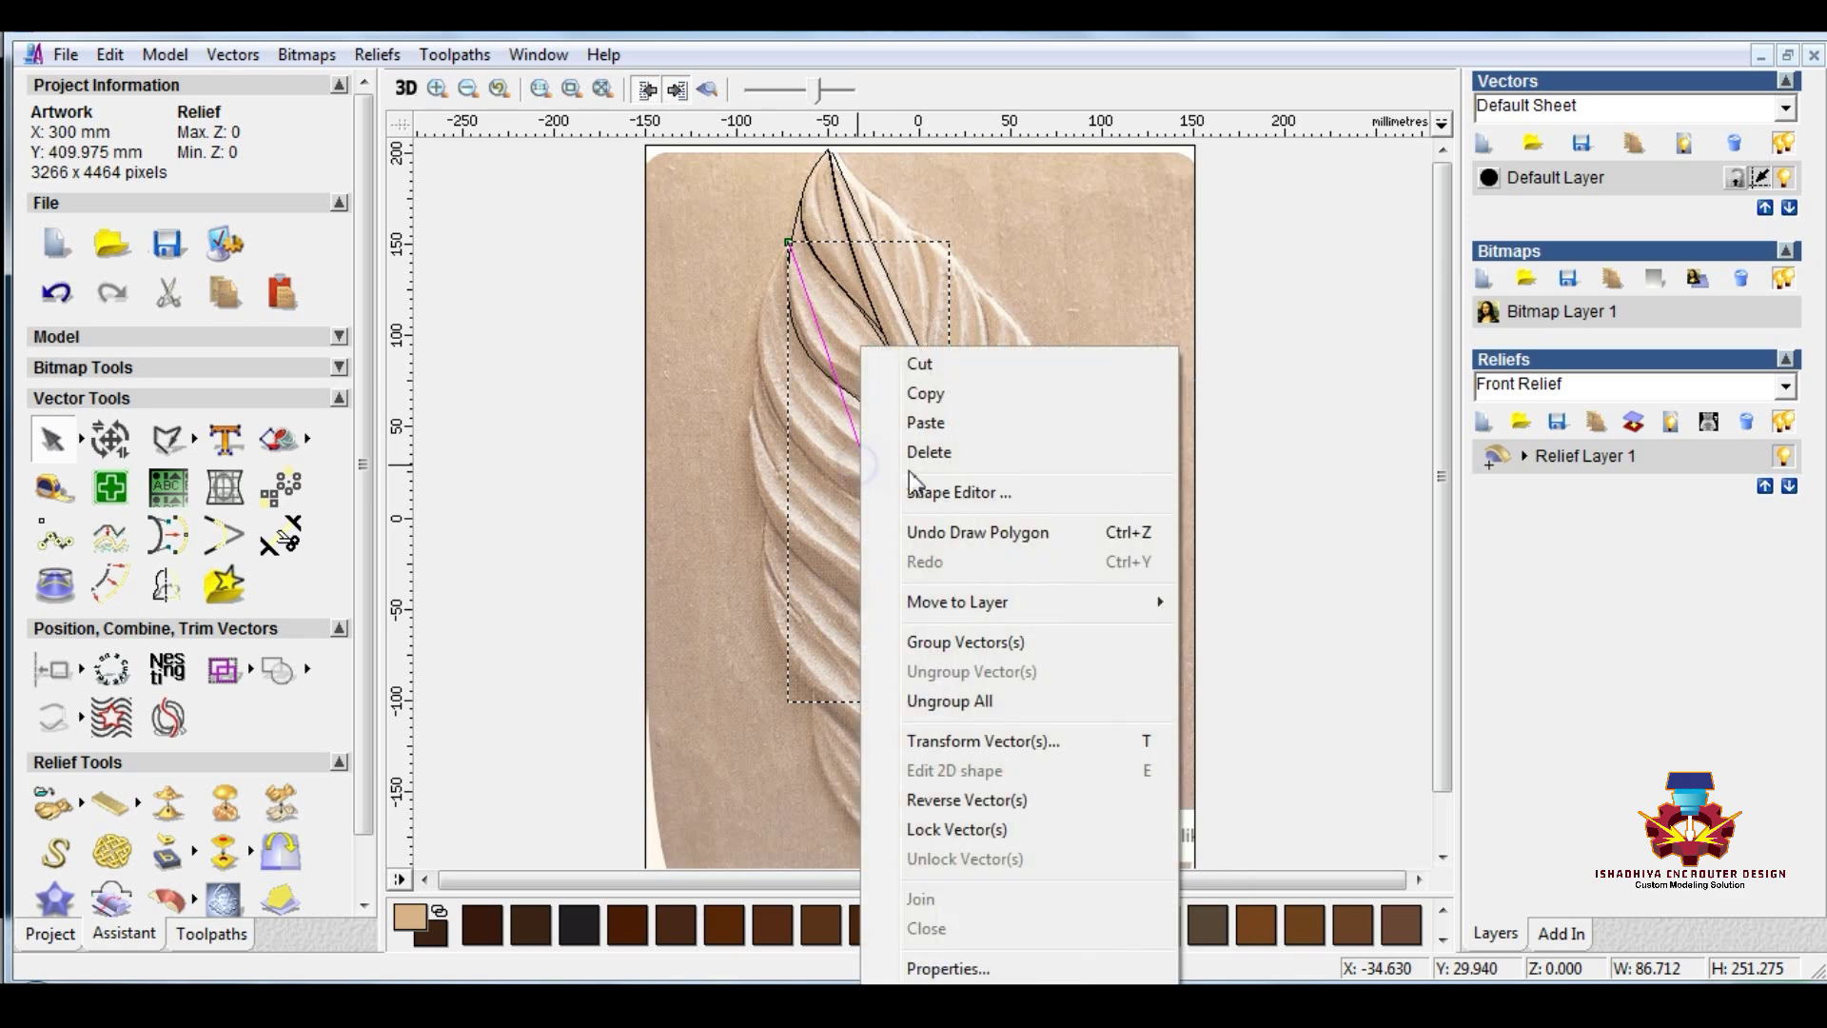
{"action": "left_click", "coordinate": [928, 422]}
Step: Convert one third-lobe line to a Bezier and bend it roughly along the lobe's outer and lower edge, about 103 mm wide
{"action": "key", "text": "n"}
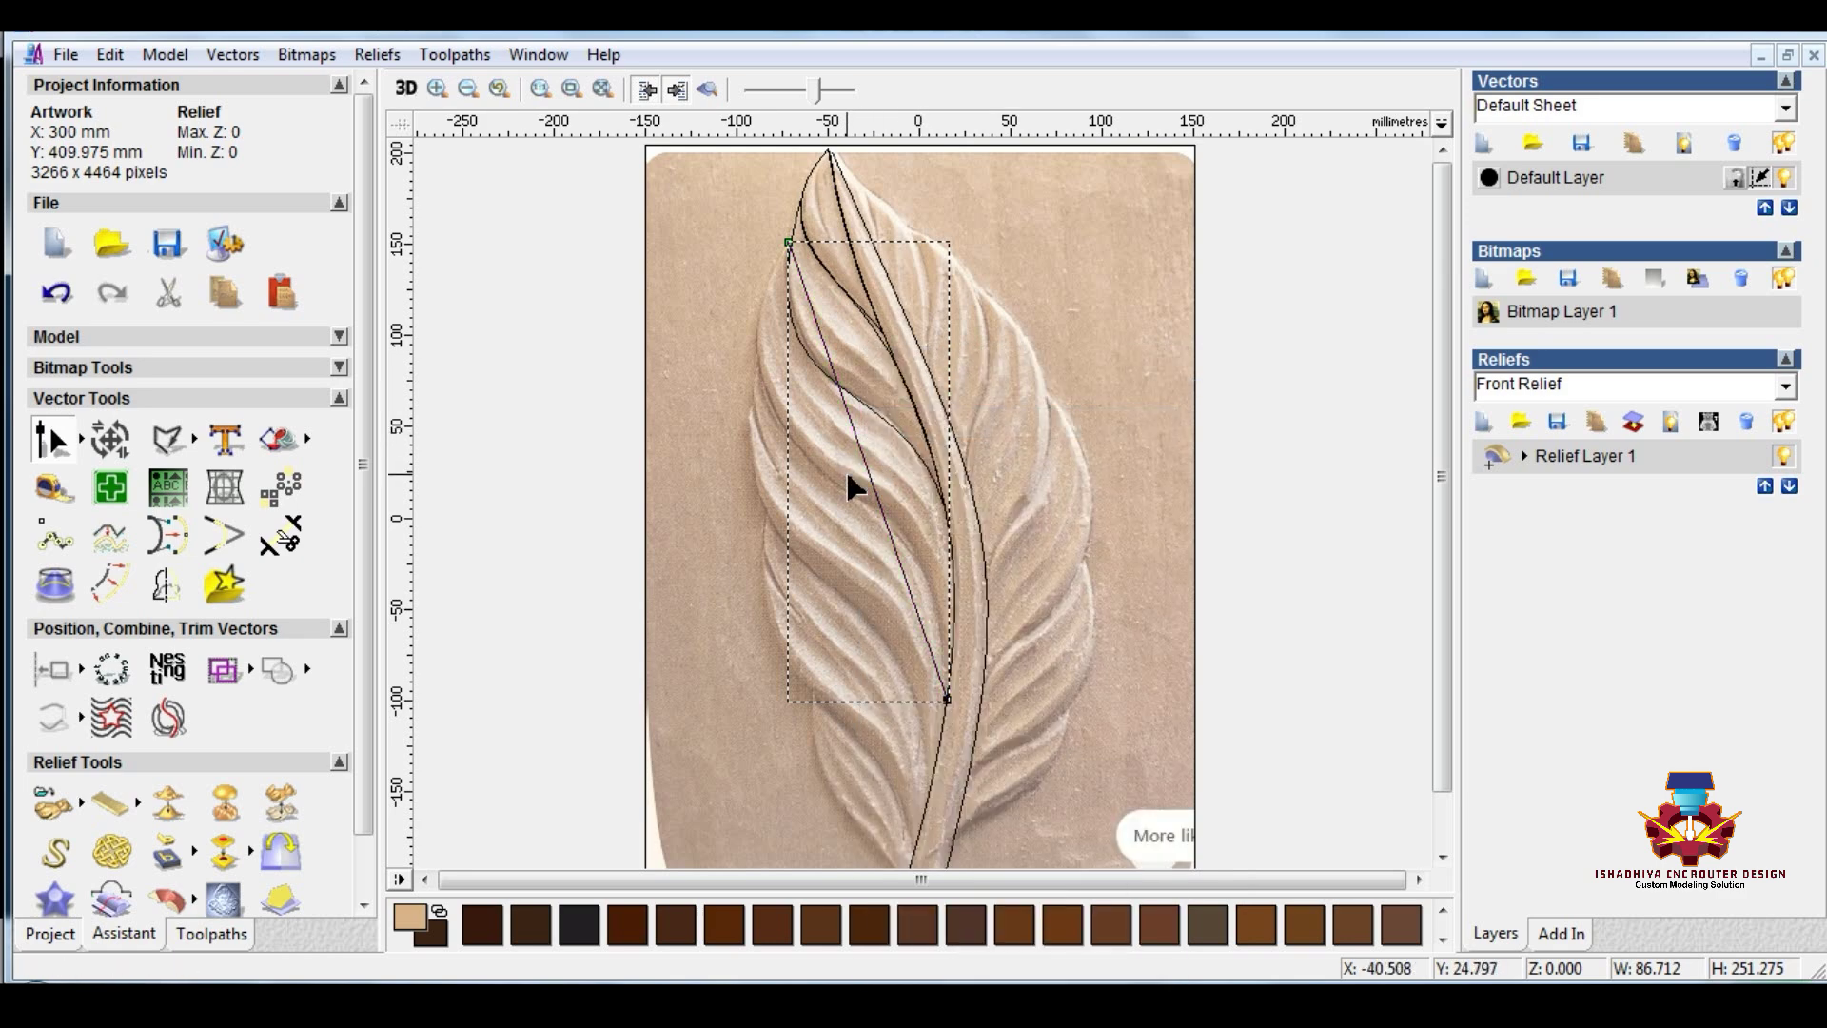
{"action": "key", "text": "c"}
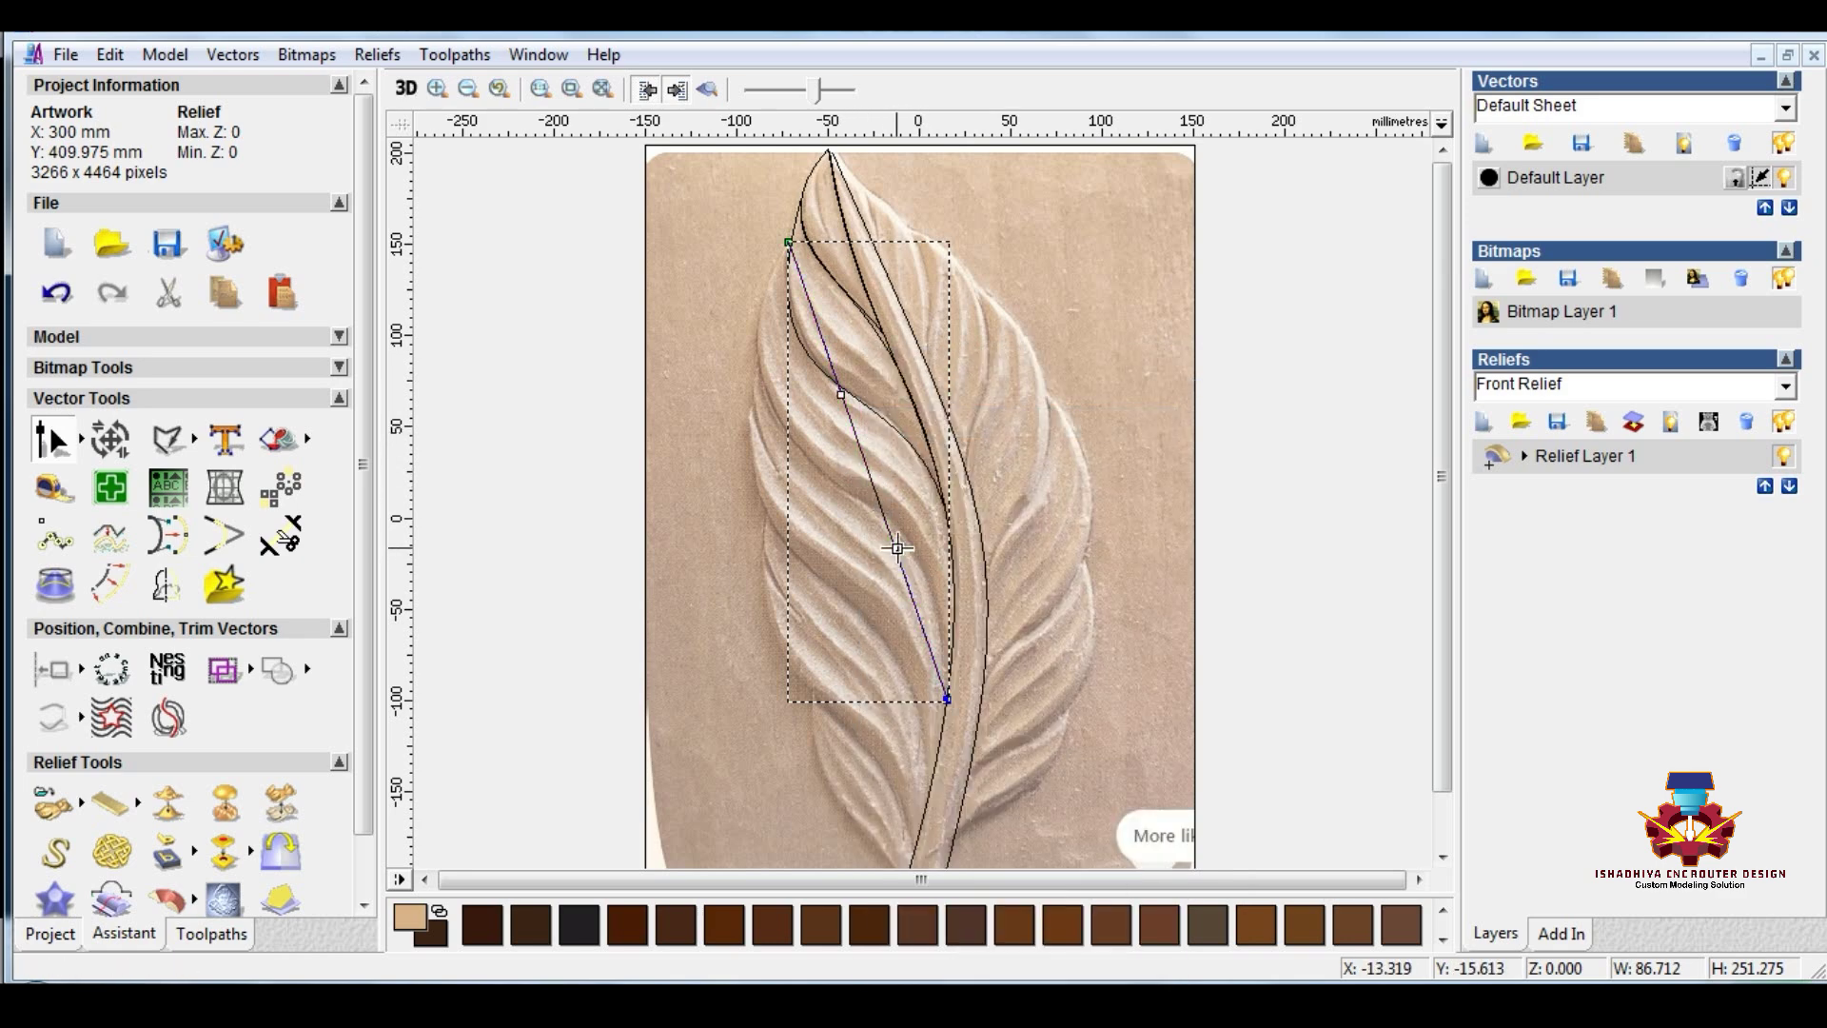
{"action": "left_click_drag", "start_coordinate": [949, 522], "coordinate": [964, 524]}
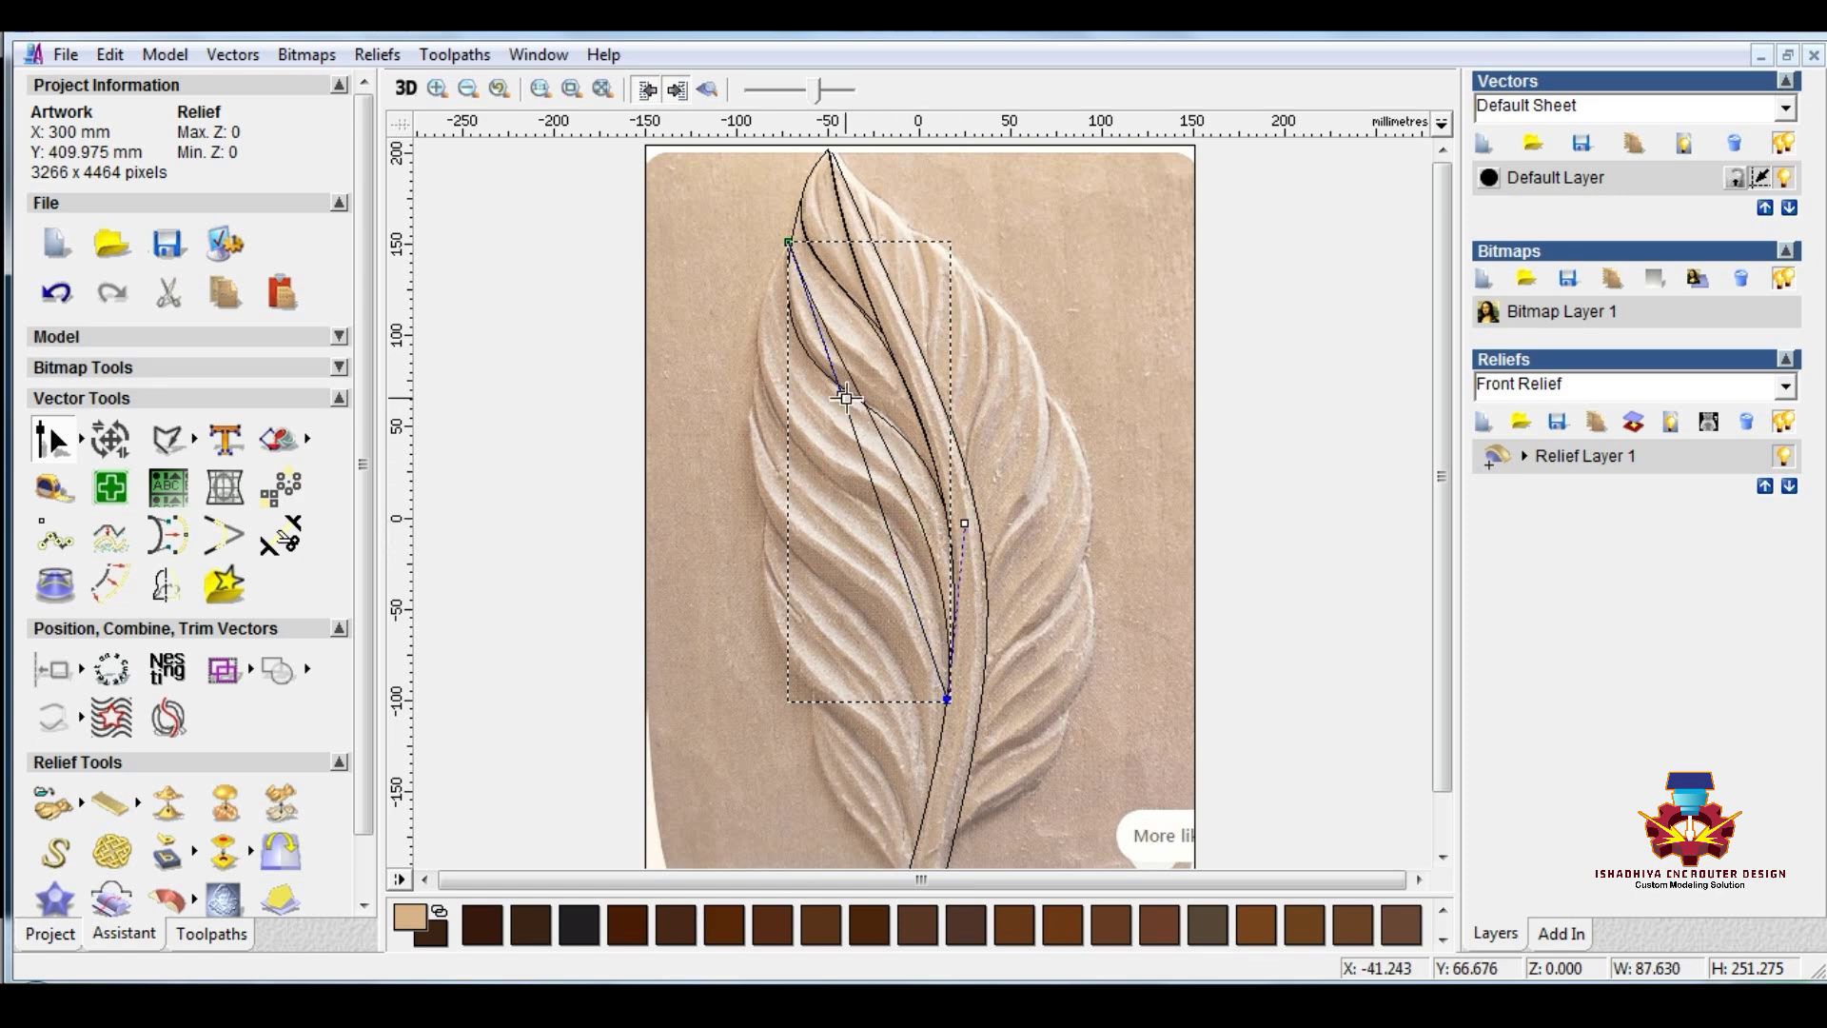
{"action": "left_click_drag", "start_coordinate": [842, 397], "coordinate": [656, 447]}
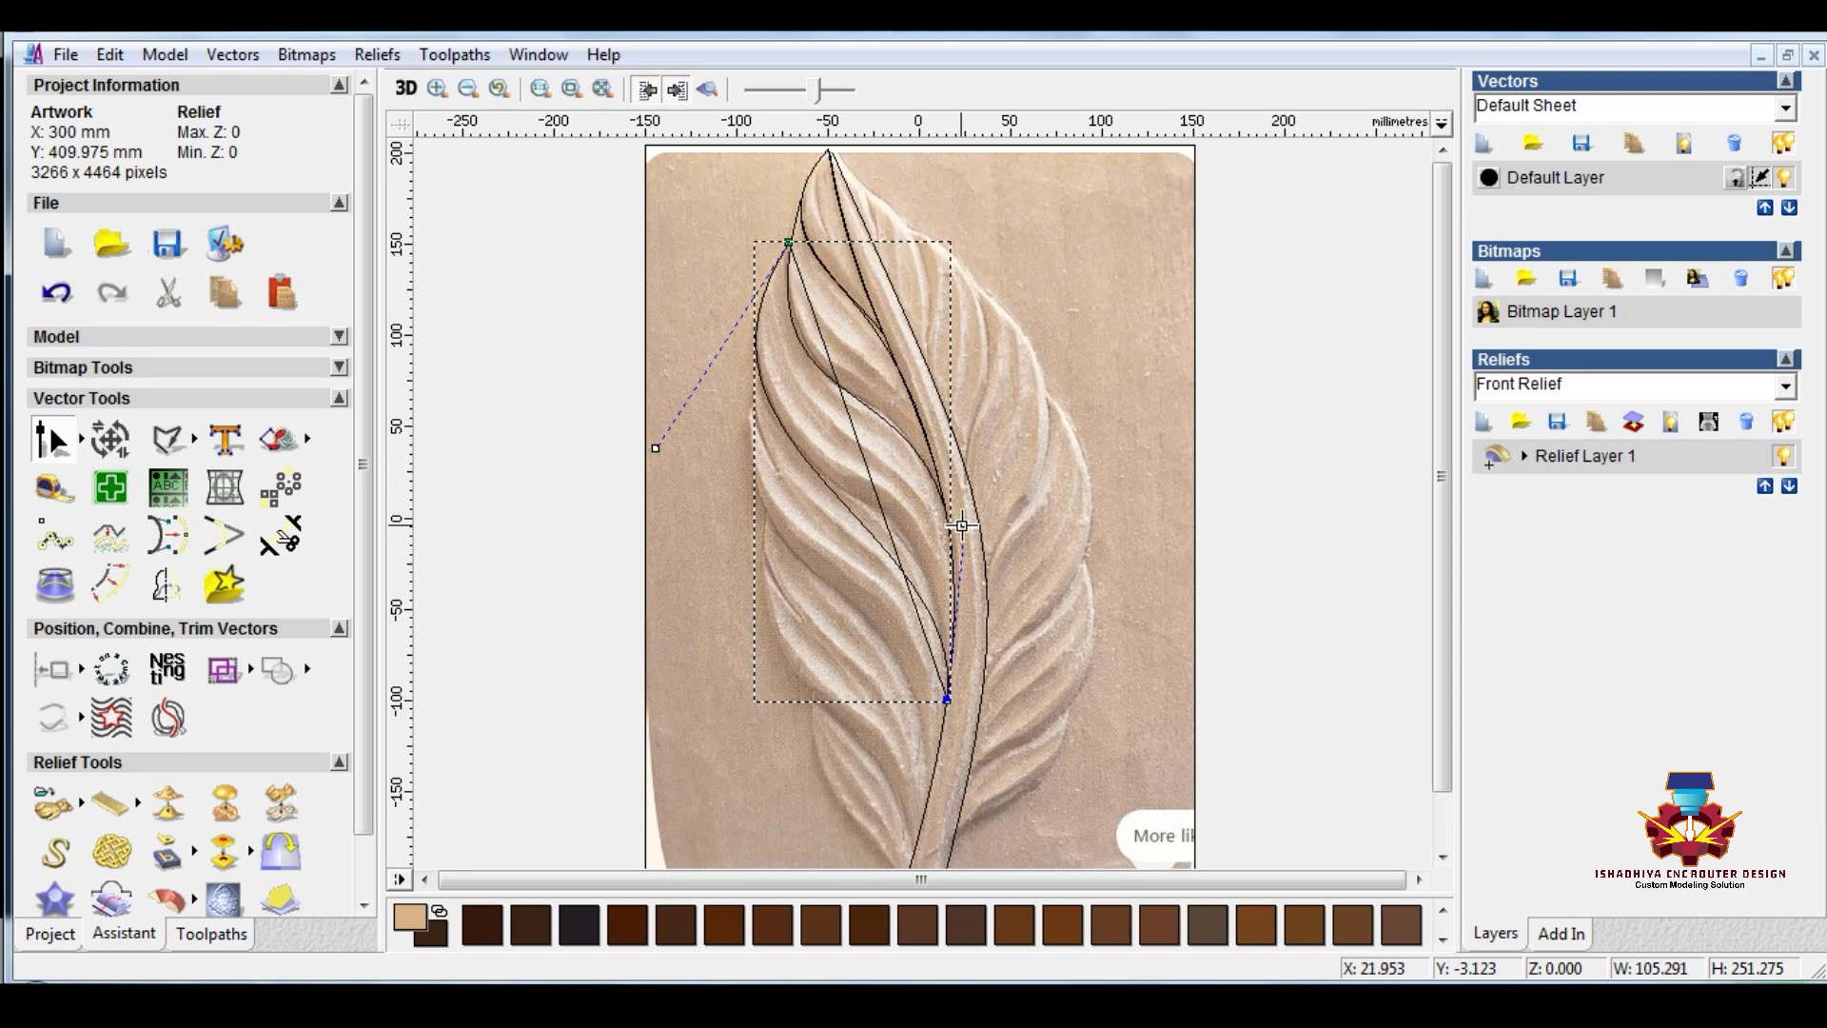
{"action": "left_click", "coordinate": [965, 523]}
{"action": "left_click_drag", "start_coordinate": [965, 523], "coordinate": [962, 454]}
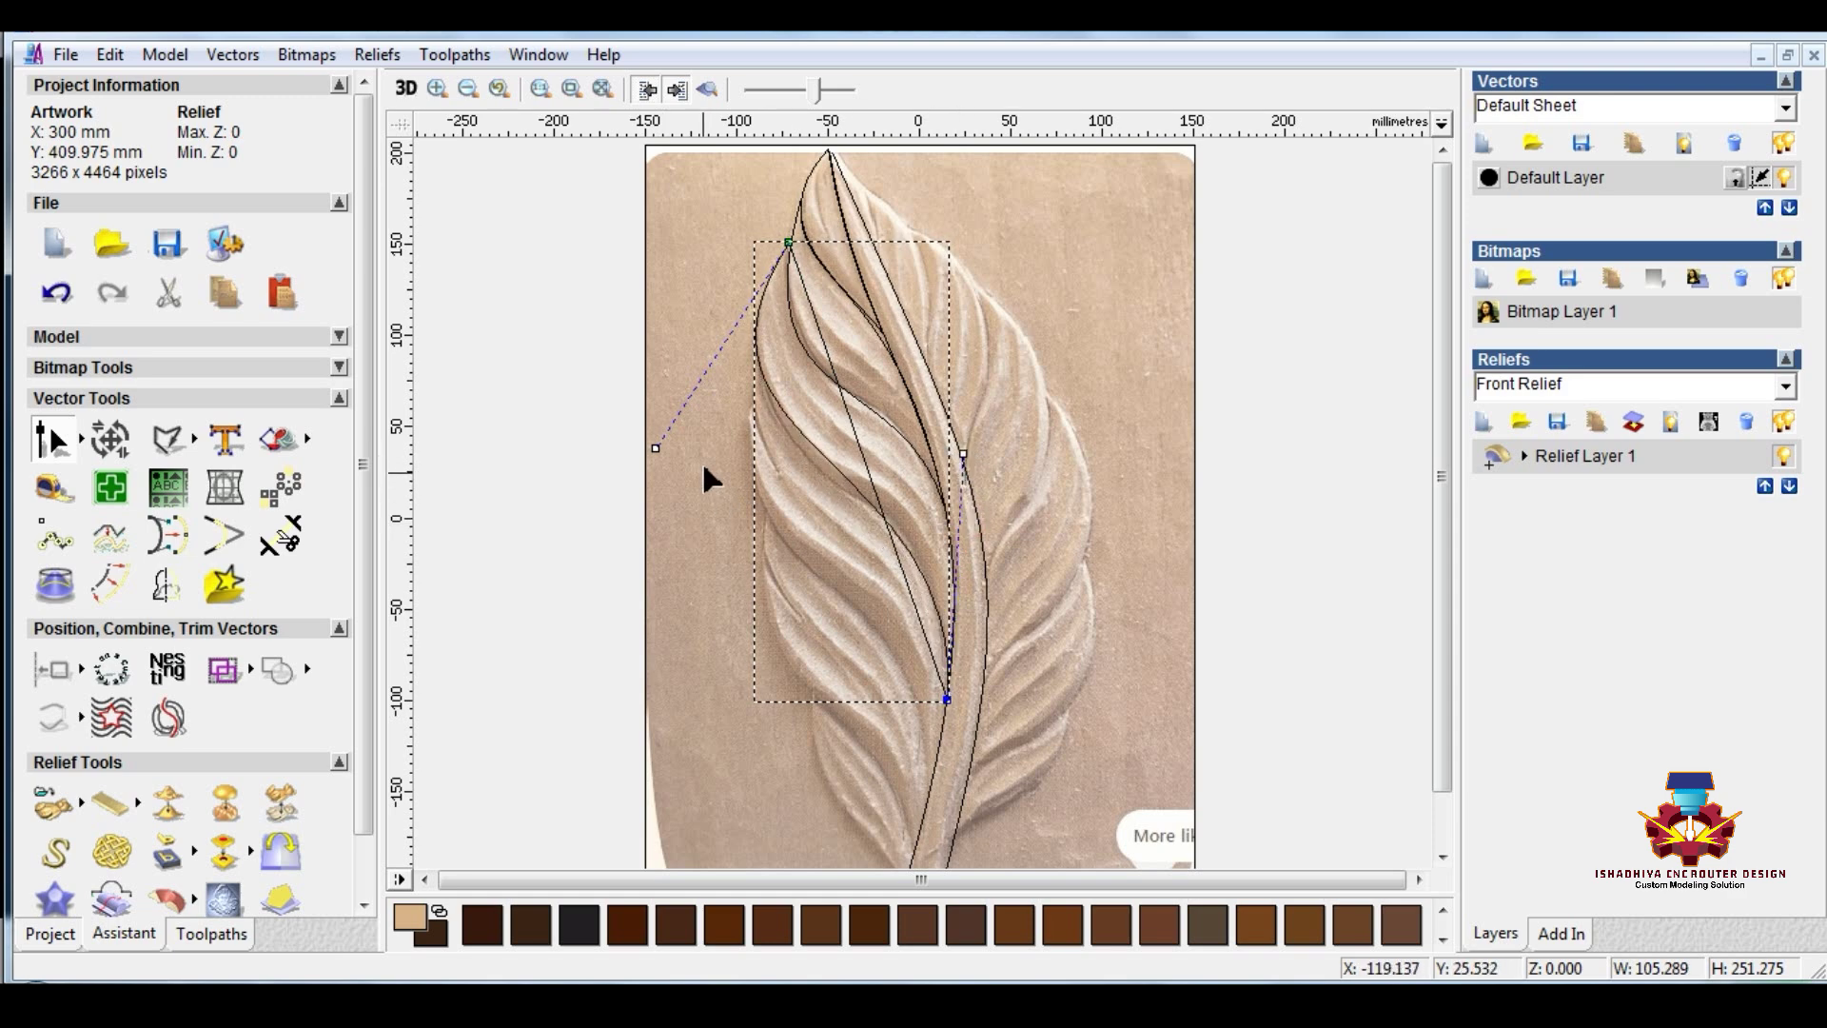
{"action": "left_click_drag", "start_coordinate": [656, 447], "coordinate": [666, 496]}
Step: Fine-tune the third lobe's outer Bezier against the carved edge and the left midrib curve, about 102 mm wide
{"action": "scroll", "coordinate": [899, 523], "scroll_direction": "up", "scroll_amount": 1}
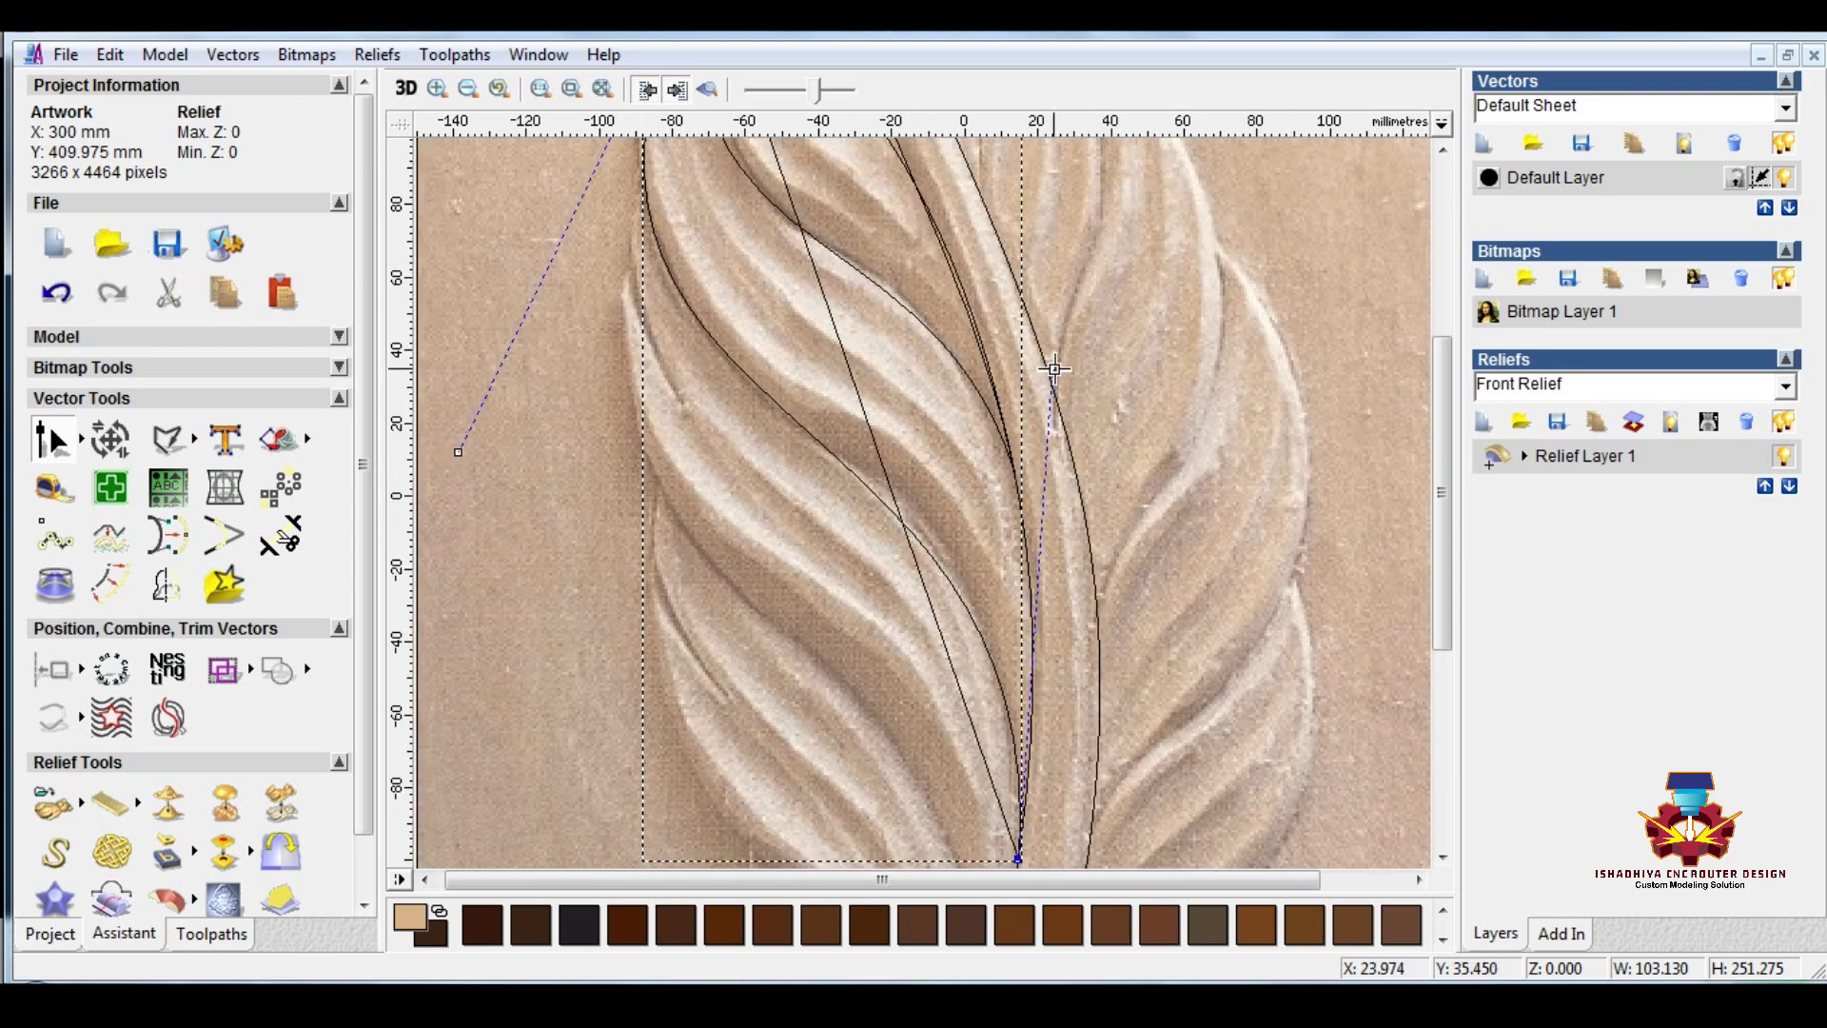
{"action": "left_click_drag", "start_coordinate": [1052, 367], "coordinate": [1043, 312]}
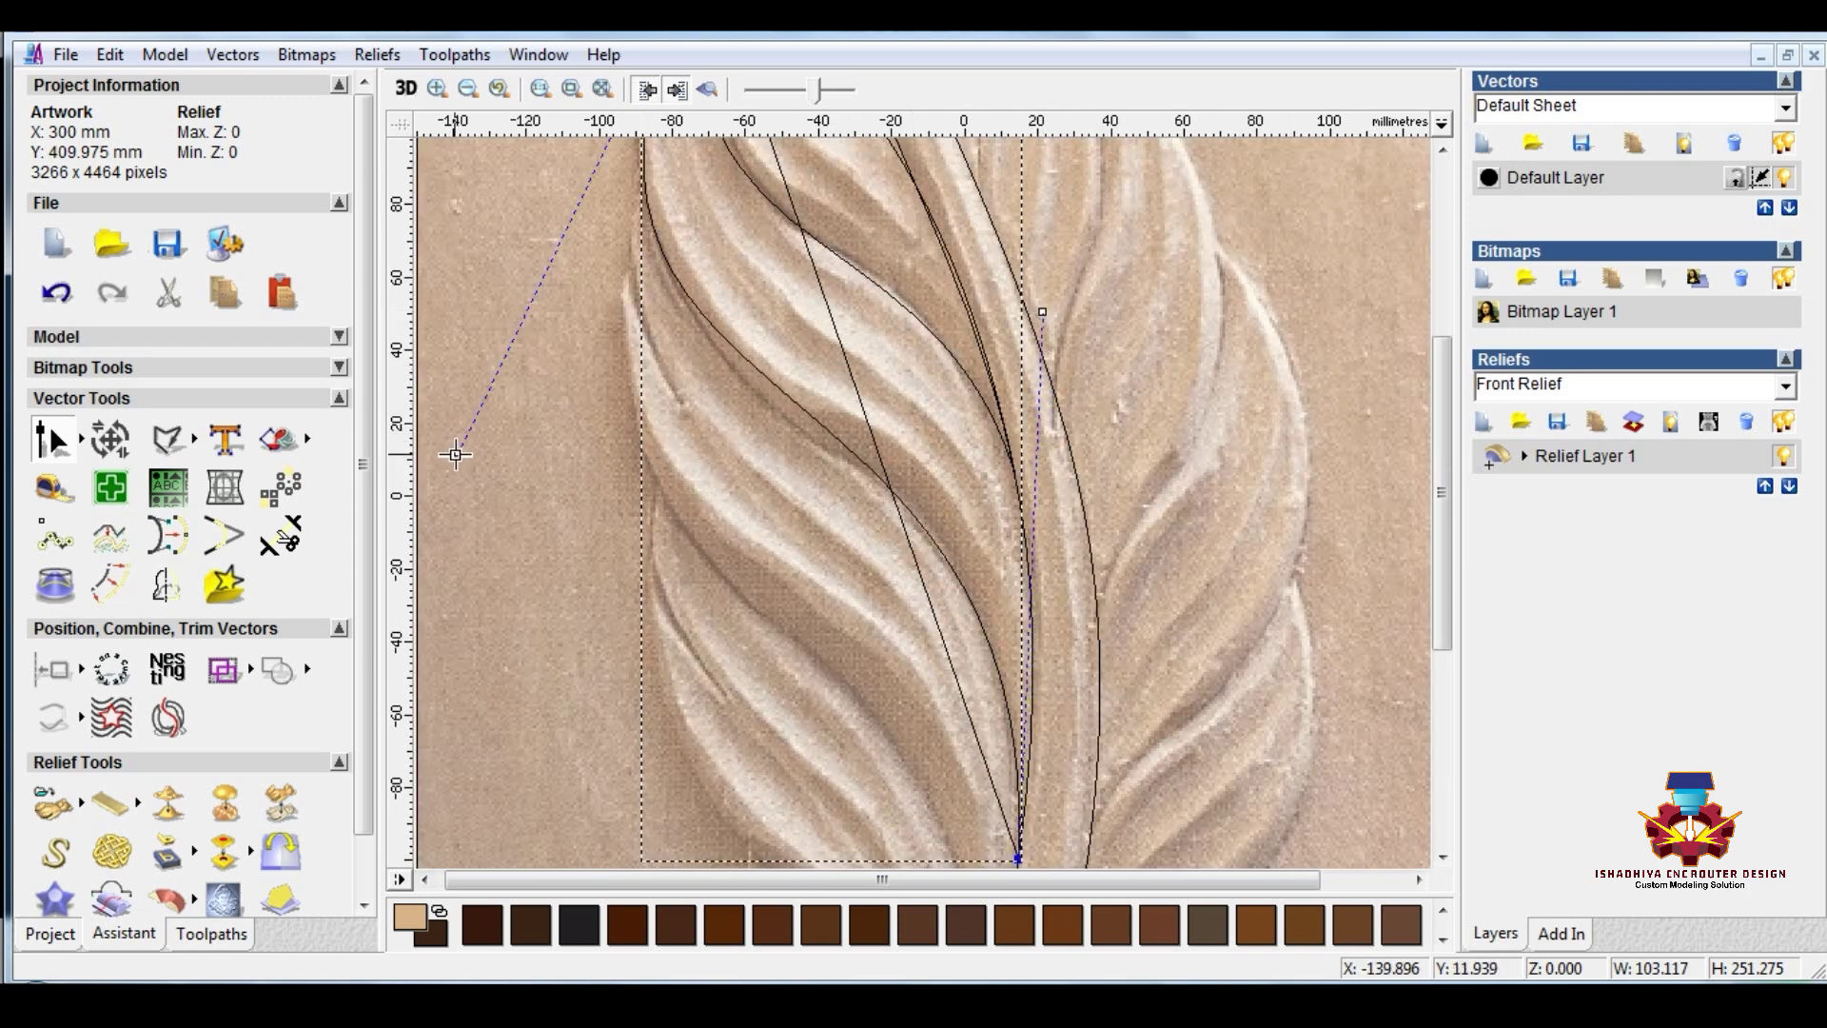
{"action": "left_click_drag", "start_coordinate": [456, 454], "coordinate": [437, 499]}
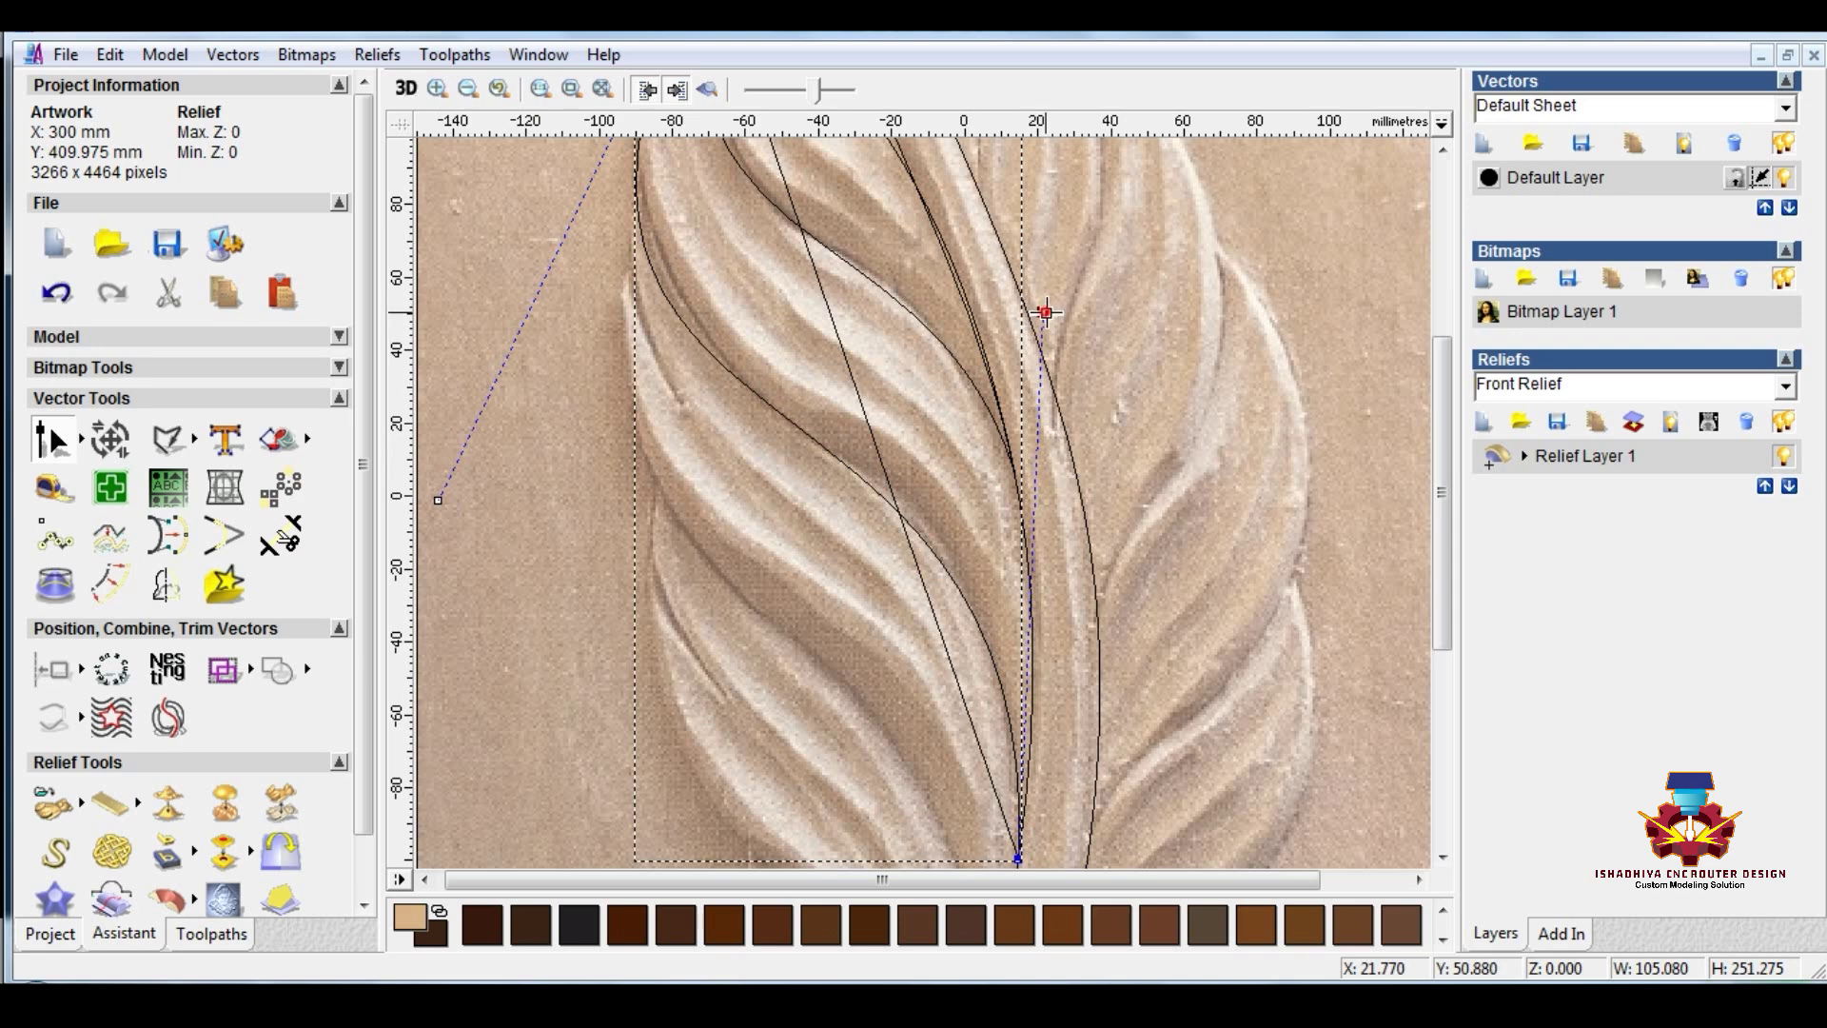
{"action": "left_click_drag", "start_coordinate": [1046, 312], "coordinate": [1061, 280]}
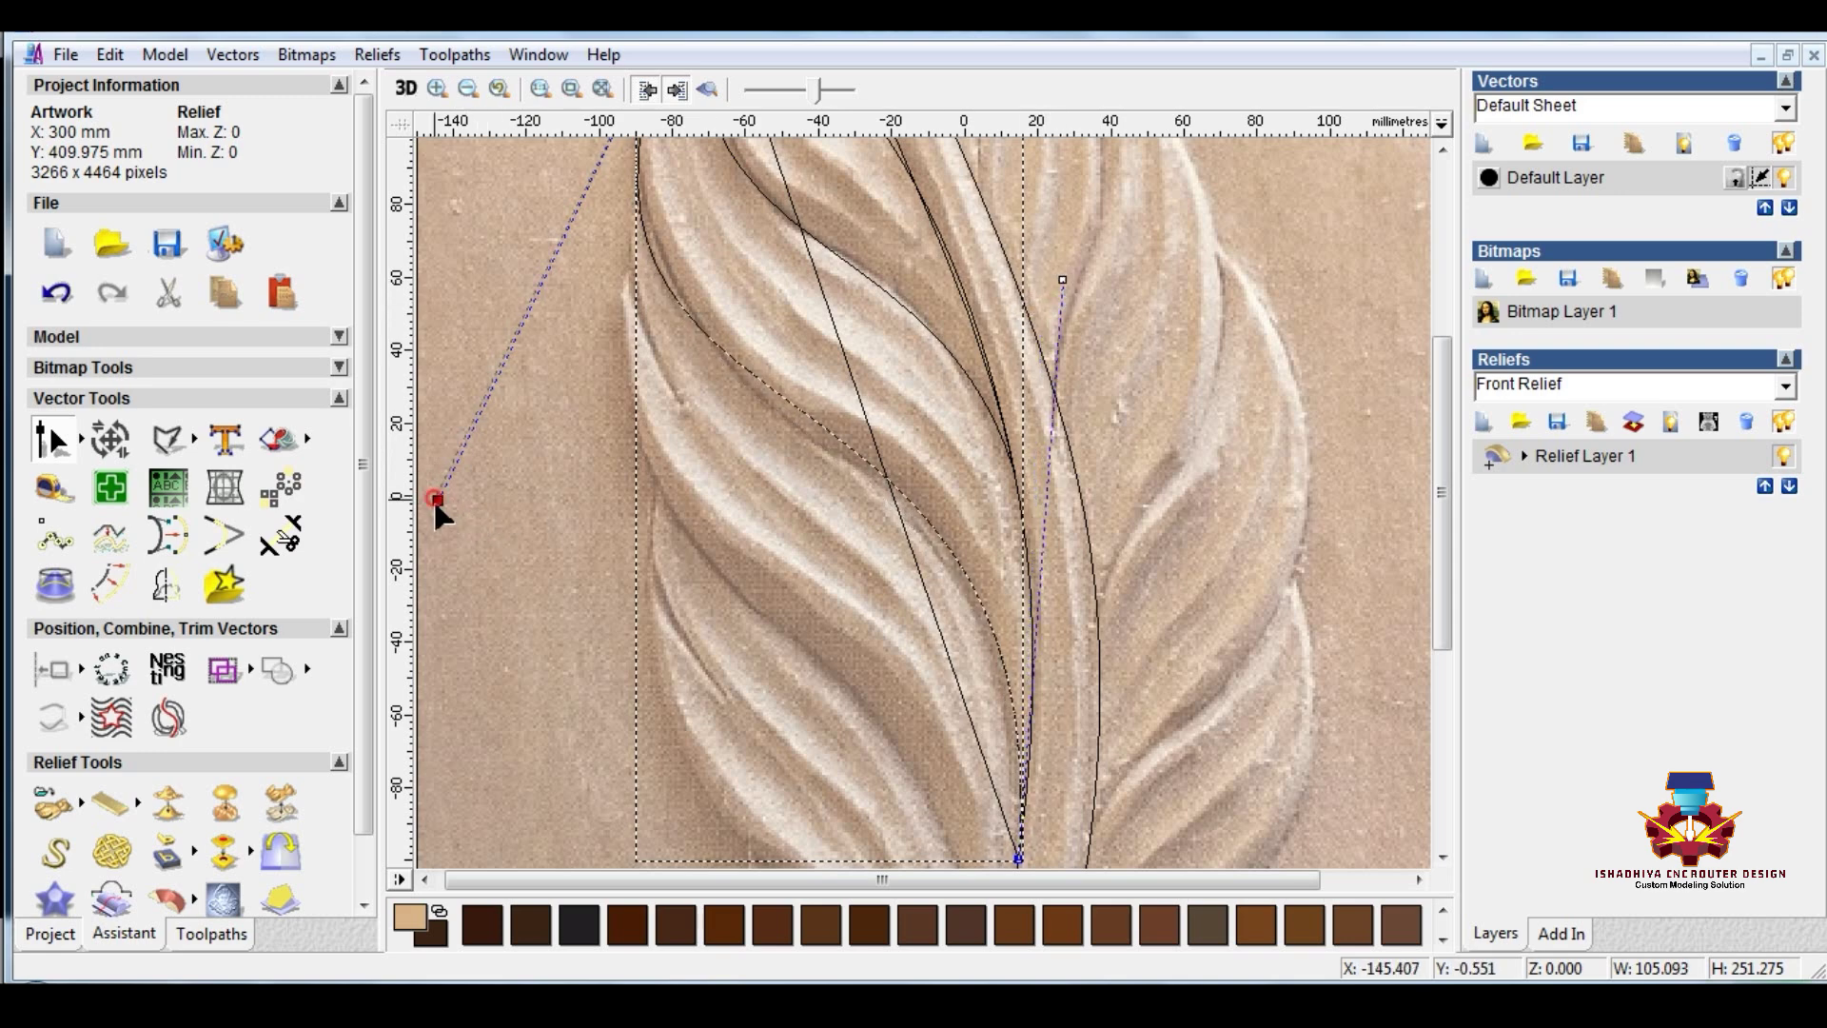
{"action": "mouse_move", "coordinate": [436, 500]}
{"action": "left_mouse_down"}
{"action": "mouse_move", "coordinate": [433, 539]}
{"action": "mouse_move", "coordinate": [457, 528]}
{"action": "left_mouse_up"}
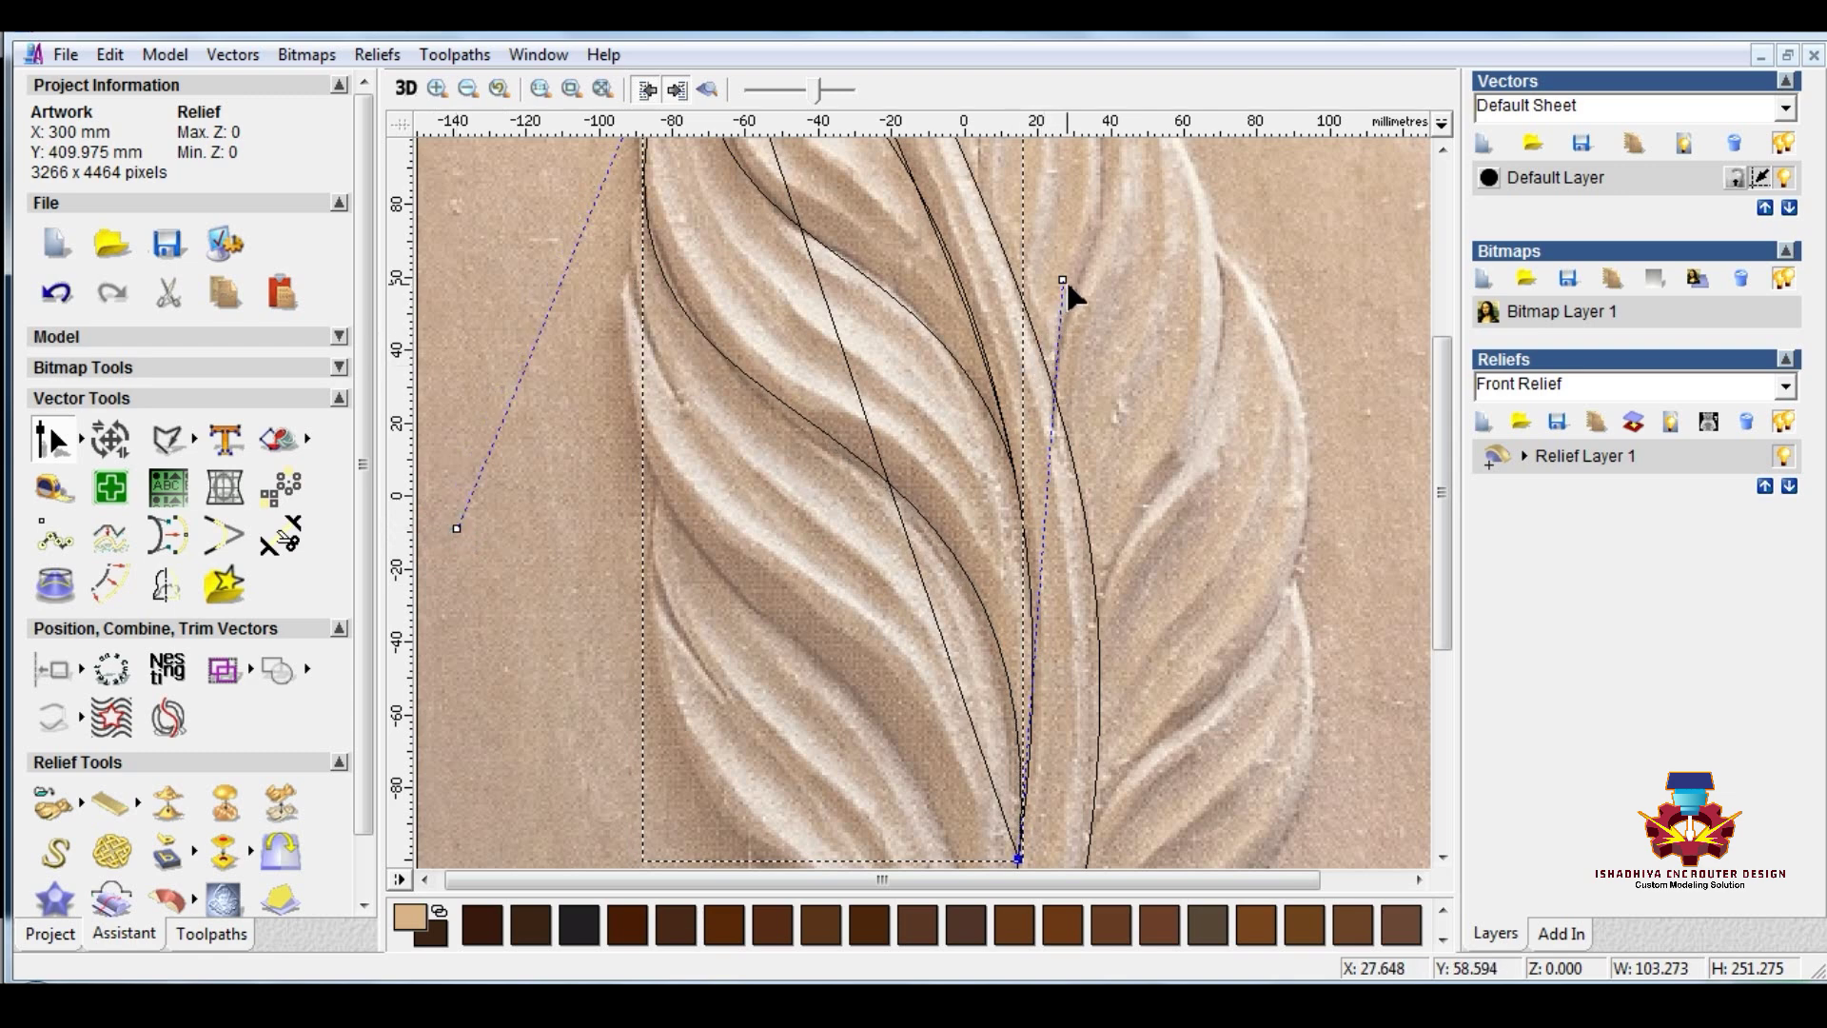
{"action": "left_click_drag", "start_coordinate": [1061, 280], "coordinate": [1052, 307]}
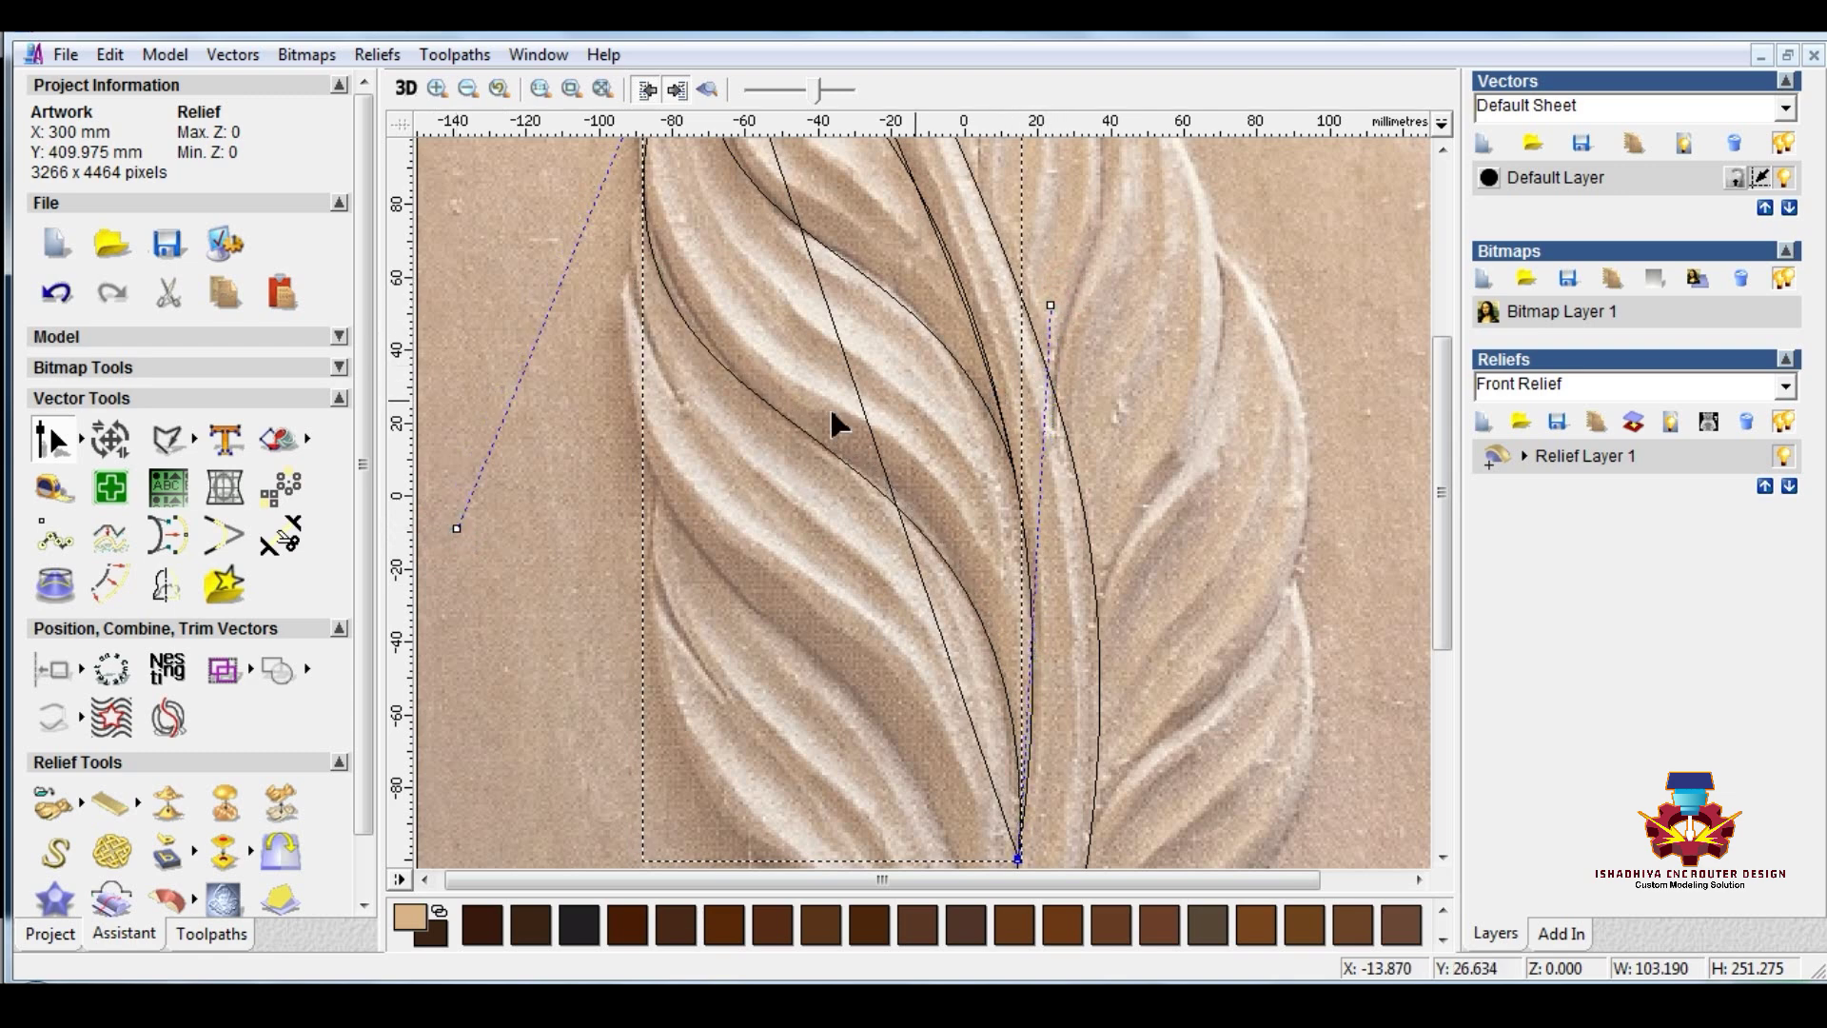
{"action": "mouse_move", "coordinate": [457, 528]}
{"action": "left_mouse_down"}
{"action": "mouse_move", "coordinate": [477, 506]}
{"action": "mouse_move", "coordinate": [466, 518]}
{"action": "left_mouse_up"}
{"action": "scroll", "coordinate": [509, 514], "scroll_direction": "down", "scroll_amount": 2}
{"action": "scroll", "coordinate": [786, 407], "scroll_direction": "up", "scroll_amount": 2}
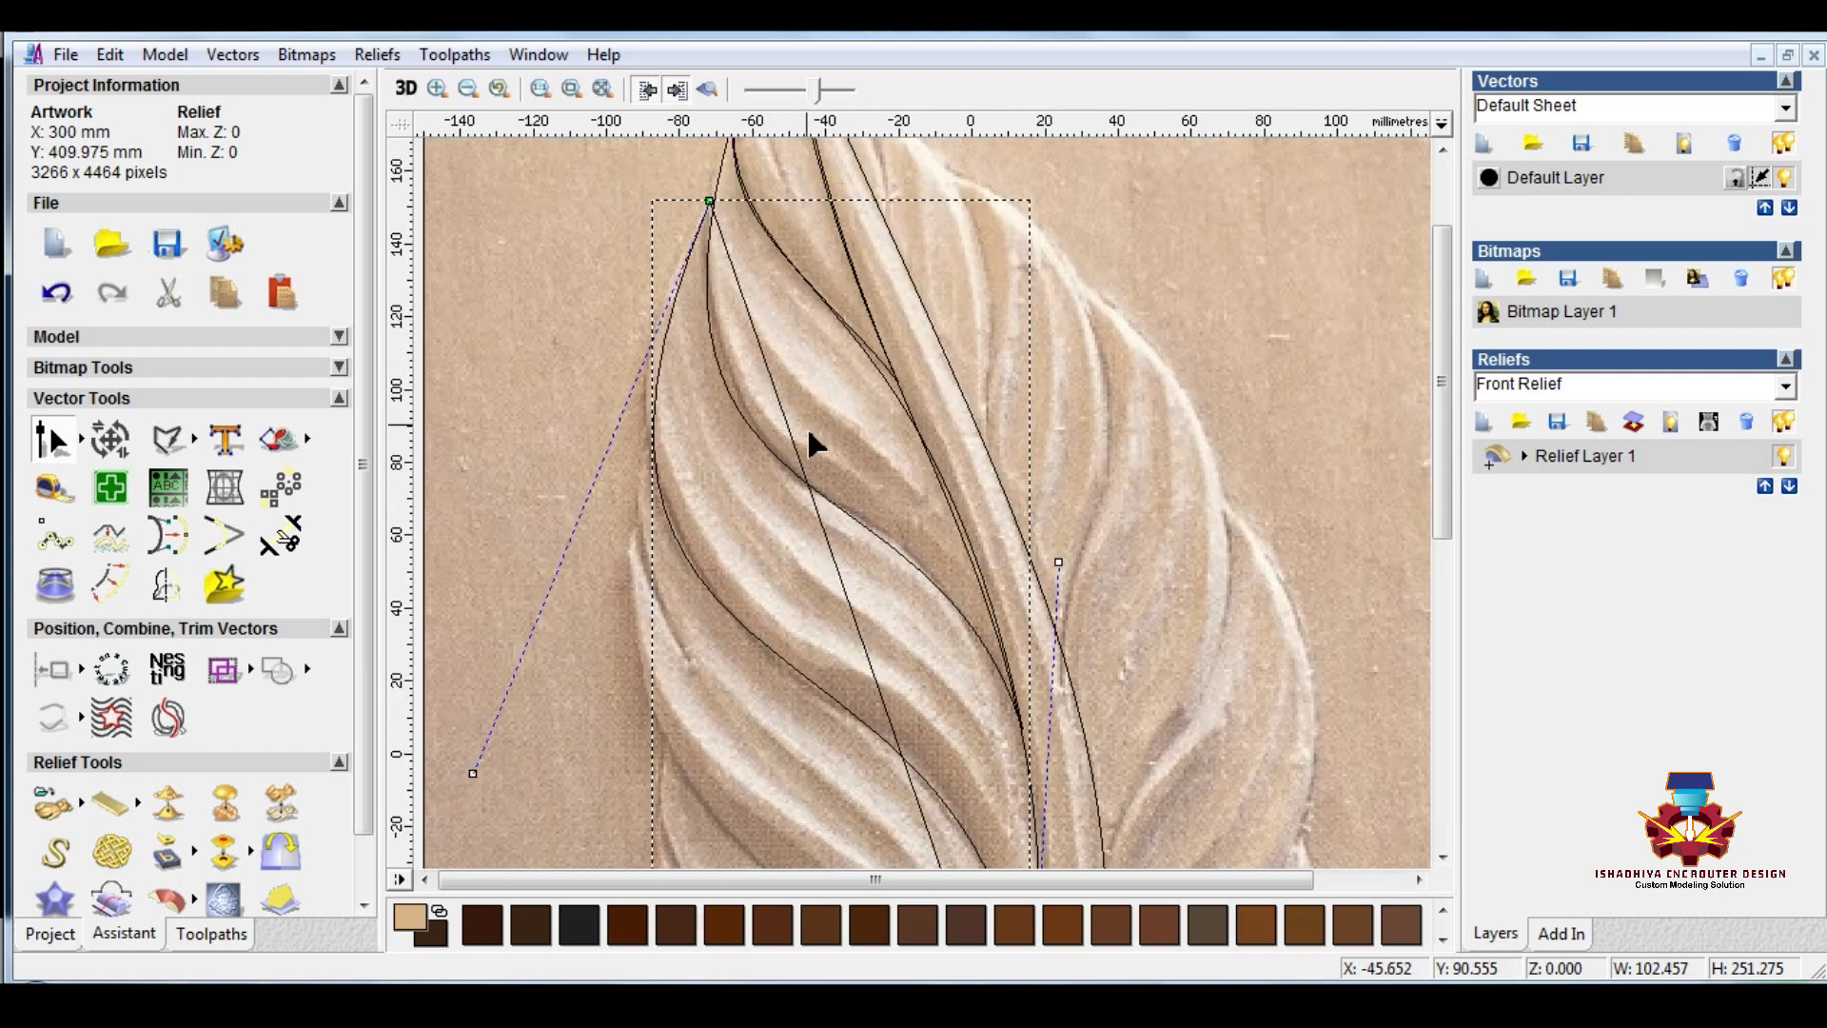
Step: Bend the remaining third-lobe line into a Bezier following the second lobe's lower edge and the left midrib curve, about 94 mm wide
{"action": "left_click", "coordinate": [832, 563]}
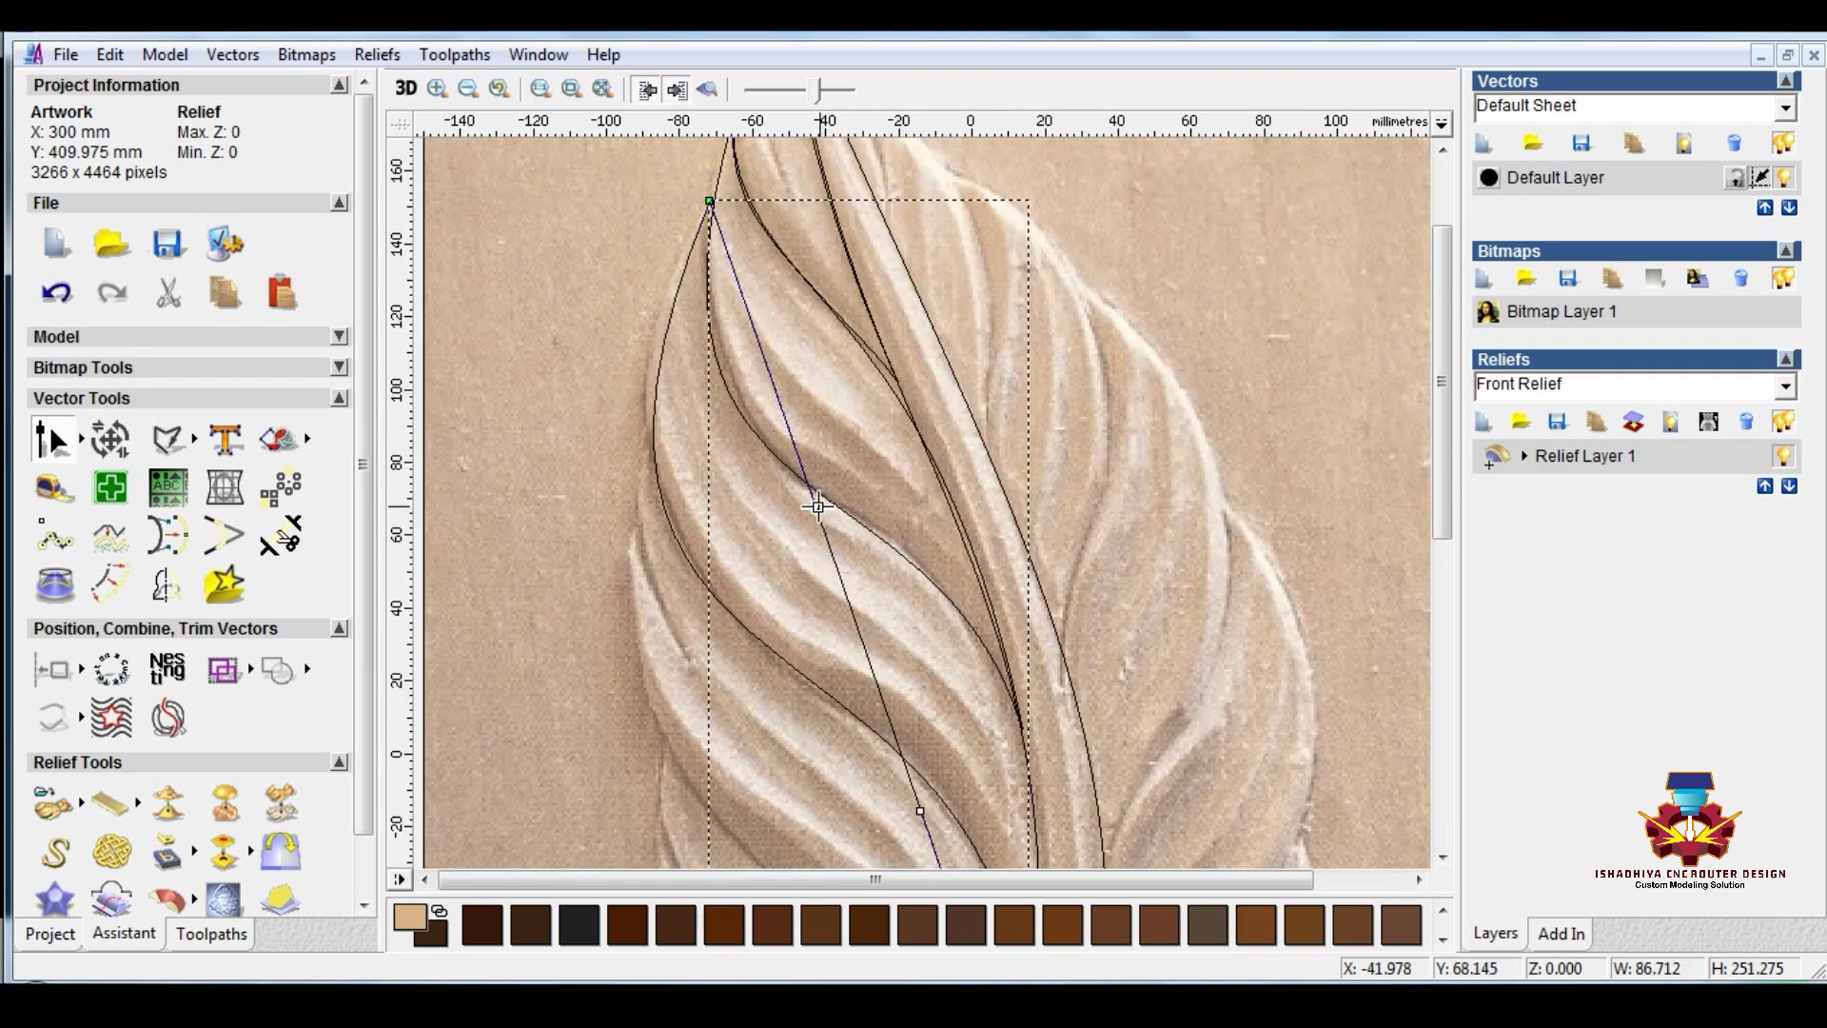
{"action": "left_click_drag", "start_coordinate": [816, 506], "coordinate": [683, 525]}
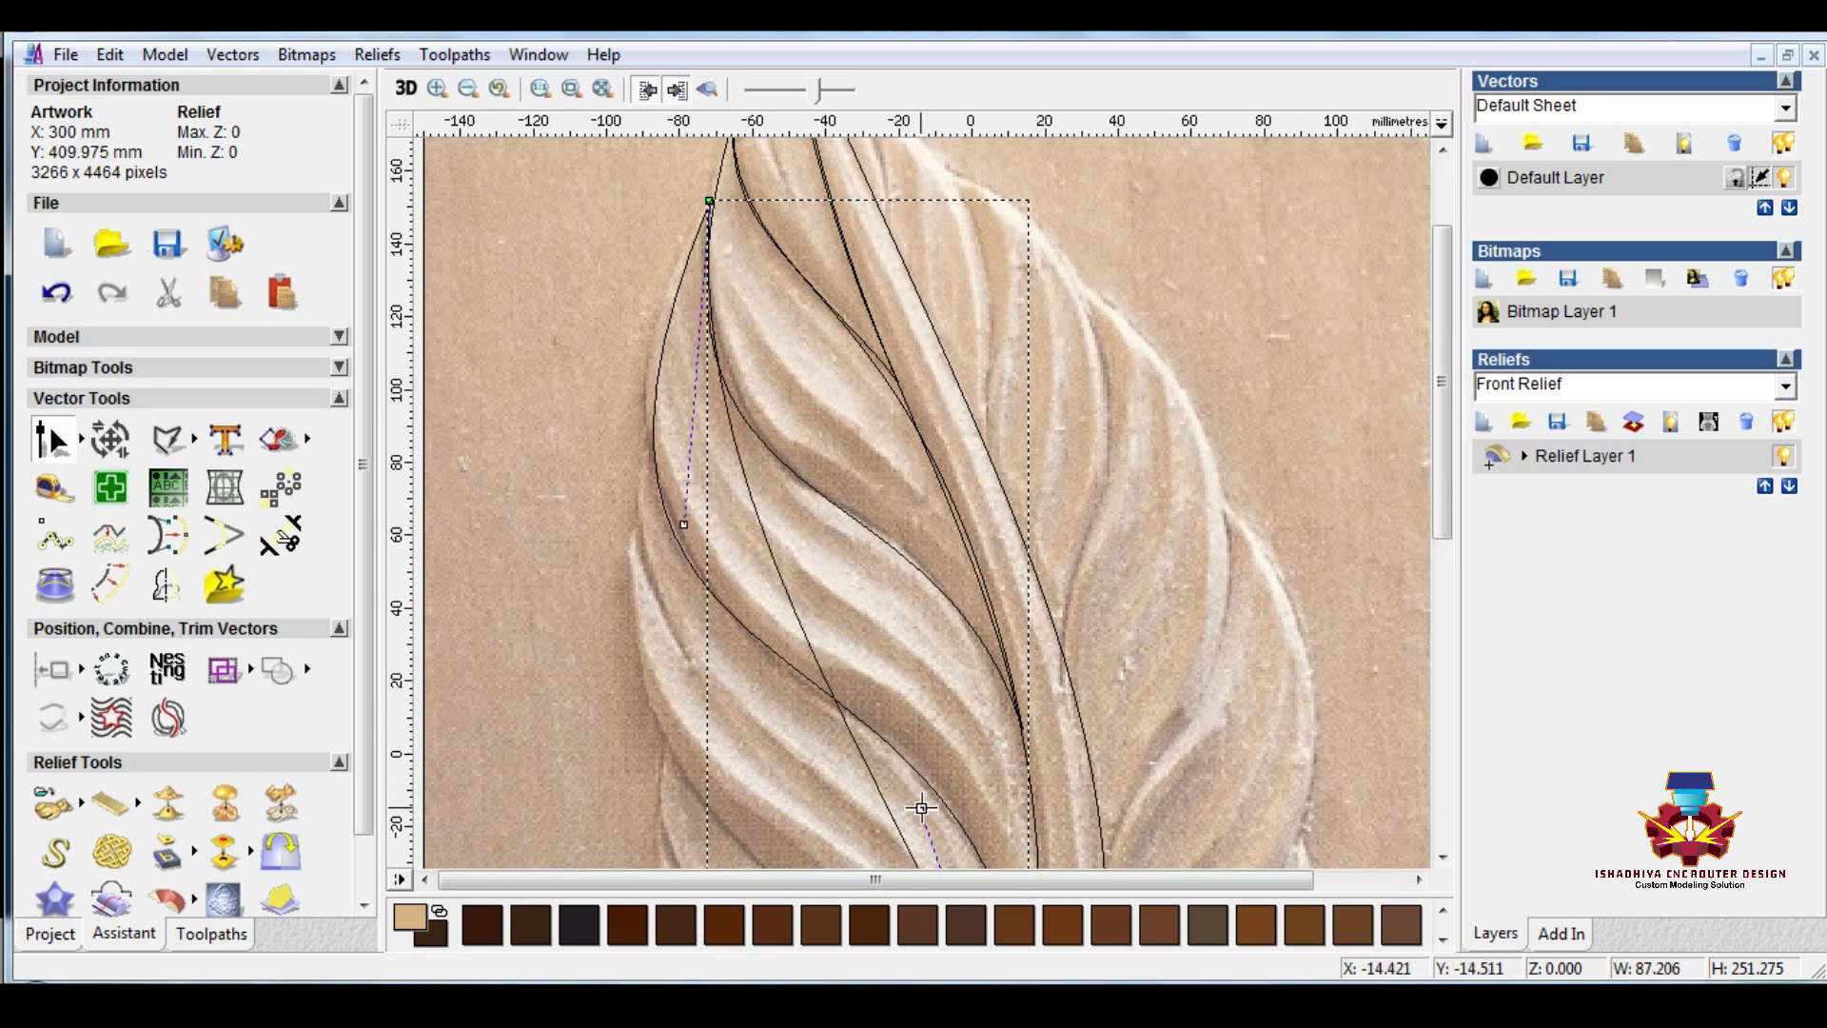
{"action": "left_click_drag", "start_coordinate": [921, 808], "coordinate": [1135, 443]}
{"action": "left_click_drag", "start_coordinate": [682, 525], "coordinate": [656, 629]}
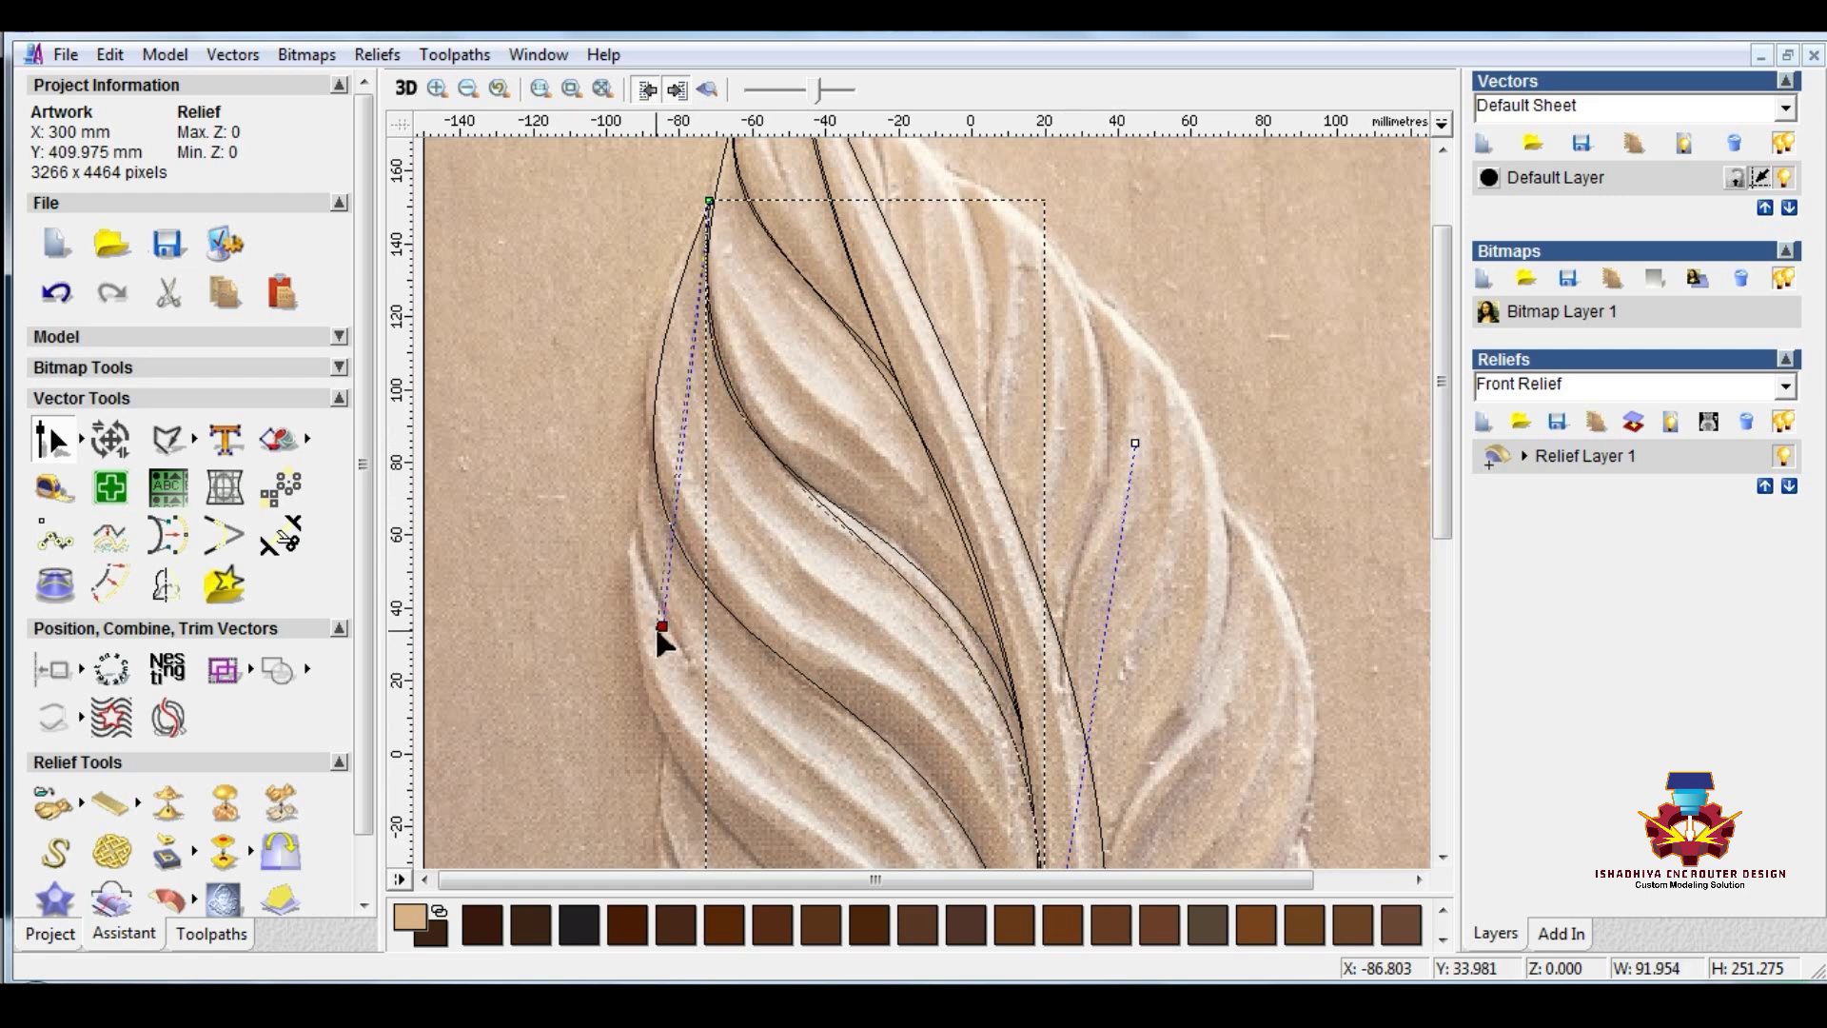
{"action": "left_click_drag", "start_coordinate": [1139, 447], "coordinate": [1156, 400]}
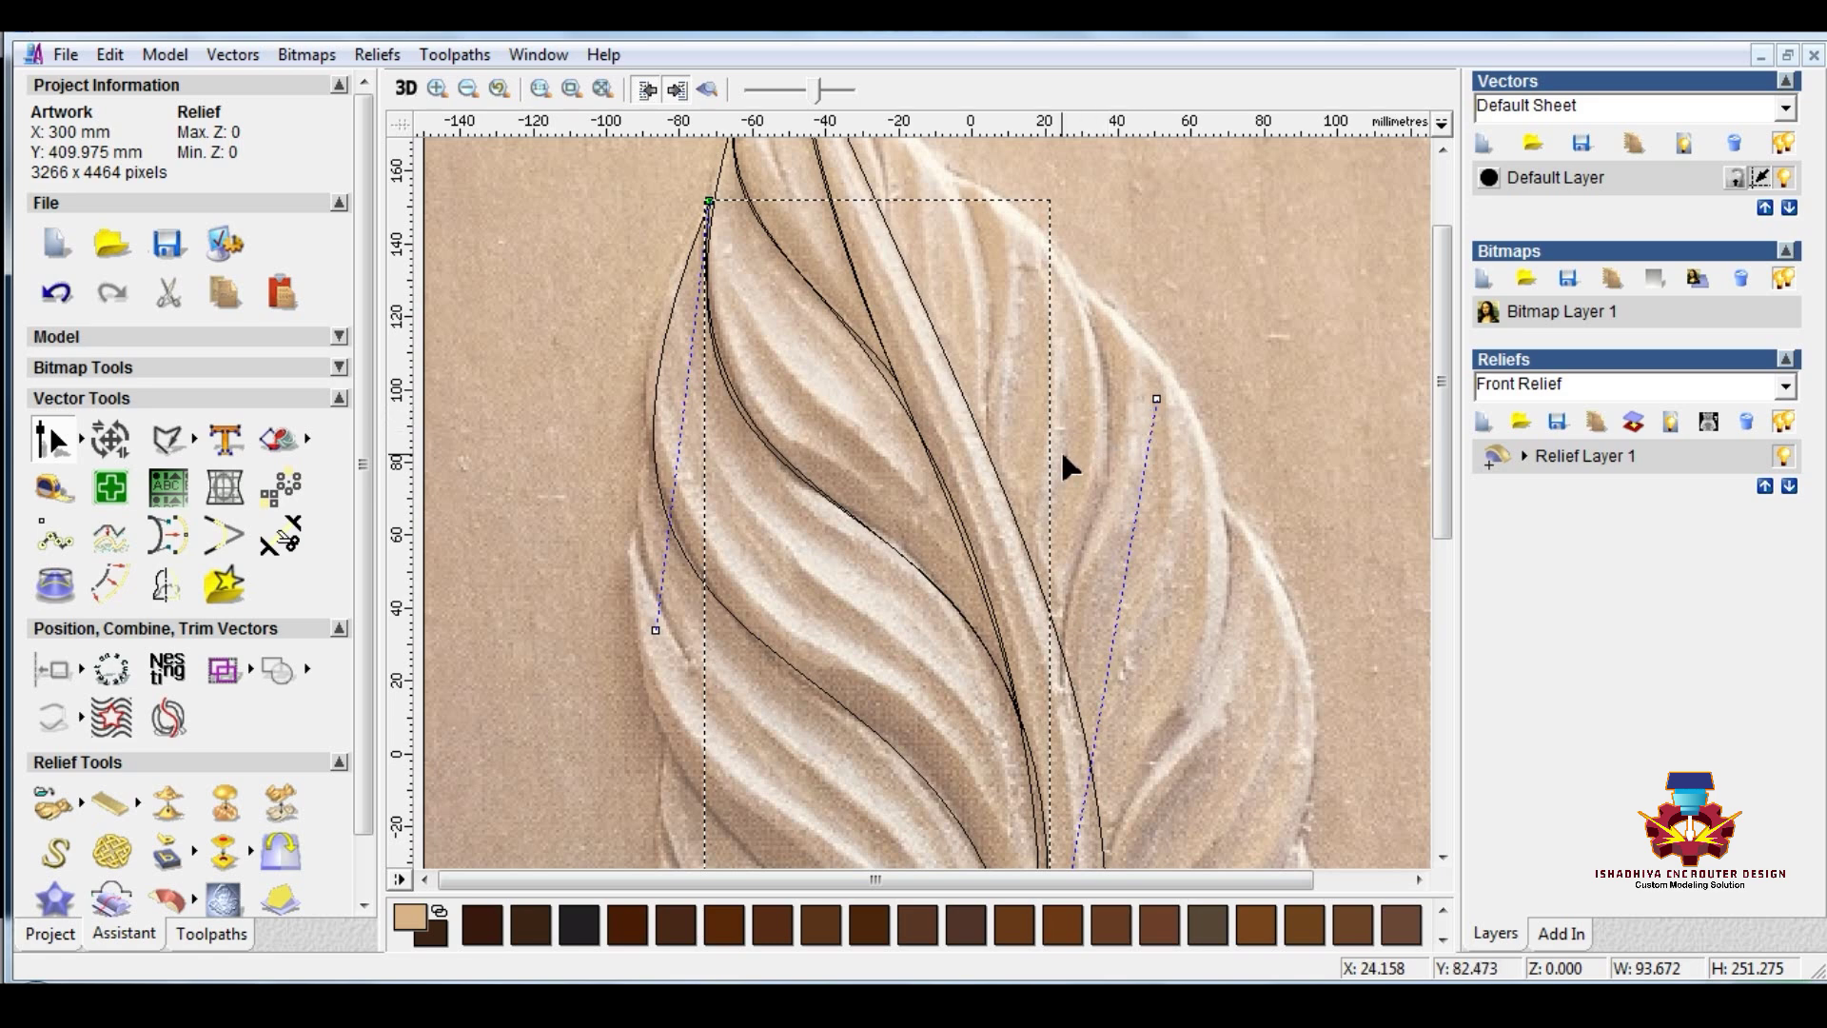
{"action": "scroll", "coordinate": [1060, 448], "scroll_direction": "down", "scroll_amount": 1}
{"action": "left_click", "coordinate": [851, 589]}
{"action": "right_click", "coordinate": [851, 588]}
{"action": "left_click", "coordinate": [780, 556]}
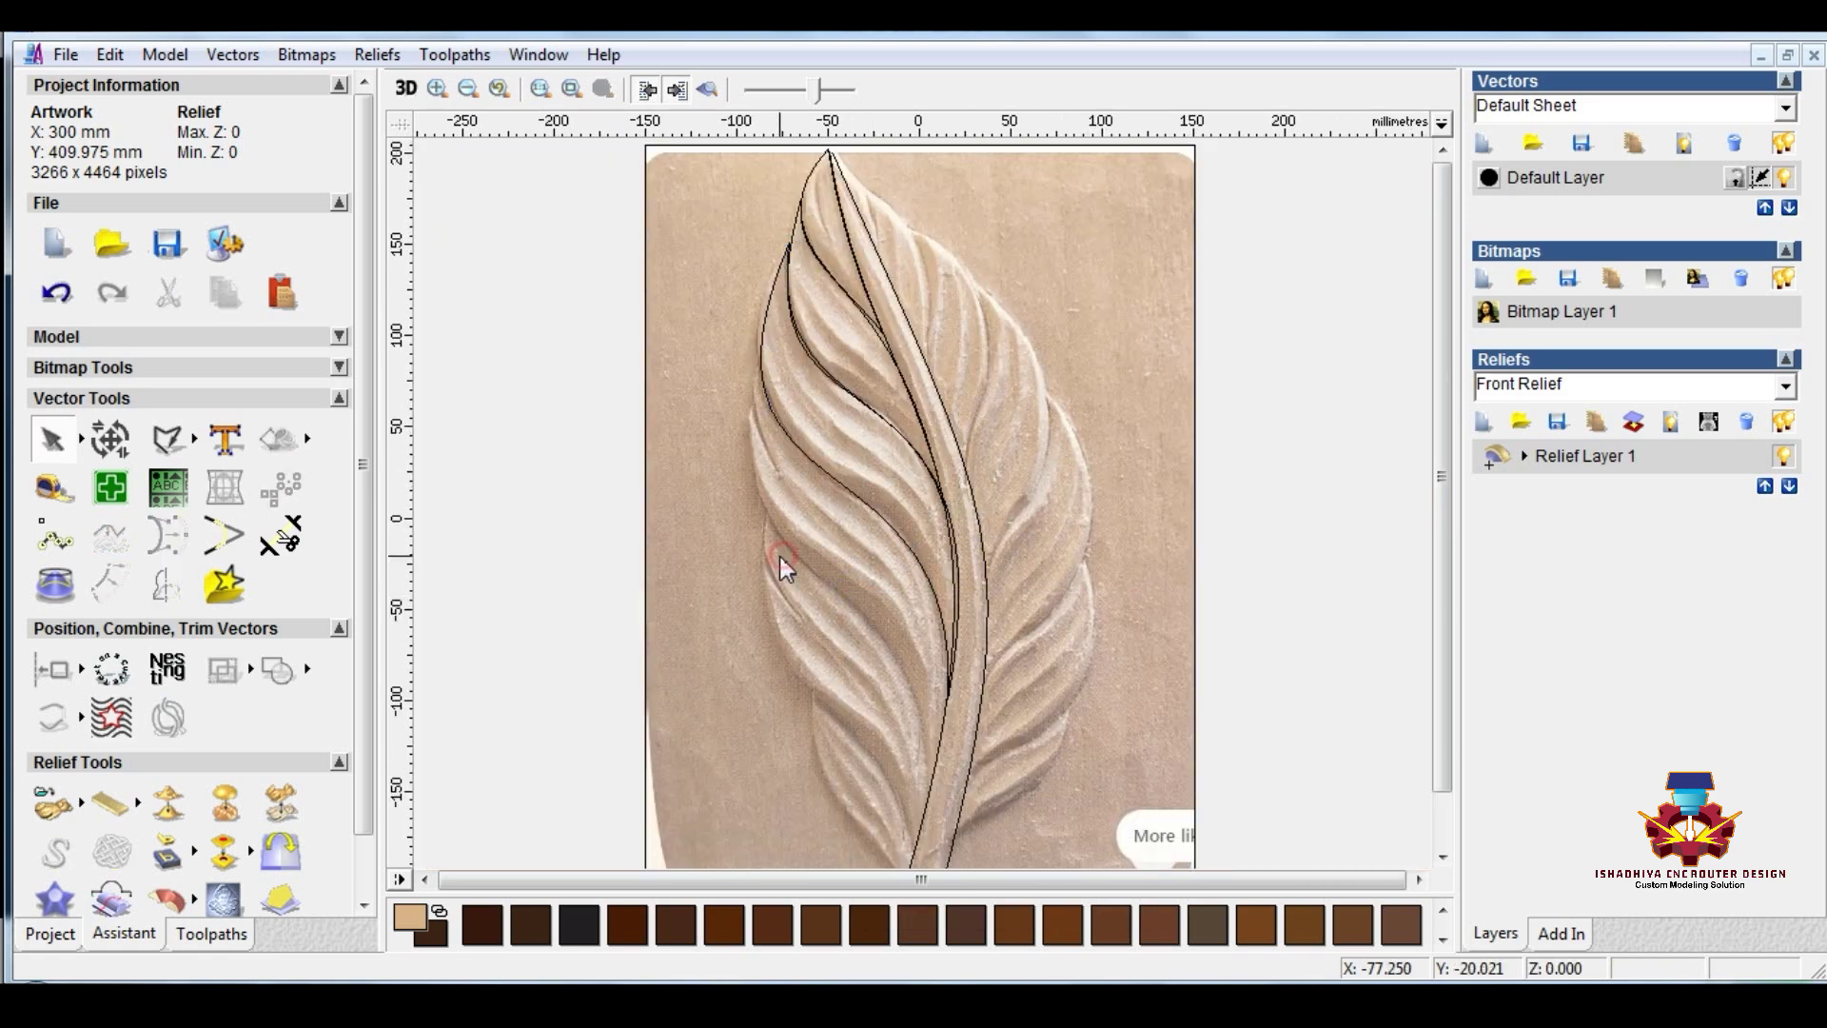
Step: Draw a straight polyline about 93 mm wide and 246 mm high from the third lobe's outer edge down to the lower left midrib curve
{"action": "left_click", "coordinate": [171, 439]}
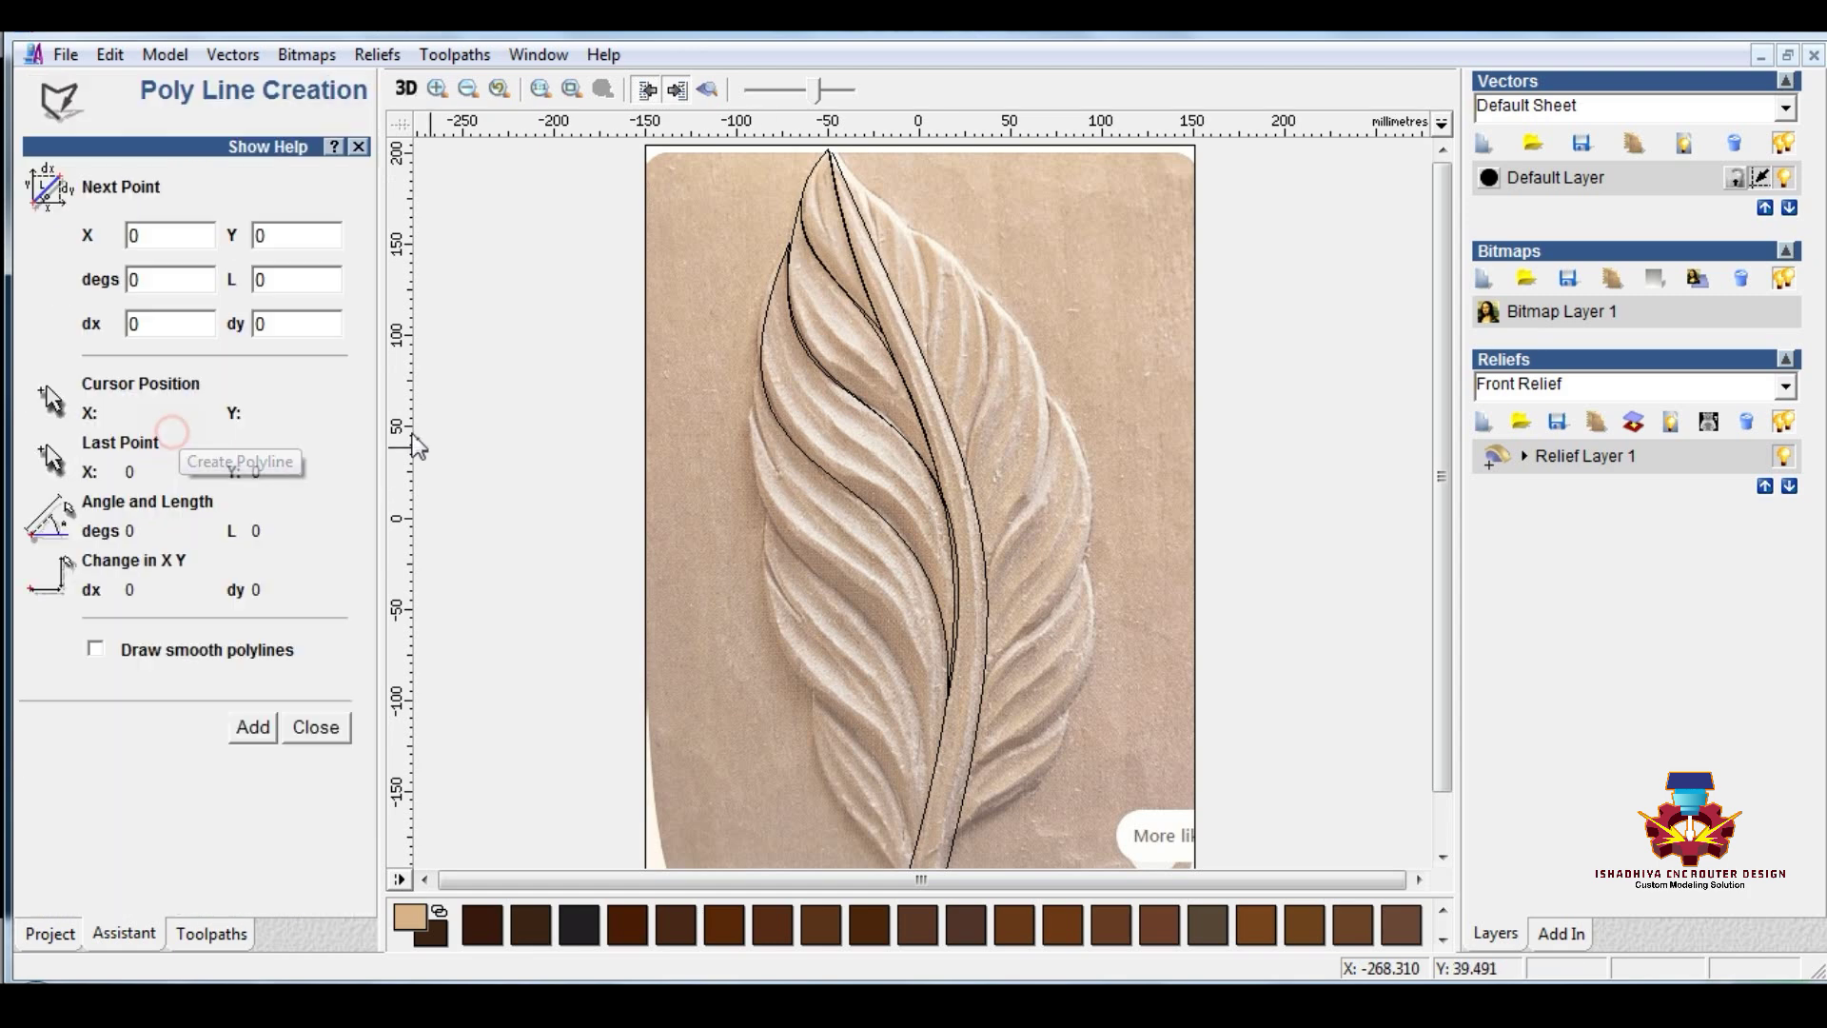
{"action": "left_click", "coordinate": [759, 364]}
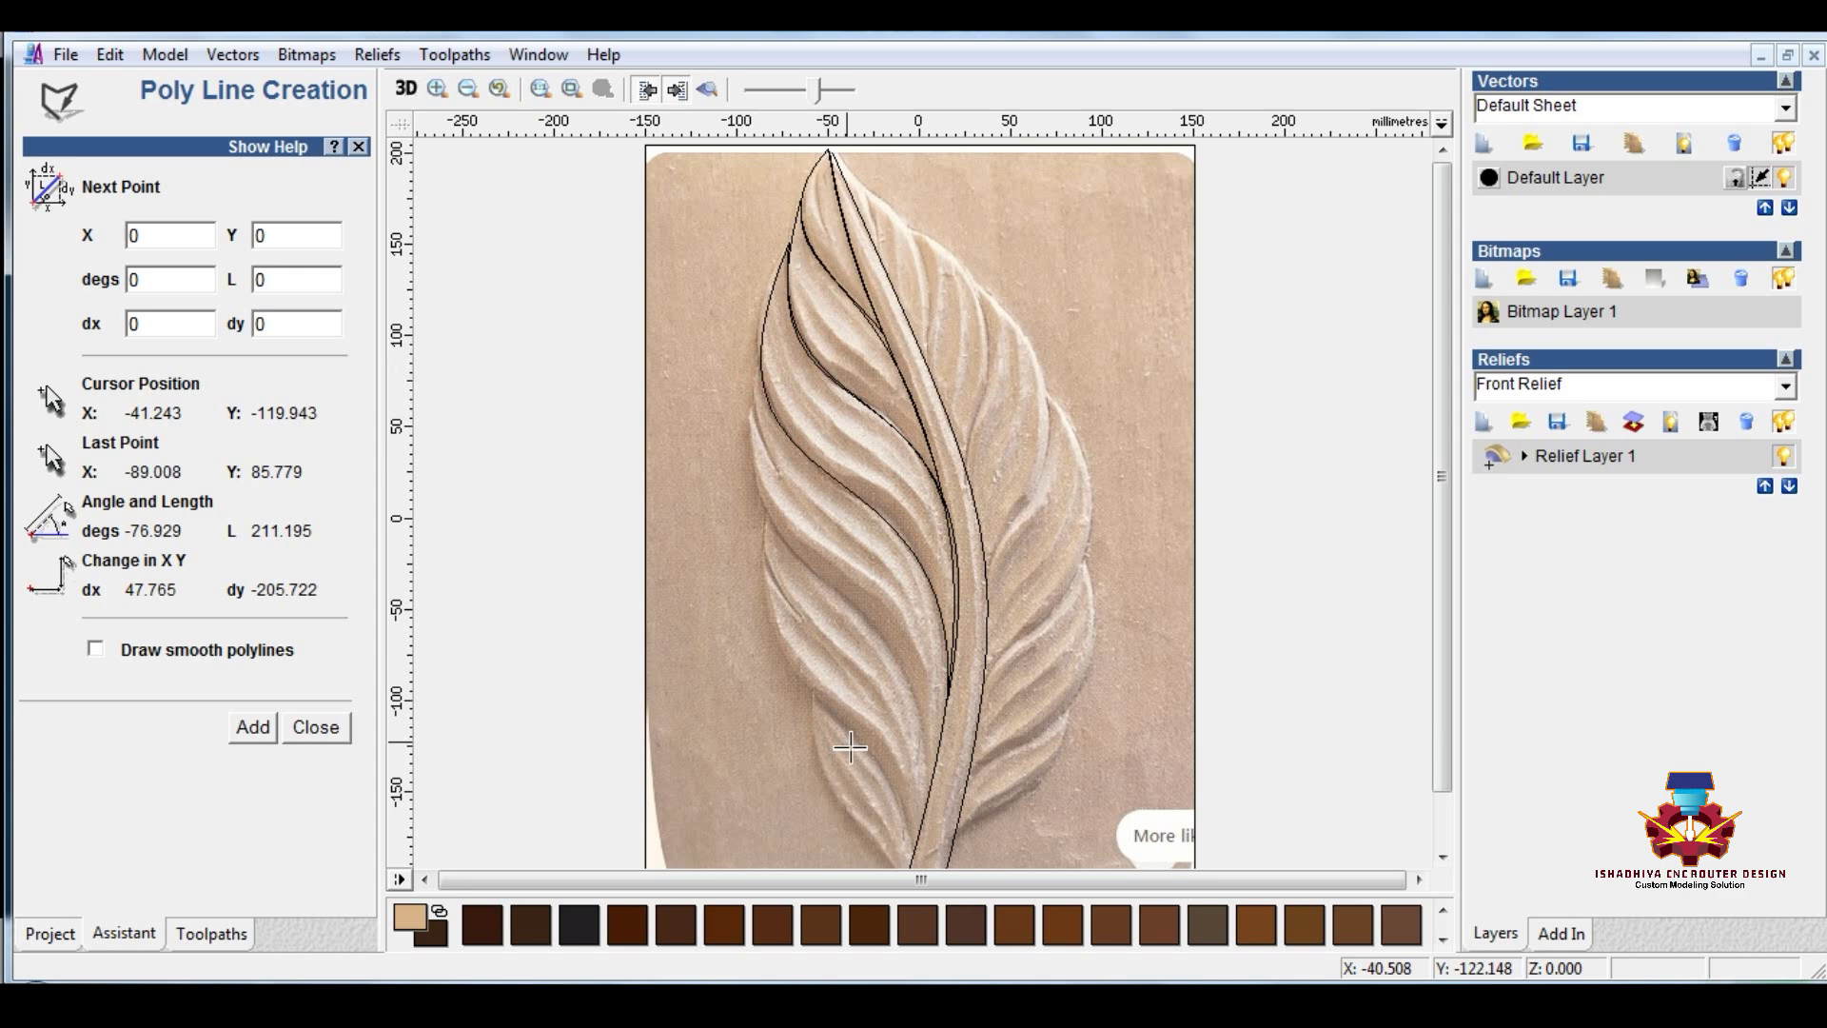
{"action": "left_click", "coordinate": [928, 811]}
{"action": "key", "text": "Escape"}
Step: Paste a duplicate of the new fourth-lobe line in place and open one of the two lines for node editing
{"action": "right_click", "coordinate": [915, 767]}
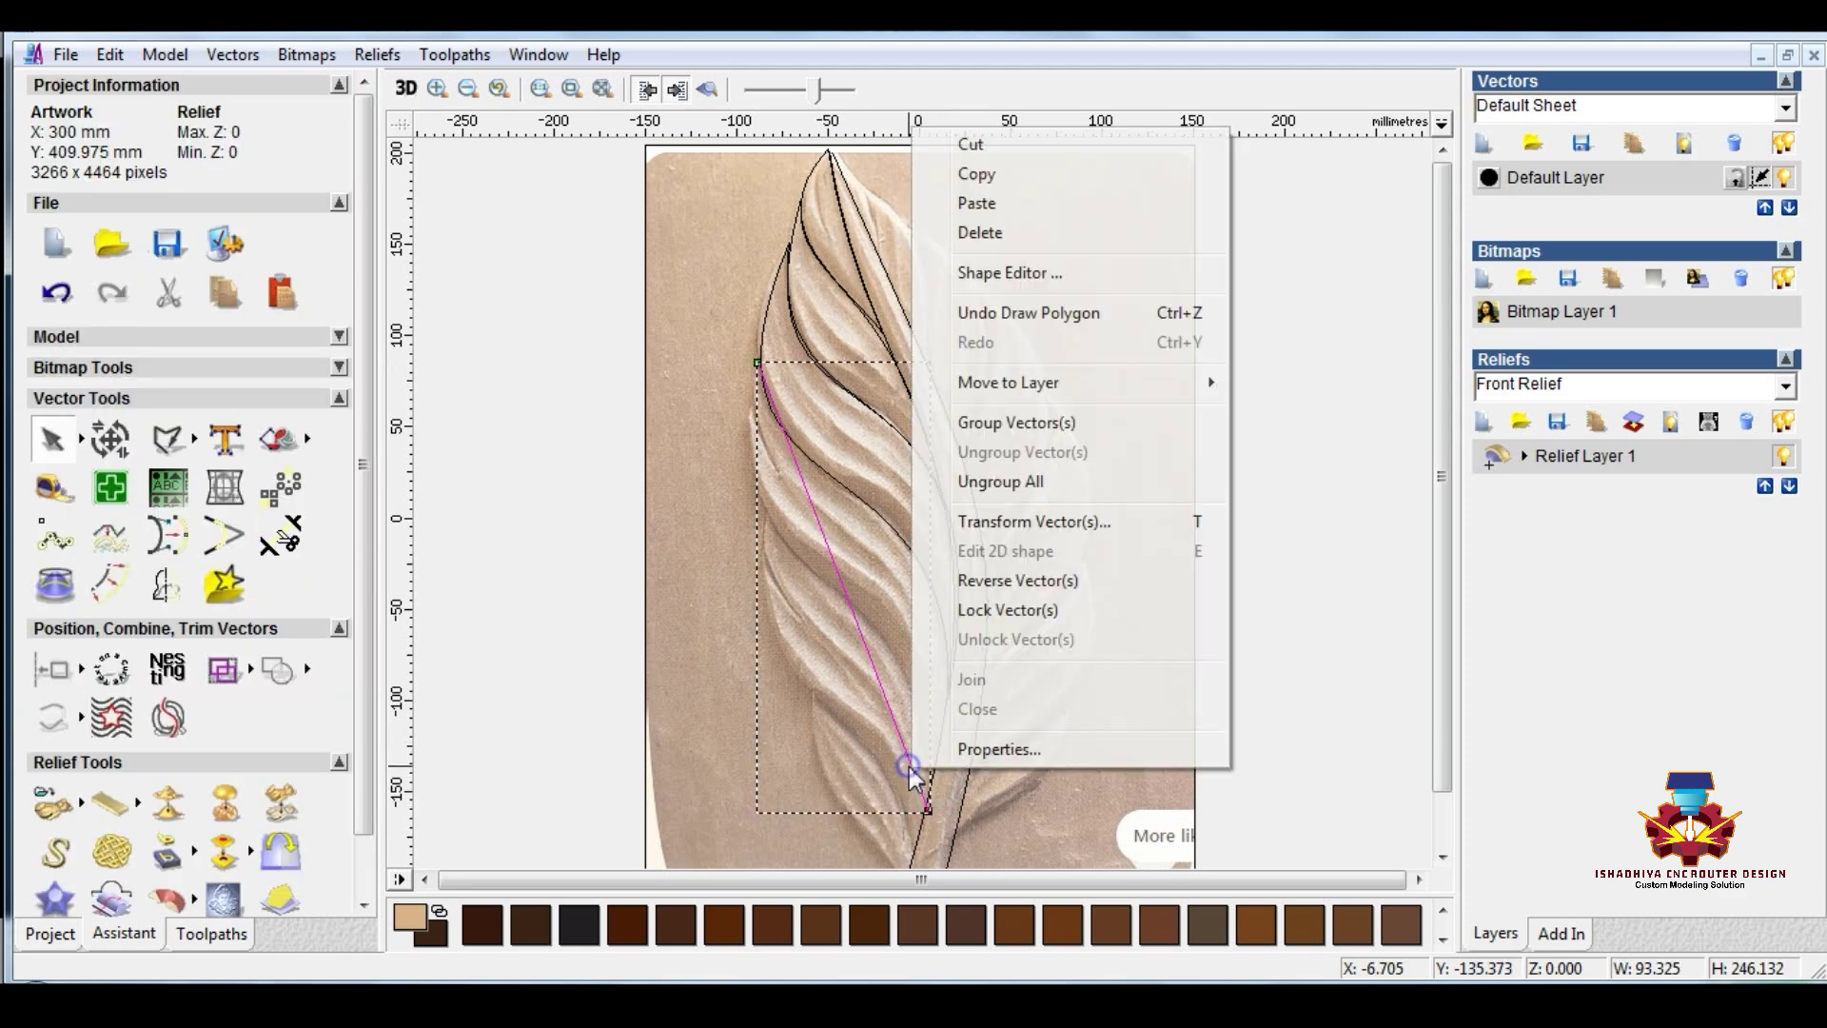
{"action": "left_click", "coordinate": [980, 183]}
{"action": "right_click", "coordinate": [836, 592]}
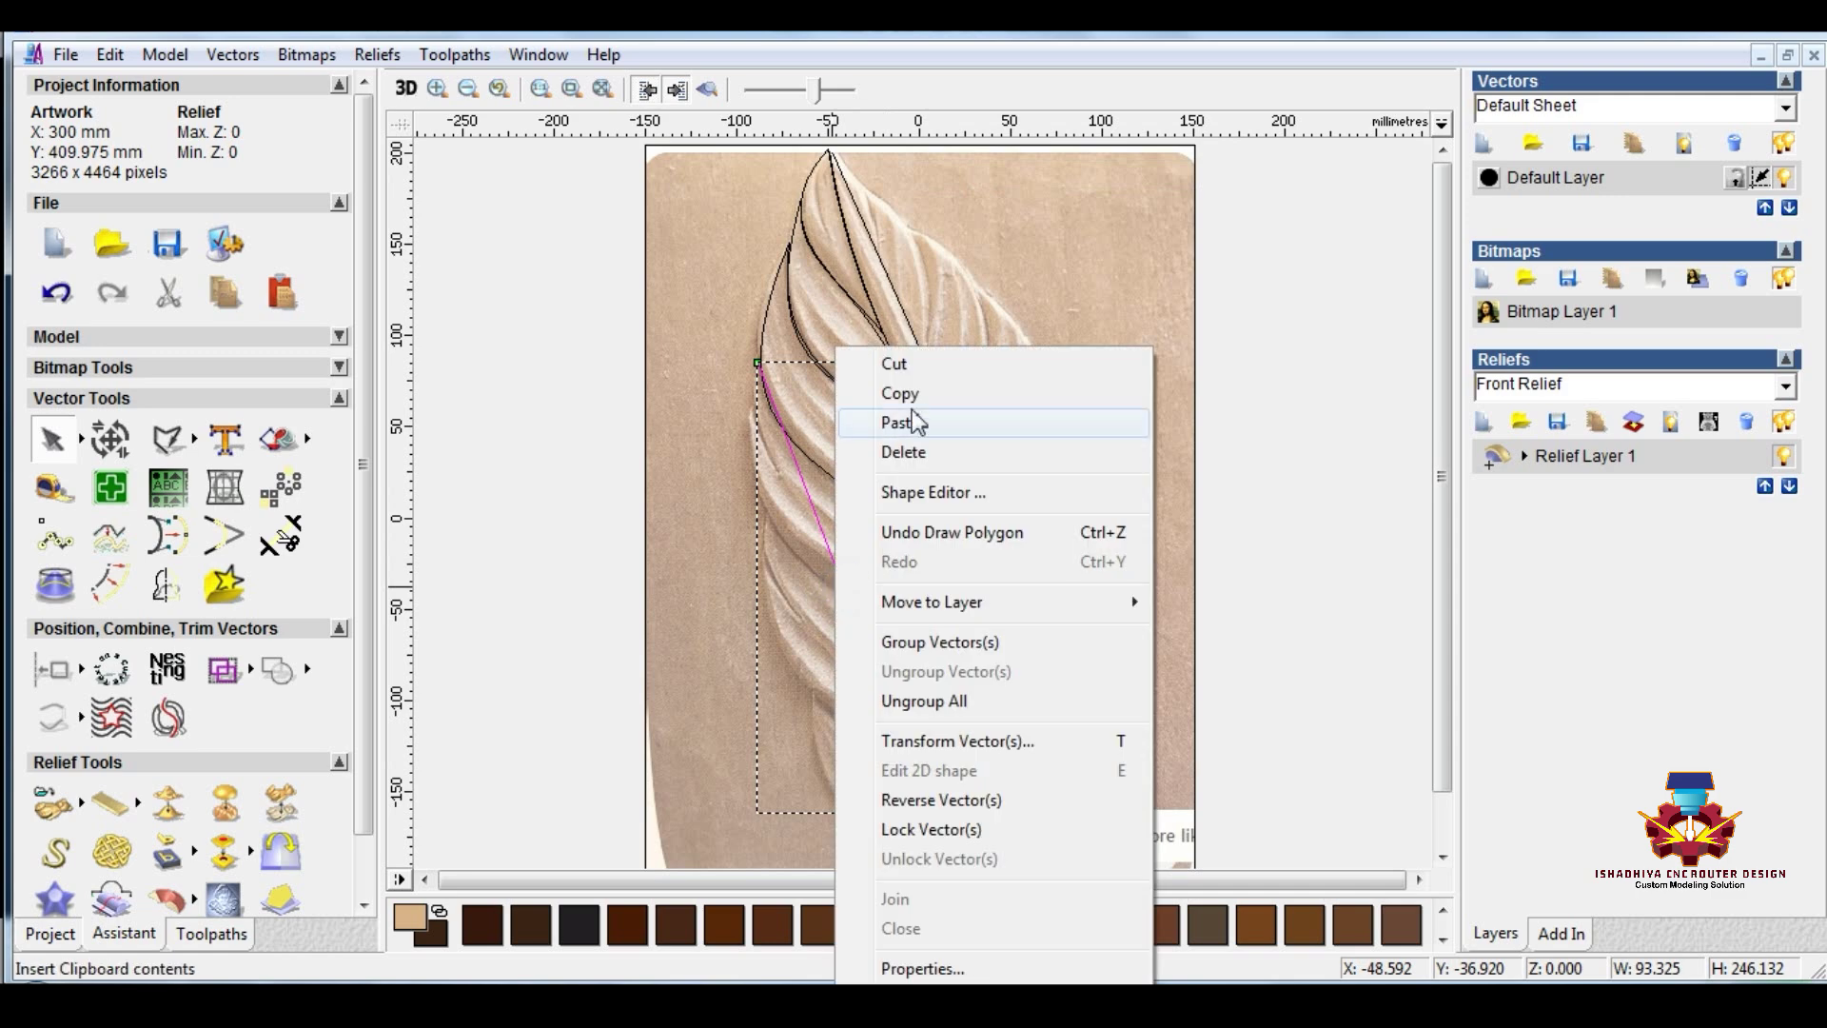
{"action": "left_click", "coordinate": [903, 424]}
{"action": "left_click", "coordinate": [842, 584]}
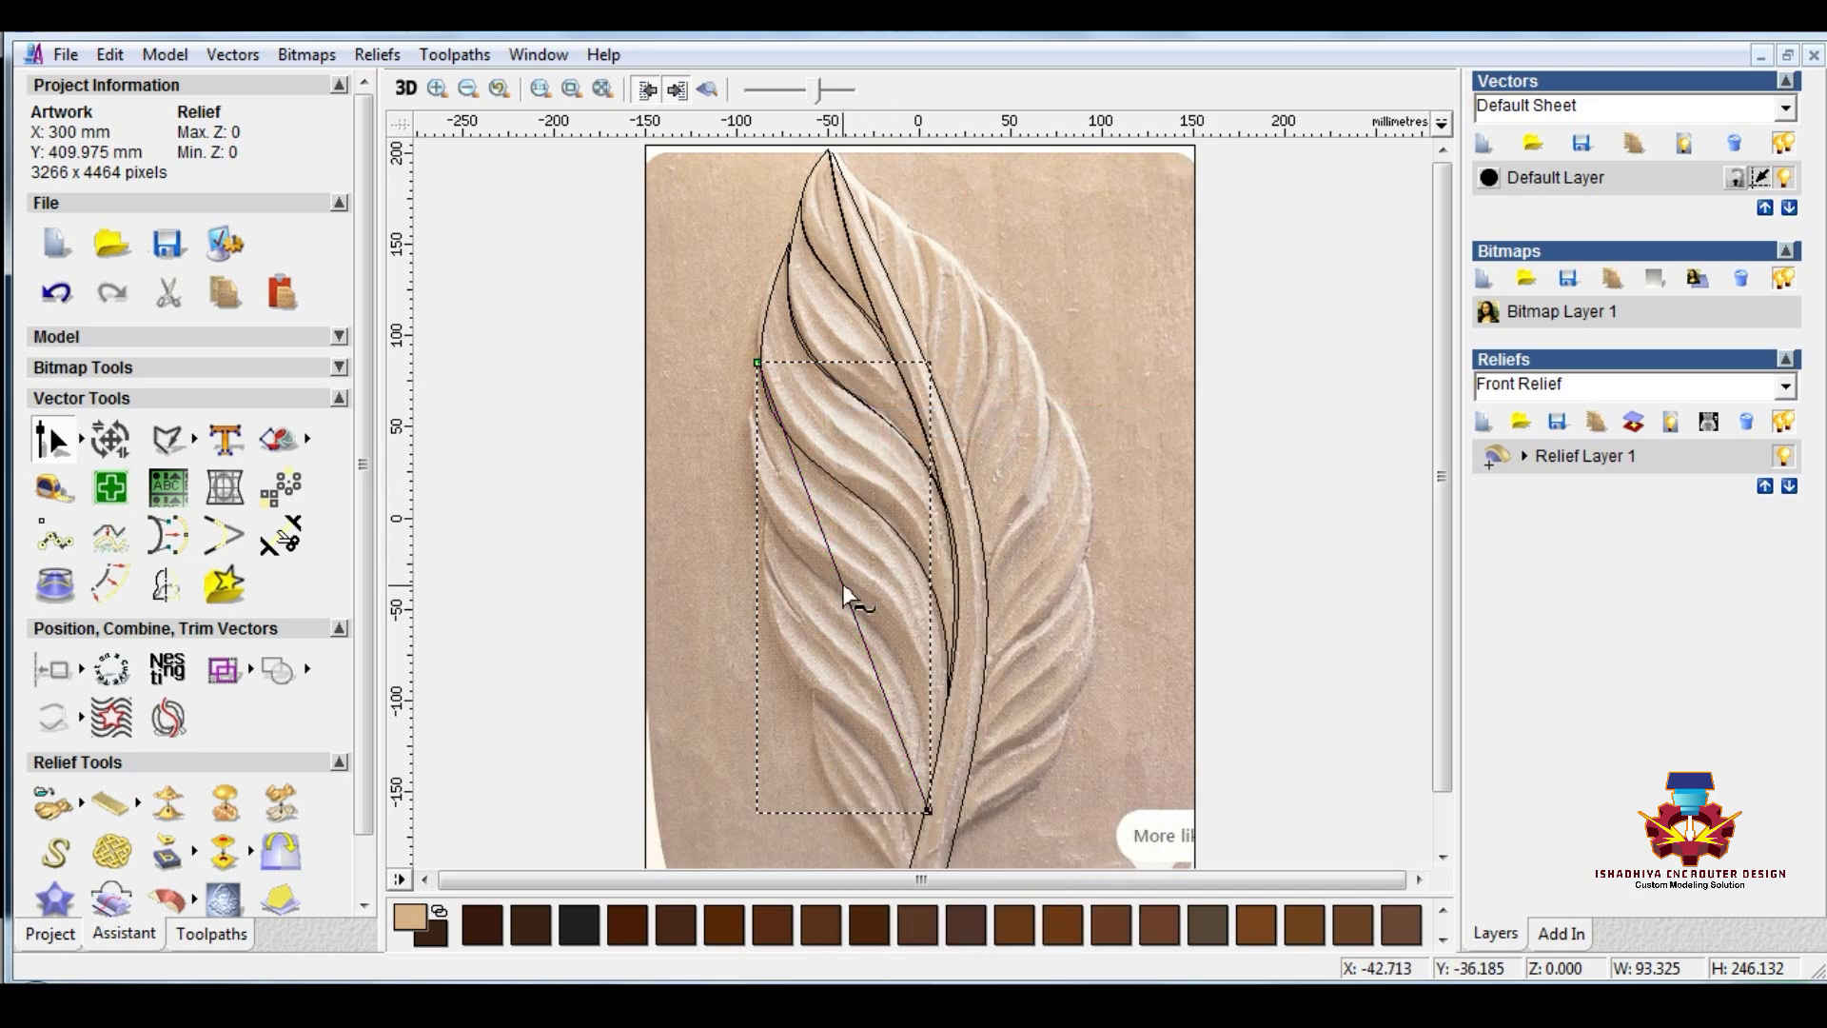
Step: Bend one fourth-lobe line into a Bezier following the lobe's outer carved edge down to the left midrib curve, about 99 mm wide
{"action": "left_click", "coordinate": [813, 512]}
{"action": "left_click_drag", "start_coordinate": [704, 535], "coordinate": [680, 631]}
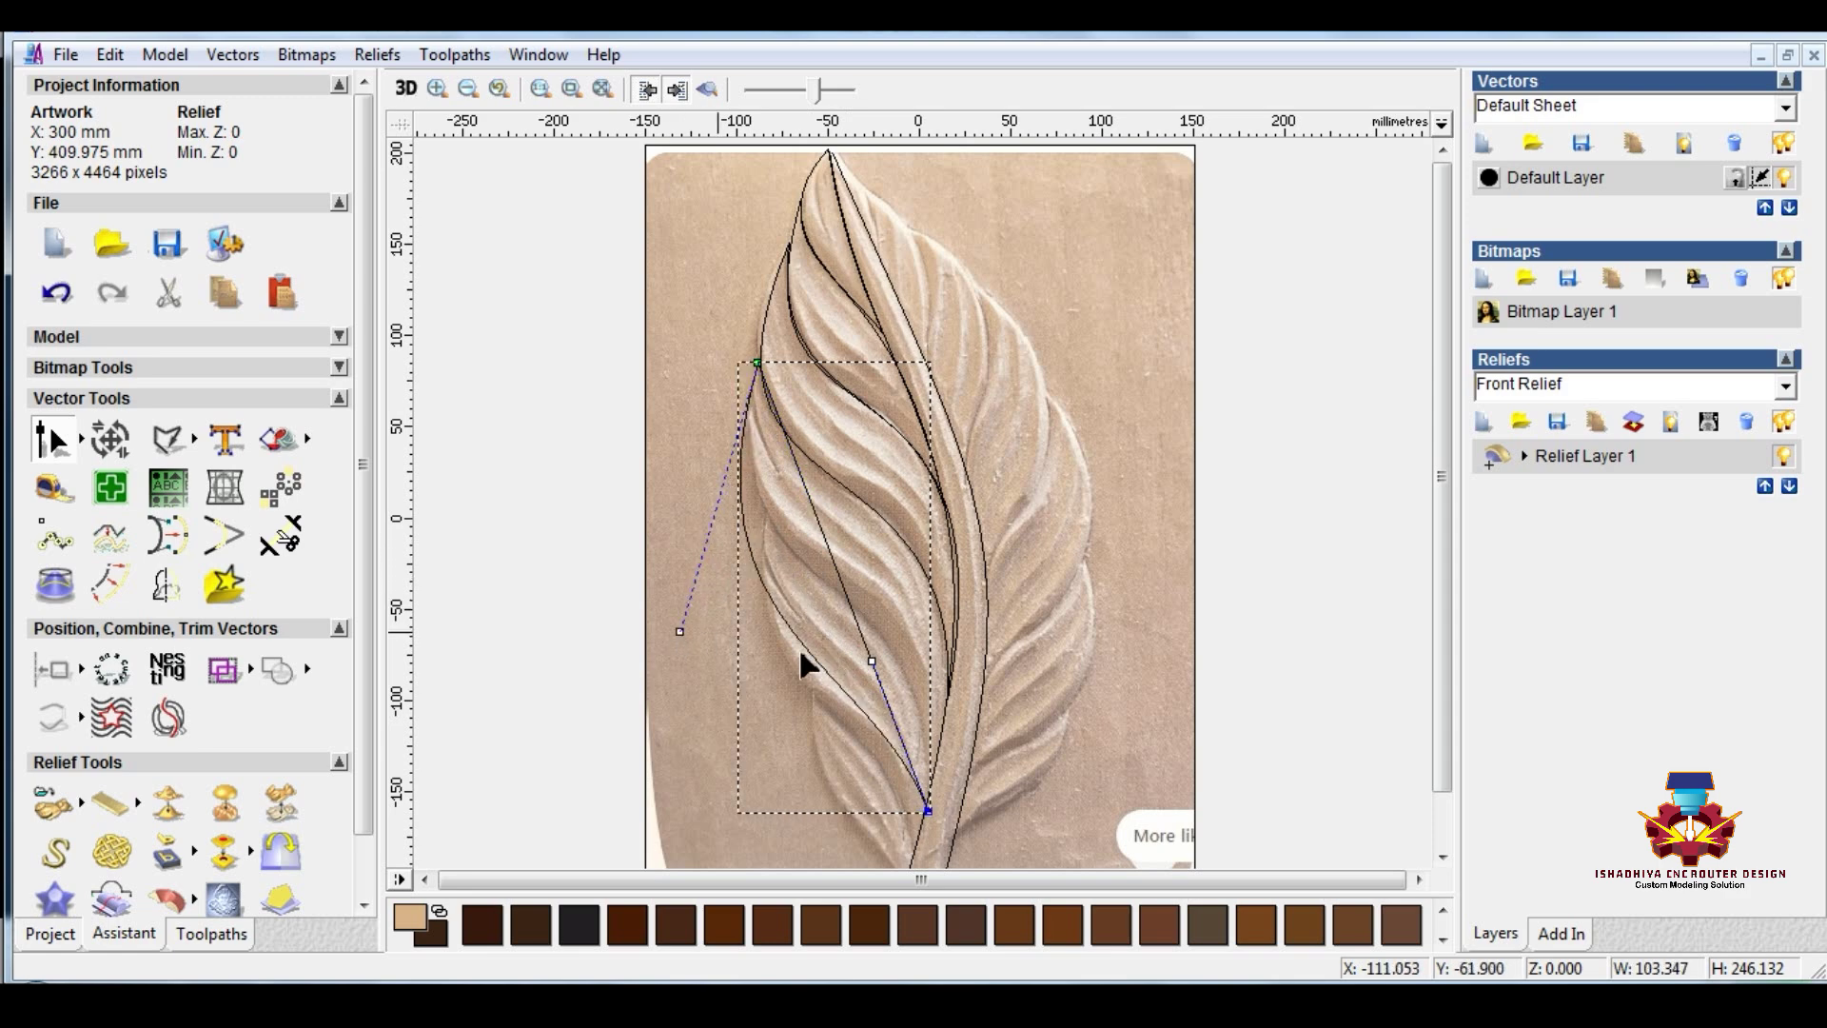
{"action": "left_click_drag", "start_coordinate": [872, 660], "coordinate": [937, 526]}
{"action": "left_click_drag", "start_coordinate": [681, 632], "coordinate": [695, 625]}
{"action": "left_click_drag", "start_coordinate": [941, 535], "coordinate": [943, 550]}
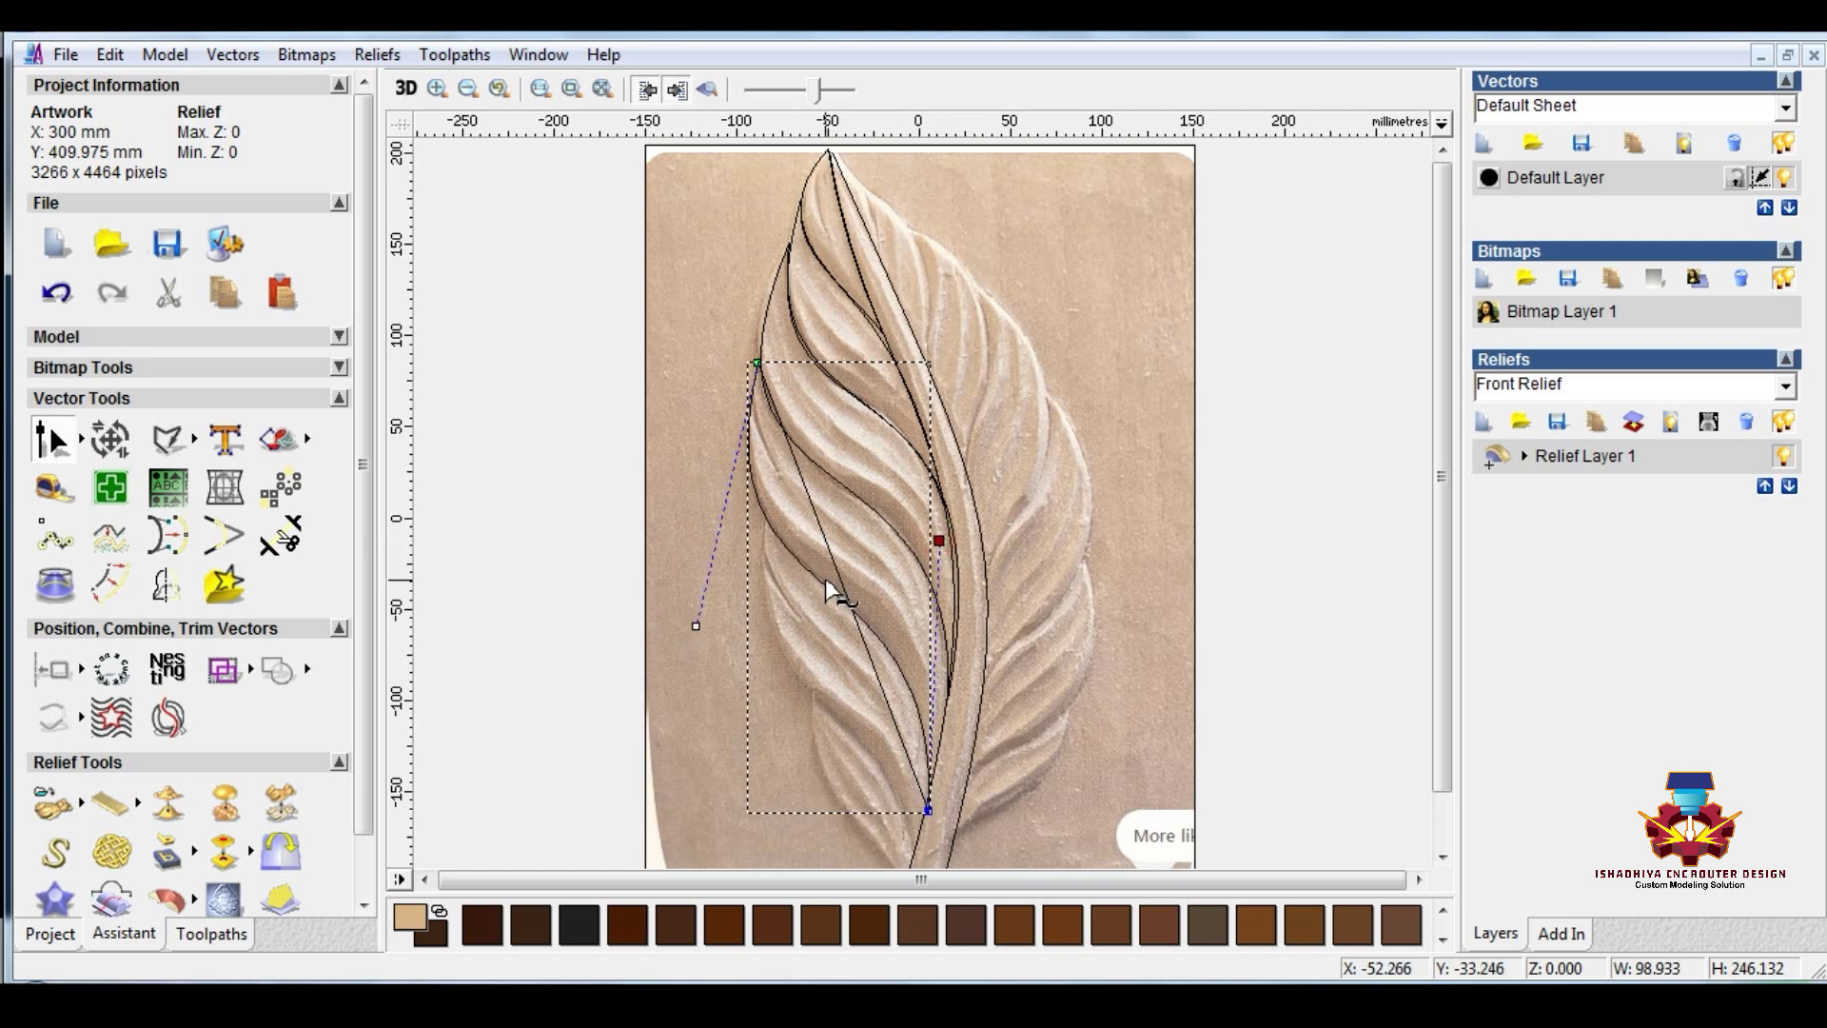
Step: Bend the remaining fourth-lobe line into a Bezier along the third lobe's lower edge and the left midrib curve, about 101 mm wide
{"action": "key", "text": "l"}
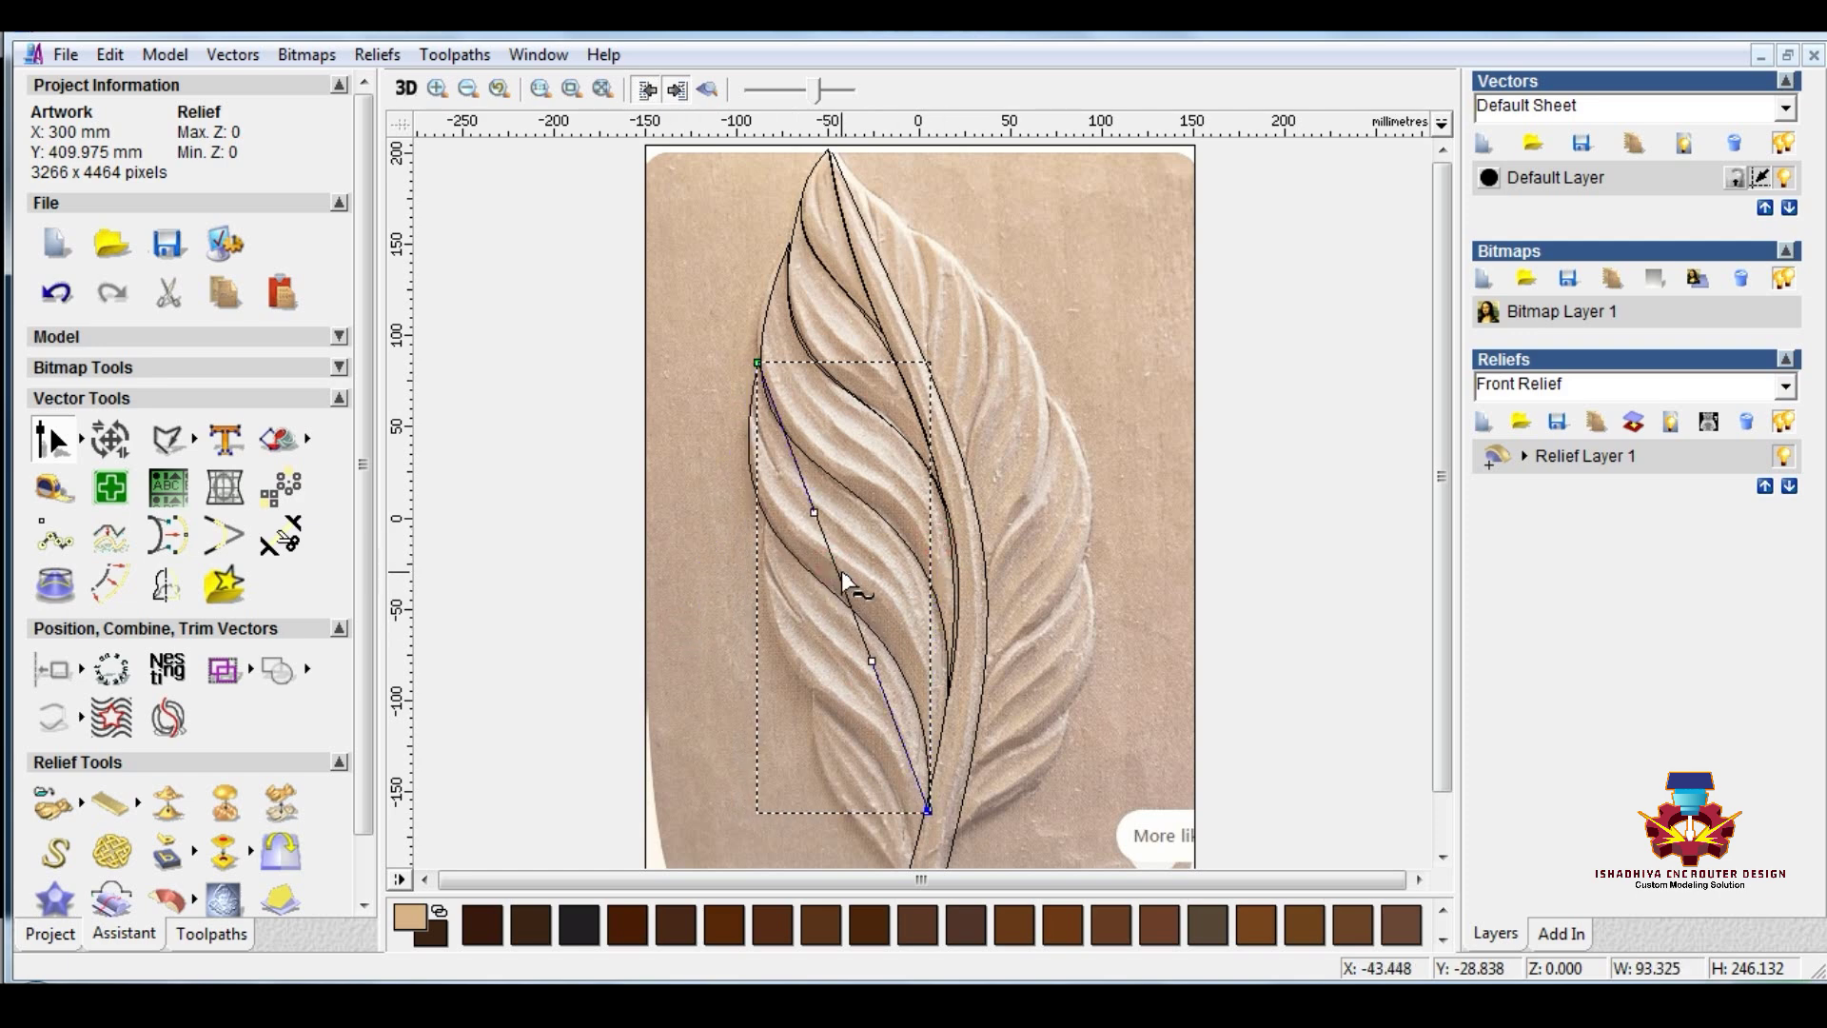
{"action": "left_click", "coordinate": [872, 661]}
{"action": "left_click_drag", "start_coordinate": [1001, 486], "coordinate": [1000, 486]}
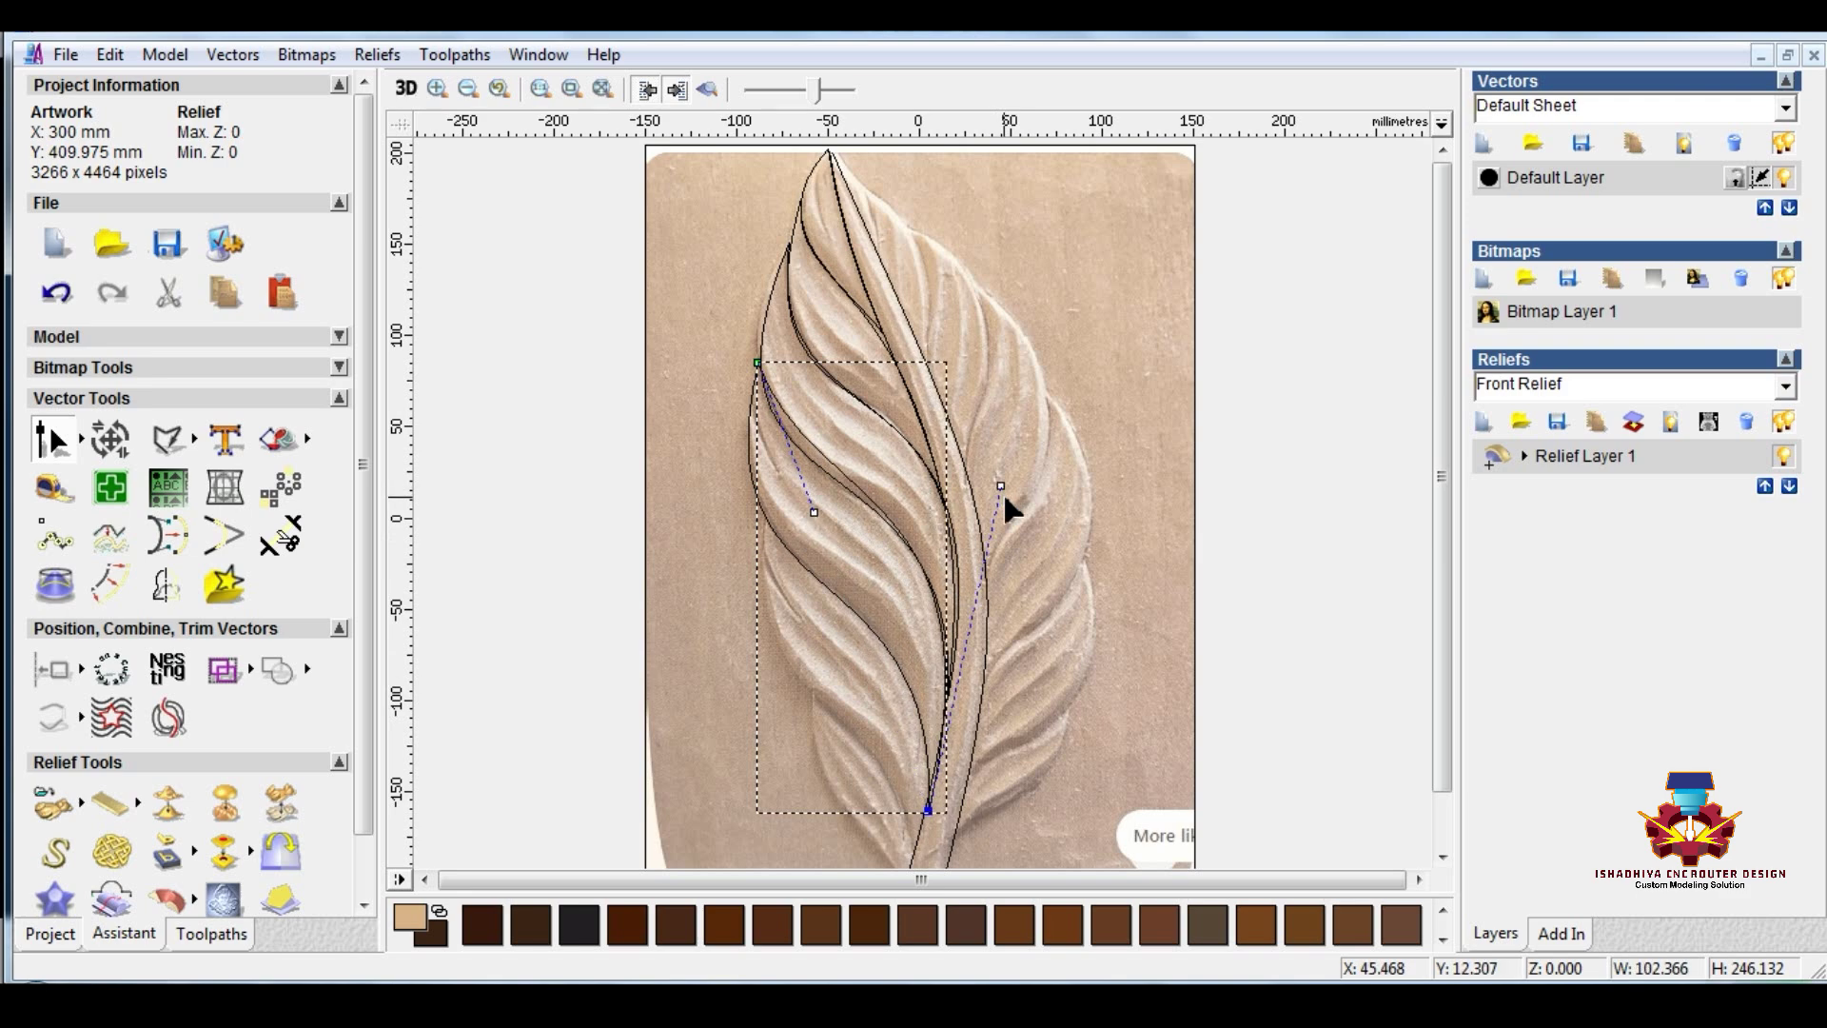
{"action": "left_click", "coordinate": [816, 515]}
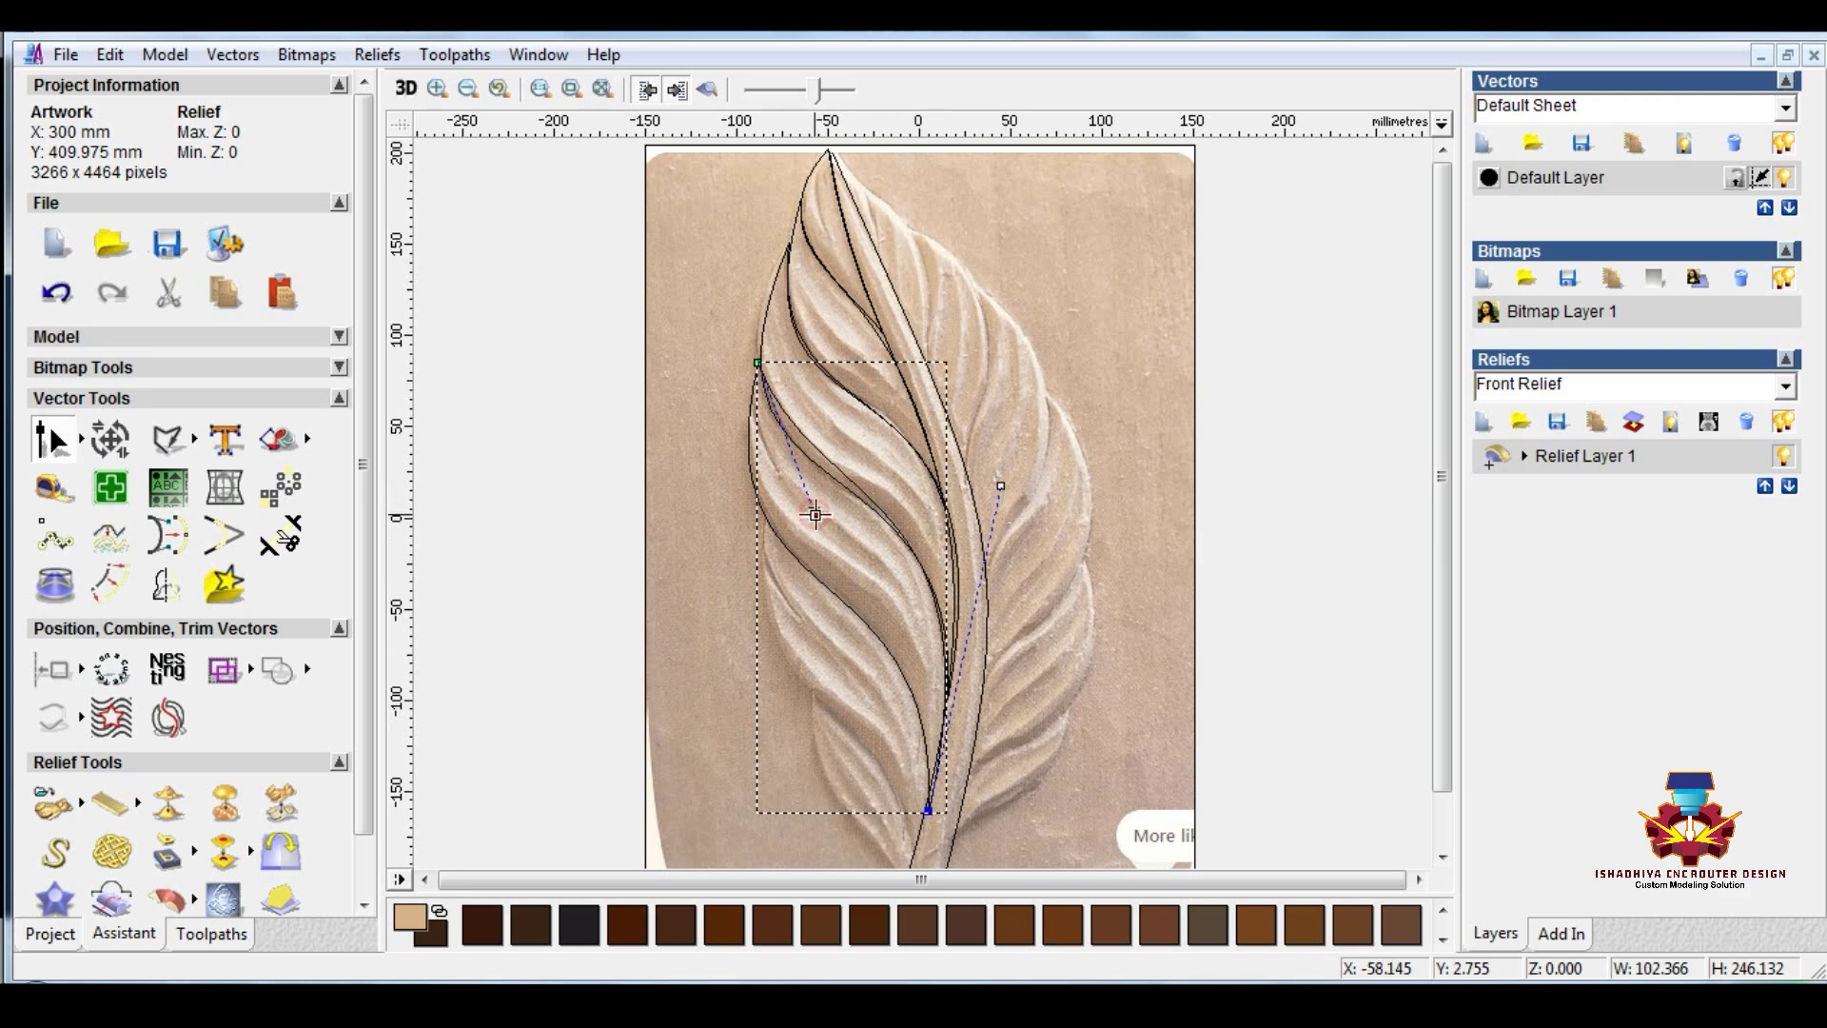
{"action": "left_click_drag", "start_coordinate": [790, 535], "coordinate": [782, 542]}
Step: Fine-tune the fourth lobe's inner Bezier to match the third lobe's lower edge closely, about 103 mm wide
{"action": "scroll", "coordinate": [951, 514], "scroll_direction": "up", "scroll_amount": 2}
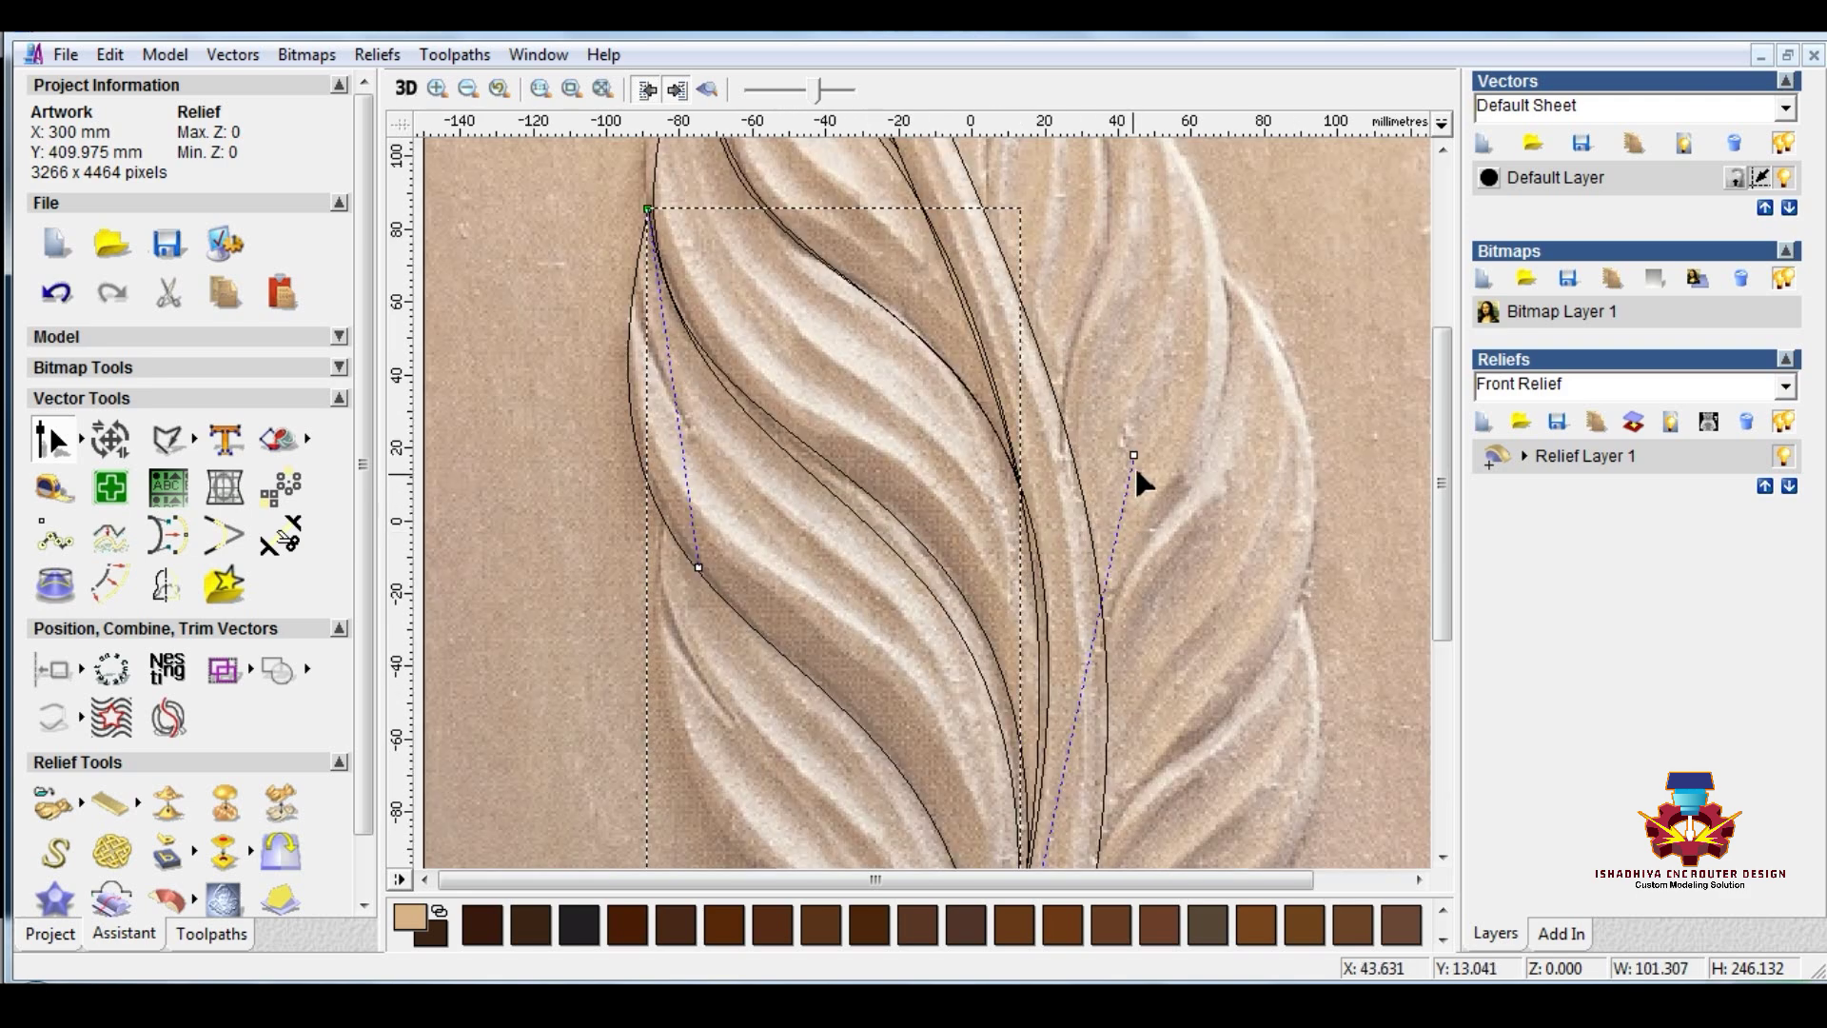
{"action": "left_click_drag", "start_coordinate": [1135, 458], "coordinate": [1155, 409]}
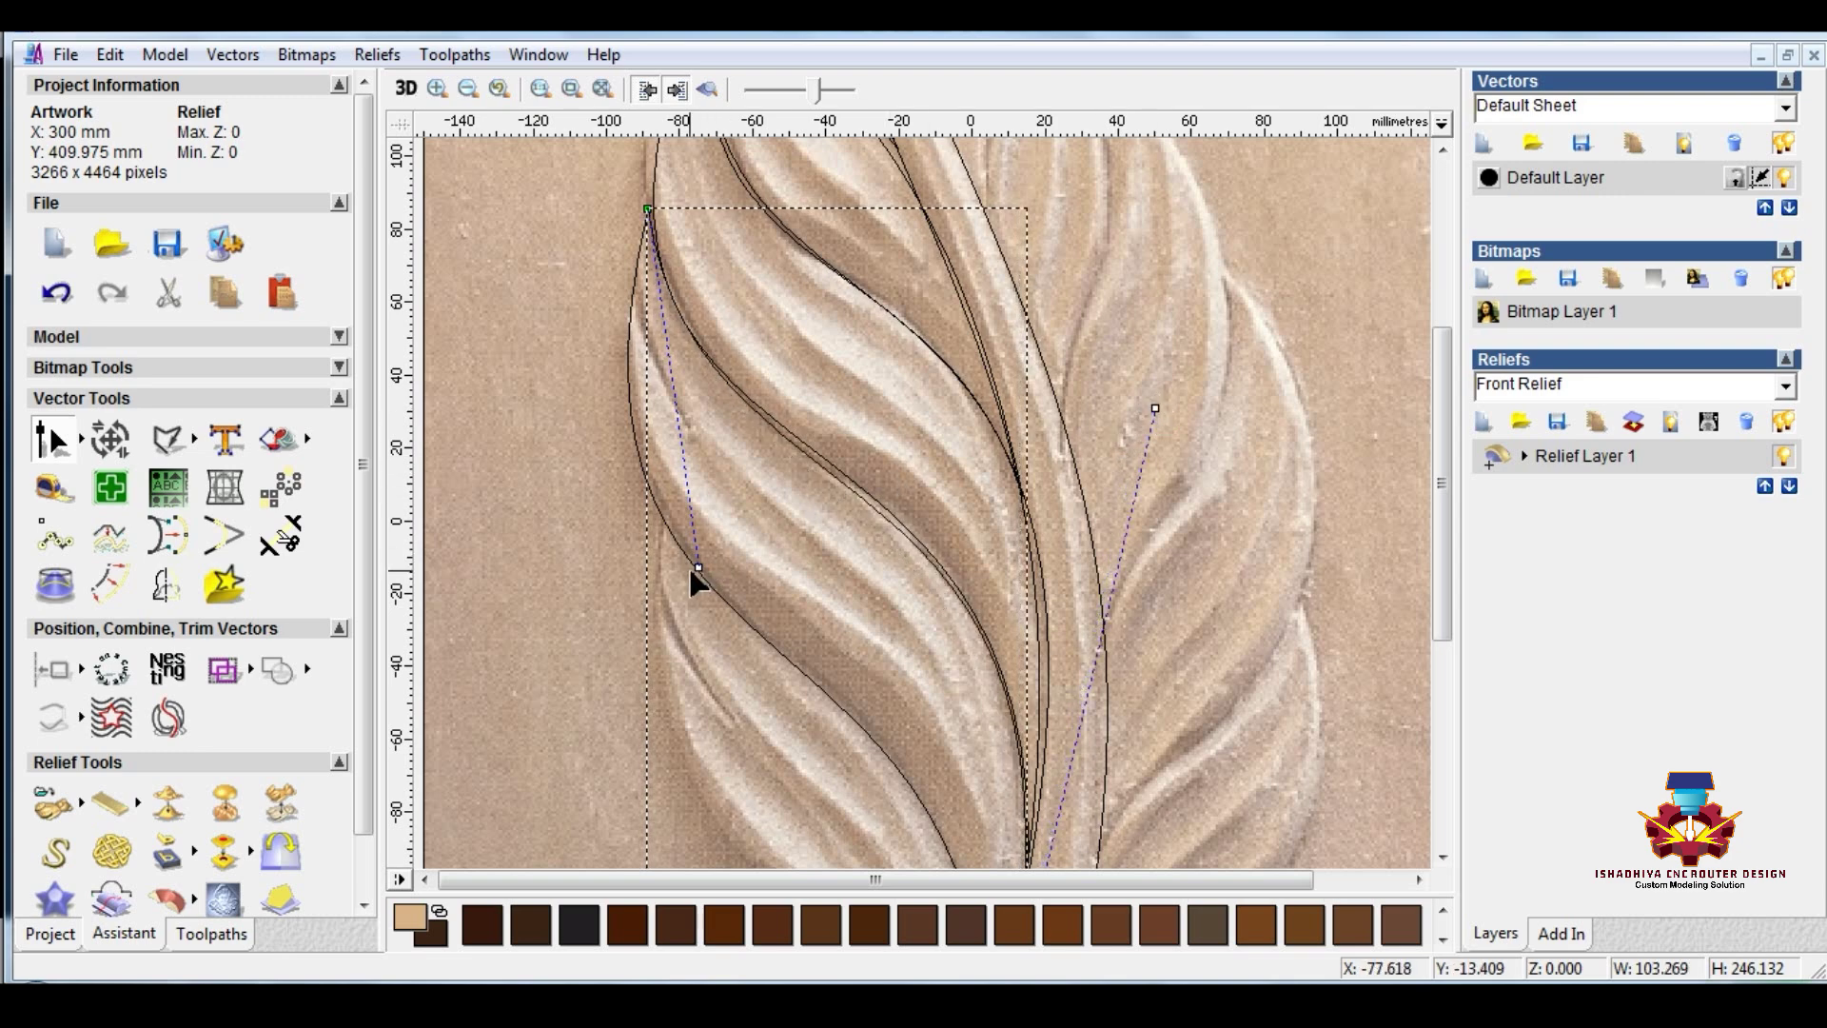
{"action": "left_click", "coordinate": [699, 567]}
{"action": "left_click_drag", "start_coordinate": [698, 556], "coordinate": [696, 544]}
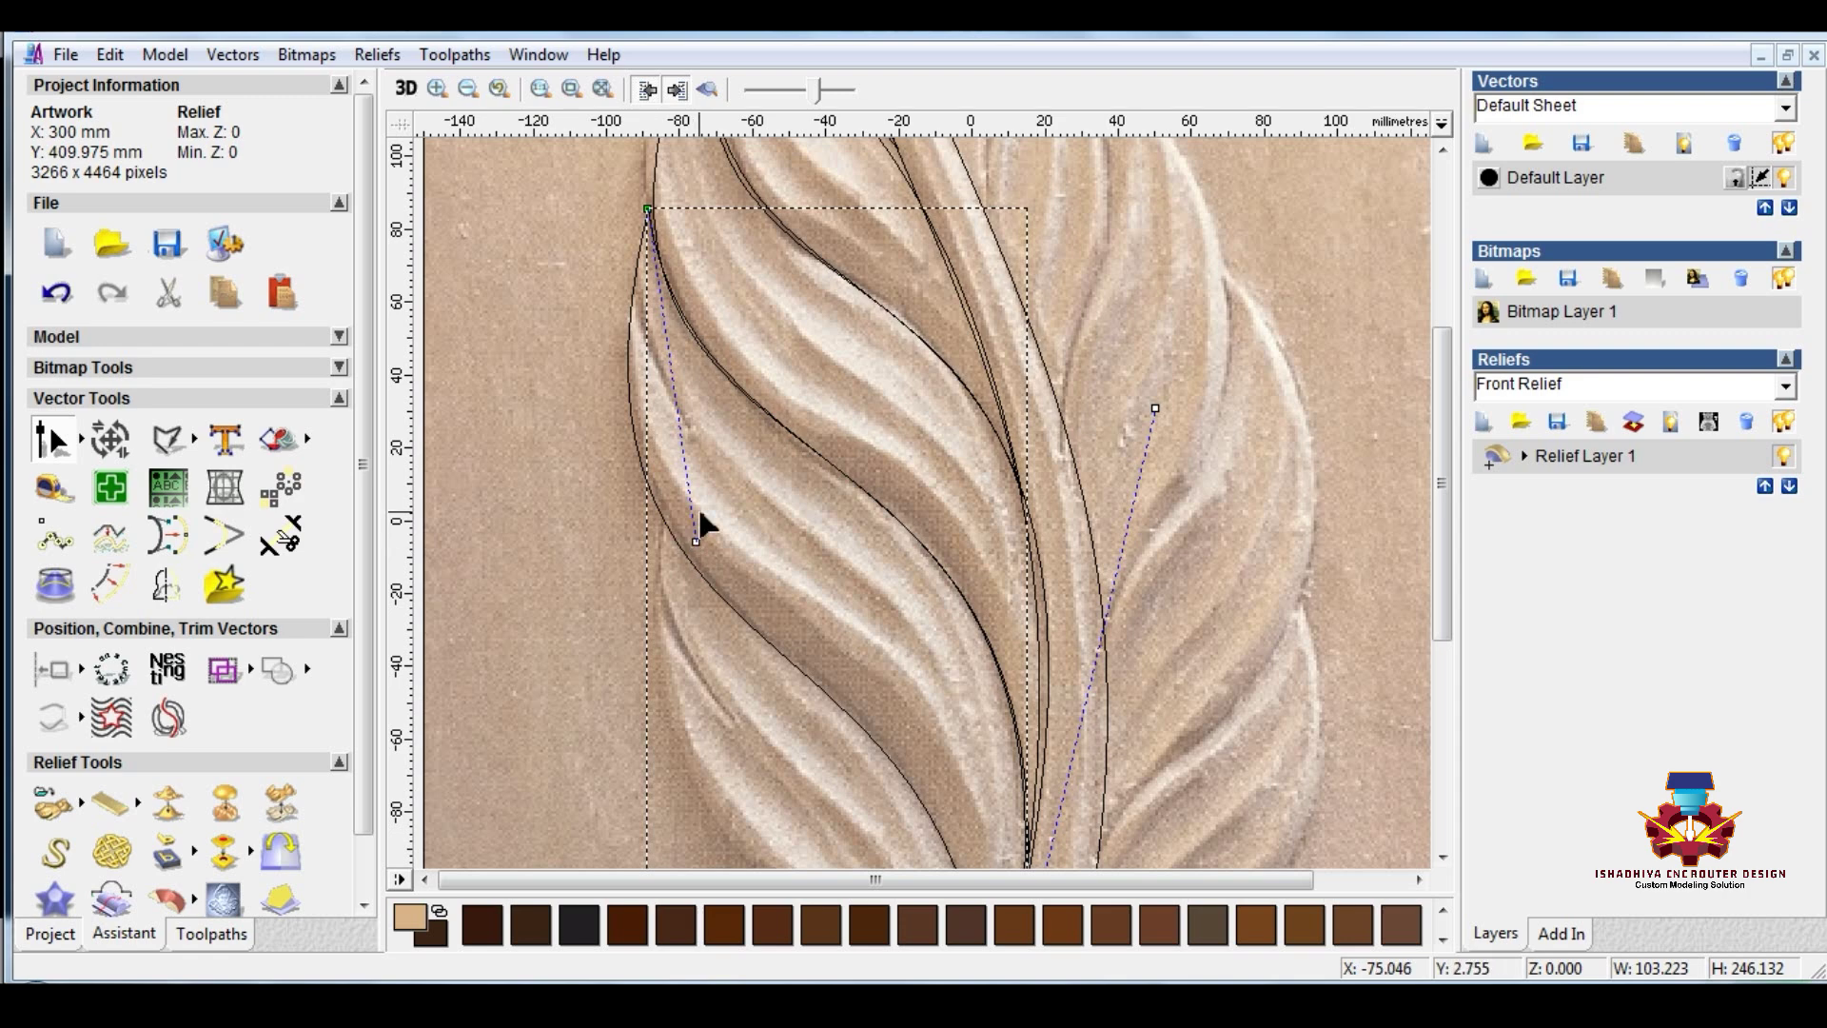
{"action": "scroll", "coordinate": [842, 487], "scroll_direction": "down", "scroll_amount": 2}
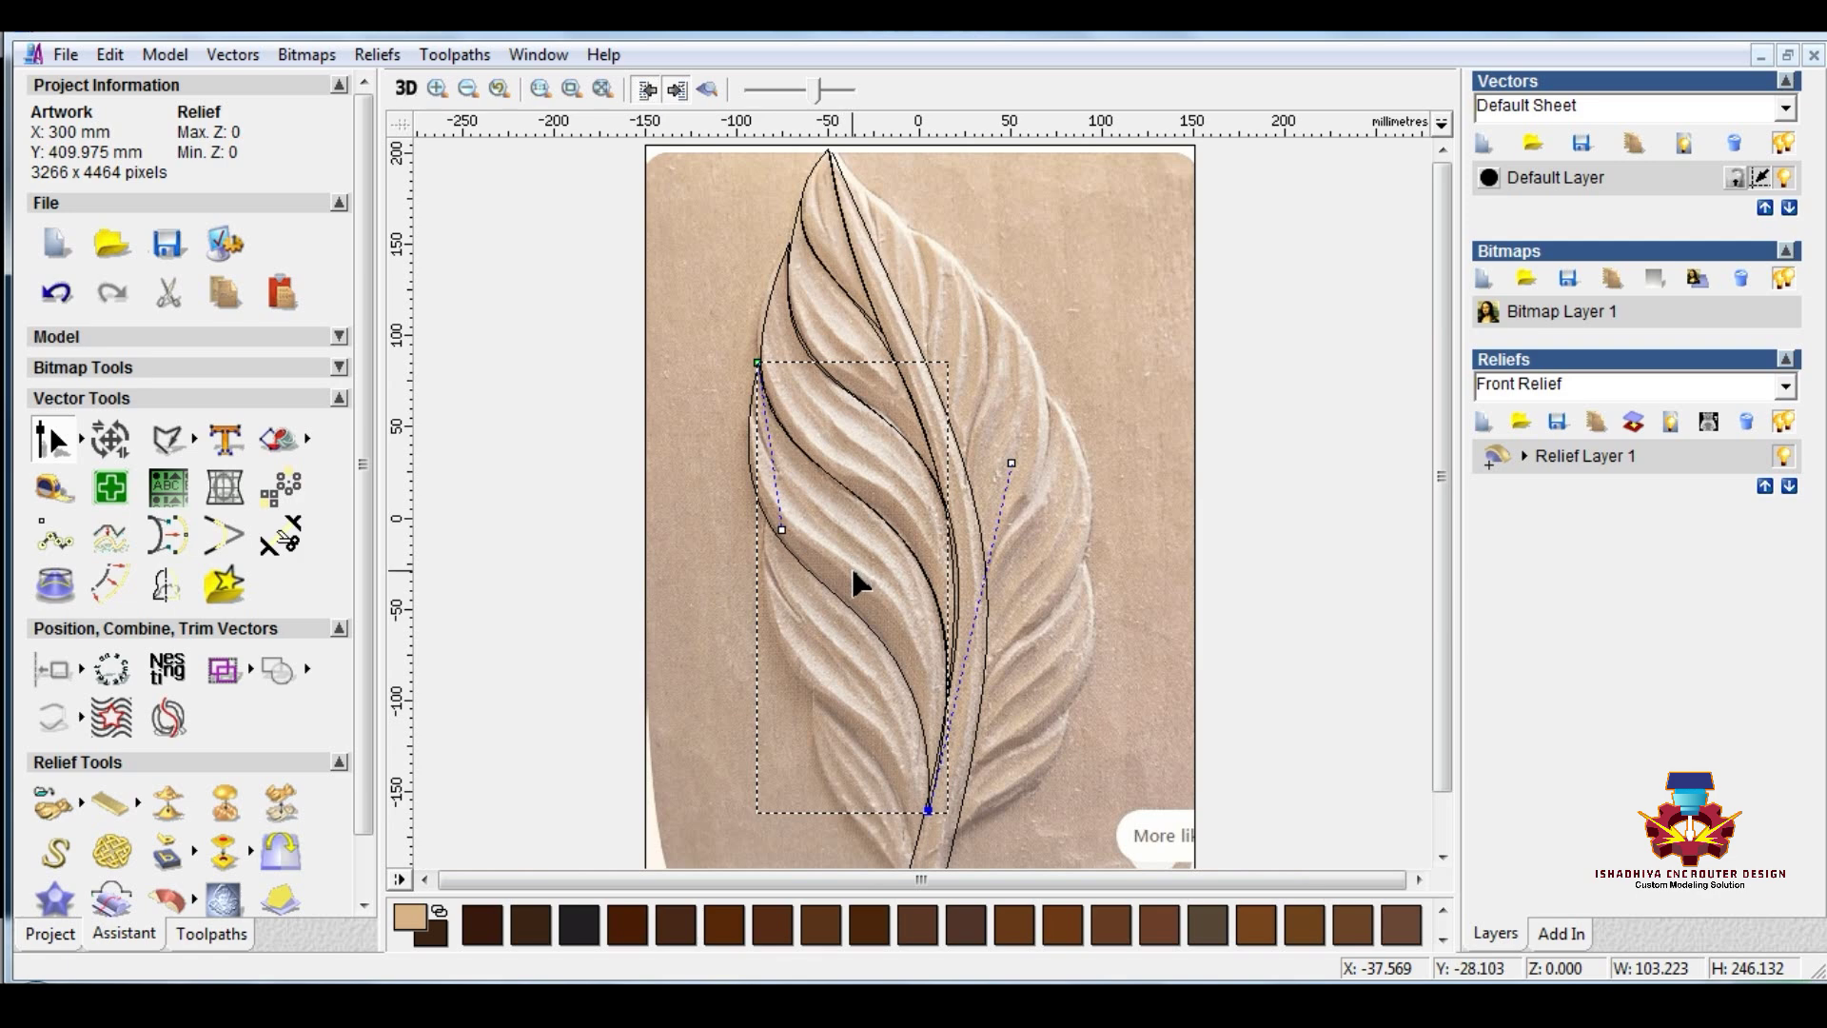
{"action": "scroll", "coordinate": [862, 569], "scroll_direction": "down", "scroll_amount": 1}
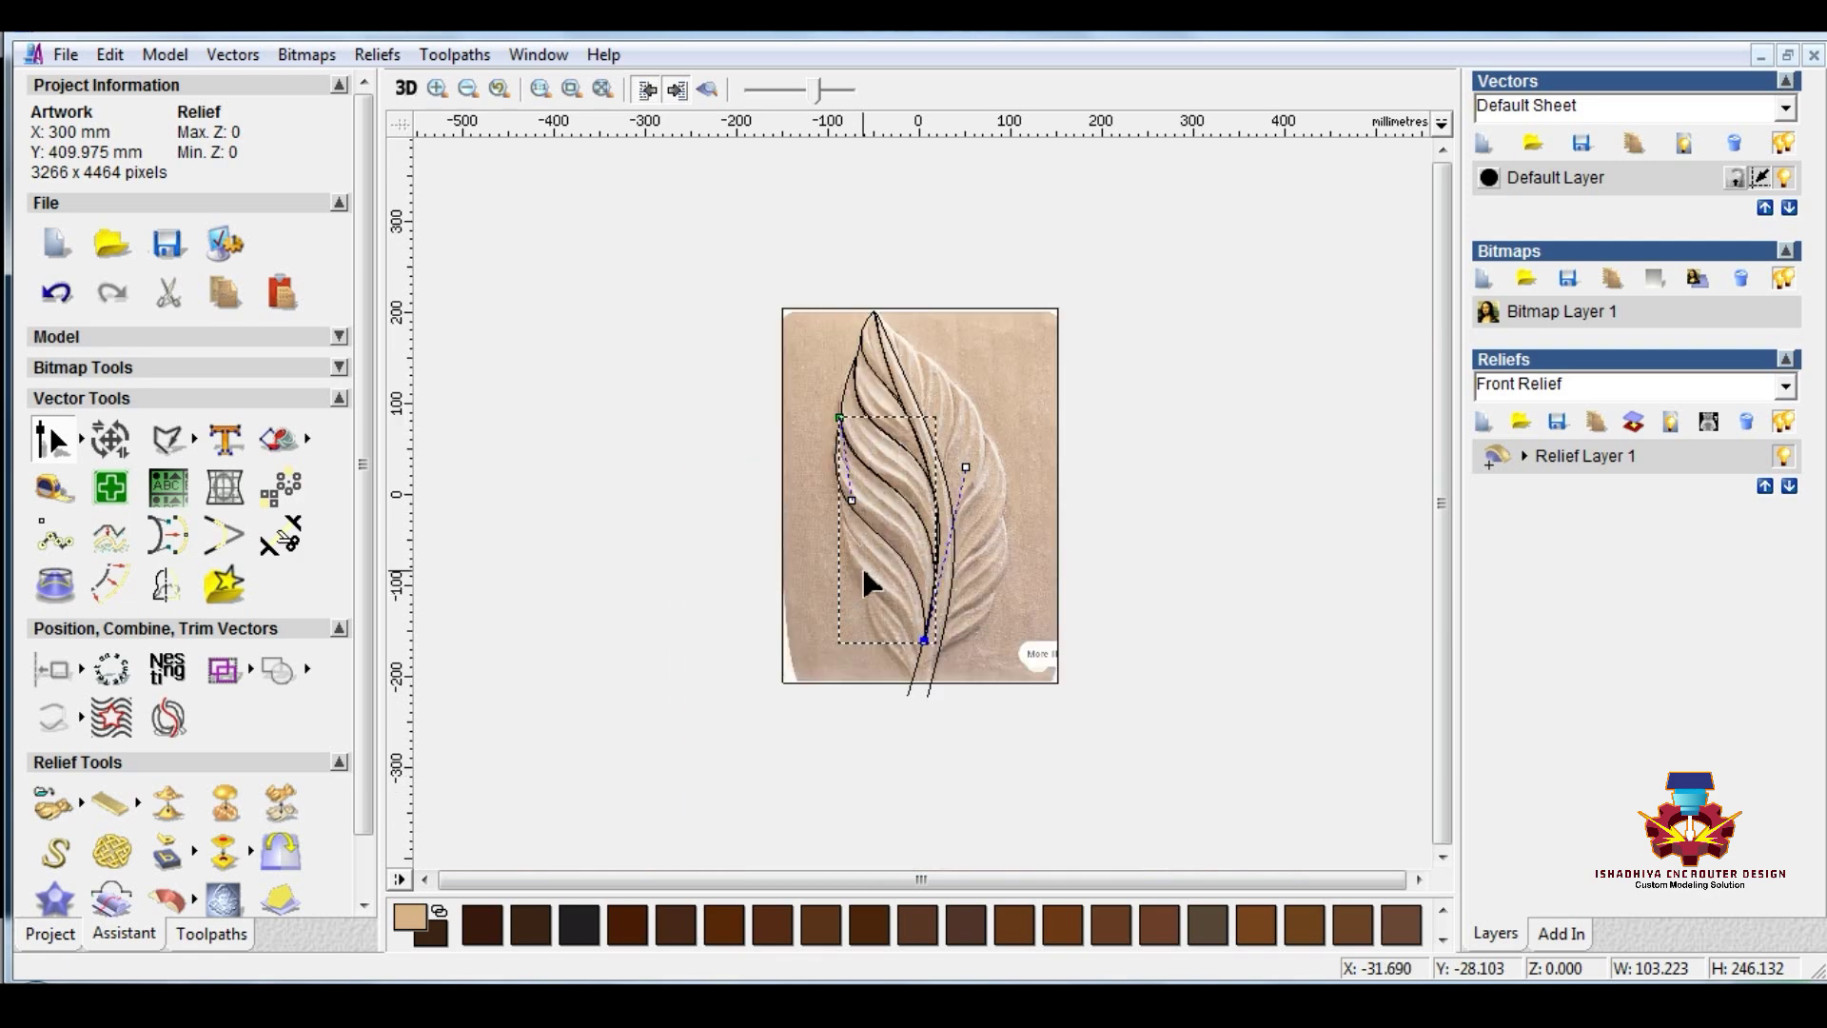
Step: Draw a straight polyline about 83 mm wide and 203 mm high from the lower midrib up to the fourth lobe's outer edge
{"action": "scroll", "coordinate": [910, 614], "scroll_direction": "up", "scroll_amount": 1}
{"action": "left_click", "coordinate": [896, 725]}
{"action": "scroll", "coordinate": [907, 742], "scroll_direction": "up", "scroll_amount": 1}
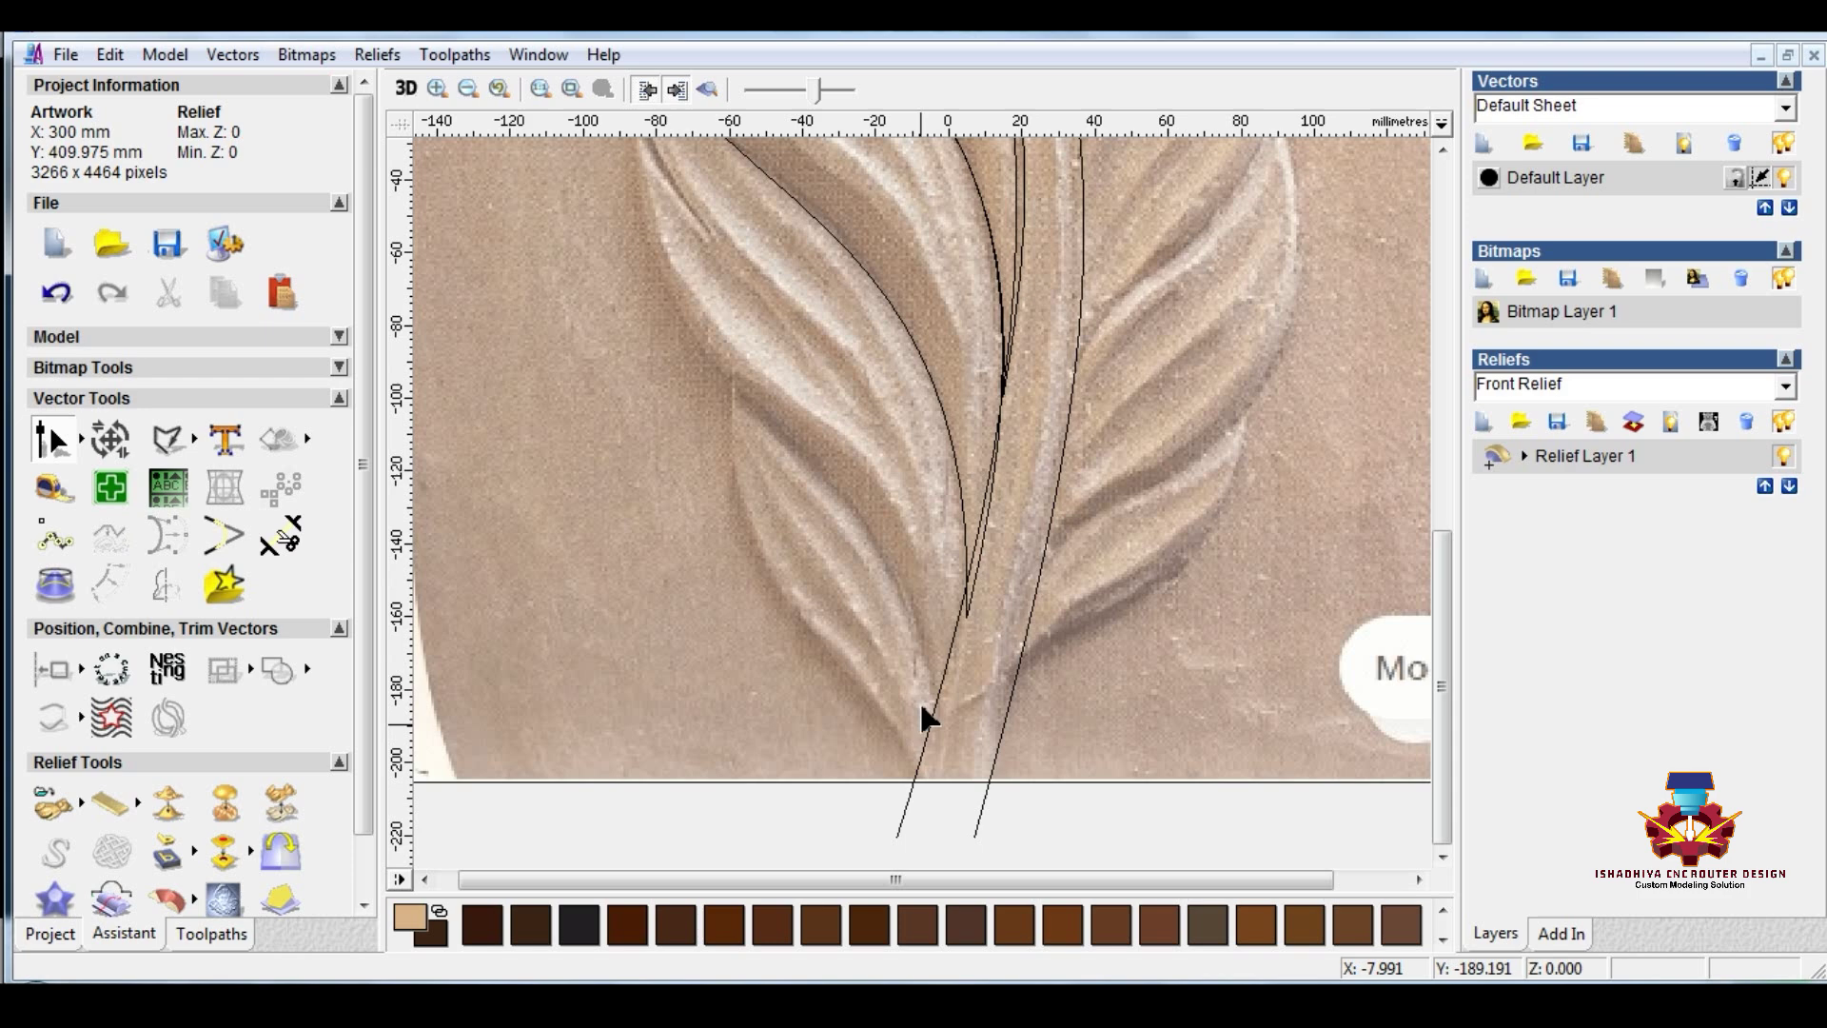
{"action": "left_click", "coordinate": [167, 439]}
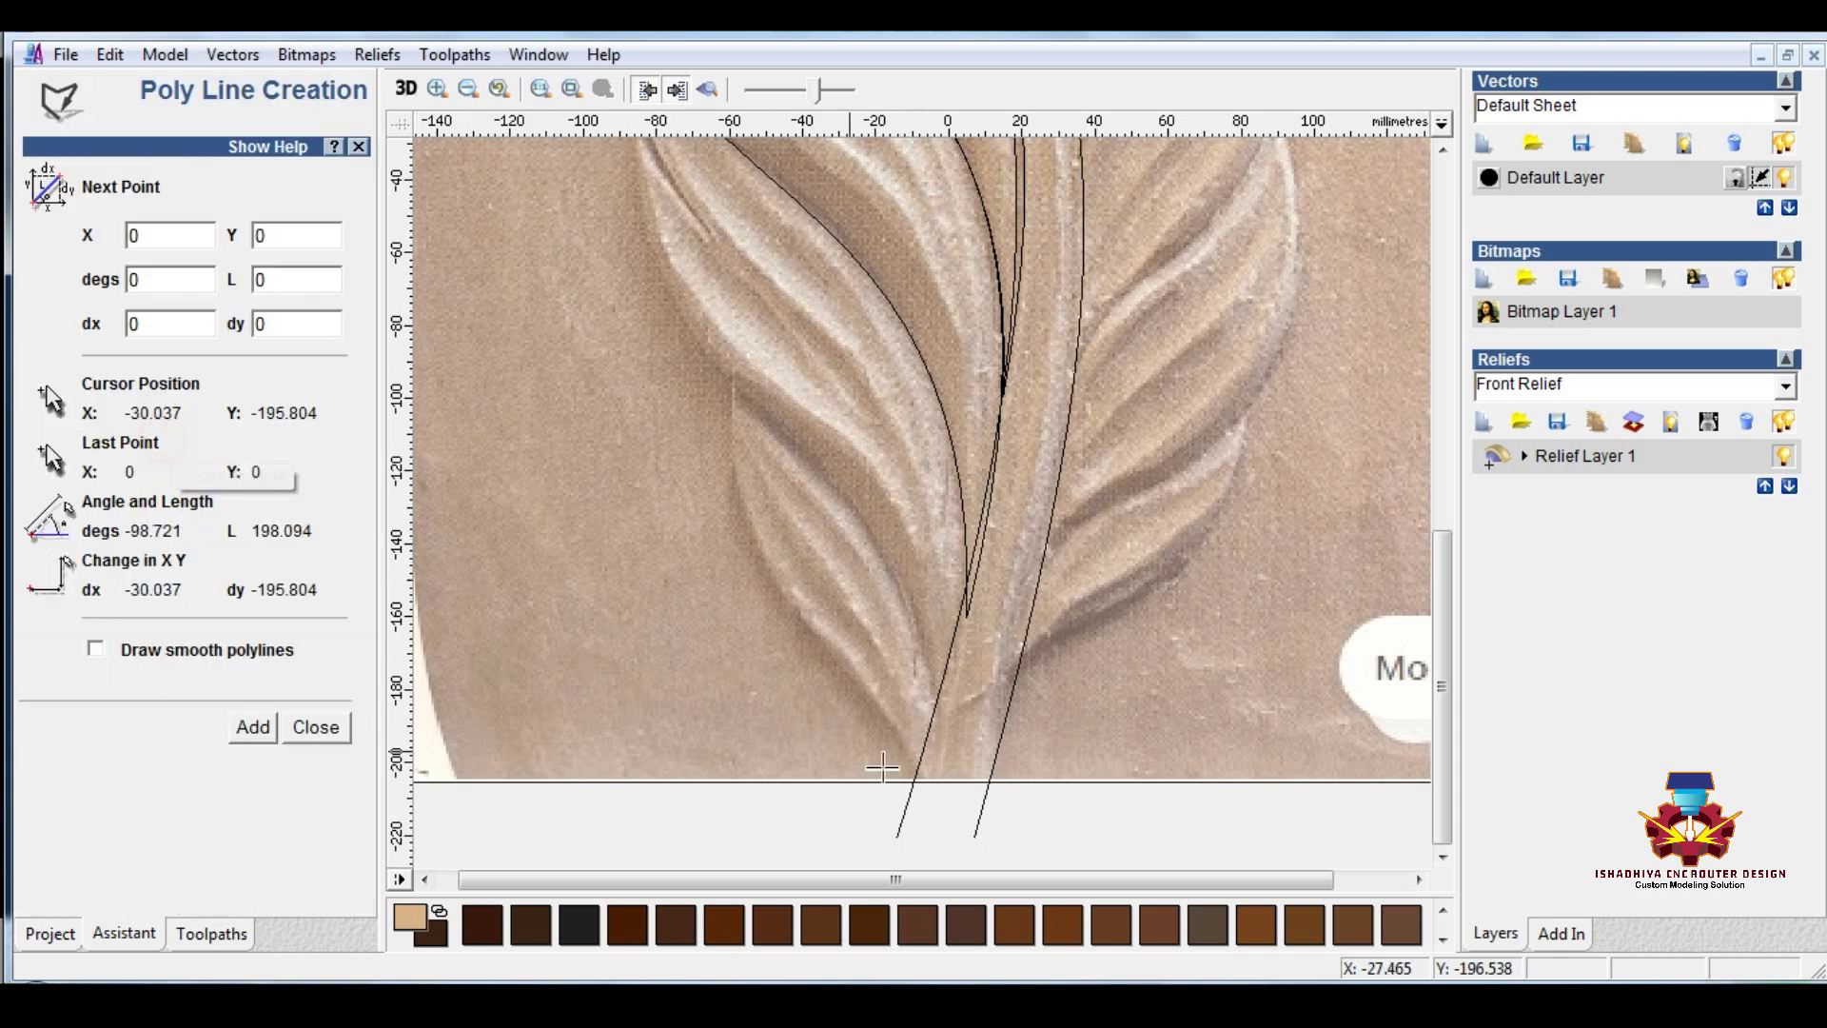
{"action": "left_click", "coordinate": [938, 761]}
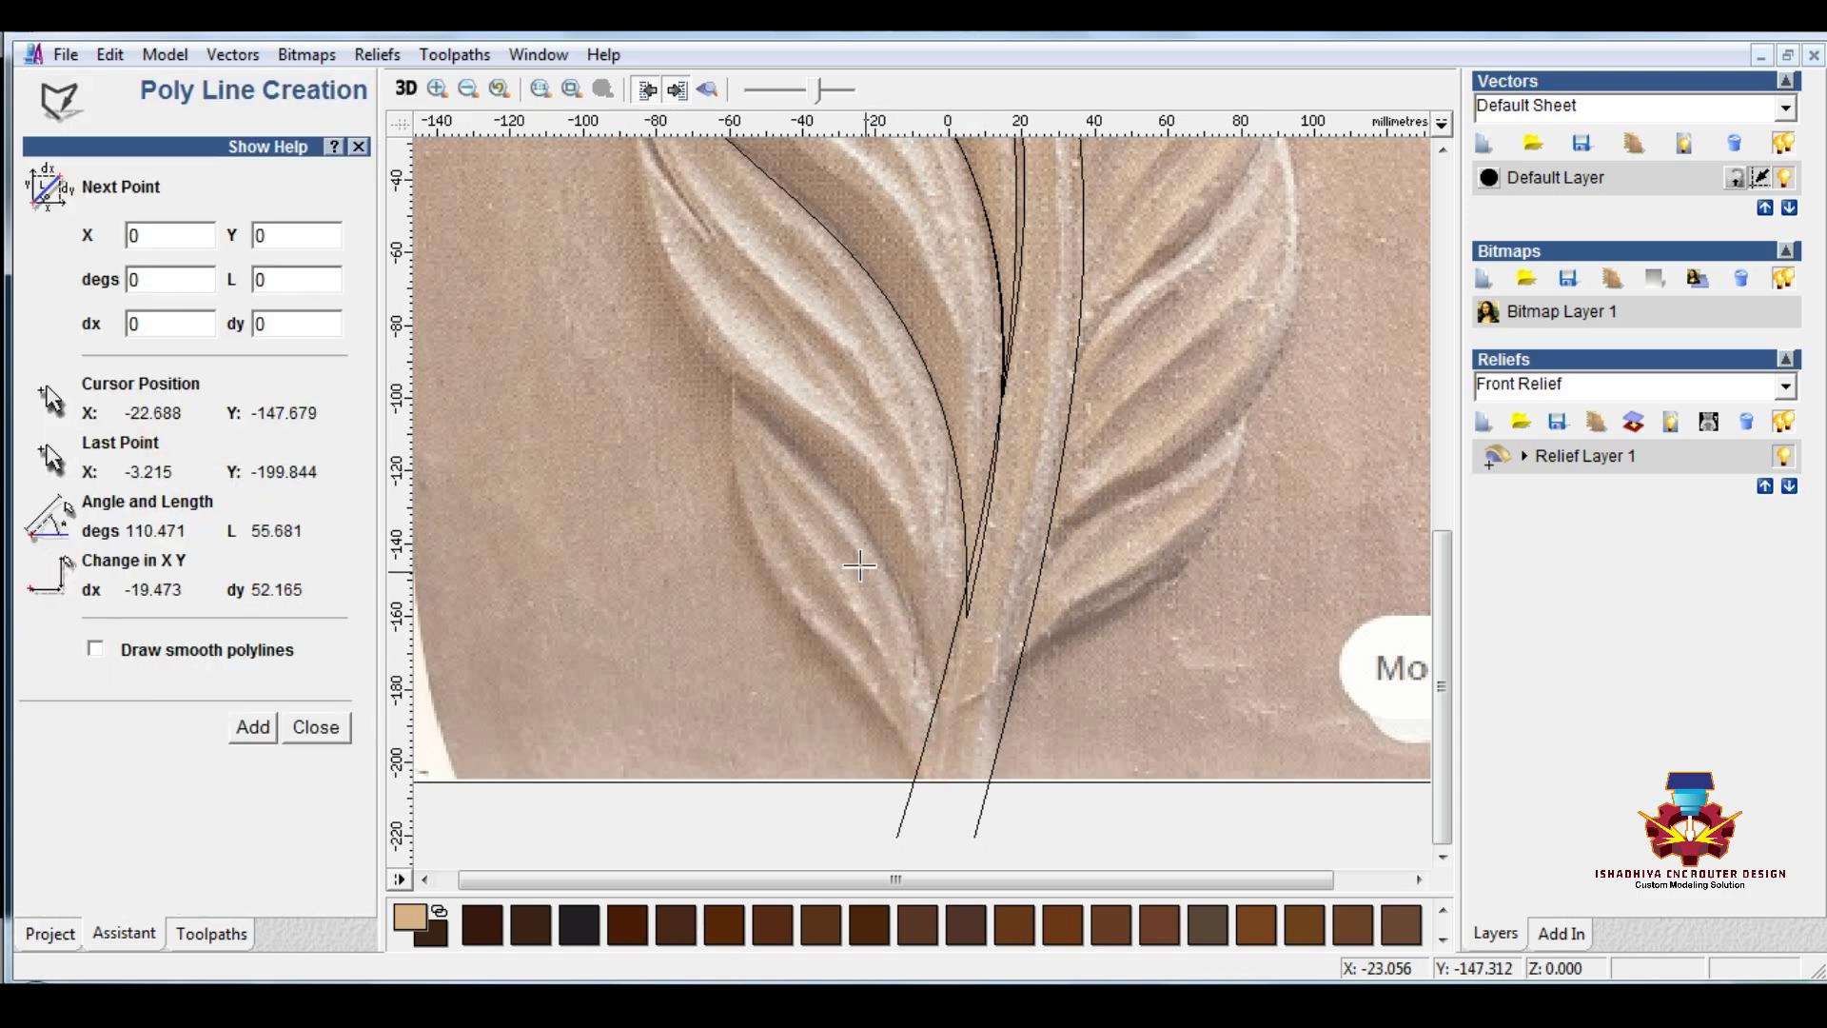
{"action": "scroll", "coordinate": [809, 476], "scroll_direction": "down", "scroll_amount": 2}
{"action": "scroll", "coordinate": [751, 469], "scroll_direction": "up", "scroll_amount": 2}
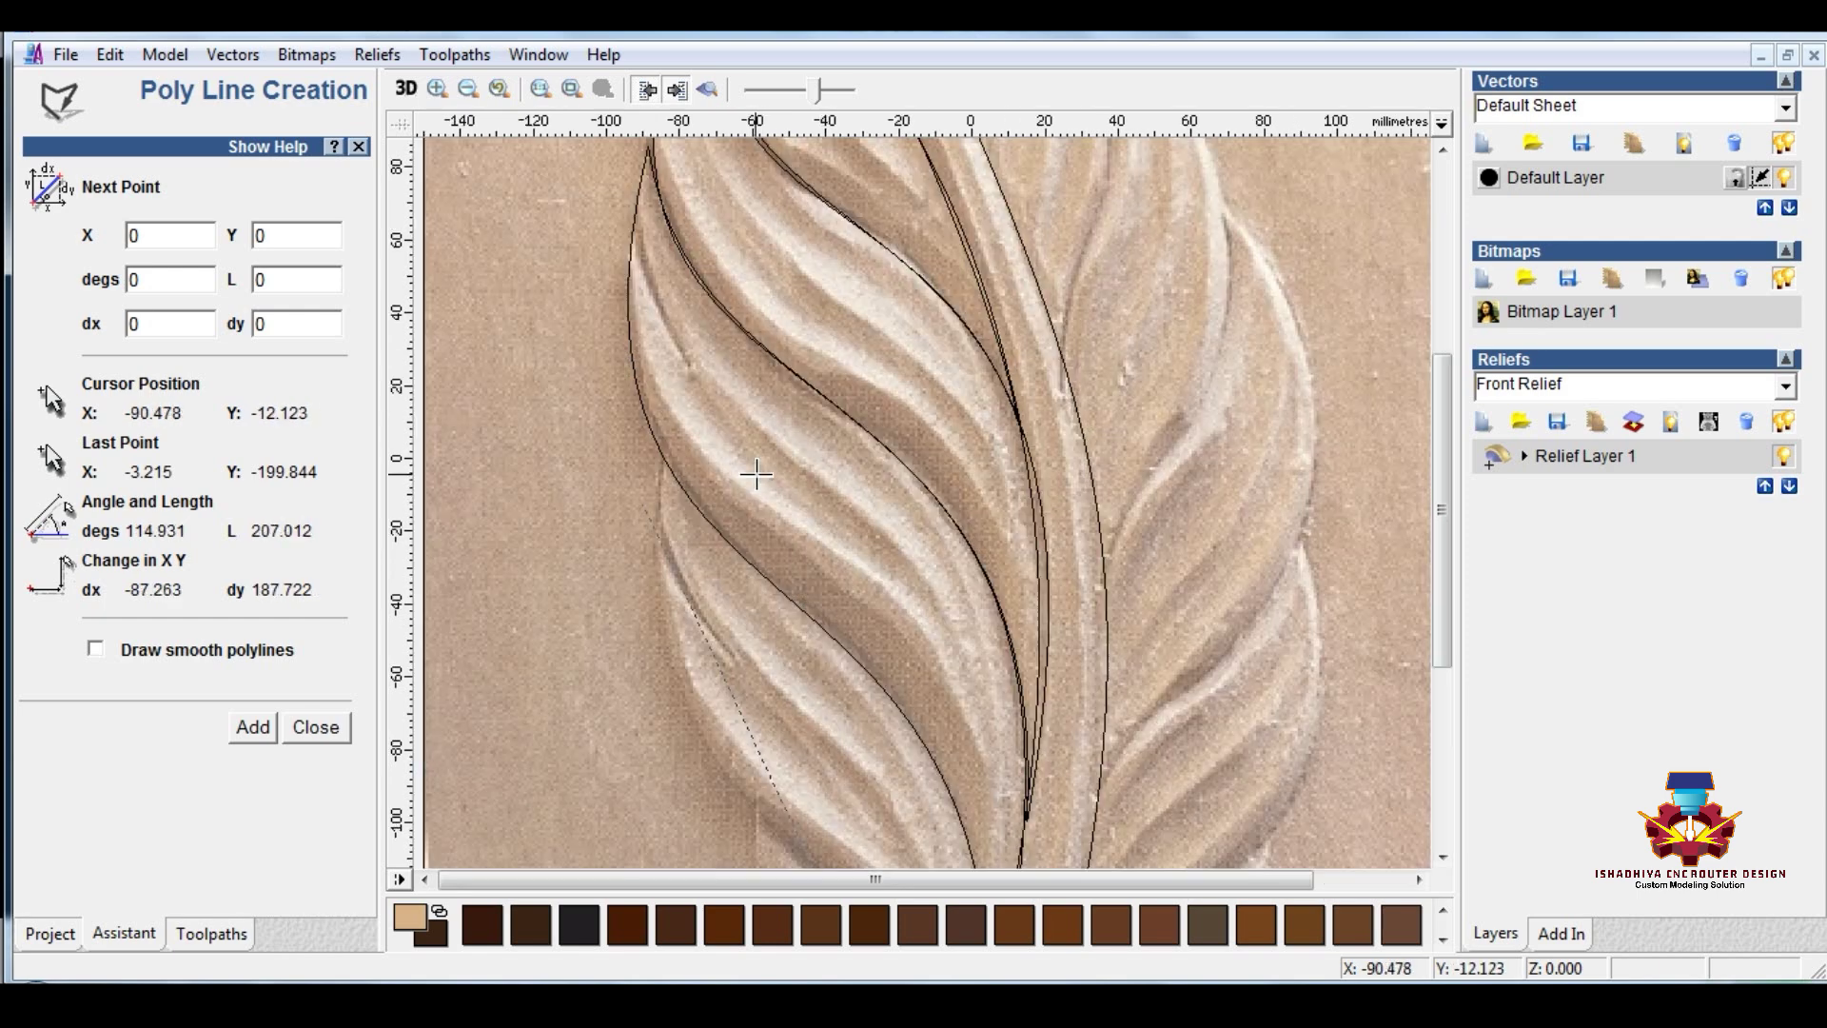
{"action": "left_click", "coordinate": [657, 446]}
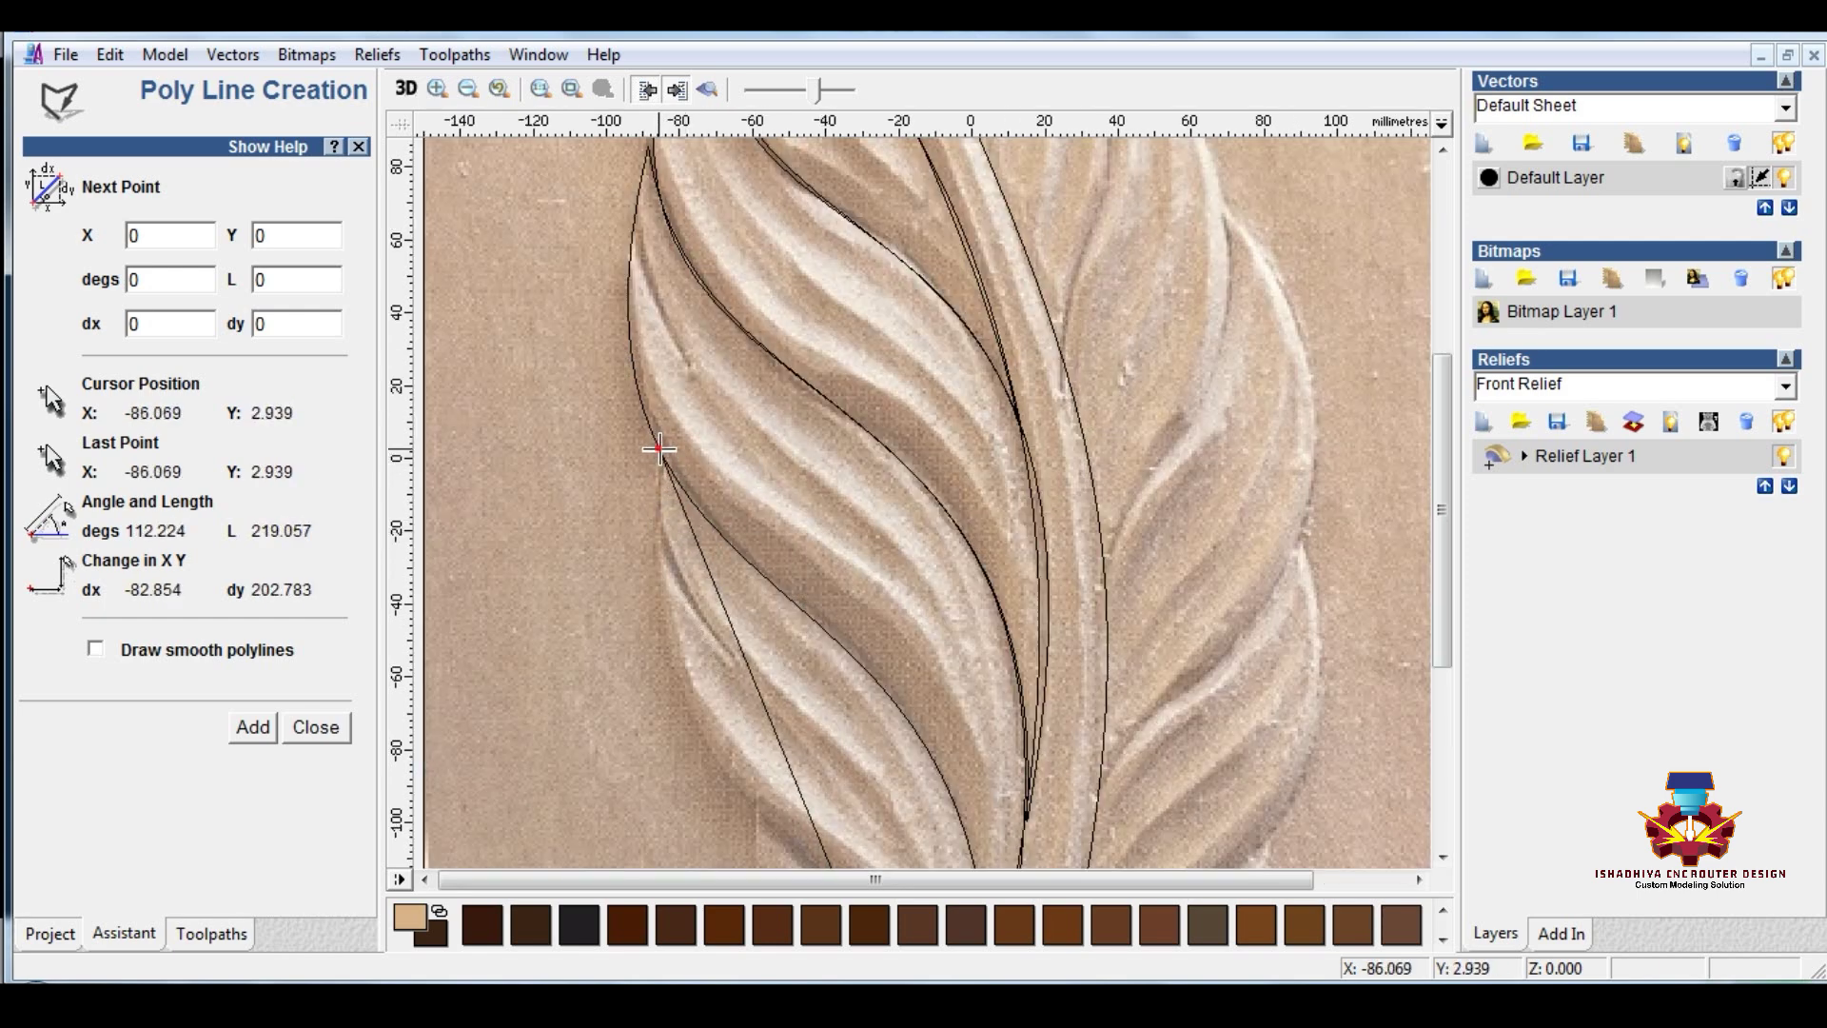
{"action": "key", "text": "Escape"}
Step: Copy the new fifth-lobe line and paste the duplicate in place
{"action": "right_click", "coordinate": [700, 548]}
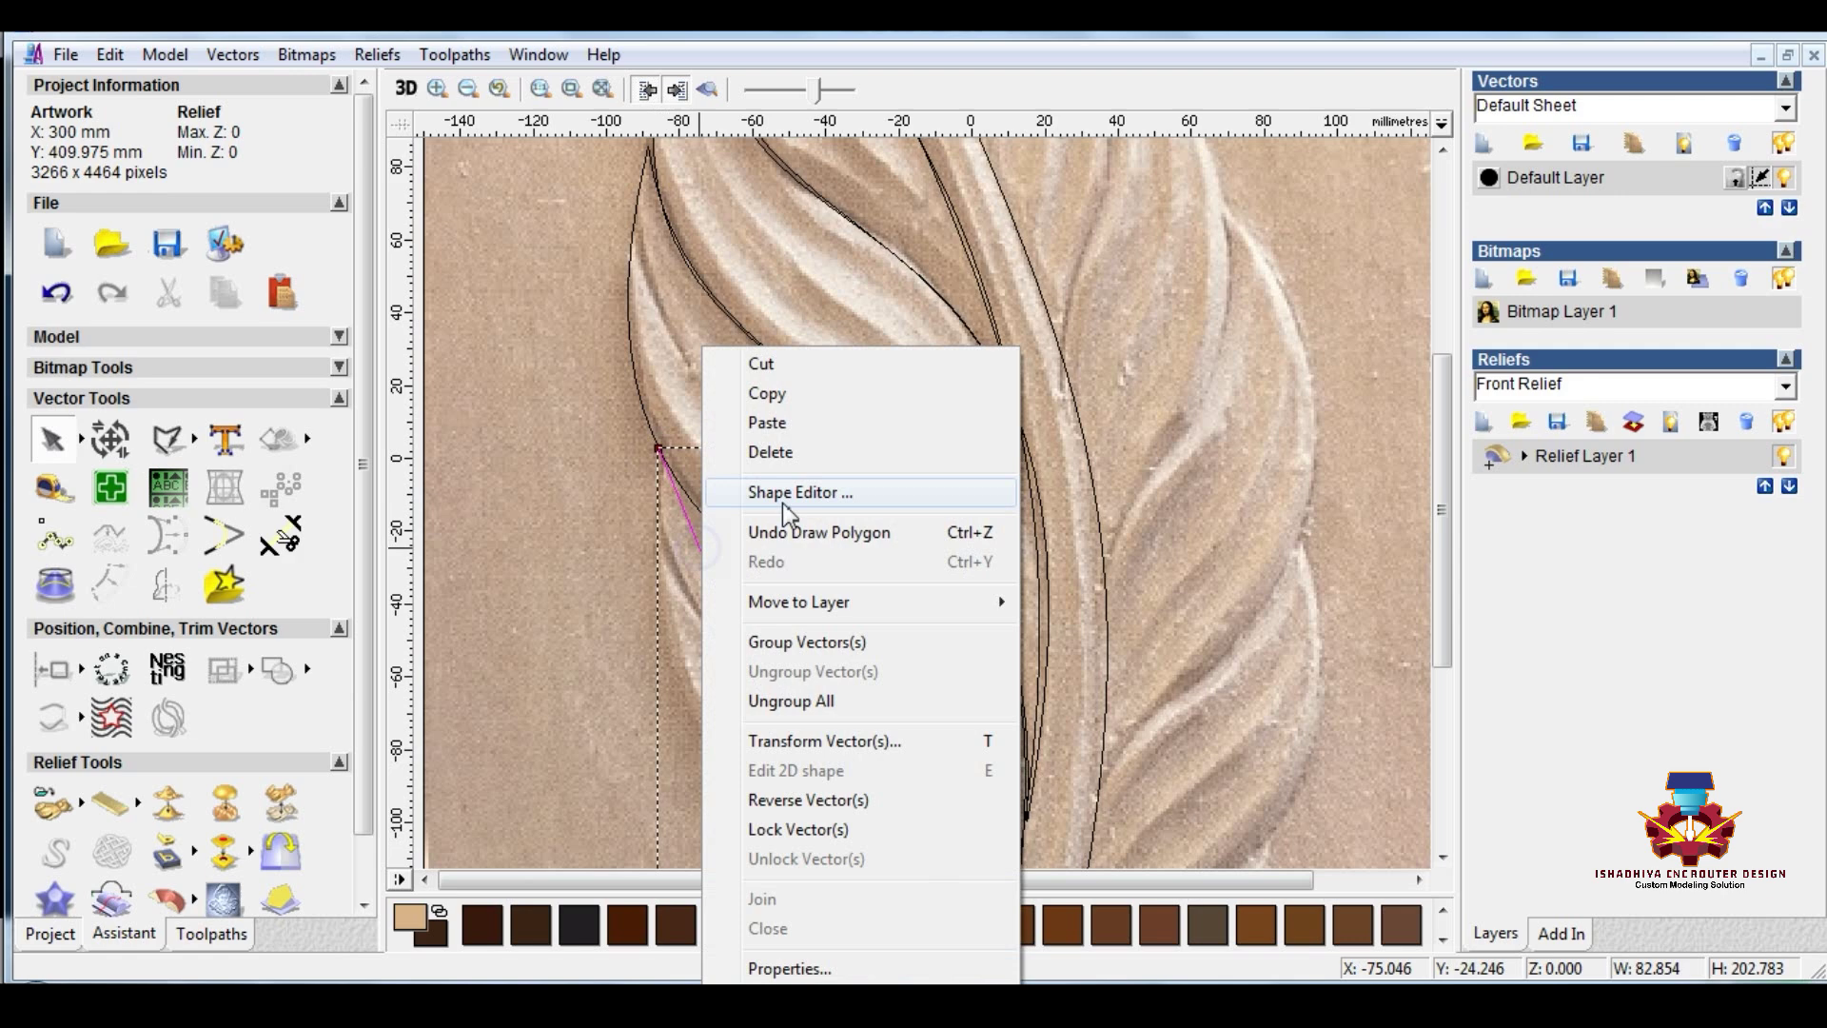
{"action": "left_click", "coordinate": [771, 394]}
{"action": "right_click", "coordinate": [705, 571]}
{"action": "left_click", "coordinate": [770, 423]}
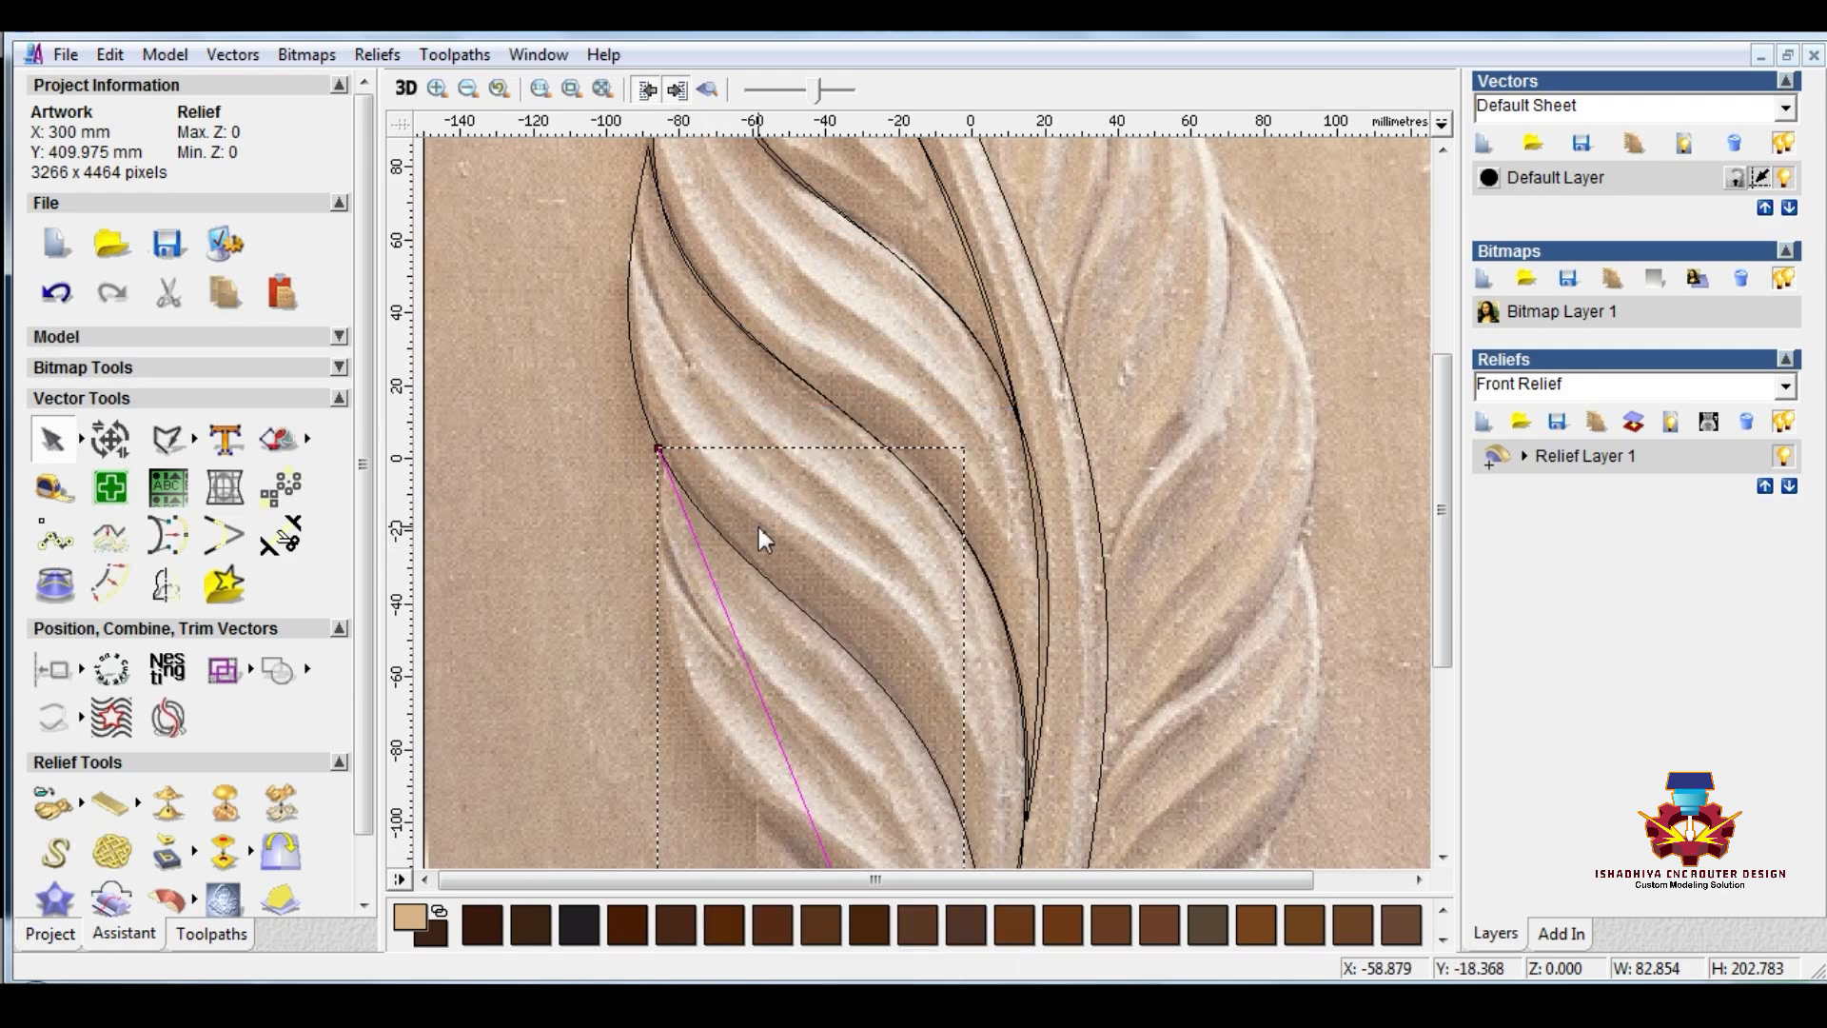
Step: Bend one fifth-lobe line into a Bezier following the lobe's outer carved edge down to the lower midrib, about 83 mm wide
{"action": "scroll", "coordinate": [757, 527], "scroll_direction": "down", "scroll_amount": 2}
{"action": "key", "text": "b"}
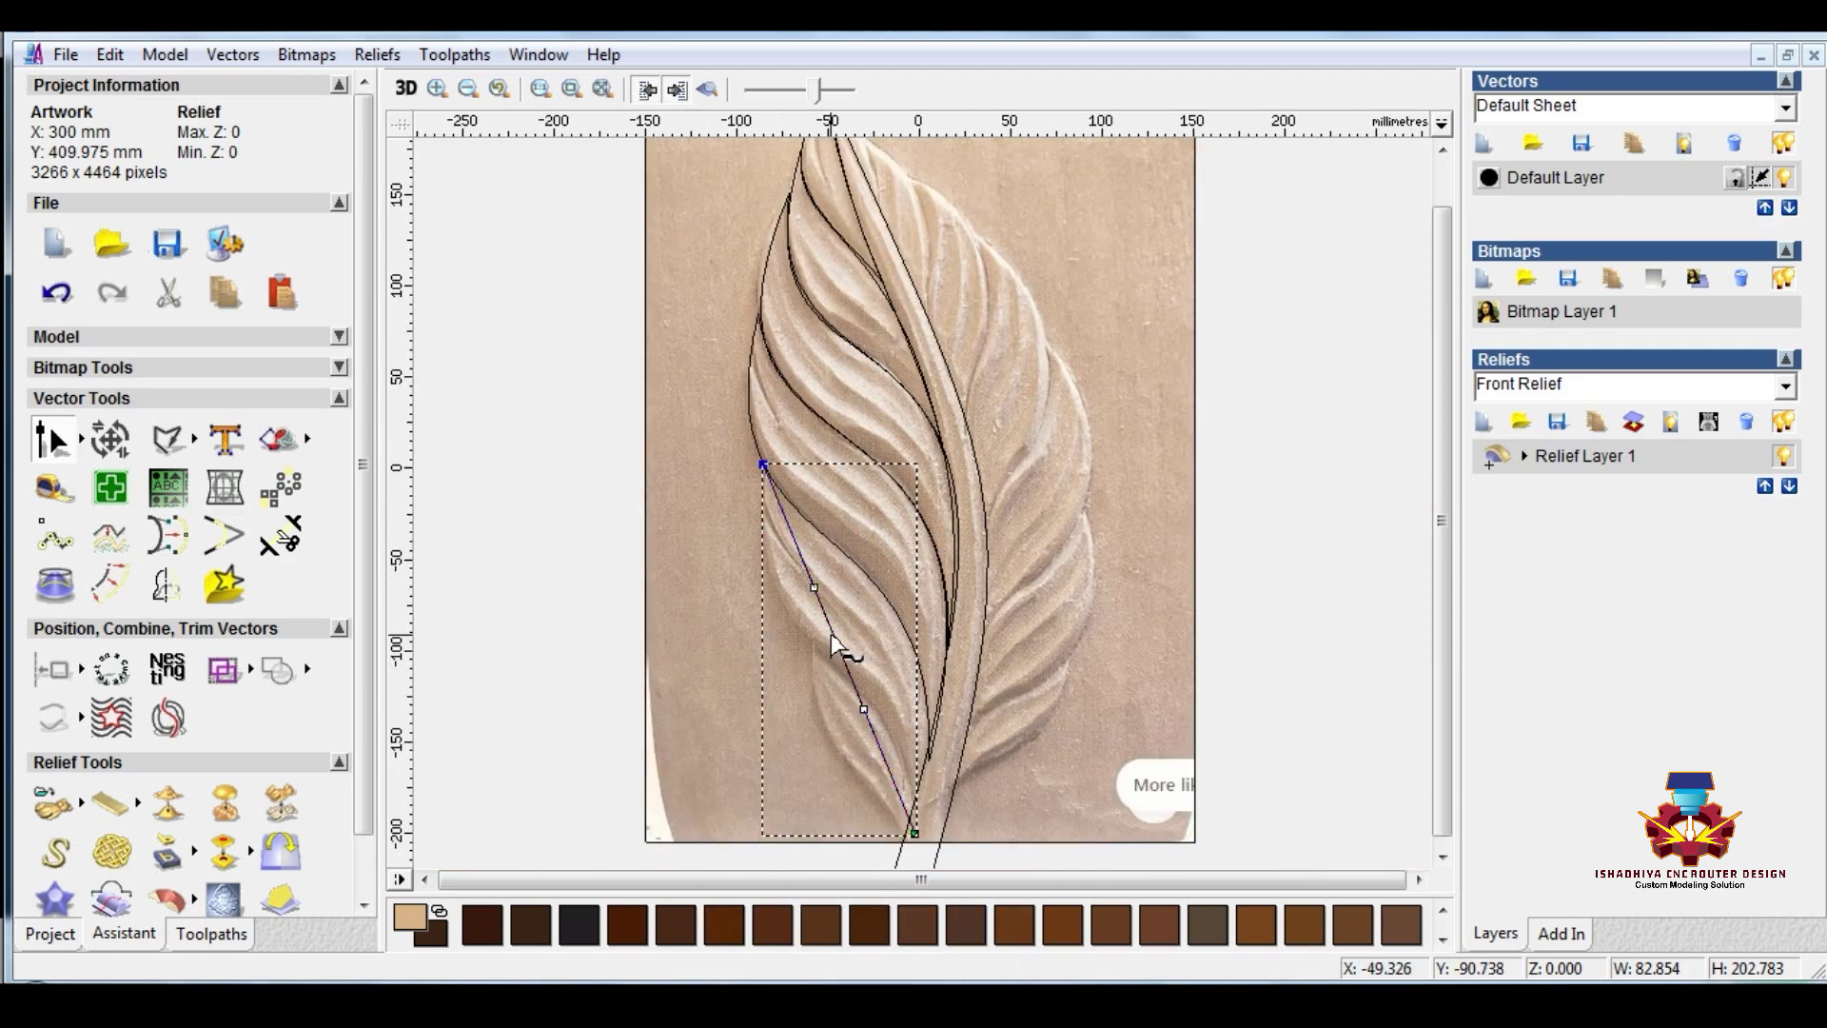
{"action": "left_click_drag", "start_coordinate": [814, 588], "coordinate": [882, 626]}
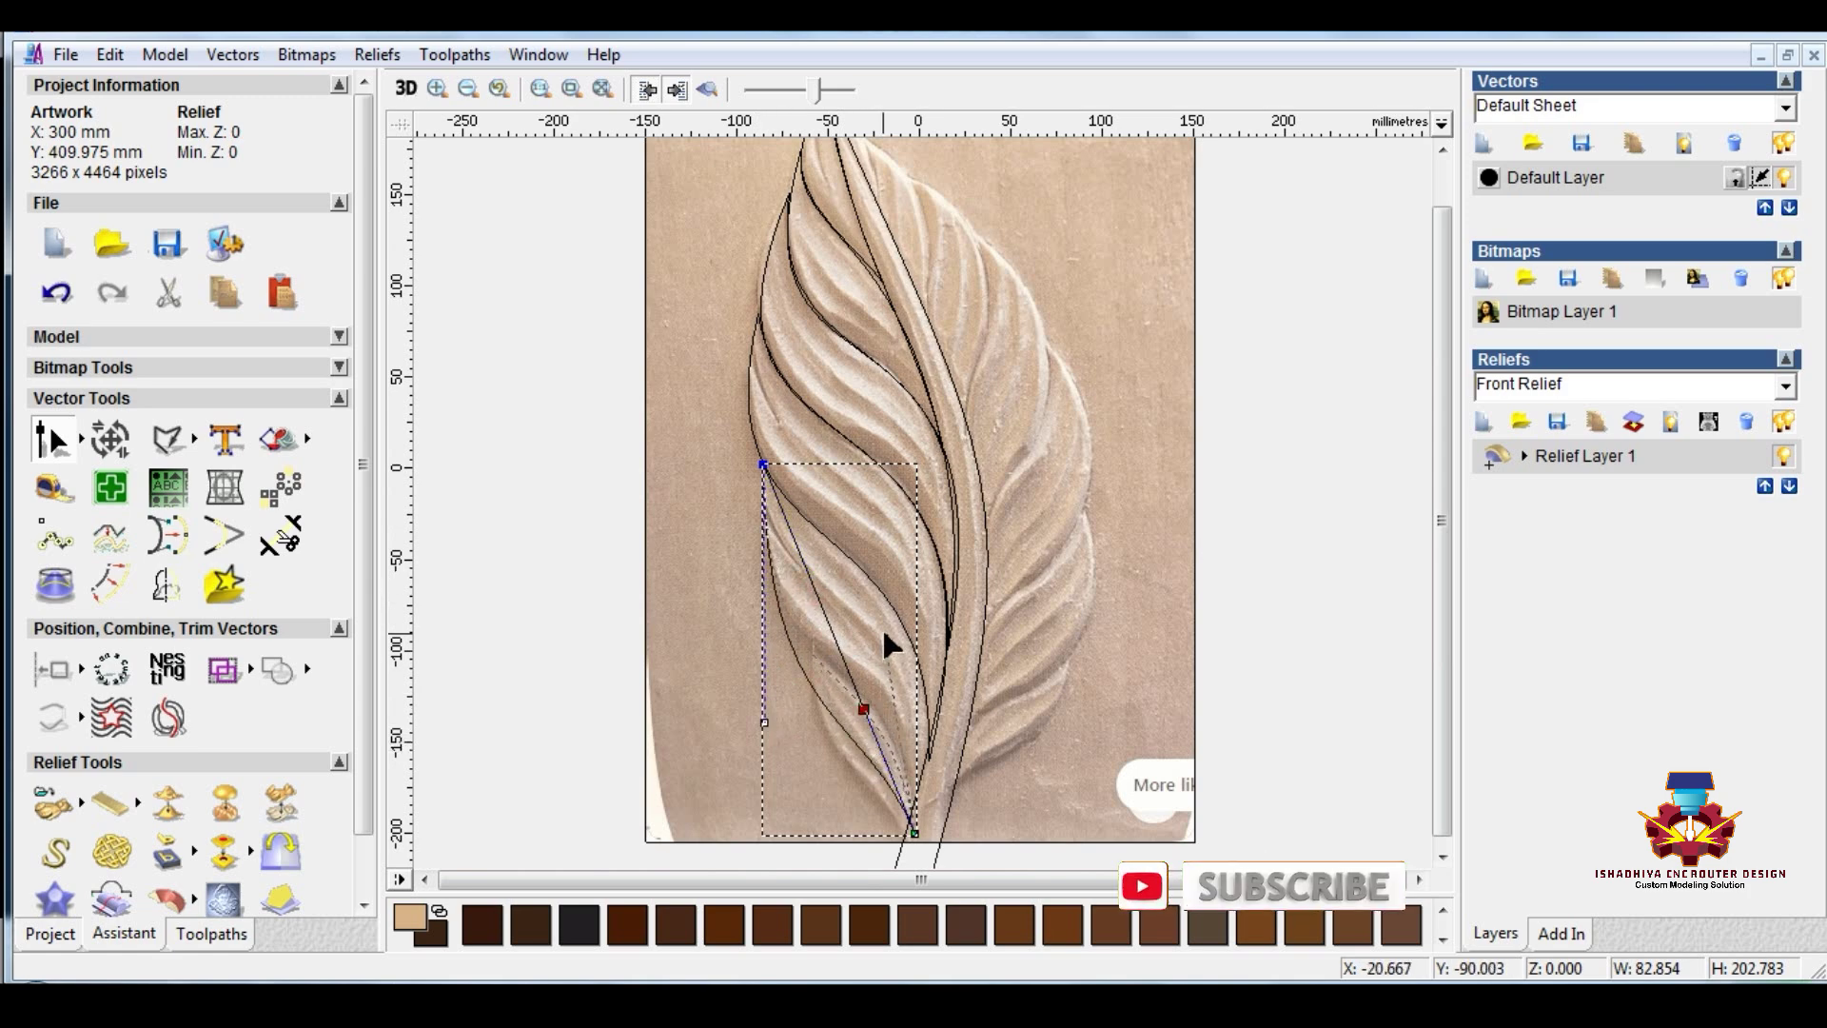
{"action": "scroll", "coordinate": [780, 647], "scroll_direction": "up", "scroll_amount": 2}
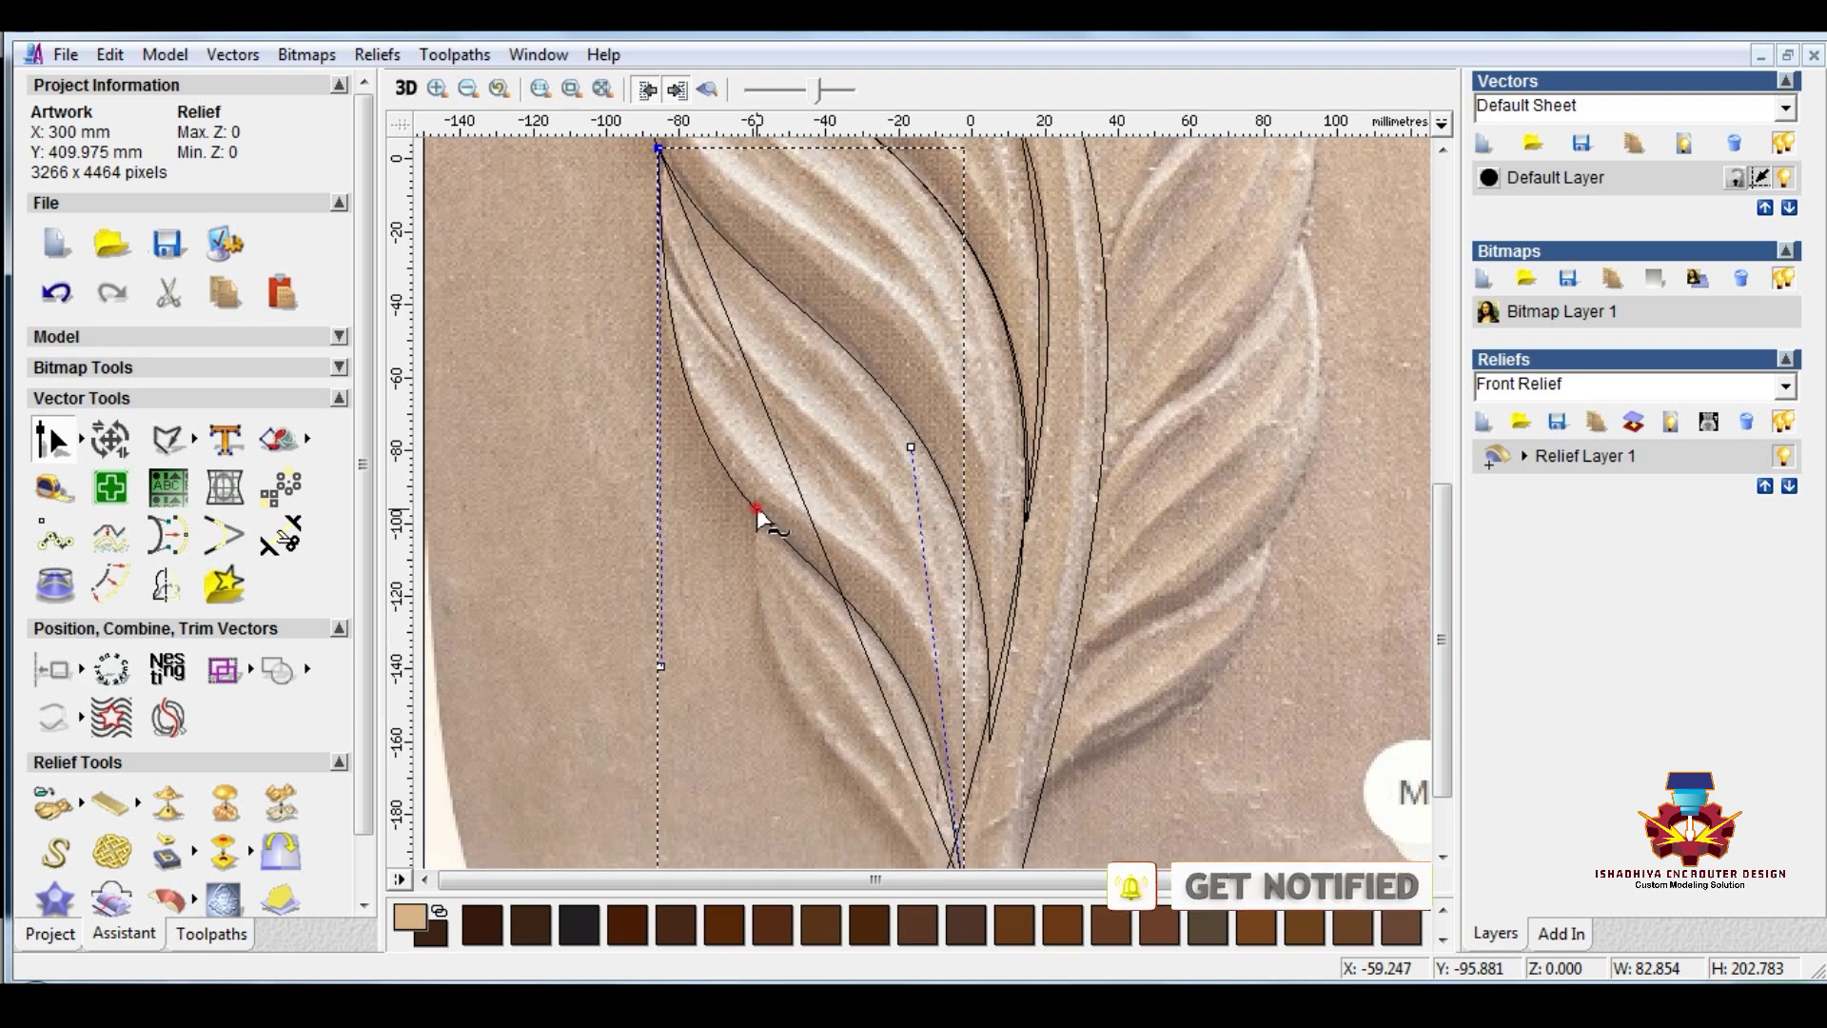
{"action": "left_click", "coordinate": [660, 666]}
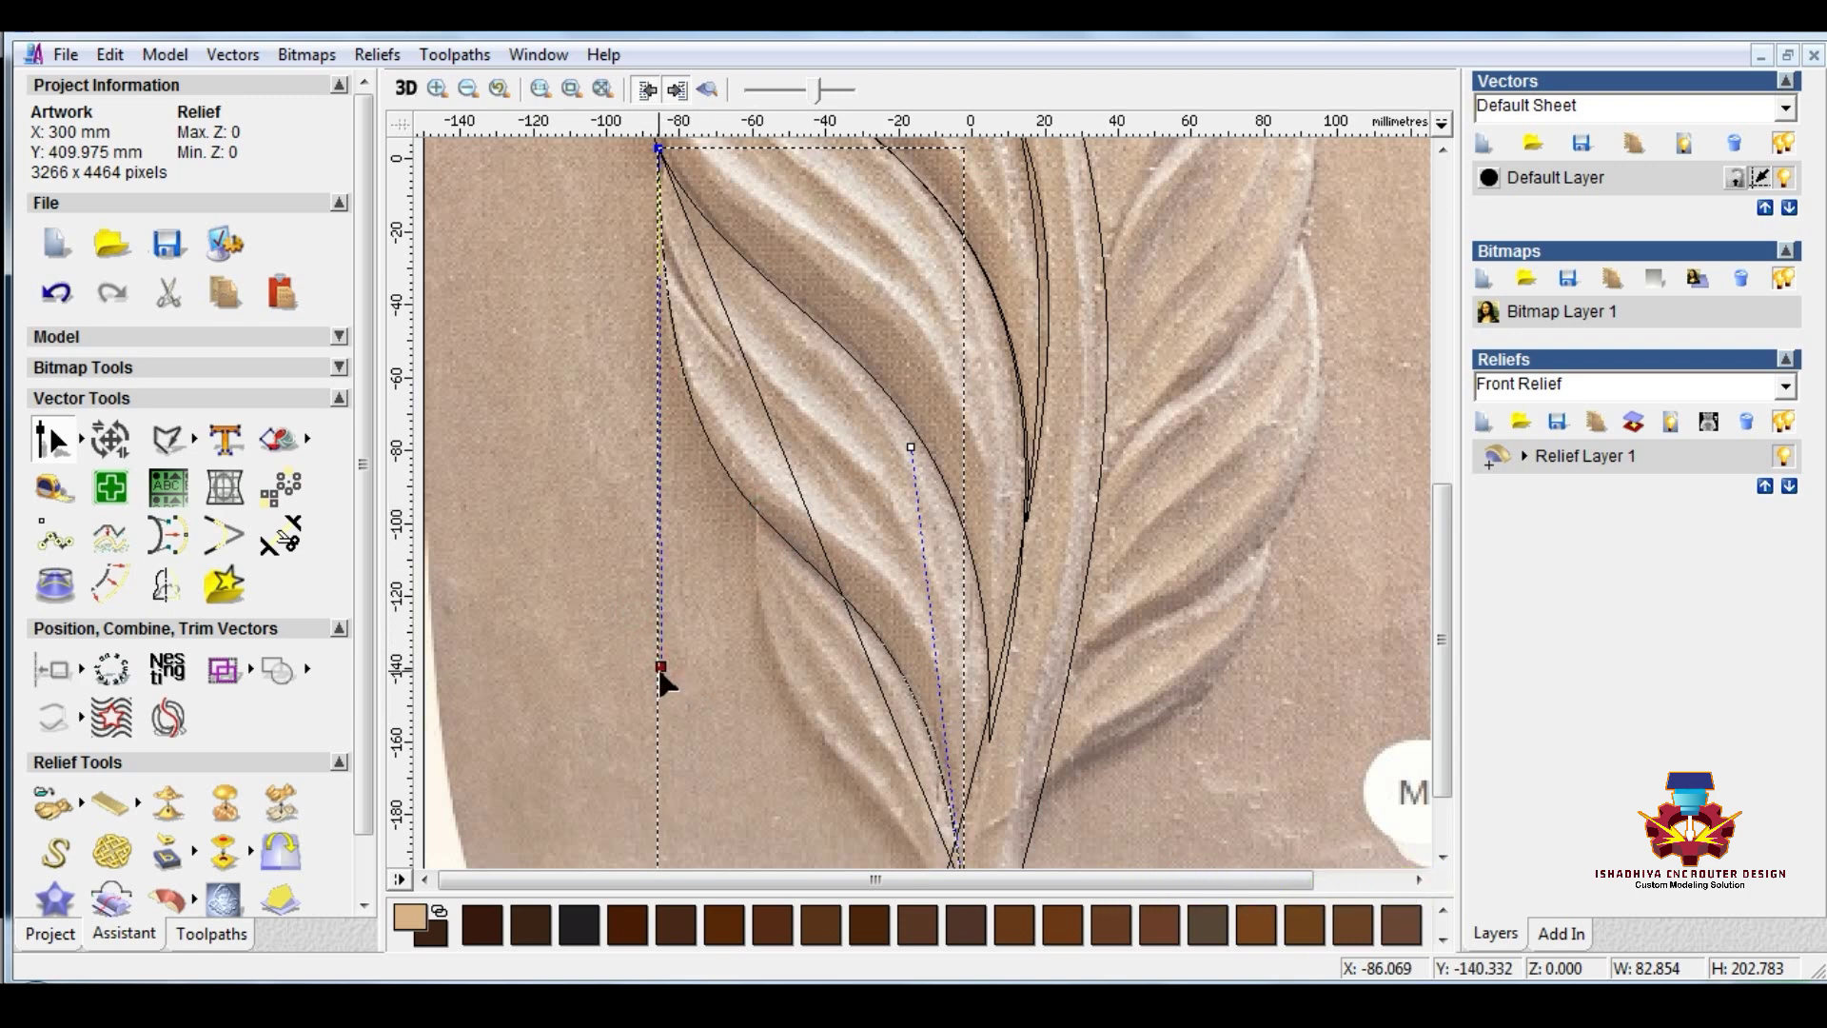
{"action": "left_click_drag", "start_coordinate": [660, 666], "coordinate": [652, 675]}
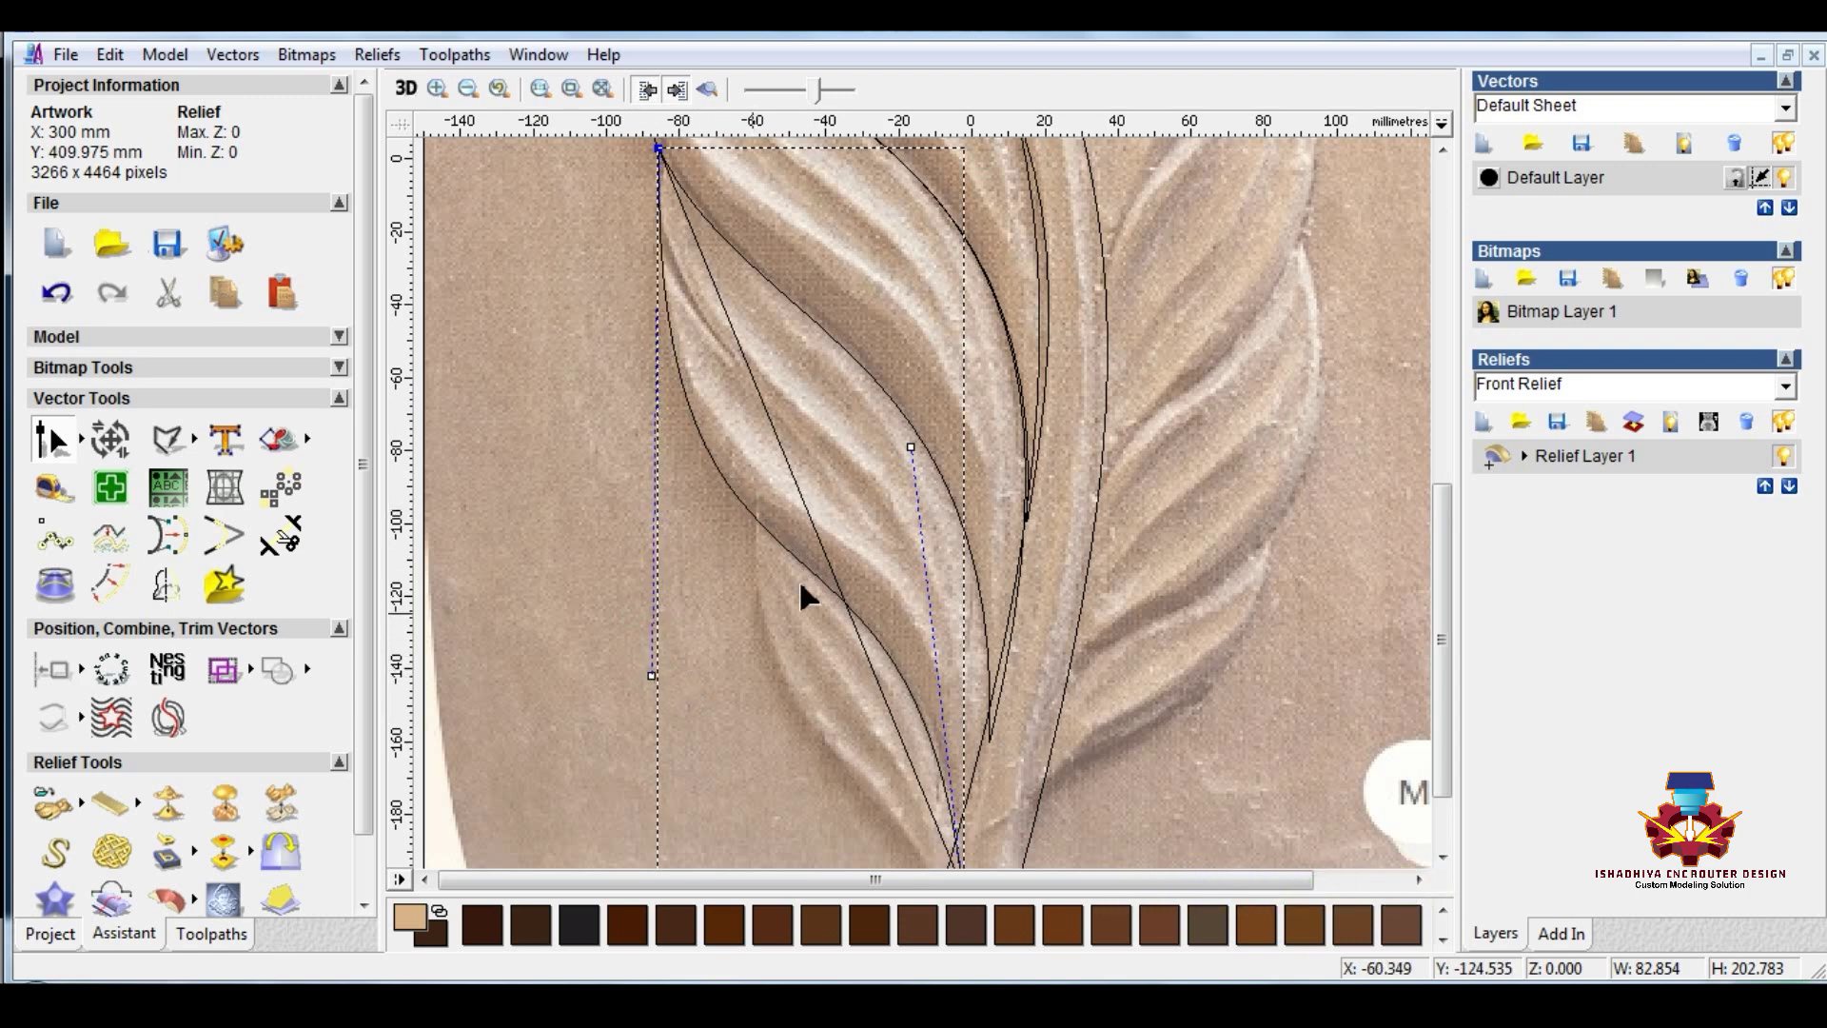
Step: Bend the remaining fifth-lobe line into a Bezier along the fourth lobe's lower edge and the left midrib curve, about 90 mm wide
{"action": "left_click", "coordinate": [796, 487]}
{"action": "key", "text": "n"}
{"action": "key", "text": "n"}
{"action": "key", "text": "b"}
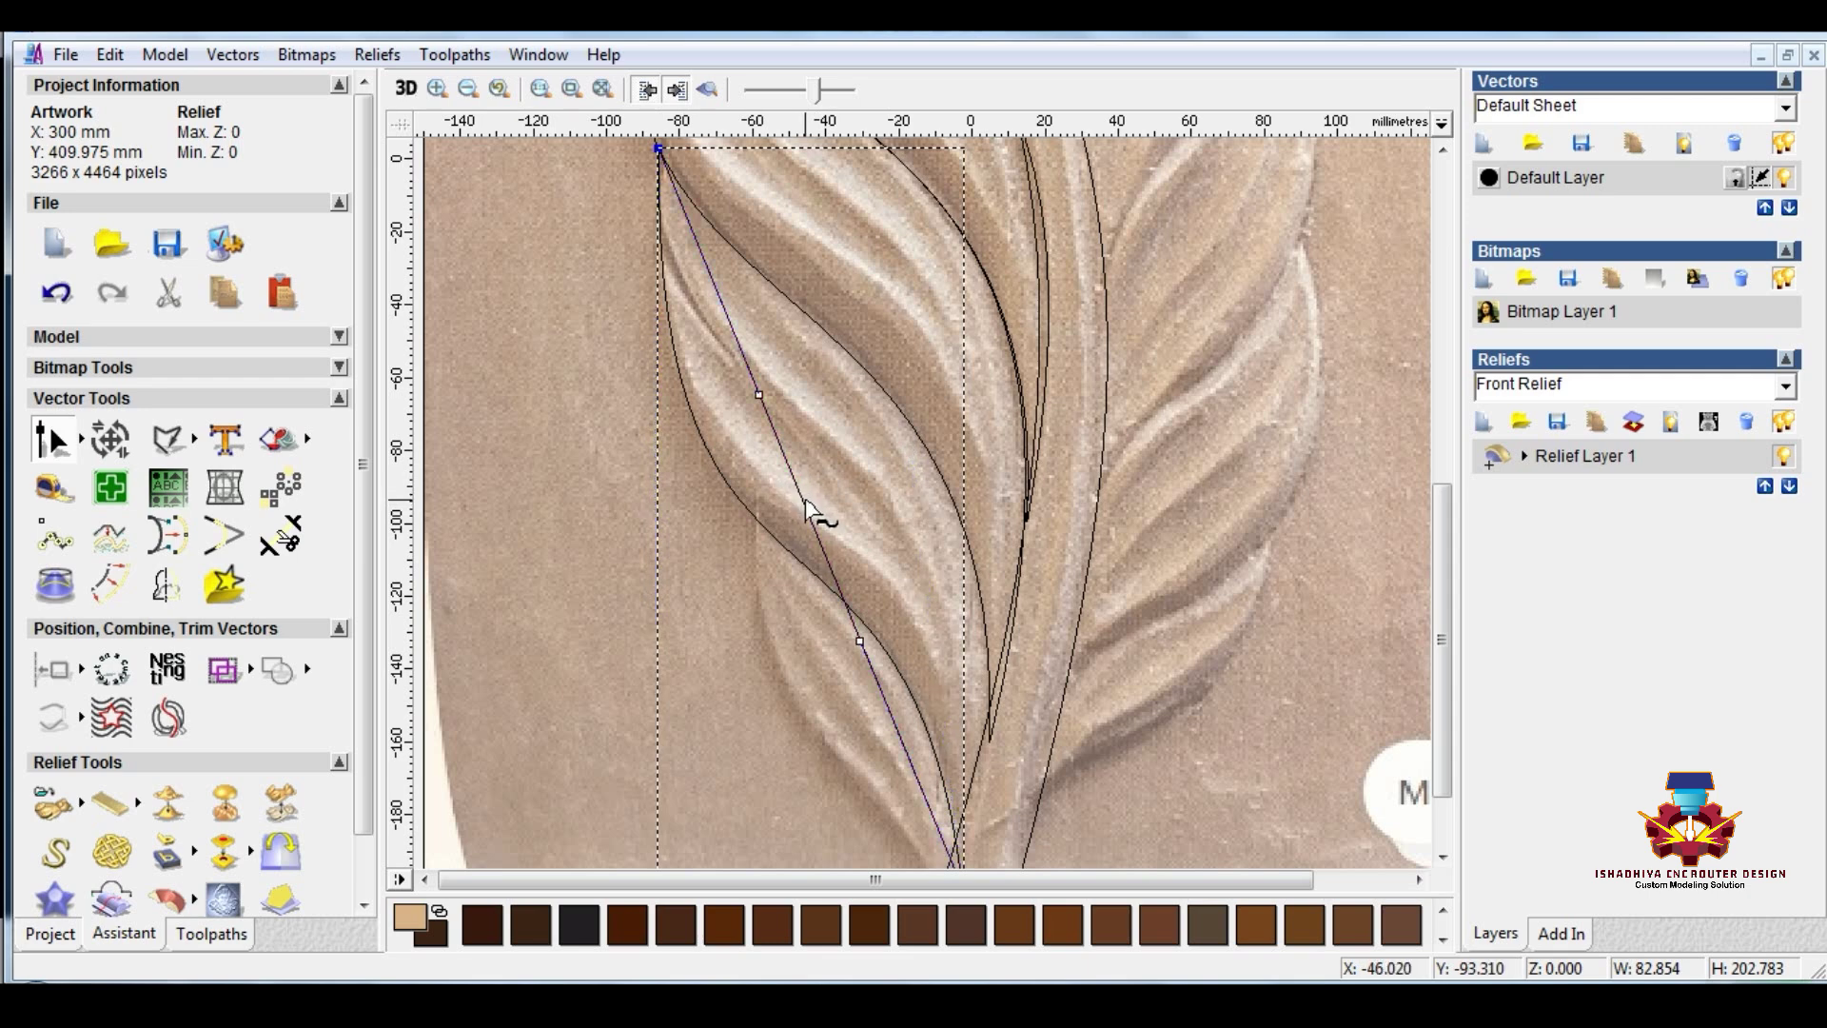
{"action": "left_click", "coordinate": [858, 639]}
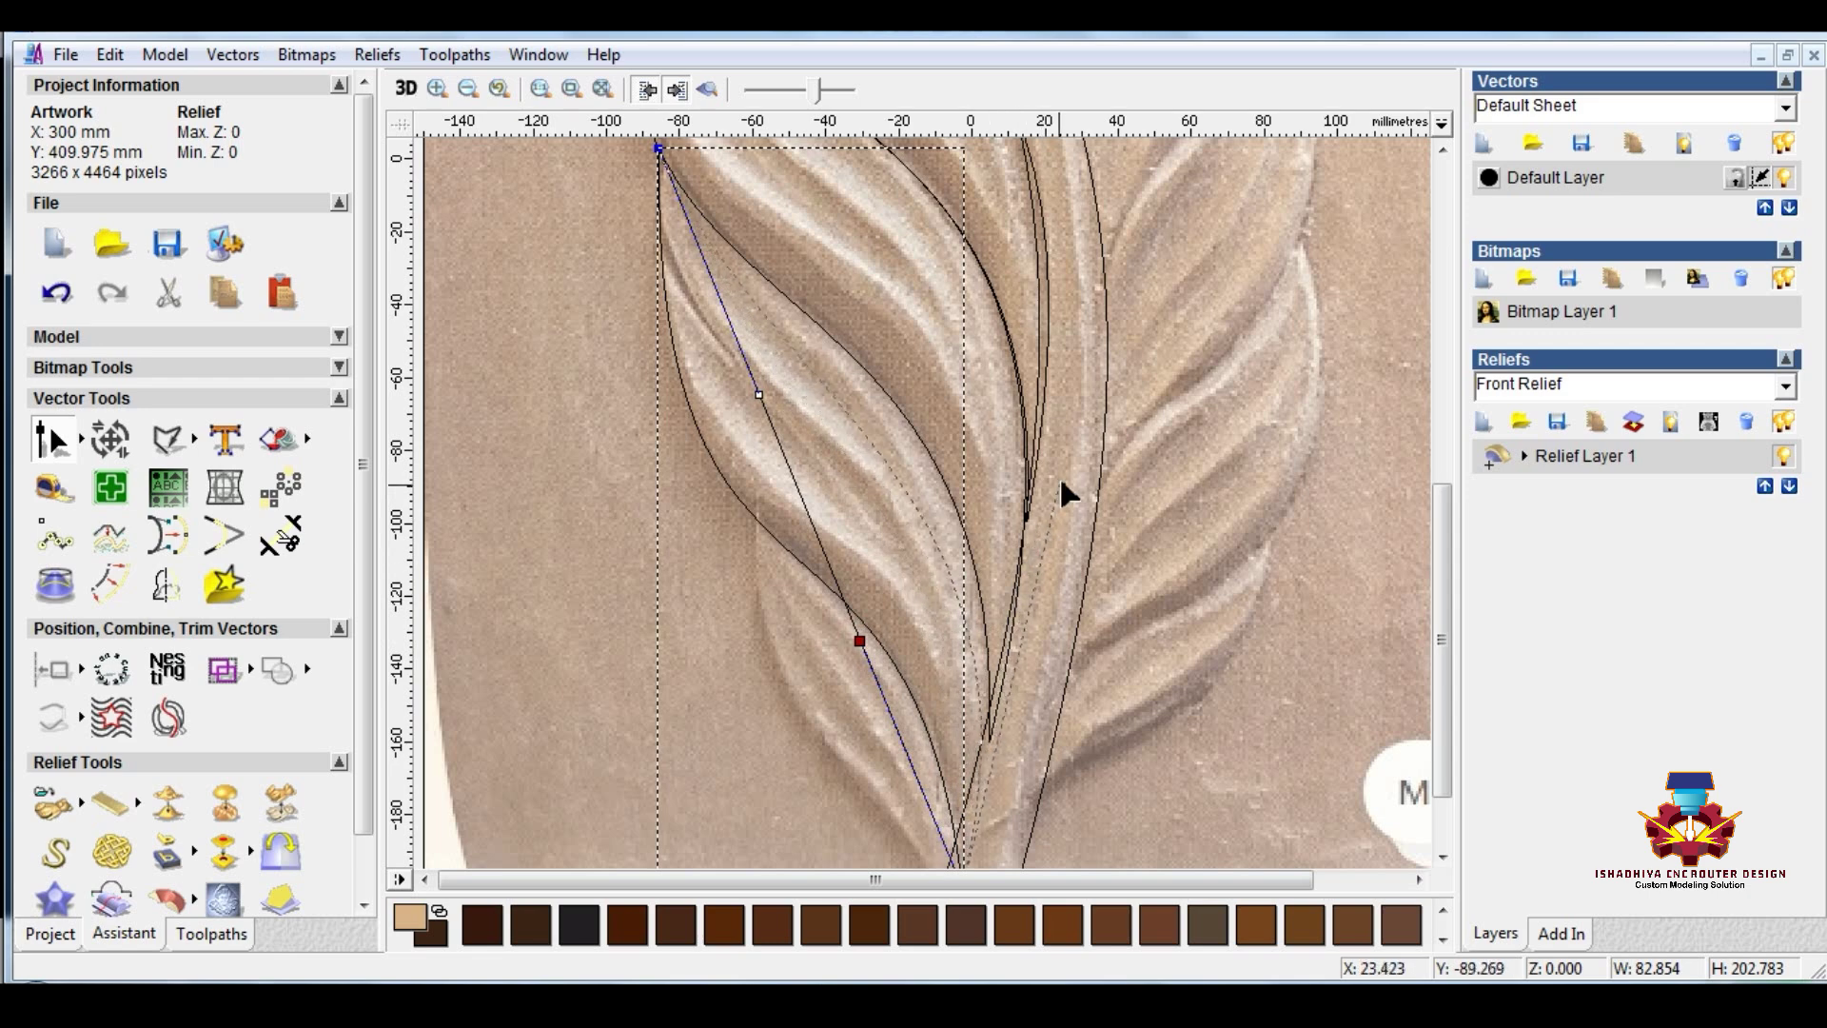
{"action": "left_click_drag", "start_coordinate": [1085, 388], "coordinate": [1086, 389]}
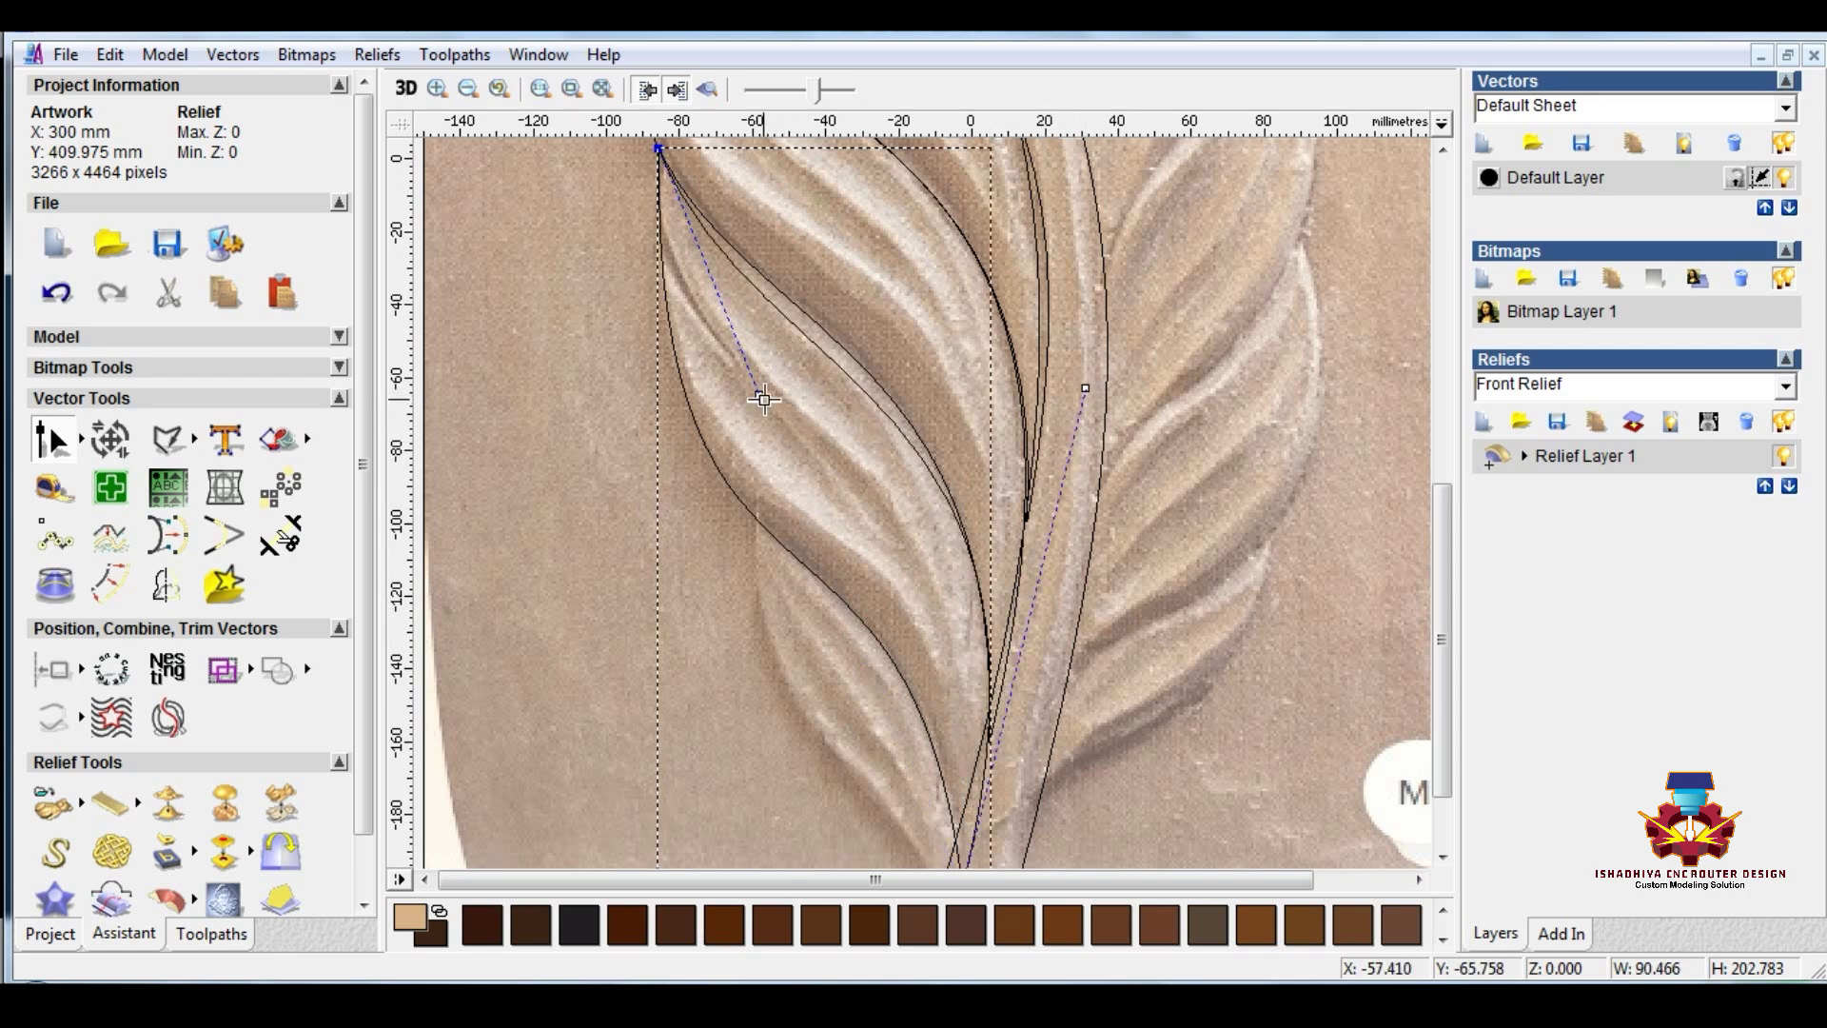
{"action": "left_click_drag", "start_coordinate": [764, 399], "coordinate": [731, 327]}
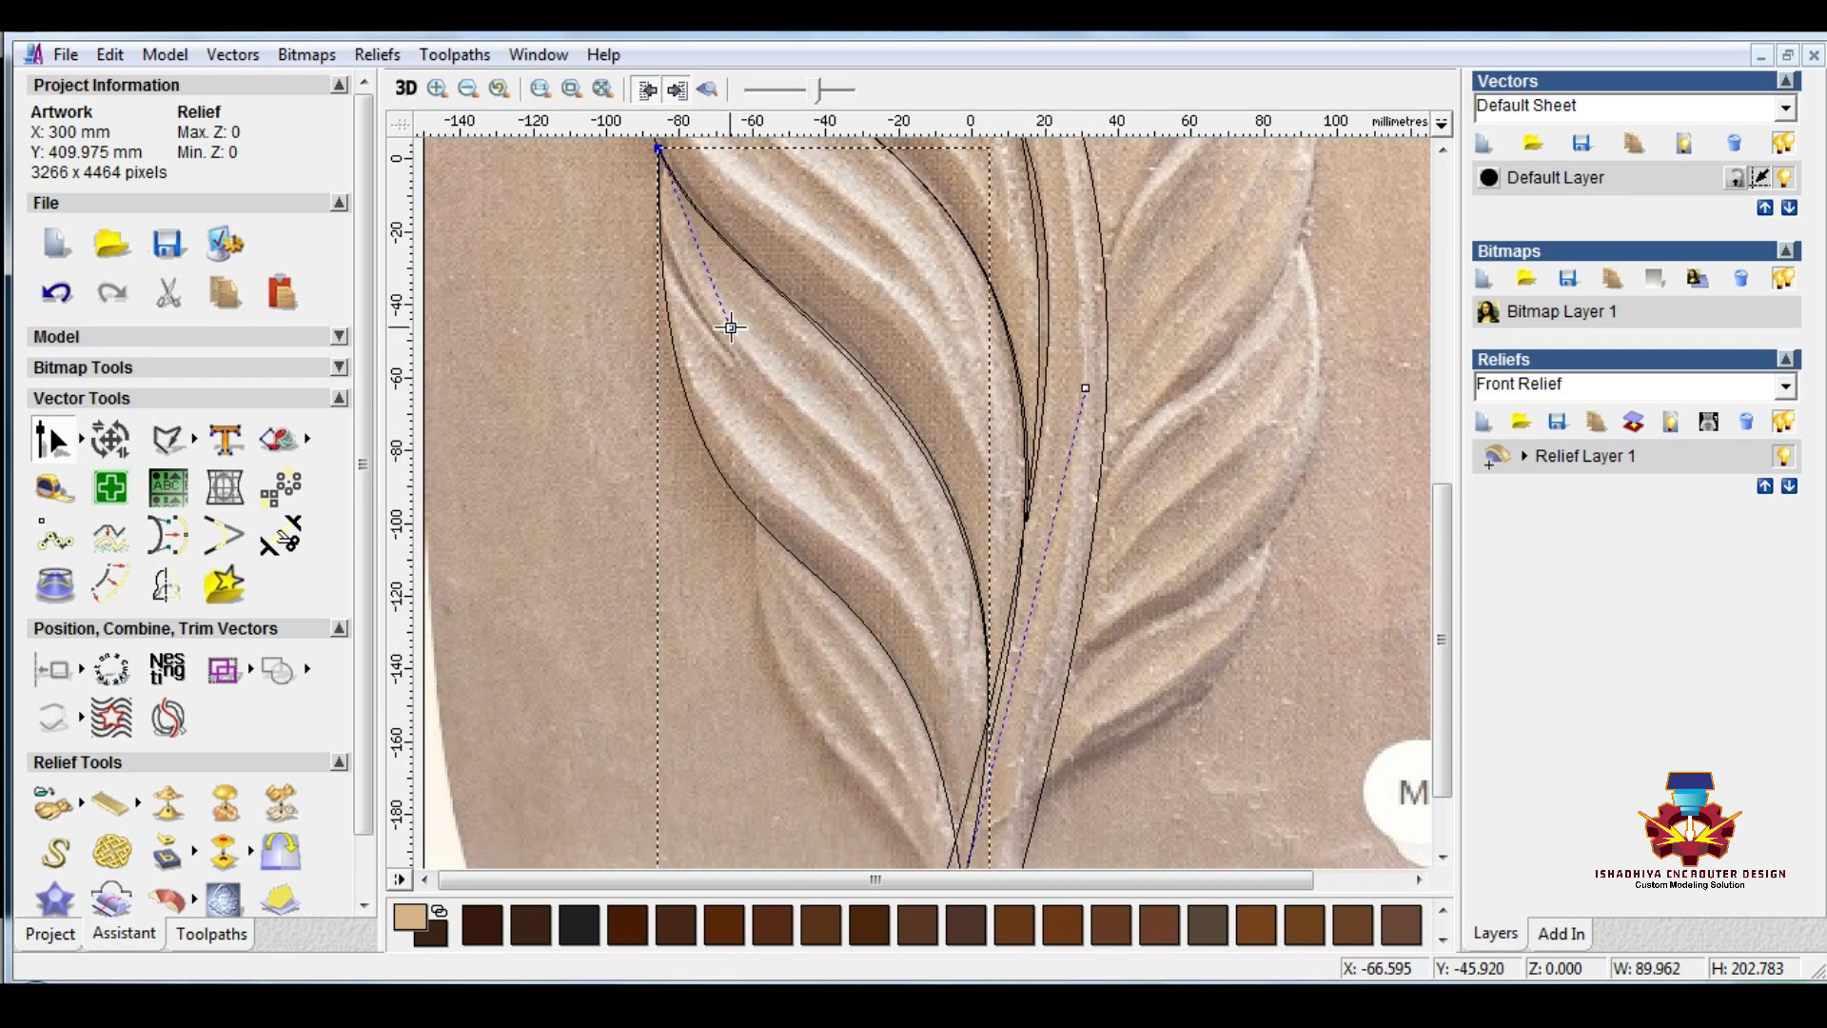
{"action": "left_click_drag", "start_coordinate": [1085, 389], "coordinate": [1082, 387]}
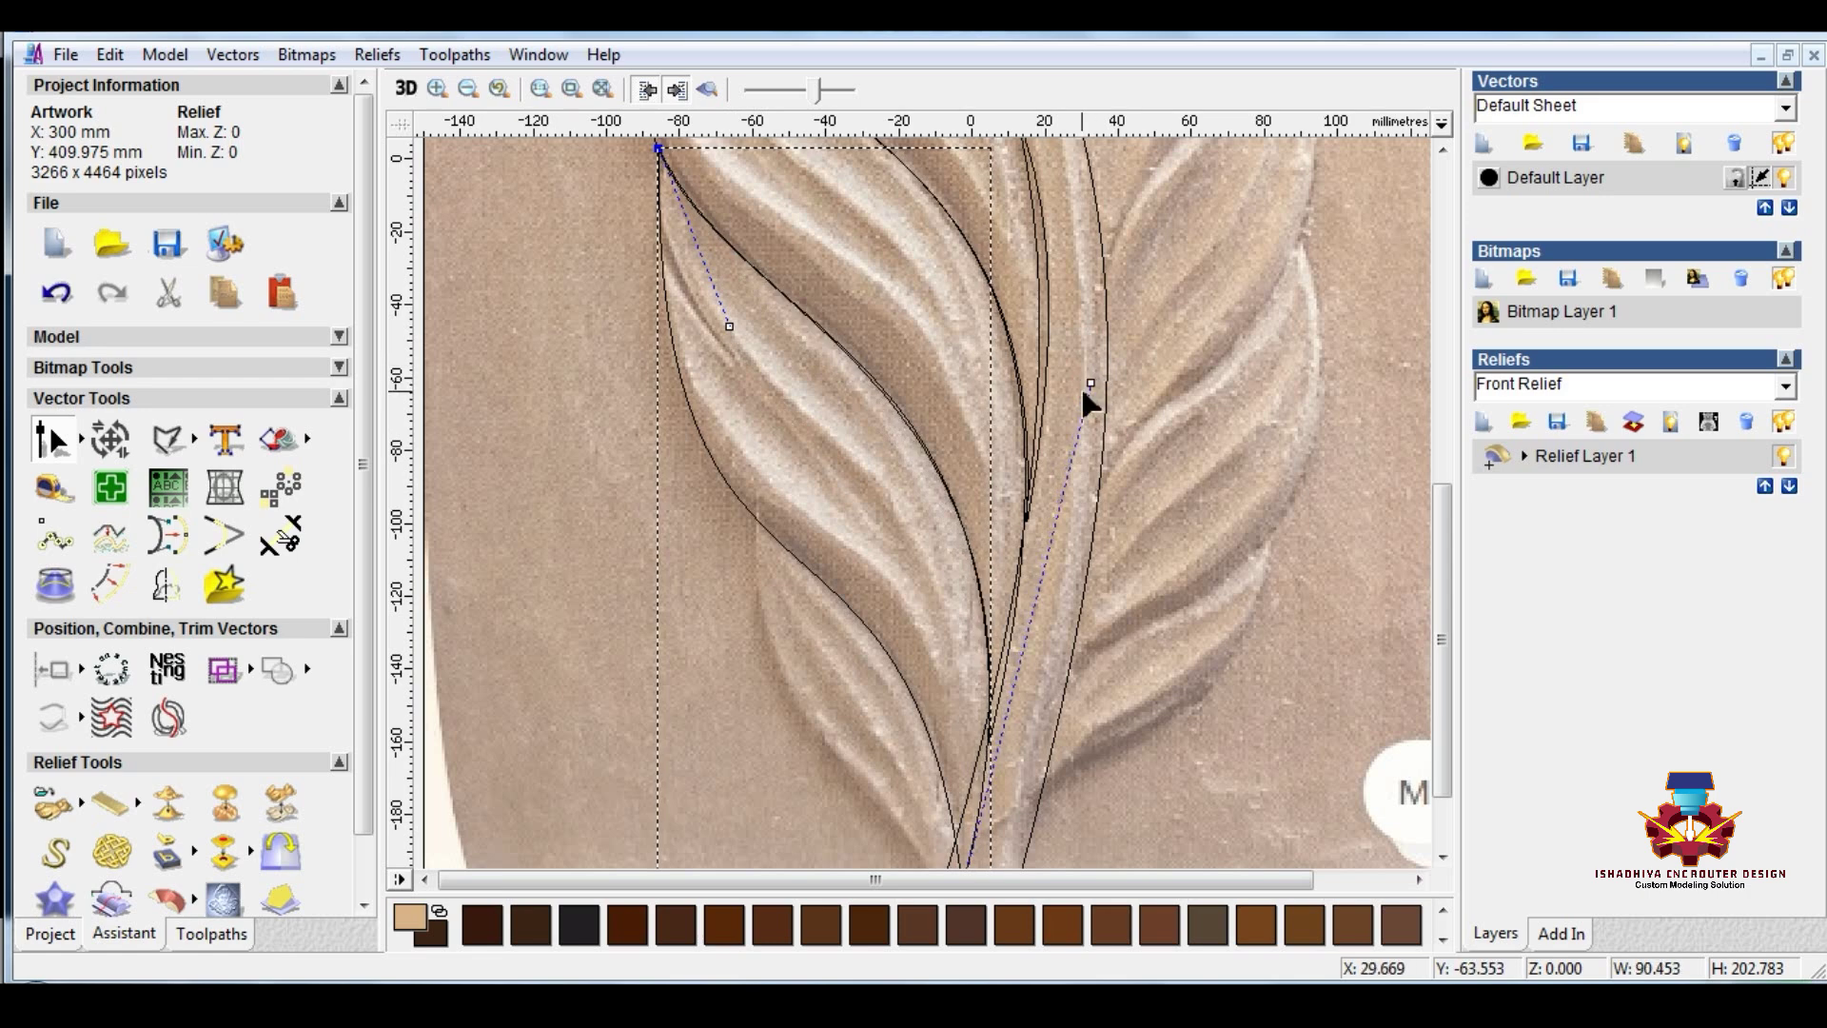
Step: Draw a straight polyline about 53 mm wide and 111 mm high from the fifth lobe's outer edge down to the midrib's lower end
{"action": "scroll", "coordinate": [1082, 389], "scroll_direction": "down", "scroll_amount": 1}
{"action": "scroll", "coordinate": [901, 701], "scroll_direction": "down", "scroll_amount": 1}
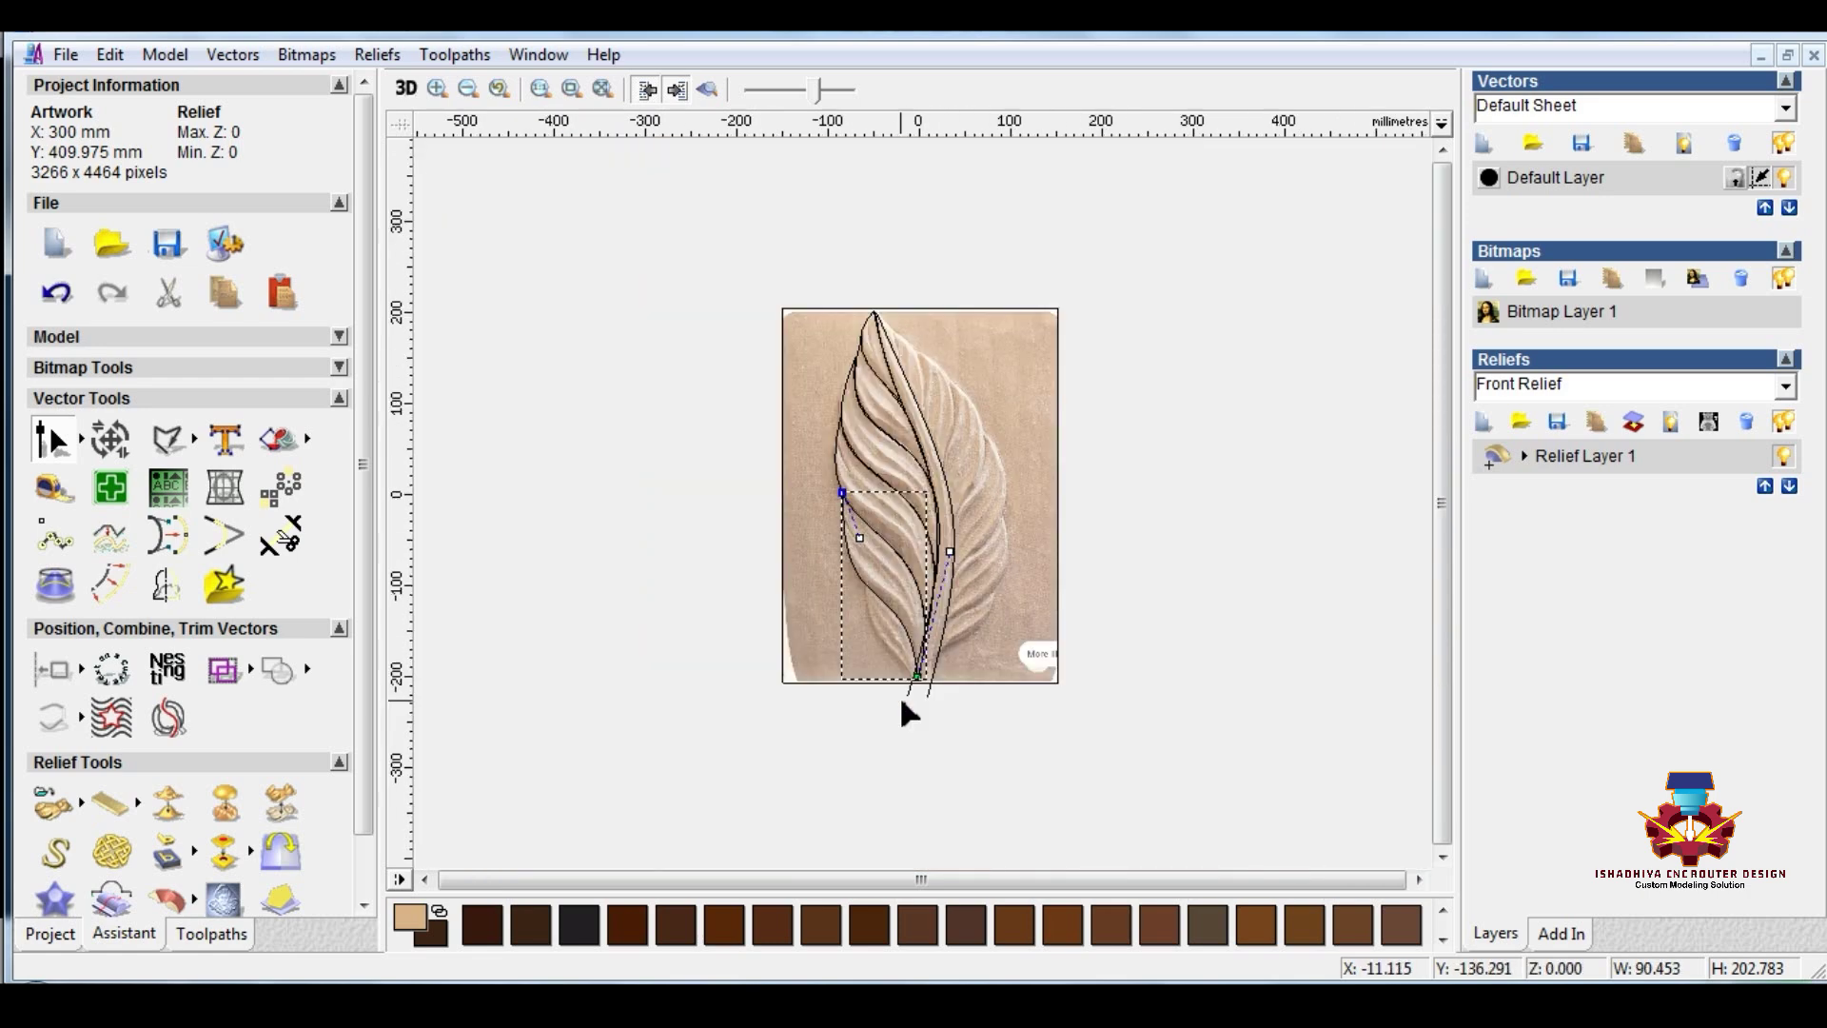
{"action": "scroll", "coordinate": [909, 712], "scroll_direction": "up", "scroll_amount": 3}
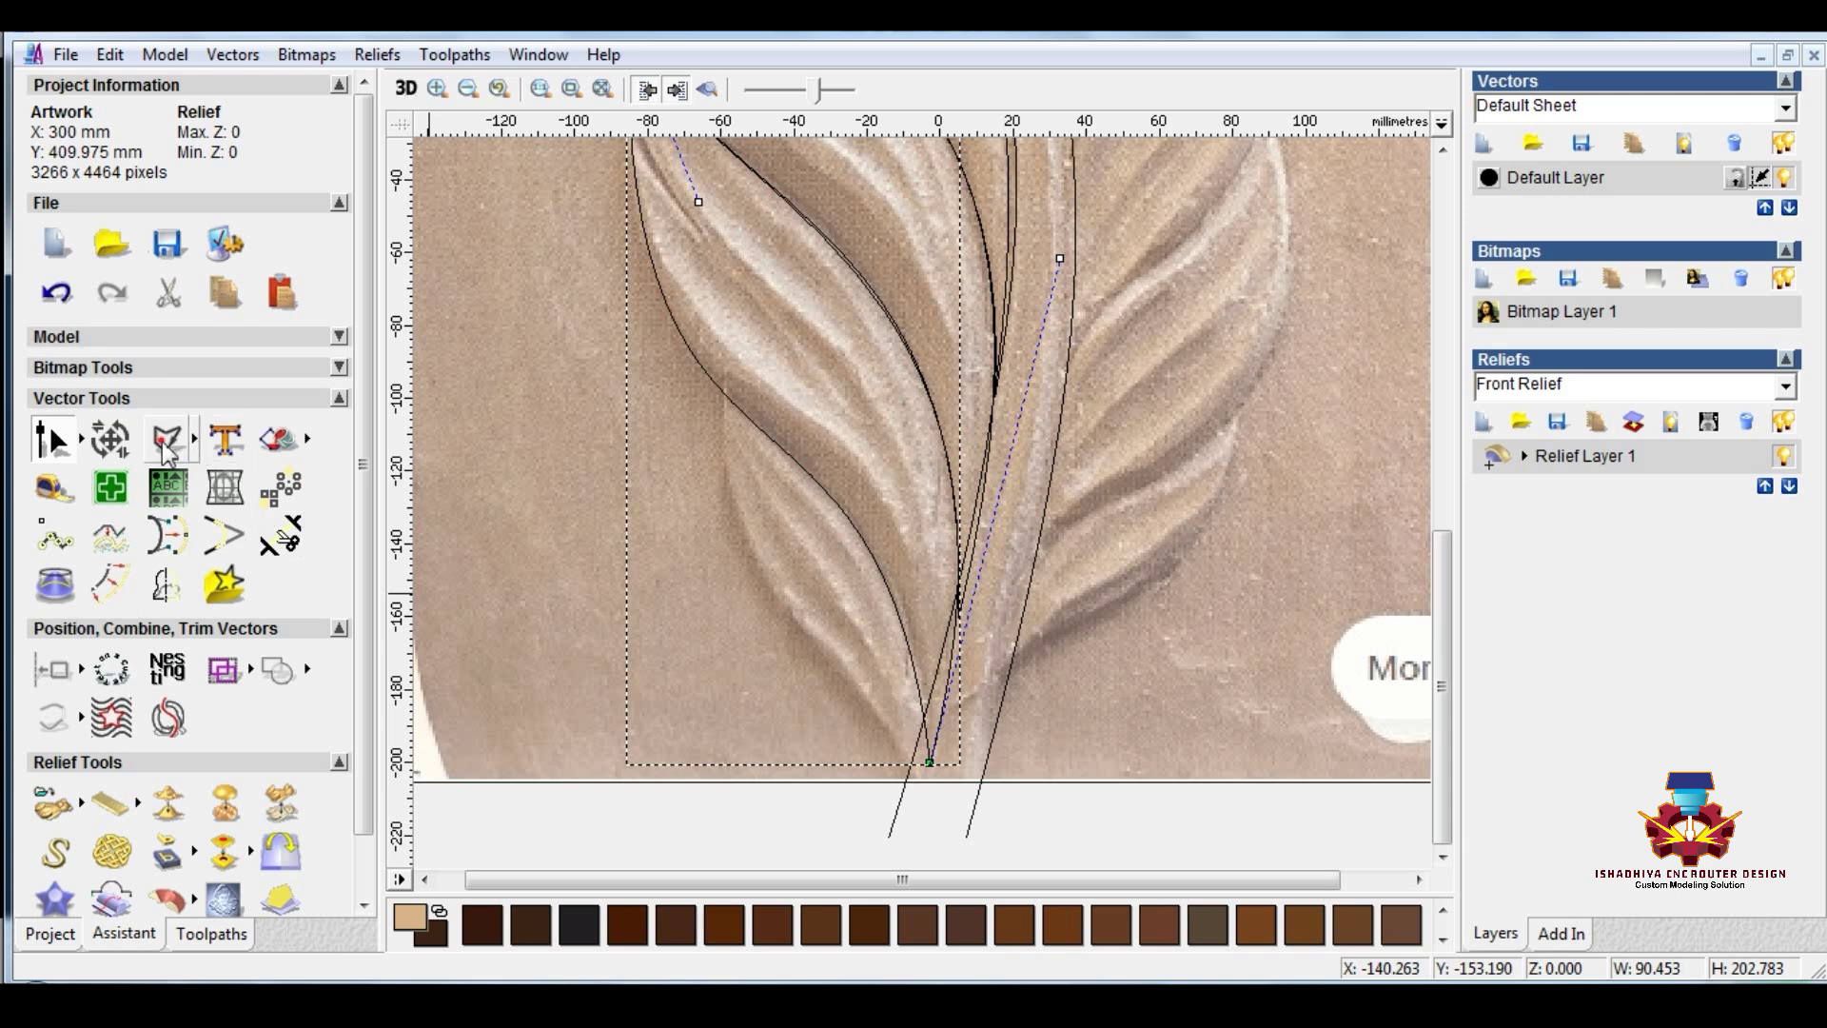
{"action": "left_click", "coordinate": [164, 443]}
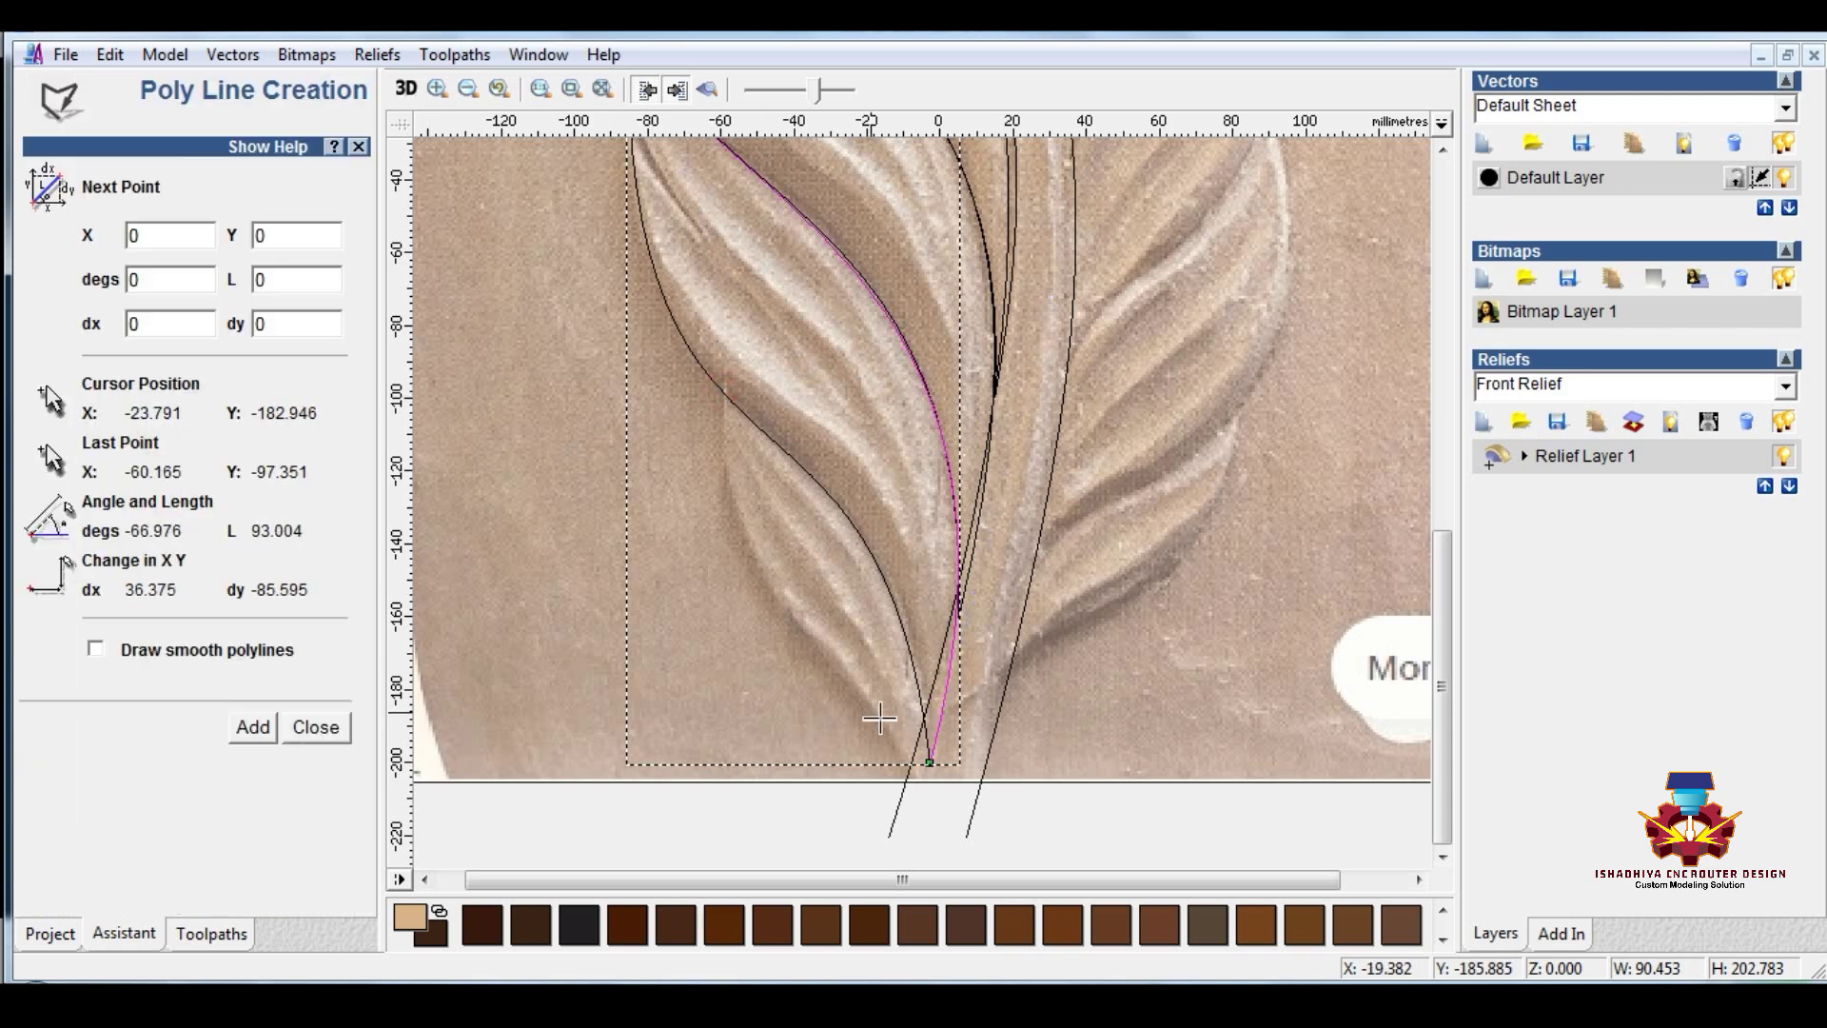
{"action": "left_click", "coordinate": [910, 789]}
{"action": "key", "text": "Escape"}
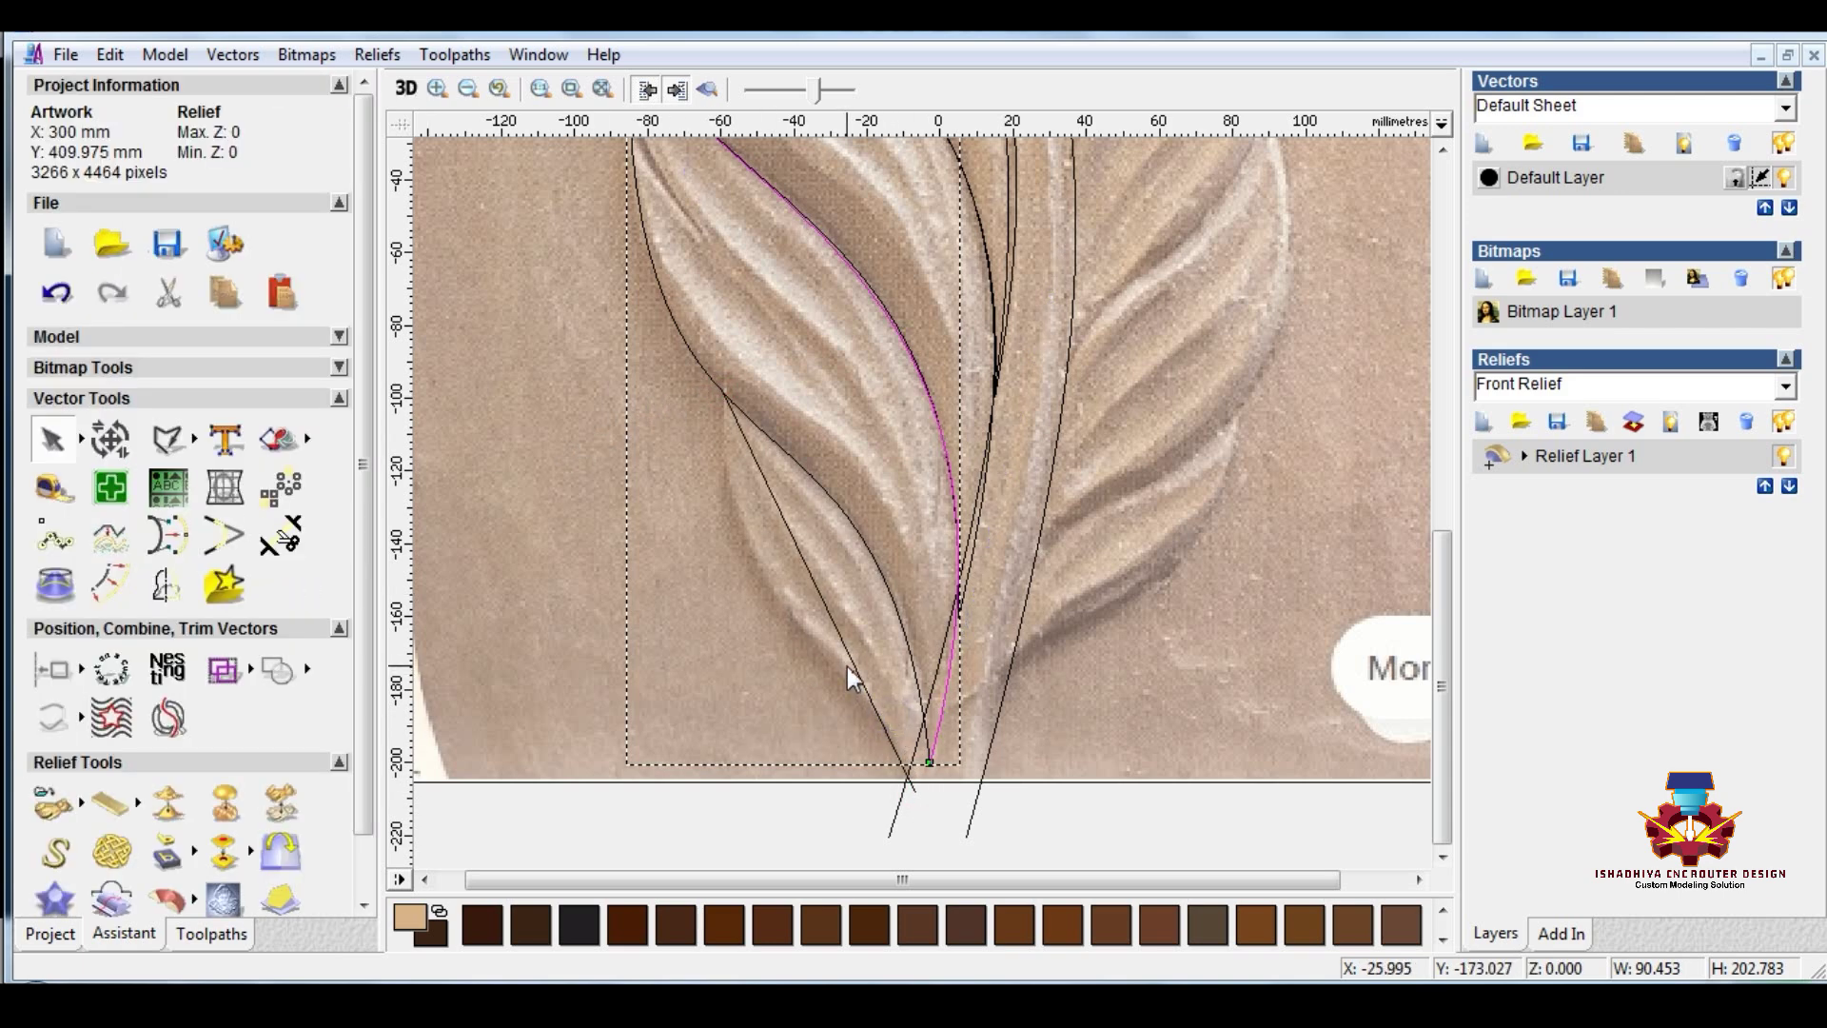
Step: Convert the new sixth-lobe line to a Bezier and paste a duplicate of it in place
{"action": "left_click", "coordinate": [847, 652]}
{"action": "key", "text": "n"}
{"action": "key", "text": "b"}
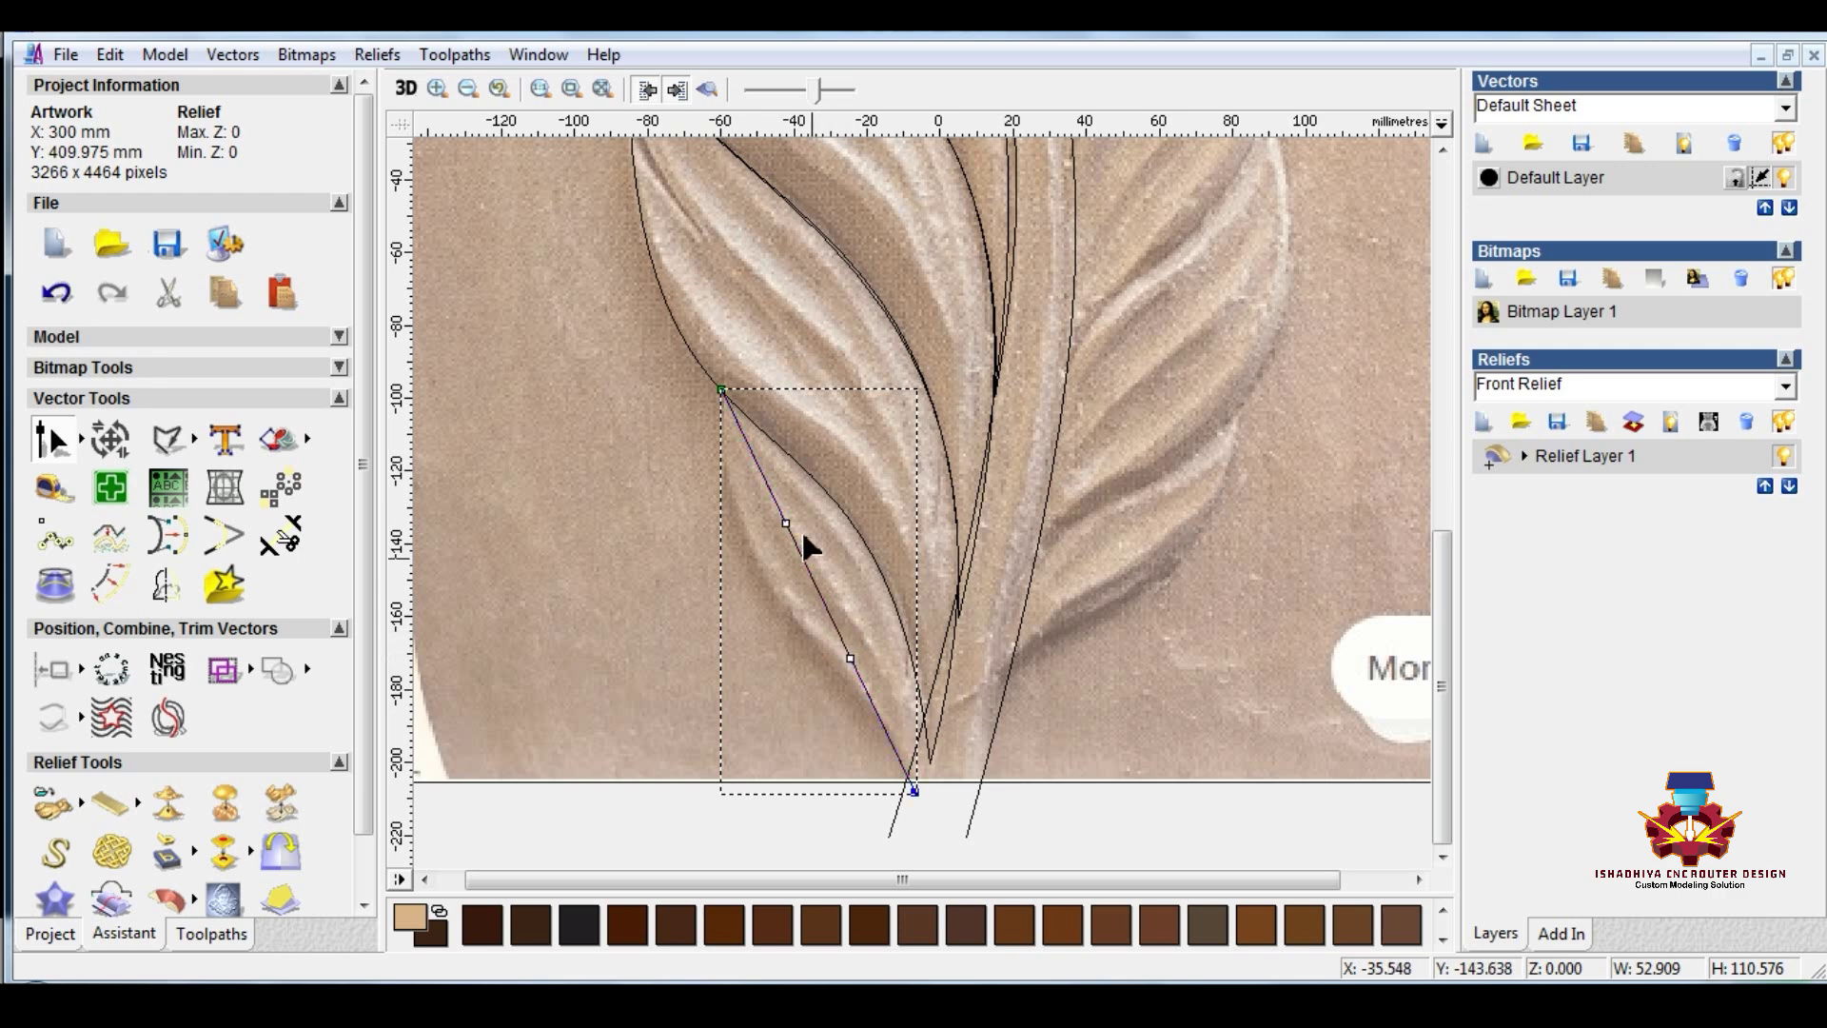
{"action": "right_click", "coordinate": [819, 586]}
{"action": "left_click", "coordinate": [885, 304]}
{"action": "right_click", "coordinate": [831, 529]}
{"action": "left_click", "coordinate": [899, 636]}
Step: Bend the two sixth-lobe Beziers along the carved lobe's outer and inner edges, about 53 mm and 55 mm wide
{"action": "left_click_drag", "start_coordinate": [786, 522], "coordinate": [703, 584]}
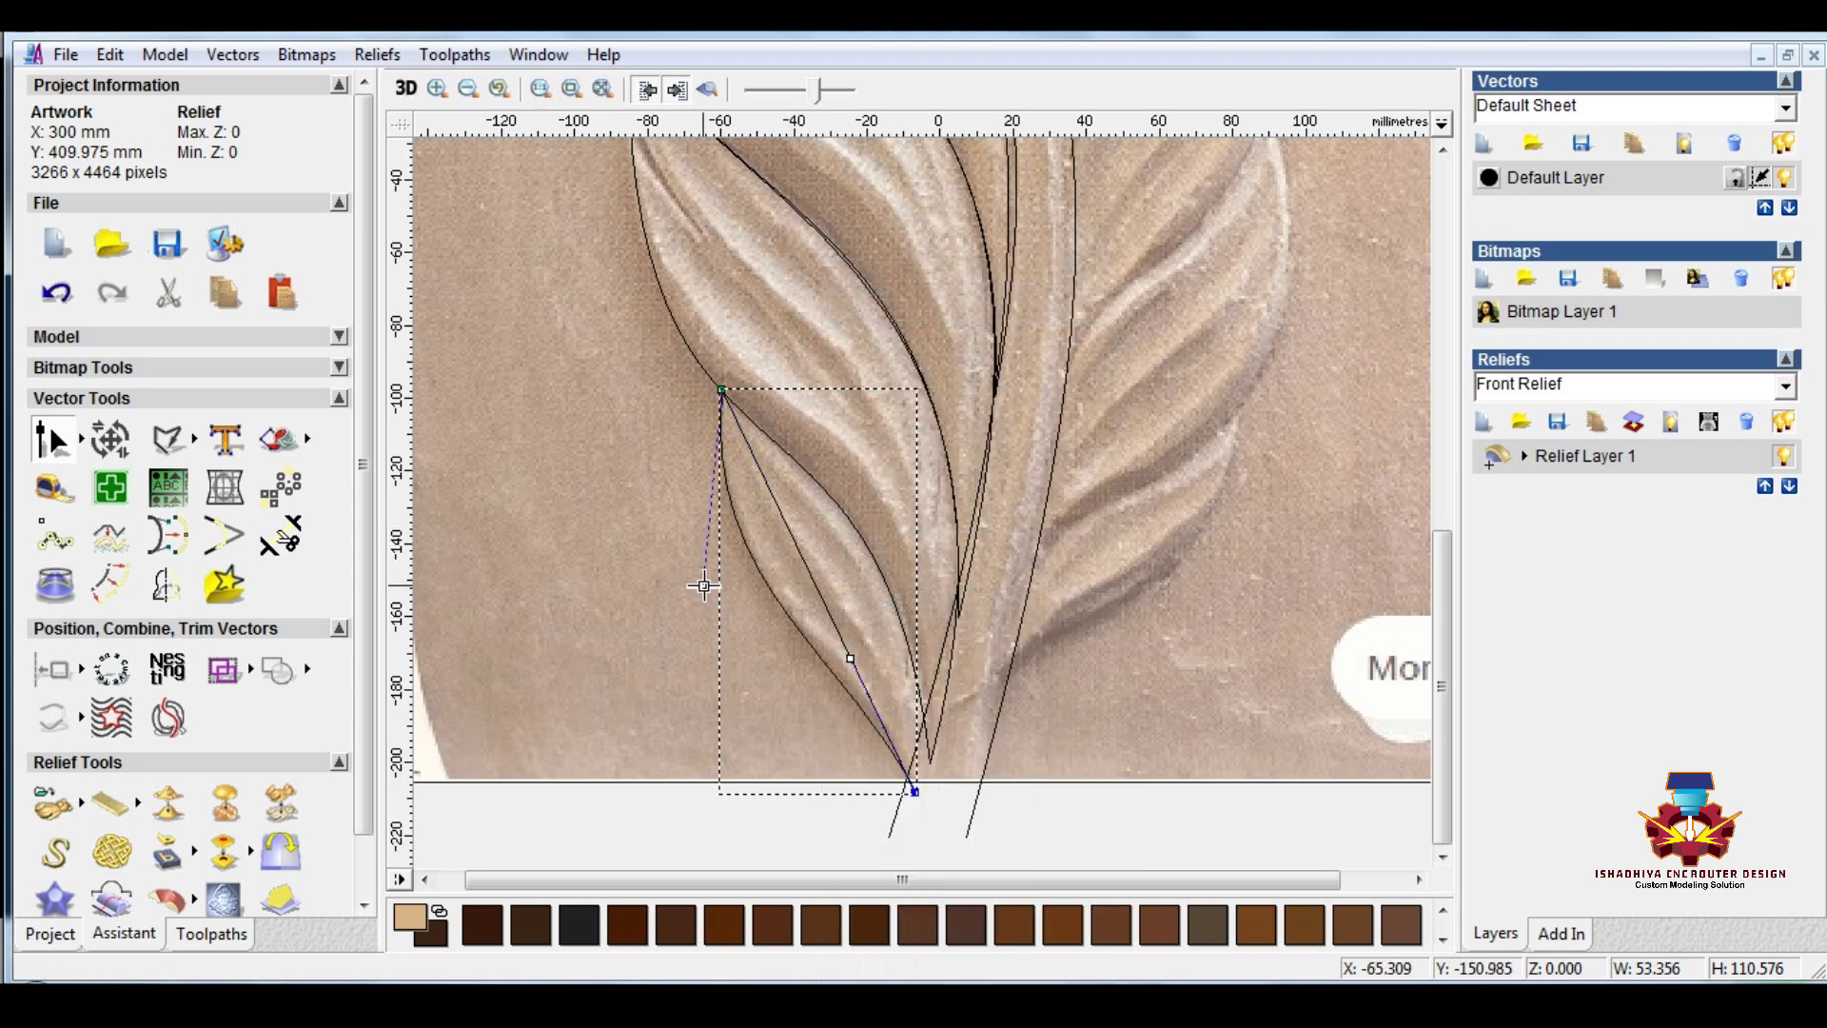
{"action": "left_click", "coordinate": [797, 552]}
{"action": "left_click_drag", "start_coordinate": [786, 522], "coordinate": [889, 496]}
{"action": "left_click", "coordinate": [888, 498]}
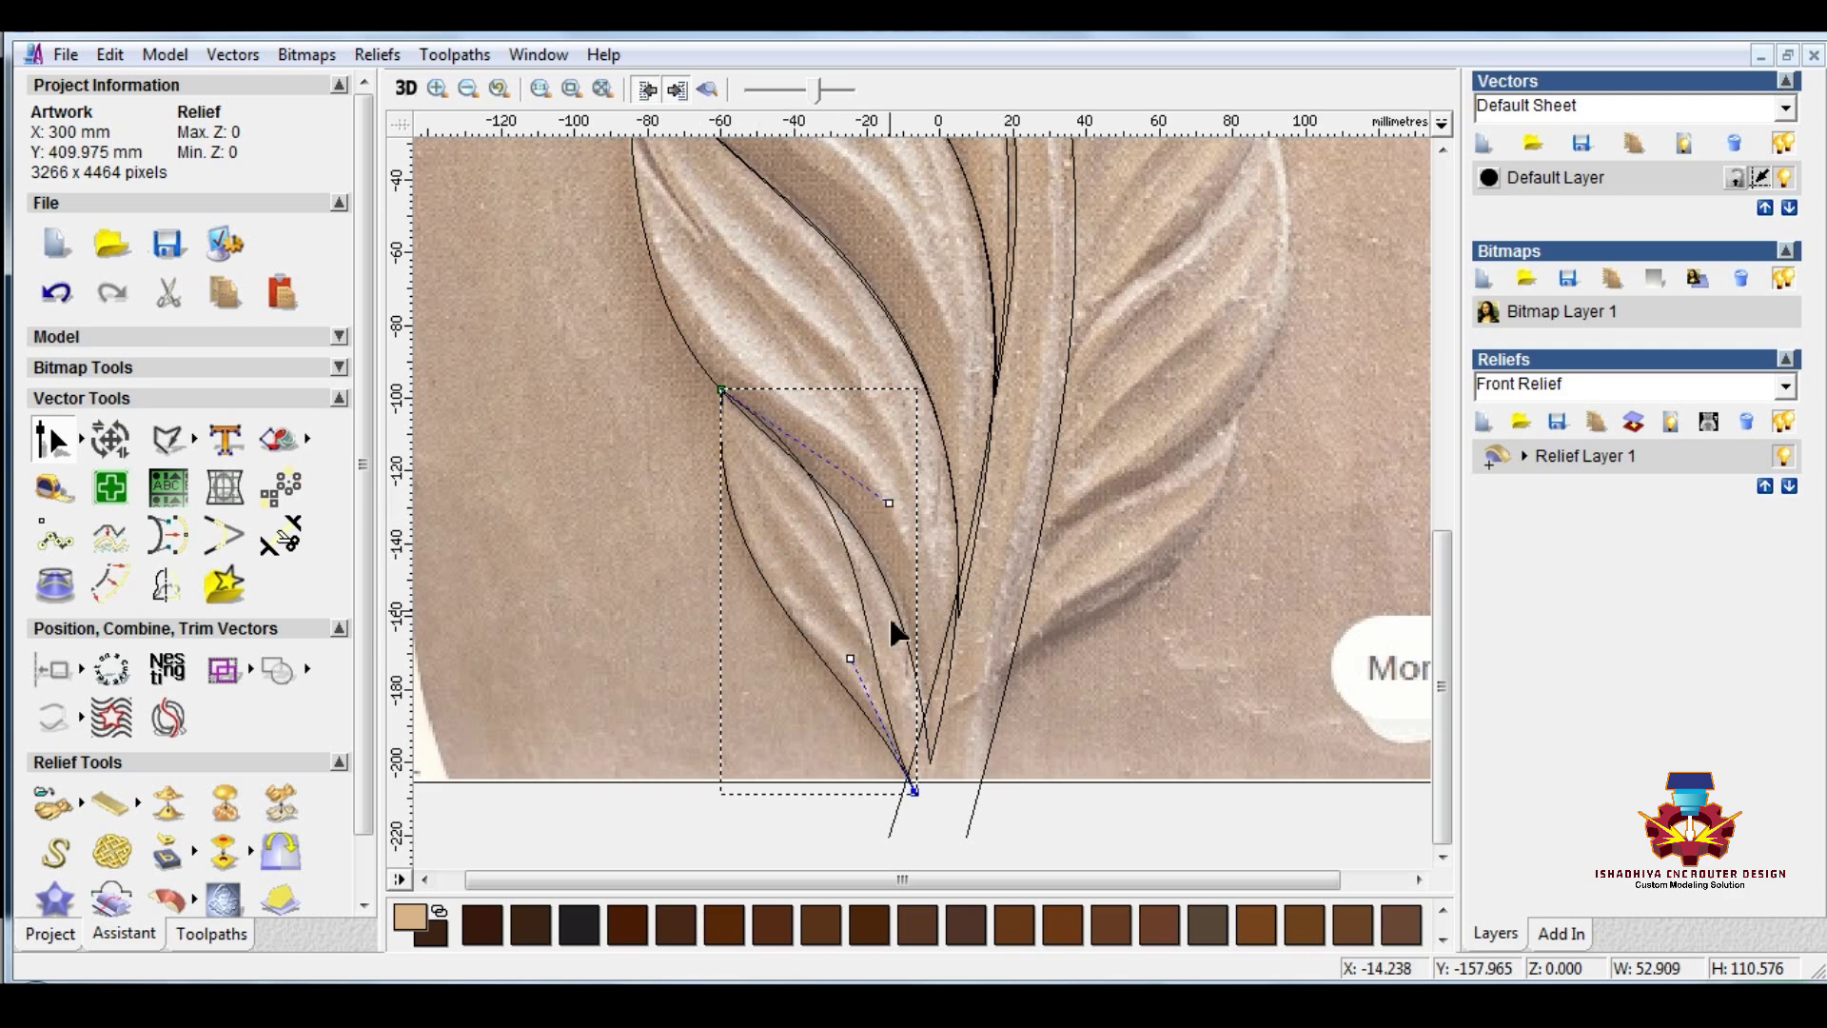
{"action": "left_click_drag", "start_coordinate": [851, 659], "coordinate": [944, 702]}
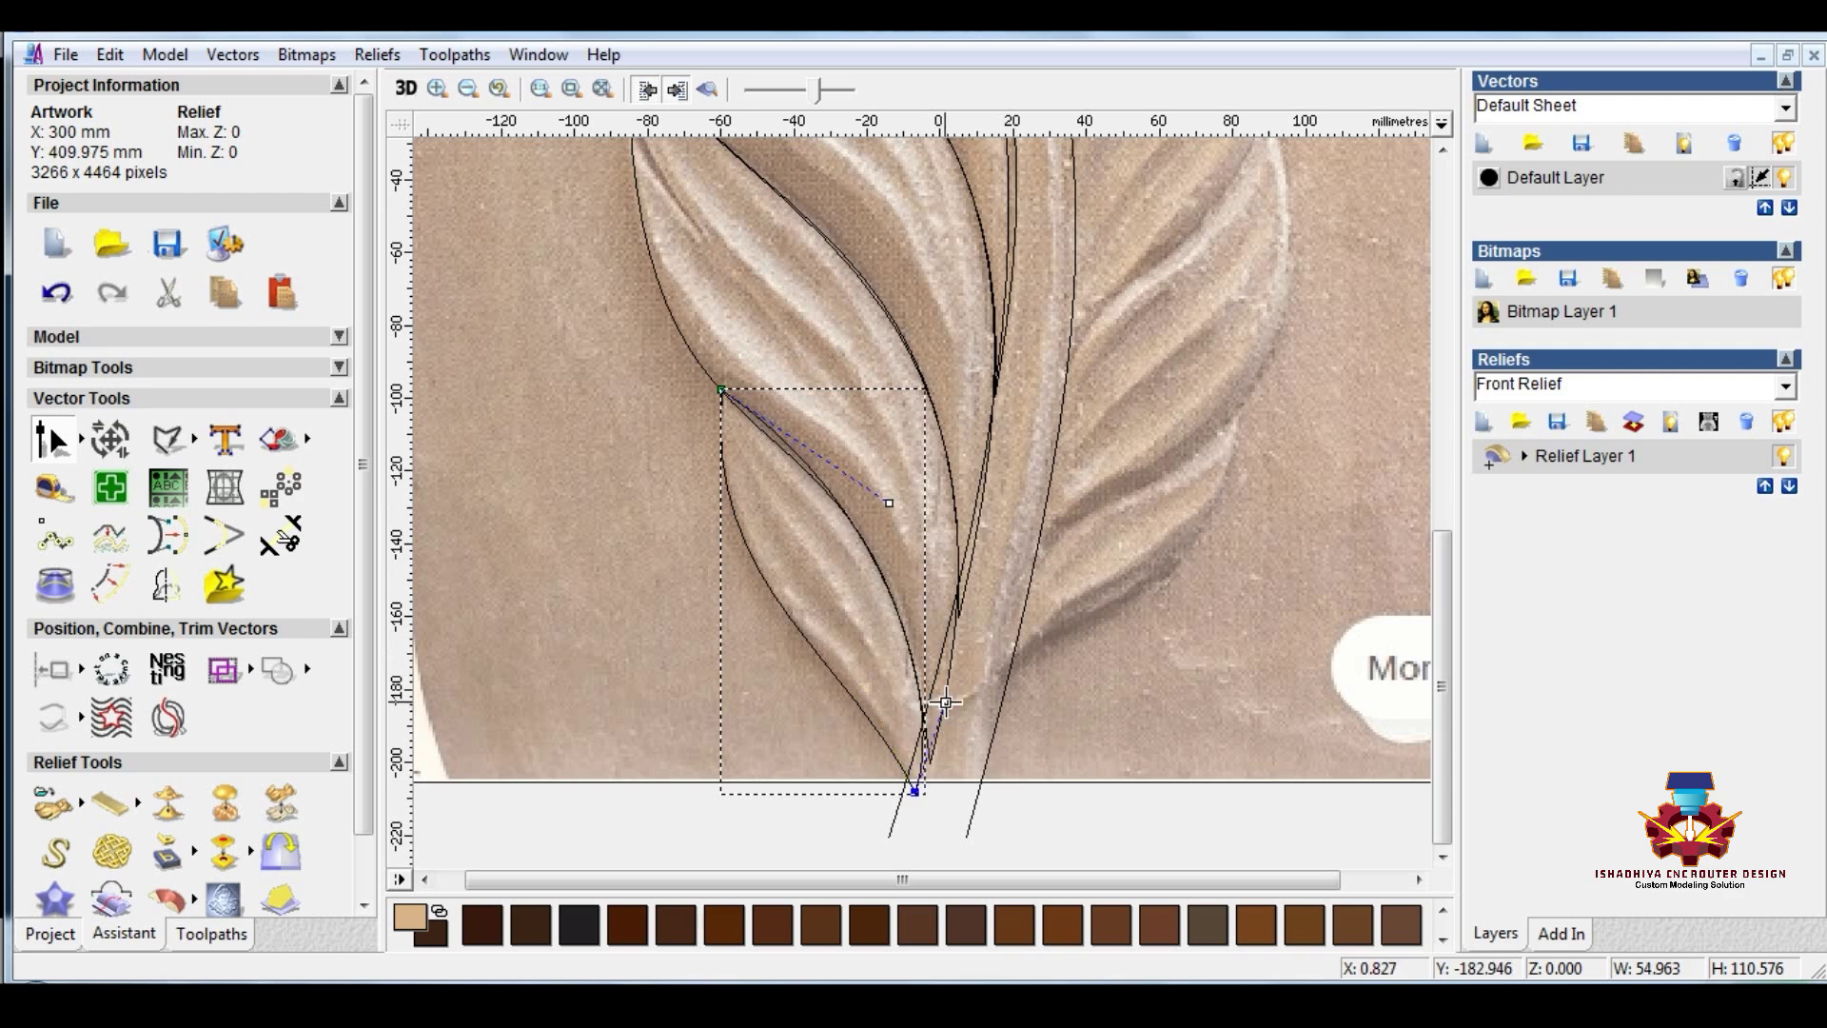
Step: Fine-tune the upper handle of the sixth lobe's inner Bezier to follow the carved edge, about 55 mm wide
{"action": "left_click_drag", "start_coordinate": [889, 502], "coordinate": [895, 530]}
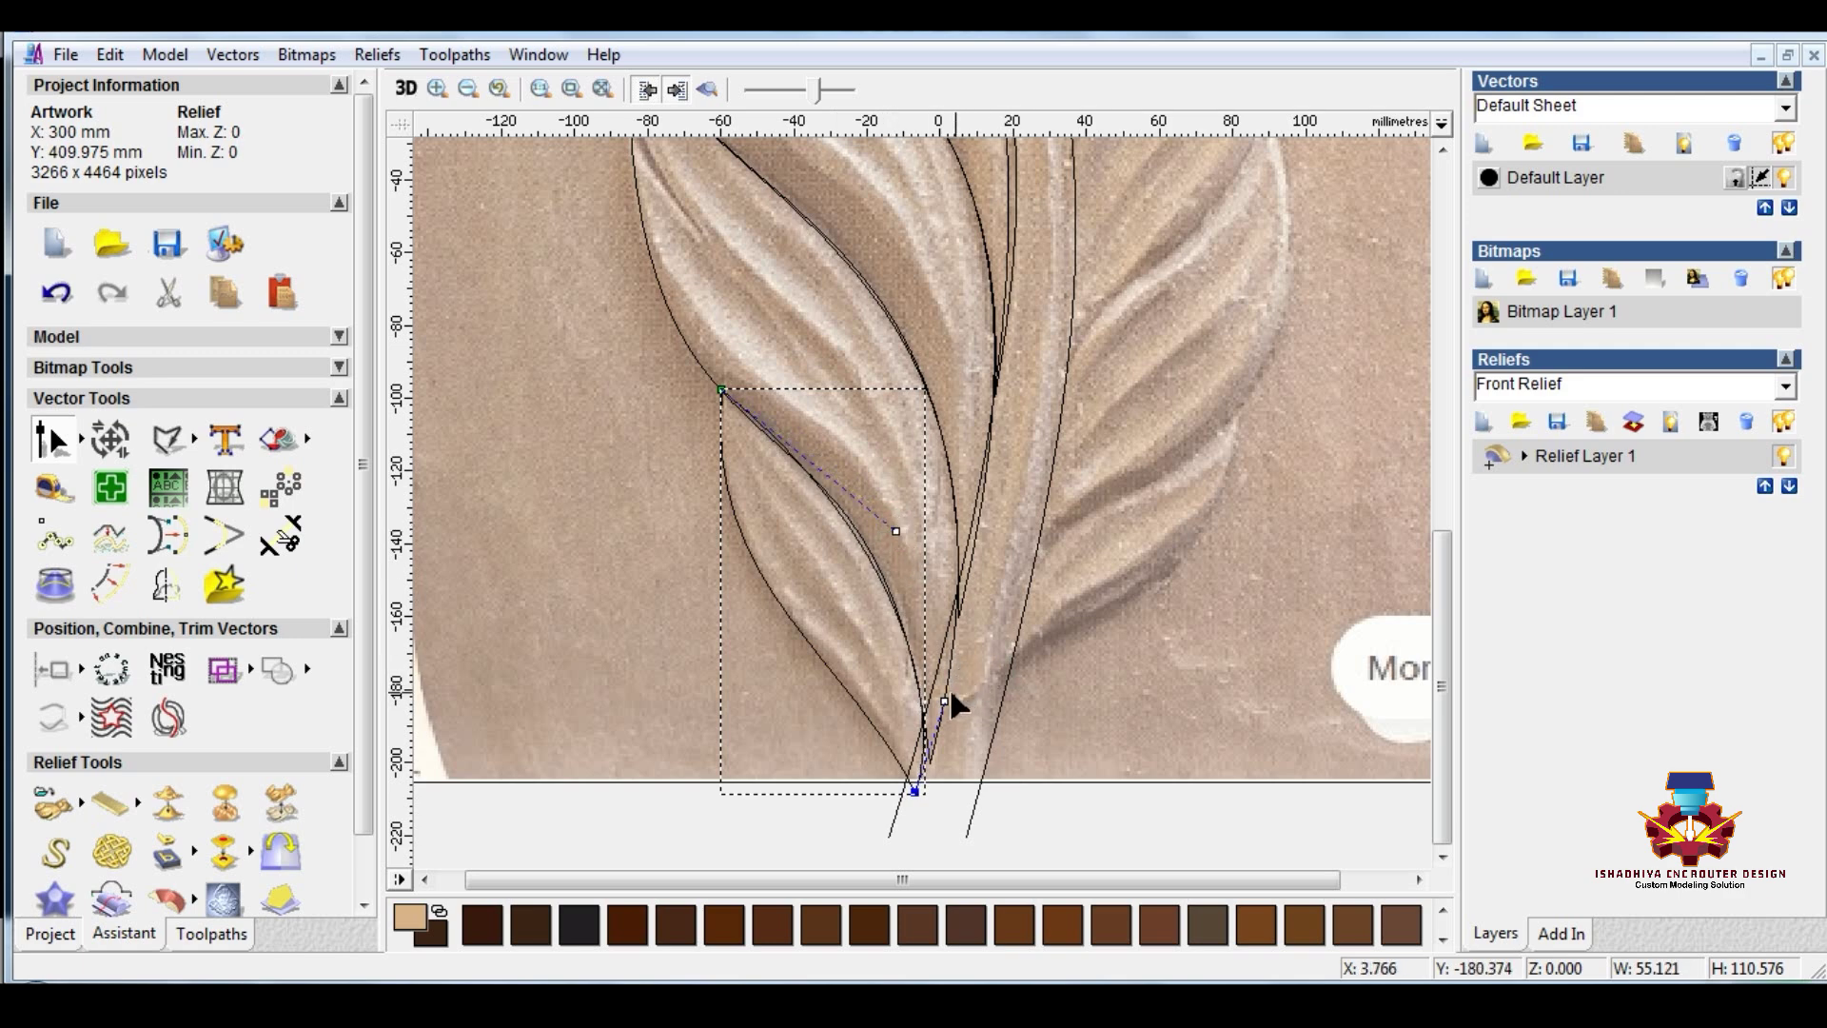
{"action": "left_click", "coordinate": [1059, 633]}
Step: Draw a straight polyline about 22 mm wide and 59 mm high from the leaf tip down the midrib's right side
{"action": "scroll", "coordinate": [1059, 634], "scroll_direction": "down", "scroll_amount": 2}
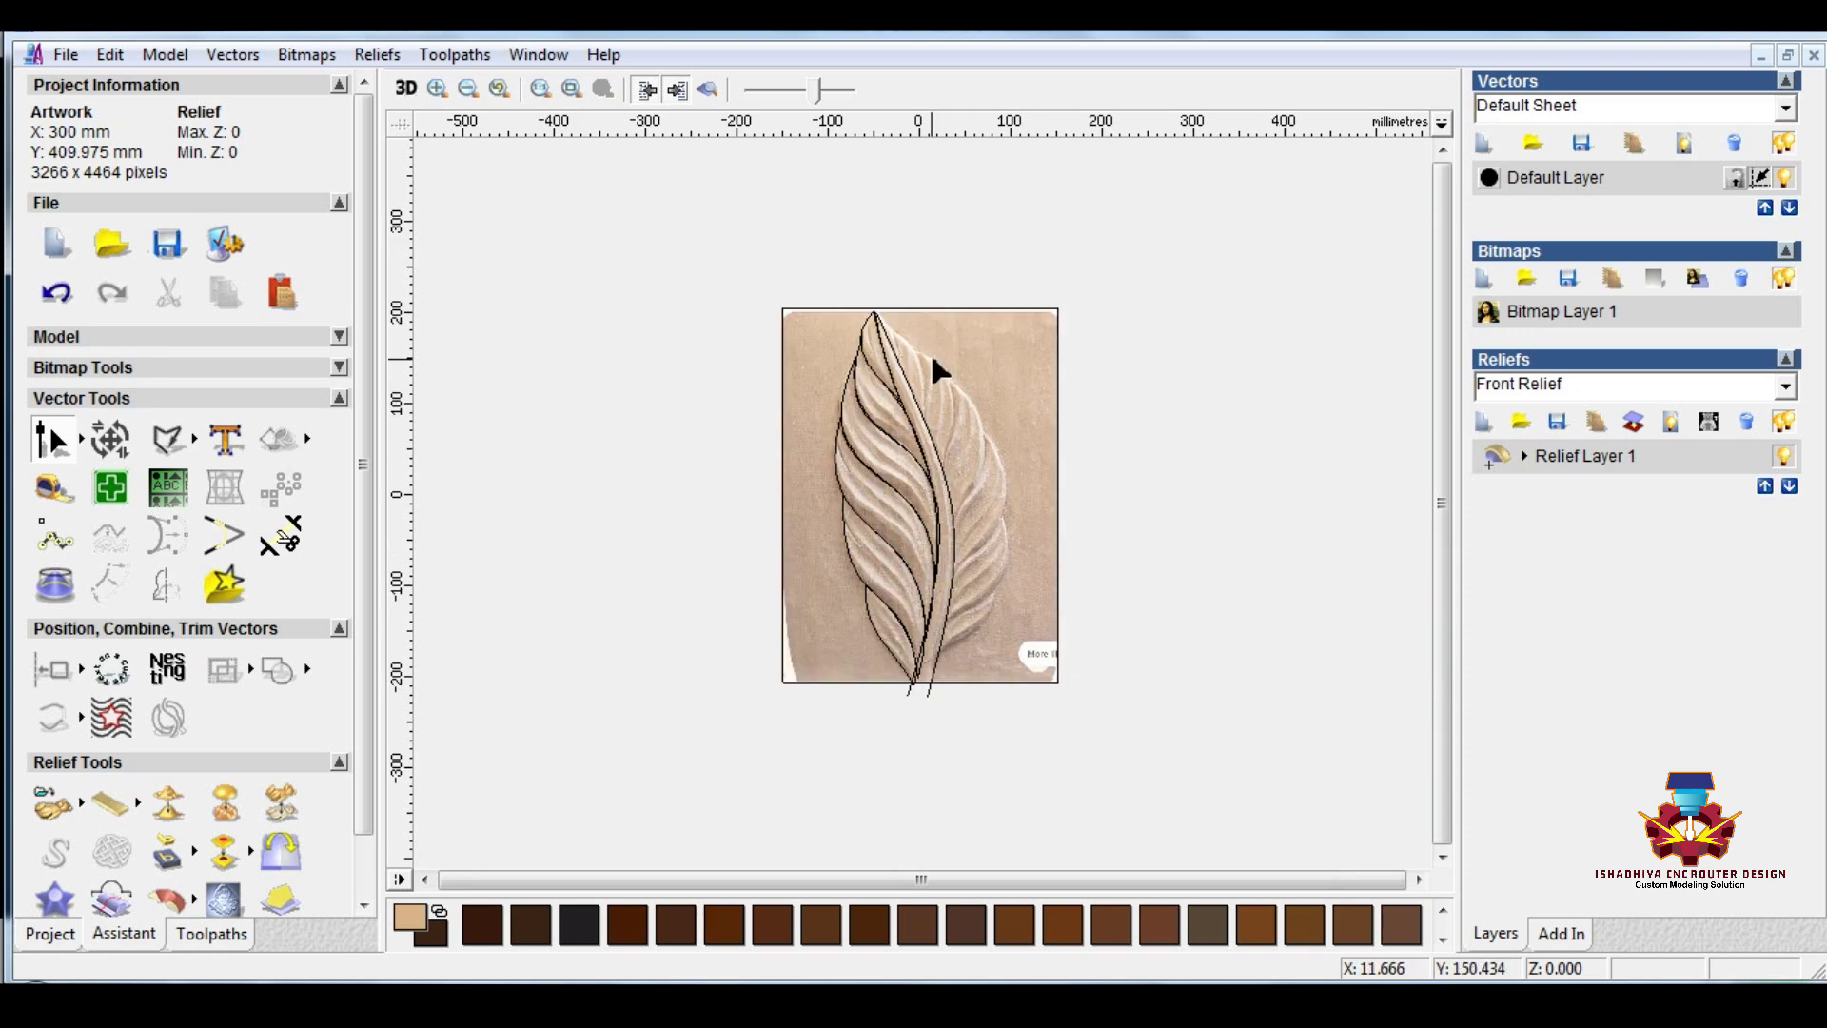
{"action": "scroll", "coordinate": [909, 261], "scroll_direction": "up", "scroll_amount": 1}
{"action": "scroll", "coordinate": [911, 271], "scroll_direction": "up", "scroll_amount": 2}
{"action": "left_click", "coordinate": [167, 438]}
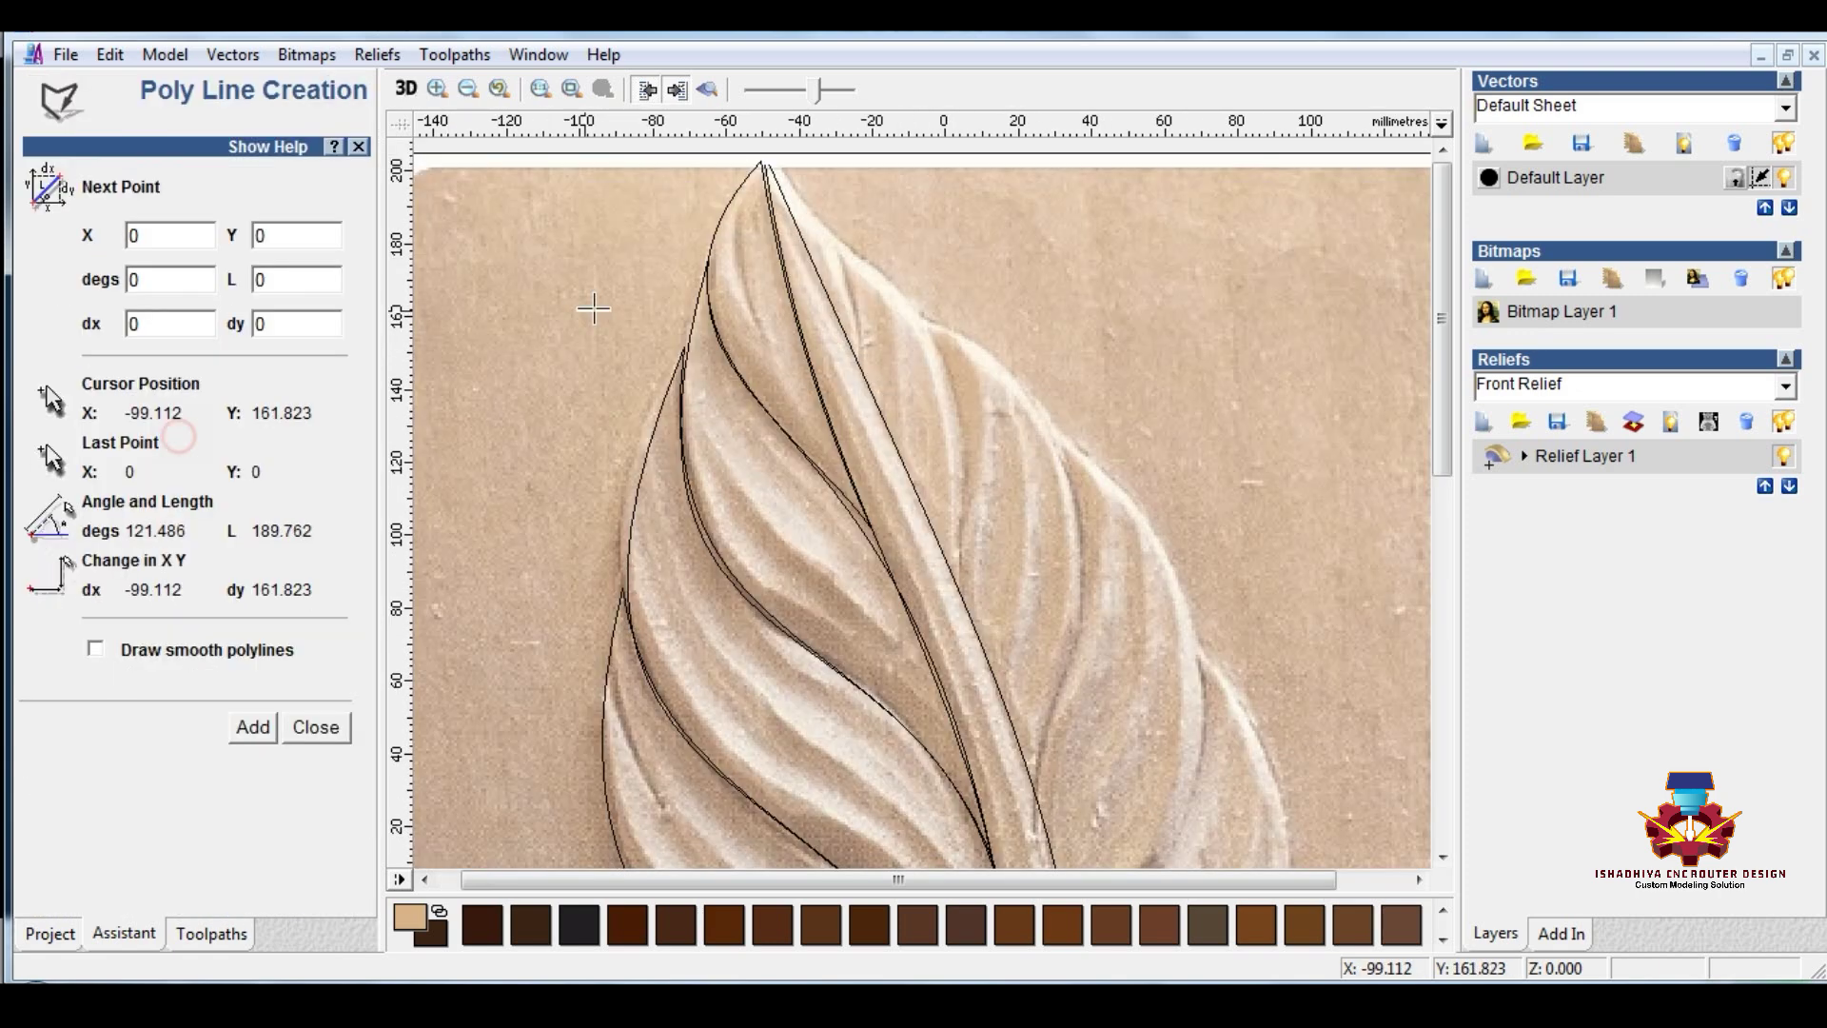
{"action": "left_click", "coordinate": [779, 155]}
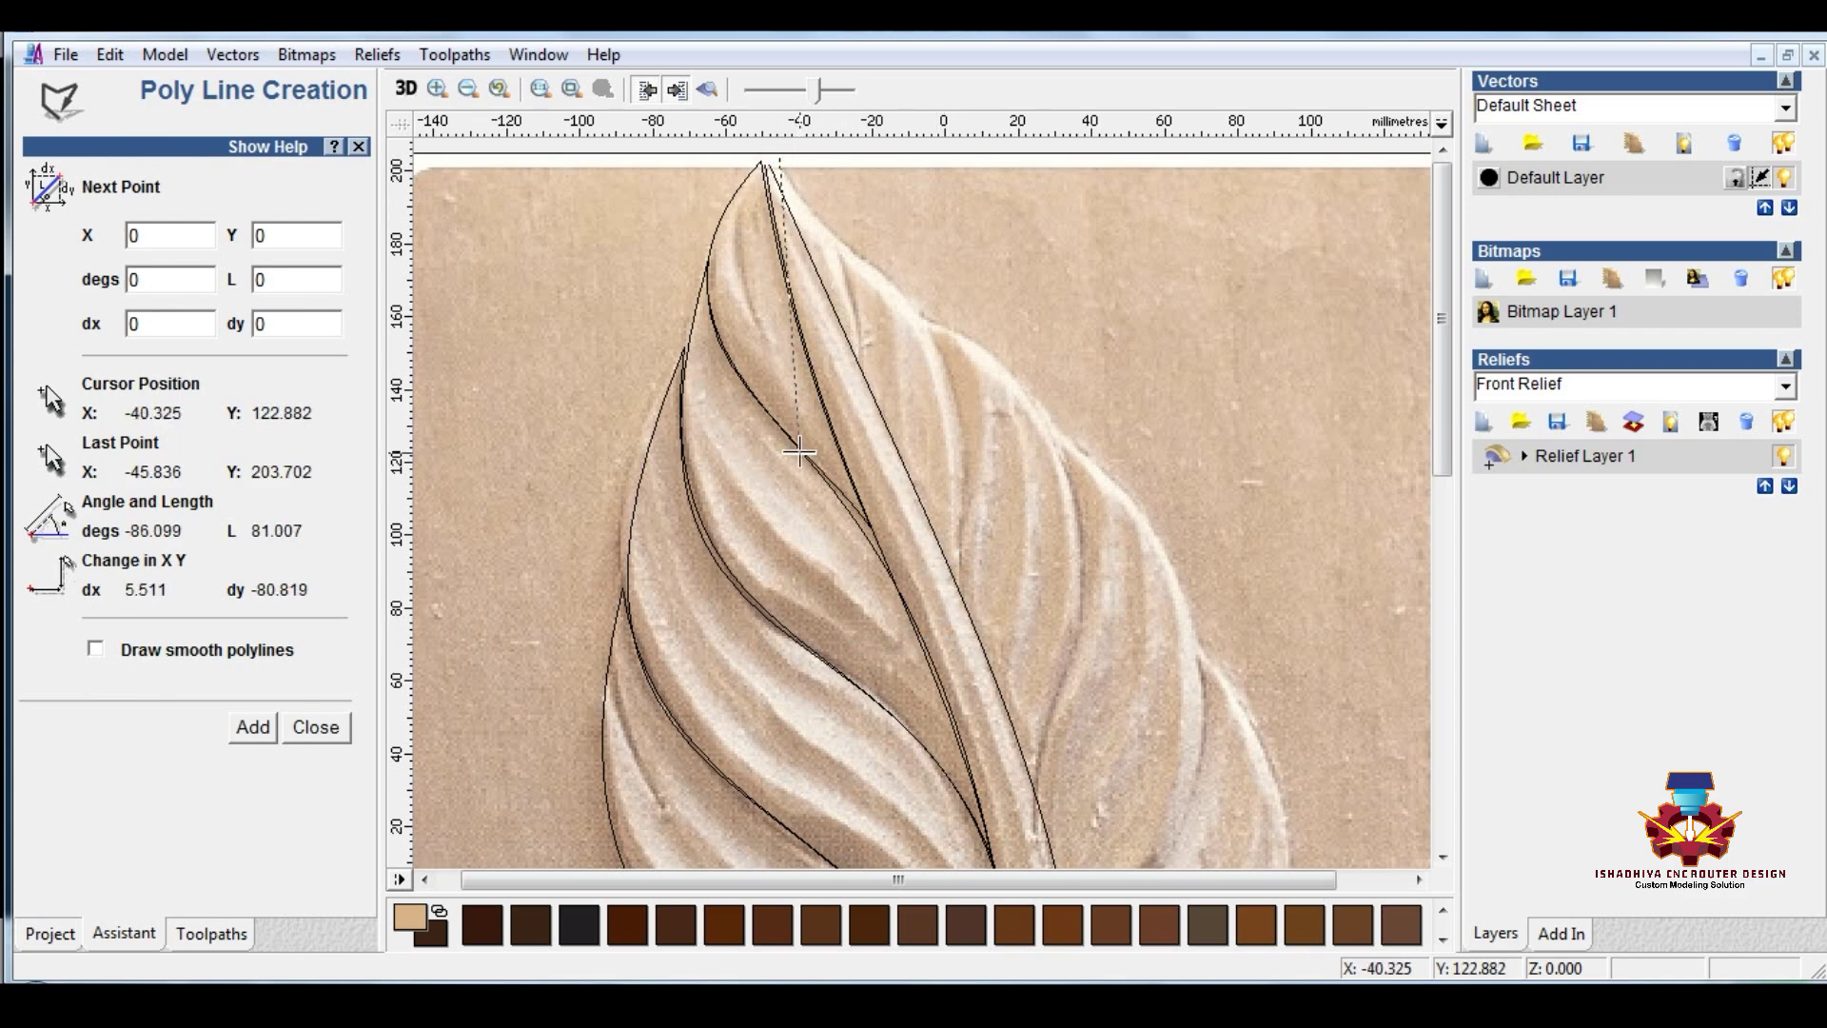
{"action": "left_click", "coordinate": [863, 367]}
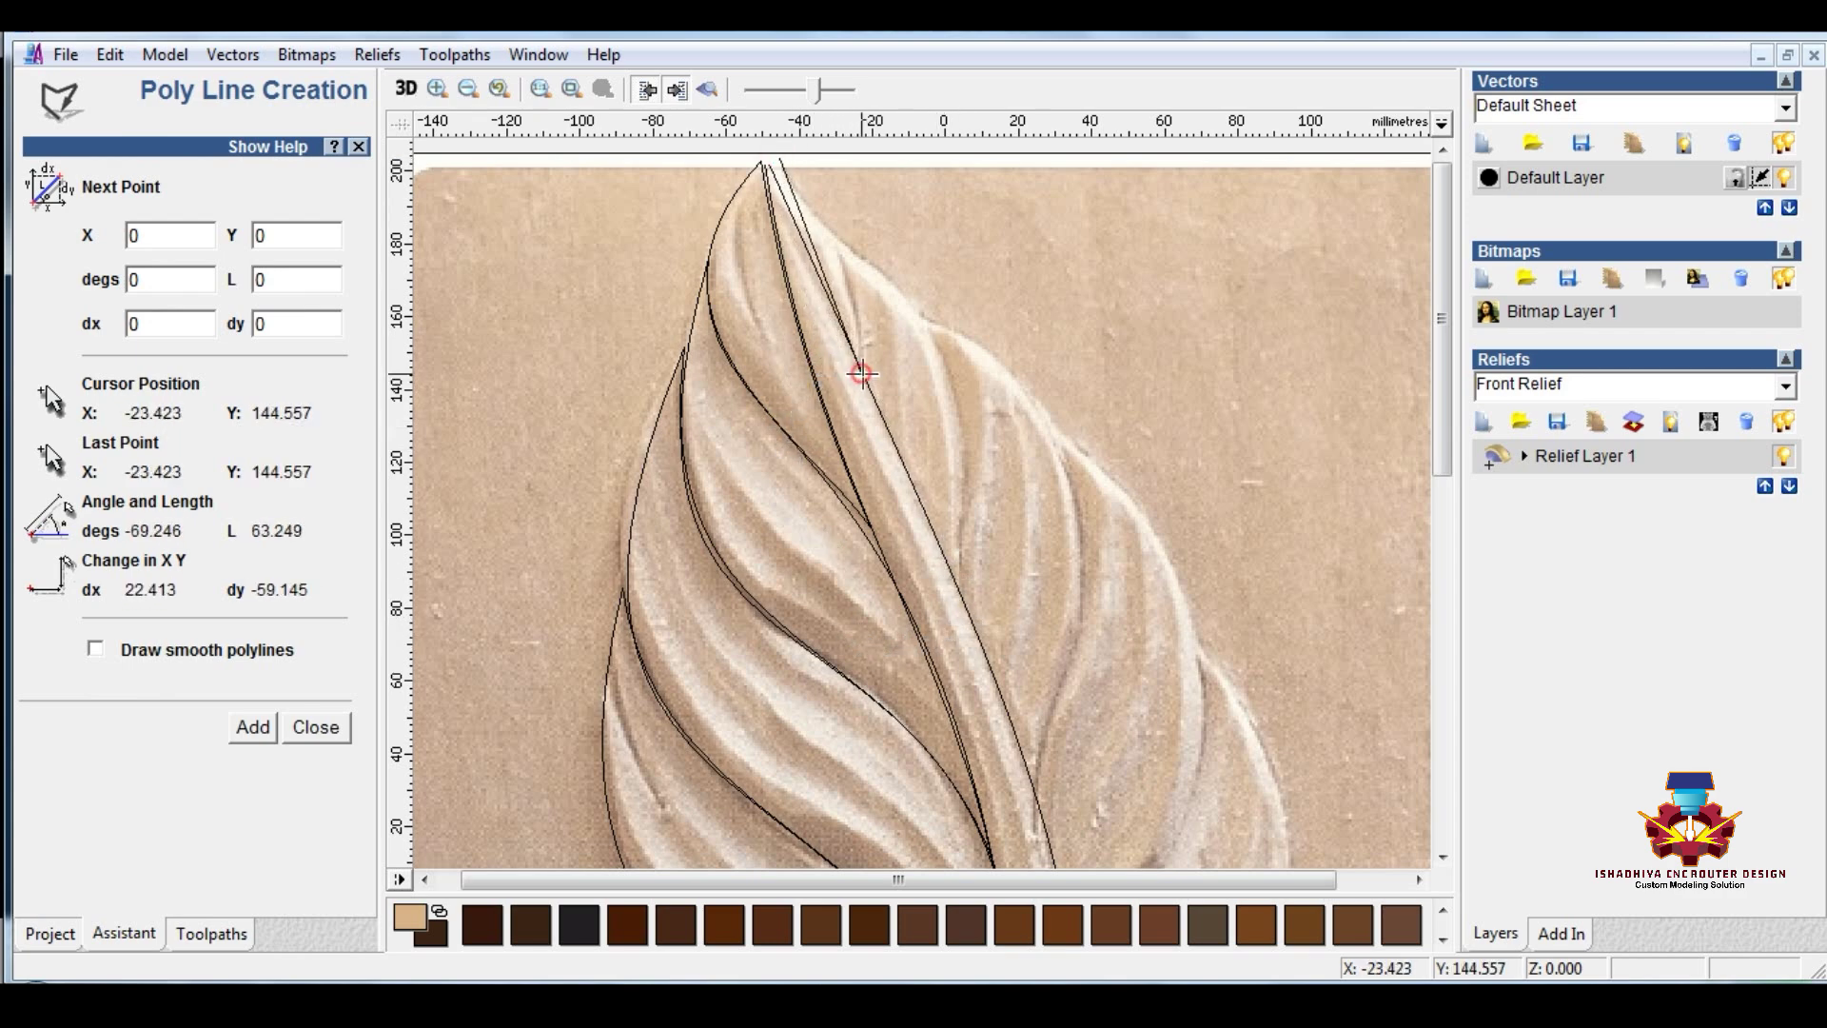
{"action": "key", "text": "Escape"}
Step: Copy the new line beside the leaf tip to the clipboard
{"action": "scroll", "coordinate": [866, 302], "scroll_direction": "up", "scroll_amount": 2}
{"action": "right_click", "coordinate": [869, 308]}
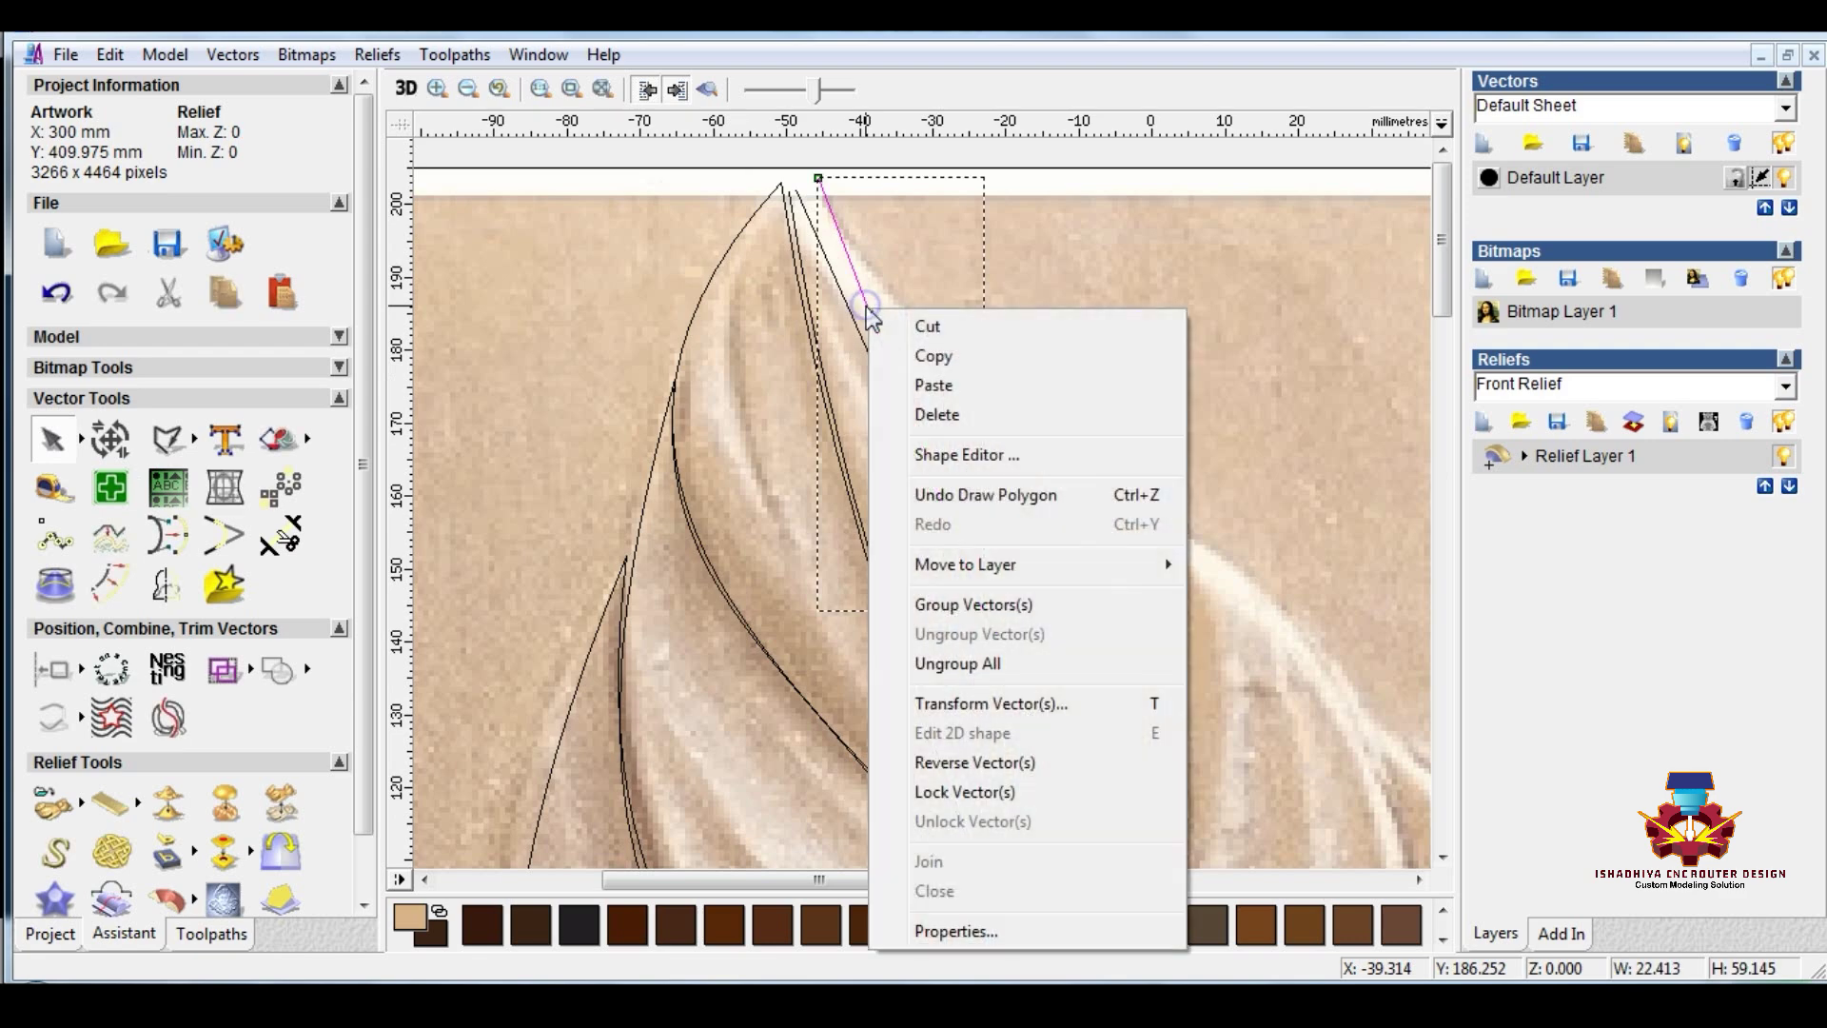
{"action": "left_click", "coordinate": [933, 356]}
{"action": "left_click", "coordinate": [883, 293]}
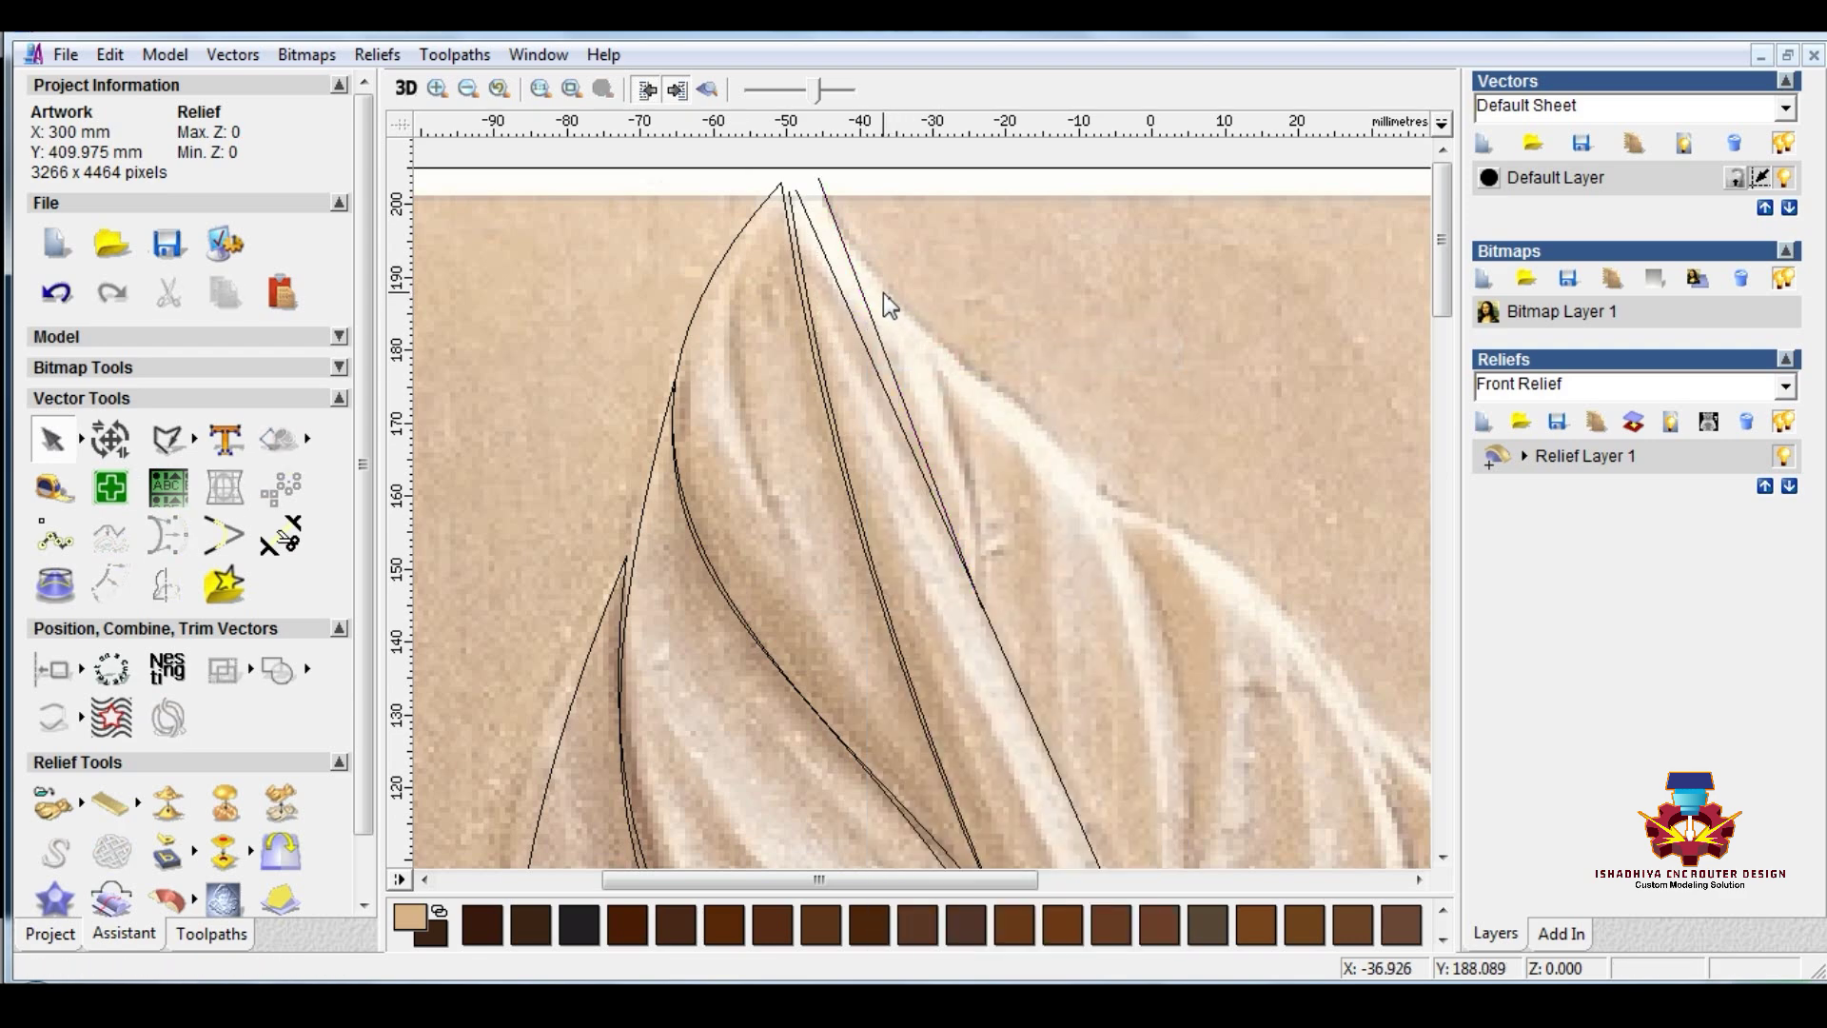
{"action": "left_click", "coordinate": [928, 314]}
{"action": "left_click", "coordinate": [931, 457]}
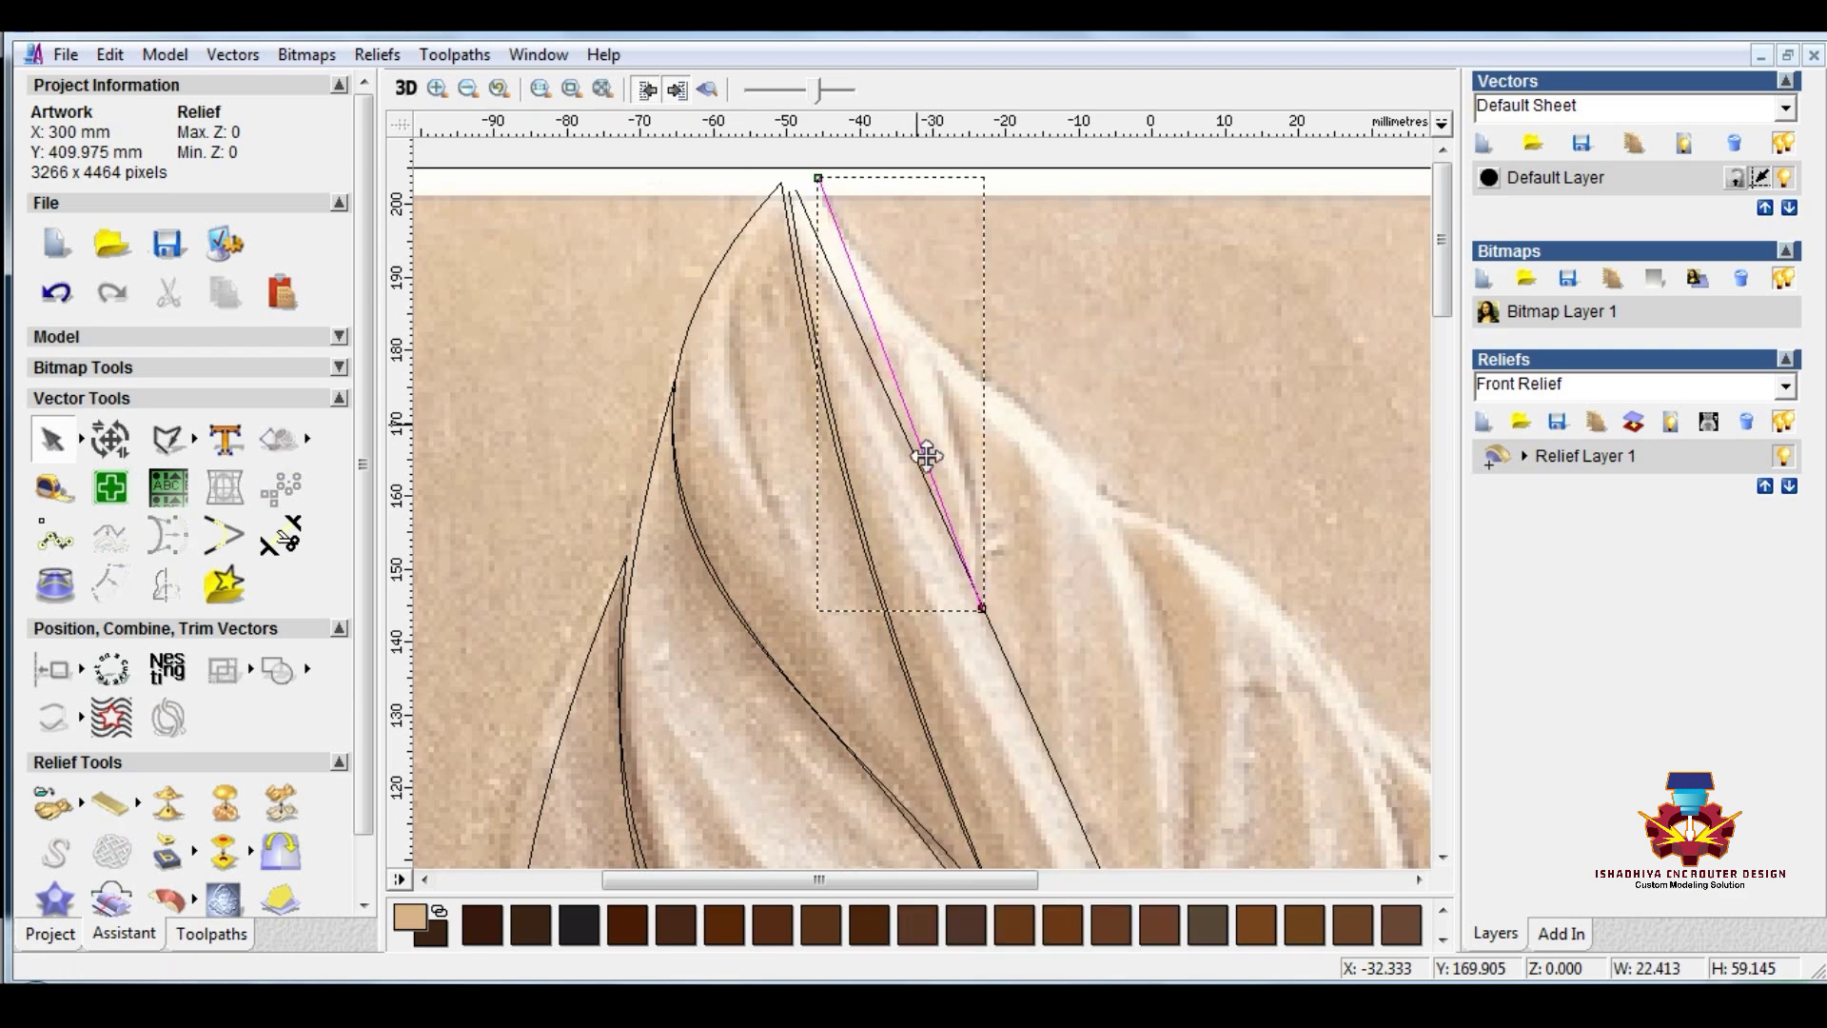
Step: Convert the tip line to a Bezier, extend it down the midrib to about 123 mm high and bend it towards the first right lobe's outer edge
{"action": "scroll", "coordinate": [947, 471], "scroll_direction": "down", "scroll_amount": 2}
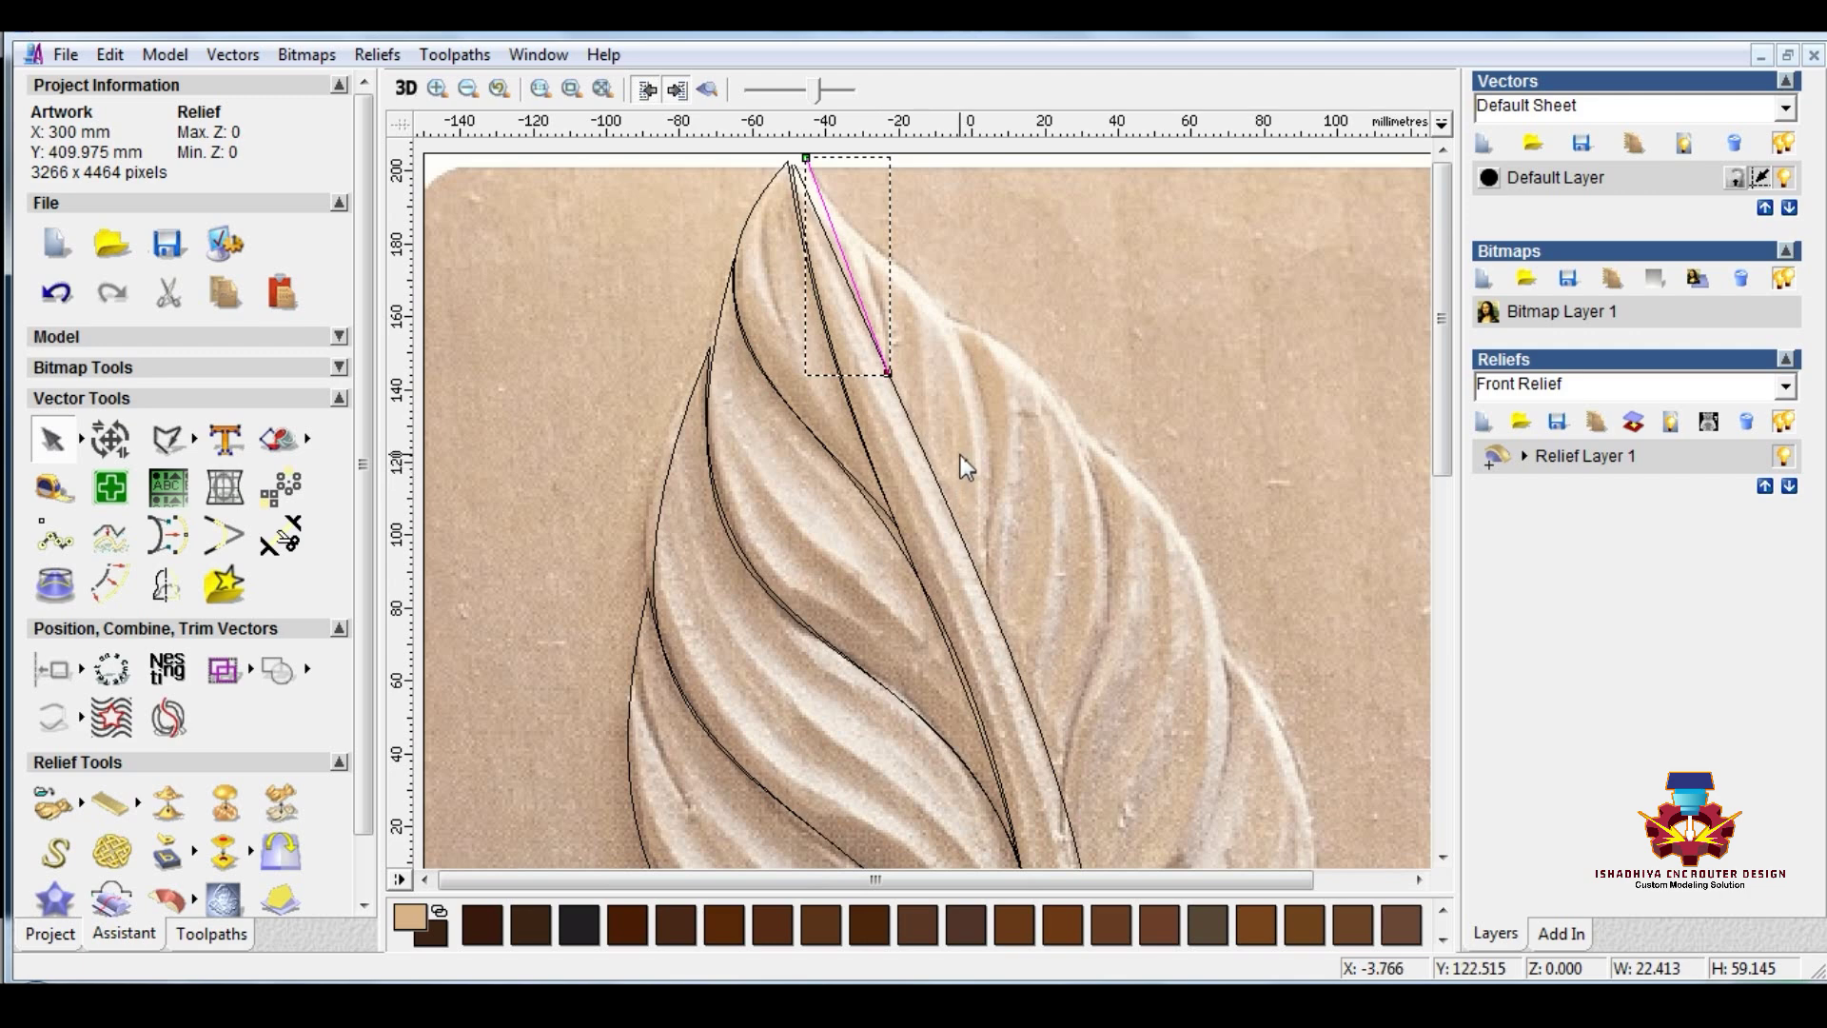
{"action": "key", "text": "n"}
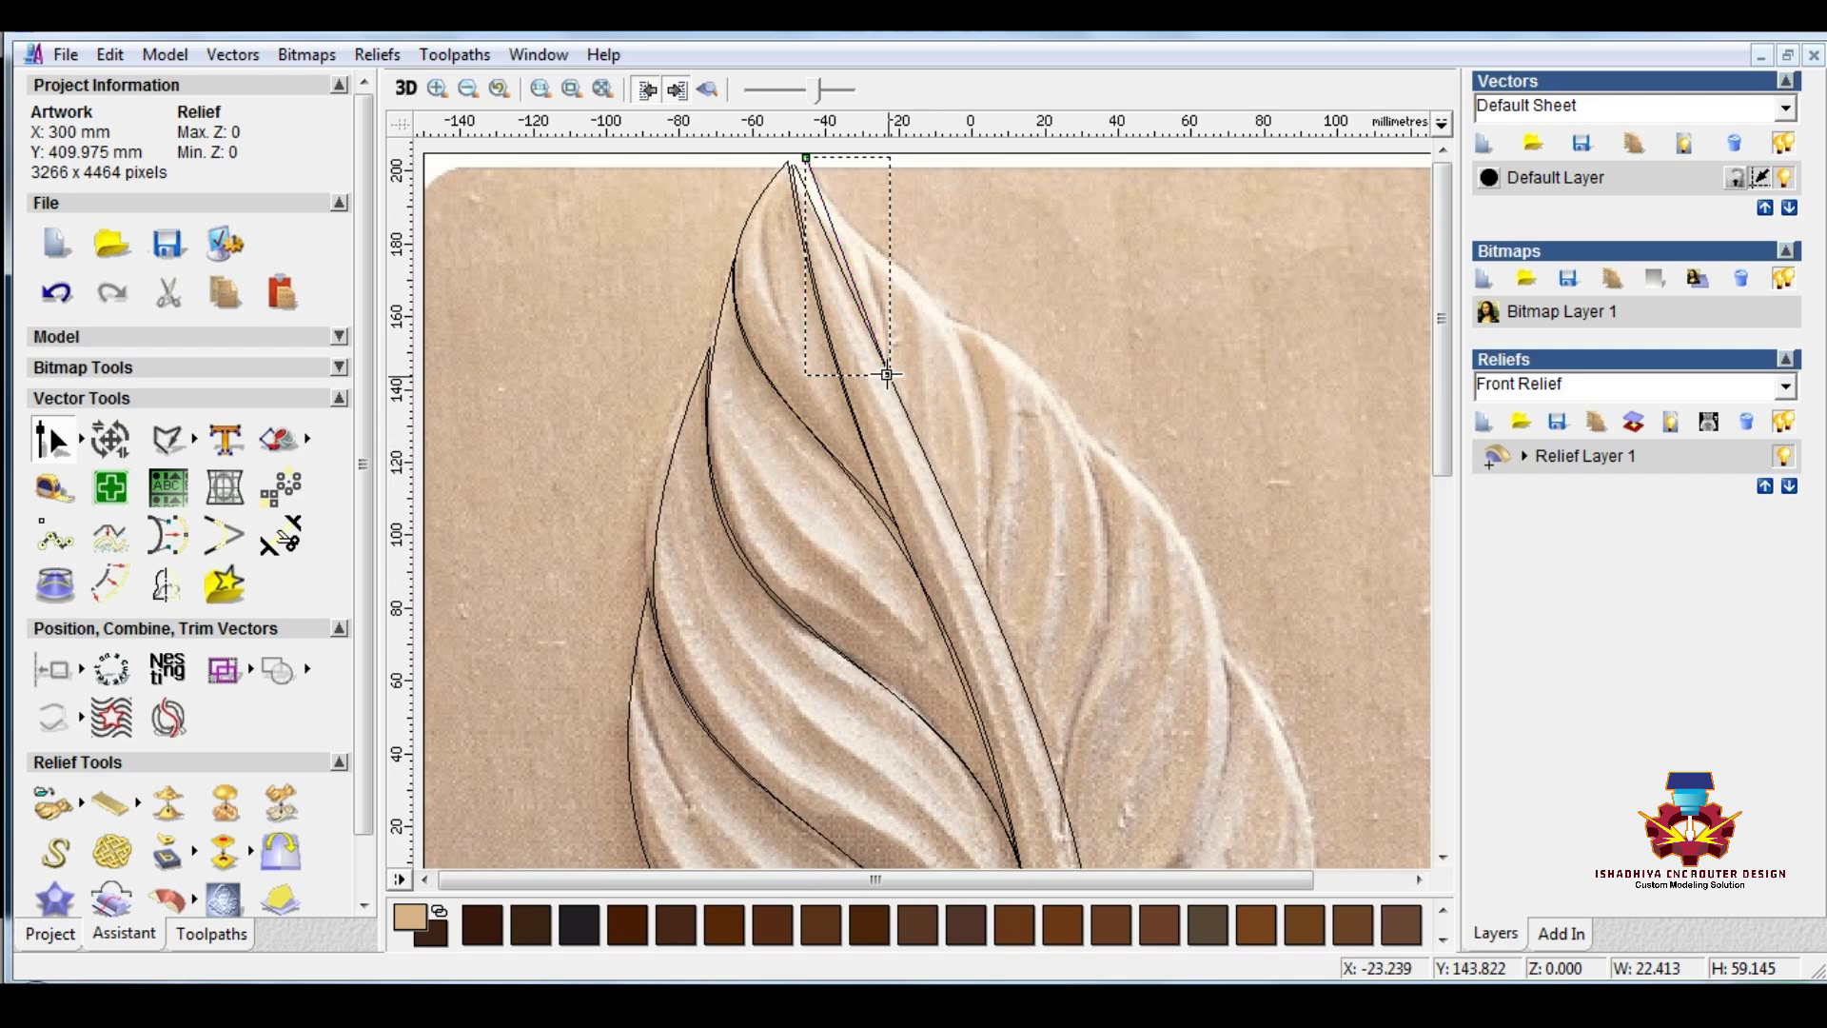
{"action": "left_click", "coordinate": [847, 251]}
{"action": "left_click_drag", "start_coordinate": [893, 371], "coordinate": [937, 595]}
{"action": "left_click", "coordinate": [836, 246]}
{"action": "left_click_drag", "start_coordinate": [892, 372], "coordinate": [987, 603]}
{"action": "left_click_drag", "start_coordinate": [963, 530], "coordinate": [1035, 248]}
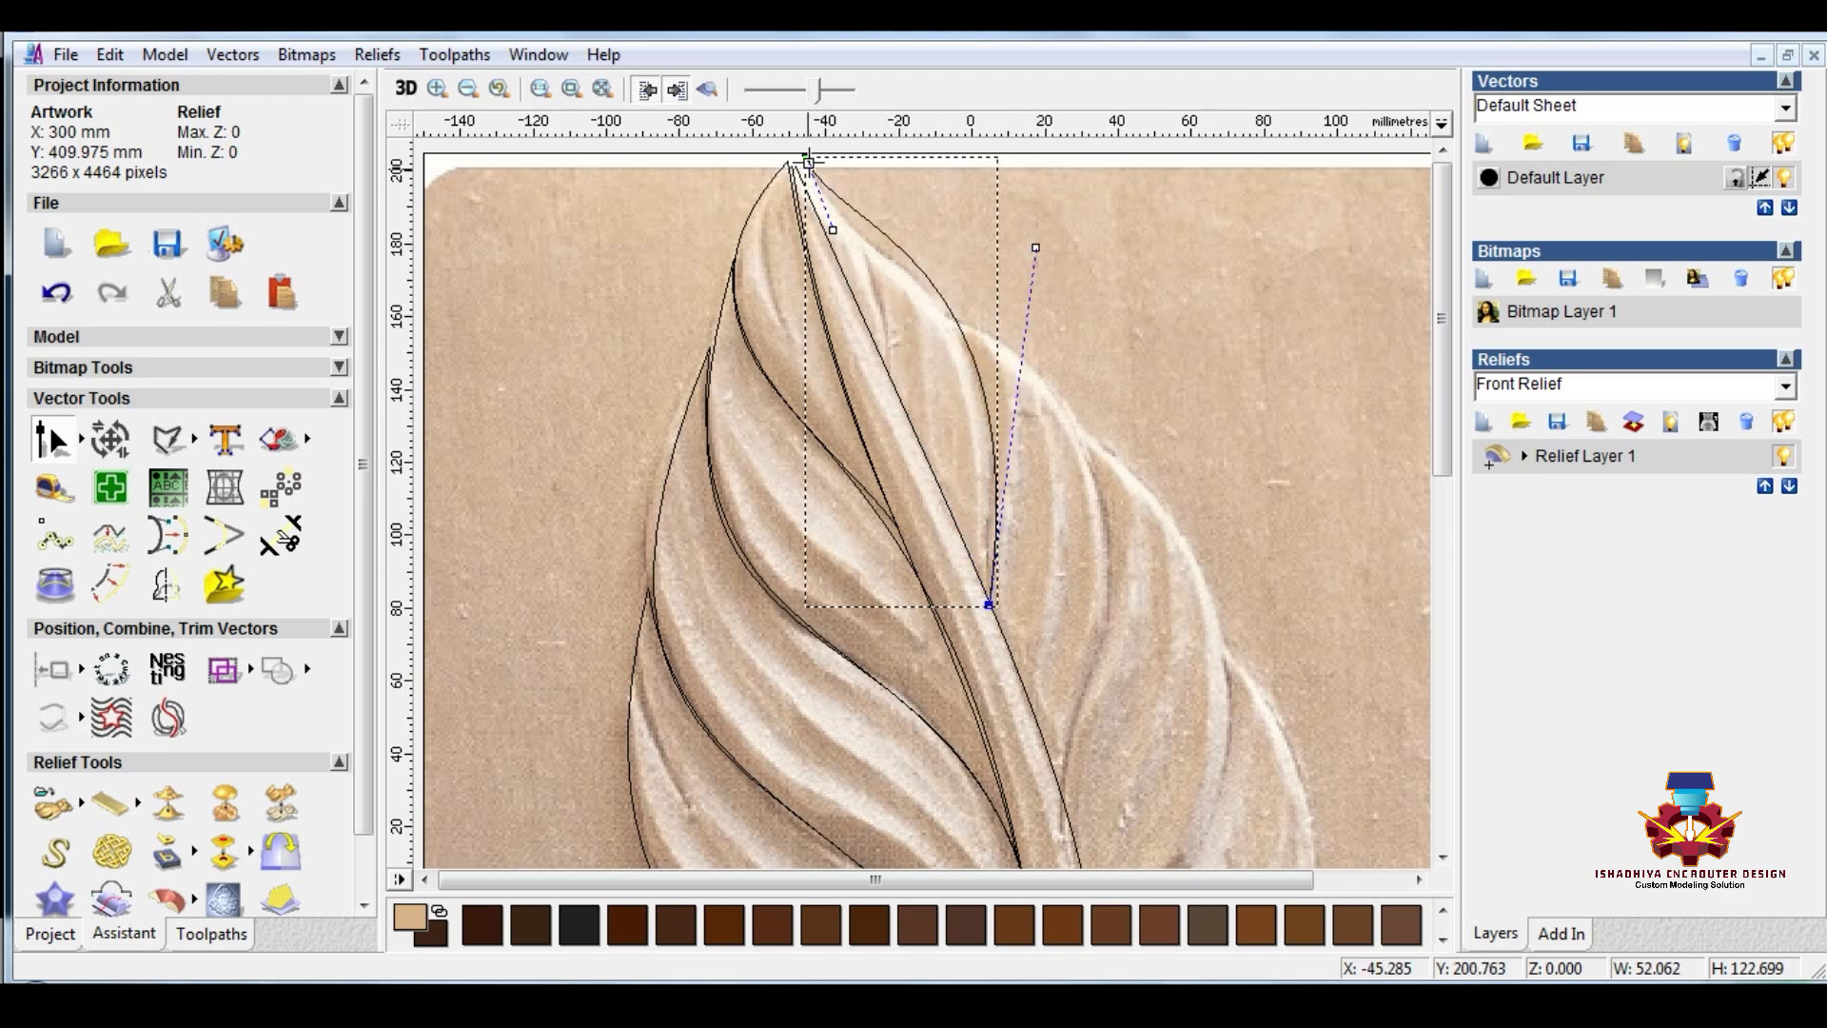
Step: Refine the first right-lobe Bezier's upper end and handle to meet the leaf tip and carved edge, about 55 mm wide
{"action": "scroll", "coordinate": [808, 162], "scroll_direction": "up", "scroll_amount": 6}
{"action": "left_click_drag", "start_coordinate": [914, 214], "coordinate": [881, 218]}
{"action": "left_click_drag", "start_coordinate": [996, 501], "coordinate": [1114, 715]}
{"action": "scroll", "coordinate": [877, 233], "scroll_direction": "down", "scroll_amount": 3}
{"action": "scroll", "coordinate": [942, 347], "scroll_direction": "down", "scroll_amount": 3}
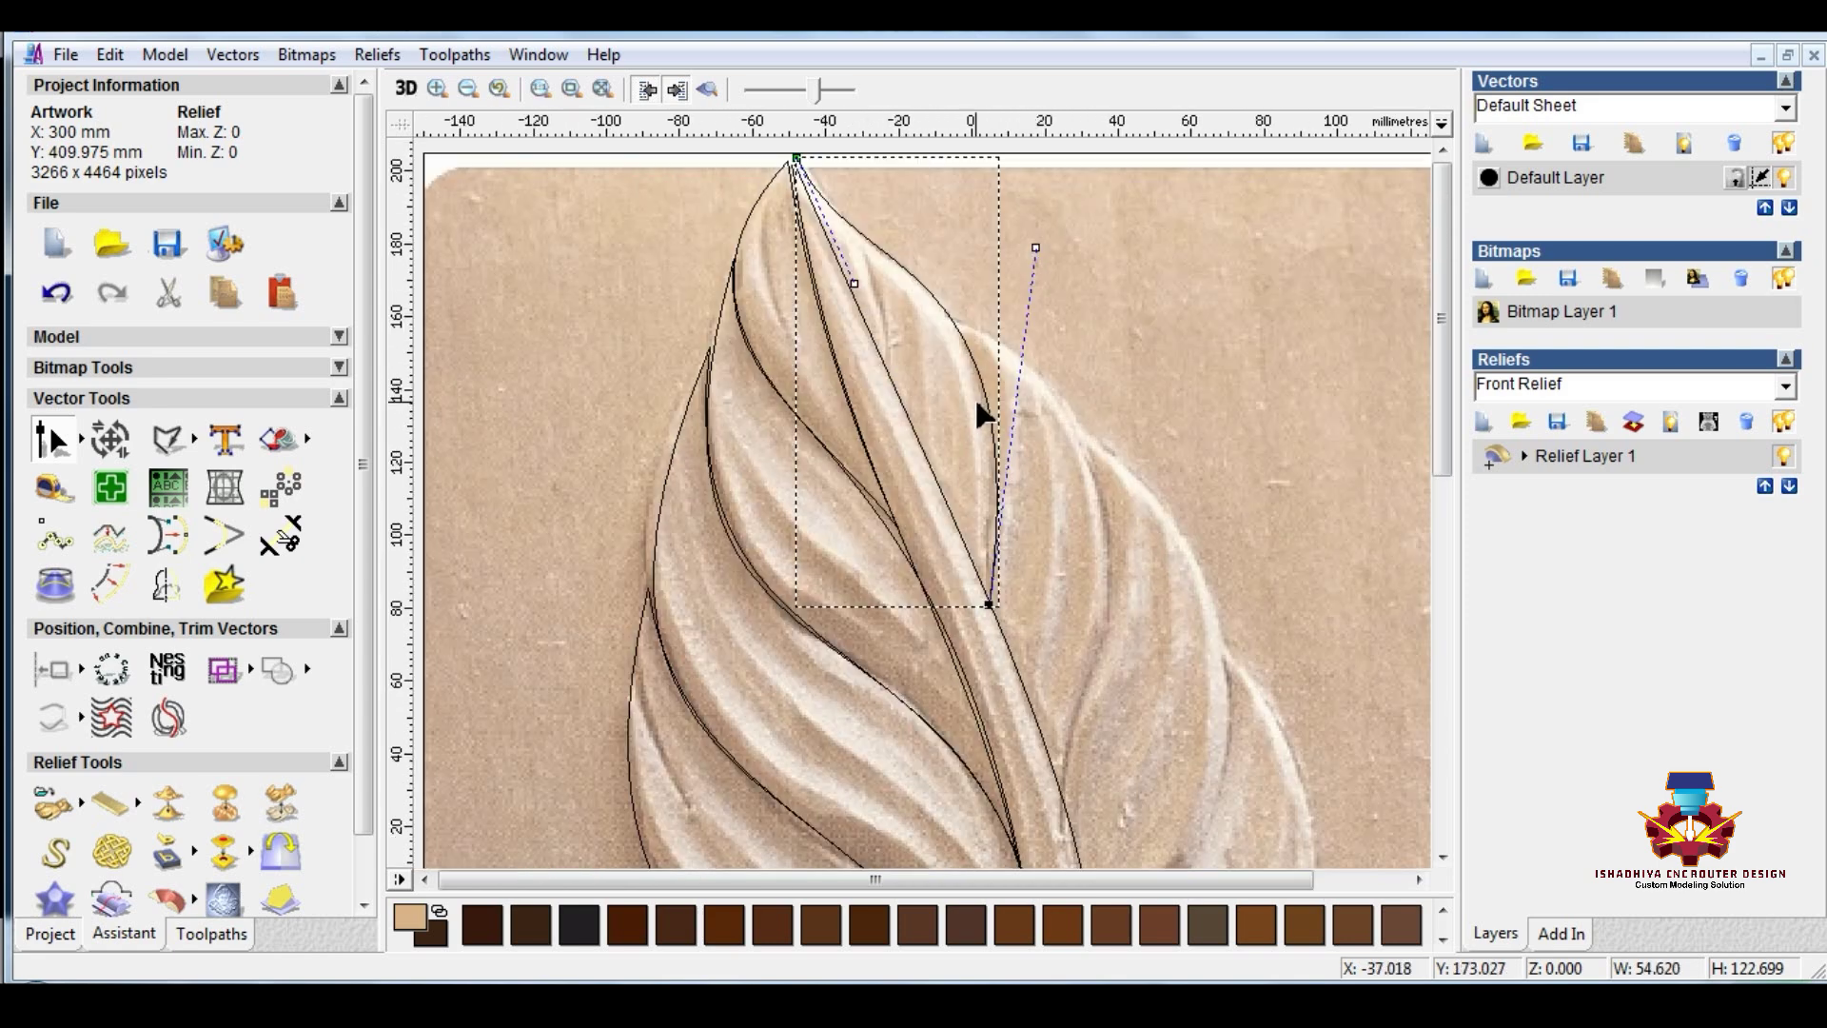
{"action": "left_click", "coordinate": [1103, 407]}
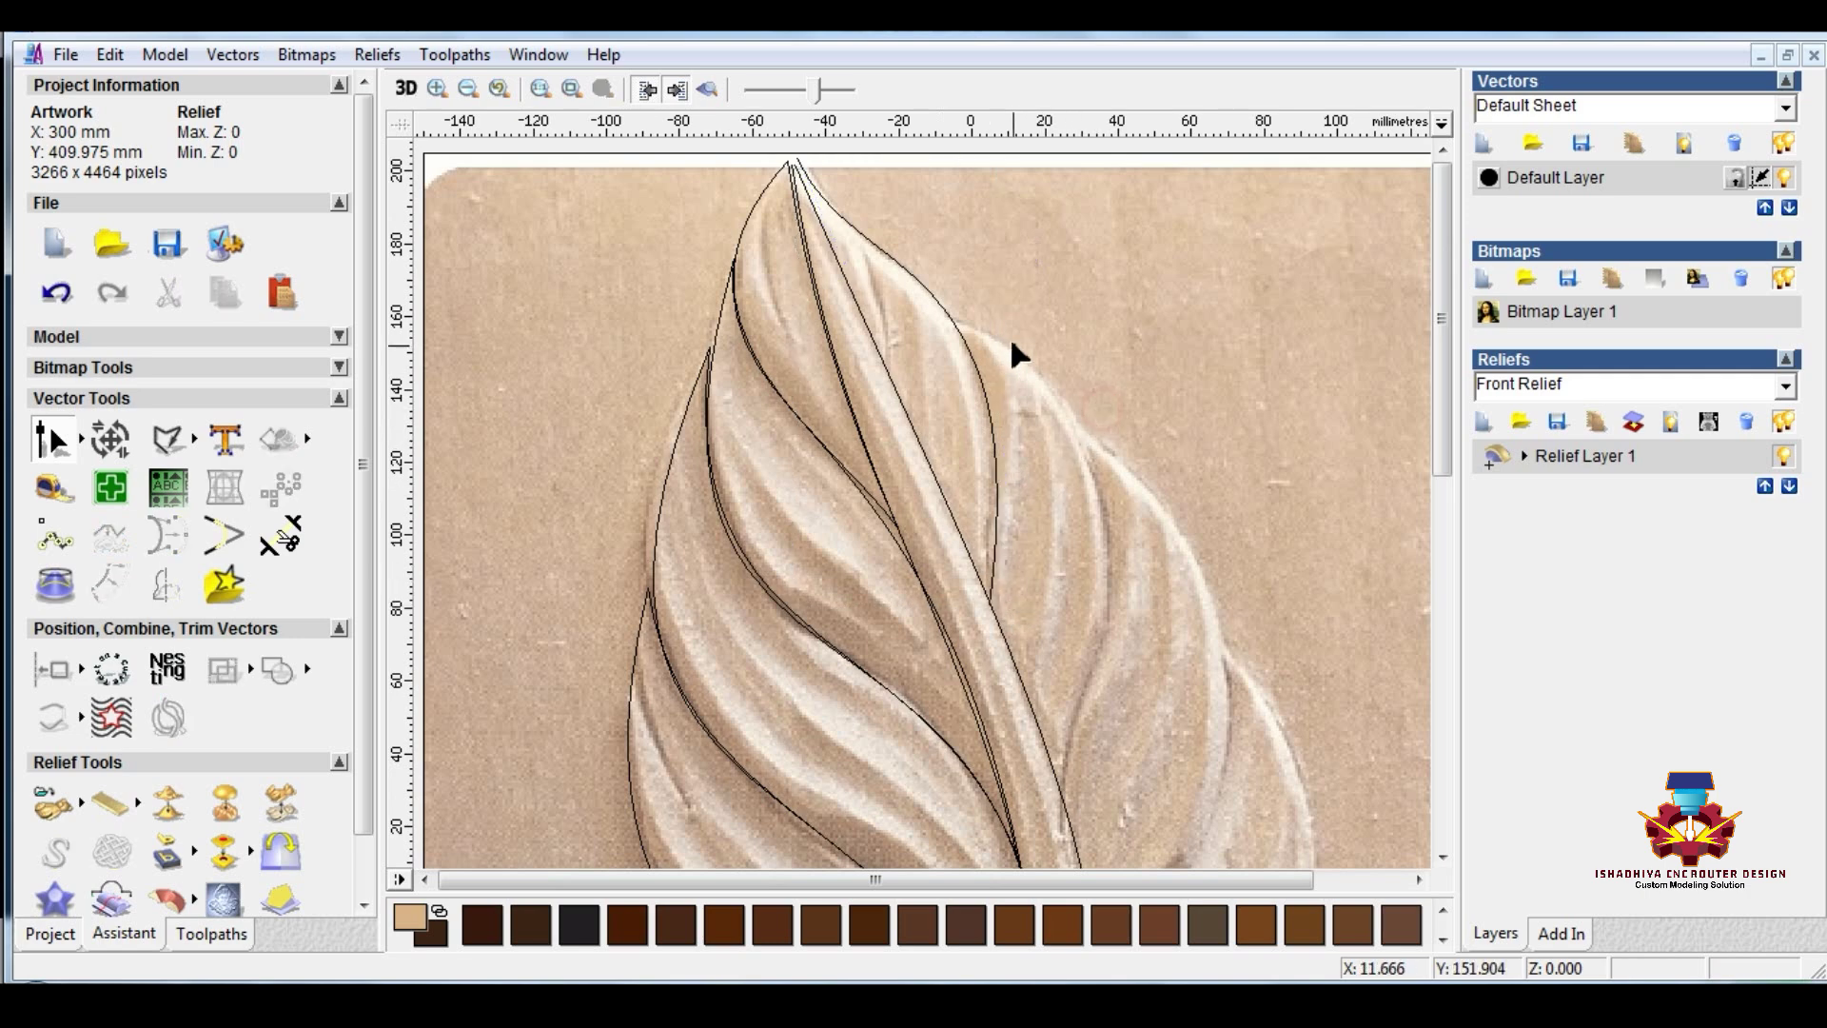
Step: Draw a straight polyline about 52 mm wide and 120 mm high from the leaf tip down the midrib's right edge to the first right lobe's end
{"action": "right_click", "coordinate": [885, 304]}
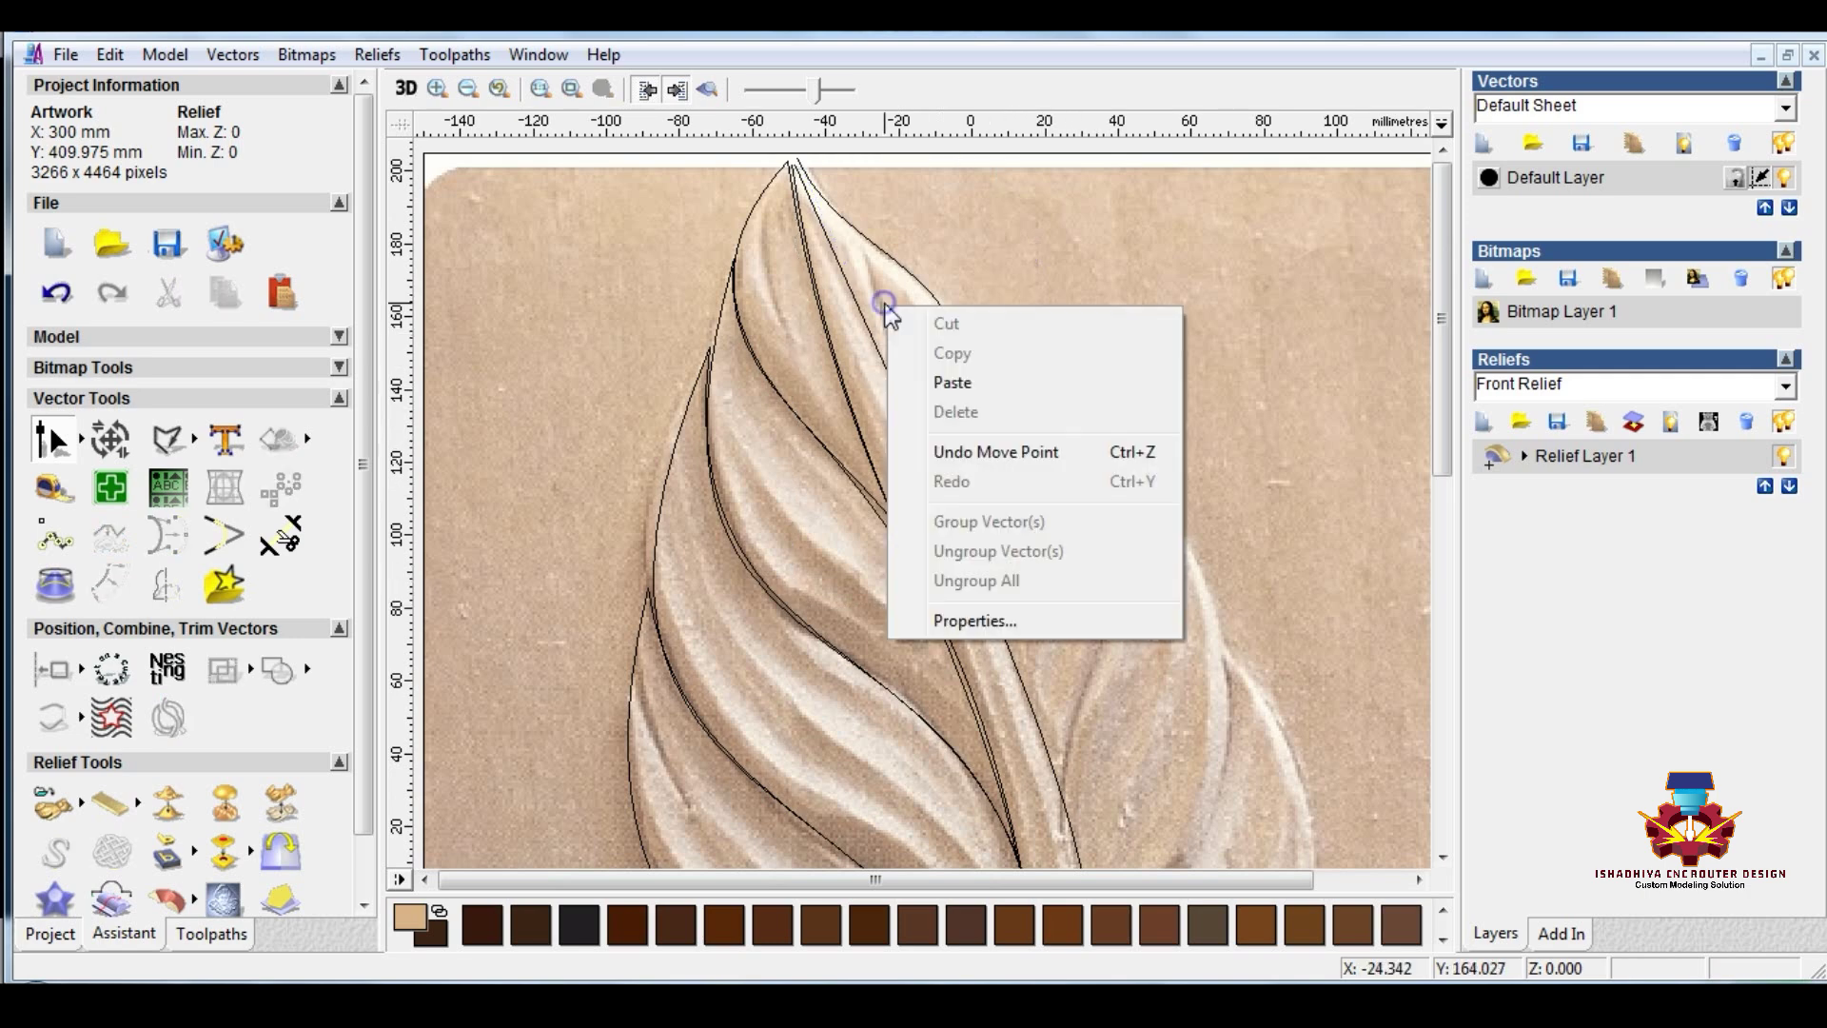
{"action": "left_click", "coordinate": [167, 439]}
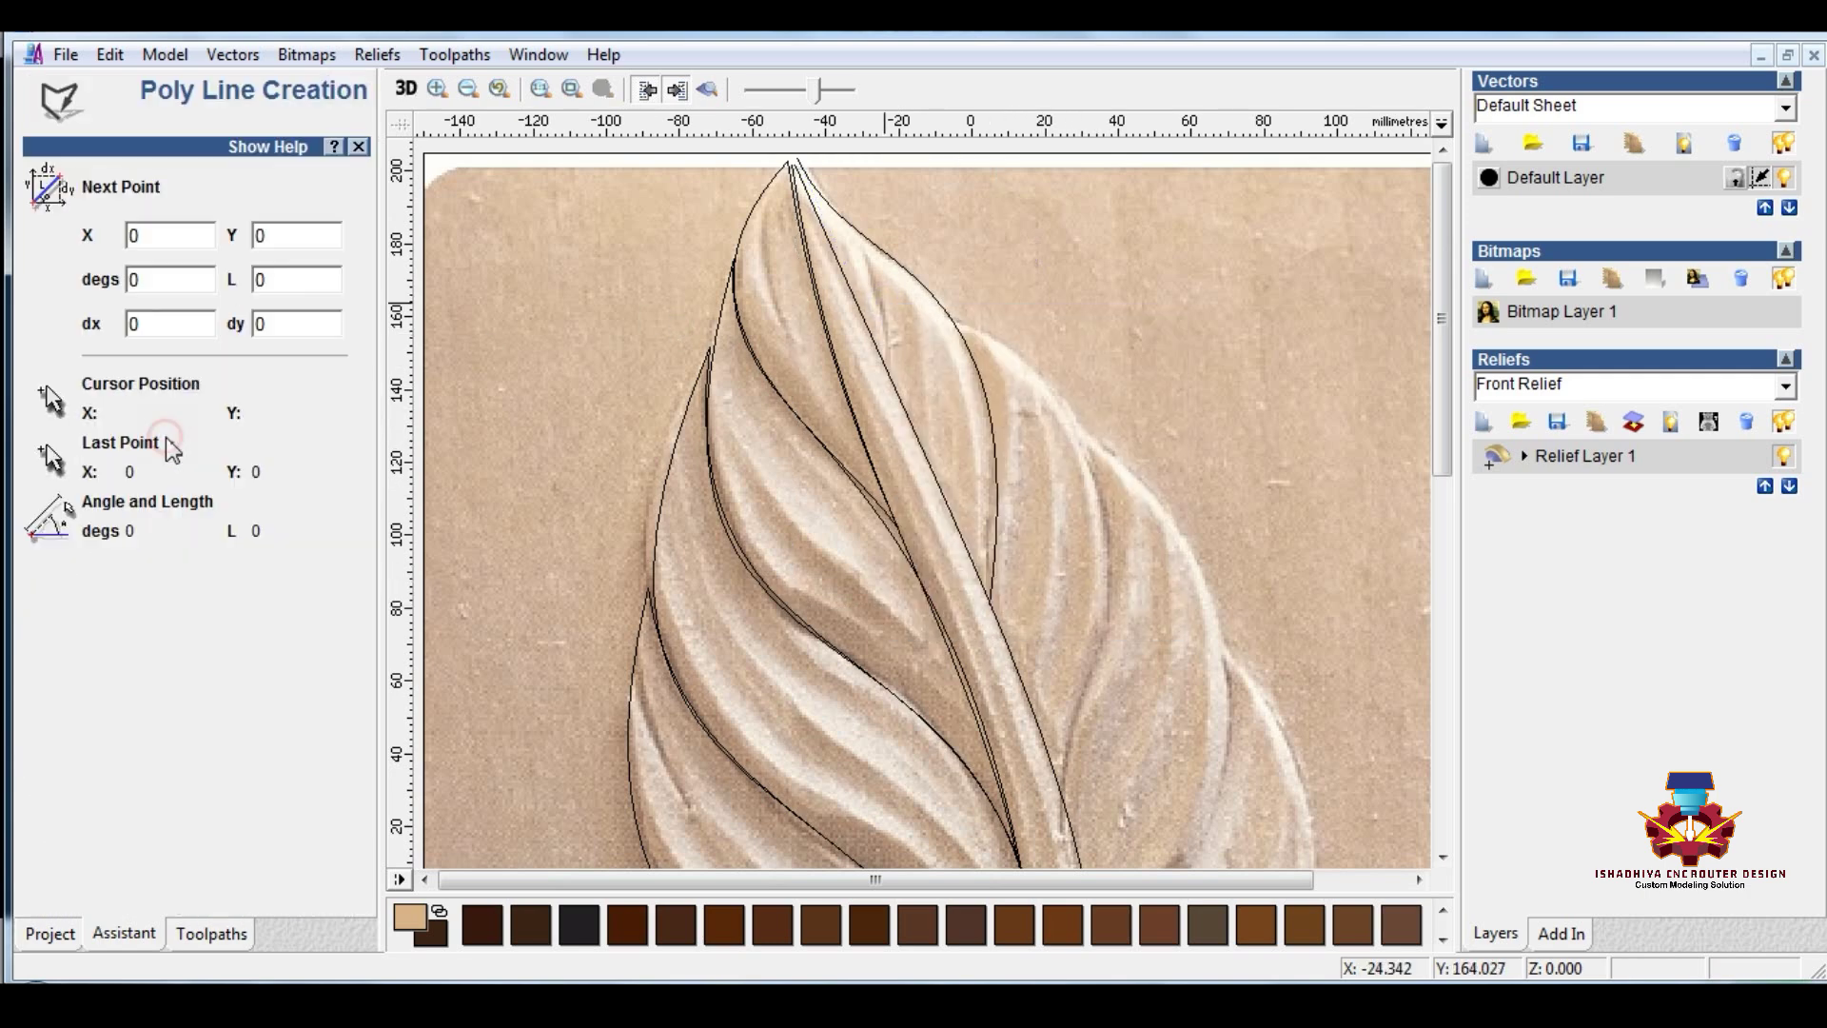
{"action": "left_click", "coordinate": [797, 159]}
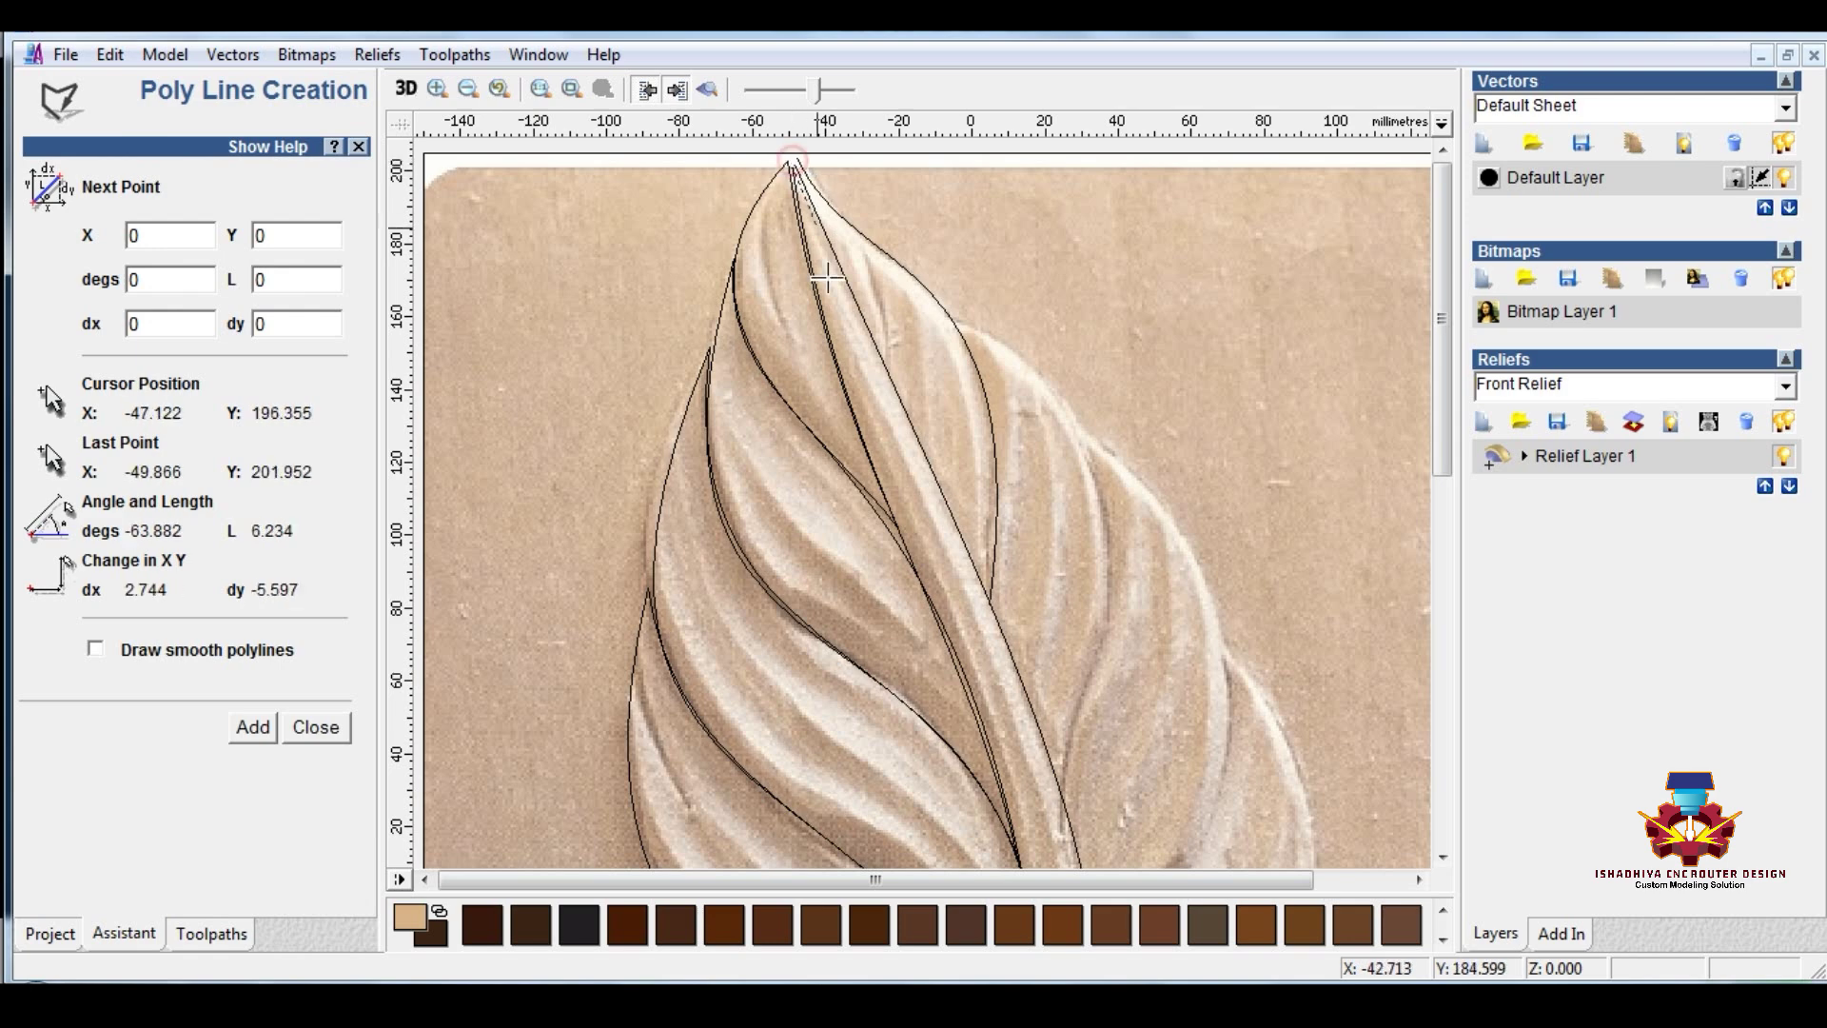
{"action": "left_click", "coordinate": [984, 599]}
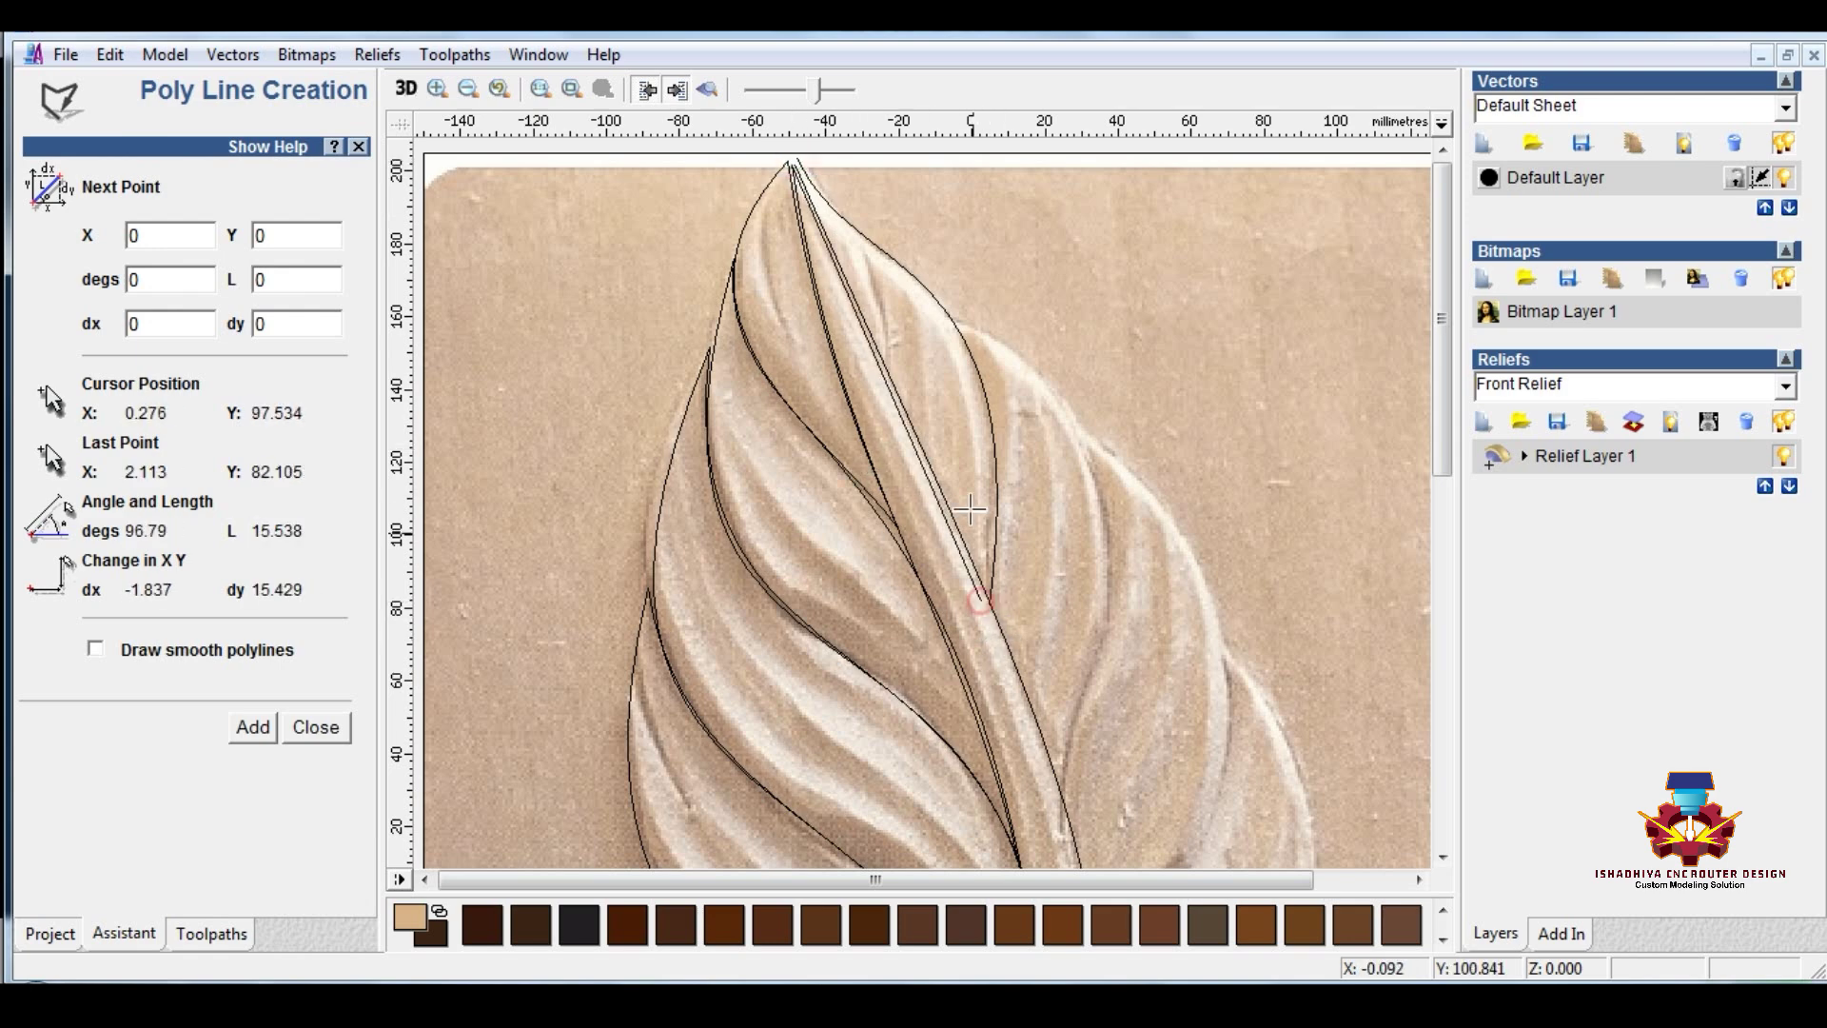
{"action": "key", "text": "Escape"}
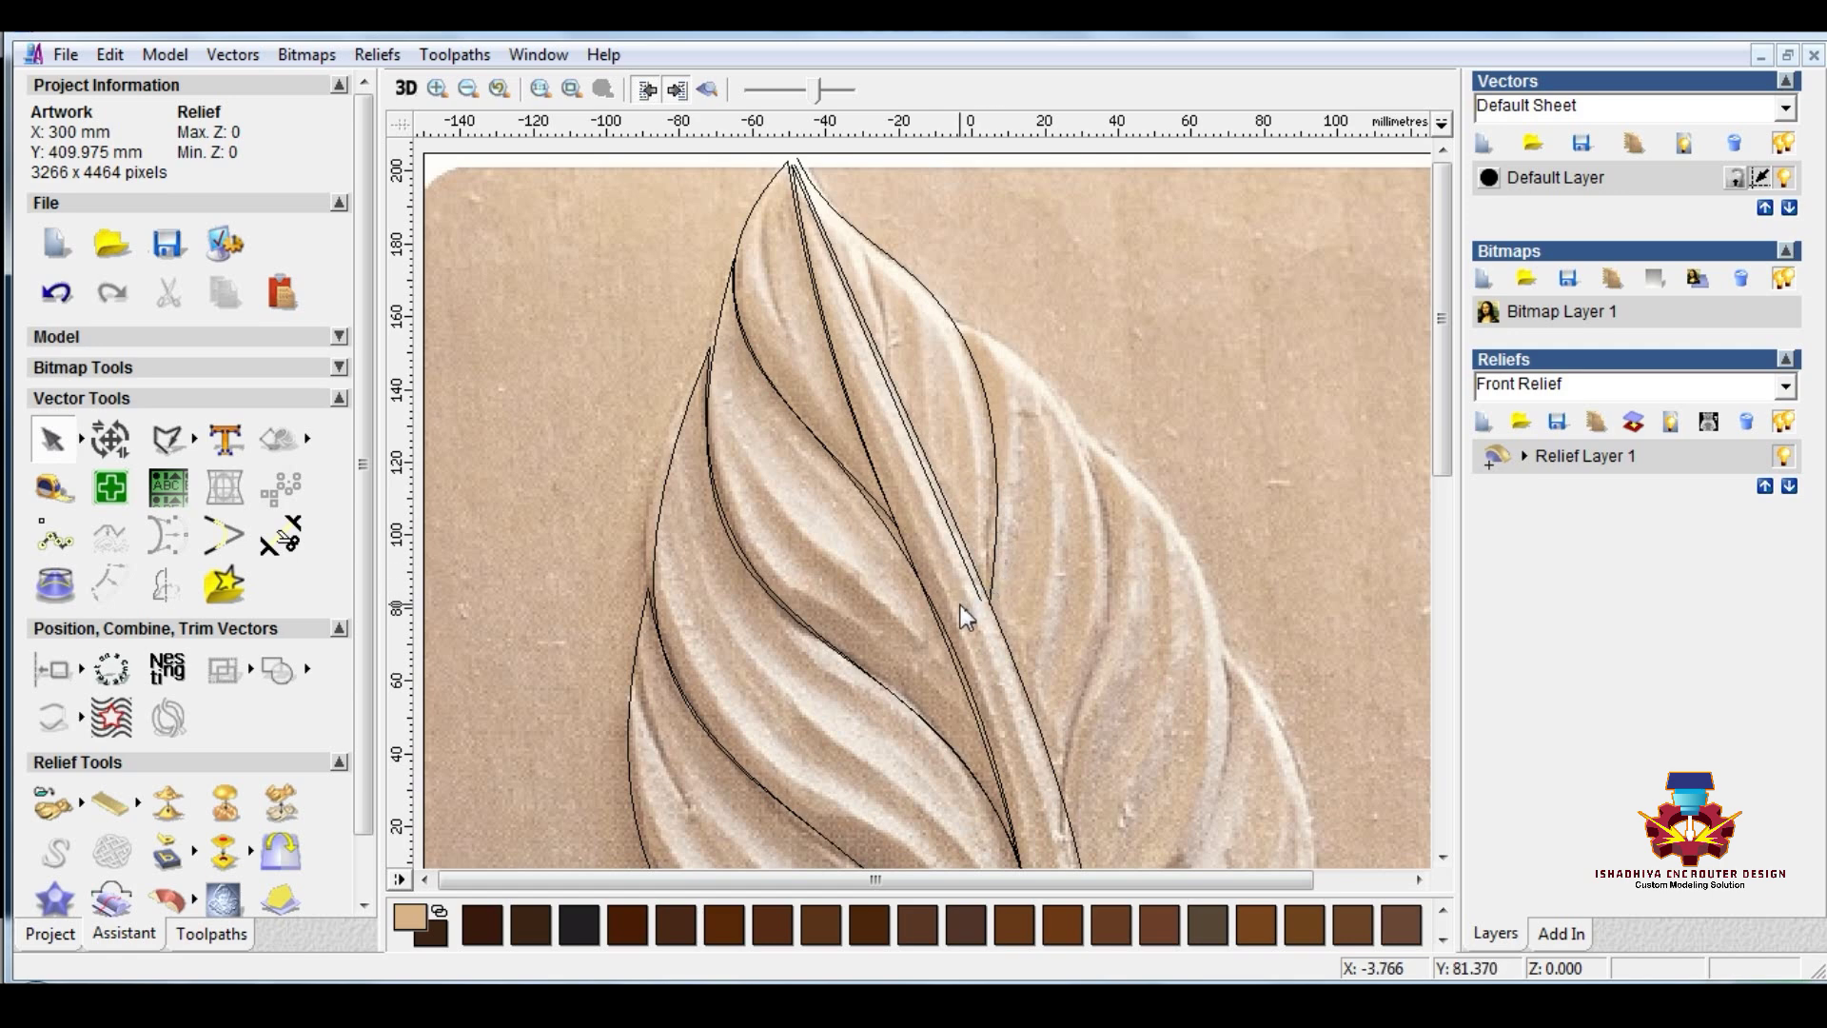
Step: Extend the first right-lobe Bezier's lower end into the midrib and readjust its bend, about 55 mm wide and 132 mm high
{"action": "left_click", "coordinate": [994, 586]}
{"action": "key", "text": "n"}
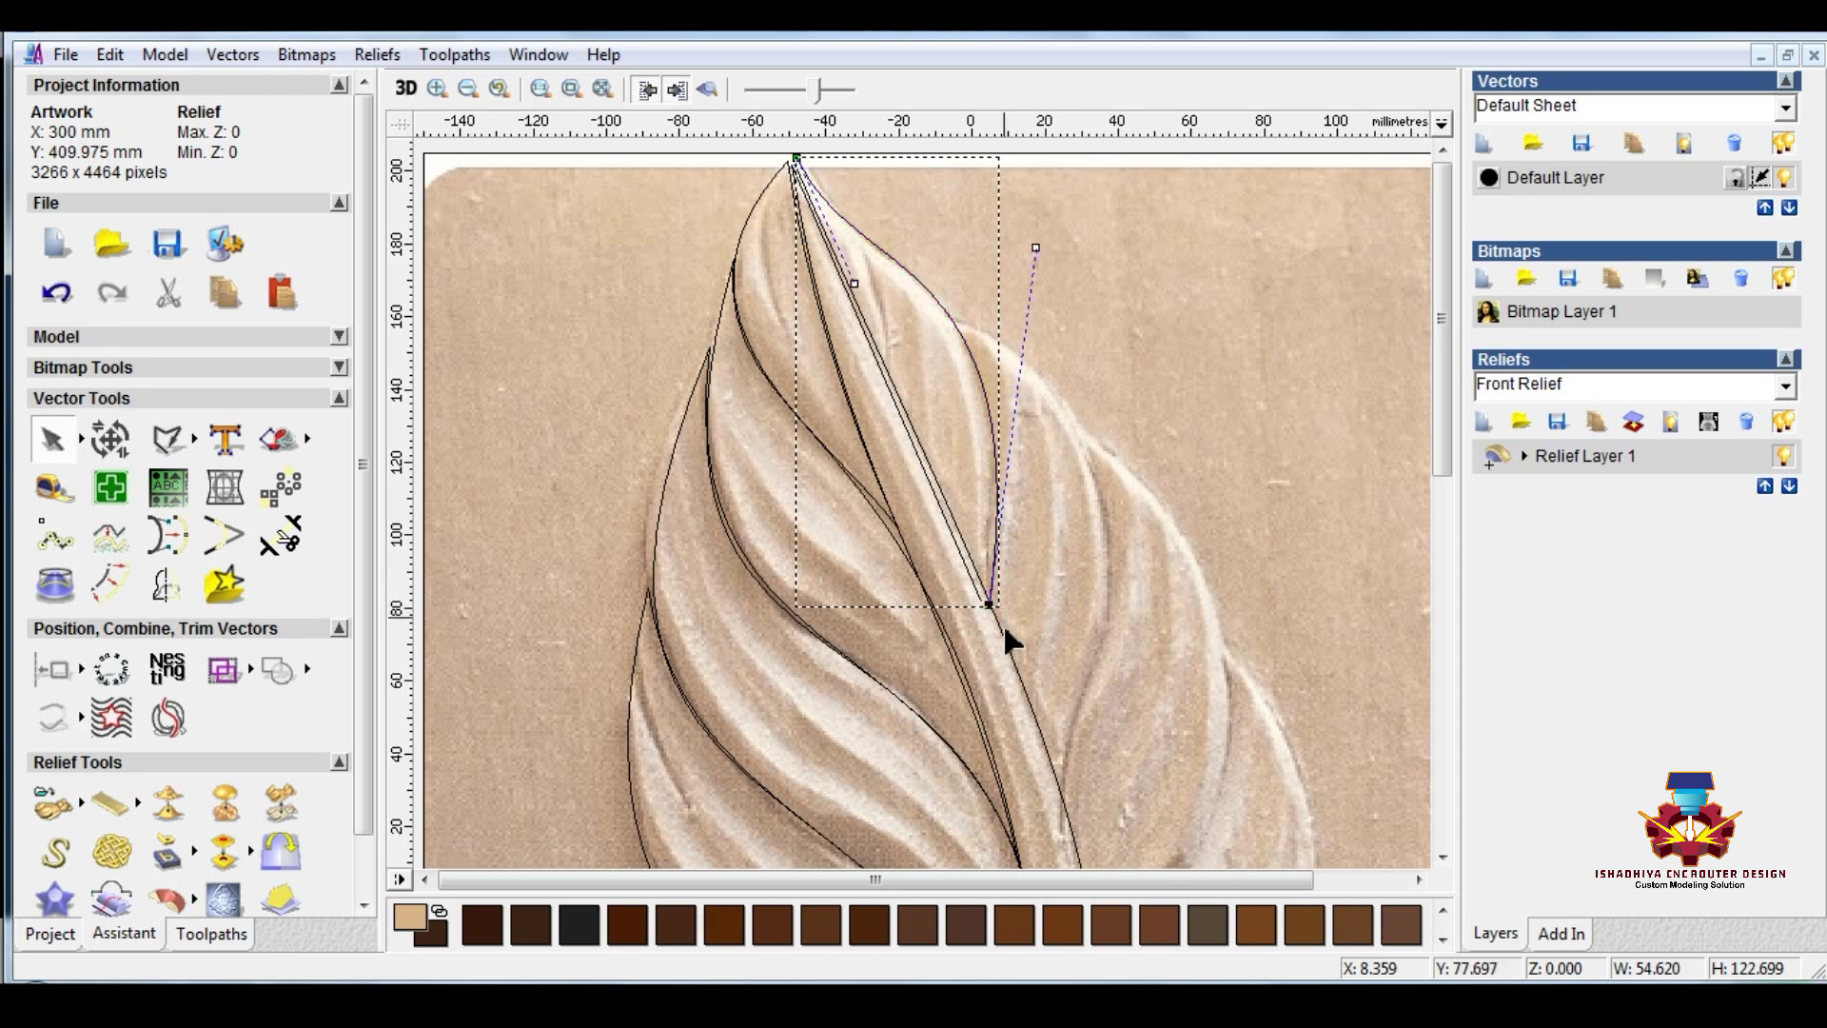
{"action": "left_click", "coordinate": [991, 604]}
{"action": "left_click_drag", "start_coordinate": [990, 604], "coordinate": [984, 638]}
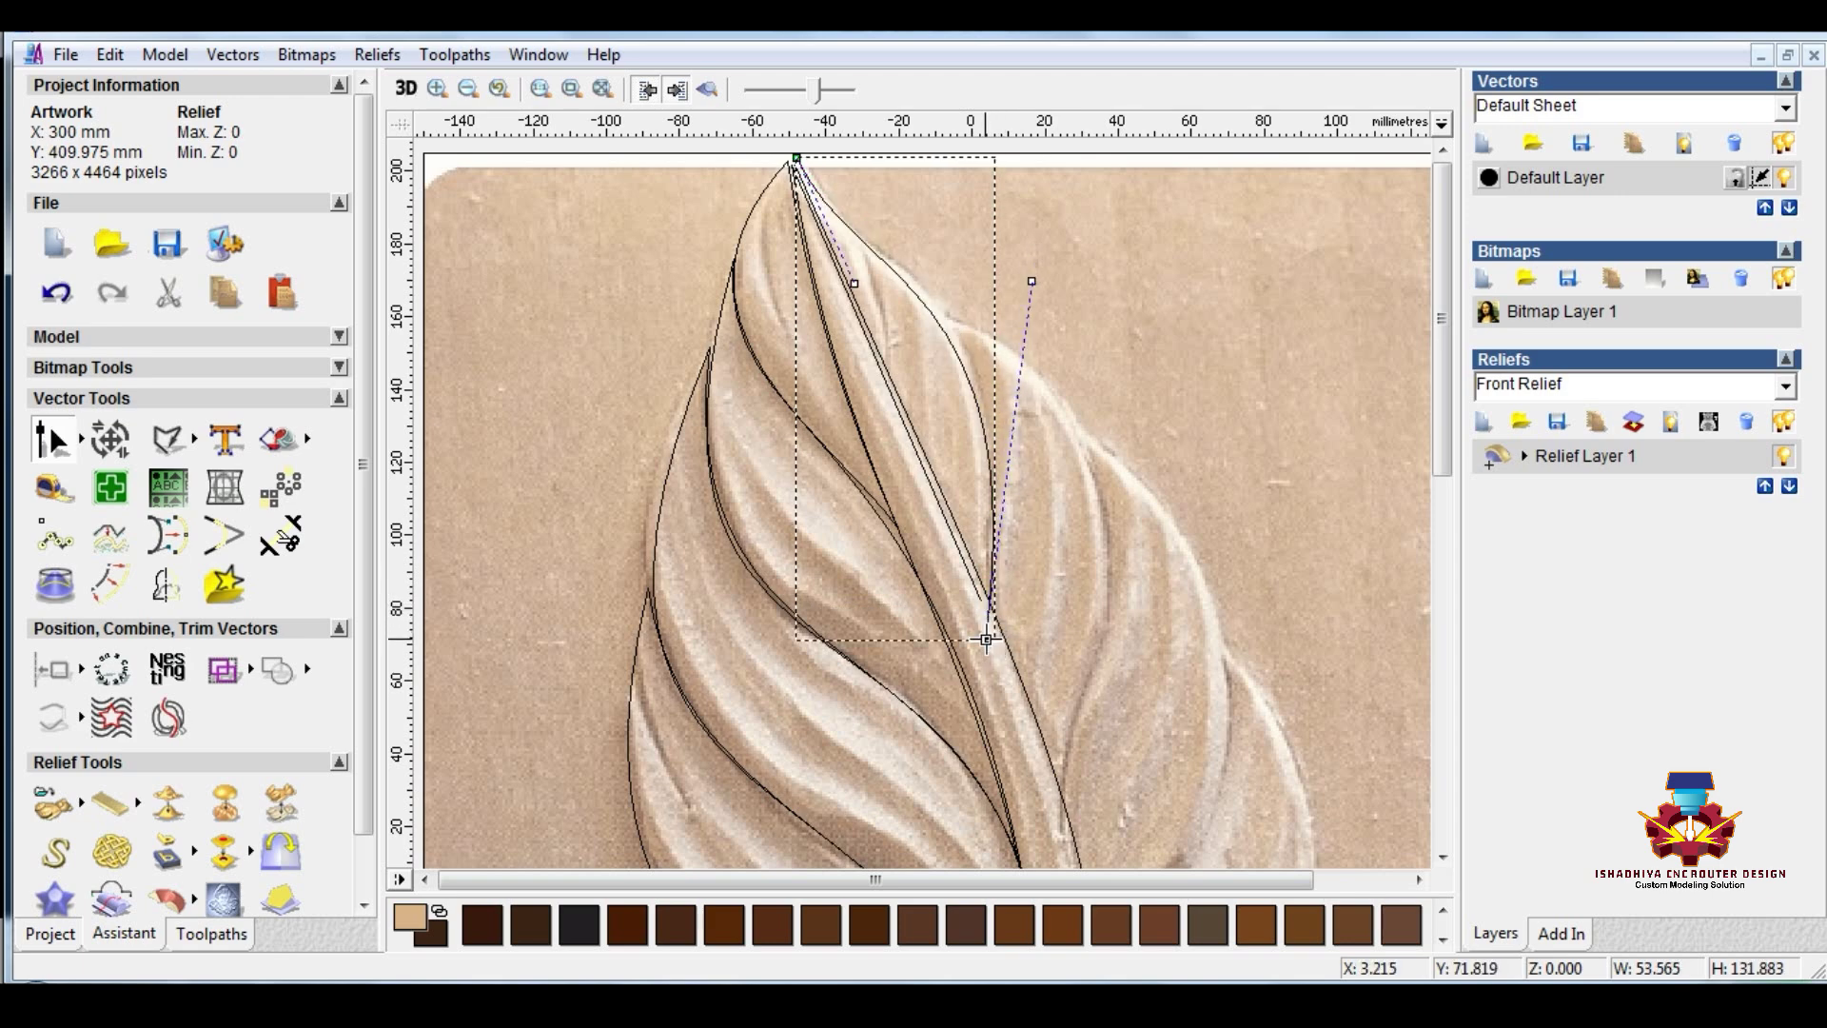
{"action": "left_click_drag", "start_coordinate": [1032, 283], "coordinate": [1045, 257]}
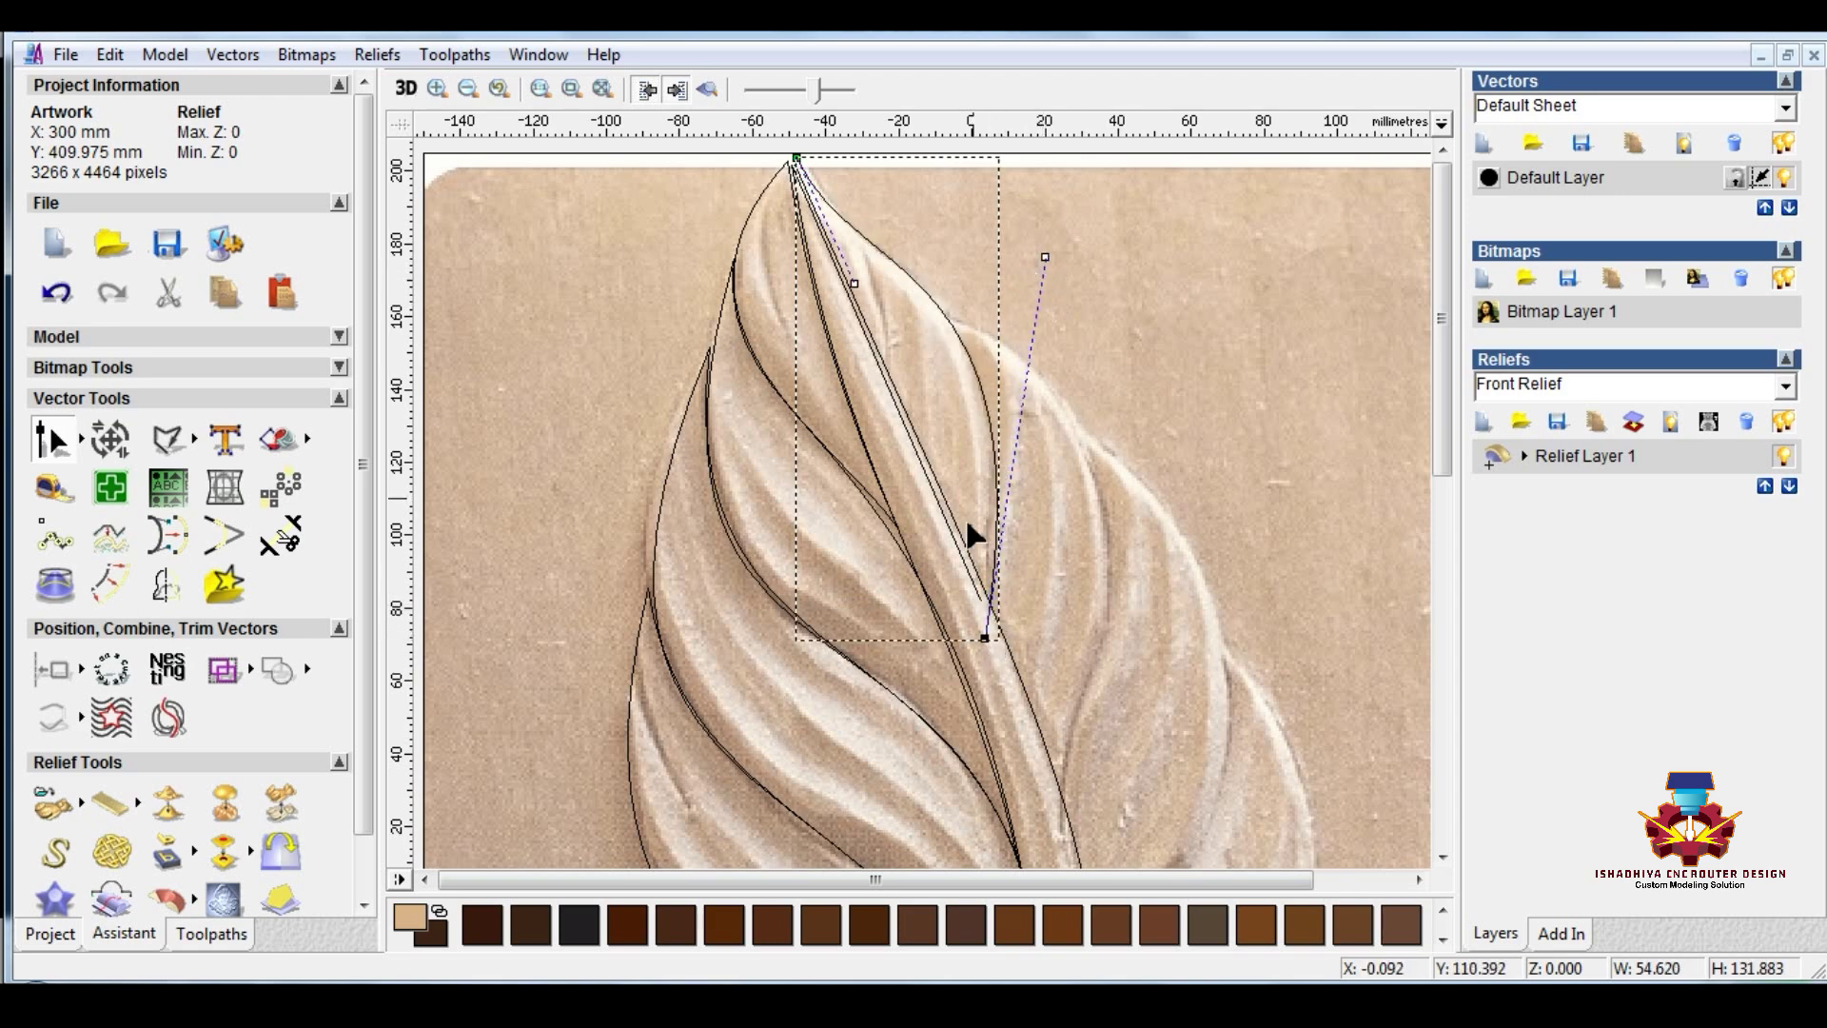
Step: Convert the straight inner line to a Bezier and bend it along the midrib's right curve, about 51 mm wide and 130 mm high
{"action": "left_click", "coordinate": [962, 563]}
{"action": "key", "text": "n"}
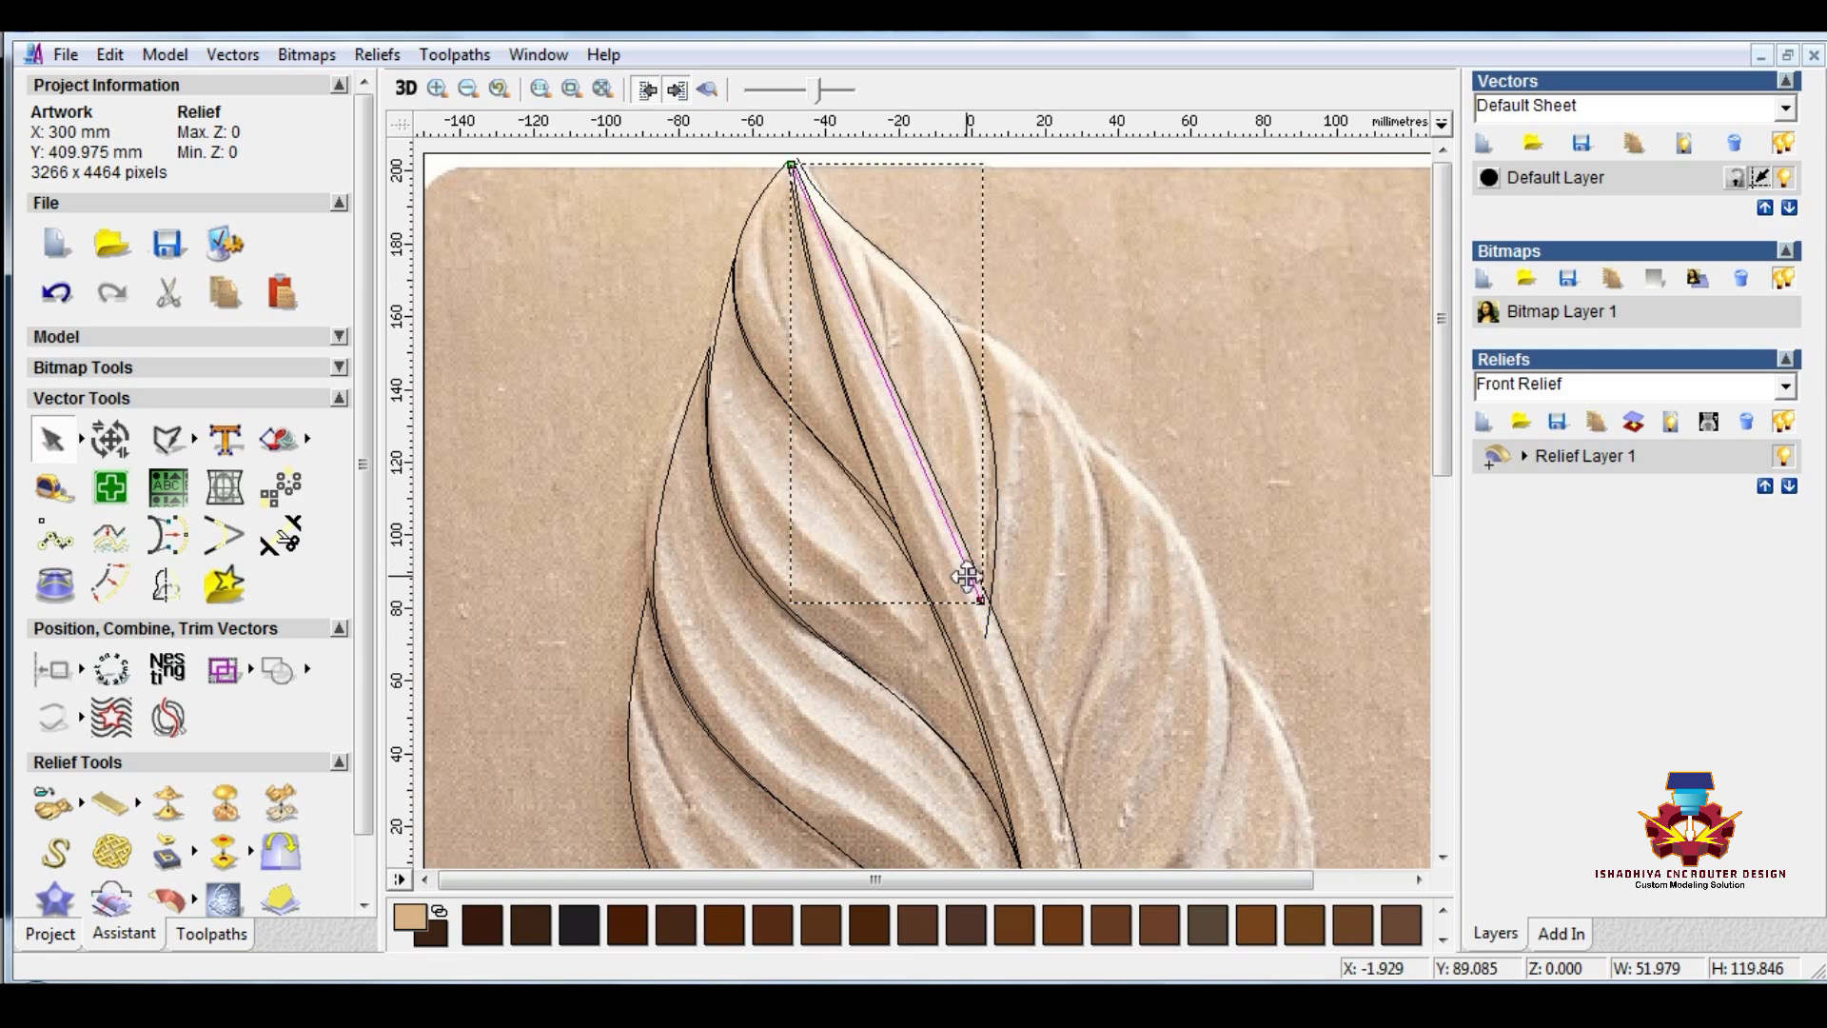
{"action": "key", "text": "n"}
{"action": "left_click", "coordinate": [980, 599]}
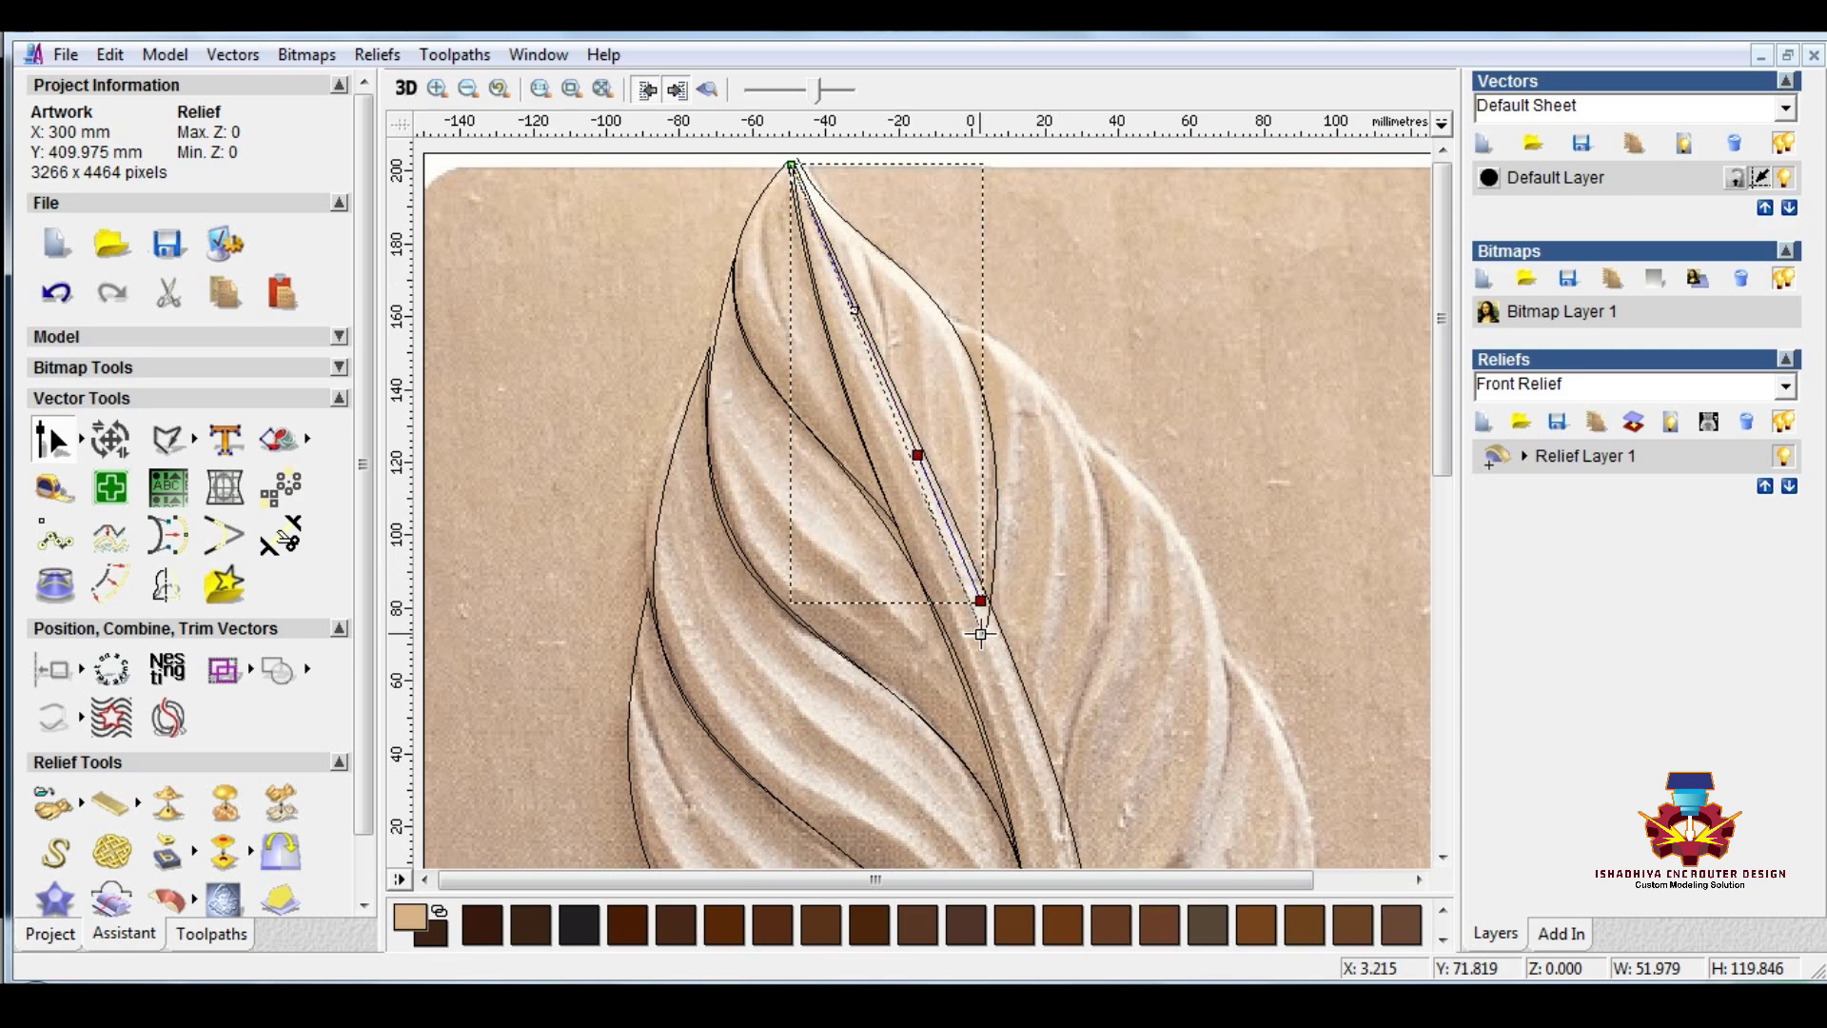
{"action": "left_click_drag", "start_coordinate": [980, 634], "coordinate": [974, 637]}
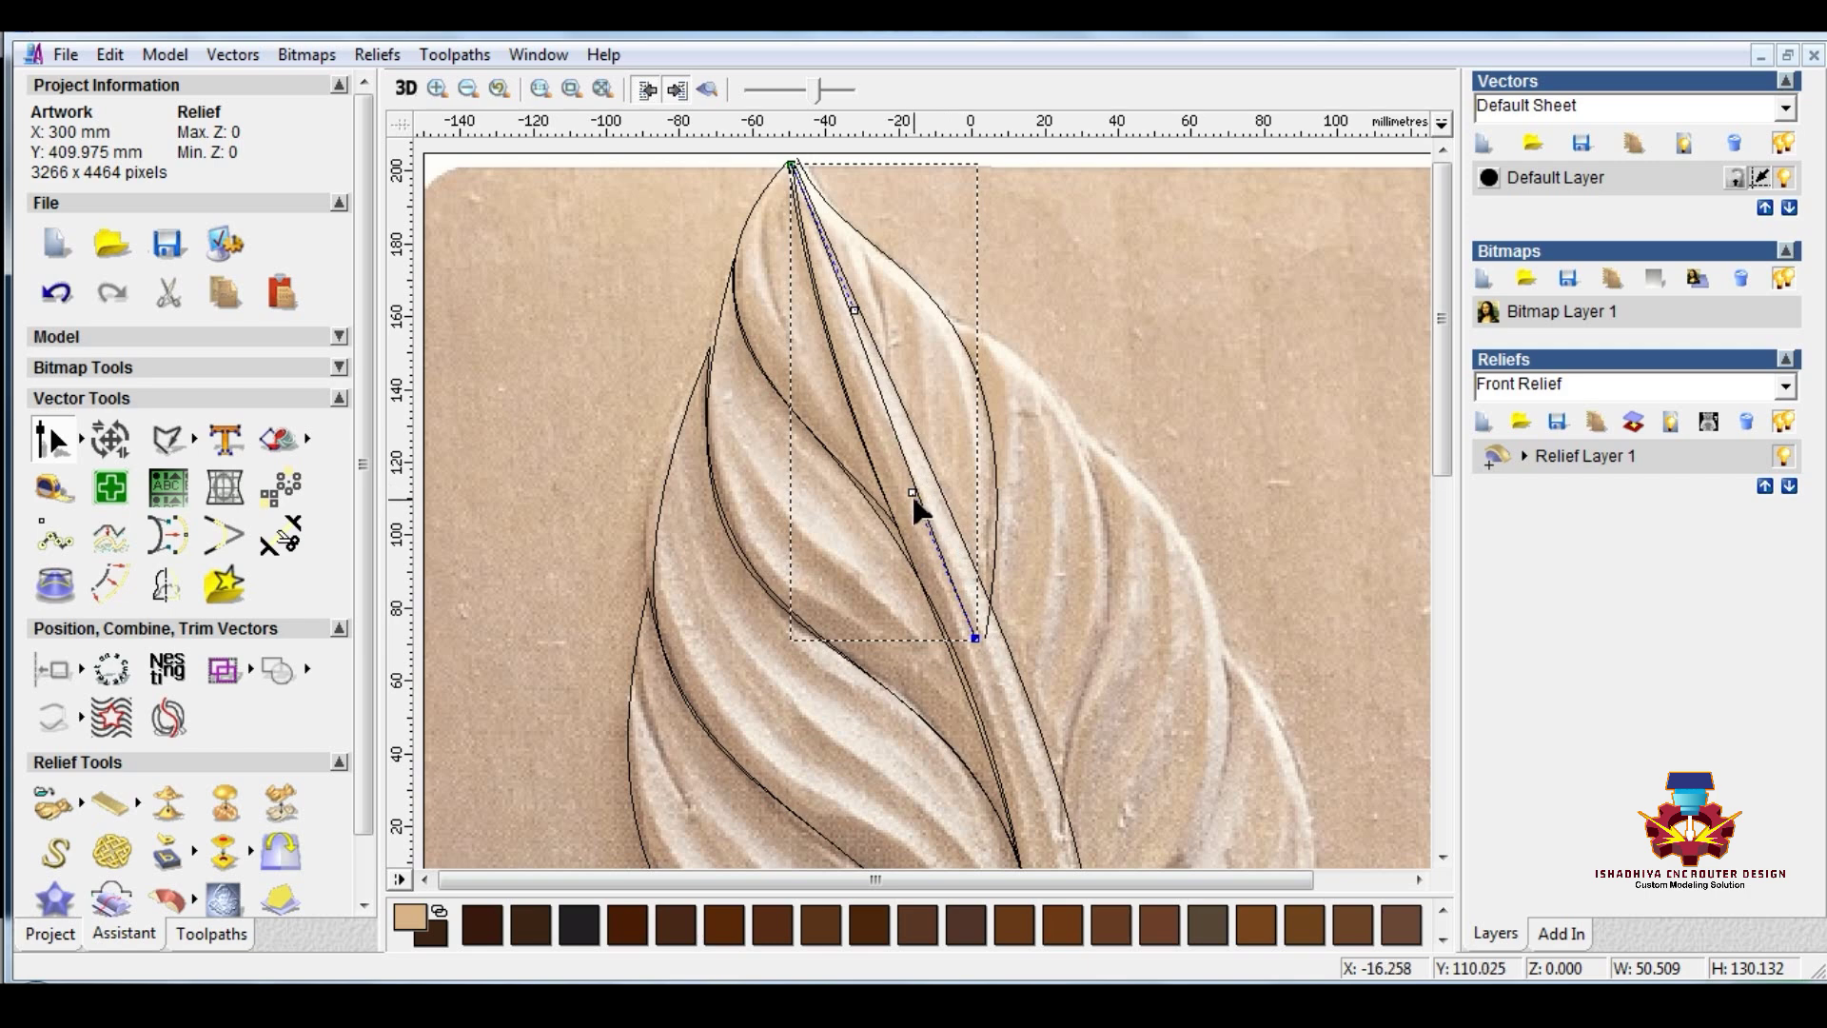
{"action": "left_click_drag", "start_coordinate": [914, 496], "coordinate": [940, 454]}
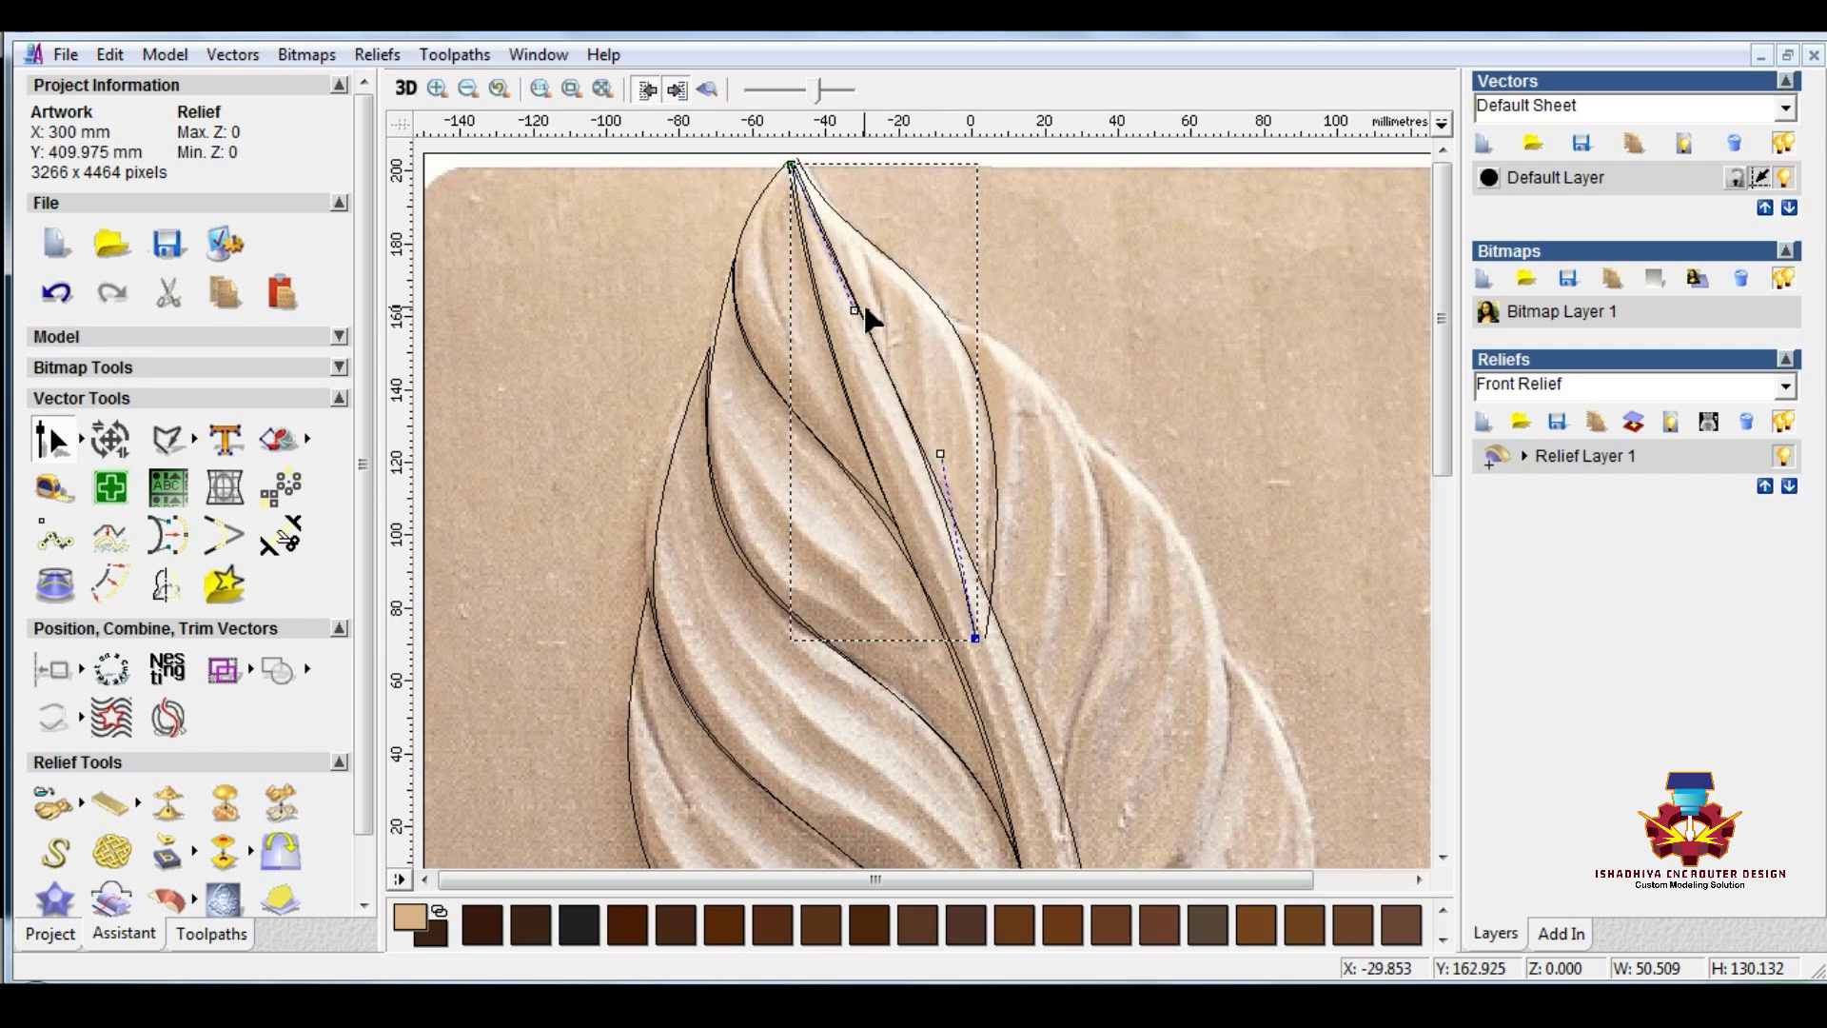
{"action": "left_click_drag", "start_coordinate": [855, 310], "coordinate": [822, 252]}
{"action": "double_click", "coordinate": [1117, 314]}
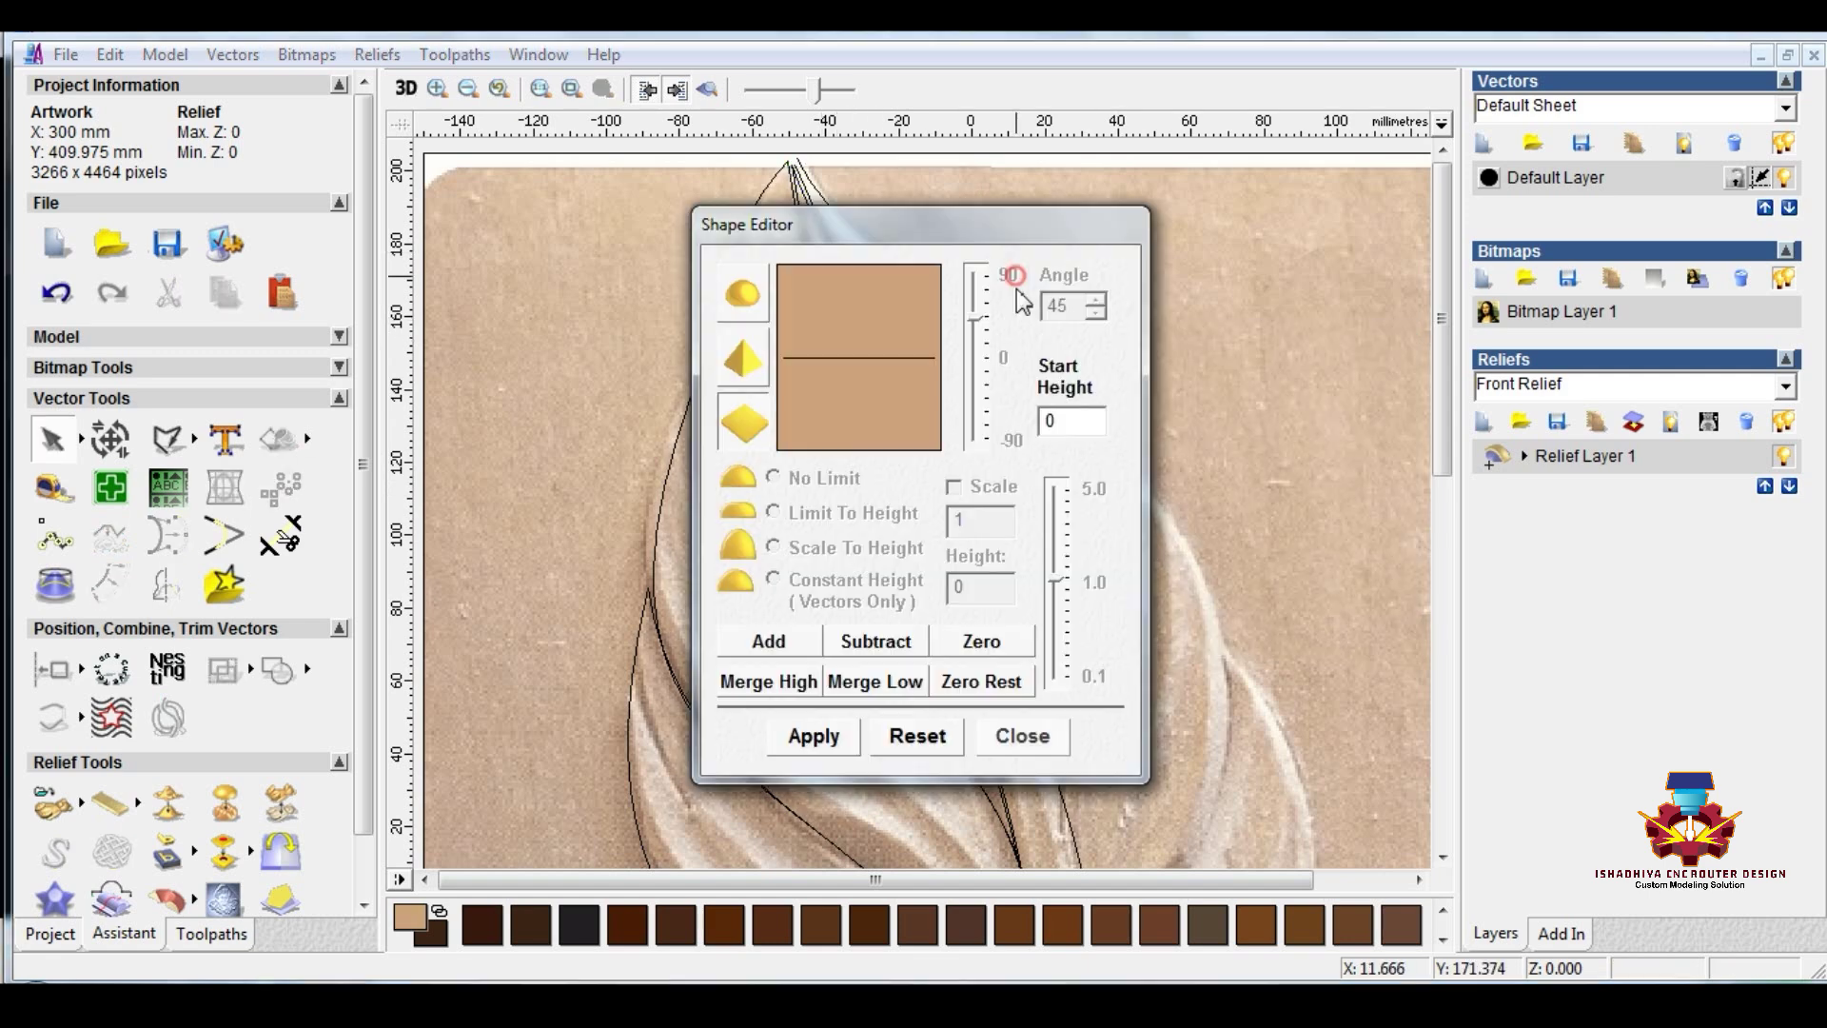
{"action": "left_click", "coordinate": [1045, 736]}
Step: Draw a straight polyline about 28 mm wide and 127 mm high from the first right lobe's outer edge down to the midrib
{"action": "scroll", "coordinate": [1045, 736], "scroll_direction": "down", "scroll_amount": 1}
{"action": "scroll", "coordinate": [1008, 306], "scroll_direction": "up", "scroll_amount": 1}
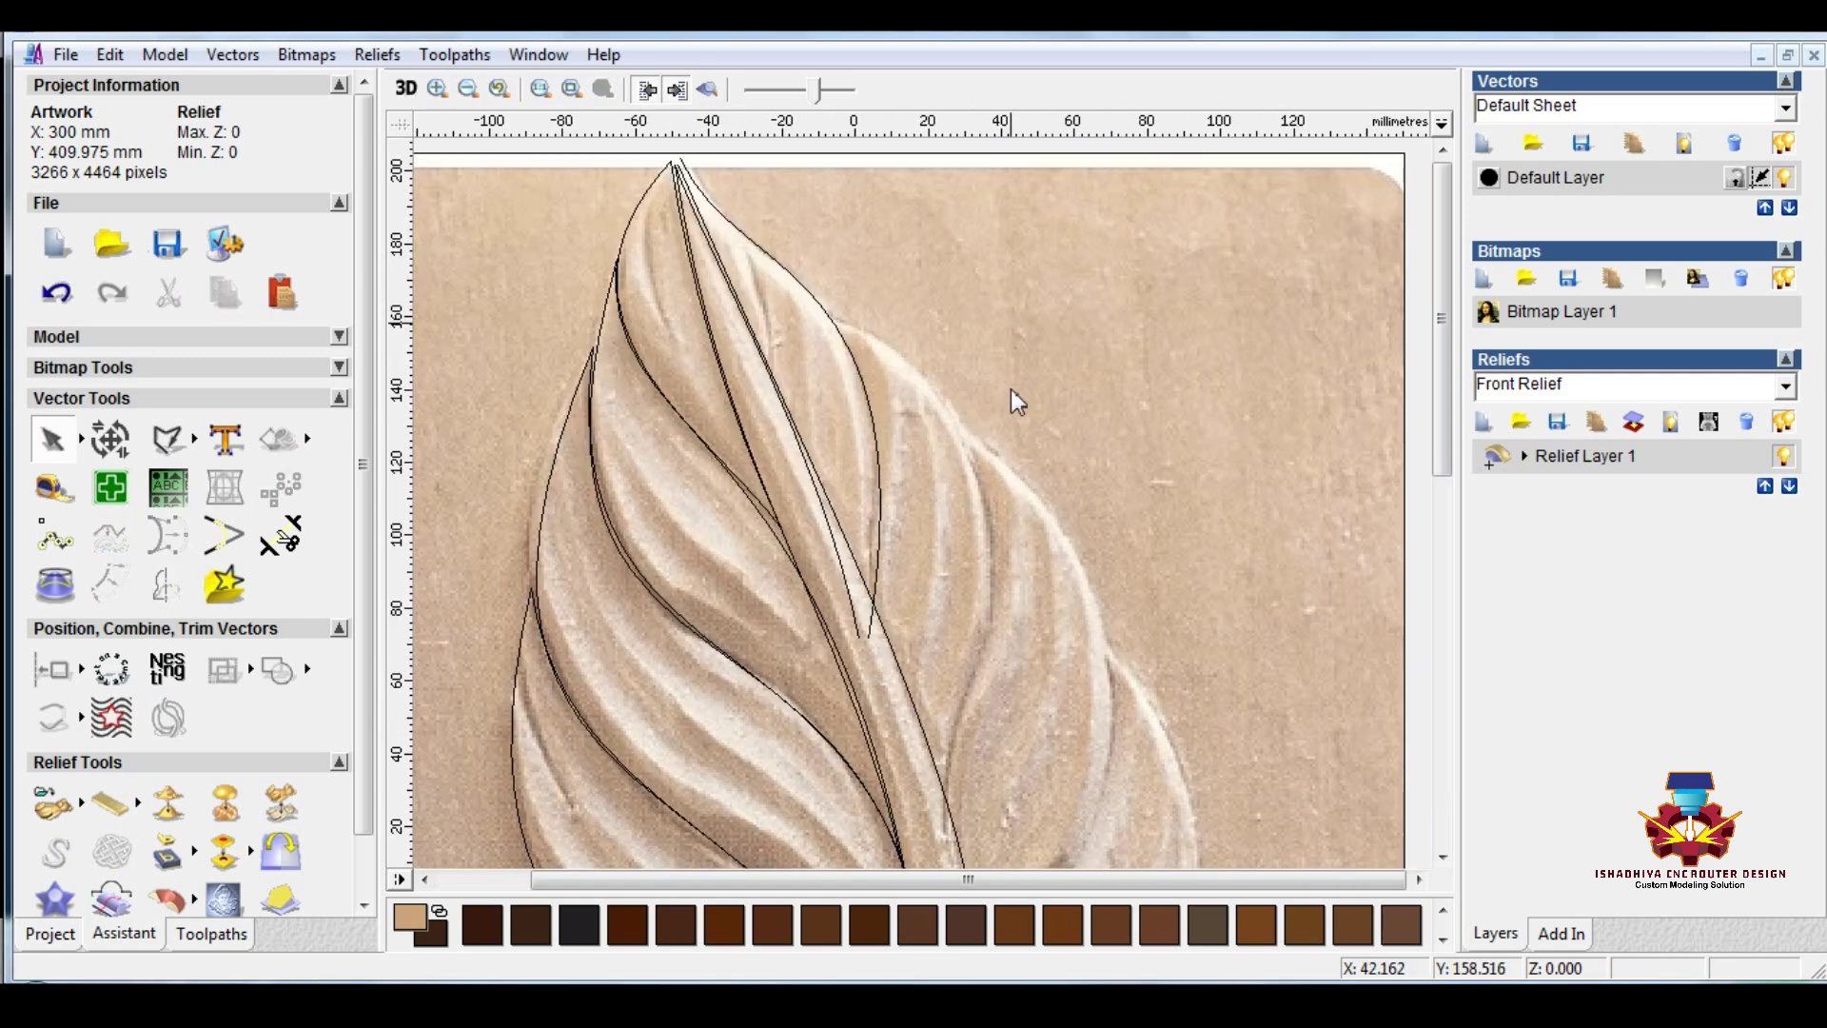
{"action": "left_click", "coordinate": [168, 440]}
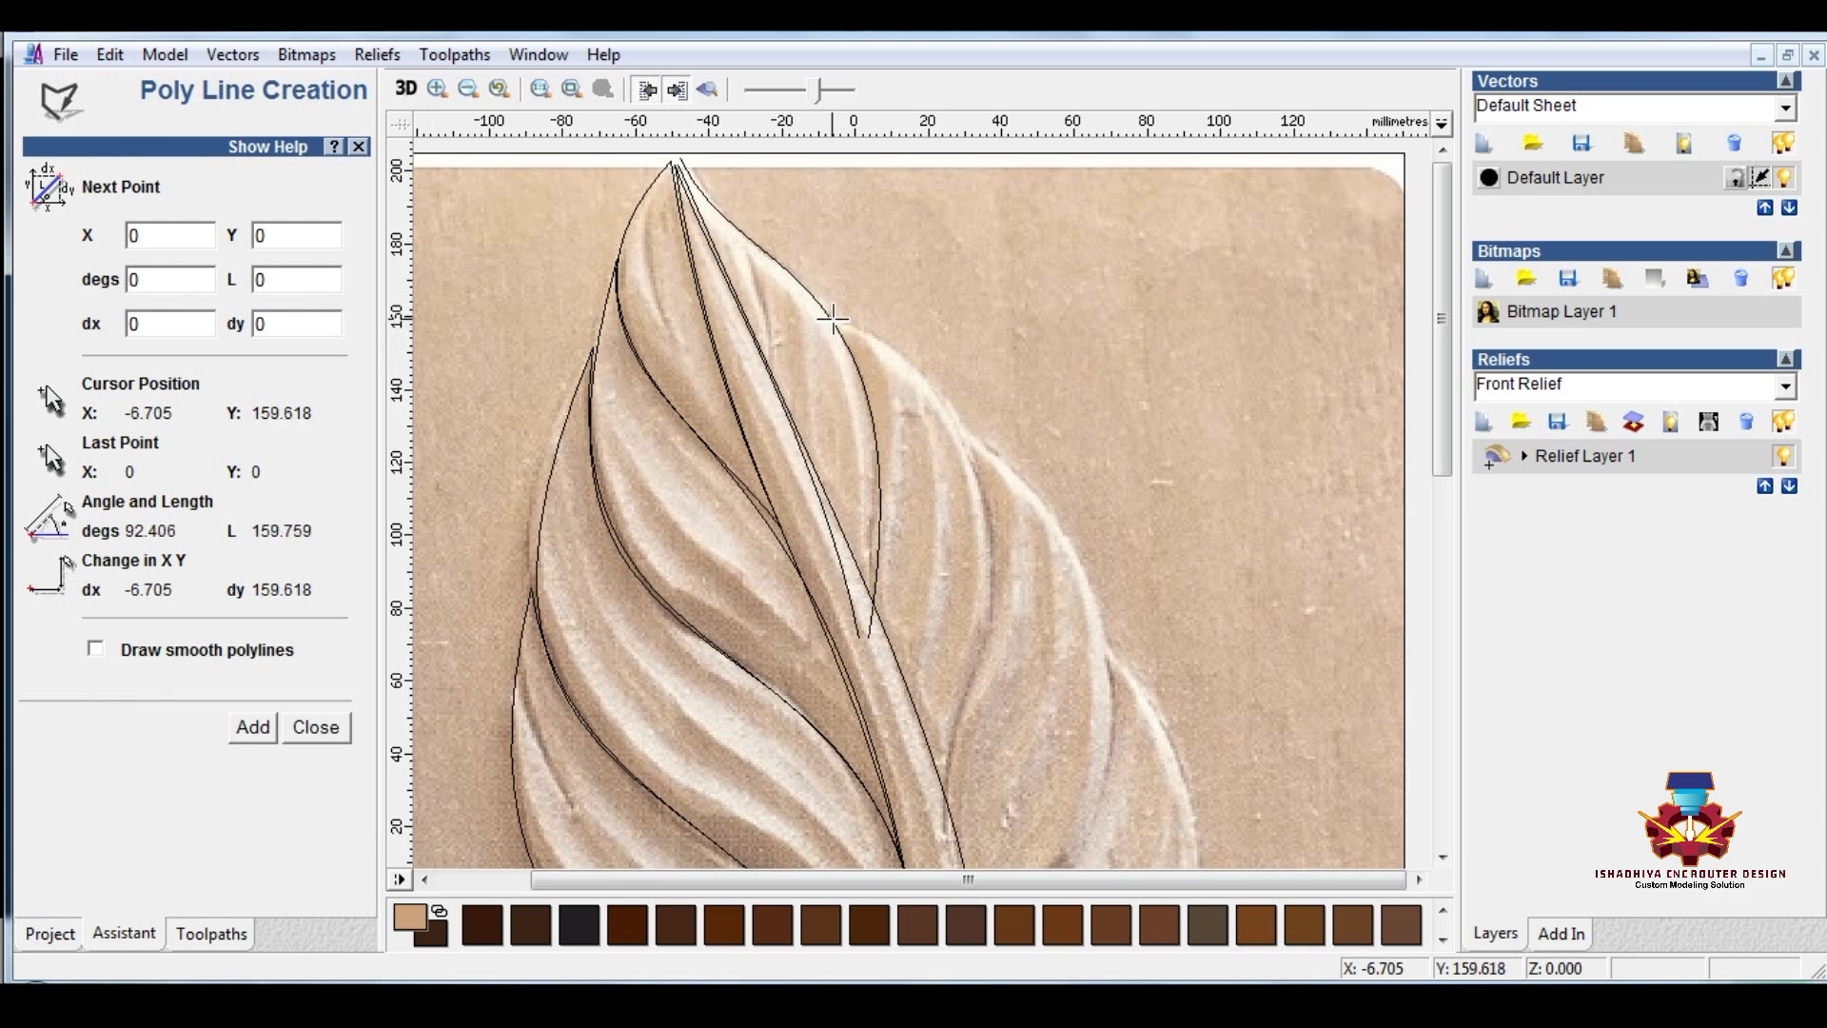
{"action": "left_click", "coordinate": [832, 318]}
{"action": "scroll", "coordinate": [833, 319], "scroll_direction": "down", "scroll_amount": 3}
{"action": "scroll", "coordinate": [961, 523], "scroll_direction": "up", "scroll_amount": 3}
{"action": "scroll", "coordinate": [961, 524], "scroll_direction": "down", "scroll_amount": 3}
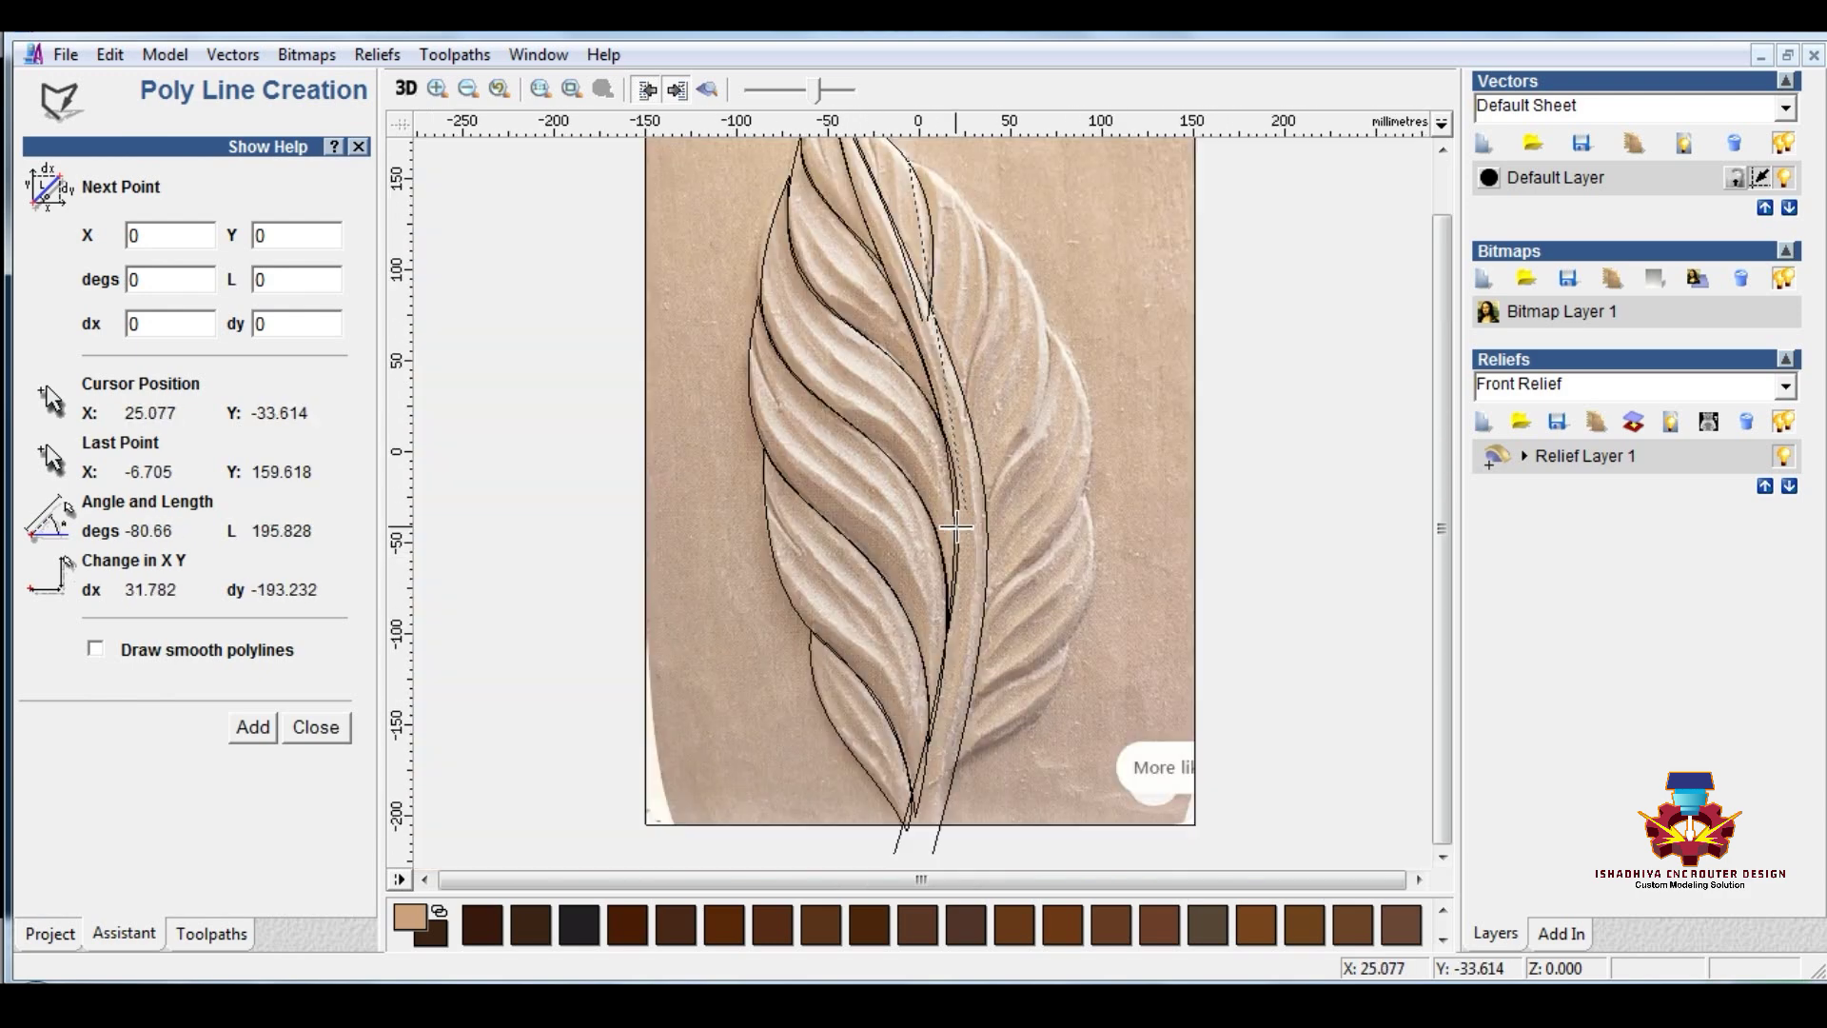
{"action": "scroll", "coordinate": [914, 319], "scroll_direction": "up", "scroll_amount": 3}
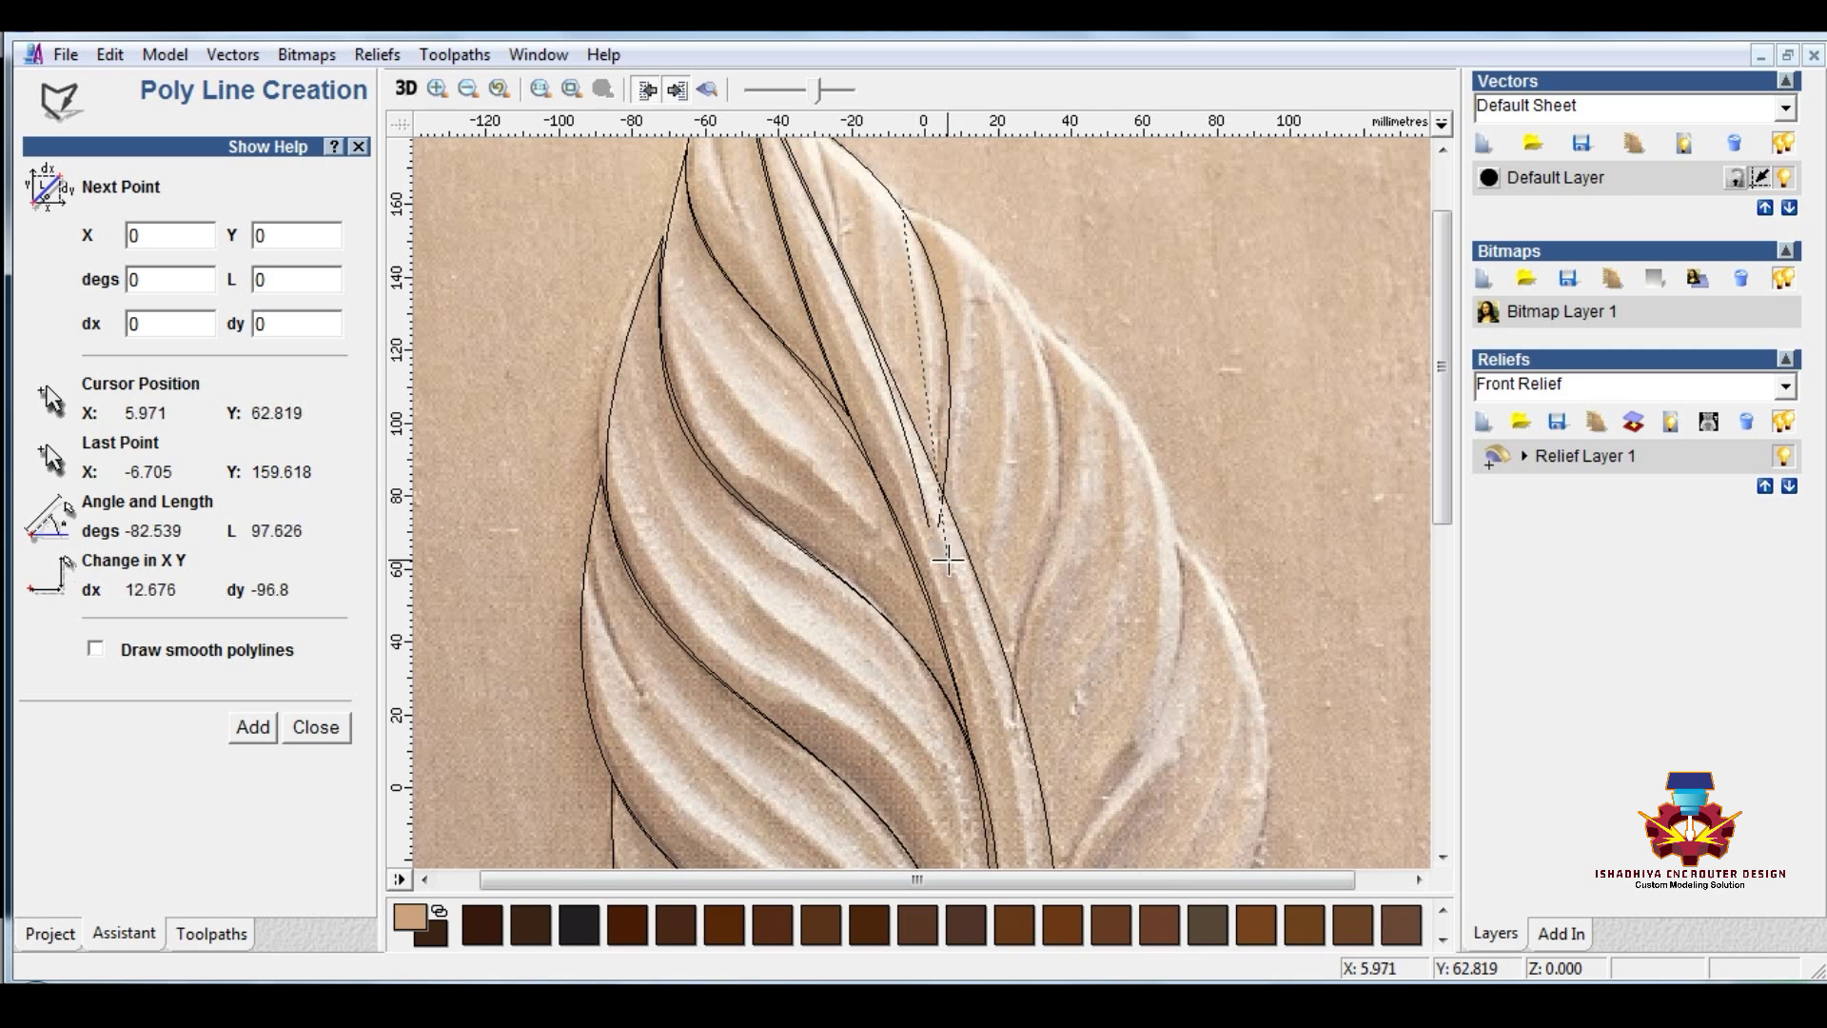
{"action": "left_click", "coordinate": [999, 668]}
{"action": "right_click", "coordinate": [1000, 668]}
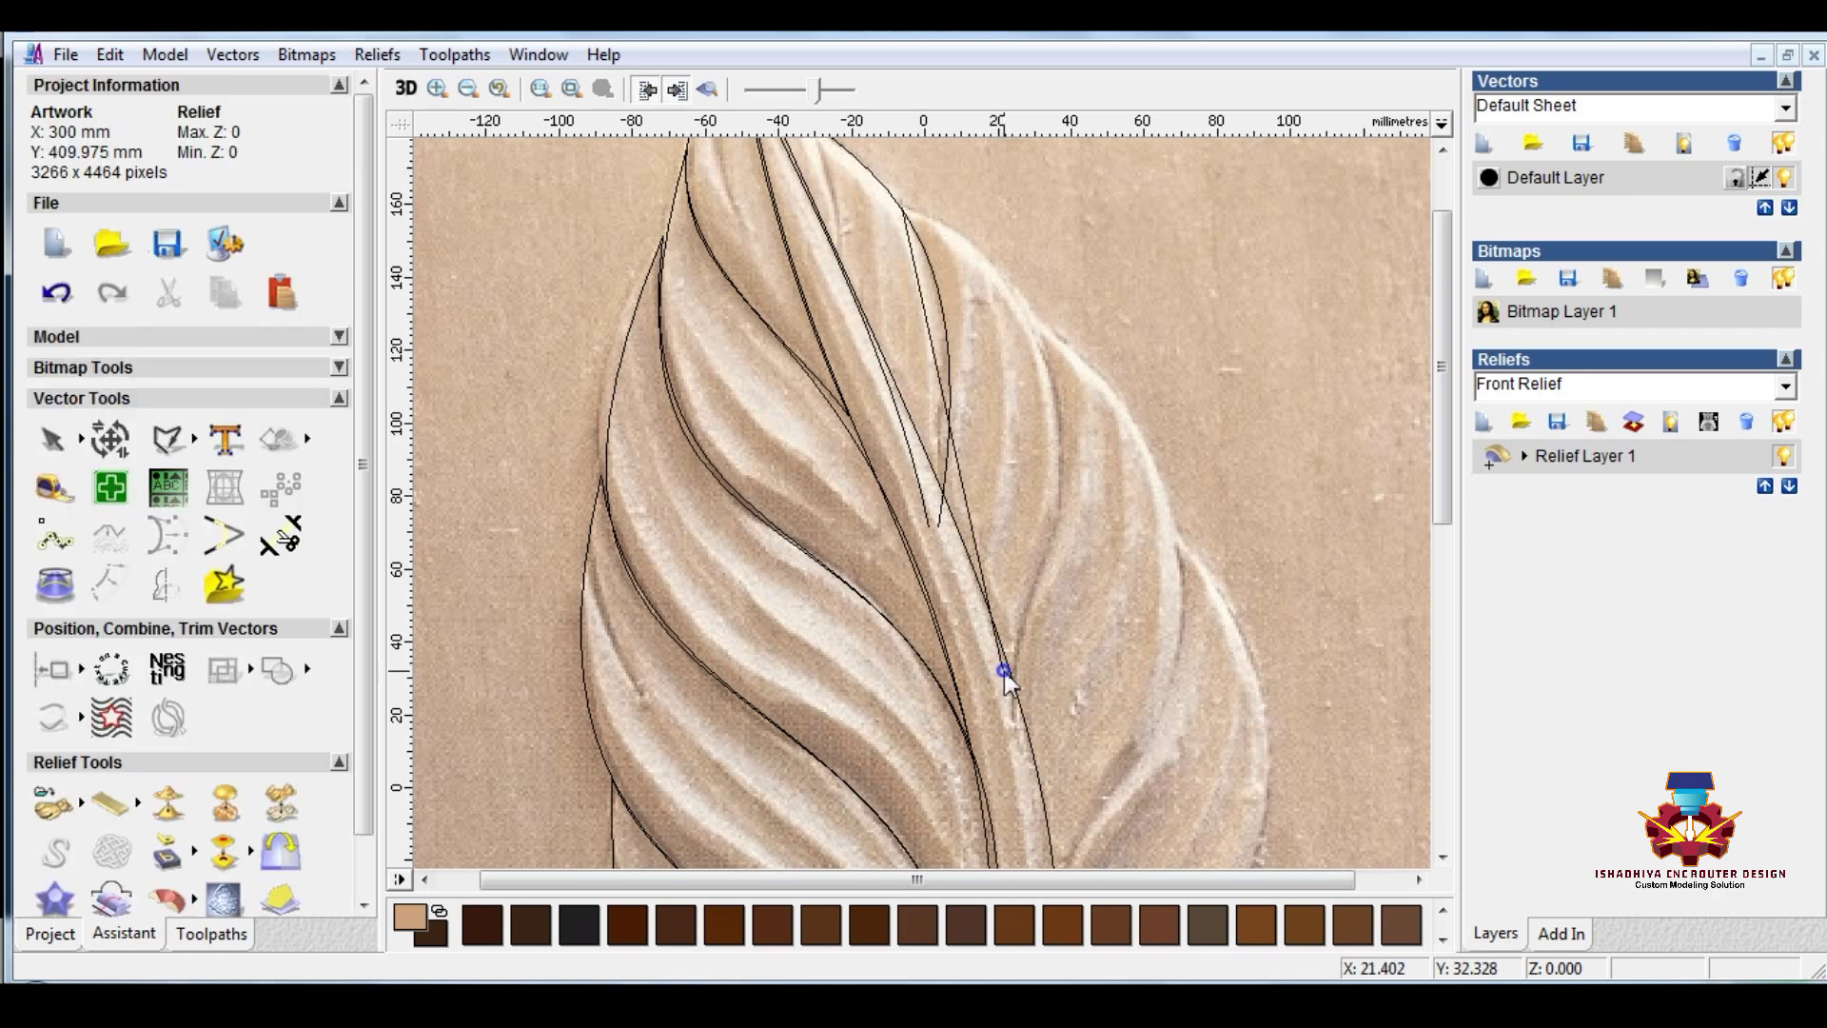
Step: Bend one of the two coincident second right-lobe lines along the carved lobe's outer edge as a Bezier, about 43 mm wide and 127 mm high
{"action": "double_click", "coordinate": [971, 513]}
{"action": "left_click_drag", "start_coordinate": [935, 359], "coordinate": [1149, 275]}
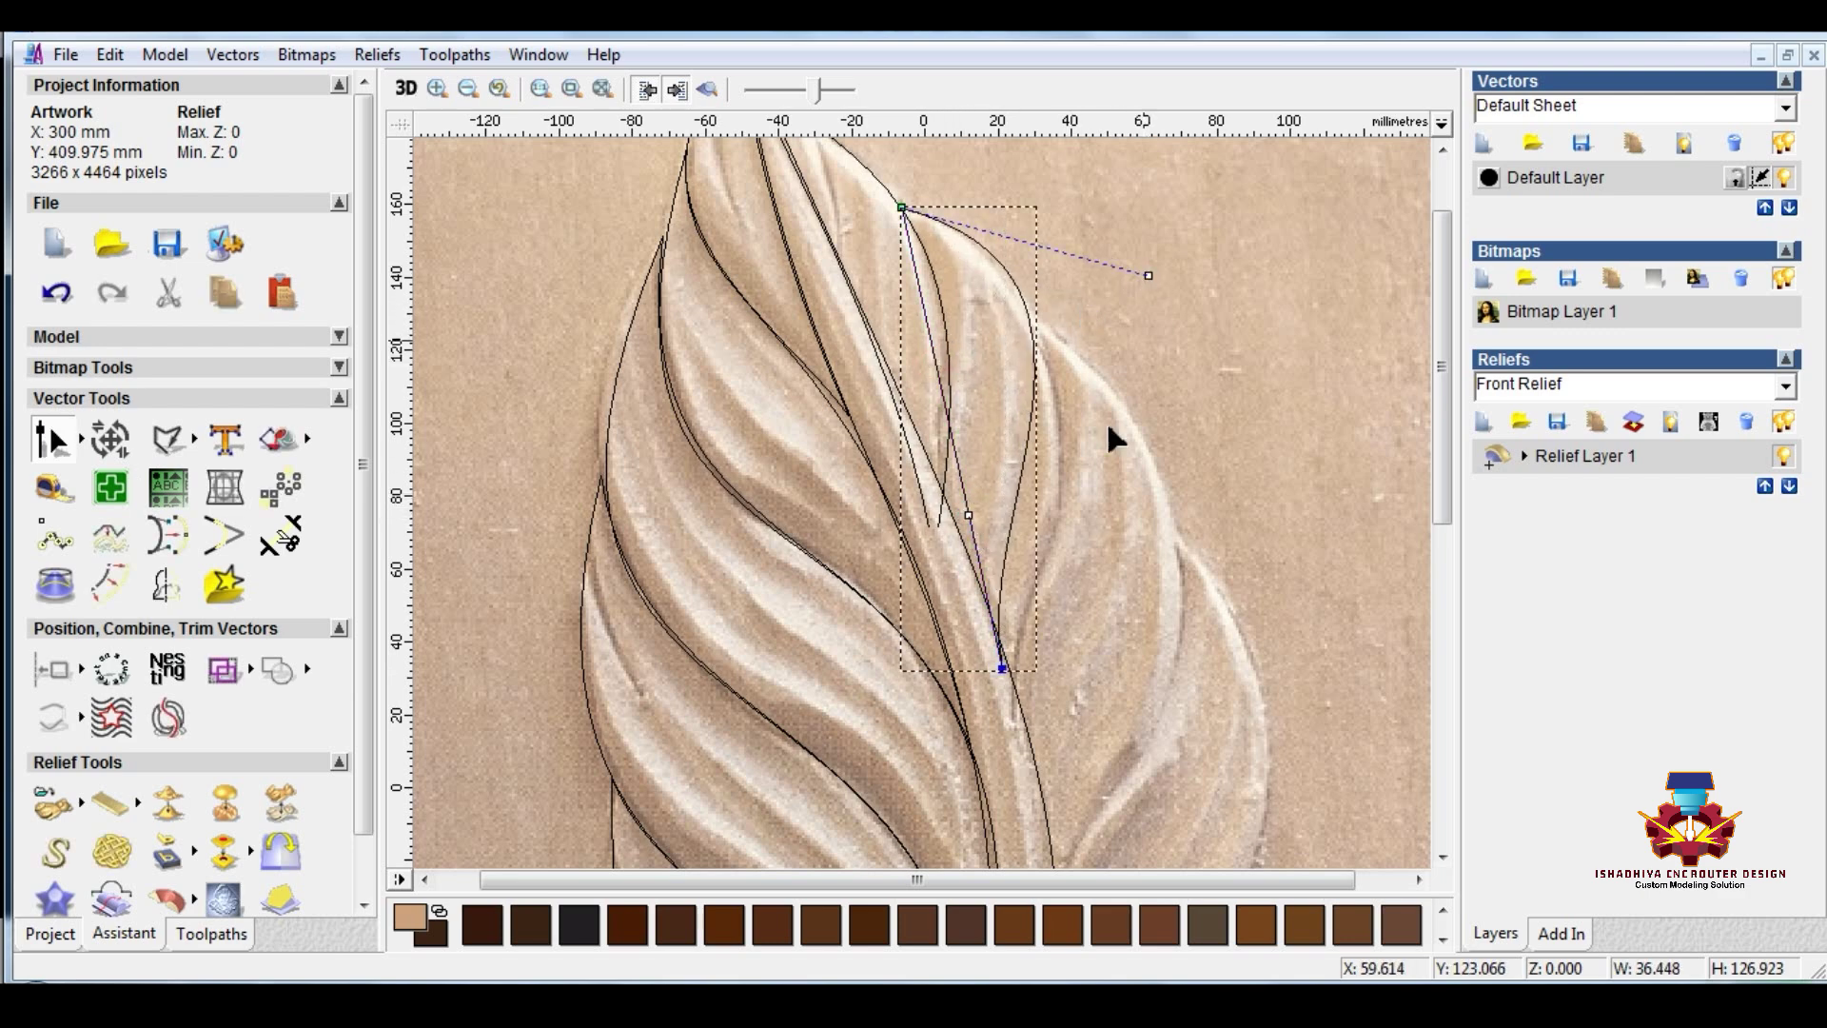
{"action": "double_click", "coordinate": [971, 517]}
{"action": "left_click", "coordinate": [1018, 733]}
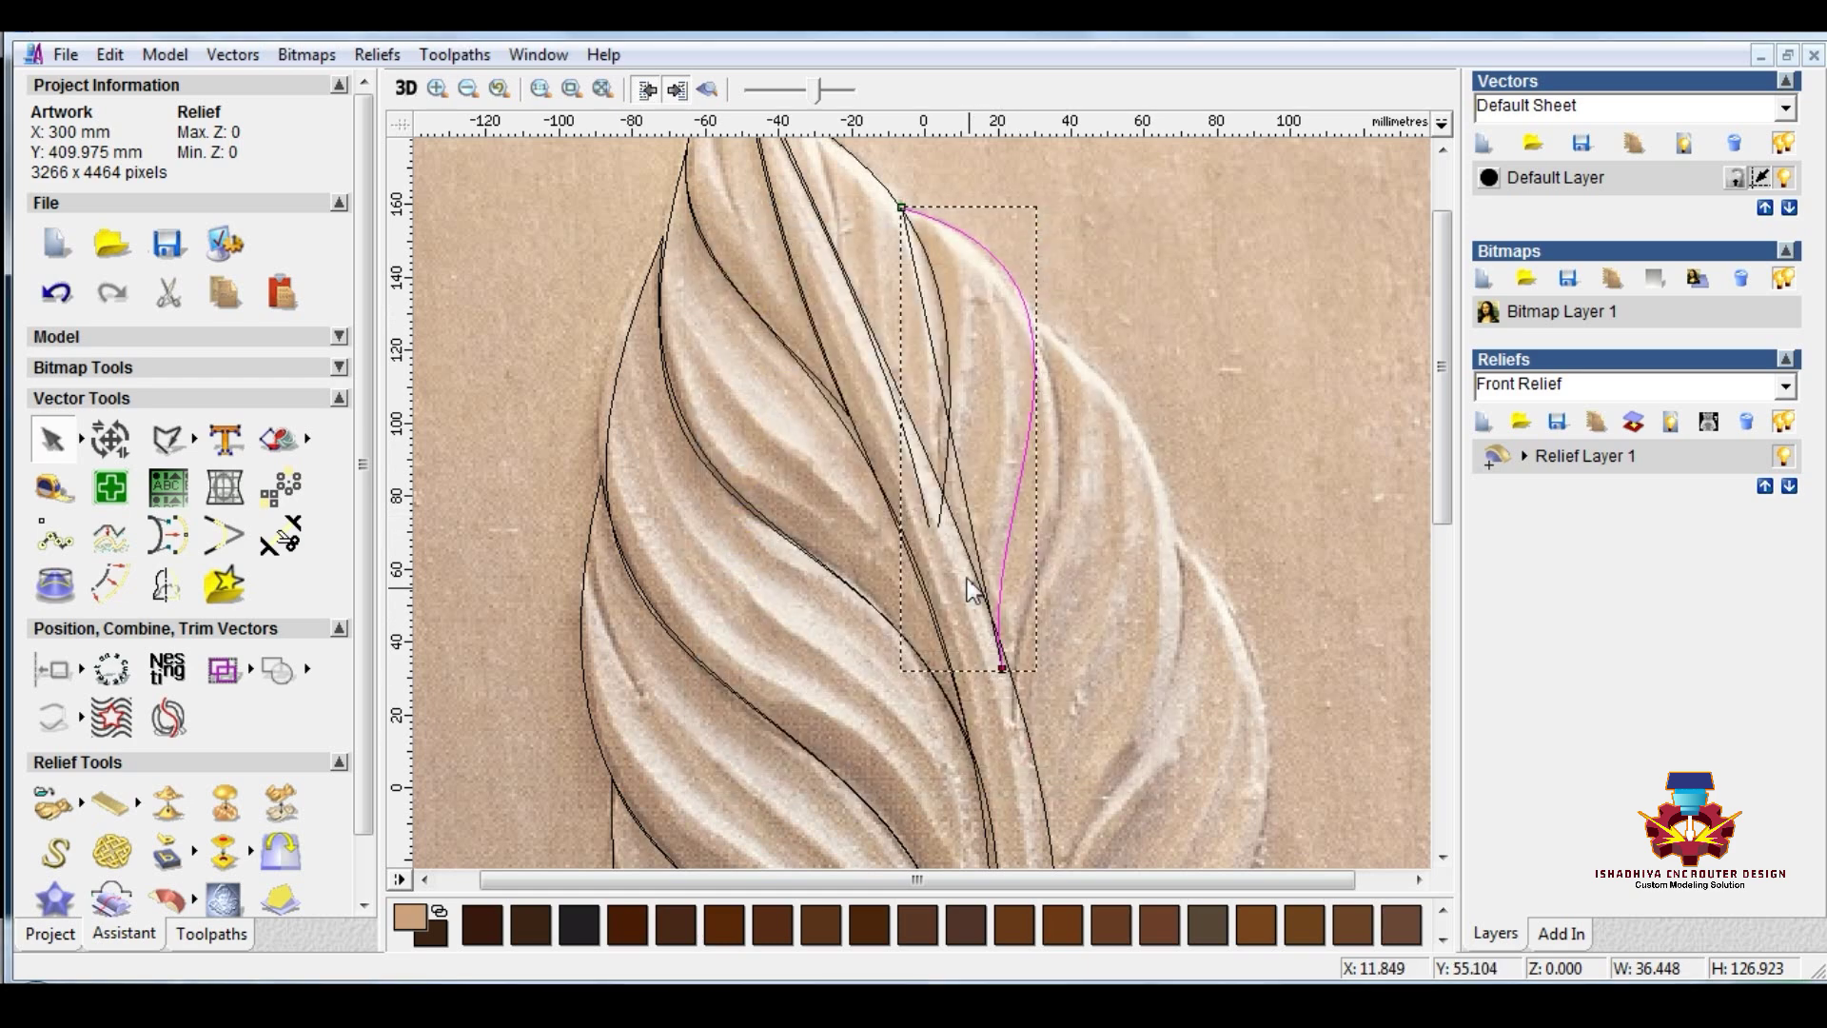
{"action": "double_click", "coordinate": [1010, 509]}
{"action": "left_click_drag", "start_coordinate": [968, 516], "coordinate": [1048, 595]}
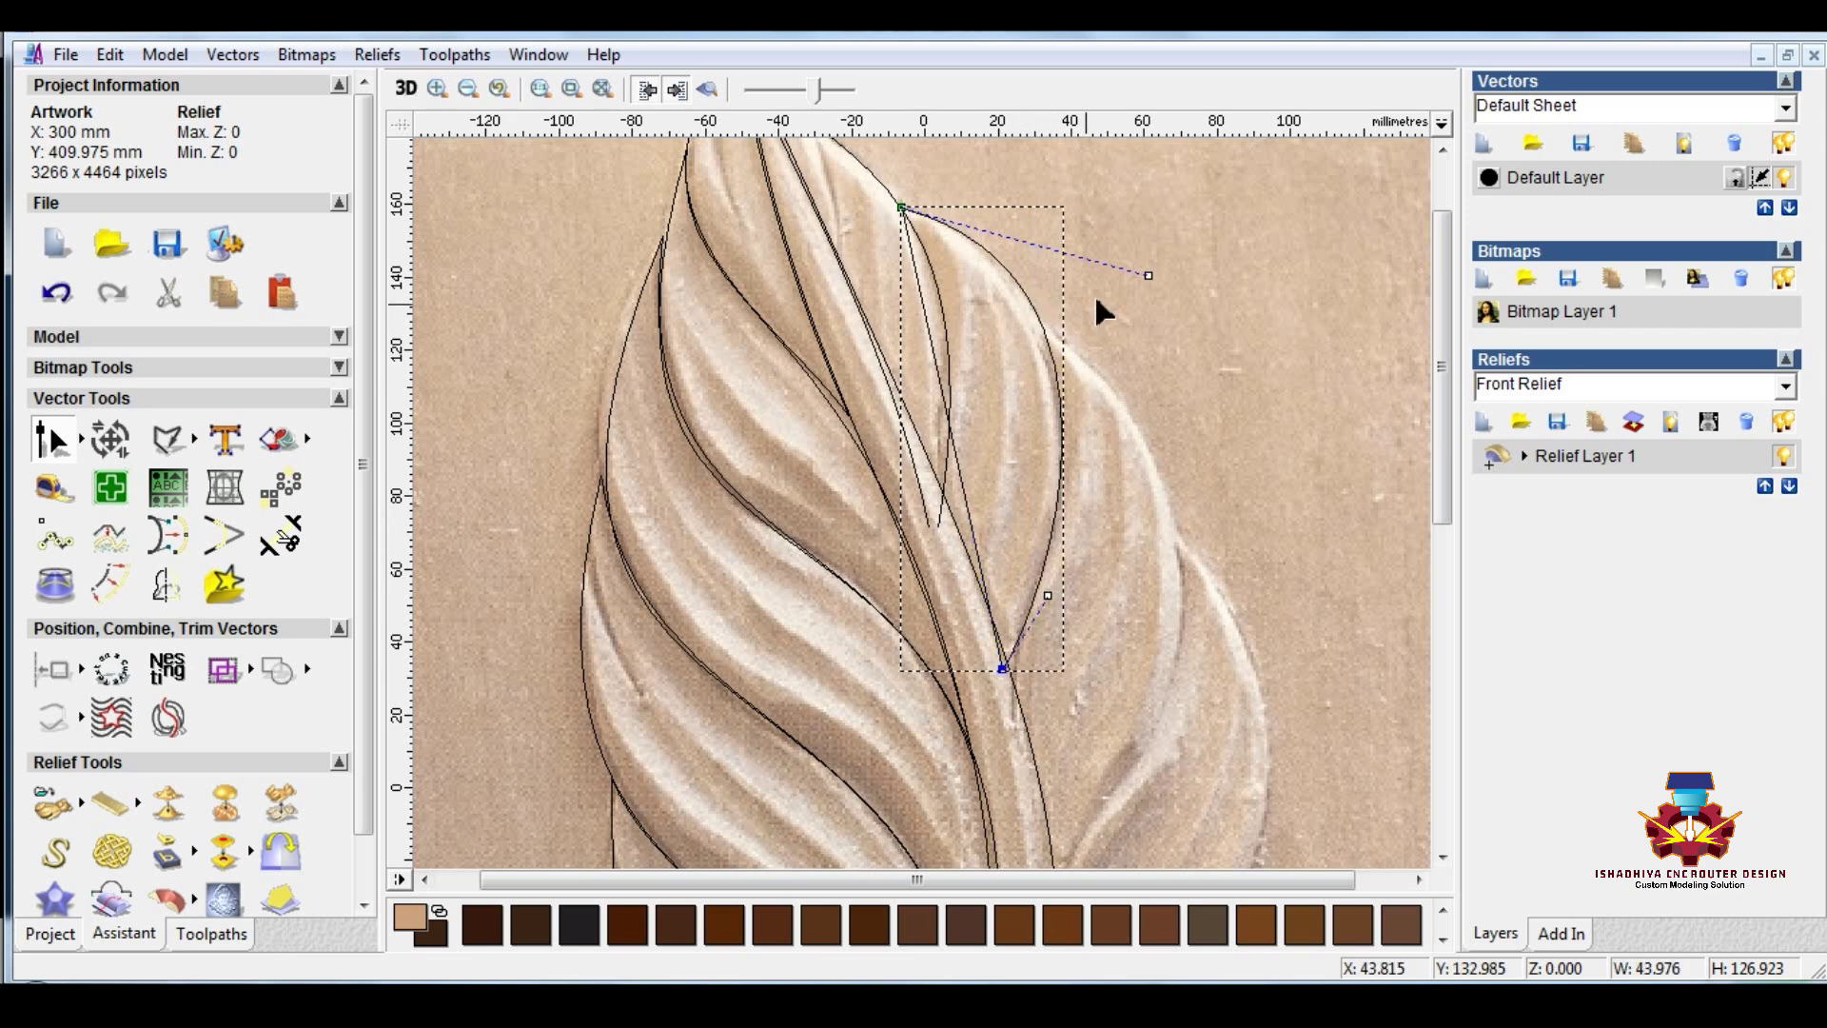
{"action": "left_click_drag", "start_coordinate": [1149, 275], "coordinate": [1138, 291]}
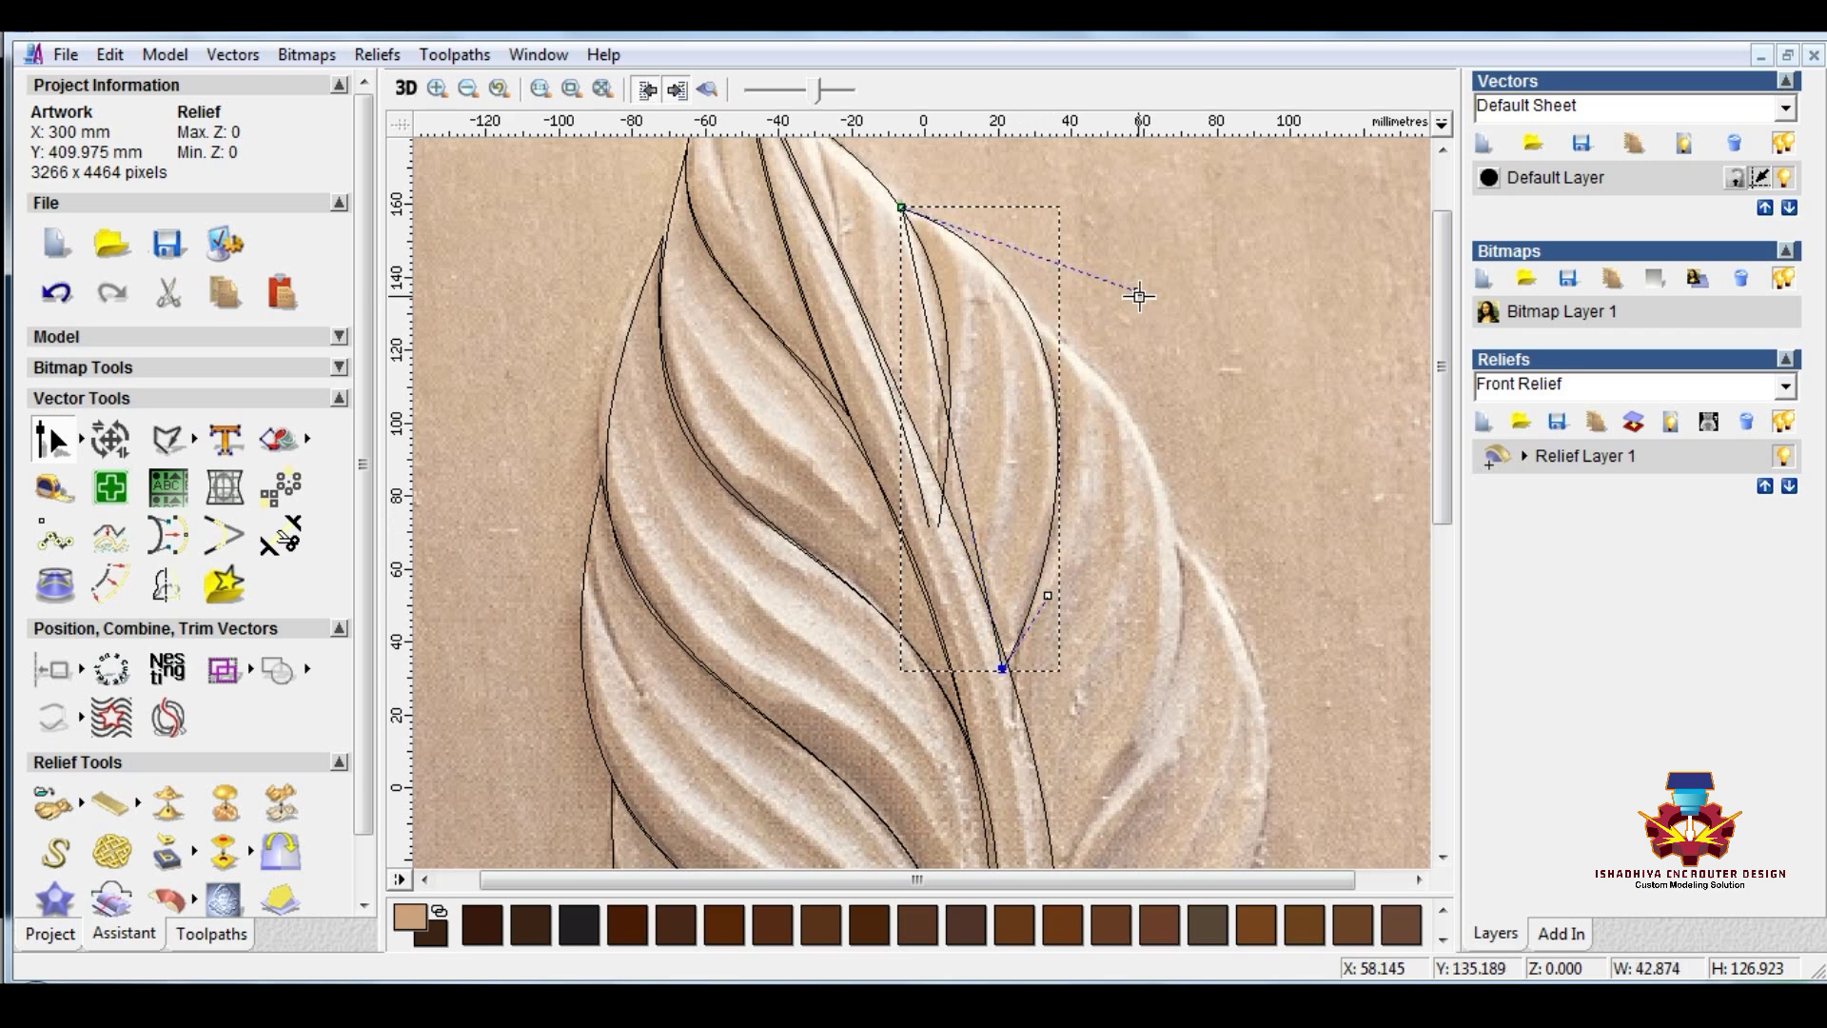
Step: Convert the second right lobe's remaining straight line to a Bezier and pull its lower end up to the midrib, about 19 mm wide and 92 mm high
{"action": "key", "text": "ctrl+z"}
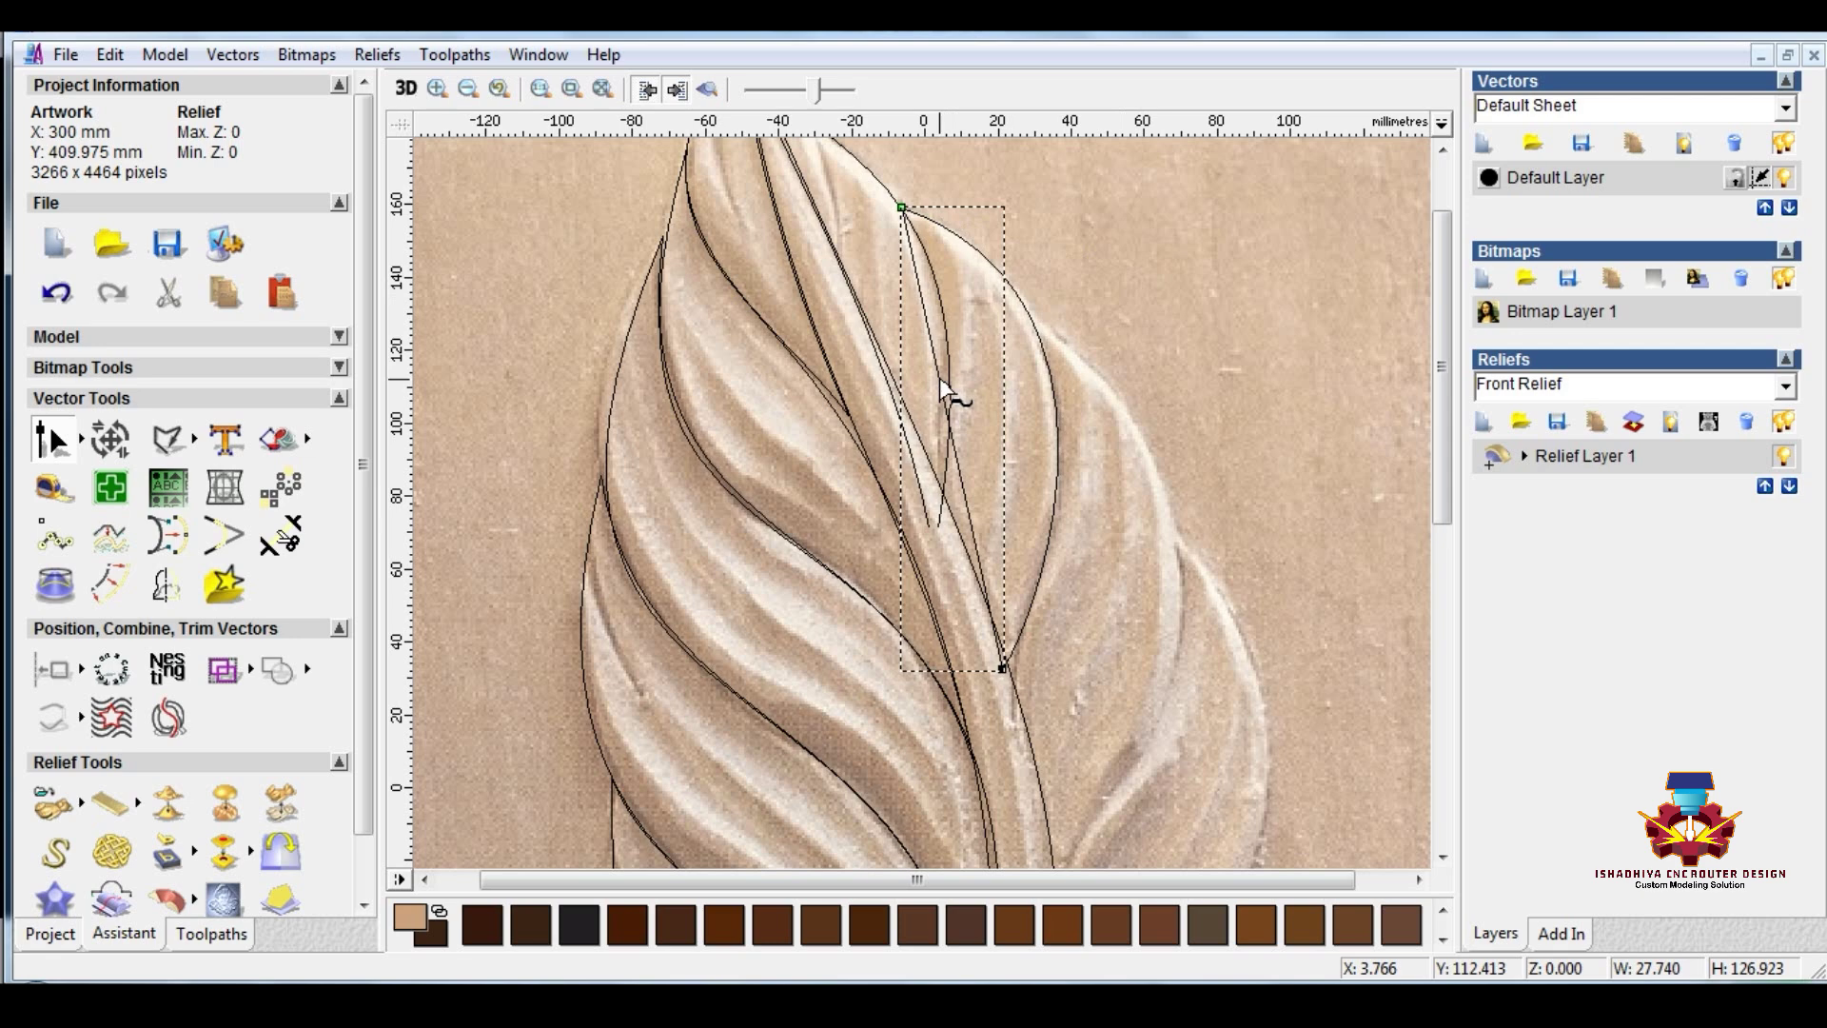
{"action": "left_click", "coordinate": [939, 378]}
{"action": "left_click_drag", "start_coordinate": [959, 350], "coordinate": [1009, 317]}
{"action": "left_click_drag", "start_coordinate": [969, 519], "coordinate": [873, 428]}
{"action": "left_click_drag", "start_coordinate": [1010, 317], "coordinate": [1014, 387]}
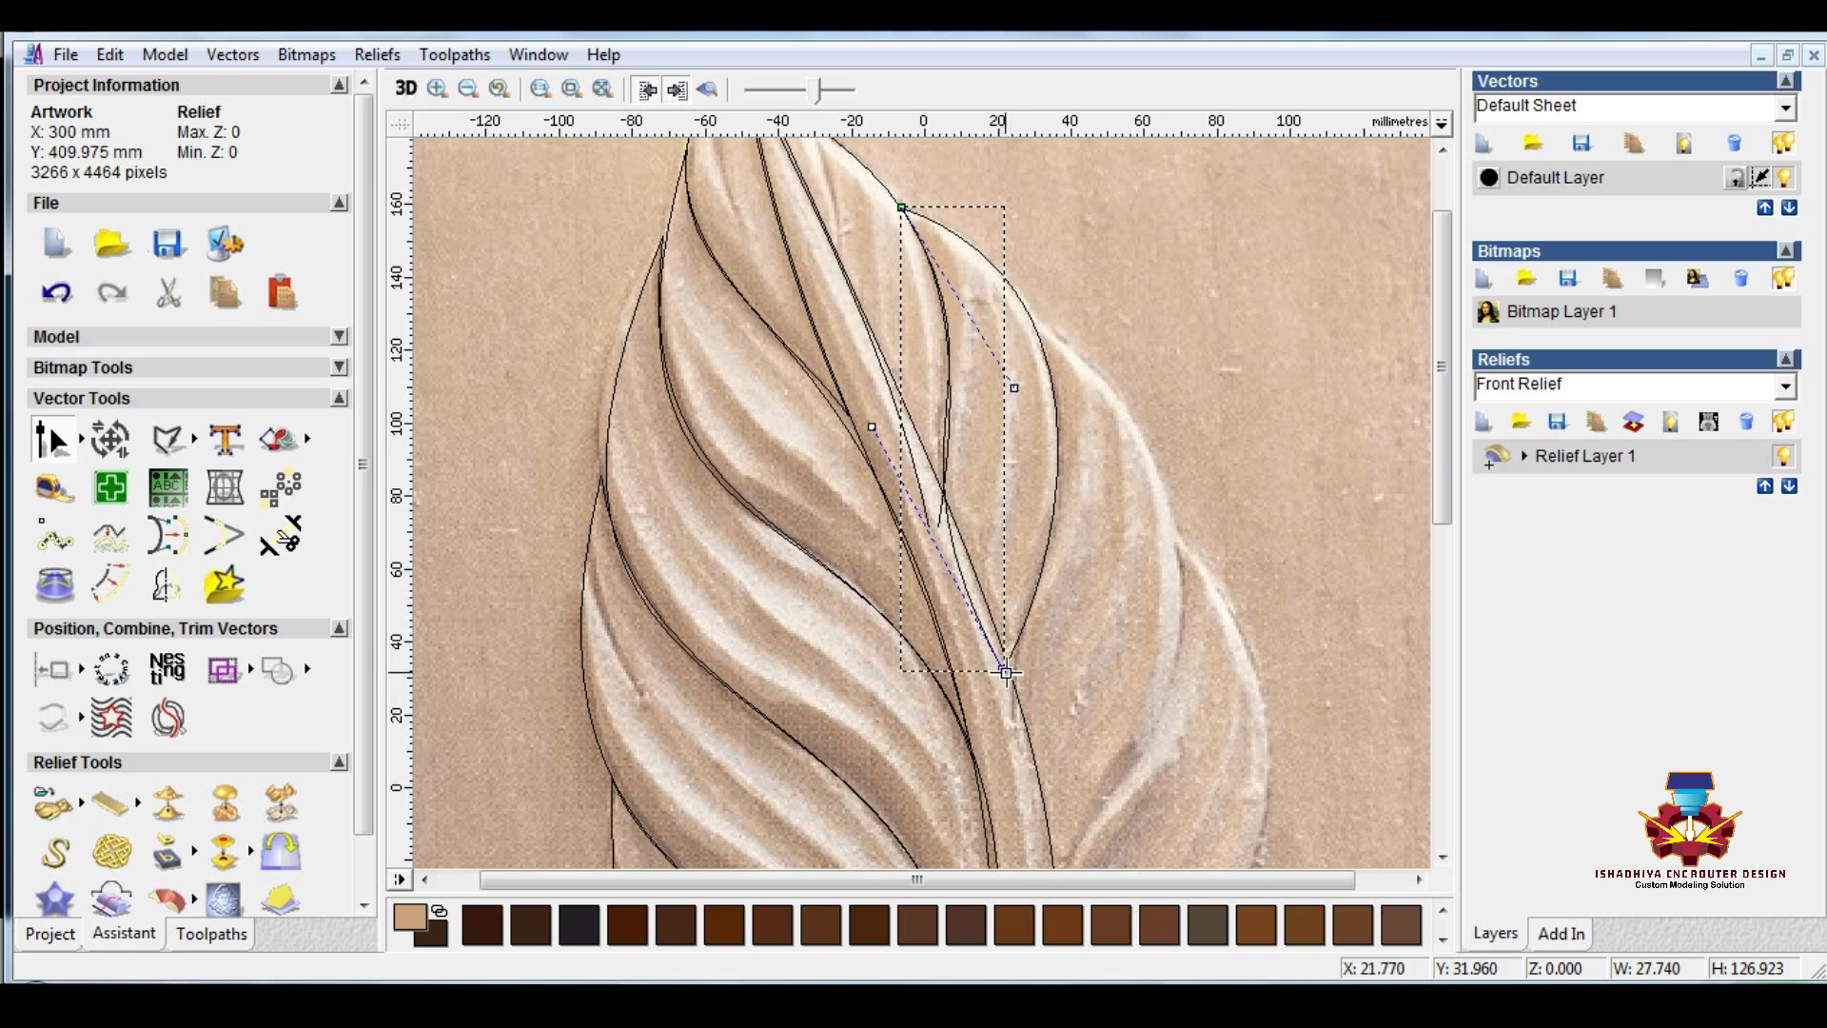
{"action": "left_click_drag", "start_coordinate": [872, 426], "coordinate": [1006, 366]}
{"action": "left_click_drag", "start_coordinate": [1003, 669], "coordinate": [952, 543]}
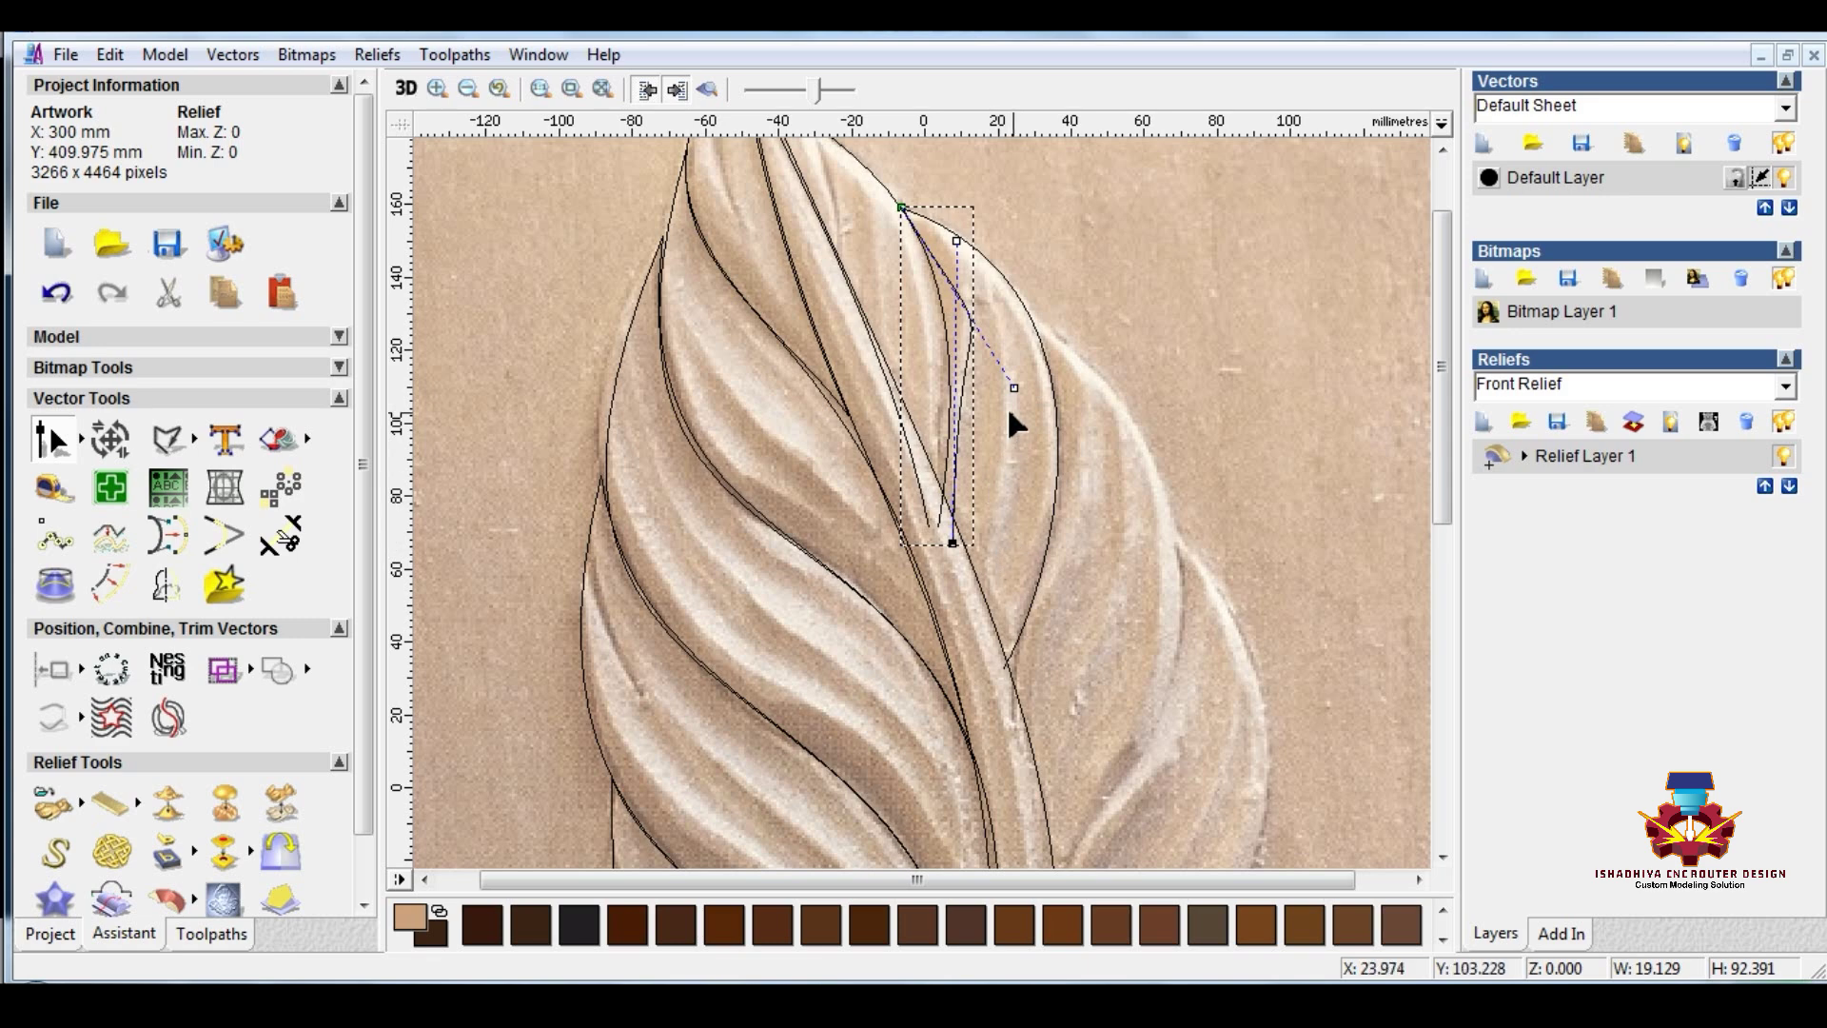
Step: Tighten the upper bend of the second right lobe's inner Bezier to about 16 mm wide
{"action": "left_click", "coordinate": [956, 239]}
{"action": "double_click", "coordinate": [972, 391]}
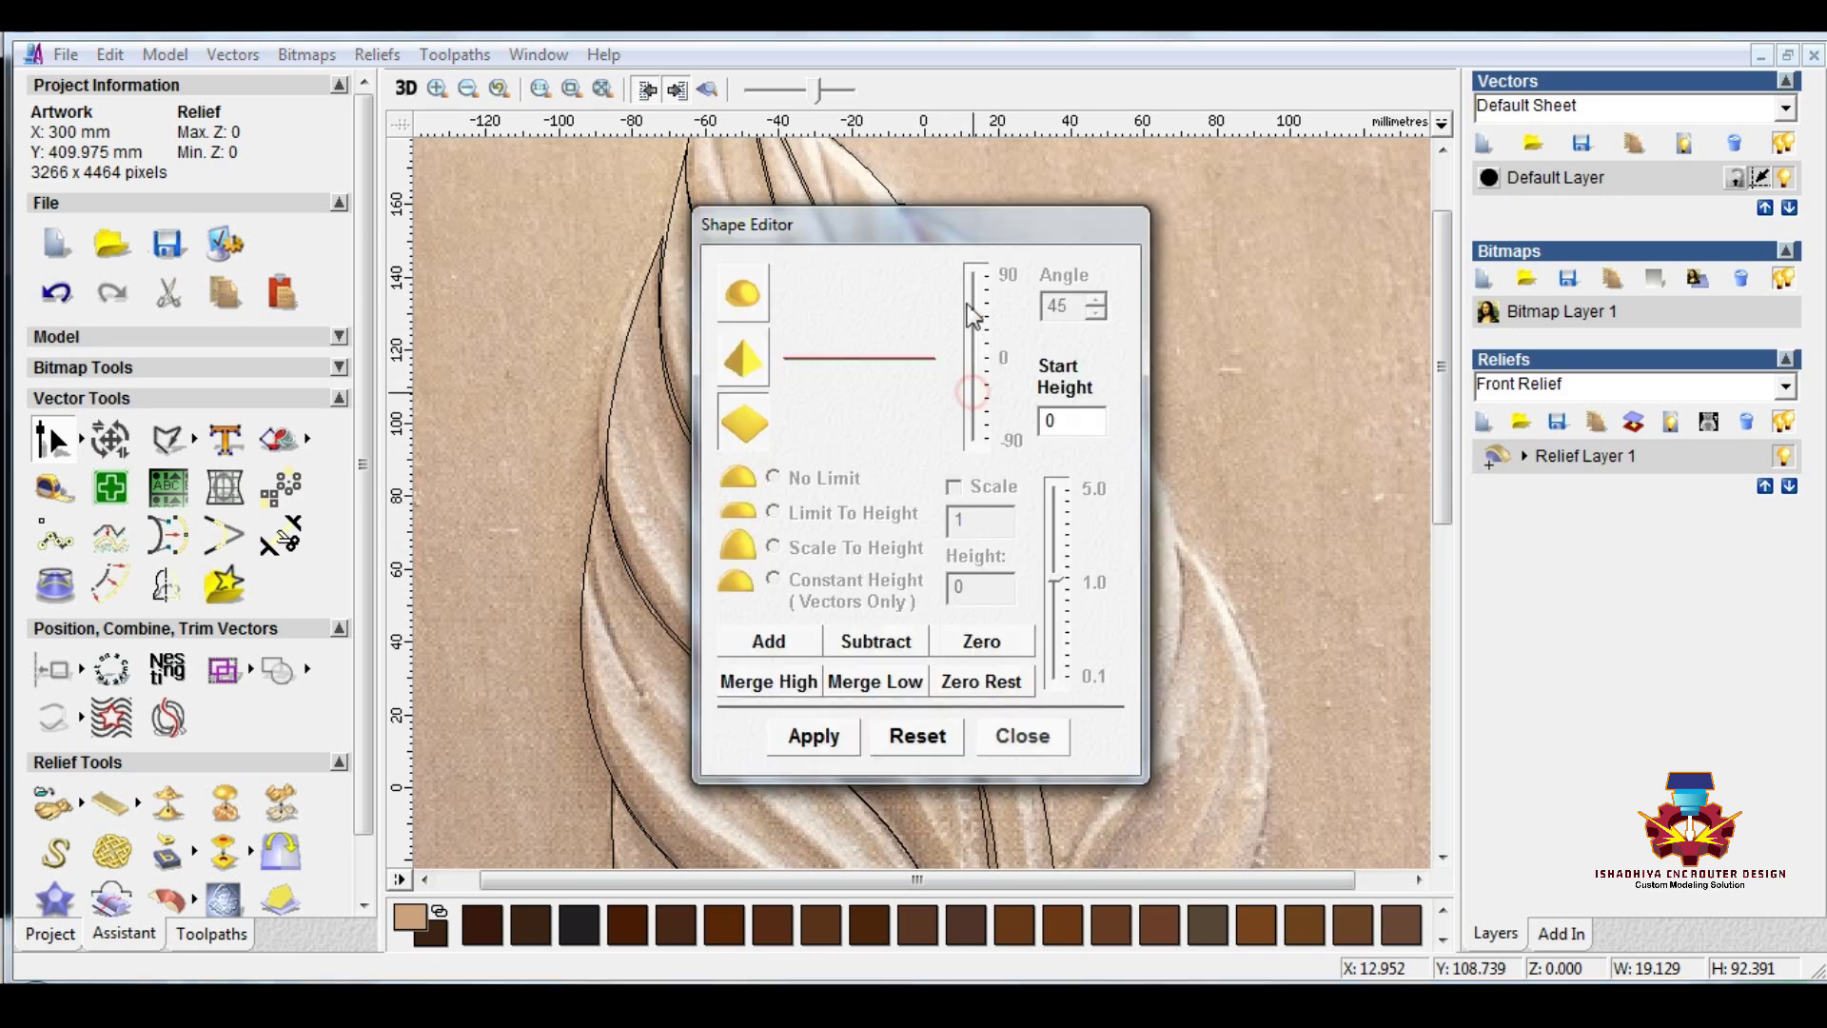
{"action": "left_click", "coordinate": [1022, 737]}
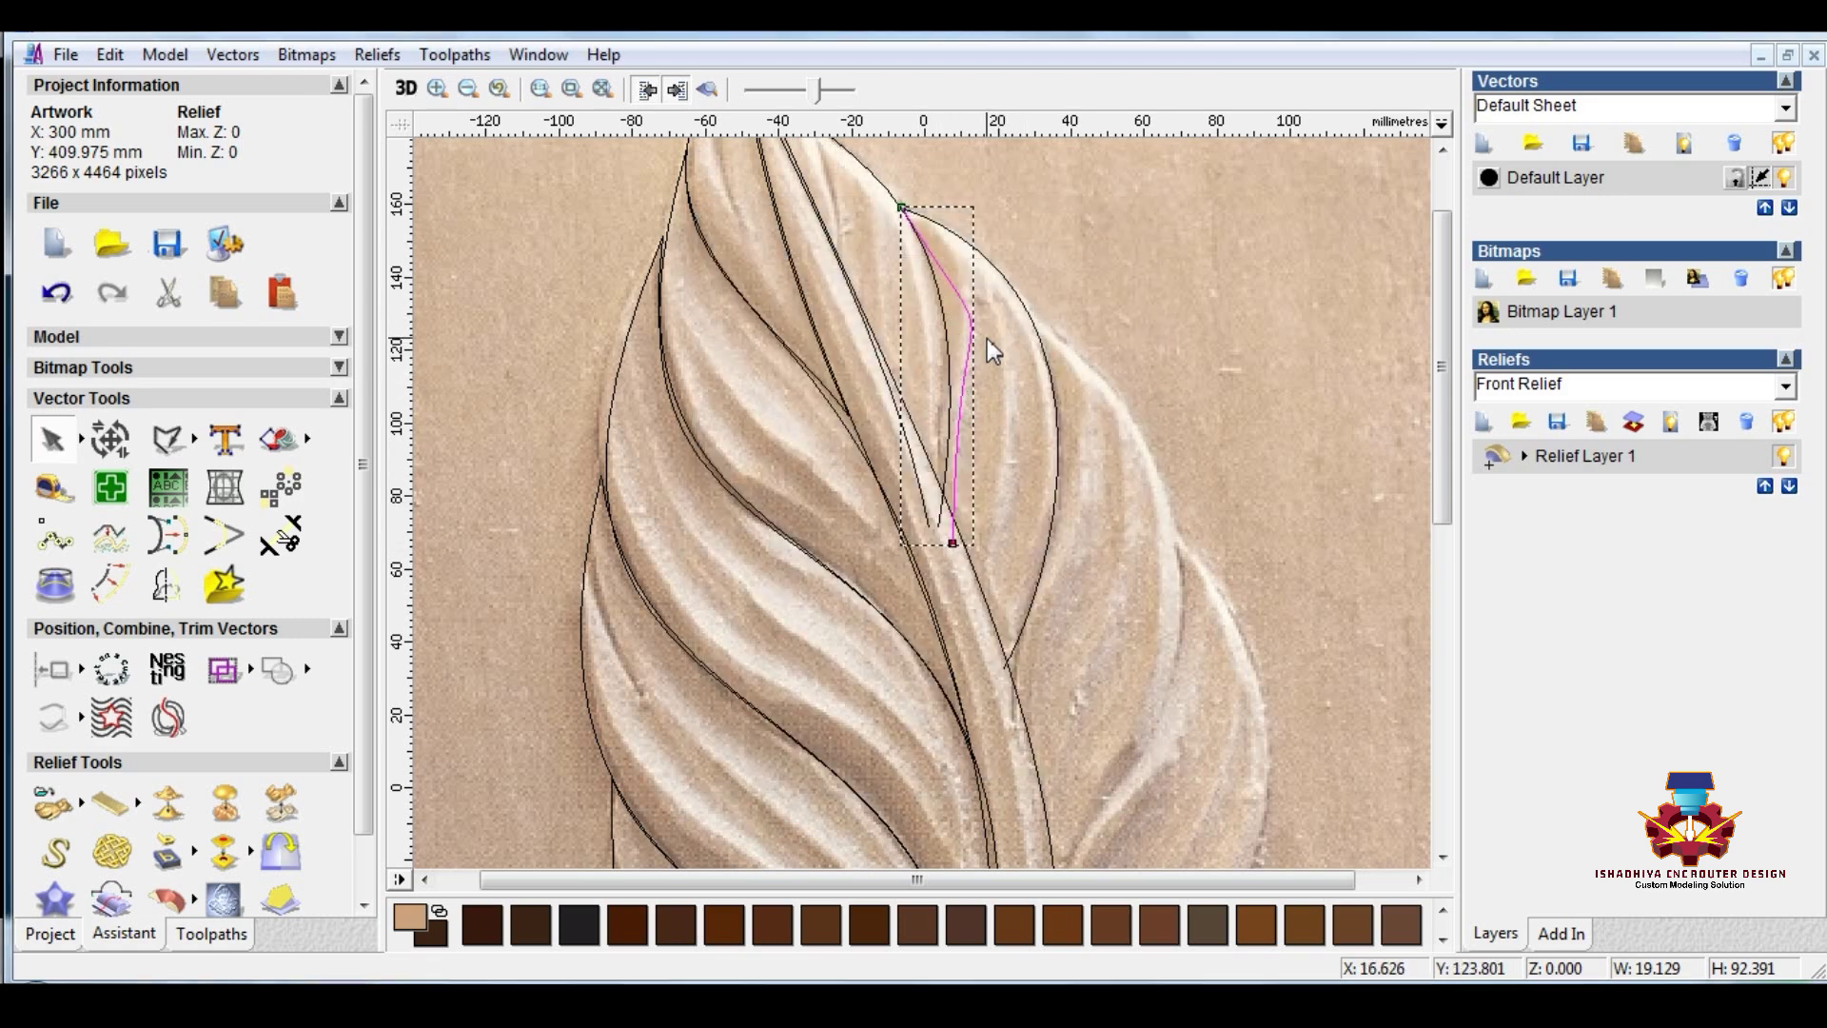
{"action": "key", "text": "n"}
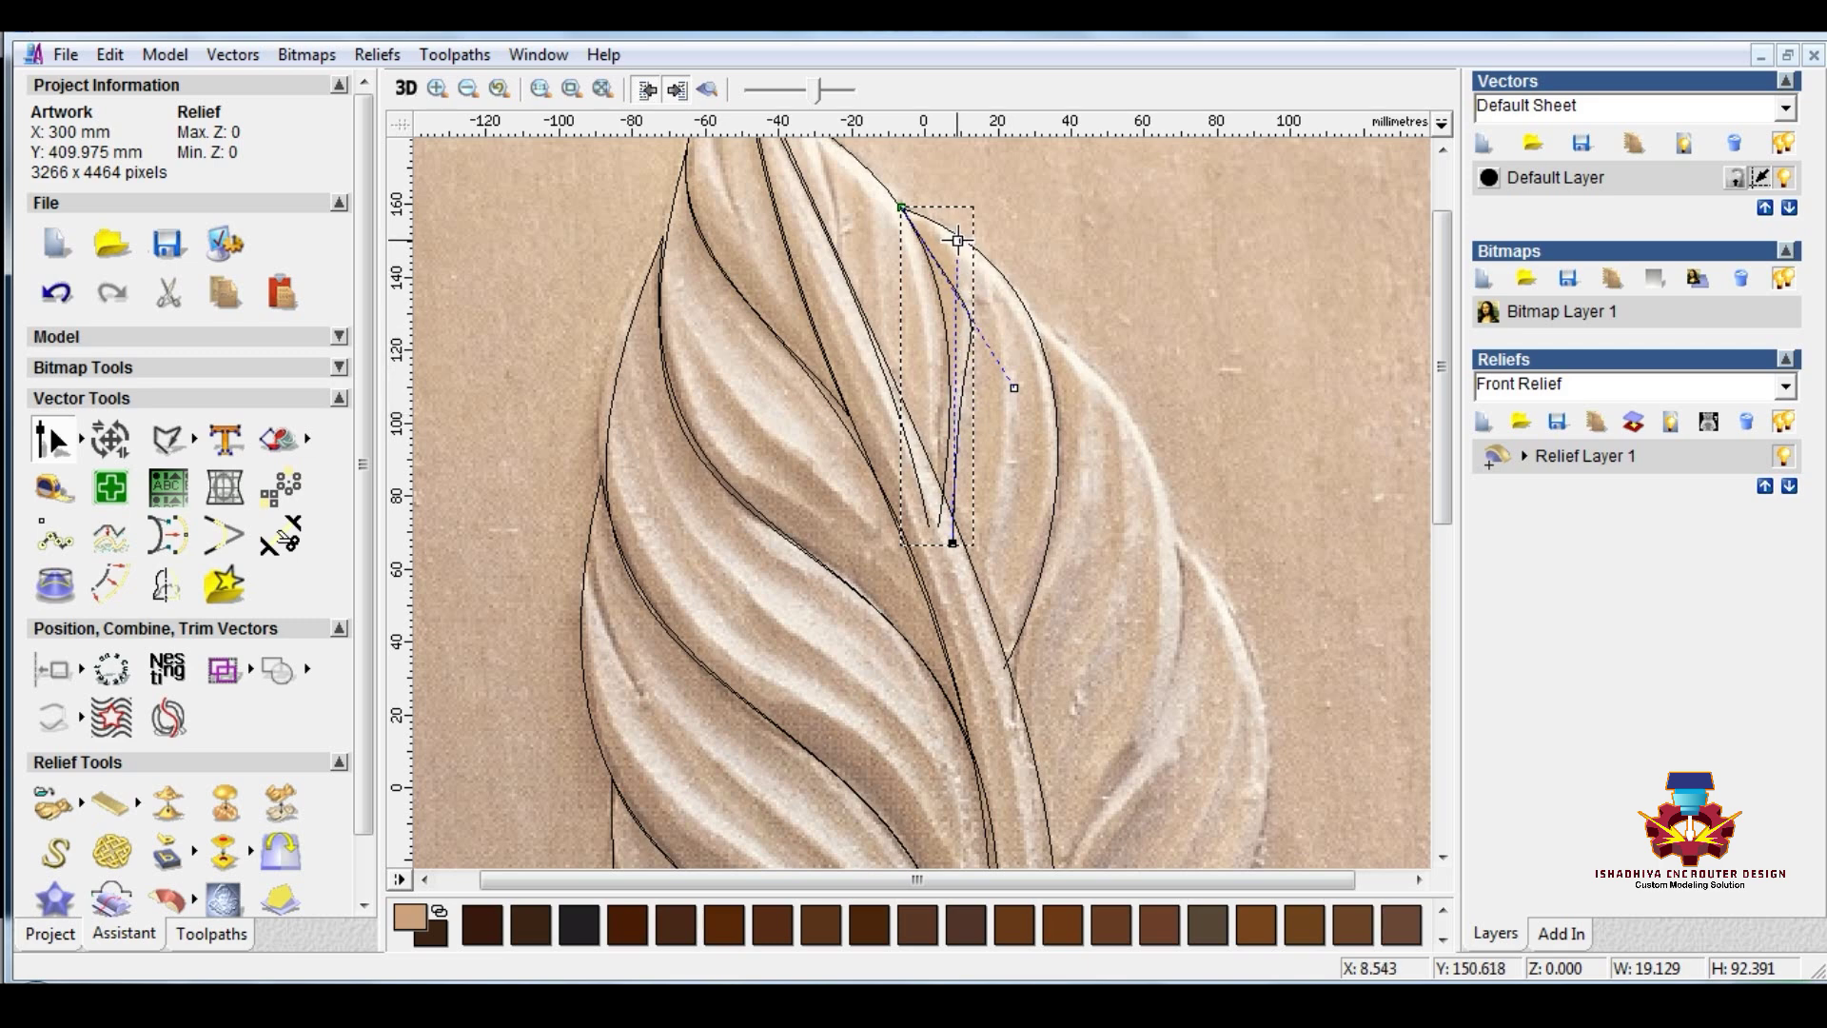
{"action": "left_click_drag", "start_coordinate": [954, 240], "coordinate": [978, 303]}
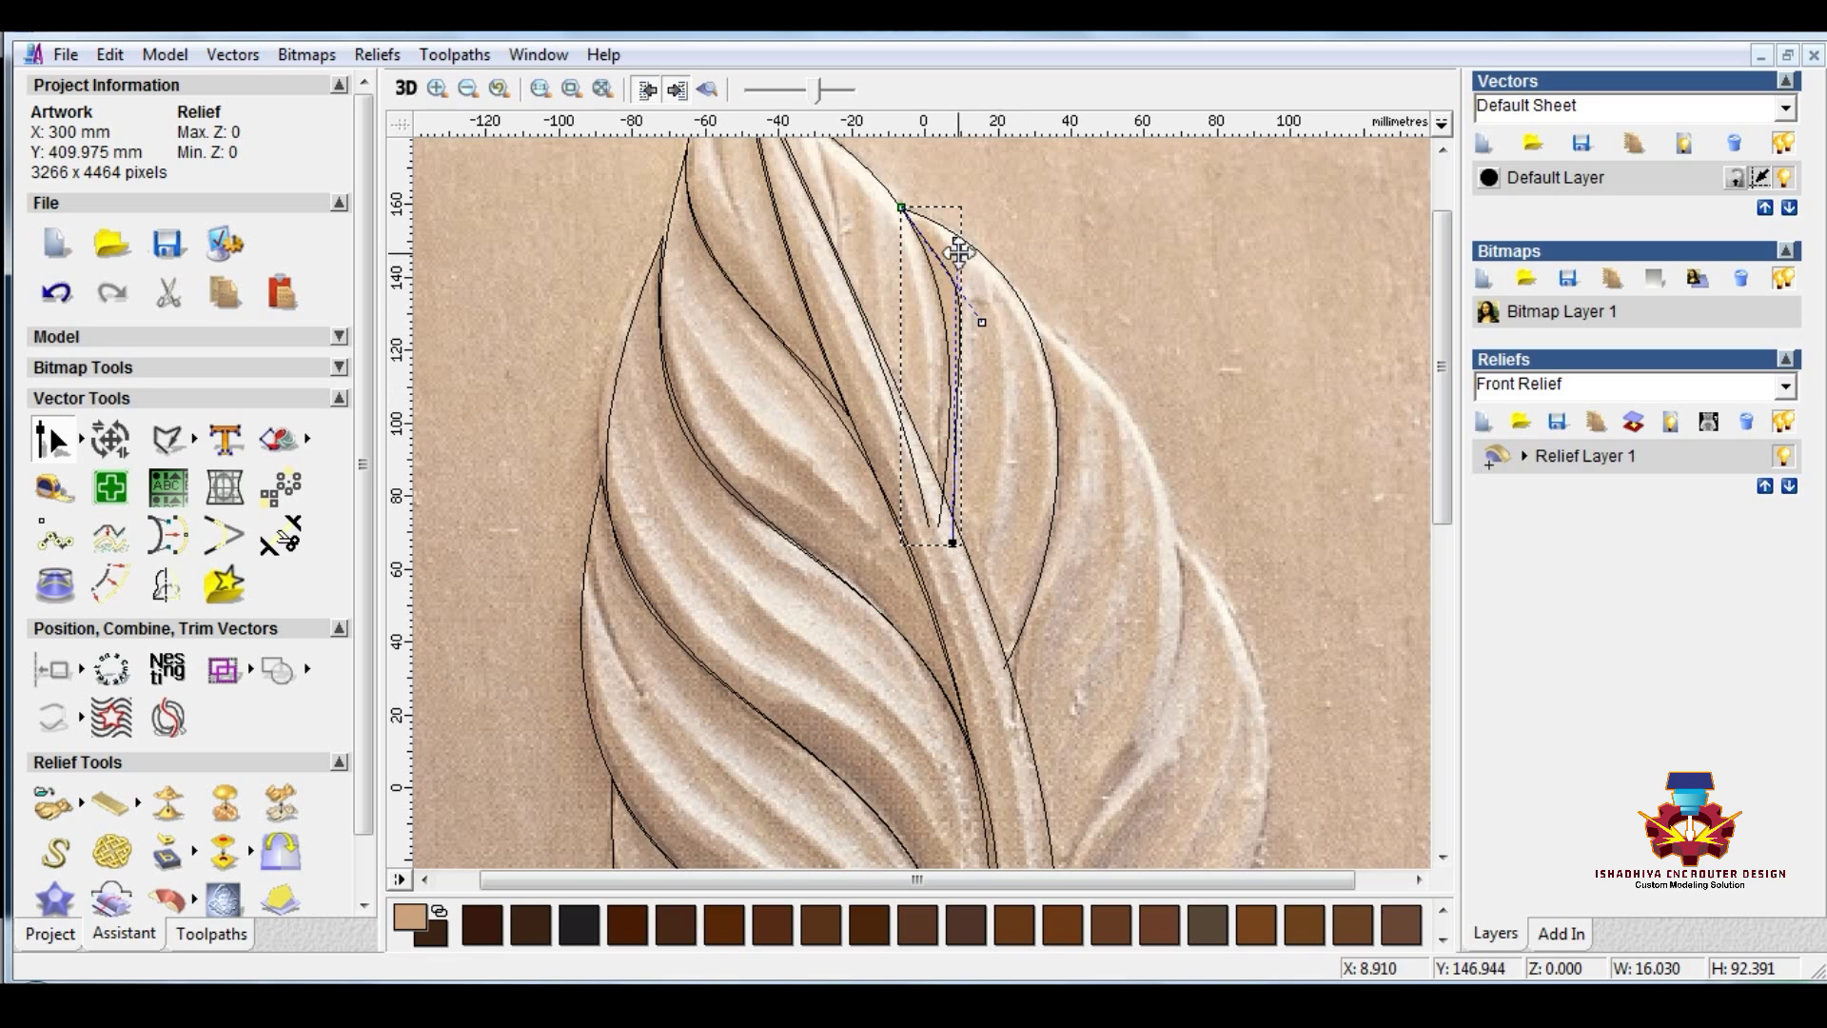
{"action": "key", "text": "n"}
{"action": "double_click", "coordinate": [956, 242]}
{"action": "left_click", "coordinate": [1023, 735]}
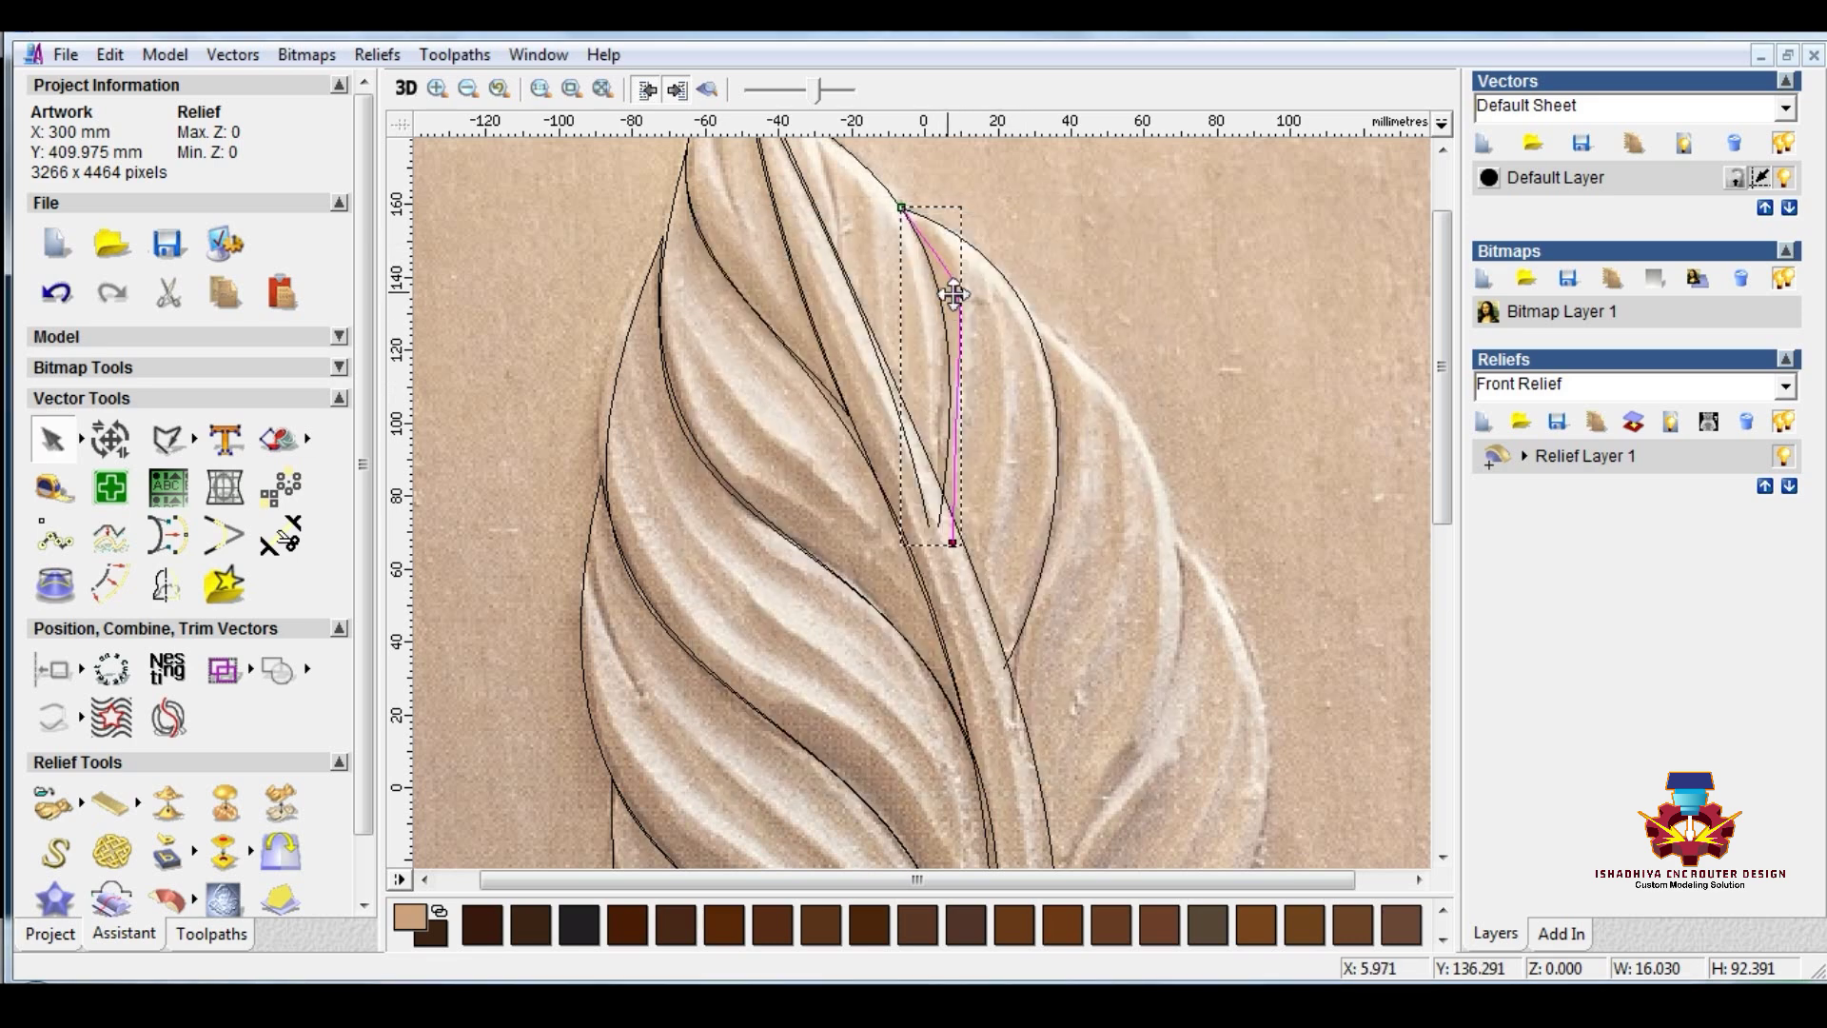
{"action": "key", "text": "n"}
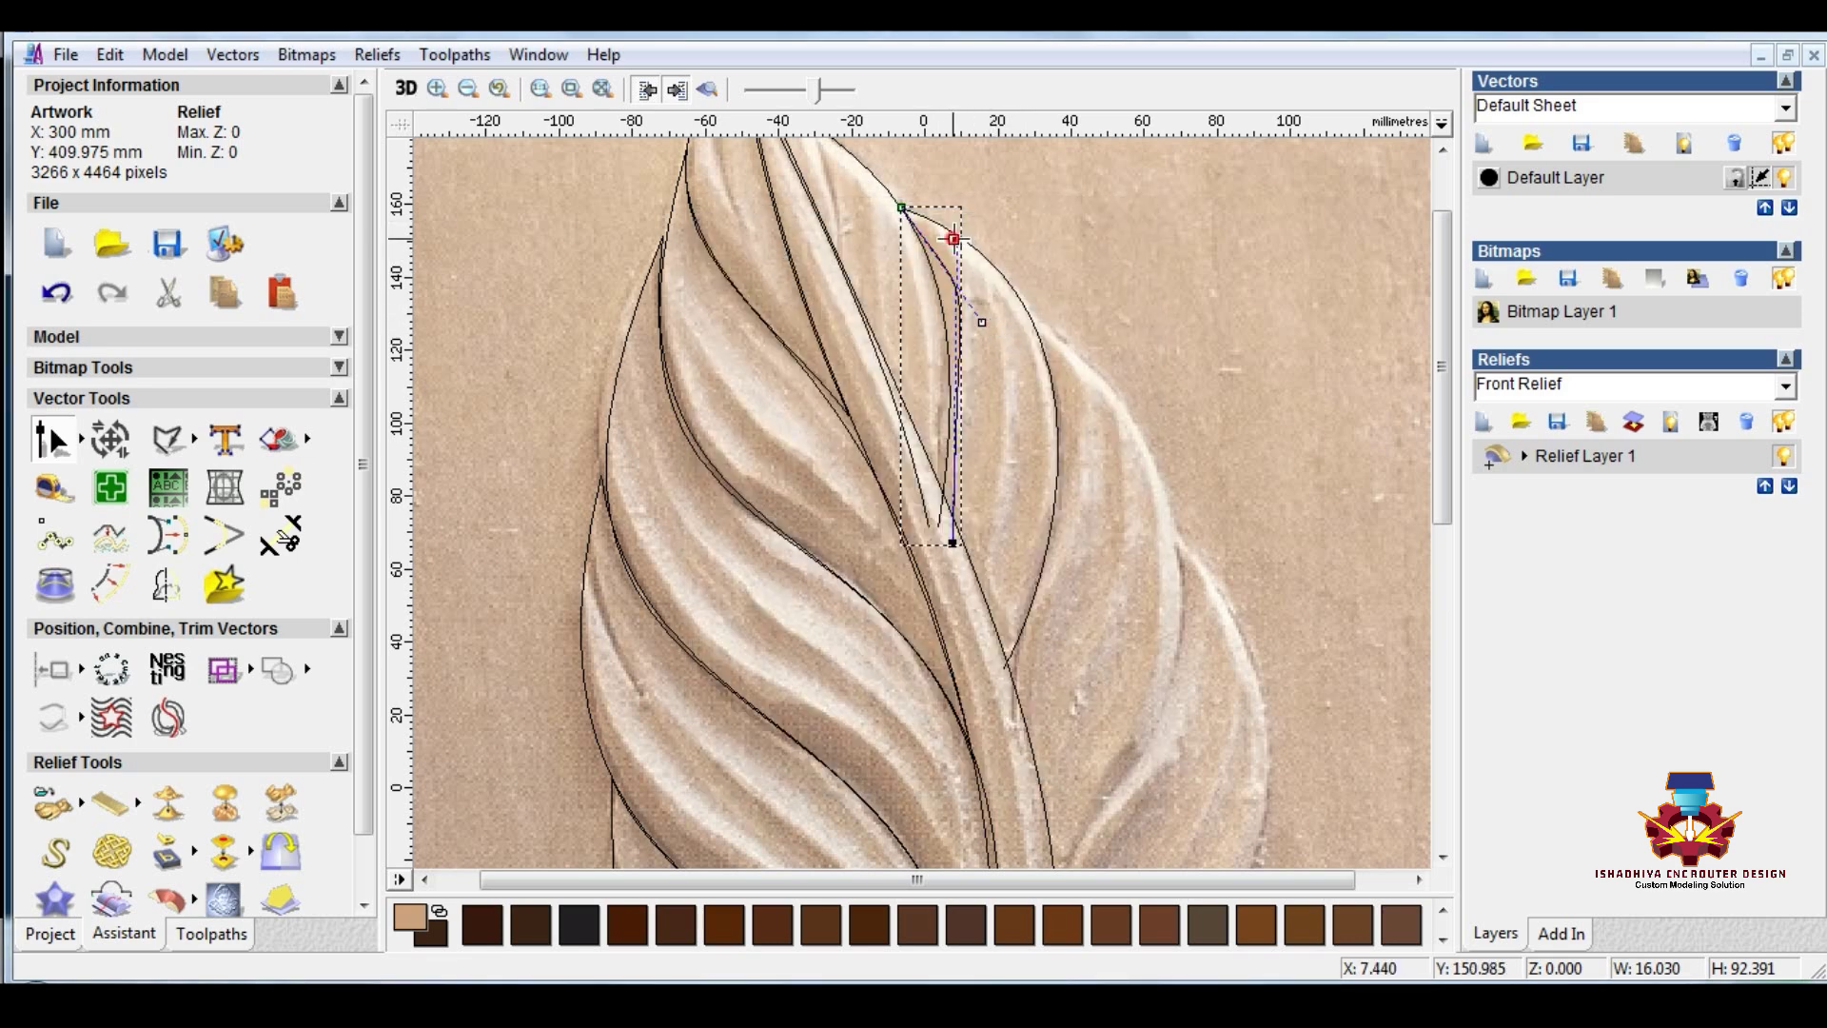
{"action": "left_click_drag", "start_coordinate": [955, 239], "coordinate": [984, 401]}
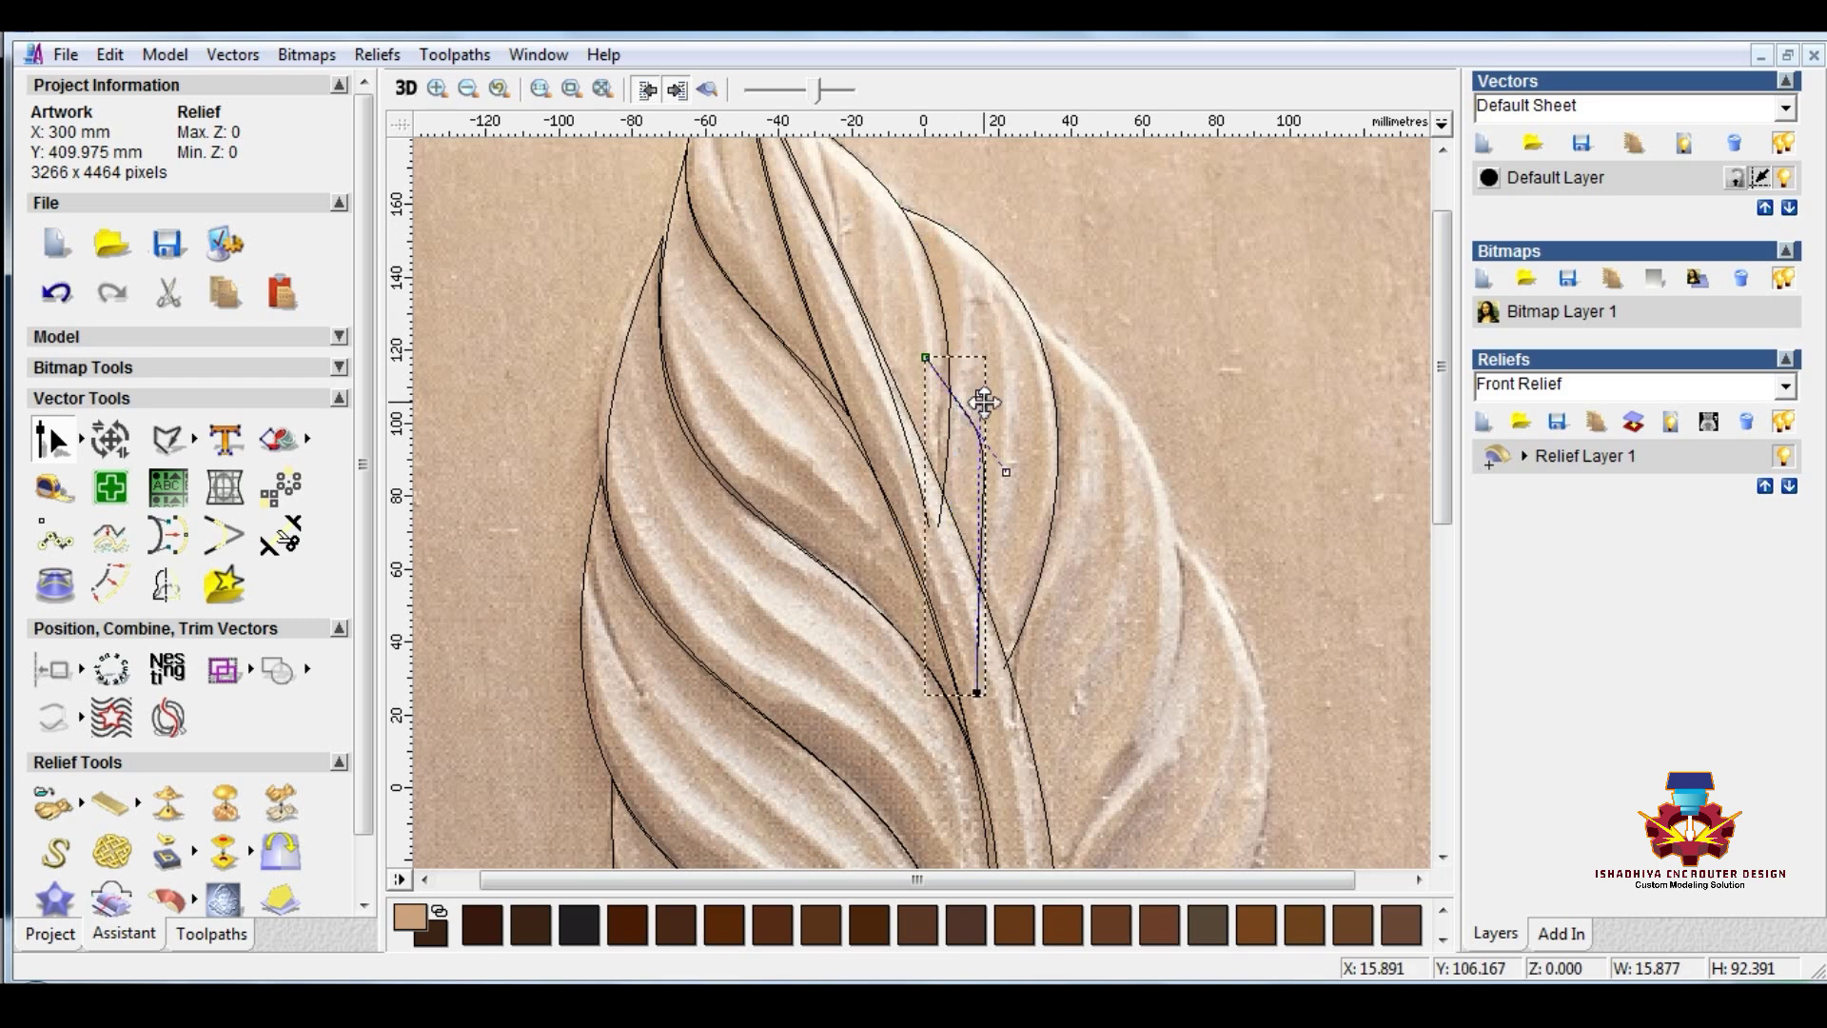
{"action": "key", "text": "ctrl+z"}
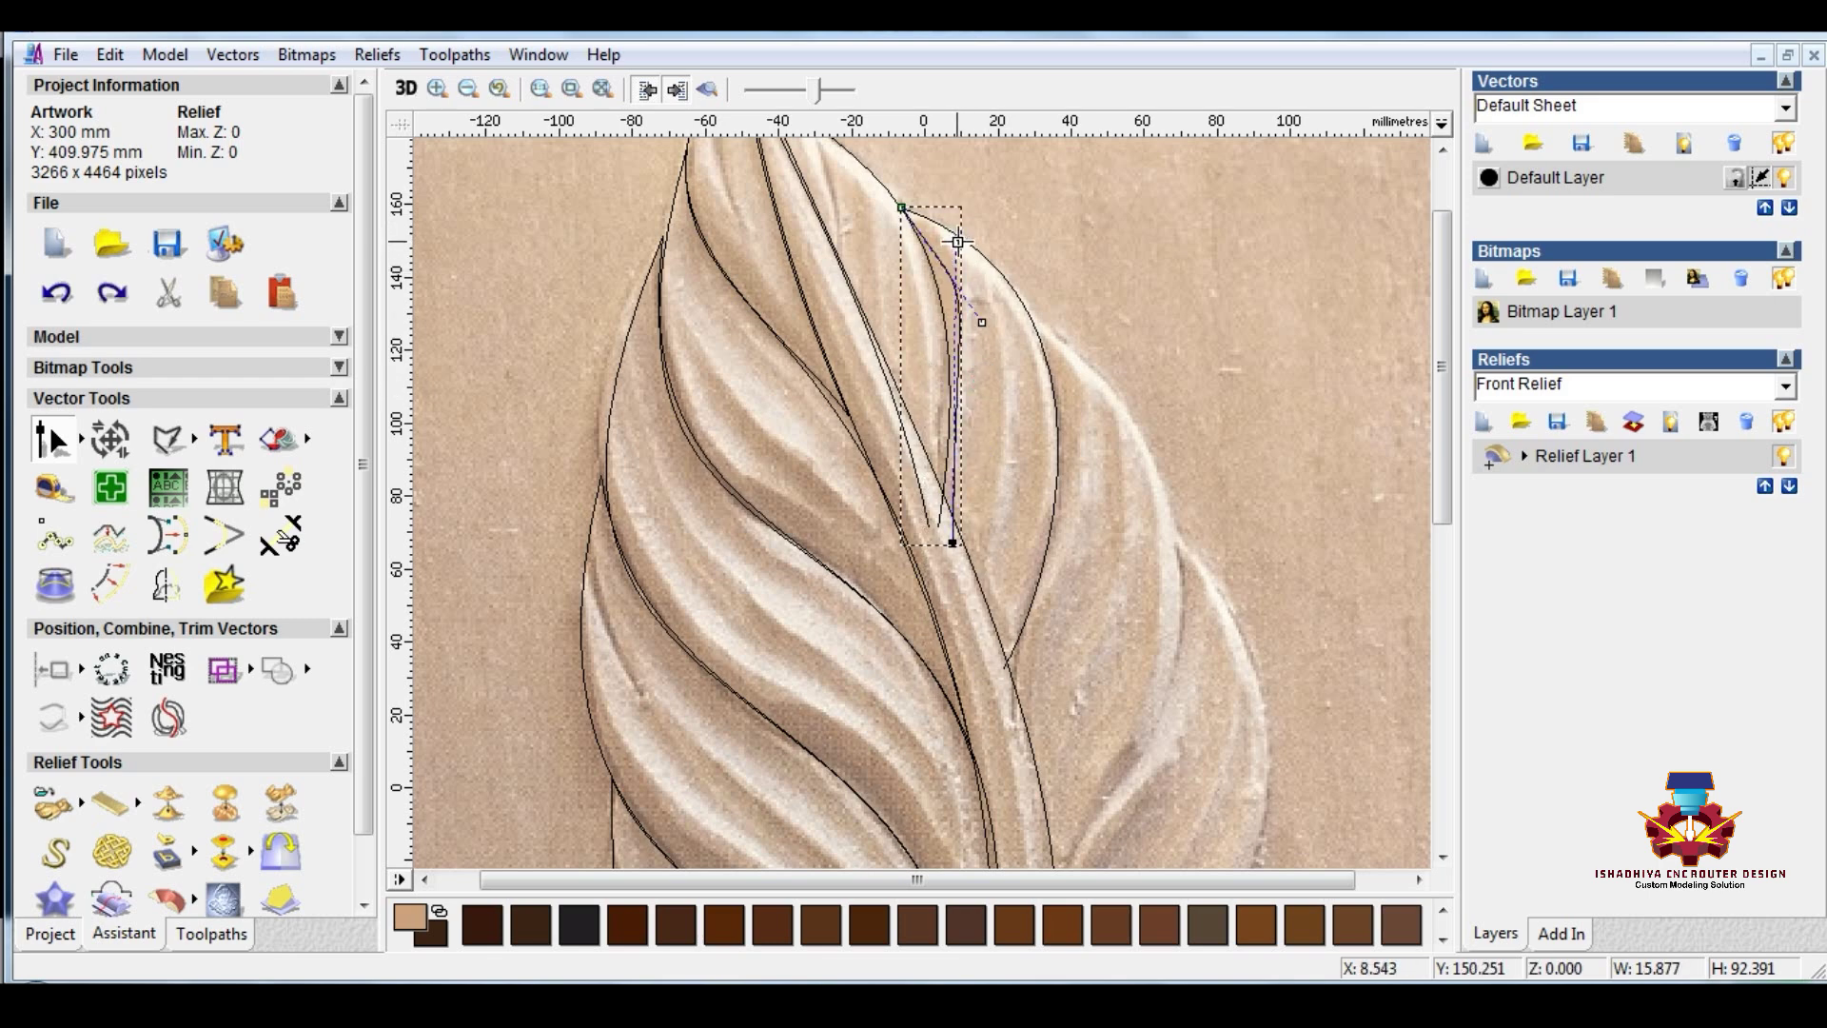
Step: Smooth the inner Bezier's bend and move its lower end onto the first lobe's edge line, about 15 mm wide and 93 mm high
{"action": "double_click", "coordinate": [951, 252]}
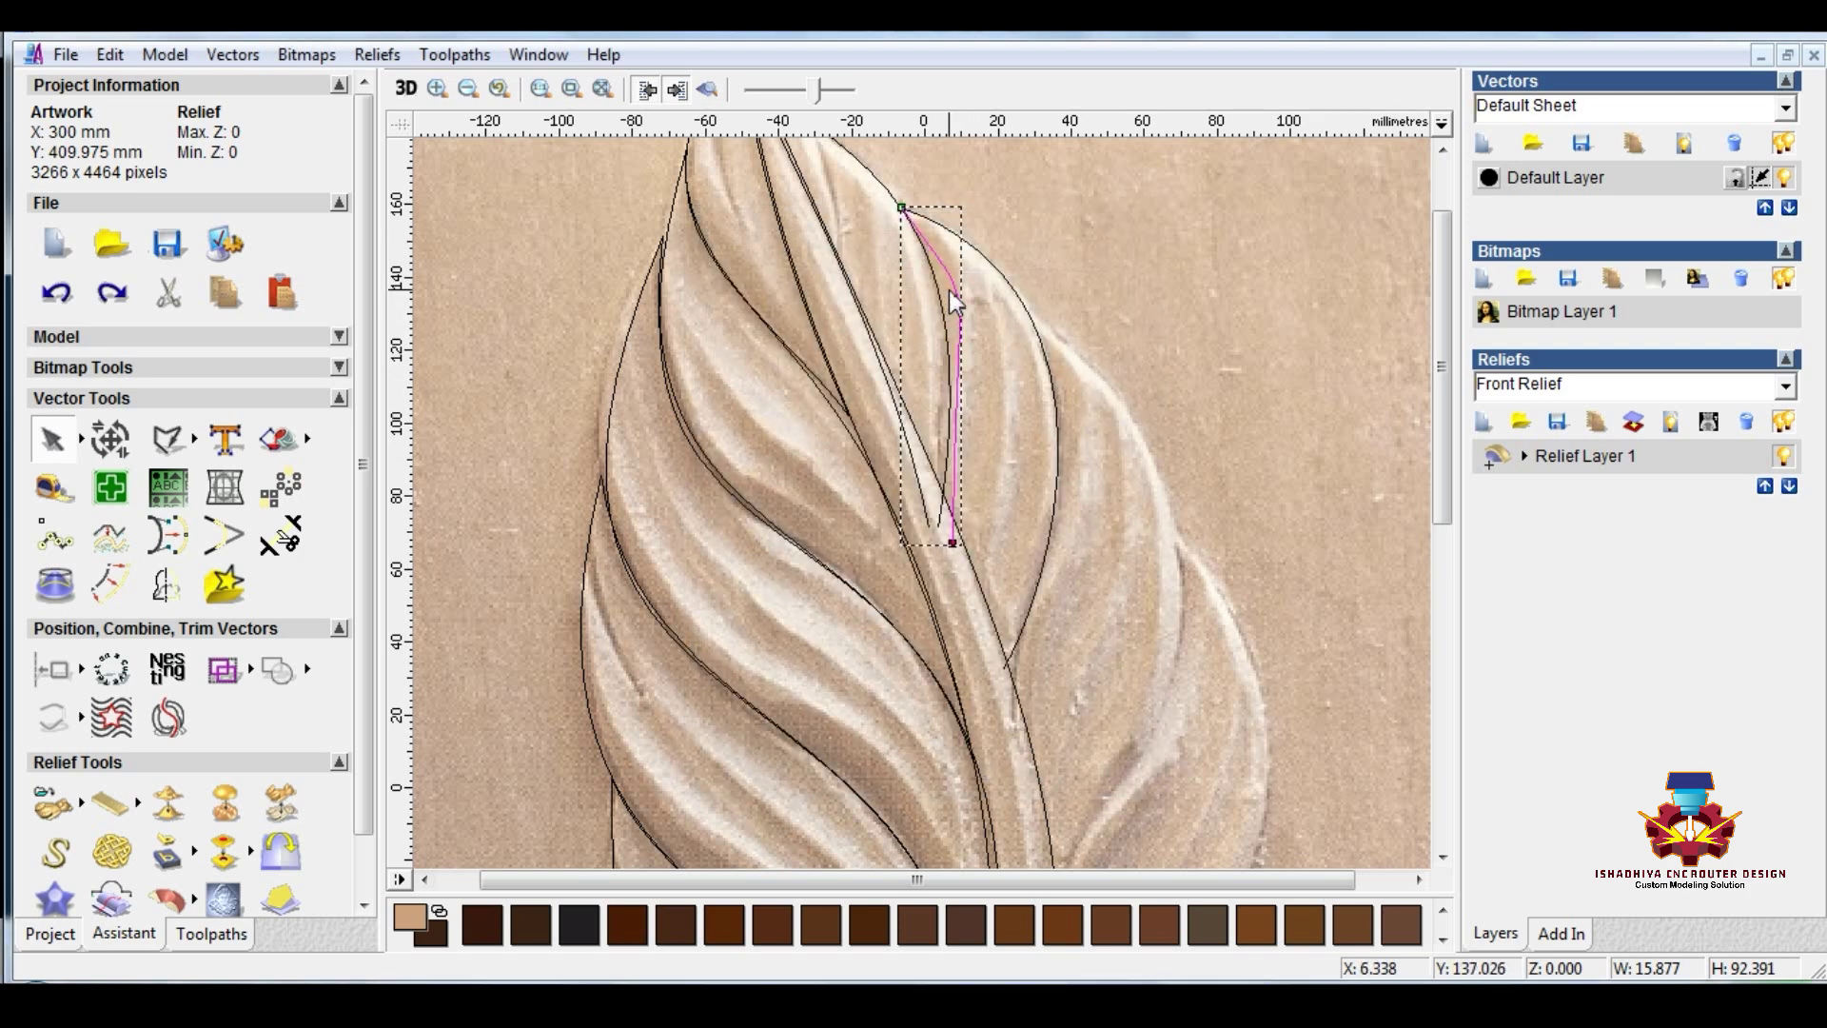
{"action": "left_click", "coordinate": [950, 291]}
{"action": "left_click_drag", "start_coordinate": [957, 246], "coordinate": [966, 373]}
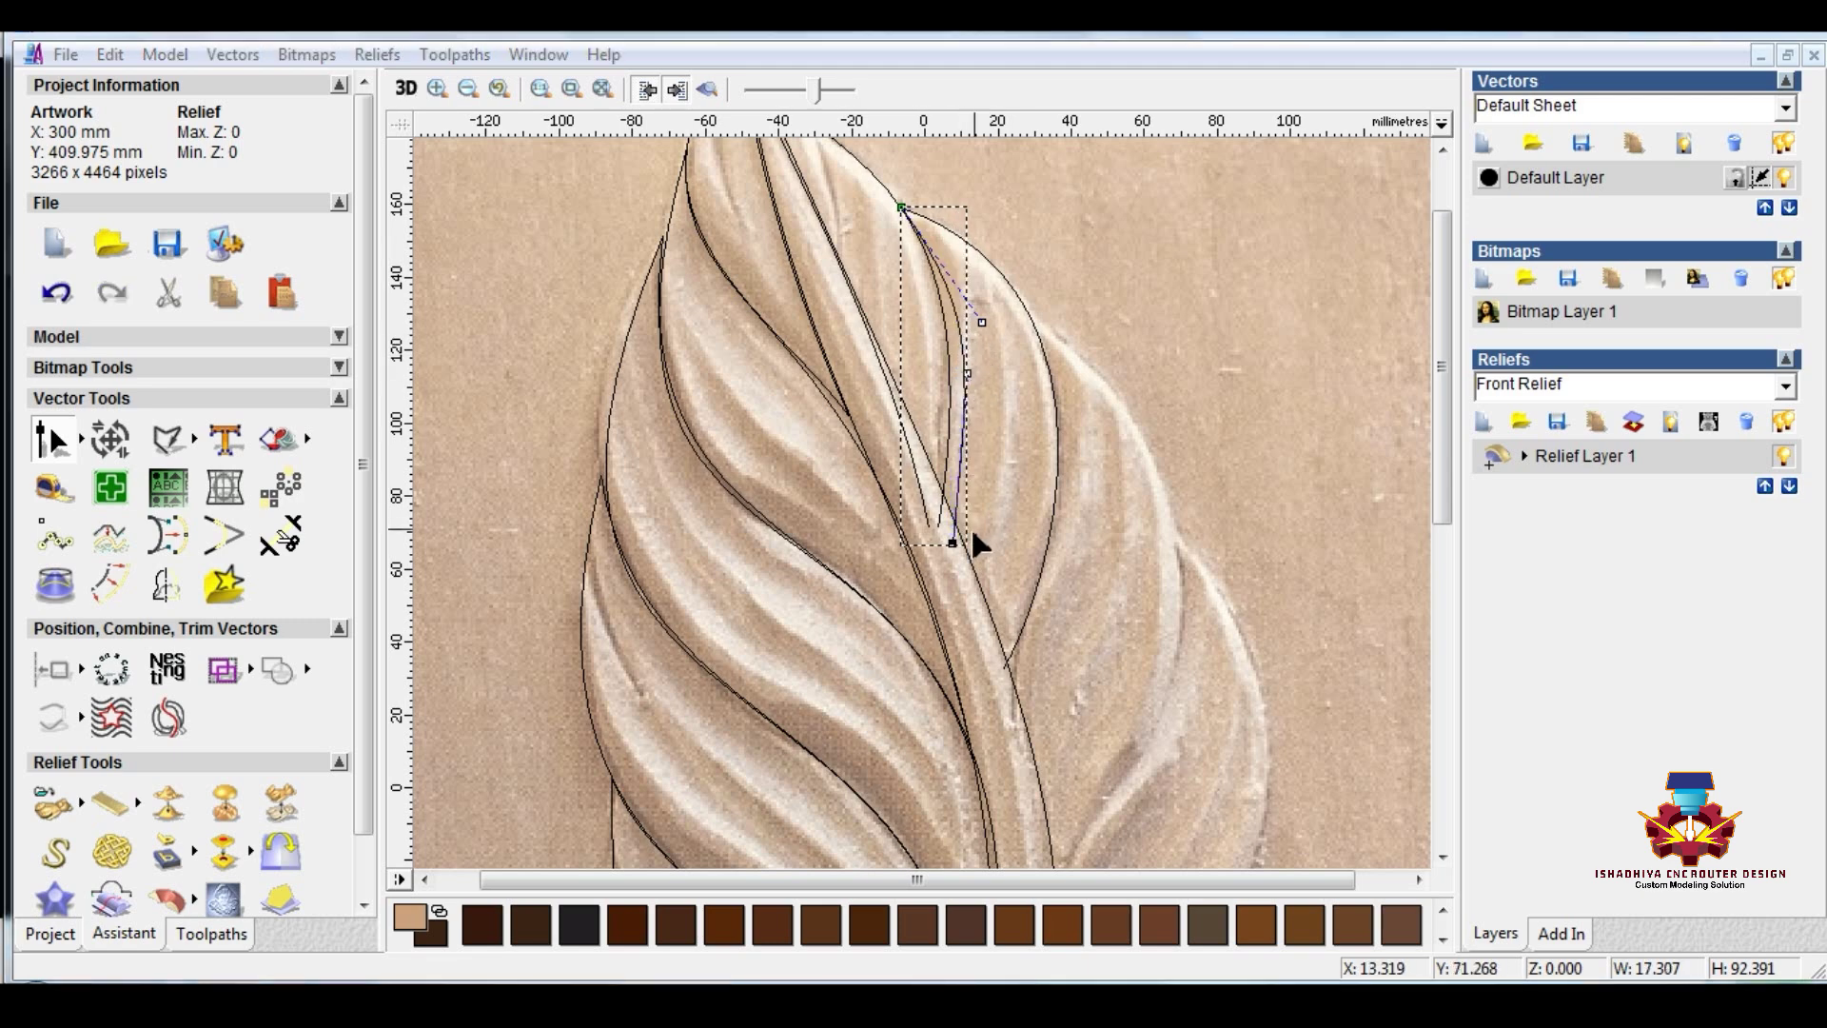
{"action": "scroll", "coordinate": [961, 529], "scroll_direction": "up", "scroll_amount": 2}
{"action": "key", "text": "n"}
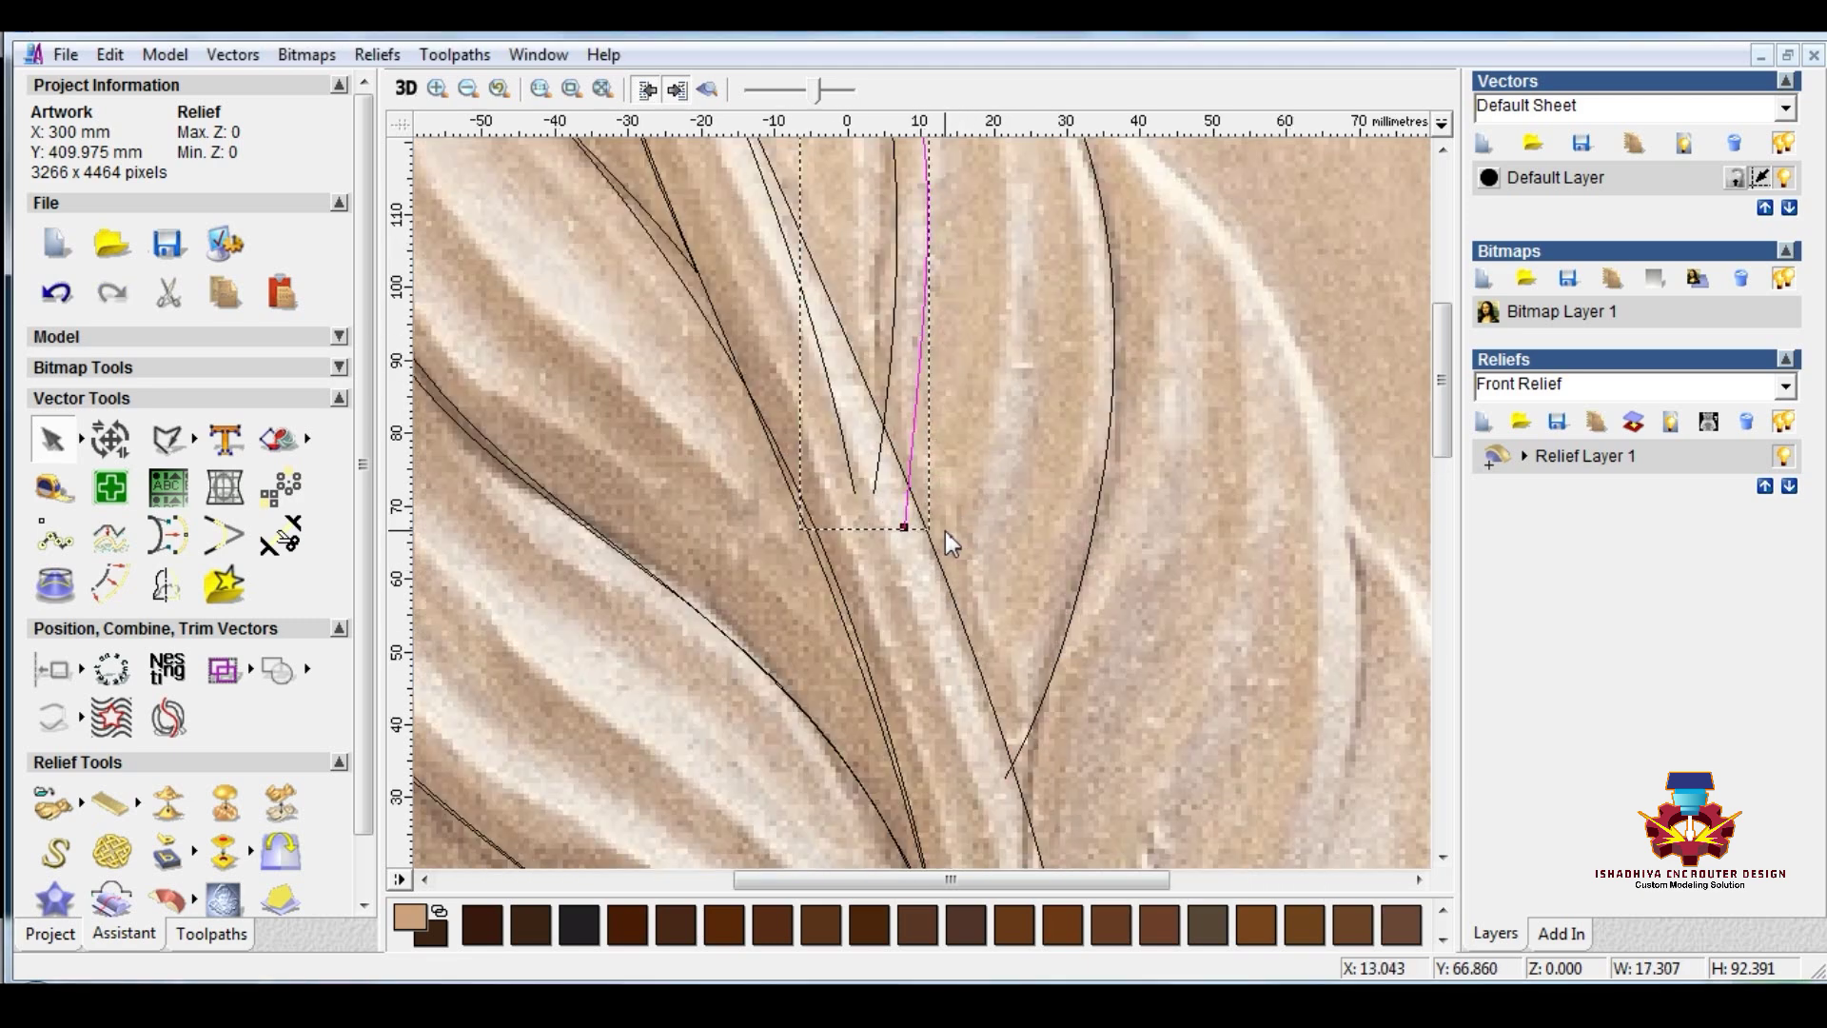
{"action": "key", "text": "n"}
{"action": "left_click_drag", "start_coordinate": [903, 526], "coordinate": [877, 531]}
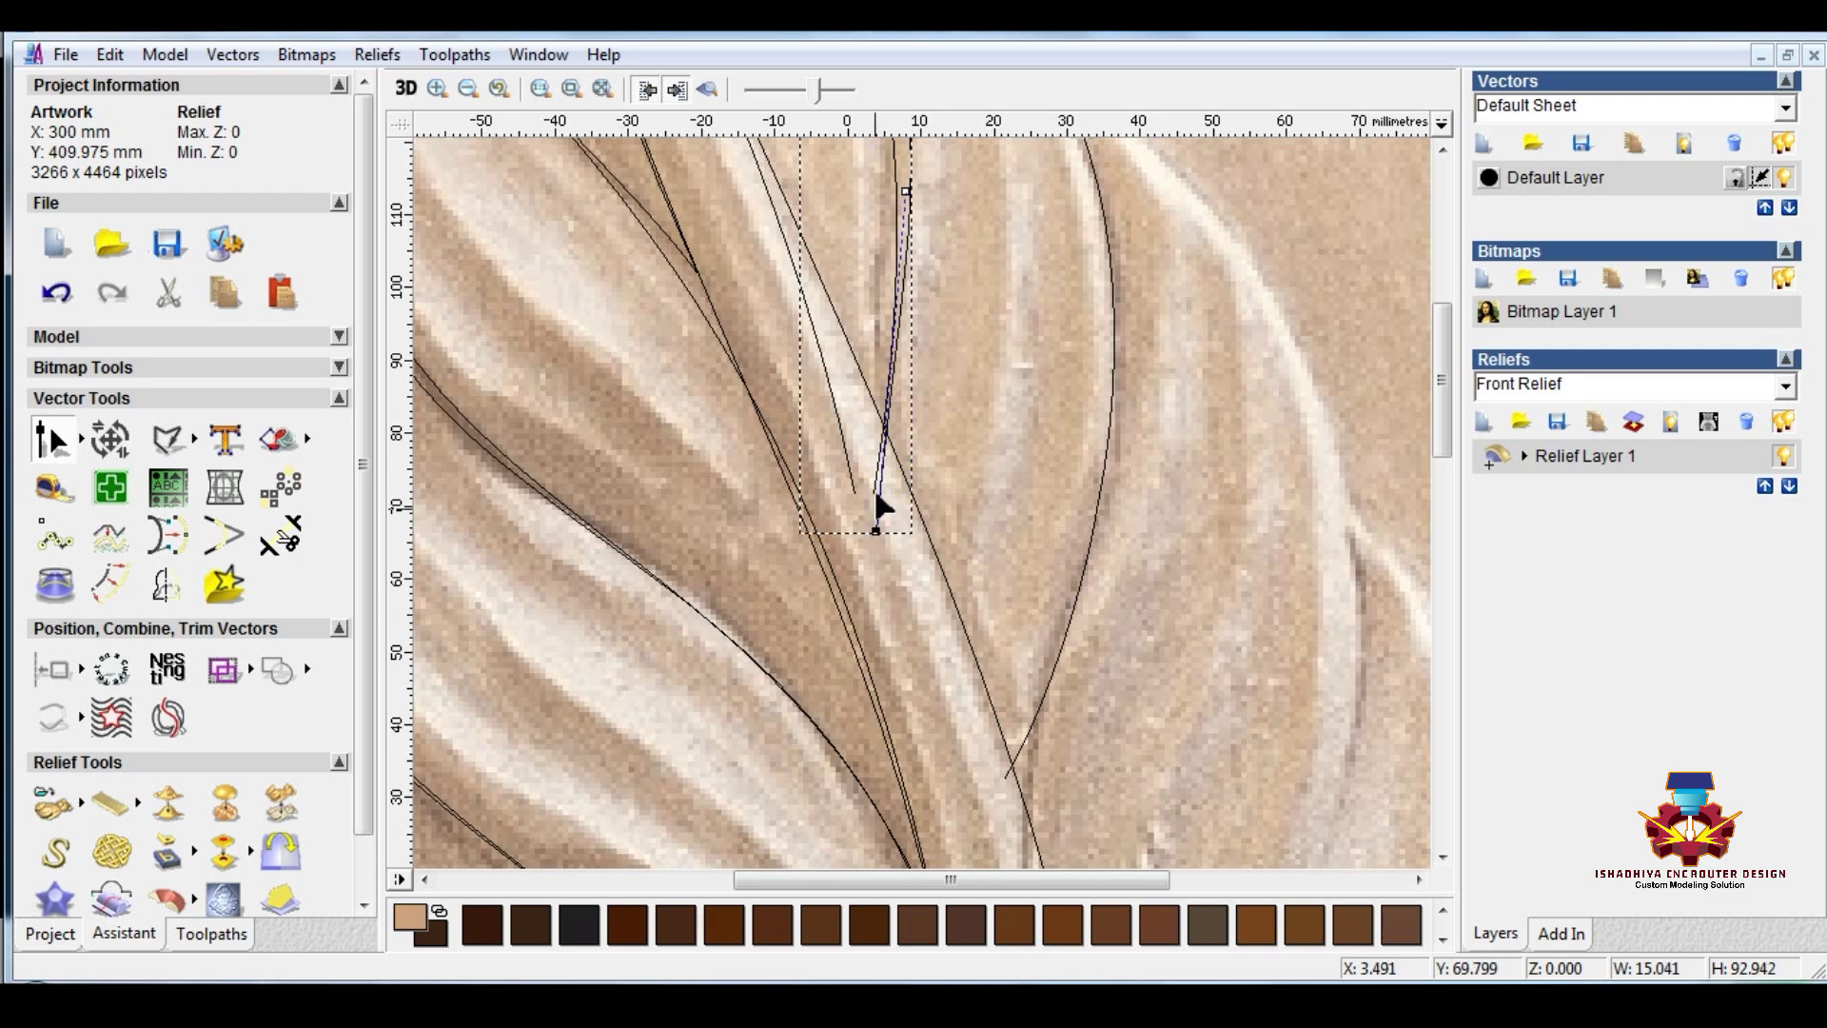
Step: Adjust both control handles of the inner Bezier to follow the first right lobe's edge closely, about 13 mm wide
{"action": "scroll", "coordinate": [887, 452], "scroll_direction": "down", "scroll_amount": 1}
{"action": "scroll", "coordinate": [920, 324], "scroll_direction": "up", "scroll_amount": 1}
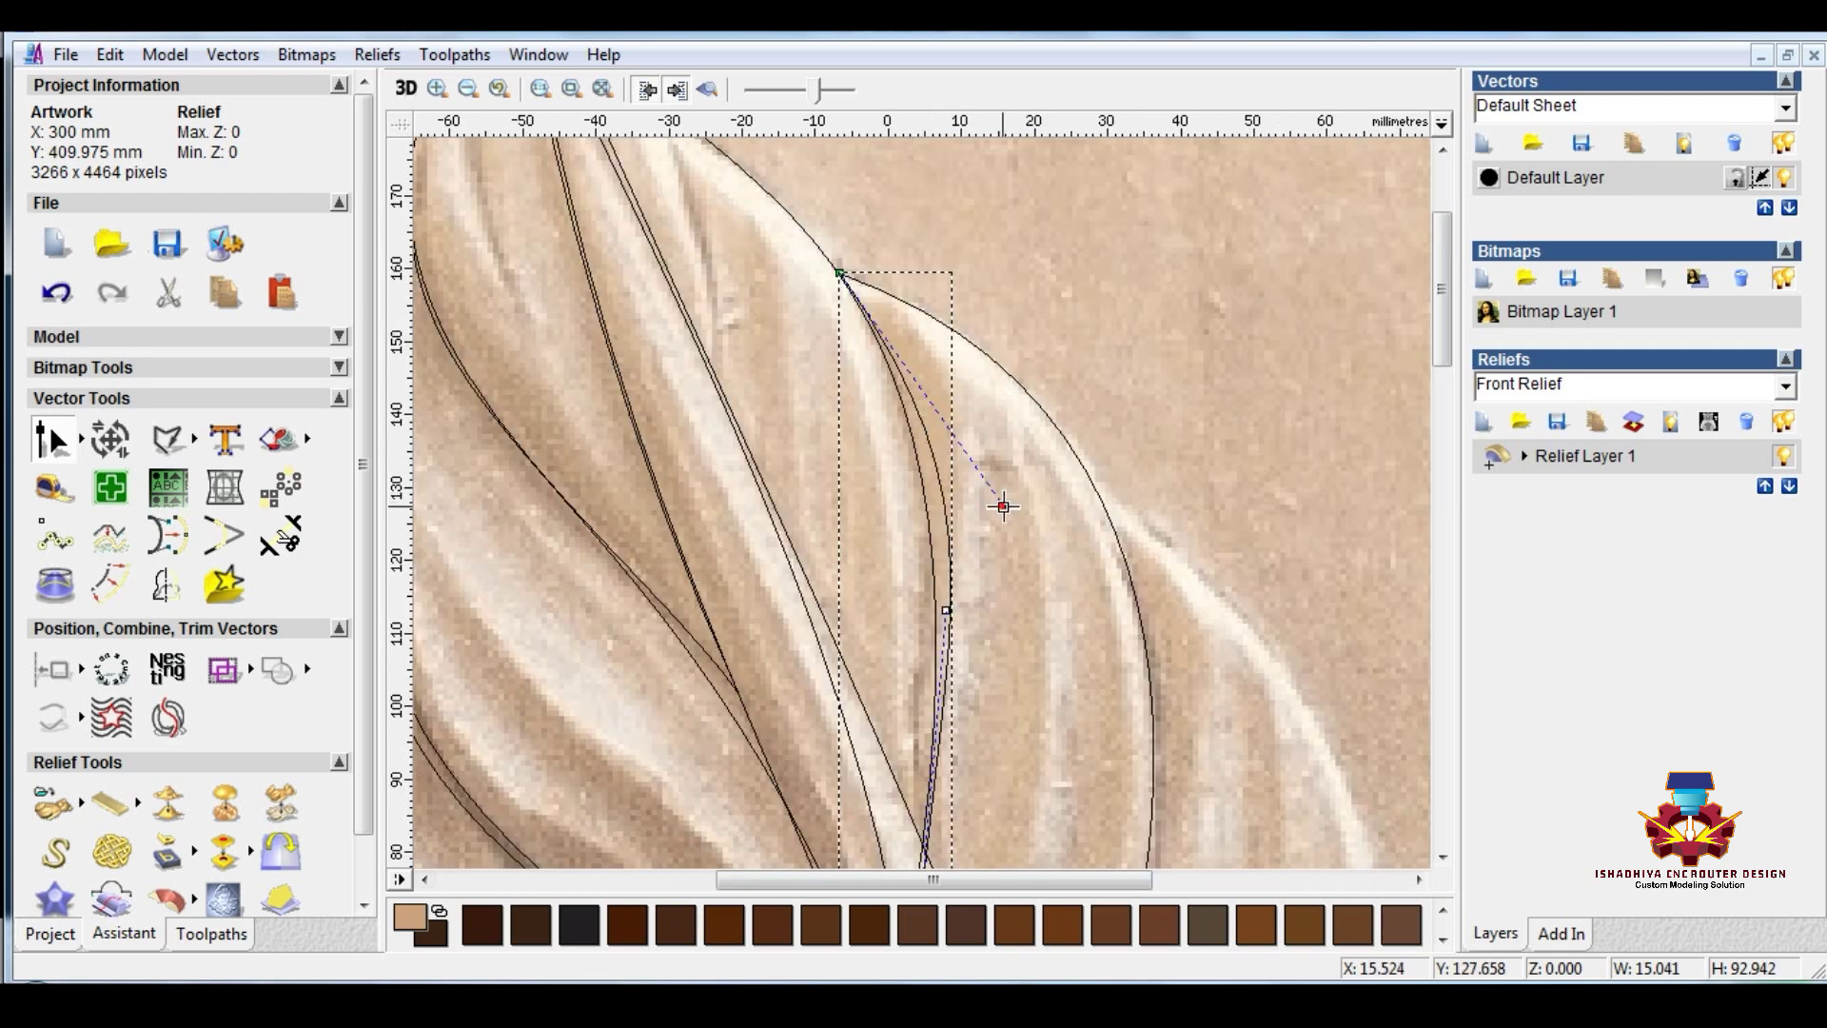
{"action": "left_click_drag", "start_coordinate": [999, 501], "coordinate": [971, 530]}
{"action": "left_click", "coordinate": [944, 612]}
{"action": "left_click_drag", "start_coordinate": [944, 612], "coordinate": [934, 608]}
{"action": "scroll", "coordinate": [975, 528], "scroll_direction": "down", "scroll_amount": 2}
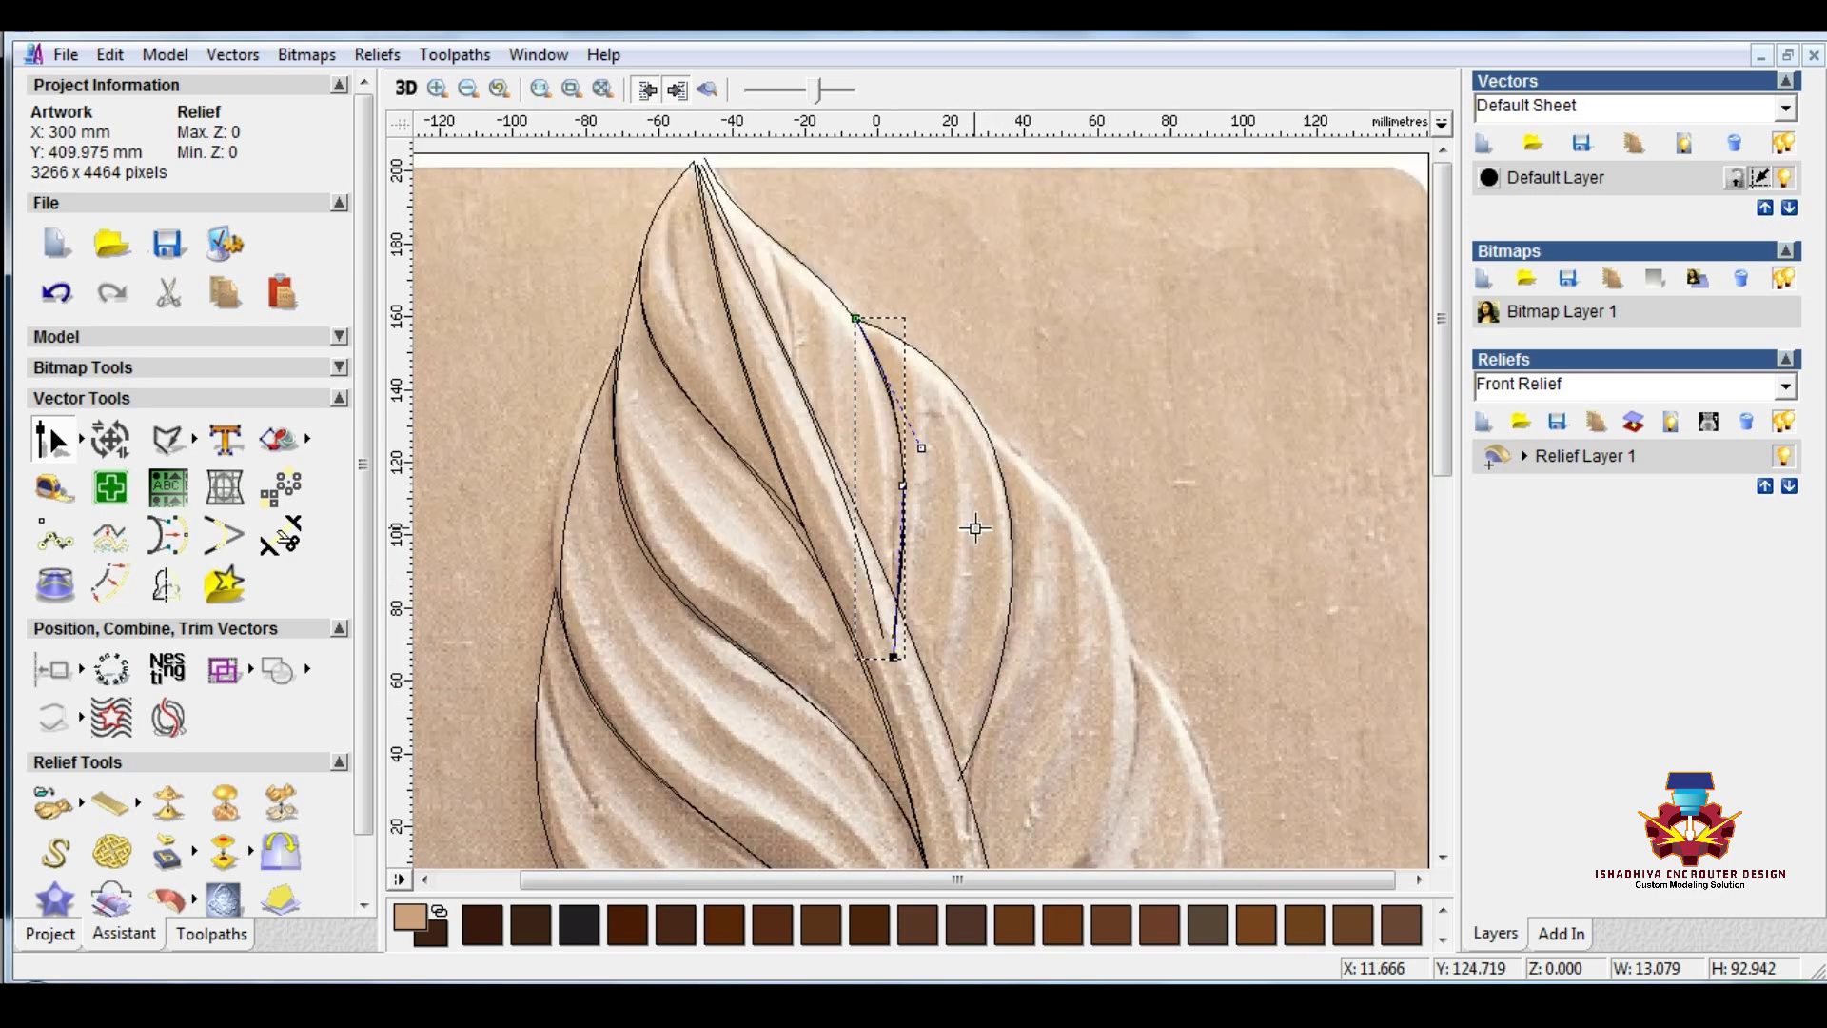
Step: Extend the second right lobe's outer Bezier into the midrib and rebend it along the carved edge, about 42 mm wide and 146 mm high
{"action": "scroll", "coordinate": [975, 528], "scroll_direction": "down", "scroll_amount": 2}
{"action": "scroll", "coordinate": [973, 505], "scroll_direction": "up", "scroll_amount": 2}
{"action": "left_click", "coordinate": [945, 453]}
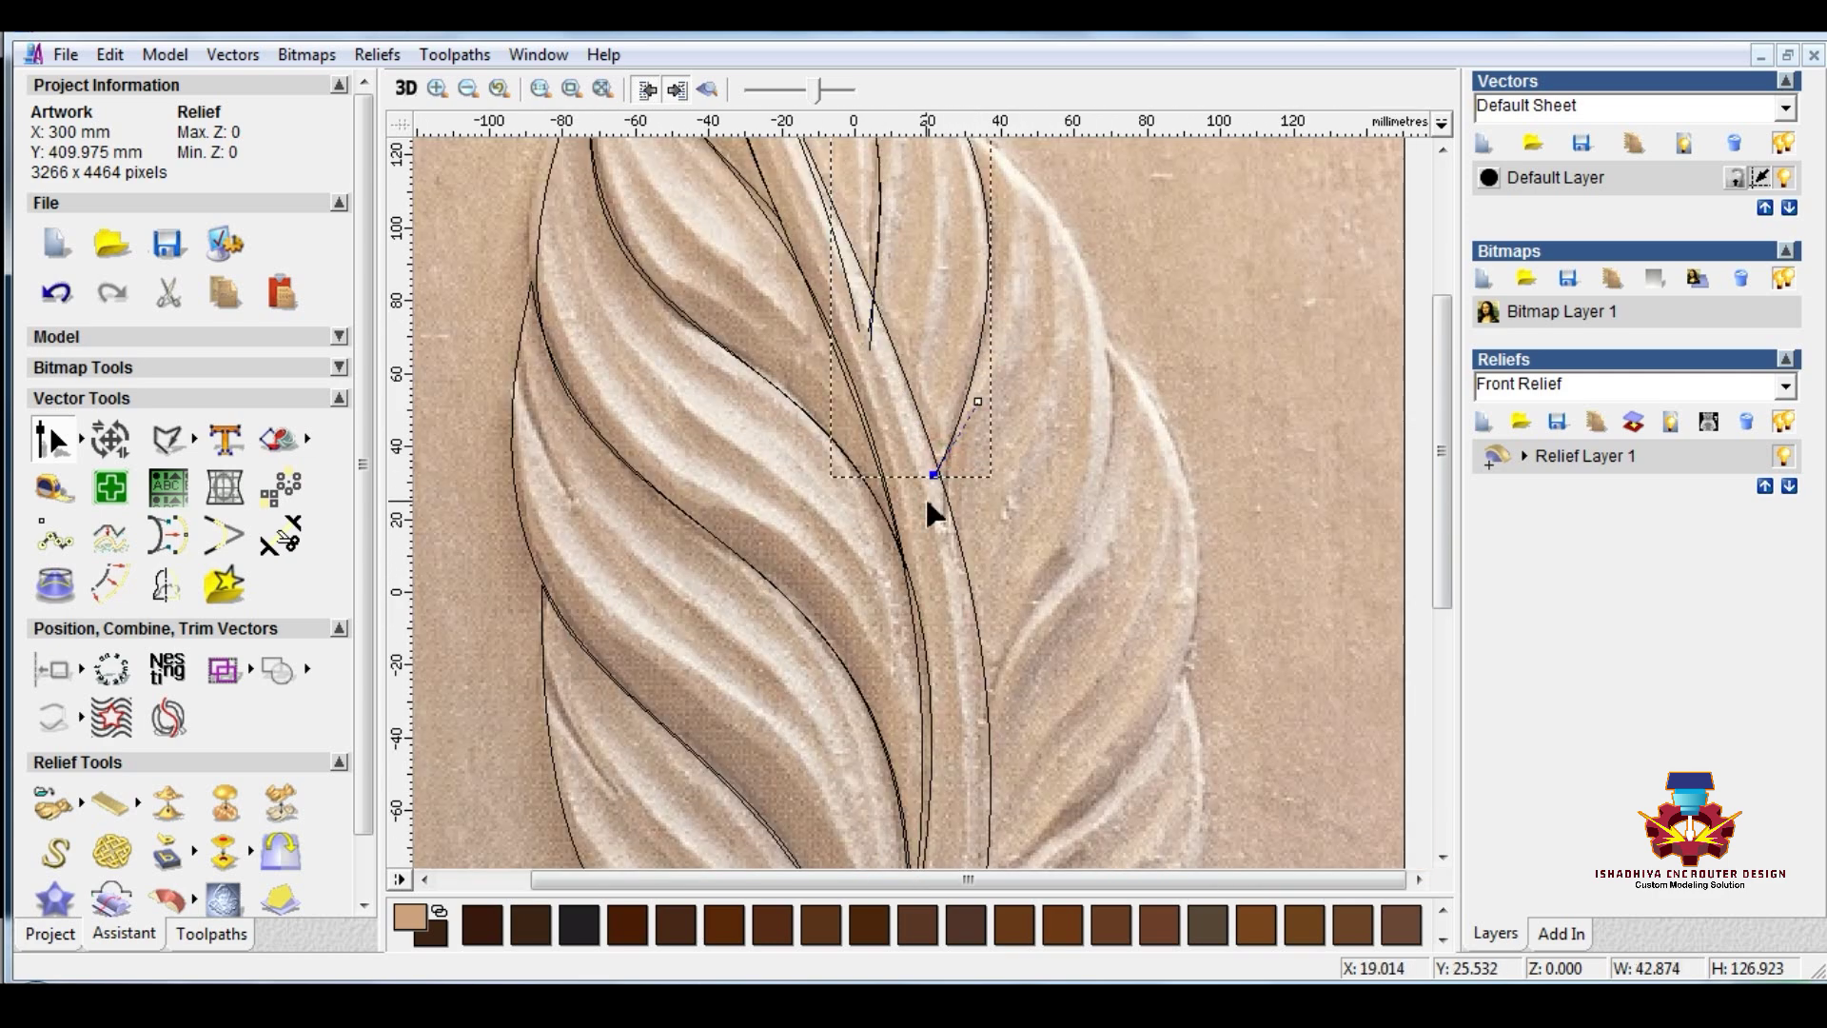
{"action": "left_click_drag", "start_coordinate": [935, 473], "coordinate": [923, 513]}
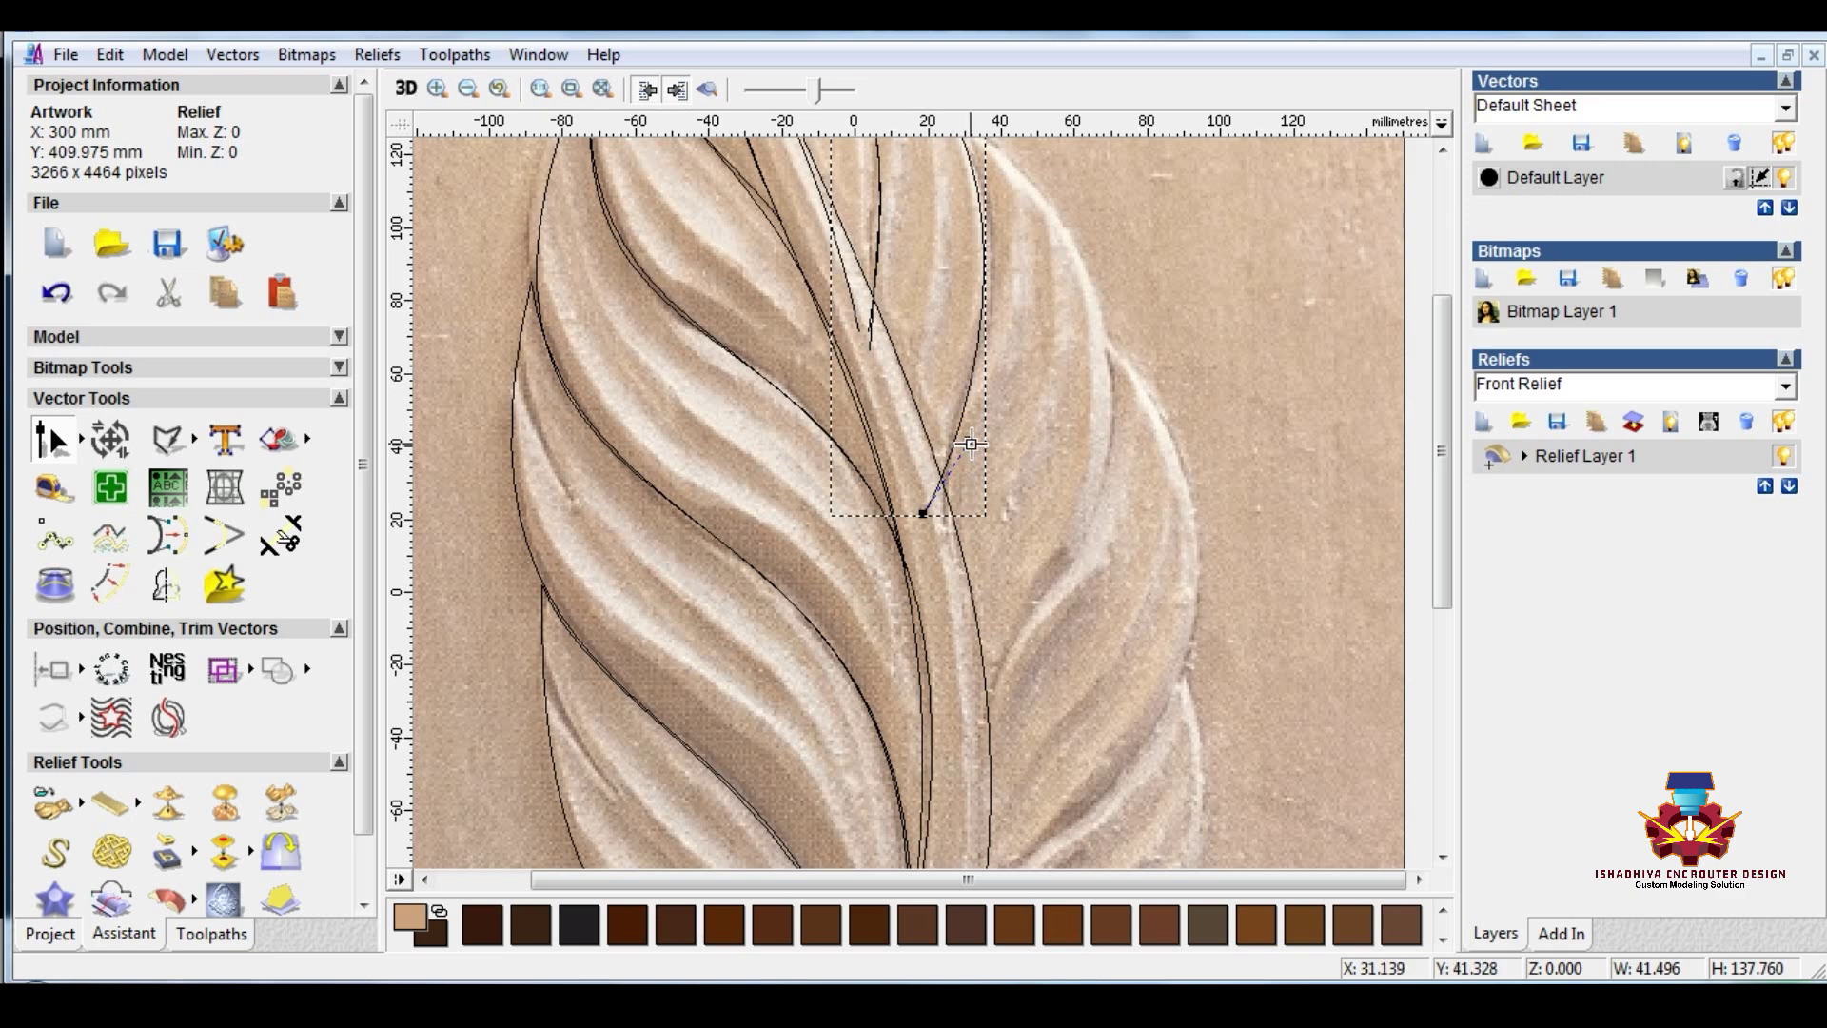
{"action": "left_click_drag", "start_coordinate": [970, 443], "coordinate": [987, 428]}
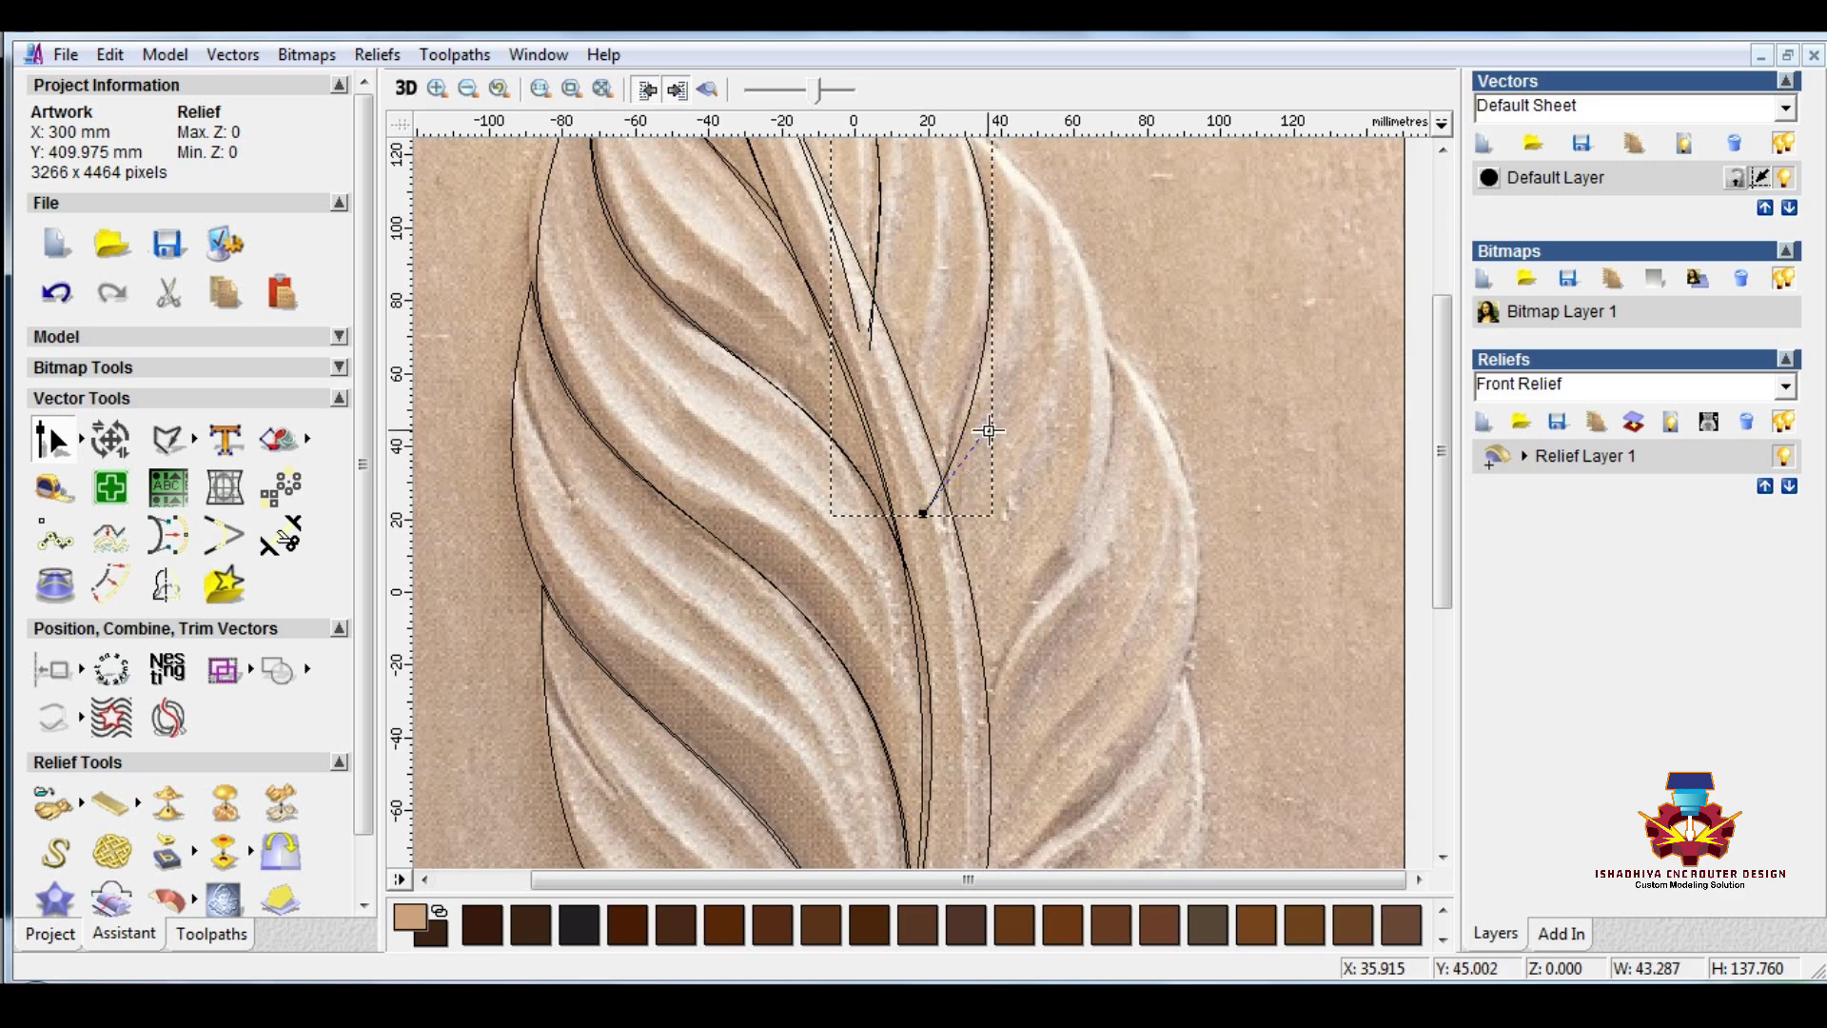
{"action": "left_click_drag", "start_coordinate": [987, 430], "coordinate": [956, 435]}
{"action": "left_click_drag", "start_coordinate": [922, 513], "coordinate": [928, 543]}
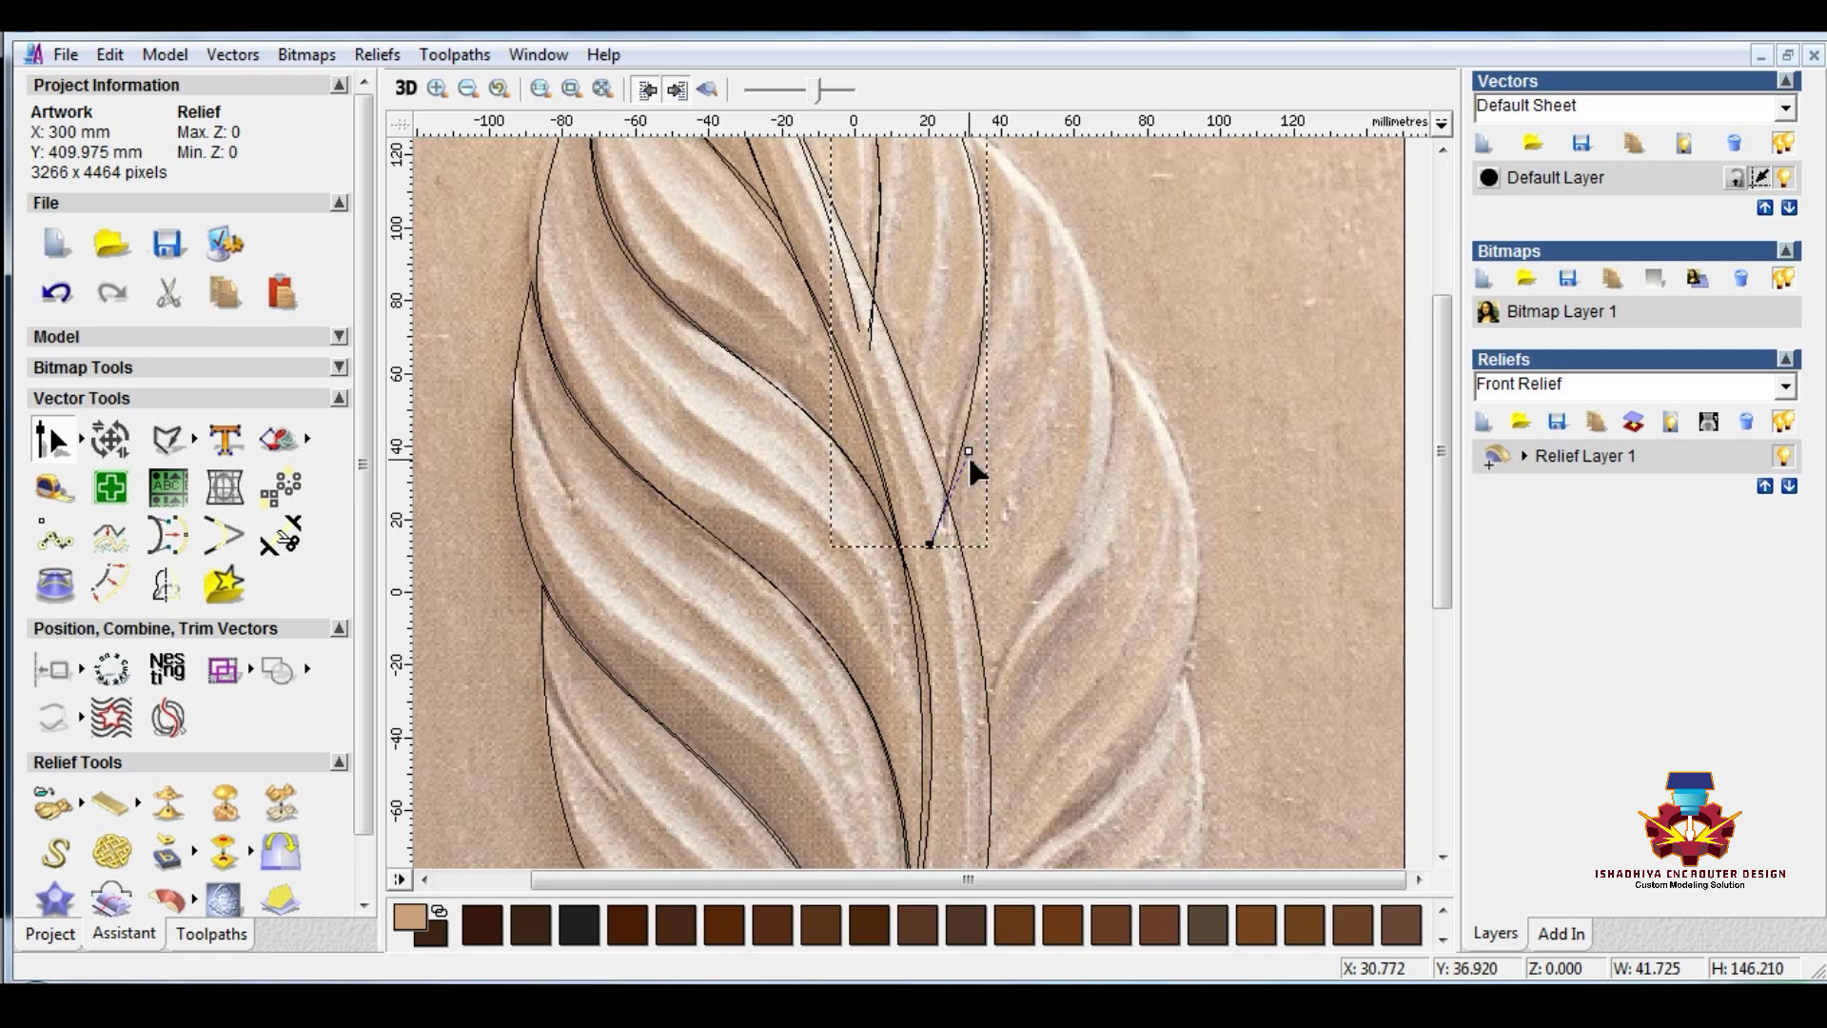
{"action": "left_click_drag", "start_coordinate": [969, 451], "coordinate": [944, 439]}
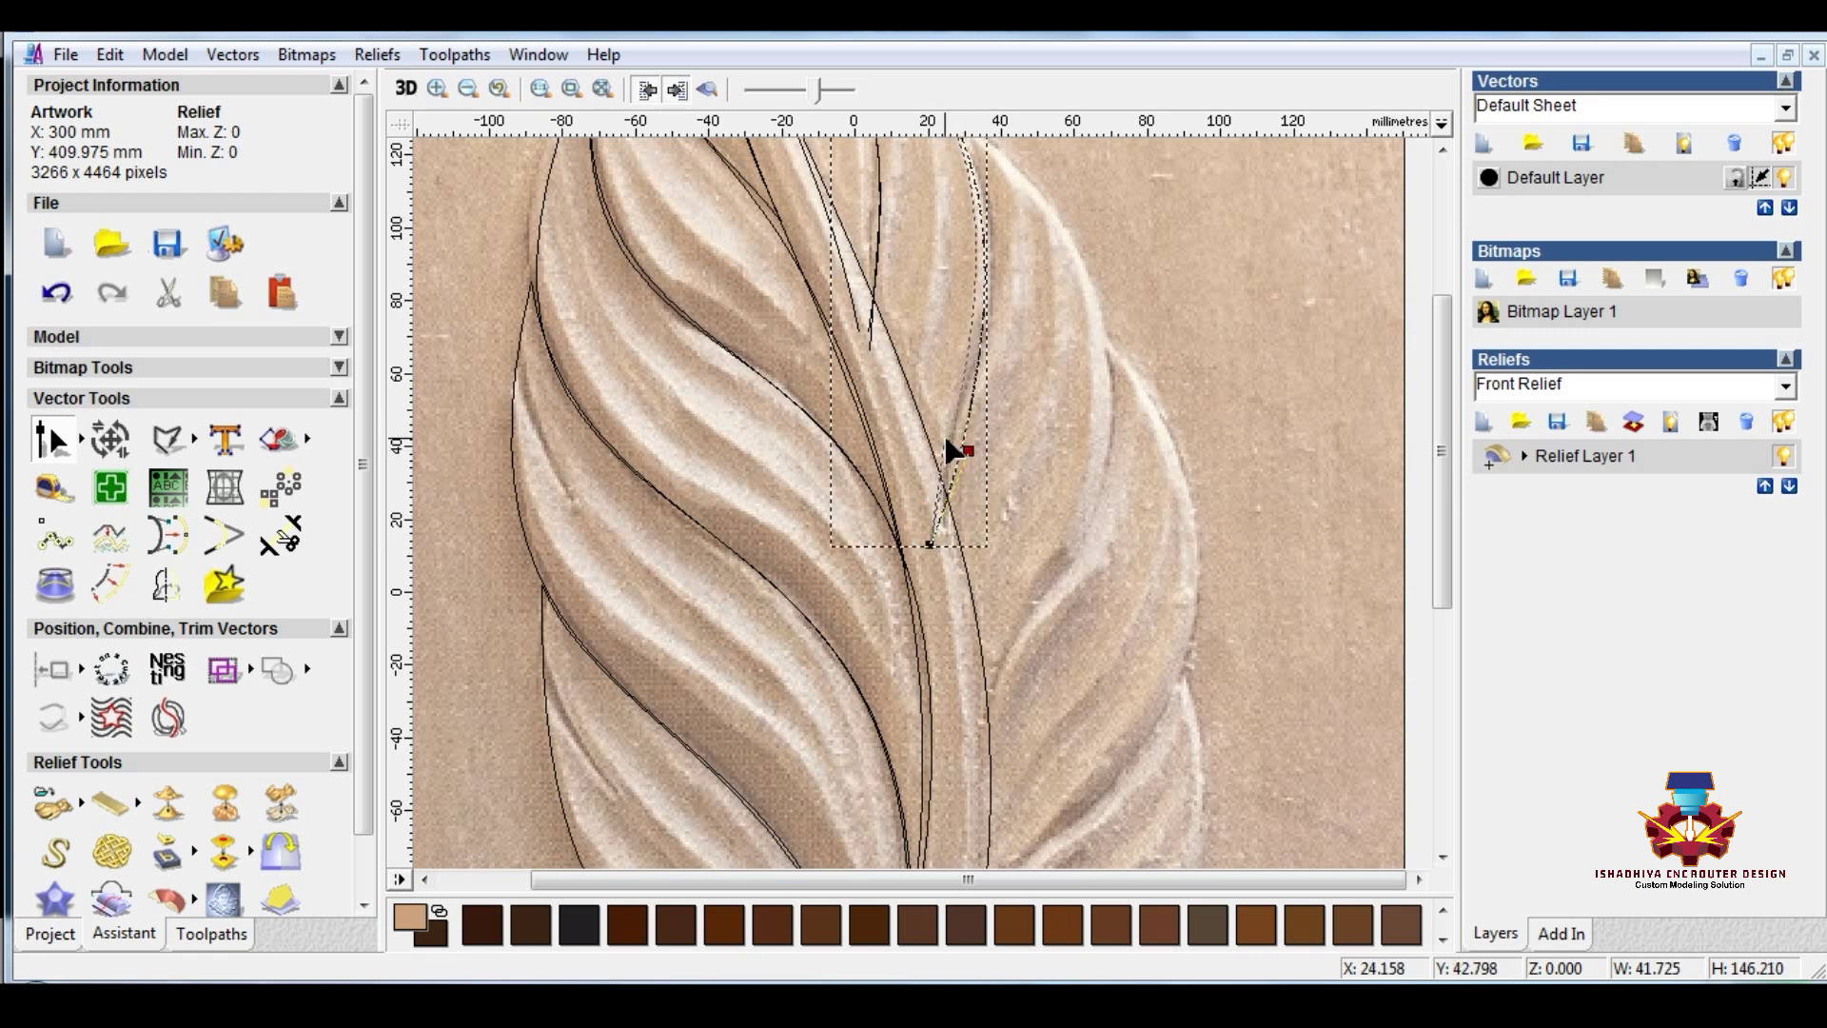
{"action": "scroll", "coordinate": [974, 304], "scroll_direction": "down", "scroll_amount": 2}
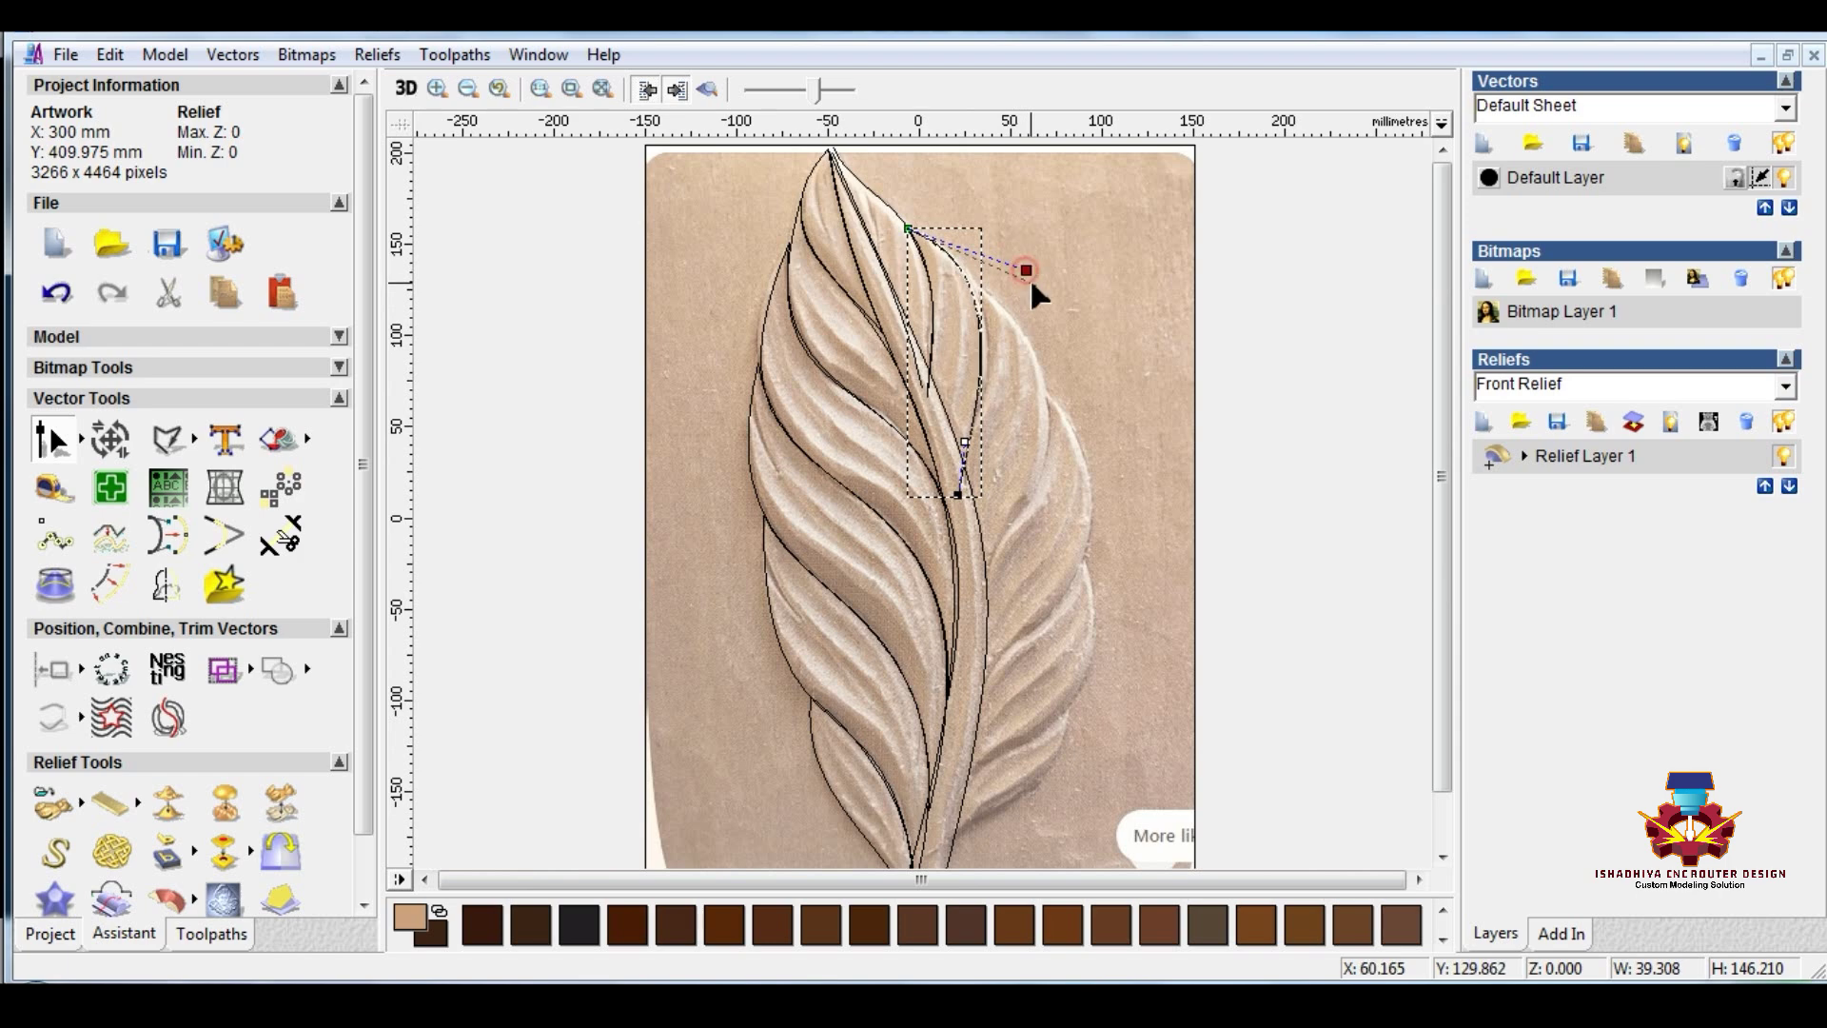
{"action": "mouse_move", "coordinate": [1038, 291]}
{"action": "left_mouse_down"}
{"action": "mouse_move", "coordinate": [1037, 306]}
{"action": "mouse_move", "coordinate": [1053, 294]}
{"action": "left_mouse_up"}
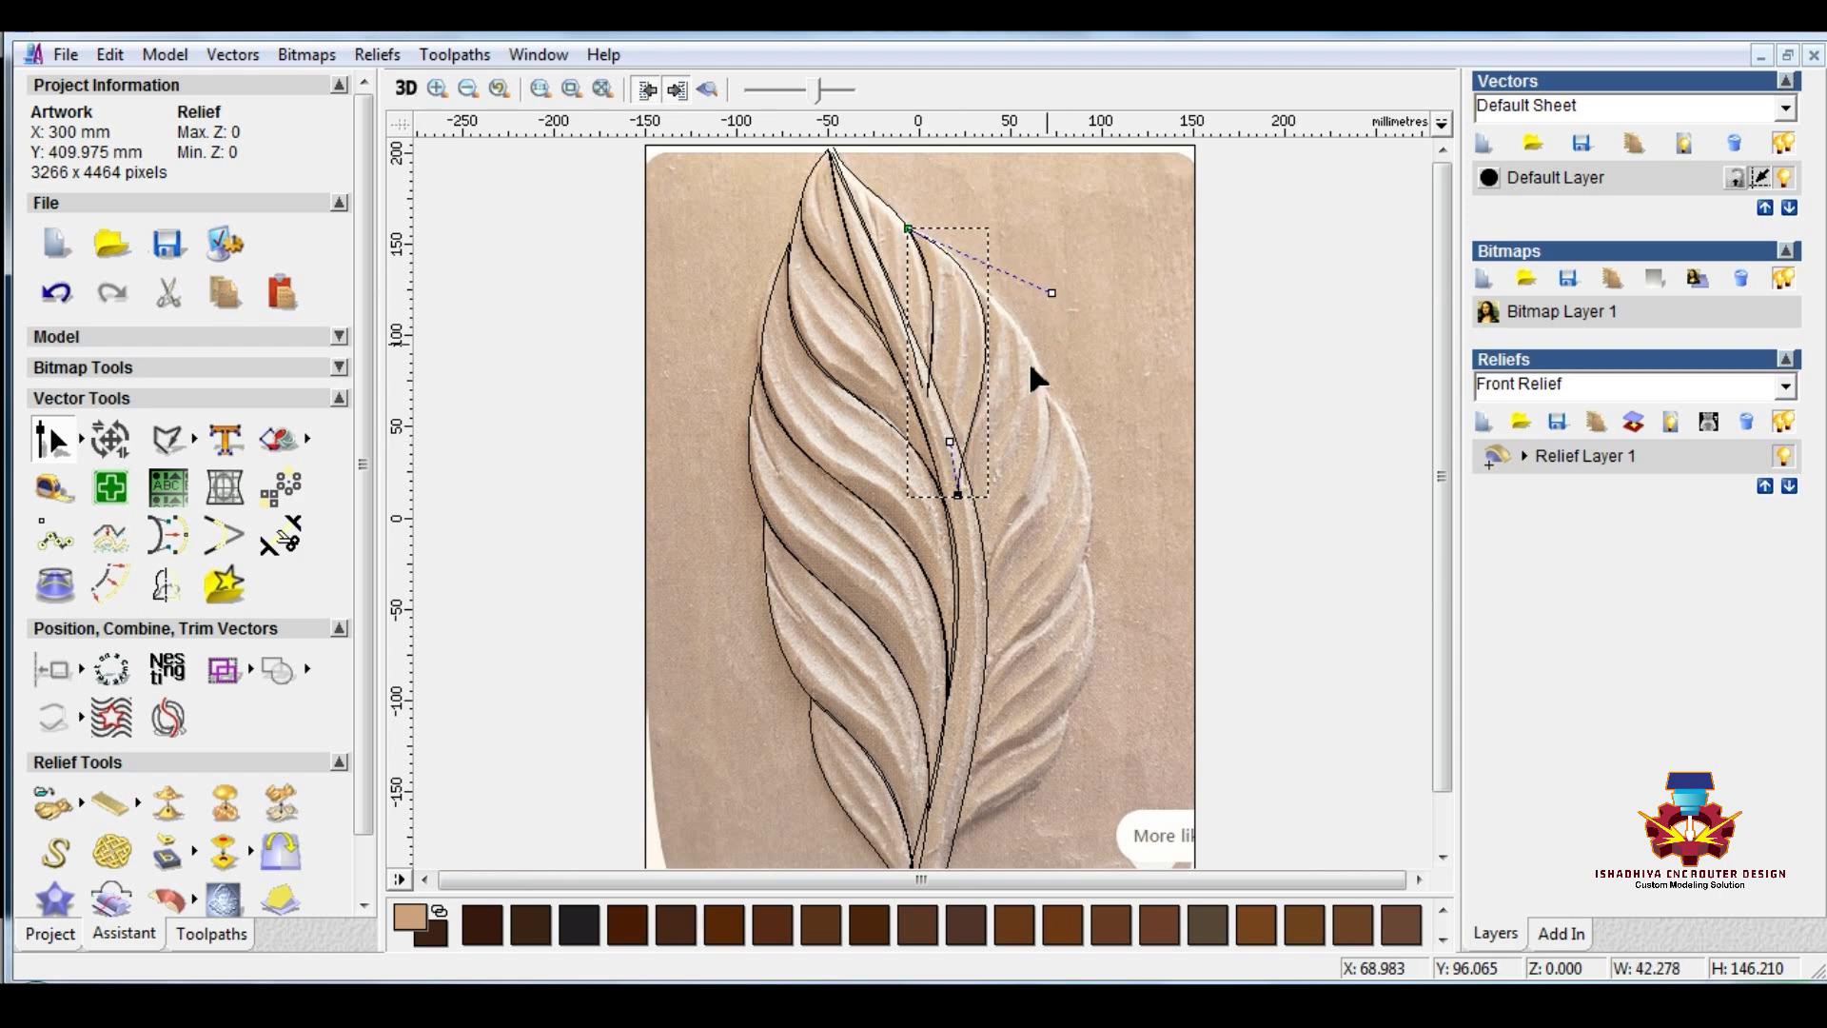
Step: Extend the second right lobe's inner Bezier across the midrib and readjust its bend, about 13 mm wide and 115 mm high
{"action": "scroll", "coordinate": [970, 440], "scroll_direction": "up", "scroll_amount": 2}
{"action": "left_click", "coordinate": [870, 413]}
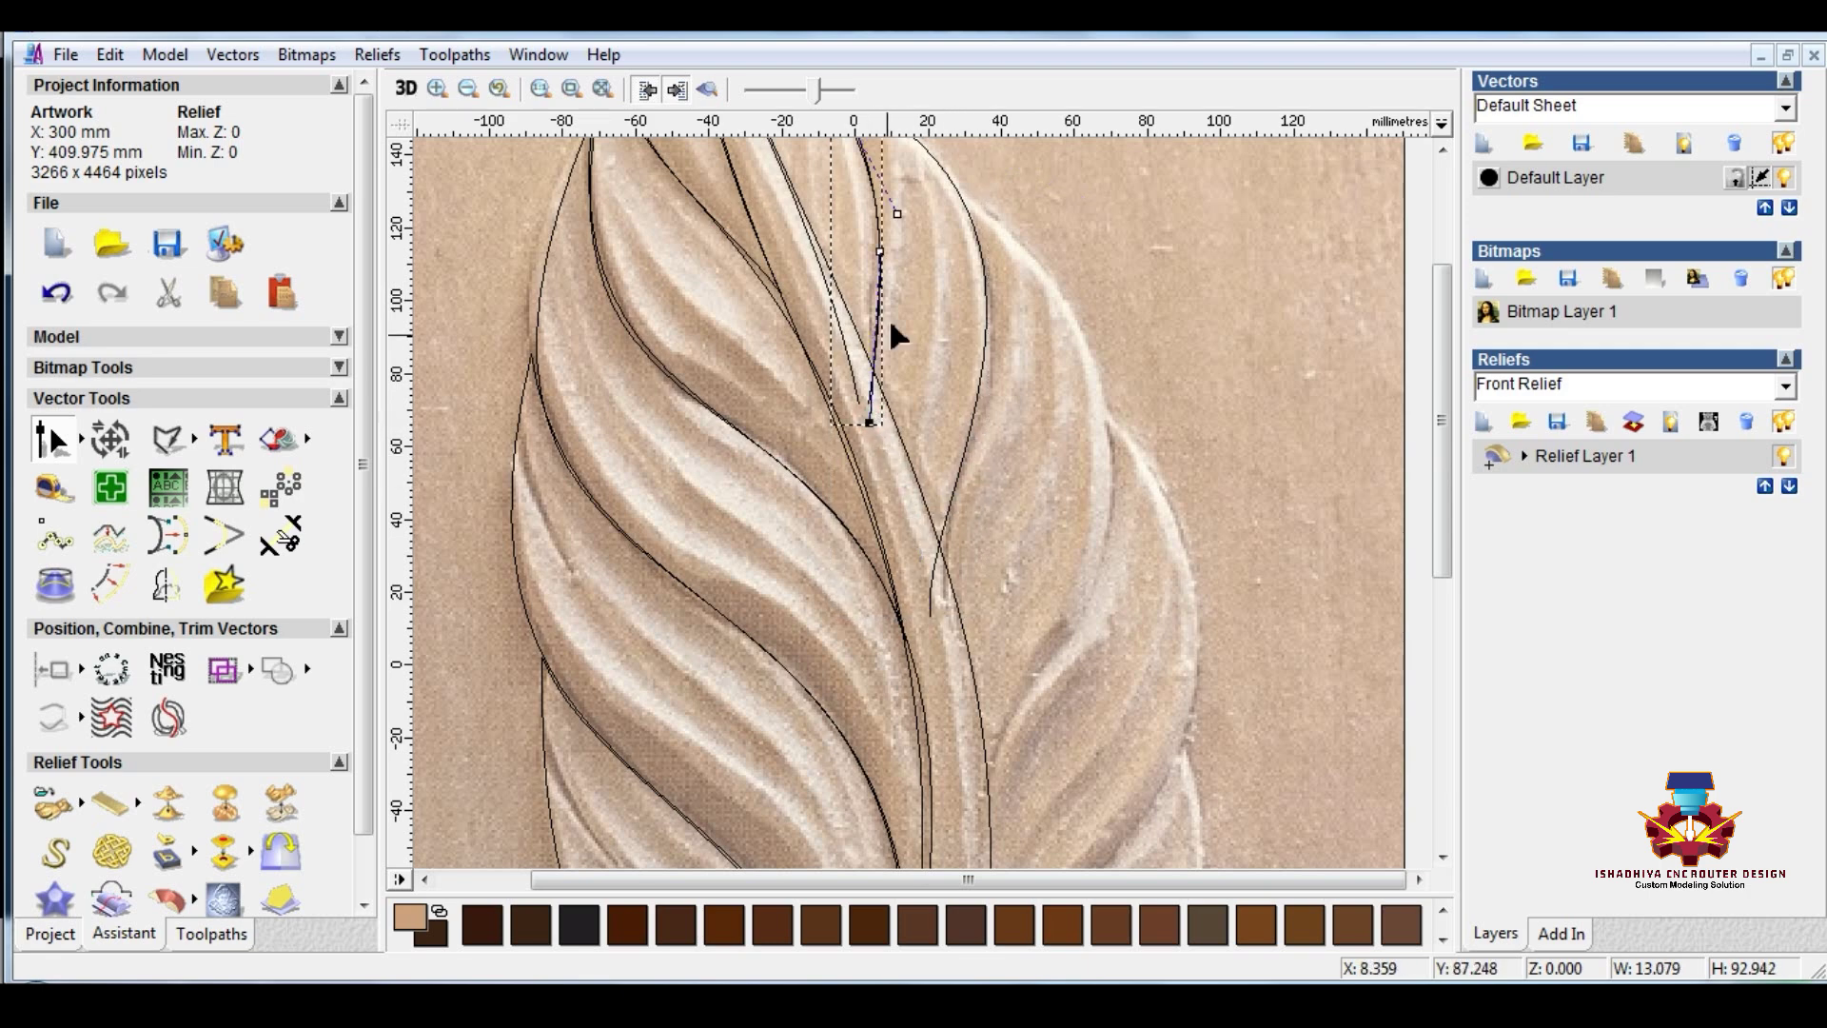
{"action": "left_click_drag", "start_coordinate": [871, 451], "coordinate": [866, 503]}
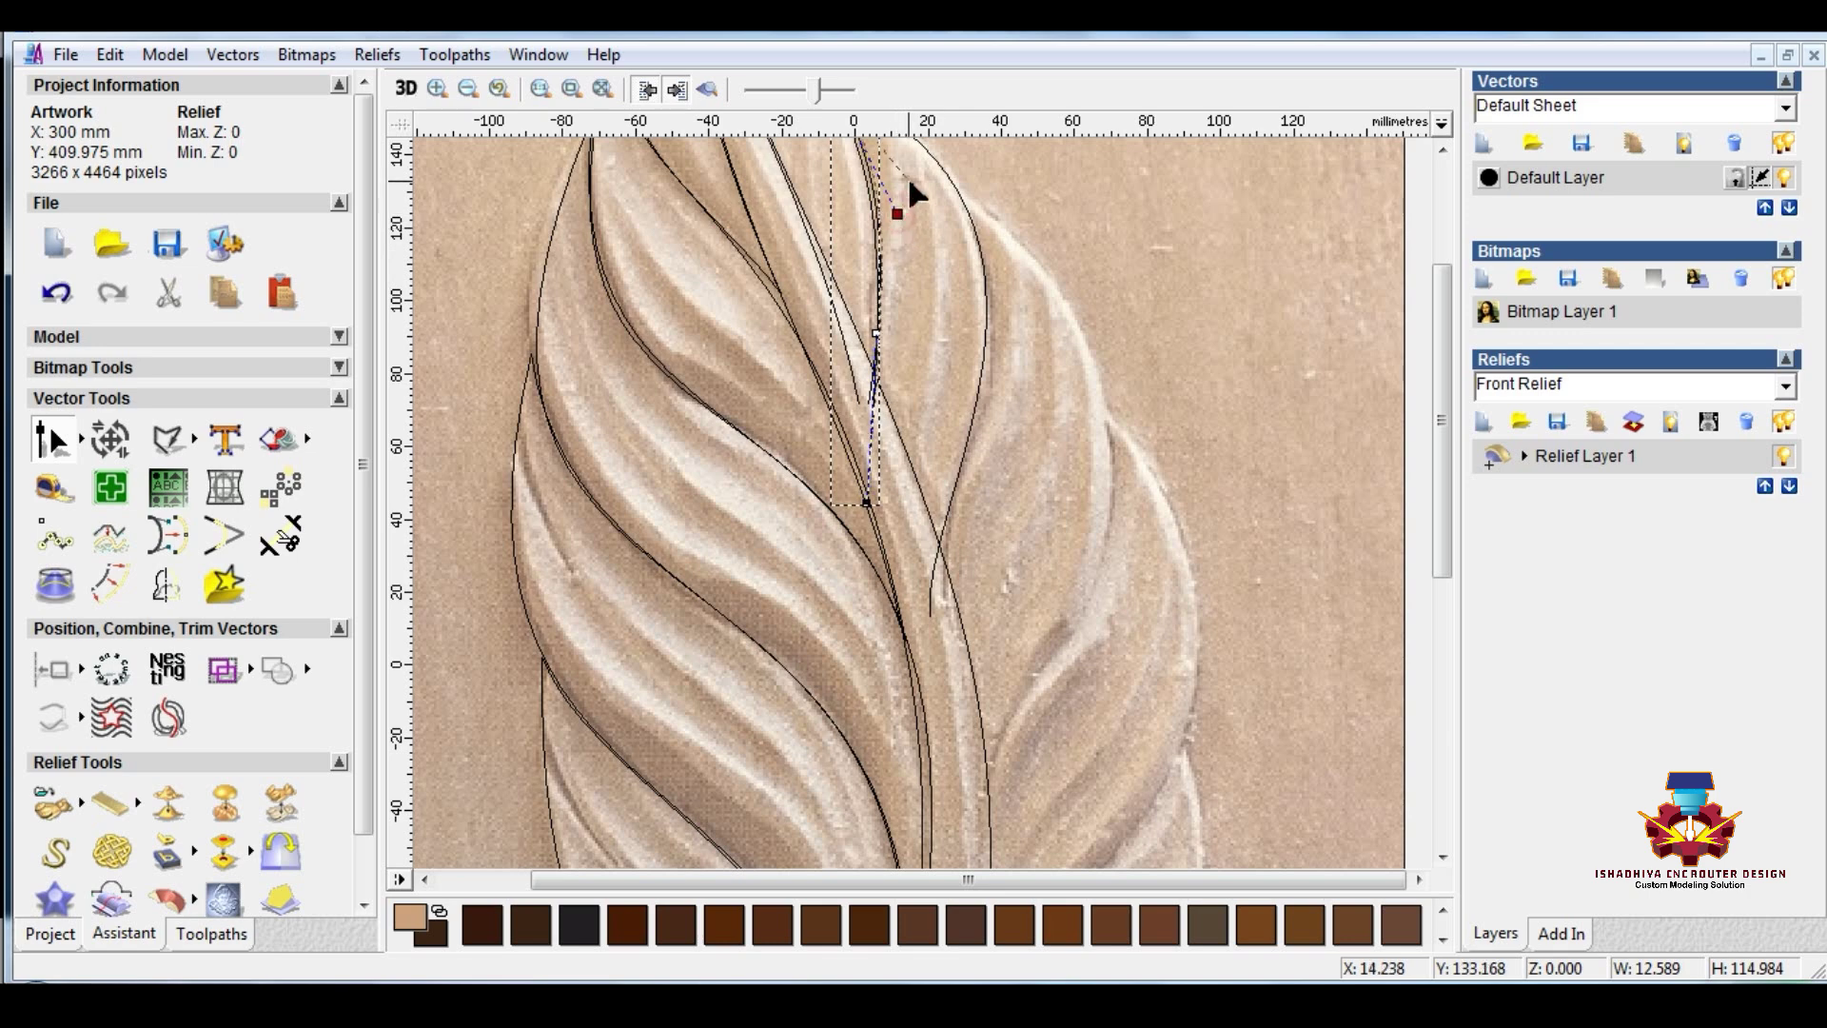
{"action": "left_click_drag", "start_coordinate": [908, 179], "coordinate": [908, 180]}
{"action": "left_click_drag", "start_coordinate": [874, 334], "coordinate": [869, 352]}
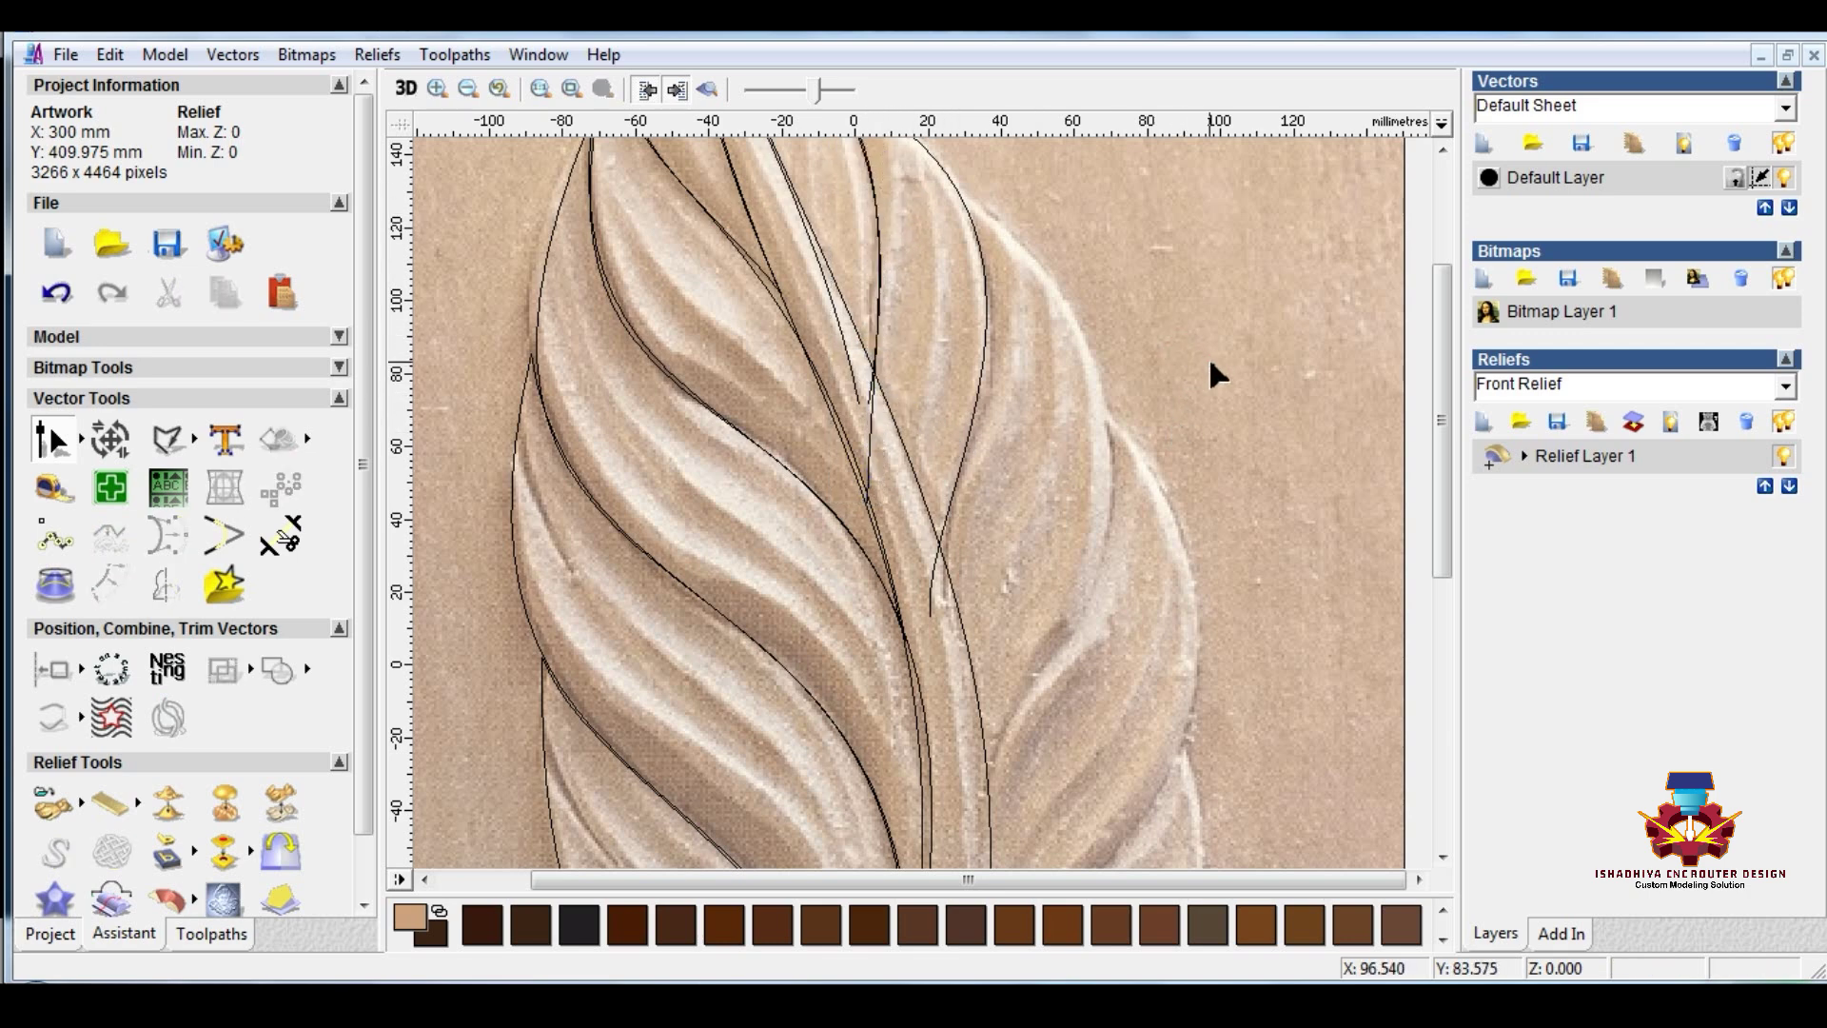
{"action": "left_click", "coordinate": [1072, 378]}
Step: Copy the second right lobe's inner and outer curves together onto the third right lobe, starting at the second lobe's outer edge
{"action": "scroll", "coordinate": [1066, 409], "scroll_direction": "down", "scroll_amount": 3}
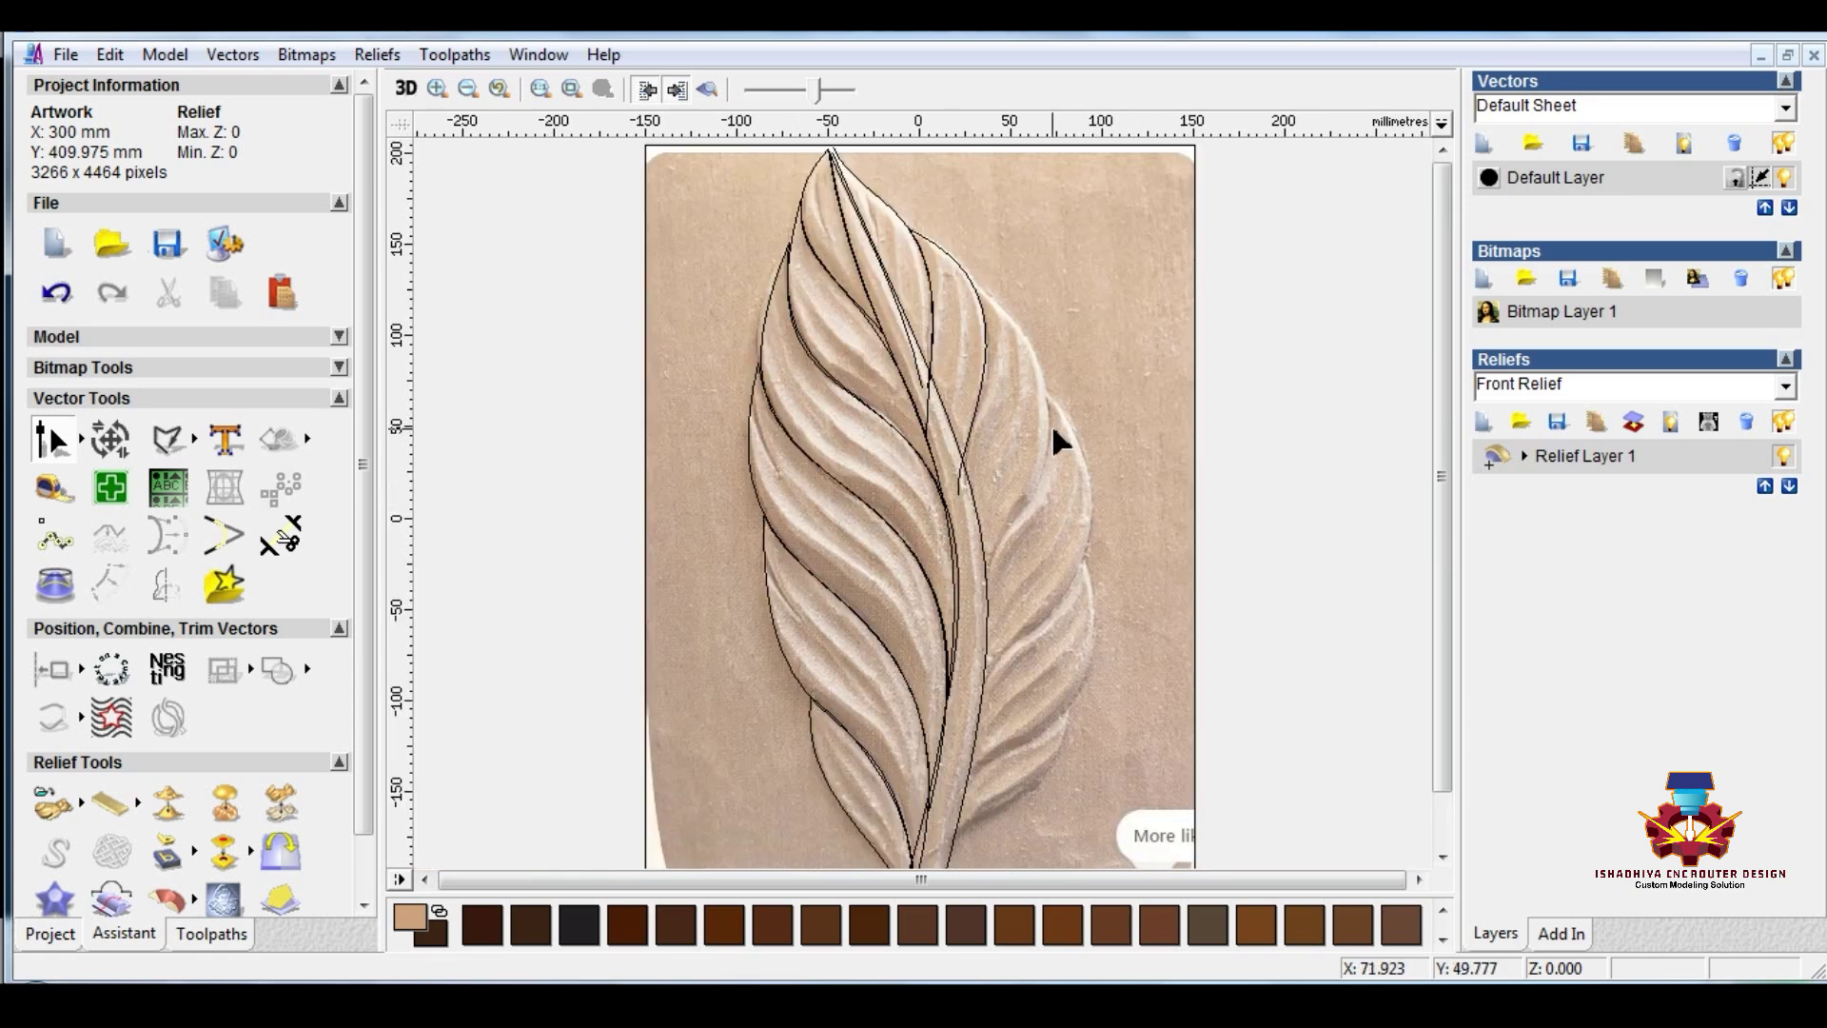
{"action": "key", "text": "Escape"}
{"action": "right_click", "coordinate": [1049, 394]}
{"action": "left_click", "coordinate": [995, 352]}
{"action": "left_click", "coordinate": [975, 415]}
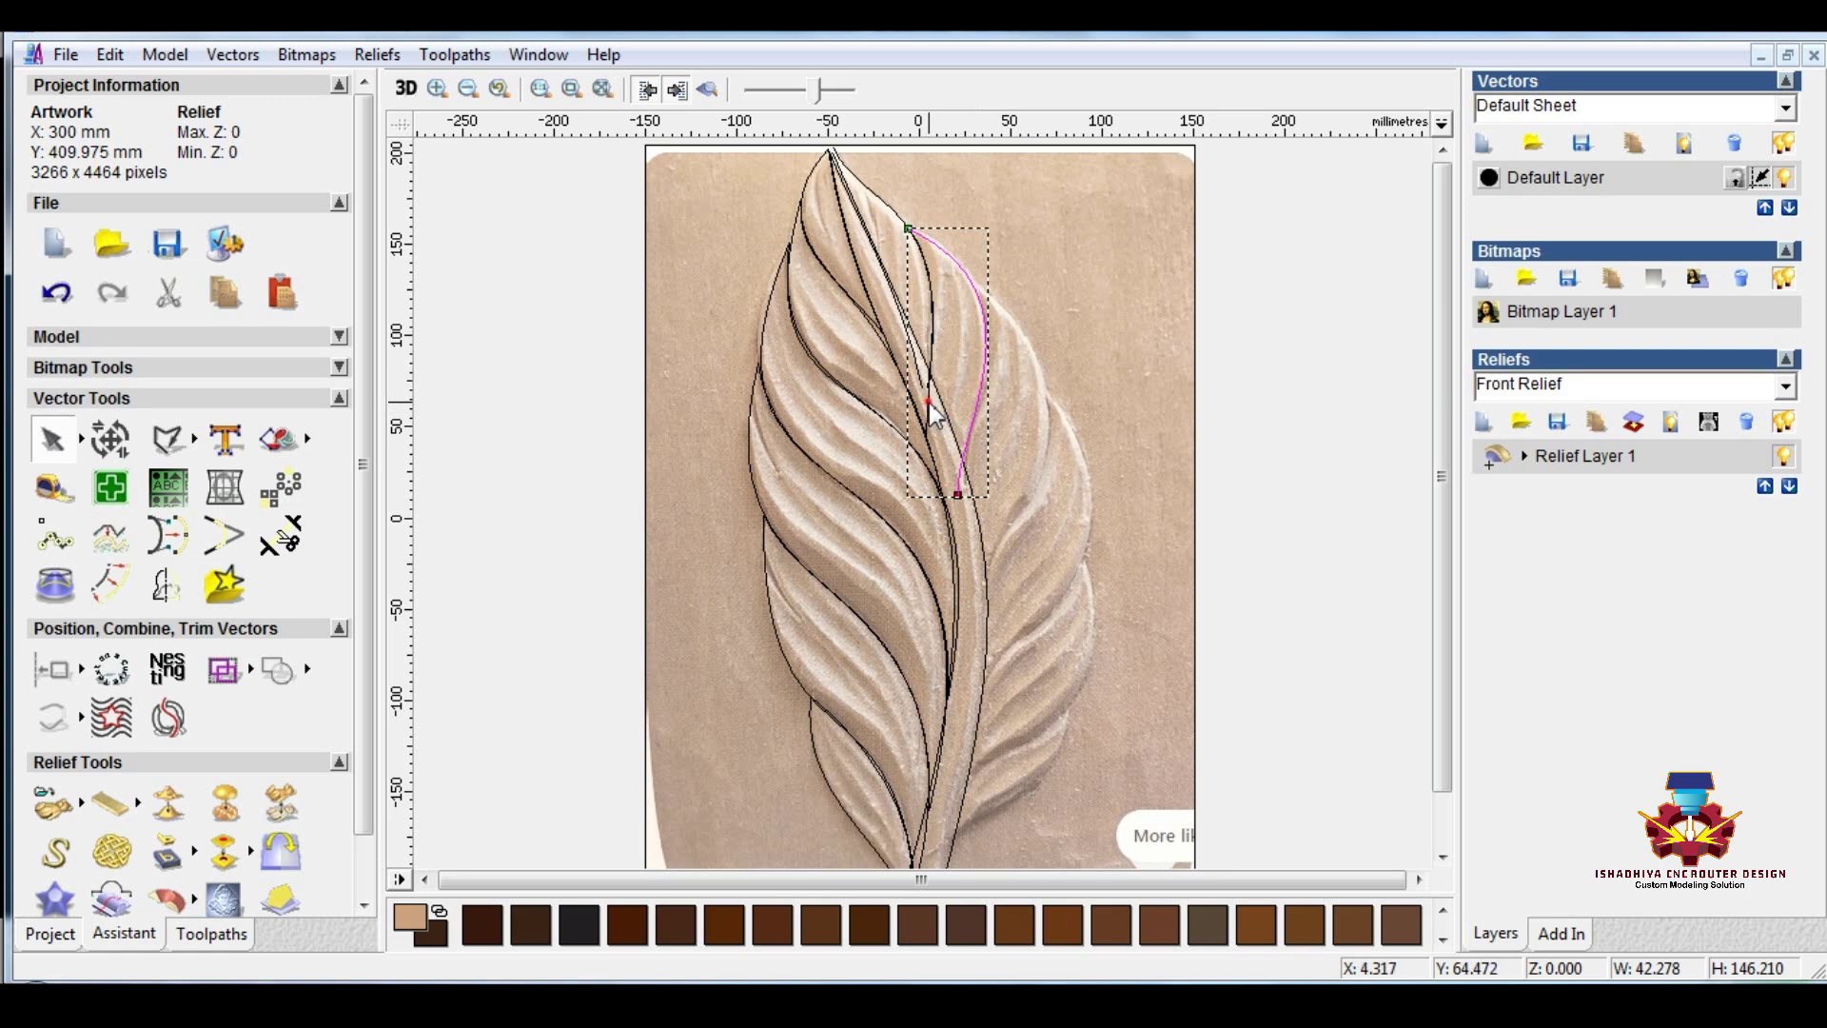
{"action": "left_click_drag", "start_coordinate": [984, 311], "coordinate": [1045, 358]}
{"action": "scroll", "coordinate": [1010, 324], "scroll_direction": "up", "scroll_amount": 3}
{"action": "scroll", "coordinate": [986, 493], "scroll_direction": "up", "scroll_amount": 1}
{"action": "scroll", "coordinate": [986, 518], "scroll_direction": "down", "scroll_amount": 3}
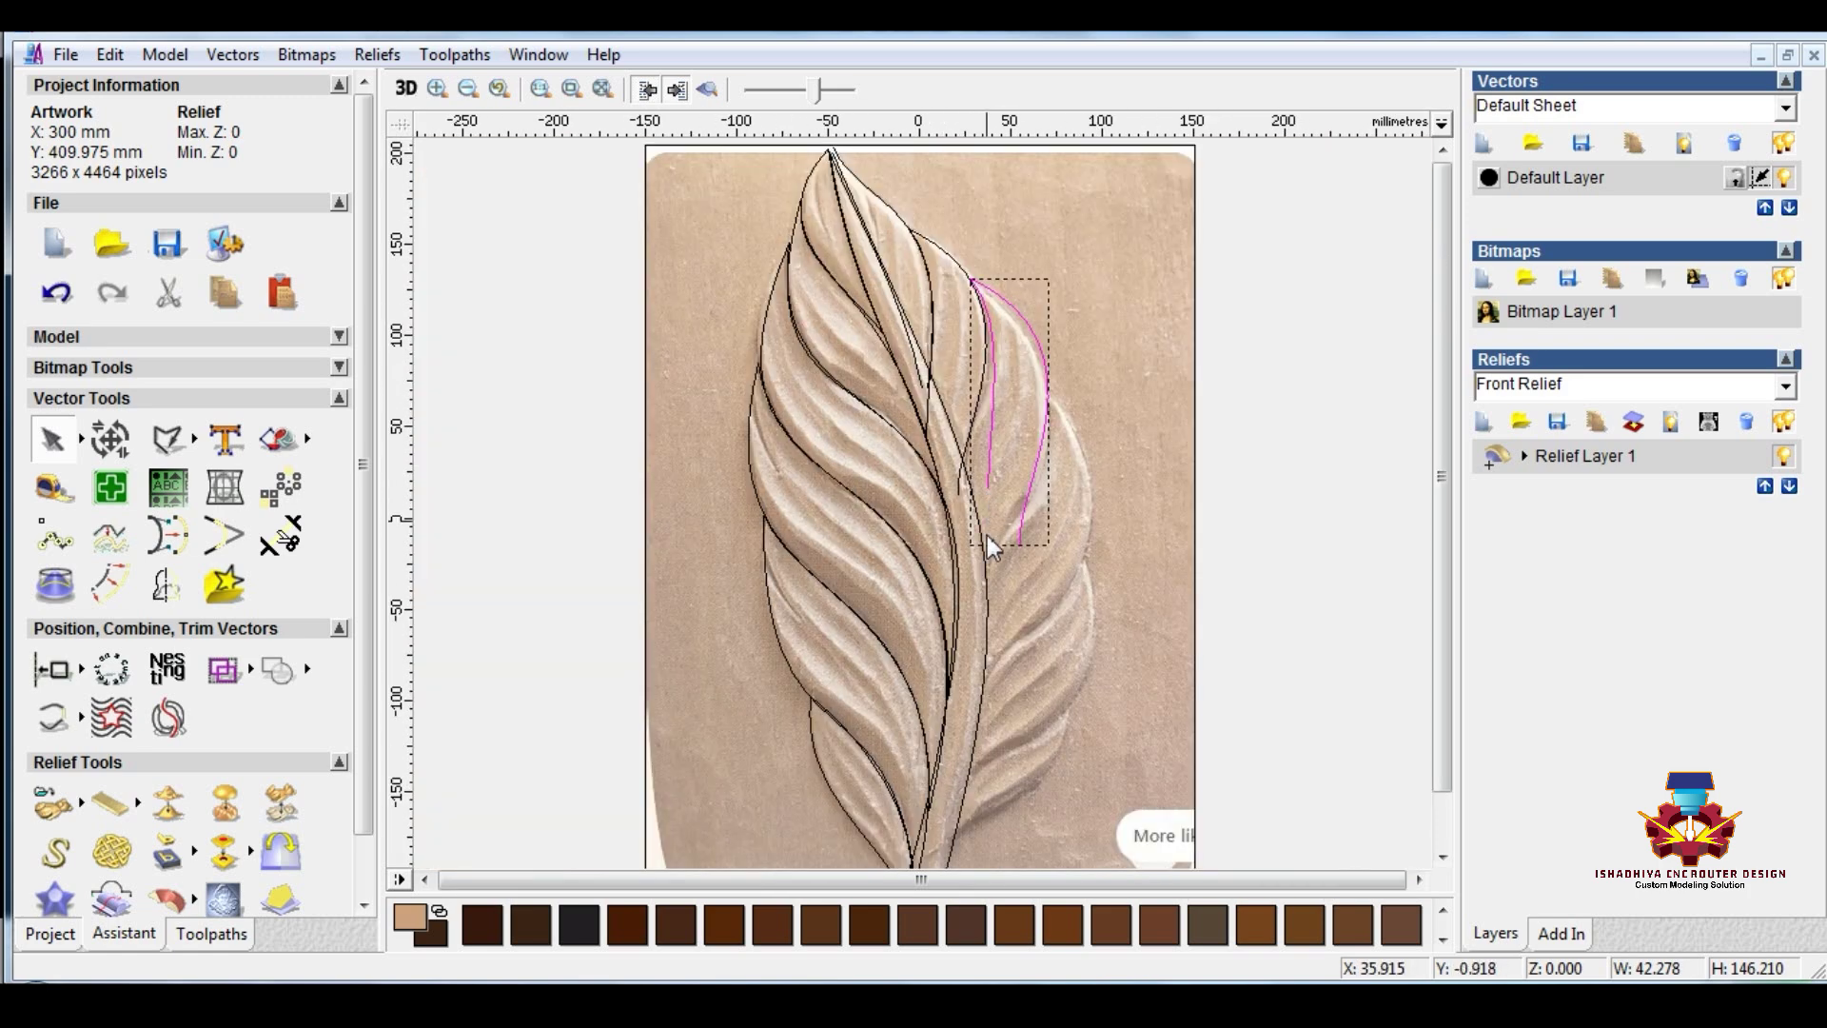
Step: Stretch the copied inner curve down into the midrib and bend it along the second lobe's edge, about 17 mm wide and 156 mm high
{"action": "scroll", "coordinate": [986, 535], "scroll_direction": "up", "scroll_amount": 2}
{"action": "left_click", "coordinate": [994, 498]}
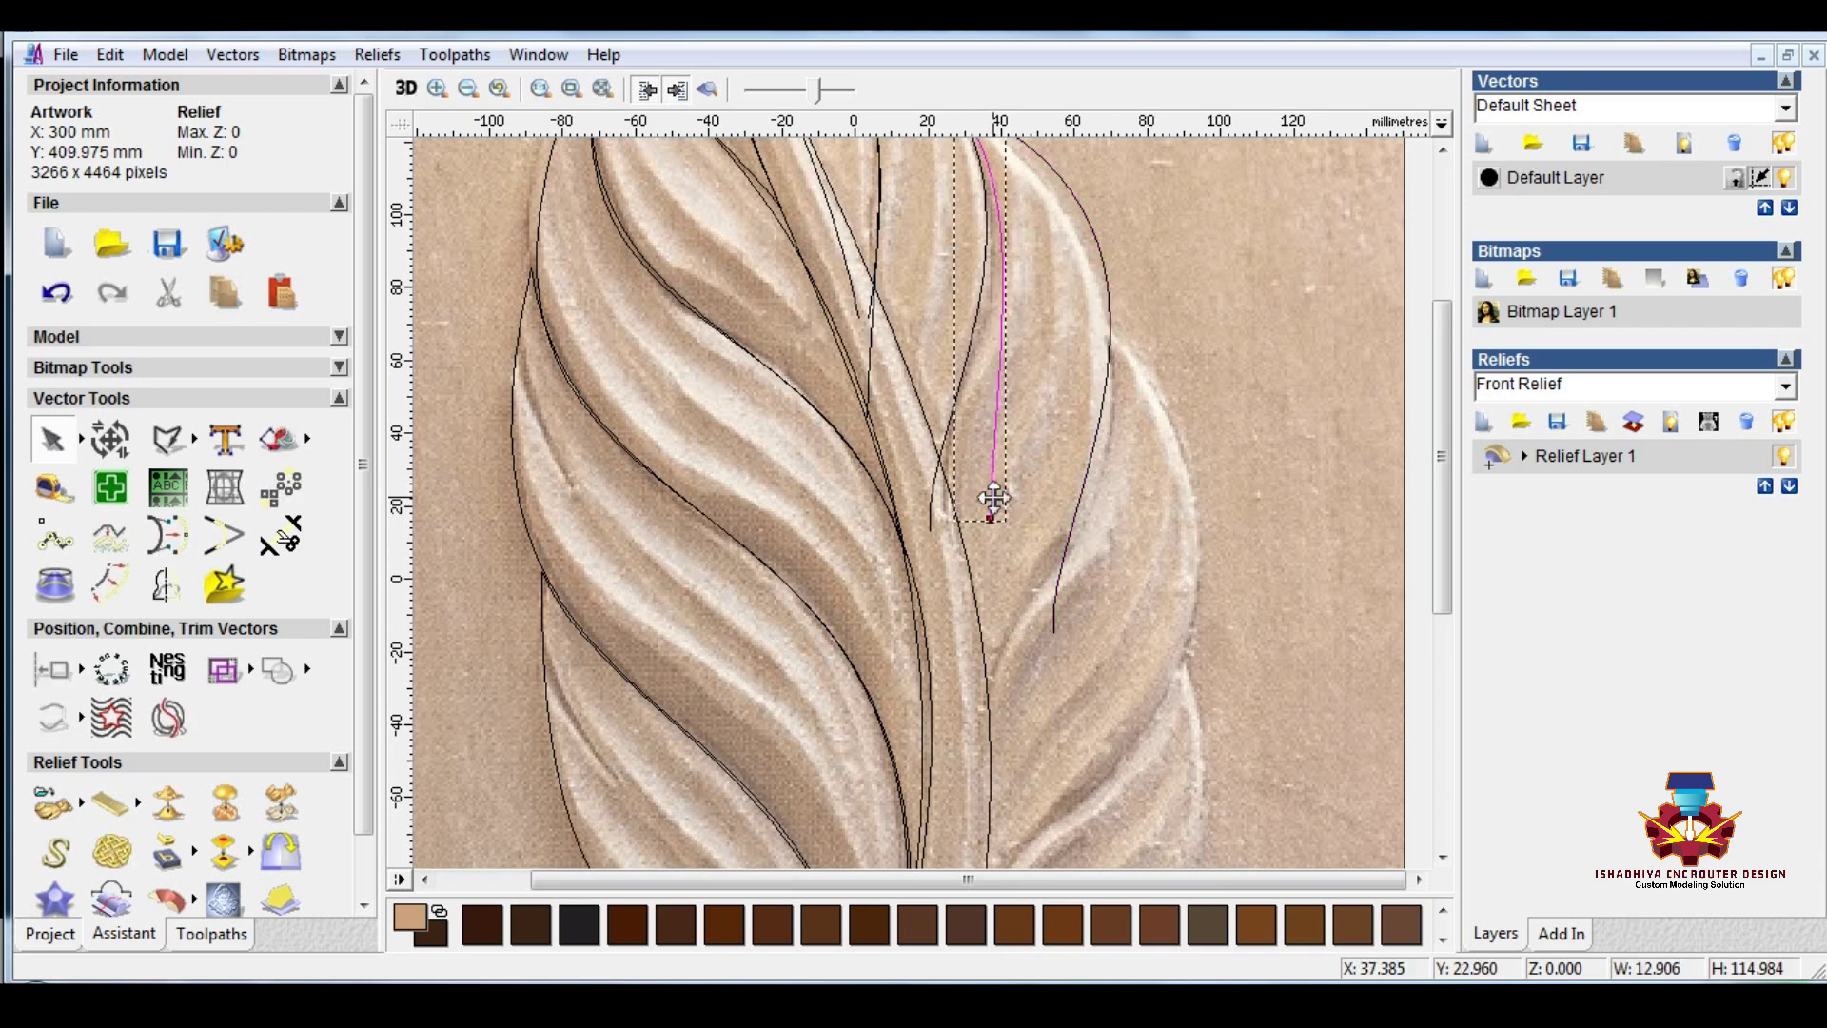
{"action": "double_click", "coordinate": [990, 498]}
{"action": "left_click_drag", "start_coordinate": [989, 519], "coordinate": [938, 663]}
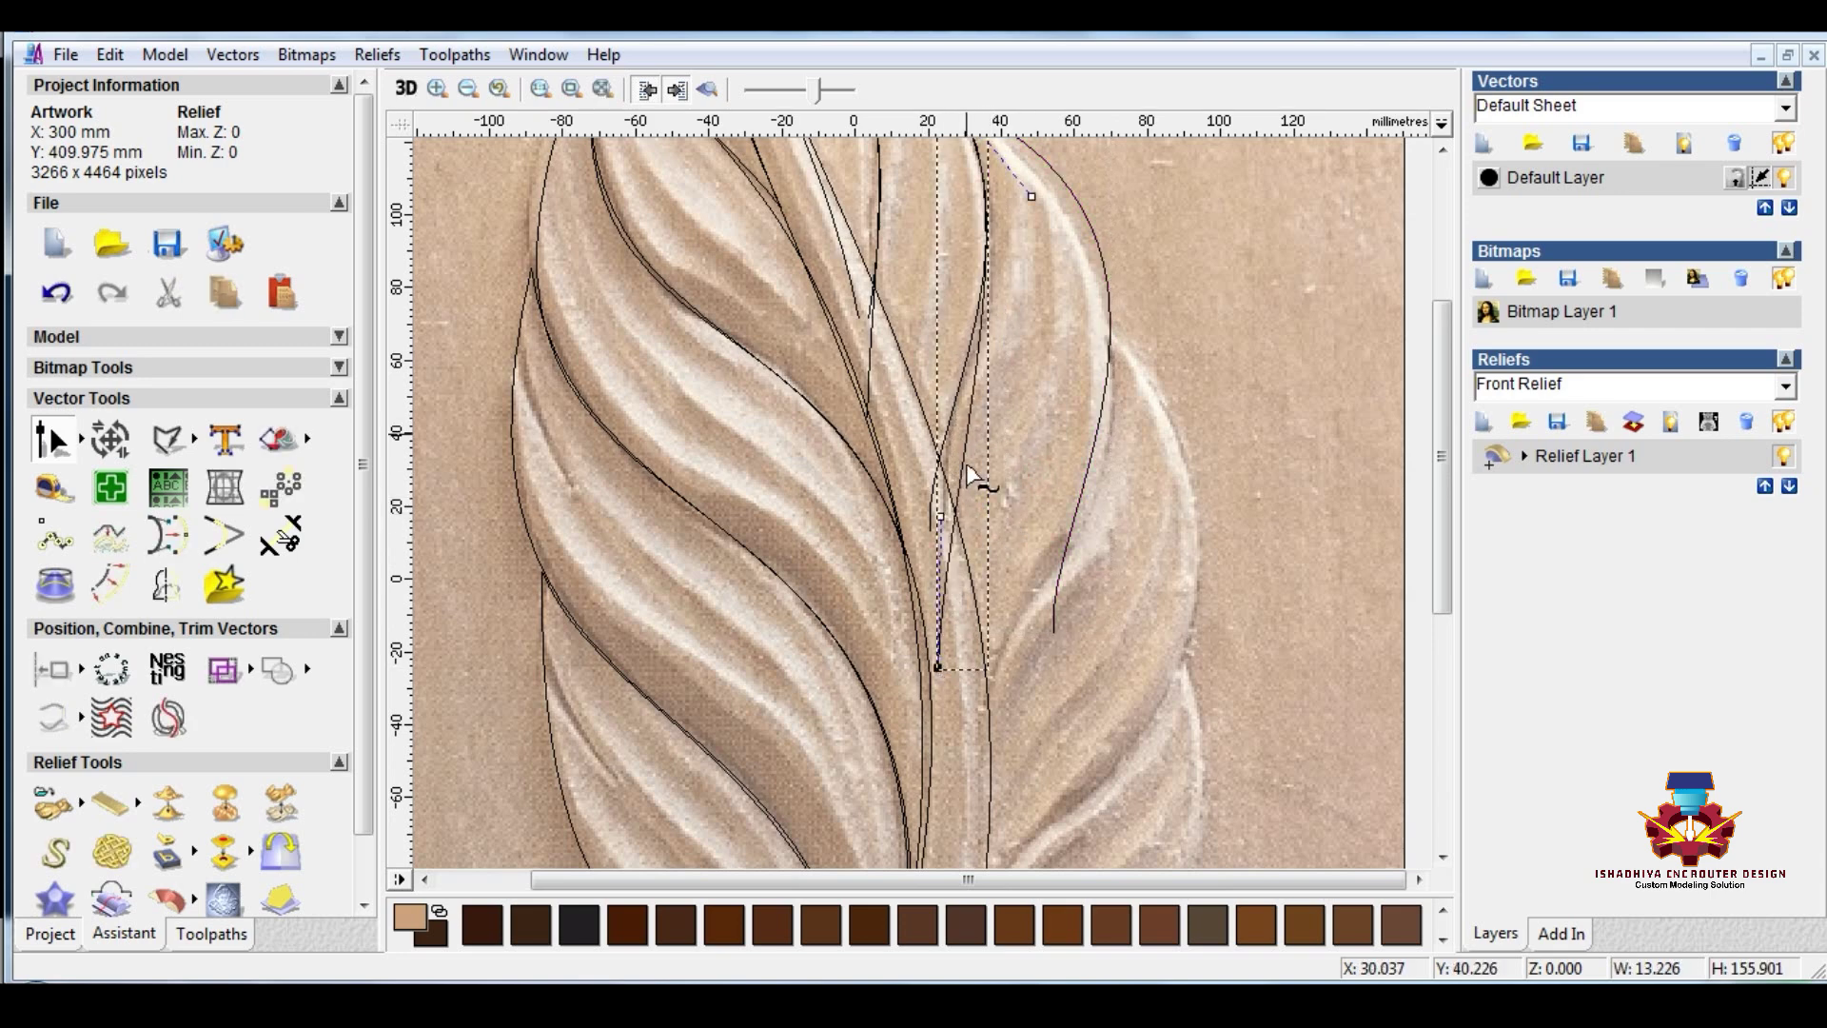
{"action": "left_click_drag", "start_coordinate": [942, 522], "coordinate": [900, 489]}
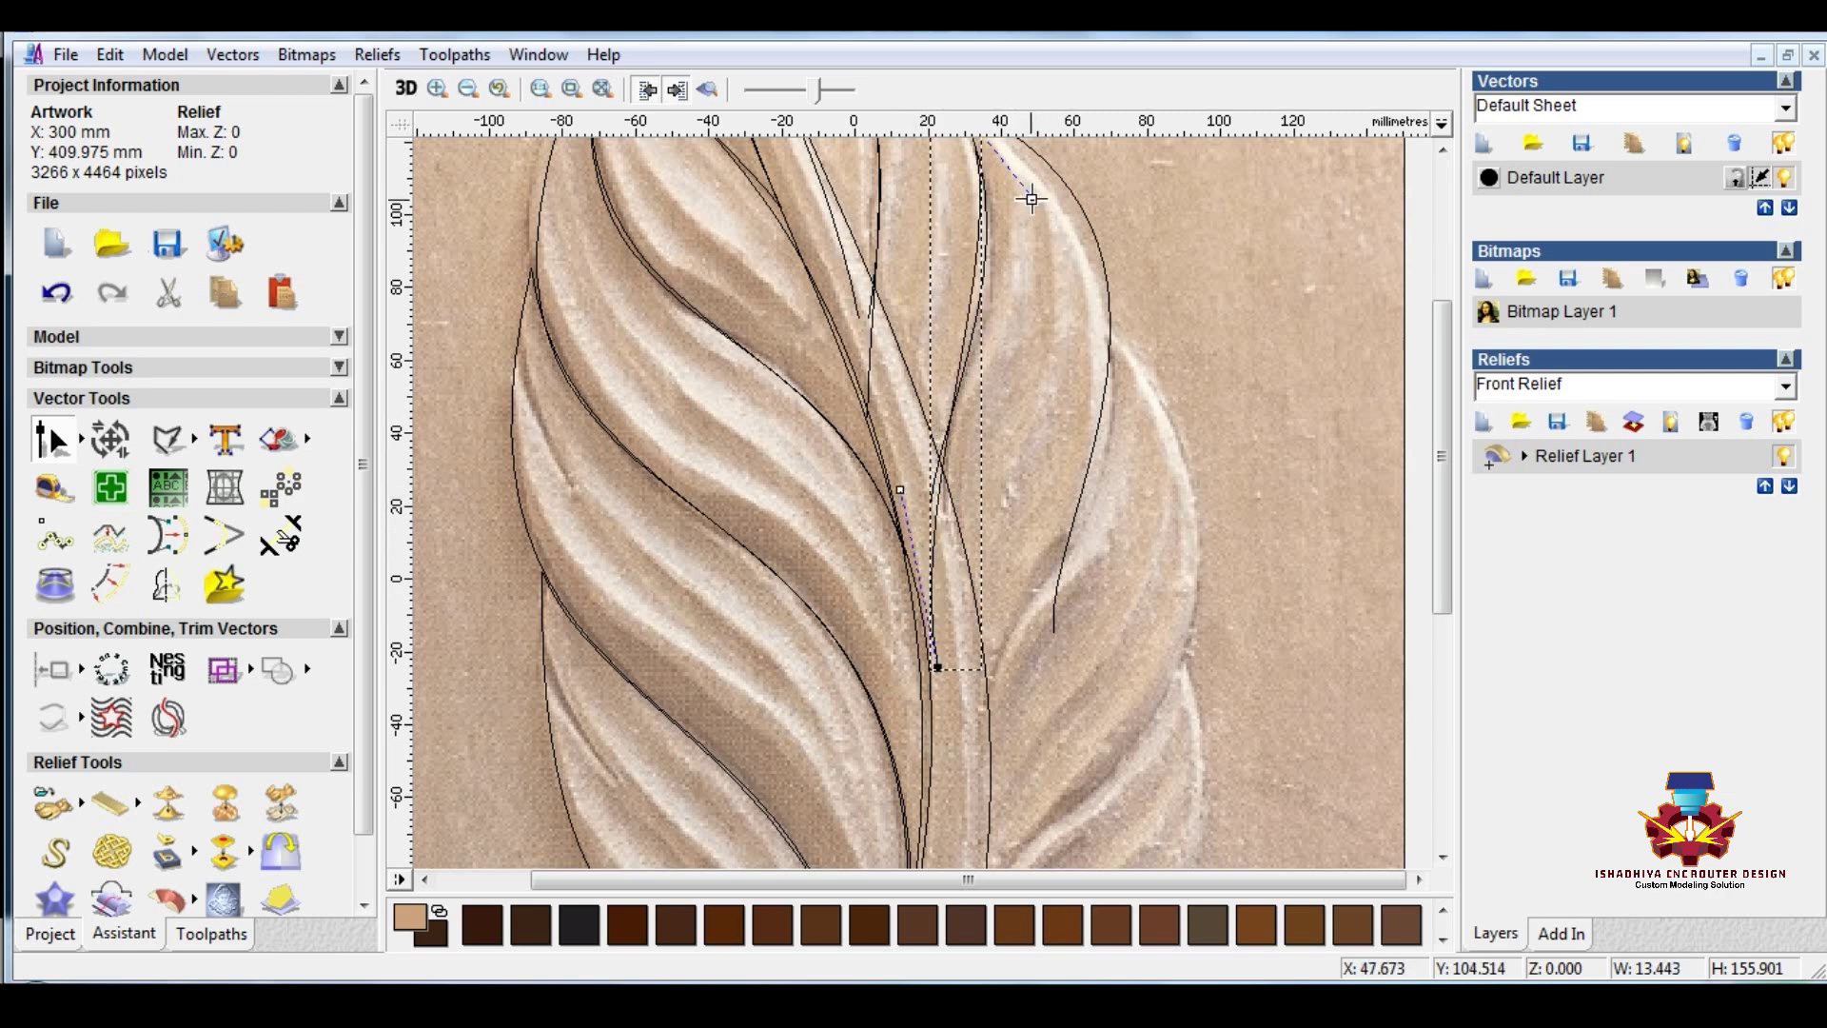
{"action": "left_click_drag", "start_coordinate": [1031, 197], "coordinate": [1060, 241]}
{"action": "left_click_drag", "start_coordinate": [901, 489], "coordinate": [886, 457]}
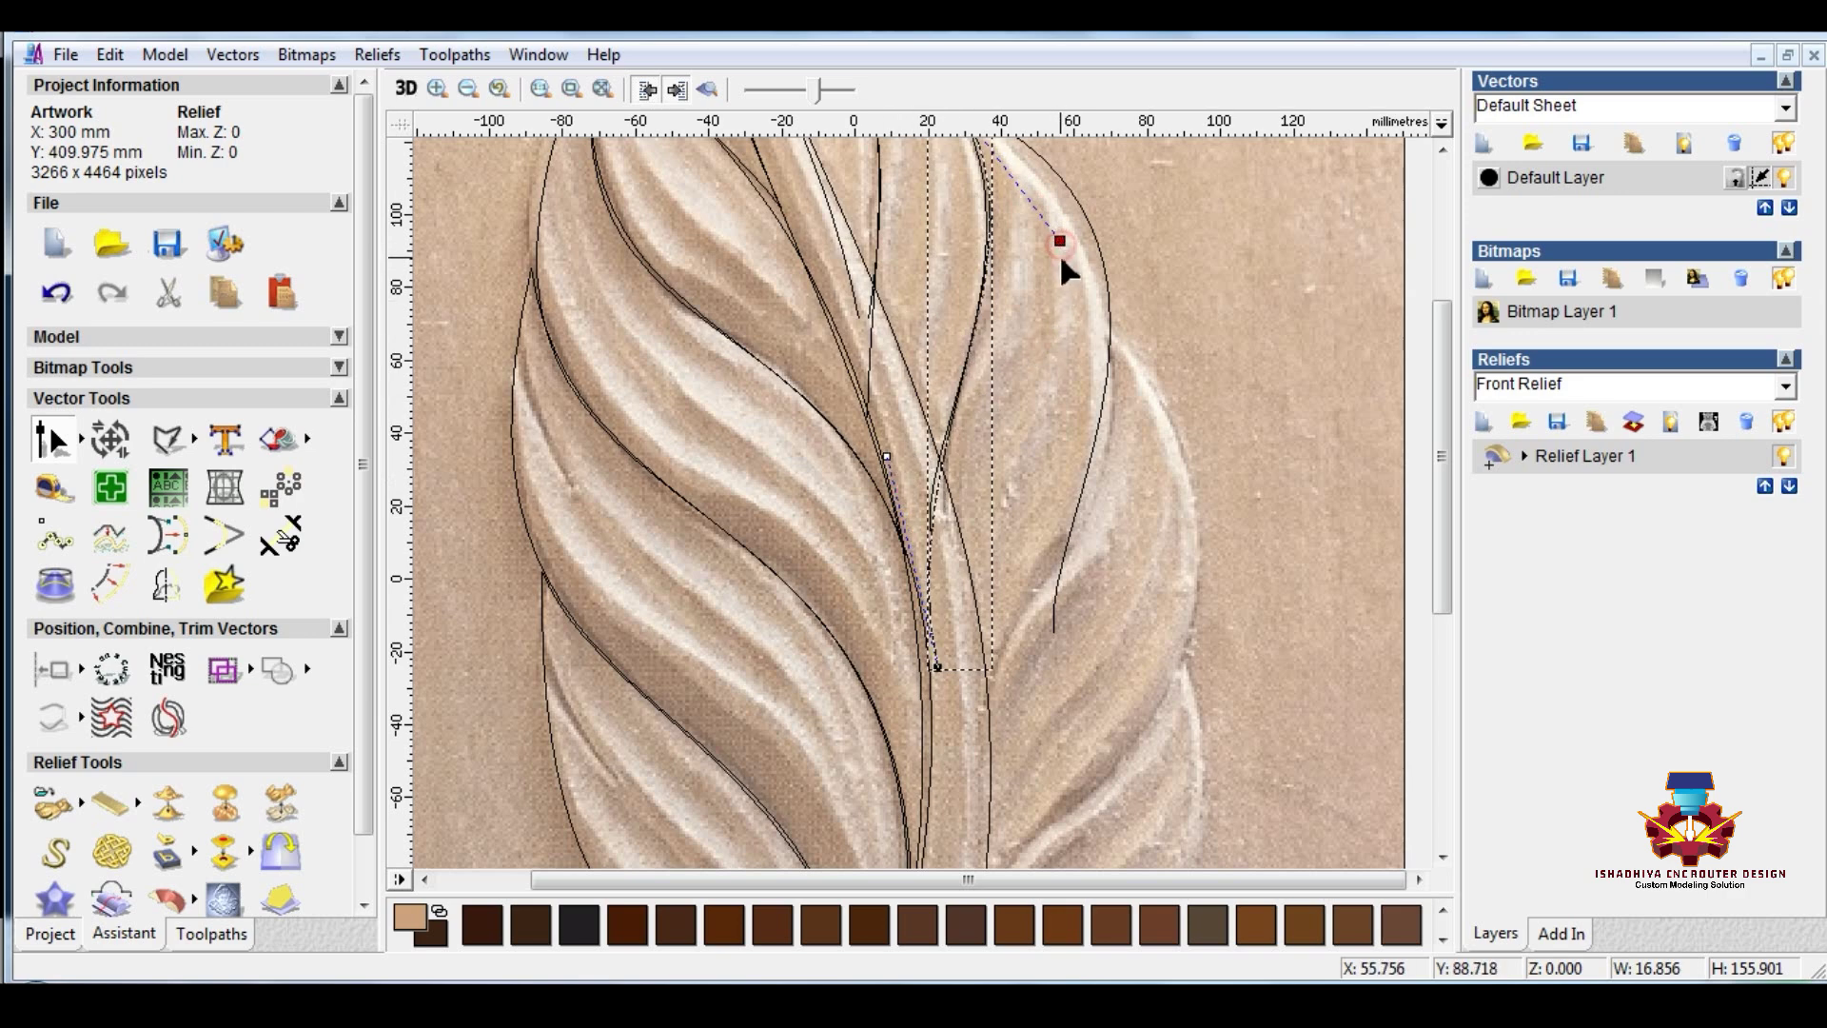
Step: Stretch the copied outer curve down into the midrib and bend it along the third right lobe's edge, about 45 mm wide and 196 mm high
{"action": "left_click", "coordinate": [1081, 487]}
{"action": "left_click", "coordinate": [1053, 632]}
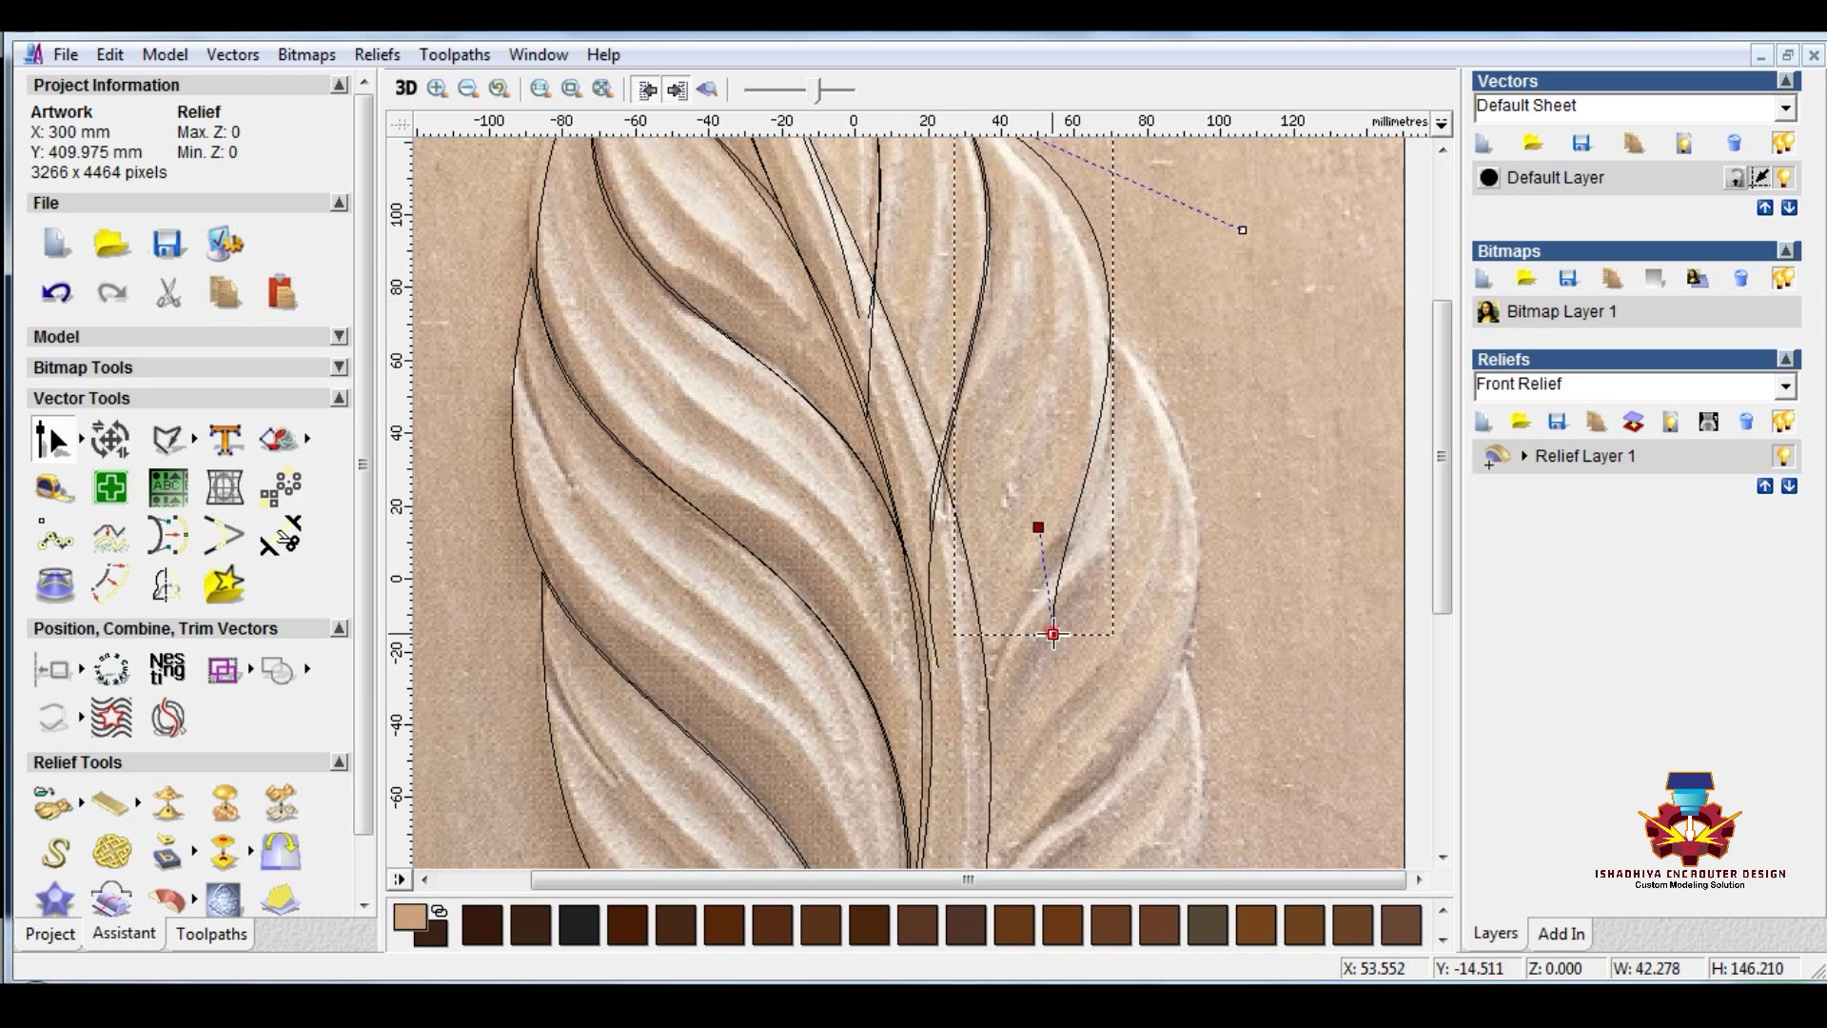
{"action": "left_click_drag", "start_coordinate": [1053, 632], "coordinate": [963, 811]}
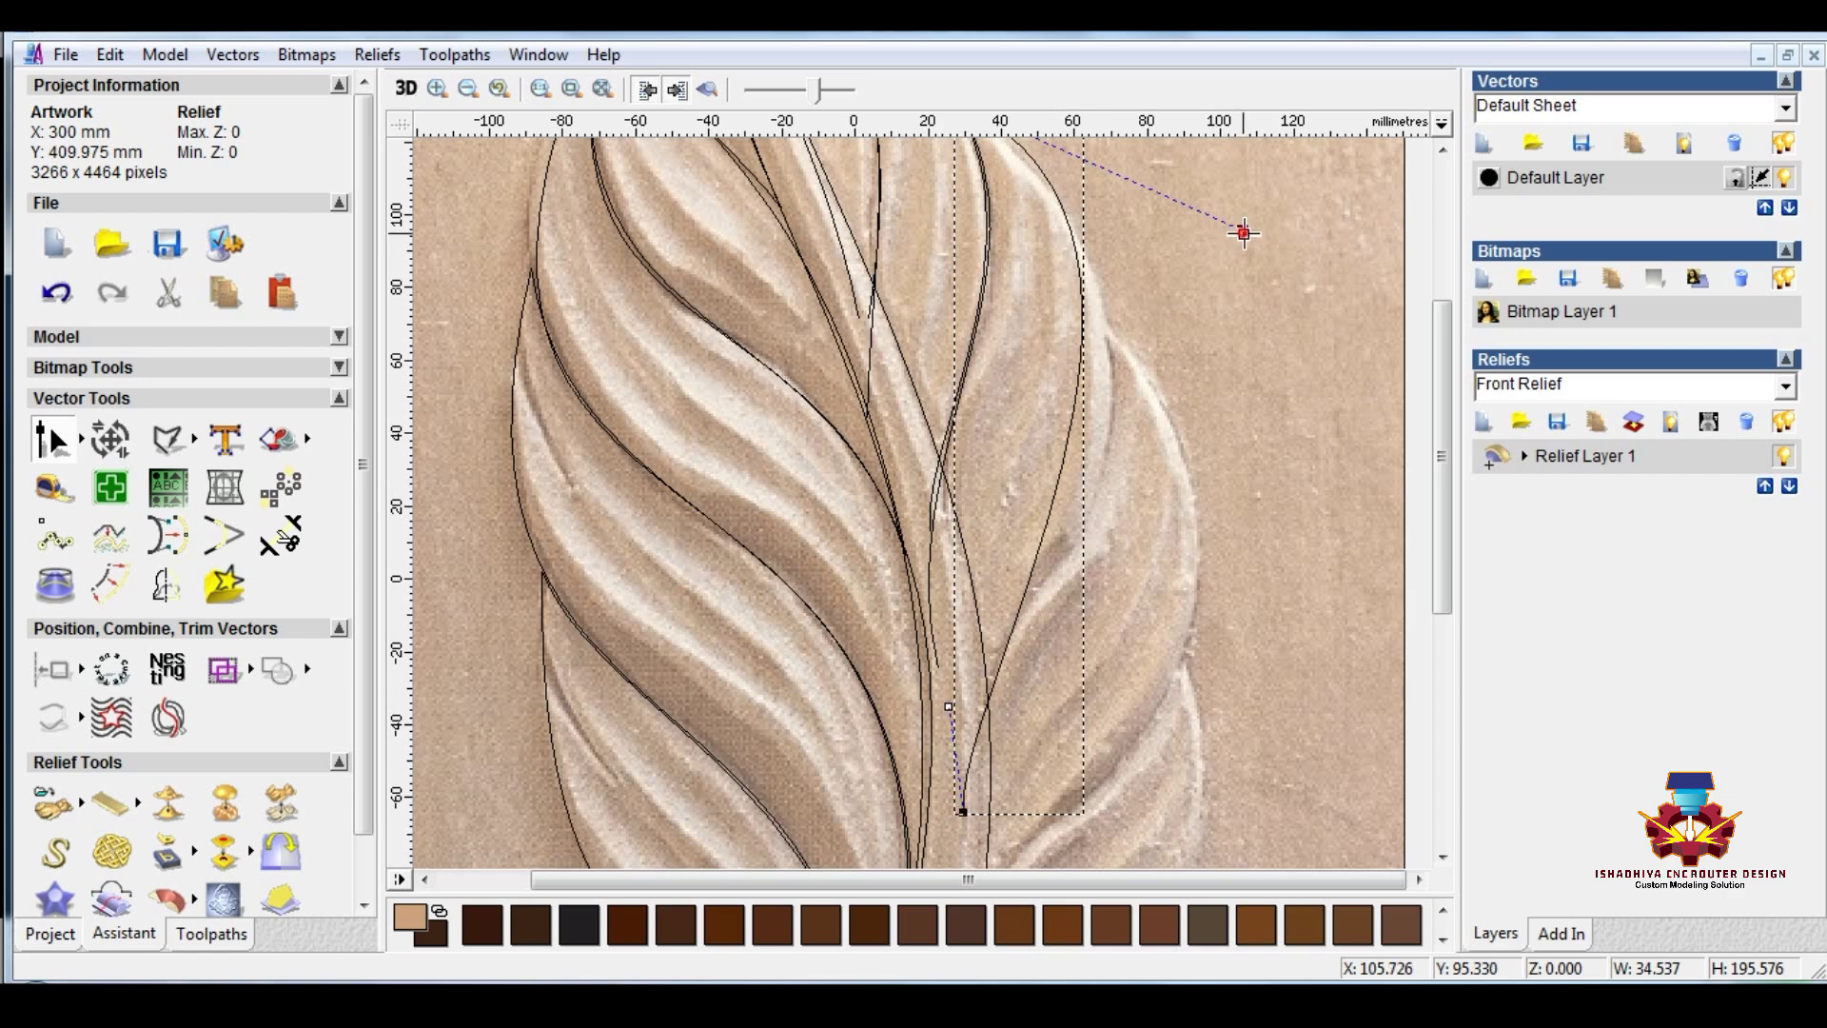
{"action": "left_click_drag", "start_coordinate": [1242, 230], "coordinate": [1312, 346]}
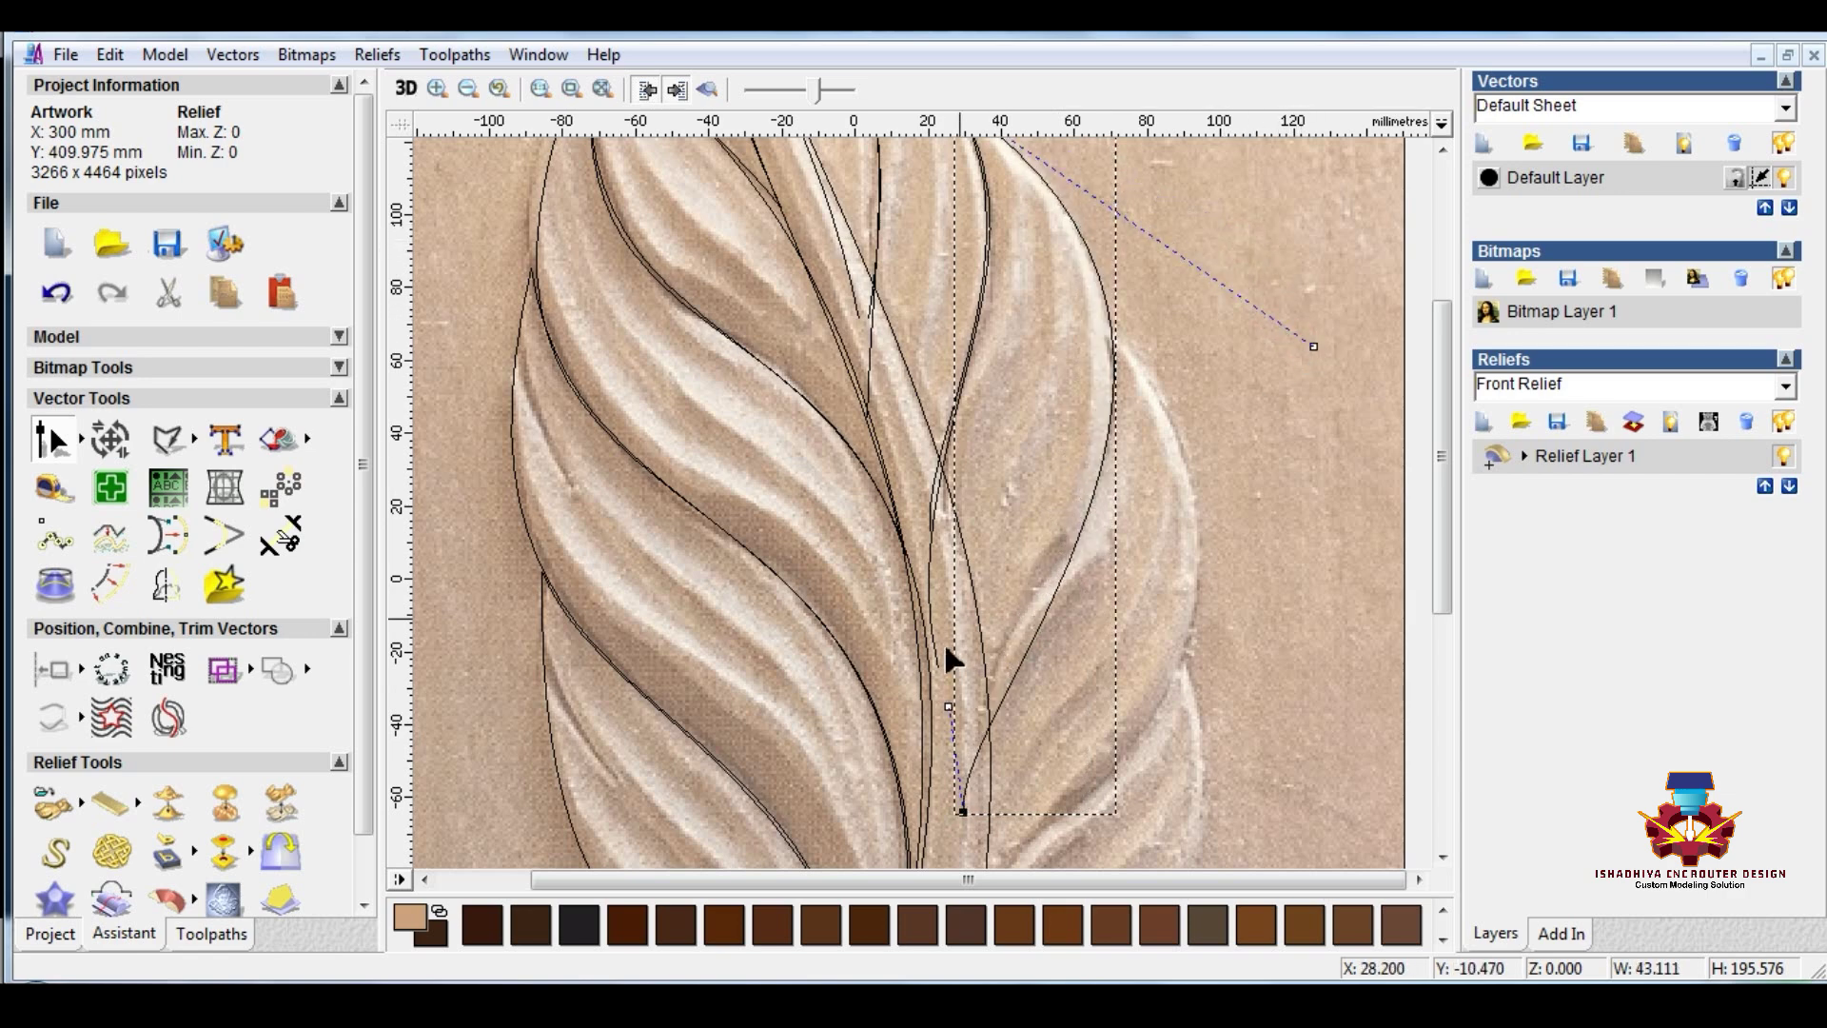
{"action": "left_click_drag", "start_coordinate": [954, 694], "coordinate": [973, 547]}
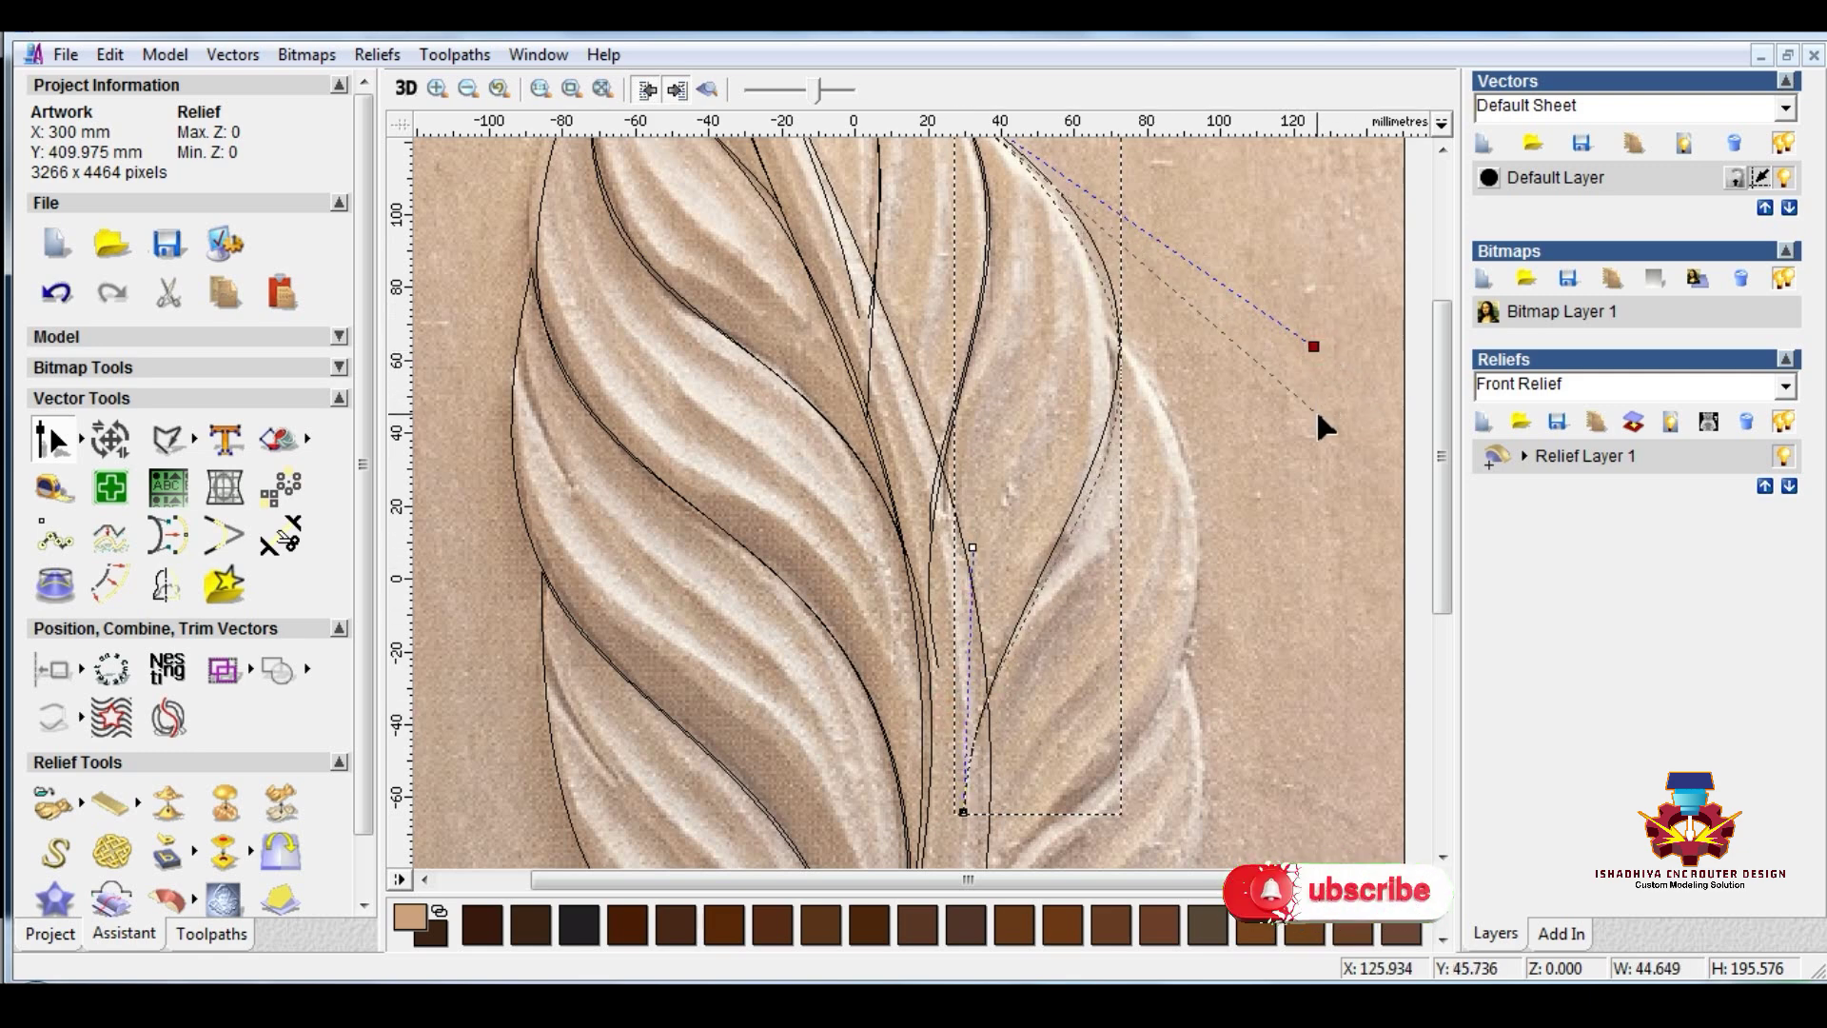
Step: Adjust the upper control handle of the lowest traced lobe outline on the leaf's right side to follow the photo's edge
{"action": "left_click_drag", "start_coordinate": [1314, 346], "coordinate": [1310, 426]}
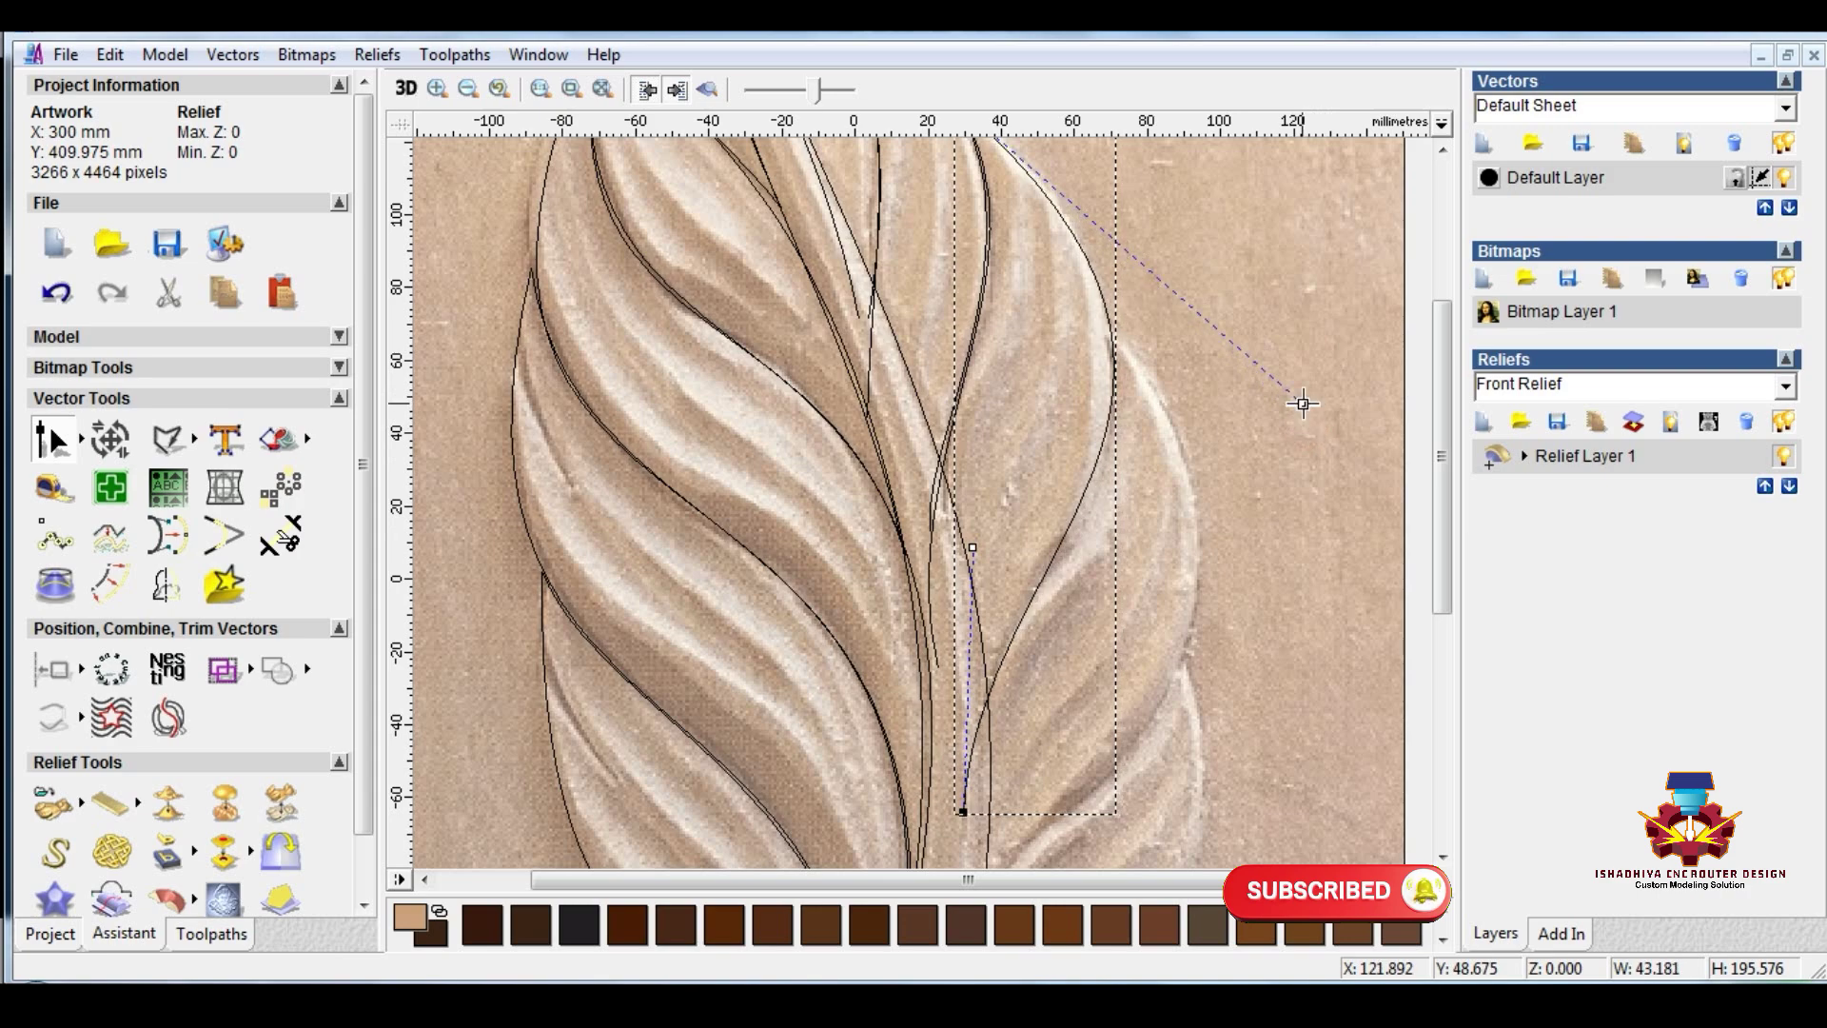
{"action": "scroll", "coordinate": [1053, 390], "scroll_direction": "down", "scroll_amount": 2}
{"action": "scroll", "coordinate": [1035, 366], "scroll_direction": "up", "scroll_amount": 1}
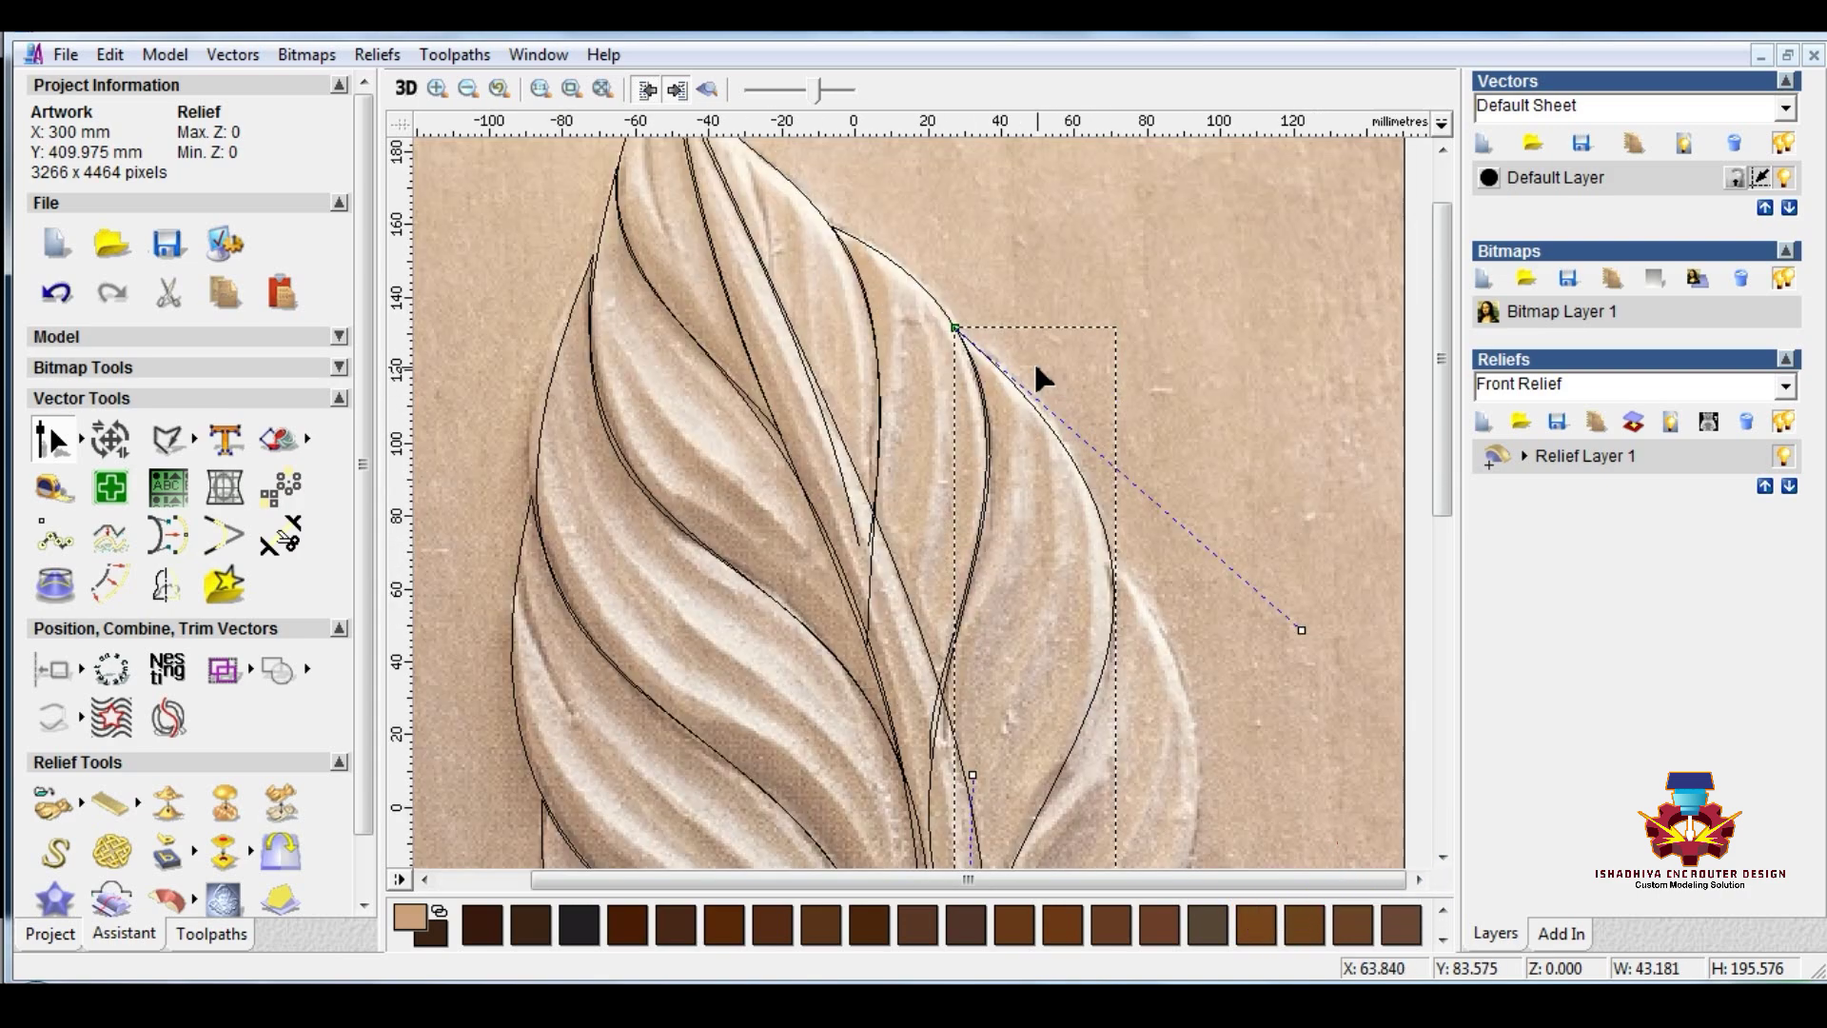
{"action": "scroll", "coordinate": [930, 425], "scroll_direction": "up", "scroll_amount": 3}
{"action": "scroll", "coordinate": [919, 442], "scroll_direction": "down", "scroll_amount": 3}
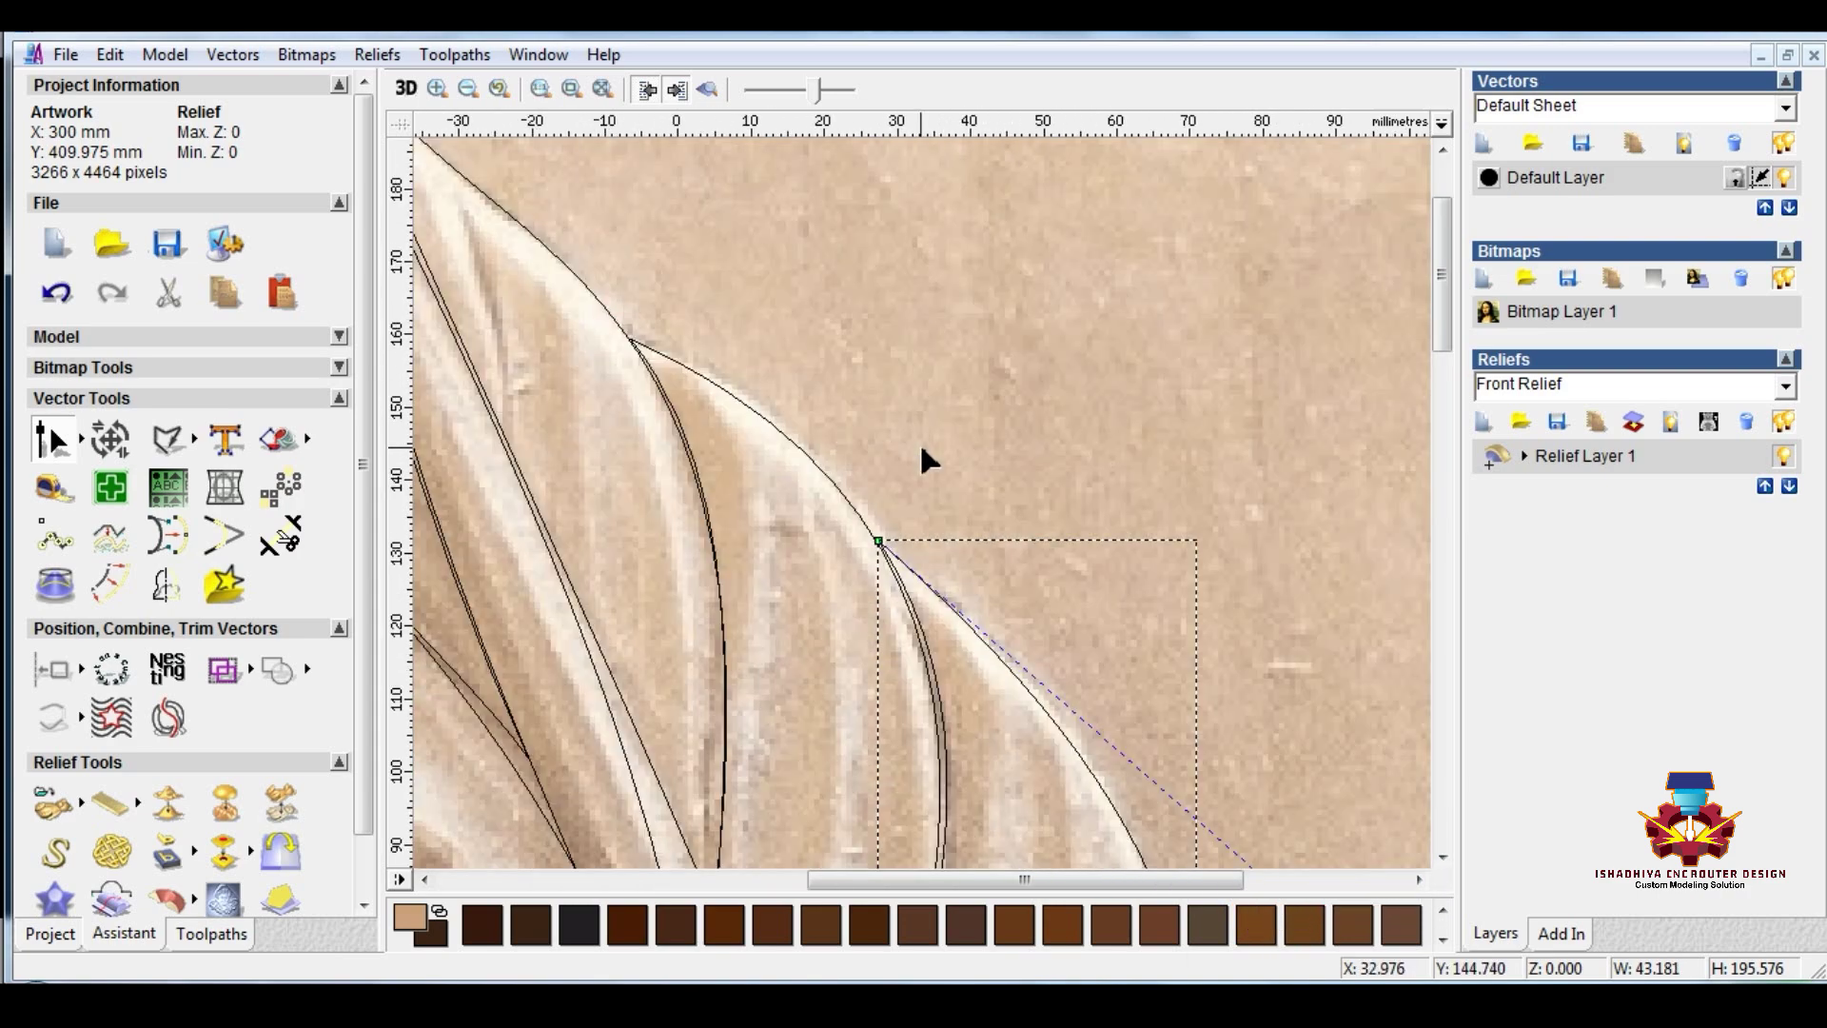
{"action": "scroll", "coordinate": [1094, 462], "scroll_direction": "up", "scroll_amount": 1}
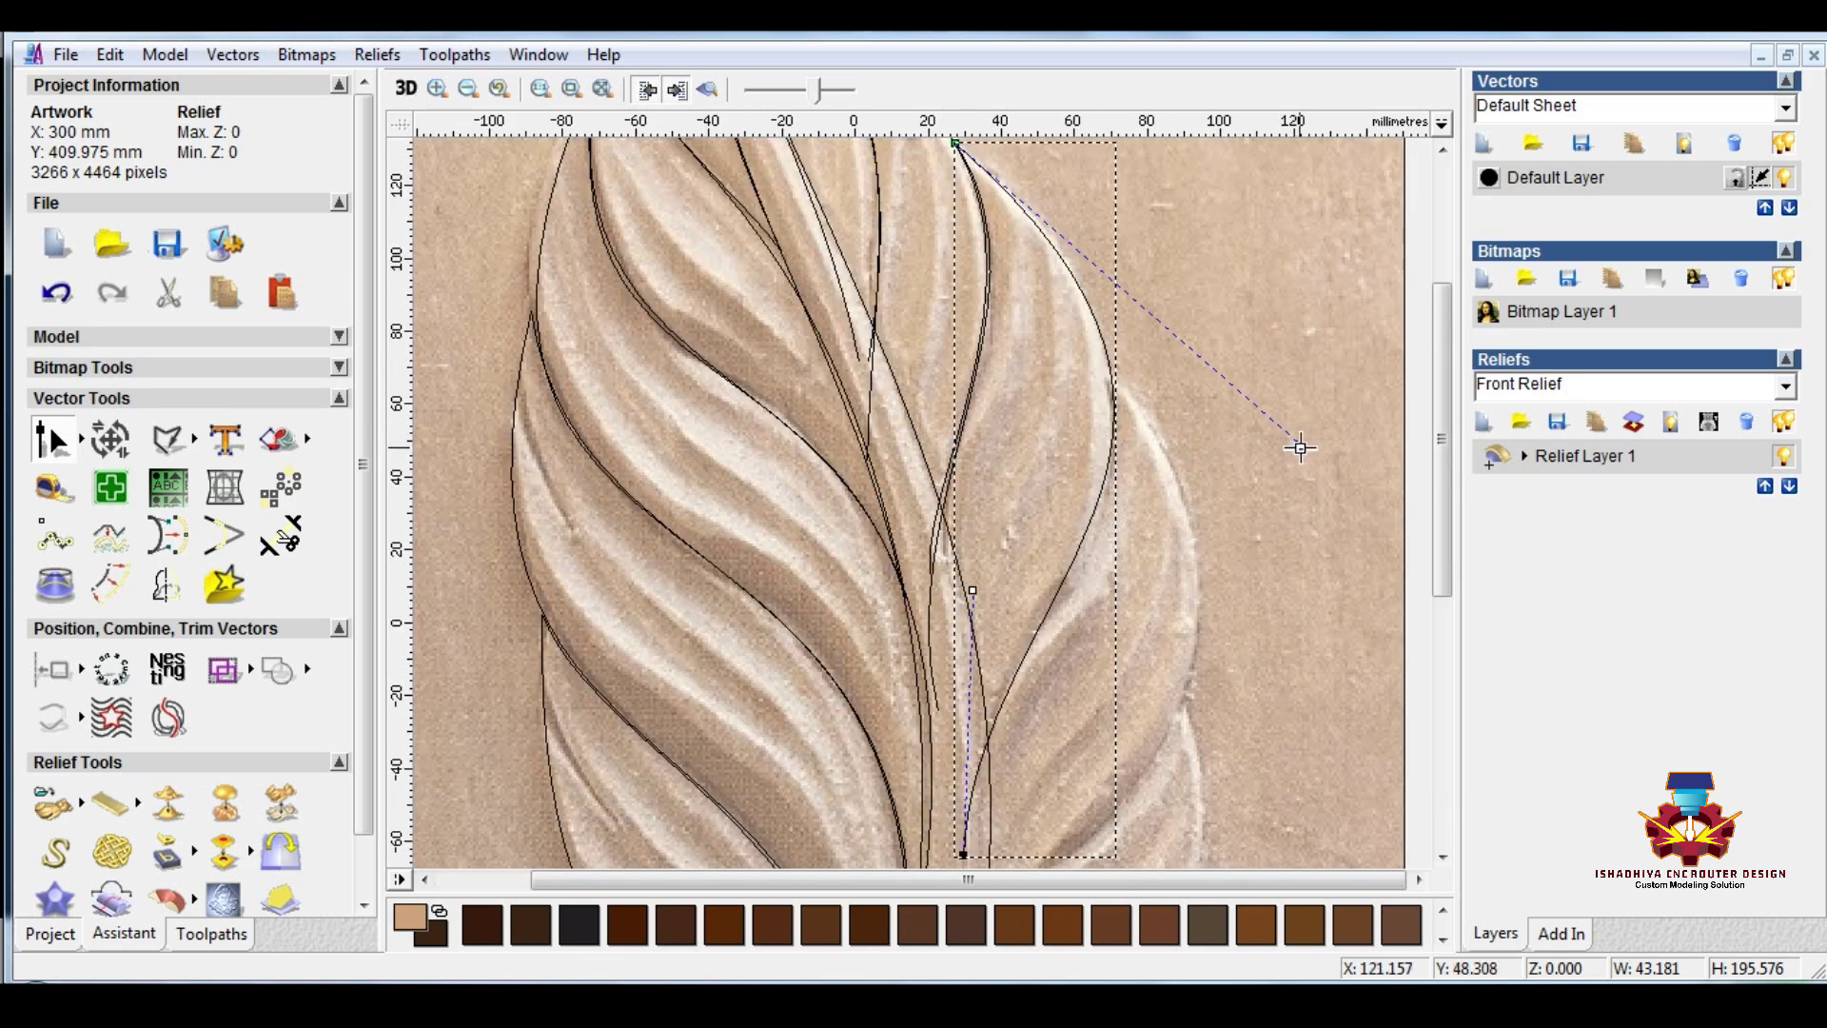
{"action": "left_click_drag", "start_coordinate": [1302, 445], "coordinate": [1315, 451]}
{"action": "scroll", "coordinate": [995, 633], "scroll_direction": "down", "scroll_amount": 3}
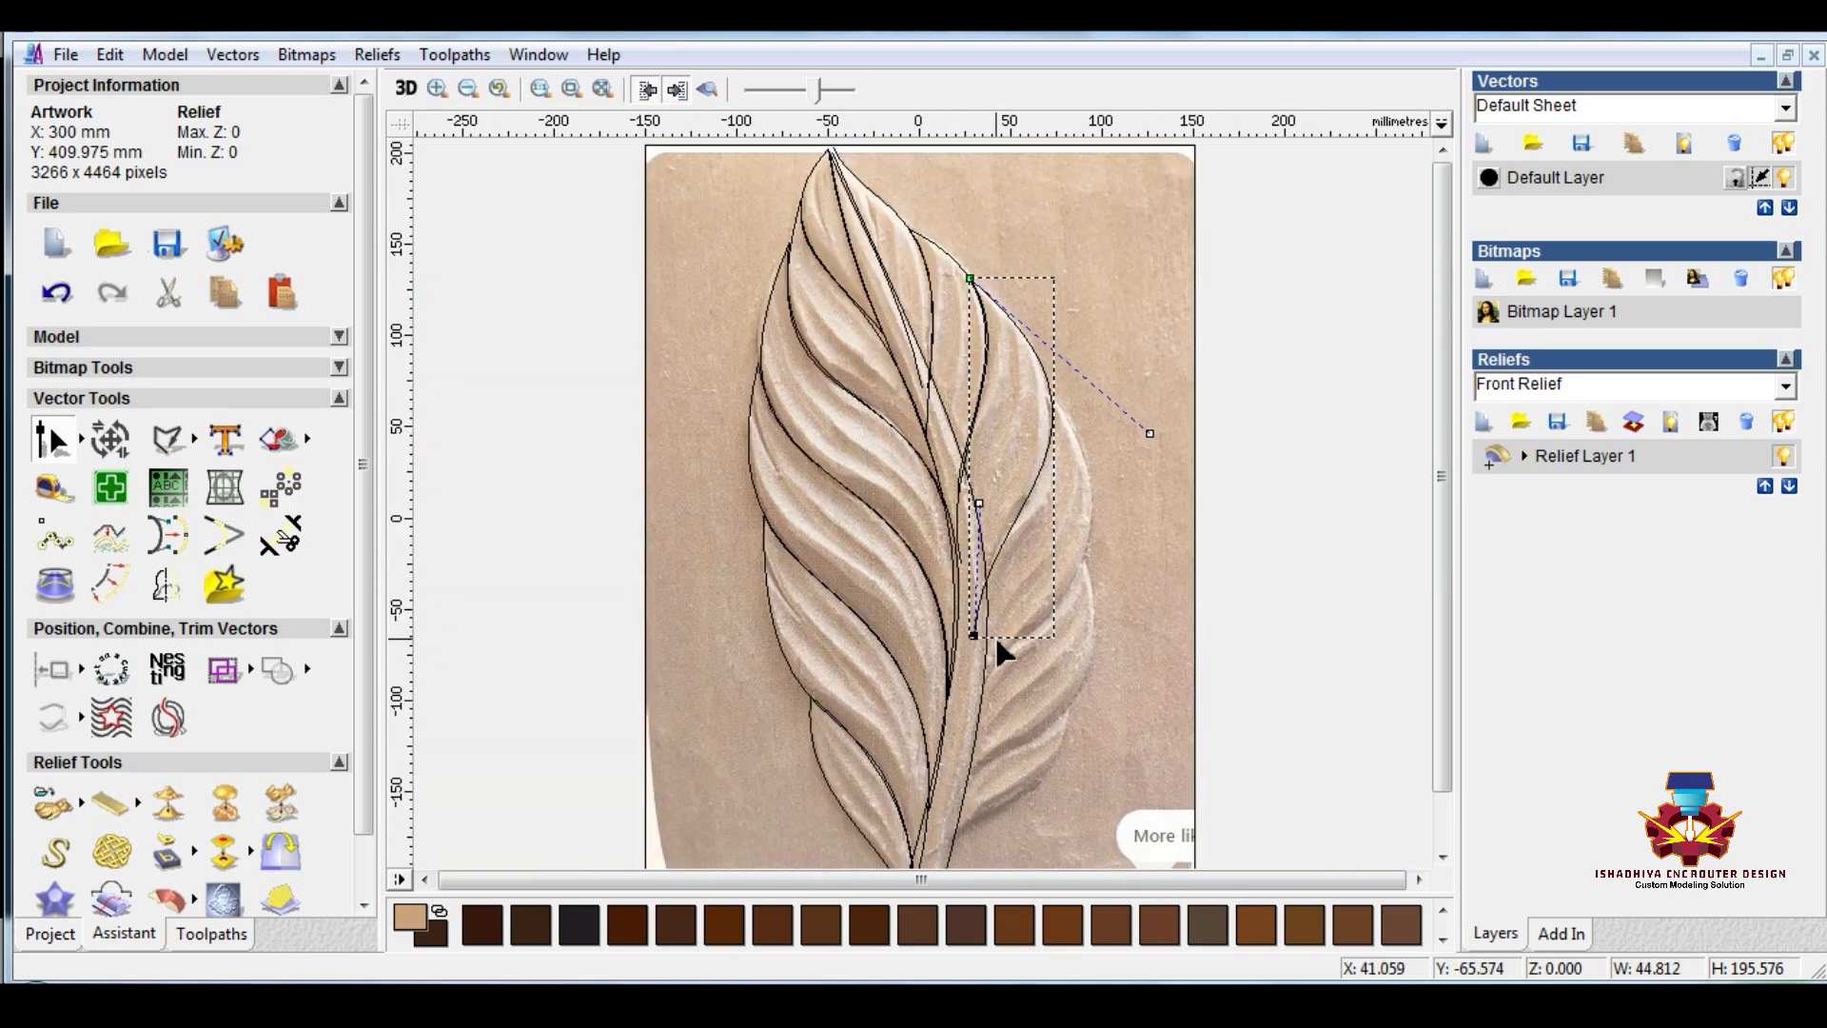
{"action": "scroll", "coordinate": [993, 544], "scroll_direction": "up", "scroll_amount": 3}
{"action": "scroll", "coordinate": [907, 494], "scroll_direction": "down", "scroll_amount": 1}
{"action": "scroll", "coordinate": [906, 495], "scroll_direction": "down", "scroll_amount": 2}
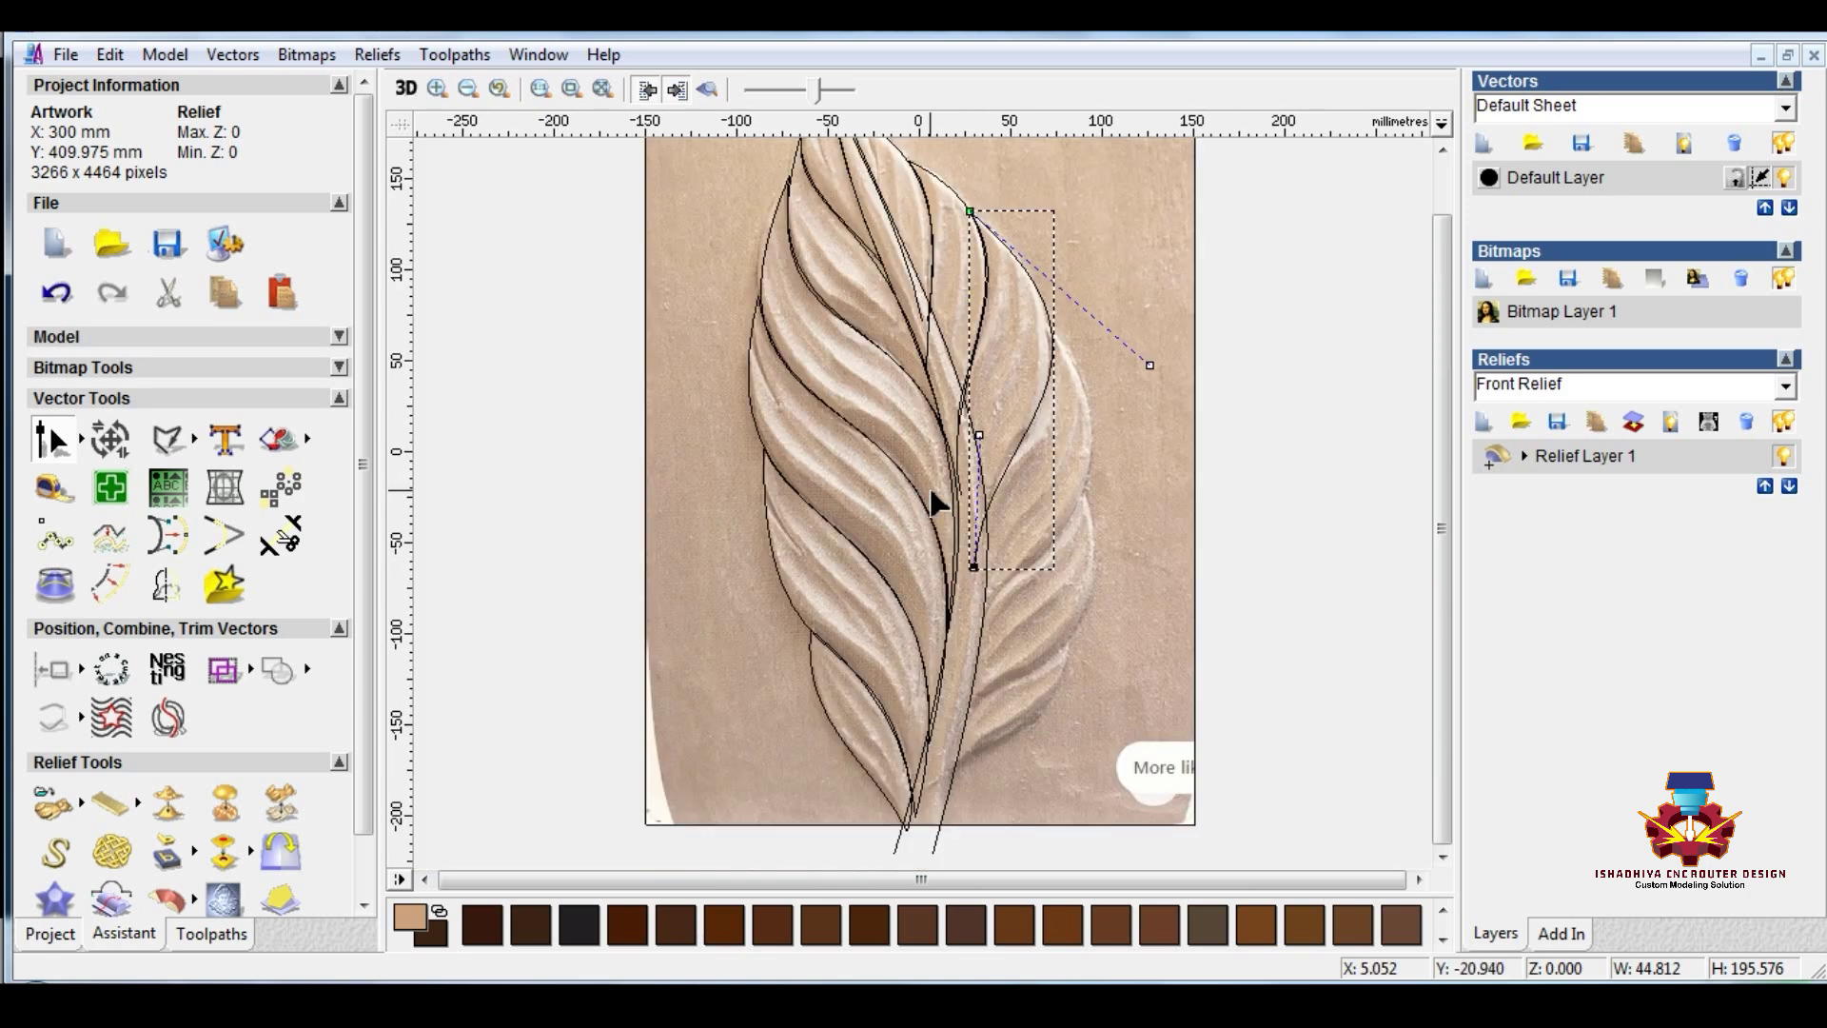
Step: Duplicate the right side's lowest inner vein curve and outer lobe outline, placing the copies at the start of the next lobe below
{"action": "left_click", "coordinate": [1113, 519]}
{"action": "right_click", "coordinate": [1092, 499]}
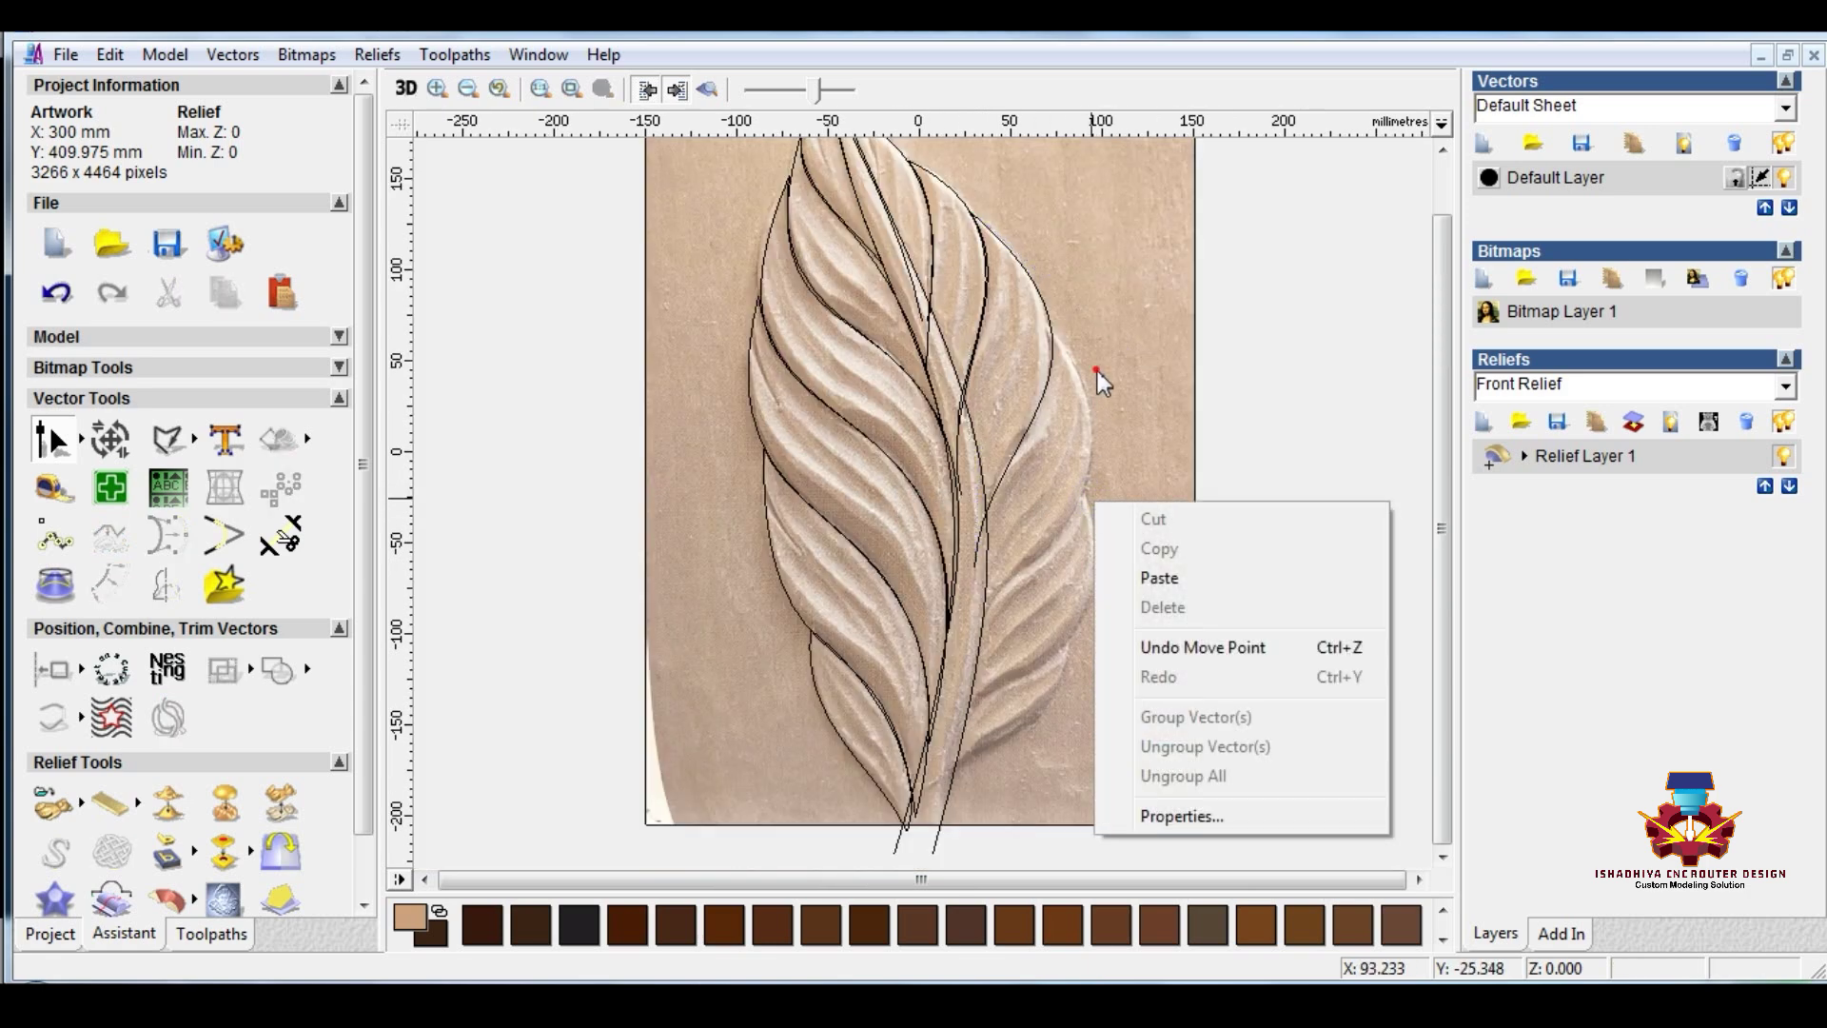
{"action": "left_click", "coordinate": [1098, 370]}
{"action": "left_click", "coordinate": [957, 442]}
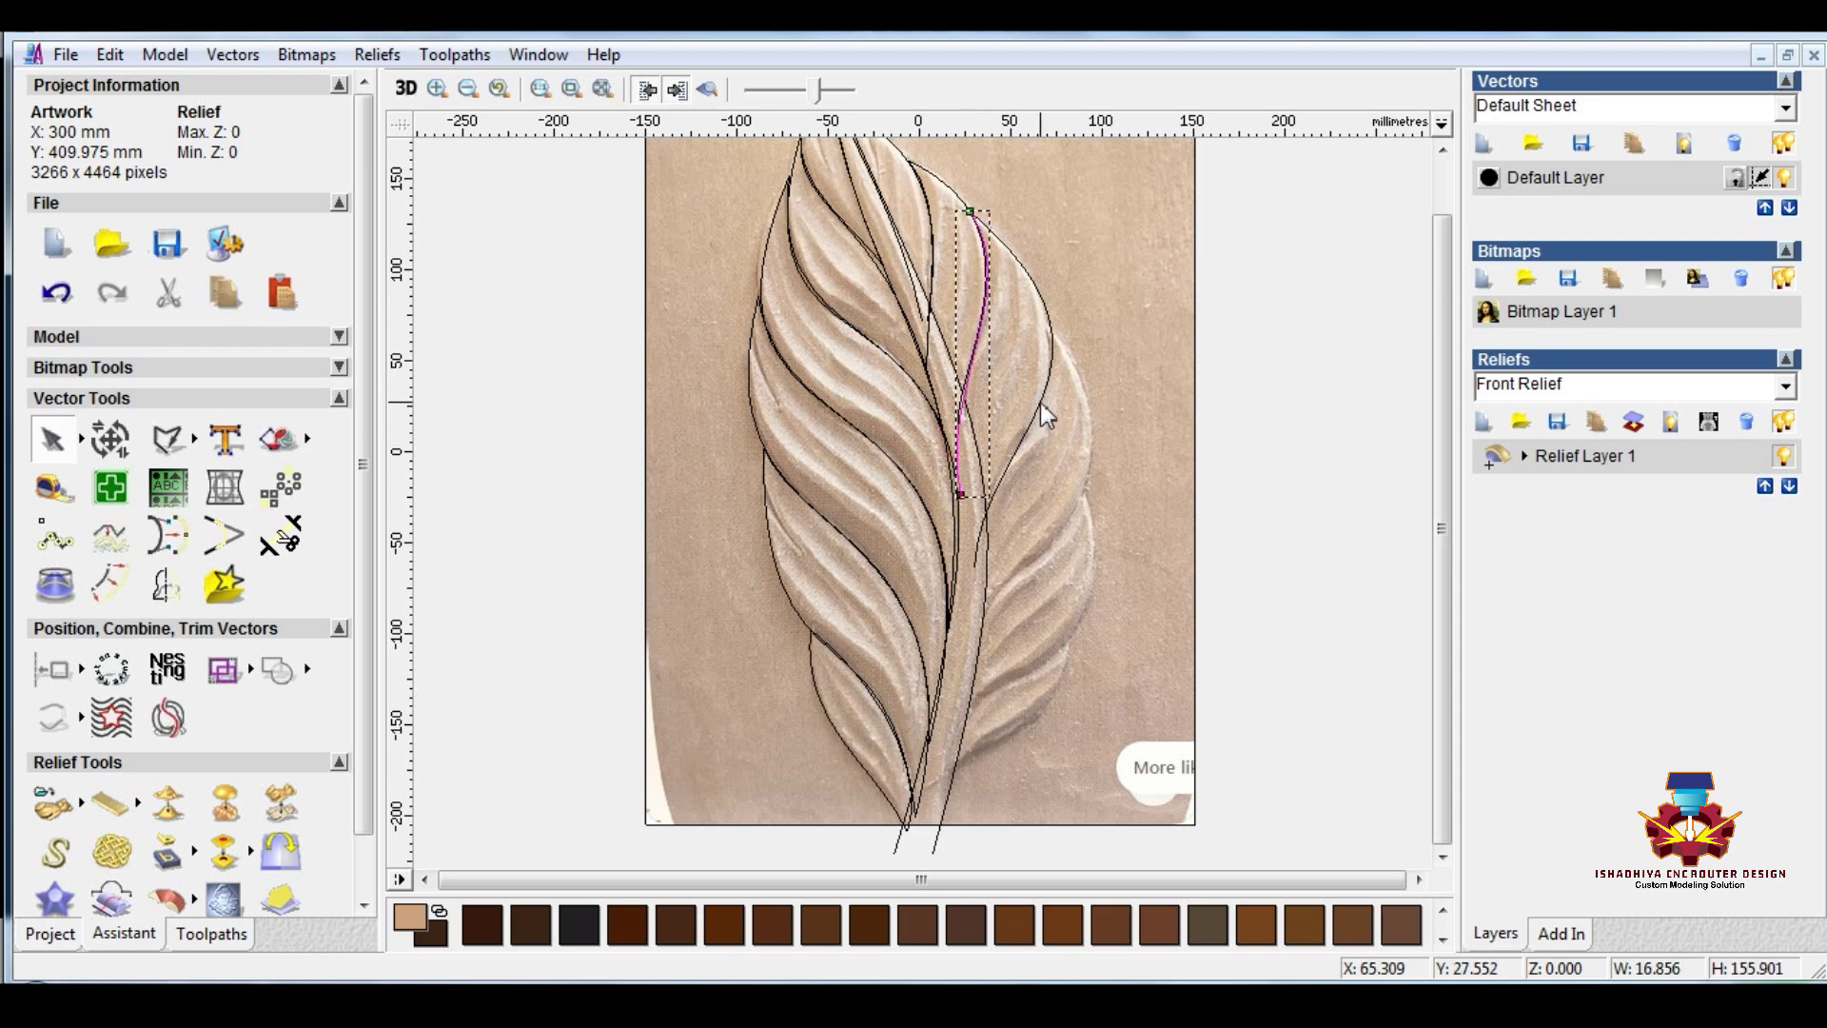
{"action": "left_click", "coordinate": [1048, 407], "text": "shift"}
{"action": "left_click_drag", "start_coordinate": [997, 234], "coordinate": [1076, 354]}
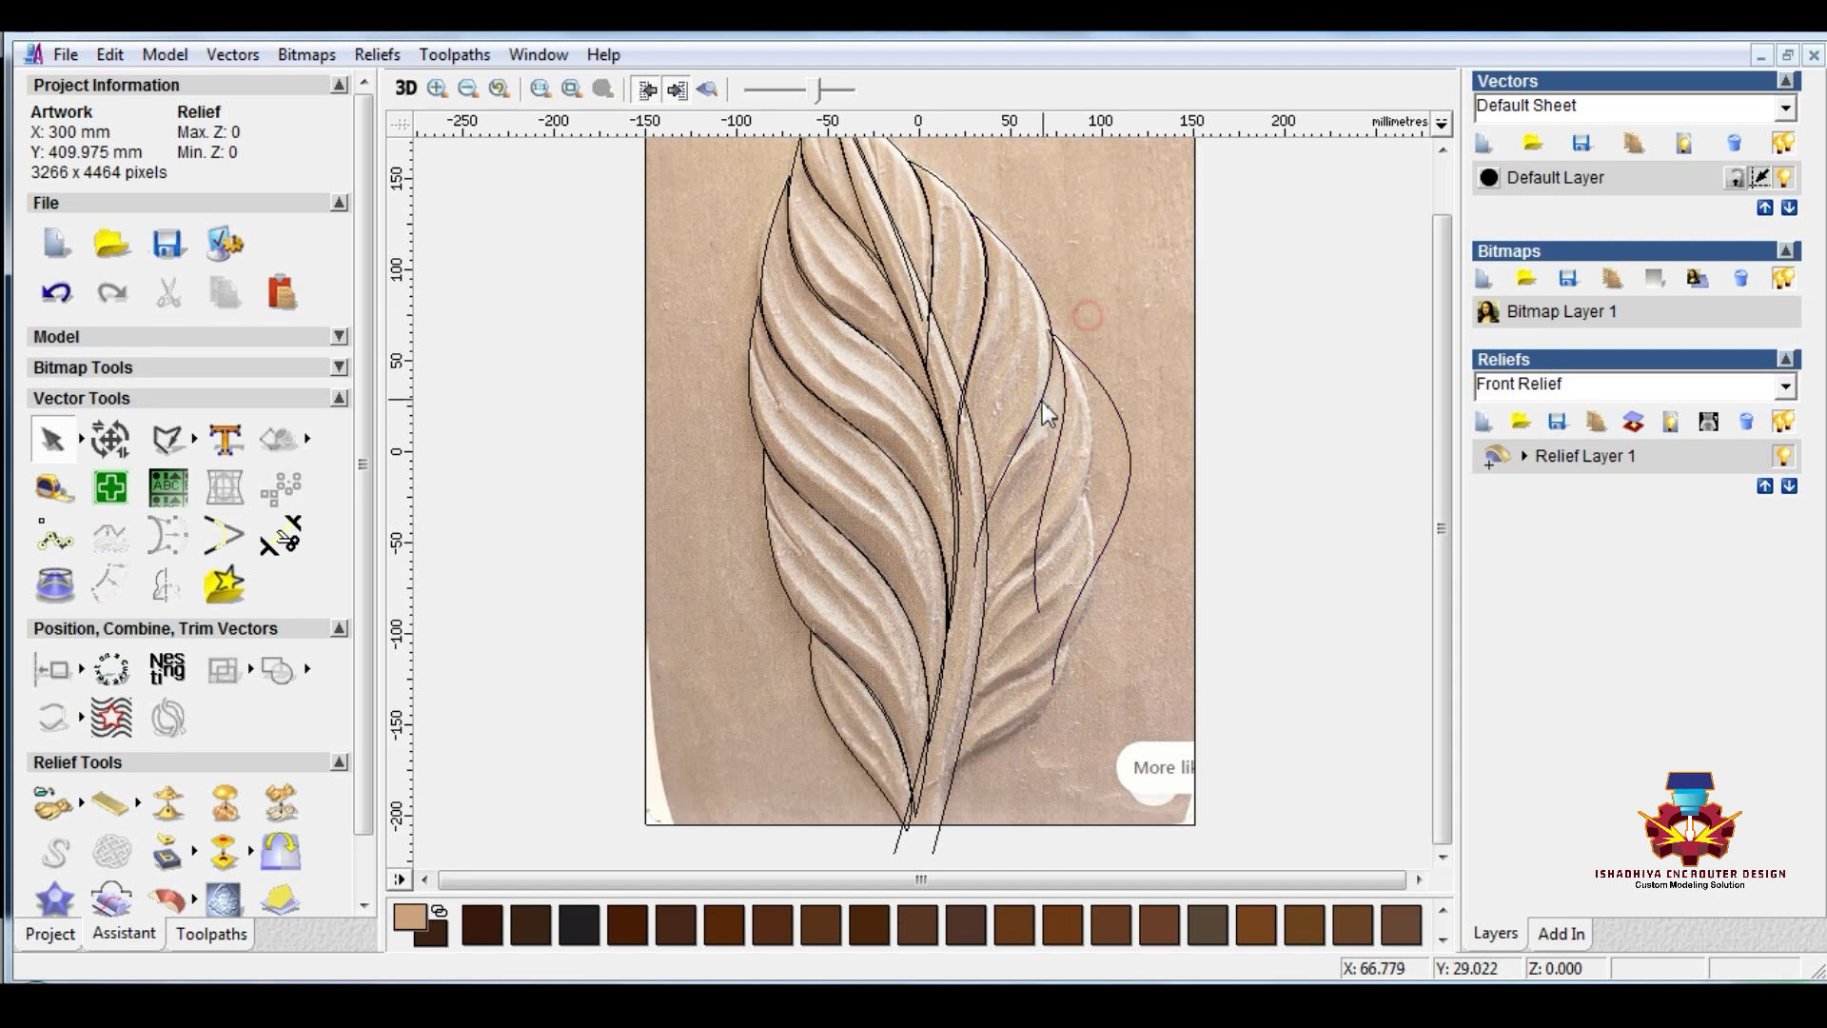
Step: Fine-tune the upper control handle of the original lobe outline that was duplicated so its bulge matches the leaf edge
{"action": "left_click", "coordinate": [1041, 401]}
{"action": "double_click", "coordinate": [1044, 399]}
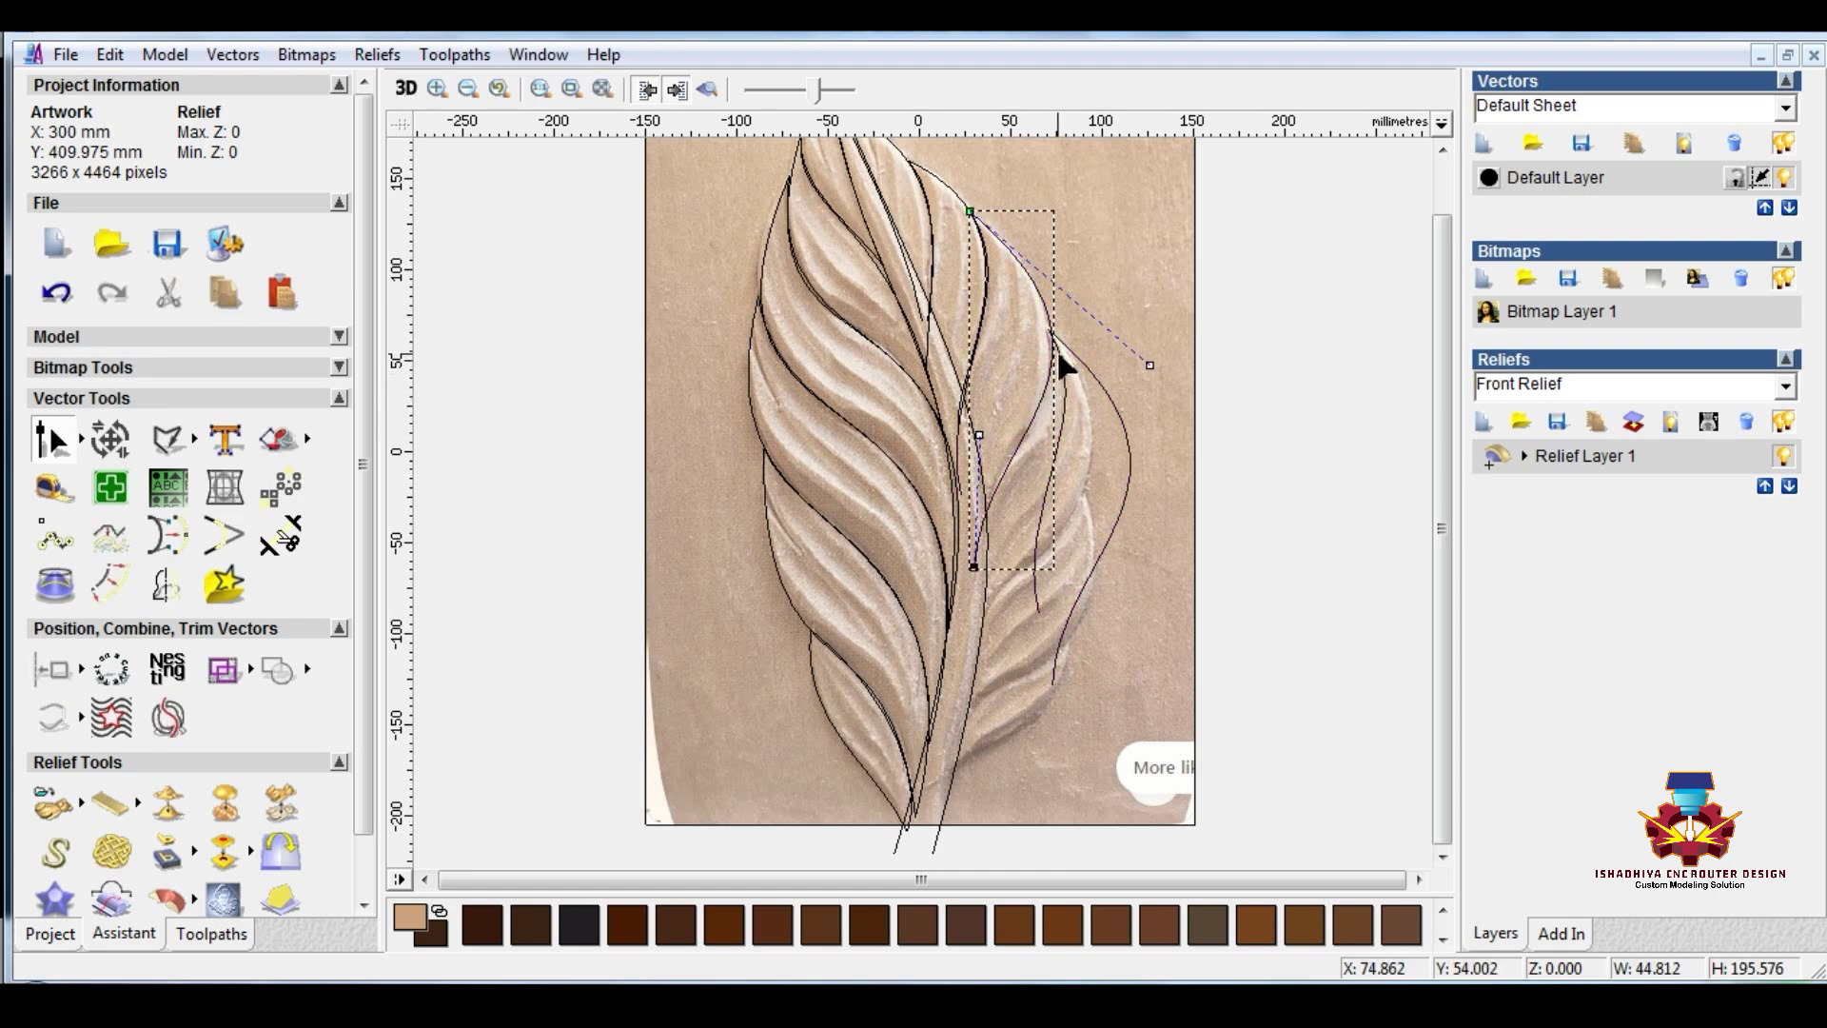
{"action": "scroll", "coordinate": [1056, 346], "scroll_direction": "up", "scroll_amount": 2}
{"action": "left_click_drag", "start_coordinate": [1299, 520], "coordinate": [1298, 524]}
{"action": "scroll", "coordinate": [1133, 512], "scroll_direction": "down", "scroll_amount": 2}
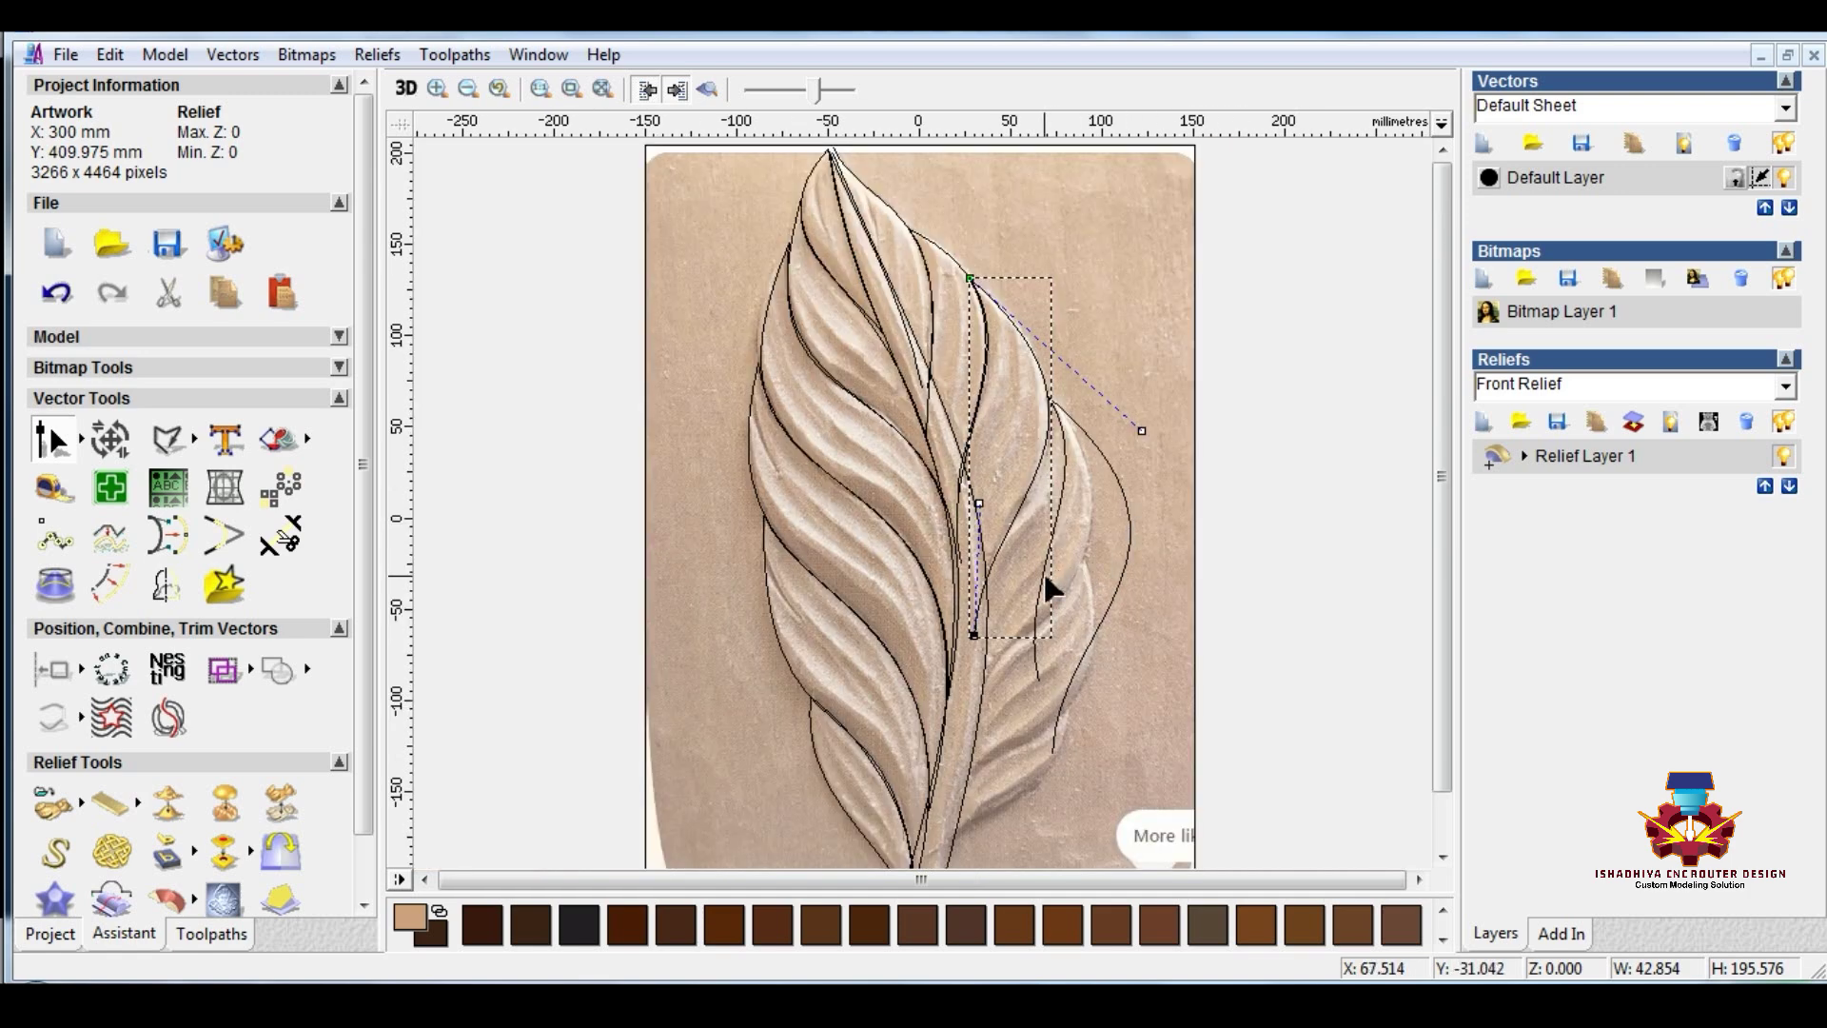
Step: Reshape the copied inner vein curve by moving its lower end onto the stem and bending both handles along the lobe boundary
{"action": "left_click", "coordinate": [1038, 568]}
{"action": "scroll", "coordinate": [1050, 654], "scroll_direction": "up", "scroll_amount": 2}
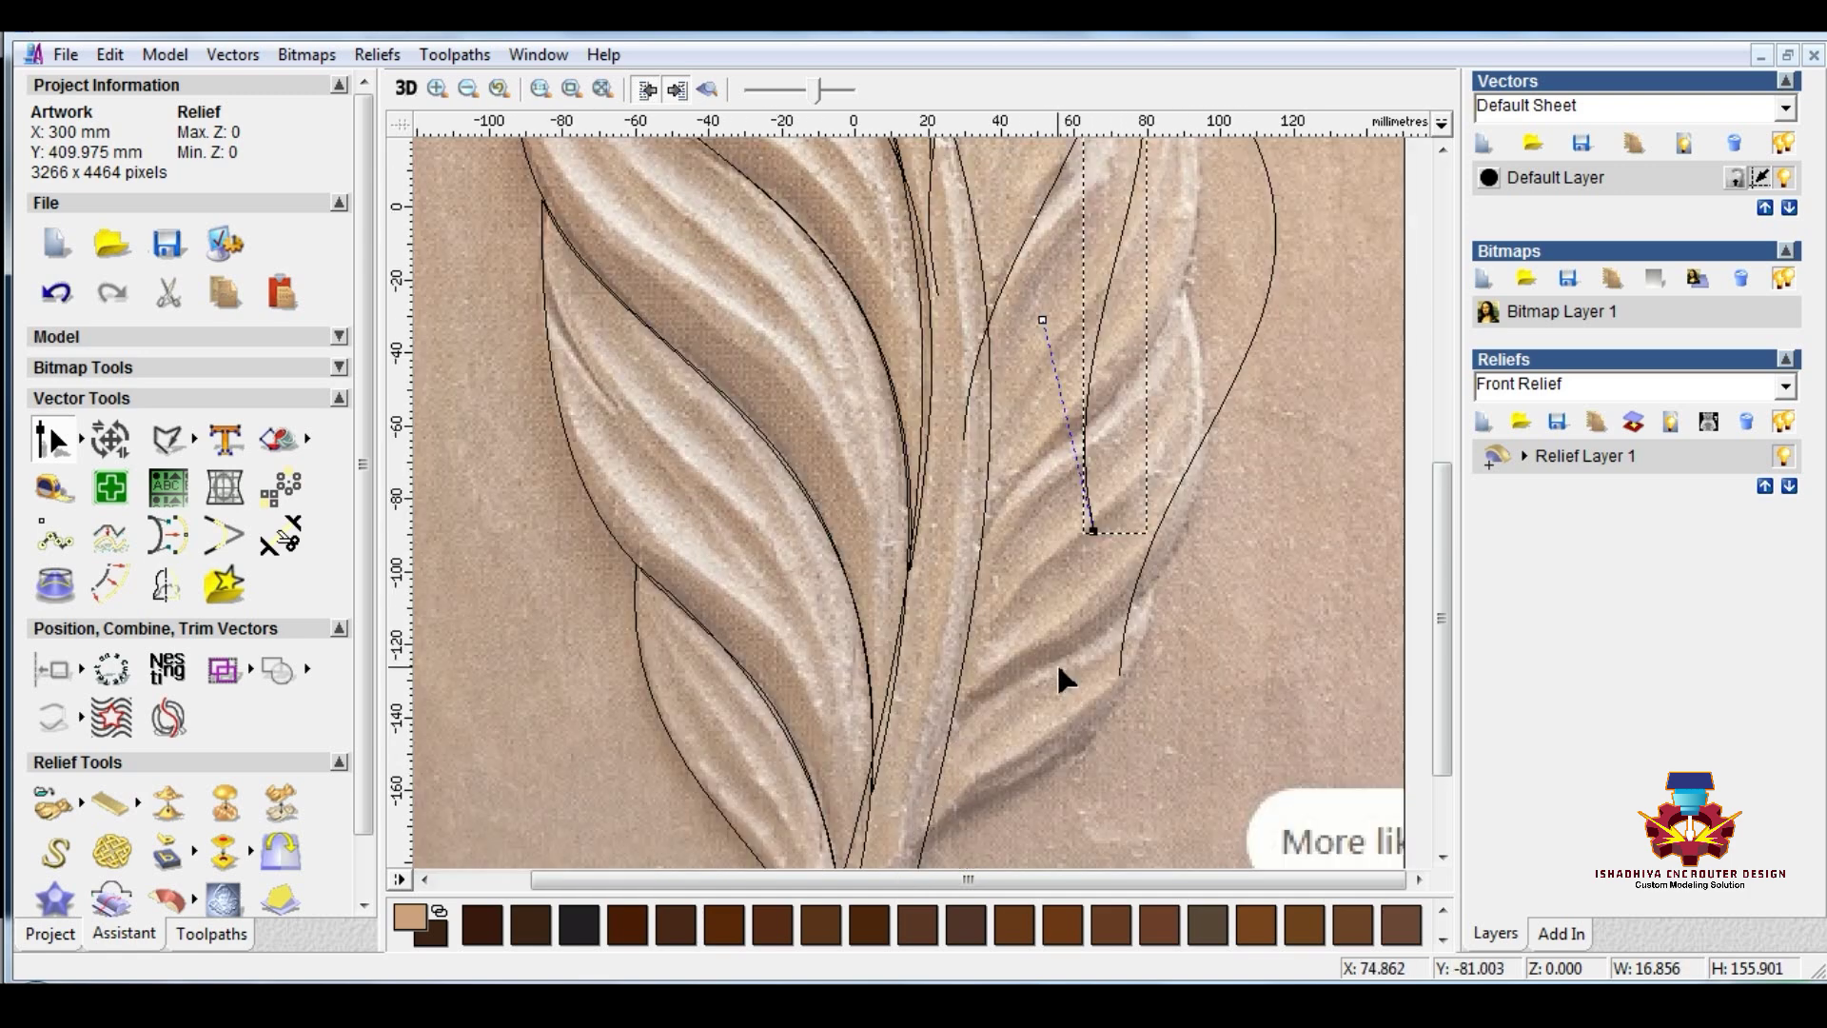
{"action": "left_click", "coordinate": [1092, 530]}
{"action": "left_click", "coordinate": [937, 538]}
{"action": "left_click_drag", "start_coordinate": [885, 335], "coordinate": [995, 116]}
{"action": "scroll", "coordinate": [1028, 323], "scroll_direction": "down", "scroll_amount": 2}
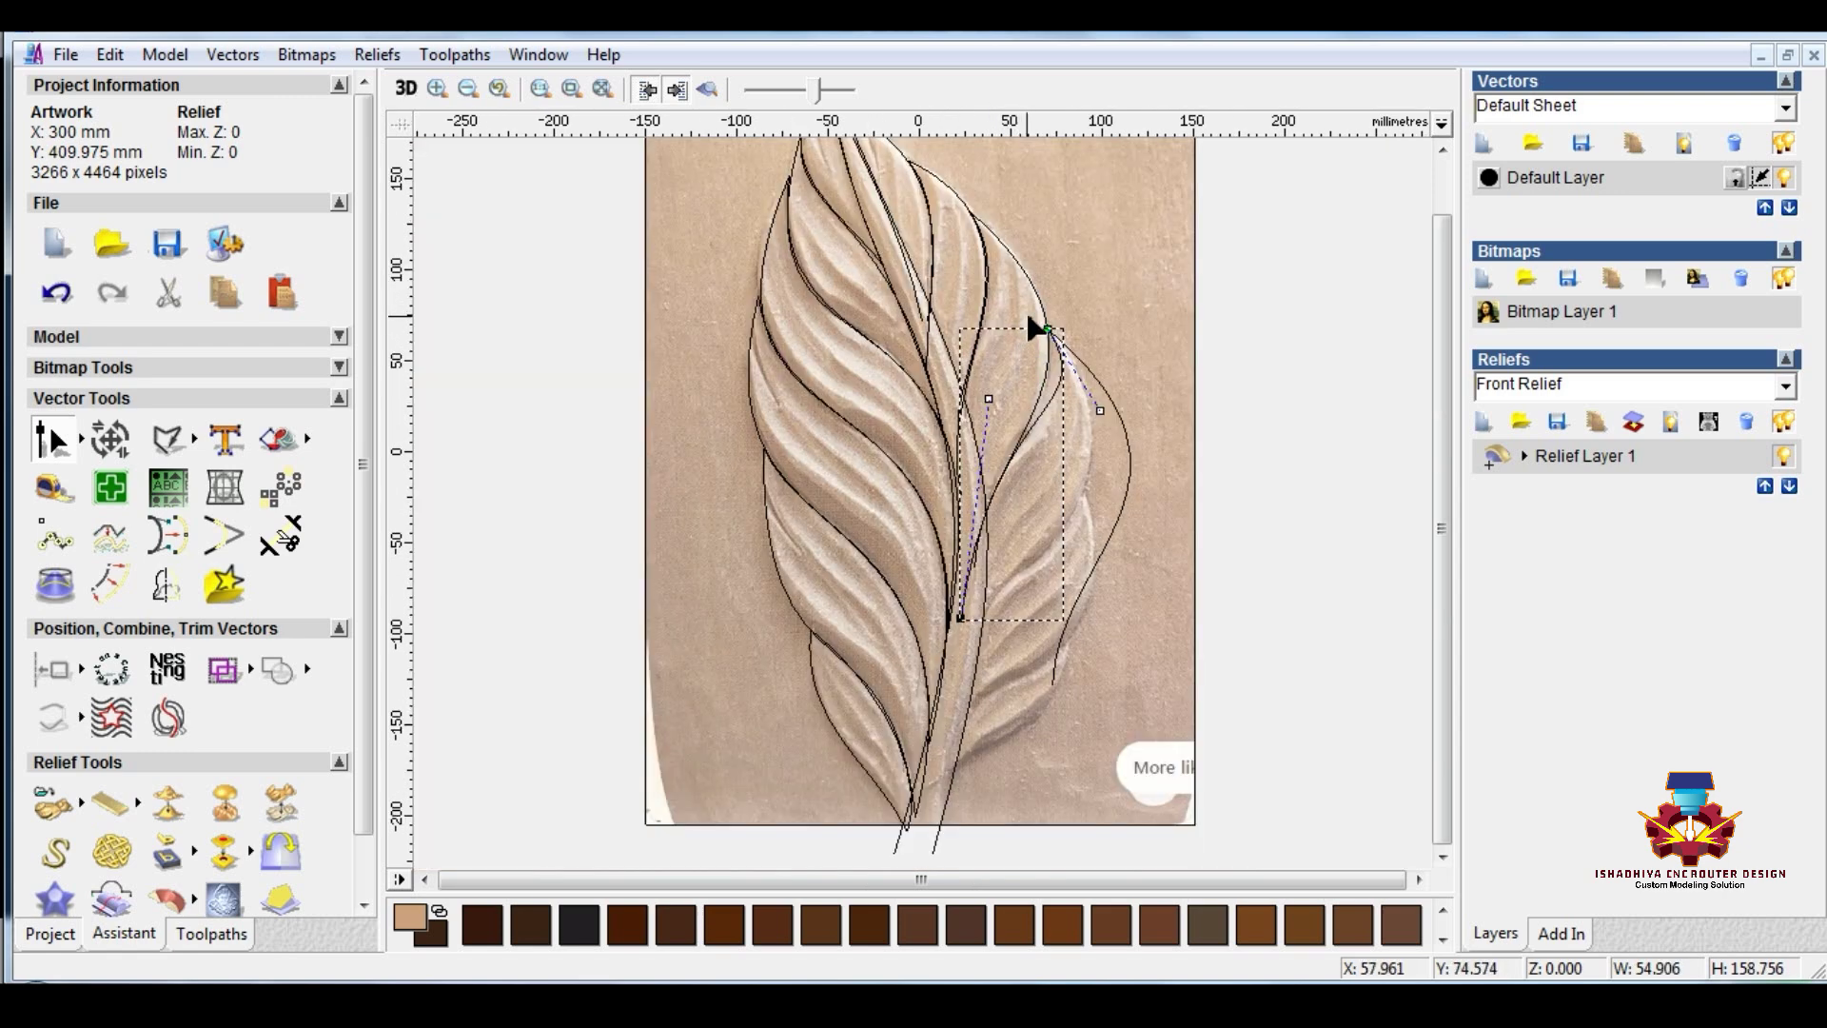
{"action": "scroll", "coordinate": [1047, 392], "scroll_direction": "up", "scroll_amount": 2}
{"action": "left_click_drag", "start_coordinate": [1216, 529], "coordinate": [1113, 629]}
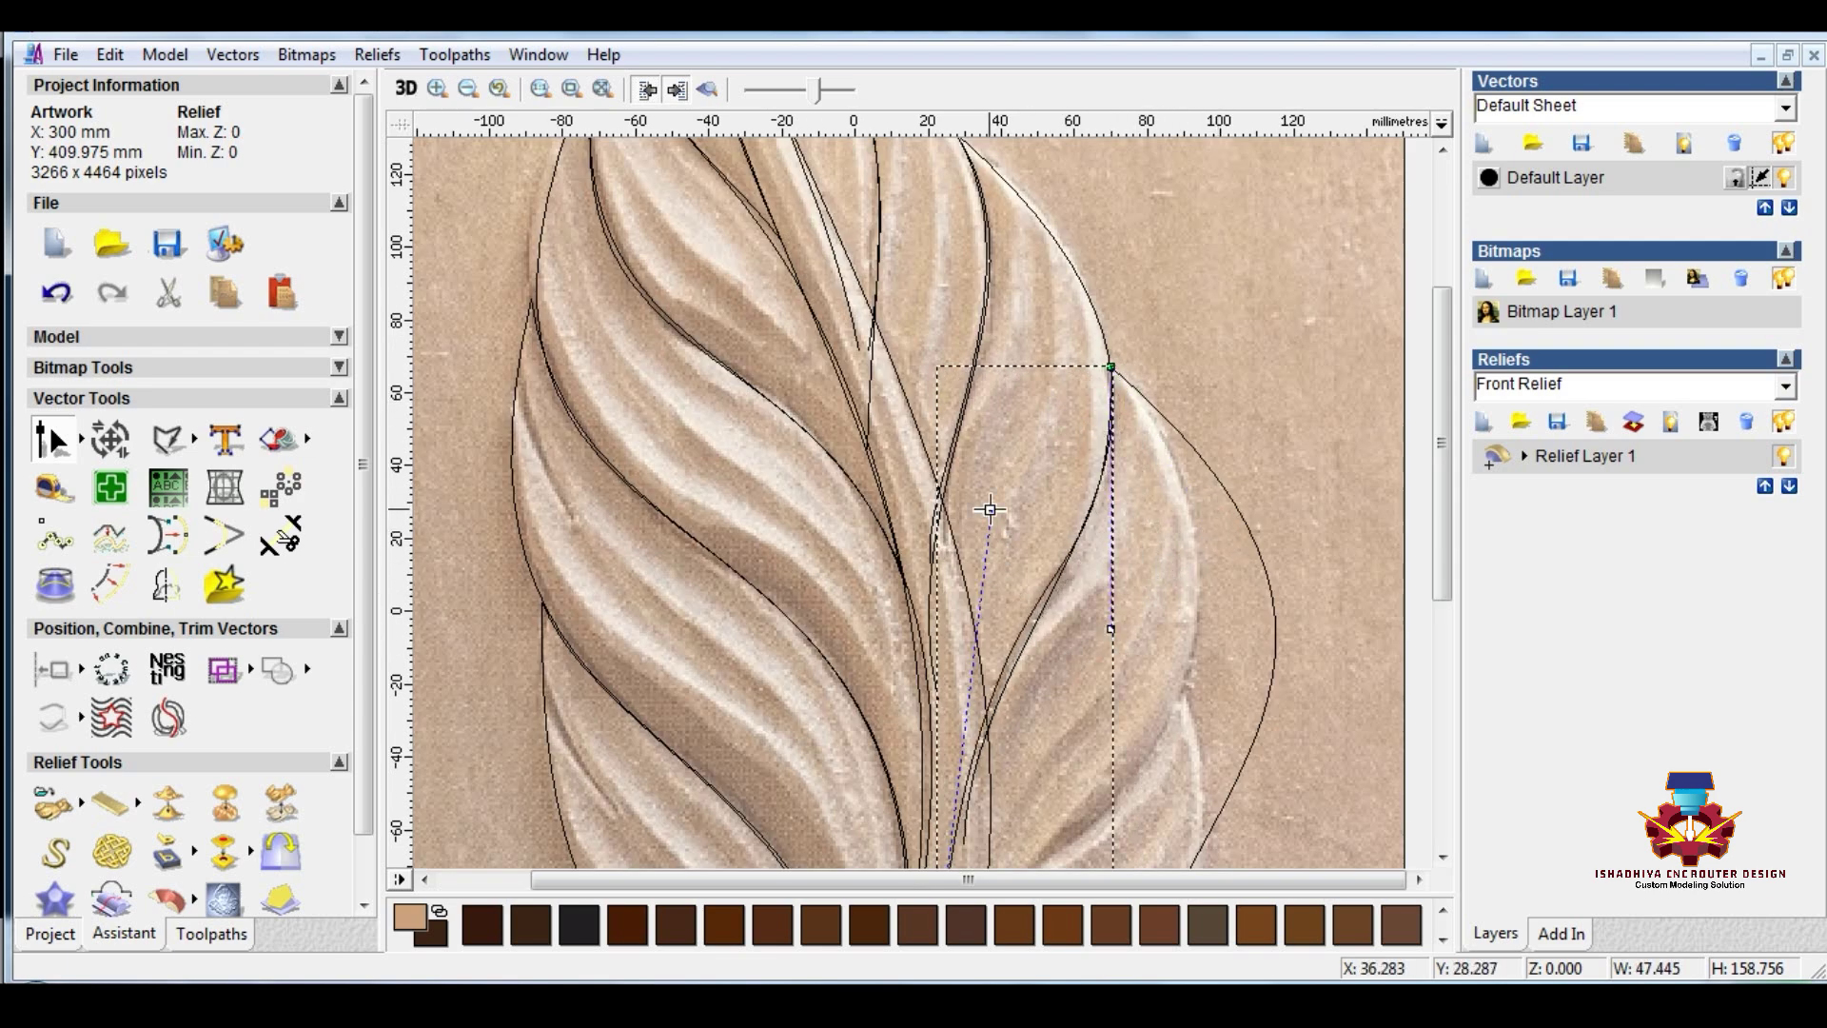
{"action": "left_click_drag", "start_coordinate": [991, 508], "coordinate": [1001, 535]}
{"action": "scroll", "coordinate": [1036, 535], "scroll_direction": "down", "scroll_amount": 2}
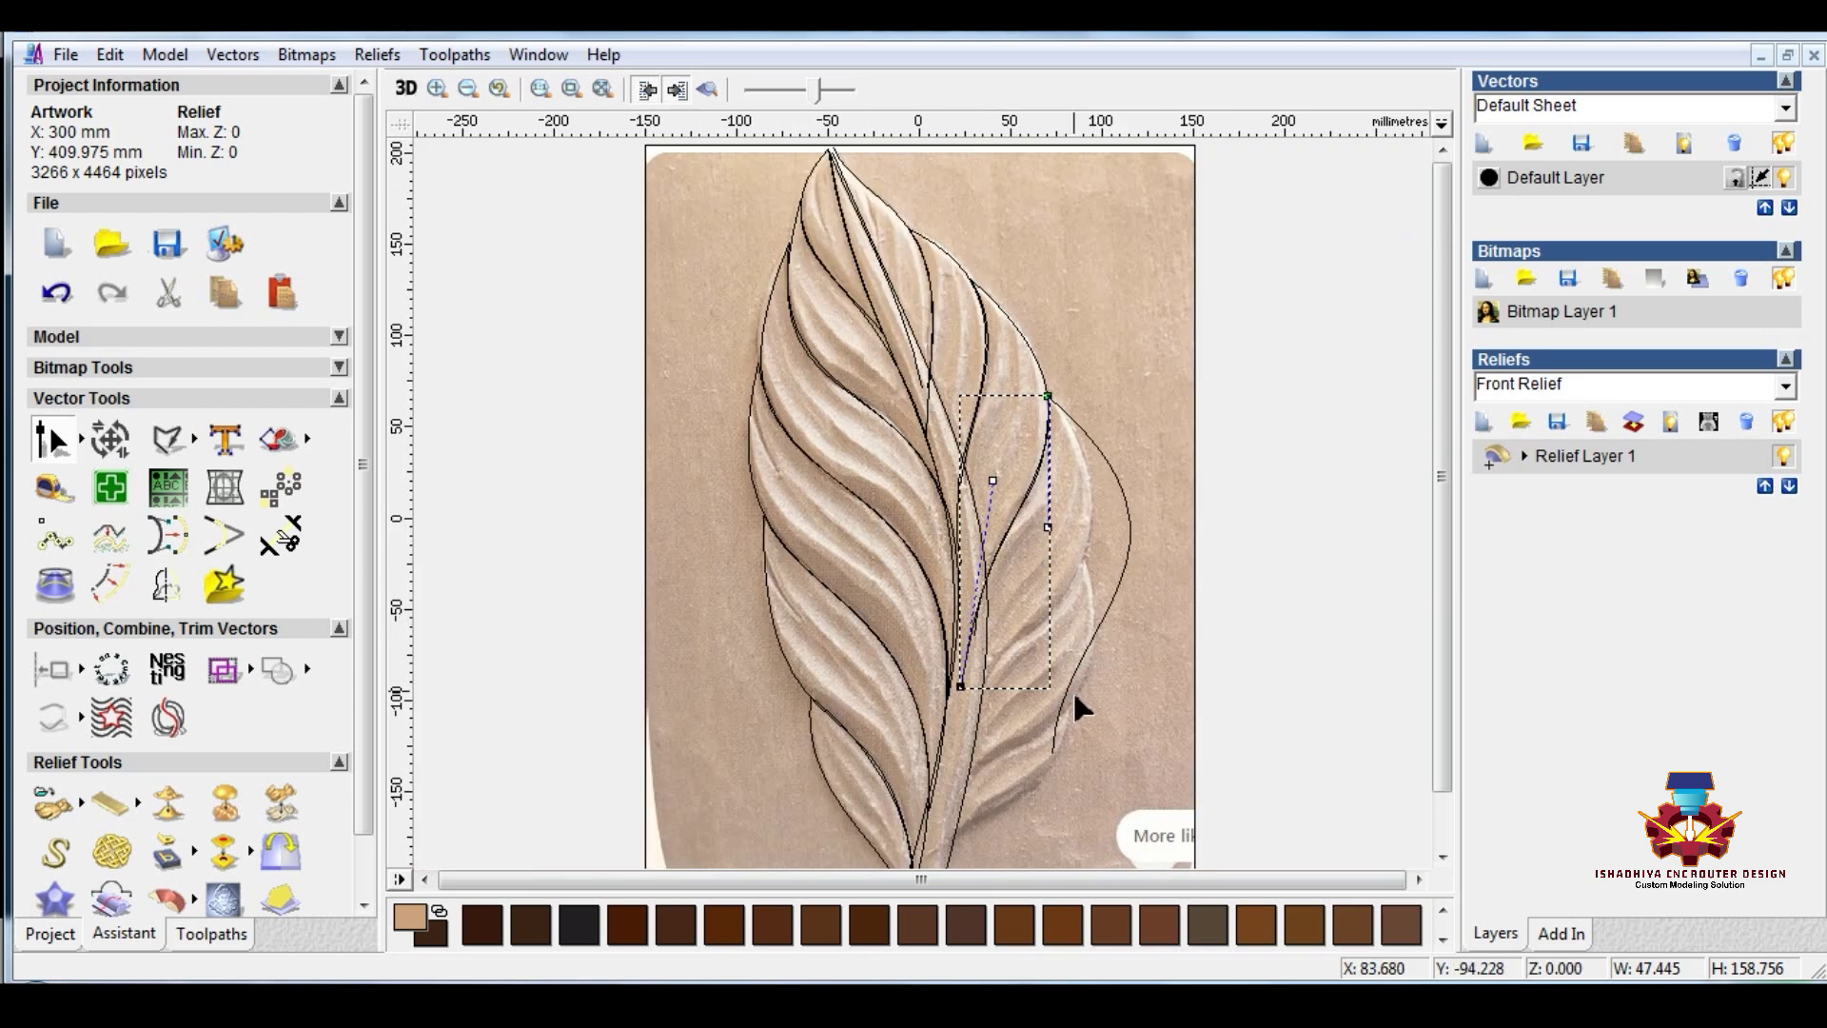
Step: Move the copied outer lobe outline's lower end onto the stem and bend its handles to trace the next lobe's edge
{"action": "left_click", "coordinate": [1065, 695]}
{"action": "left_click_drag", "start_coordinate": [1050, 752], "coordinate": [964, 734]}
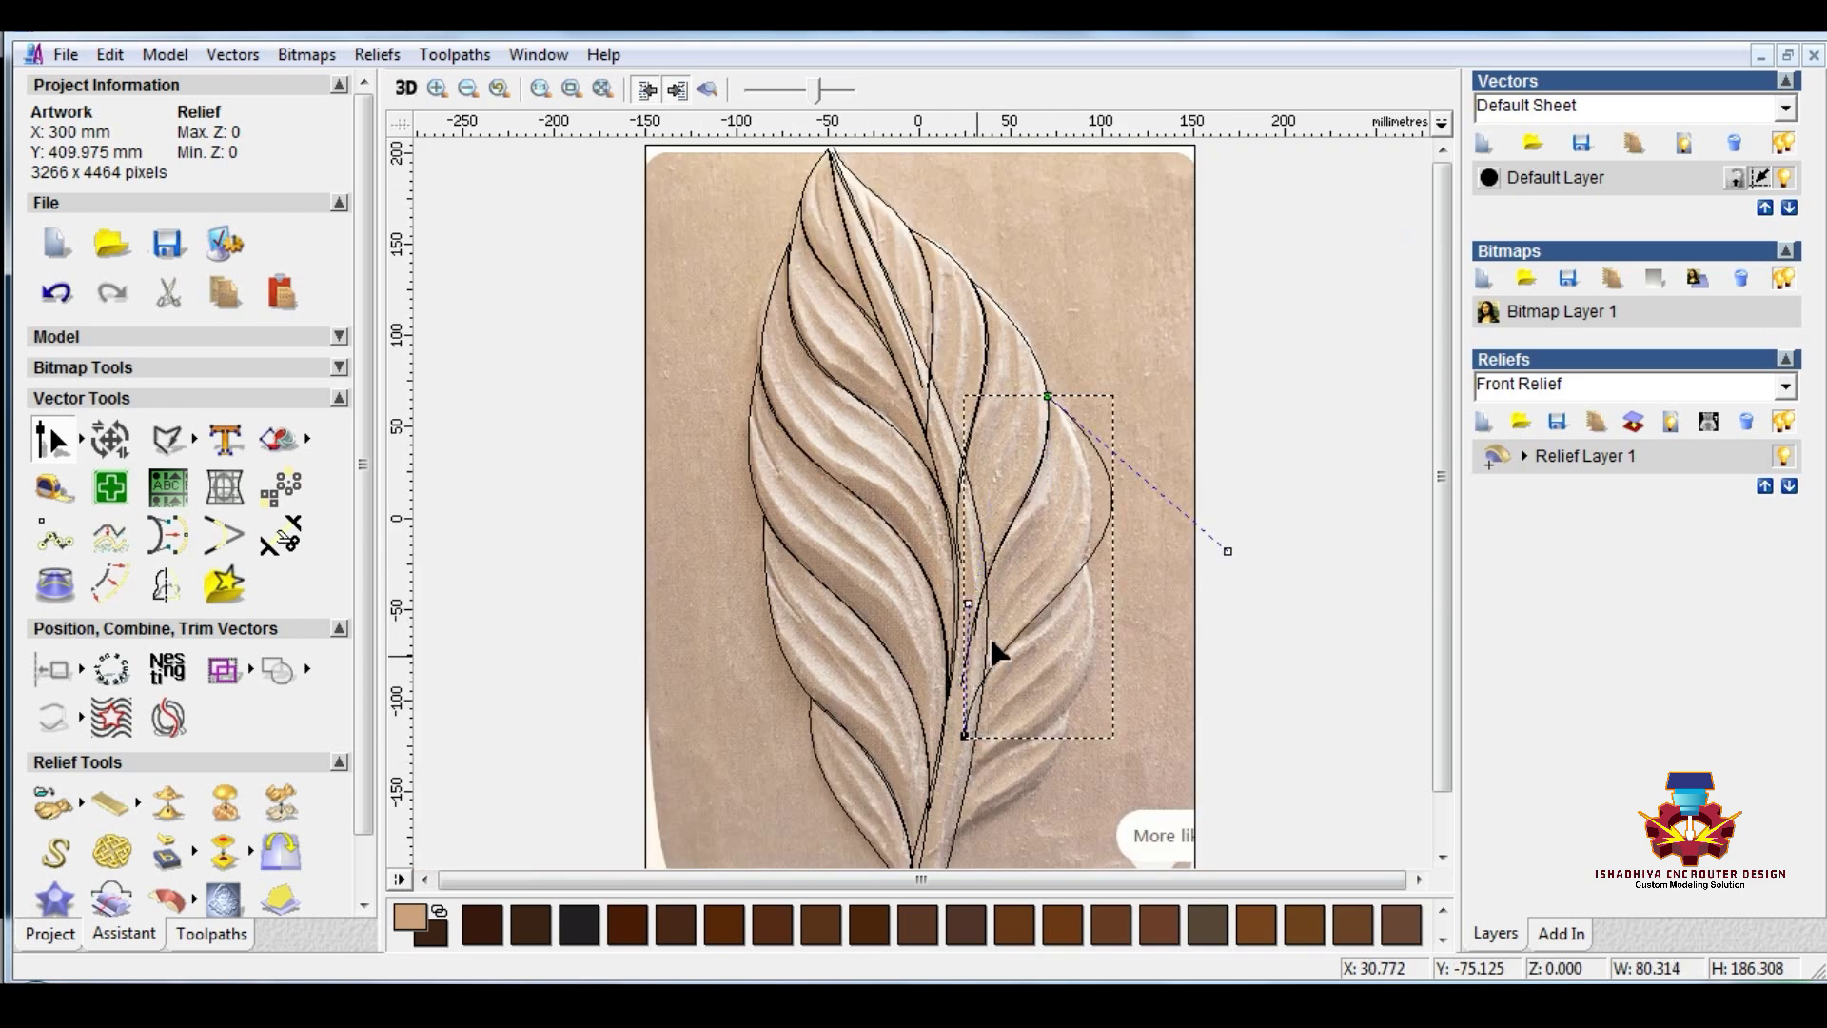
{"action": "left_click_drag", "start_coordinate": [1228, 552], "coordinate": [1176, 616]}
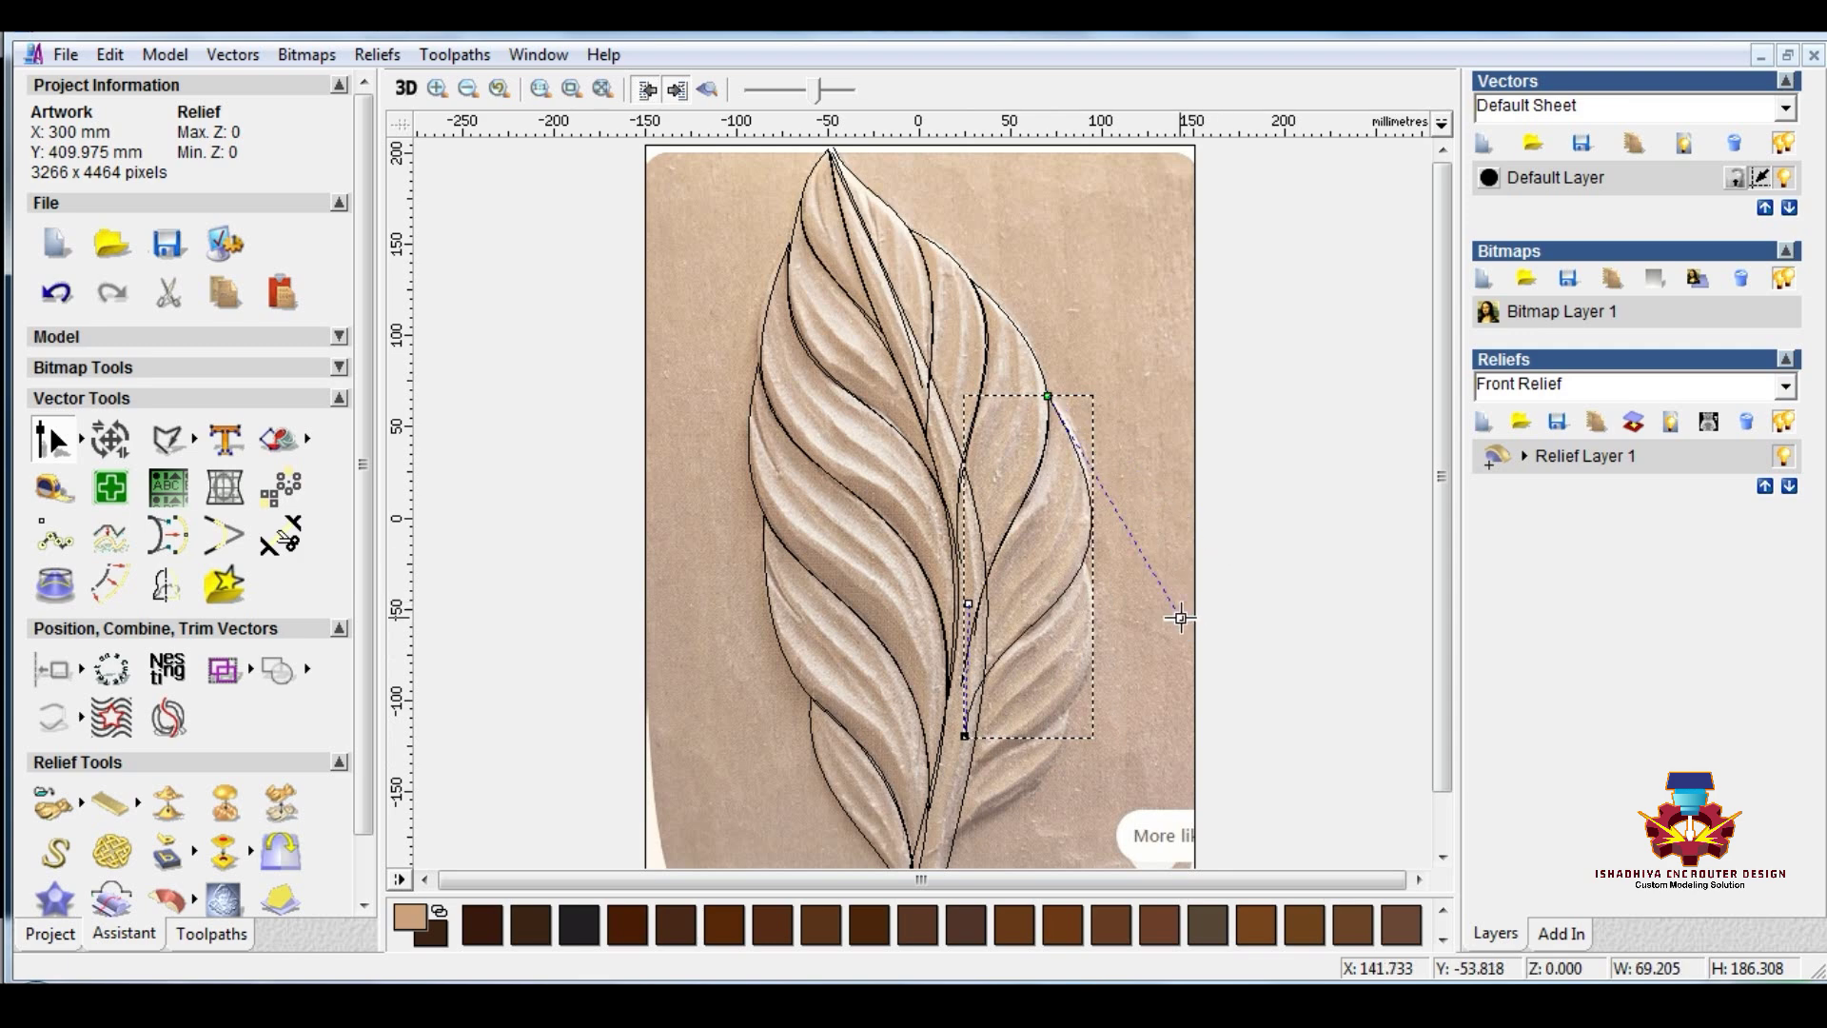
{"action": "scroll", "coordinate": [1094, 481], "scroll_direction": "up", "scroll_amount": 2}
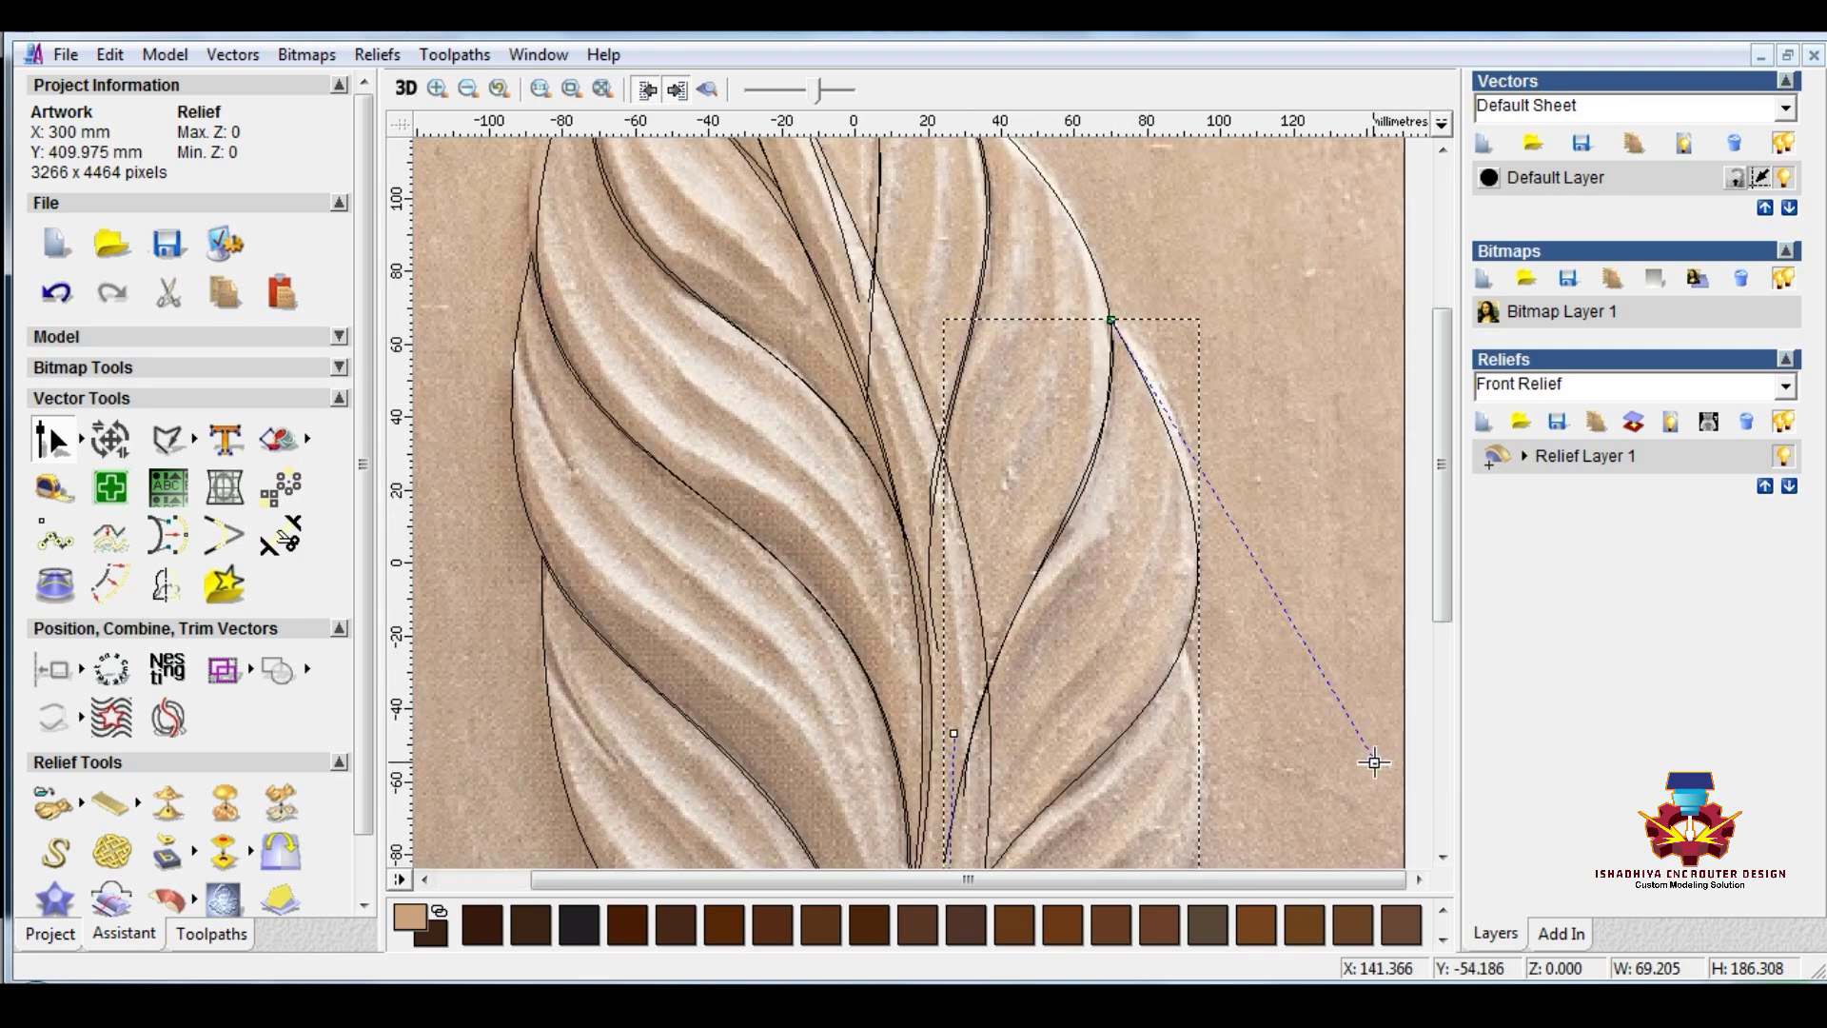
{"action": "left_click_drag", "start_coordinate": [1373, 759], "coordinate": [1367, 638]}
{"action": "scroll", "coordinate": [1155, 758], "scroll_direction": "down", "scroll_amount": 2}
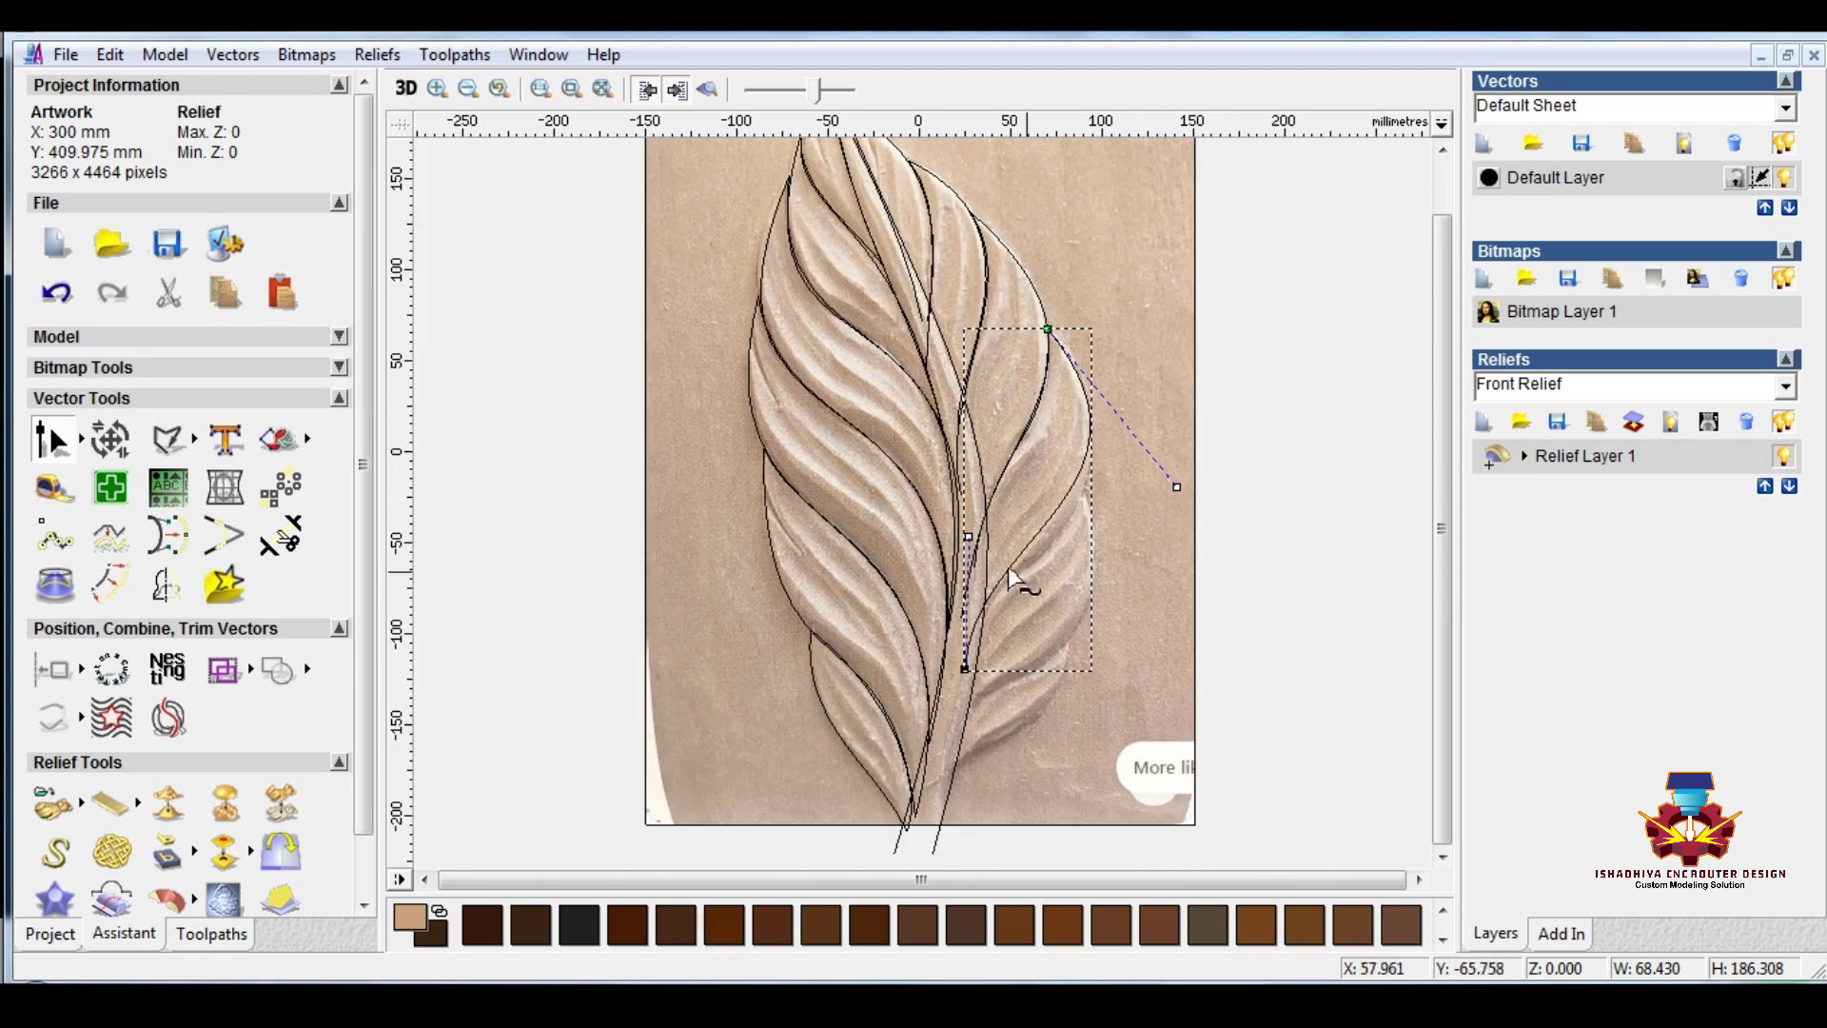
{"action": "left_click_drag", "start_coordinate": [973, 541], "coordinate": [973, 568]}
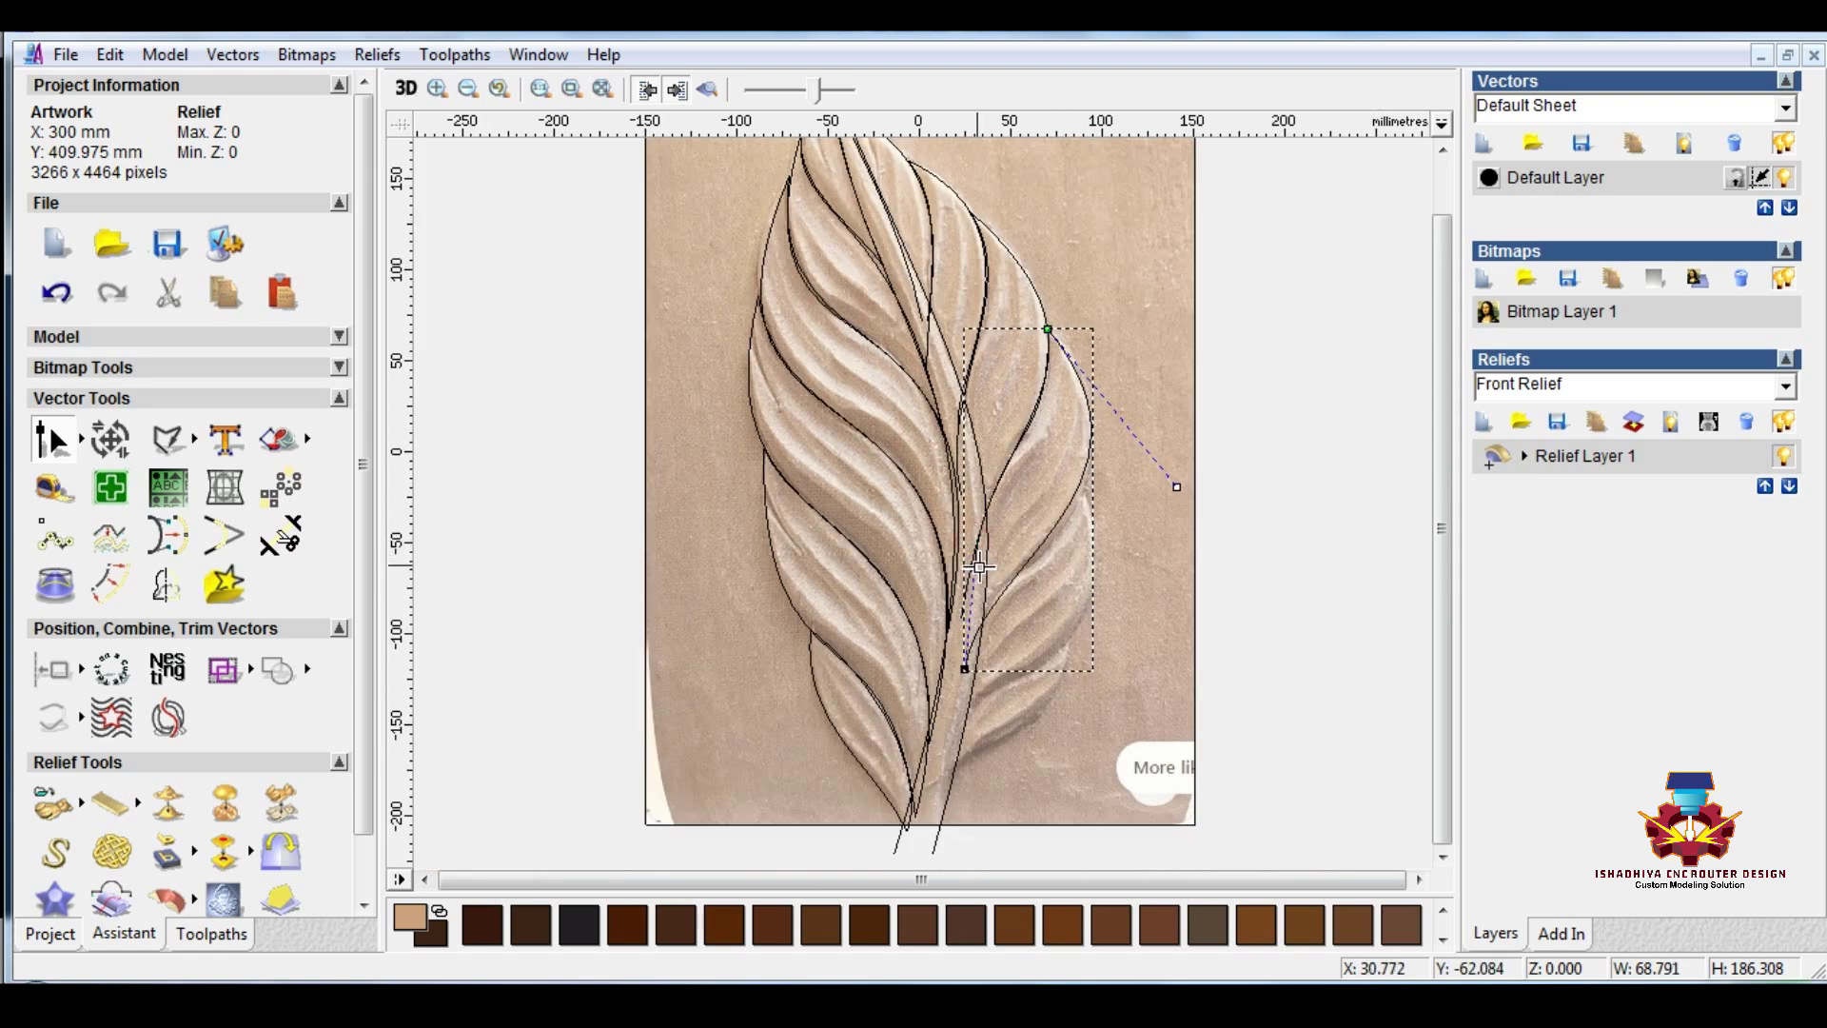
{"action": "left_click_drag", "start_coordinate": [1177, 489], "coordinate": [1179, 518]}
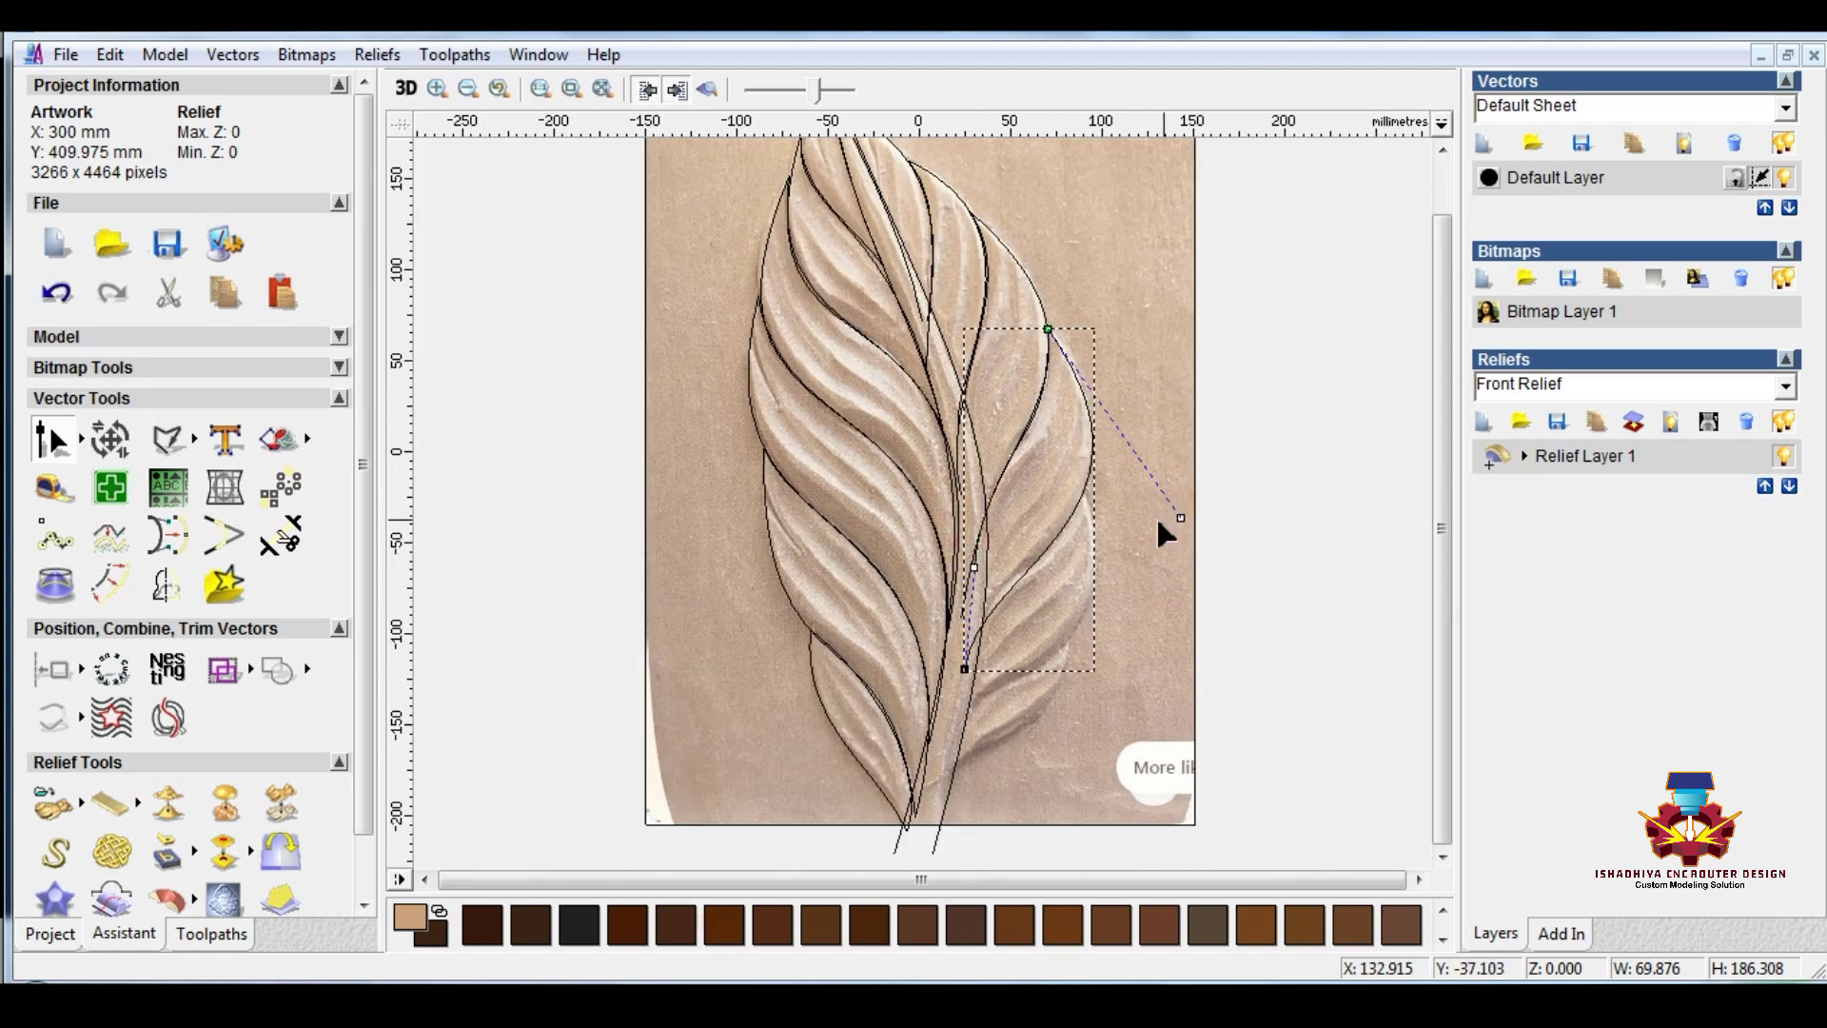
Step: Refine the new lobe outline's end point and control handles where it meets the stem, and leave node editing
{"action": "scroll", "coordinate": [985, 619], "scroll_direction": "up", "scroll_amount": 2}
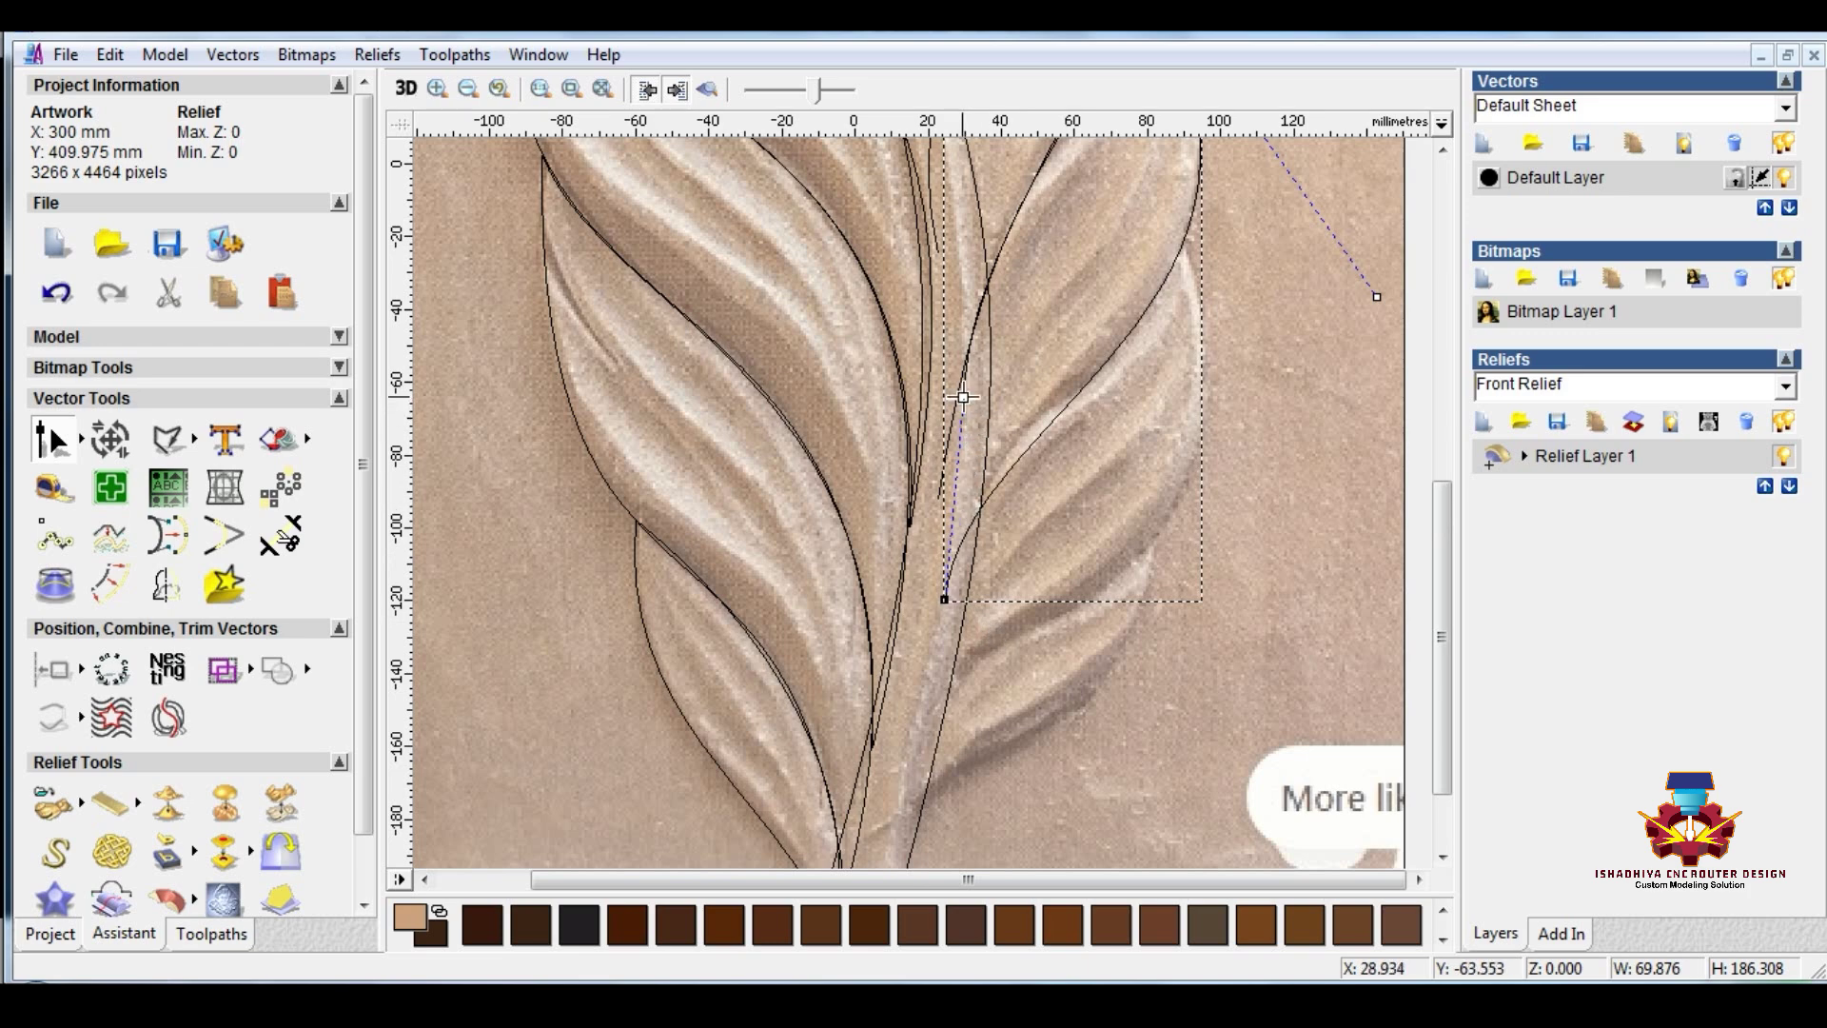
{"action": "left_click_drag", "start_coordinate": [962, 397], "coordinate": [962, 367]}
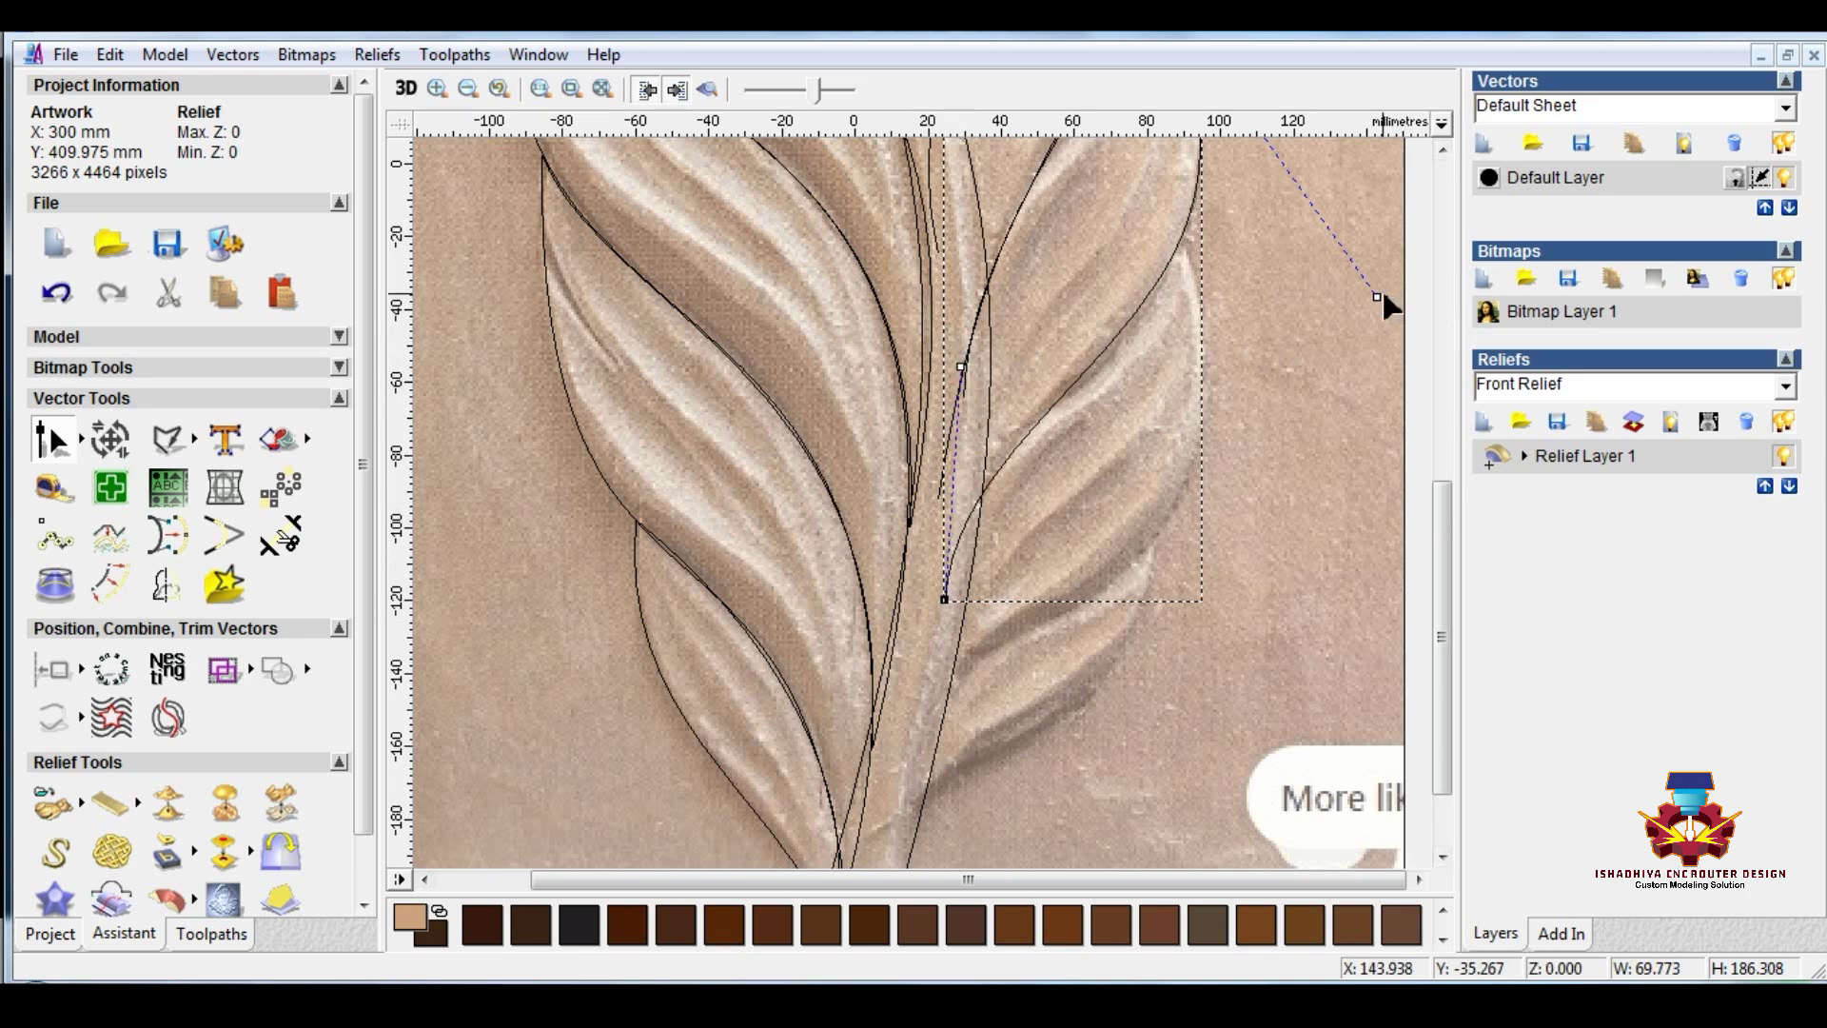
{"action": "left_click_drag", "start_coordinate": [1389, 324], "coordinate": [1387, 322]}
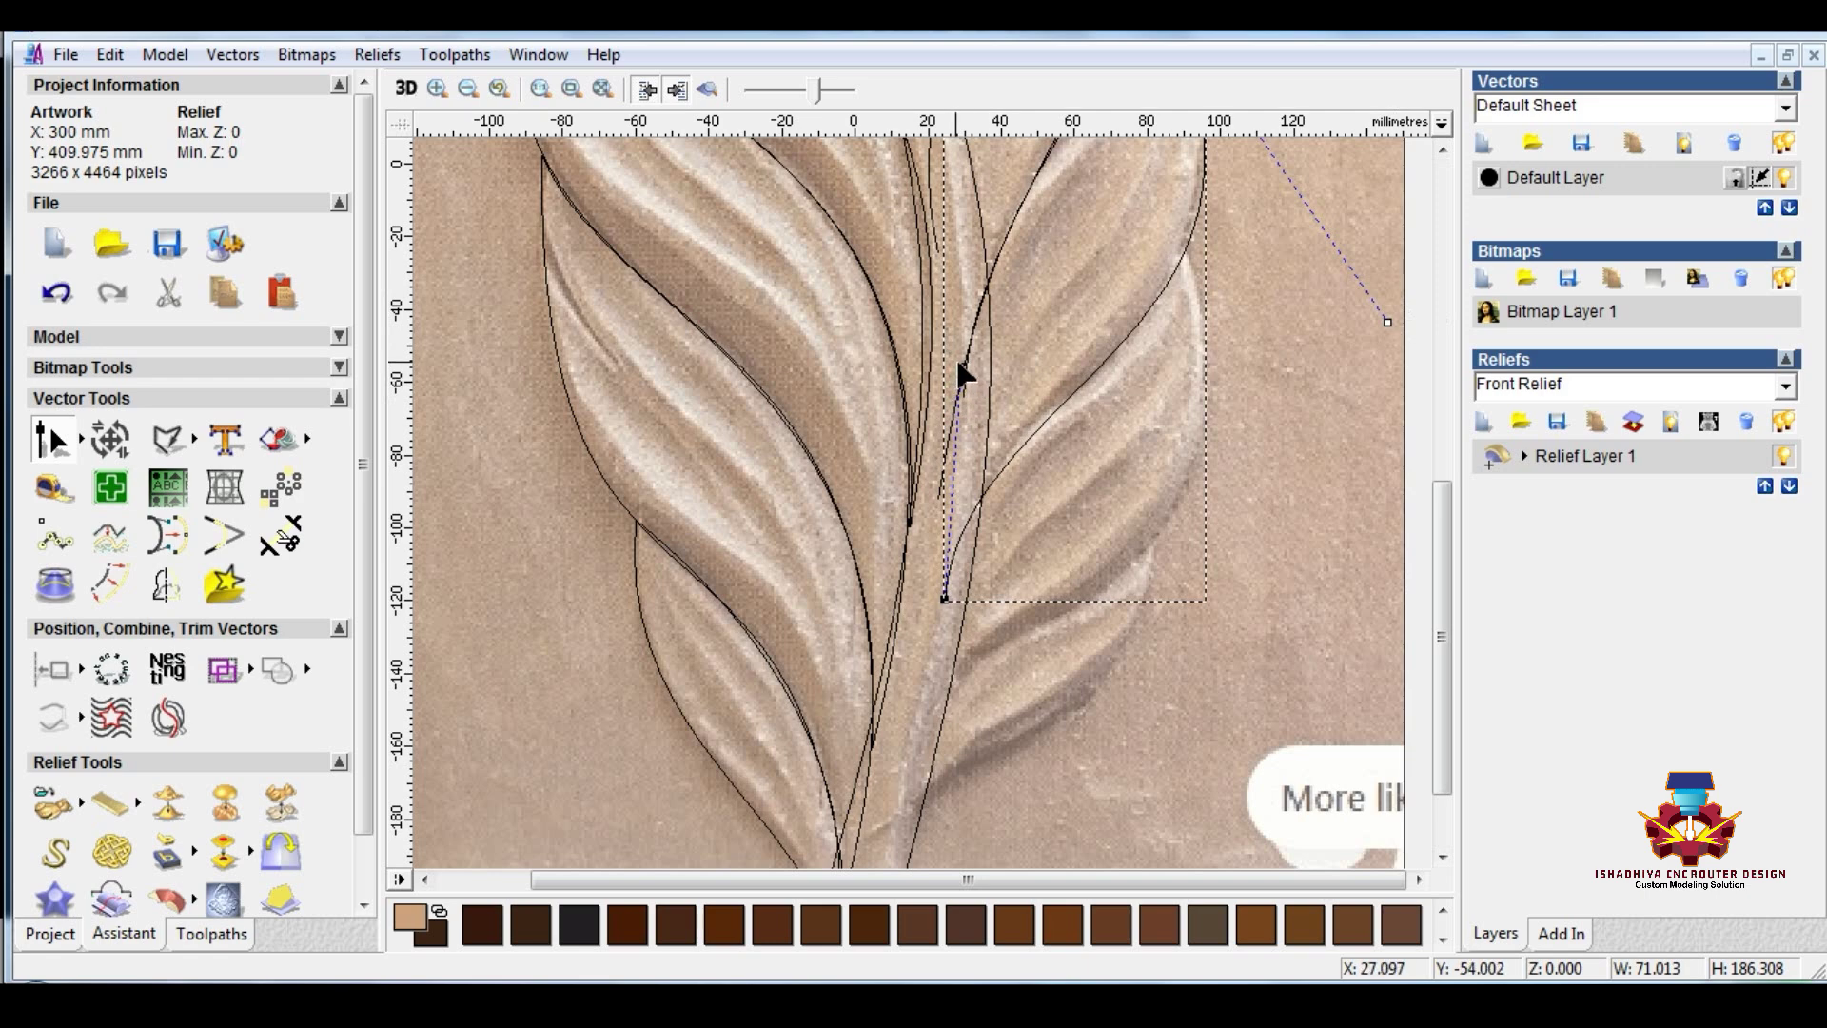
{"action": "left_click_drag", "start_coordinate": [943, 598], "coordinate": [950, 568]}
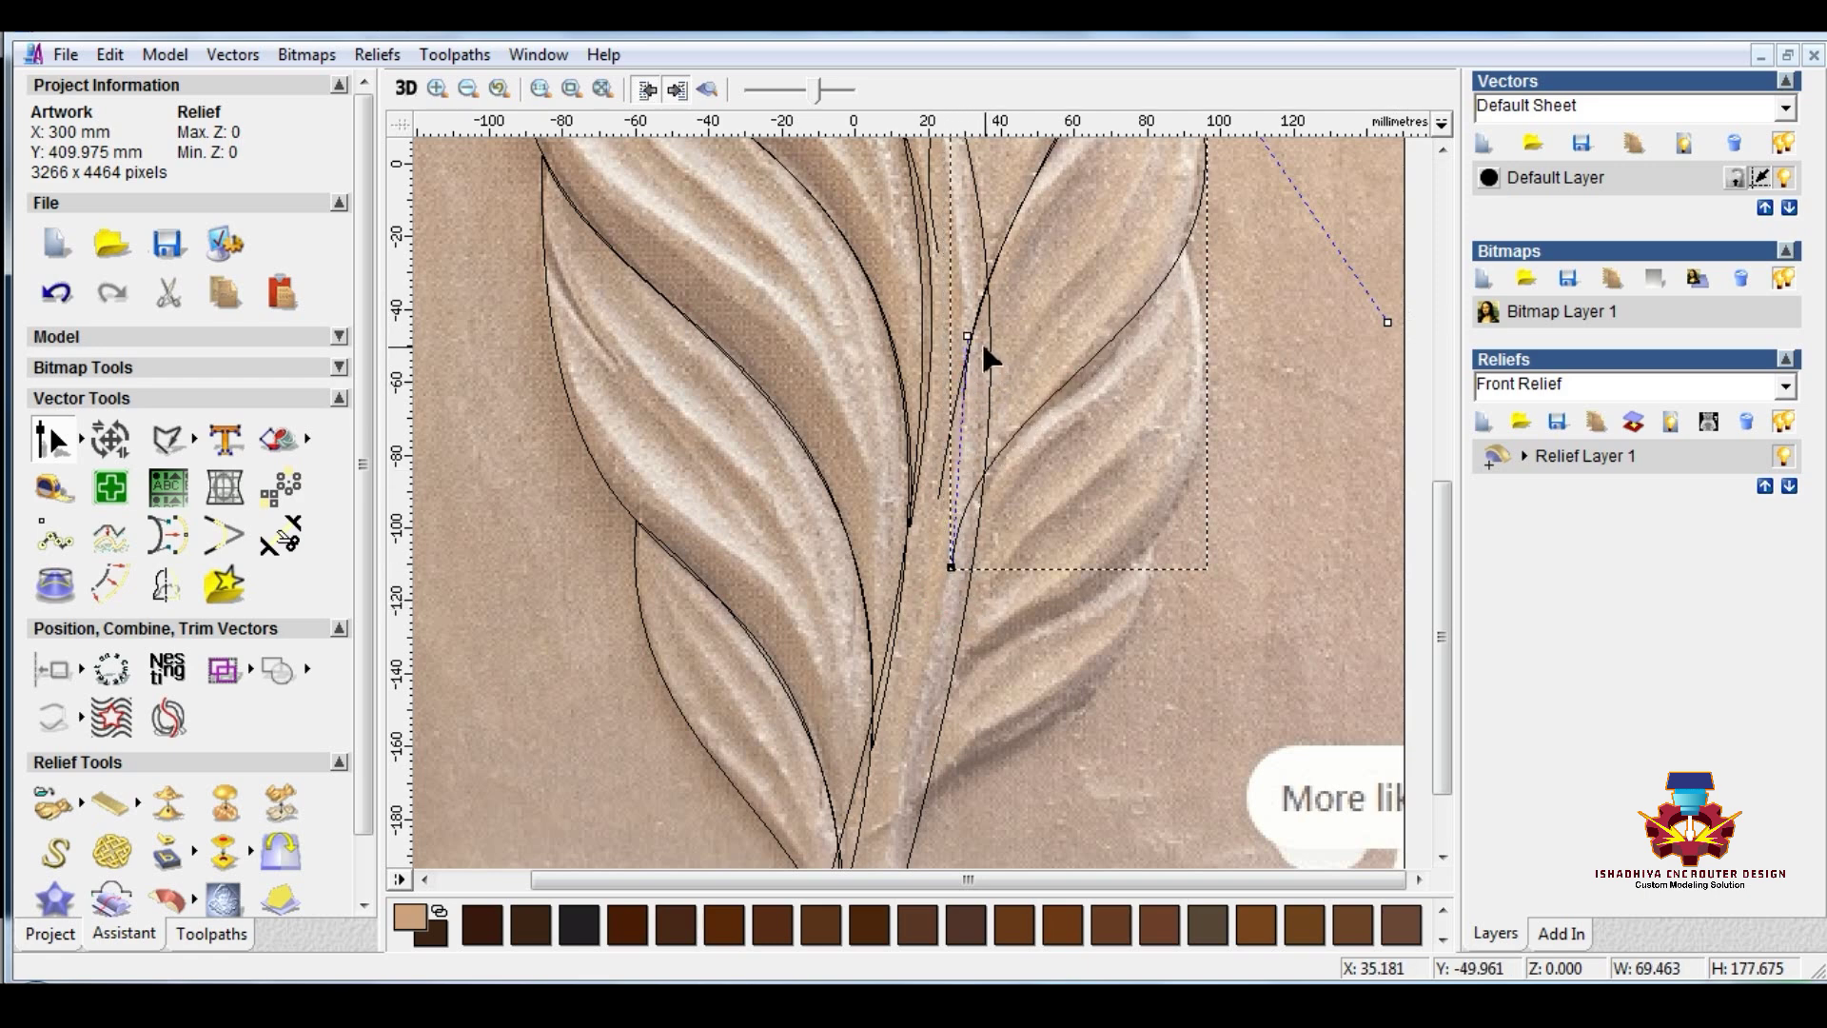
{"action": "left_click_drag", "start_coordinate": [983, 374], "coordinate": [976, 367]}
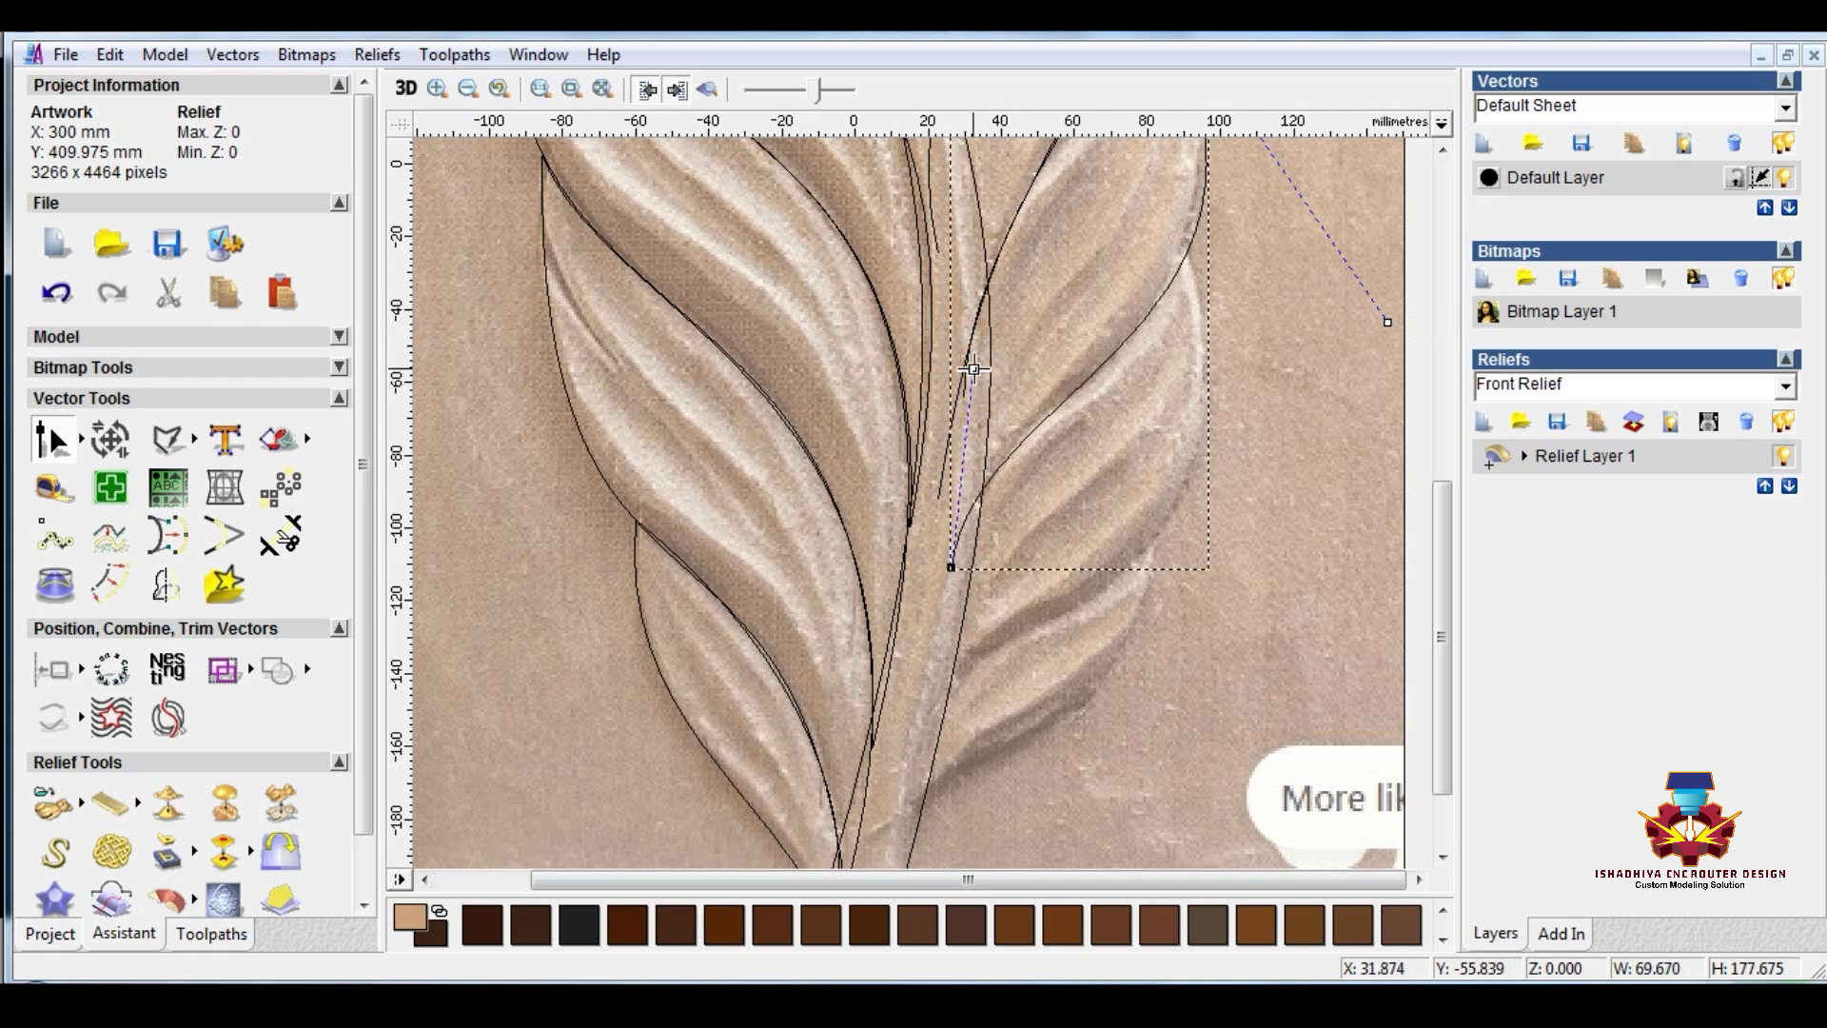
{"action": "scroll", "coordinate": [983, 618], "scroll_direction": "down", "scroll_amount": 2}
{"action": "left_click", "coordinate": [1089, 590]}
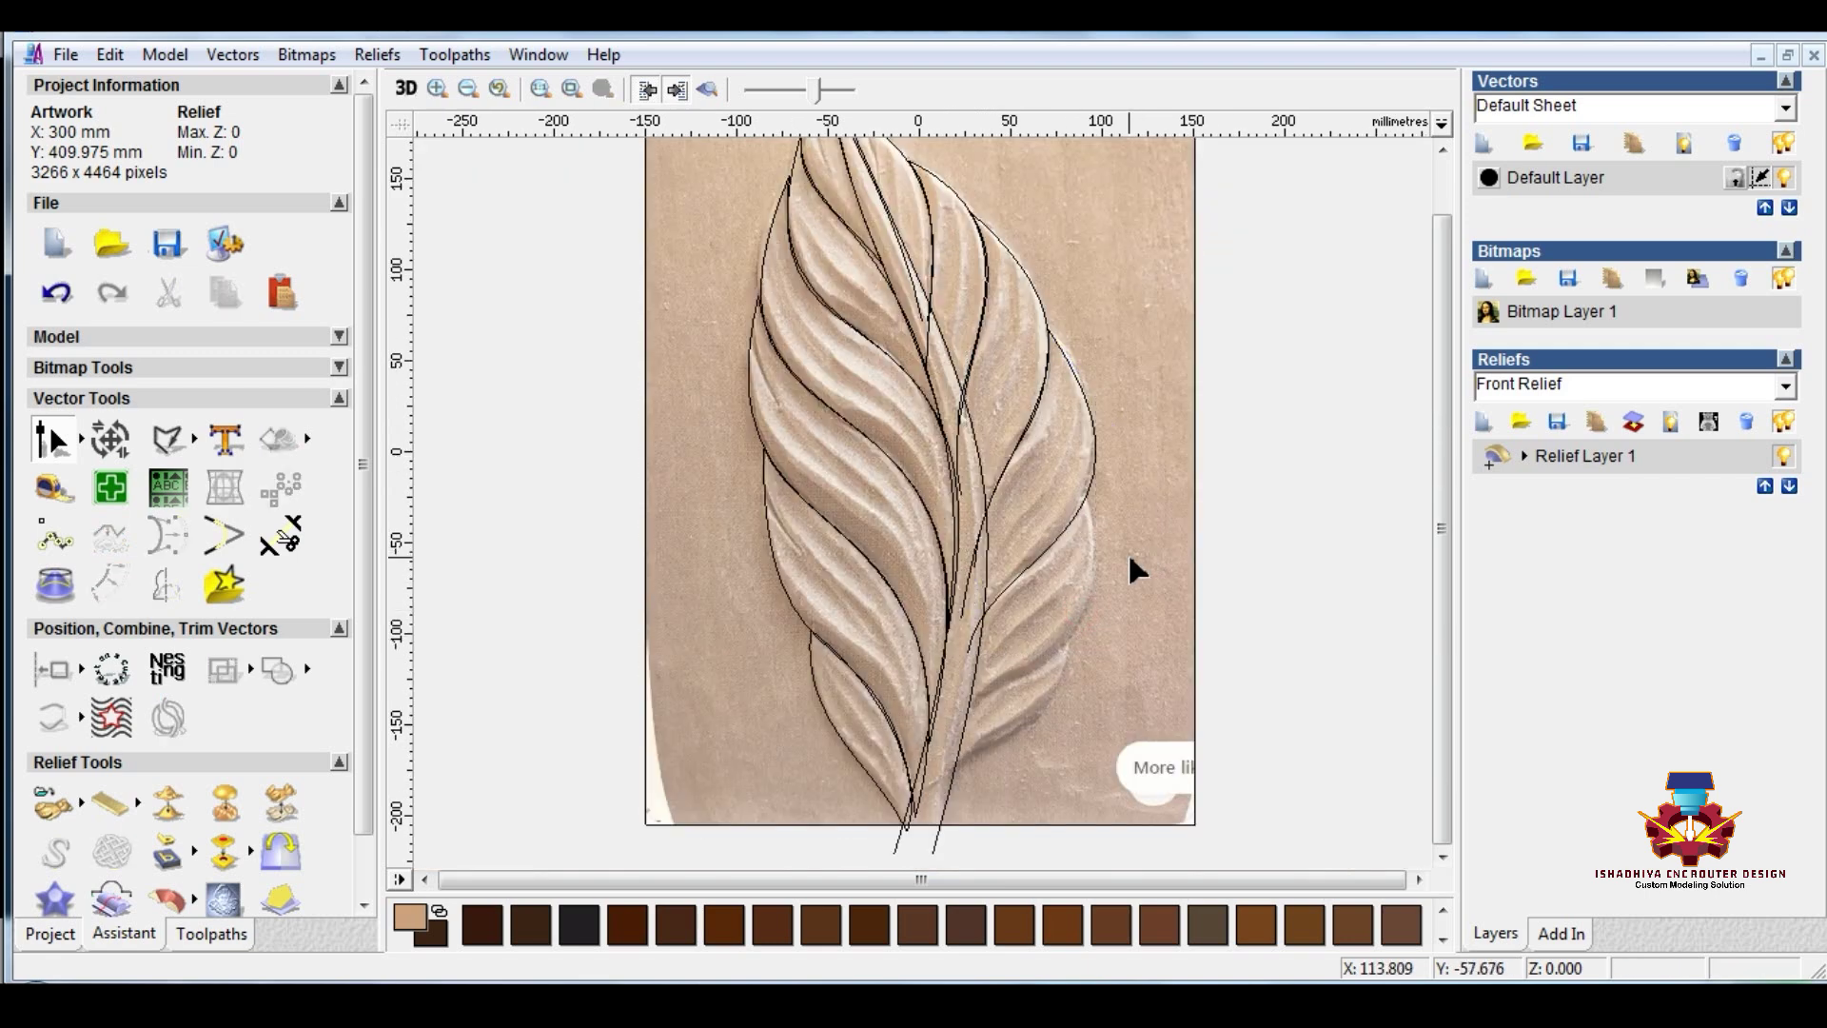
{"action": "right_click", "coordinate": [1130, 565]}
{"action": "key", "text": "Escape"}
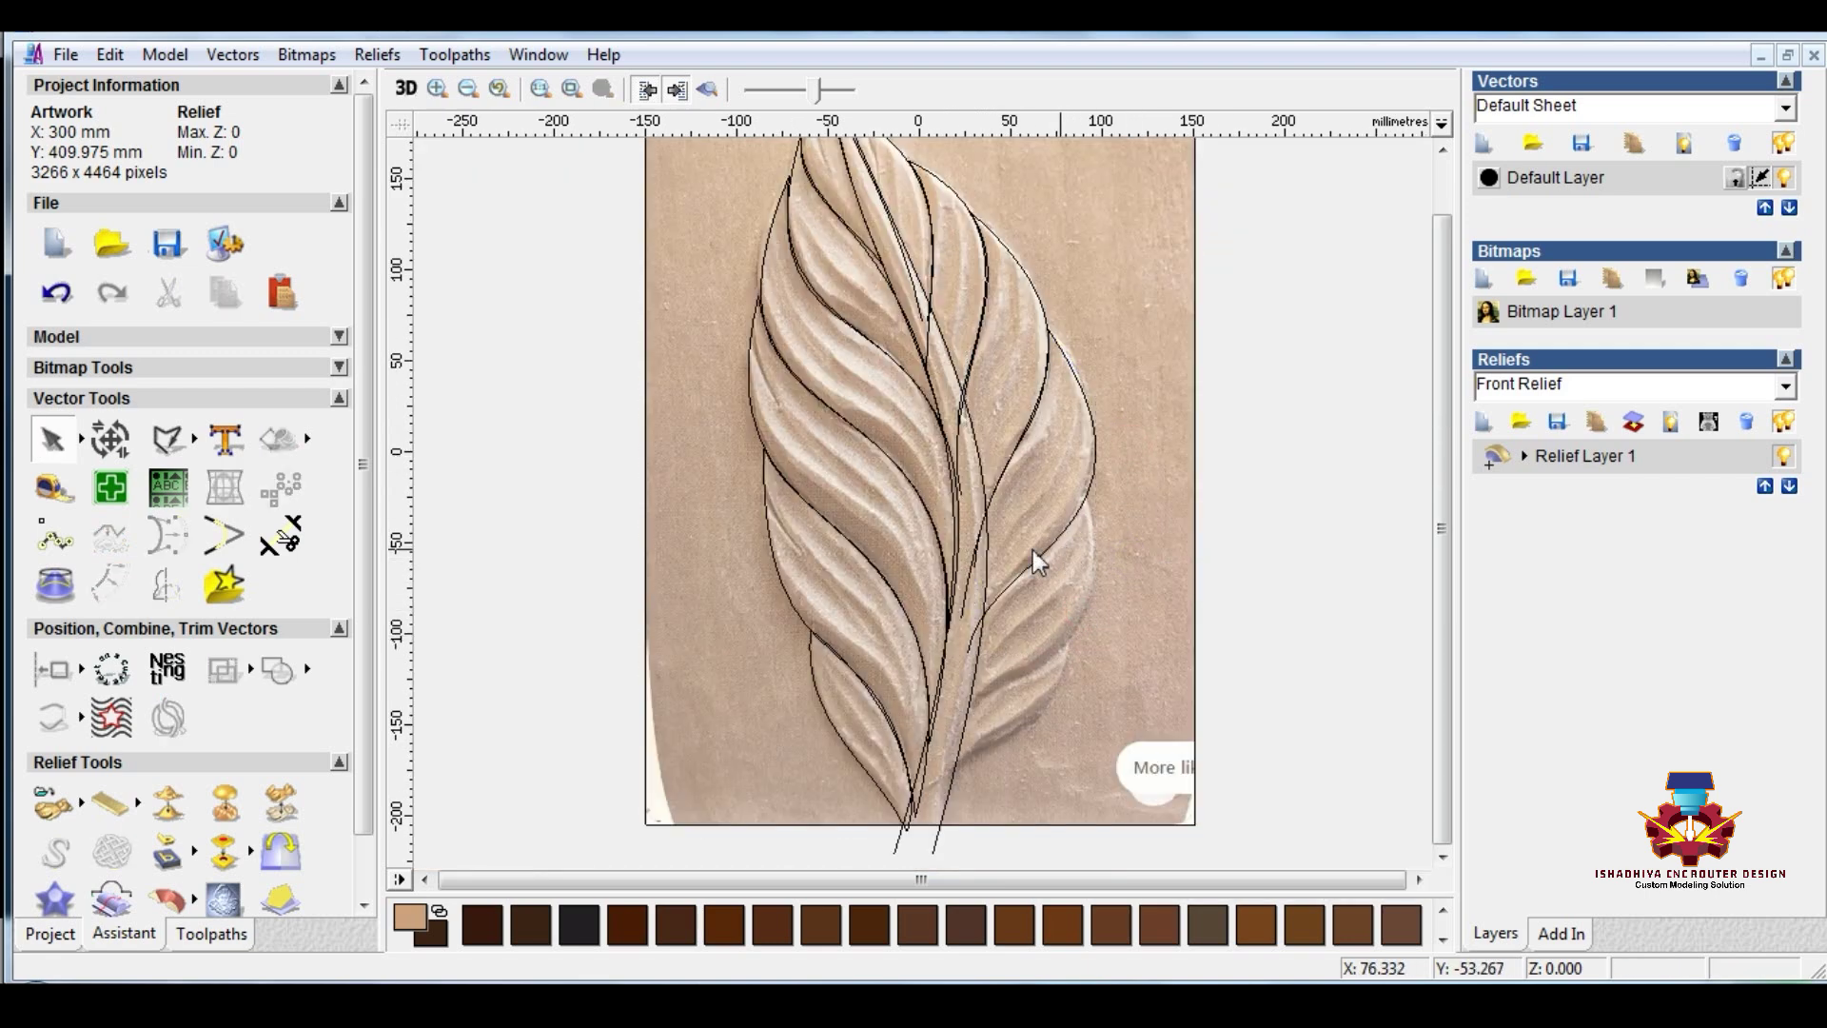
Step: Pull the new lobe outline's upper control handle slightly inward to match the photo's outer edge
{"action": "left_click", "coordinate": [169, 443]}
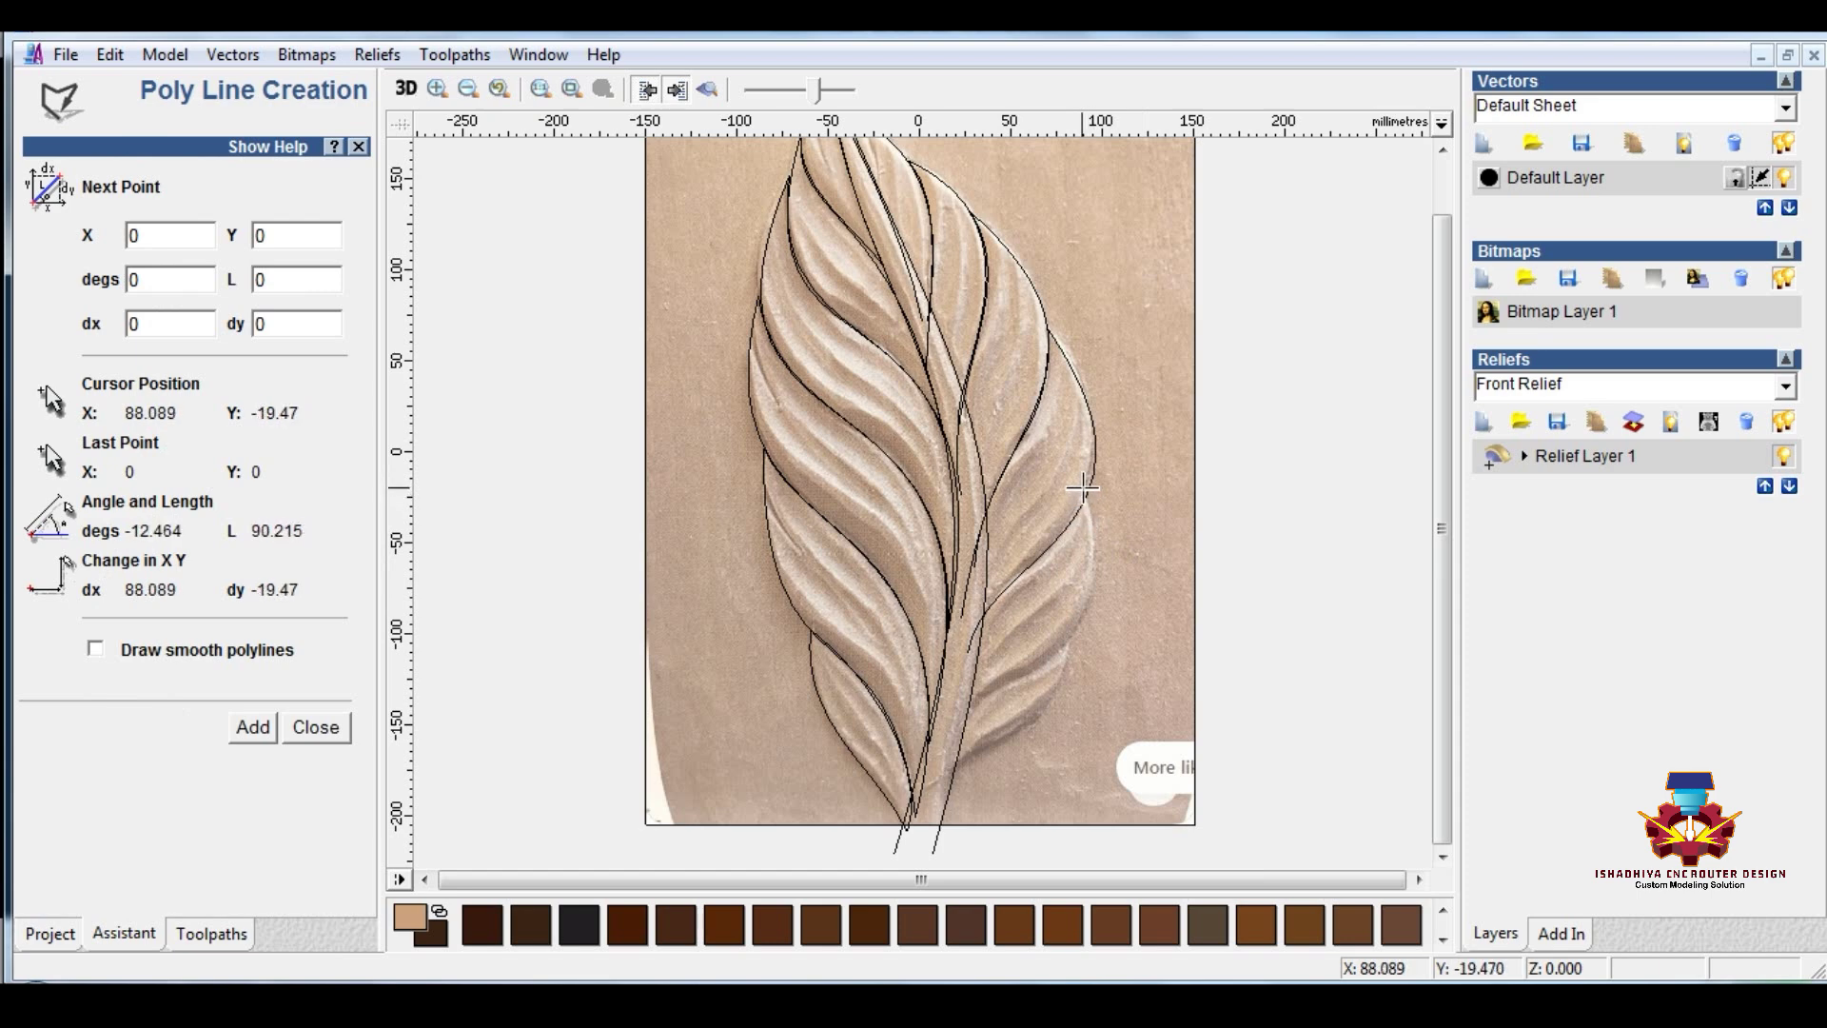
{"action": "key", "text": "Escape"}
{"action": "scroll", "coordinate": [1092, 495], "scroll_direction": "up", "scroll_amount": 3}
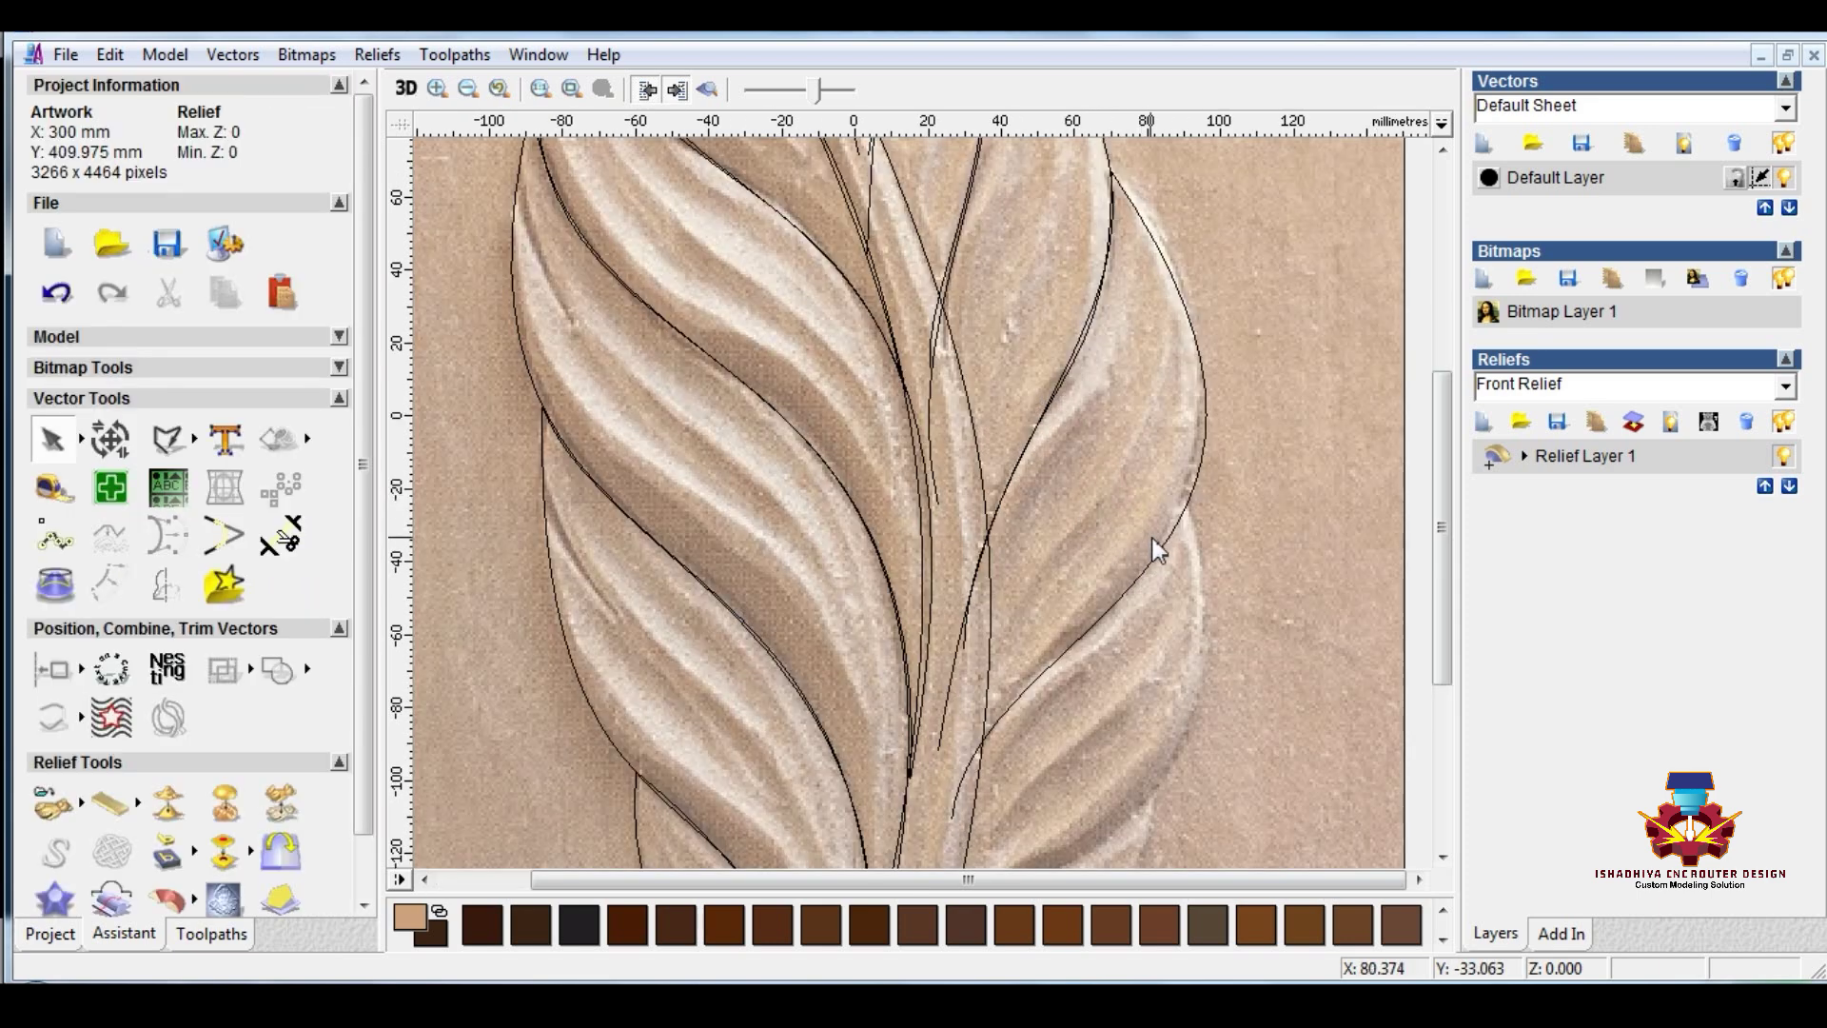
{"action": "left_click", "coordinate": [1169, 526]}
{"action": "double_click", "coordinate": [1171, 528]}
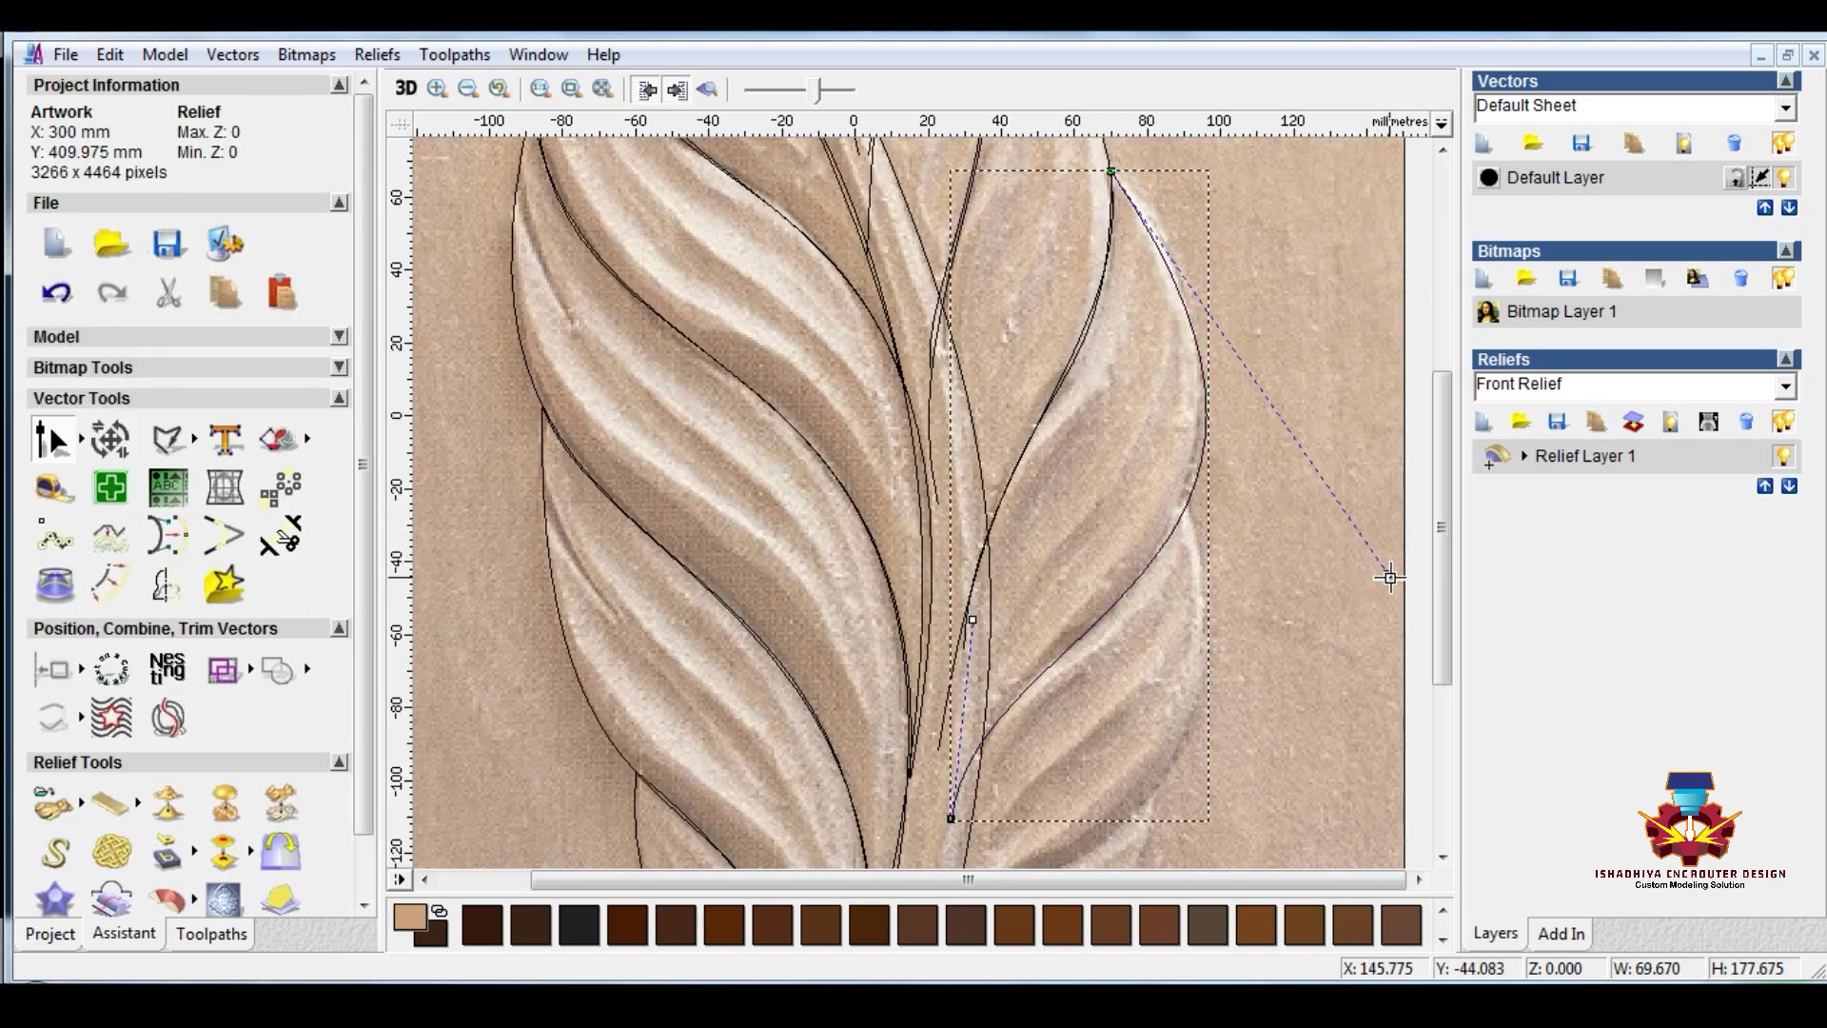
{"action": "left_click_drag", "start_coordinate": [1377, 560], "coordinate": [1375, 556]}
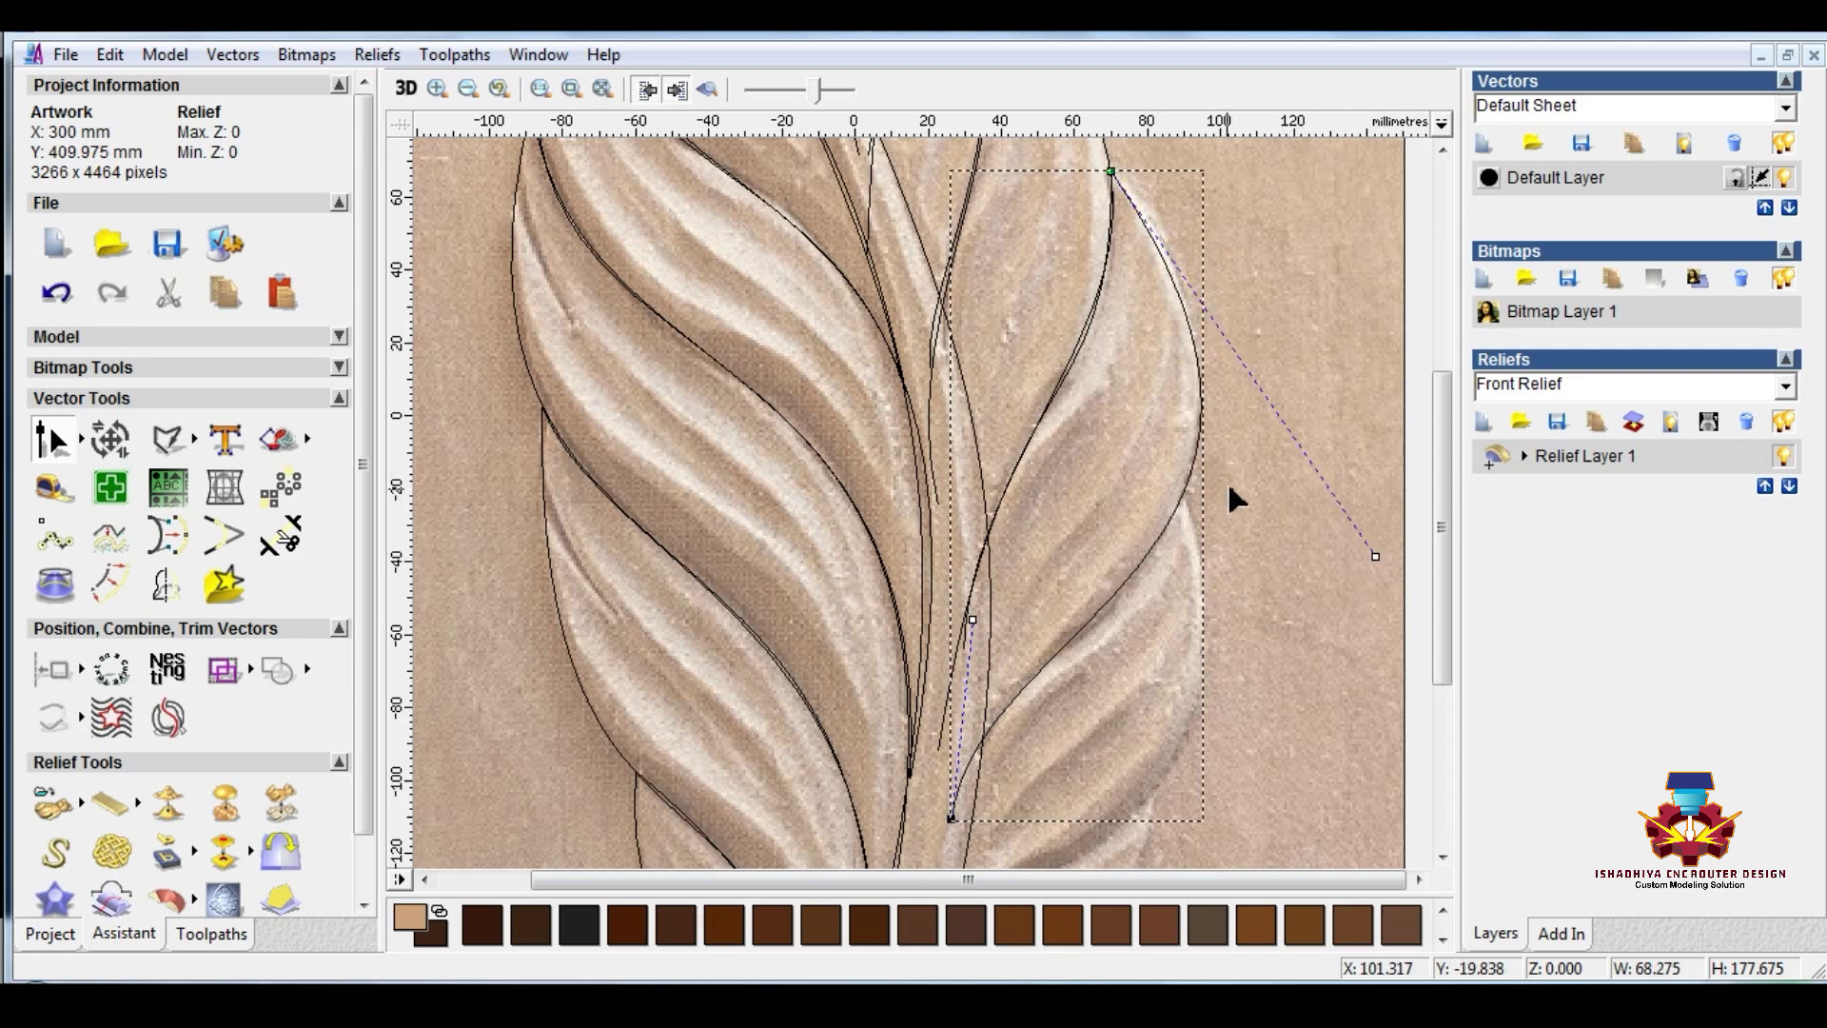
Step: Draw two straight polylines on the leaf's right half, each from a lower lobe's outer tip down to the stem
{"action": "left_click", "coordinate": [168, 438]}
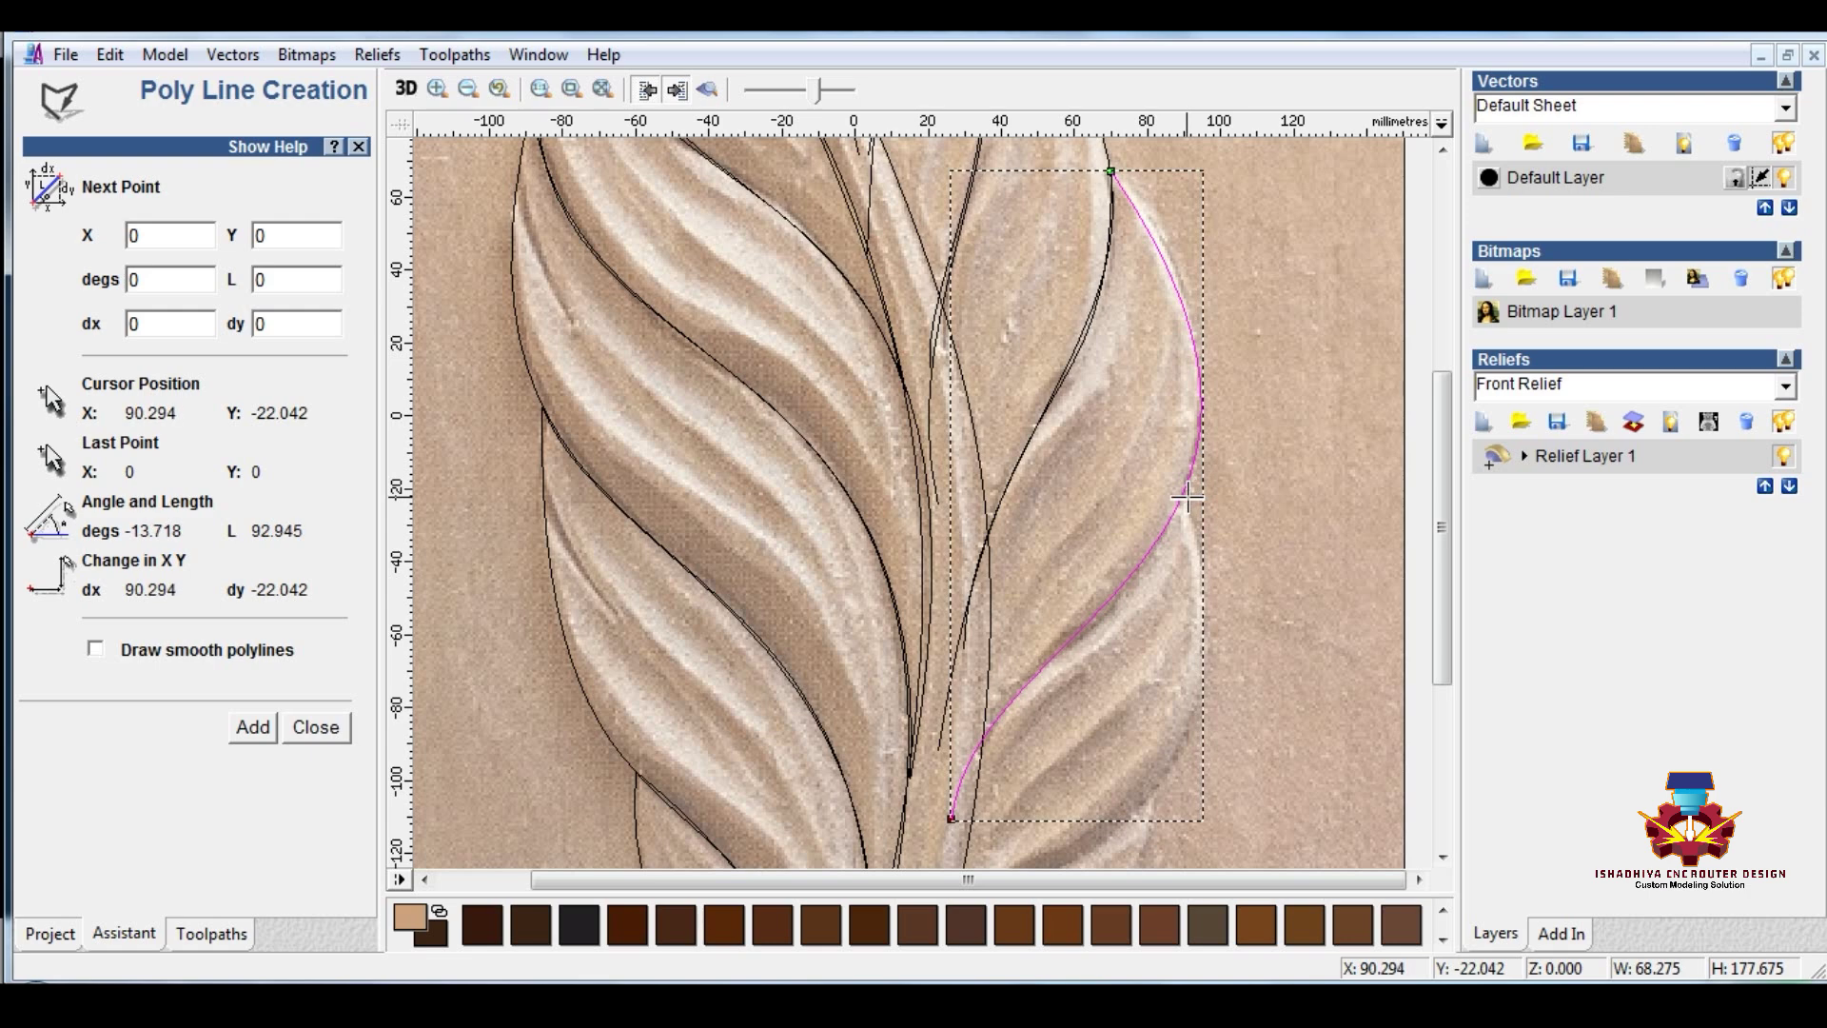
{"action": "left_click", "coordinate": [1184, 496]}
{"action": "scroll", "coordinate": [1147, 696], "scroll_direction": "down", "scroll_amount": 1}
{"action": "scroll", "coordinate": [1145, 696], "scroll_direction": "up", "scroll_amount": 1}
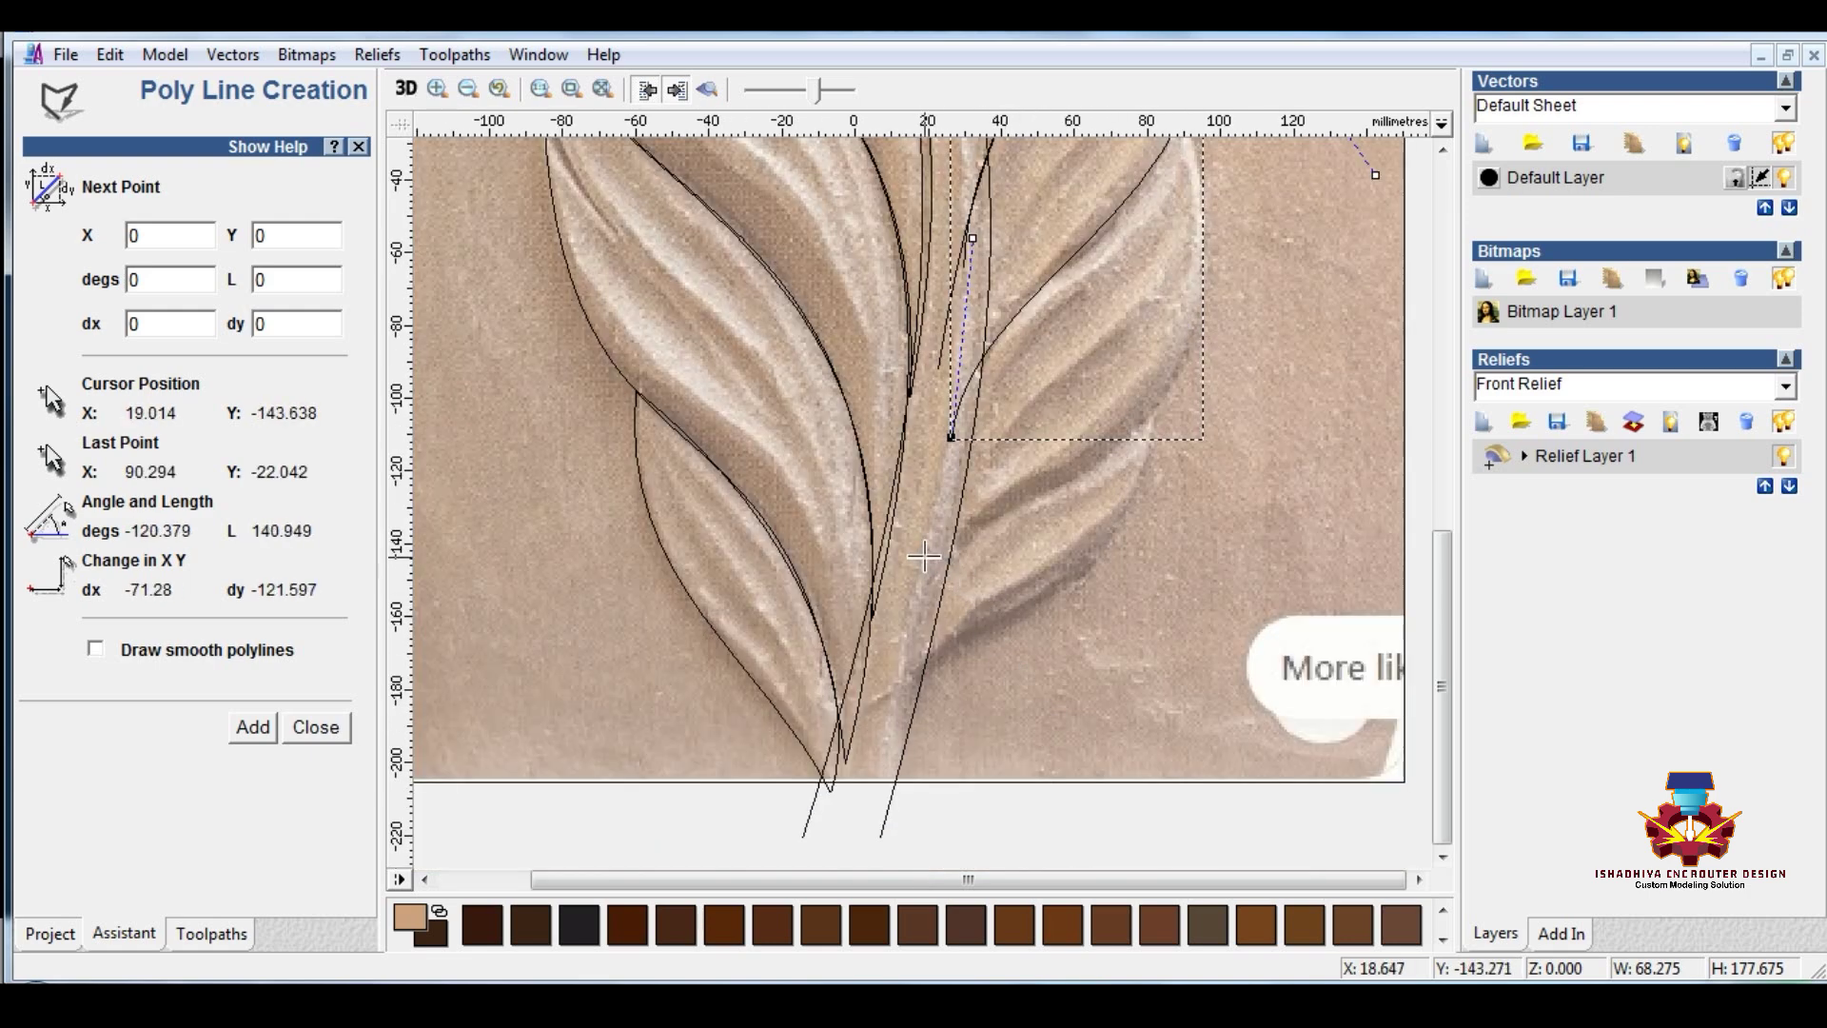
{"action": "left_click", "coordinate": [933, 584]}
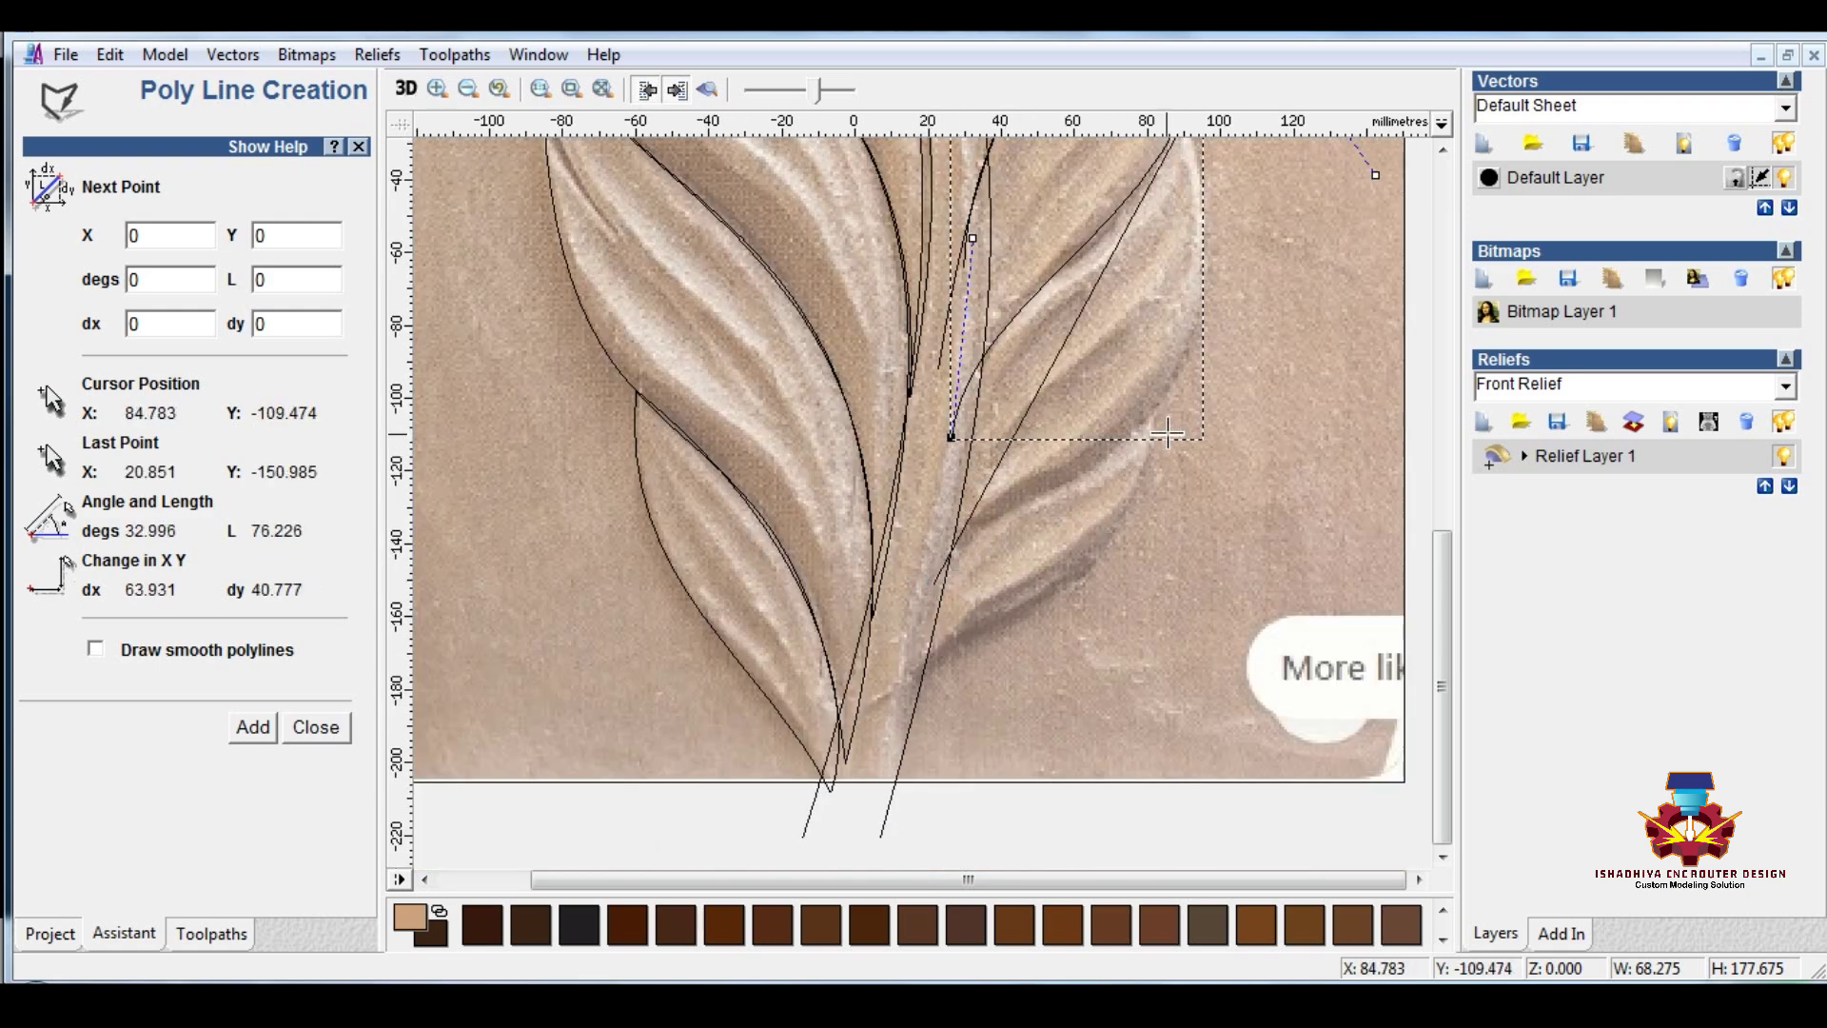
{"action": "left_click", "coordinate": [1147, 413]}
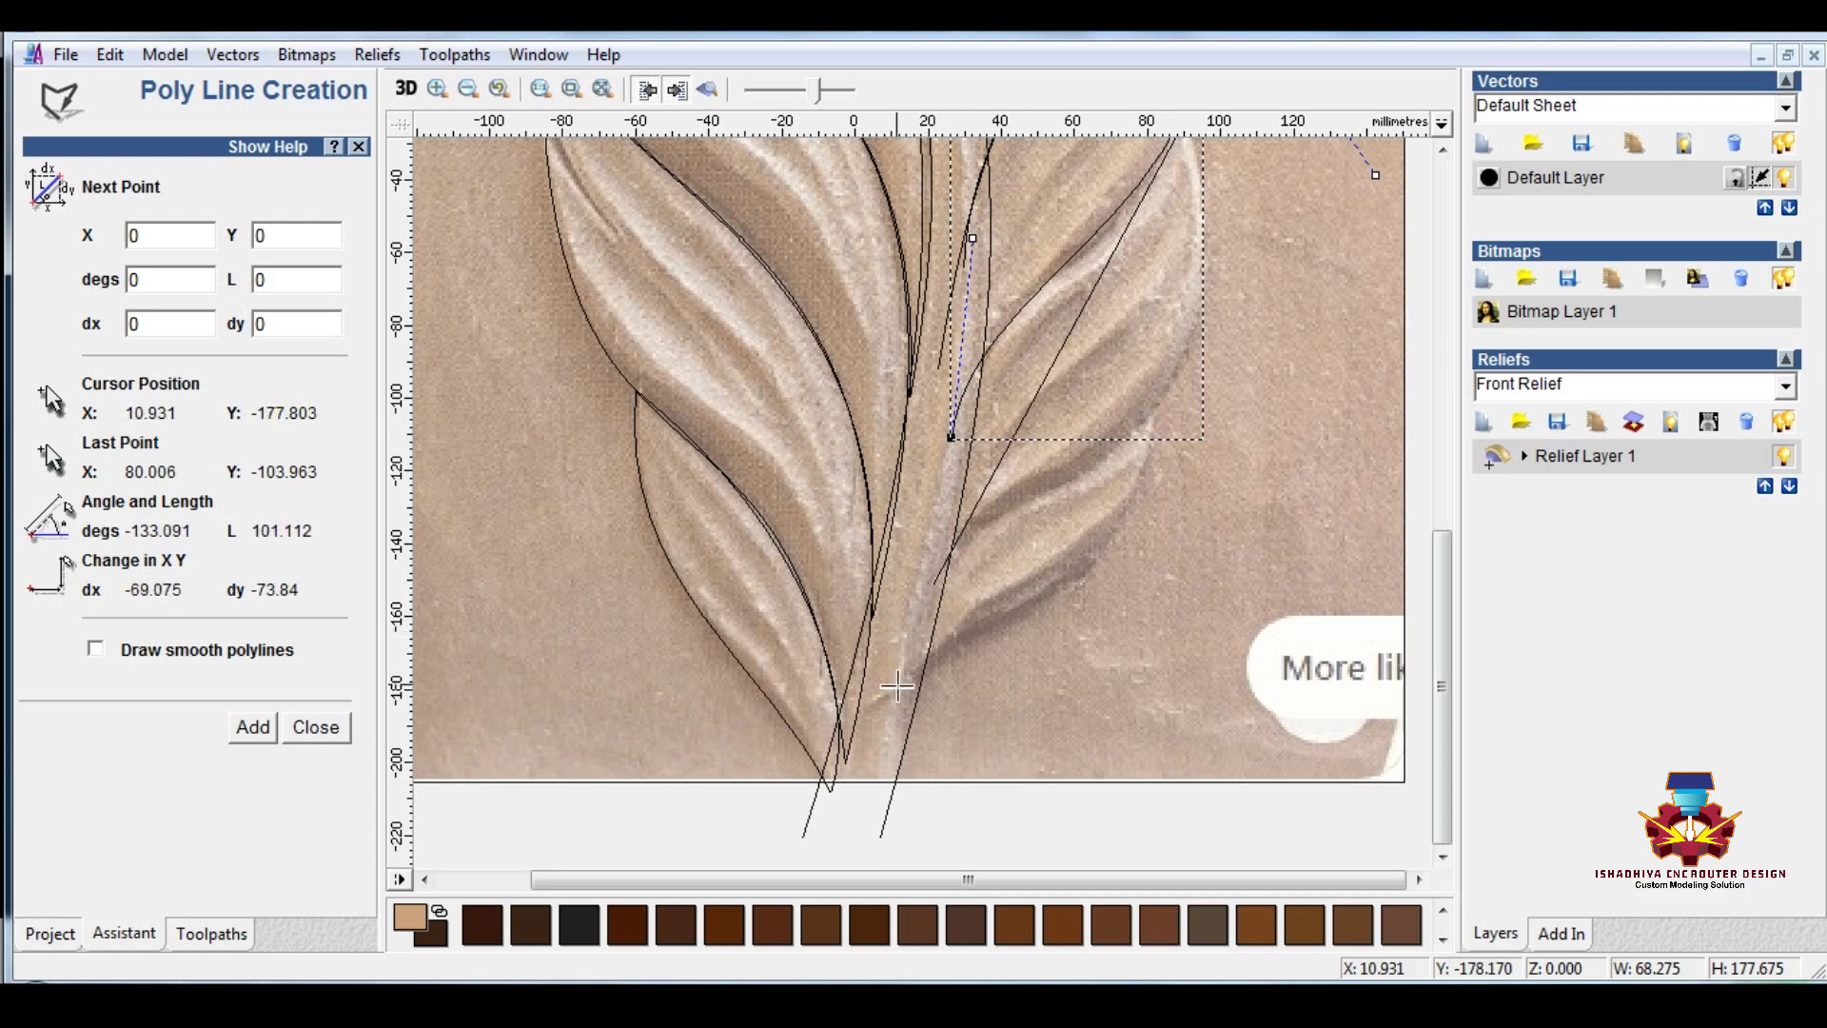
{"action": "right_click", "coordinate": [993, 673]}
Step: Duplicate both straight lobe lines in place by copying and pasting them
{"action": "left_click", "coordinate": [1016, 495]}
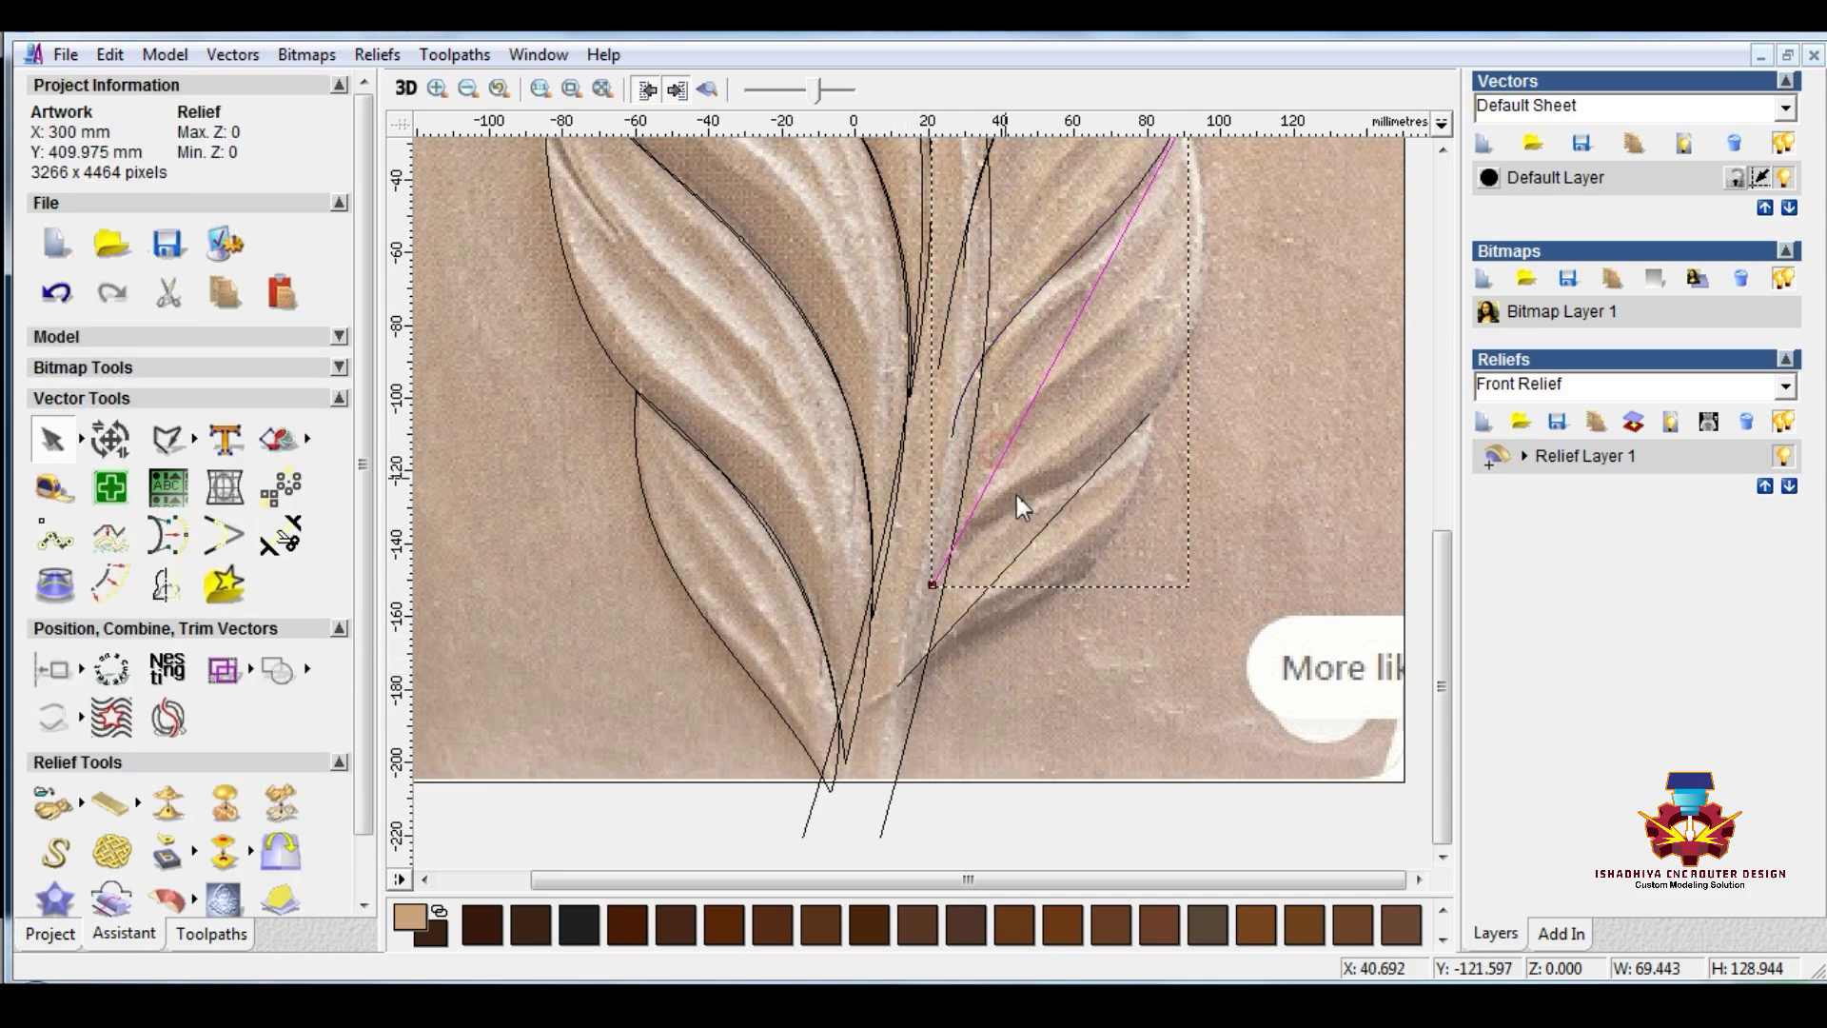
{"action": "double_click", "coordinate": [1042, 531]}
{"action": "left_click", "coordinate": [1020, 736]}
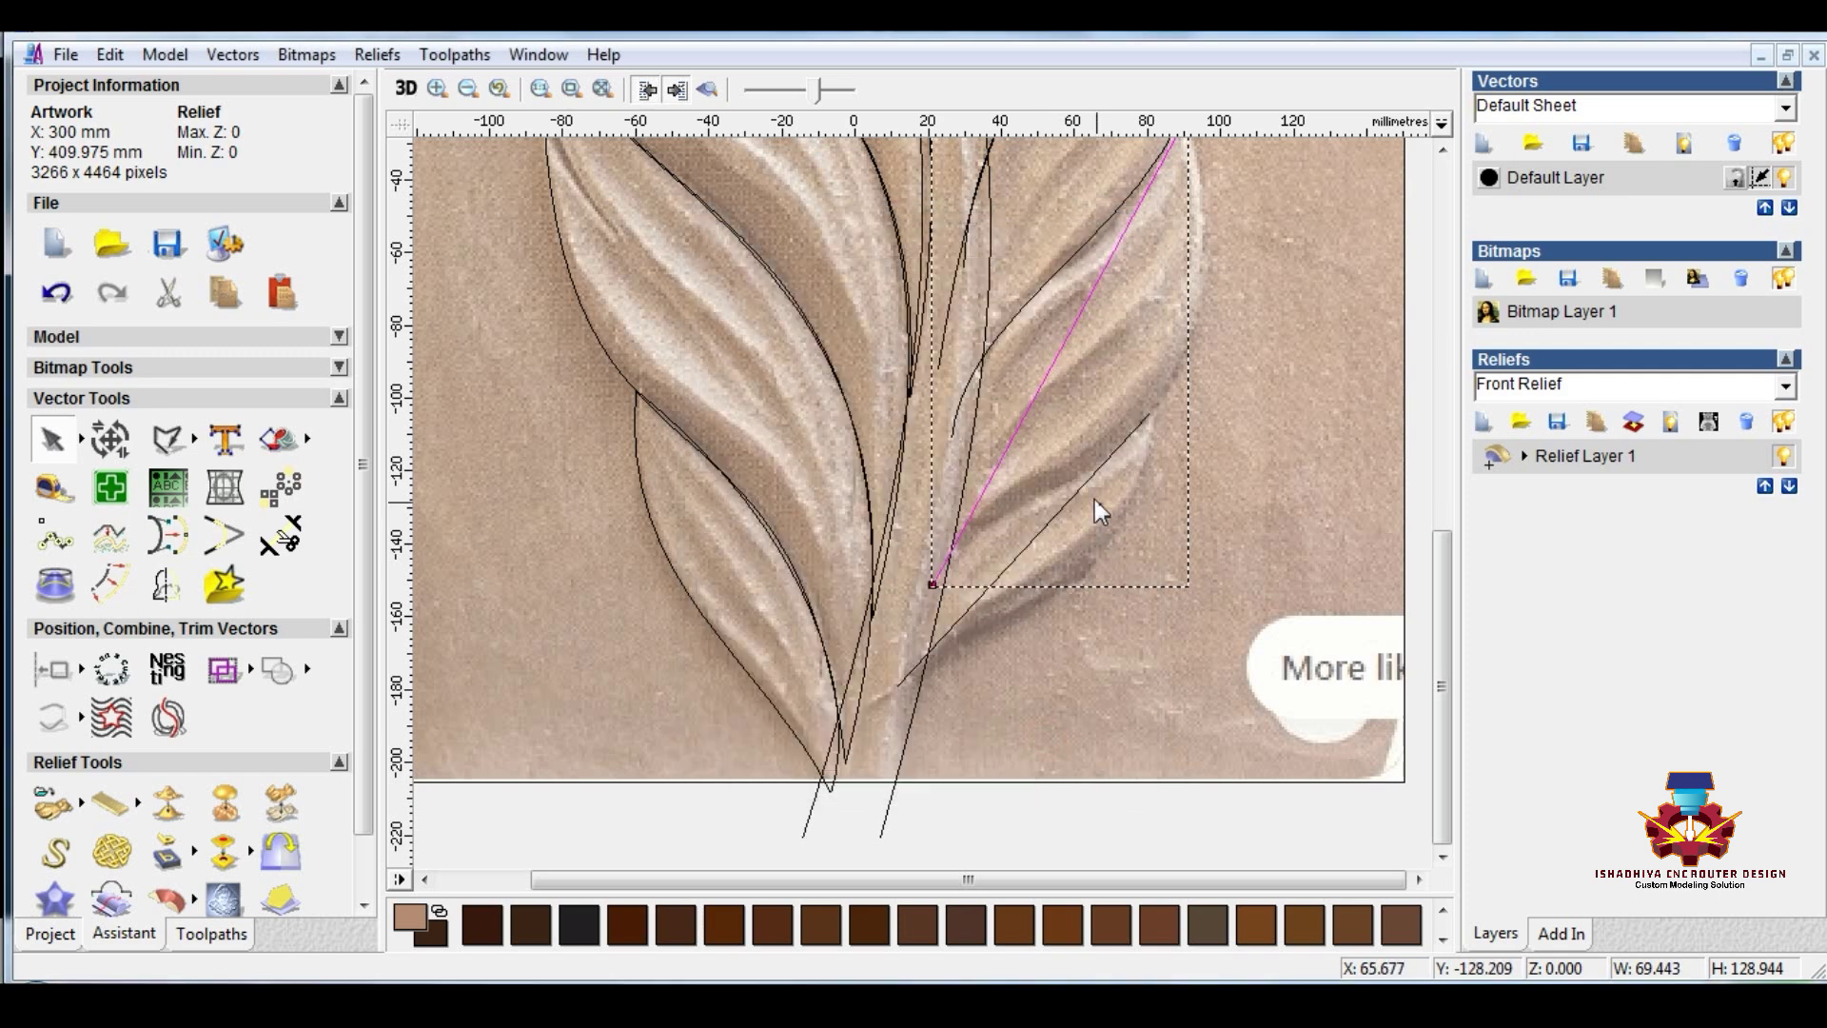
{"action": "right_click", "coordinate": [1086, 482]}
{"action": "left_click", "coordinate": [1155, 394]}
{"action": "right_click", "coordinate": [1150, 357]}
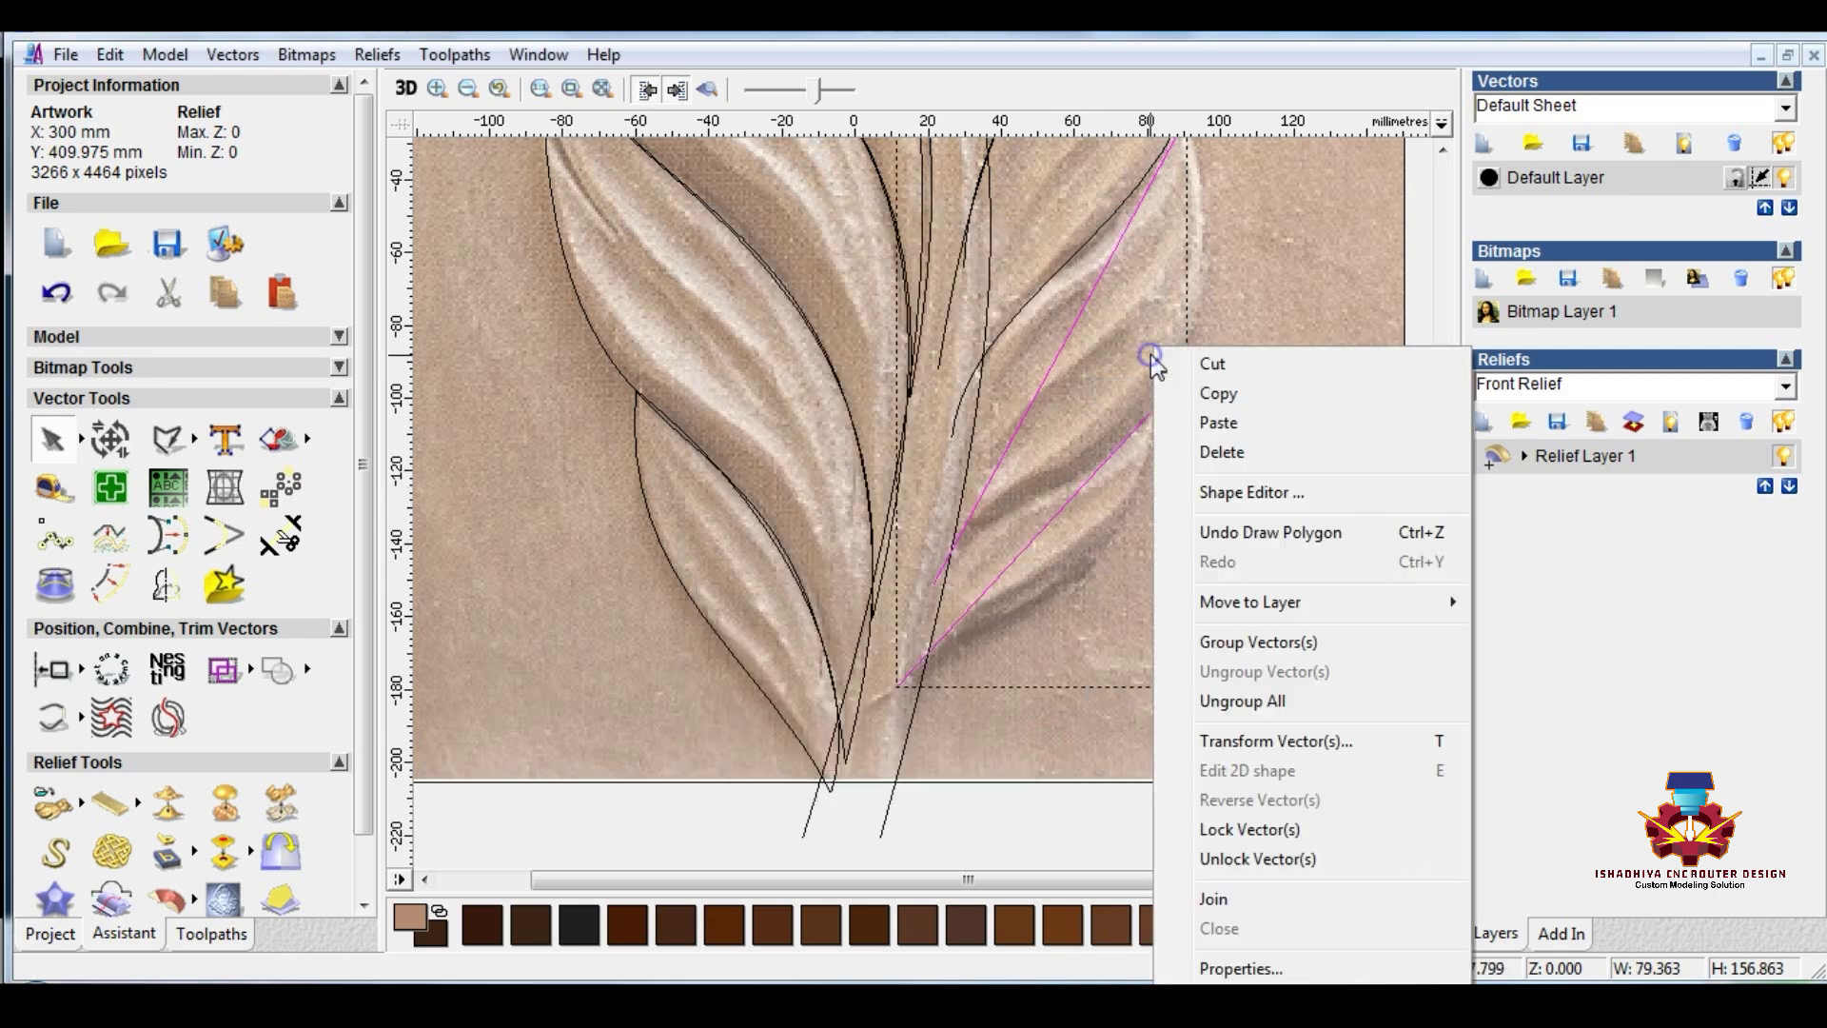
{"action": "left_click", "coordinate": [1213, 423]}
{"action": "left_click", "coordinate": [1201, 366]}
Step: Convert one of the longer straight lines to a curve and bend it outward along the second-lowest right lobe's outer edge
{"action": "left_click", "coordinate": [1053, 387]}
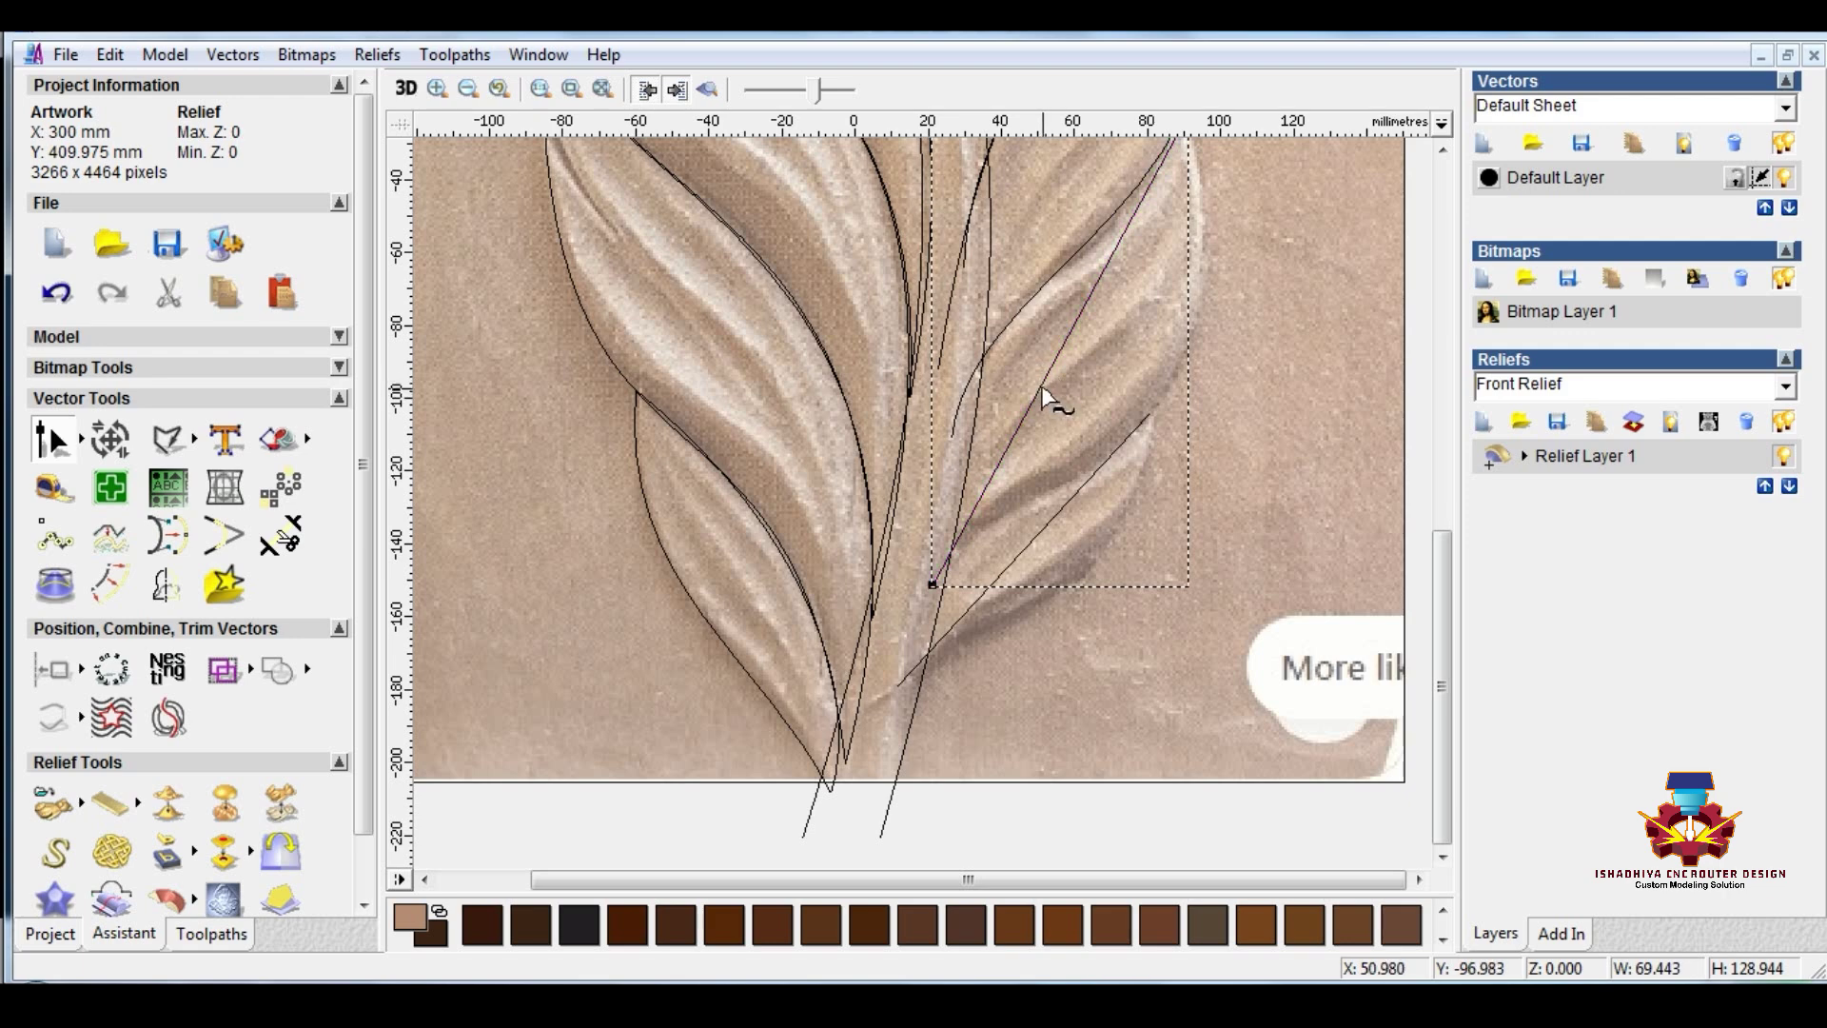
{"action": "key", "text": "b"}
{"action": "left_click", "coordinate": [1102, 272]}
{"action": "left_click_drag", "start_coordinate": [1269, 454], "coordinate": [1282, 475]}
Step: Convert the remaining straight copy across the second-lowest right lobe to an editable curve
{"action": "left_click", "coordinate": [1029, 407]}
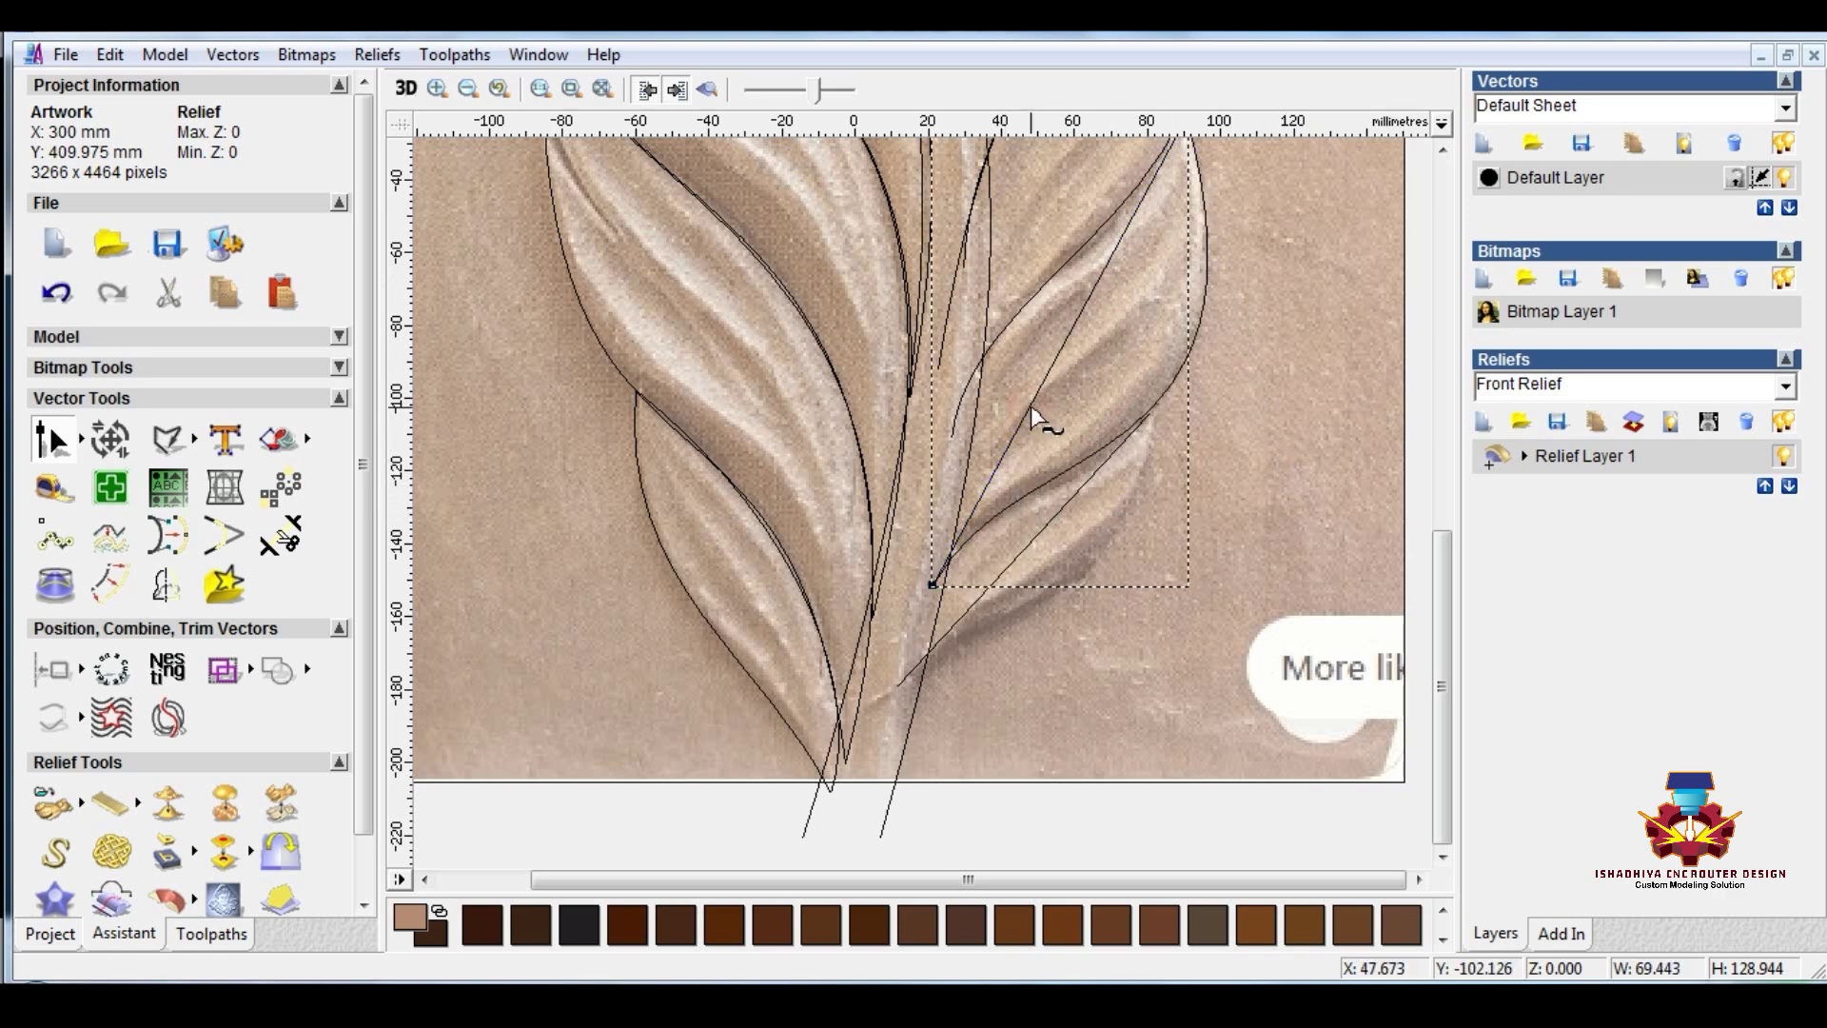
{"action": "double_click", "coordinate": [1018, 426]}
{"action": "left_click", "coordinate": [1021, 735]}
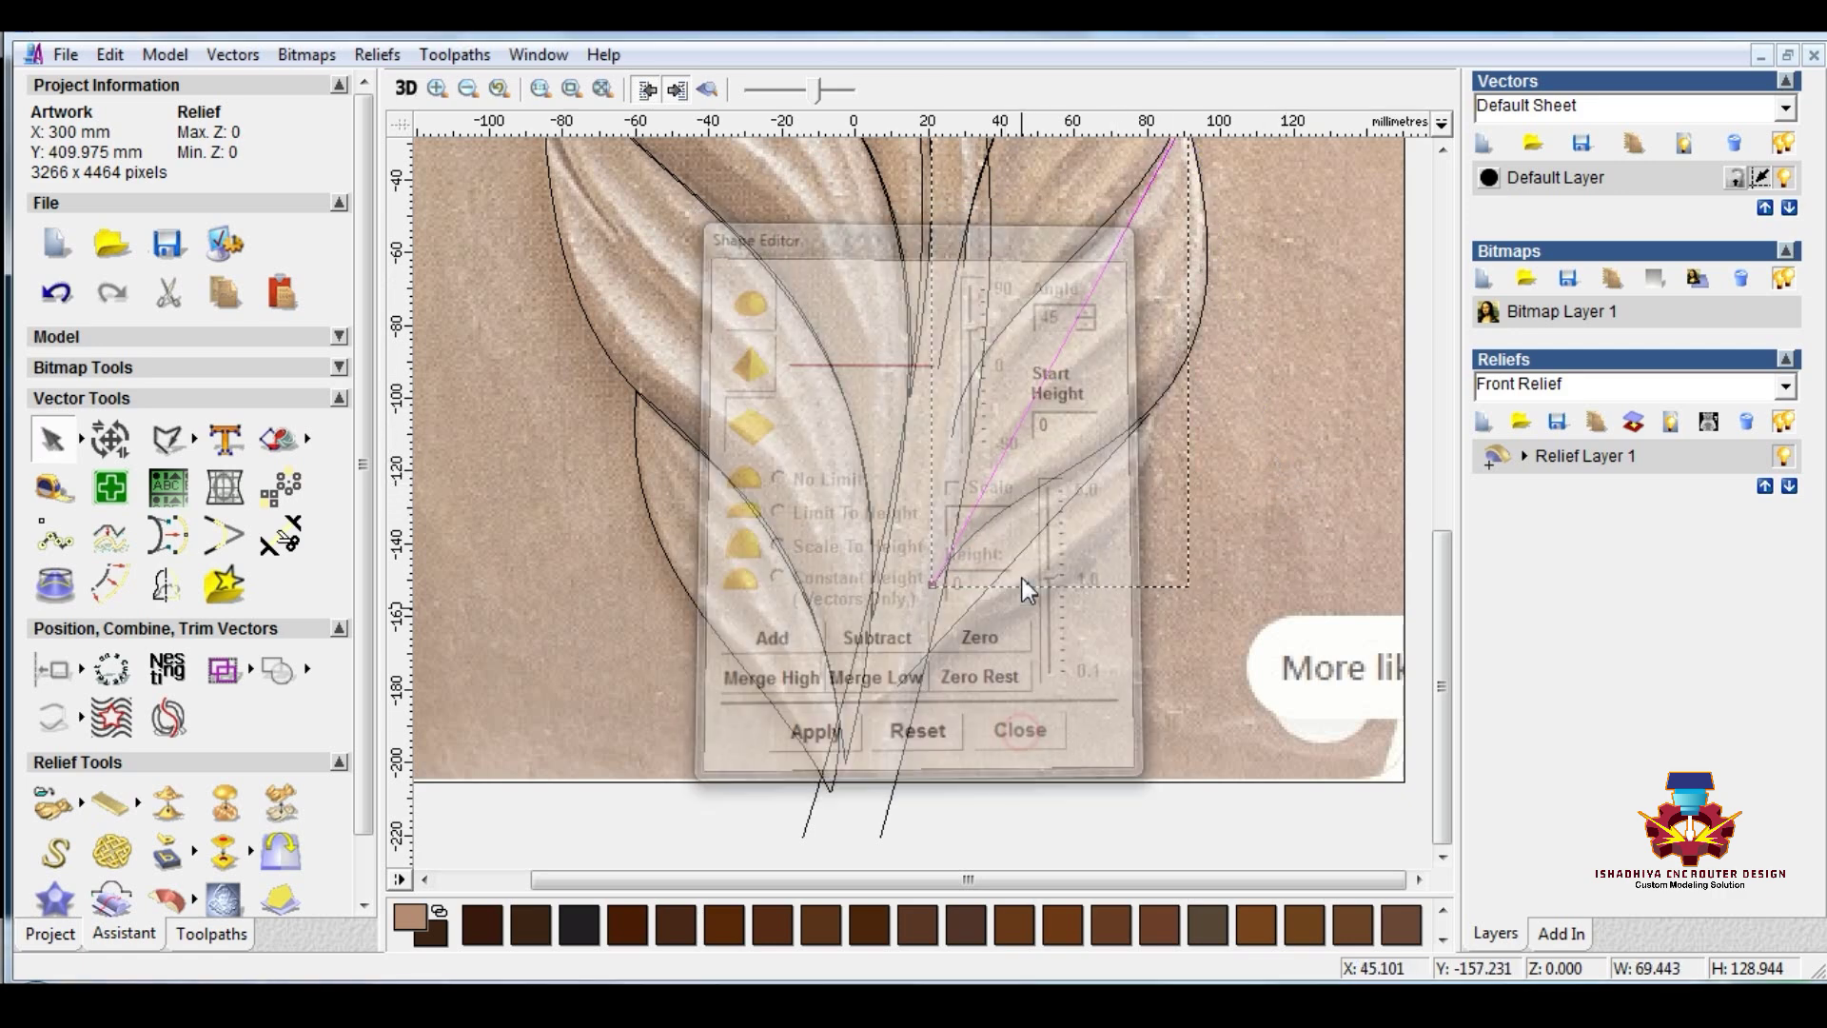
{"action": "left_click", "coordinate": [1037, 392]}
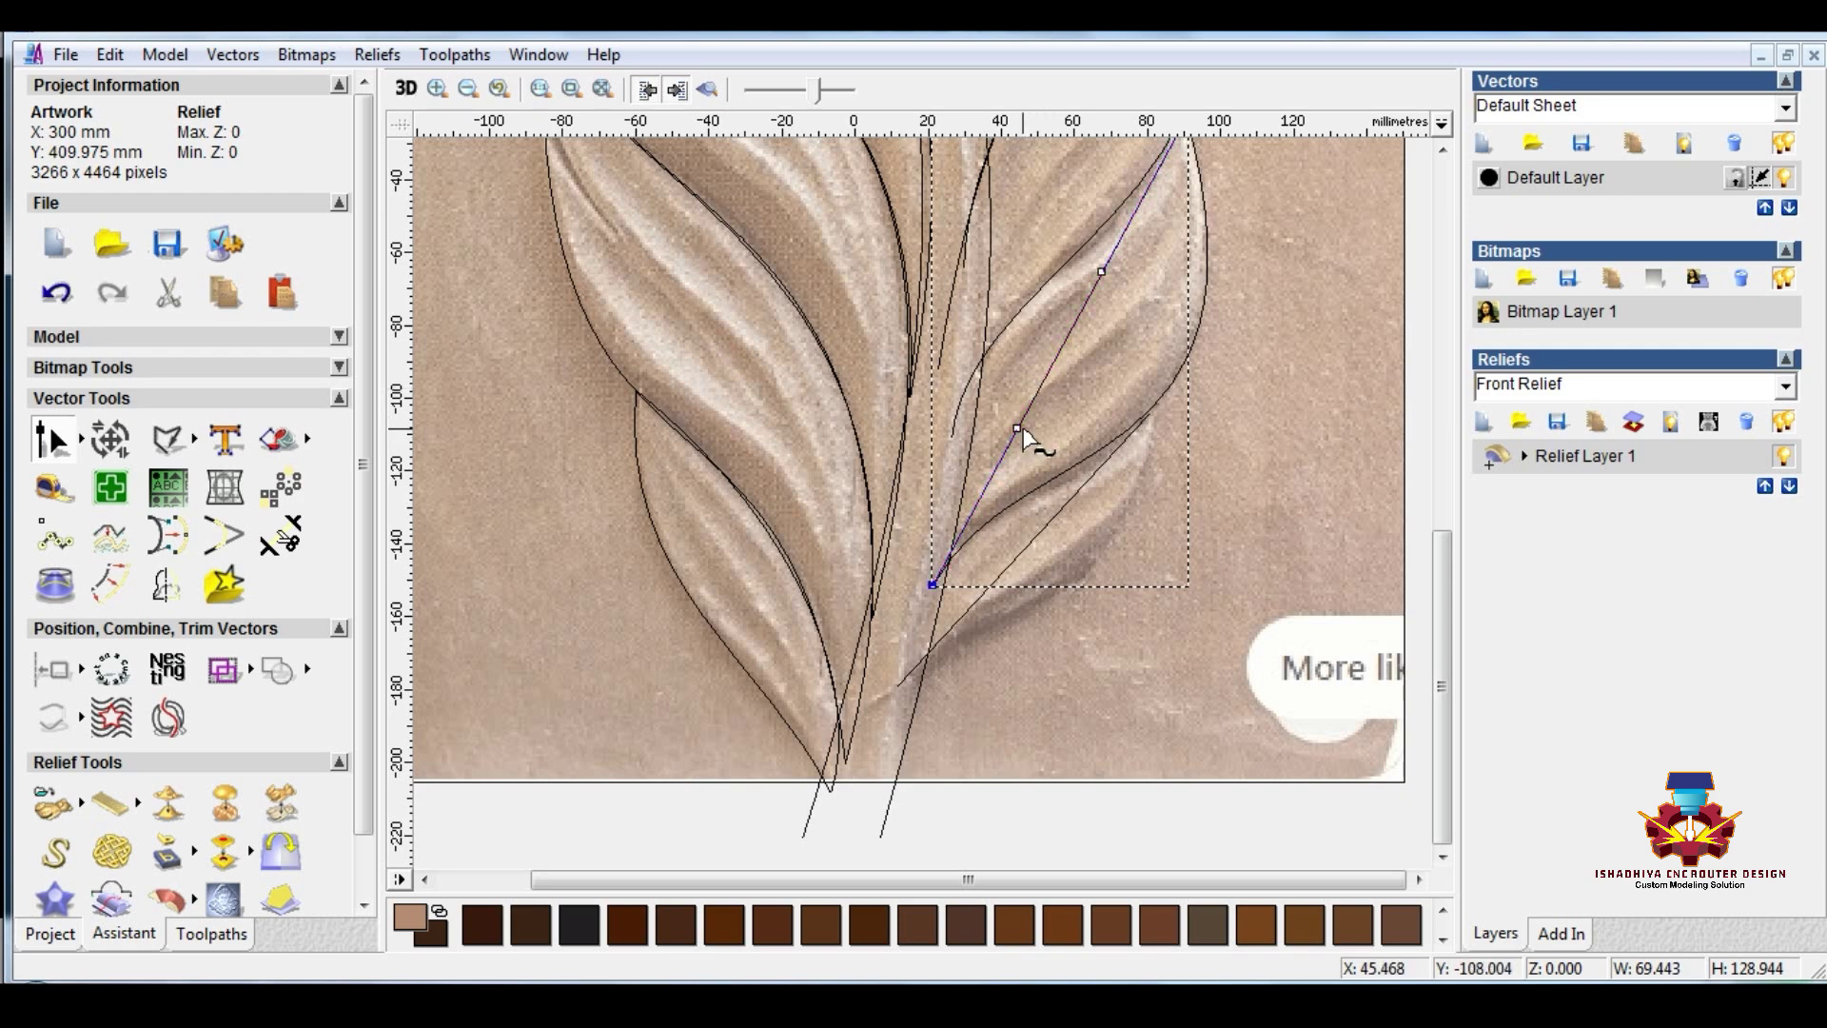
{"action": "left_click", "coordinate": [1002, 415]}
{"action": "double_click", "coordinate": [1016, 430]}
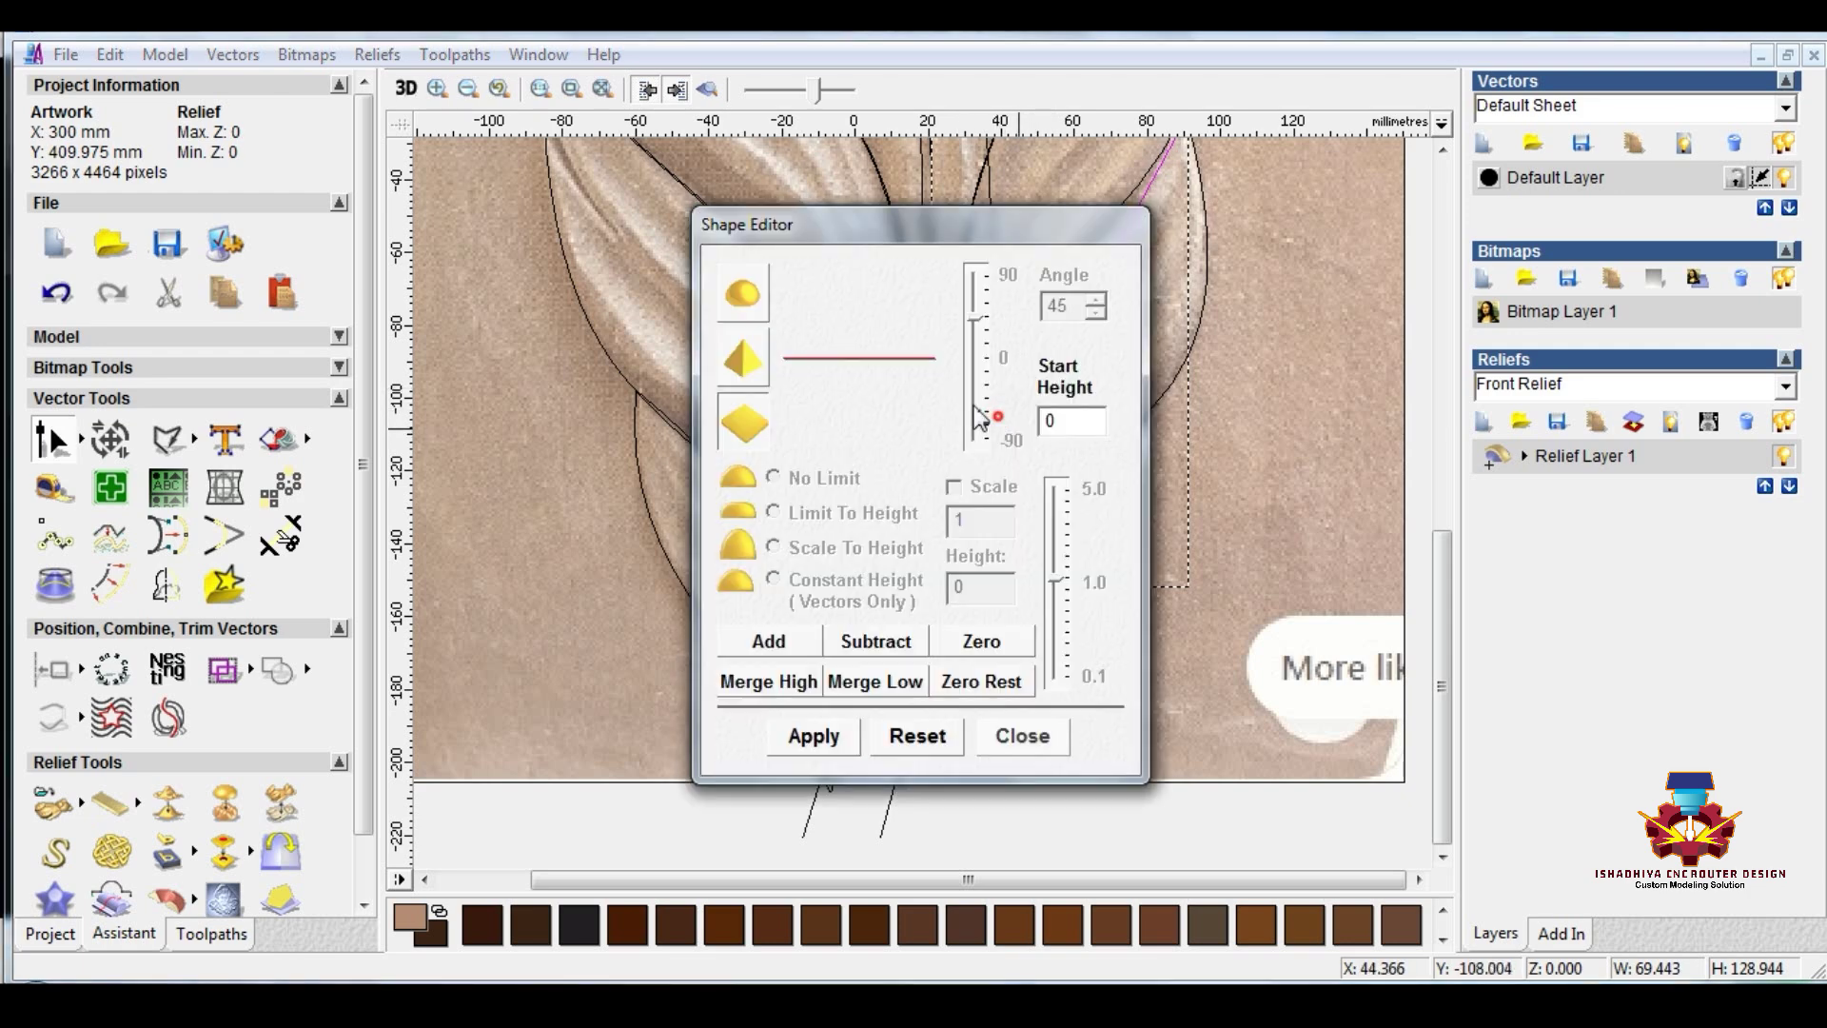
{"action": "left_click", "coordinate": [1007, 720]}
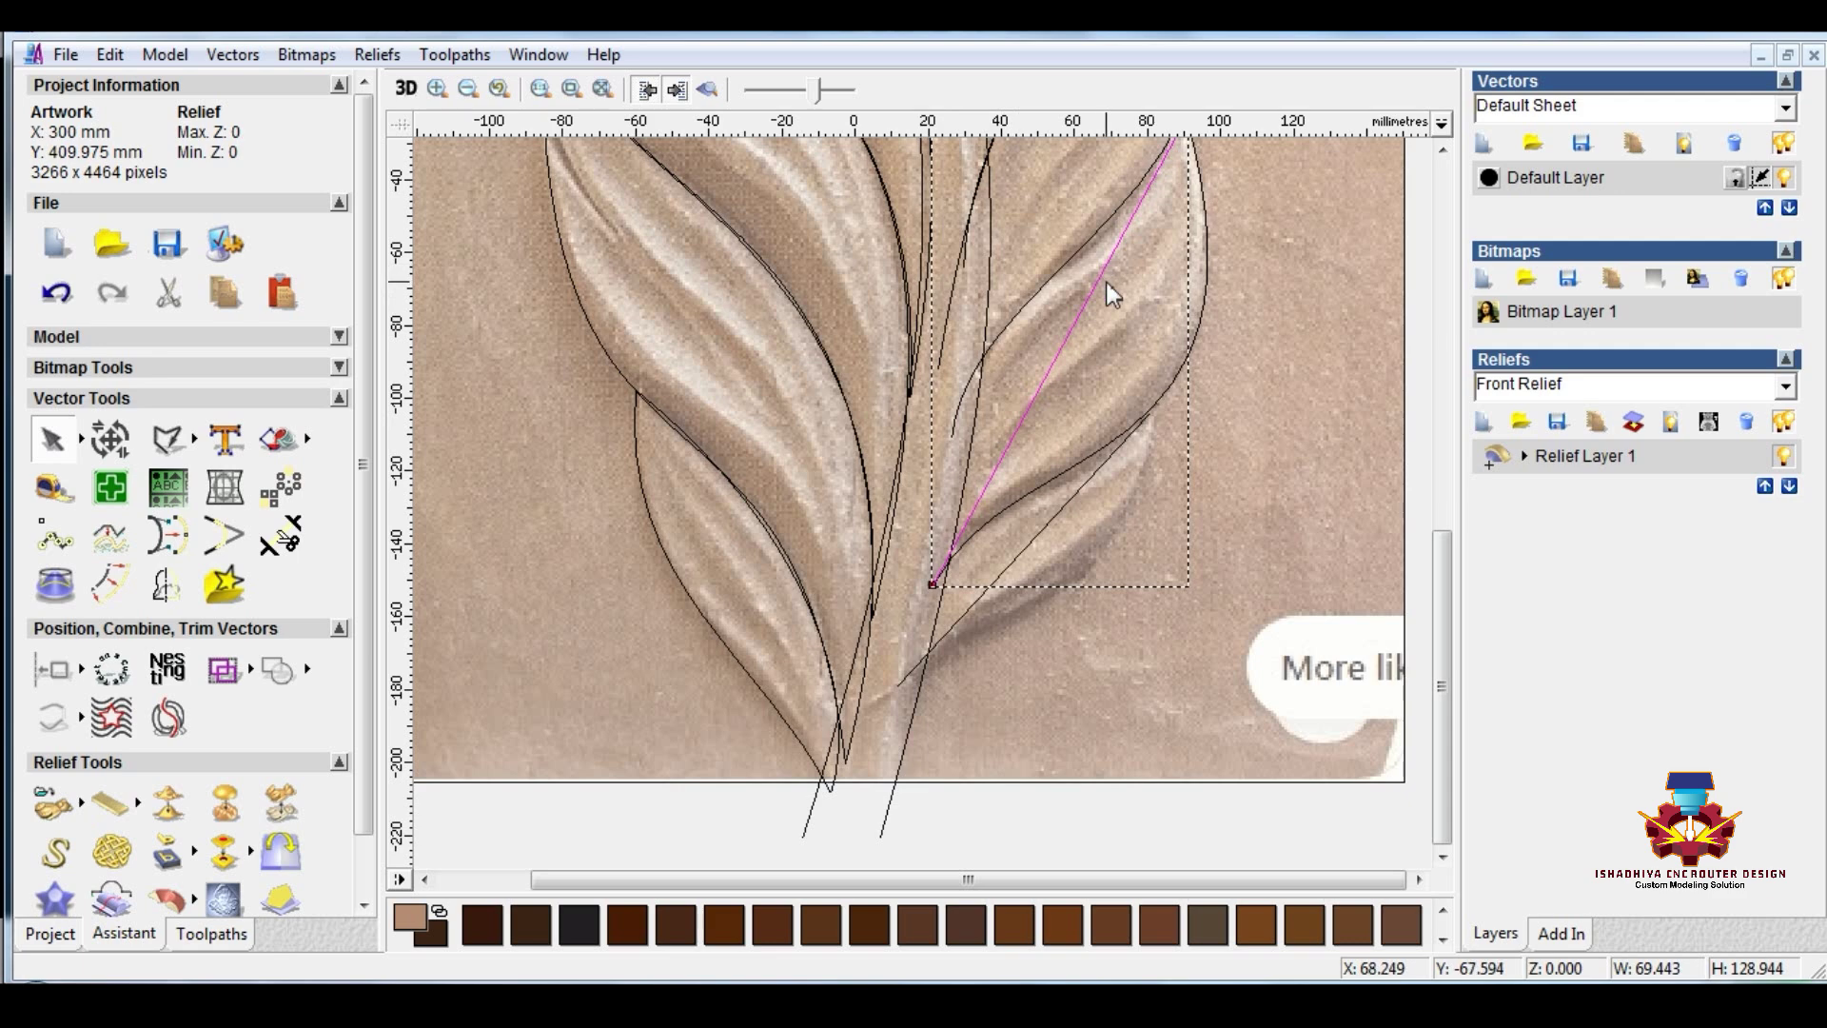
{"action": "left_click", "coordinate": [1103, 279]}
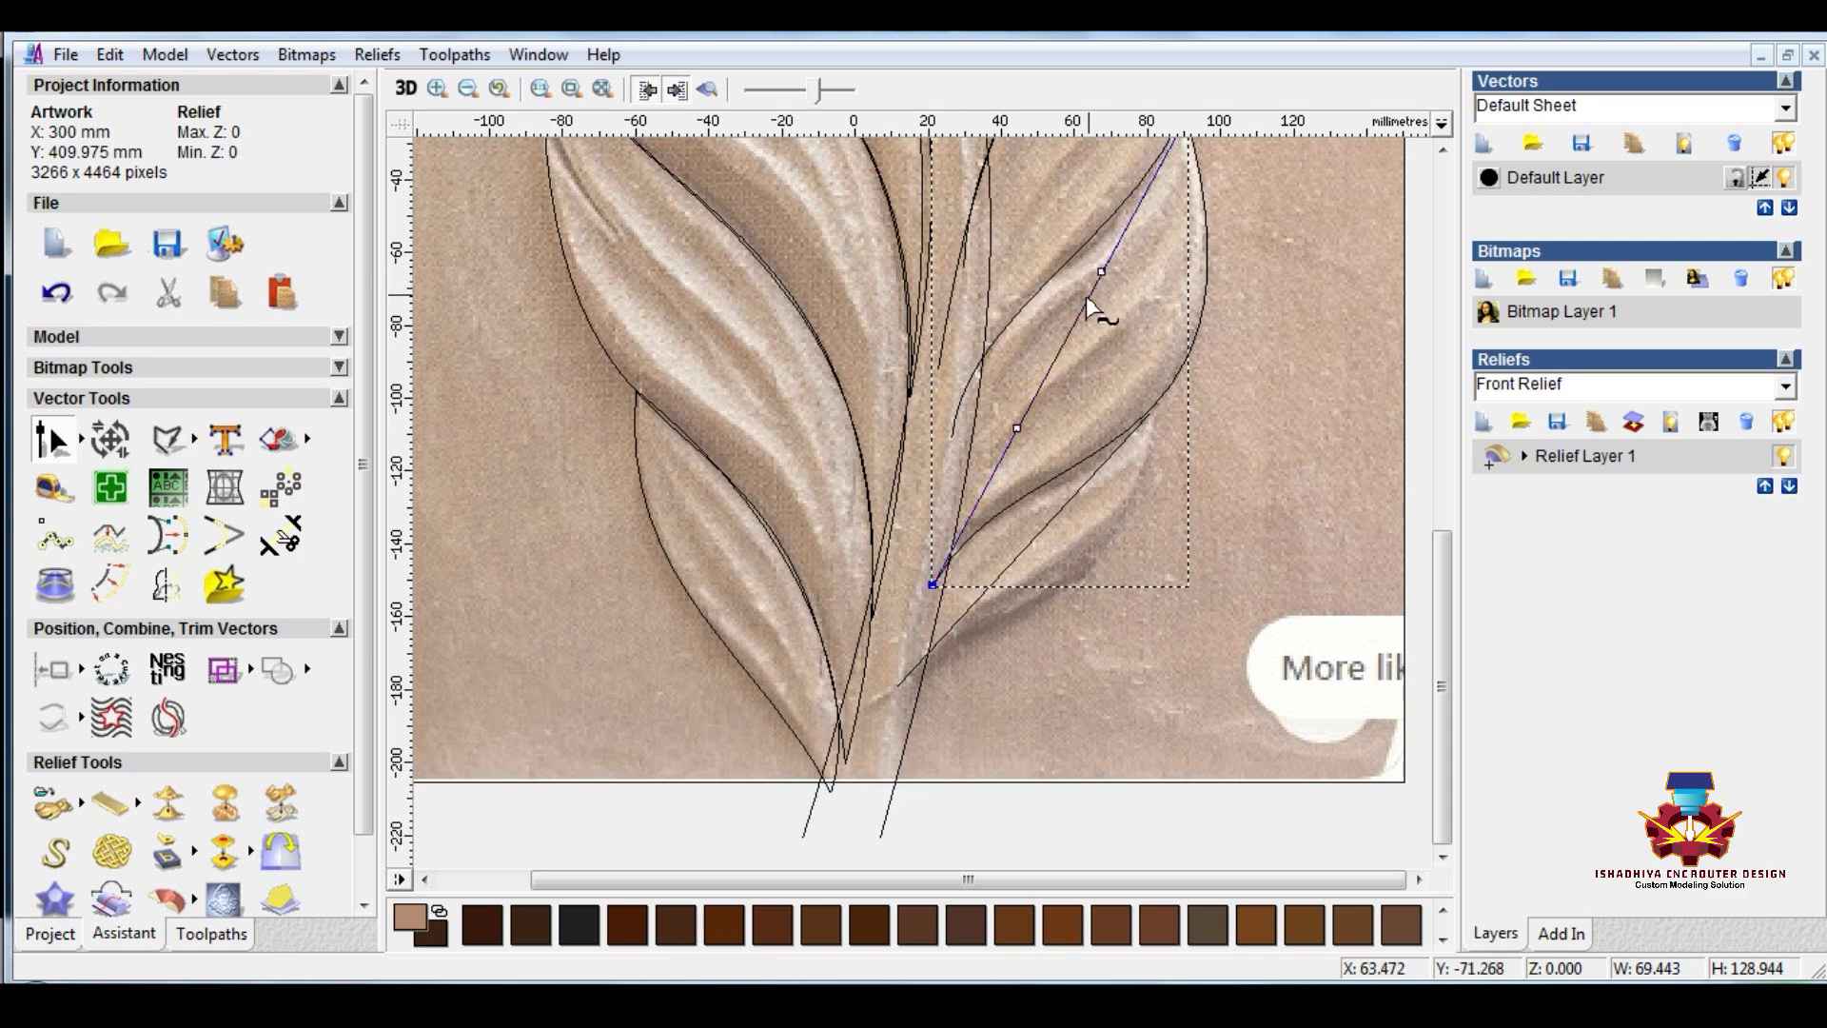
Step: Move that curve's lower end onto the stem and adjust its lower handle to follow the lobe's upper boundary
{"action": "left_click", "coordinate": [1016, 428]}
{"action": "key", "text": "Delete"}
{"action": "left_click", "coordinate": [931, 584]}
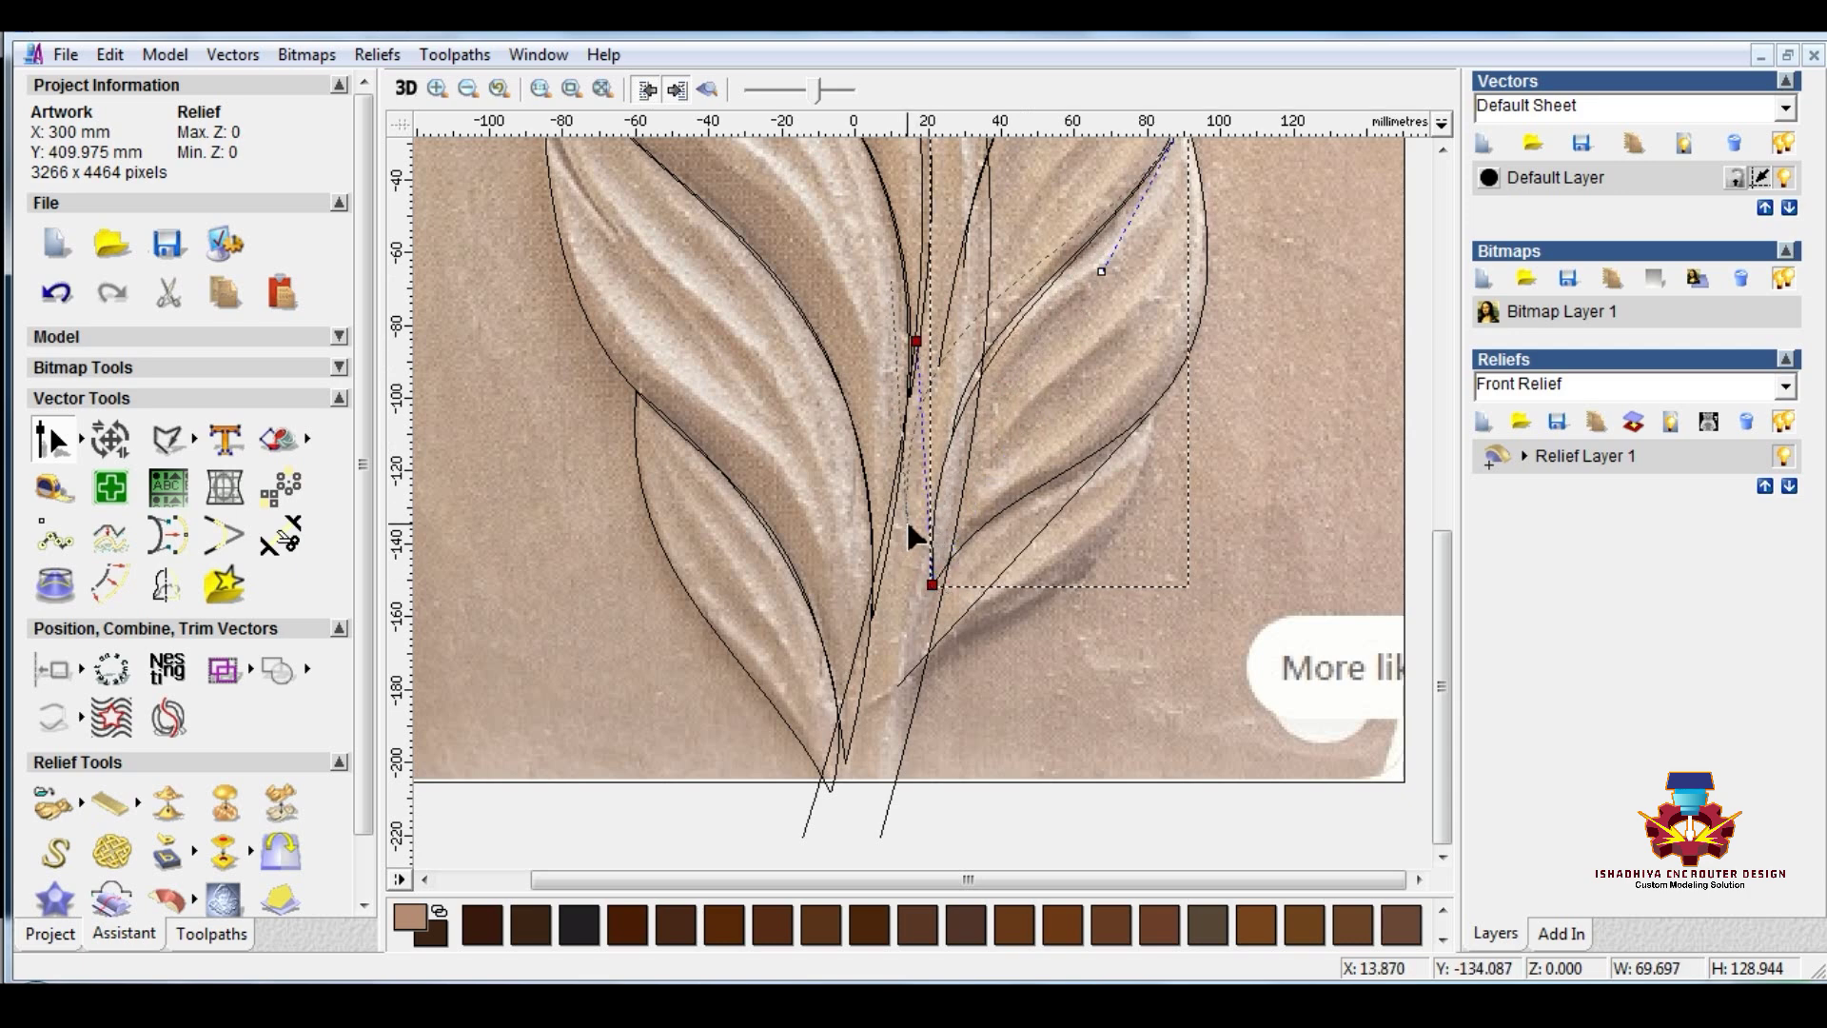
{"action": "left_click_drag", "start_coordinate": [931, 585], "coordinate": [925, 540]}
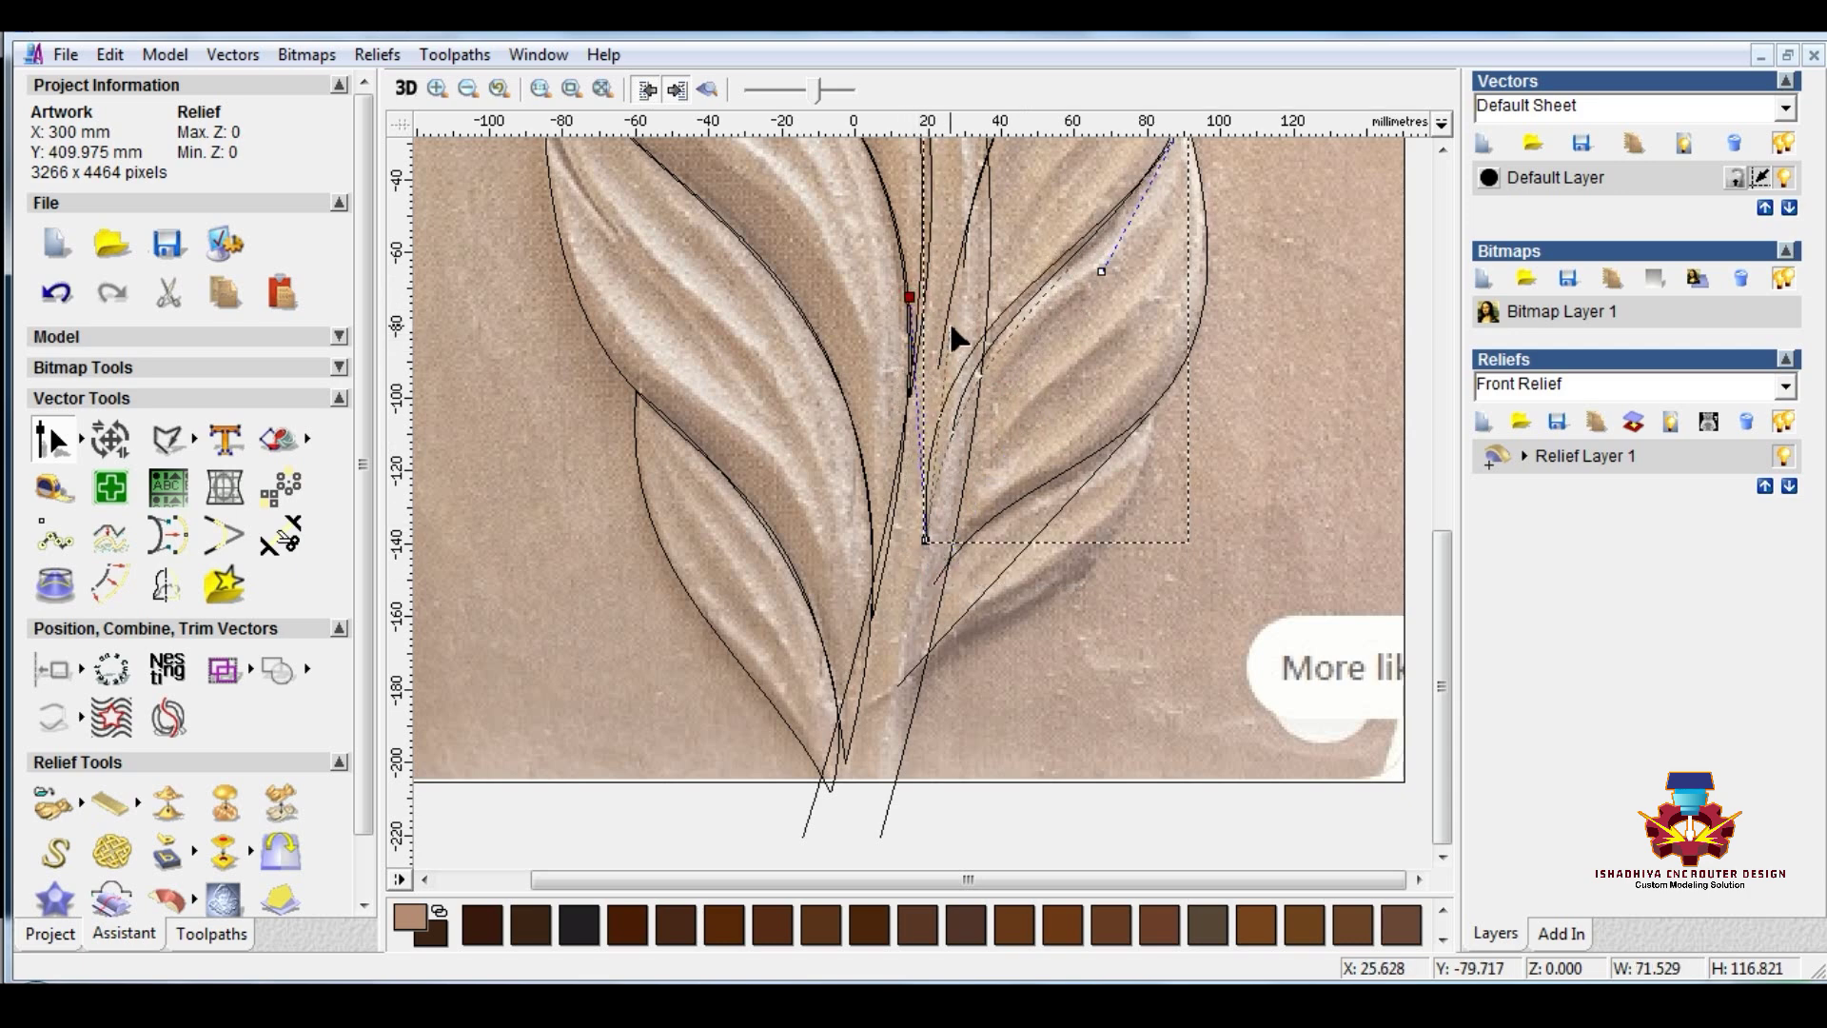
{"action": "left_click_drag", "start_coordinate": [950, 325], "coordinate": [958, 300]}
{"action": "scroll", "coordinate": [1130, 274], "scroll_direction": "down", "scroll_amount": 1}
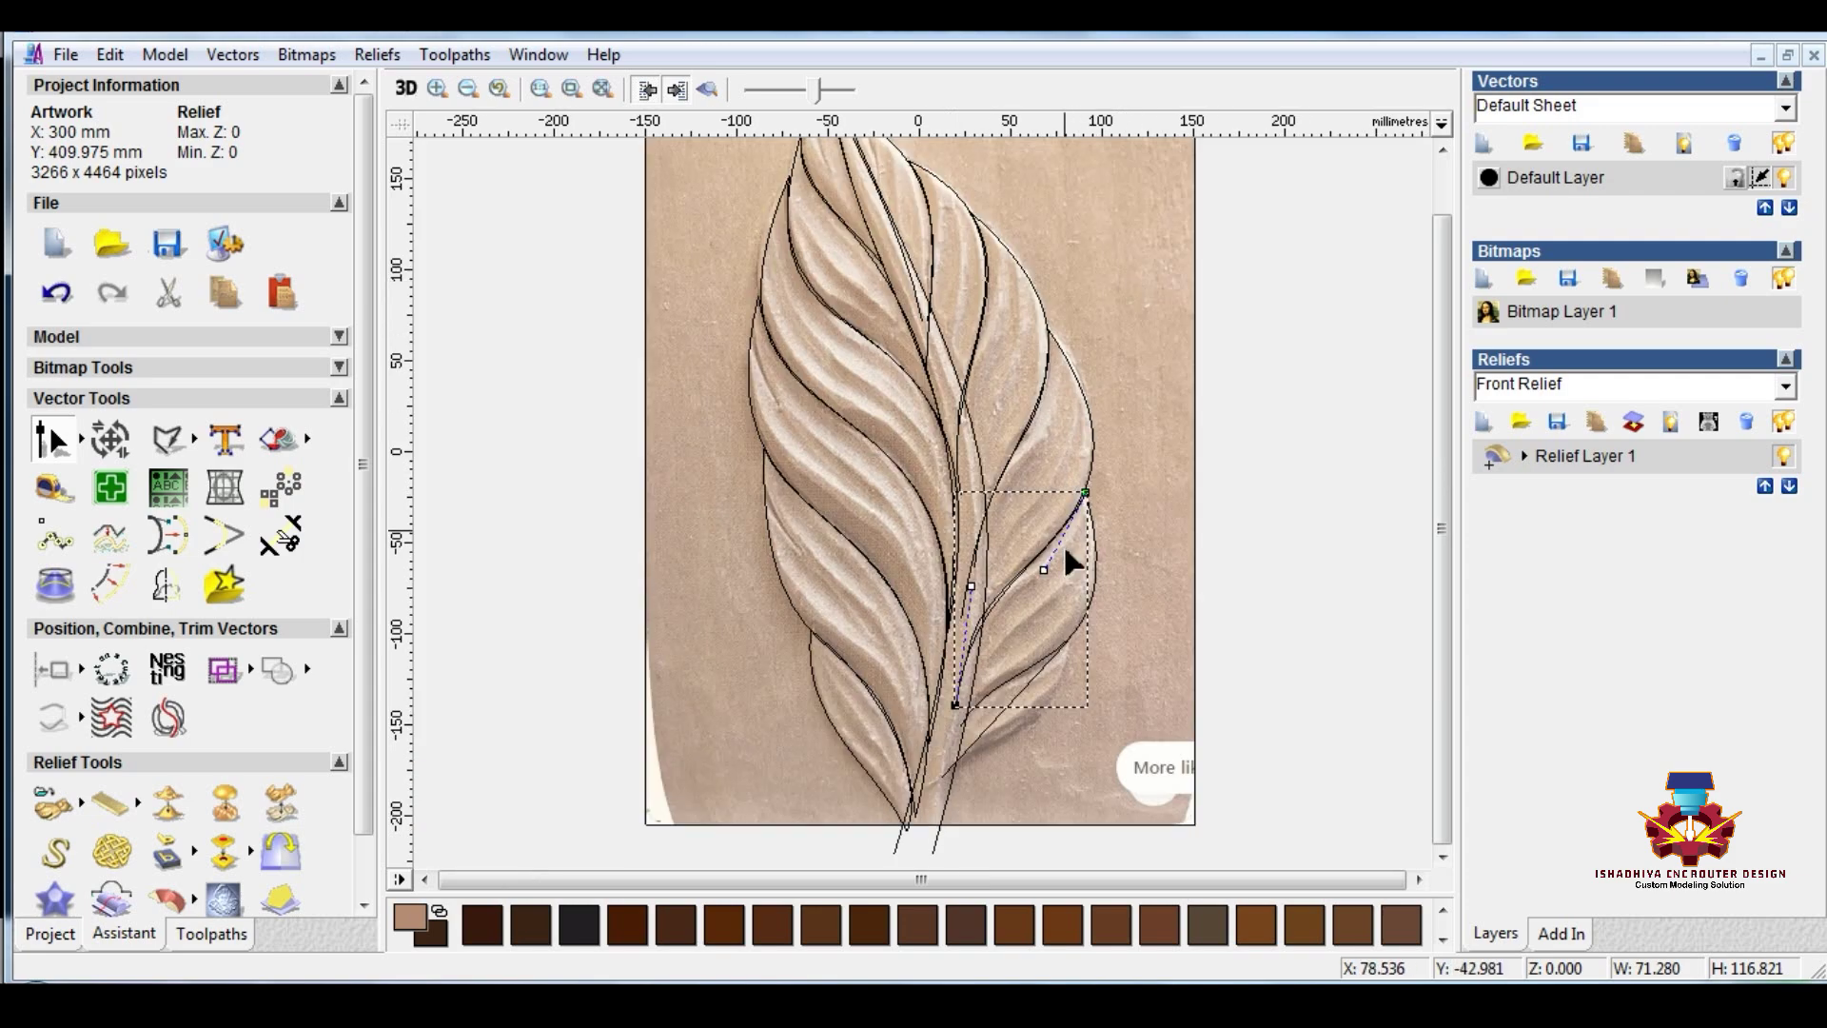
{"action": "scroll", "coordinate": [1066, 570], "scroll_direction": "up", "scroll_amount": 3}
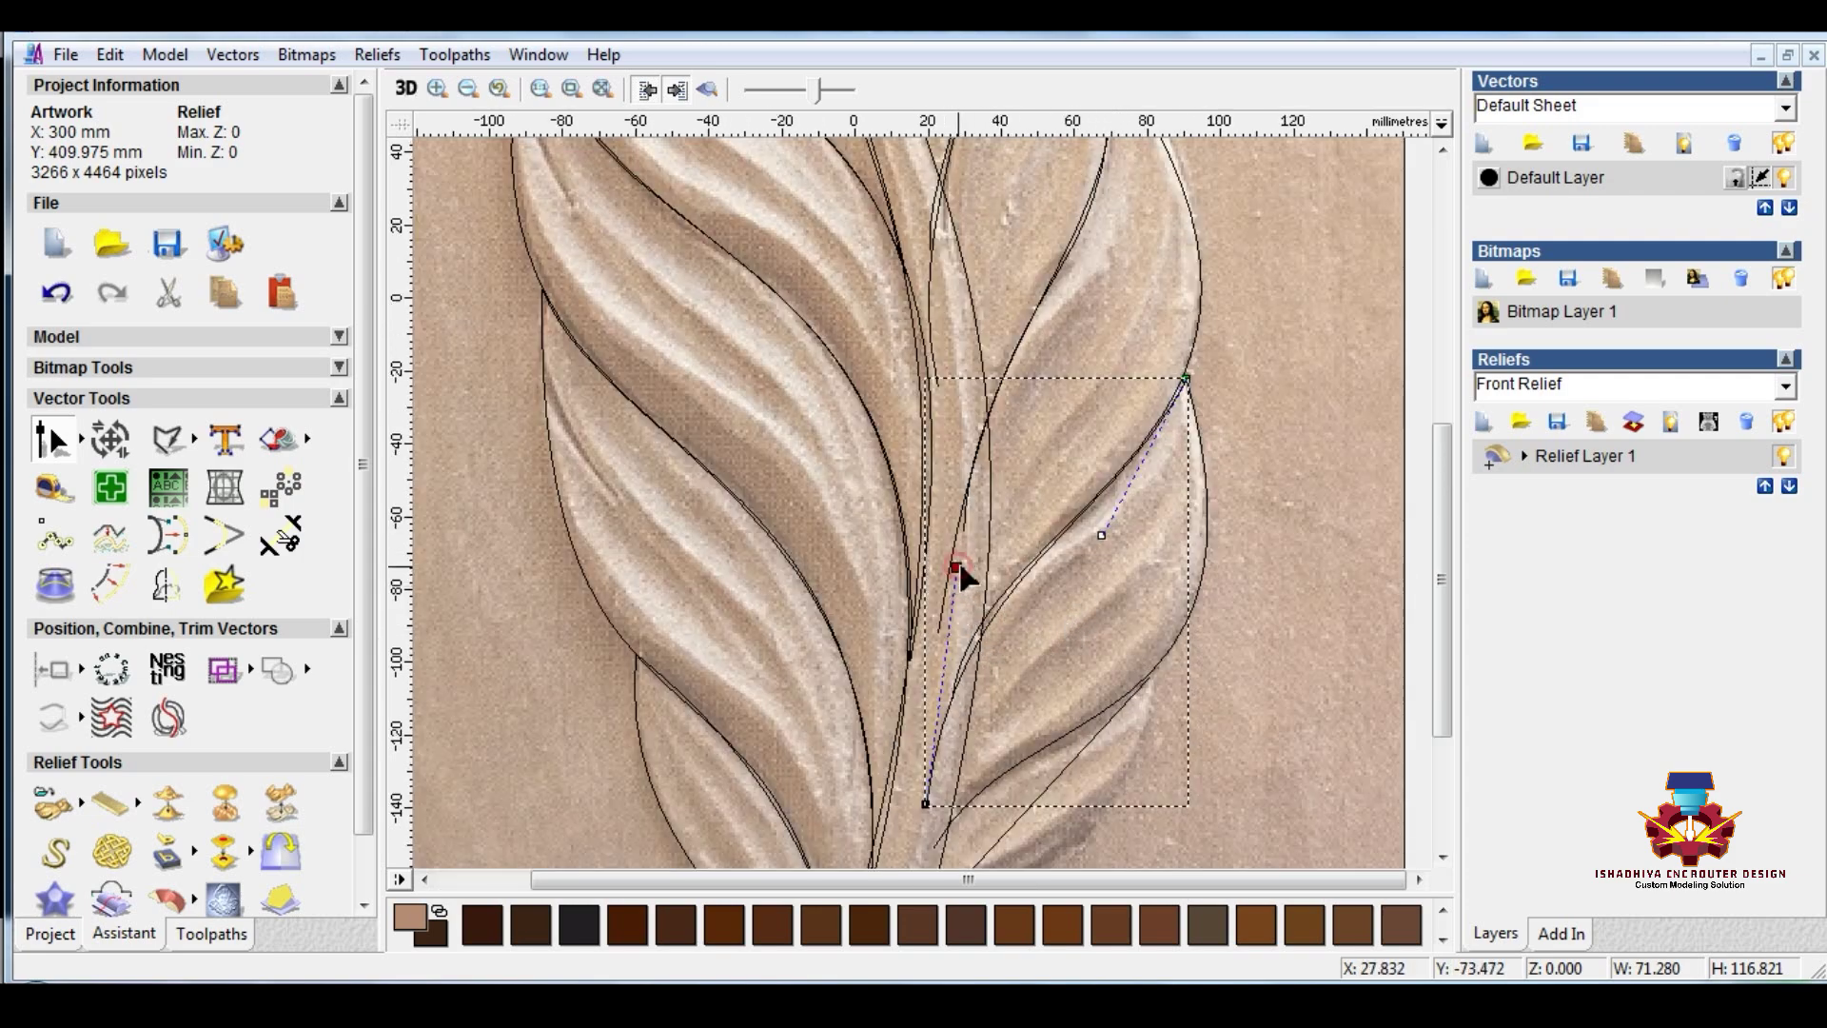
{"action": "left_click_drag", "start_coordinate": [956, 569], "coordinate": [961, 555]}
Step: Convert one of the lowest right lobe's straight lines to a curve and bend its upper handle along the outer edge
{"action": "scroll", "coordinate": [1006, 761], "scroll_direction": "down", "scroll_amount": 3}
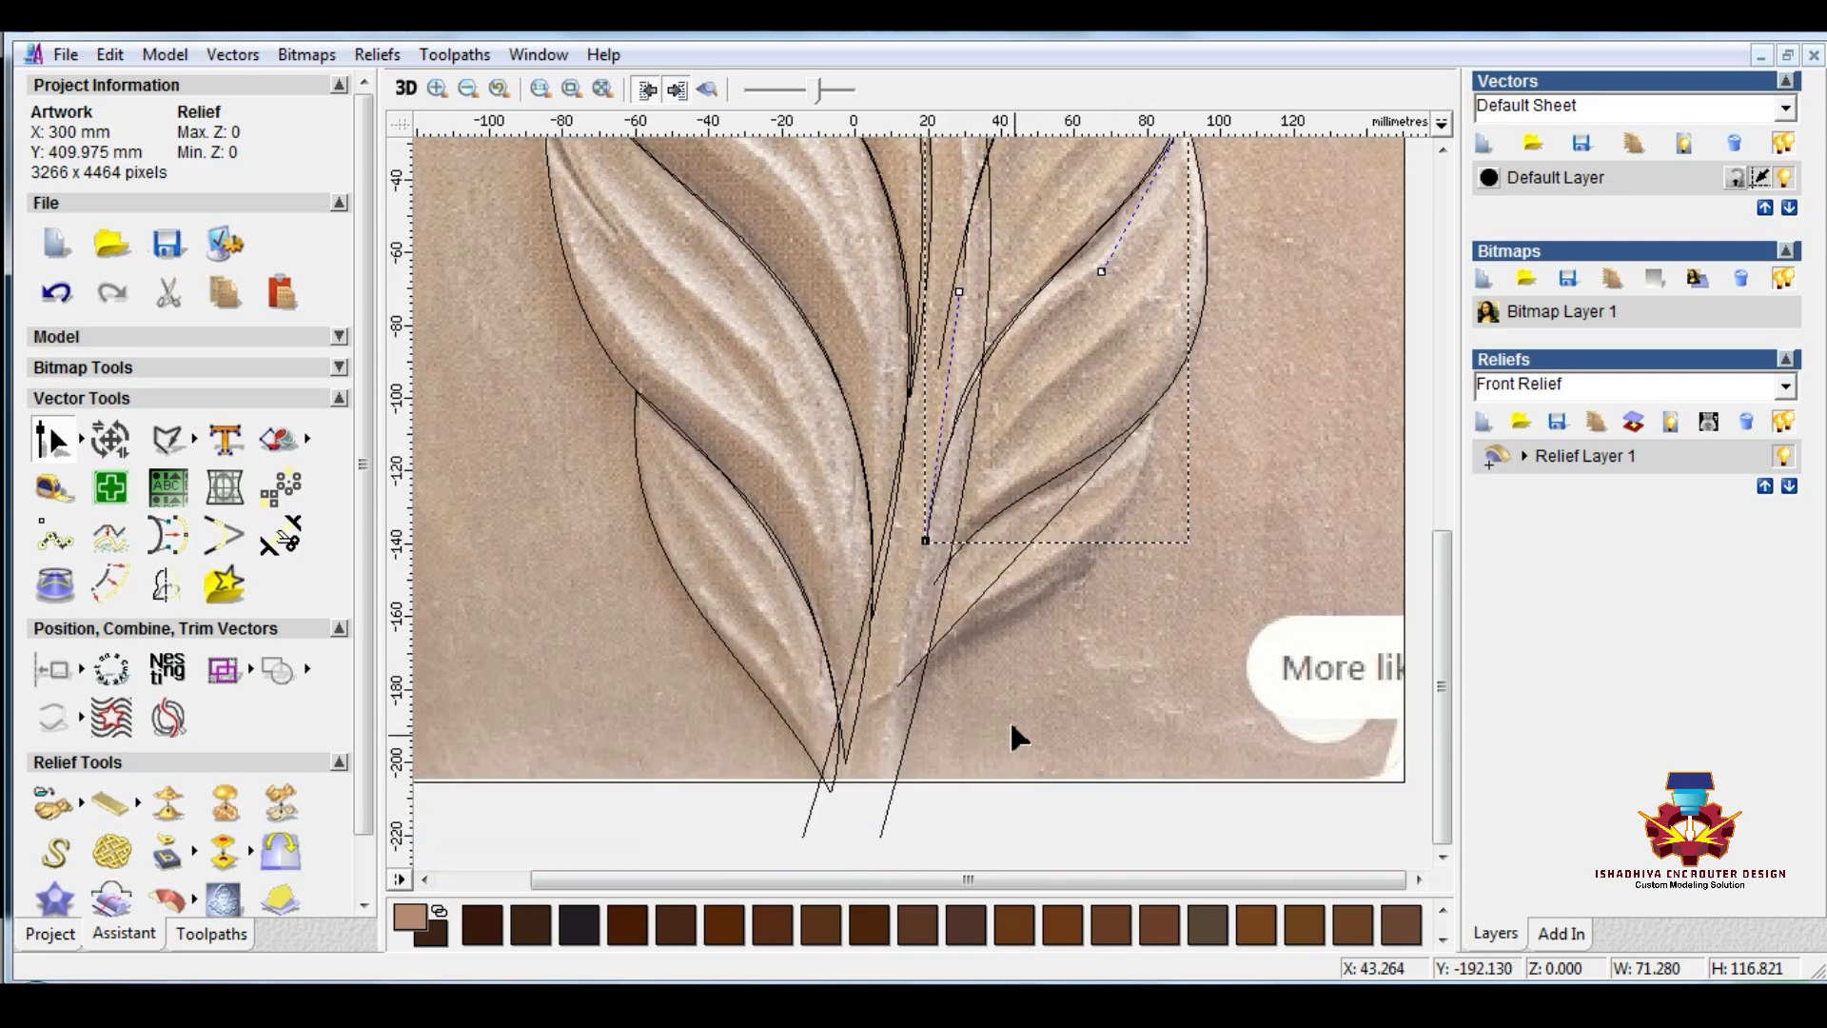
{"action": "left_click", "coordinate": [988, 585]}
{"action": "left_click", "coordinate": [988, 584]}
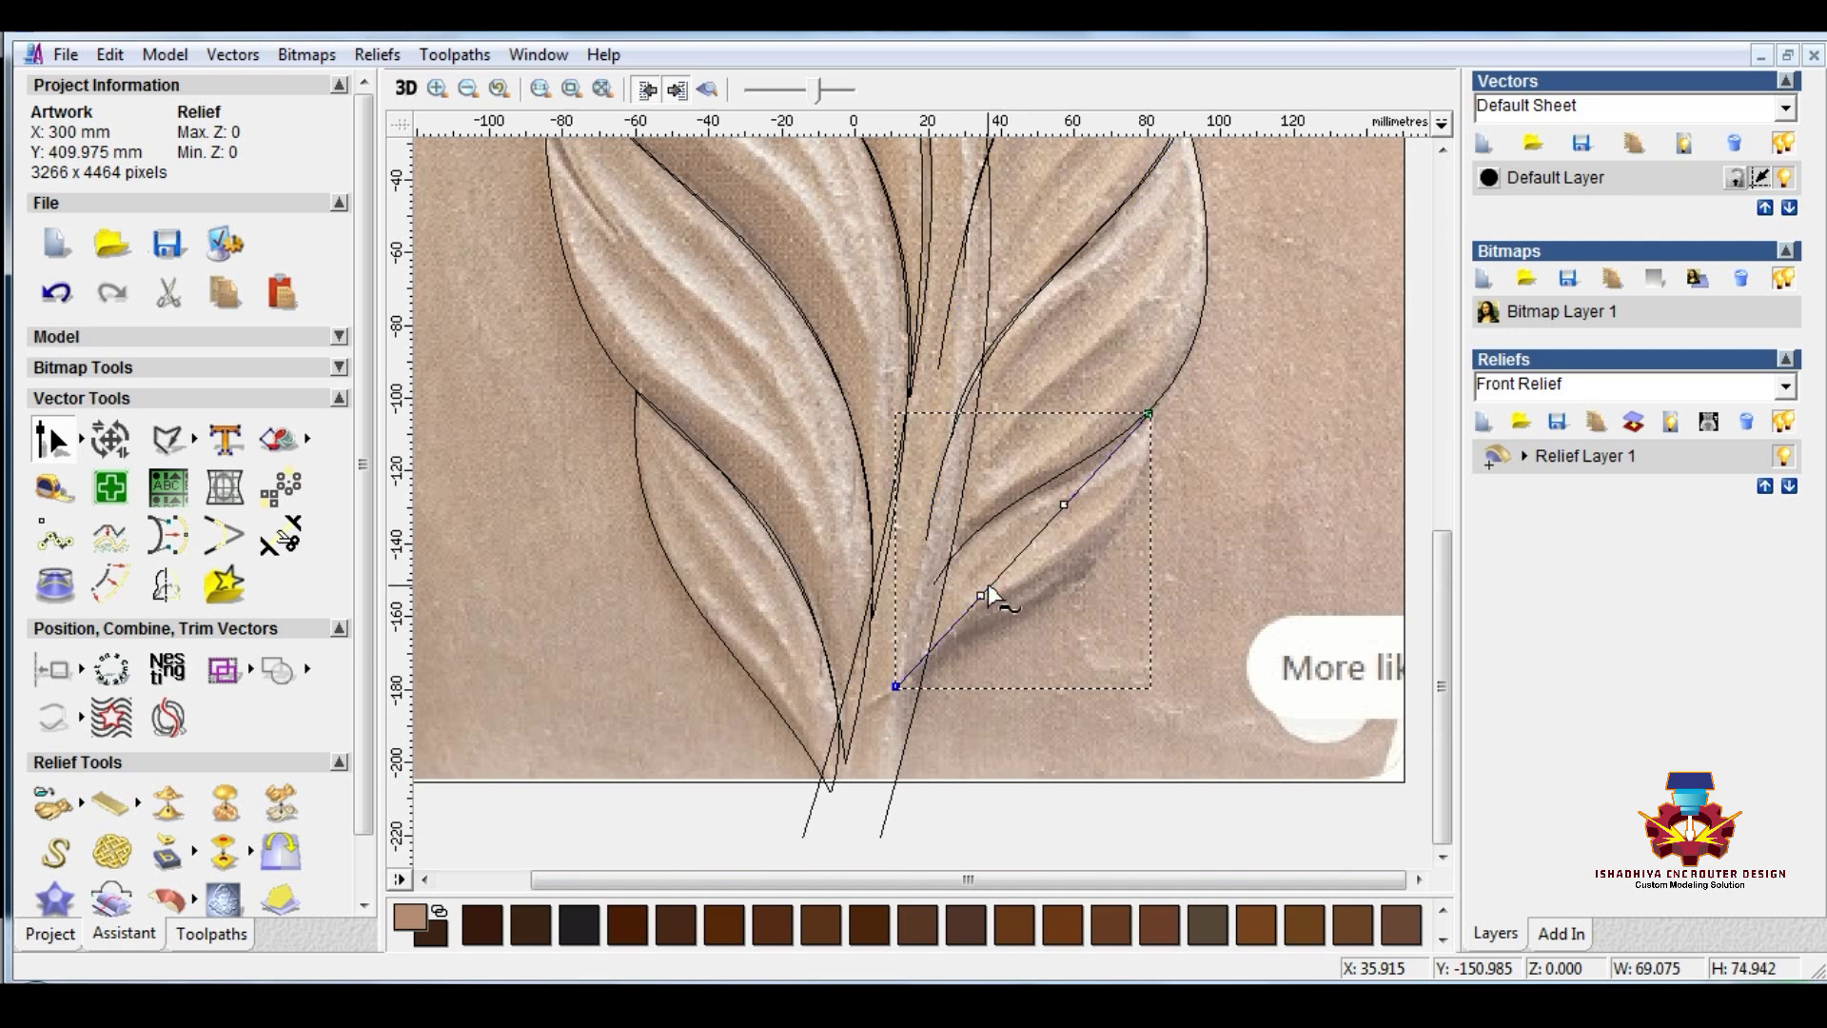
{"action": "left_click_drag", "start_coordinate": [1155, 567], "coordinate": [1140, 627]}
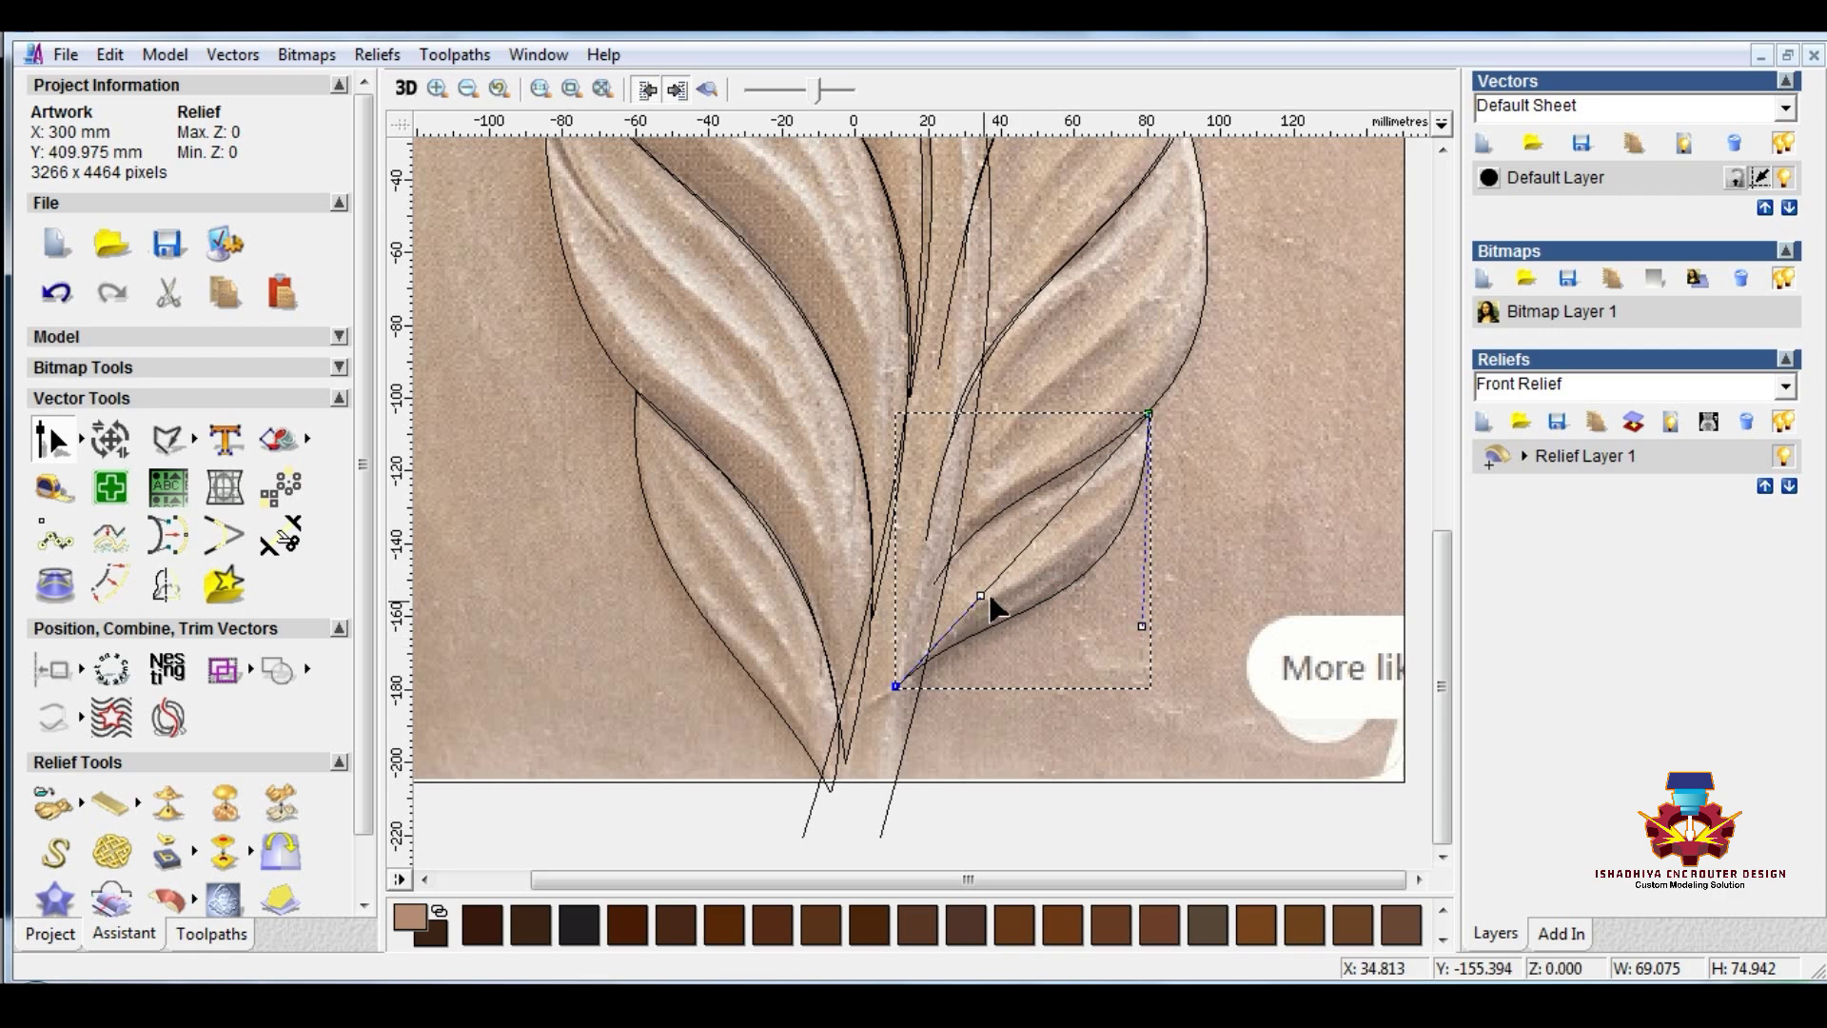
Step: Convert the lowest lobe's other line to a curve, shift its stem end slightly up, and bend both handles along the upper boundary
{"action": "left_click", "coordinate": [995, 575]}
{"action": "double_click", "coordinate": [1008, 568]}
{"action": "left_click_drag", "start_coordinate": [898, 681], "coordinate": [893, 666]}
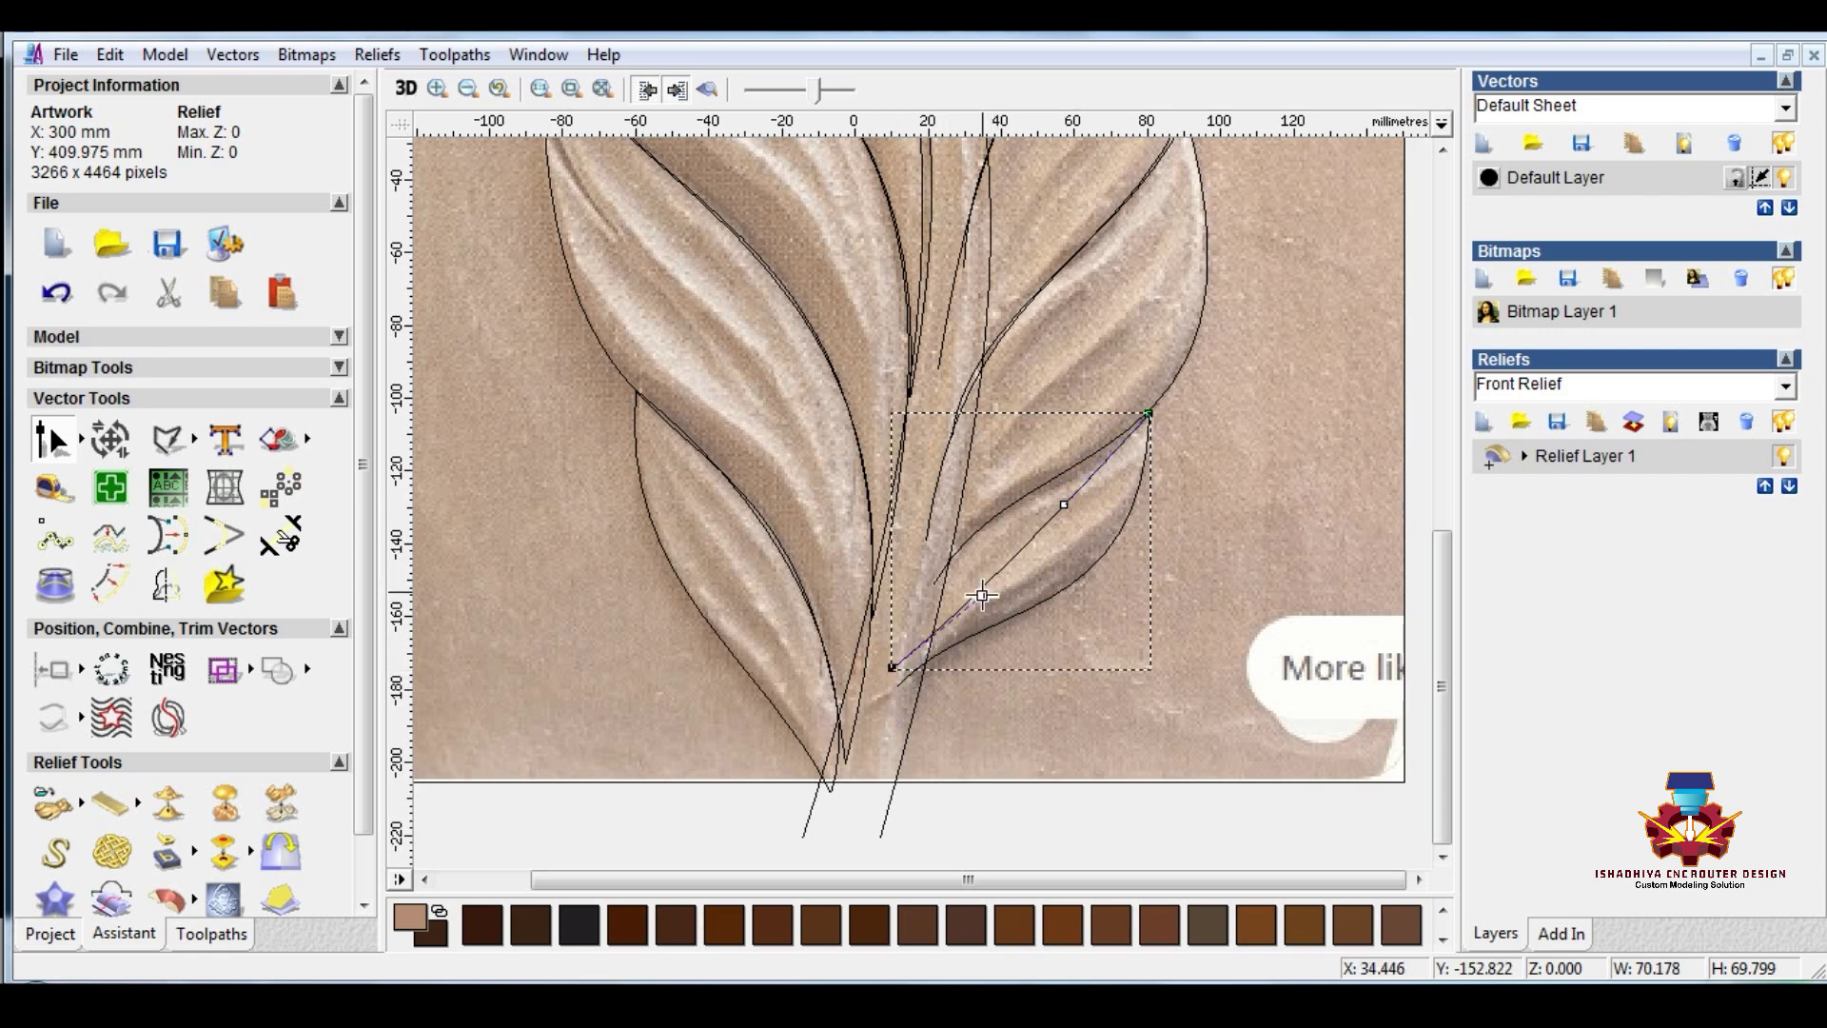
{"action": "left_click", "coordinate": [980, 596]}
{"action": "left_click_drag", "start_coordinate": [947, 512], "coordinate": [951, 492]}
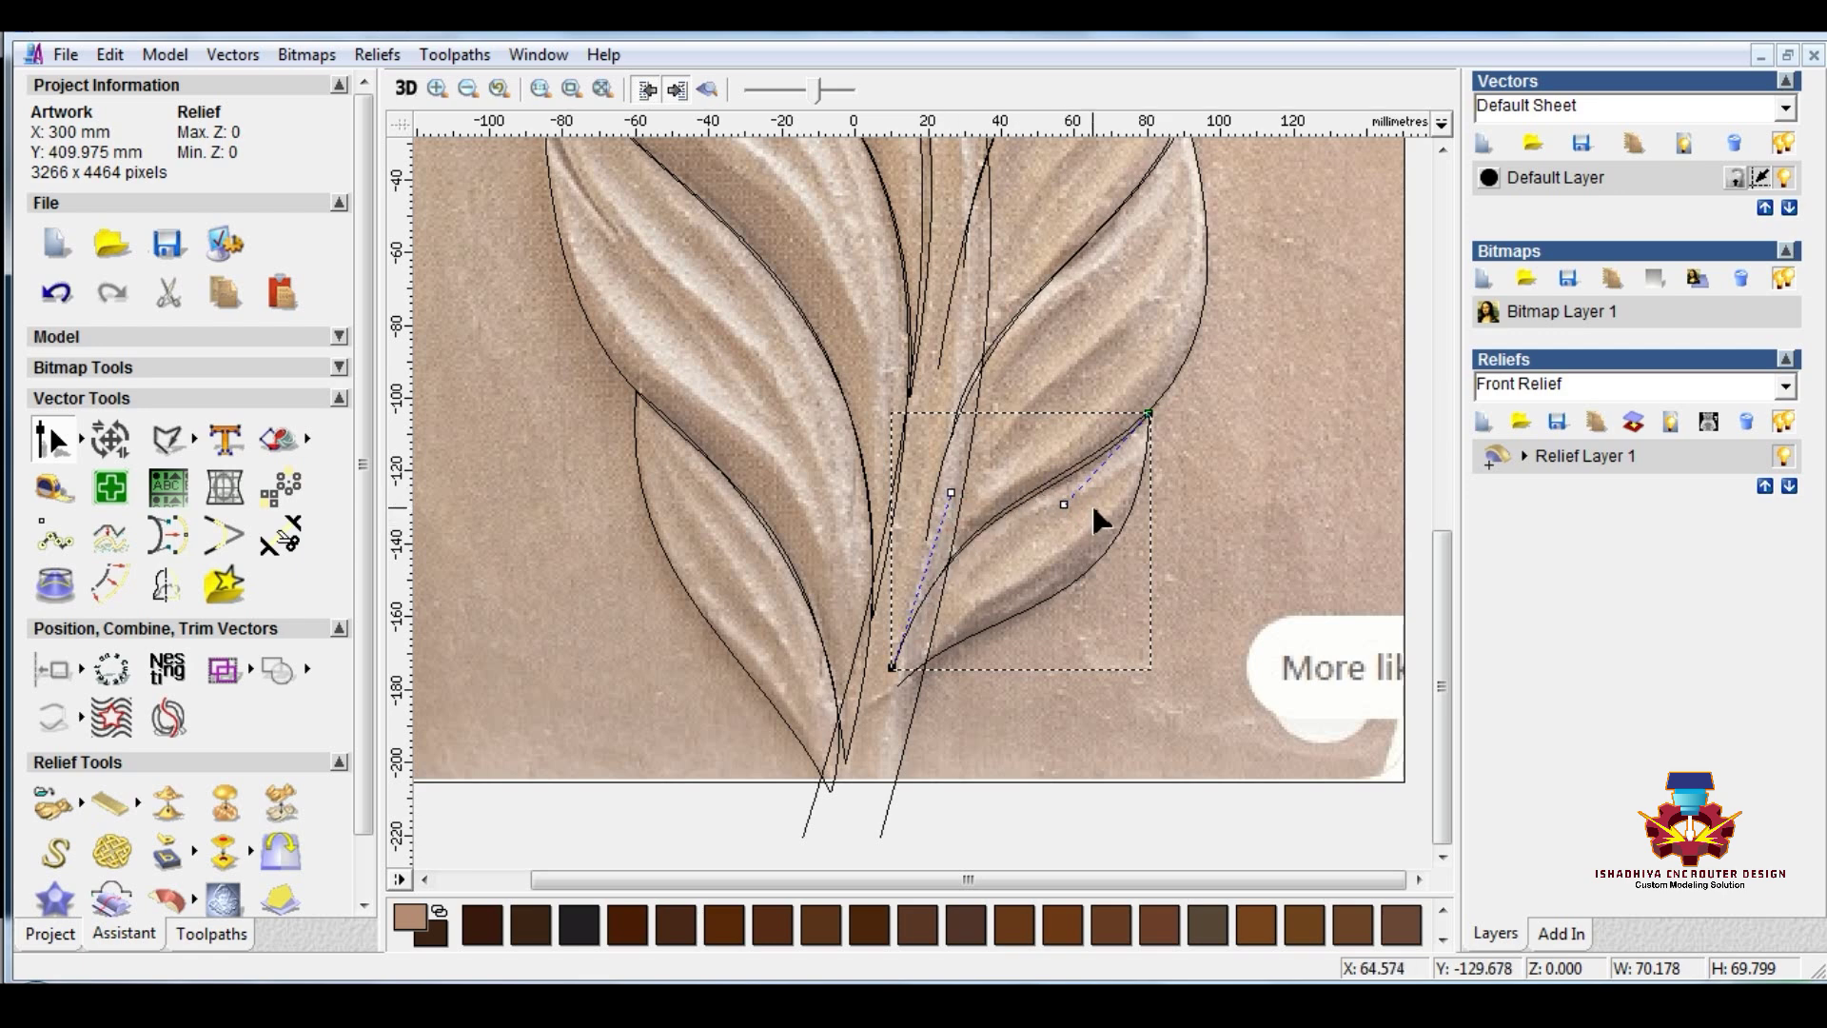
{"action": "left_click", "coordinate": [1064, 503]}
{"action": "left_click_drag", "start_coordinate": [1070, 484], "coordinate": [1054, 495]}
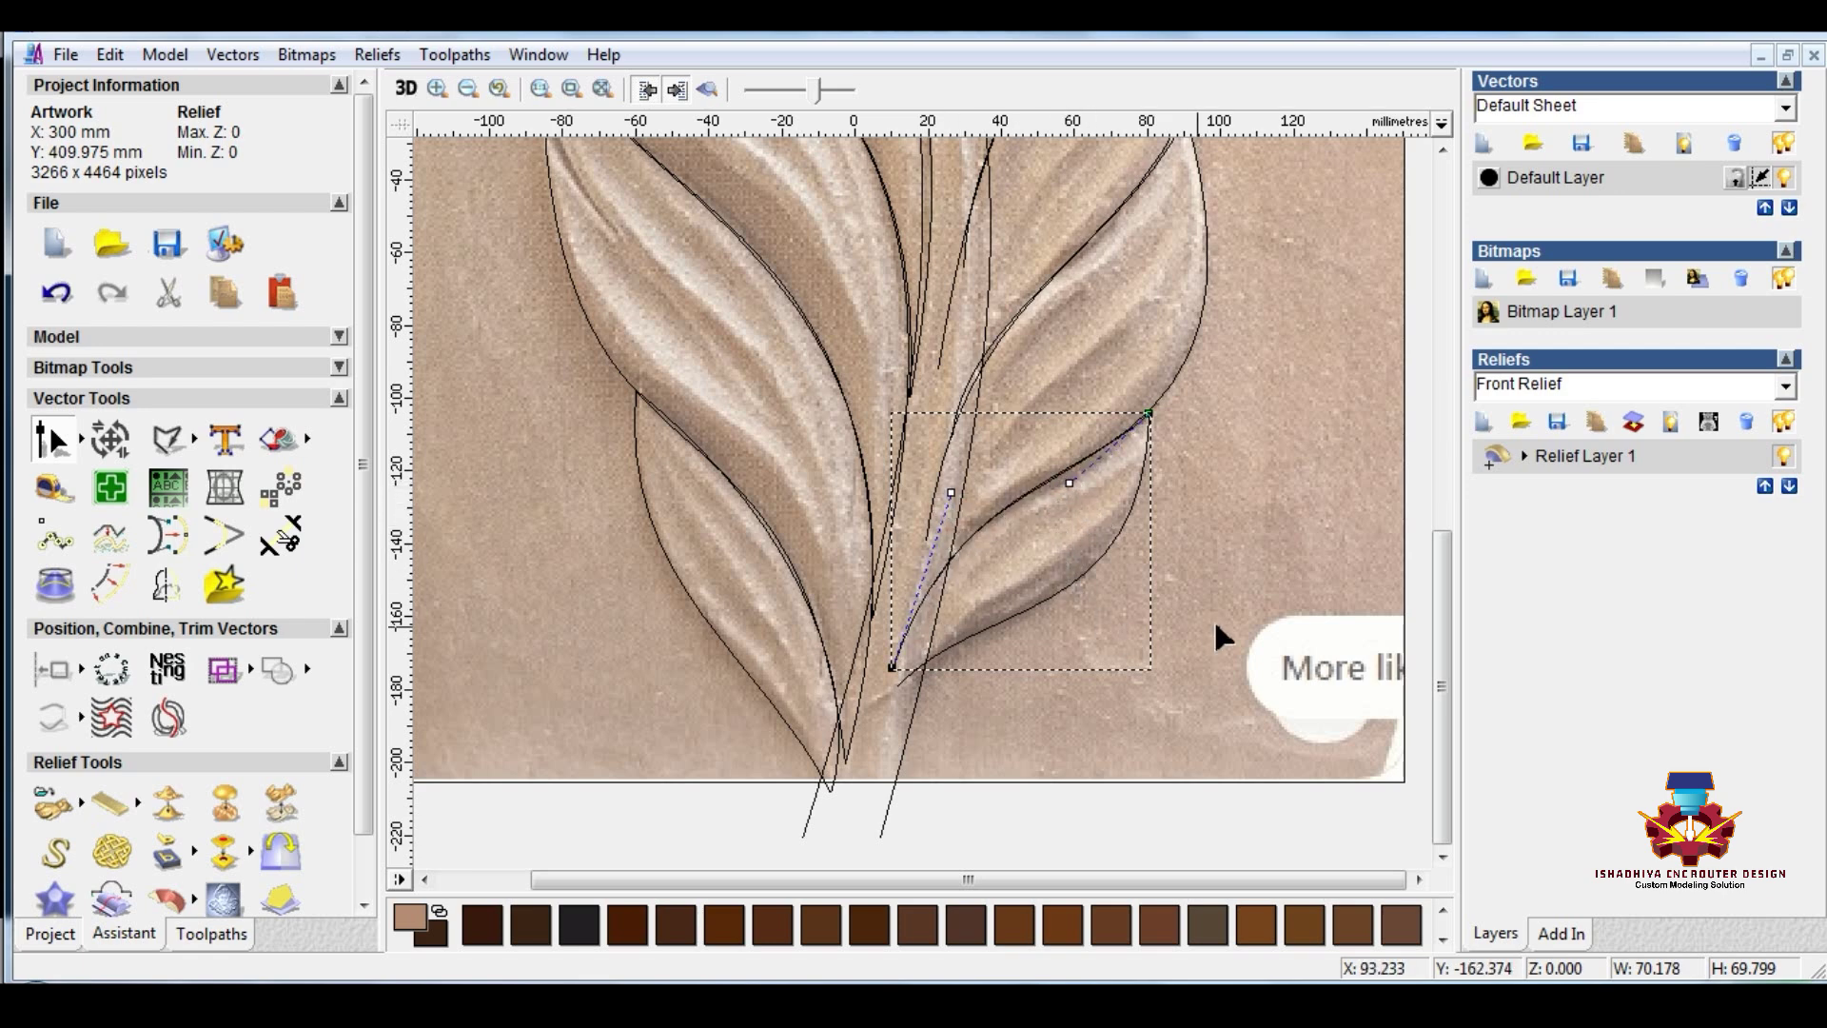
{"action": "right_click", "coordinate": [1276, 483]}
{"action": "left_click", "coordinate": [1261, 428]}
Step: Draw a horizontal polyline about 24 mm long on the blank background beside the leaf's left edge
{"action": "scroll", "coordinate": [1256, 456], "scroll_direction": "down", "scroll_amount": 2}
{"action": "scroll", "coordinate": [1246, 484], "scroll_direction": "down", "scroll_amount": 3}
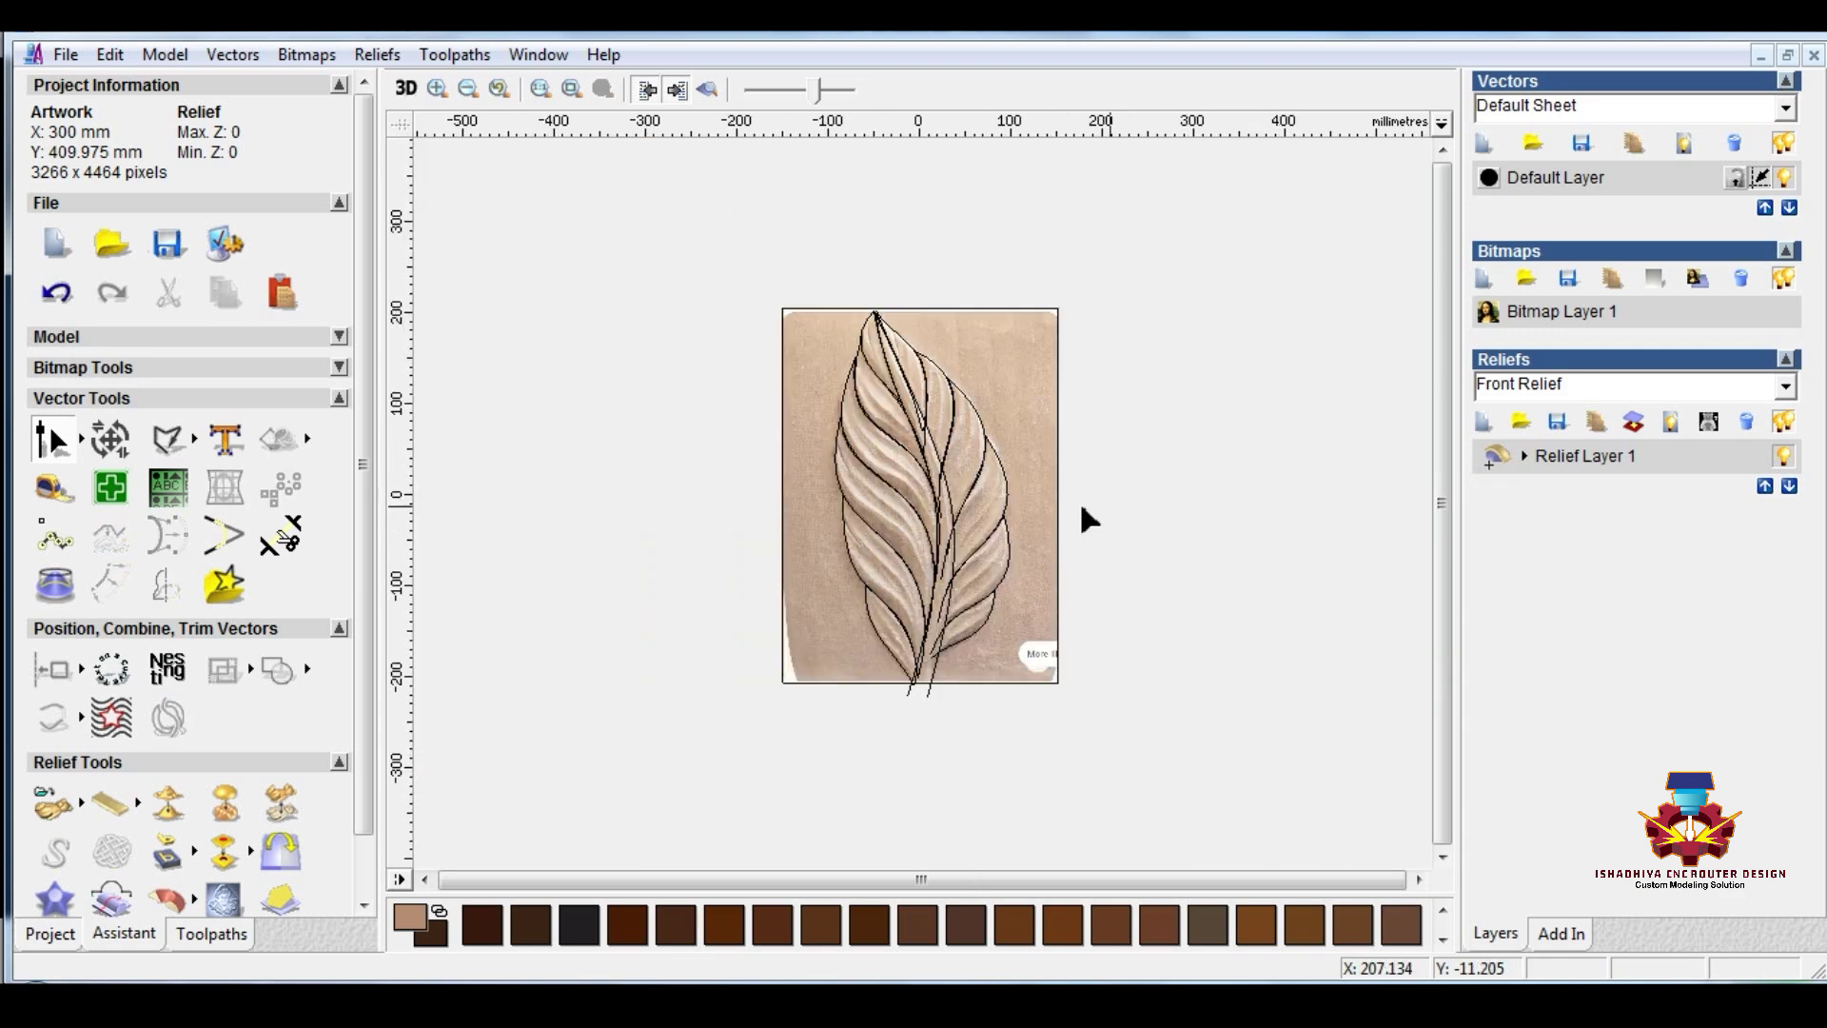
{"action": "scroll", "coordinate": [934, 448], "scroll_direction": "up", "scroll_amount": 3}
{"action": "scroll", "coordinate": [951, 437], "scroll_direction": "down", "scroll_amount": 3}
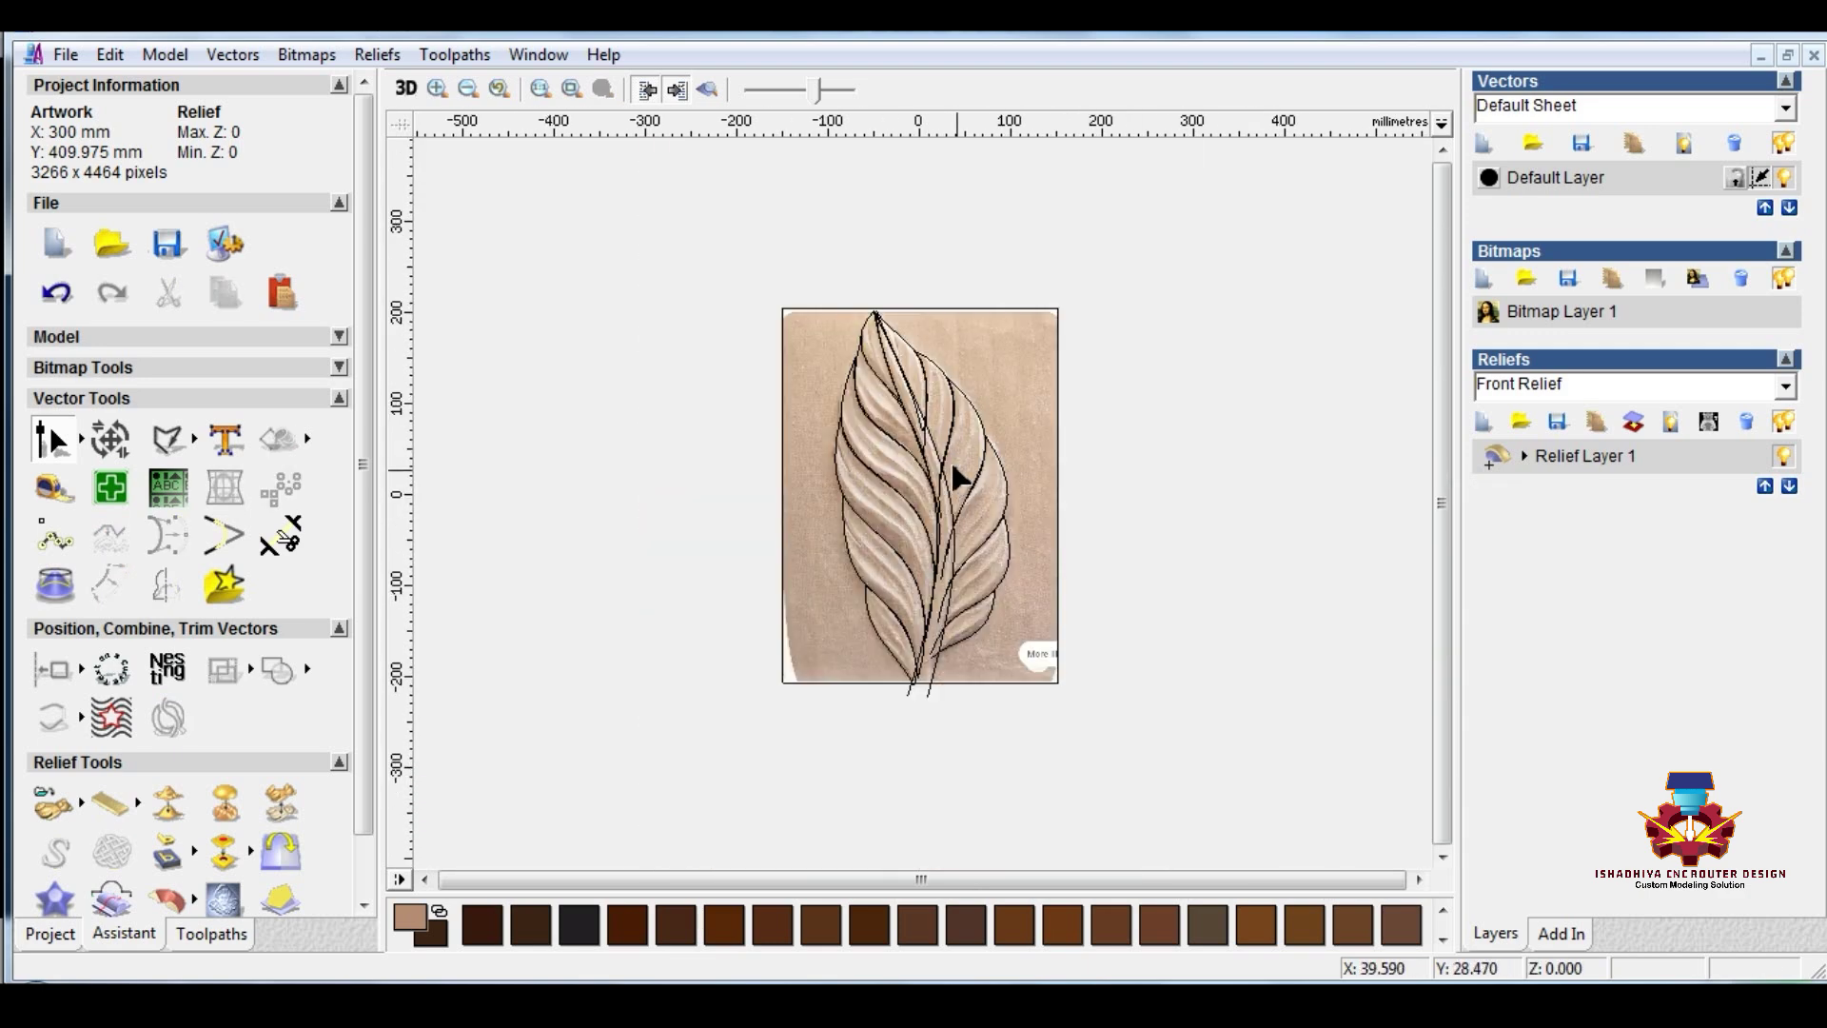
{"action": "scroll", "coordinate": [956, 466], "scroll_direction": "up", "scroll_amount": 3}
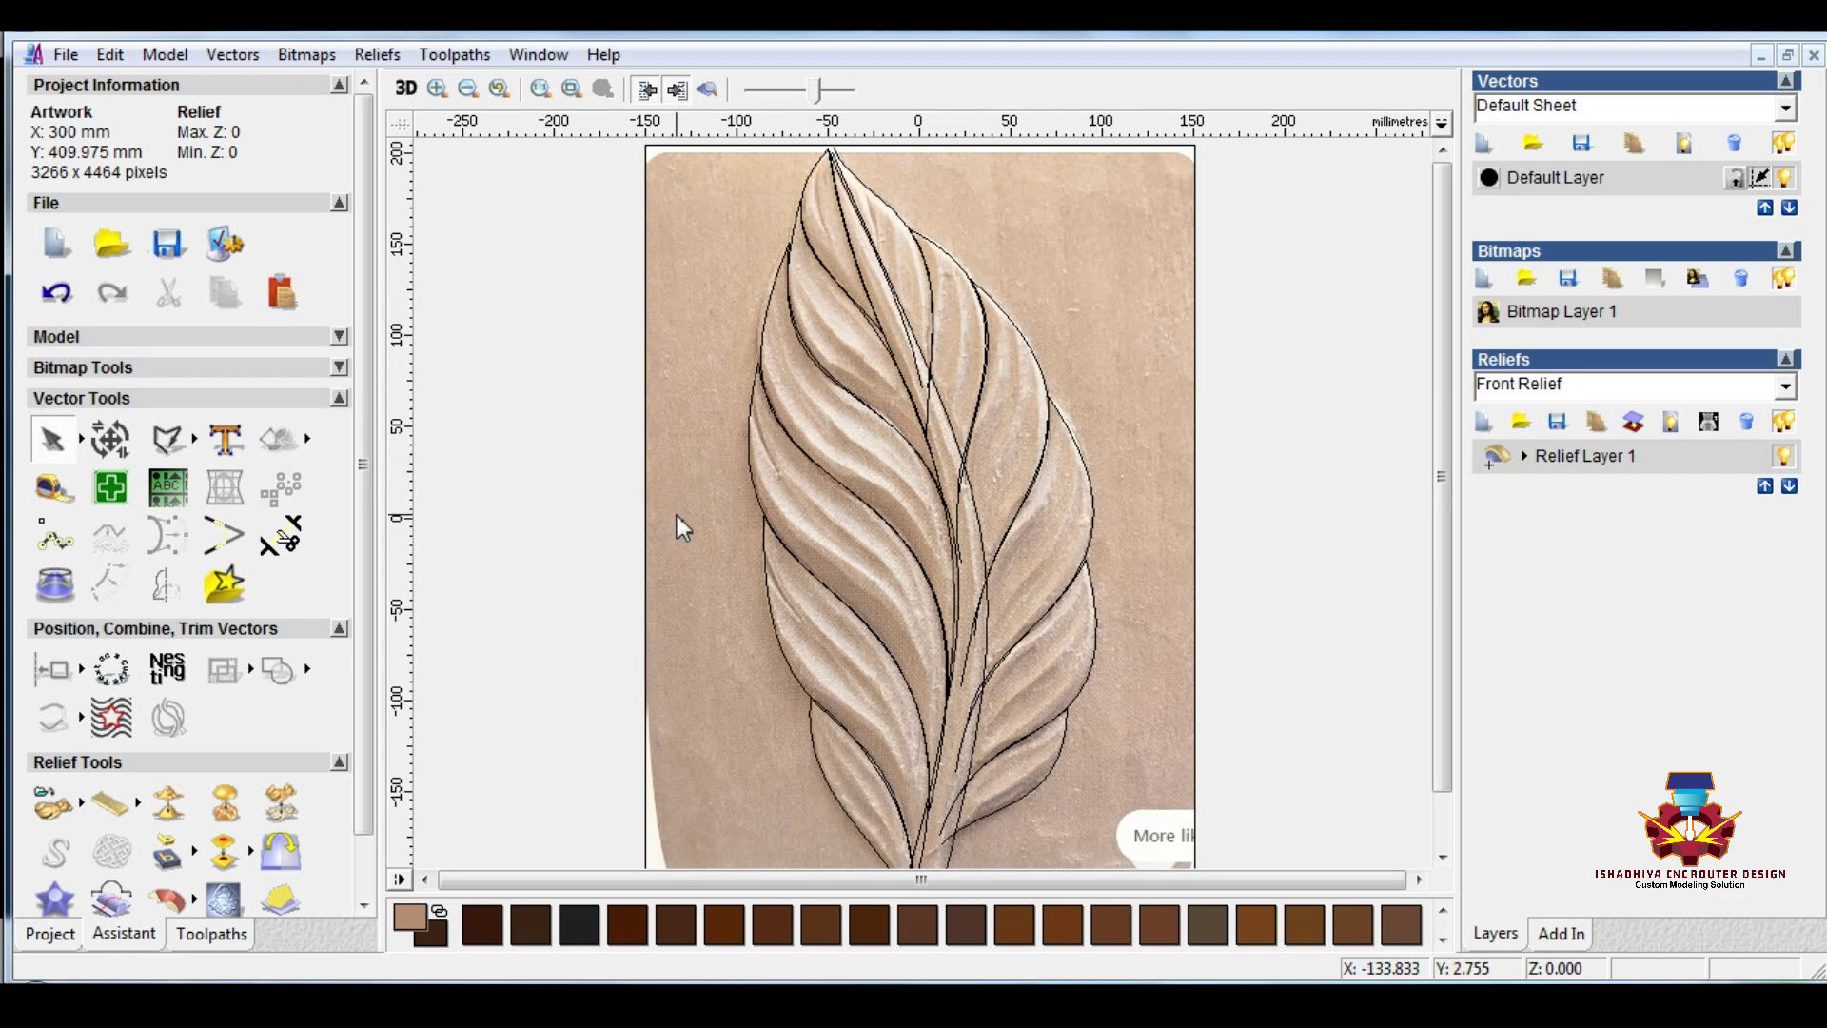
{"action": "scroll", "coordinate": [677, 516], "scroll_direction": "up", "scroll_amount": 2}
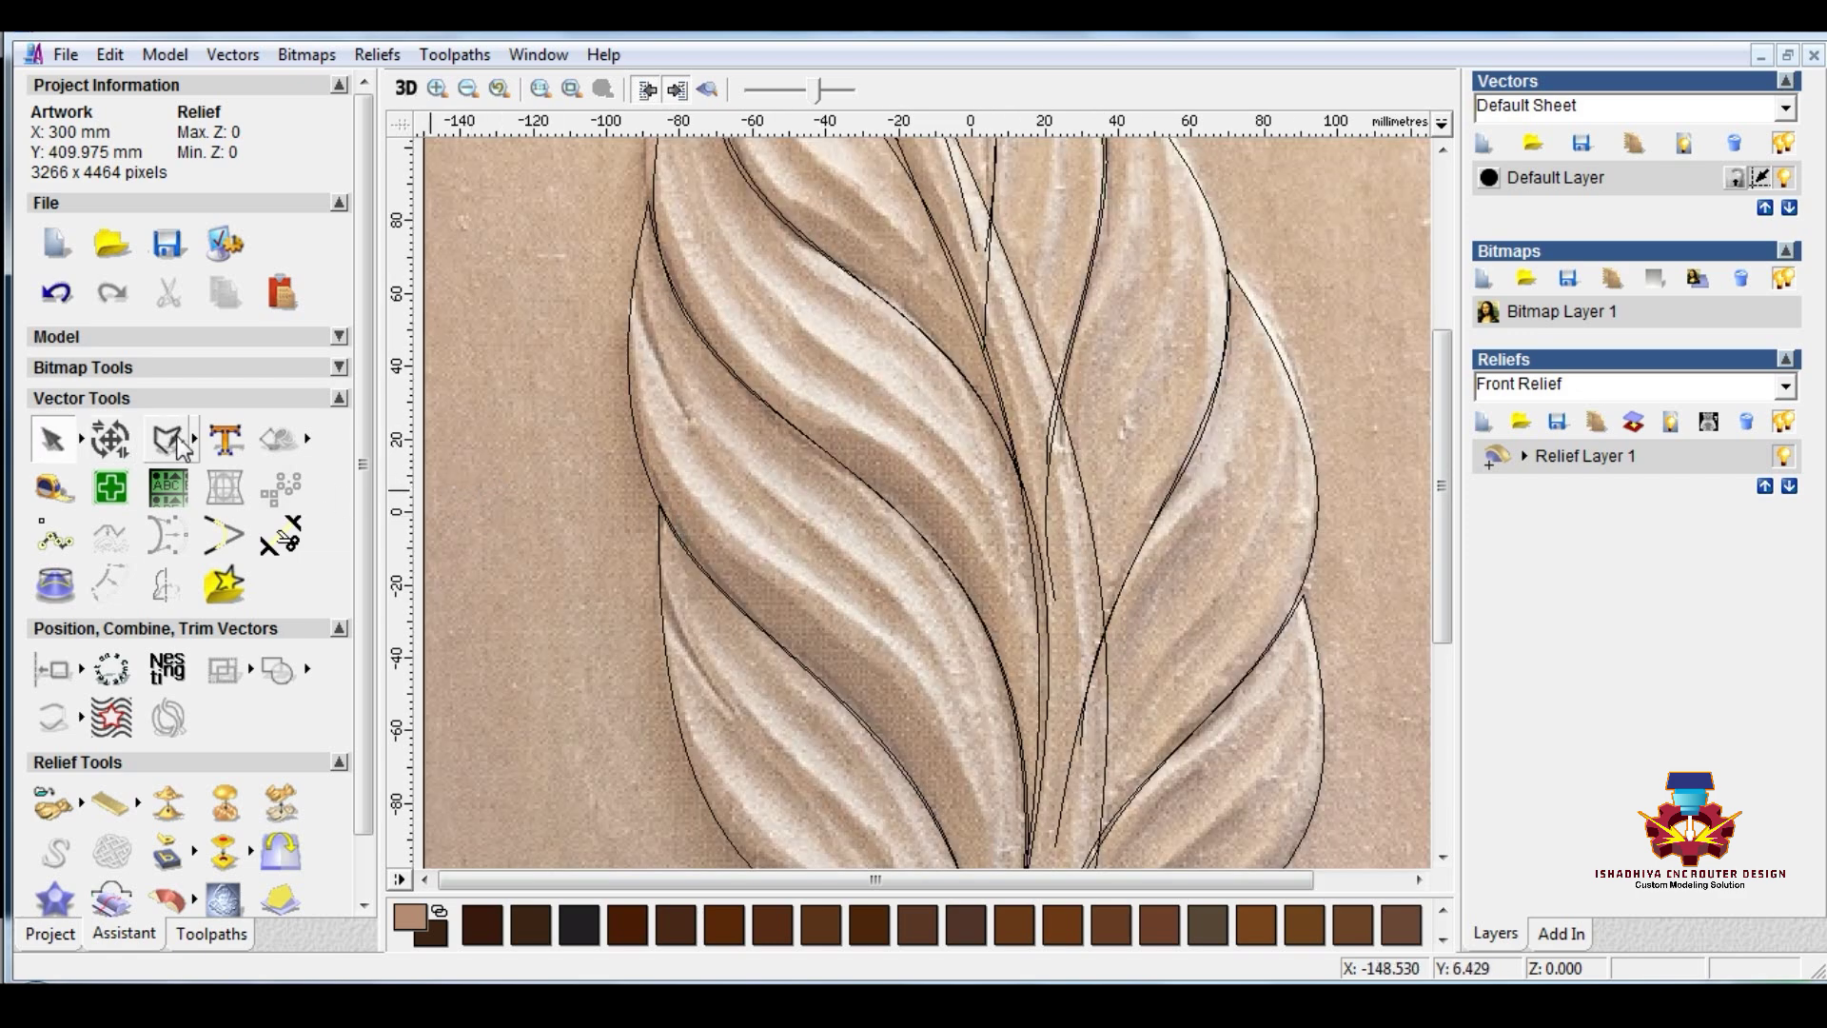
{"action": "mouse_move", "coordinate": [195, 444]}
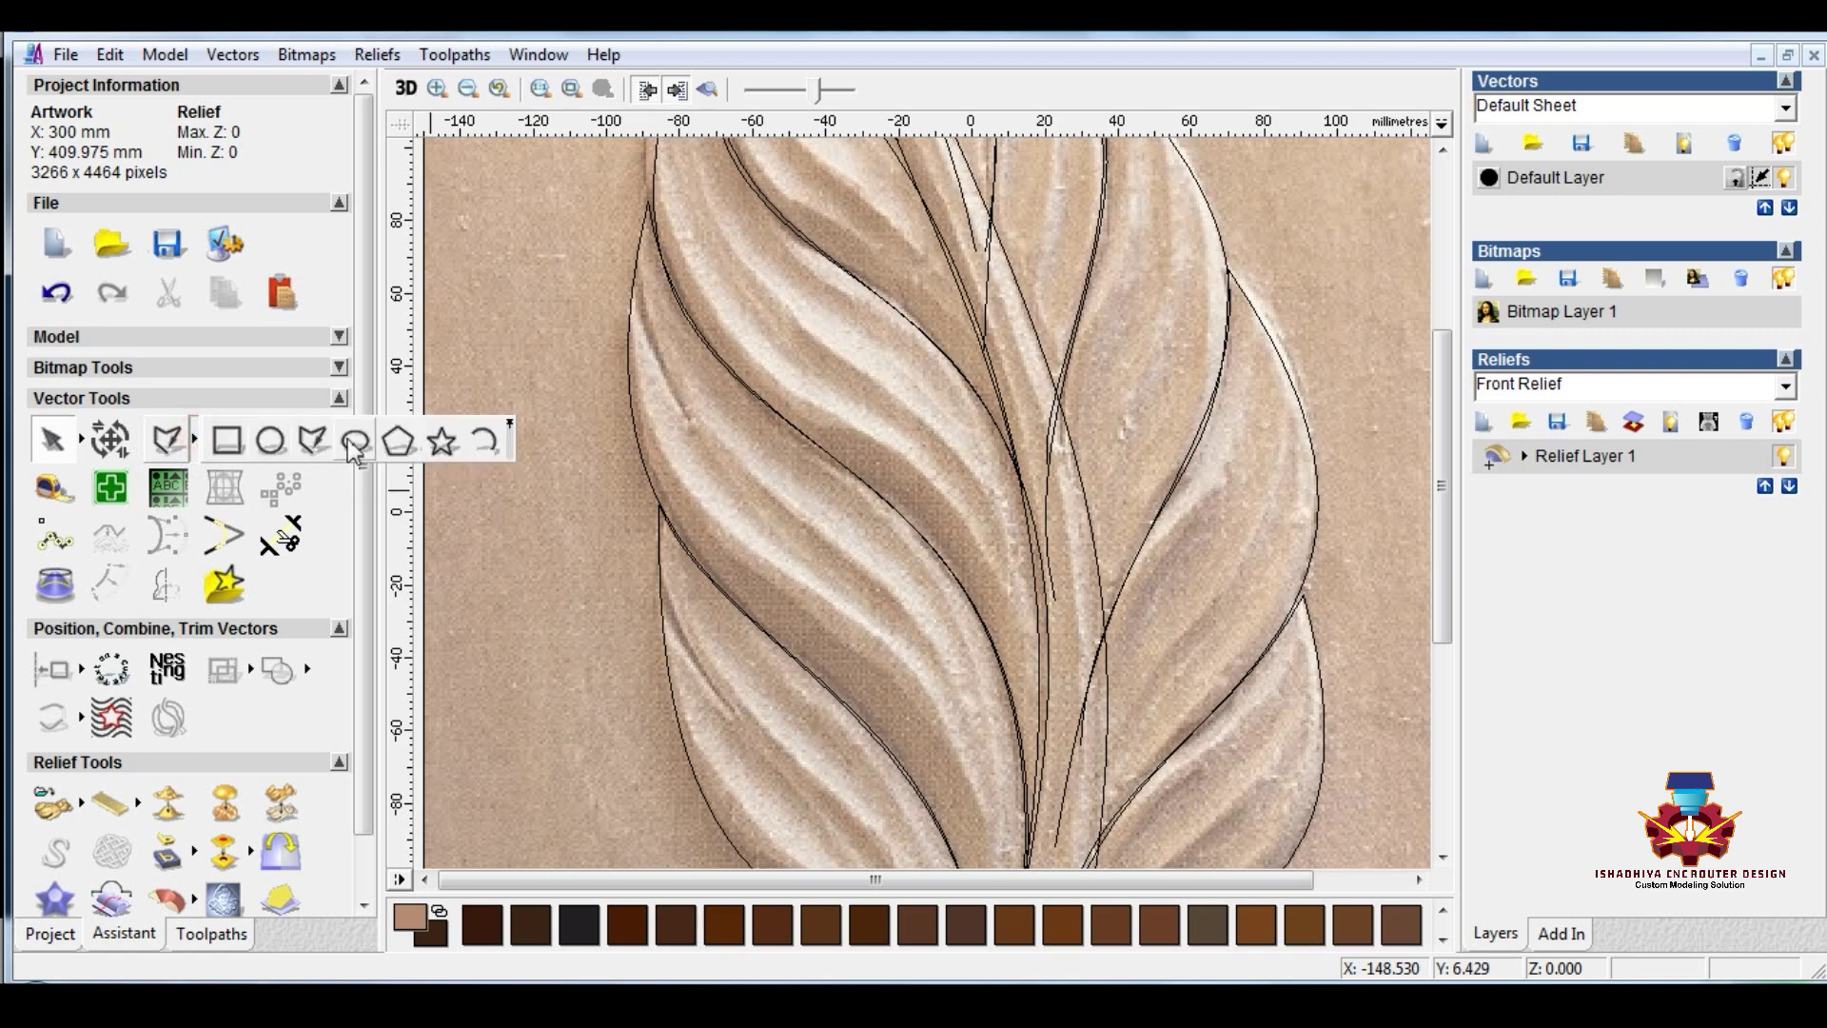
{"action": "left_click", "coordinate": [317, 440]}
{"action": "left_click", "coordinate": [462, 389]}
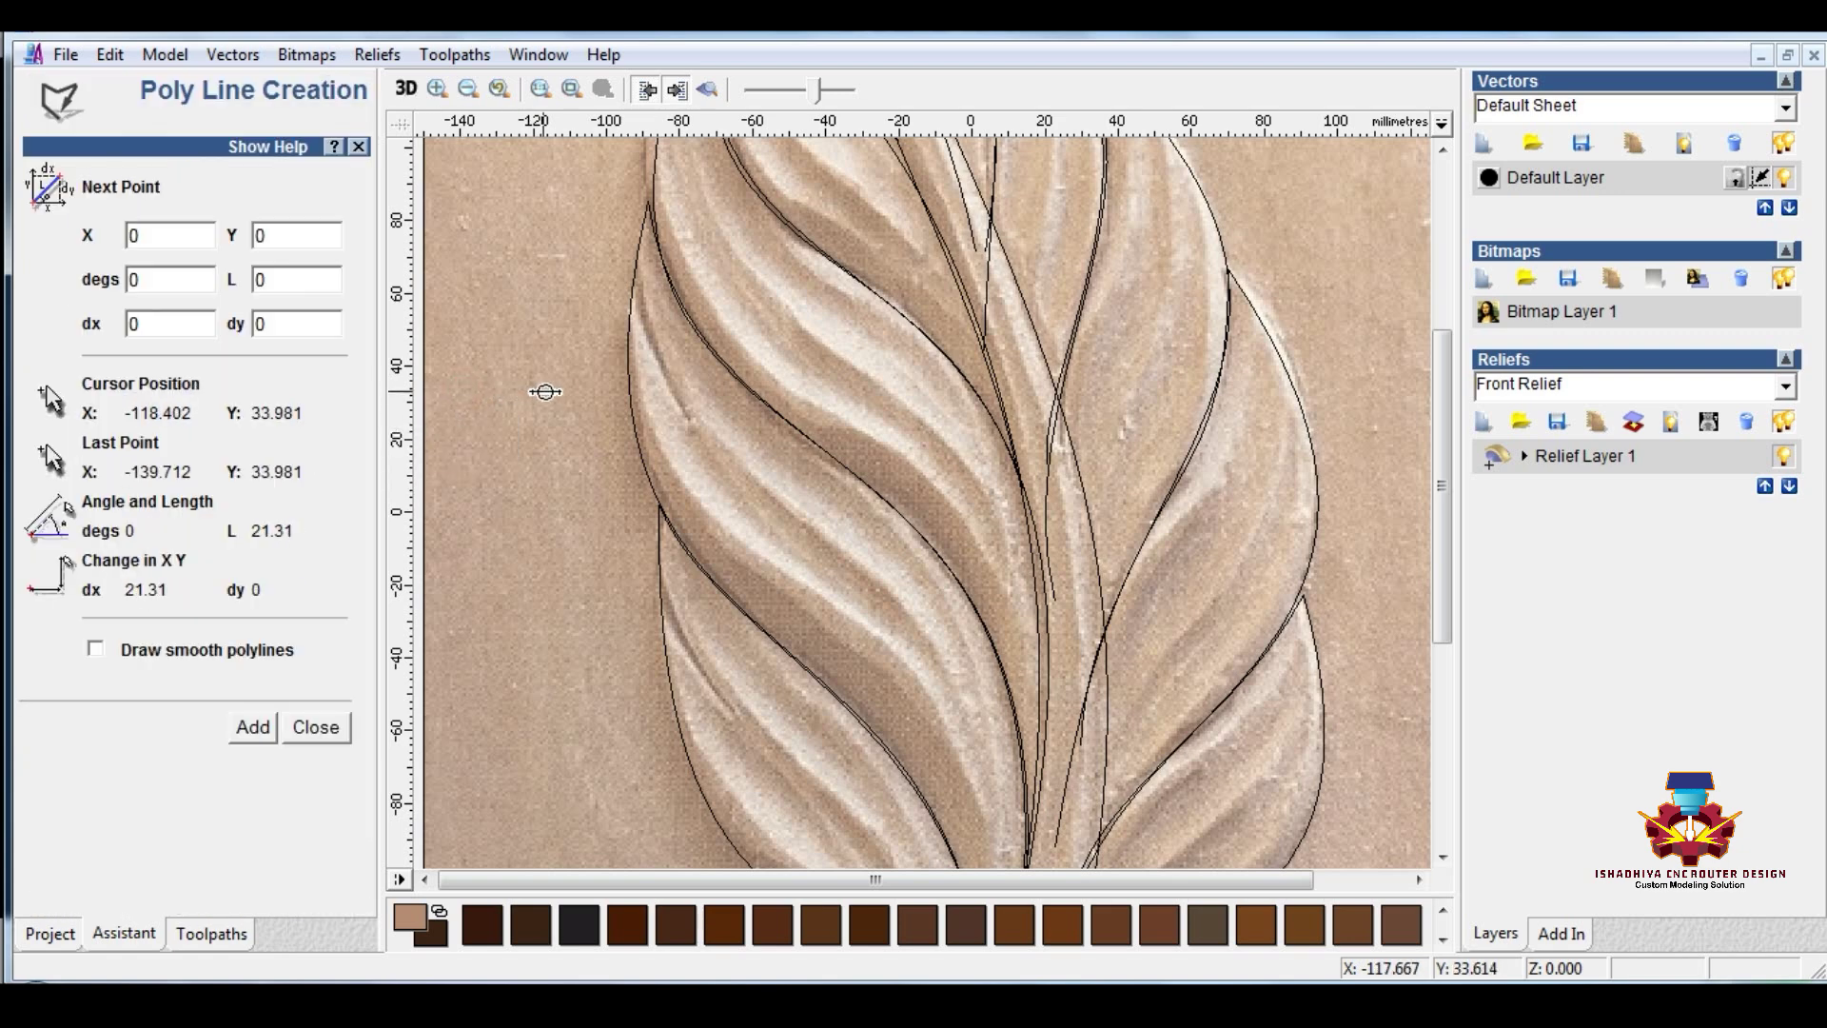
{"action": "left_click", "coordinate": [556, 389]}
{"action": "right_click", "coordinate": [551, 371]}
{"action": "scroll", "coordinate": [537, 383], "scroll_direction": "up", "scroll_amount": 2}
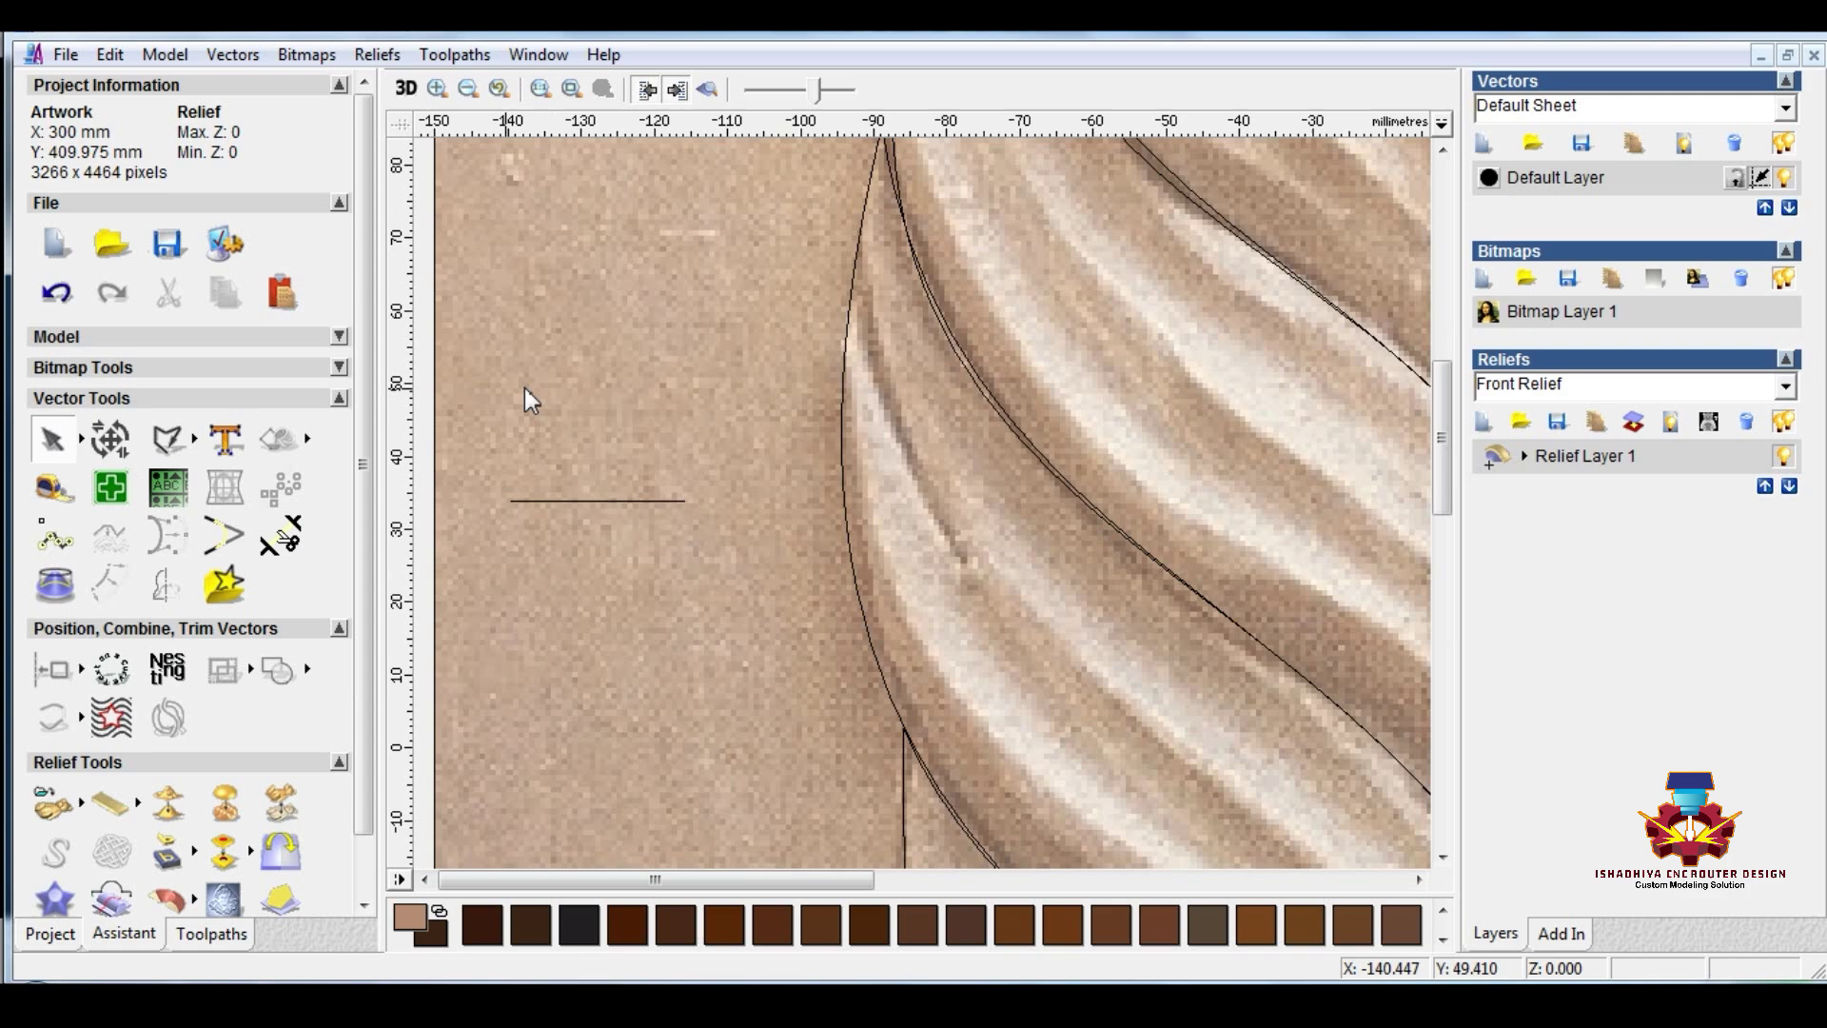
Step: Convert the horizontal line to a curve and pull both its handles up to form a symmetrical arch about 24 mm wide
{"action": "left_click", "coordinate": [584, 502]}
{"action": "double_click", "coordinate": [583, 501]}
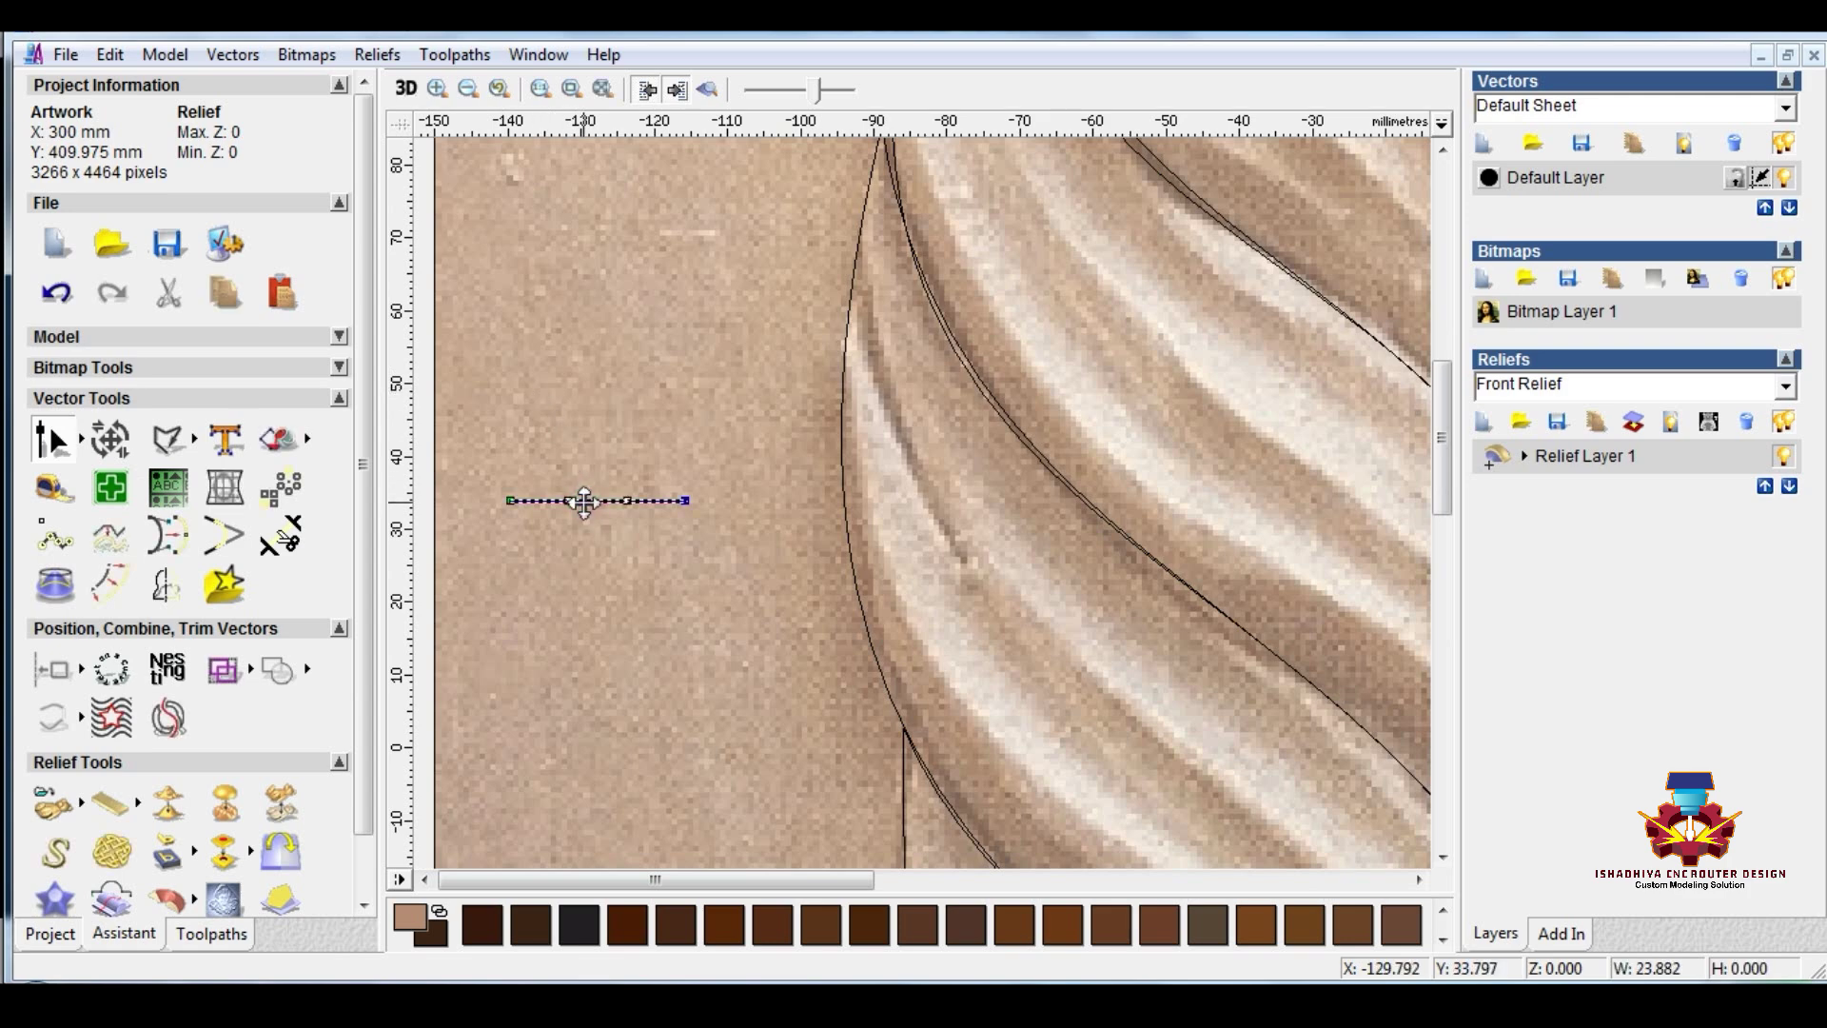
{"action": "left_click_drag", "start_coordinate": [628, 501], "coordinate": [628, 441]}
{"action": "left_click", "coordinate": [603, 421]}
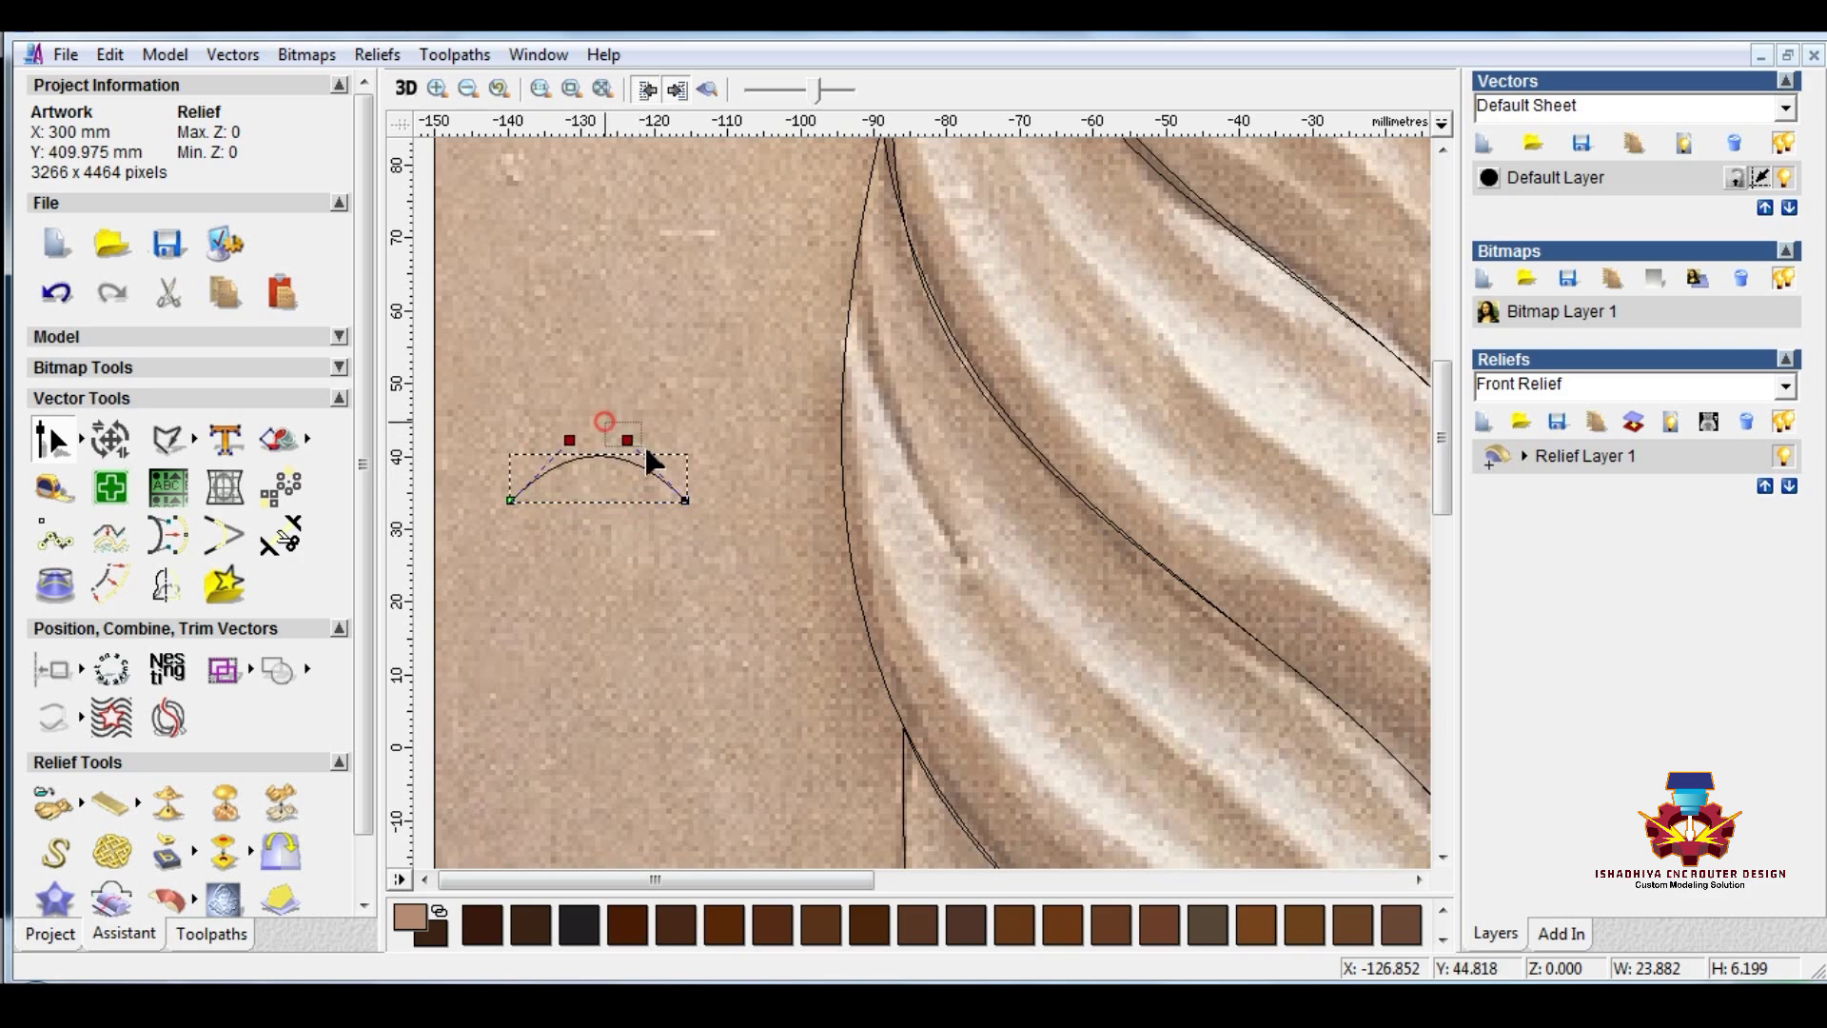
{"action": "left_click", "coordinate": [627, 441]}
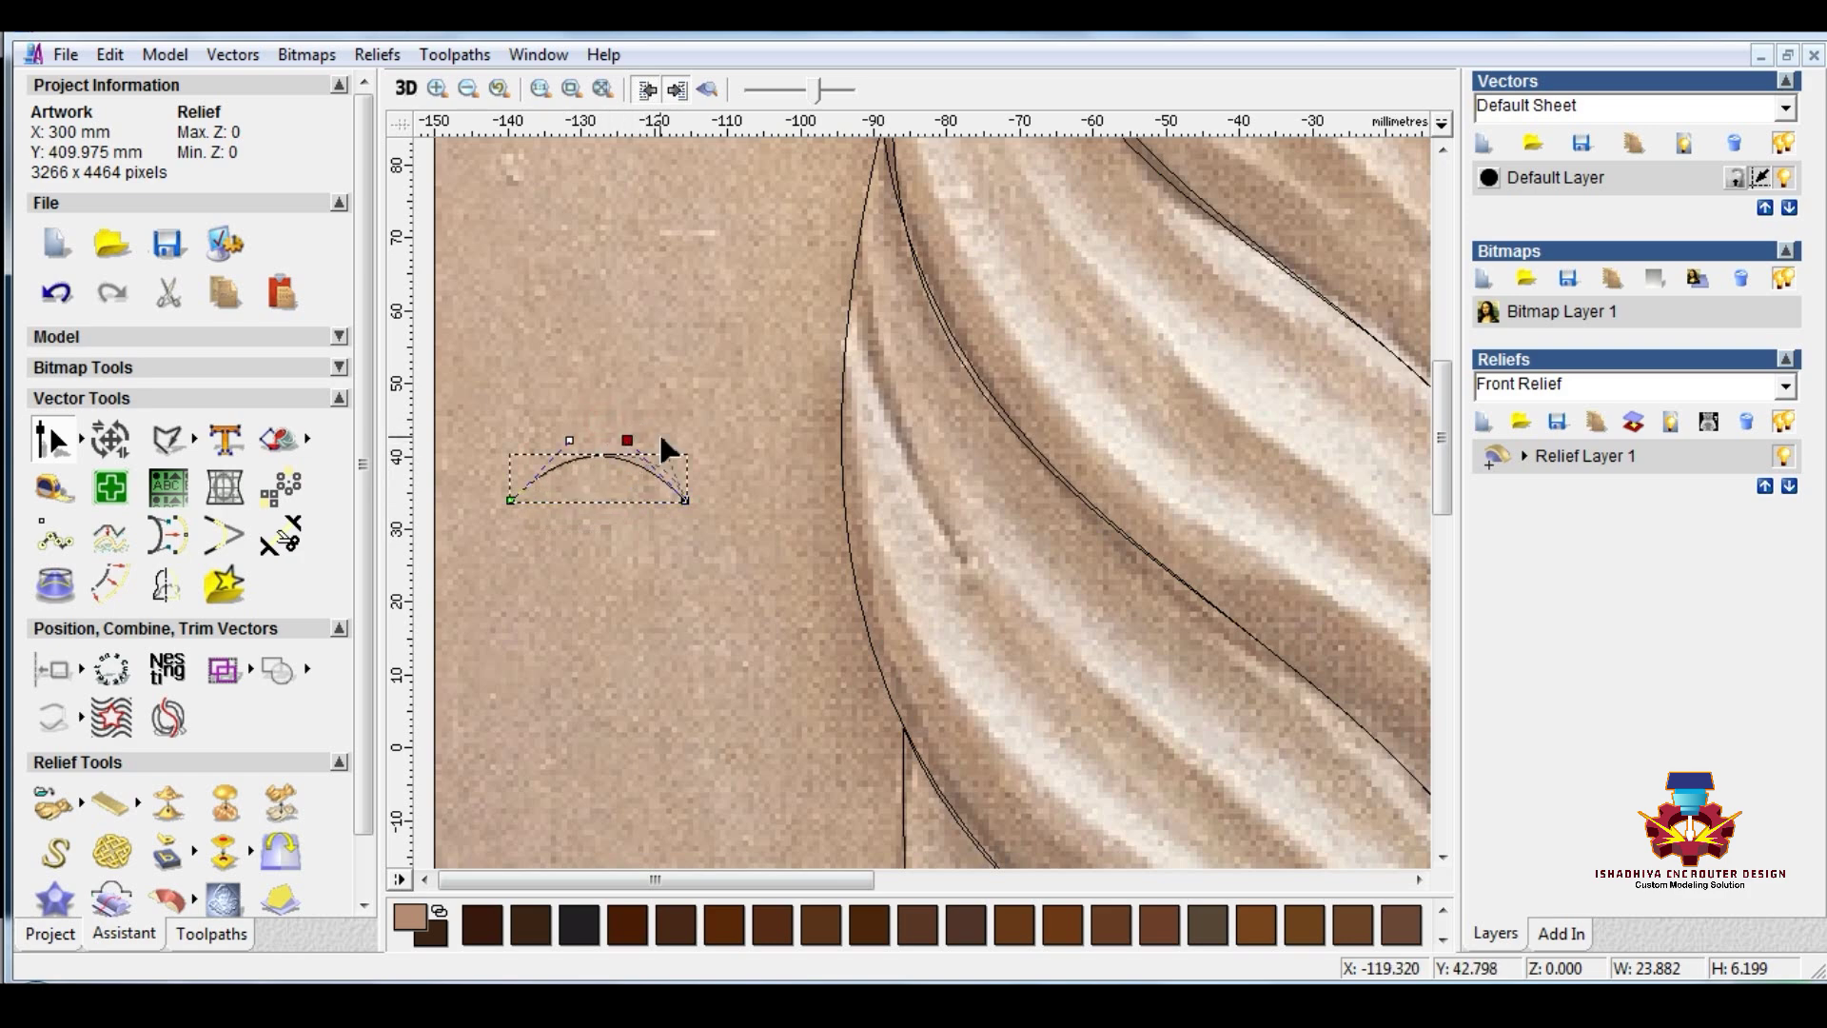
{"action": "left_click_drag", "start_coordinate": [627, 440], "coordinate": [595, 408]}
{"action": "left_click", "coordinate": [569, 439]}
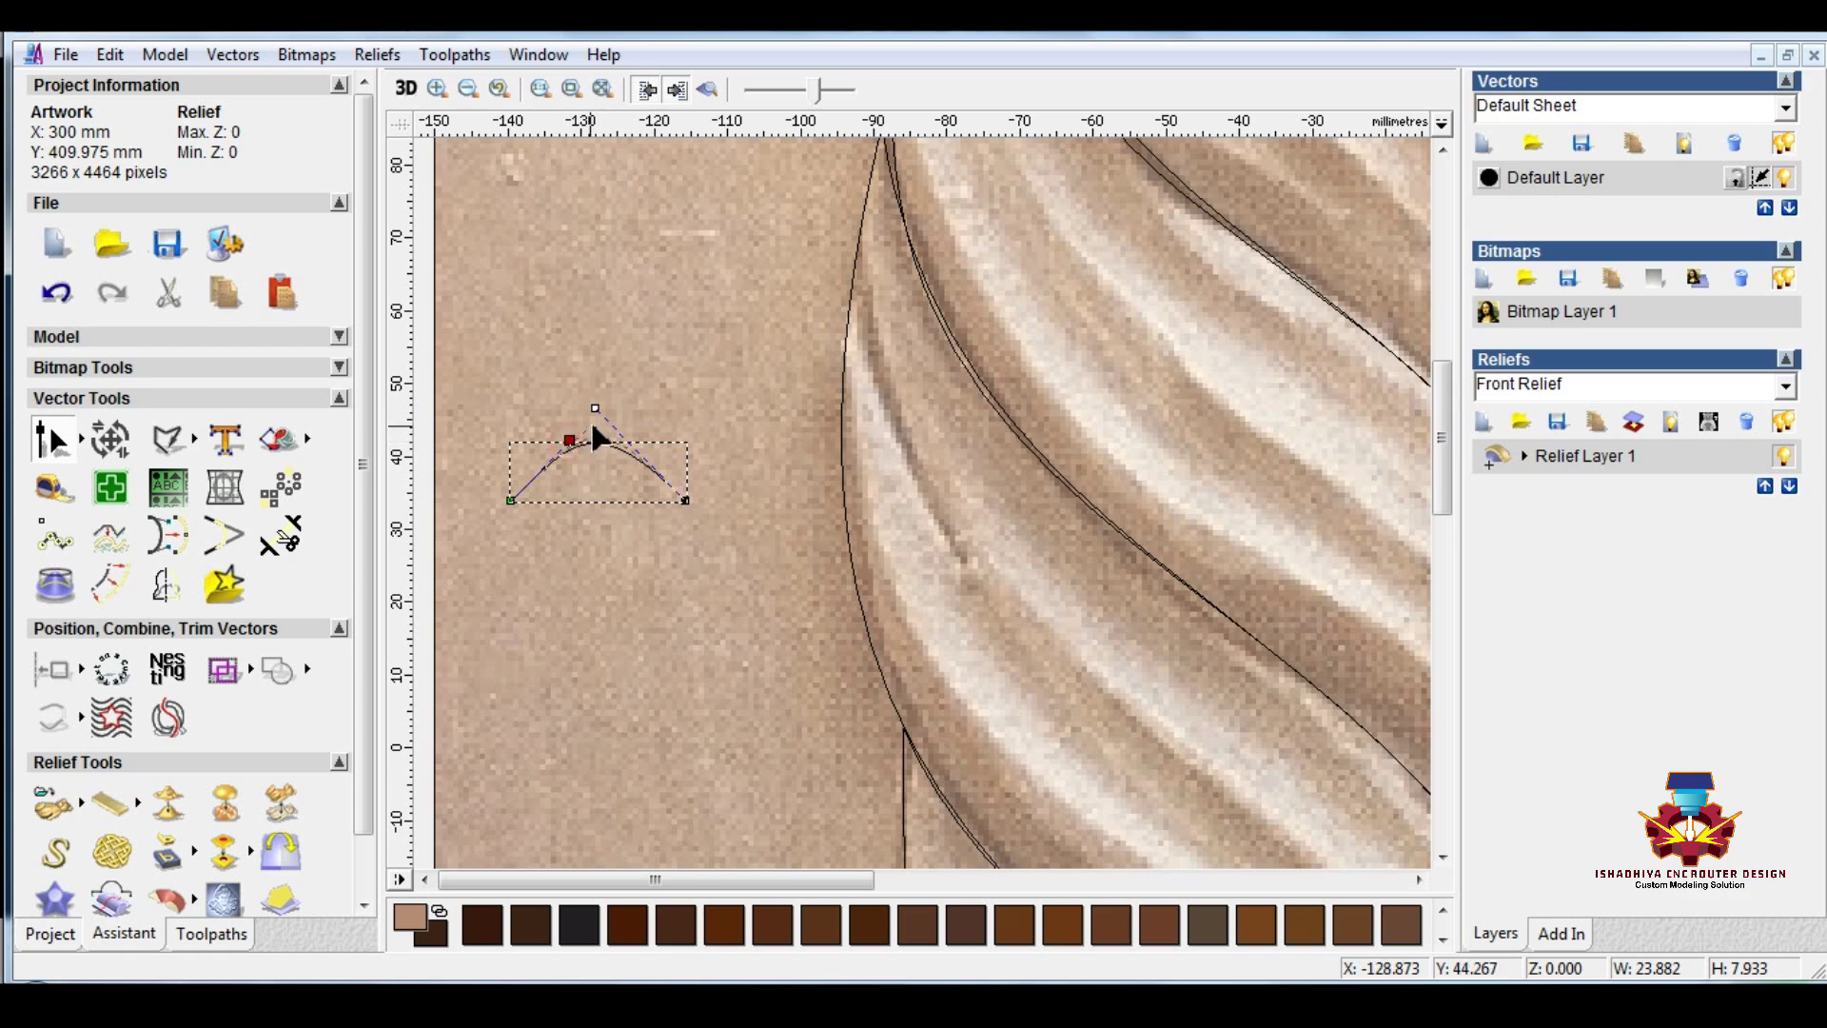
{"action": "left_click", "coordinate": [622, 386]}
{"action": "scroll", "coordinate": [623, 385], "scroll_direction": "down", "scroll_amount": 1}
{"action": "right_click", "coordinate": [538, 422]}
{"action": "left_click", "coordinate": [490, 437]}
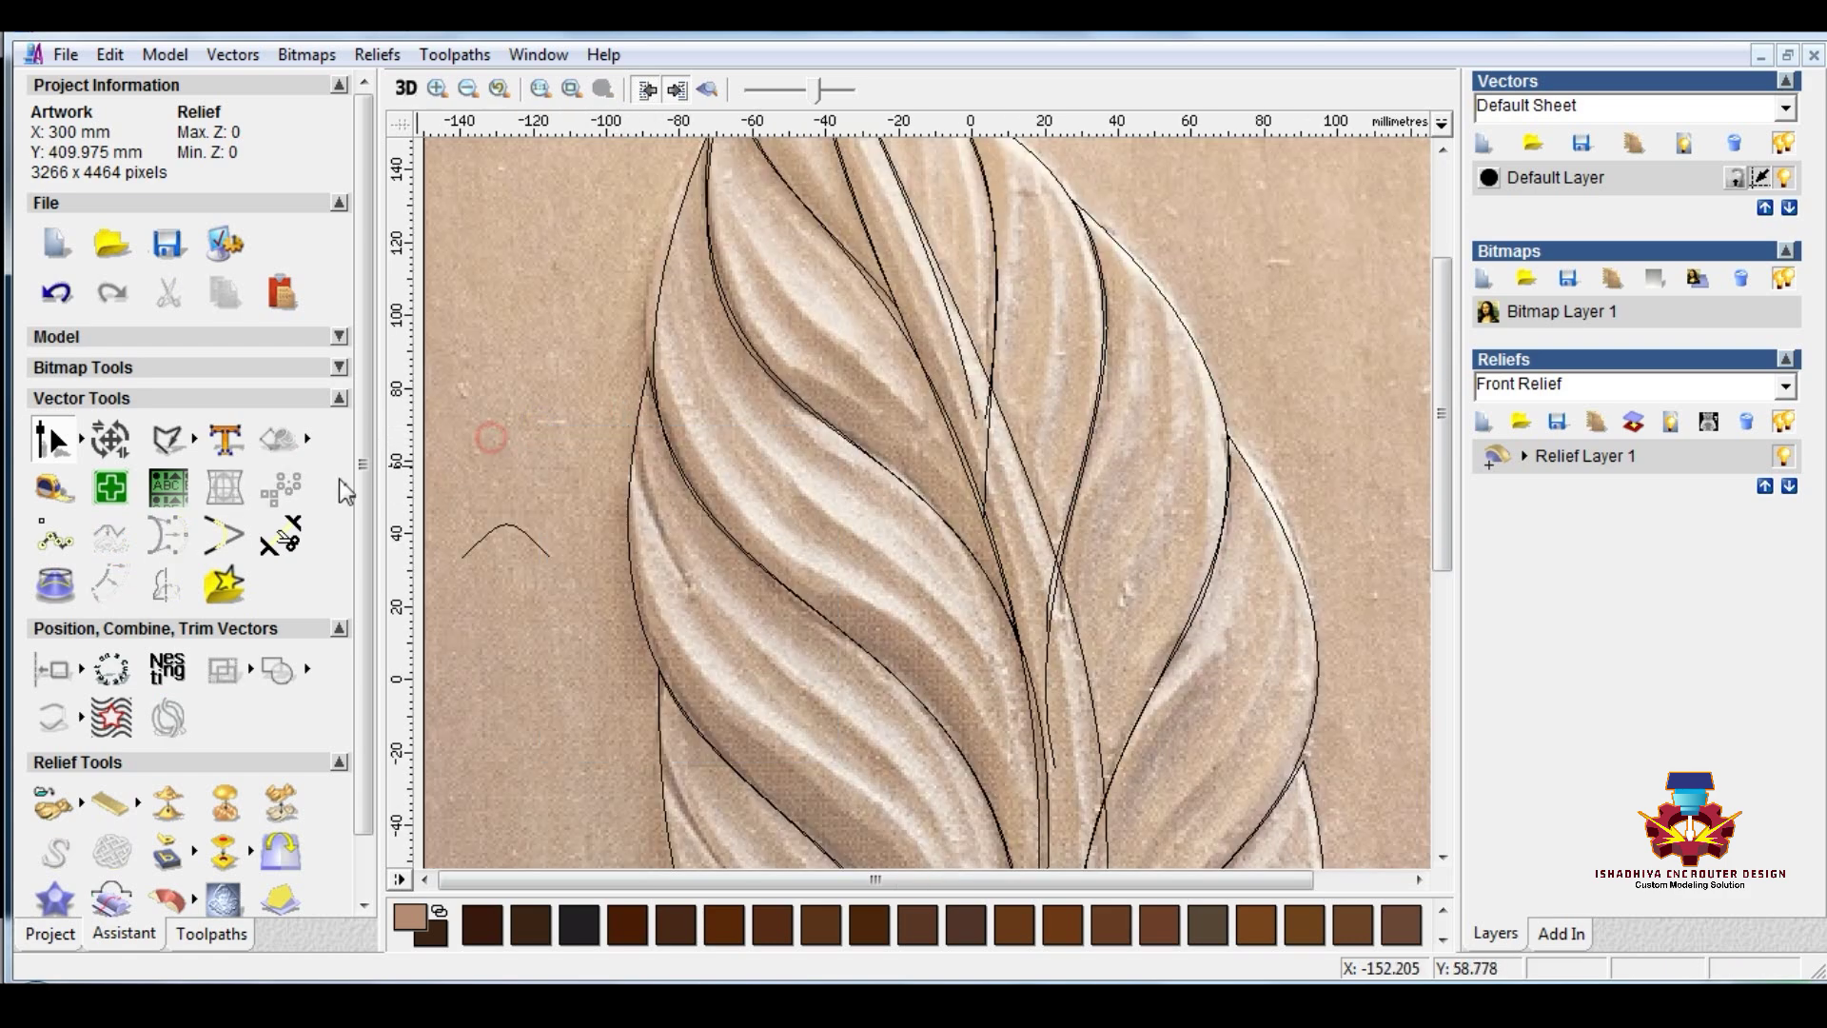
Step: Draw an open three-segment zigzag polyline about 8.6 mm wide and 5.1 mm high above the arch
{"action": "left_click", "coordinate": [167, 438]}
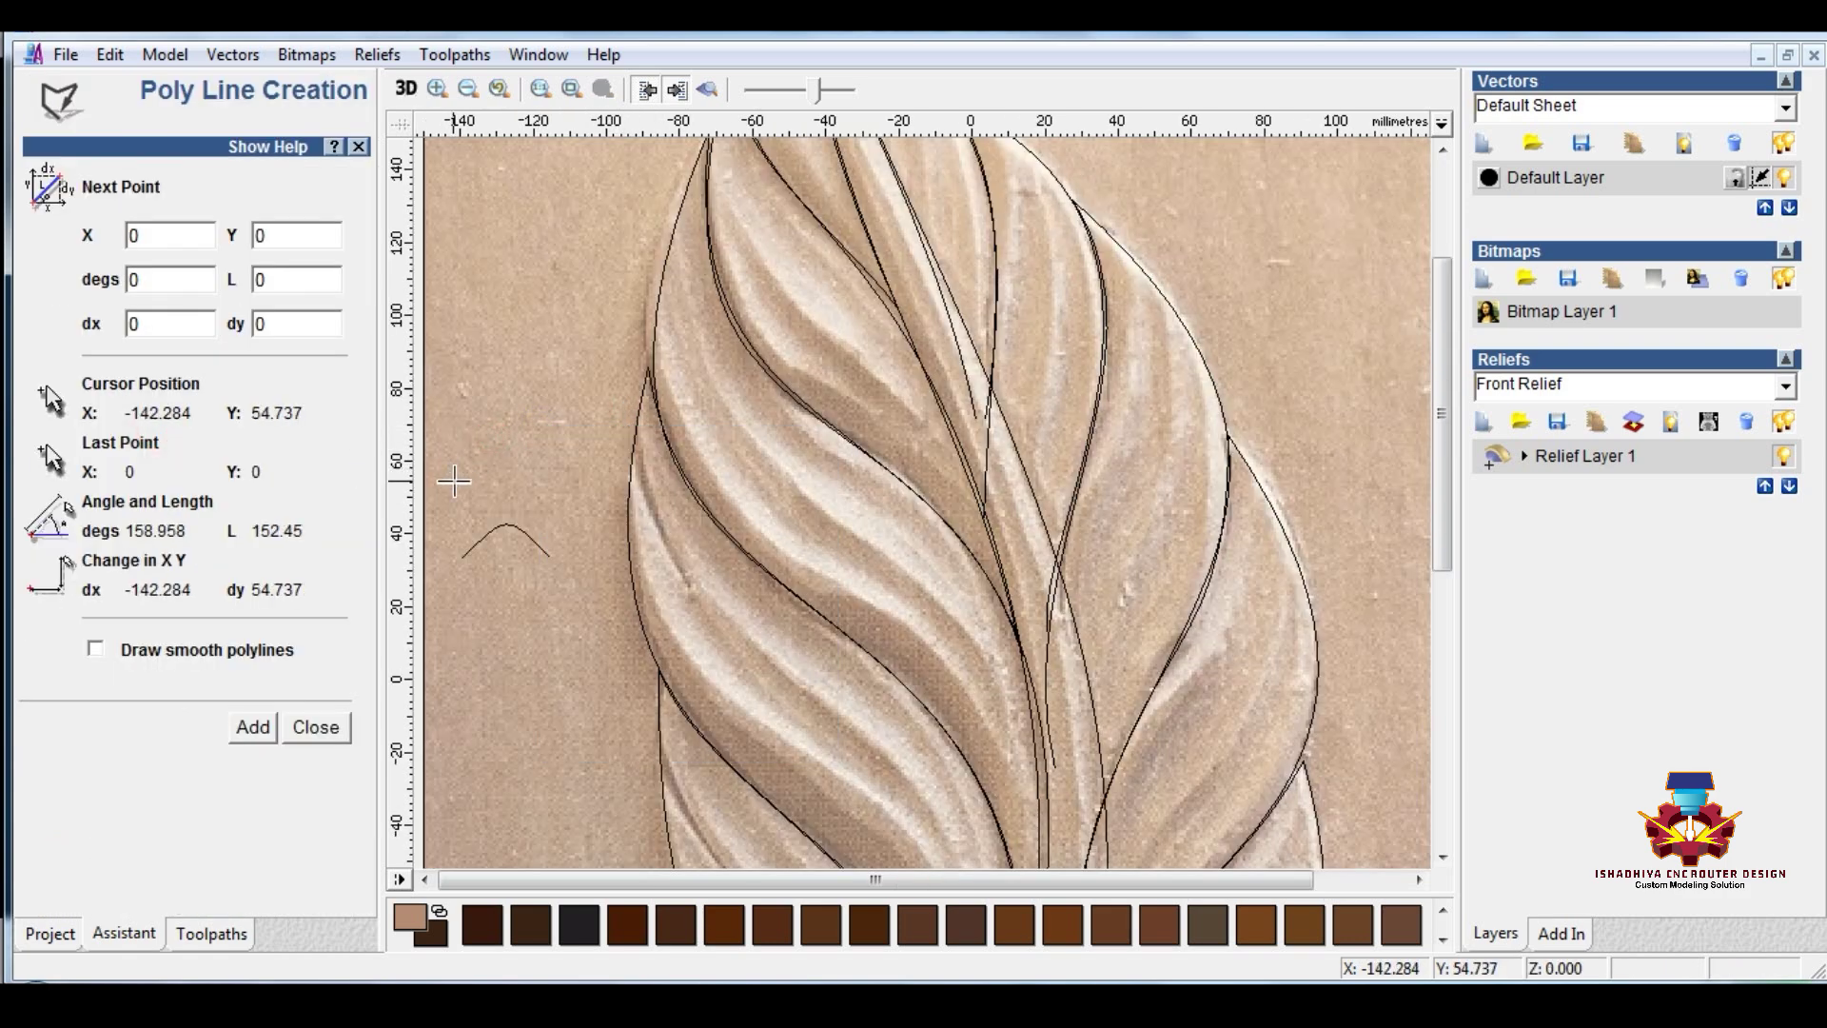
{"action": "left_click", "coordinate": [461, 487]}
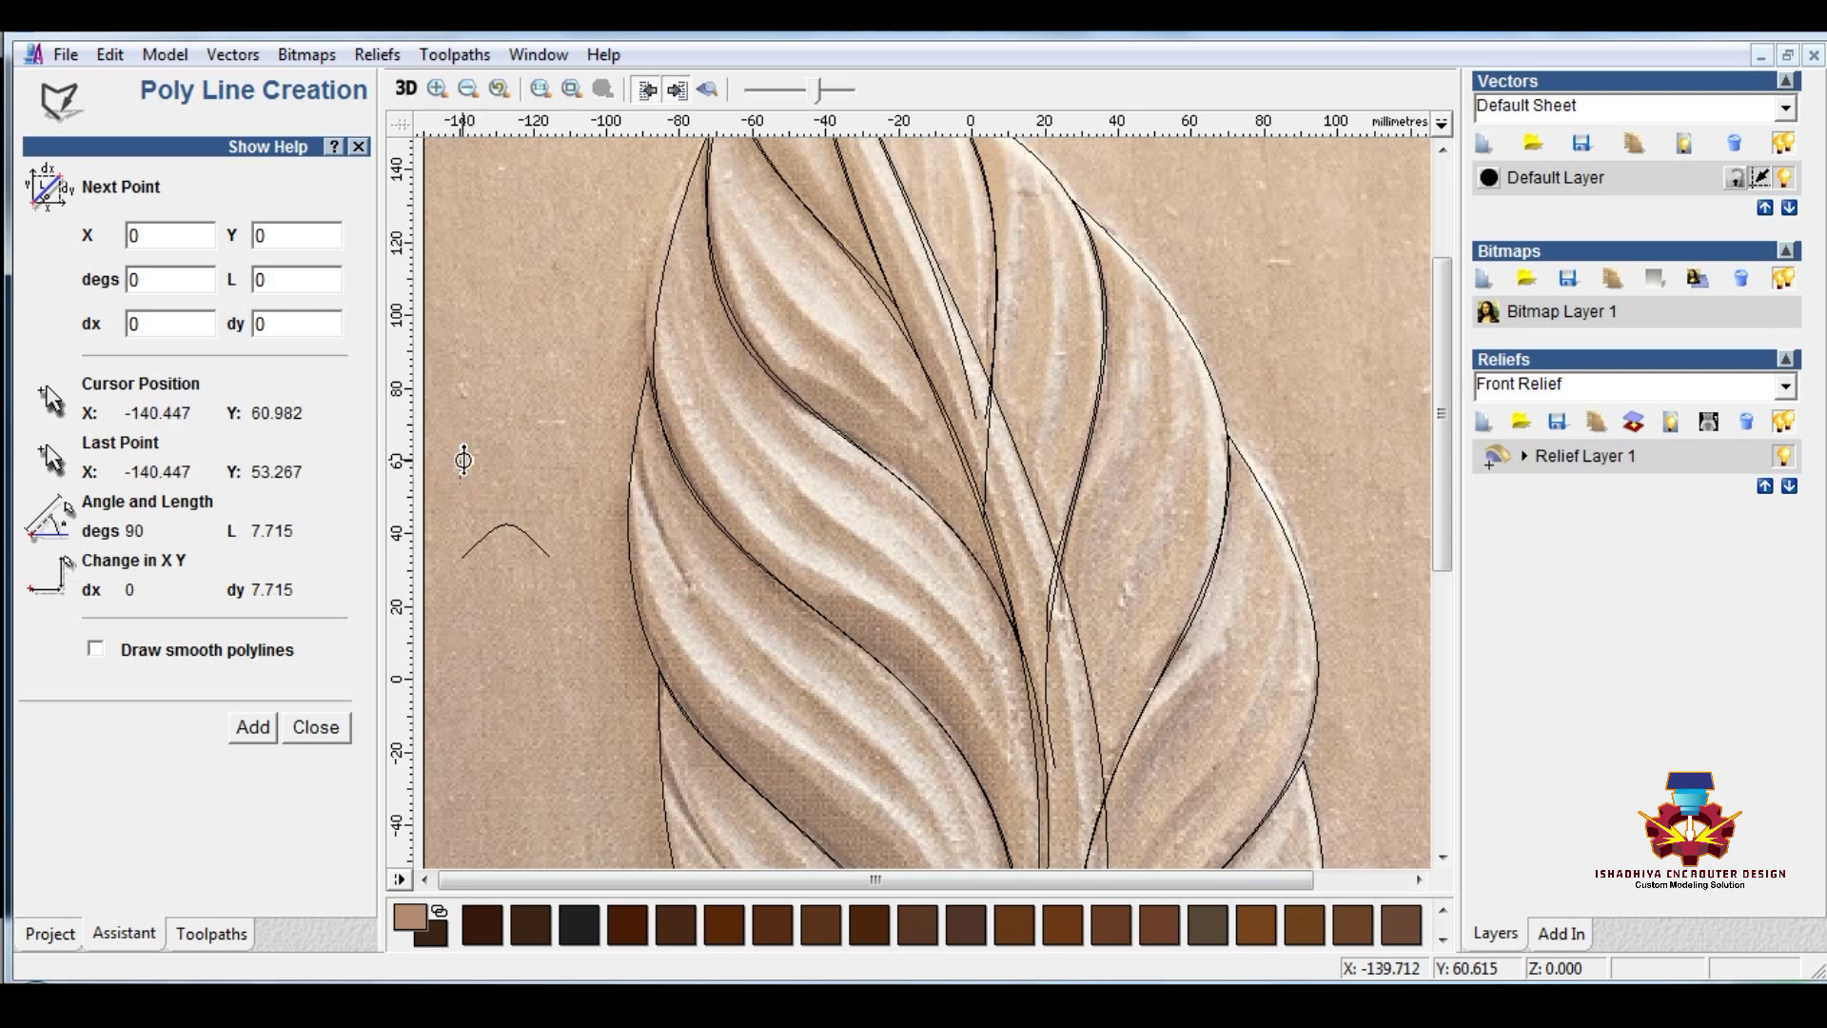
{"action": "left_click", "coordinate": [468, 467]}
{"action": "scroll", "coordinate": [468, 465], "scroll_direction": "up", "scroll_amount": 2}
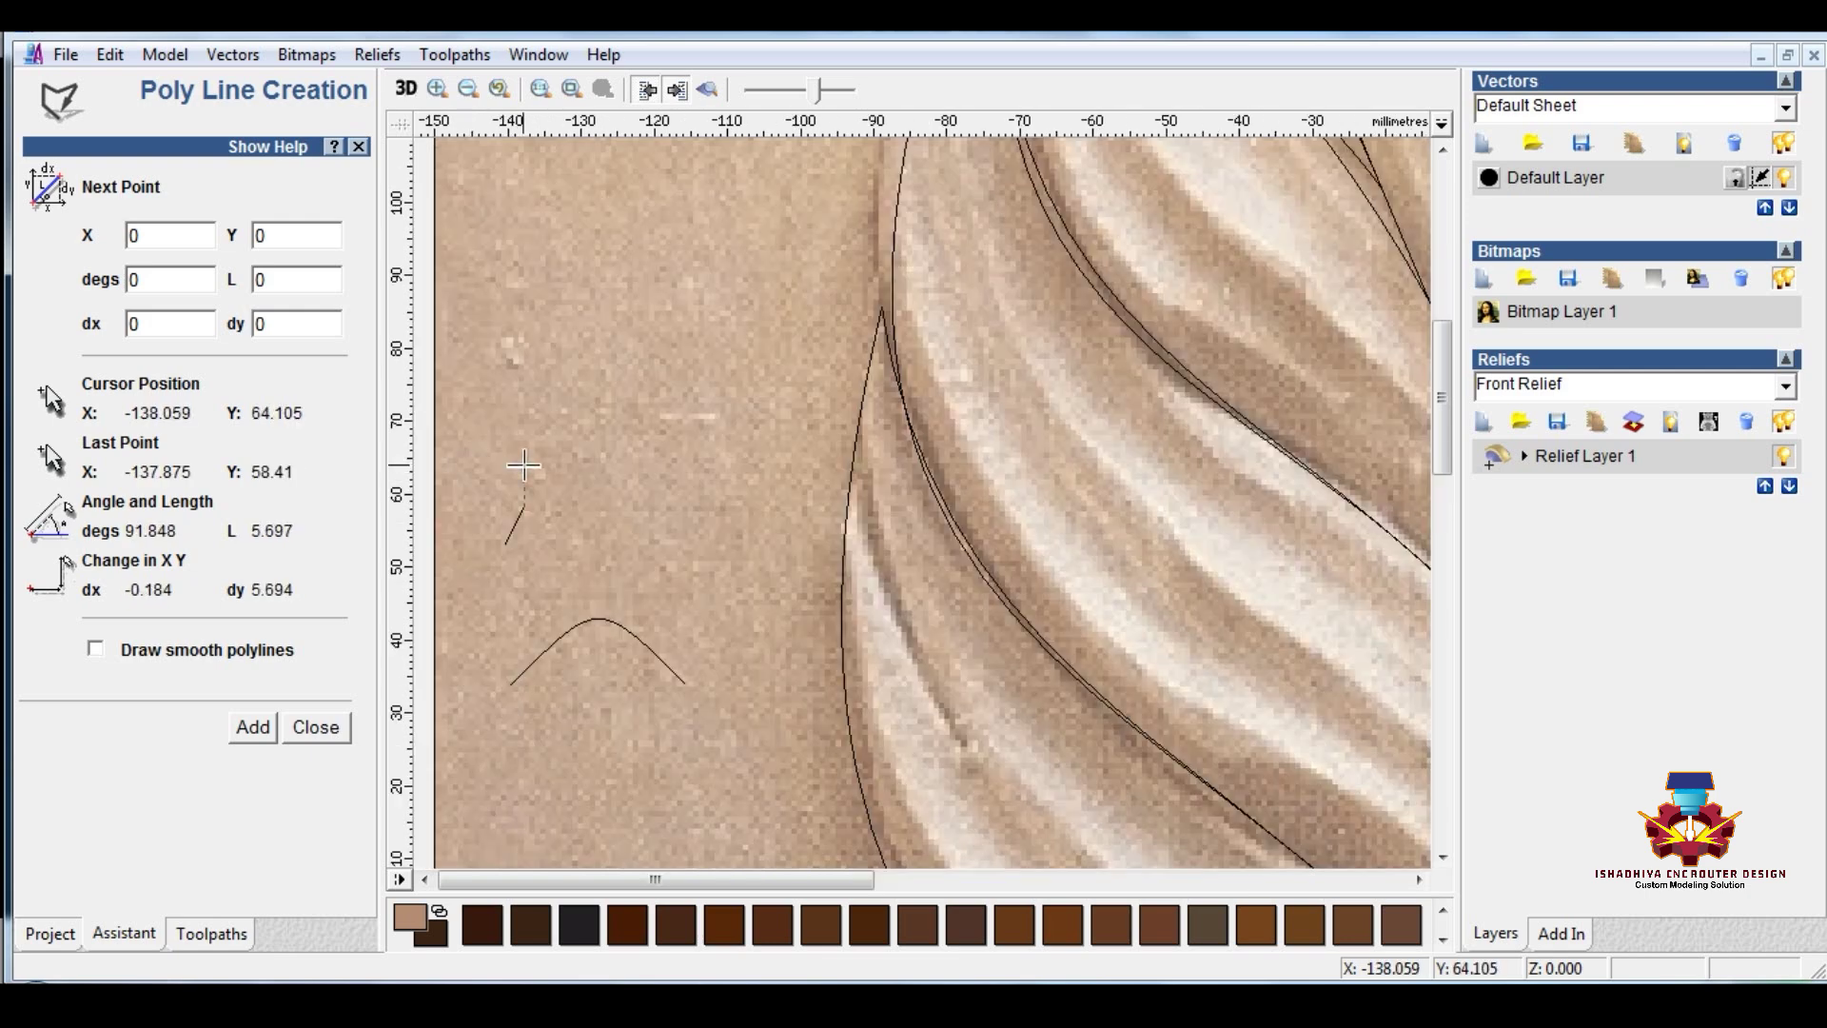
{"action": "scroll", "coordinate": [547, 508], "scroll_direction": "up", "scroll_amount": 2}
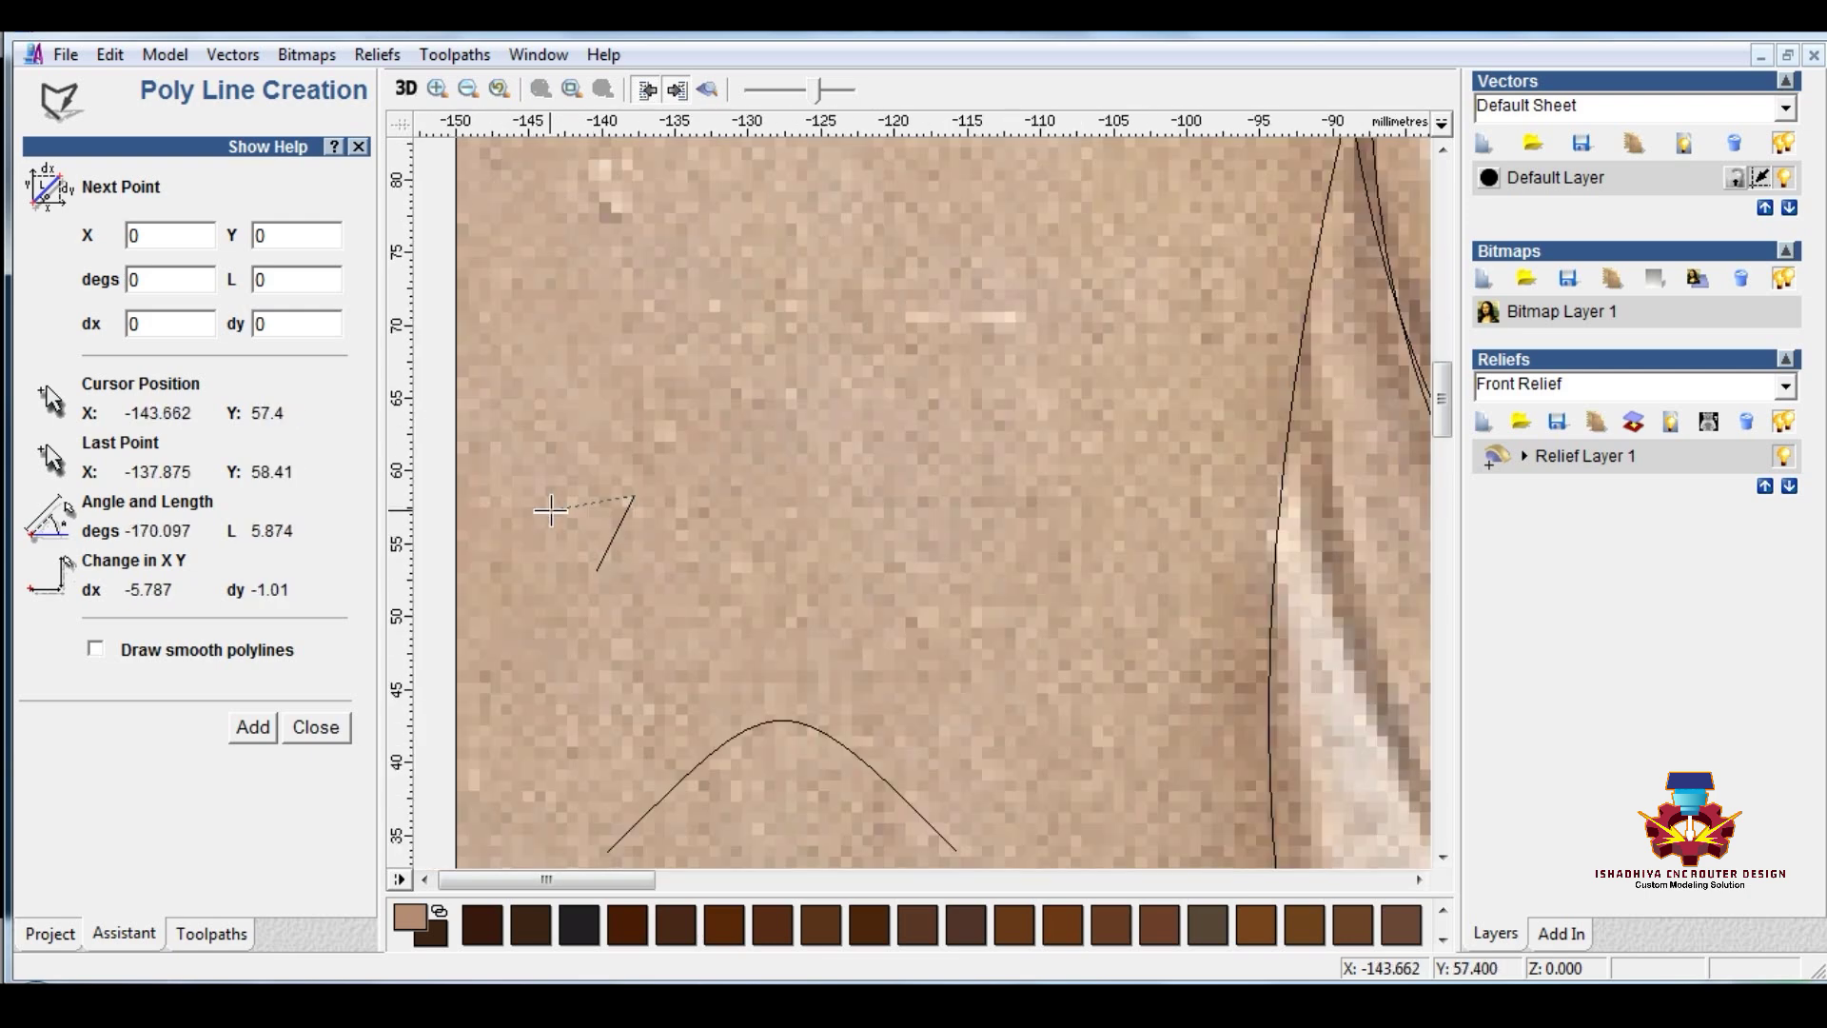
{"action": "left_click", "coordinate": [677, 527]}
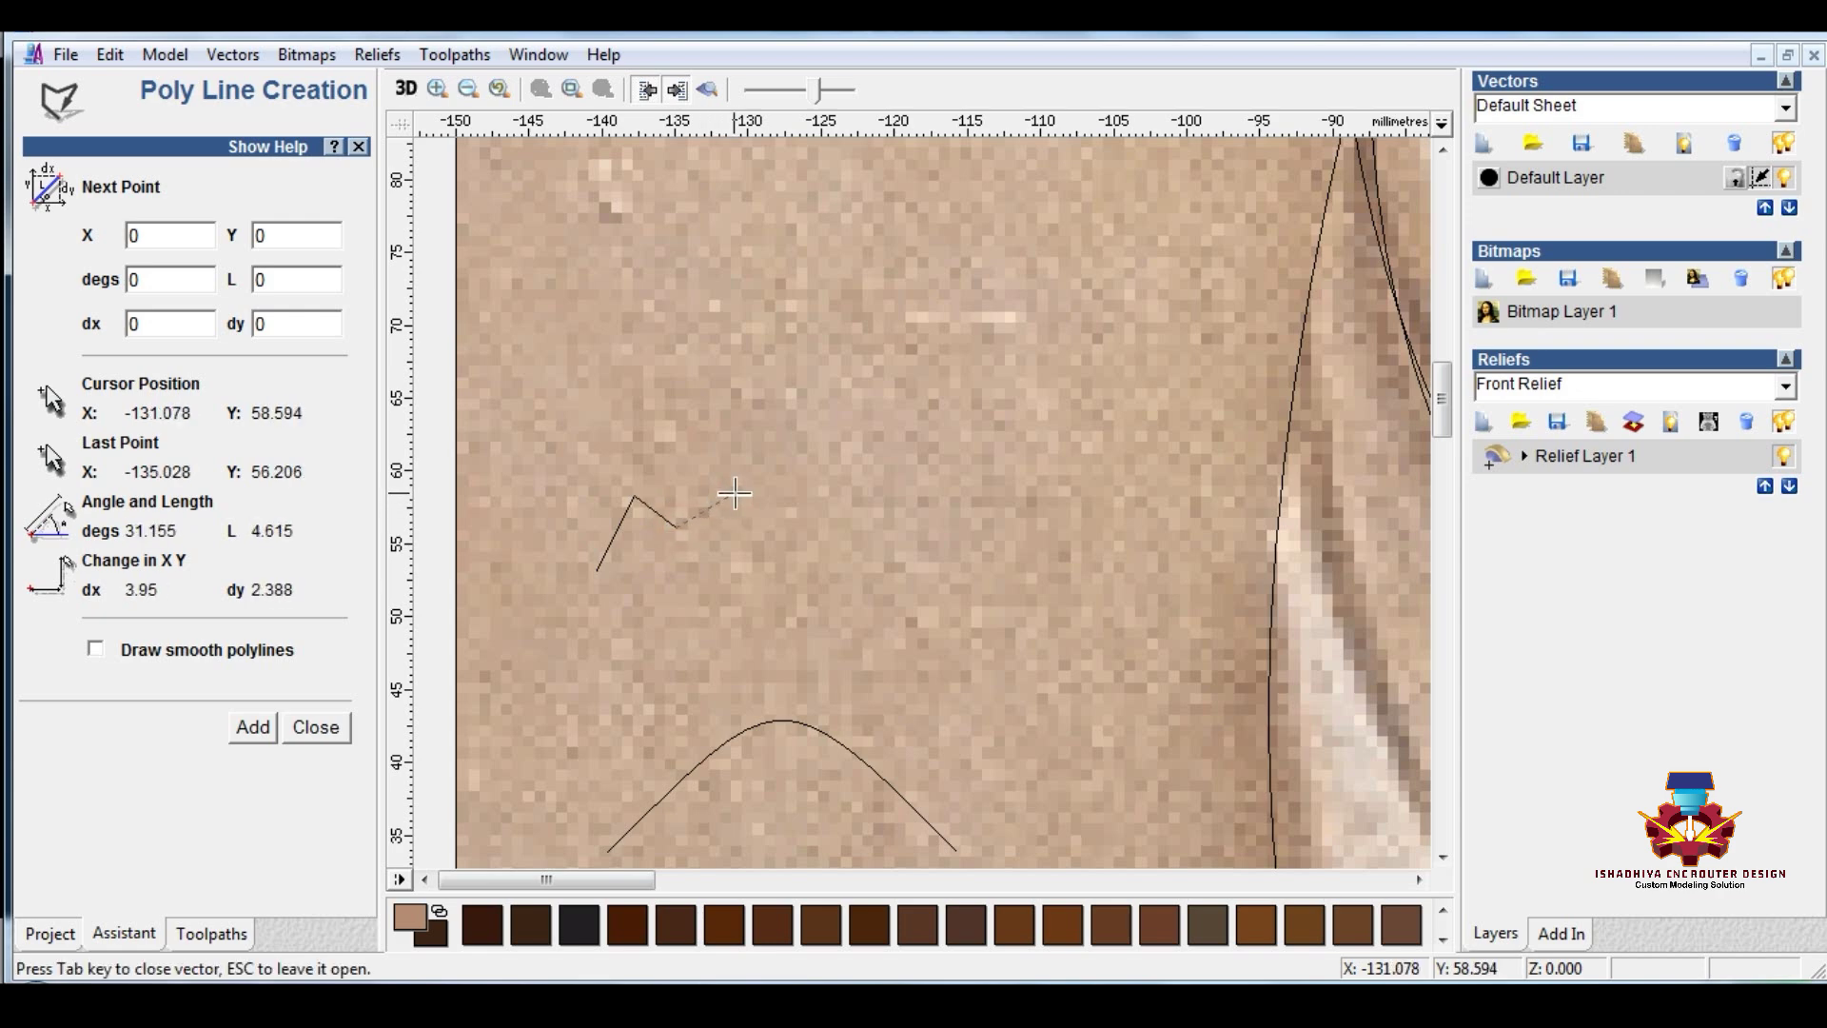
{"action": "left_click", "coordinate": [723, 496]}
{"action": "key", "text": "Escape"}
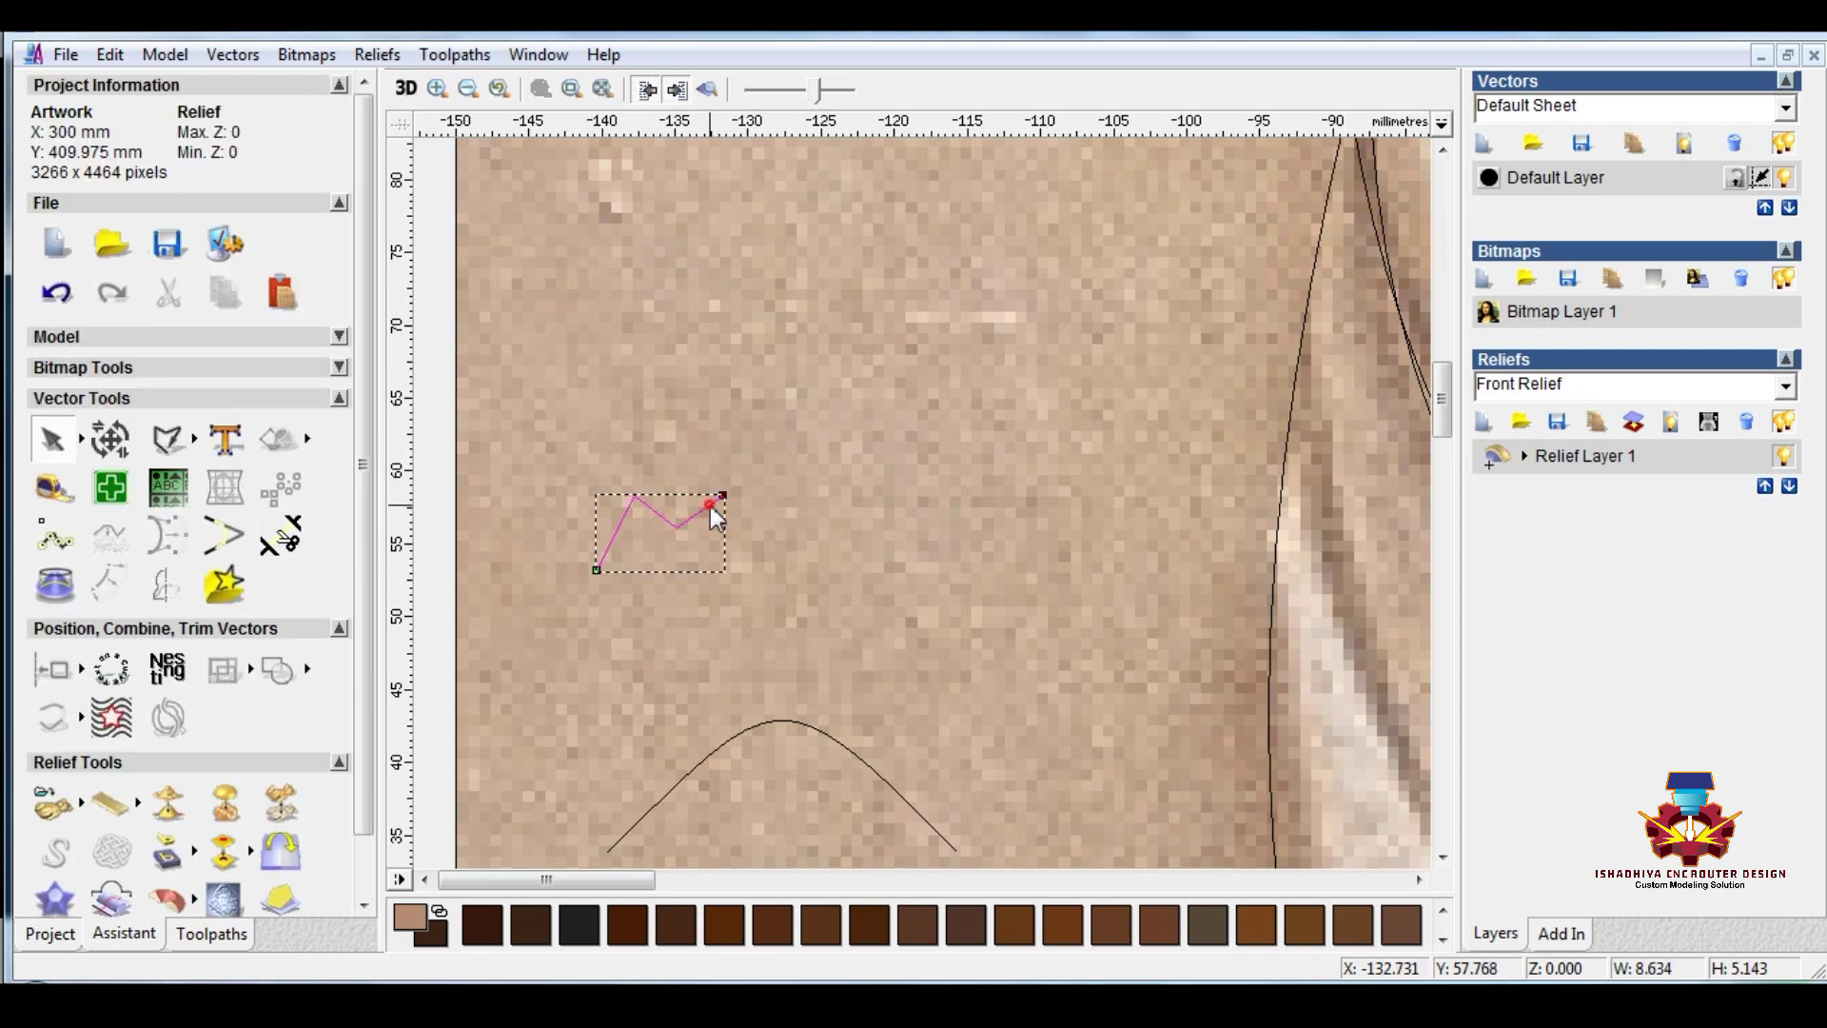
Step: Convert the zigzag's segments to curves and smooth its inner nodes into a flowing wave
{"action": "left_click", "coordinate": [710, 505]}
{"action": "key", "text": "n"}
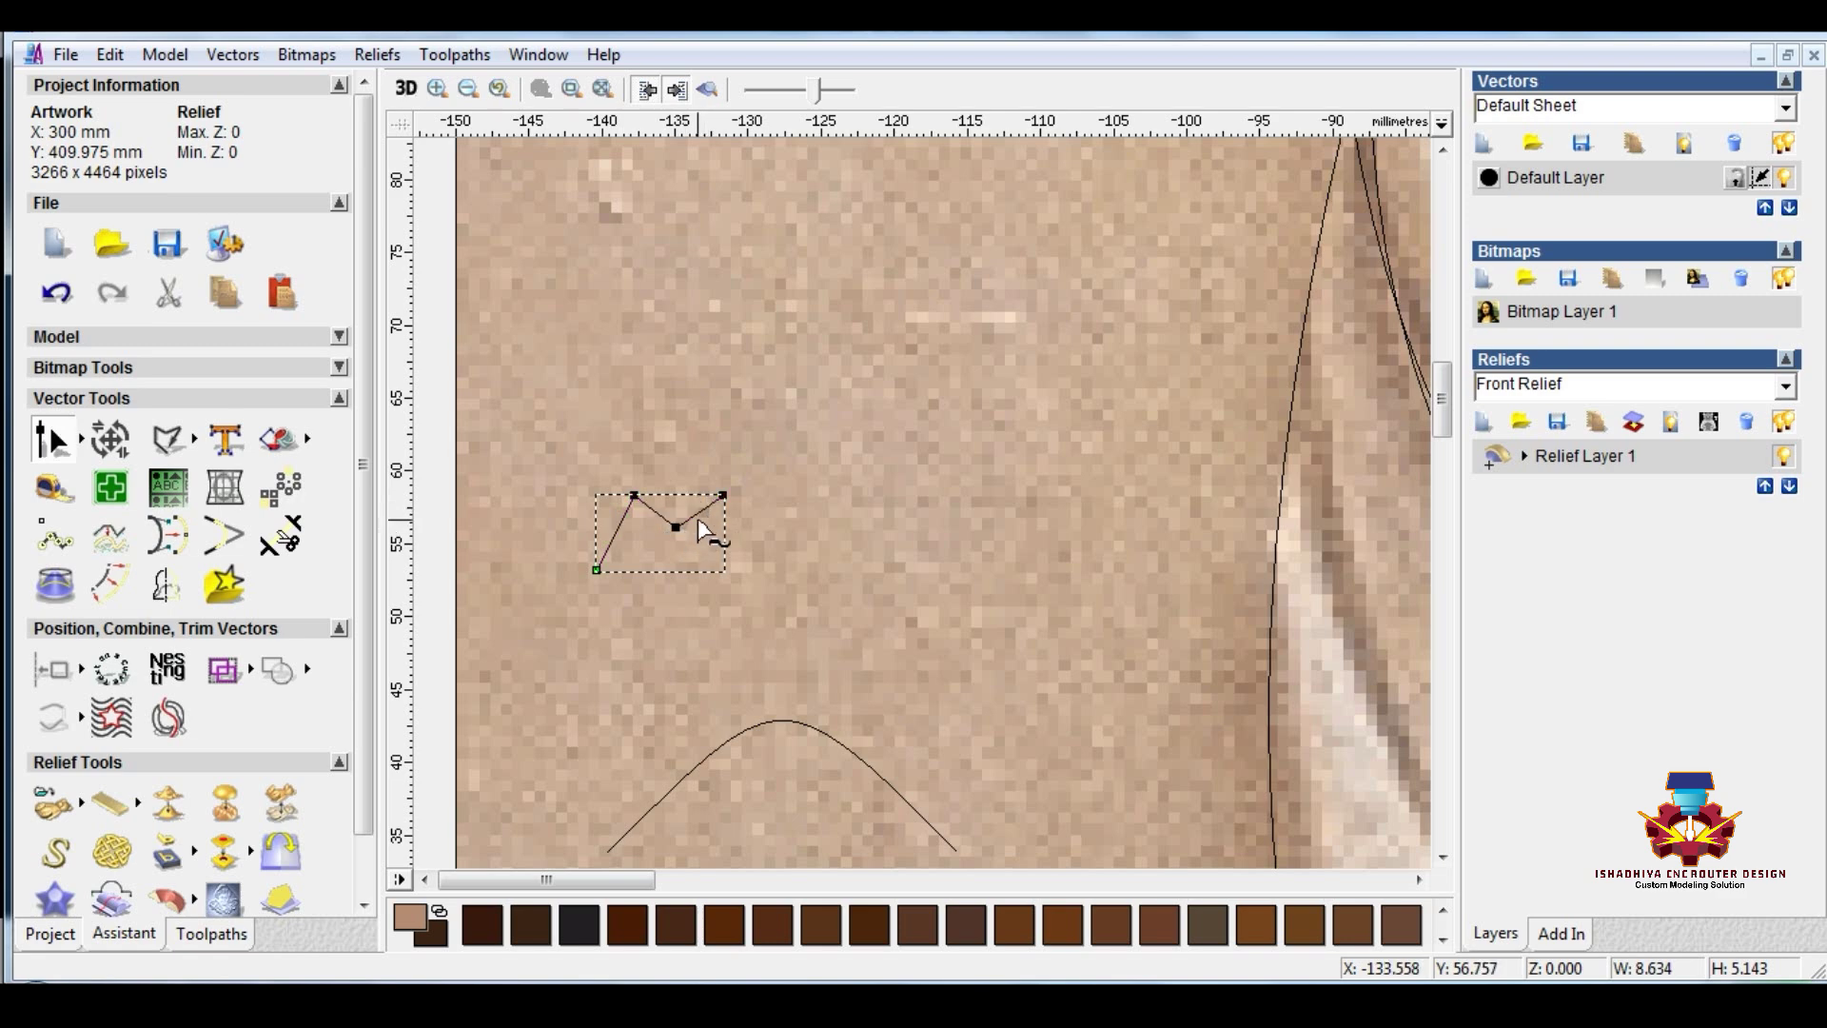
{"action": "key", "text": "b"}
{"action": "key", "text": "b"}
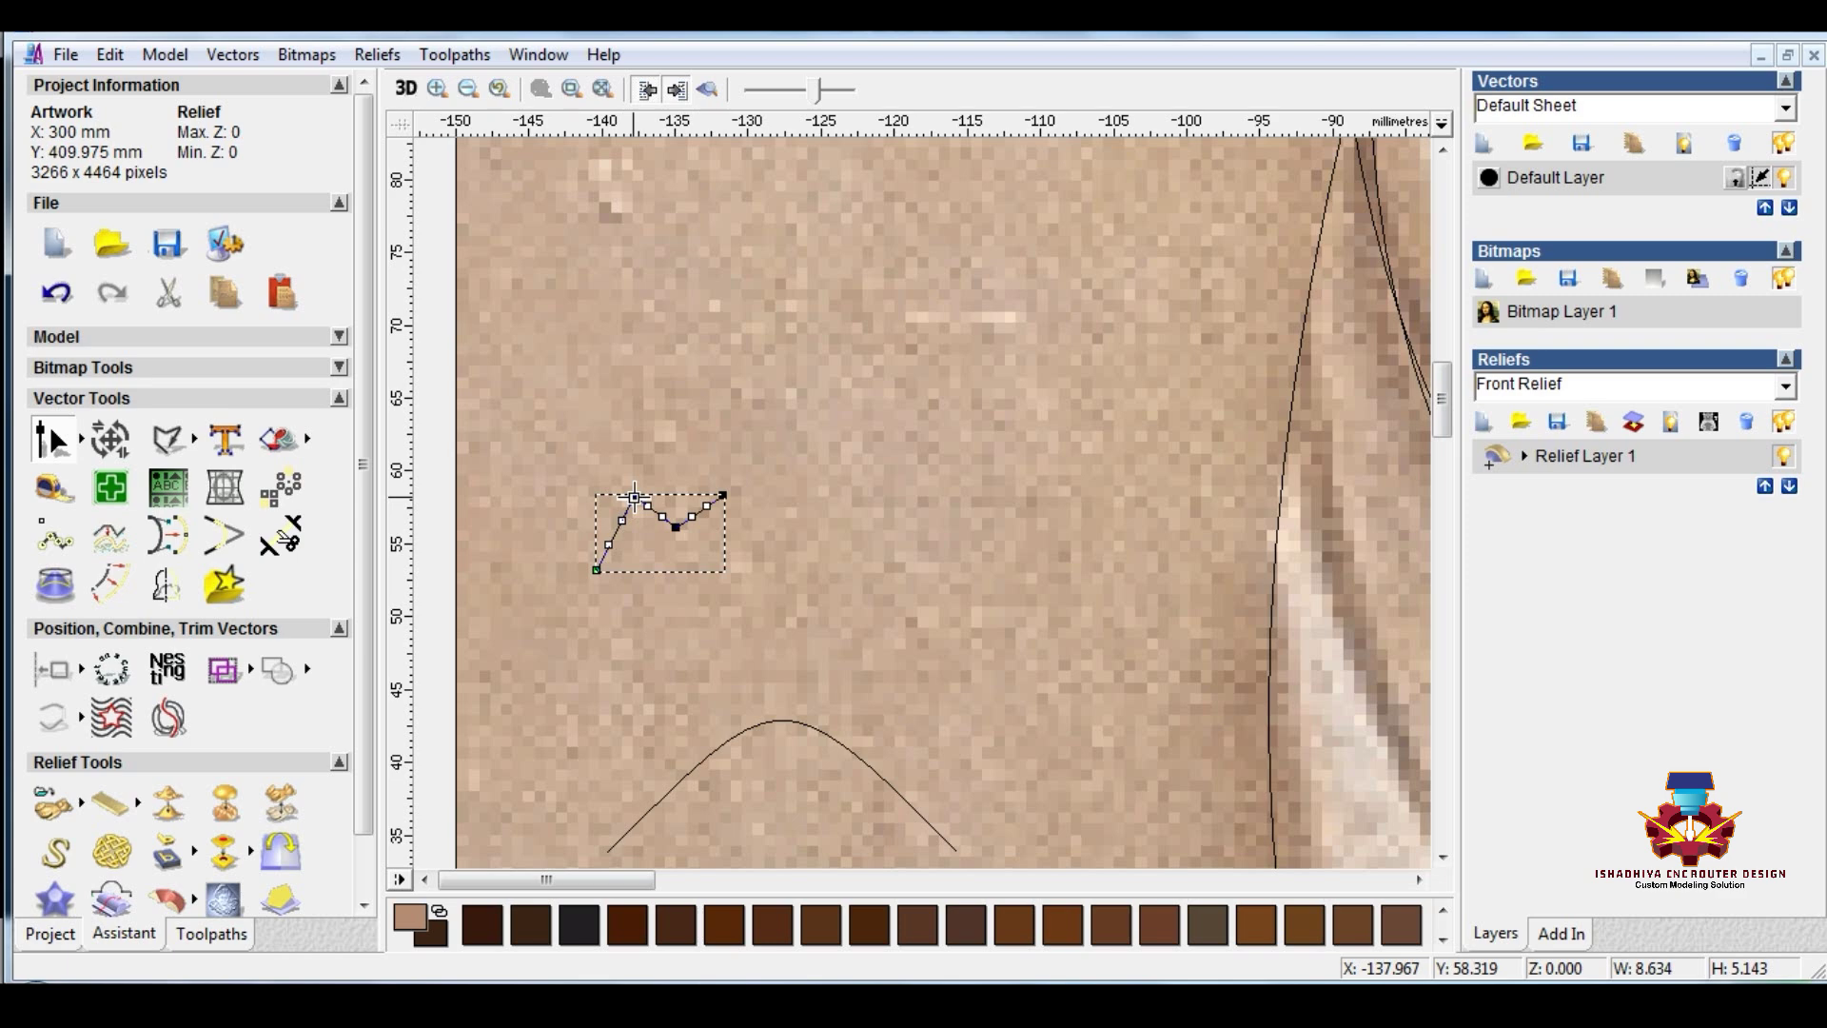
{"action": "double_click", "coordinate": [616, 442]}
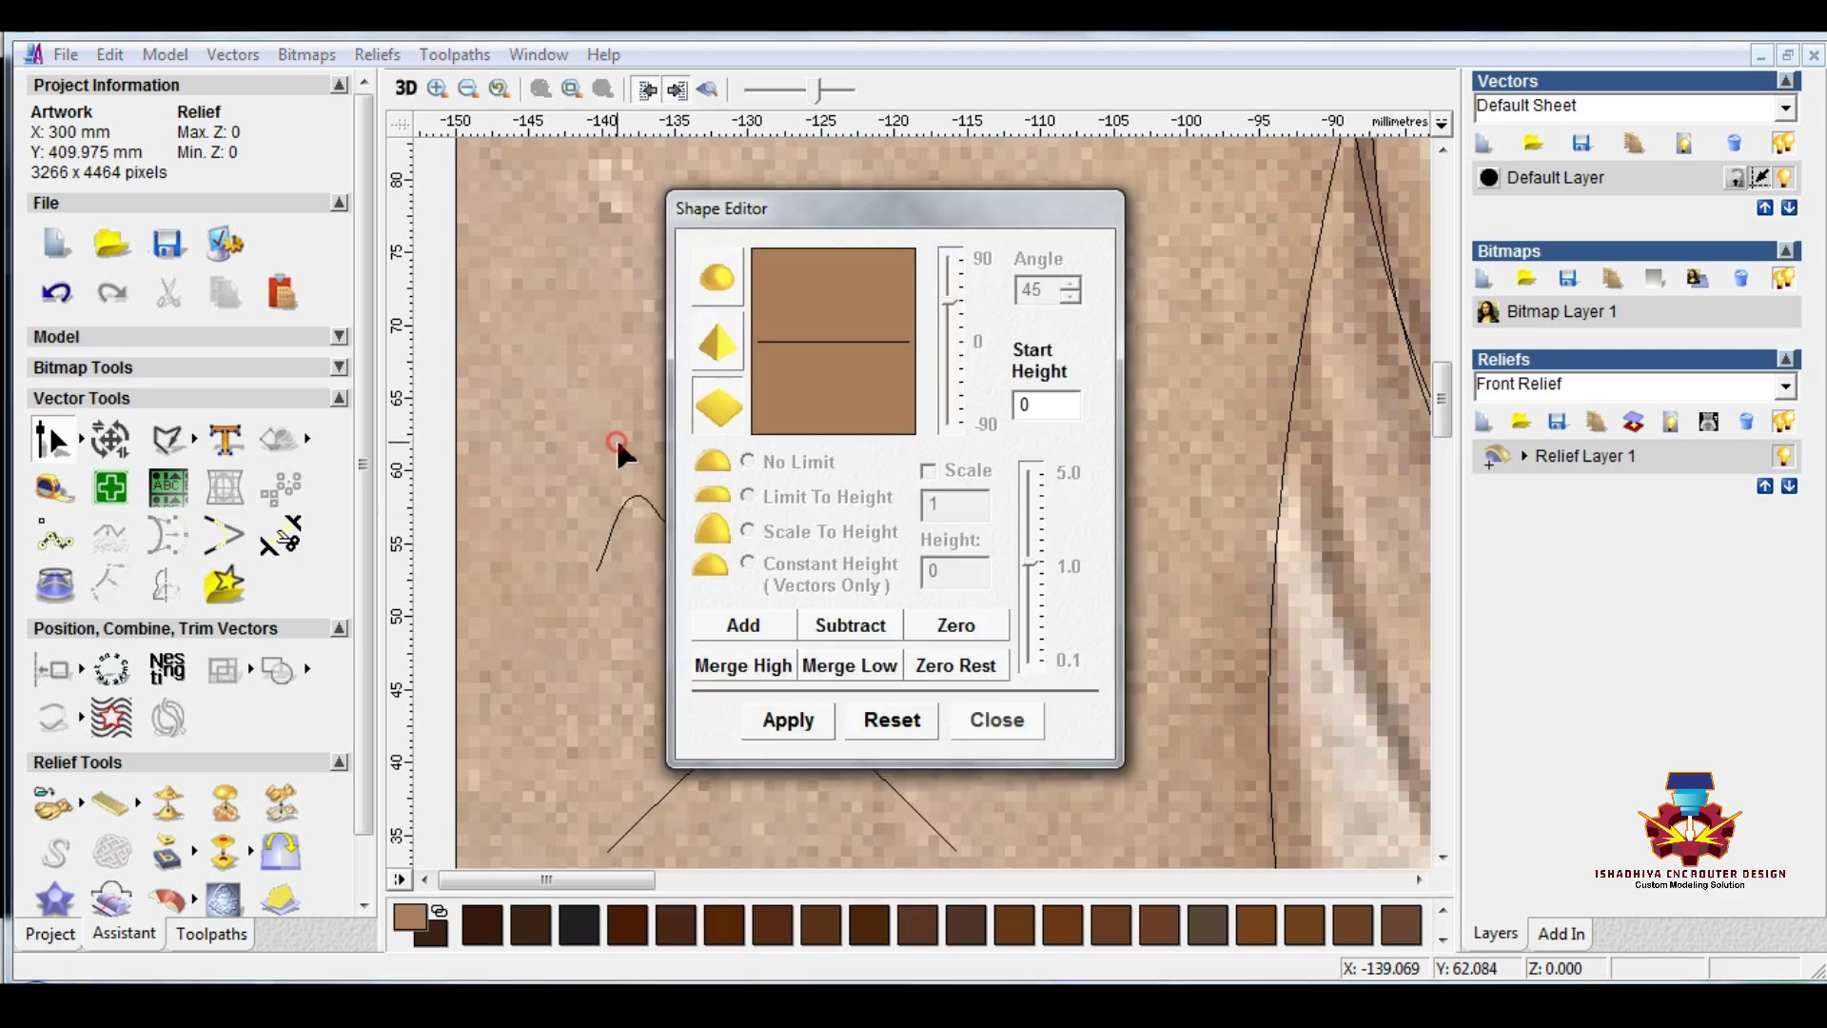
{"action": "key", "text": "Escape"}
Step: Mirror a copy of the wave horizontally about its right side, keeping the original
{"action": "left_click_drag", "start_coordinate": [562, 439], "coordinate": [805, 623]}
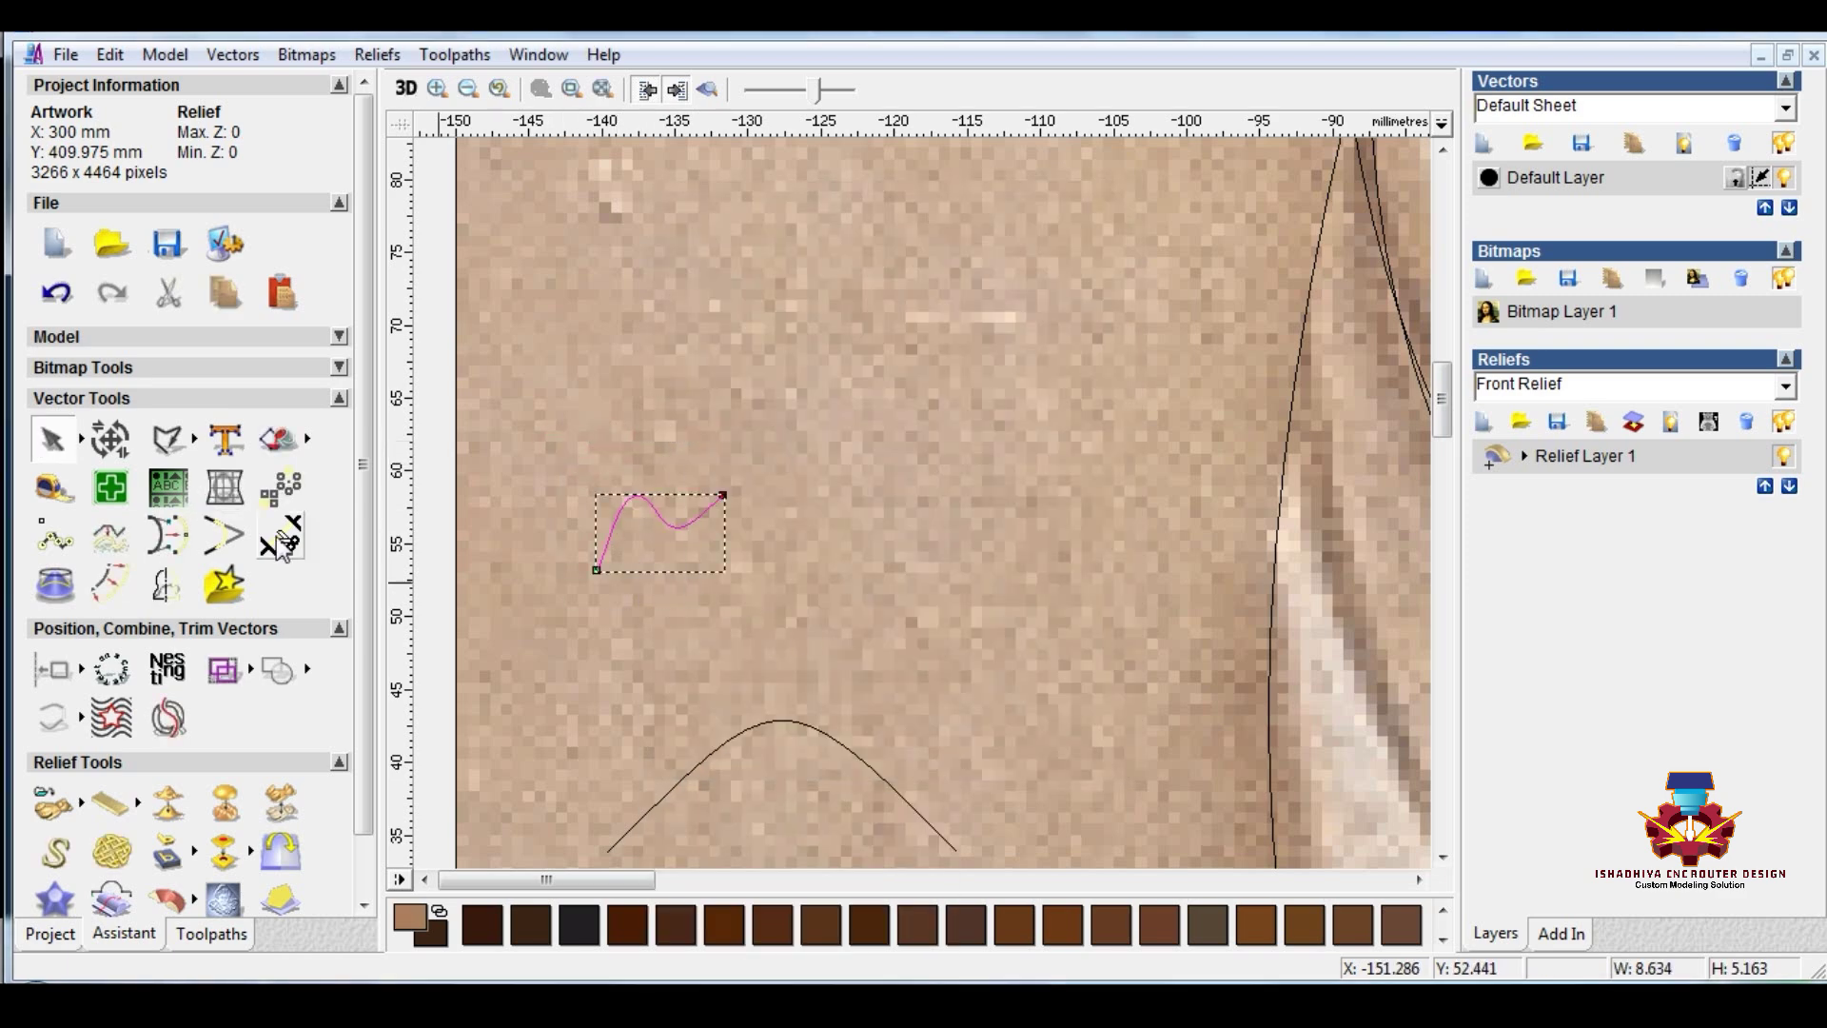
{"action": "left_click", "coordinate": [167, 582]}
{"action": "left_click", "coordinate": [279, 379]}
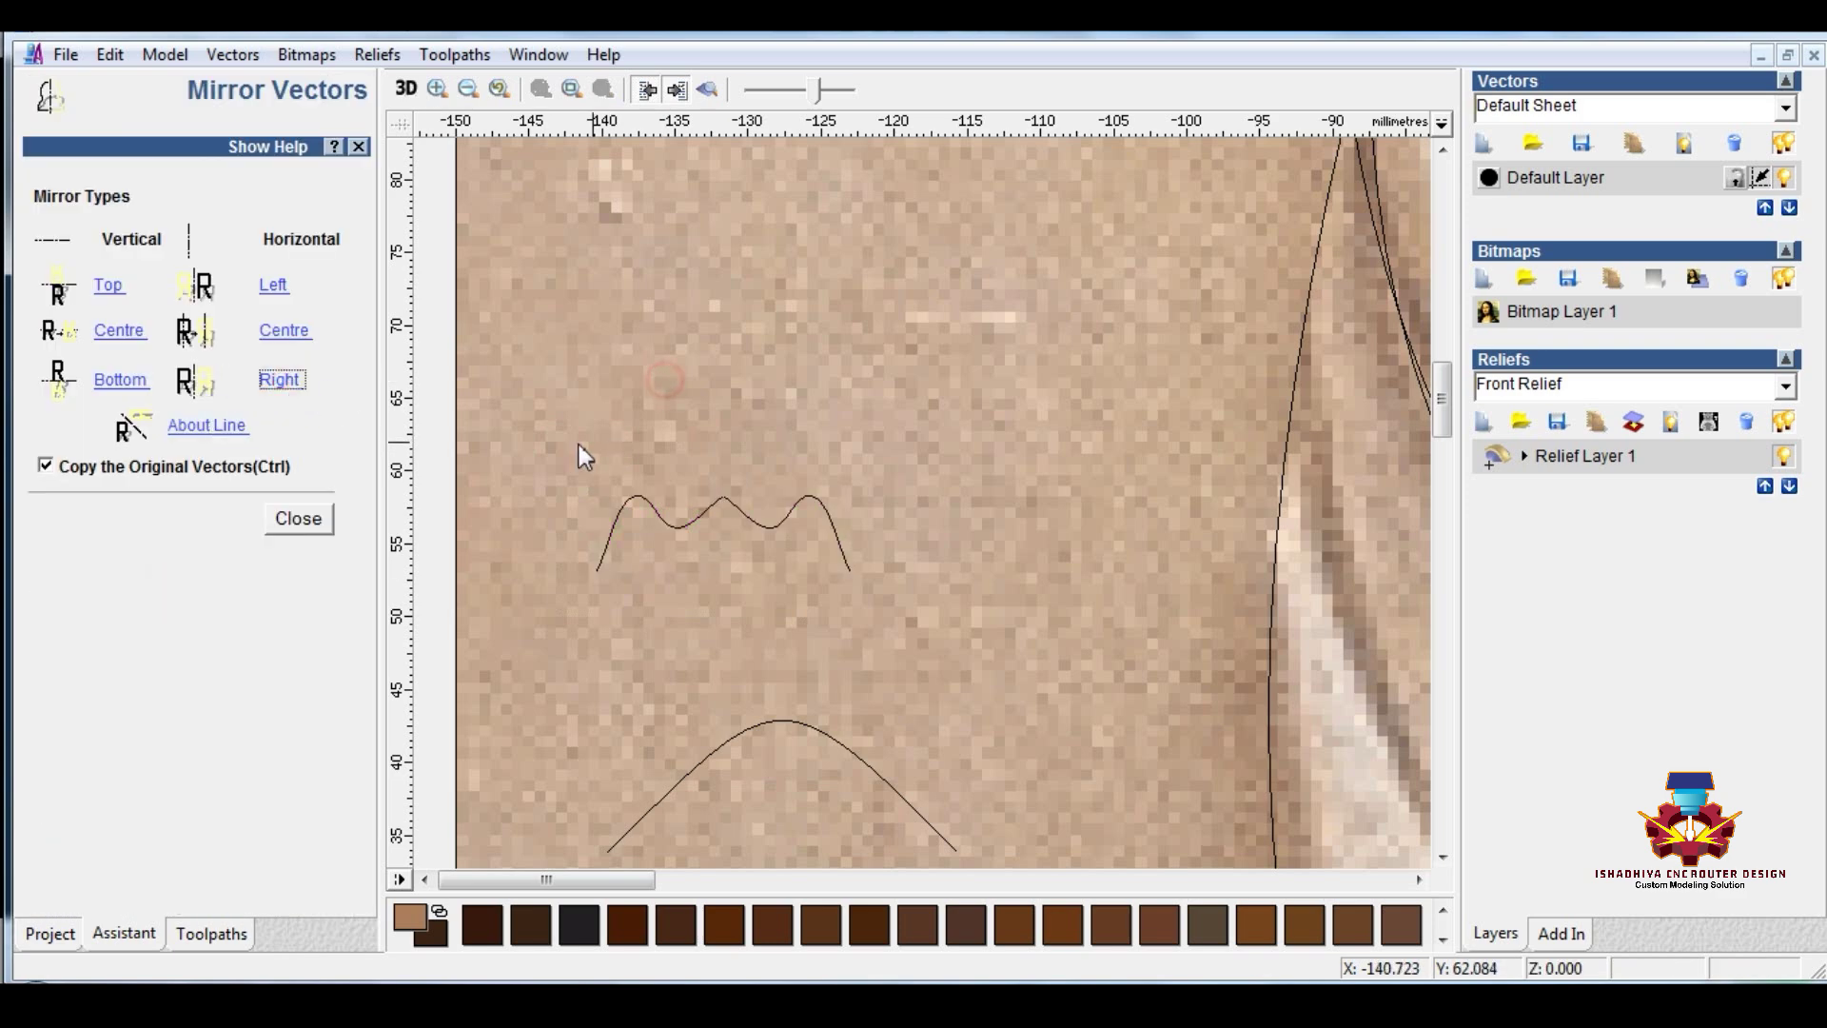
Step: Join the two mirrored halves with a tolerance of 0.002 and smooth the node at their shared middle peak
{"action": "left_click_drag", "start_coordinate": [548, 454], "coordinate": [1011, 642]}
{"action": "key", "text": "j"}
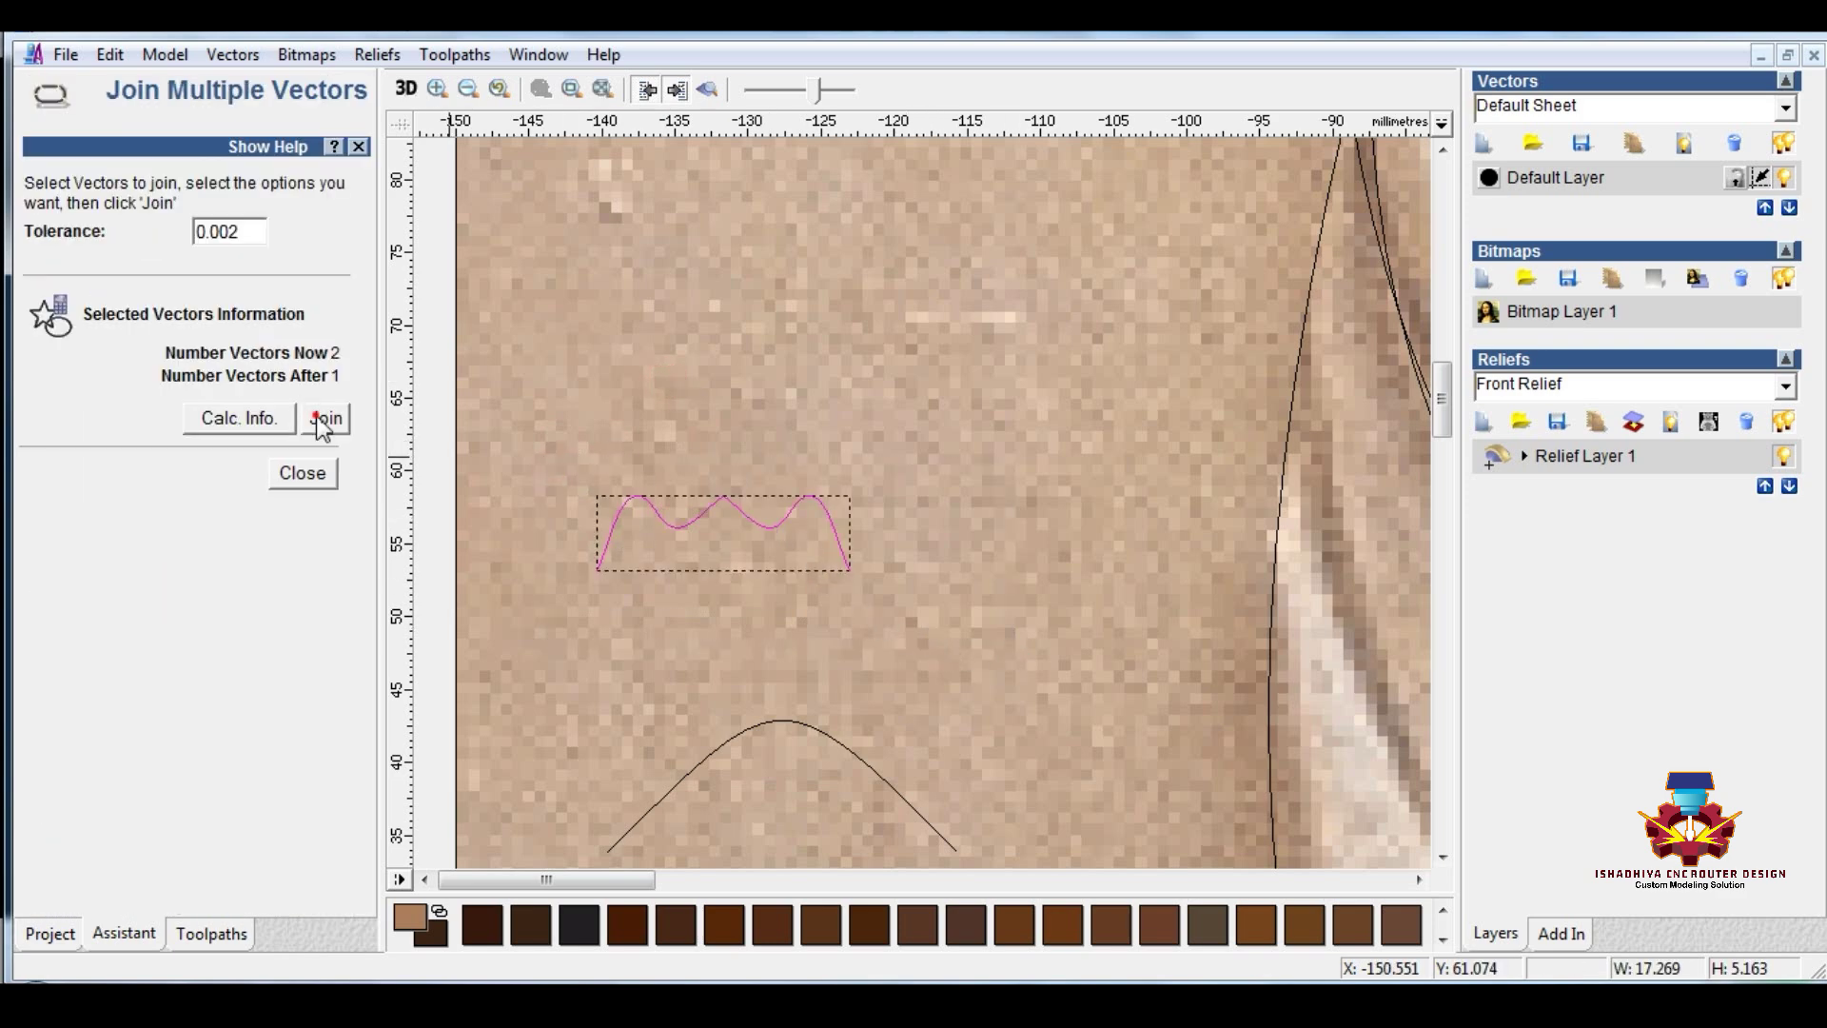
{"action": "left_click", "coordinate": [323, 419]}
{"action": "left_click", "coordinate": [723, 500]}
{"action": "left_click", "coordinate": [744, 505]}
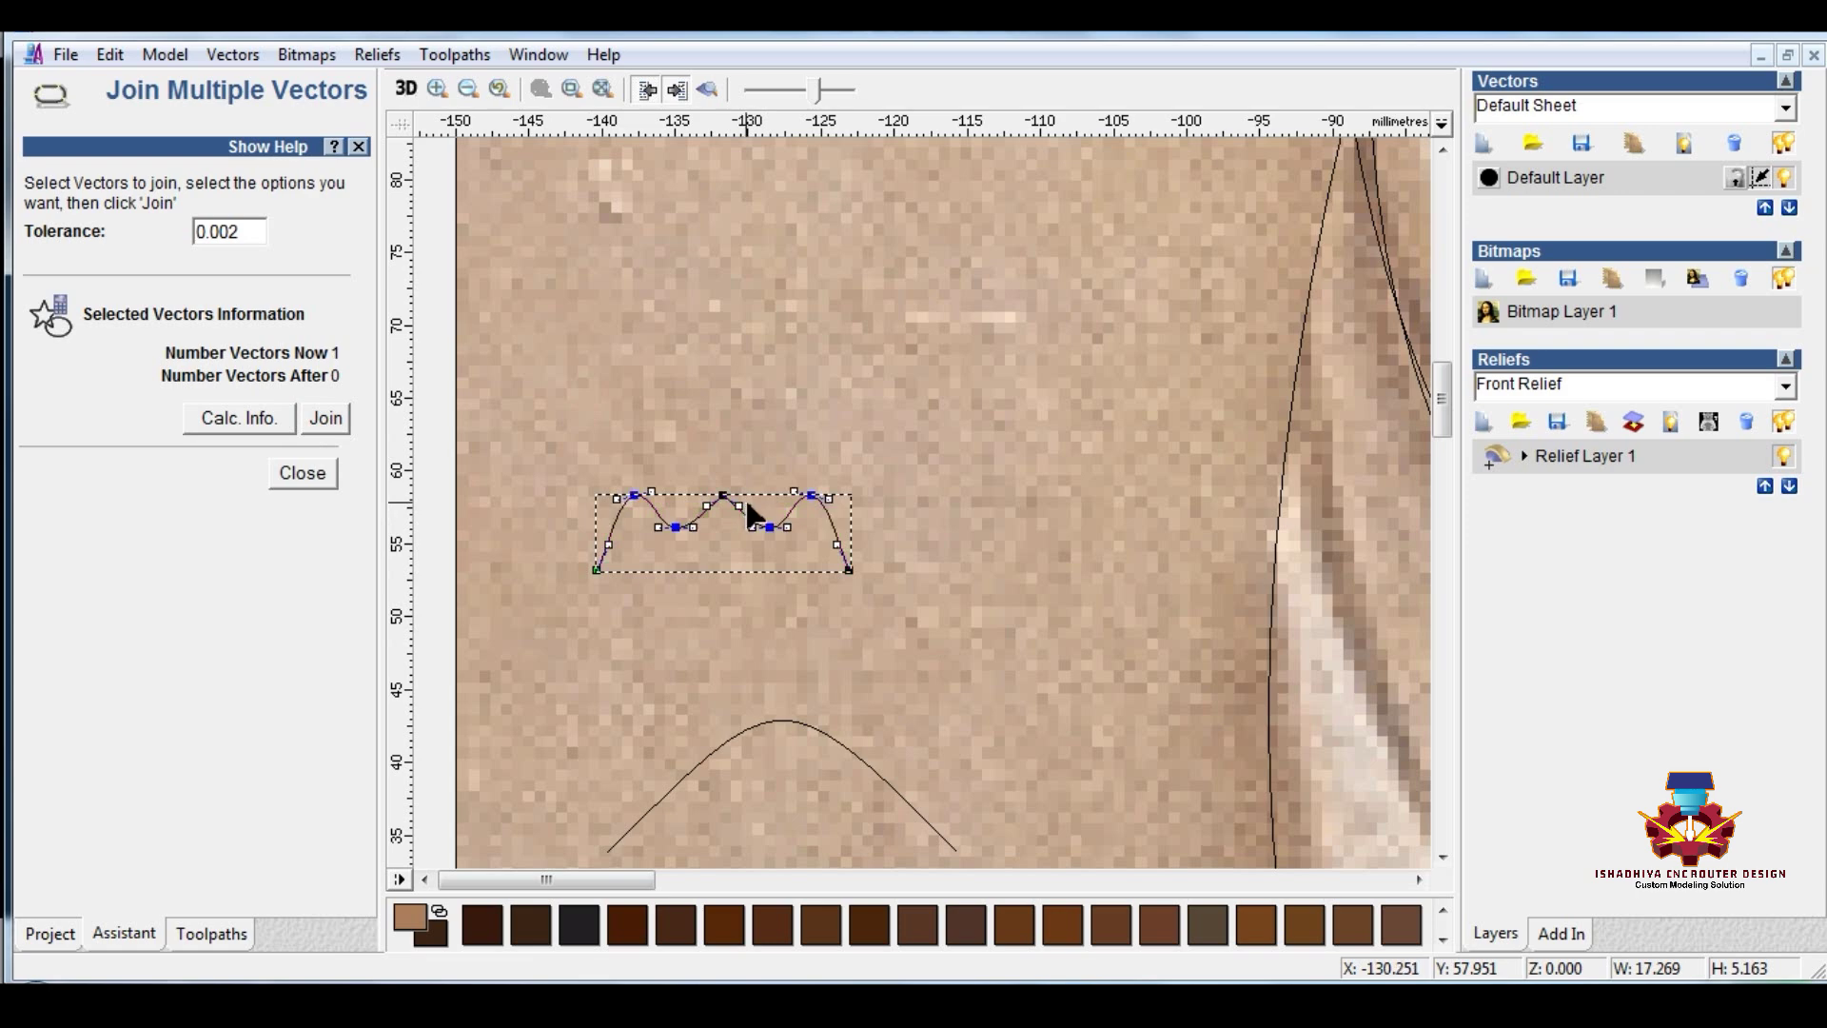
{"action": "left_click", "coordinate": [722, 415]}
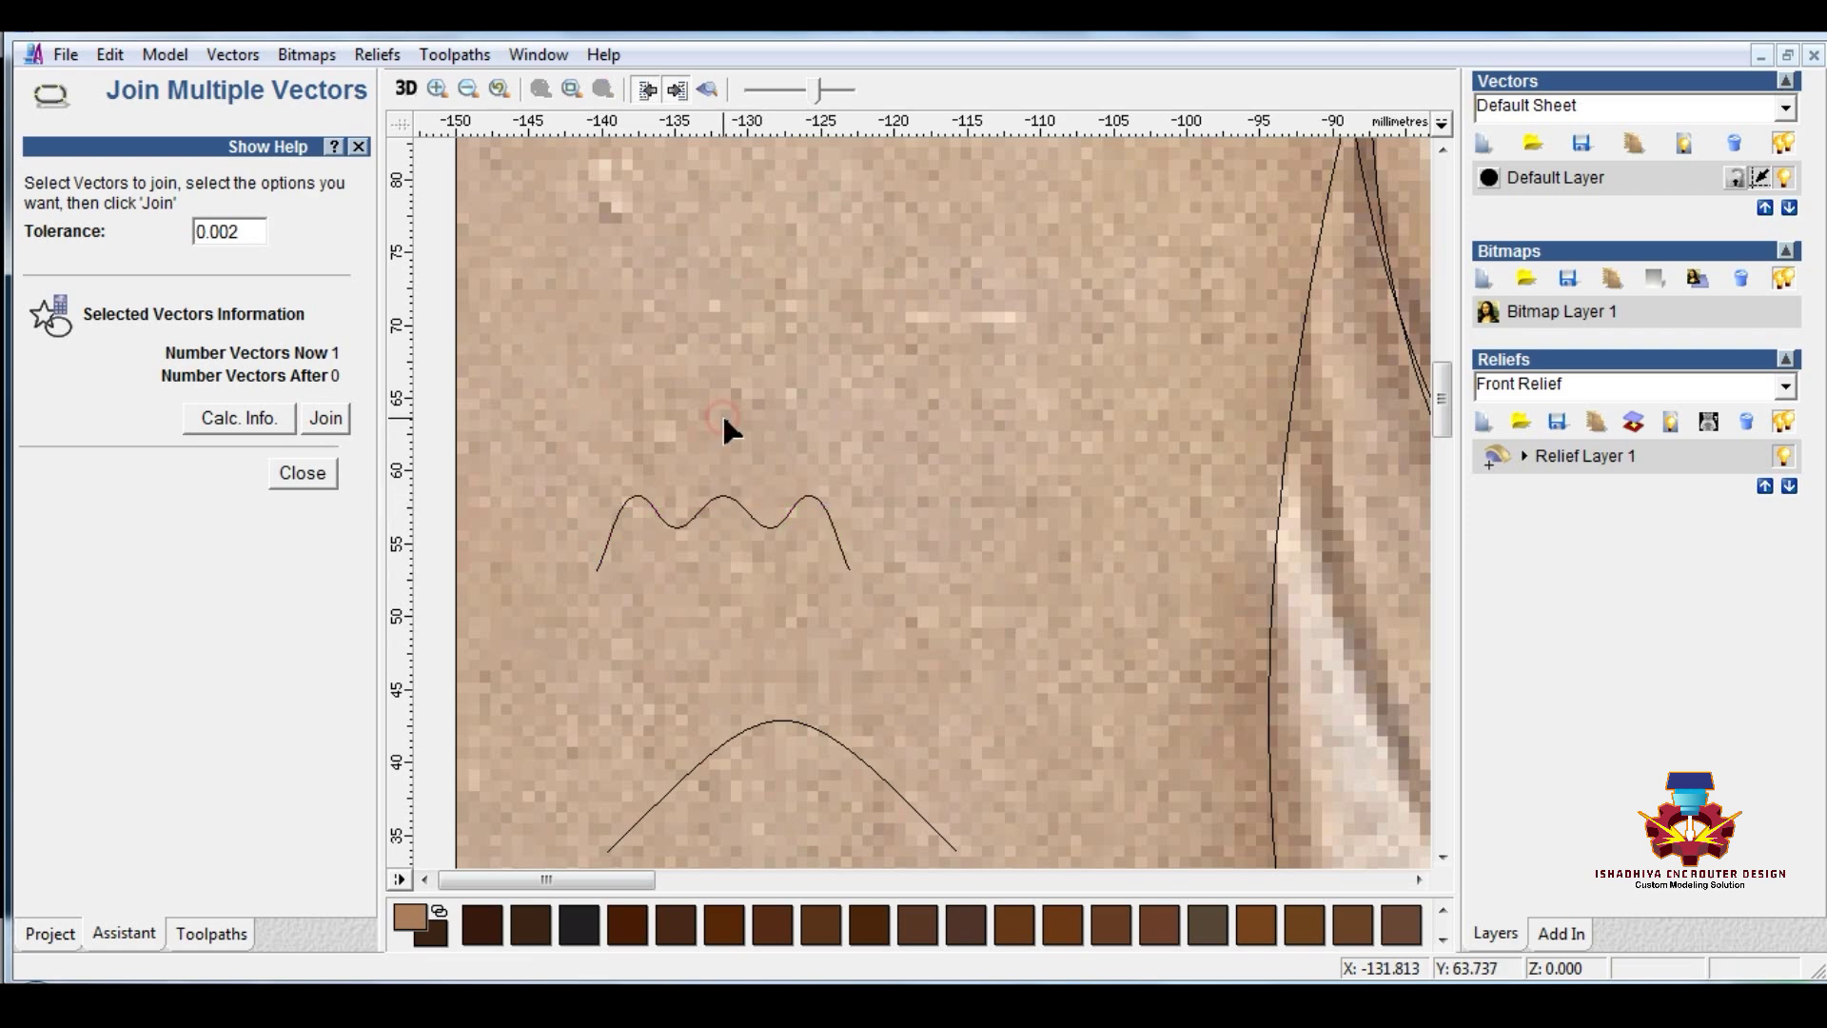
{"action": "left_click", "coordinate": [303, 474]}
Step: Save the model to the existing file 16.art
{"action": "scroll", "coordinate": [691, 437], "scroll_direction": "down", "scroll_amount": 2}
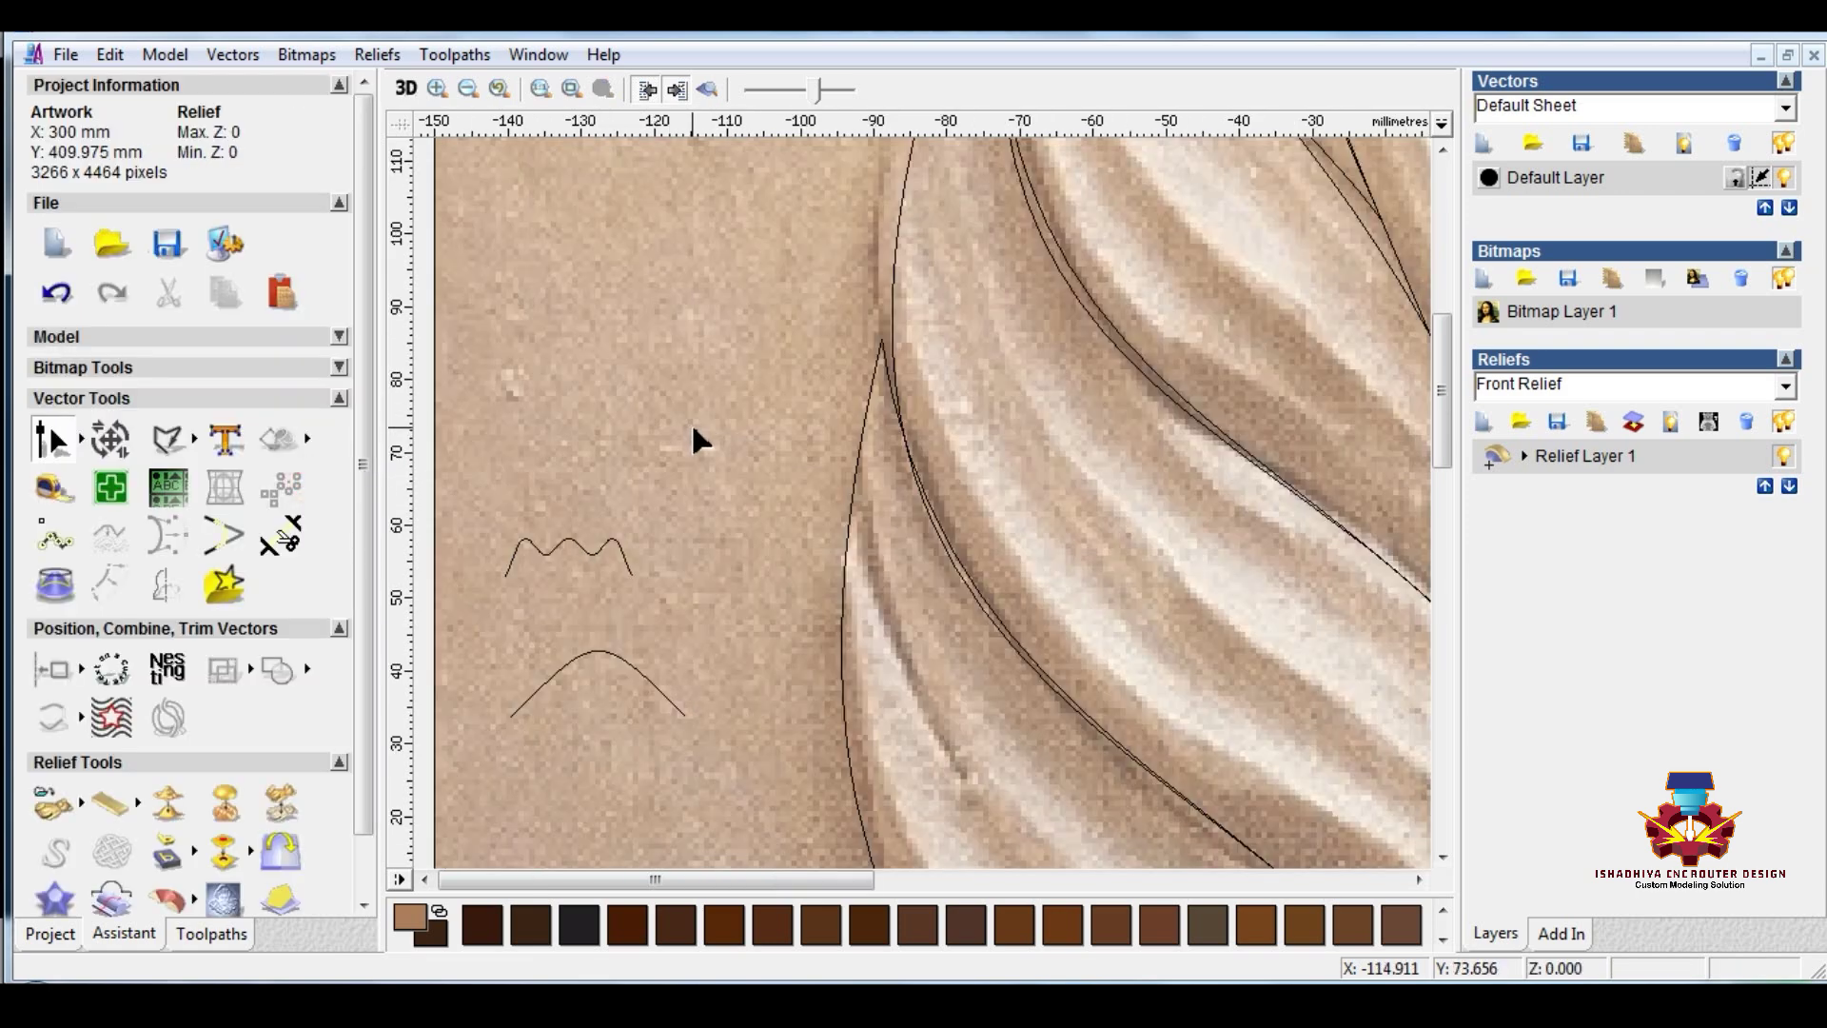
{"action": "left_click", "coordinate": [175, 251]}
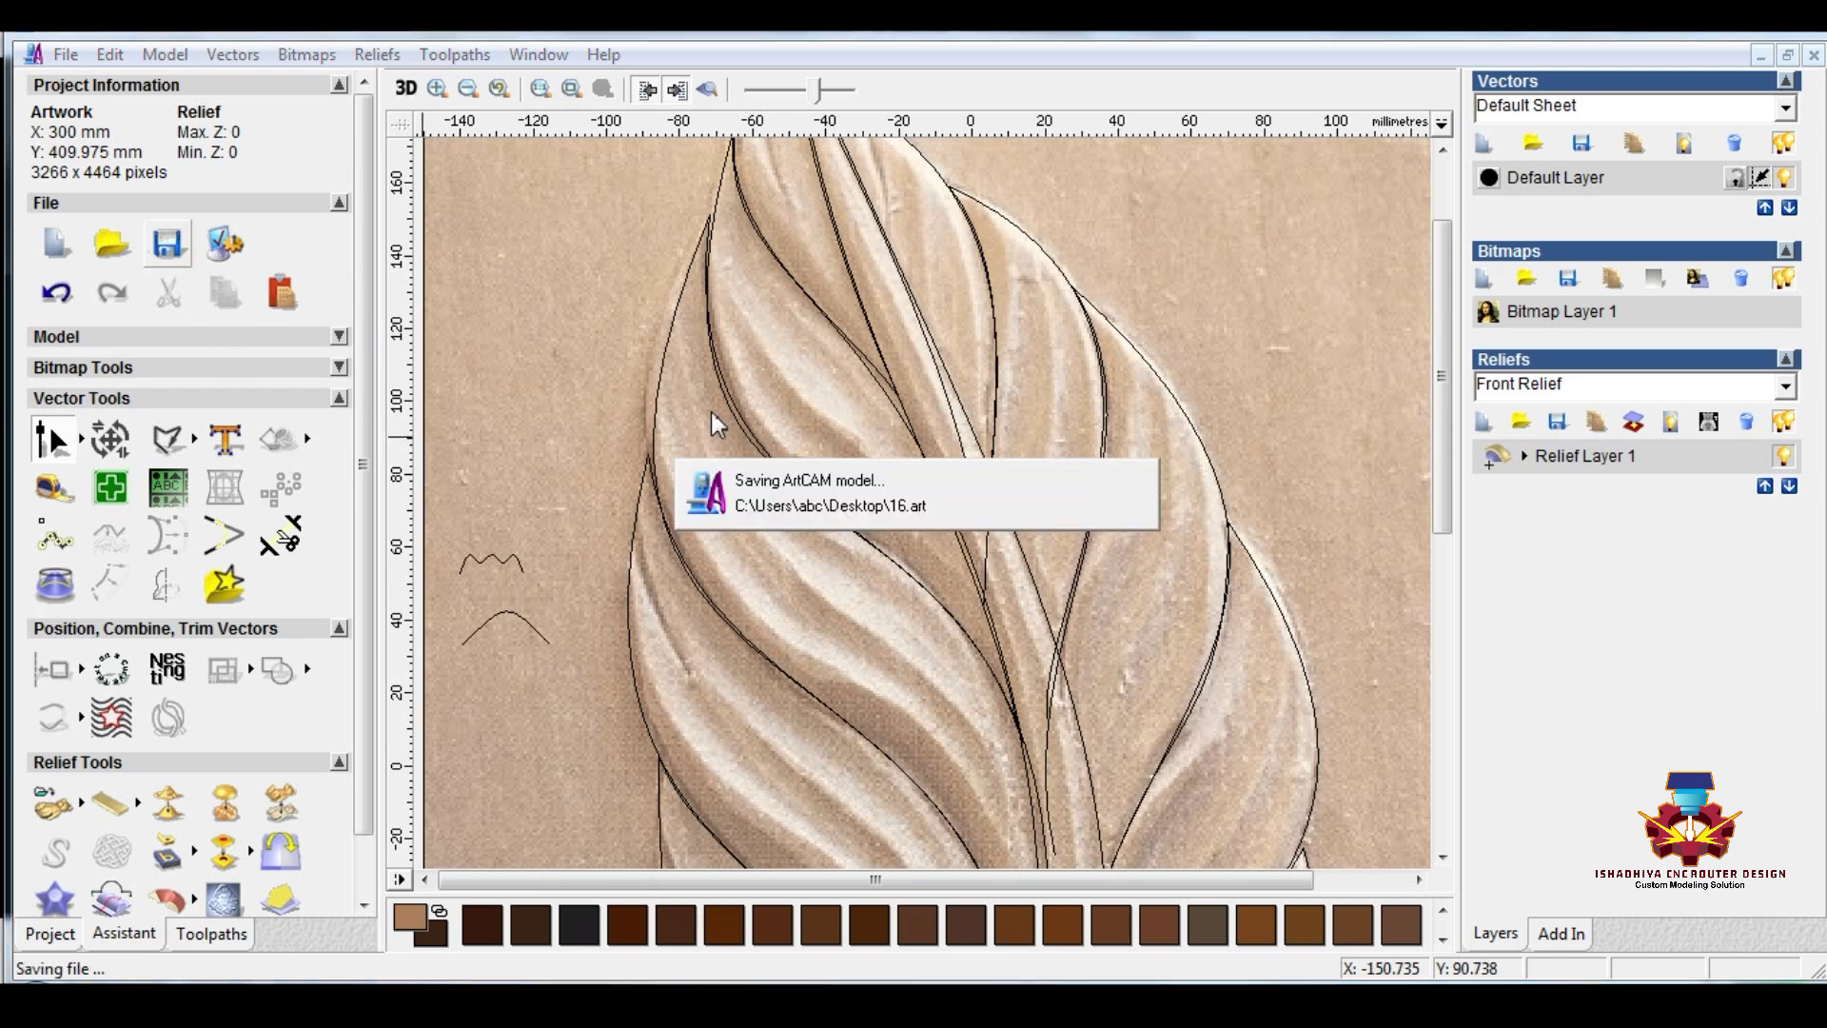
{"action": "scroll", "coordinate": [950, 567], "scroll_direction": "down", "scroll_amount": 2}
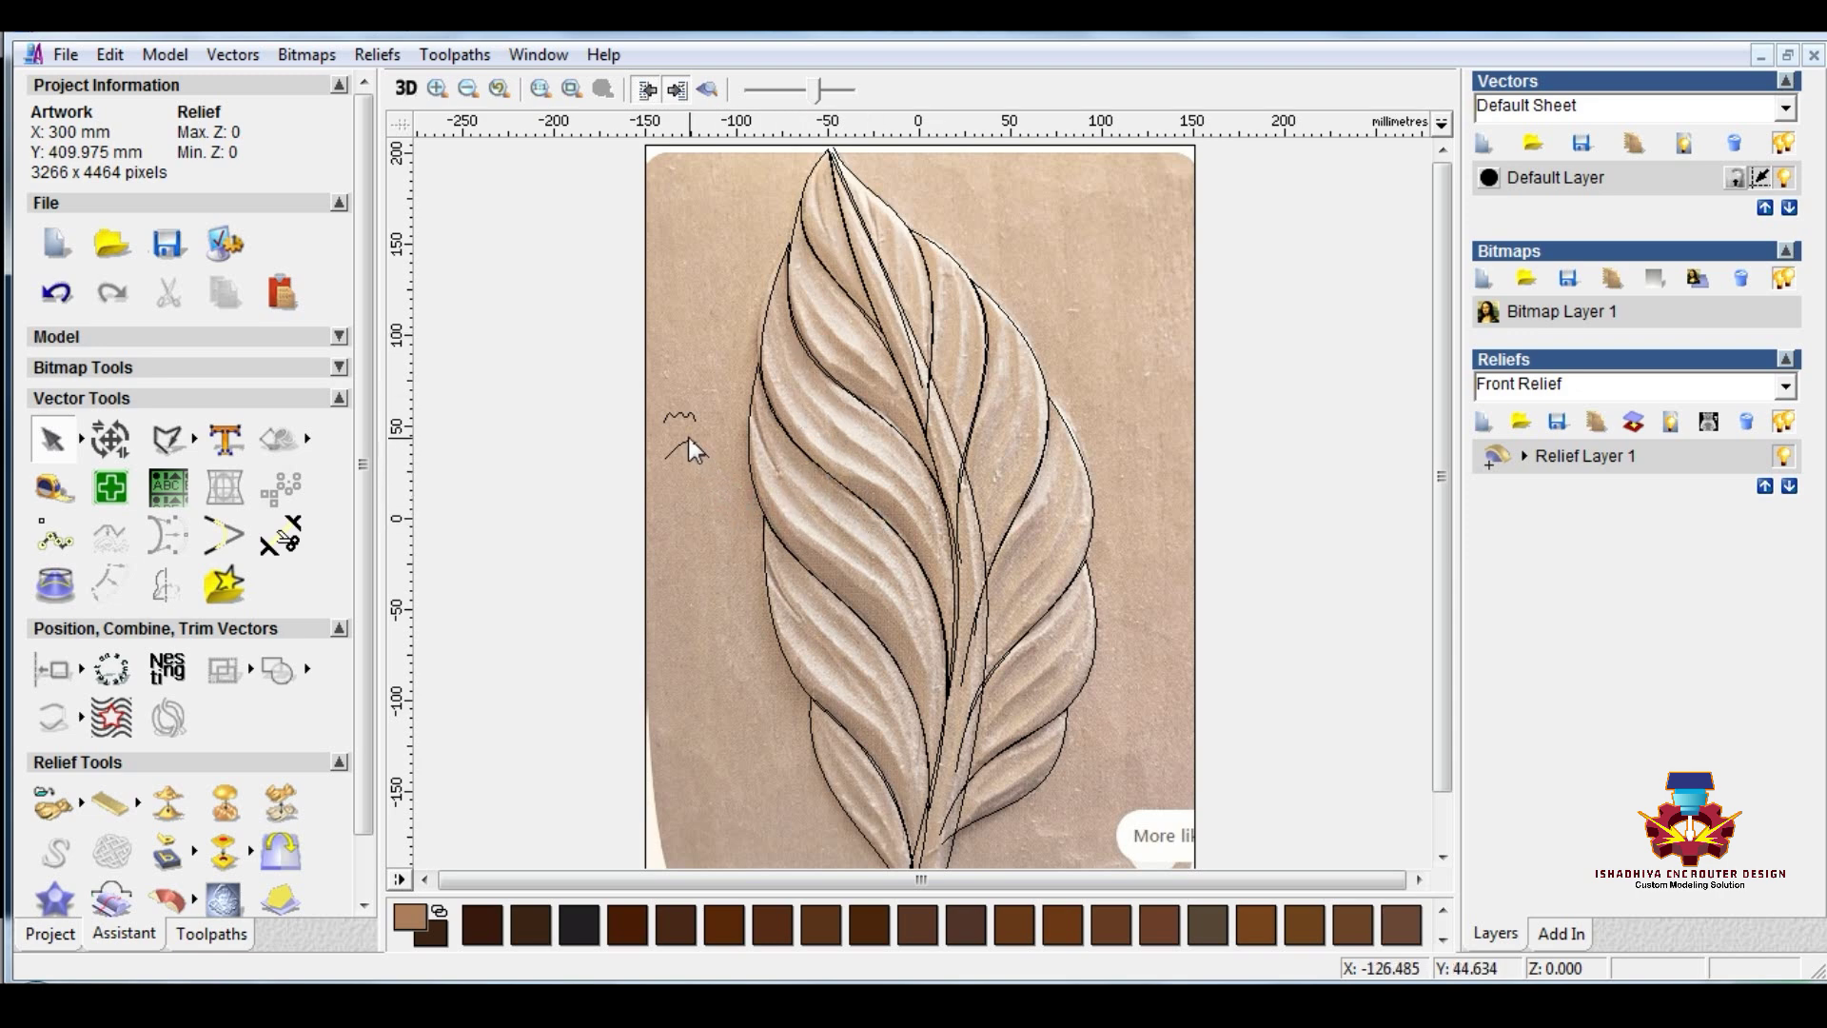
Step: Nudge the two valley nodes of the wavy profile slightly upward and toward its centre to make the valleys shallower
{"action": "scroll", "coordinate": [643, 436], "scroll_direction": "up", "scroll_amount": 2}
{"action": "scroll", "coordinate": [489, 461], "scroll_direction": "up", "scroll_amount": 1}
{"action": "left_click", "coordinate": [546, 534]}
{"action": "scroll", "coordinate": [546, 535], "scroll_direction": "up", "scroll_amount": 1}
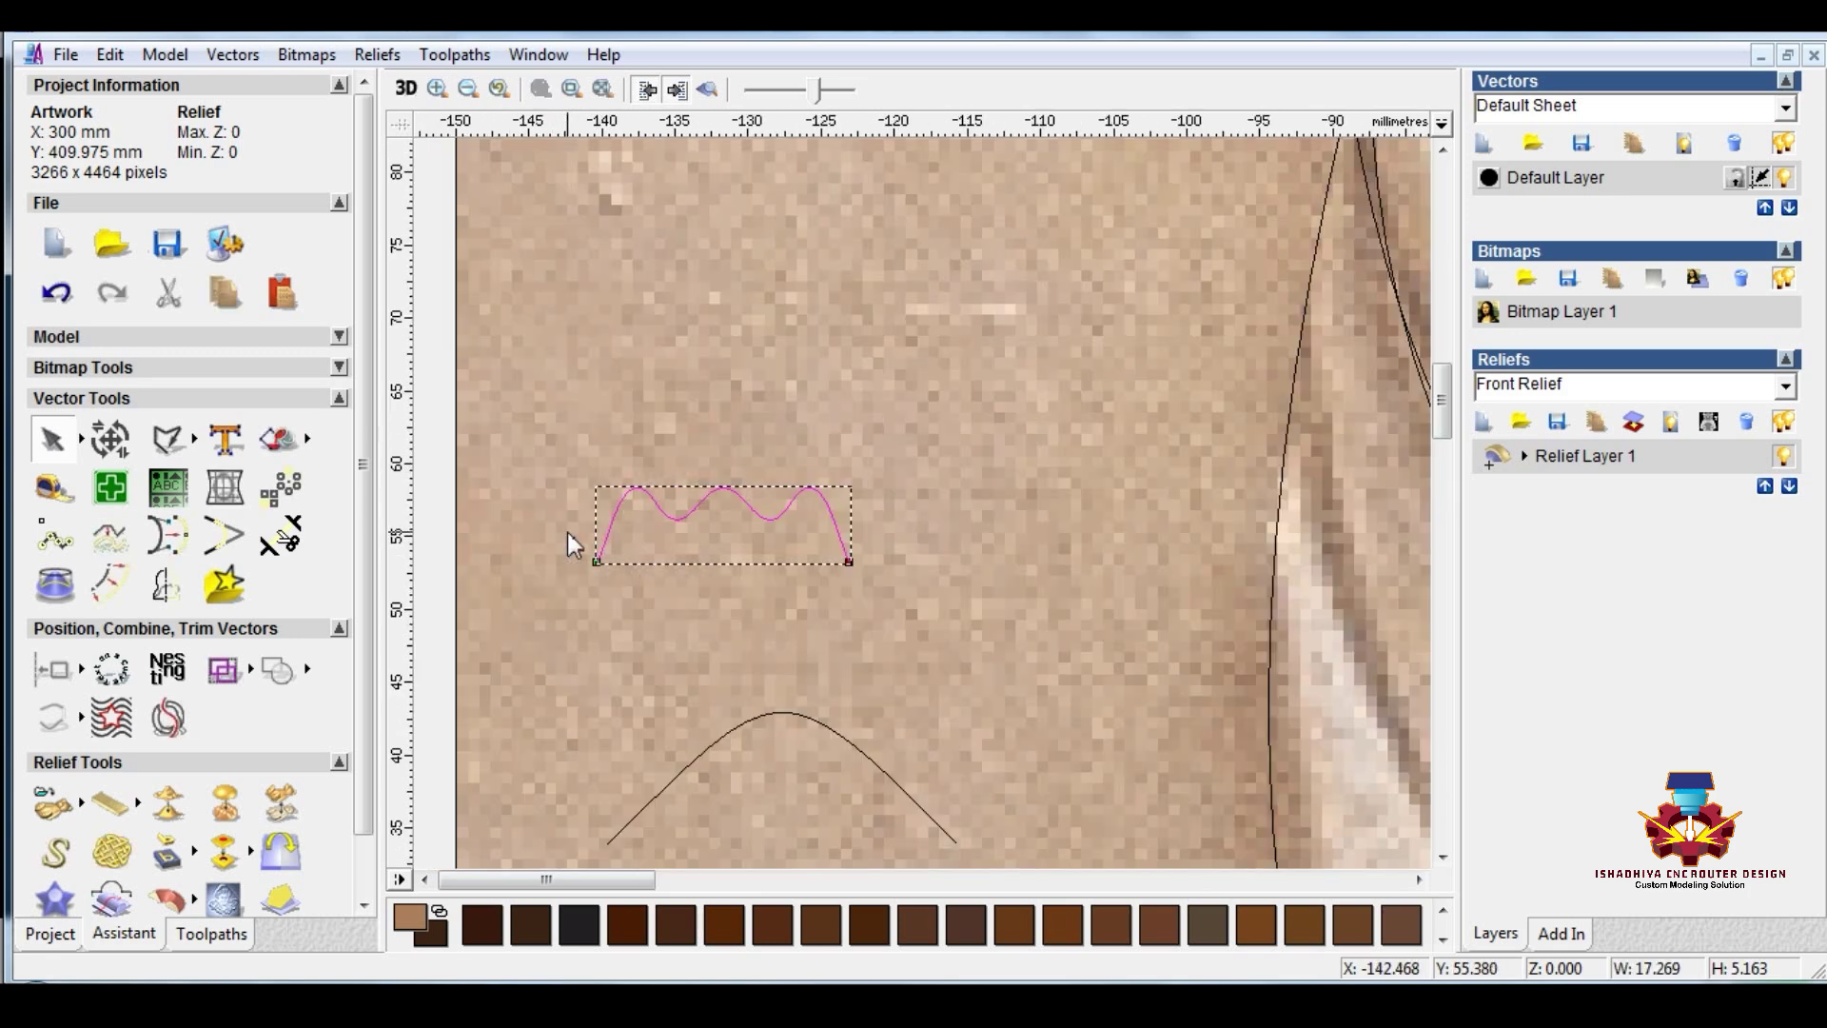
{"action": "key", "text": "n"}
{"action": "scroll", "coordinate": [858, 539], "scroll_direction": "up", "scroll_amount": 1}
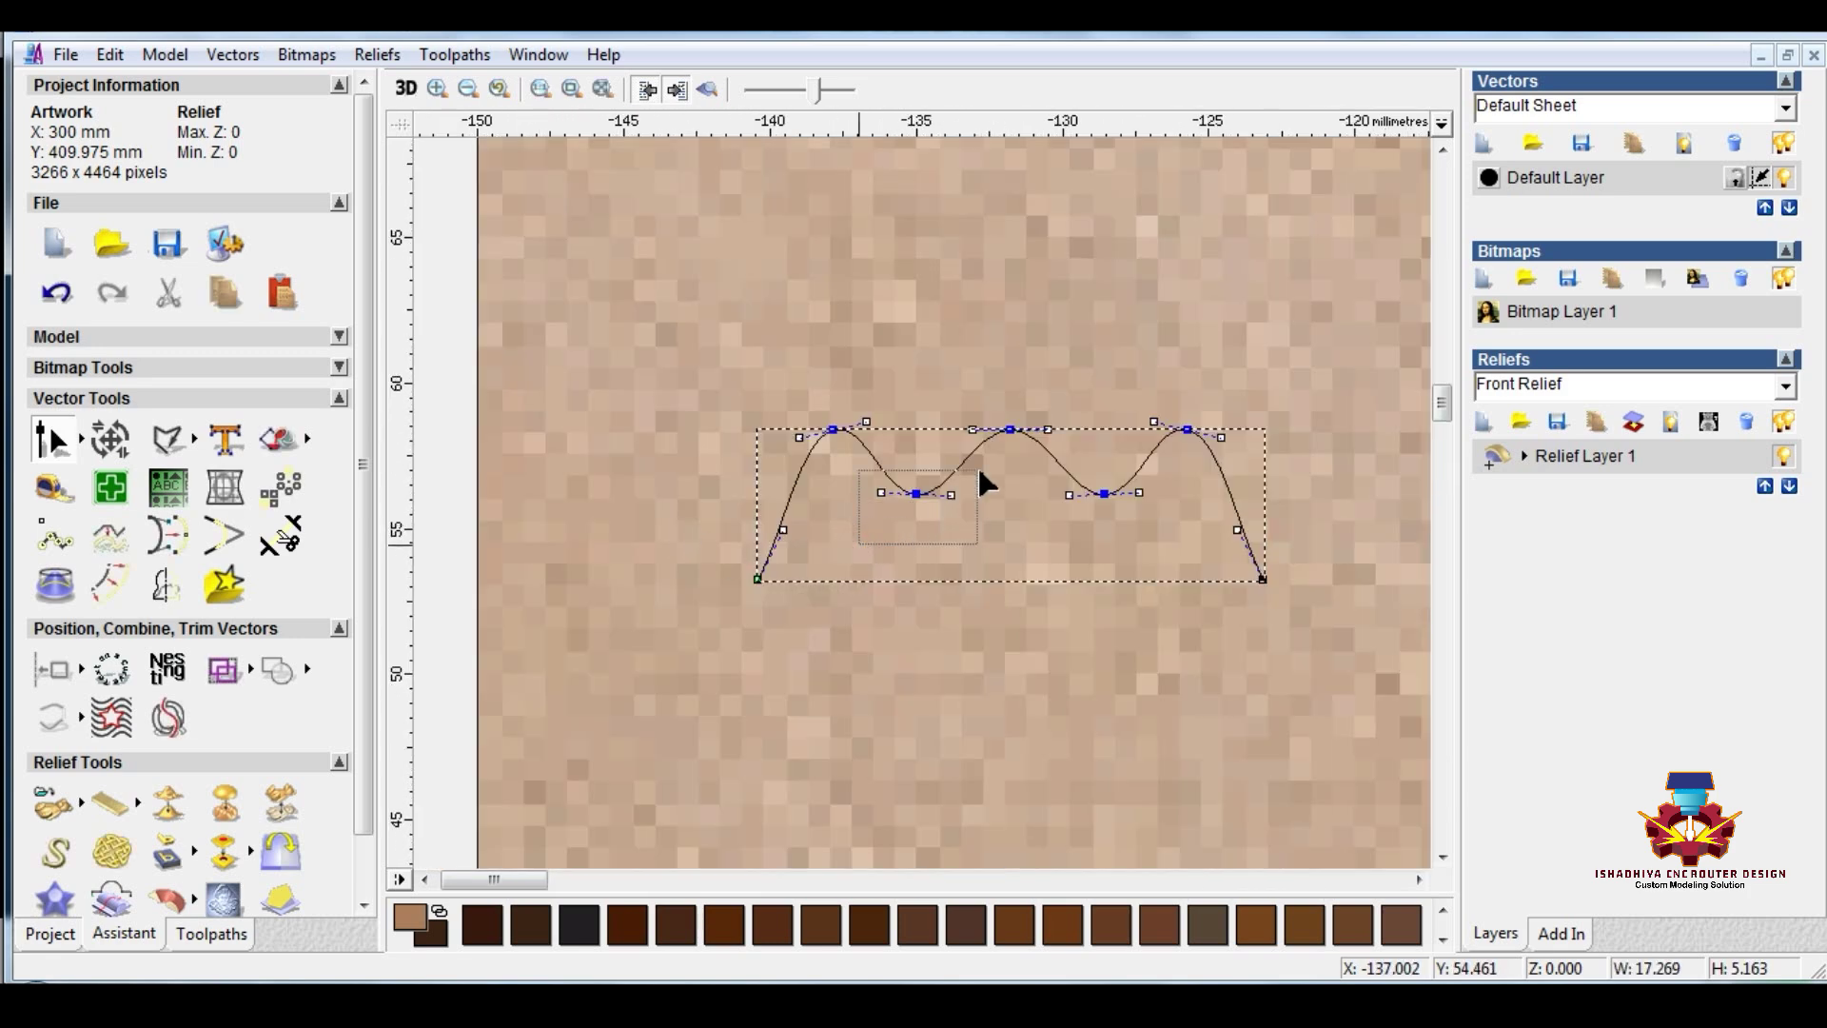
{"action": "left_click_drag", "start_coordinate": [978, 470], "coordinate": [1159, 478]}
{"action": "key", "text": "Right"}
{"action": "key", "text": "Right"}
{"action": "key", "text": "Right"}
{"action": "key", "text": "Right"}
{"action": "key", "text": "Right"}
{"action": "key", "text": "Up"}
{"action": "key", "text": "Up"}
{"action": "key", "text": "Up"}
{"action": "key", "text": "Up"}
{"action": "key", "text": "Up"}
{"action": "key", "text": "Right"}
{"action": "key", "text": "Up"}
{"action": "key", "text": "Up"}
{"action": "key", "text": "Up"}
{"action": "key", "text": "Up"}
{"action": "key", "text": "Up"}
{"action": "key", "text": "Right"}
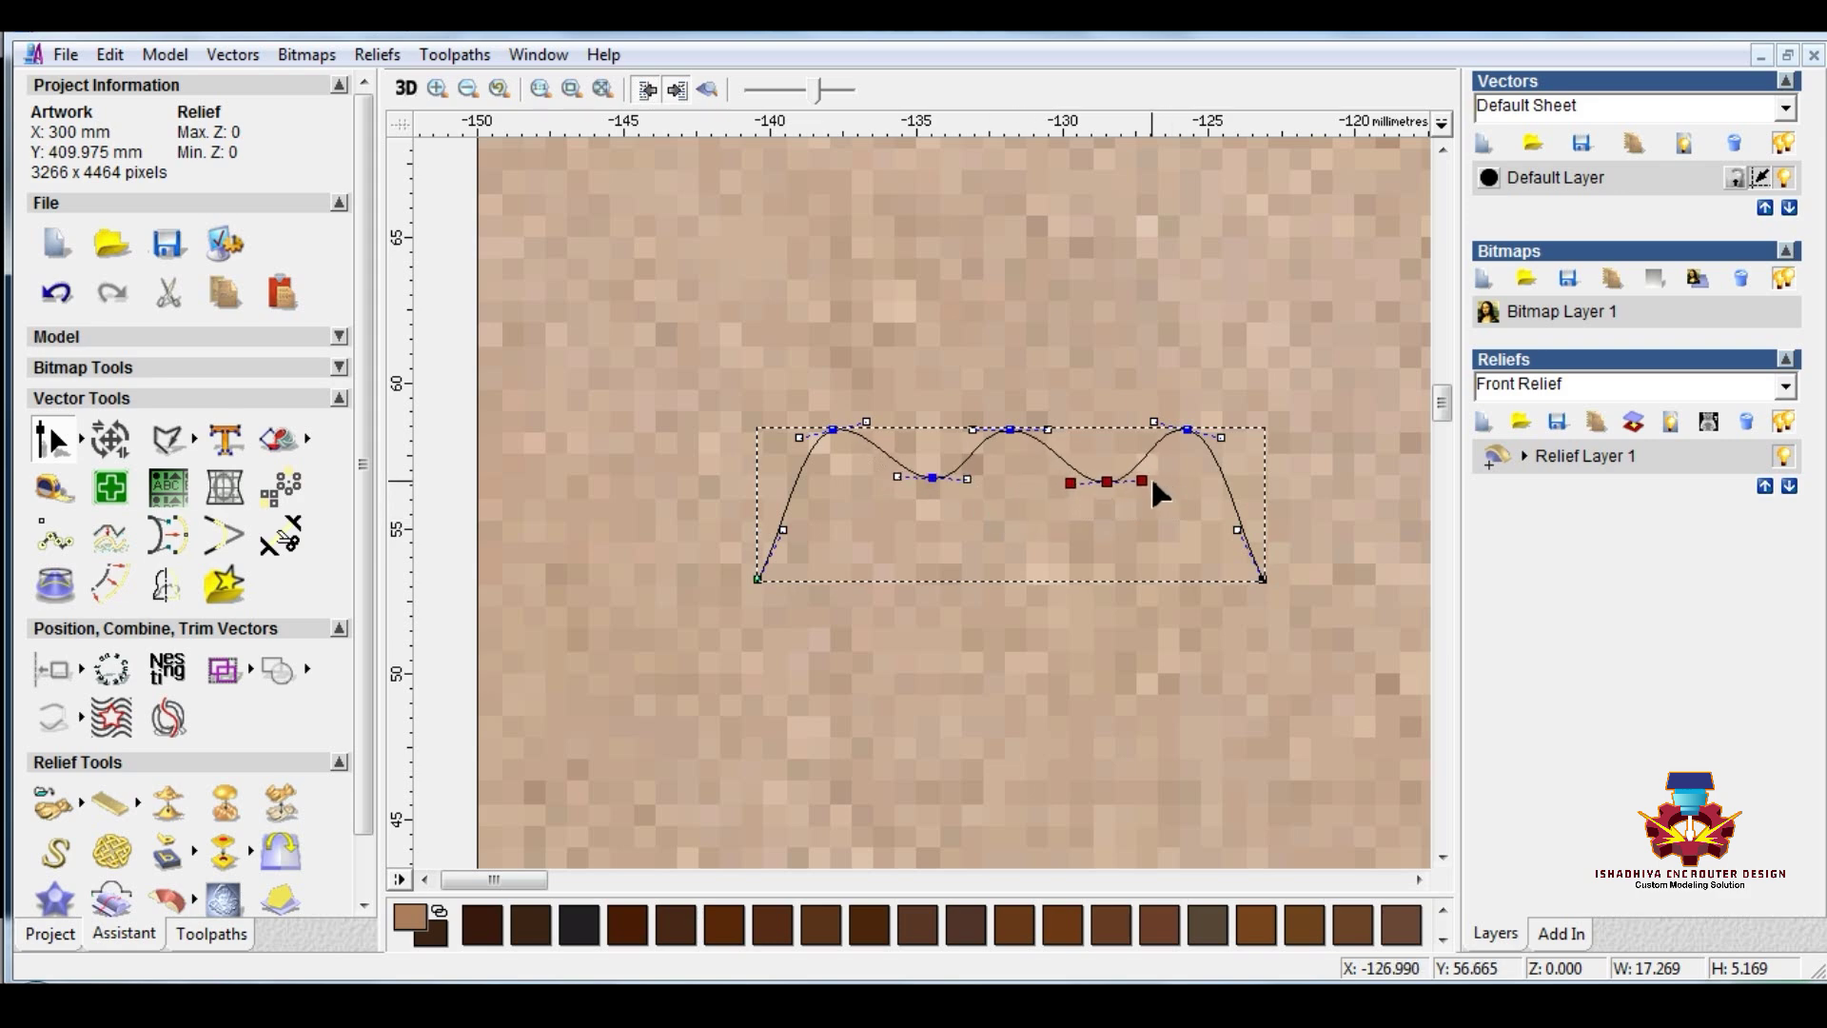
{"action": "key", "text": "Left"}
{"action": "key", "text": "Left"}
{"action": "key", "text": "Left"}
{"action": "key", "text": "Left"}
{"action": "key", "text": "Up"}
{"action": "key", "text": "Up"}
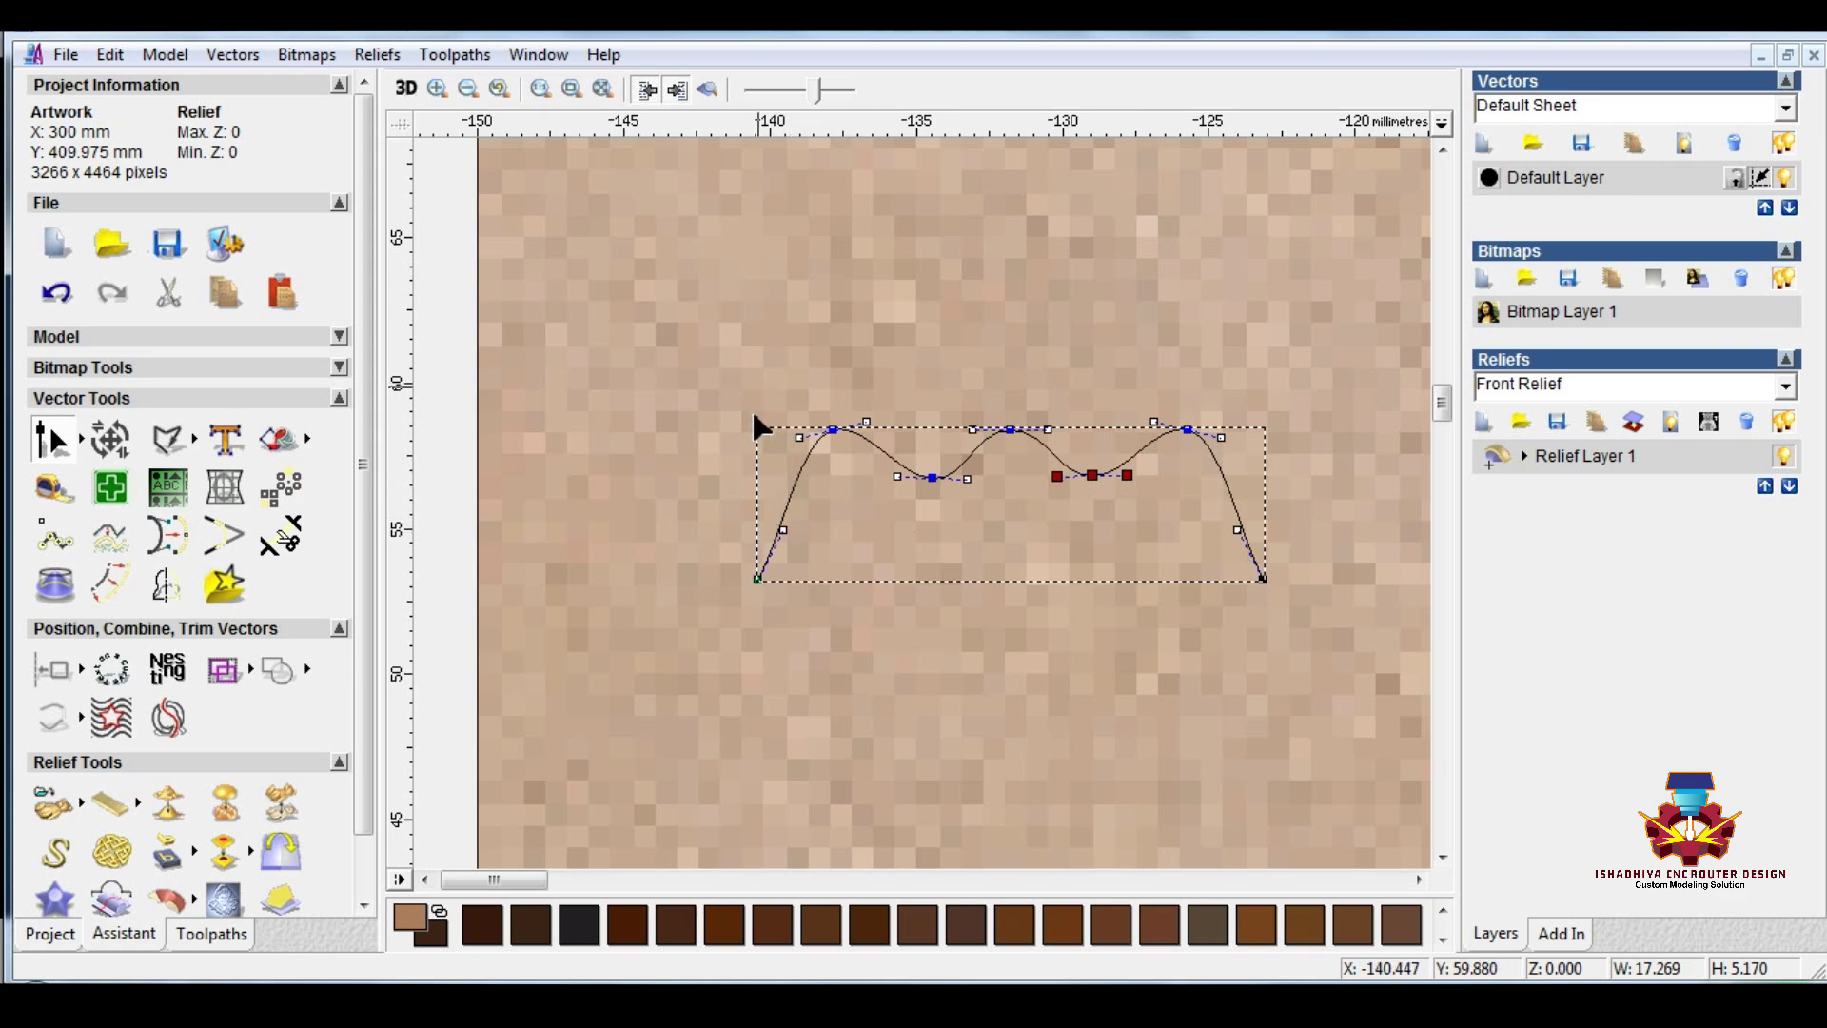
Step: Nudge the wavy profile's two end nodes outward, widening the curve to about 19 mm
{"action": "left_click_drag", "start_coordinate": [791, 597], "coordinate": [829, 614]}
{"action": "key", "text": "Left"}
{"action": "key", "text": "Left"}
{"action": "key", "text": "Left"}
{"action": "key", "text": "Left"}
{"action": "key", "text": "Left"}
{"action": "key", "text": "Left"}
{"action": "key", "text": "Left"}
{"action": "key", "text": "Left"}
{"action": "key", "text": "Left"}
{"action": "key", "text": "Left"}
{"action": "key", "text": "Left"}
{"action": "key", "text": "Left"}
{"action": "left_click_drag", "start_coordinate": [1111, 630], "coordinate": [1324, 520]}
{"action": "key", "text": "Right"}
{"action": "key", "text": "Right"}
{"action": "key", "text": "Right"}
{"action": "key", "text": "Right"}
{"action": "key", "text": "Right"}
{"action": "key", "text": "Right"}
{"action": "key", "text": "Right"}
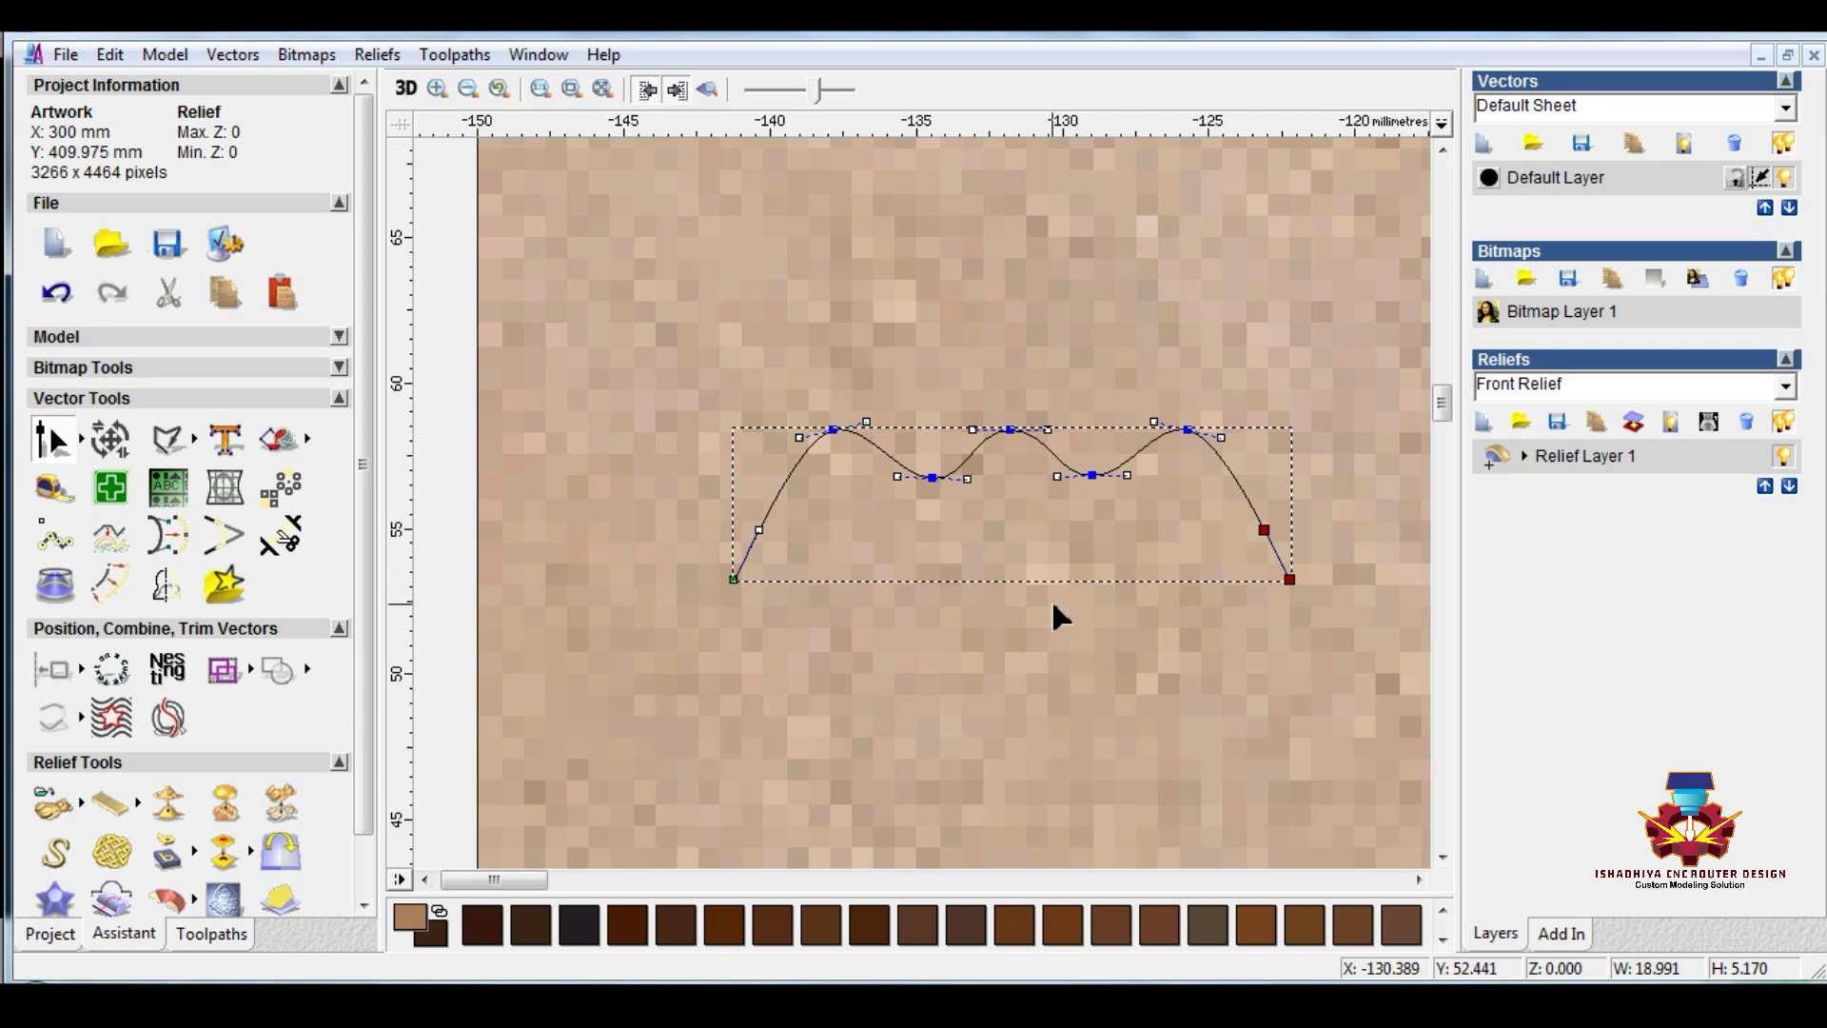
Step: Shorten the outward-facing handles of the wavy profile's two outer peaks to make those peaks sharper
{"action": "scroll", "coordinate": [1047, 602], "scroll_direction": "down", "scroll_amount": 2}
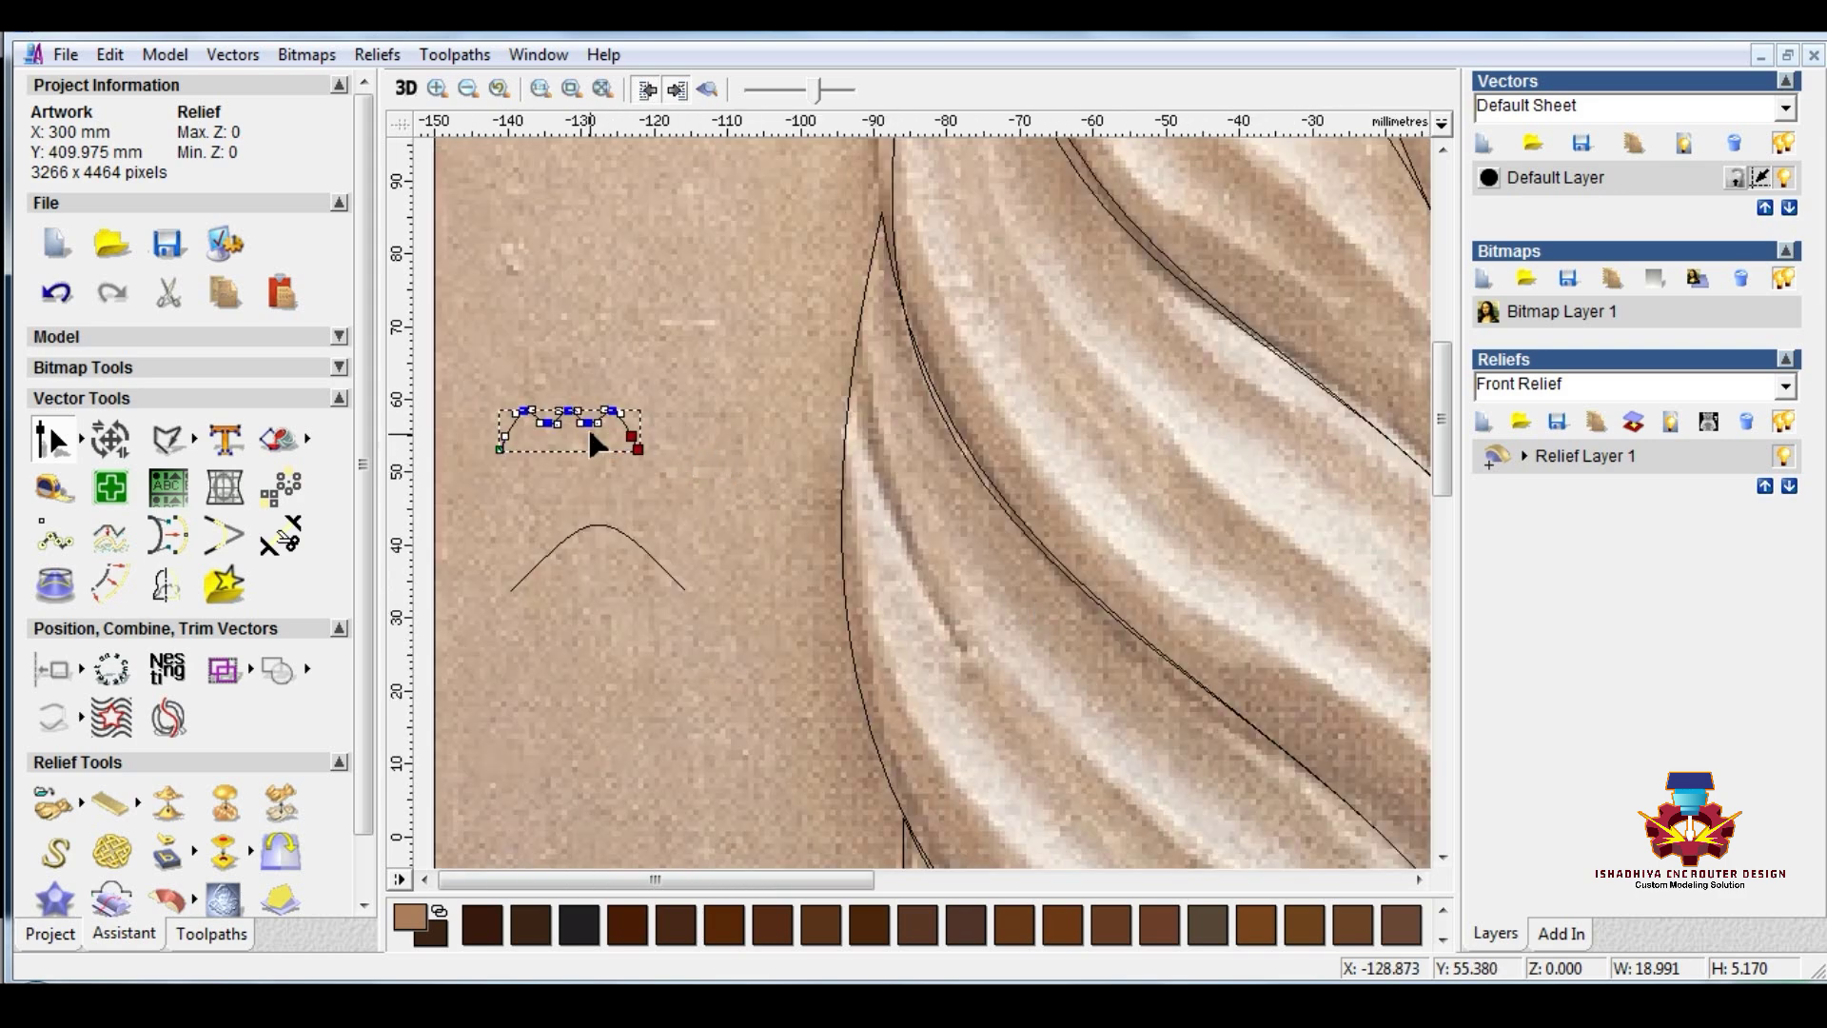
{"action": "scroll", "coordinate": [590, 434], "scroll_direction": "up", "scroll_amount": 3}
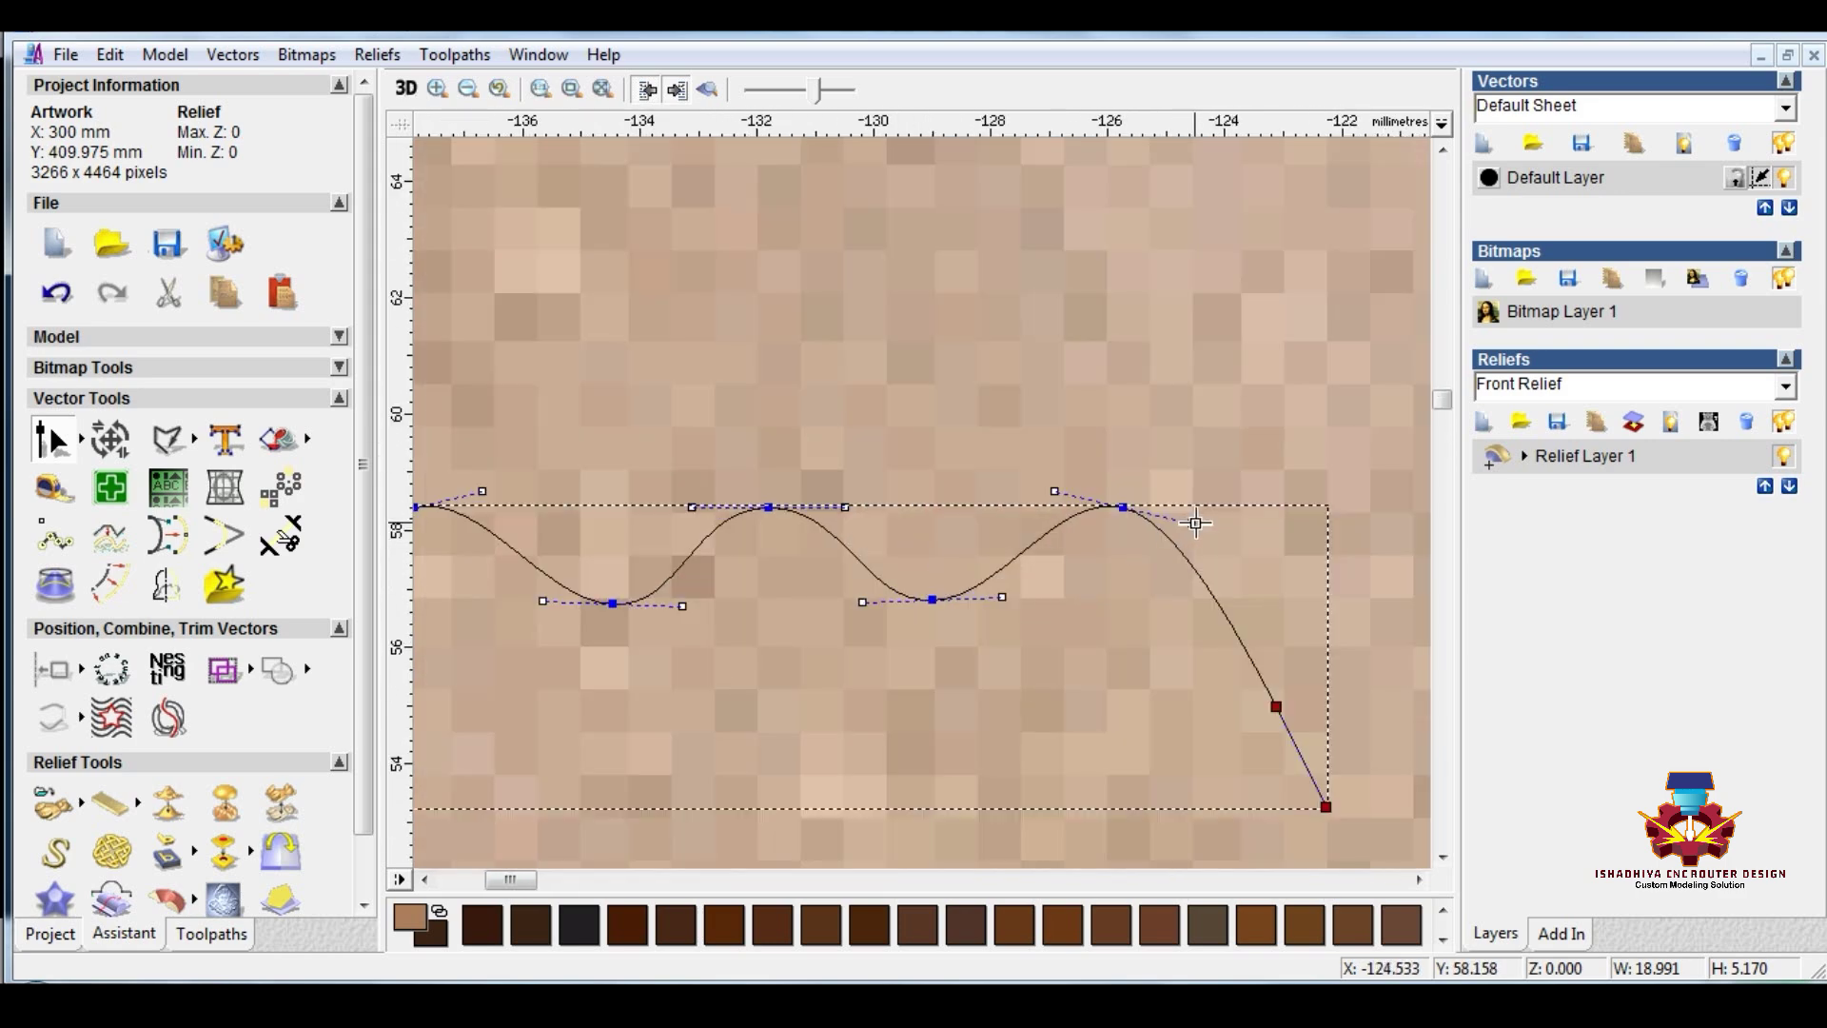
{"action": "scroll", "coordinate": [725, 506], "scroll_direction": "down", "scroll_amount": 1}
{"action": "scroll", "coordinate": [1079, 506], "scroll_direction": "up", "scroll_amount": 1}
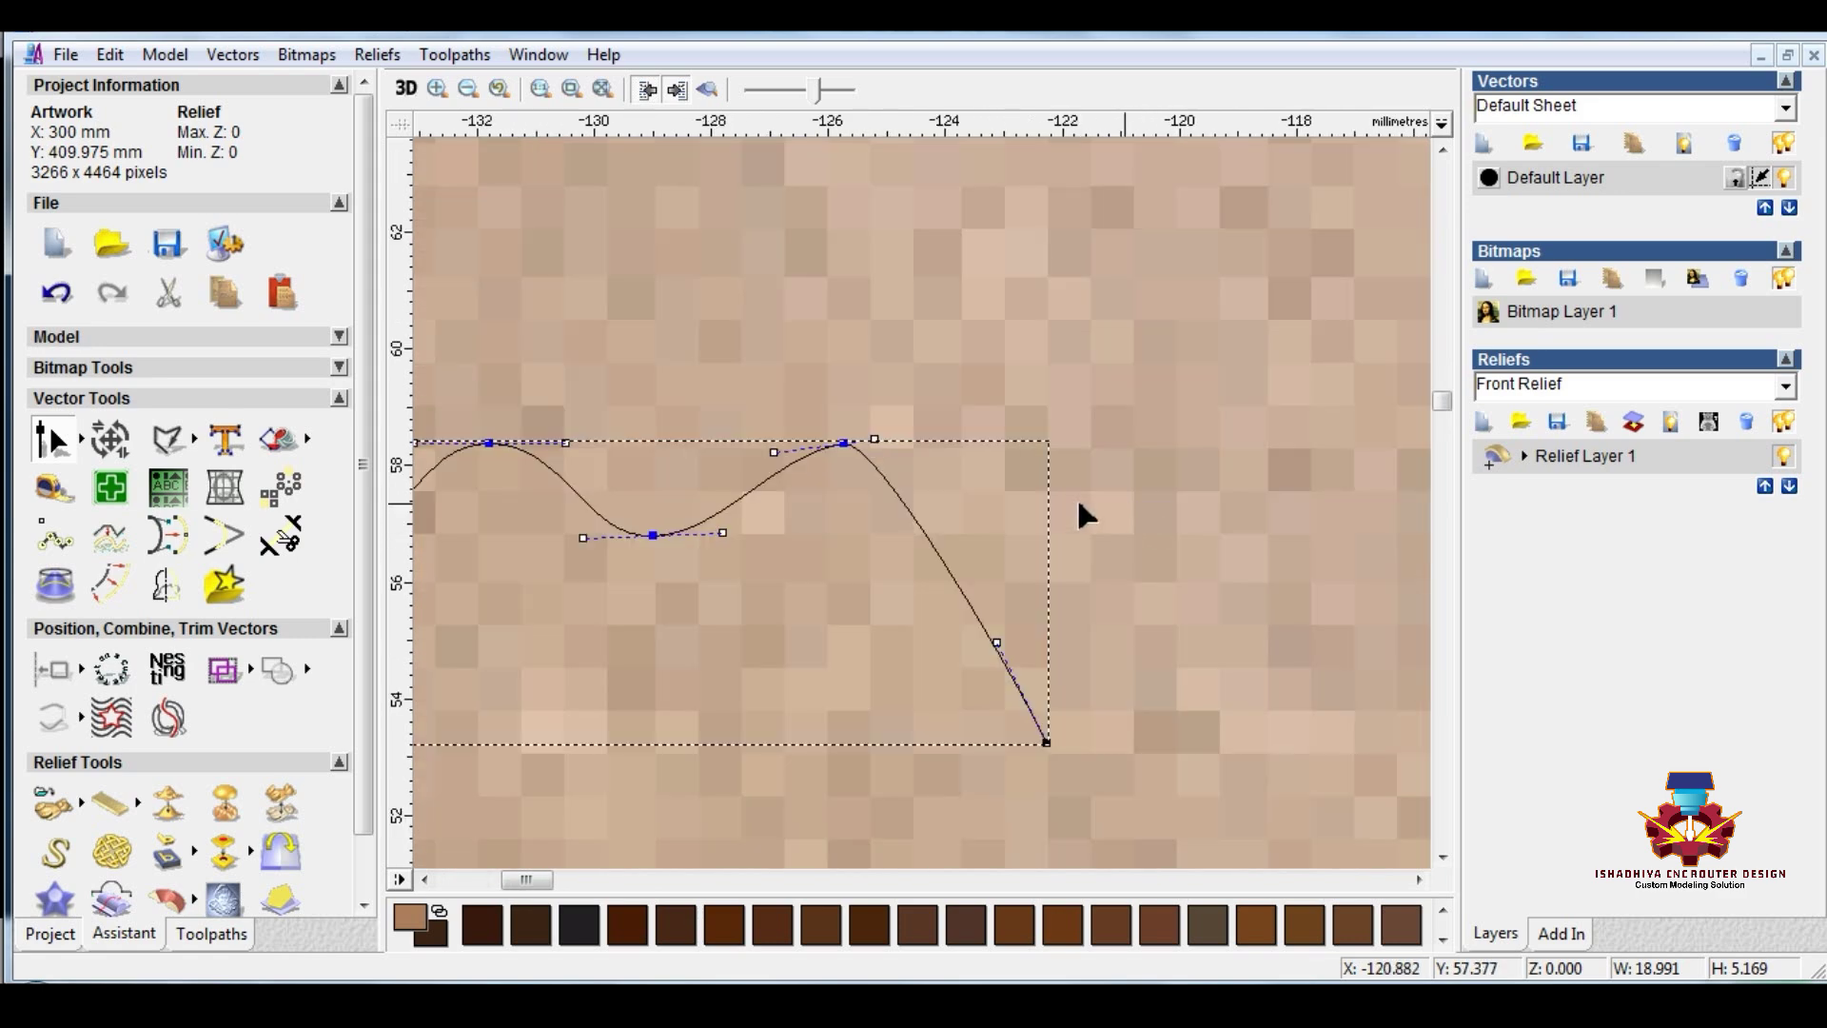
{"action": "scroll", "coordinate": [632, 498], "scroll_direction": "down", "scroll_amount": 1}
{"action": "scroll", "coordinate": [609, 545], "scroll_direction": "up", "scroll_amount": 1}
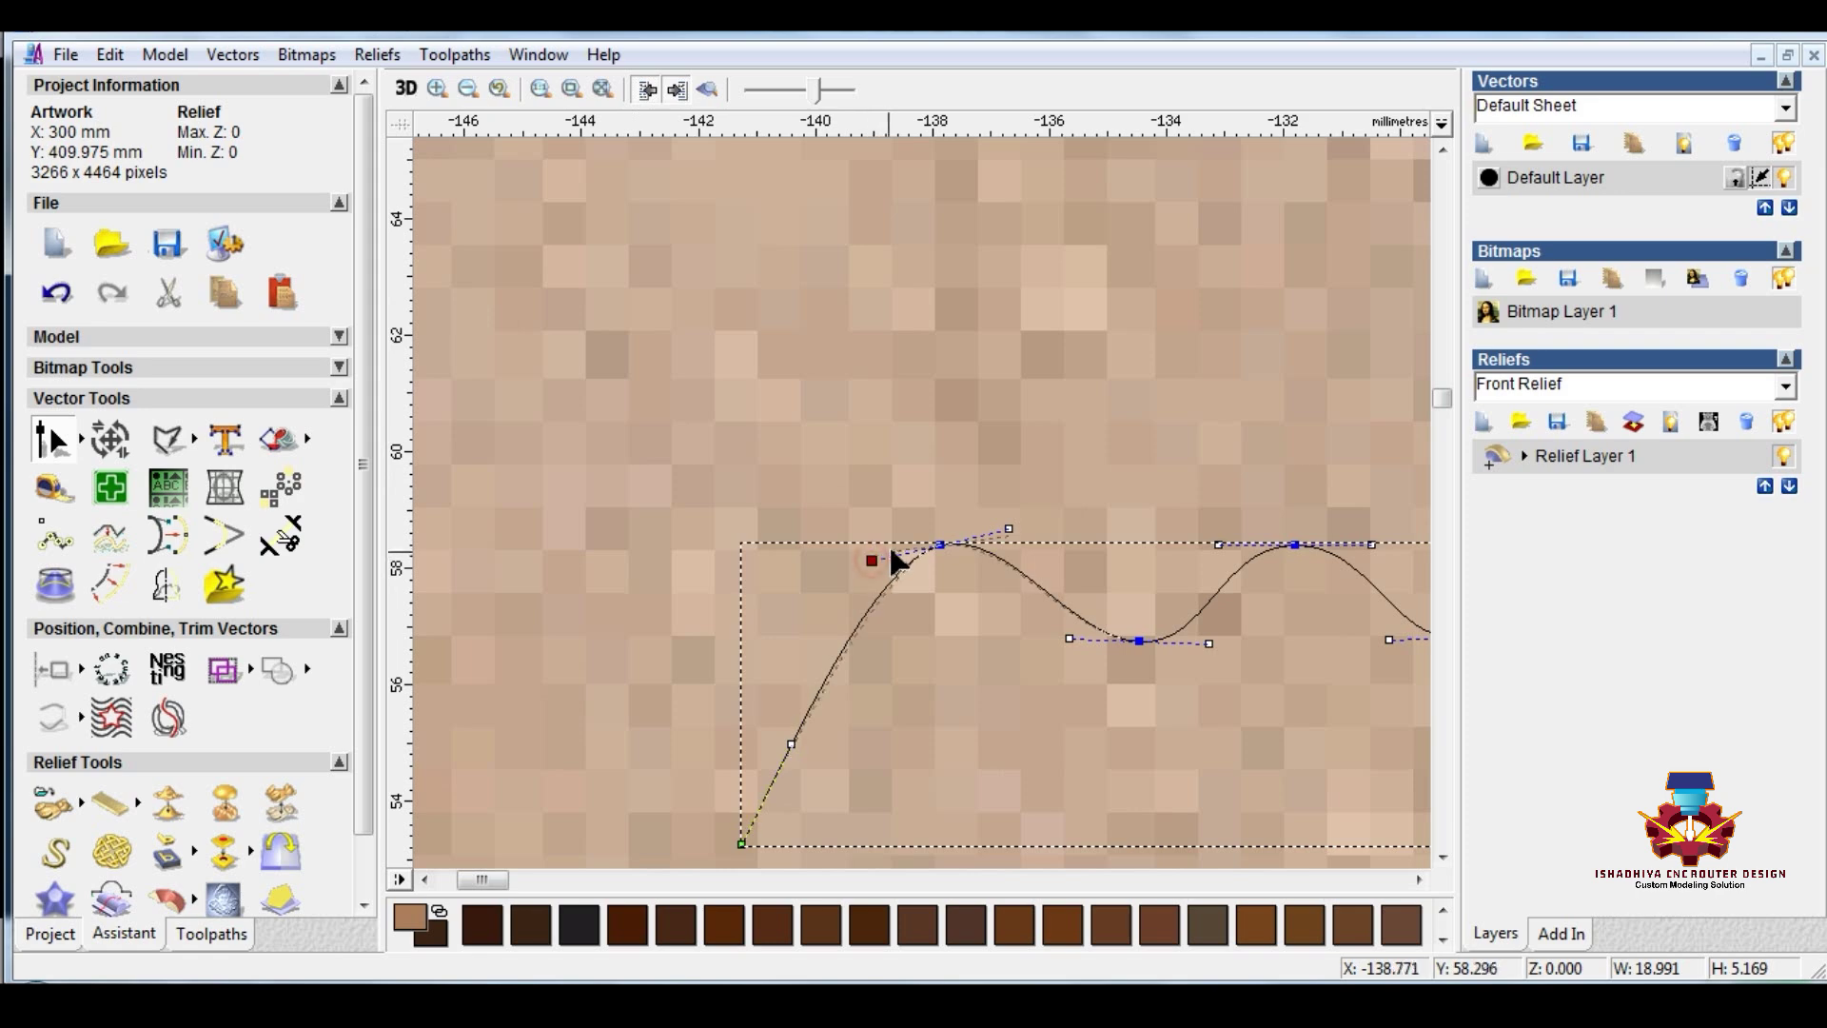
{"action": "left_click", "coordinate": [750, 468]}
{"action": "scroll", "coordinate": [755, 467], "scroll_direction": "down", "scroll_amount": 1}
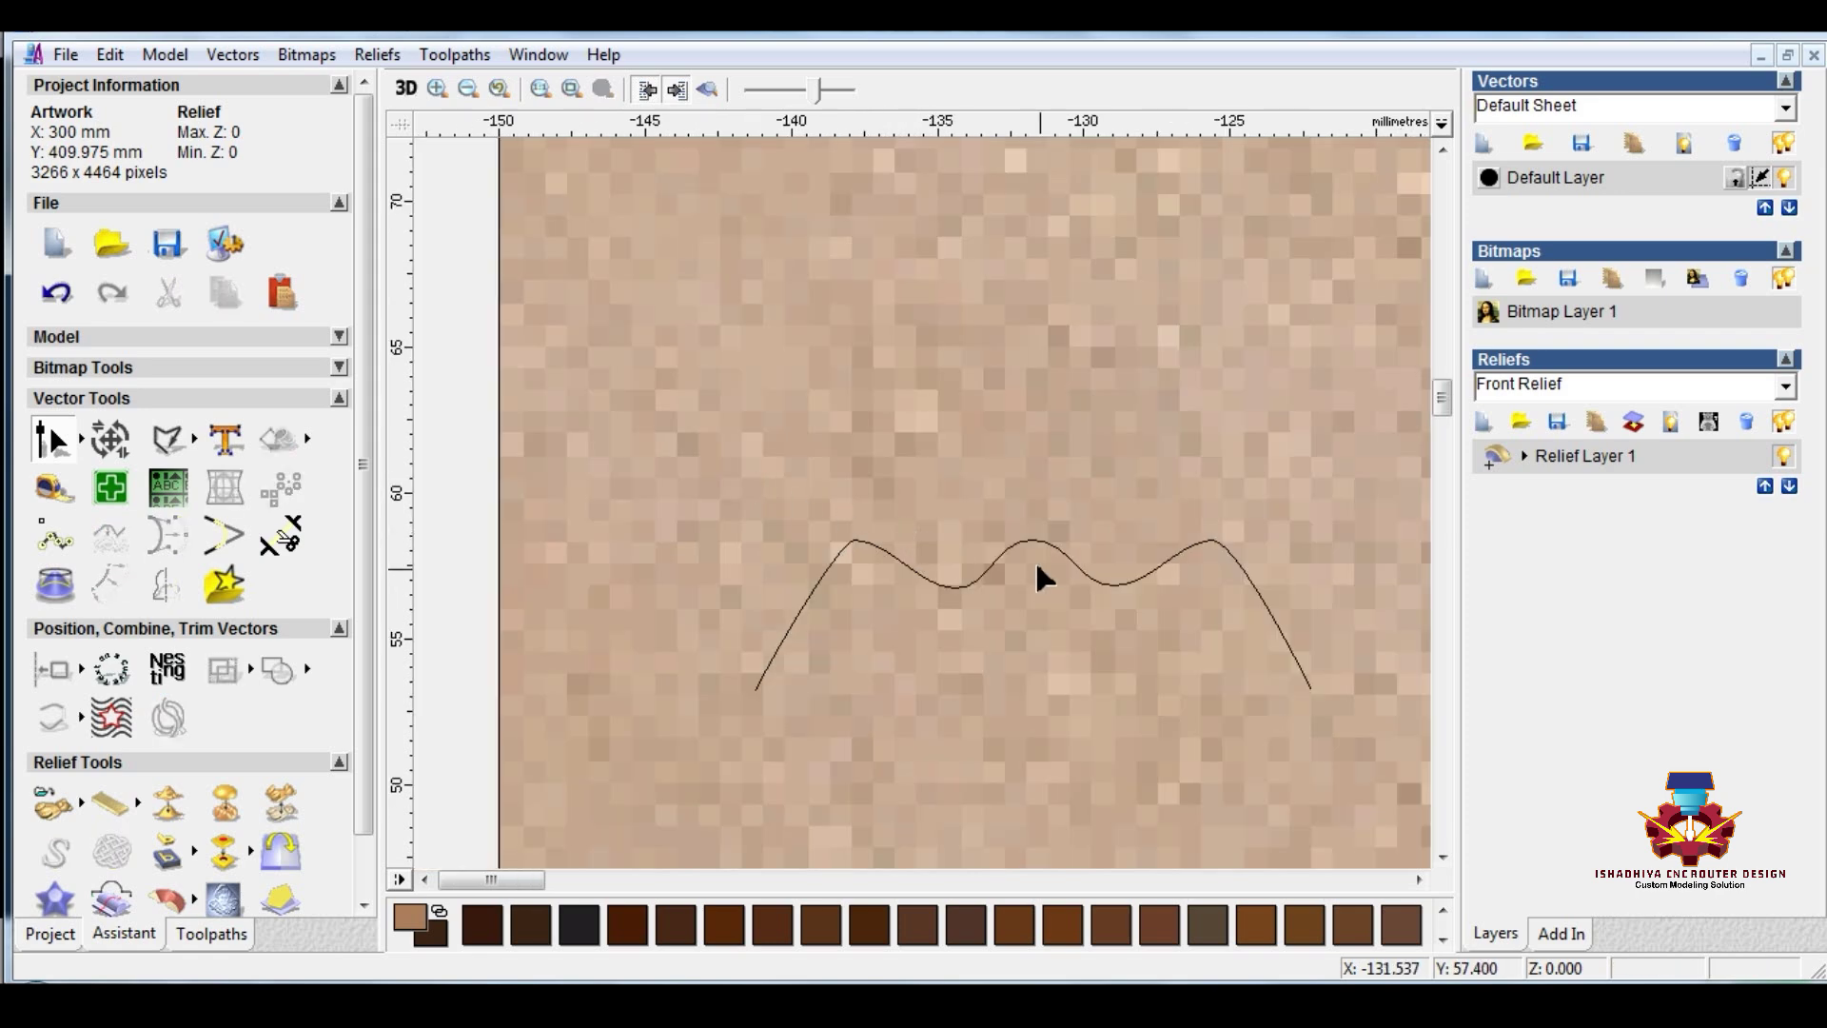
Step: Shorten both handles of the wavy profile's middle peak to sharpen it like the outer ones
{"action": "left_click", "coordinate": [1014, 541]}
{"action": "scroll", "coordinate": [1014, 541], "scroll_direction": "up", "scroll_amount": 2}
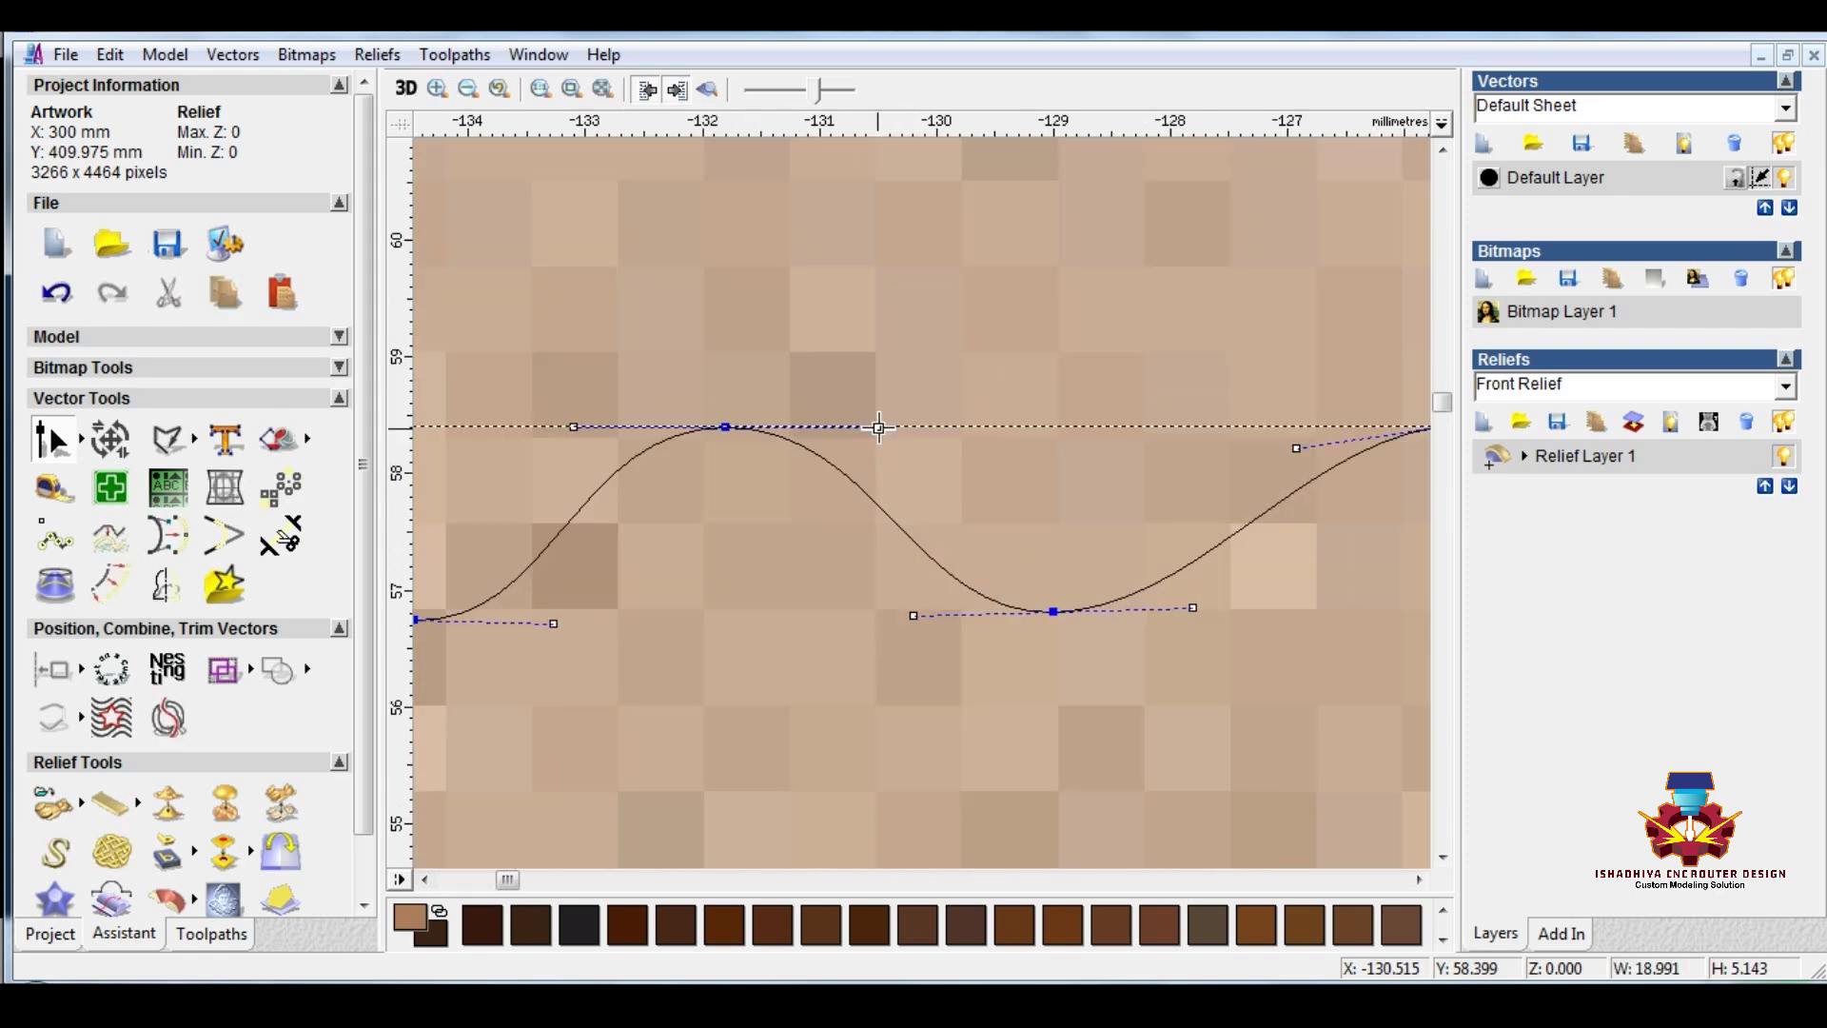
{"action": "left_click_drag", "start_coordinate": [796, 429], "coordinate": [763, 421]}
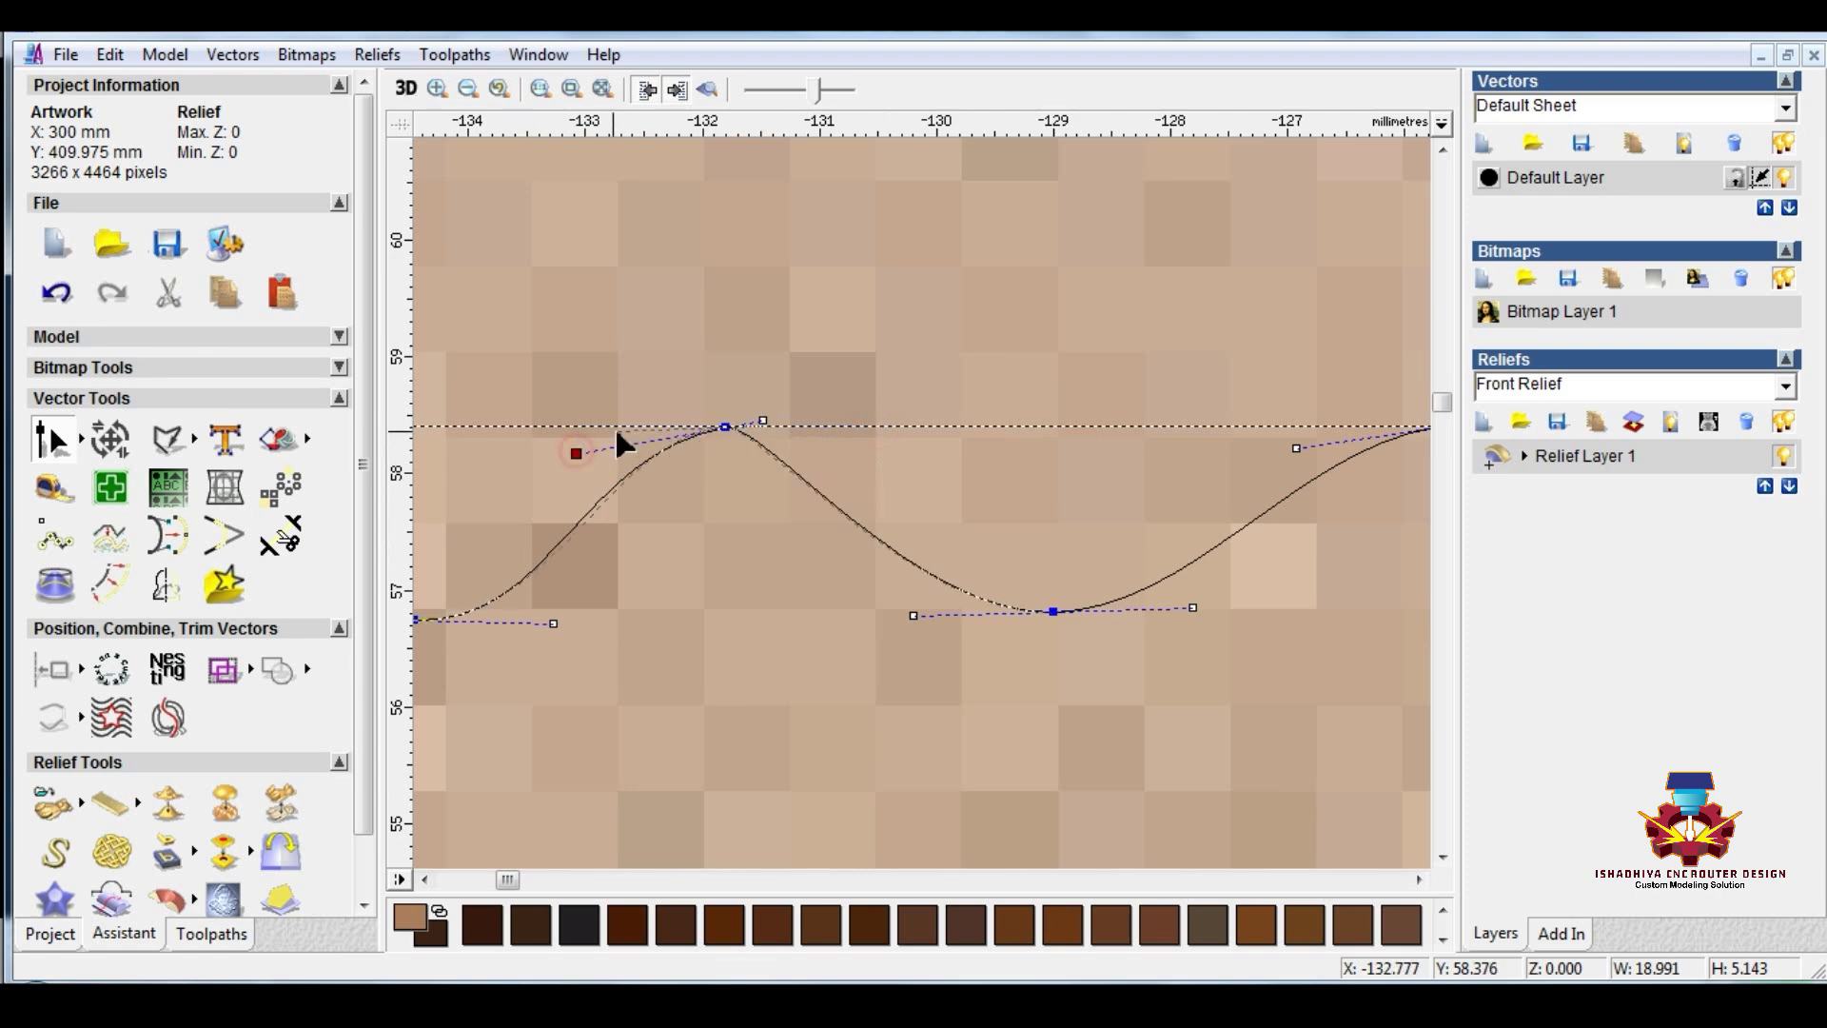
{"action": "left_click", "coordinate": [684, 390]}
{"action": "scroll", "coordinate": [683, 390], "scroll_direction": "down", "scroll_amount": 3}
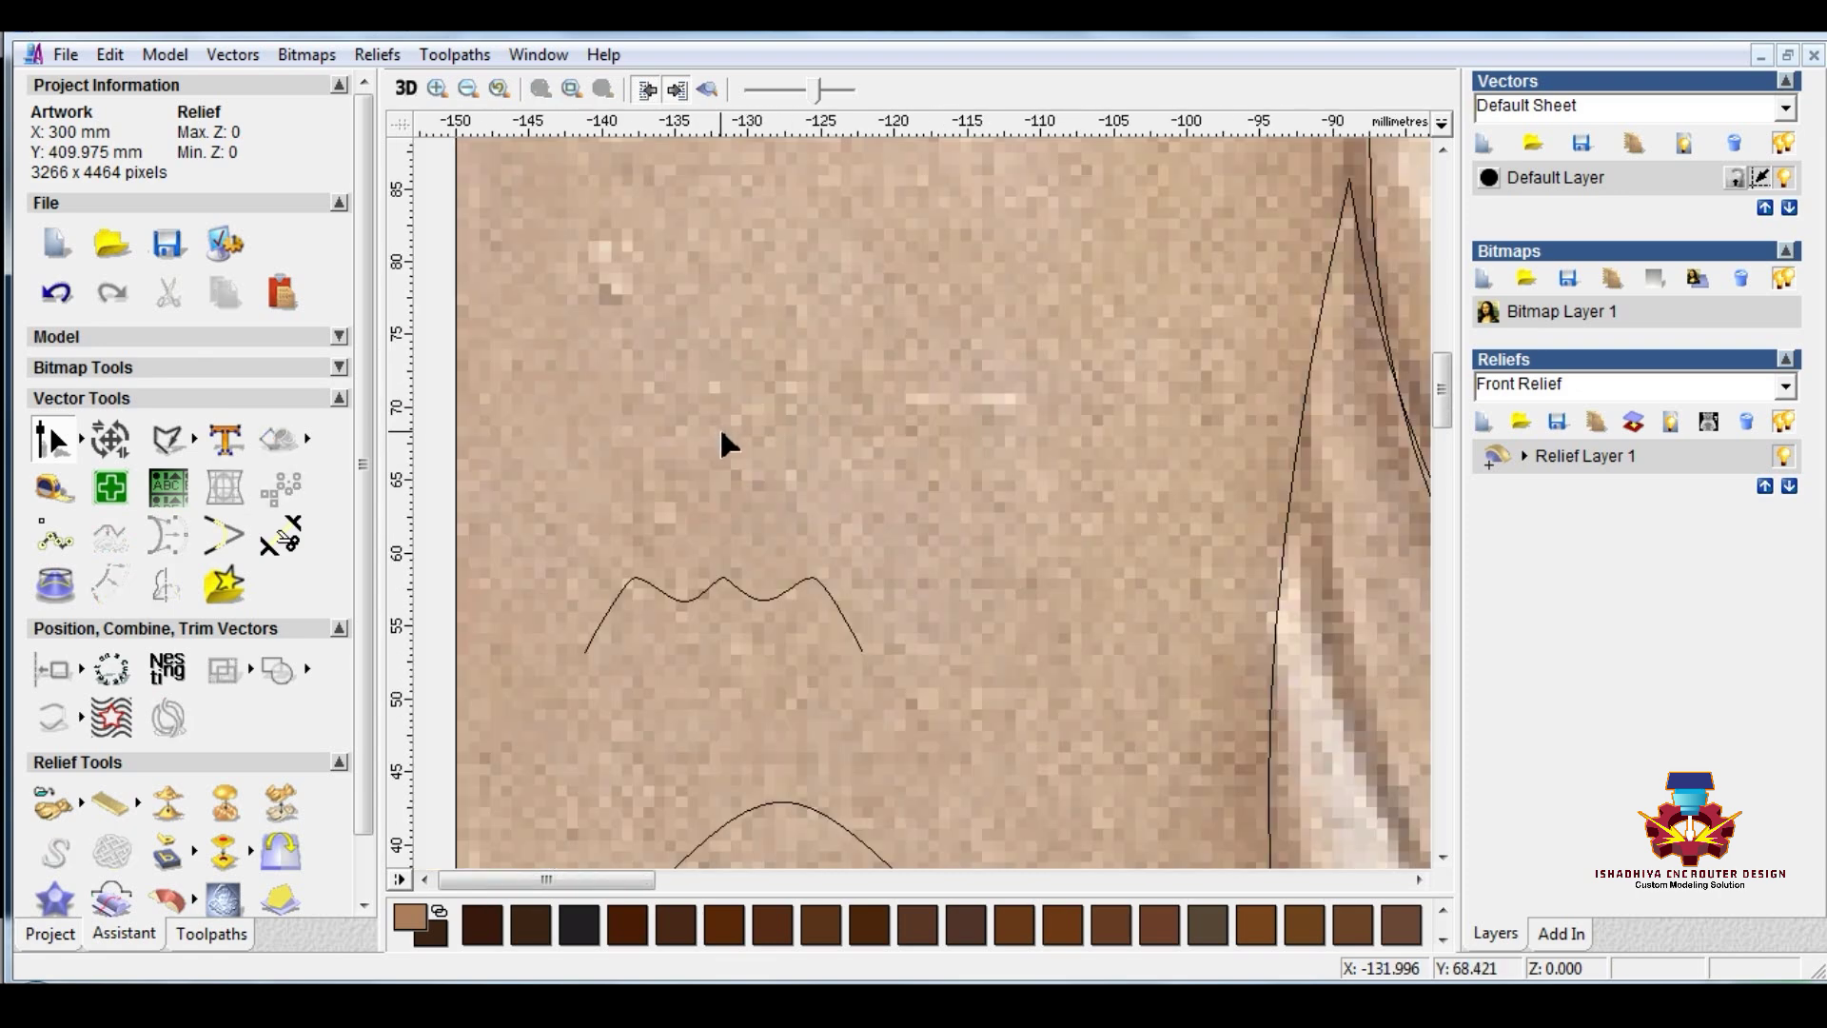
Step: Fade the leaf photo to its lightest contrast so the traced vectors stand out
{"action": "scroll", "coordinate": [731, 514], "scroll_direction": "down", "scroll_amount": 2}
{"action": "scroll", "coordinate": [729, 551], "scroll_direction": "down", "scroll_amount": 1}
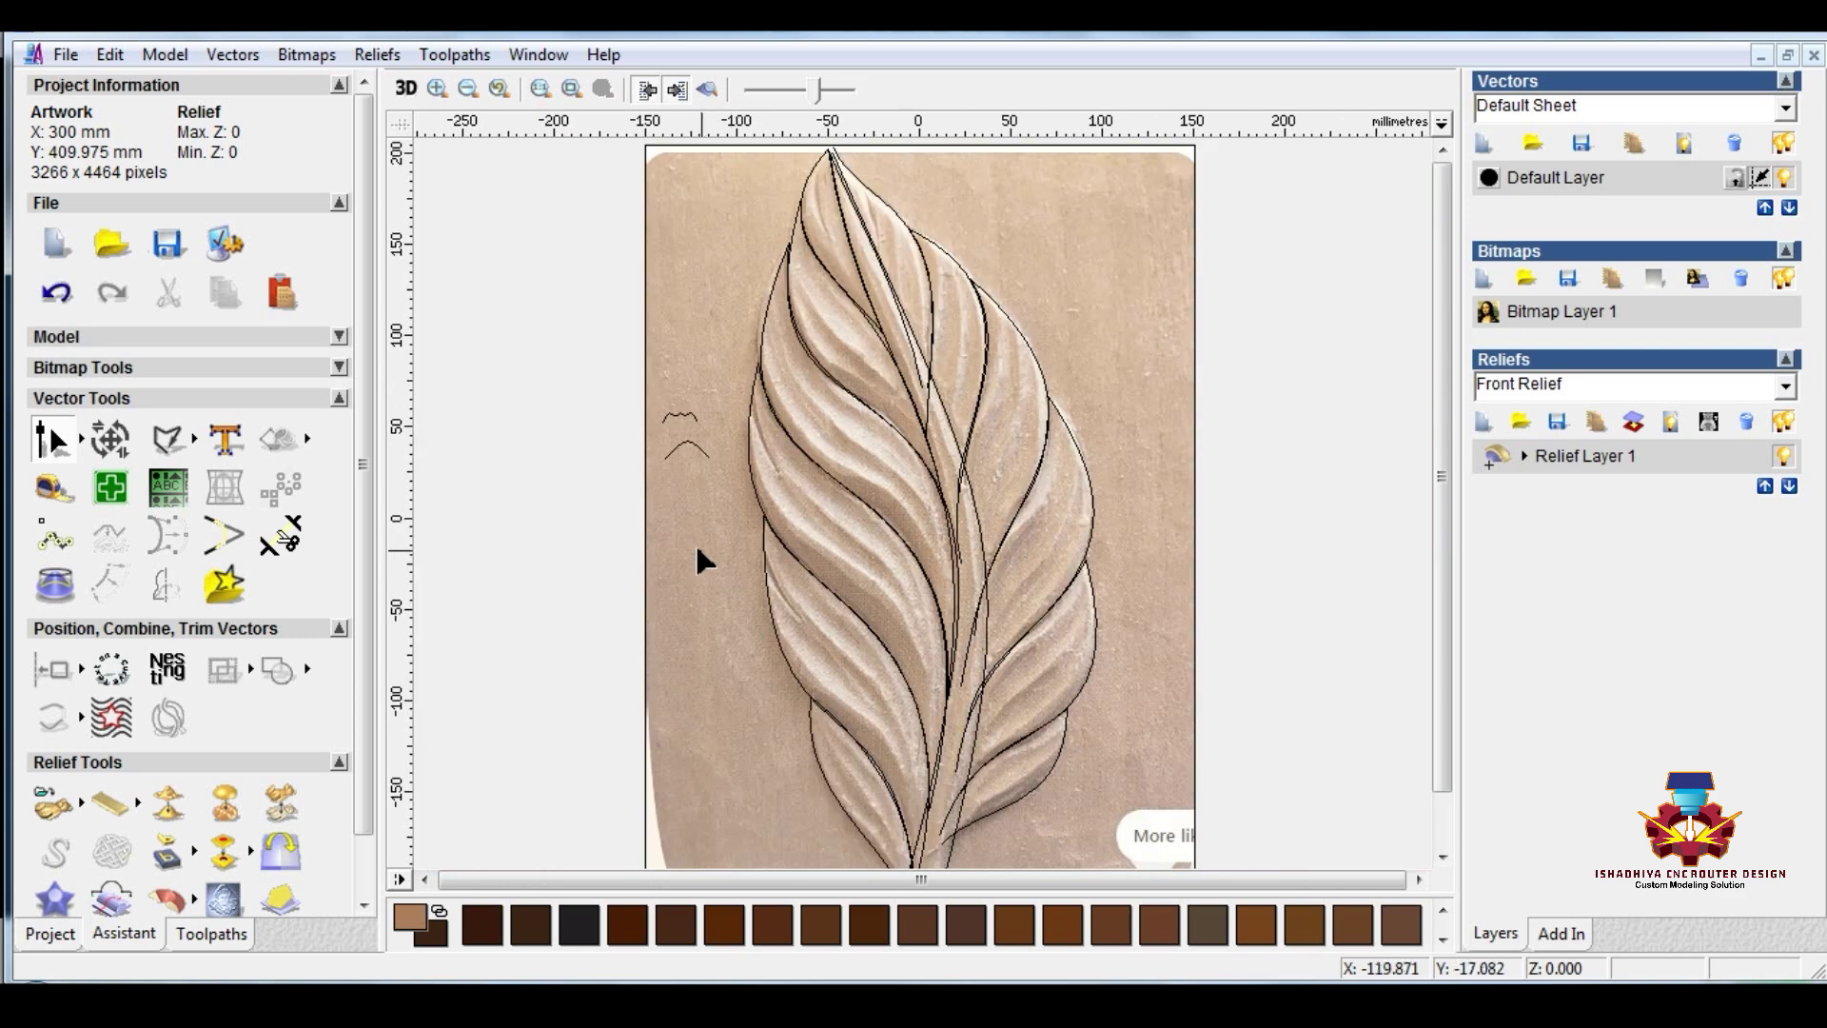
{"action": "right_click", "coordinate": [698, 548]}
{"action": "left_click", "coordinate": [643, 521]}
{"action": "left_click_drag", "start_coordinate": [810, 91], "coordinate": [772, 91]}
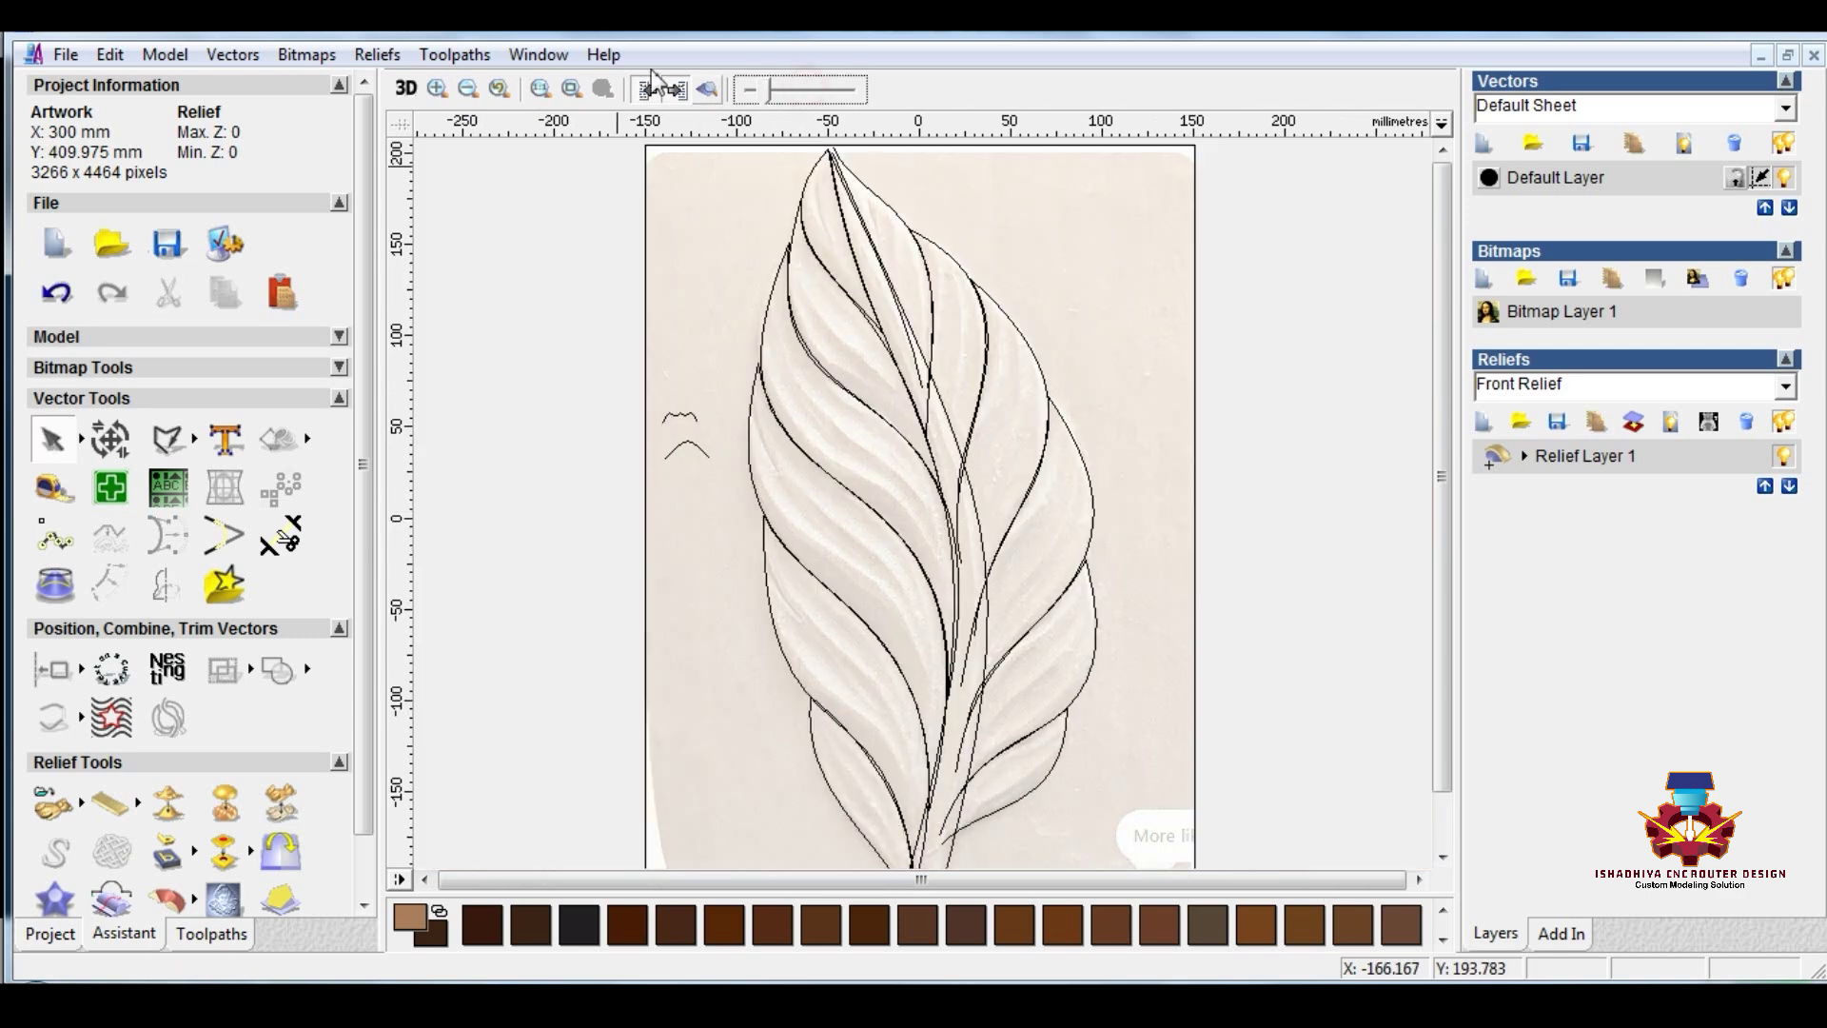
Step: Arrange the 2D and 3D views side by side and show the relief preview instead of the photo in the 2D view
{"action": "left_click", "coordinate": [538, 54]}
{"action": "left_click", "coordinate": [571, 114]}
{"action": "left_click", "coordinate": [782, 260]}
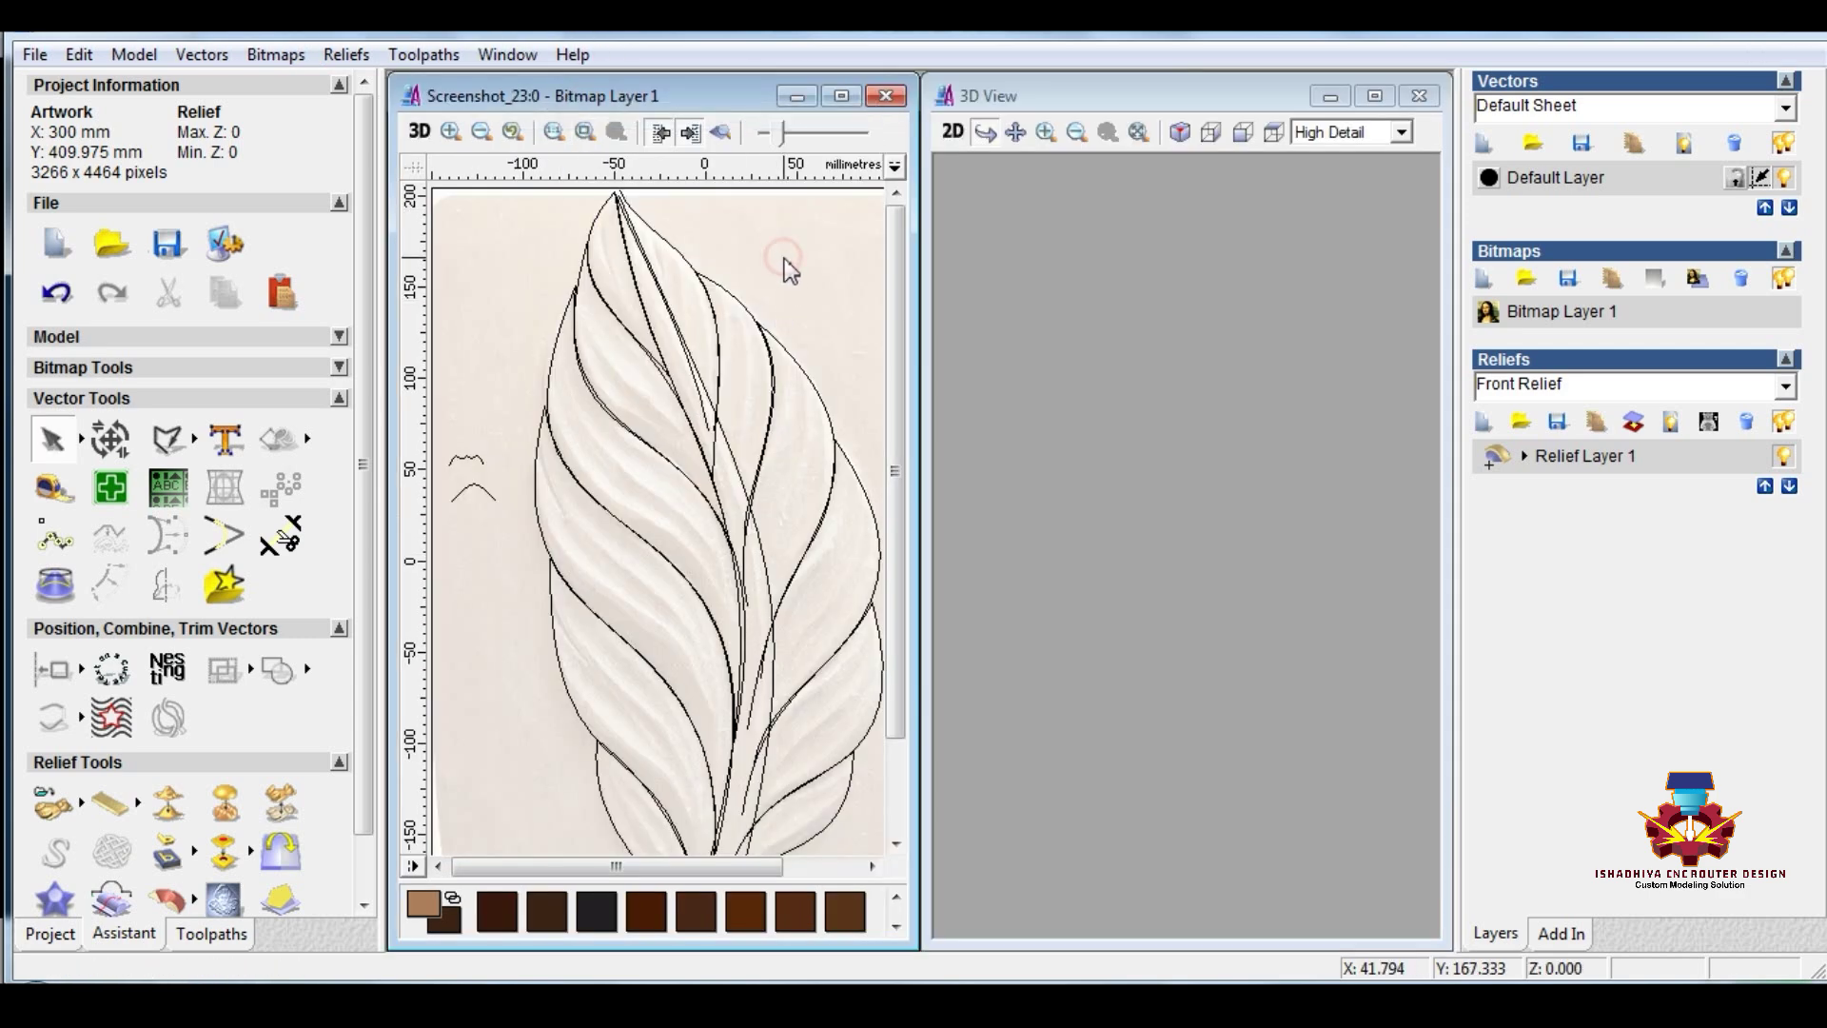
{"action": "scroll", "coordinate": [782, 261], "scroll_direction": "down", "scroll_amount": 1}
{"action": "scroll", "coordinate": [671, 416], "scroll_direction": "up", "scroll_amount": 1}
{"action": "left_click", "coordinate": [721, 132]}
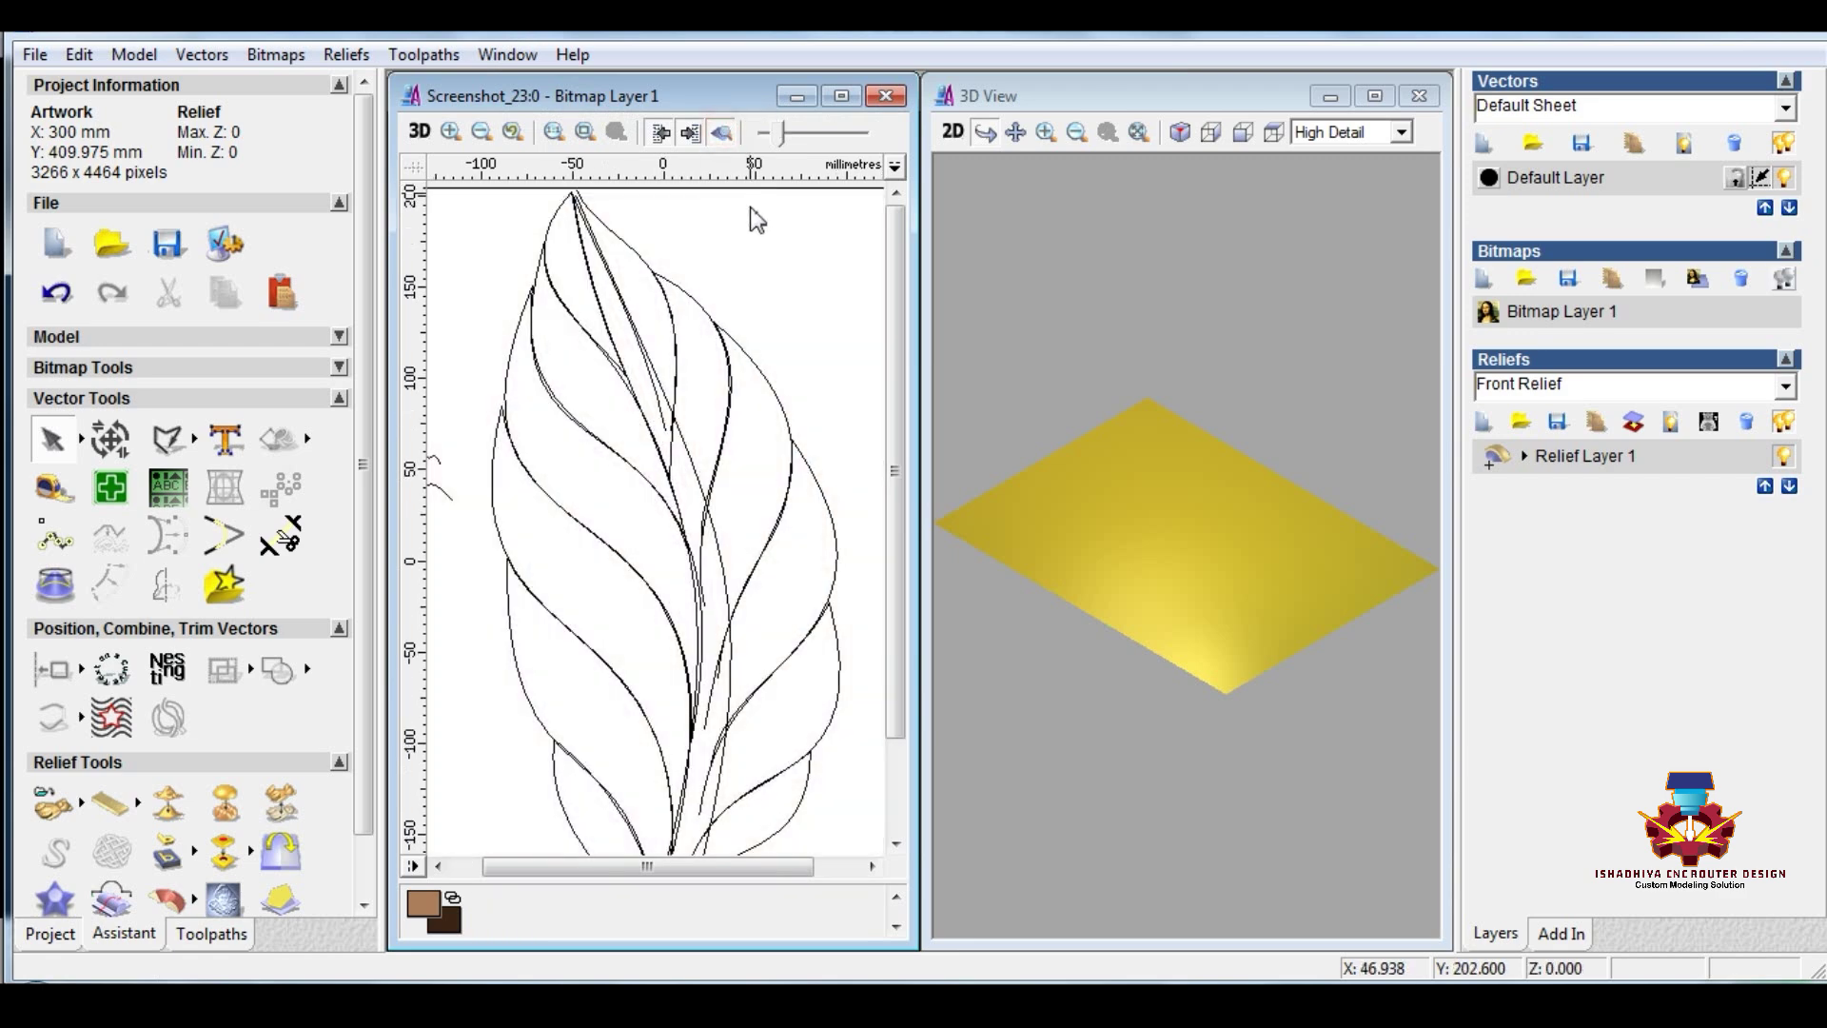
{"action": "scroll", "coordinate": [714, 278], "scroll_direction": "down", "scroll_amount": 1}
{"action": "scroll", "coordinate": [593, 399], "scroll_direction": "up", "scroll_amount": 1}
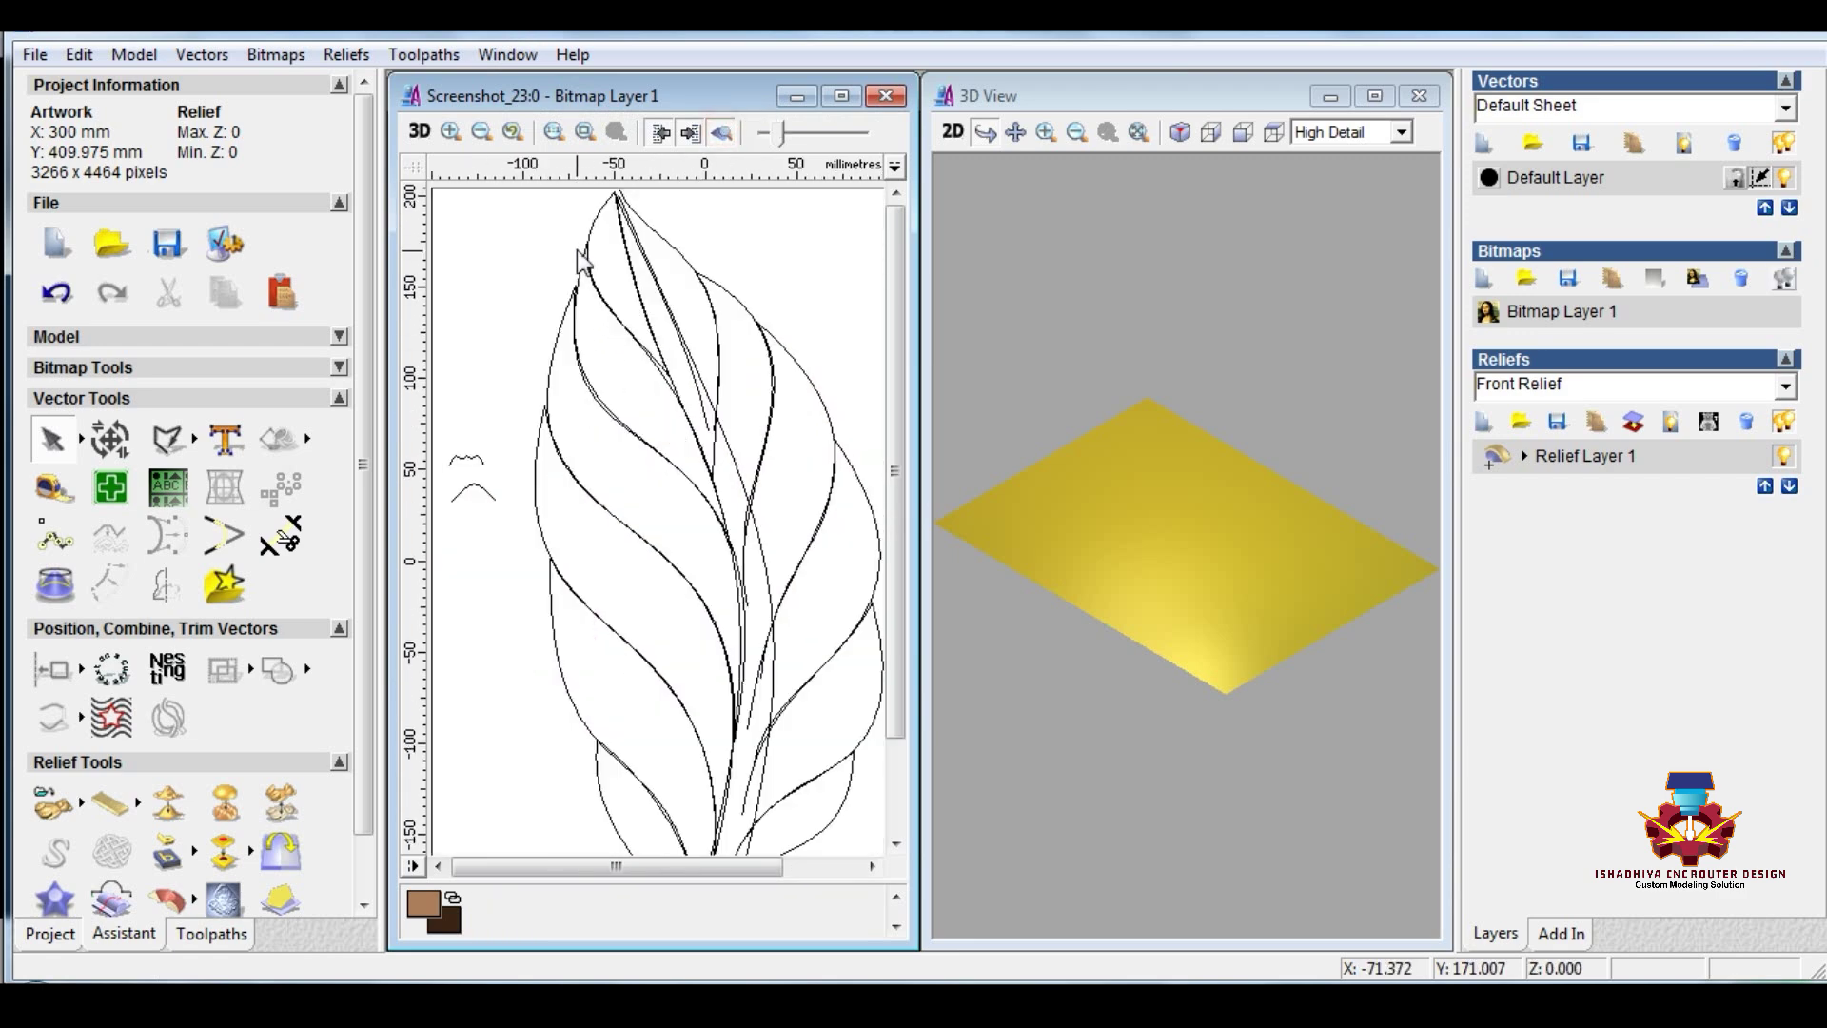
Step: Start a Two Rail Sweep using the two edge curves of the leaf's top left lobe as drive rails
{"action": "scroll", "coordinate": [575, 247], "scroll_direction": "up", "scroll_amount": 1}
{"action": "scroll", "coordinate": [742, 349], "scroll_direction": "up", "scroll_amount": 1}
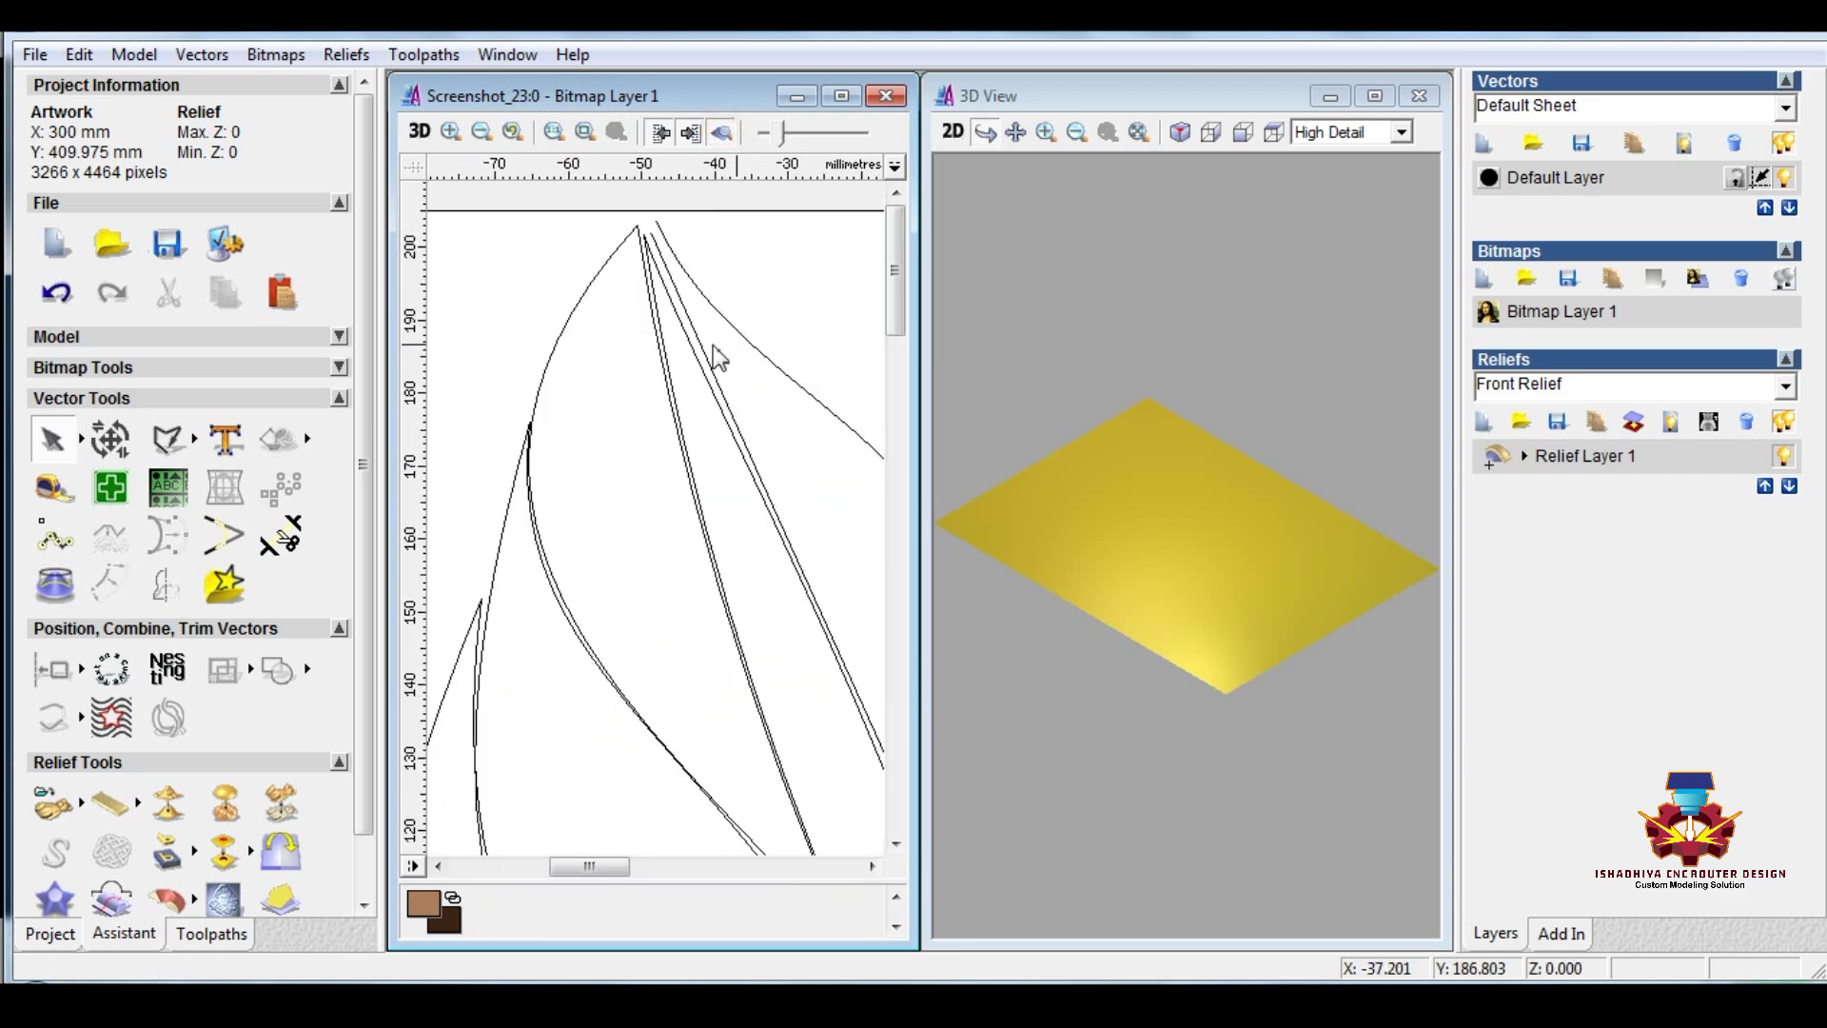
{"action": "left_click", "coordinate": [639, 246]}
{"action": "scroll", "coordinate": [632, 323], "scroll_direction": "down", "scroll_amount": 1}
{"action": "scroll", "coordinate": [632, 356], "scroll_direction": "down", "scroll_amount": 2}
{"action": "scroll", "coordinate": [647, 286], "scroll_direction": "up", "scroll_amount": 2}
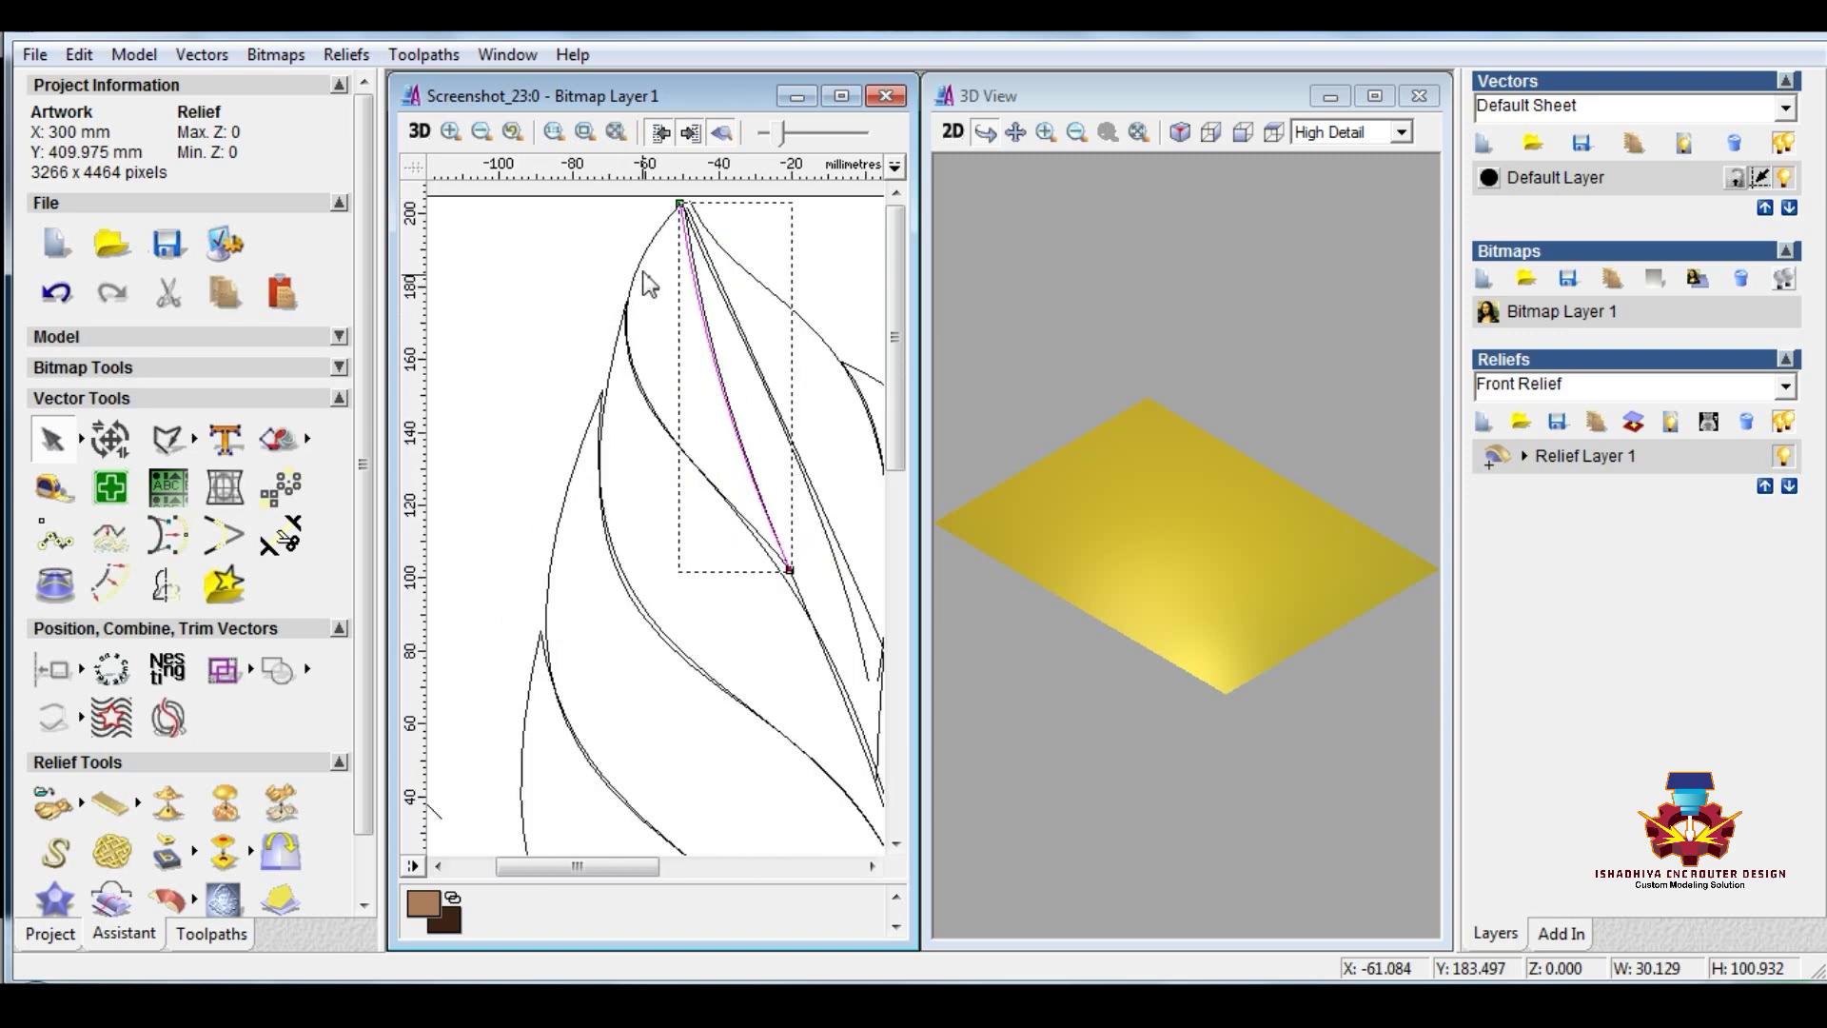
{"action": "left_click", "coordinate": [635, 279], "text": "shift"}
{"action": "scroll", "coordinate": [647, 291], "scroll_direction": "down", "scroll_amount": 2}
{"action": "left_click", "coordinate": [195, 883]}
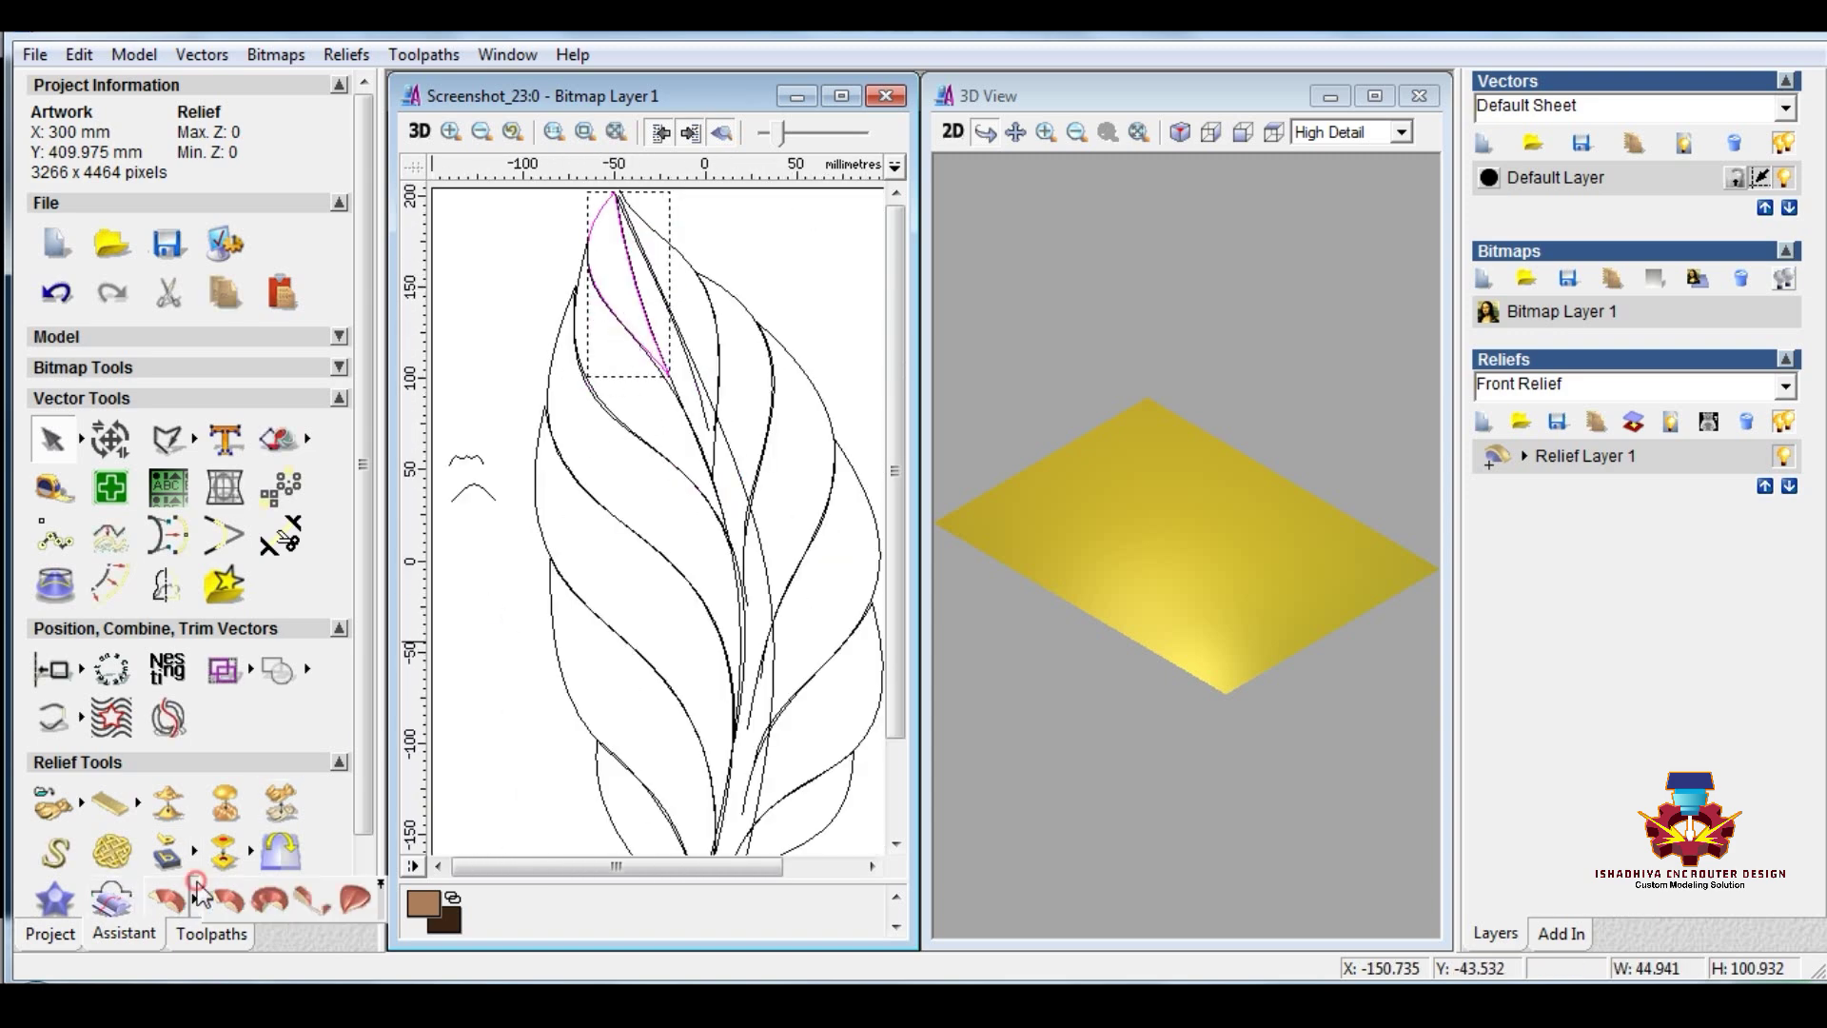
{"action": "left_click", "coordinate": [346, 896]}
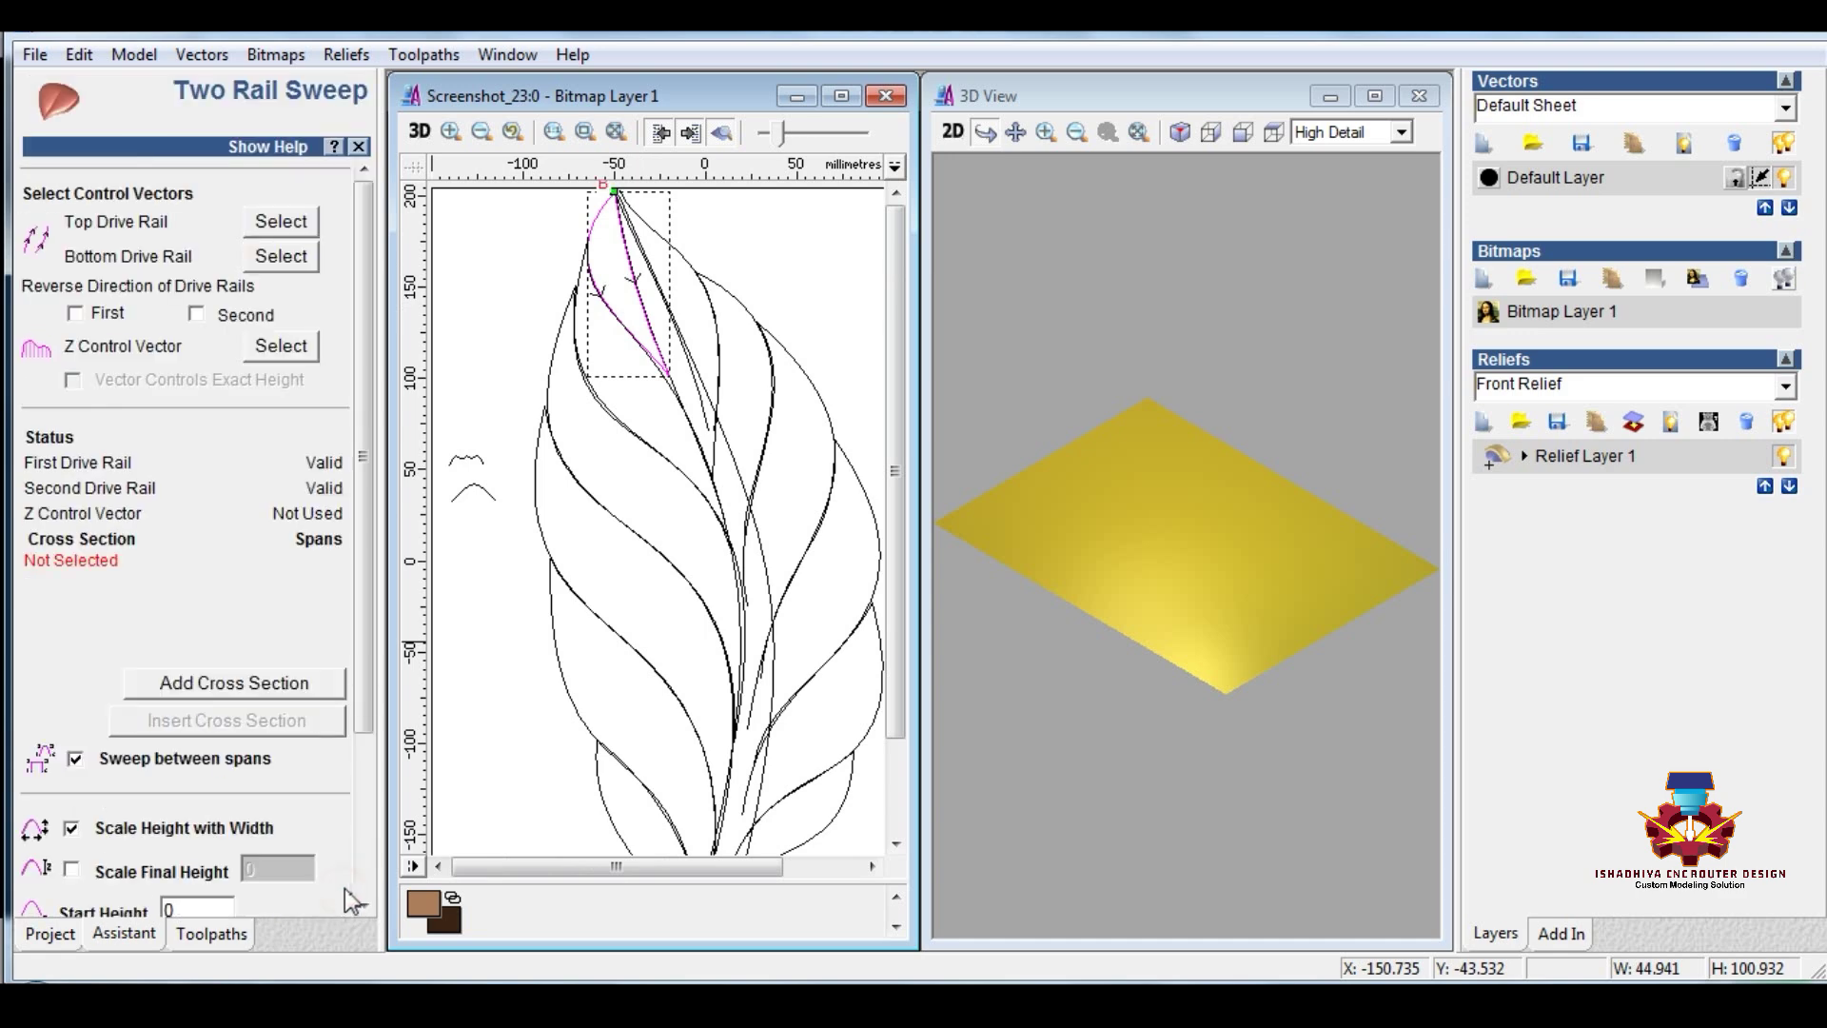
Step: Sweep the arched profile along the top left lobe with sweep between spans off, final height scaled to 3 and combine mode Highest
{"action": "left_click", "coordinate": [472, 490]}
{"action": "left_click", "coordinate": [71, 869]}
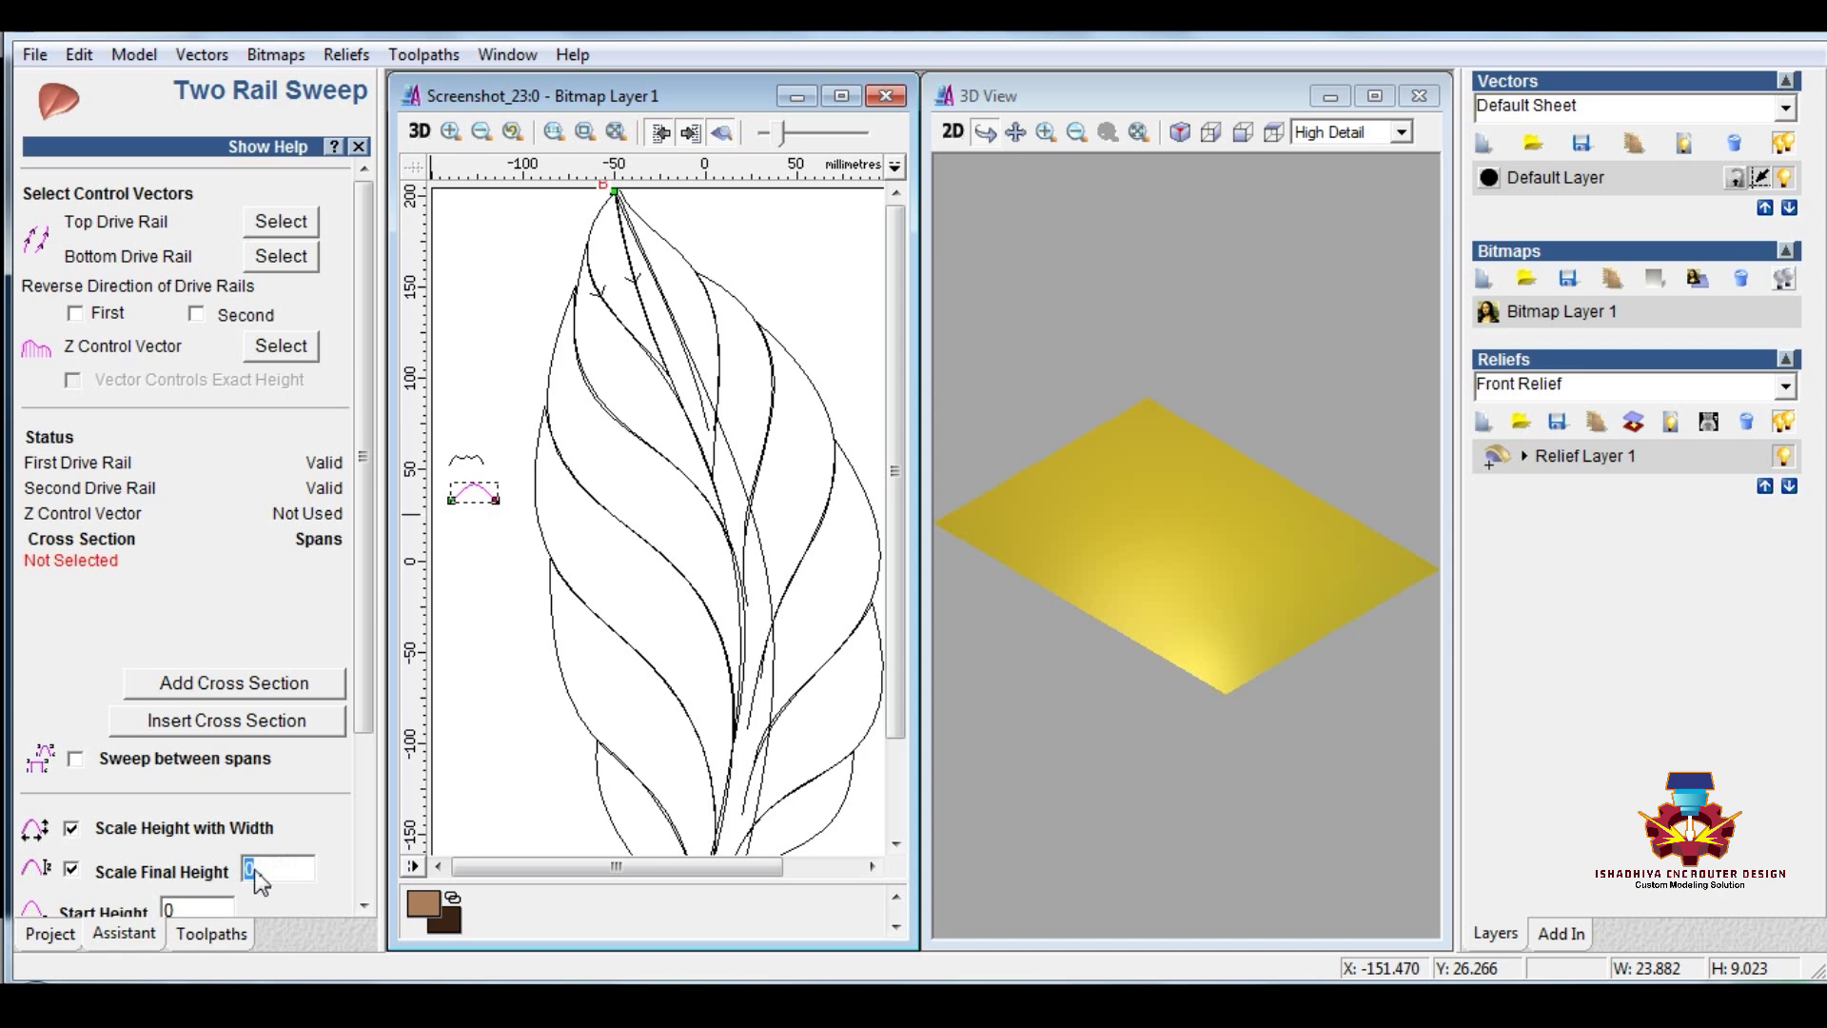
{"action": "scroll", "coordinate": [343, 799], "scroll_direction": "down", "scroll_amount": 5}
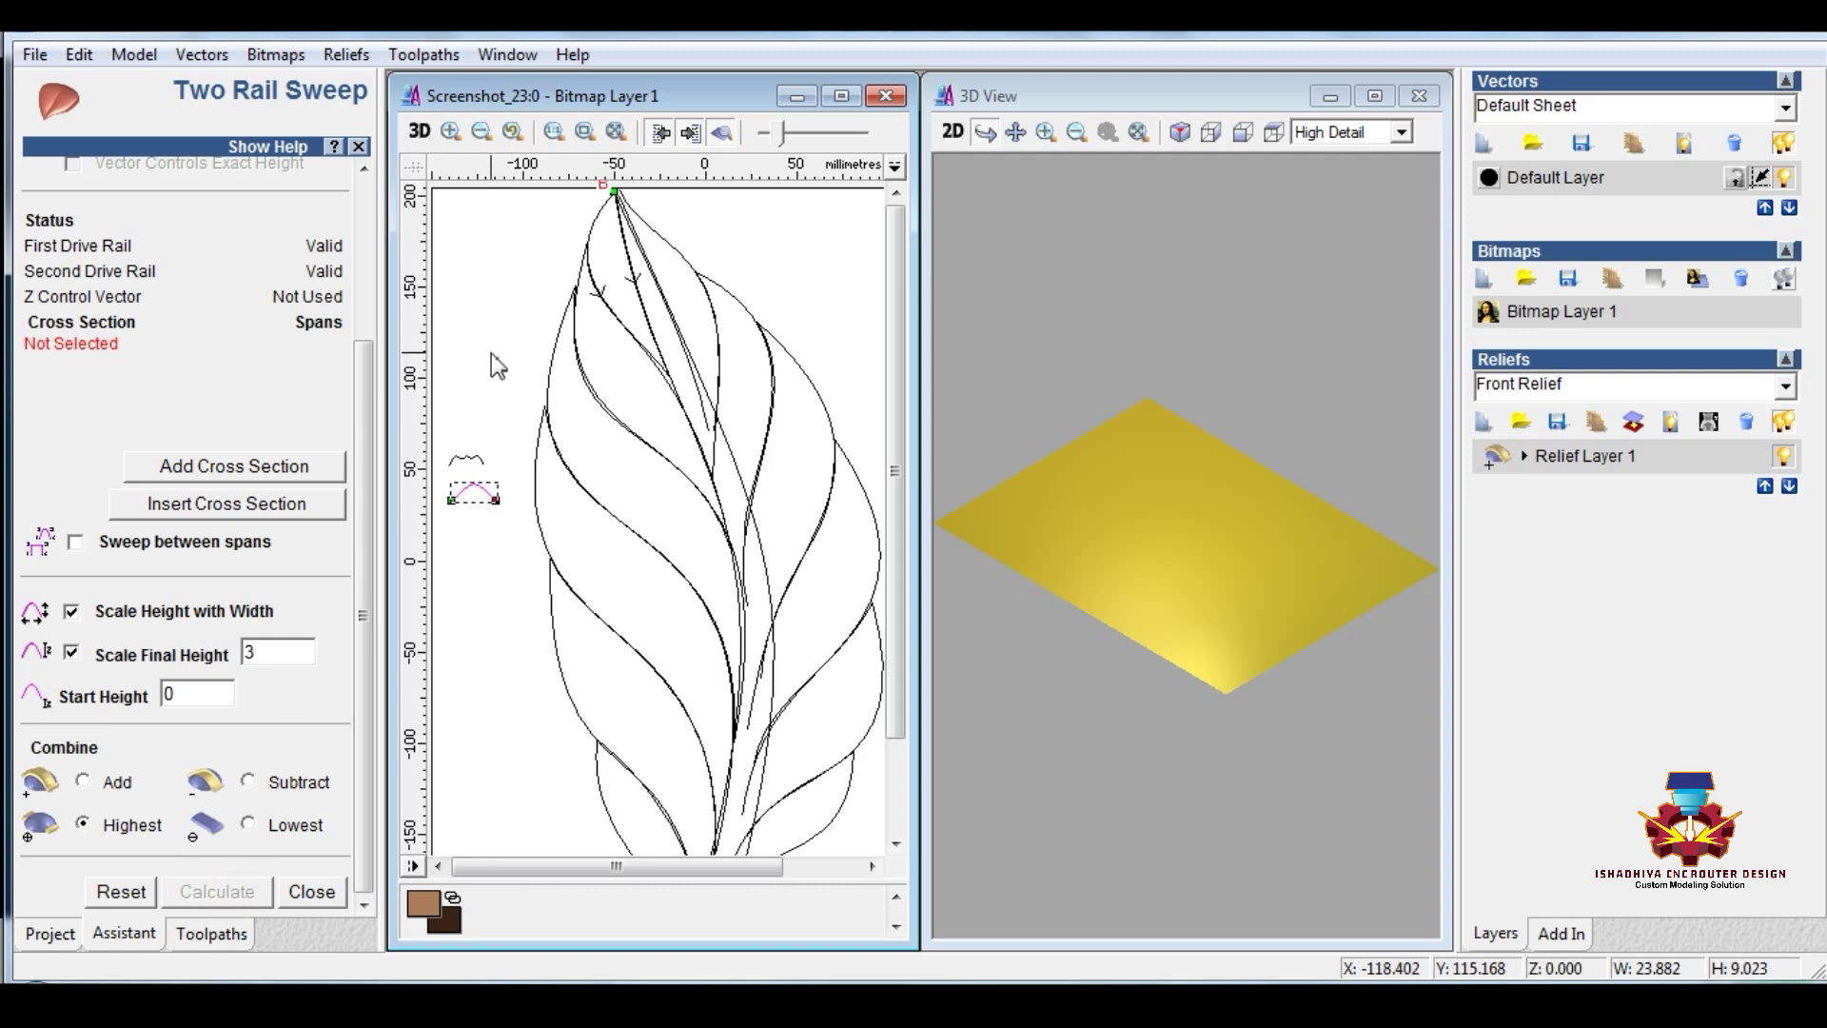
{"action": "left_click", "coordinate": [311, 466]}
{"action": "left_click", "coordinate": [211, 891]}
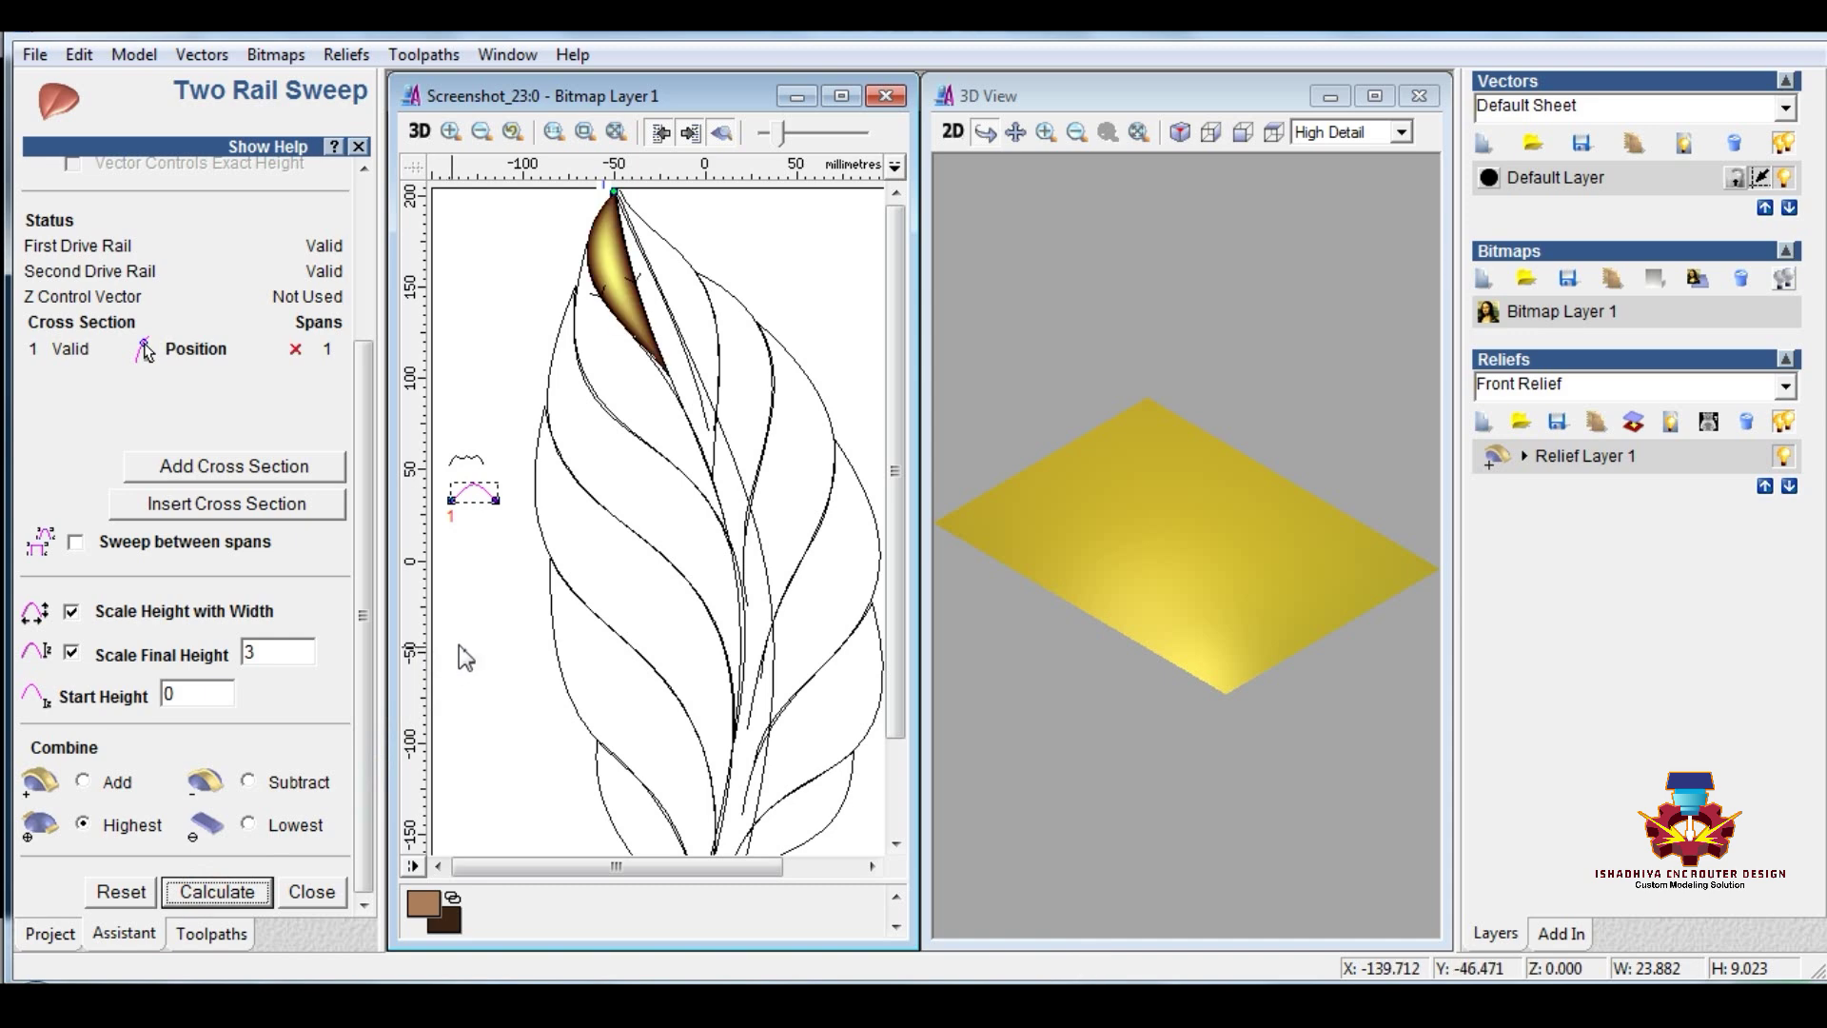
{"action": "scroll", "coordinate": [583, 298], "scroll_direction": "up", "scroll_amount": 2}
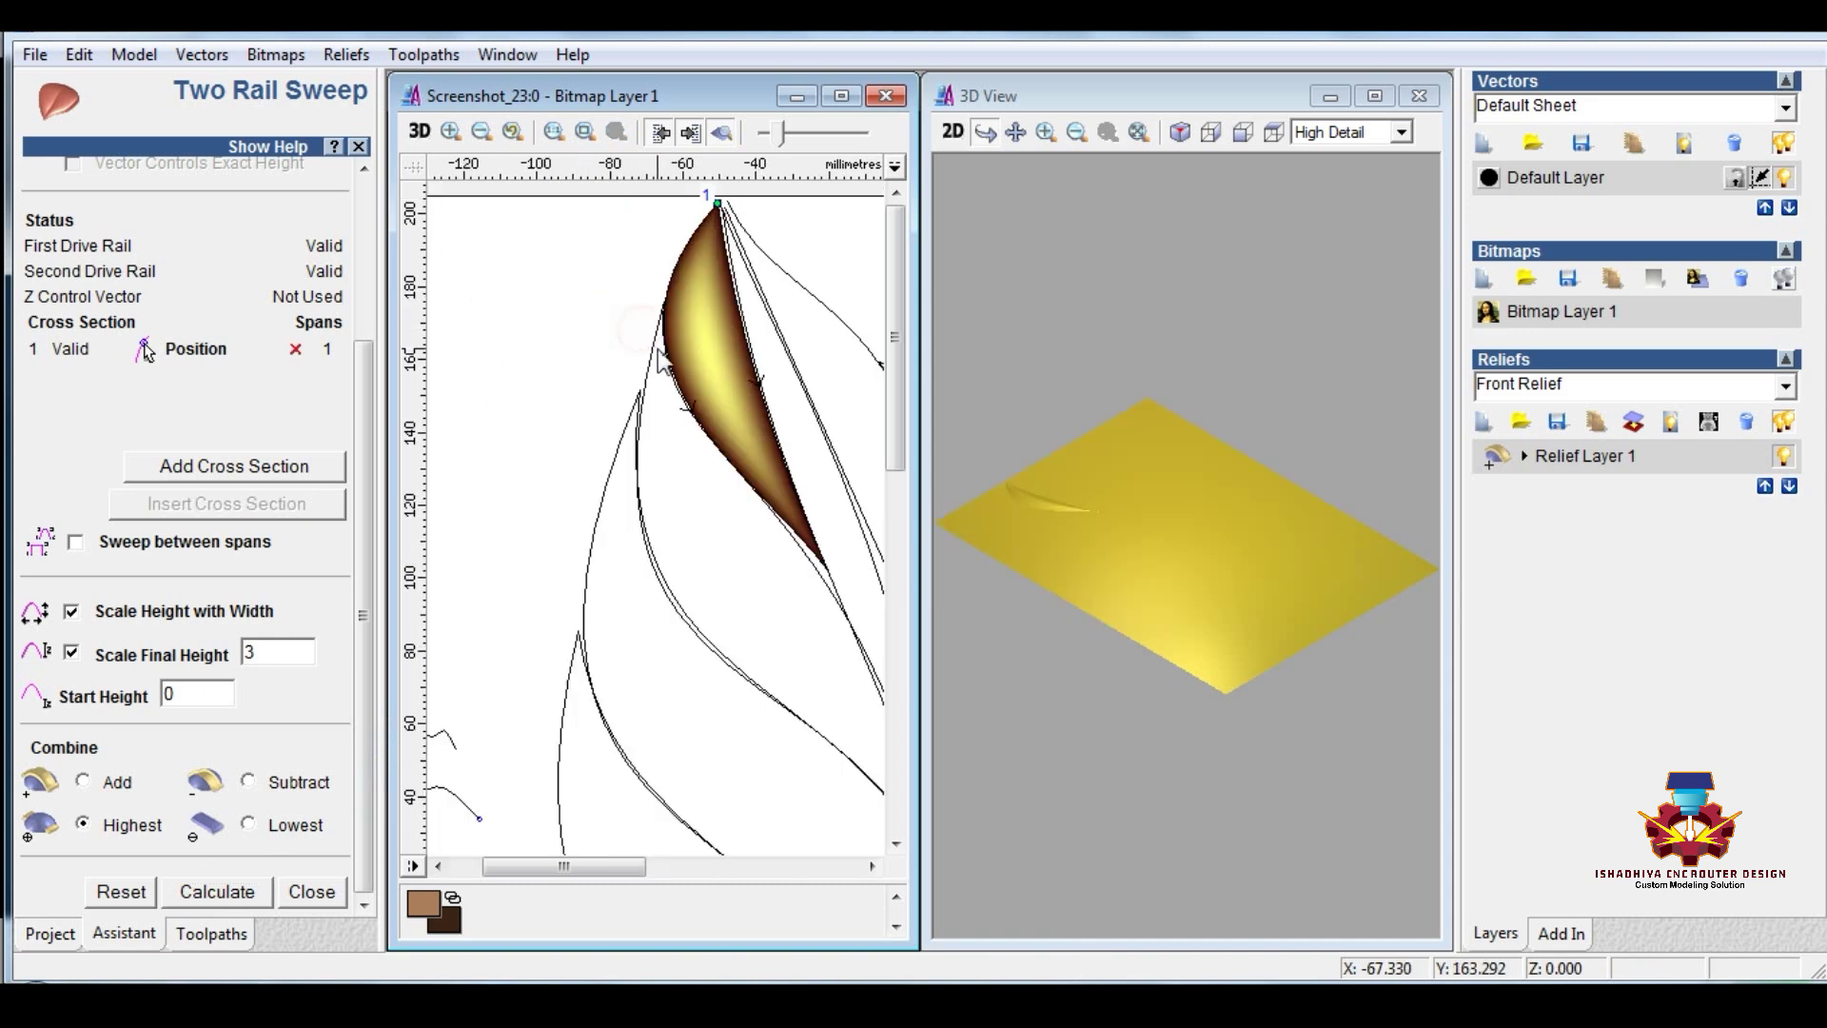
{"action": "left_click", "coordinate": [667, 366]}
{"action": "left_click", "coordinate": [647, 367], "text": "shift"}
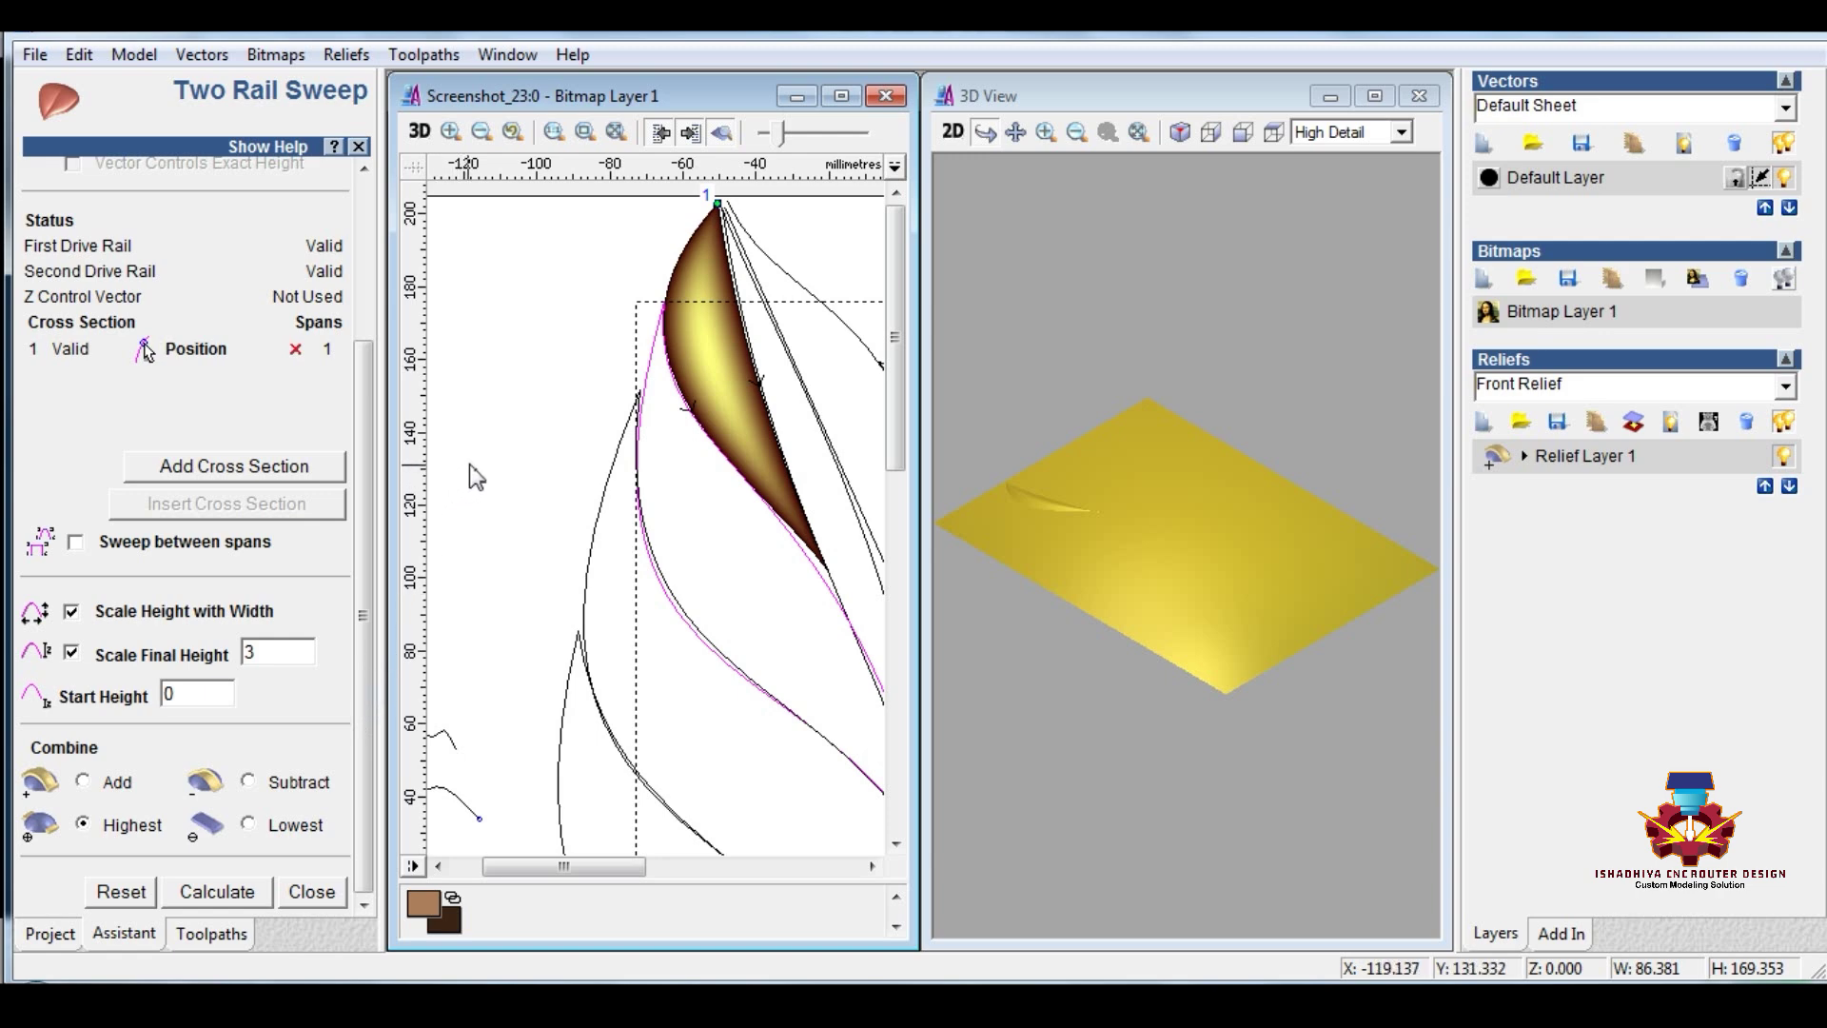
{"action": "left_click", "coordinate": [514, 440]}
{"action": "scroll", "coordinate": [522, 448], "scroll_direction": "down", "scroll_amount": 3}
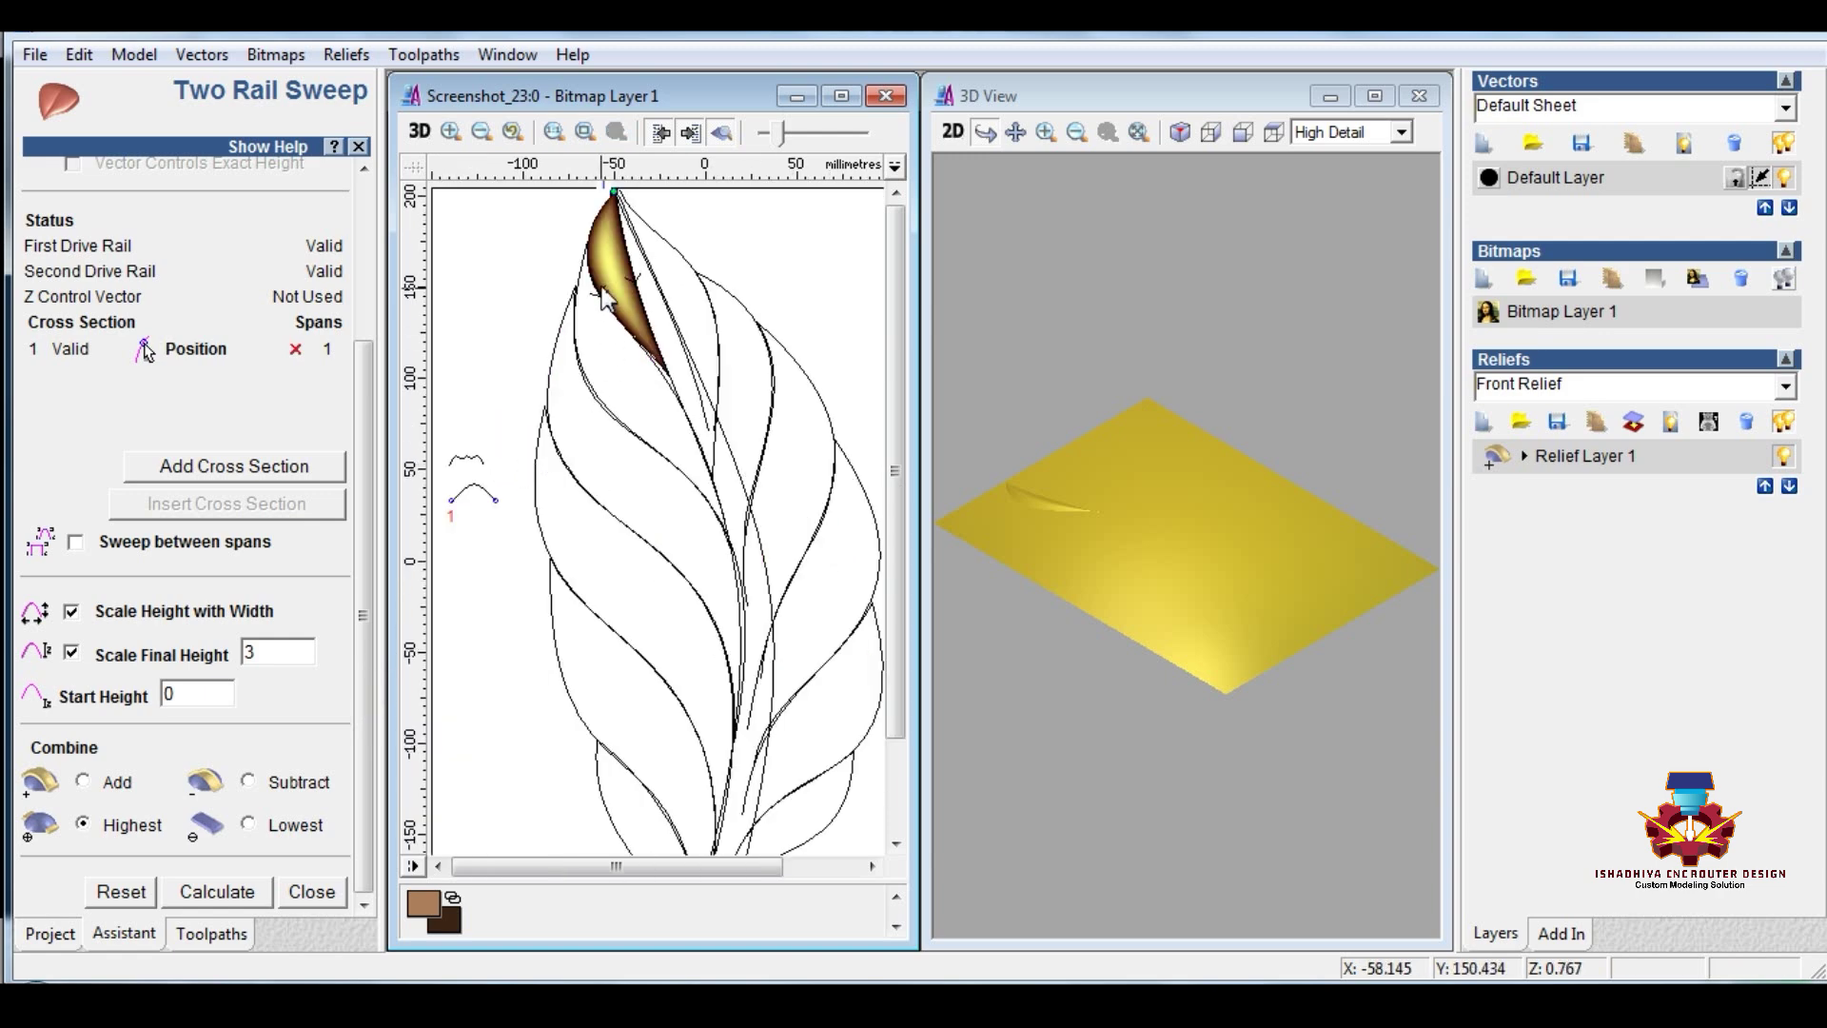
Step: Undo the arched sweep, replace its cross section with the wavy profile and recalculate the top left lobe
{"action": "scroll", "coordinate": [654, 269], "scroll_direction": "up", "scroll_amount": 2}
{"action": "scroll", "coordinate": [653, 300], "scroll_direction": "up", "scroll_amount": 2}
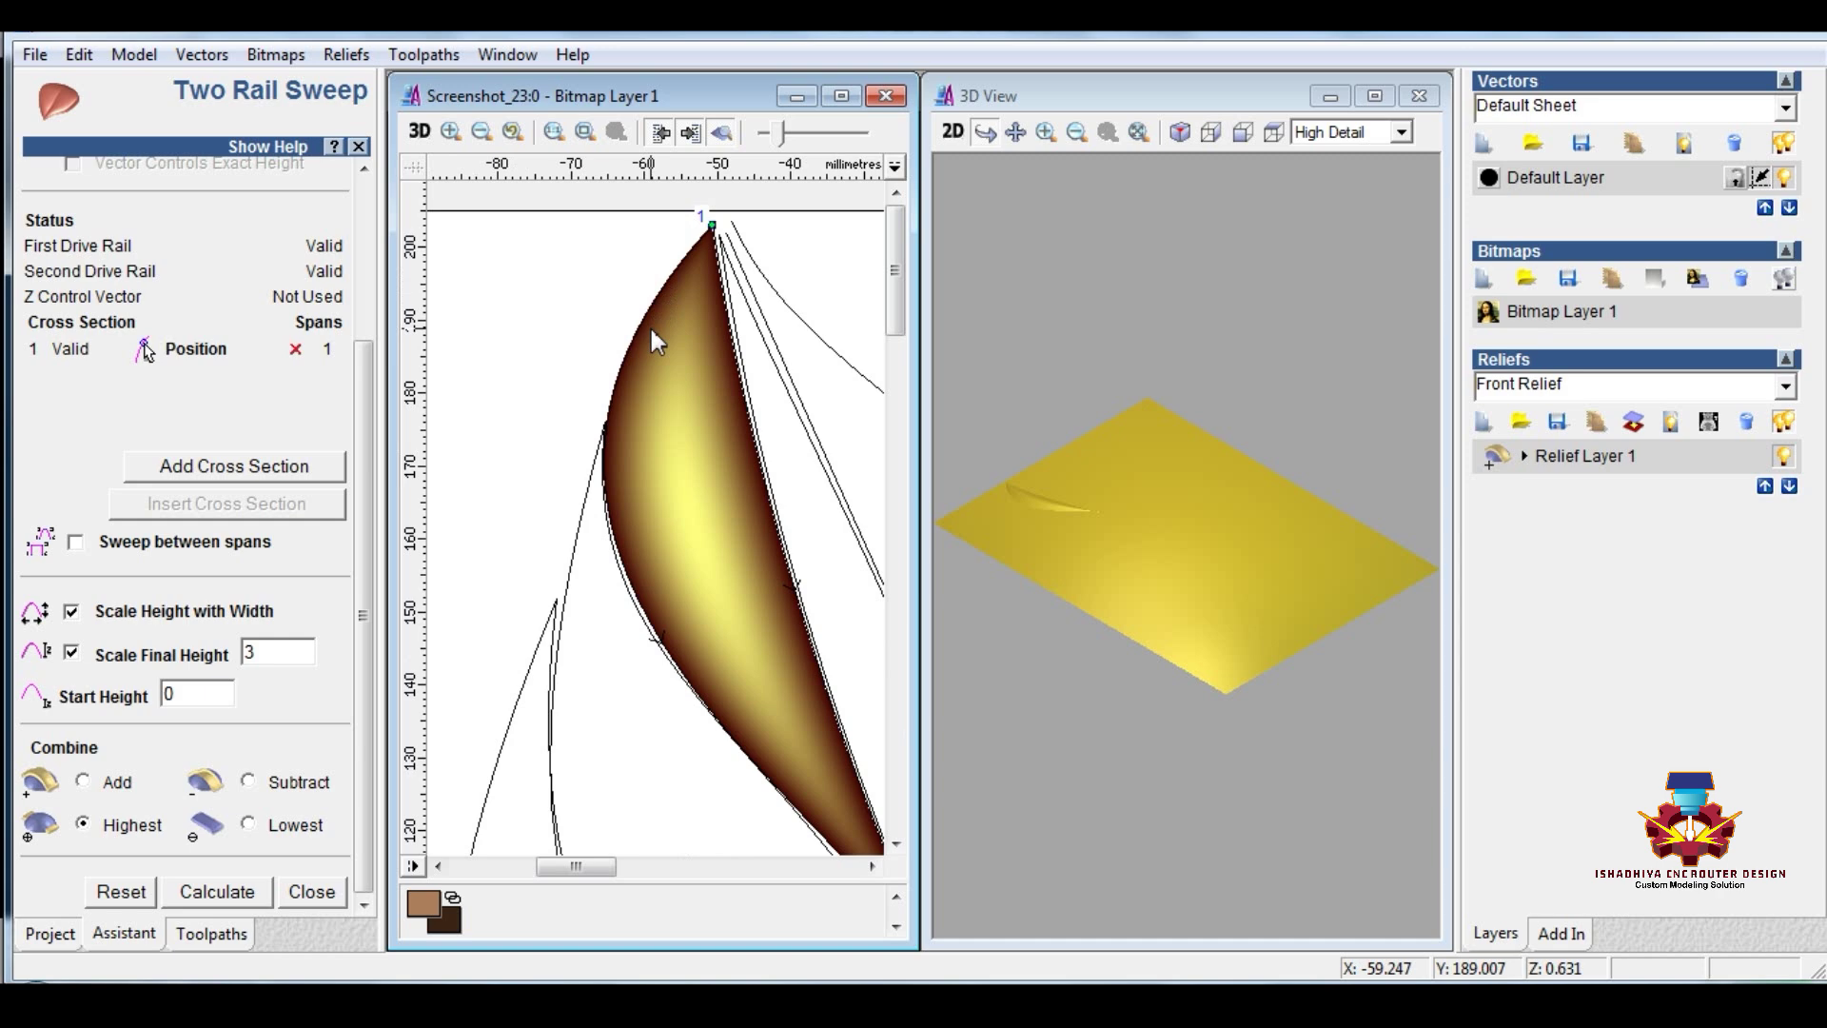
{"action": "left_click", "coordinate": [631, 354]}
{"action": "left_click", "coordinate": [532, 345]}
{"action": "scroll", "coordinate": [533, 390], "scroll_direction": "down", "scroll_amount": 4}
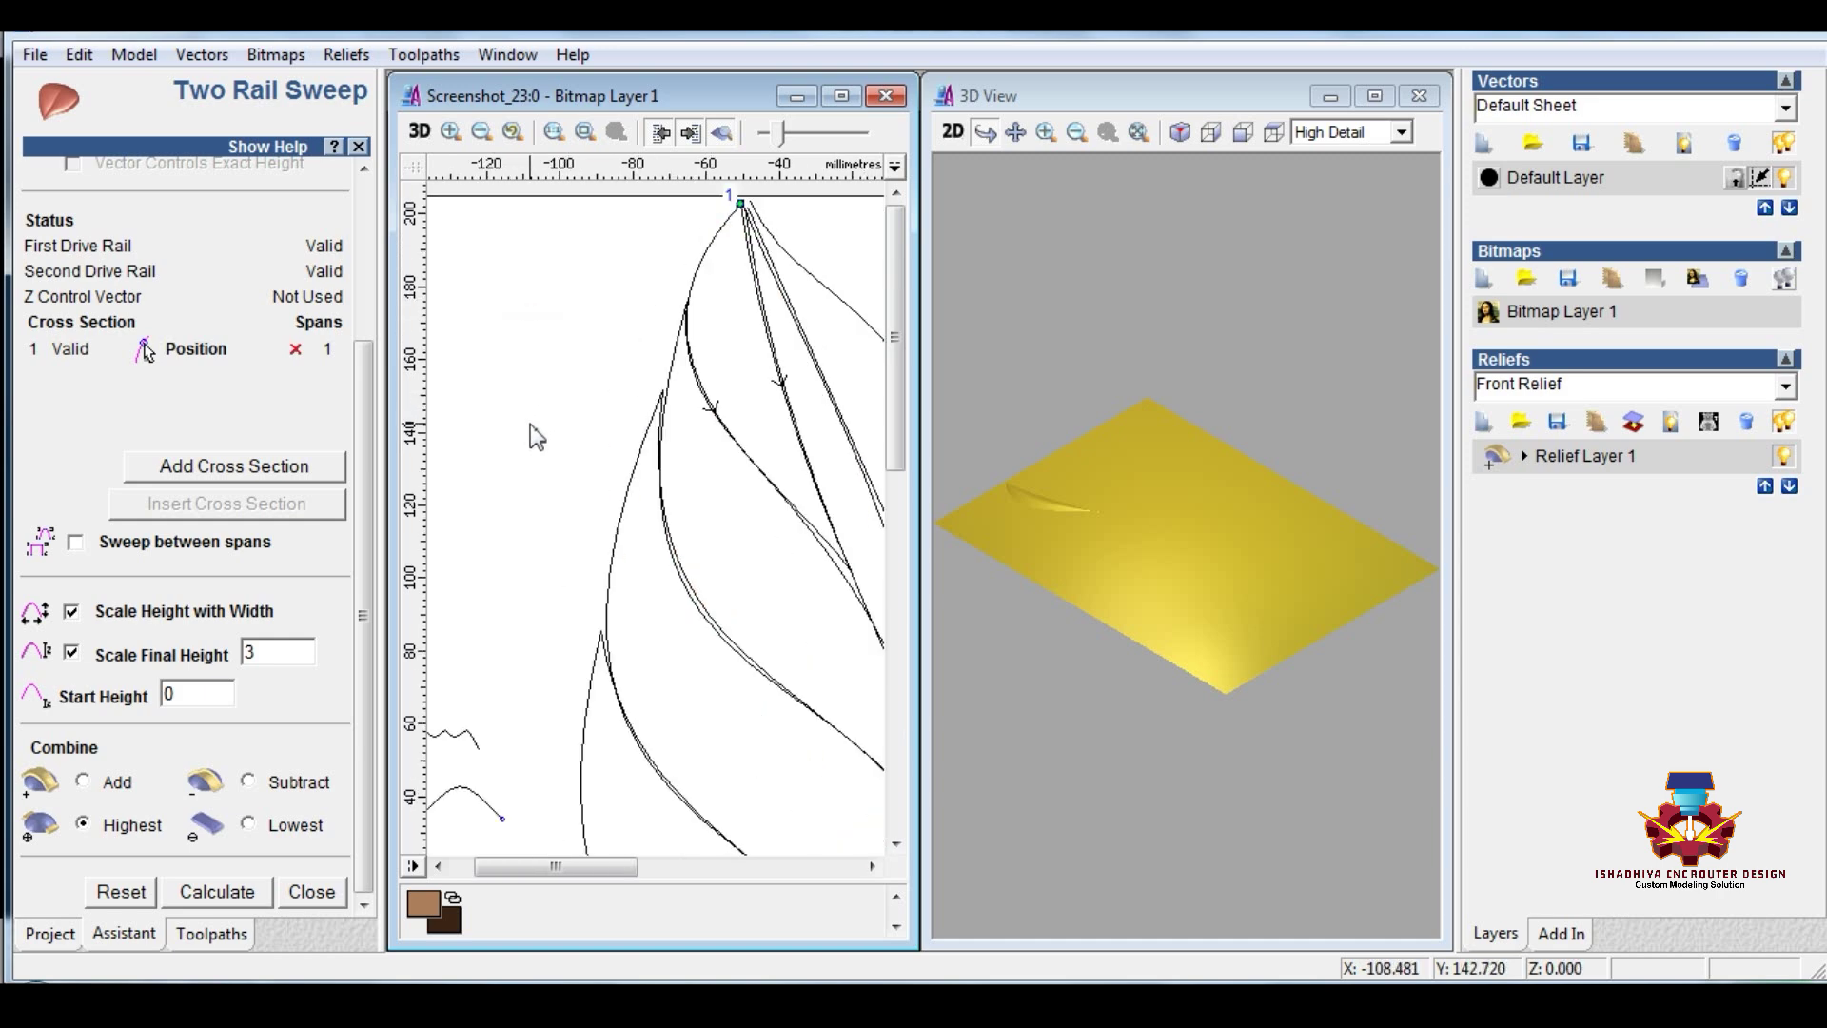
{"action": "left_click", "coordinate": [295, 349]}
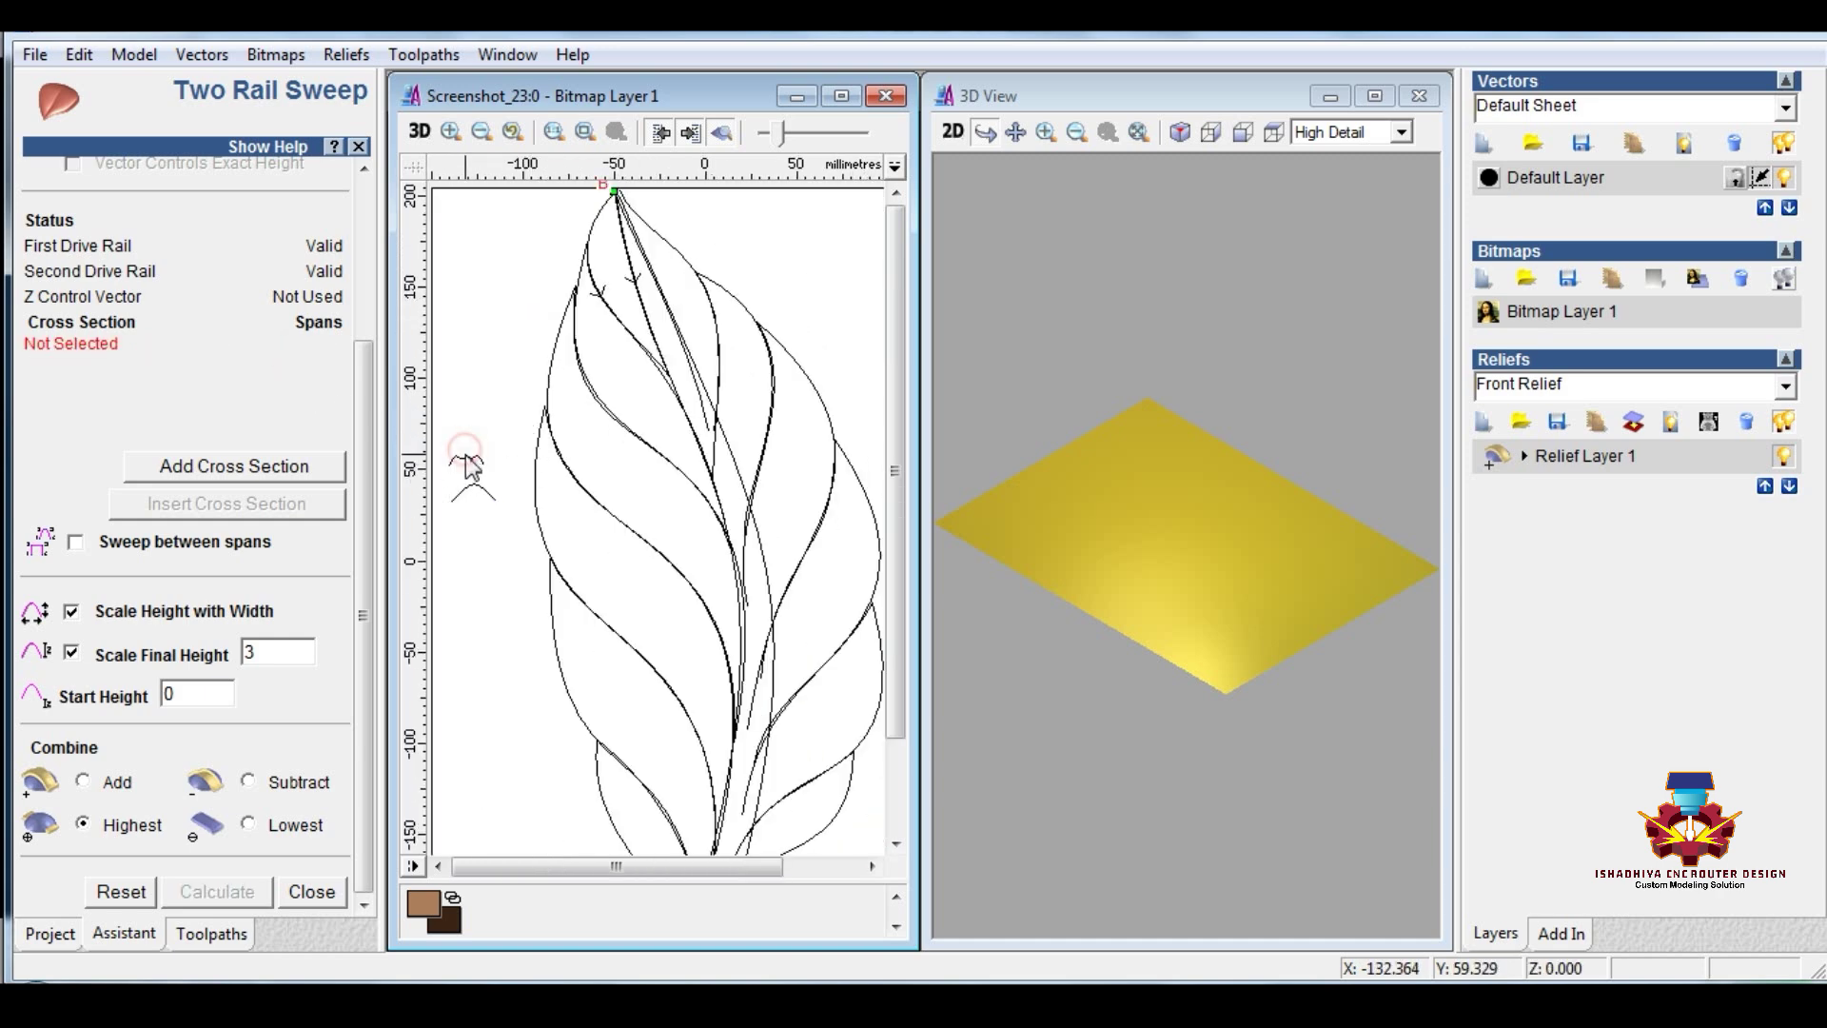
{"action": "left_click", "coordinate": [466, 464]}
{"action": "left_click", "coordinate": [276, 466]}
{"action": "left_click", "coordinate": [212, 892]}
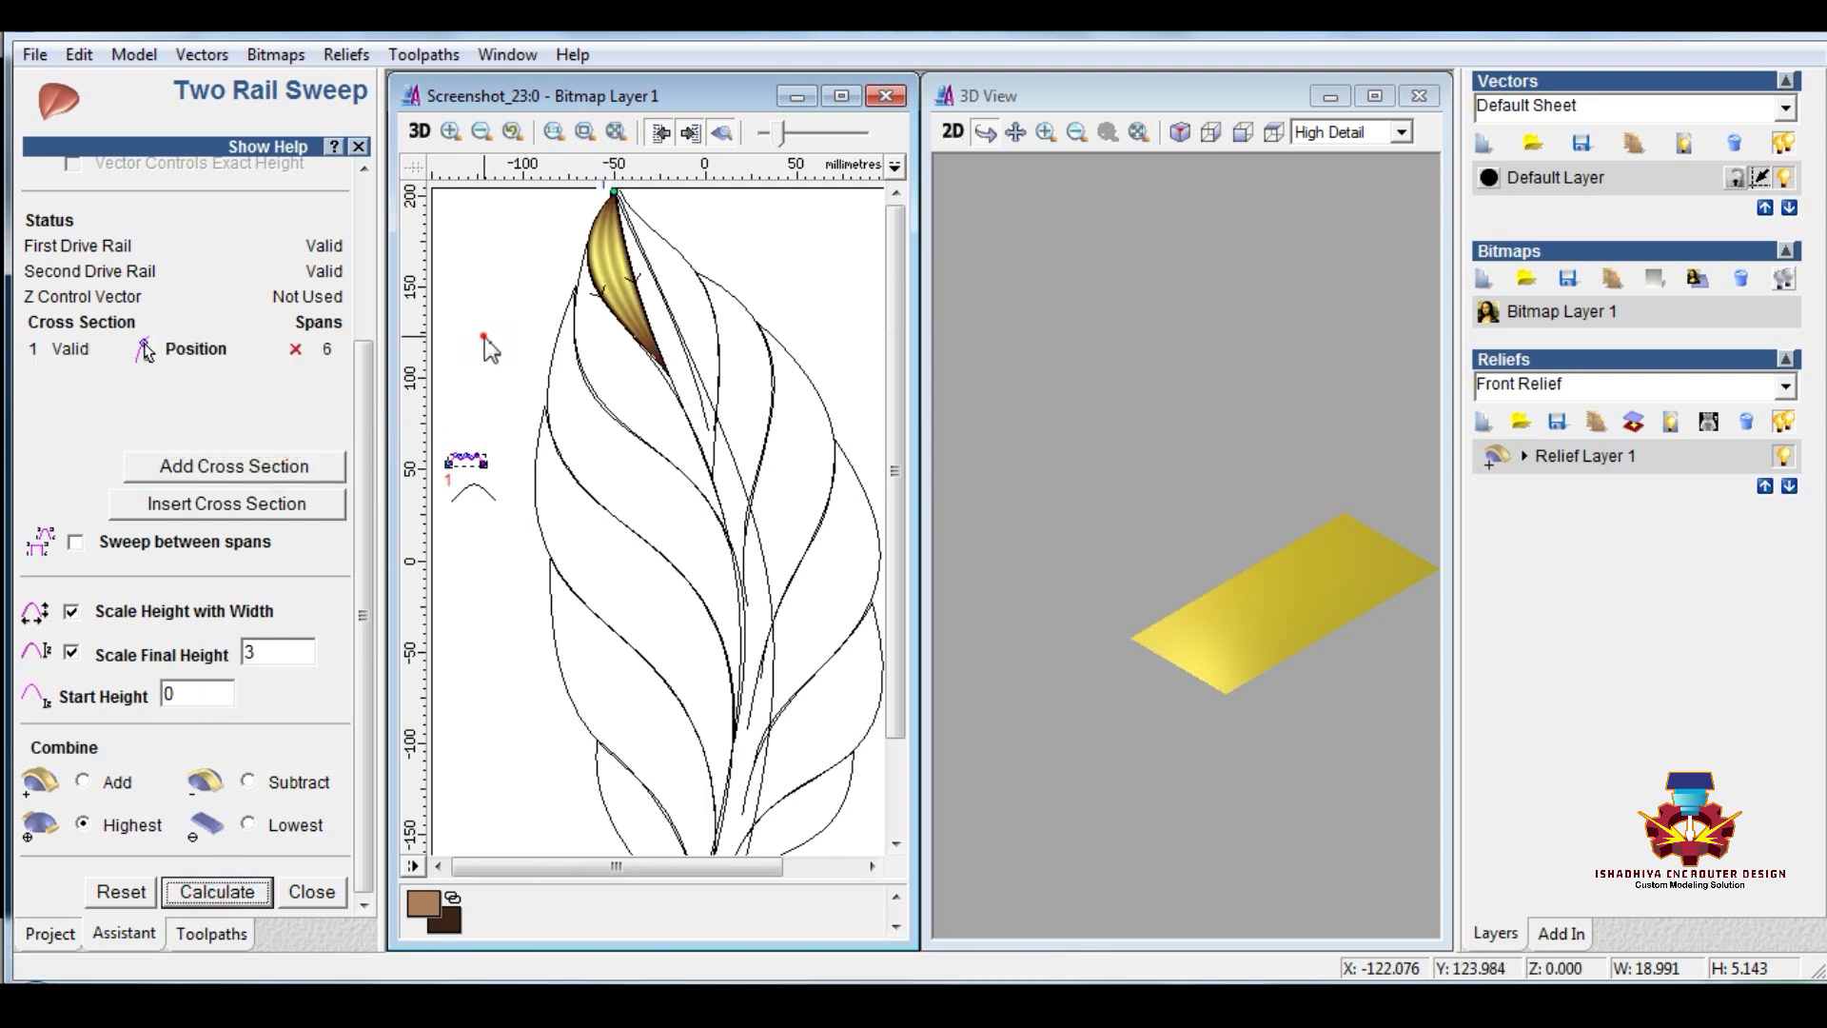
Step: Assign the edge curves of the second left lobe as drive rails and calculate its sweep with the wavy profile at height 3
{"action": "left_click", "coordinate": [647, 360]}
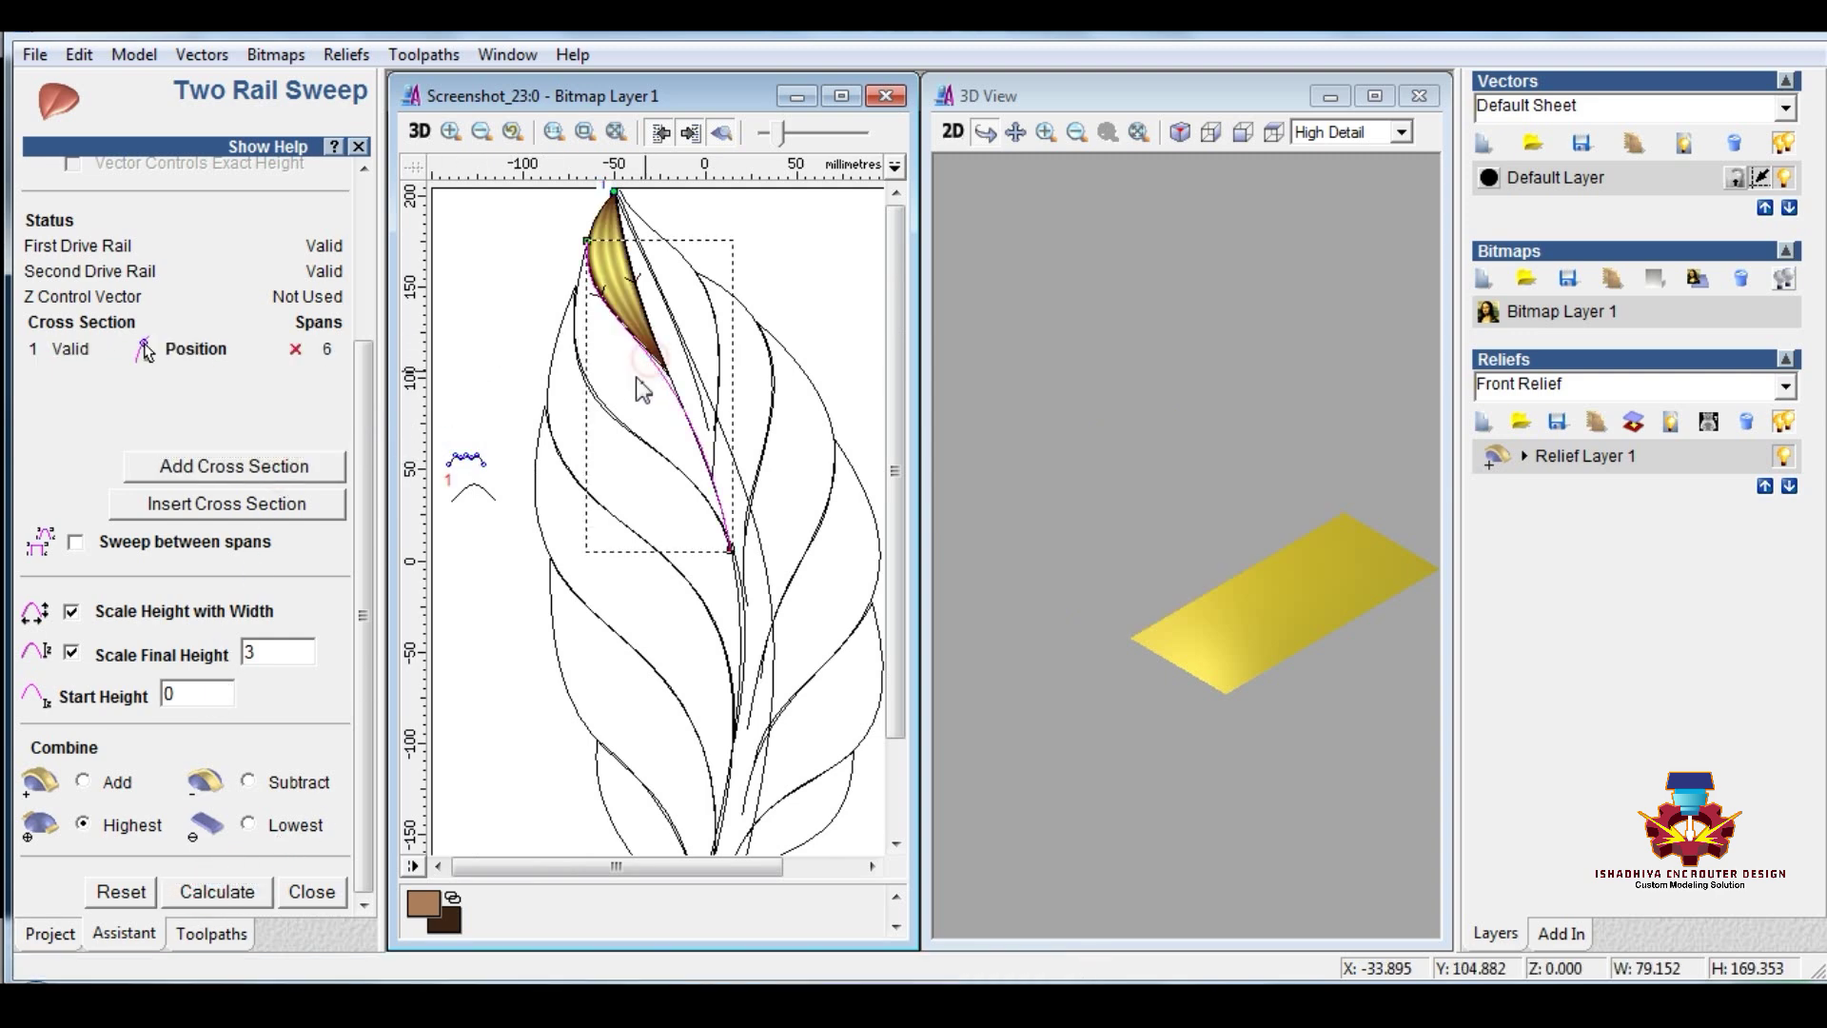
{"action": "left_click", "coordinate": [579, 288], "text": "shift"}
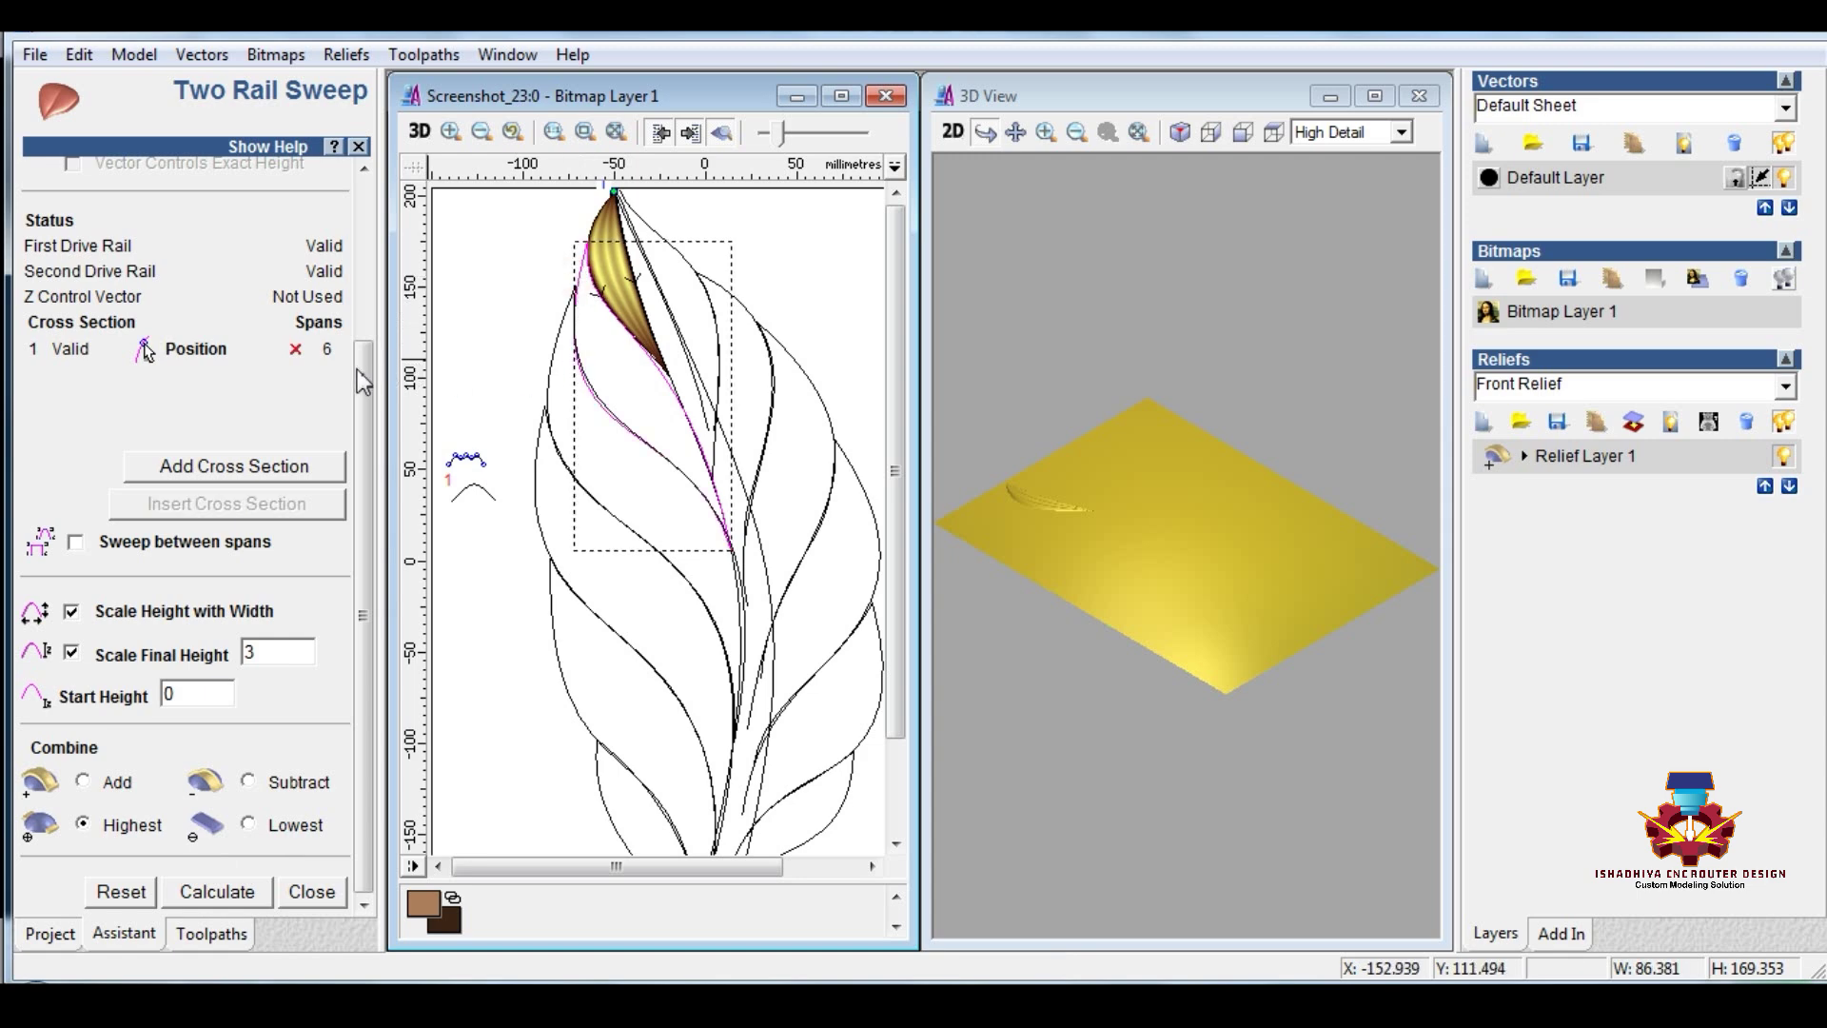
{"action": "scroll", "coordinate": [357, 369], "scroll_direction": "up", "scroll_amount": 5}
{"action": "left_click", "coordinate": [286, 172]}
{"action": "scroll", "coordinate": [214, 807], "scroll_direction": "down", "scroll_amount": 1}
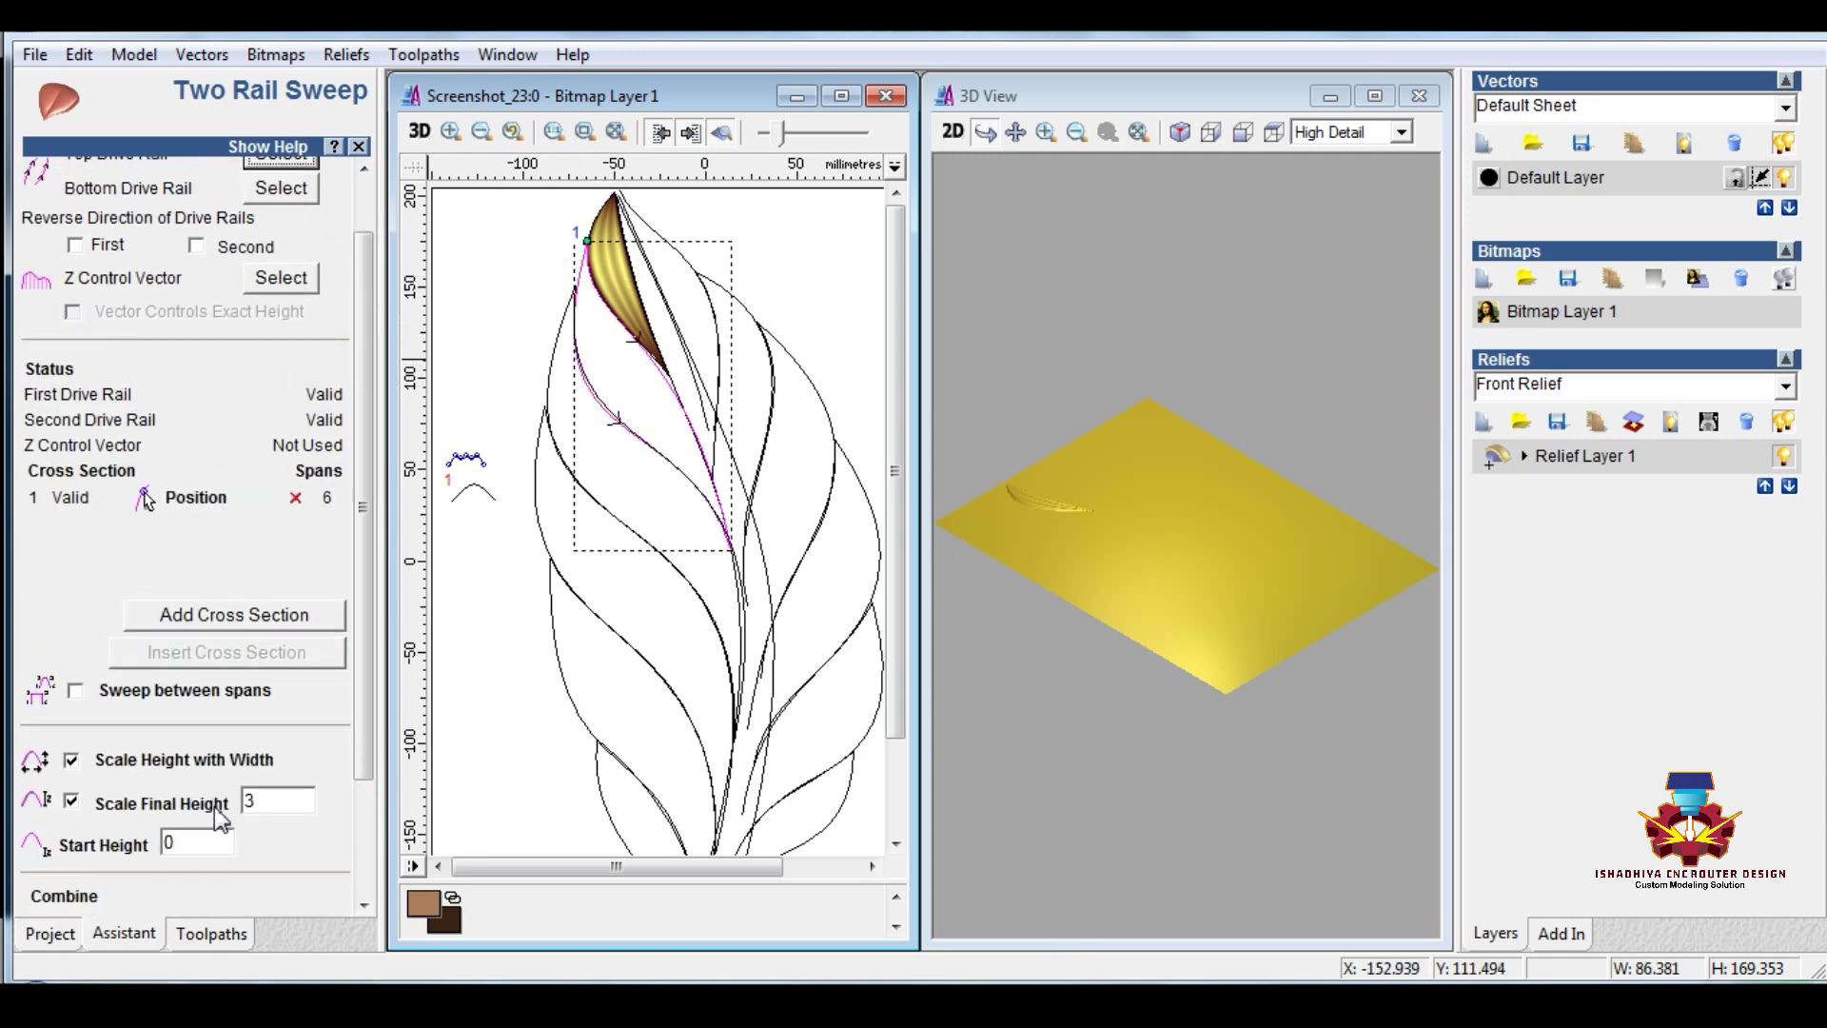
{"action": "scroll", "coordinate": [214, 807], "scroll_direction": "down", "scroll_amount": 3}
{"action": "left_click", "coordinate": [213, 891]}
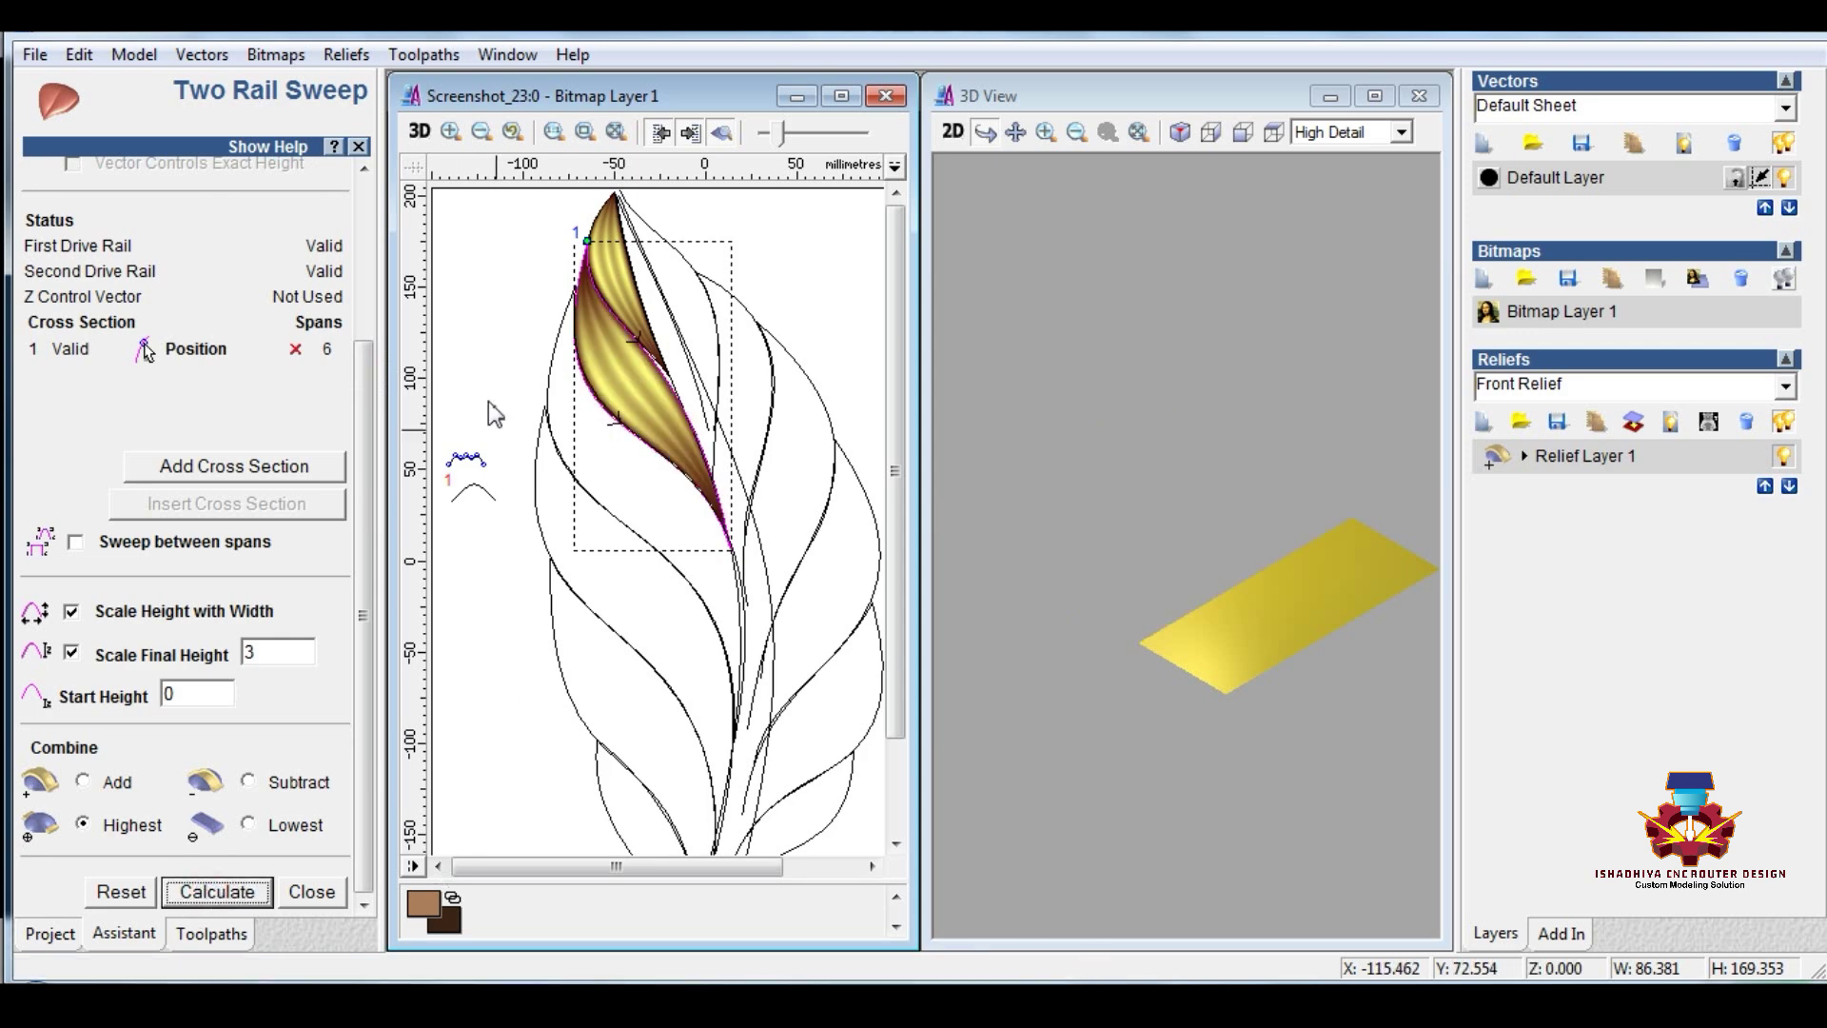
Step: Assign the edge curves of the third left lobe as drive rails and calculate its wavy sweep, dismissing the Shape Editor
{"action": "left_click", "coordinate": [495, 321]}
{"action": "scroll", "coordinate": [616, 406], "scroll_direction": "up", "scroll_amount": 2}
{"action": "double_click", "coordinate": [746, 533]}
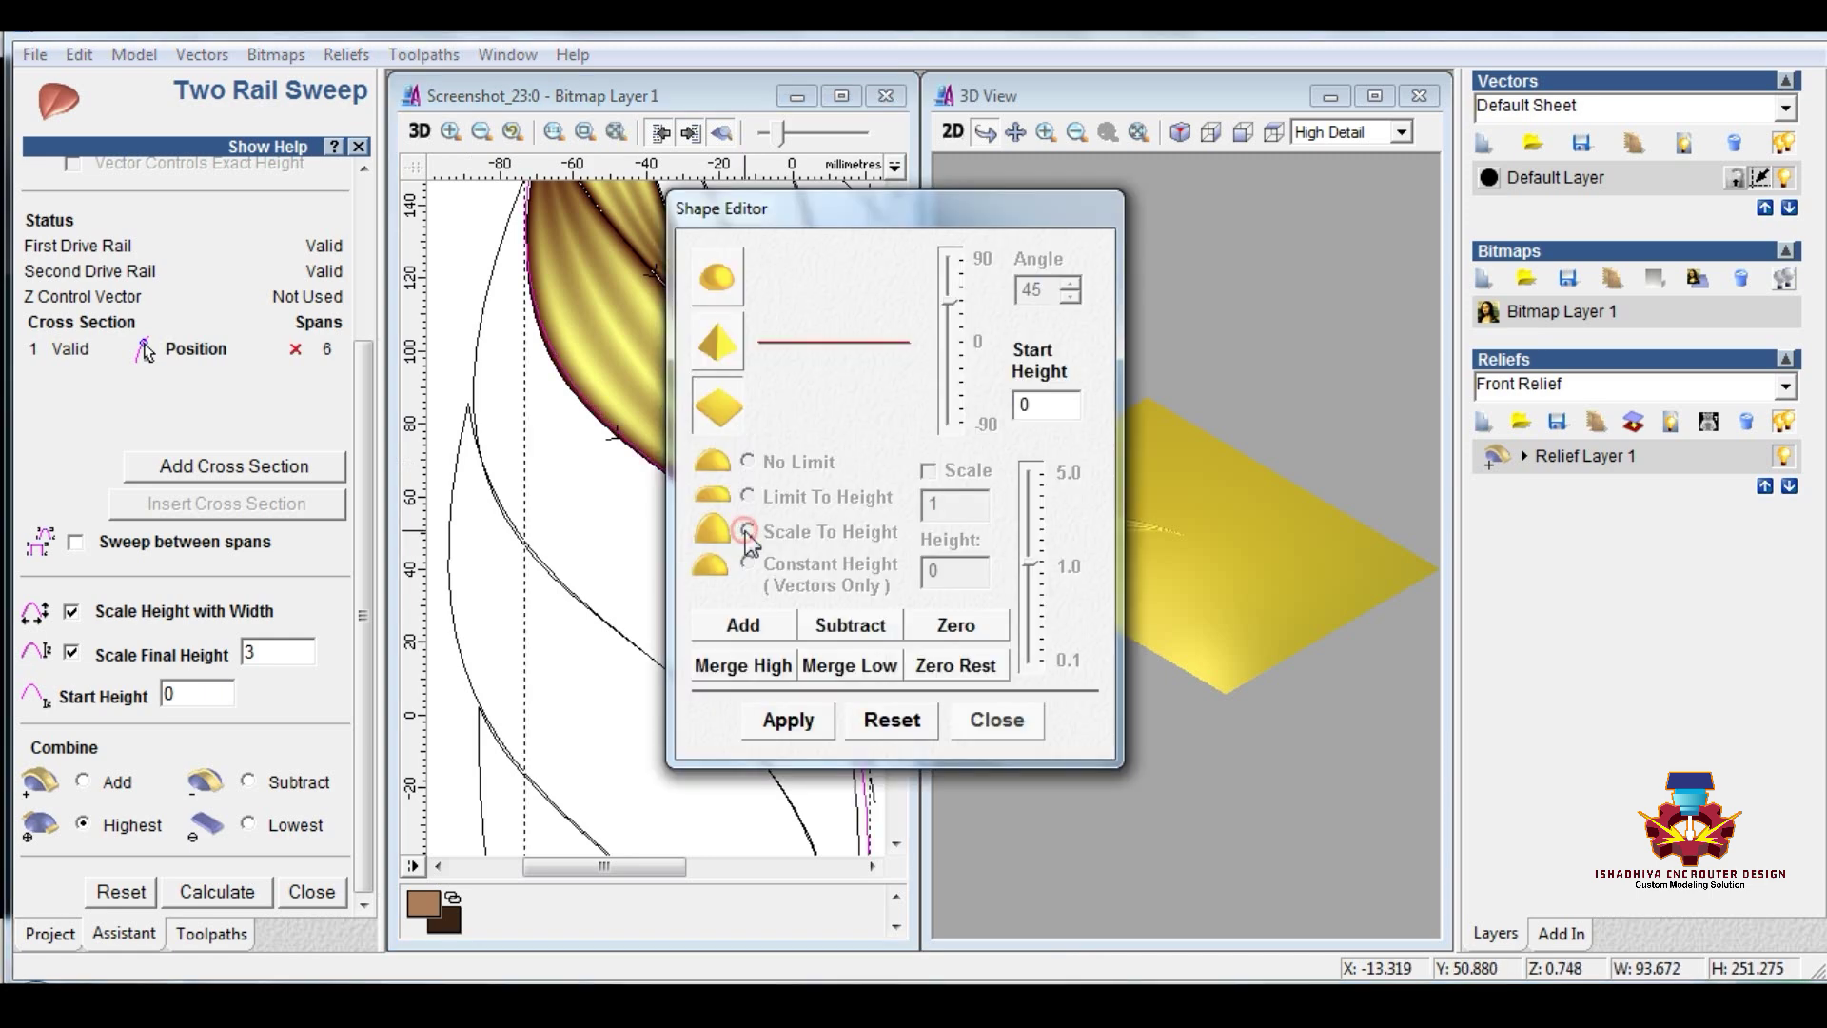
{"action": "left_click", "coordinate": [979, 723]}
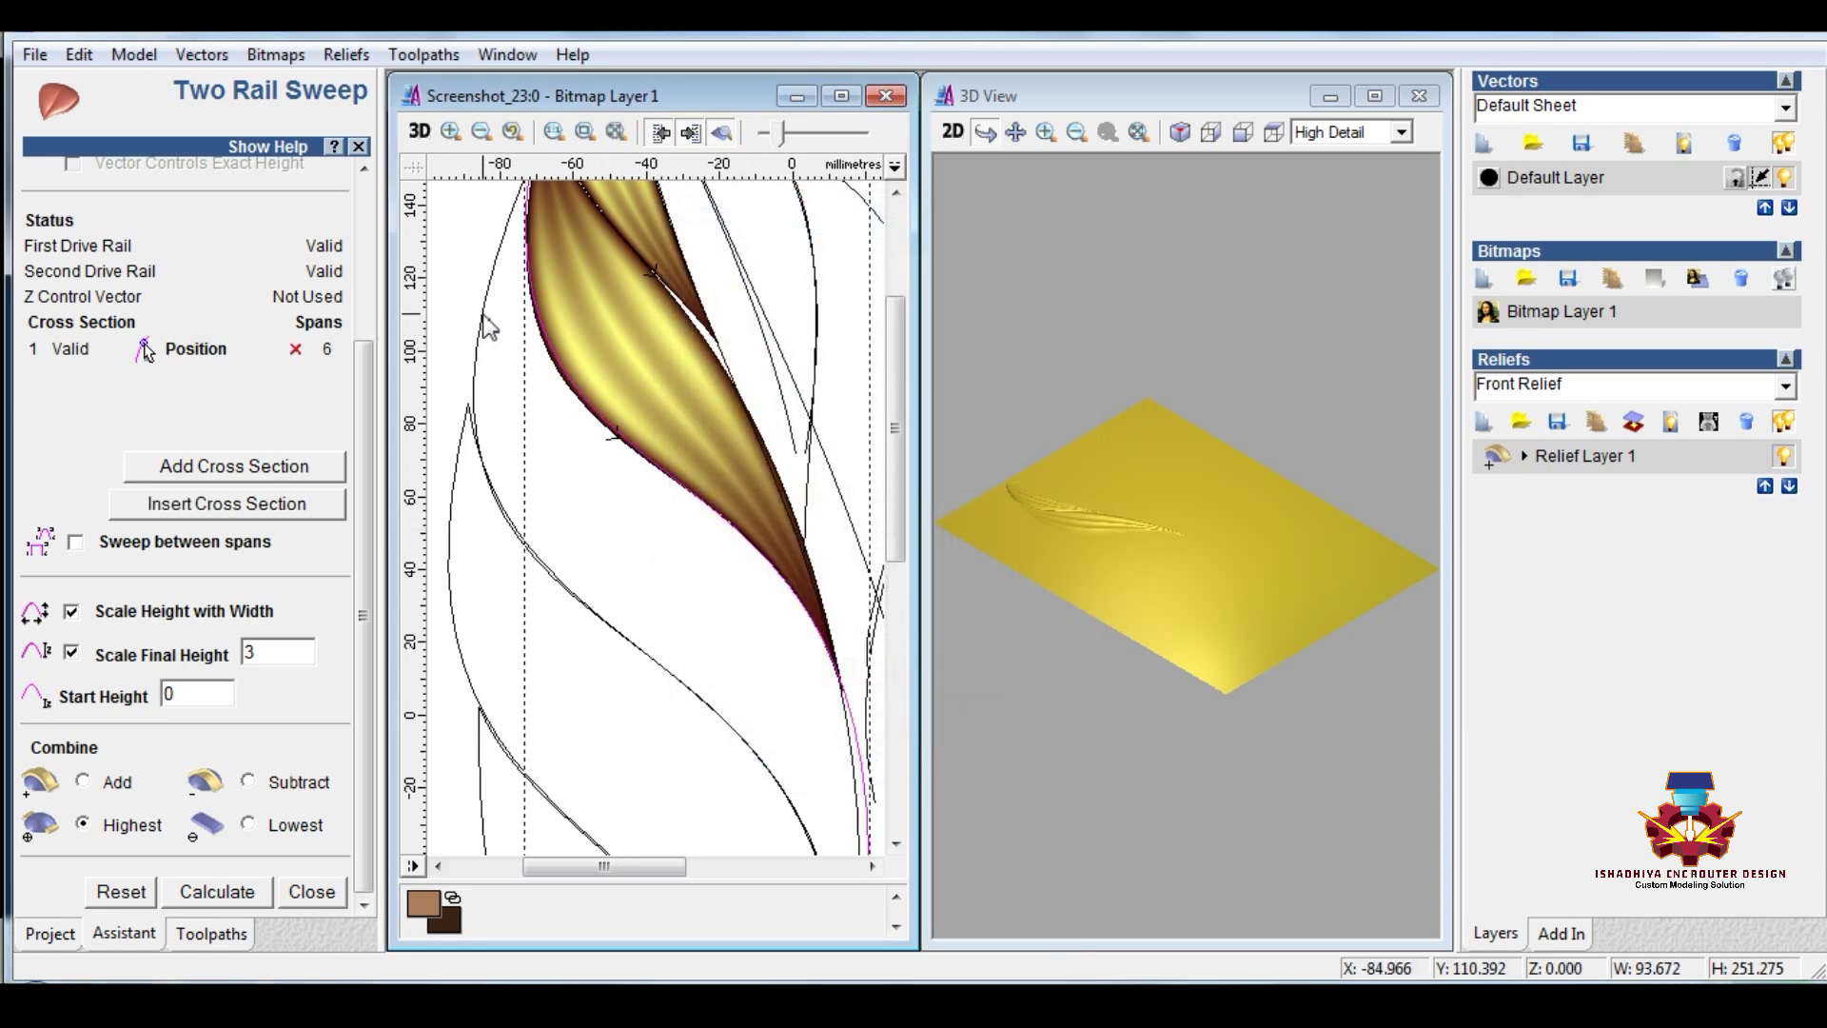
{"action": "left_click", "coordinate": [484, 323], "text": "shift"}
{"action": "scroll", "coordinate": [367, 407], "scroll_direction": "up", "scroll_amount": 3}
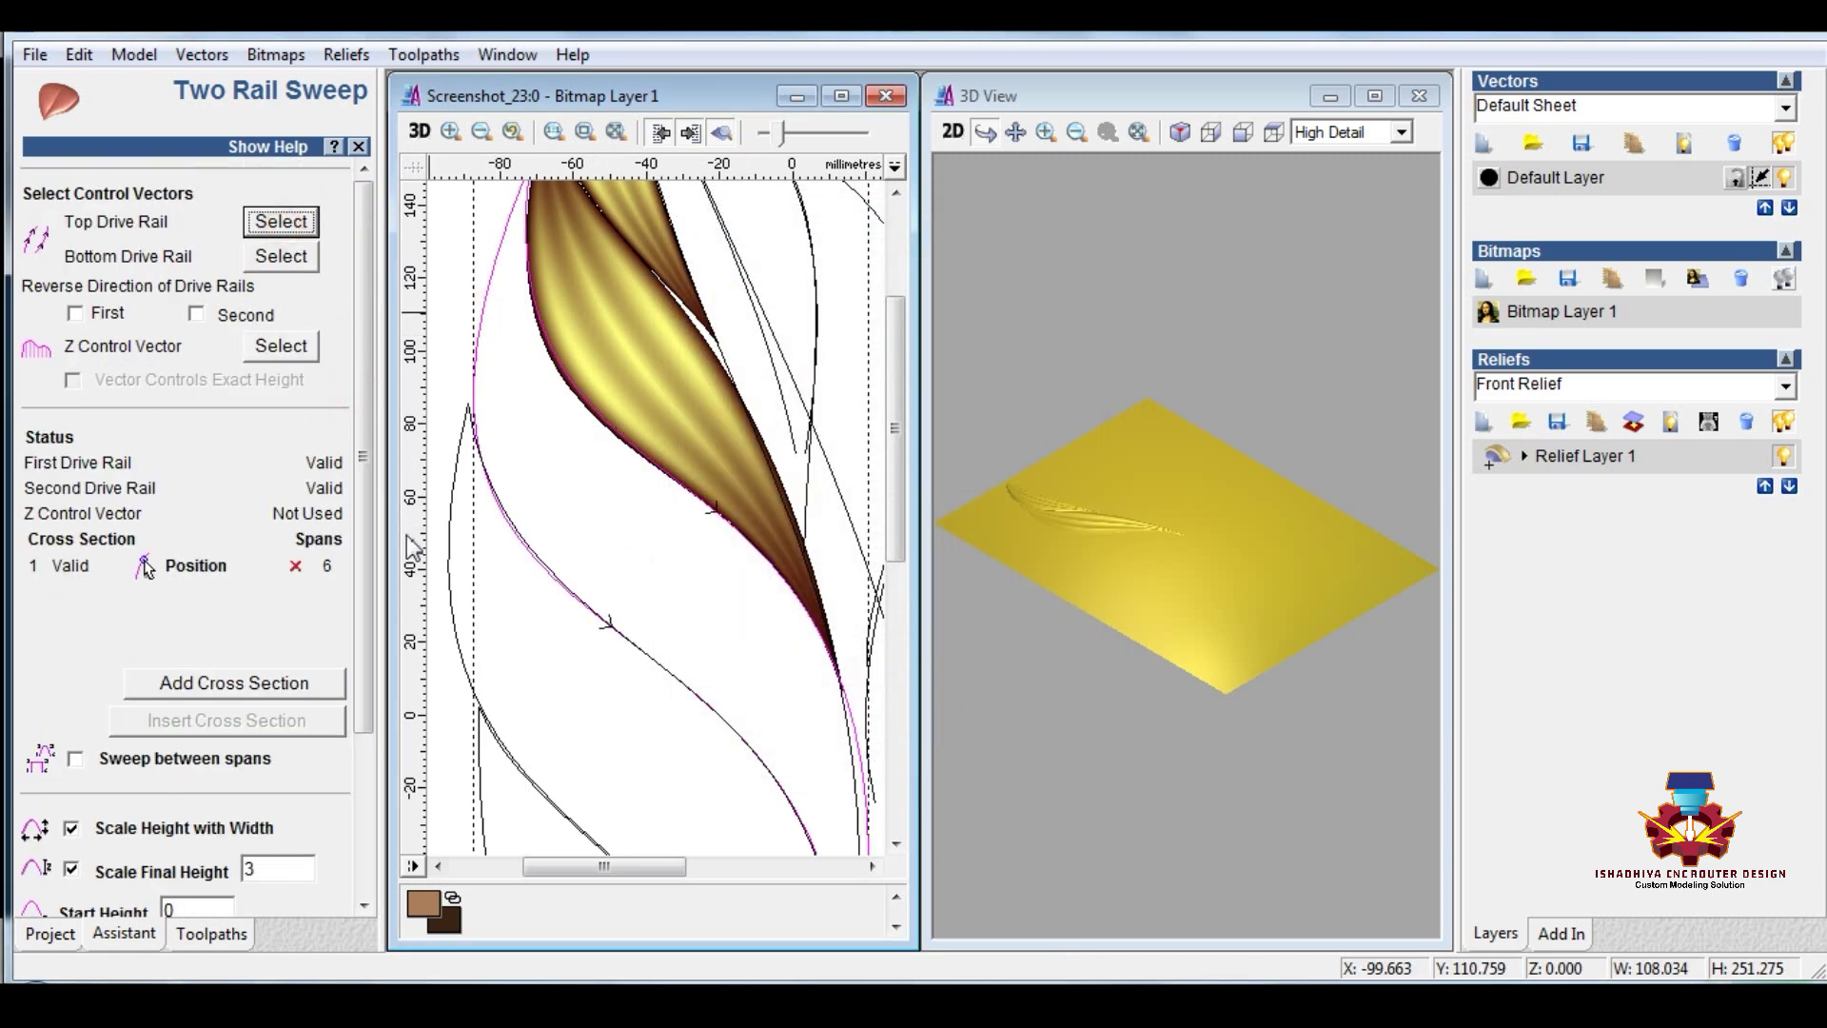
{"action": "scroll", "coordinate": [357, 626], "scroll_direction": "down", "scroll_amount": 3}
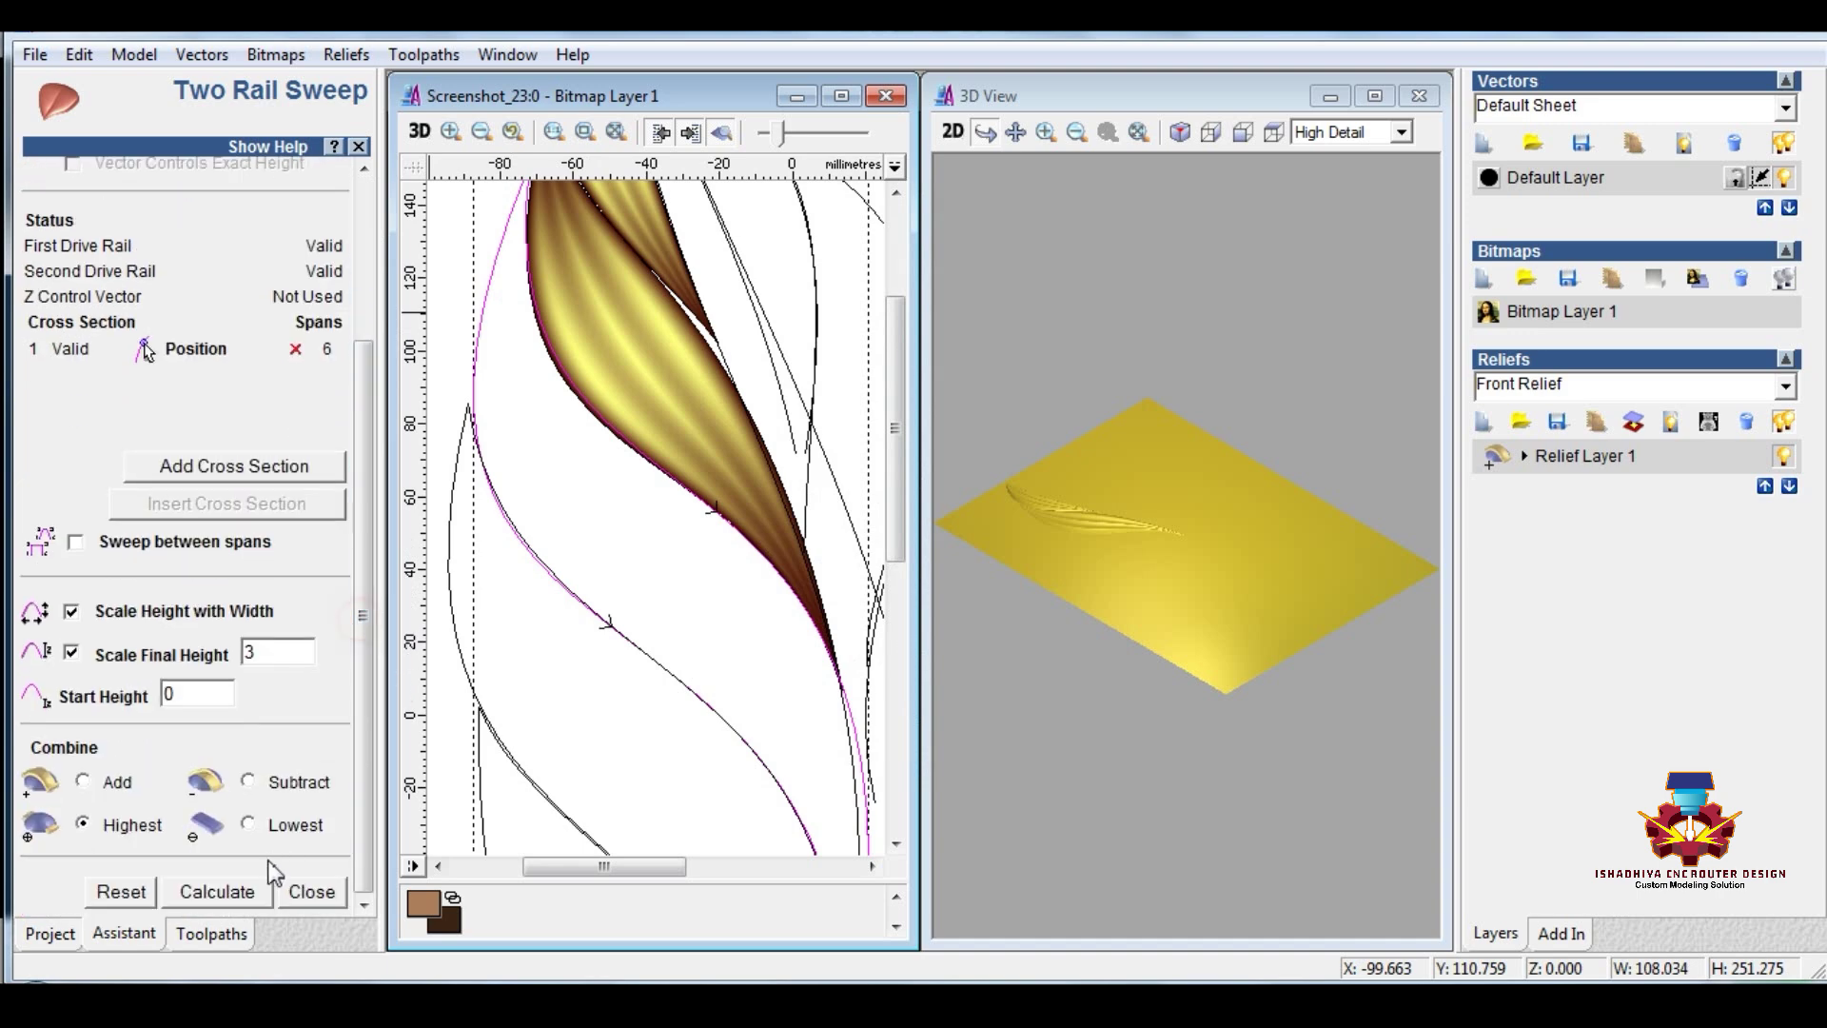
{"action": "left_click", "coordinate": [249, 887]}
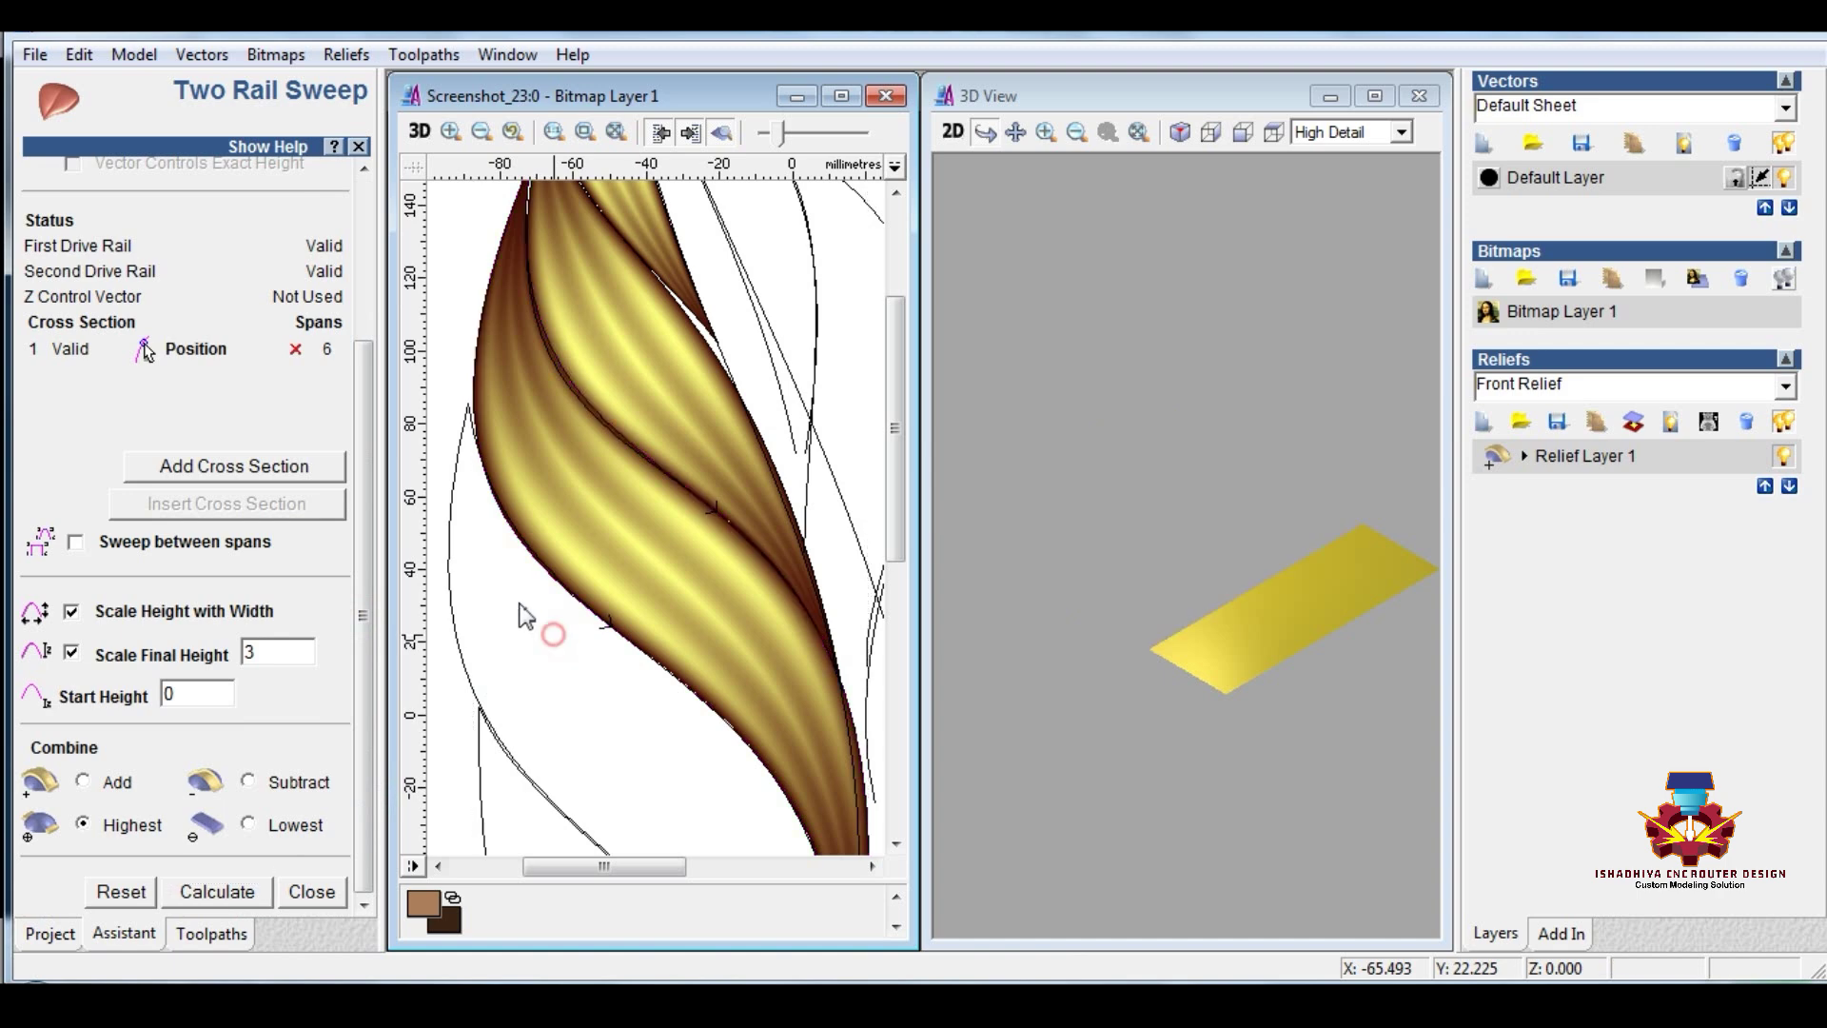
Step: Assign the edge curves of the fourth left lobe as drive rails and calculate its wavy sweep at height 3
{"action": "left_click", "coordinate": [469, 430]}
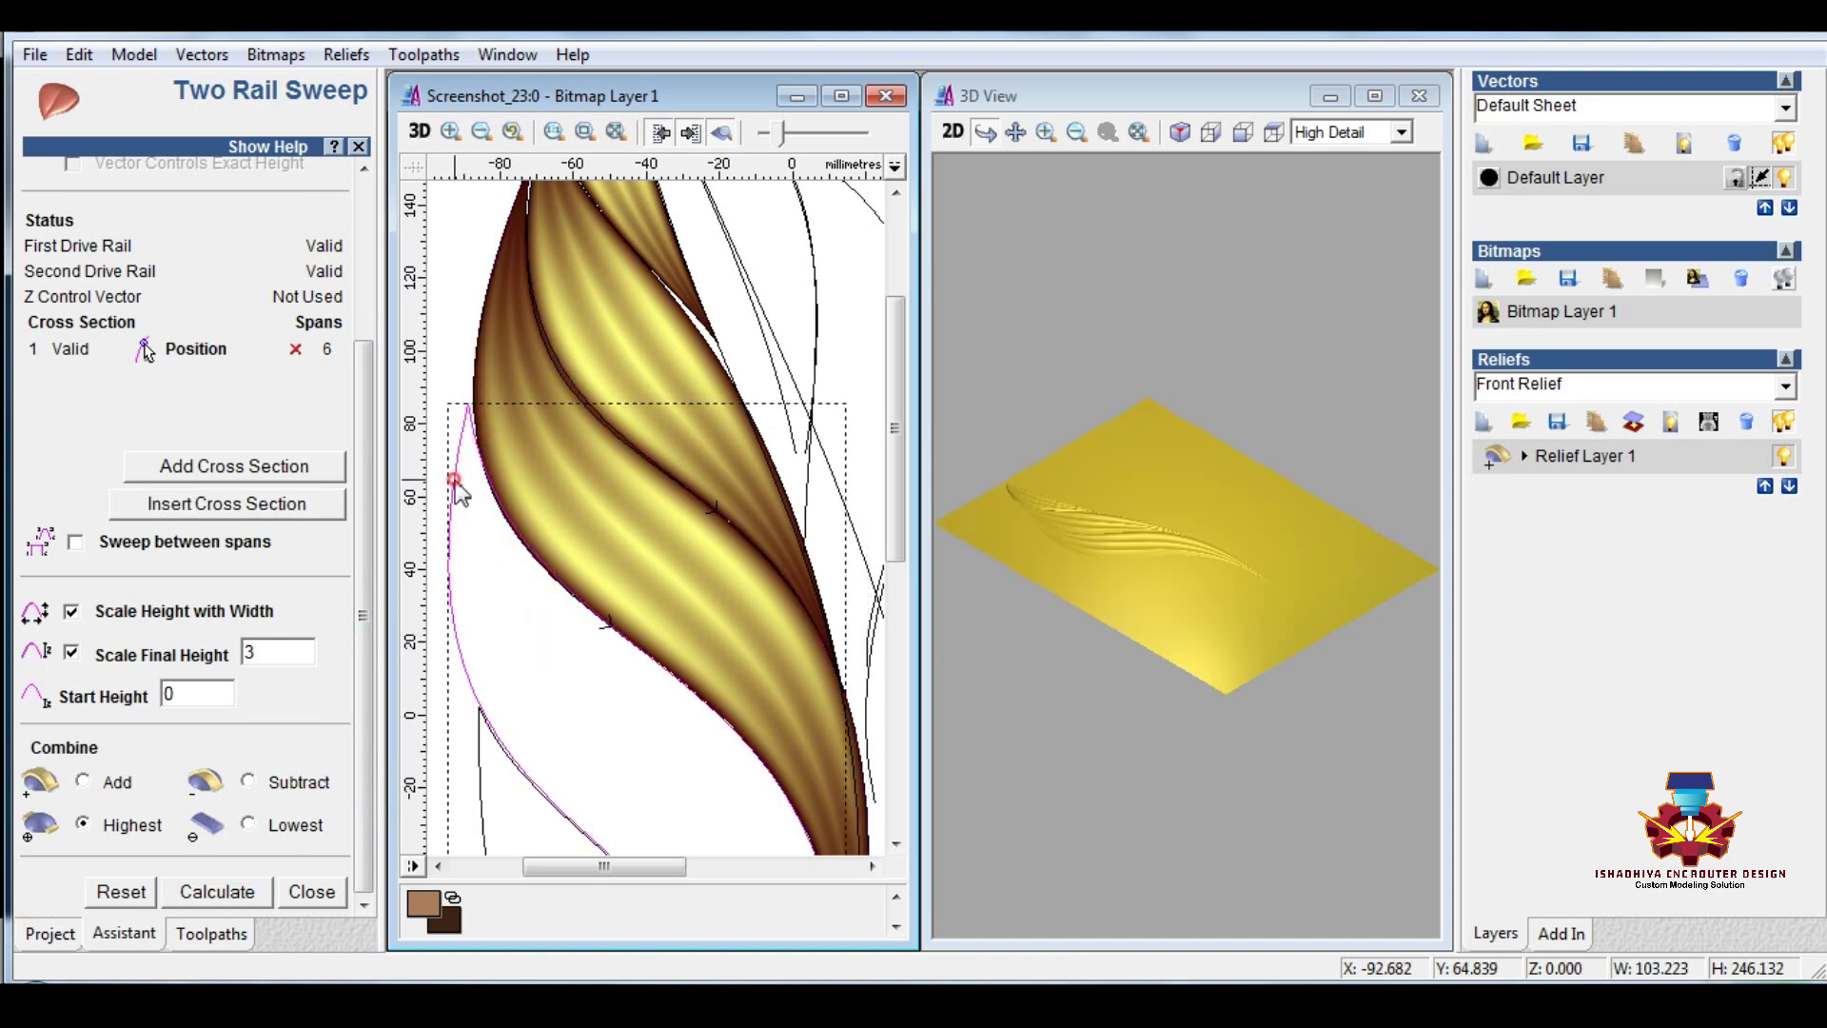
{"action": "left_click_drag", "start_coordinate": [361, 469], "coordinate": [334, 269]}
{"action": "left_click", "coordinate": [282, 220]}
{"action": "scroll", "coordinate": [267, 291], "scroll_direction": "down", "scroll_amount": 3}
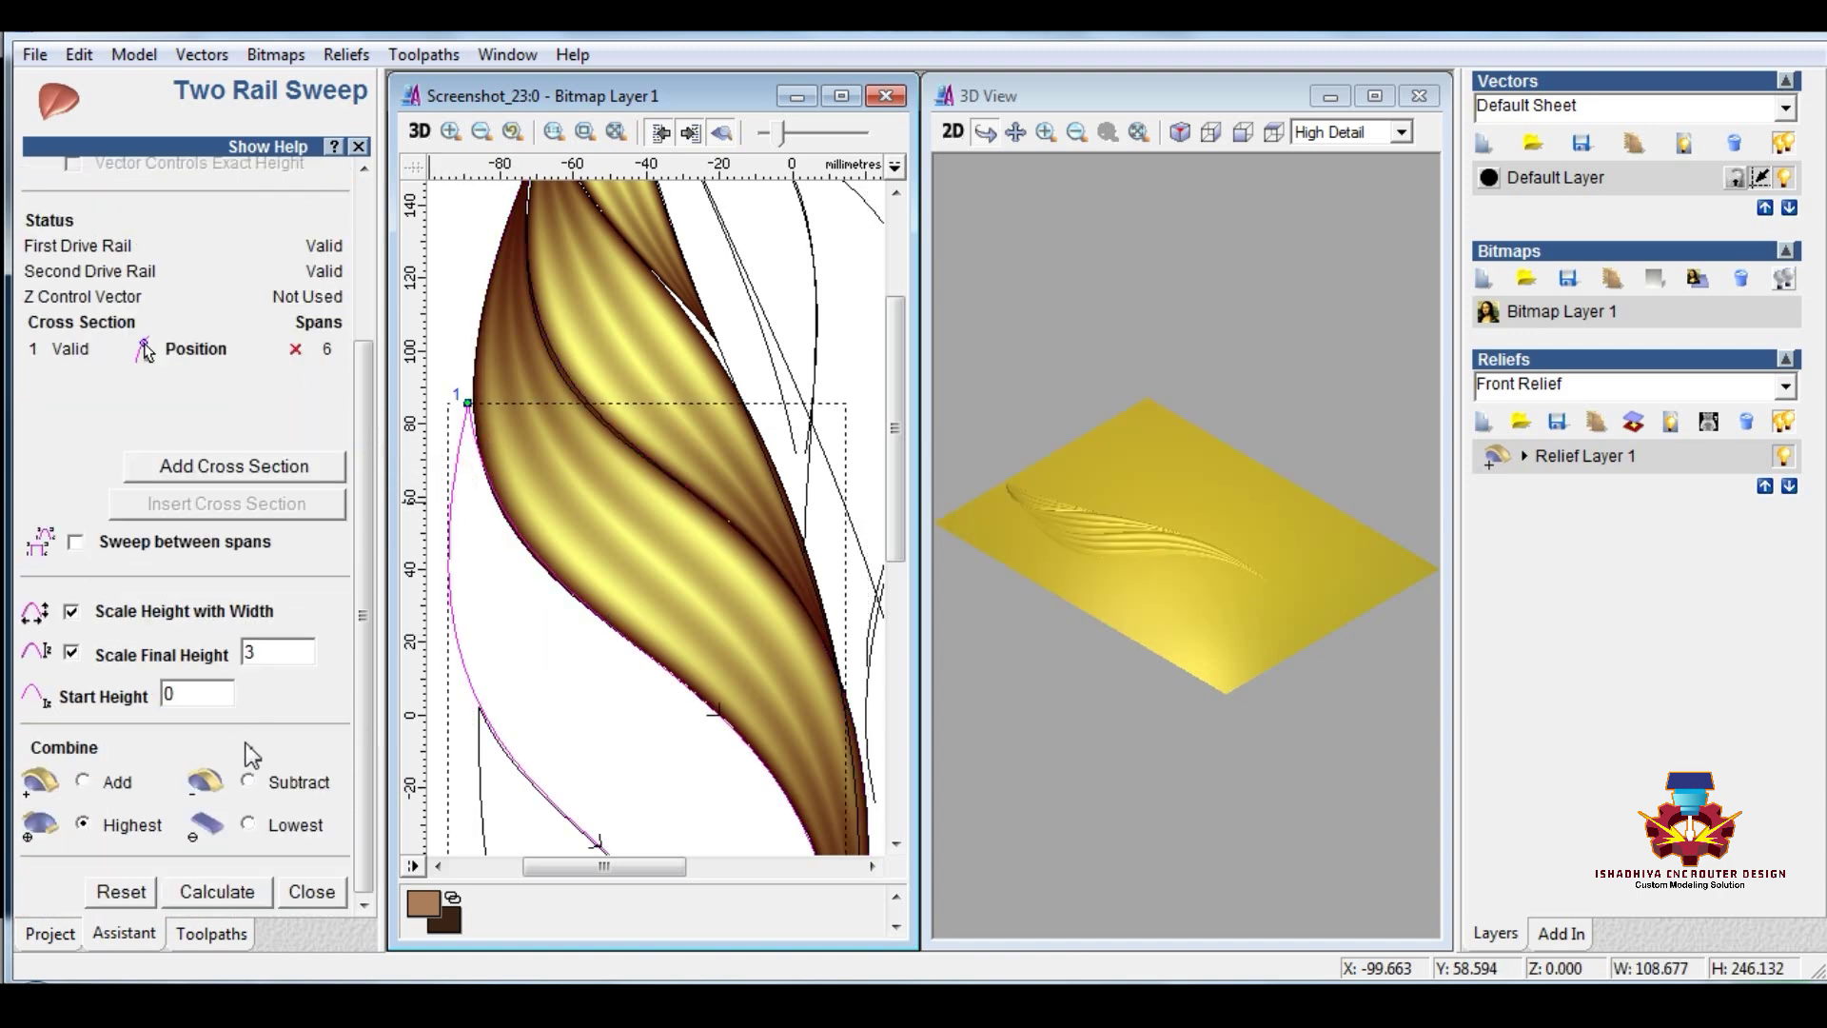
{"action": "left_click", "coordinate": [242, 896]}
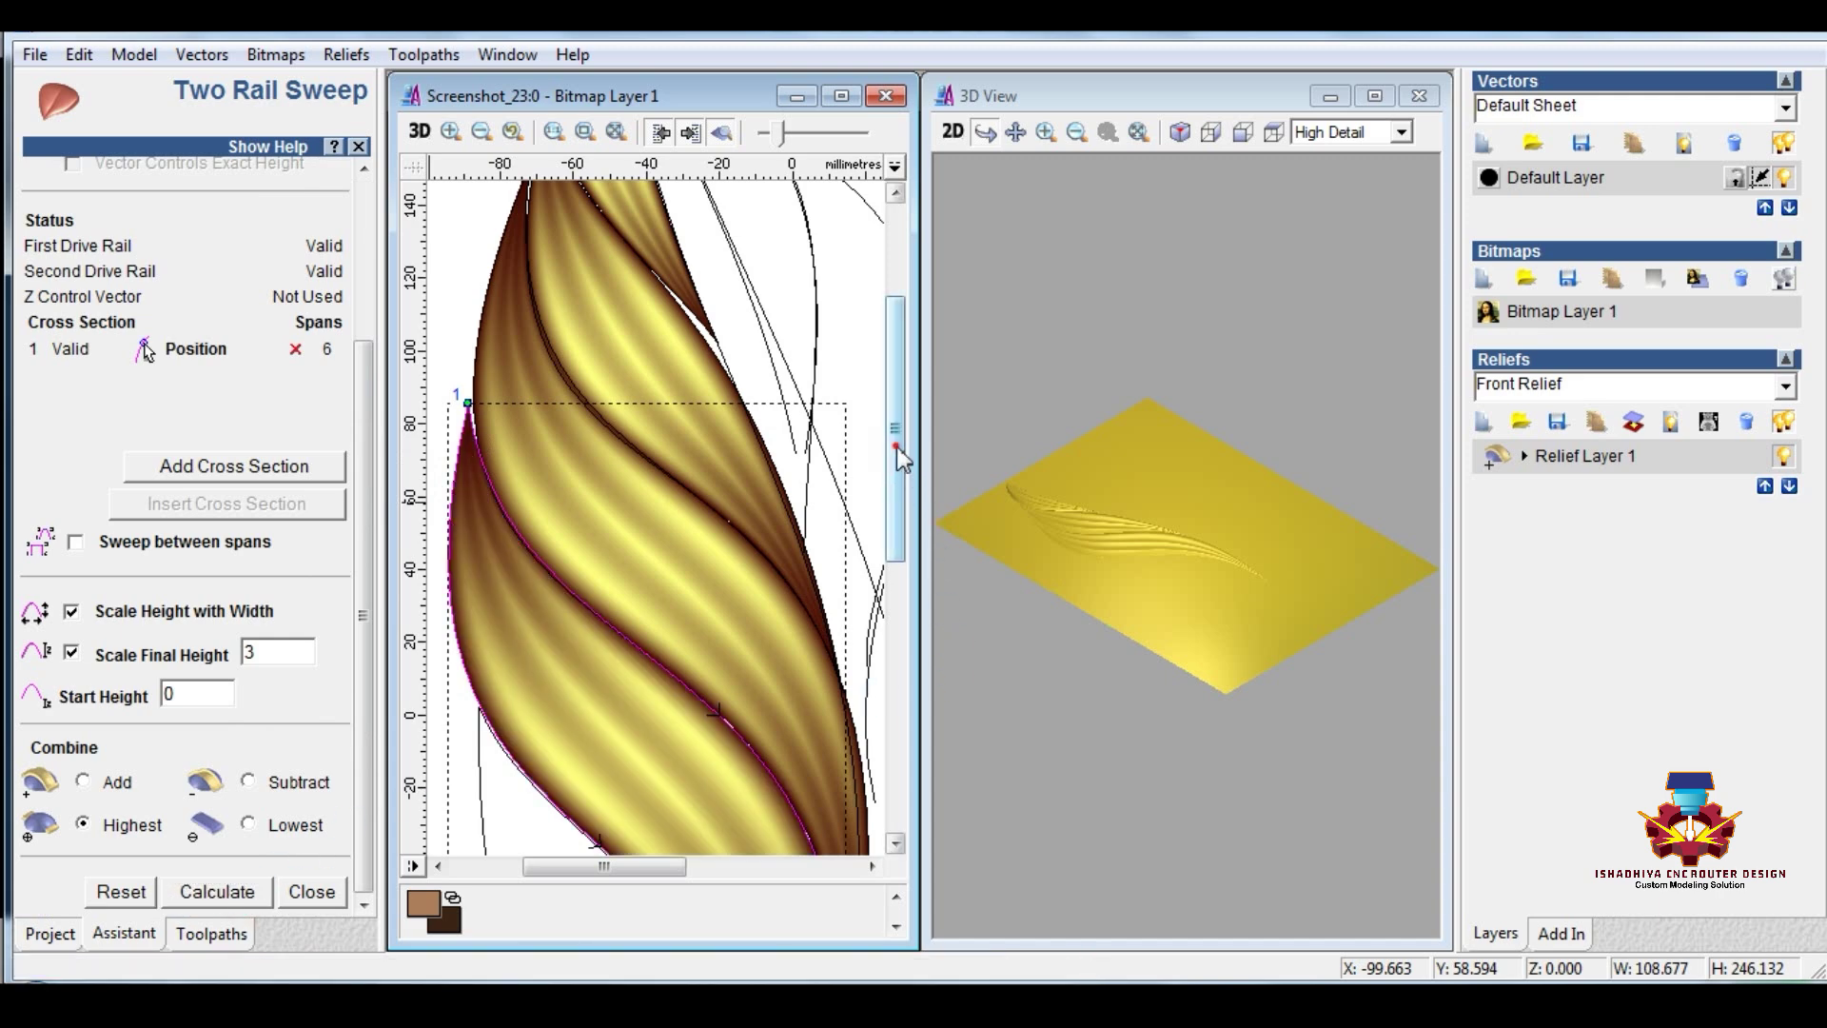
Step: Assign the edge curves of the fifth left lobe, near the leaf's base, as drive rails and calculate its wavy sweep
{"action": "left_click_drag", "start_coordinate": [896, 447], "coordinate": [896, 592]}
{"action": "left_click", "coordinate": [706, 587]}
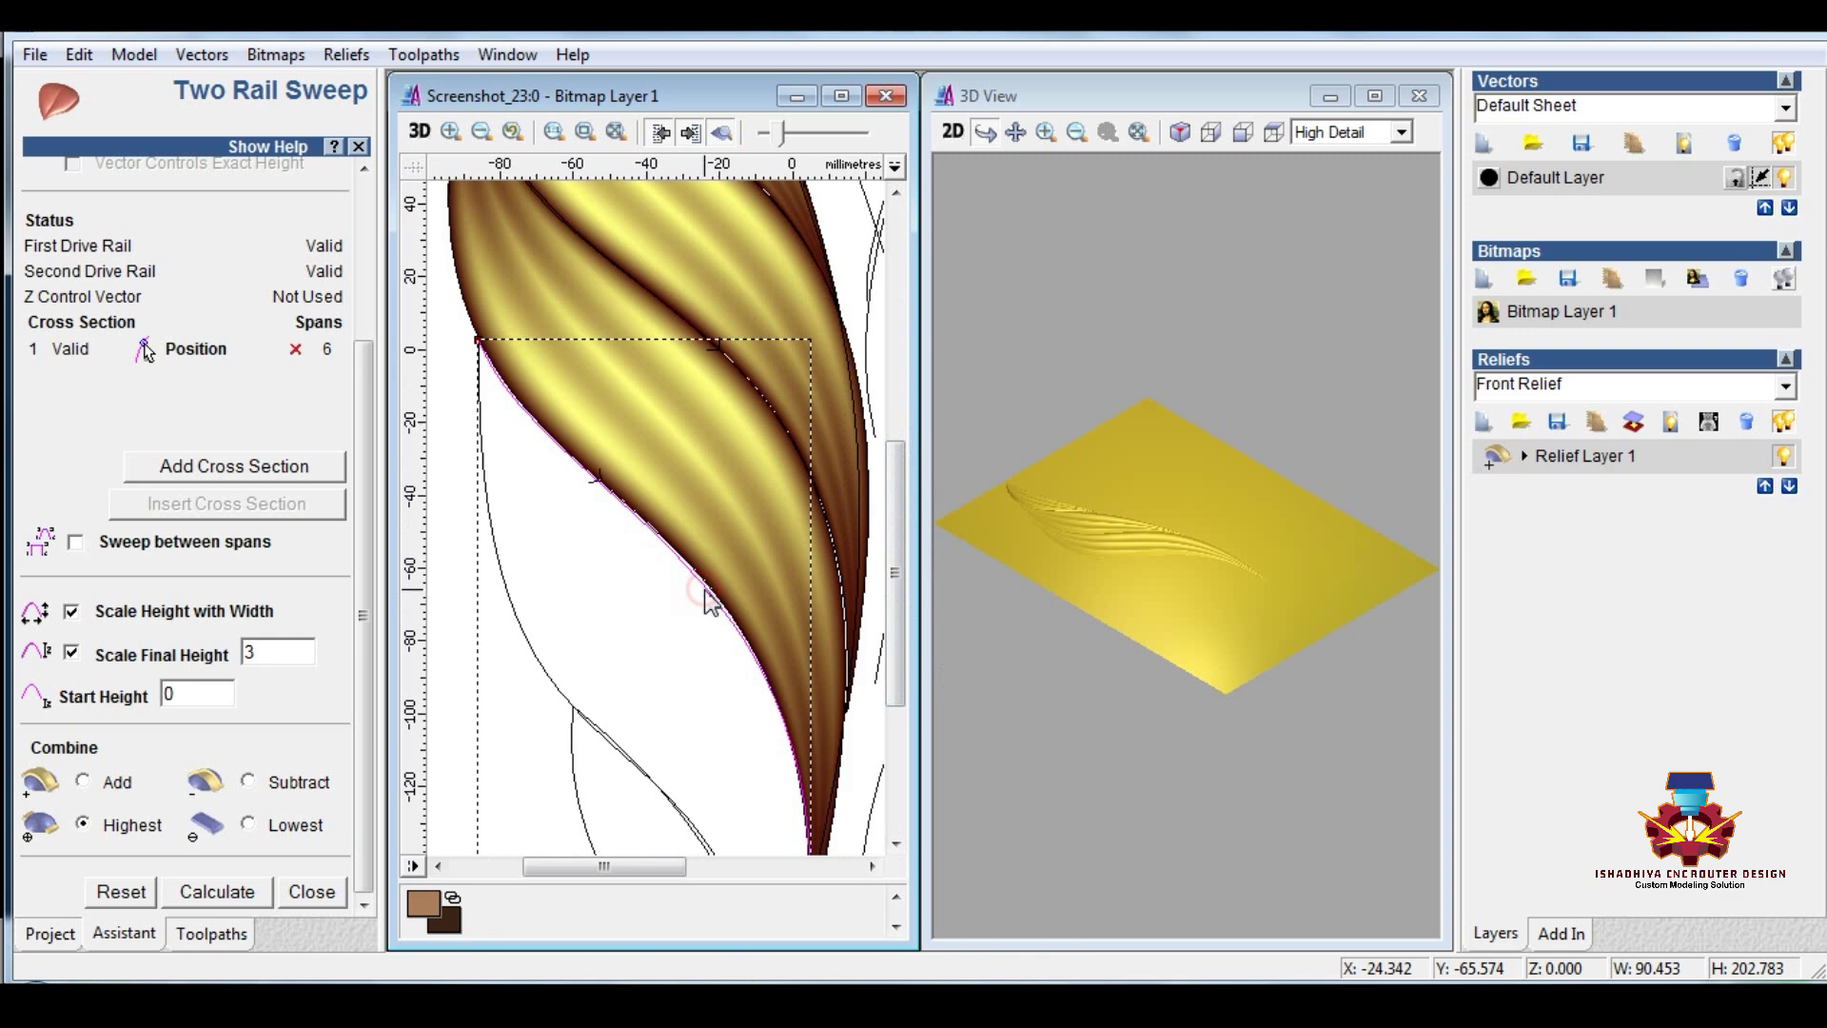
{"action": "left_click", "coordinate": [499, 580], "text": "shift"}
{"action": "left_click_drag", "start_coordinate": [358, 440], "coordinate": [353, 280]}
{"action": "left_click", "coordinate": [294, 225]}
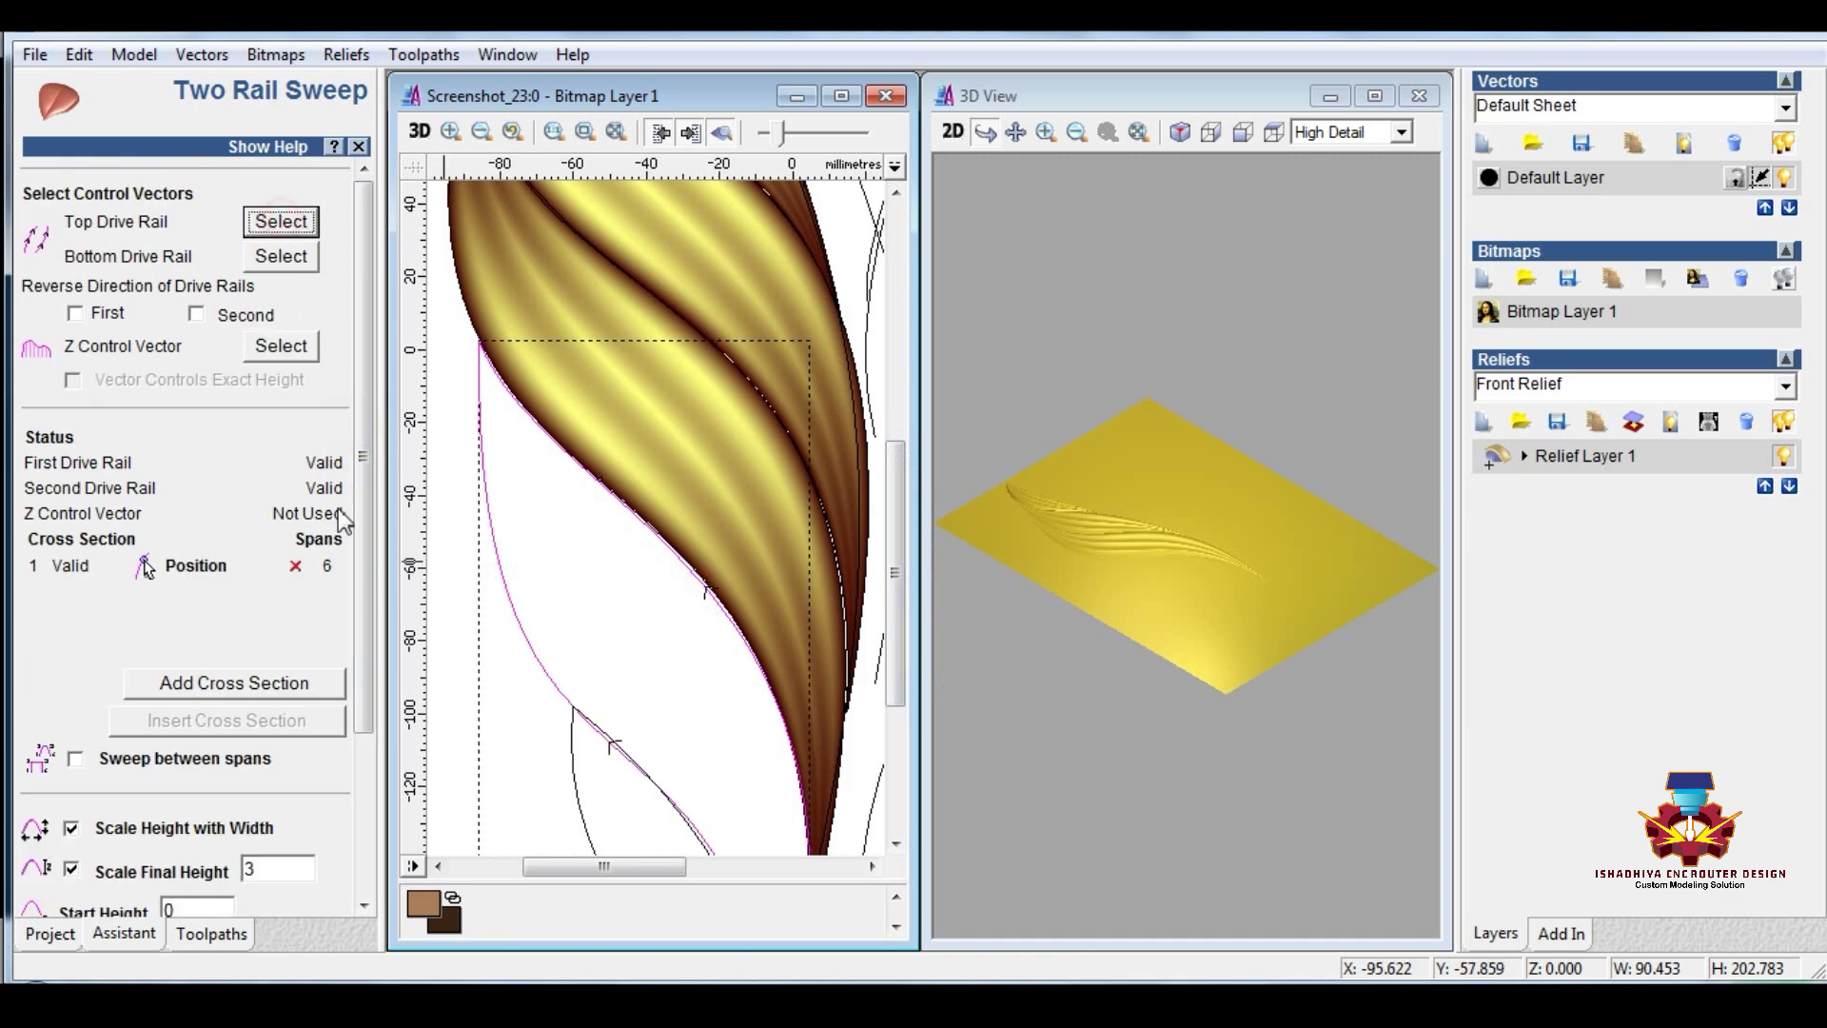
{"action": "scroll", "coordinate": [339, 508], "scroll_direction": "down", "scroll_amount": 3}
{"action": "left_click", "coordinate": [221, 892]}
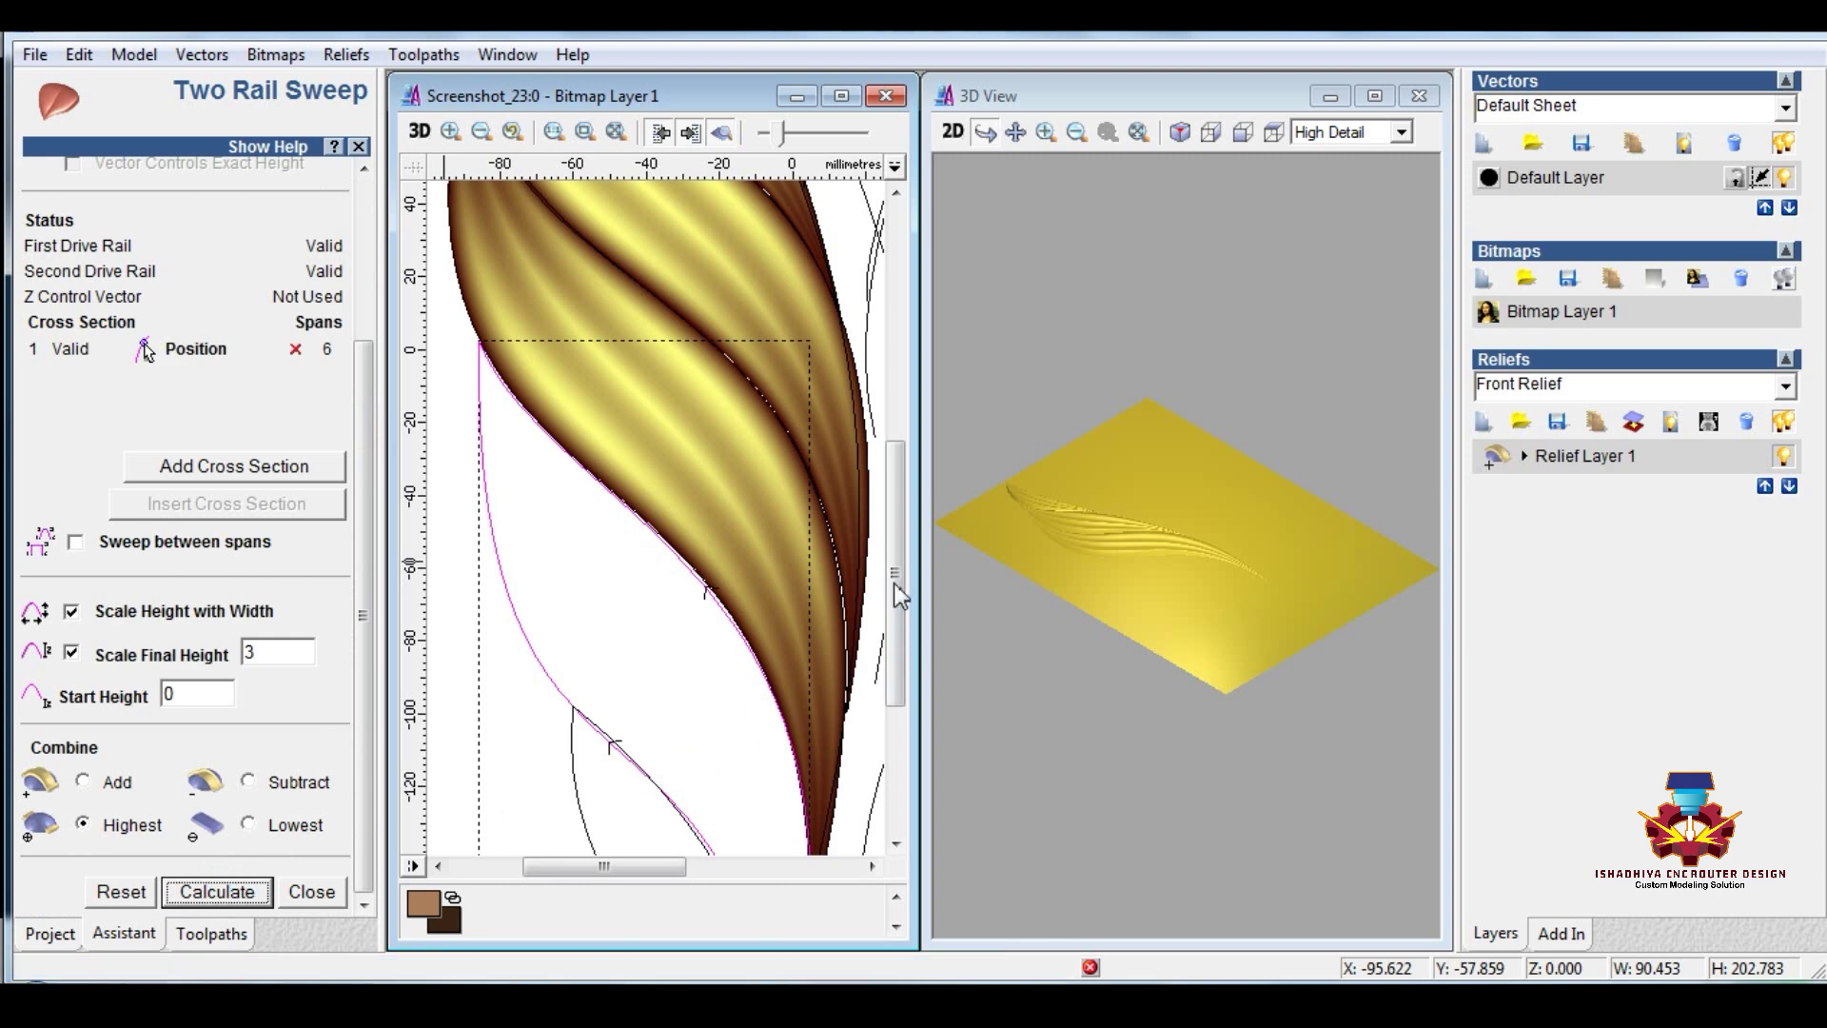
{"action": "left_click_drag", "start_coordinate": [893, 582], "coordinate": [898, 732]}
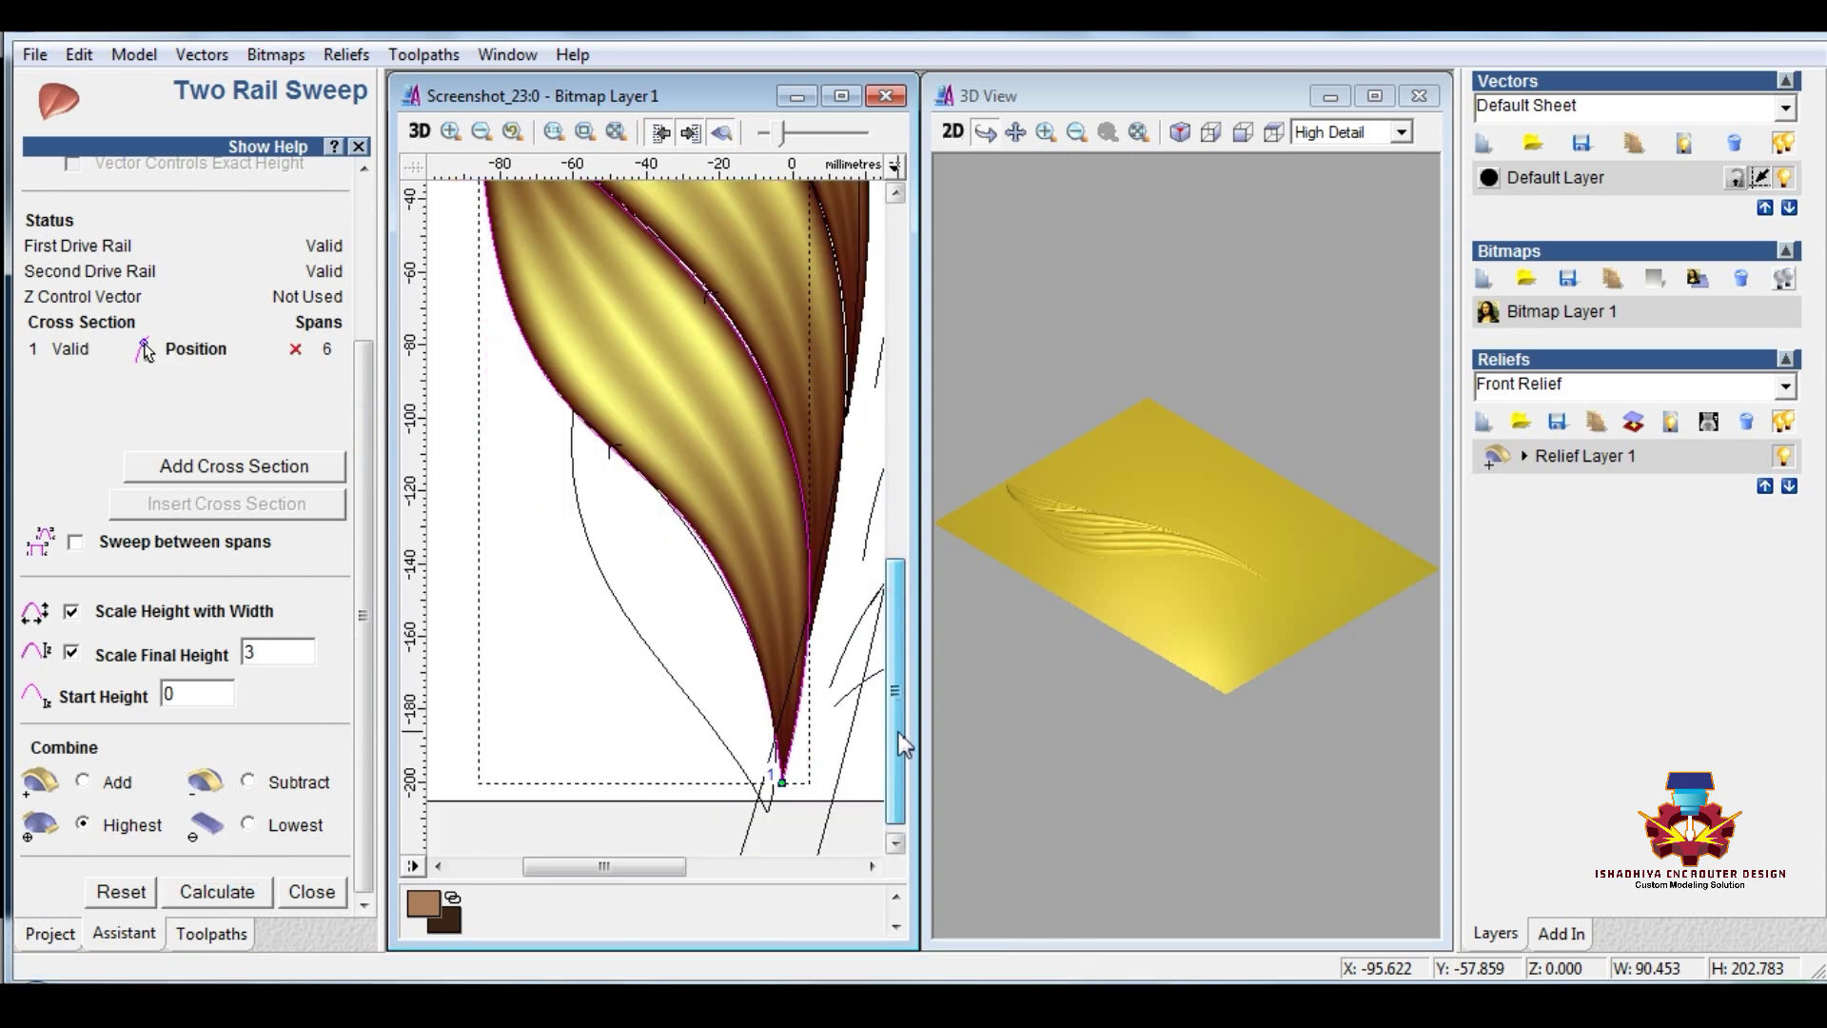
Step: Assign the edge curves of the lowest left lobe as drive rails and calculate its wavy sweep at height 3
{"action": "left_click", "coordinate": [705, 568]}
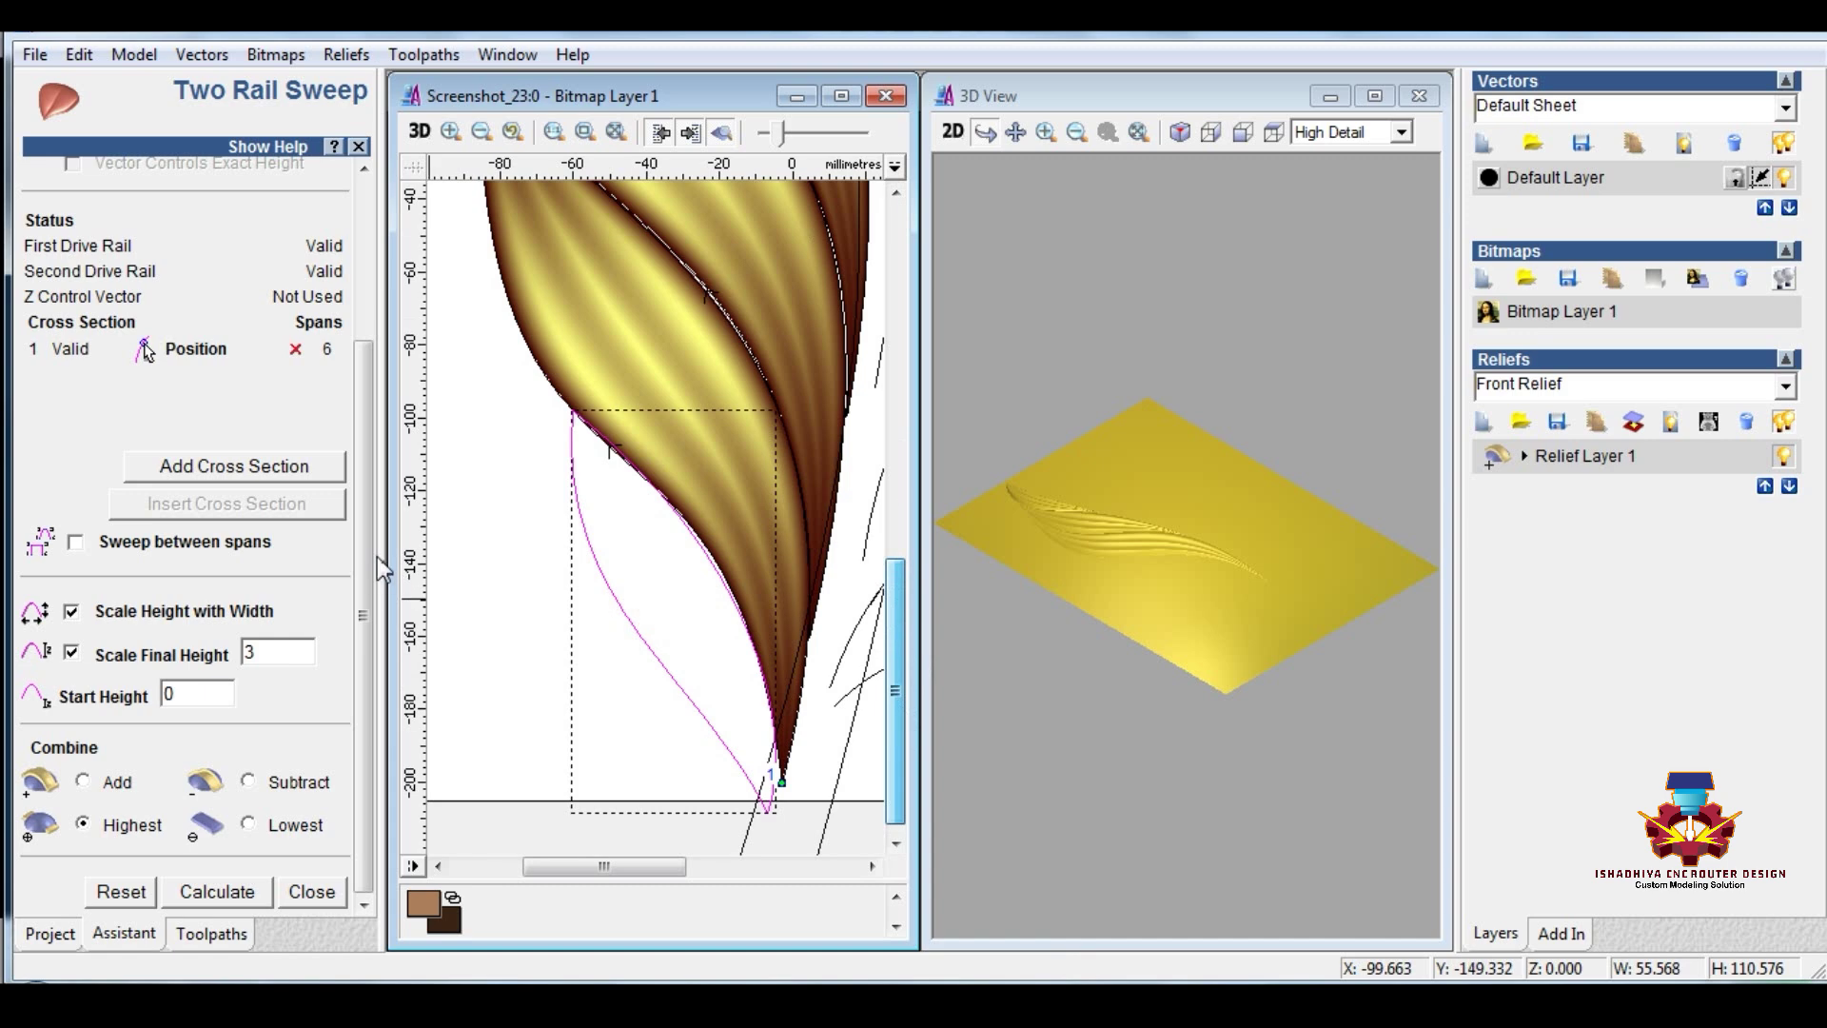
{"action": "left_click_drag", "start_coordinate": [363, 557], "coordinate": [346, 300]}
{"action": "left_click", "coordinate": [282, 228]}
{"action": "scroll", "coordinate": [295, 476], "scroll_direction": "down", "scroll_amount": 3}
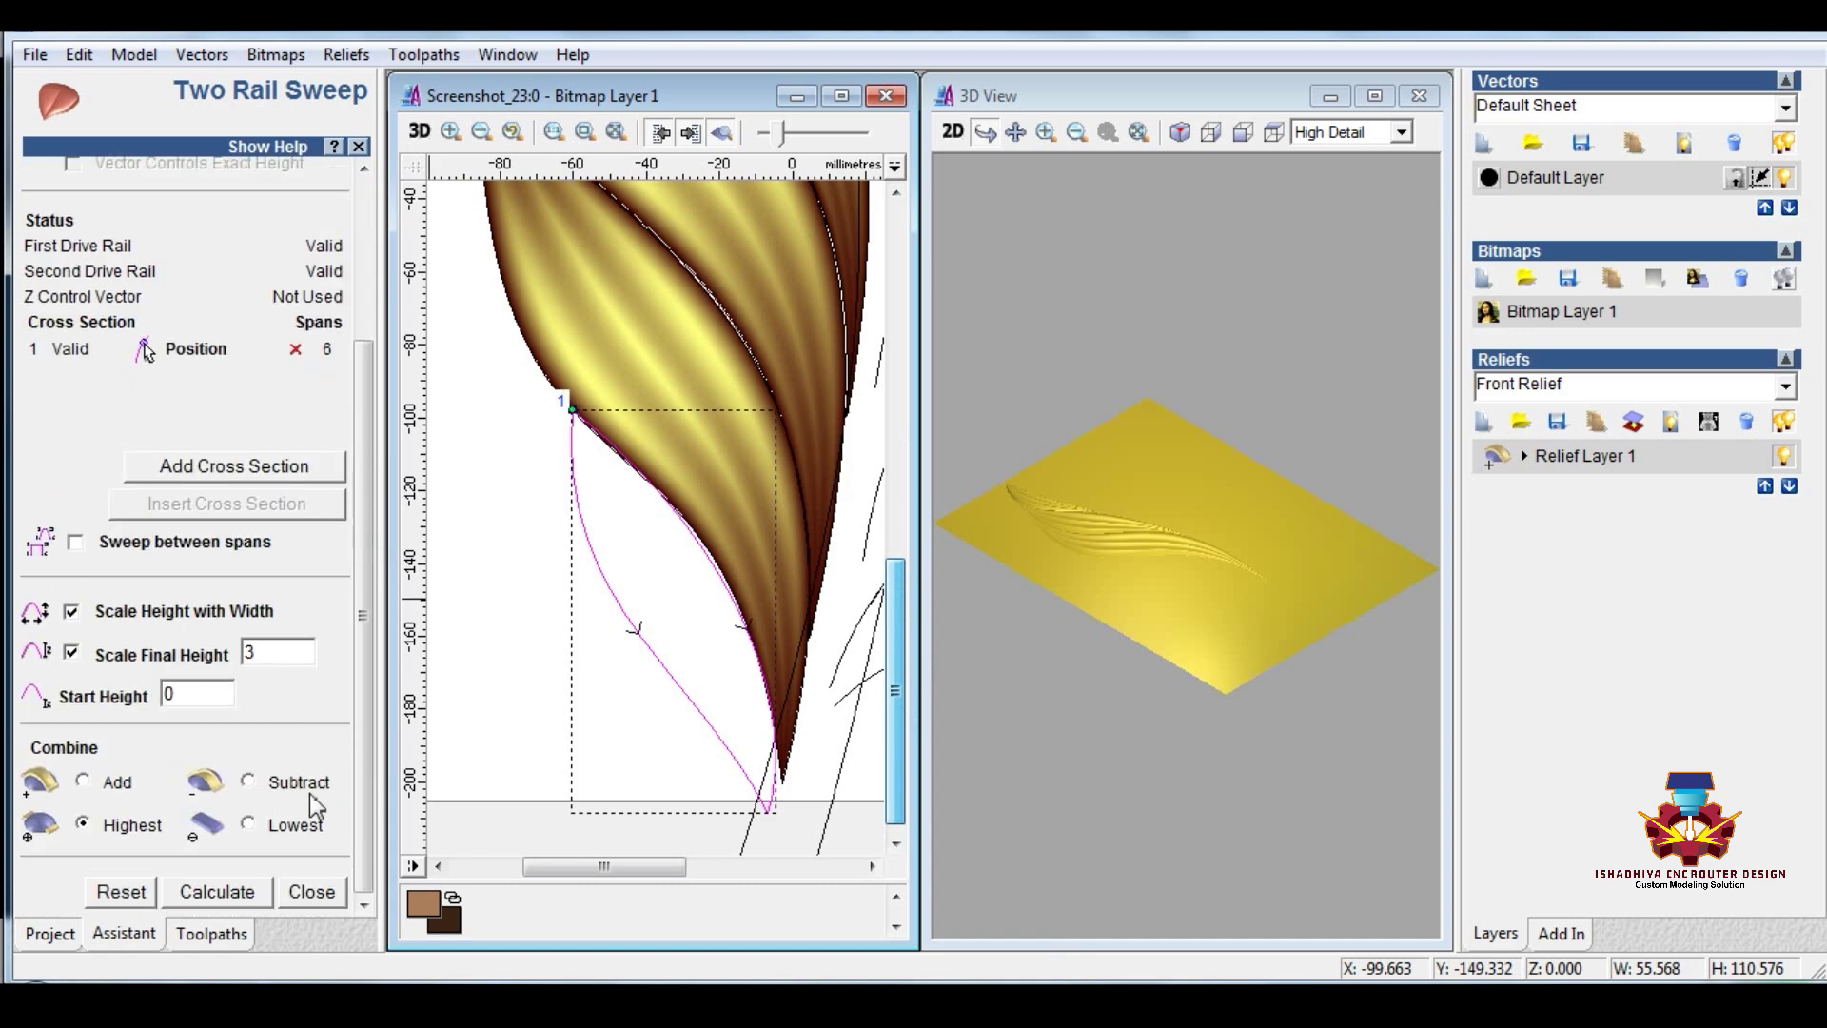
{"action": "left_click", "coordinate": [238, 894]}
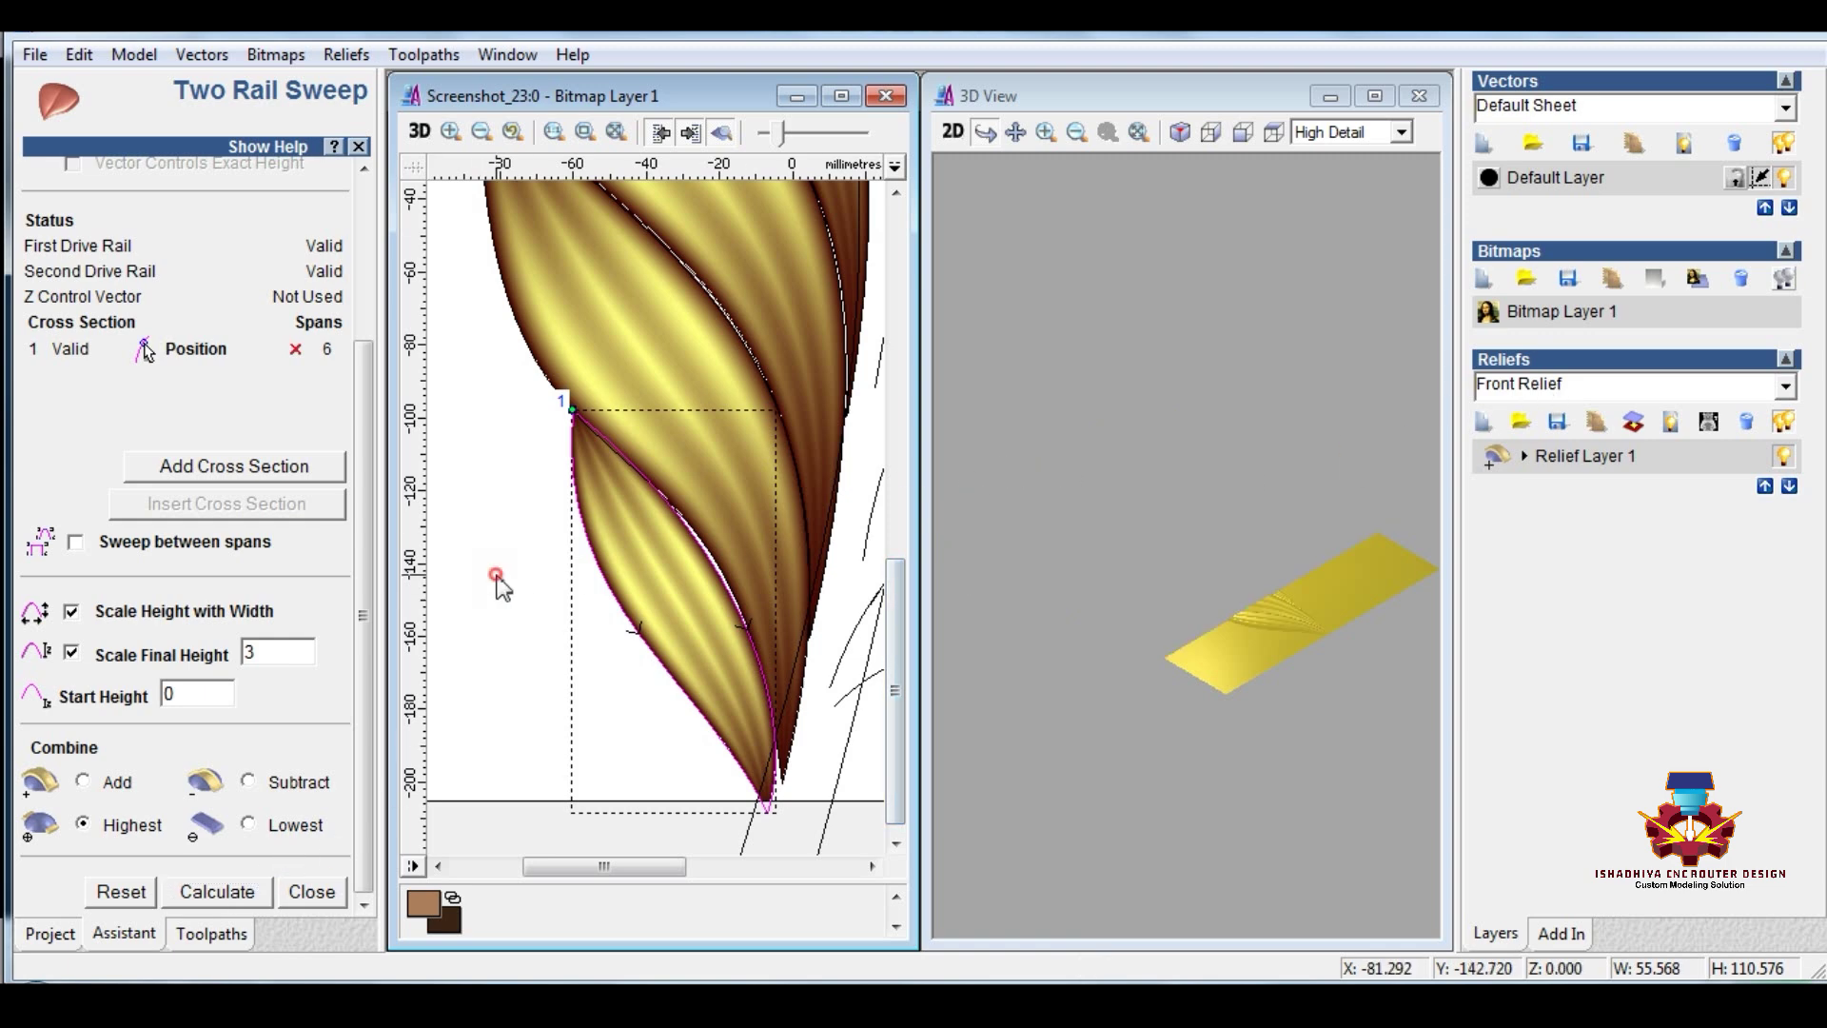
Step: Assign the edge curves of the first right lobe, at the leaf's tip, as drive rails and calculate its wavy sweep
{"action": "scroll", "coordinate": [500, 598], "scroll_direction": "down", "scroll_amount": 3}
{"action": "scroll", "coordinate": [620, 277], "scroll_direction": "up", "scroll_amount": 3}
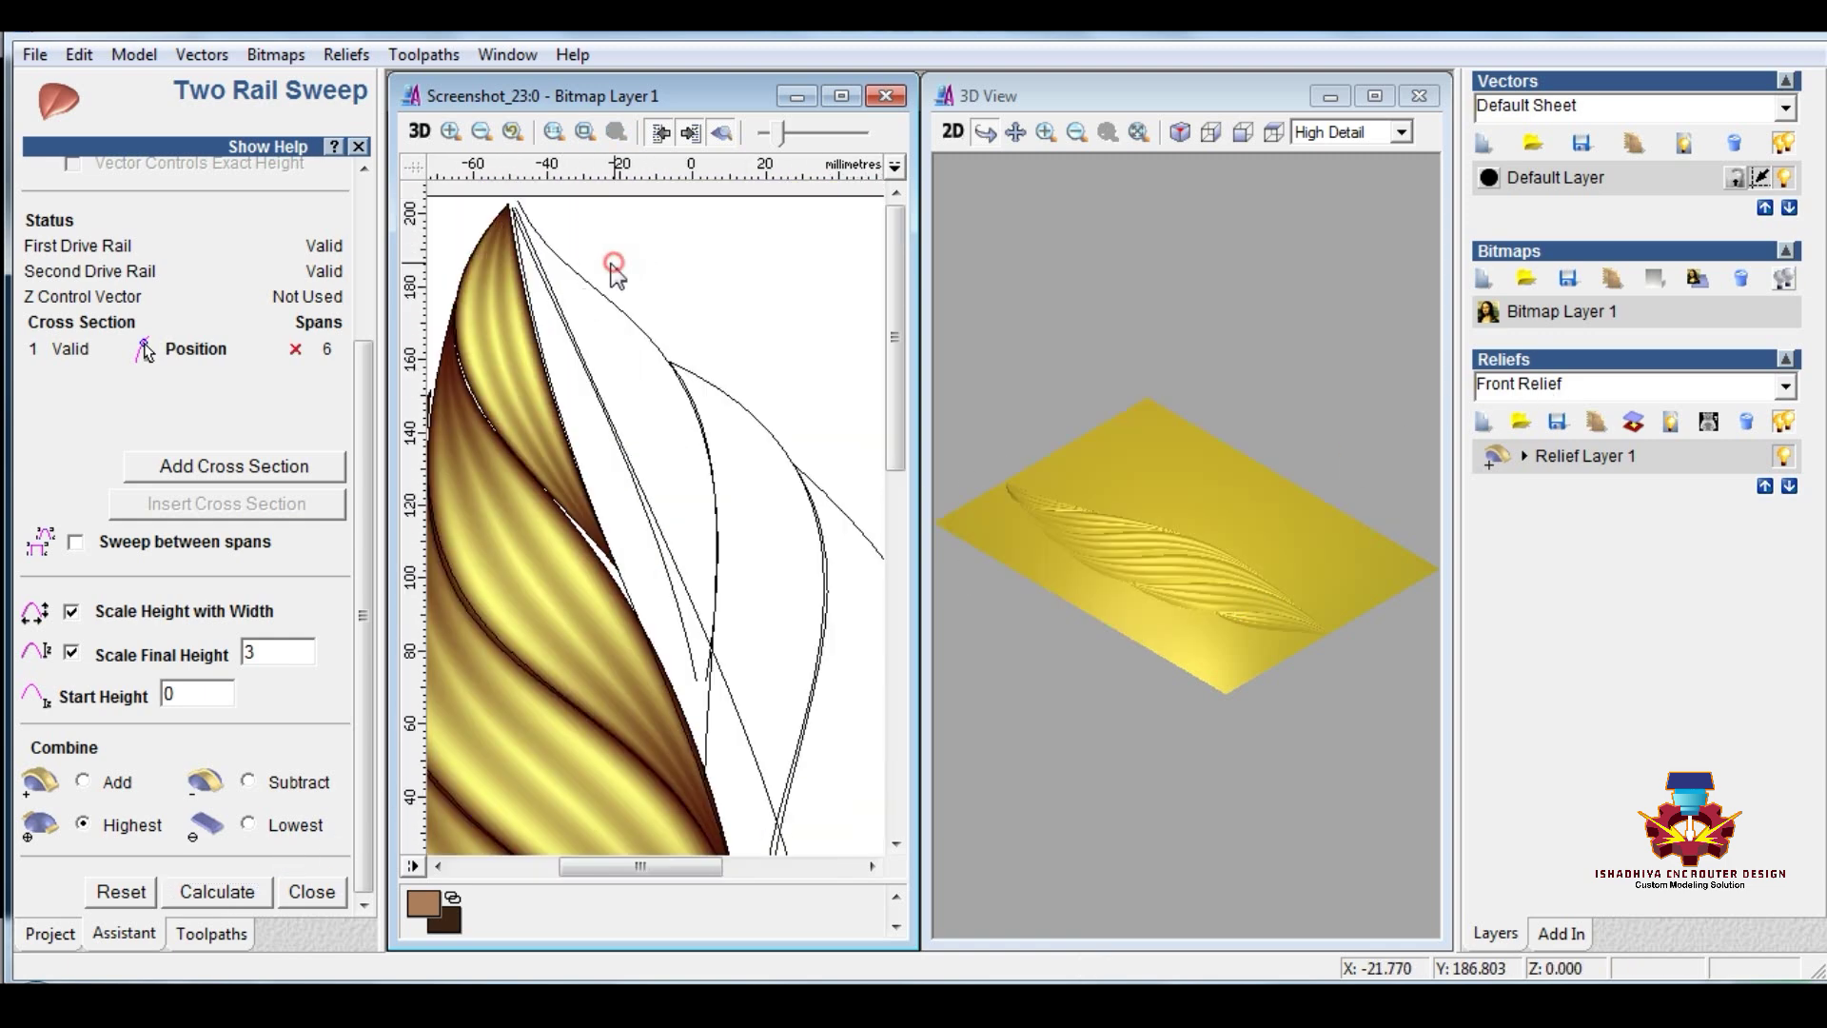
{"action": "left_click", "coordinate": [583, 283]}
{"action": "left_click", "coordinate": [671, 644], "text": "shift"}
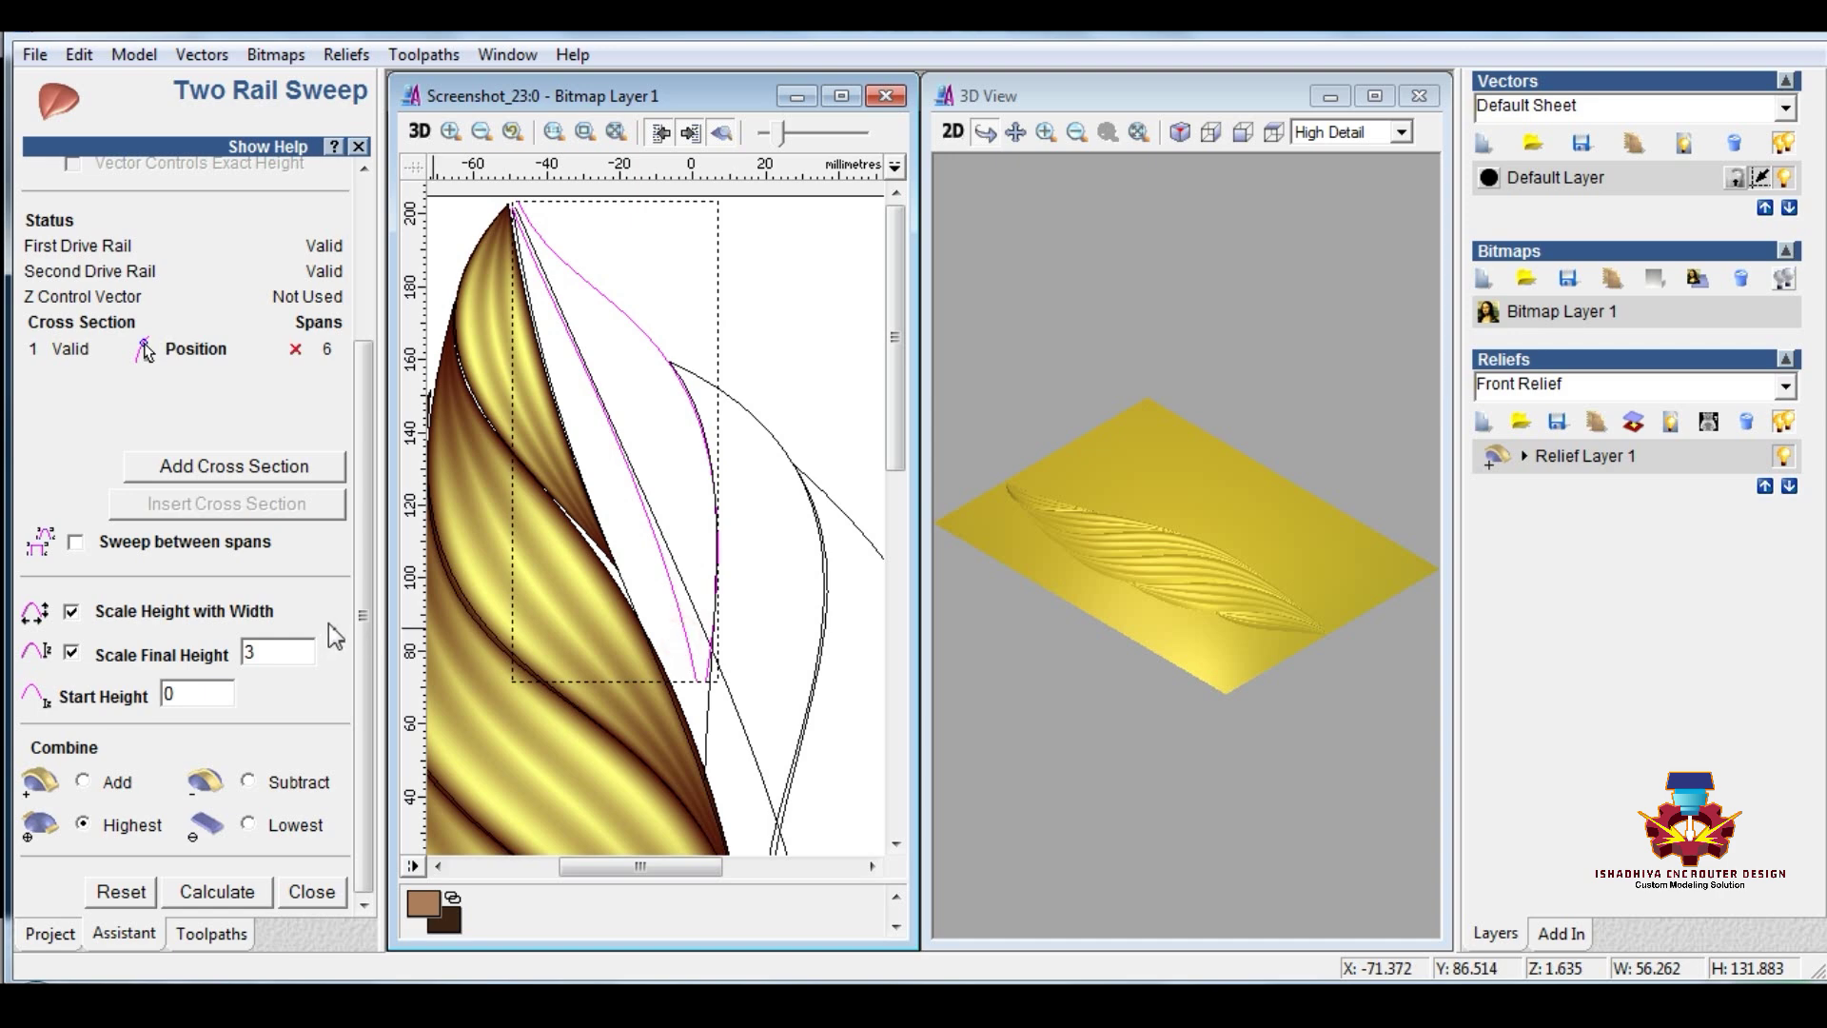
{"action": "scroll", "coordinate": [329, 624], "scroll_direction": "up", "scroll_amount": 3}
{"action": "left_click", "coordinate": [288, 243]}
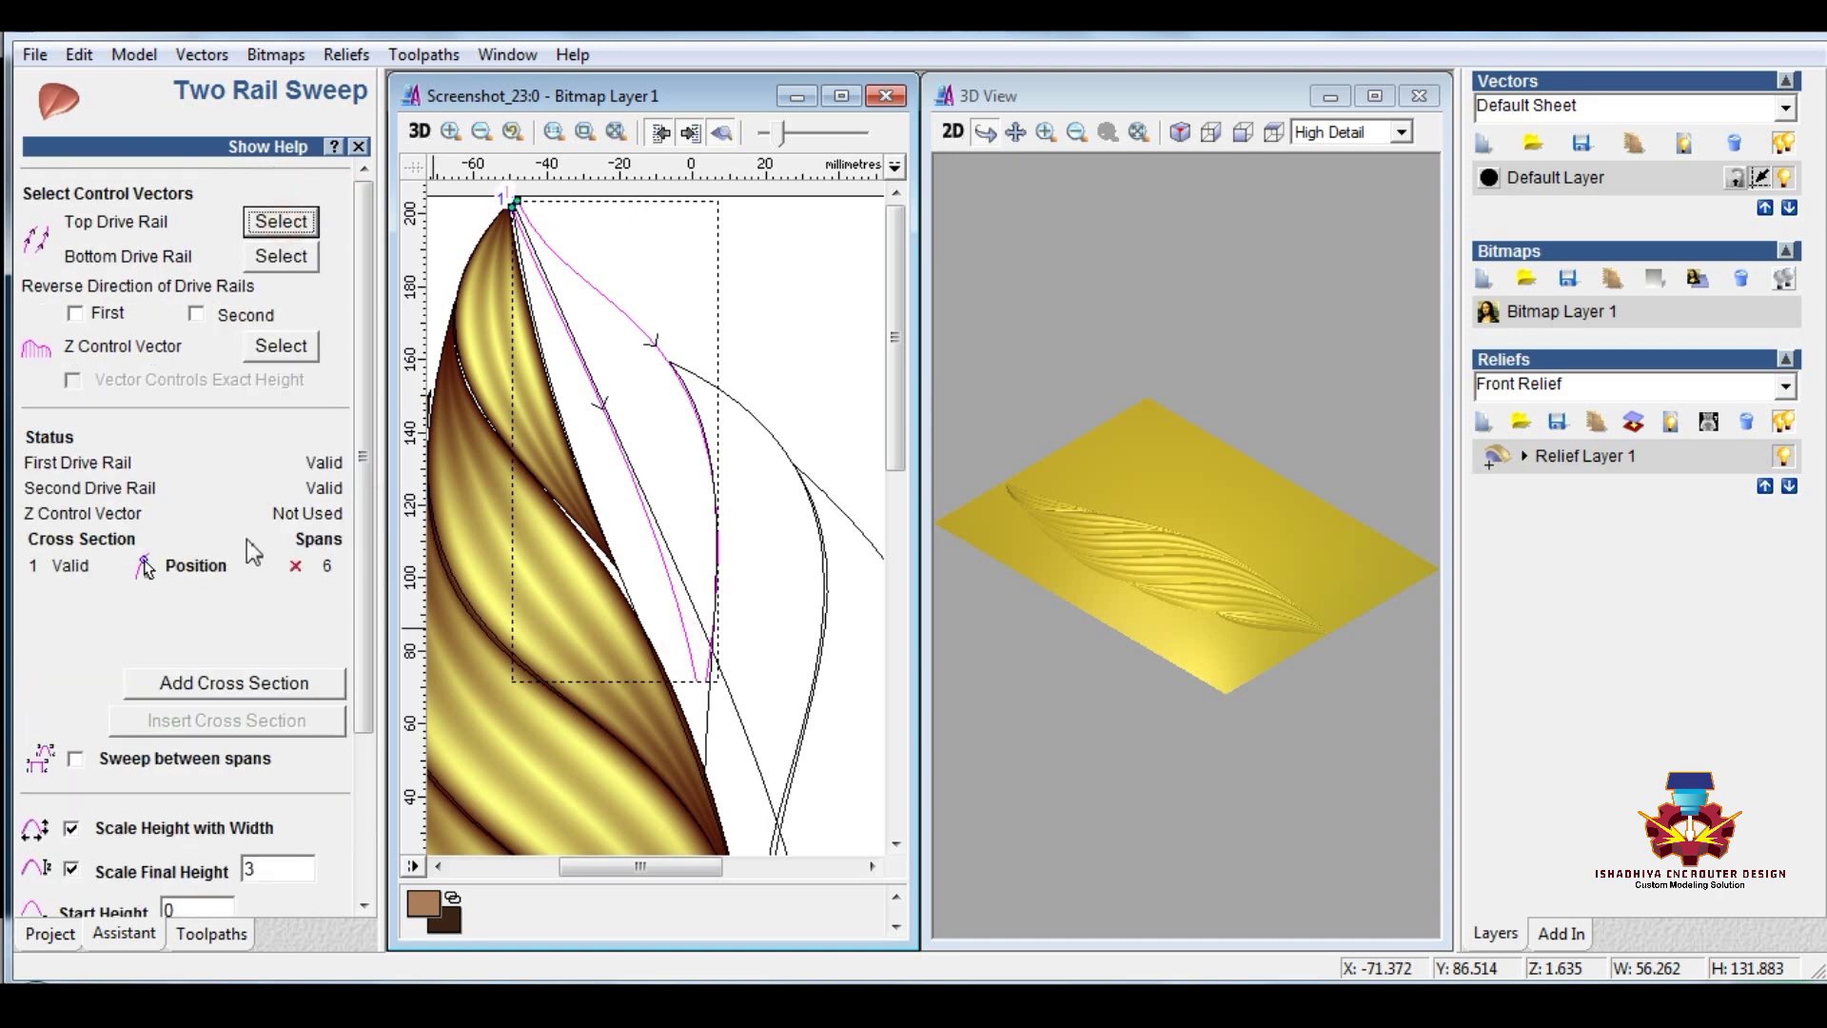
{"action": "scroll", "coordinate": [220, 818], "scroll_direction": "down", "scroll_amount": 3}
{"action": "left_click", "coordinate": [221, 888]}
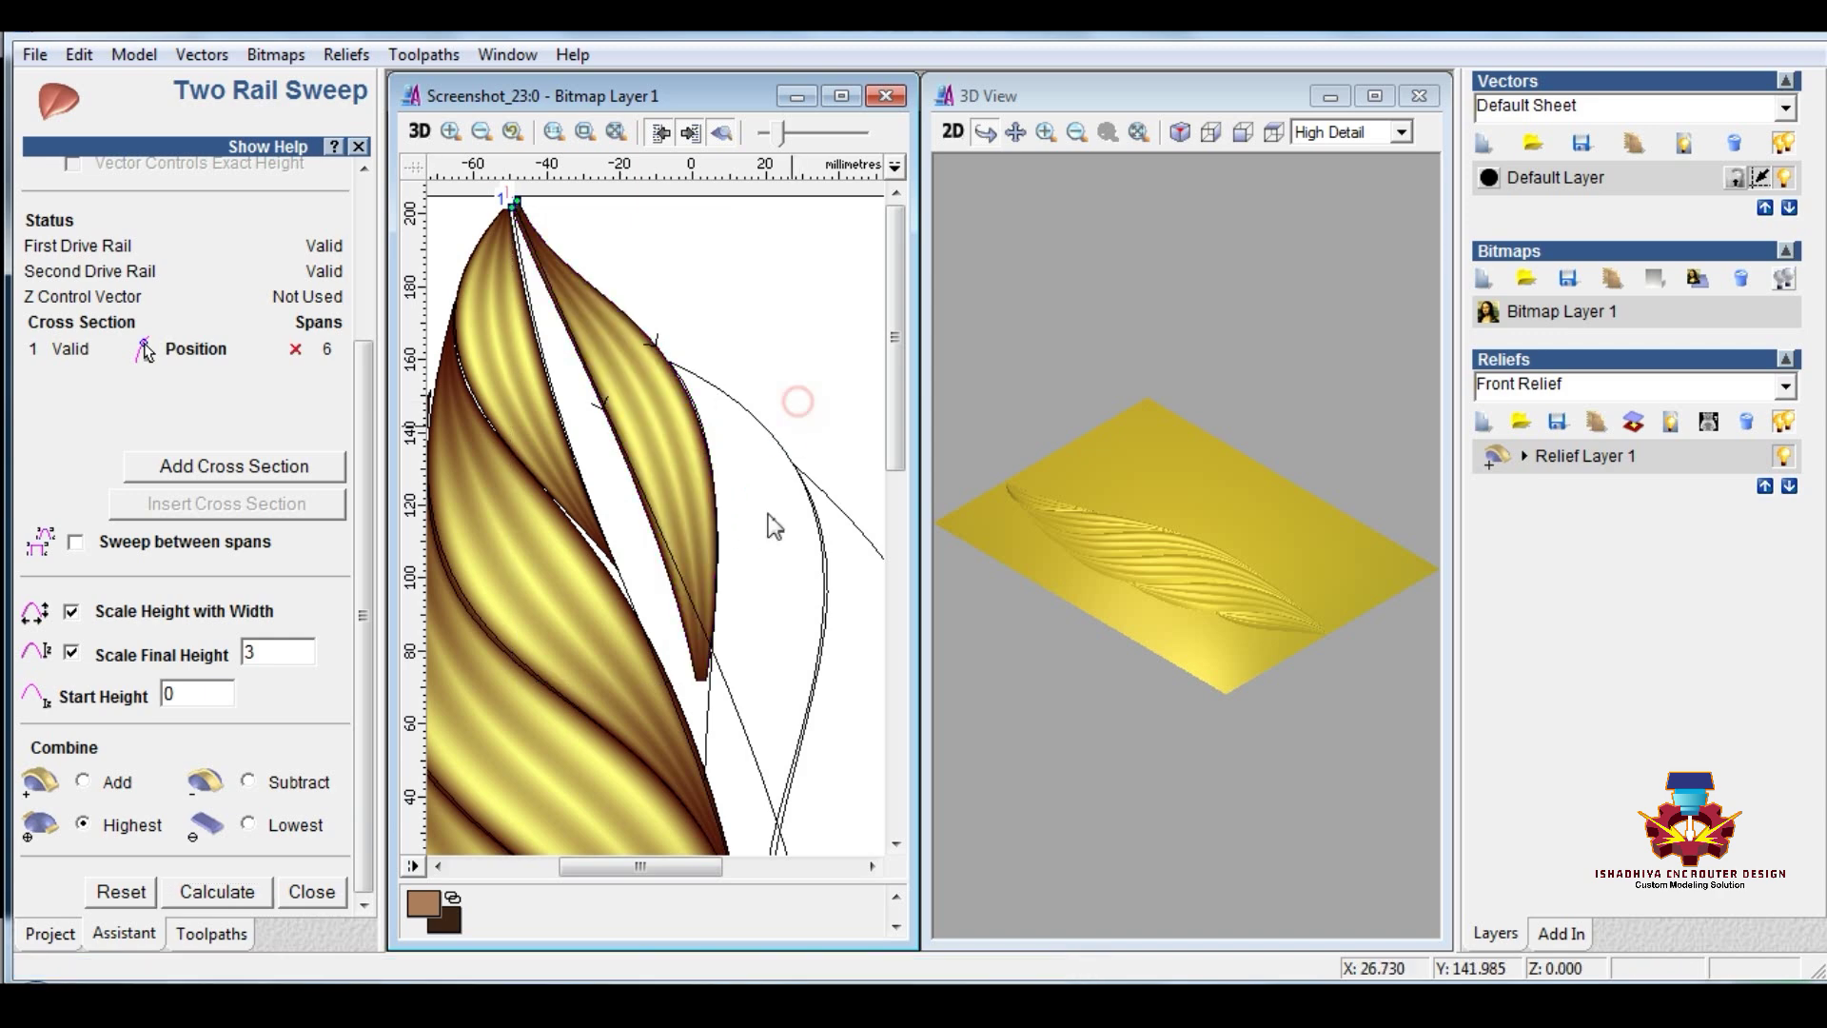
Step: Assign the edge curves of the second right lobe as drive rails and calculate its wavy sweep at height 3
{"action": "left_click", "coordinate": [706, 699]}
{"action": "left_click", "coordinate": [797, 468], "text": "shift"}
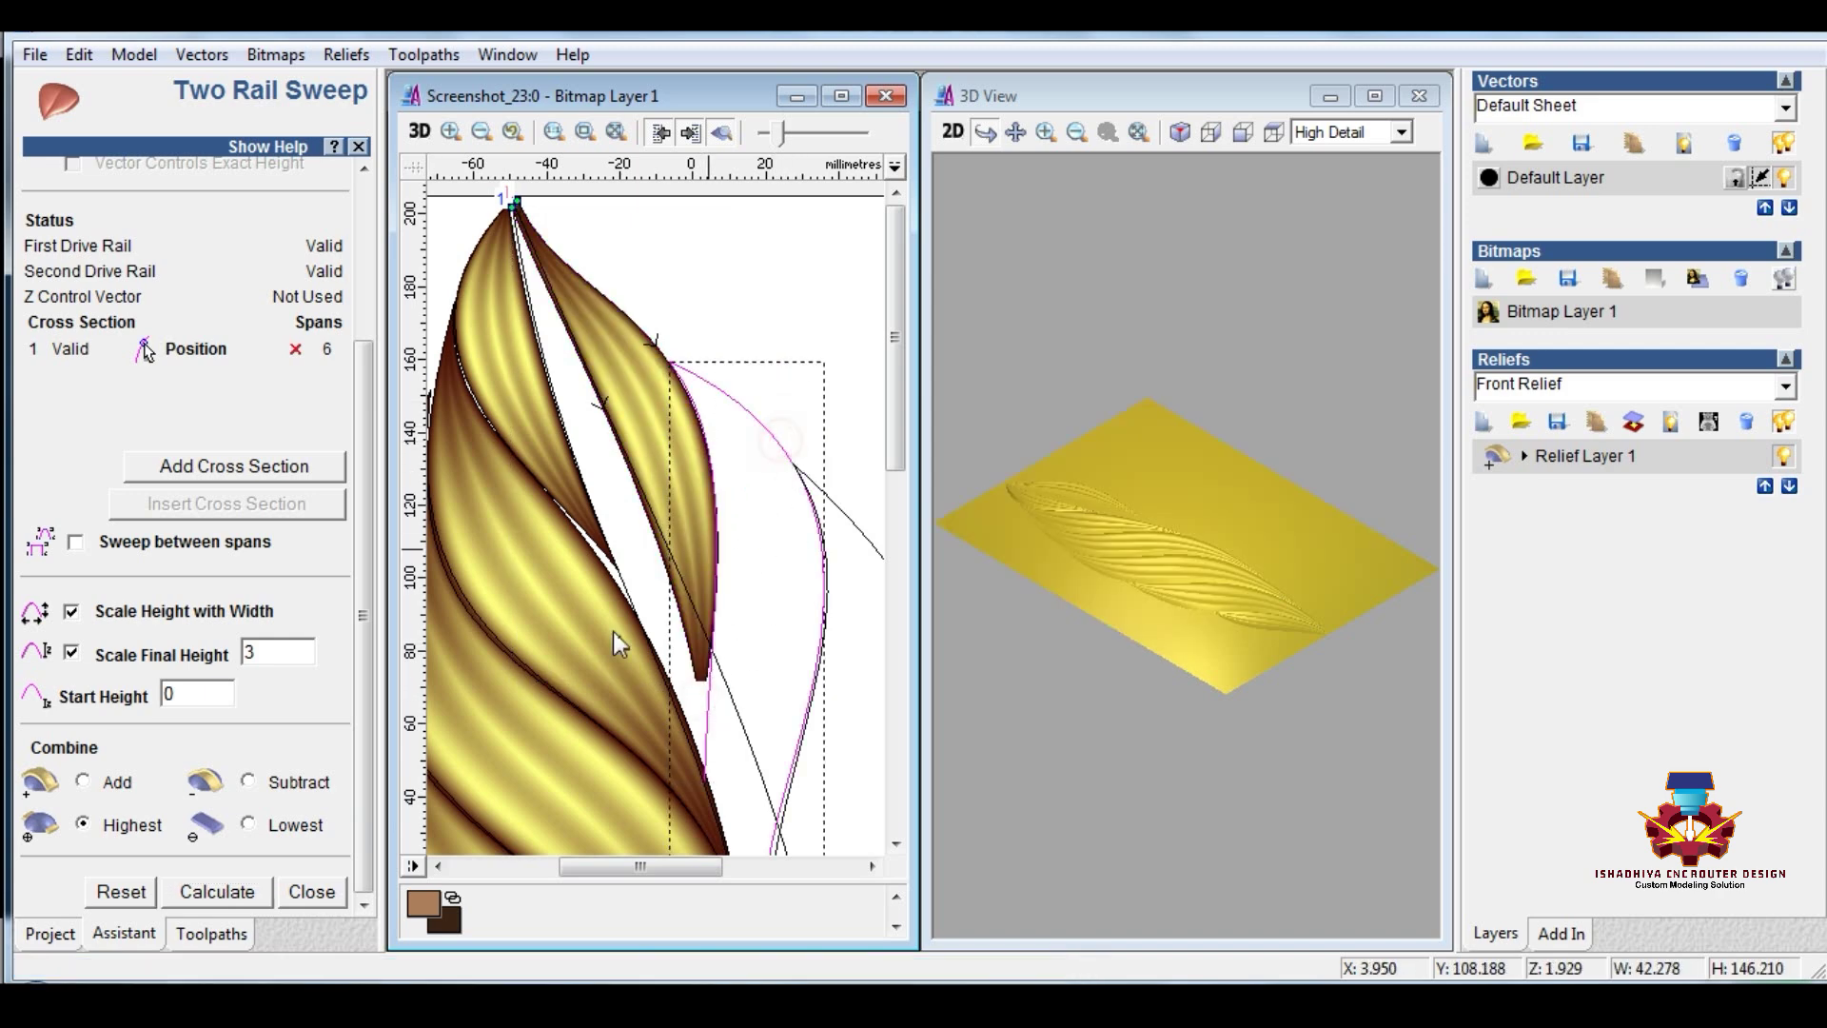
{"action": "scroll", "coordinate": [335, 317], "scroll_direction": "up", "scroll_amount": 3}
{"action": "scroll", "coordinate": [285, 228], "scroll_direction": "down", "scroll_amount": 3}
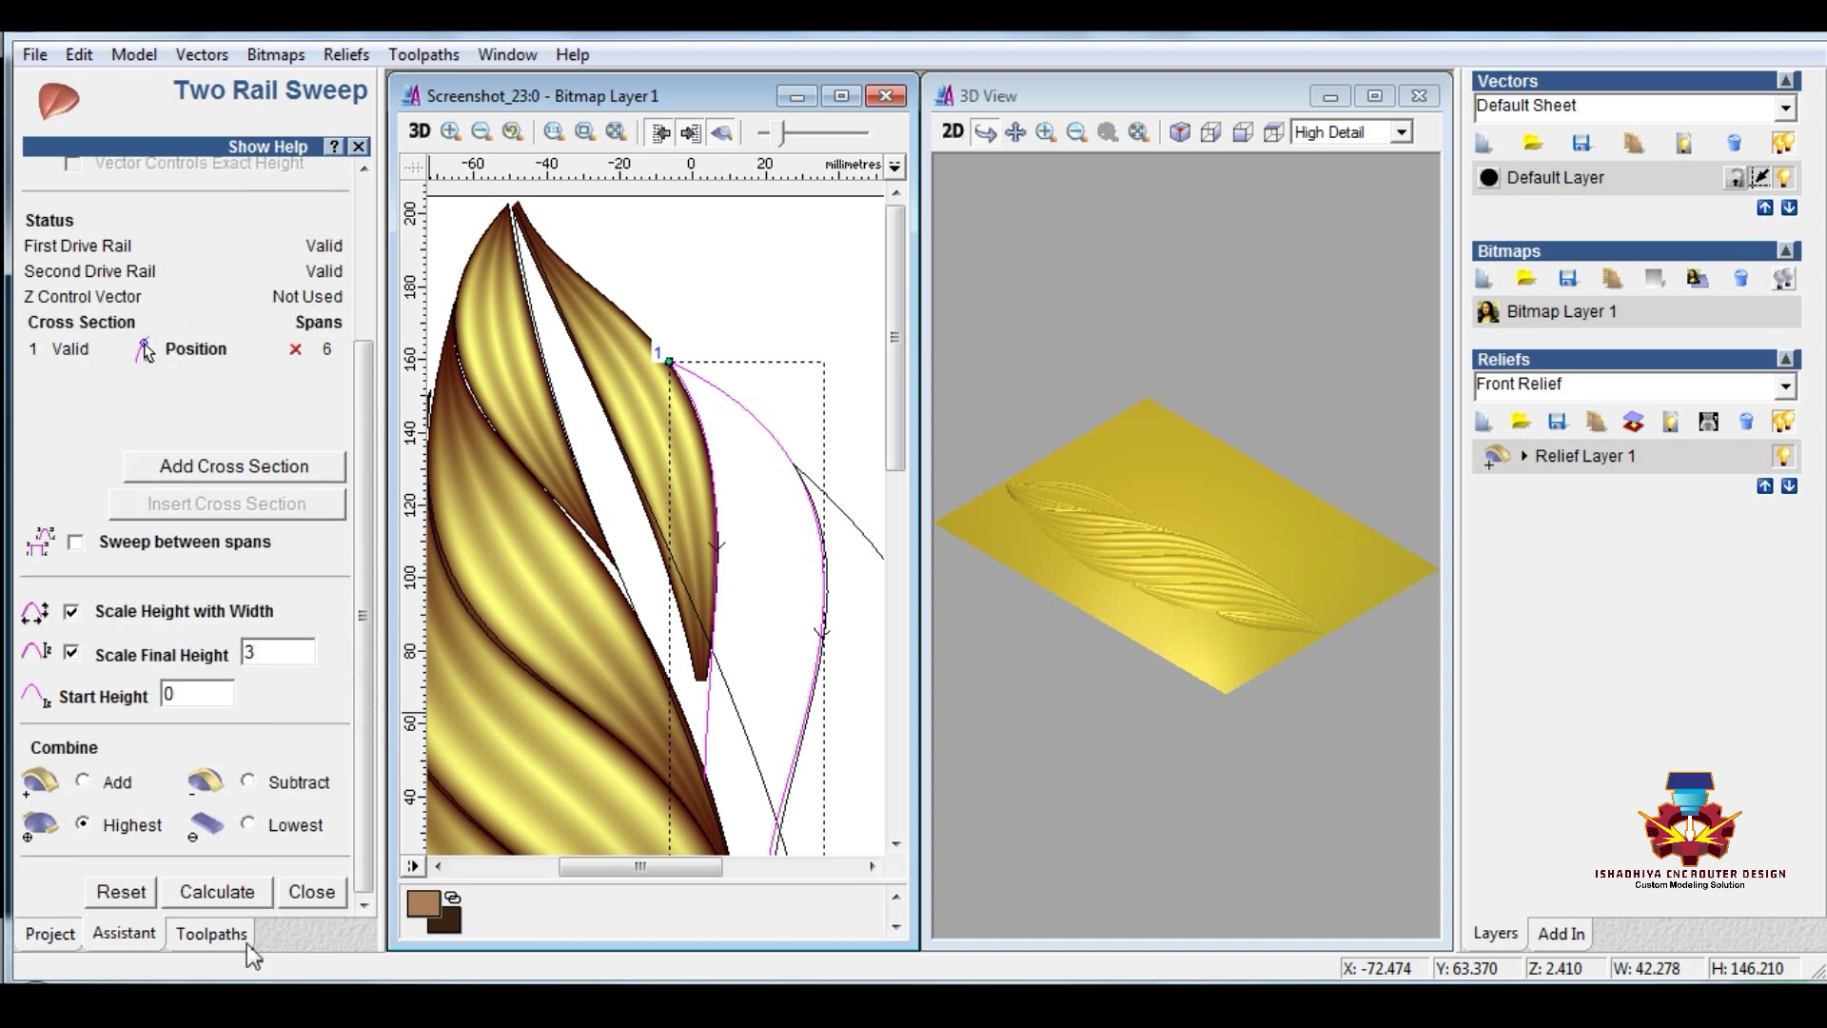
{"action": "left_click", "coordinate": [240, 890]}
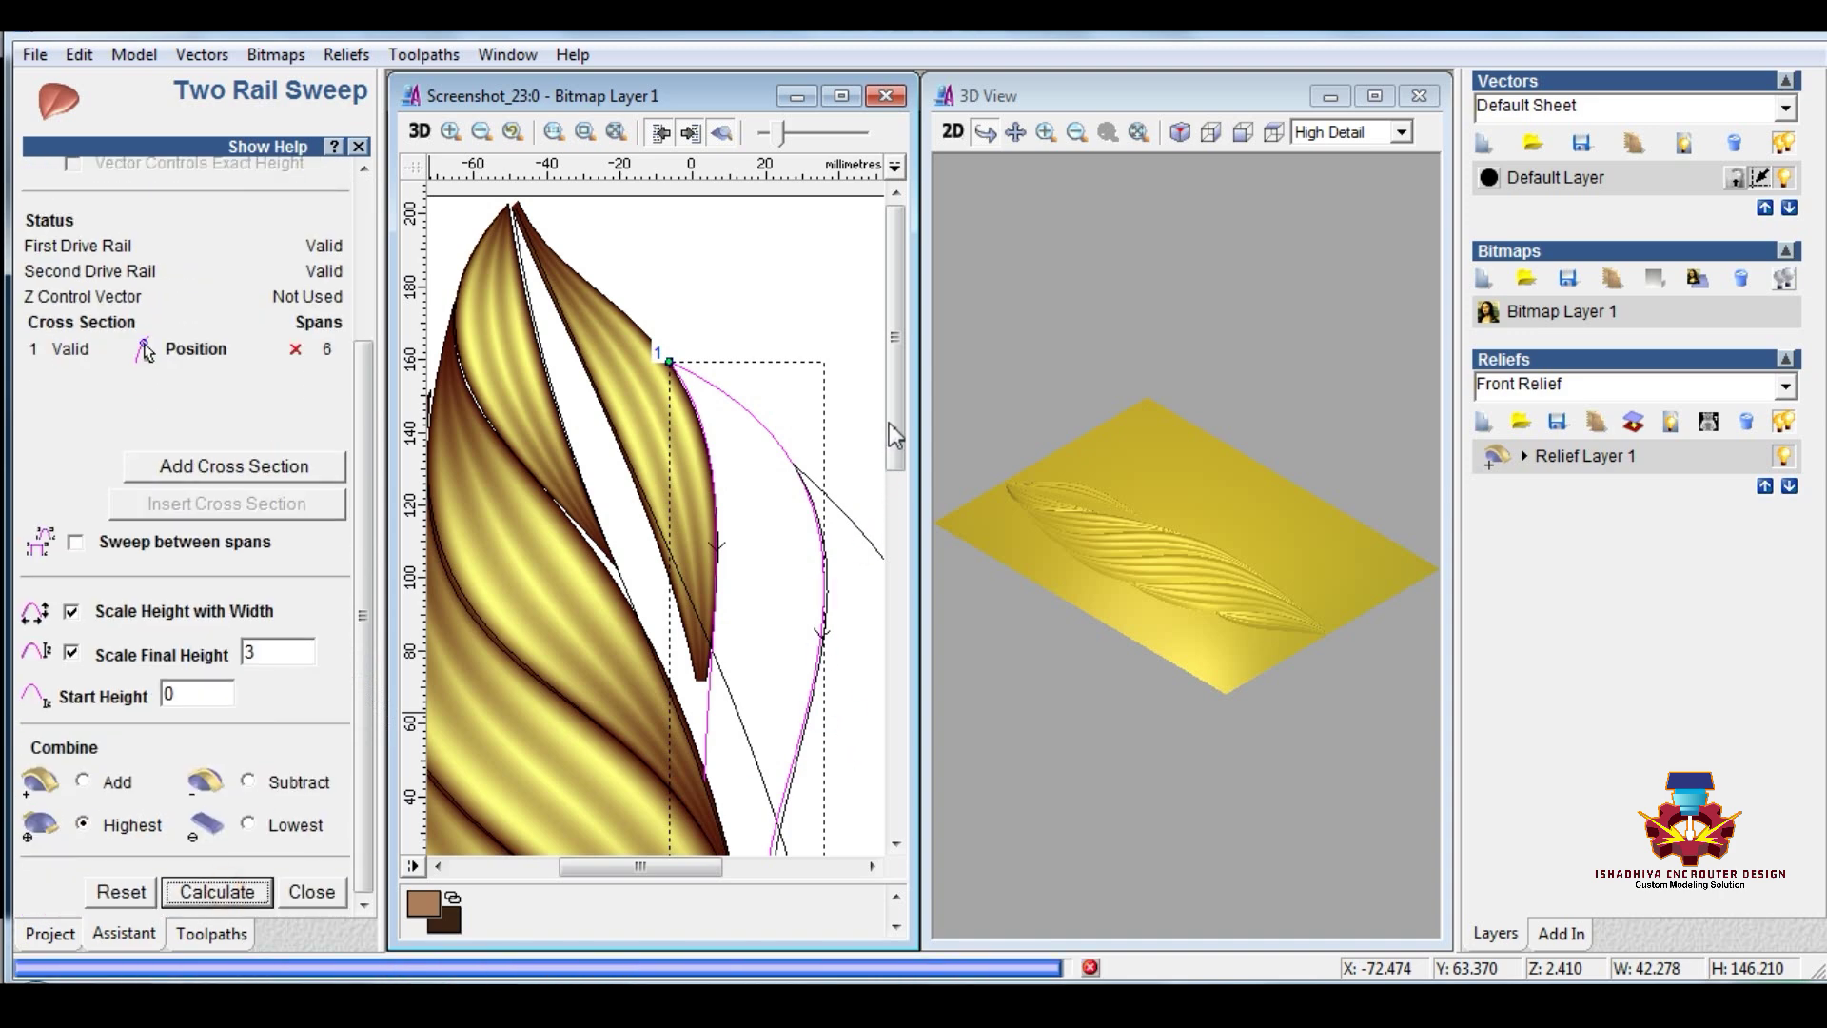
Step: Assign the edge curves of the third right lobe as drive rails and calculate its wavy sweep
{"action": "left_click_drag", "start_coordinate": [893, 423], "coordinate": [893, 488]}
{"action": "left_click", "coordinate": [876, 559]}
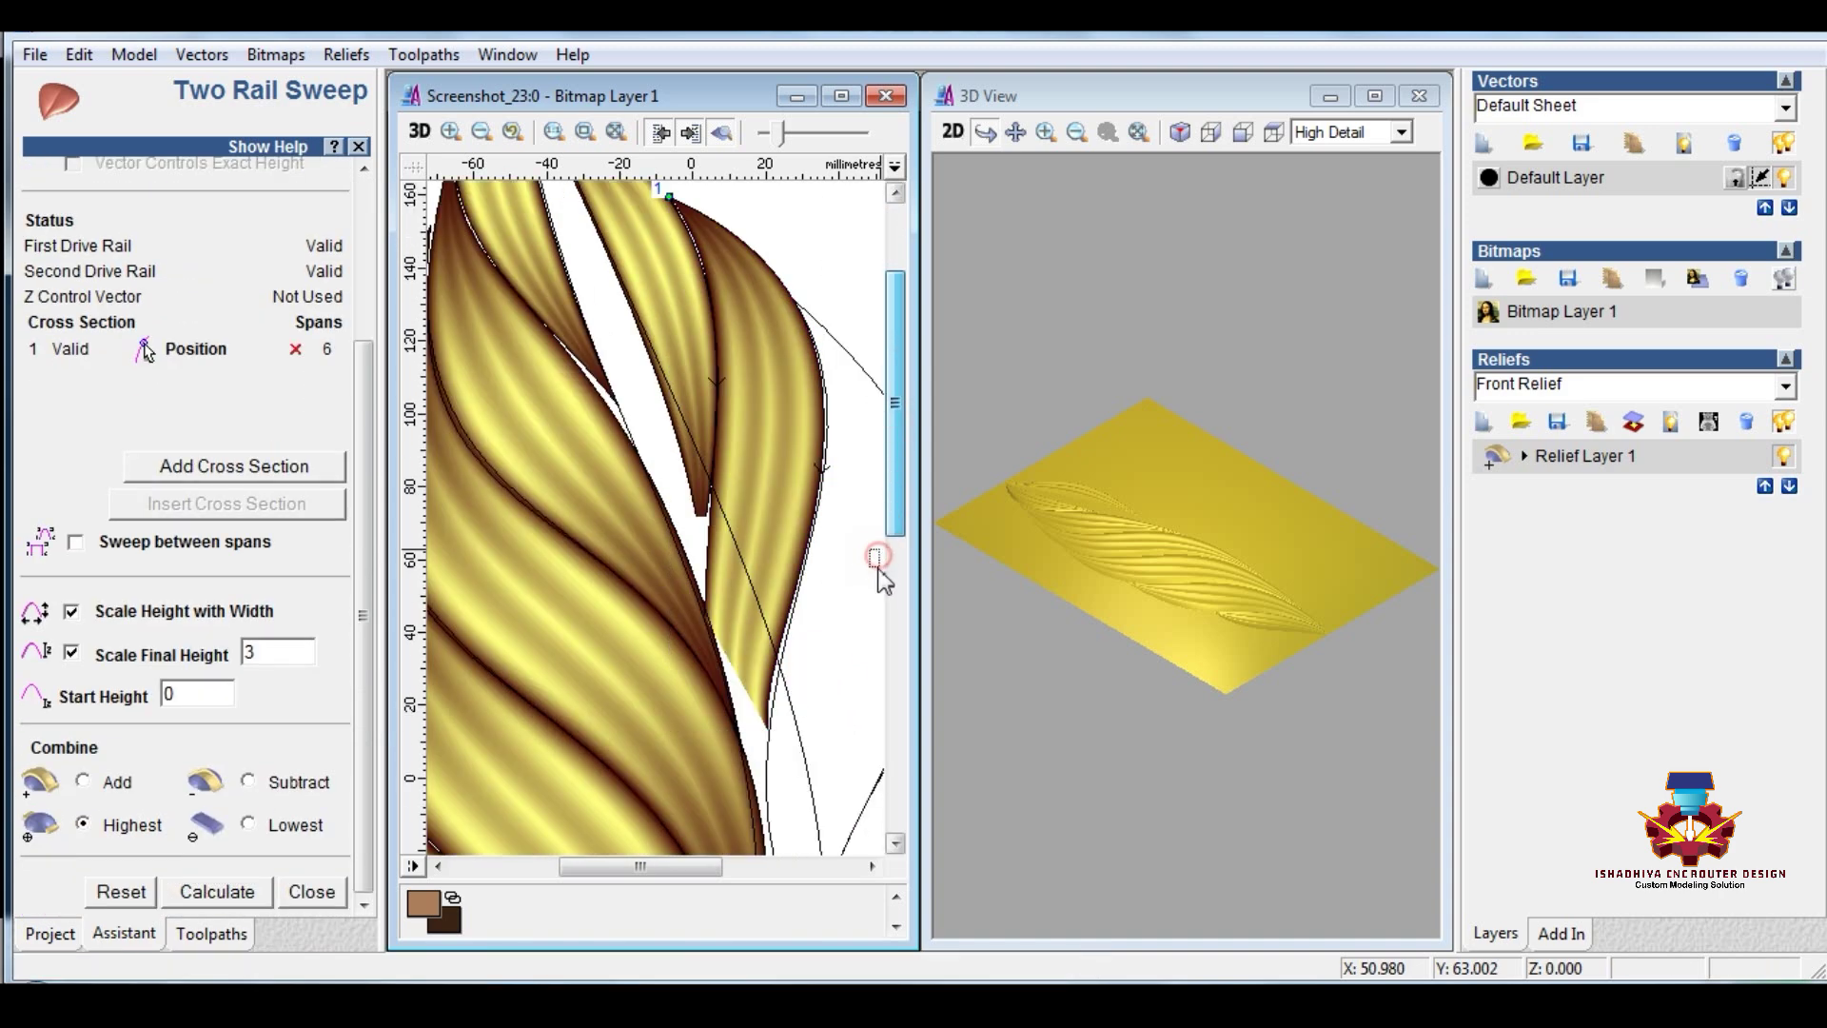
{"action": "left_click_drag", "start_coordinate": [671, 865], "coordinate": [727, 862]}
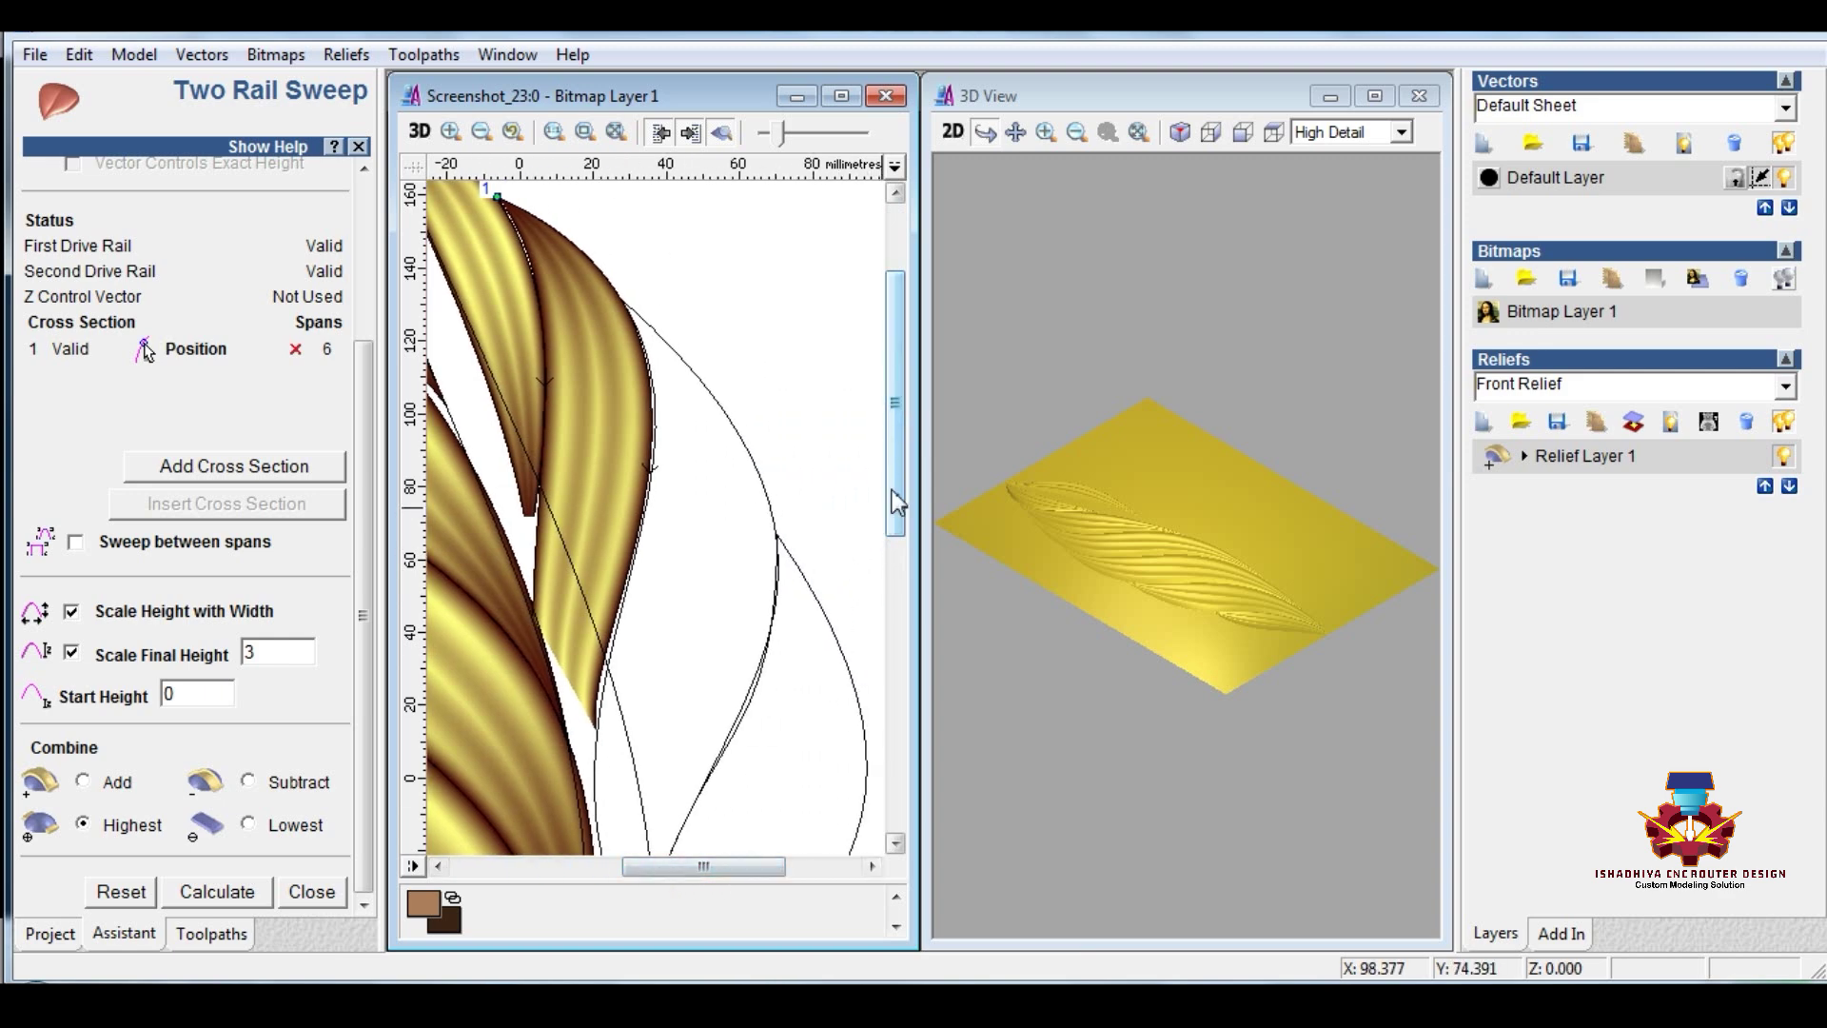
{"action": "left_click_drag", "start_coordinate": [894, 504], "coordinate": [895, 546]}
{"action": "left_click", "coordinate": [635, 610]}
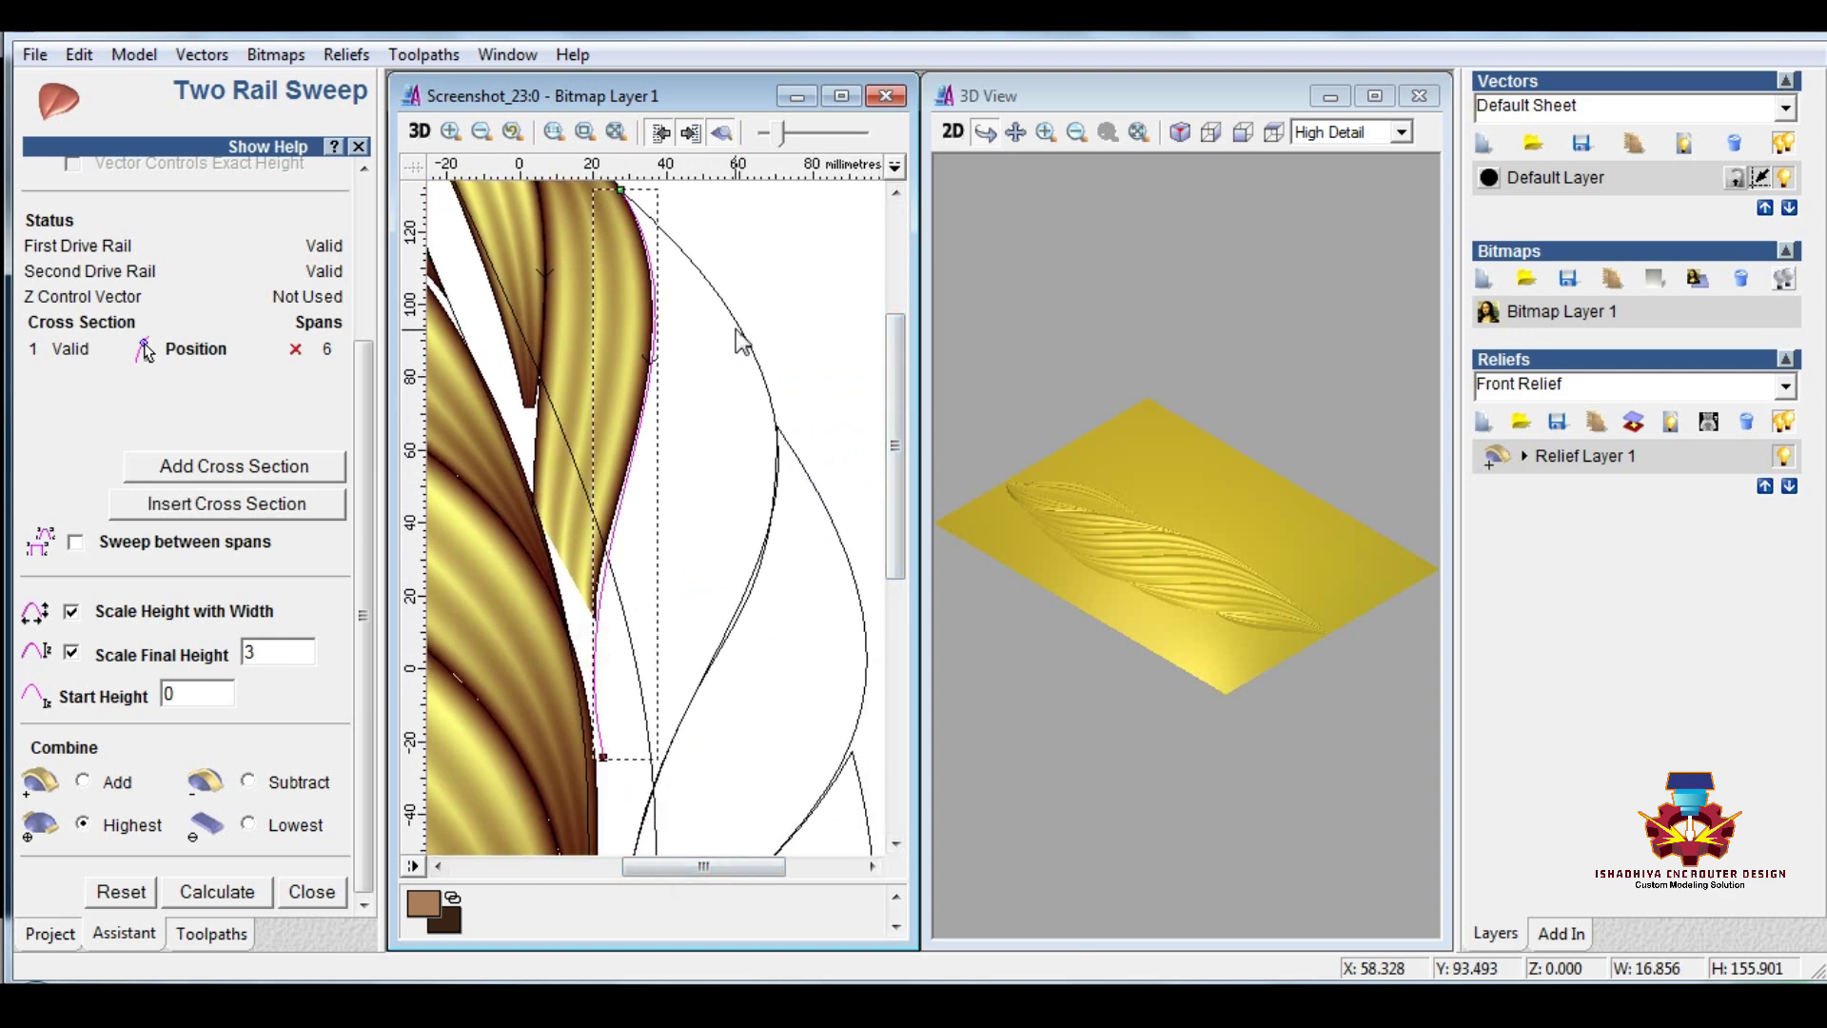
{"action": "left_click_drag", "start_coordinate": [365, 670], "coordinate": [358, 375]}
{"action": "left_click", "coordinate": [283, 224]}
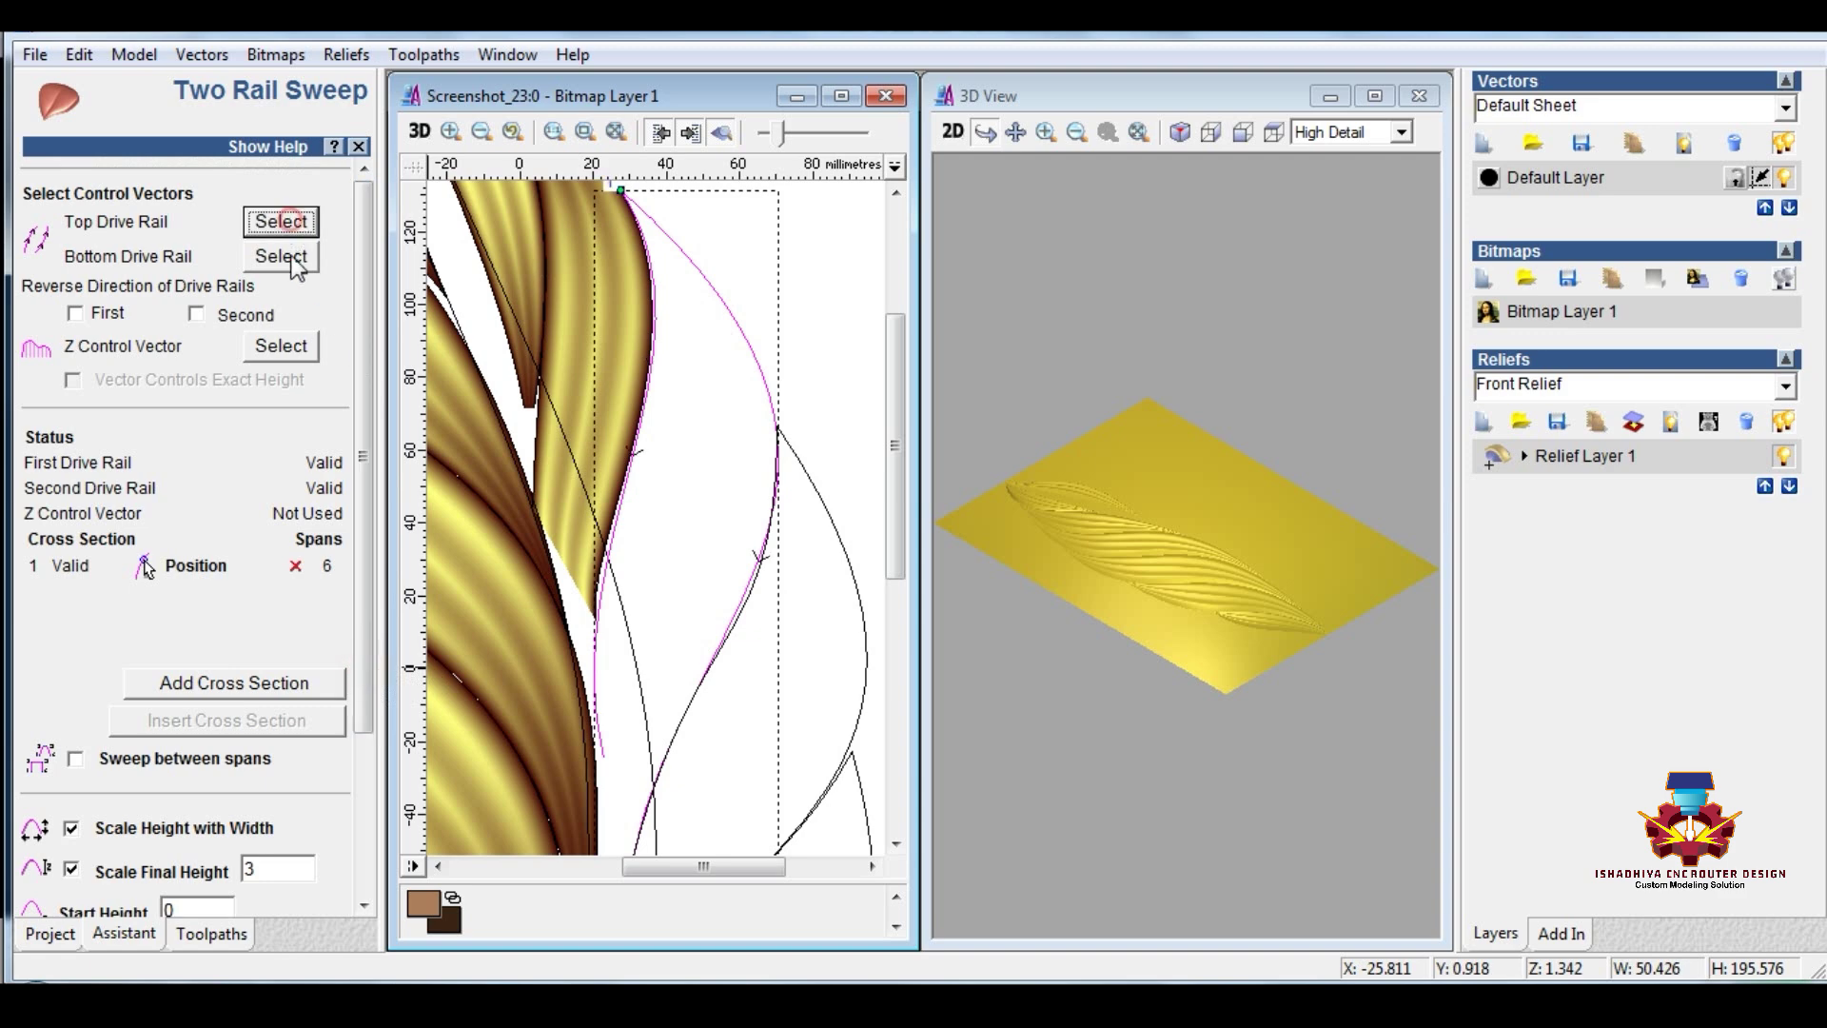
{"action": "left_click", "coordinate": [288, 259]}
{"action": "scroll", "coordinate": [286, 428], "scroll_direction": "down", "scroll_amount": 3}
{"action": "left_click", "coordinate": [216, 891]}
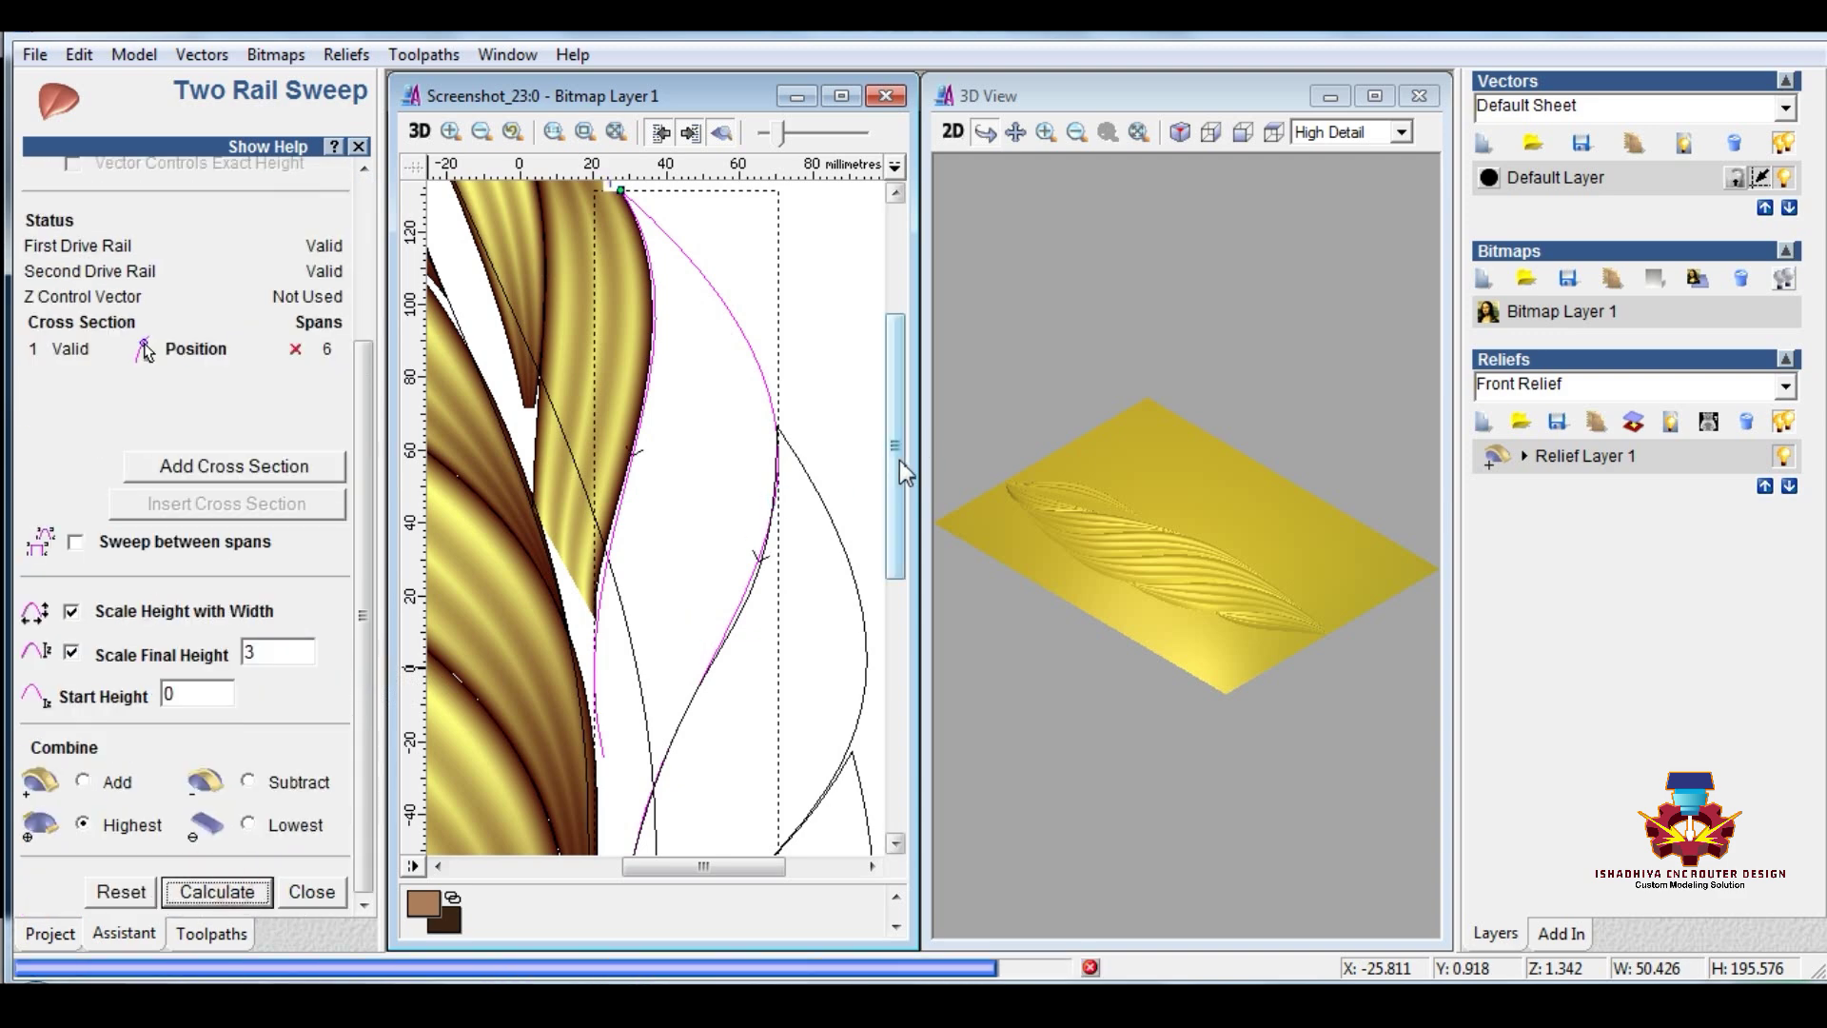
Step: Assign the edge curves of the fourth right lobe as drive rails and calculate its wavy sweep at height 3
{"action": "left_click_drag", "start_coordinate": [892, 477], "coordinate": [894, 578]}
{"action": "left_click", "coordinate": [617, 680]}
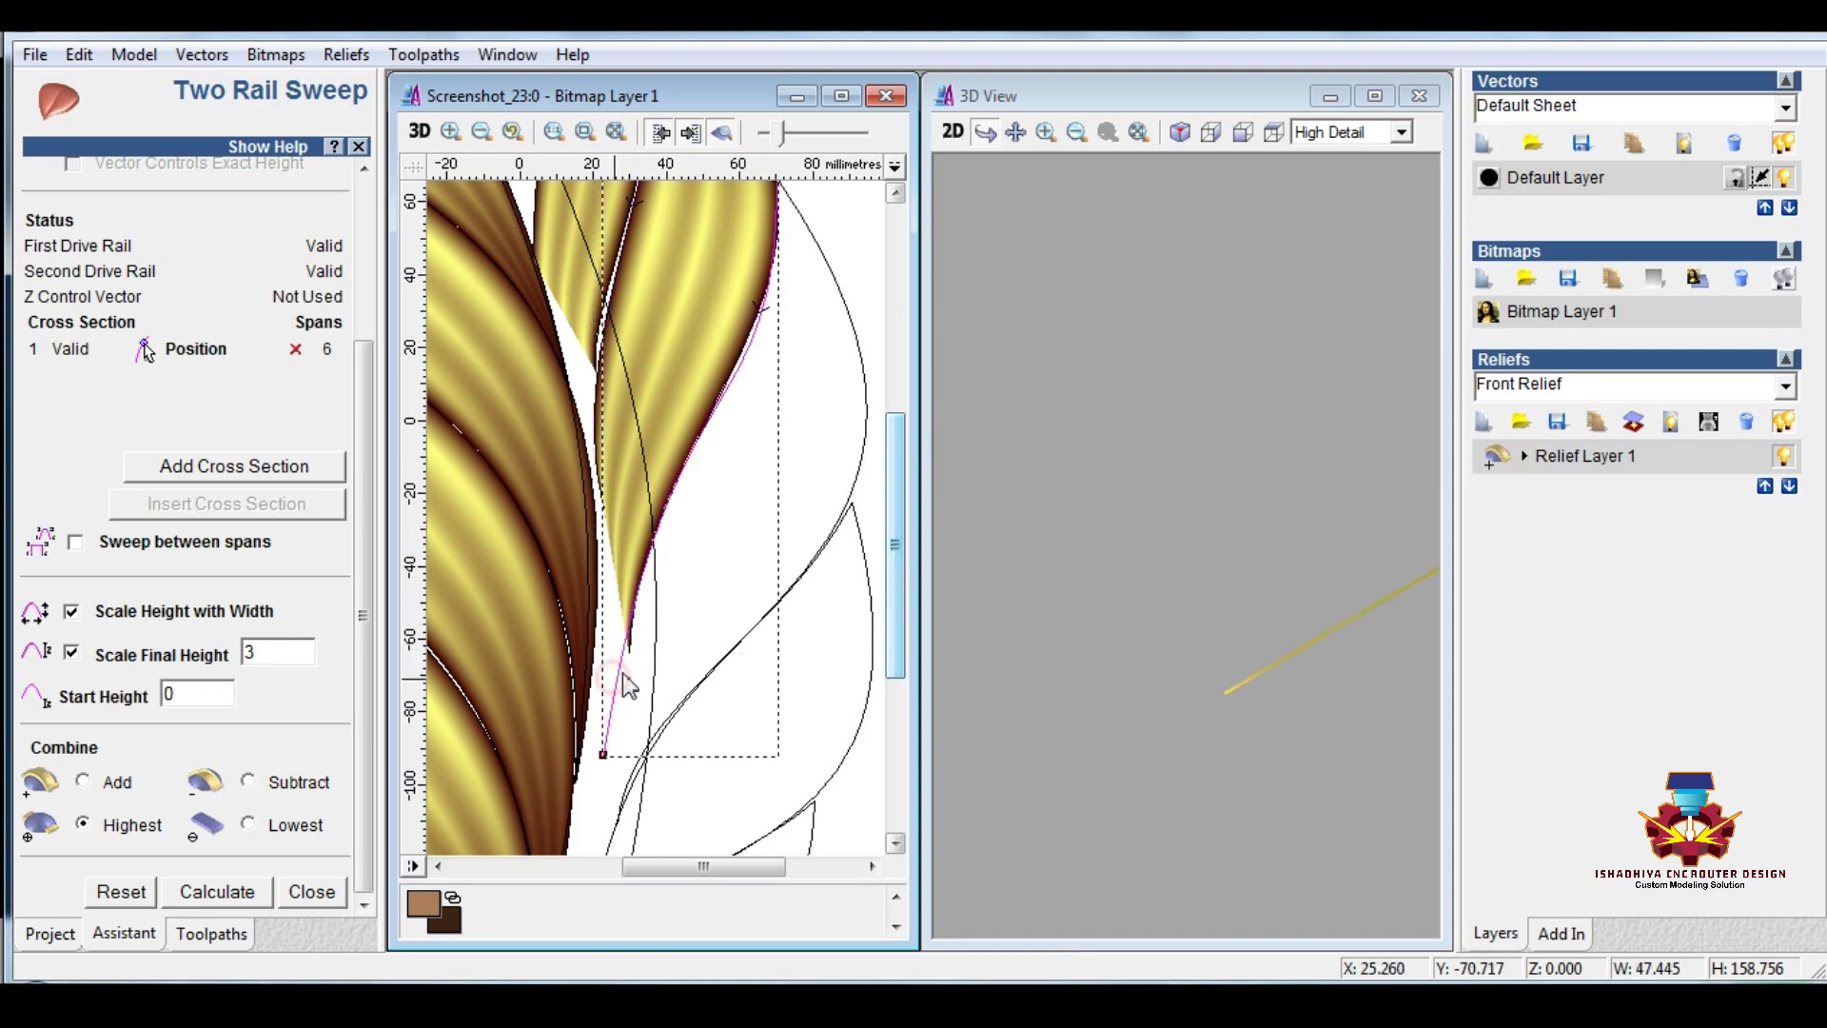
{"action": "double_click", "coordinate": [824, 265]}
{"action": "left_click", "coordinate": [996, 719]}
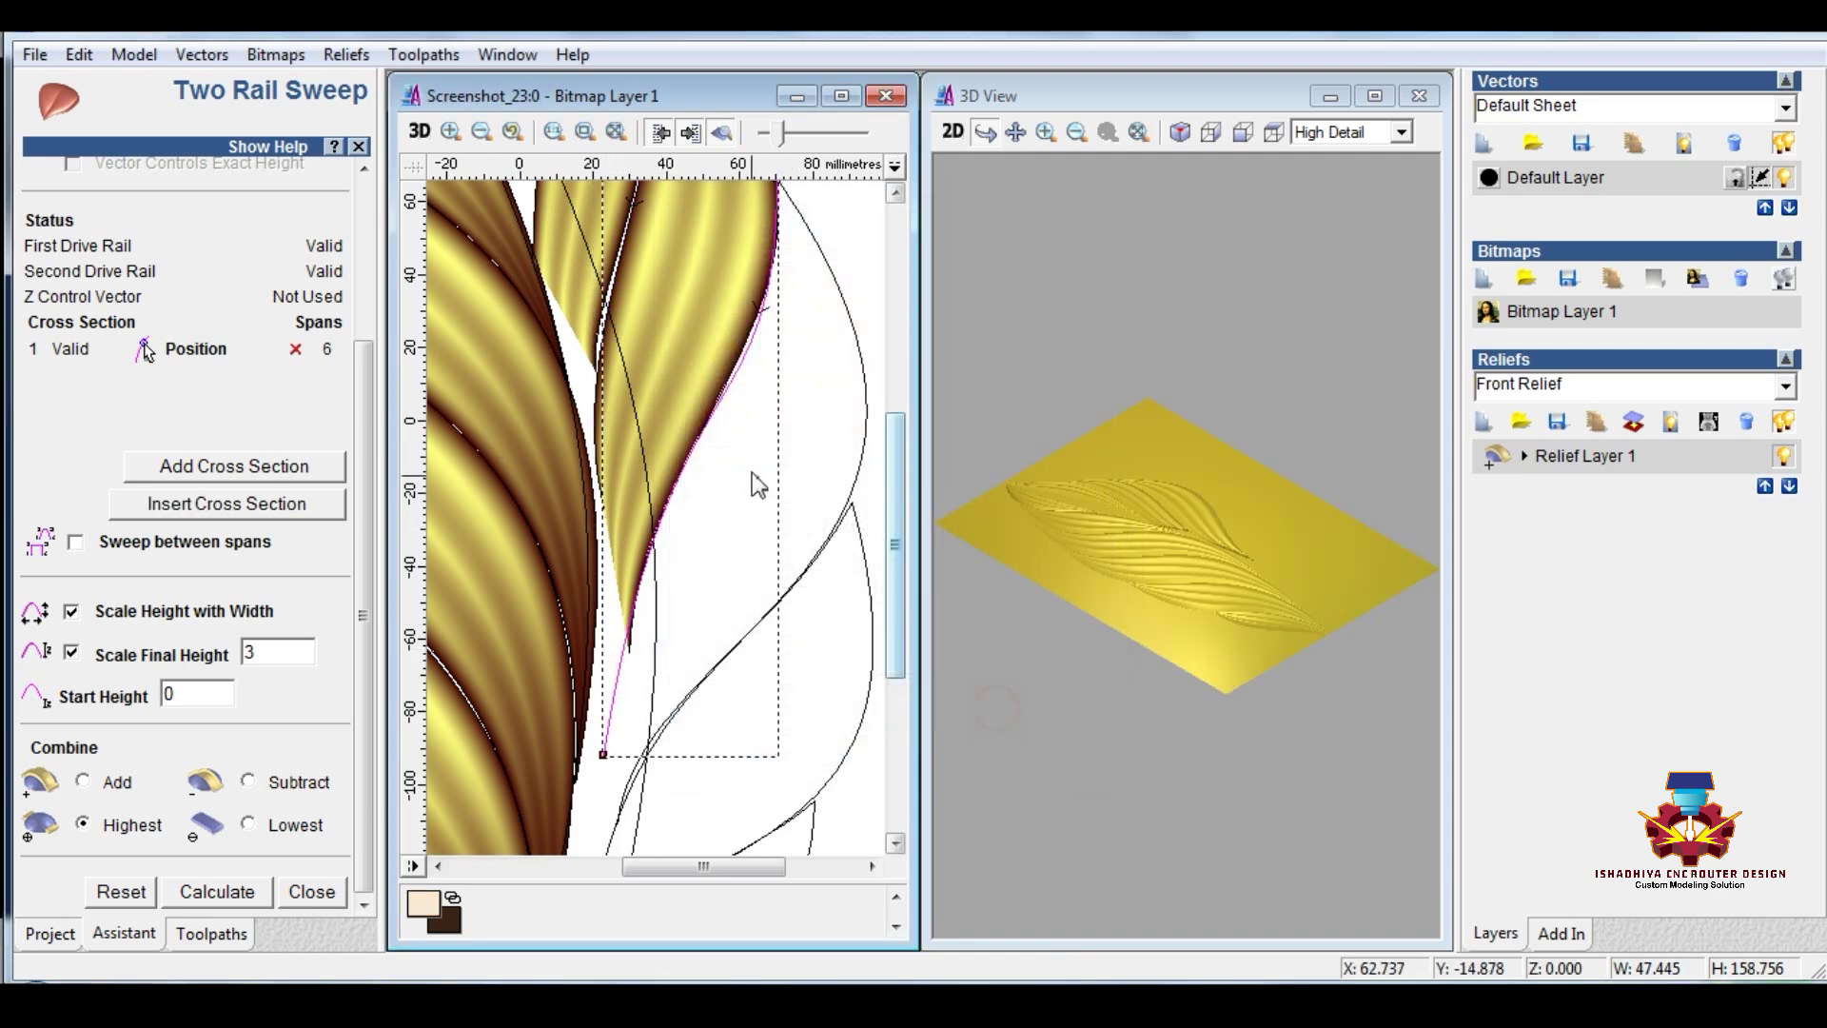
{"action": "left_click", "coordinate": [861, 381]}
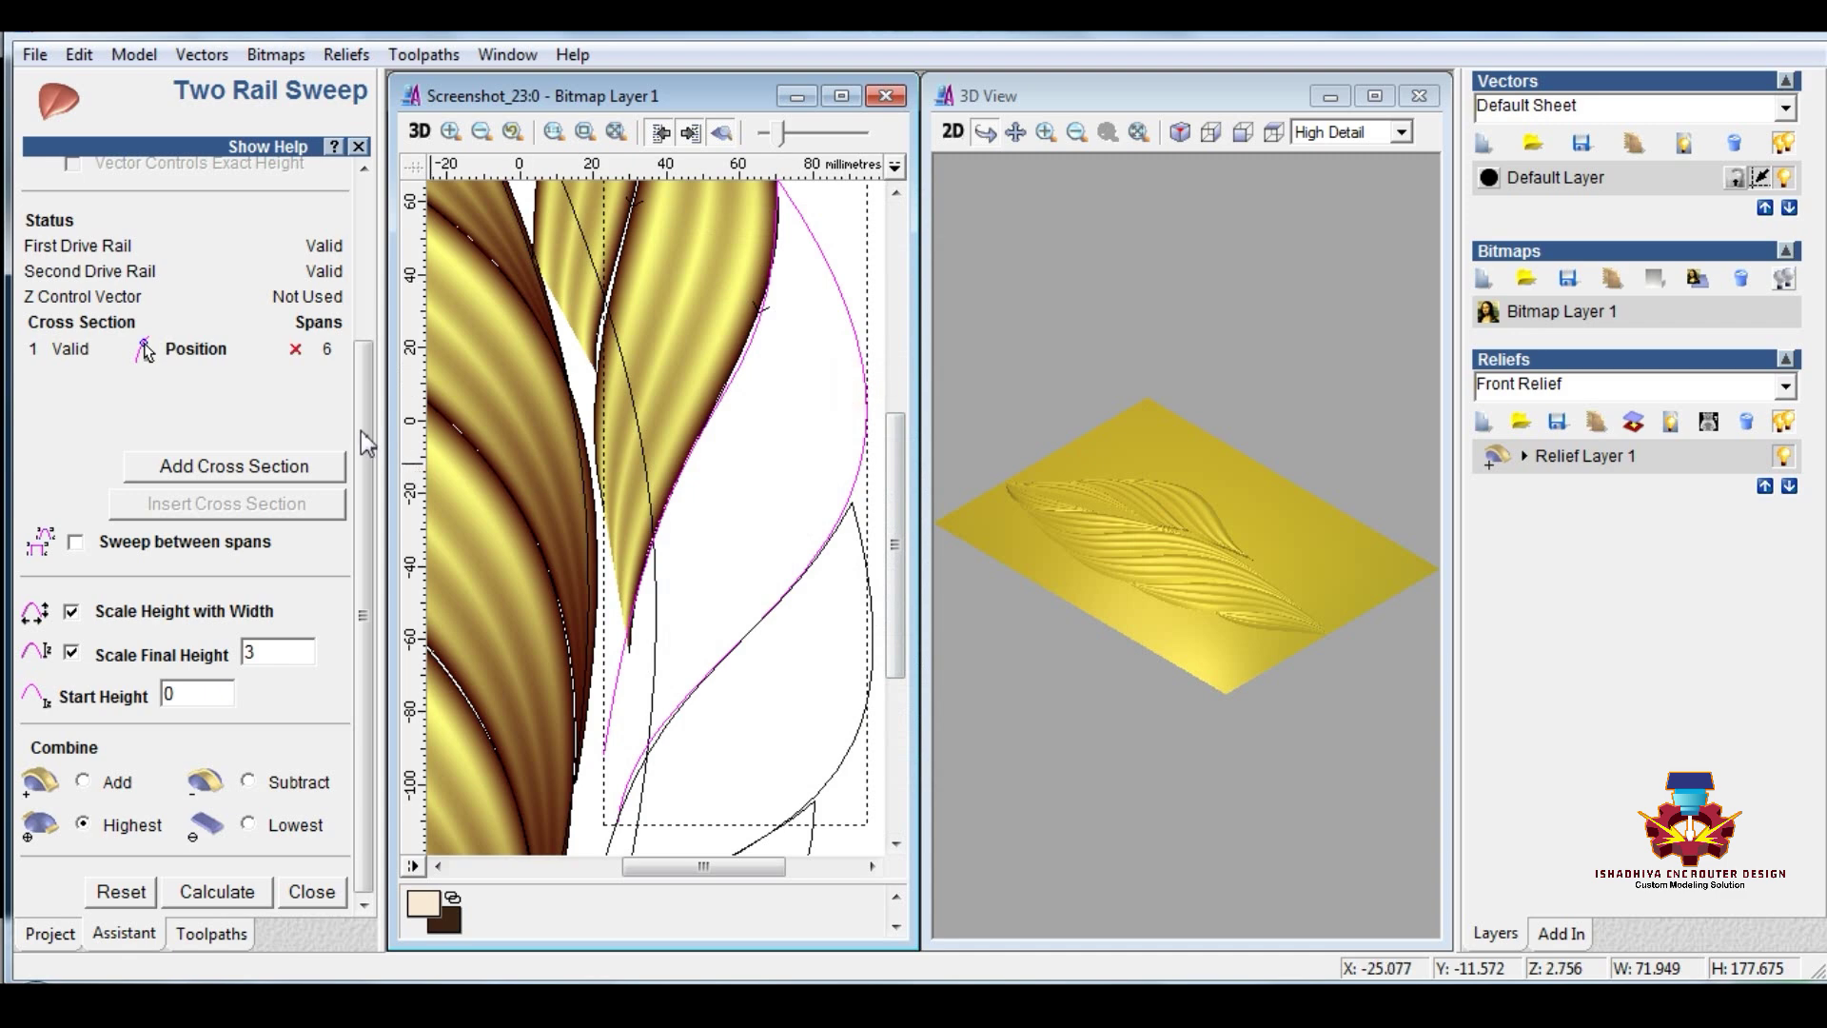
{"action": "scroll", "coordinate": [305, 581], "scroll_direction": "up", "scroll_amount": 5}
{"action": "scroll", "coordinate": [286, 666], "scroll_direction": "down", "scroll_amount": 5}
{"action": "left_click", "coordinate": [254, 892]}
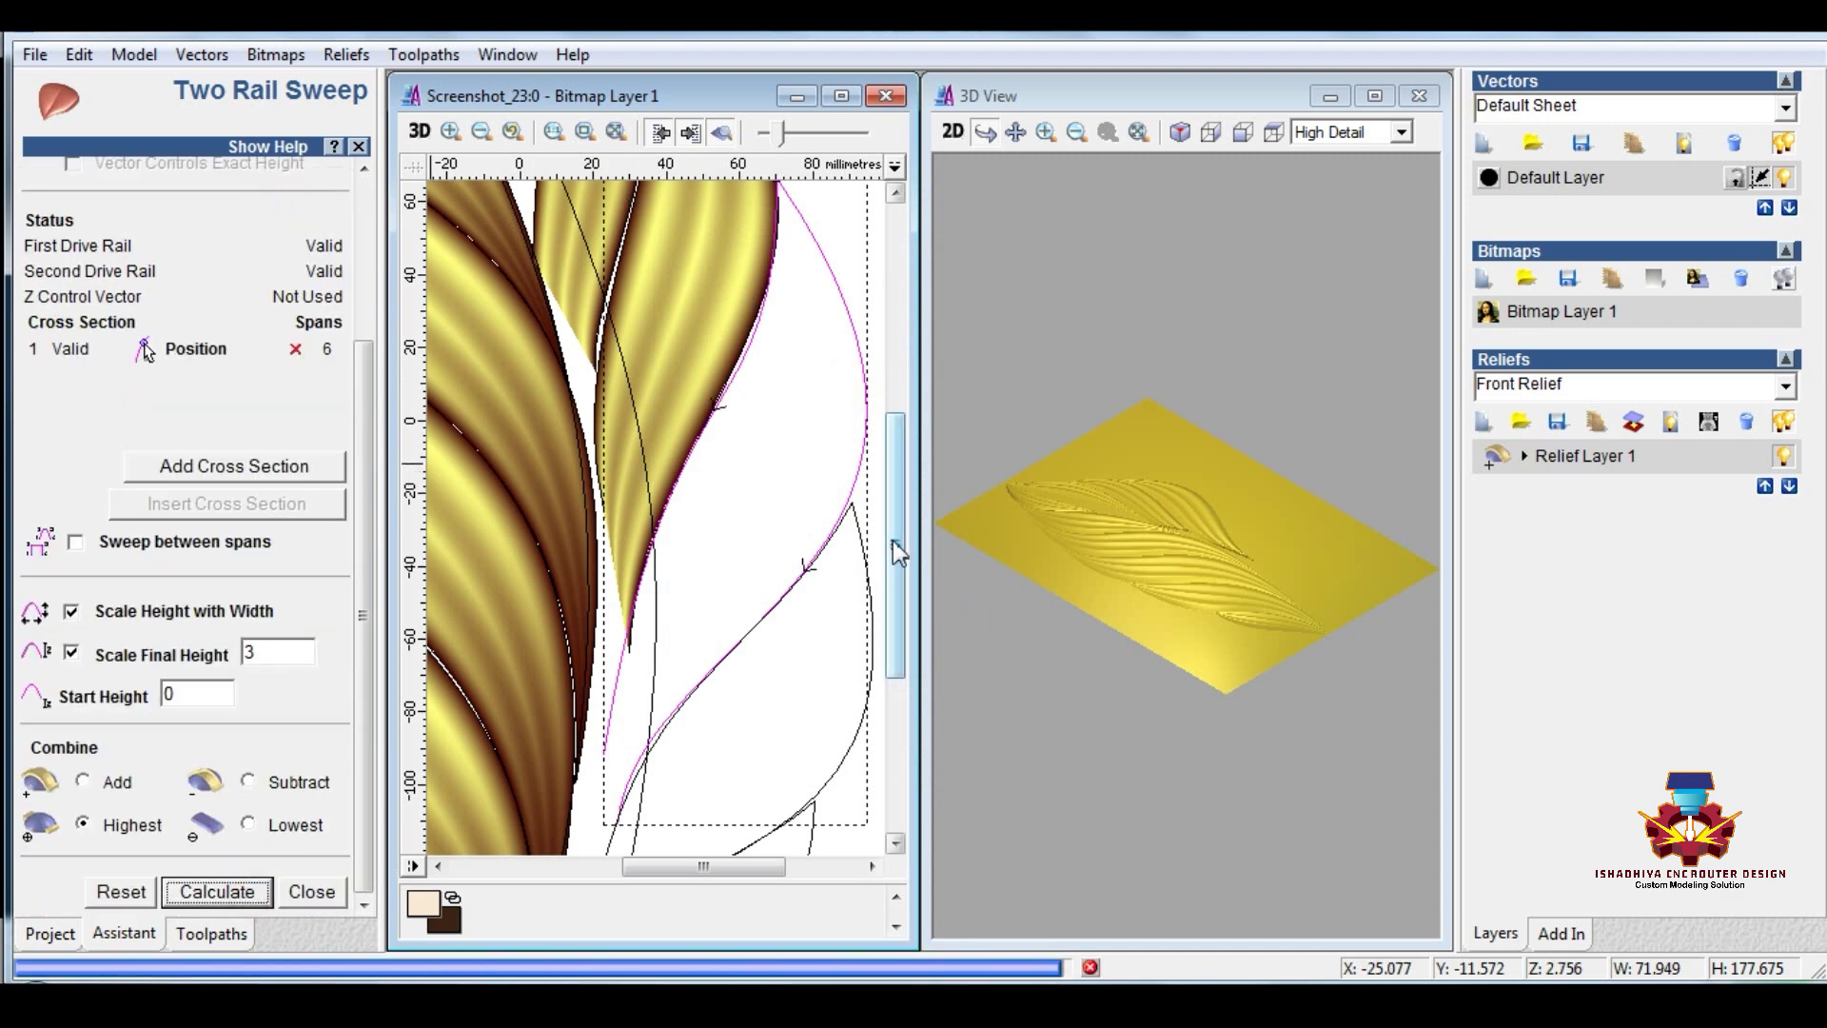
Step: Assign the edge curves of the fifth right lobe as drive rails and calculate its wavy sweep at height 3
{"action": "left_click_drag", "start_coordinate": [899, 552], "coordinate": [899, 660]}
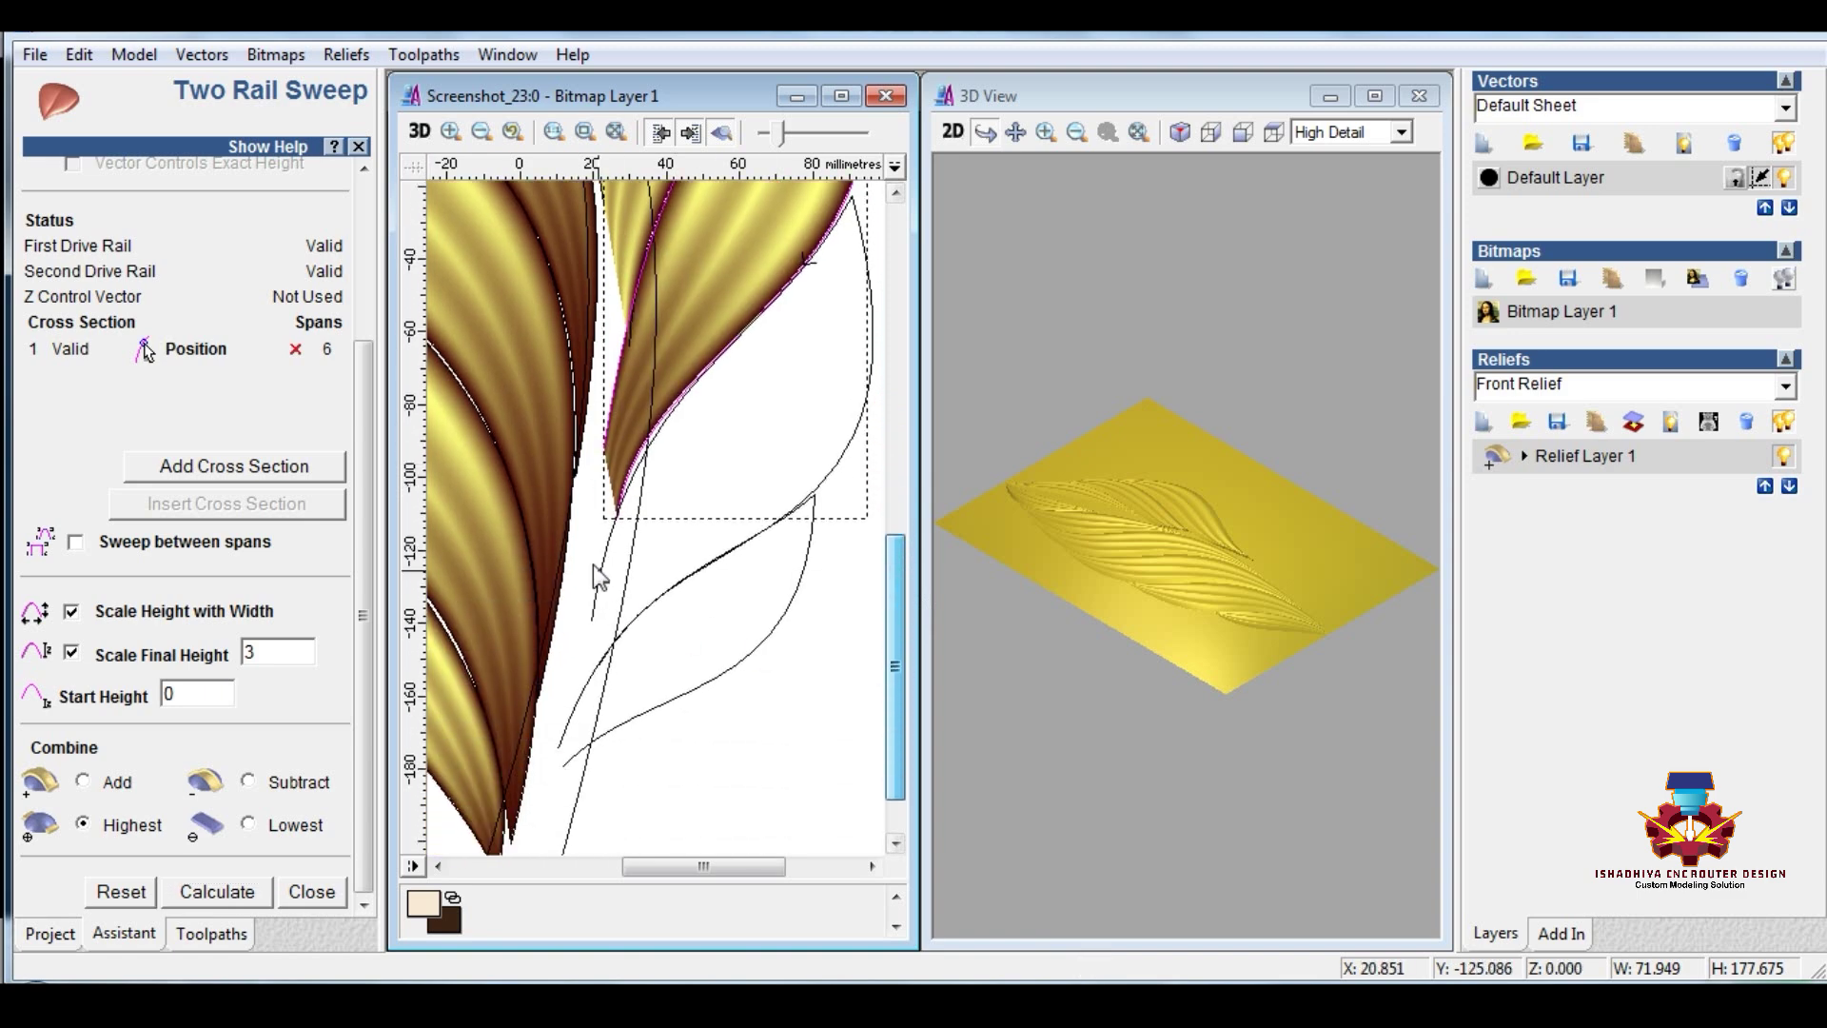
{"action": "left_click", "coordinate": [610, 542]}
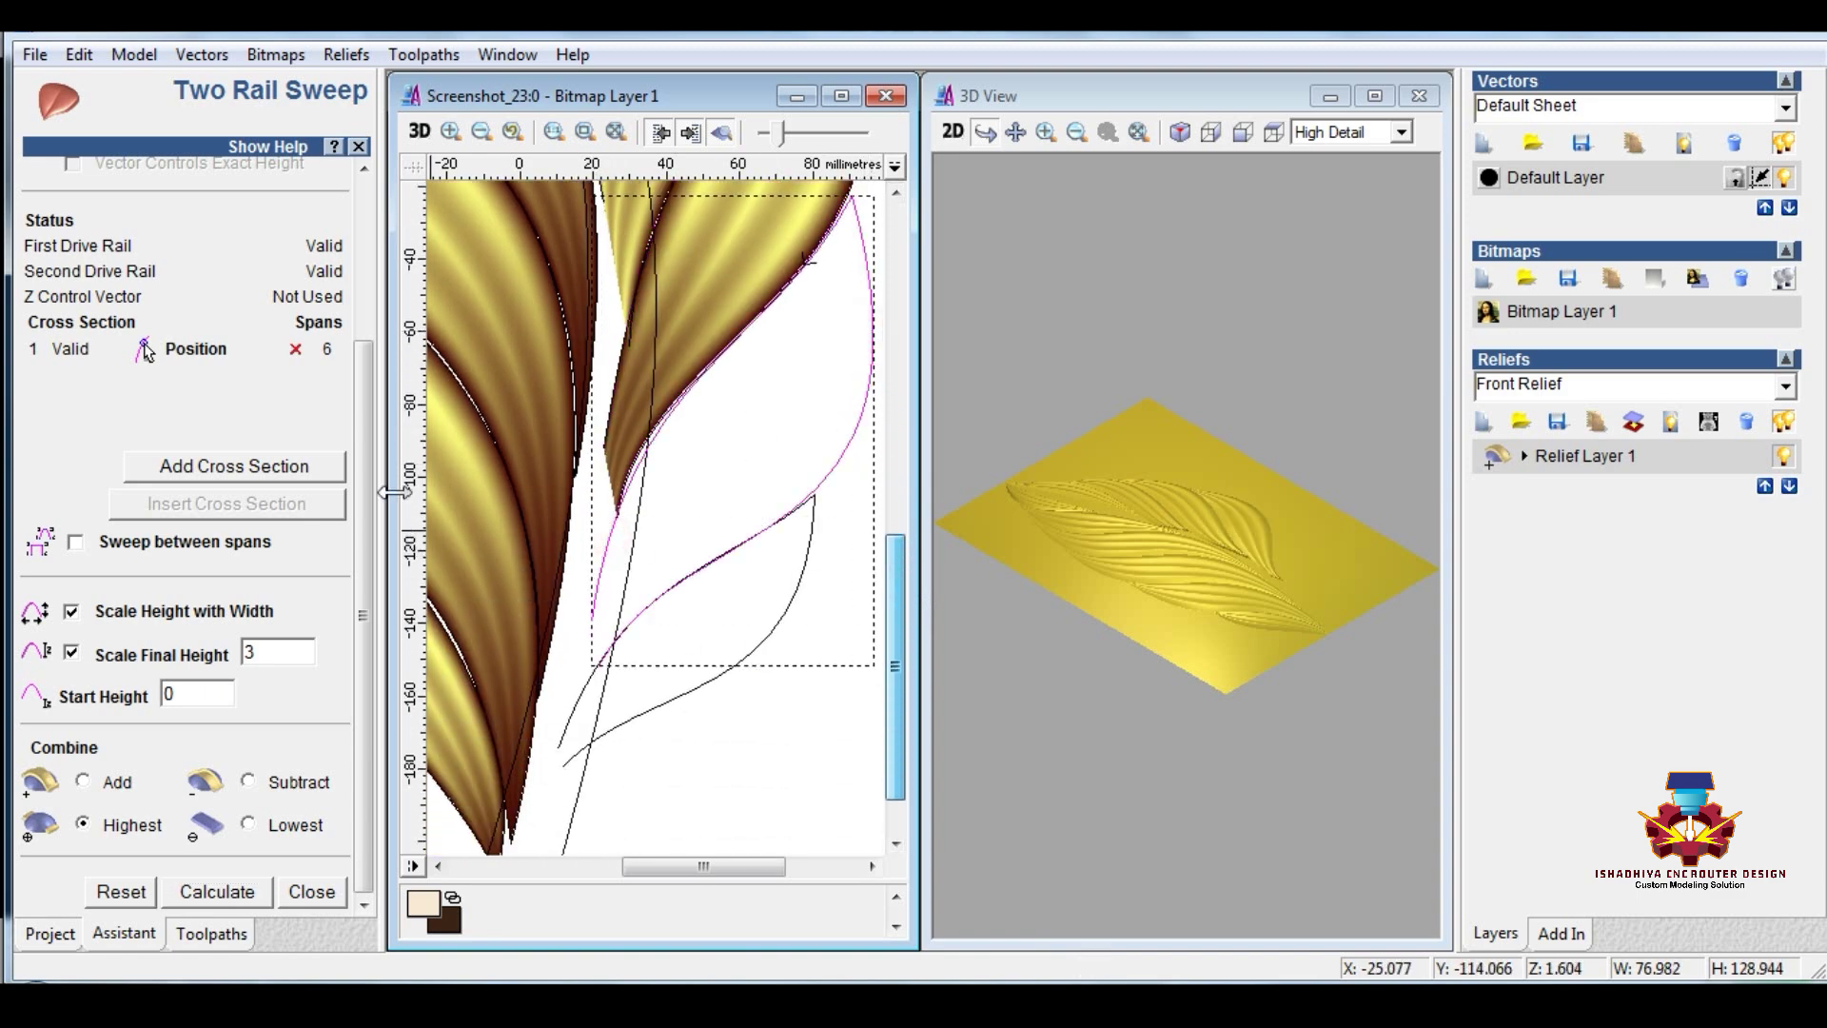
{"action": "left_click_drag", "start_coordinate": [371, 459], "coordinate": [376, 235]}
{"action": "left_click", "coordinate": [281, 221]}
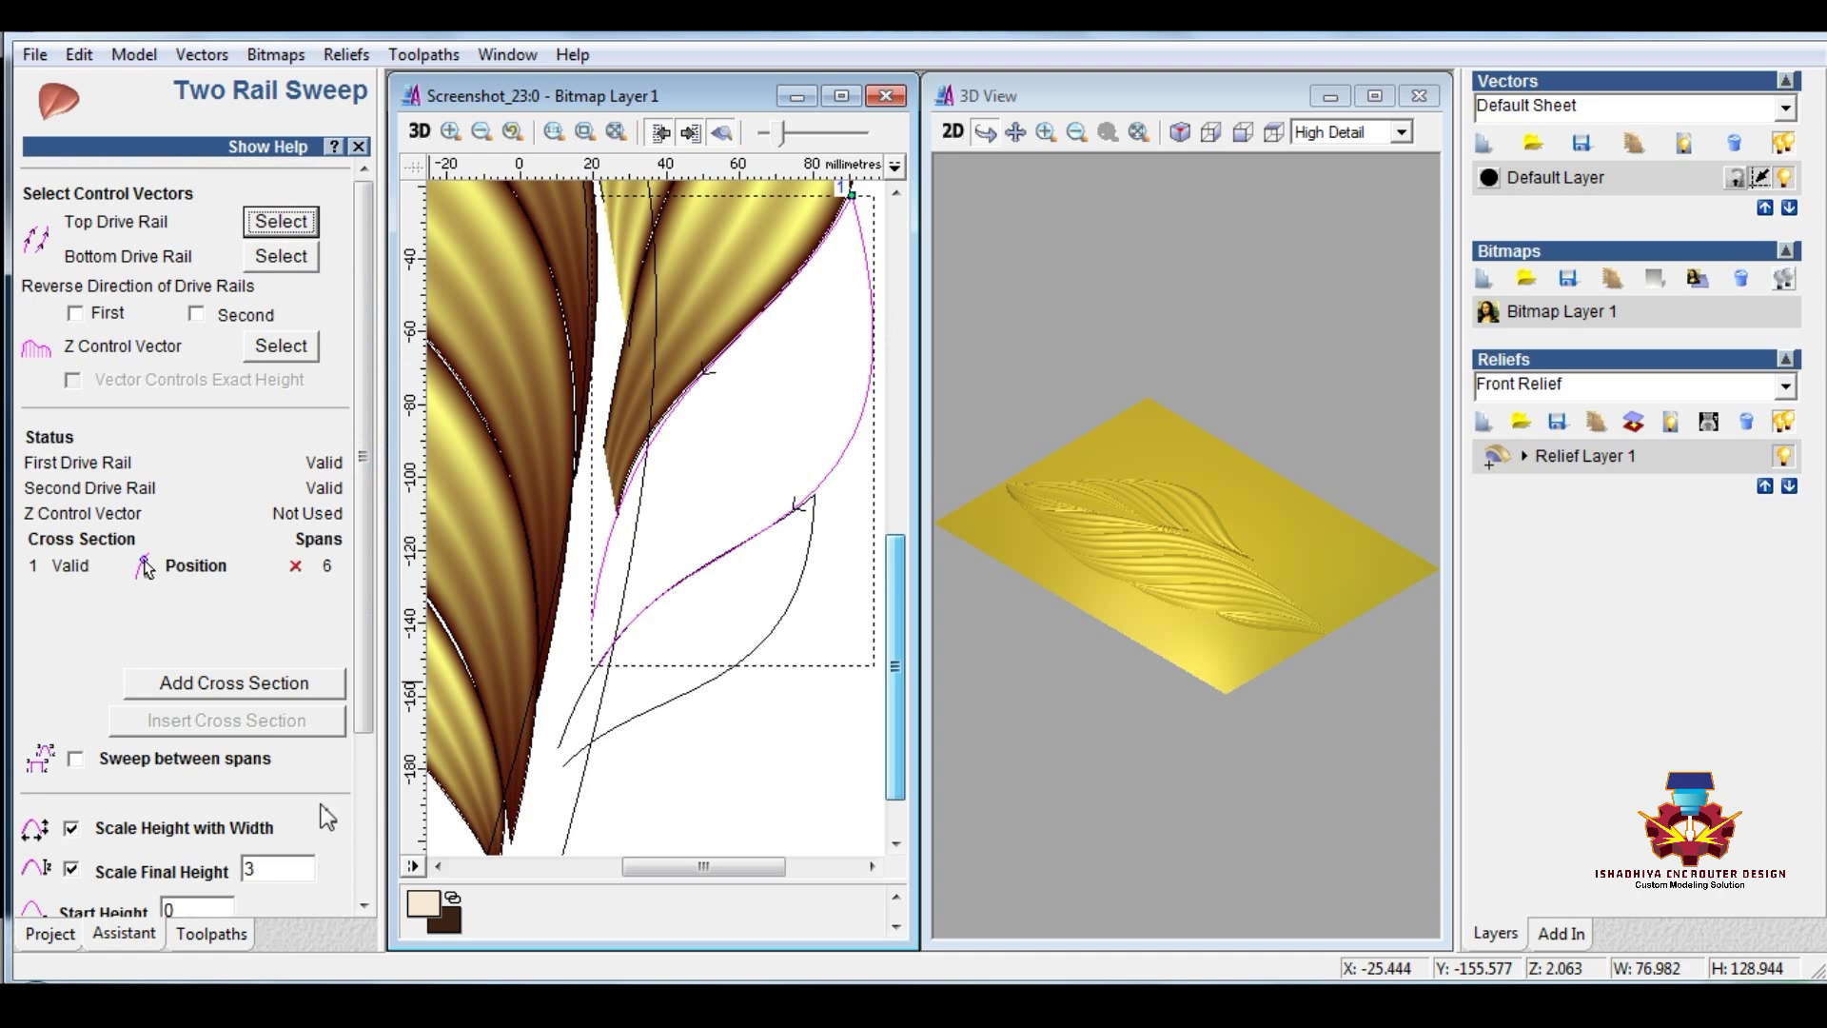
{"action": "scroll", "coordinate": [343, 808], "scroll_direction": "down", "scroll_amount": 5}
{"action": "left_click", "coordinate": [242, 891]}
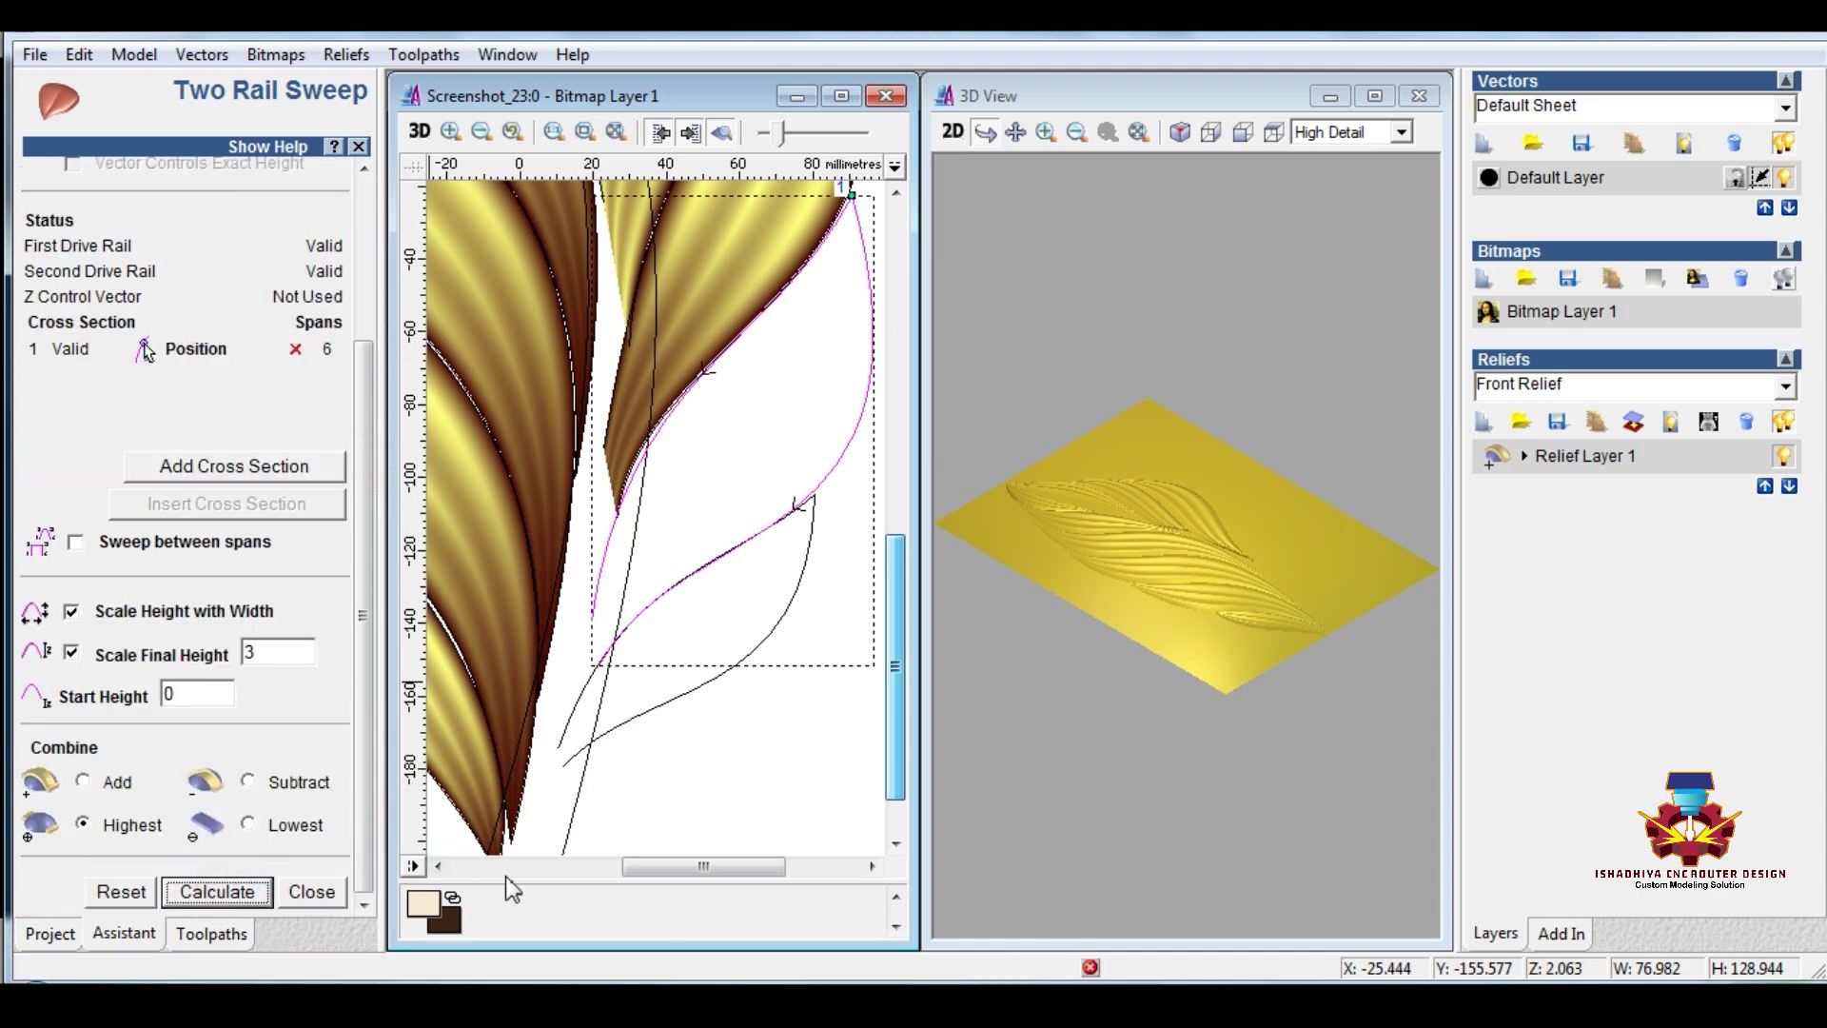
Step: Assign the edge curves of the lowest right lobe as drive rails and calculate its wavy sweep
{"action": "left_click", "coordinate": [573, 719]}
{"action": "left_click", "coordinate": [713, 679], "text": "shift"}
{"action": "left_click_drag", "start_coordinate": [362, 673], "coordinate": [300, 324]}
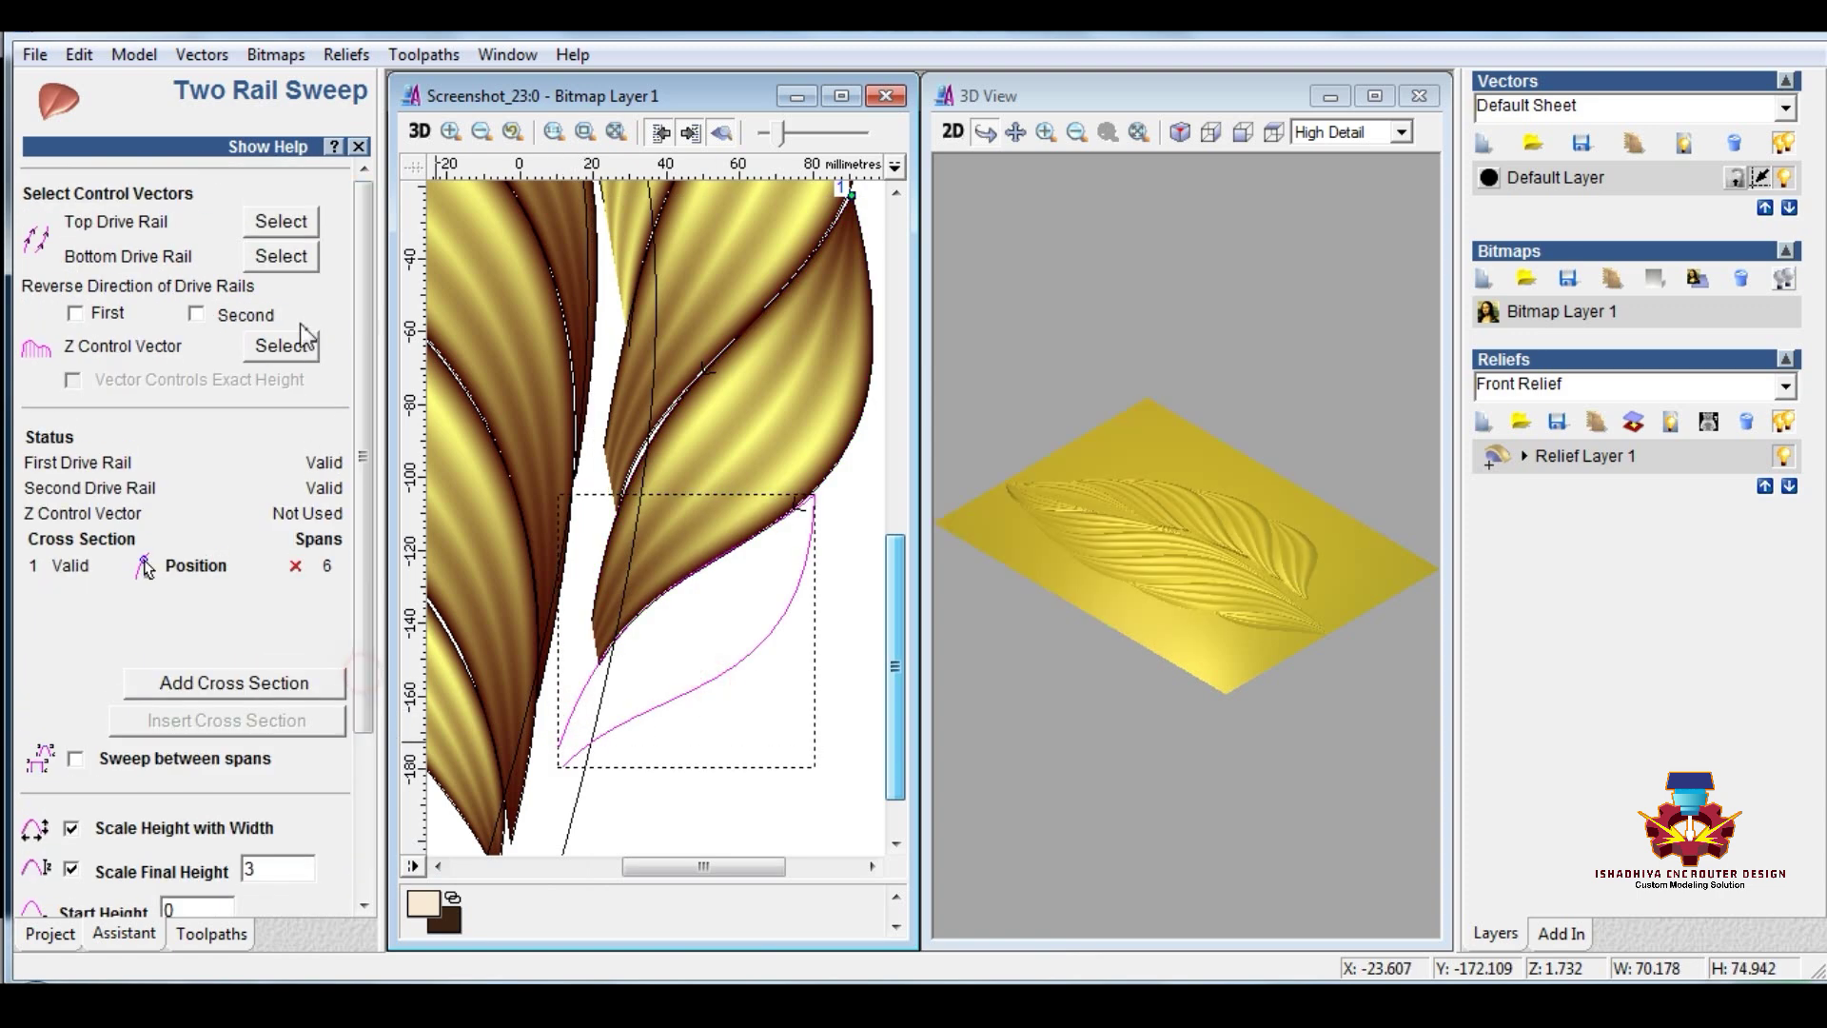
{"action": "scroll", "coordinate": [305, 856], "scroll_direction": "down", "scroll_amount": 3}
{"action": "left_click", "coordinate": [237, 900]}
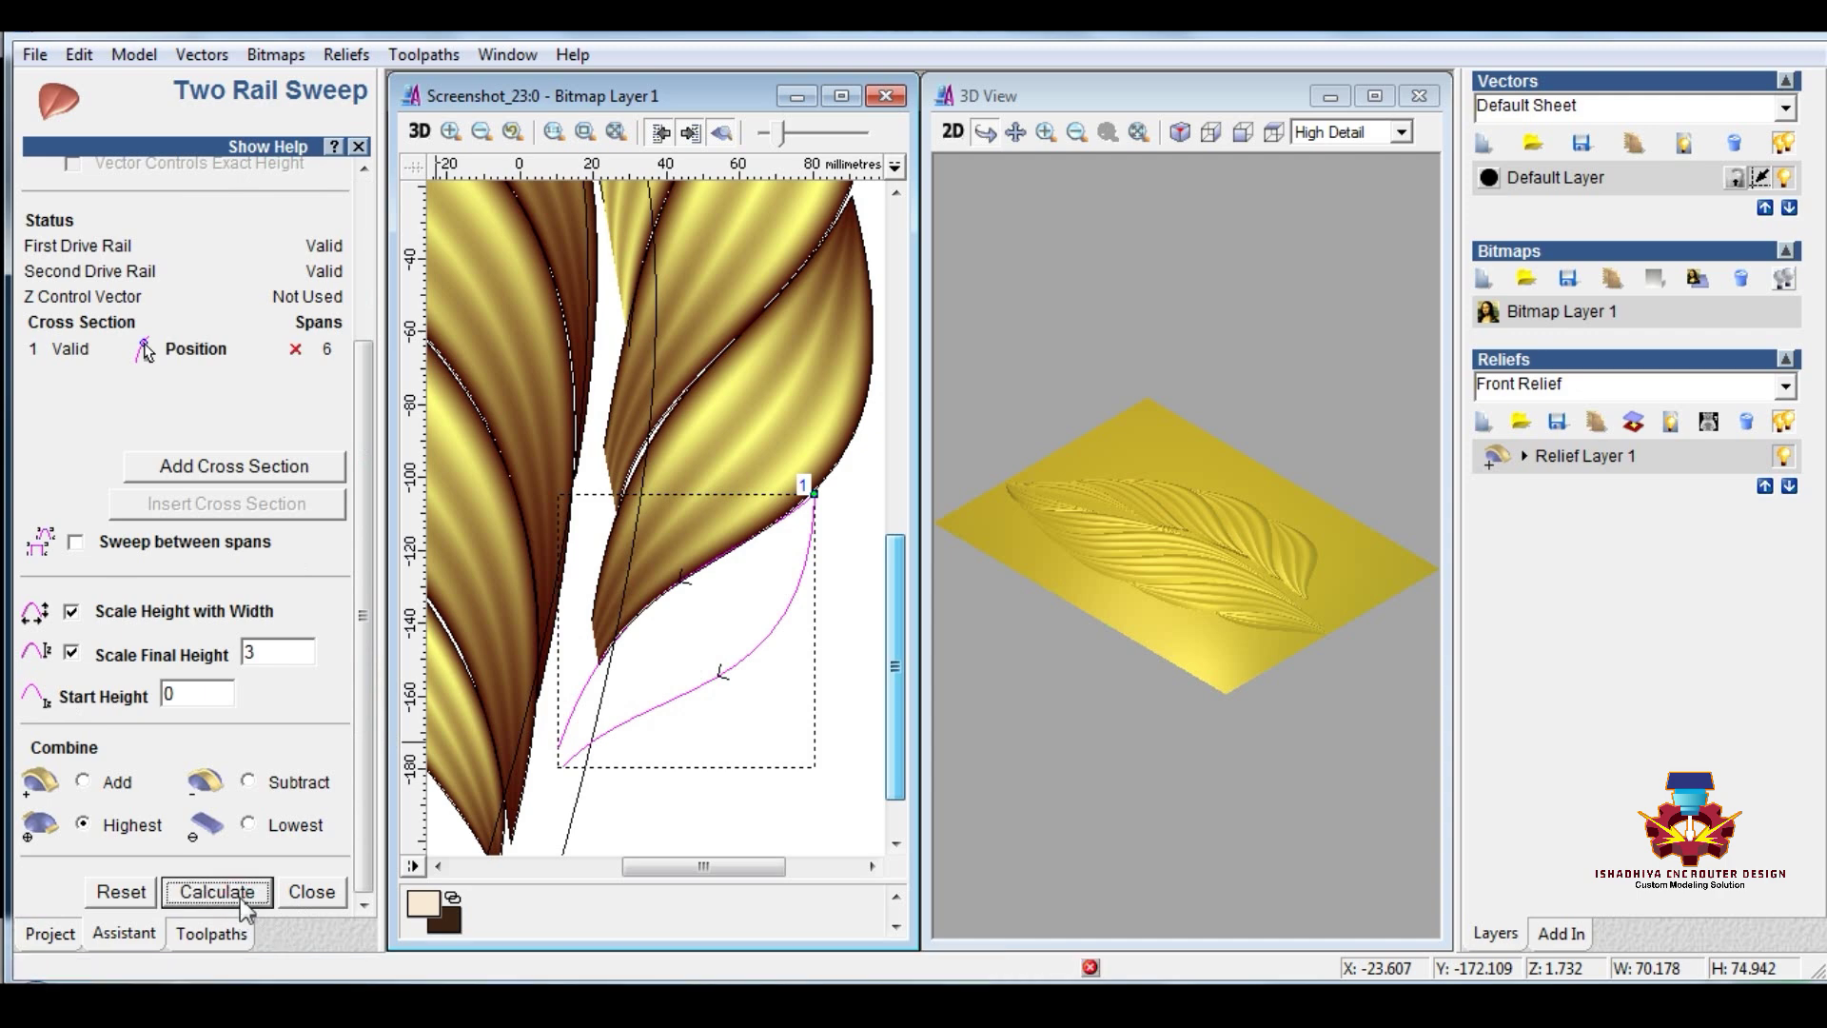
Step: Create a new relief layer and assign the two central stem curves as drive rails, reversing the first rail's direction
{"action": "left_click", "coordinate": [793, 797]}
{"action": "left_click", "coordinate": [1487, 420]}
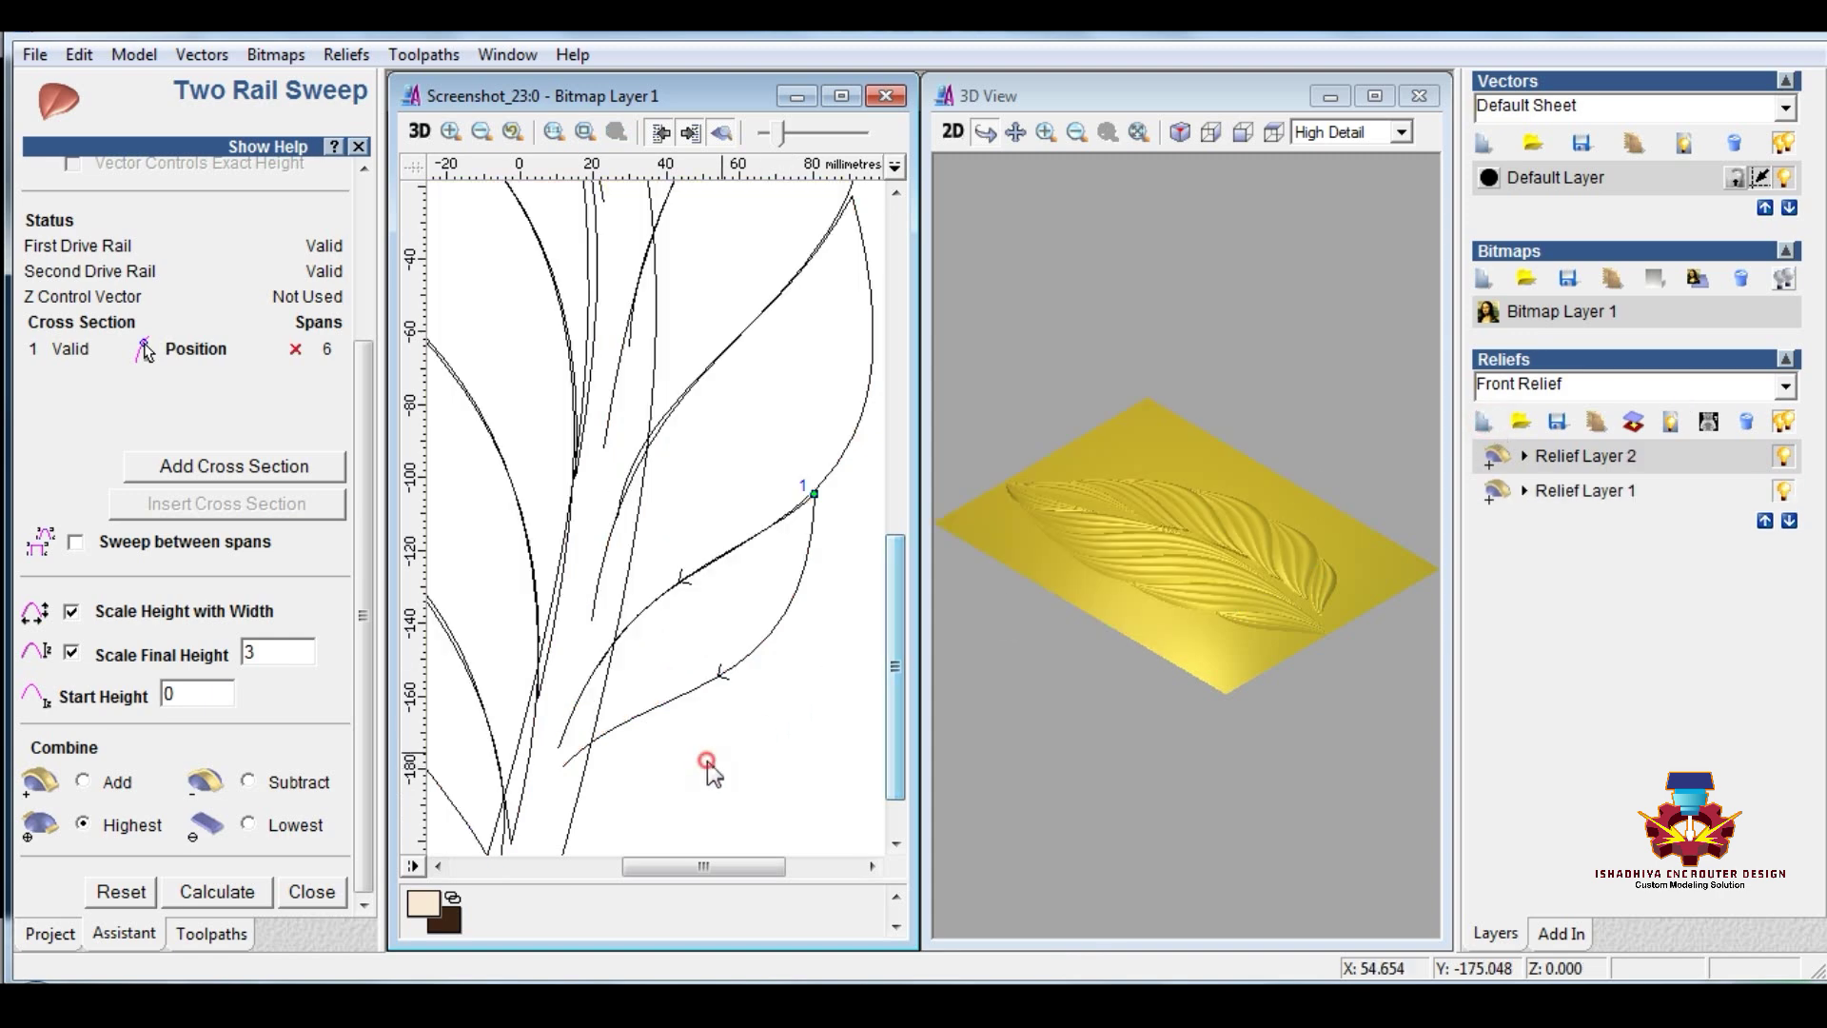
{"action": "scroll", "coordinate": [702, 752], "scroll_direction": "down", "scroll_amount": 3}
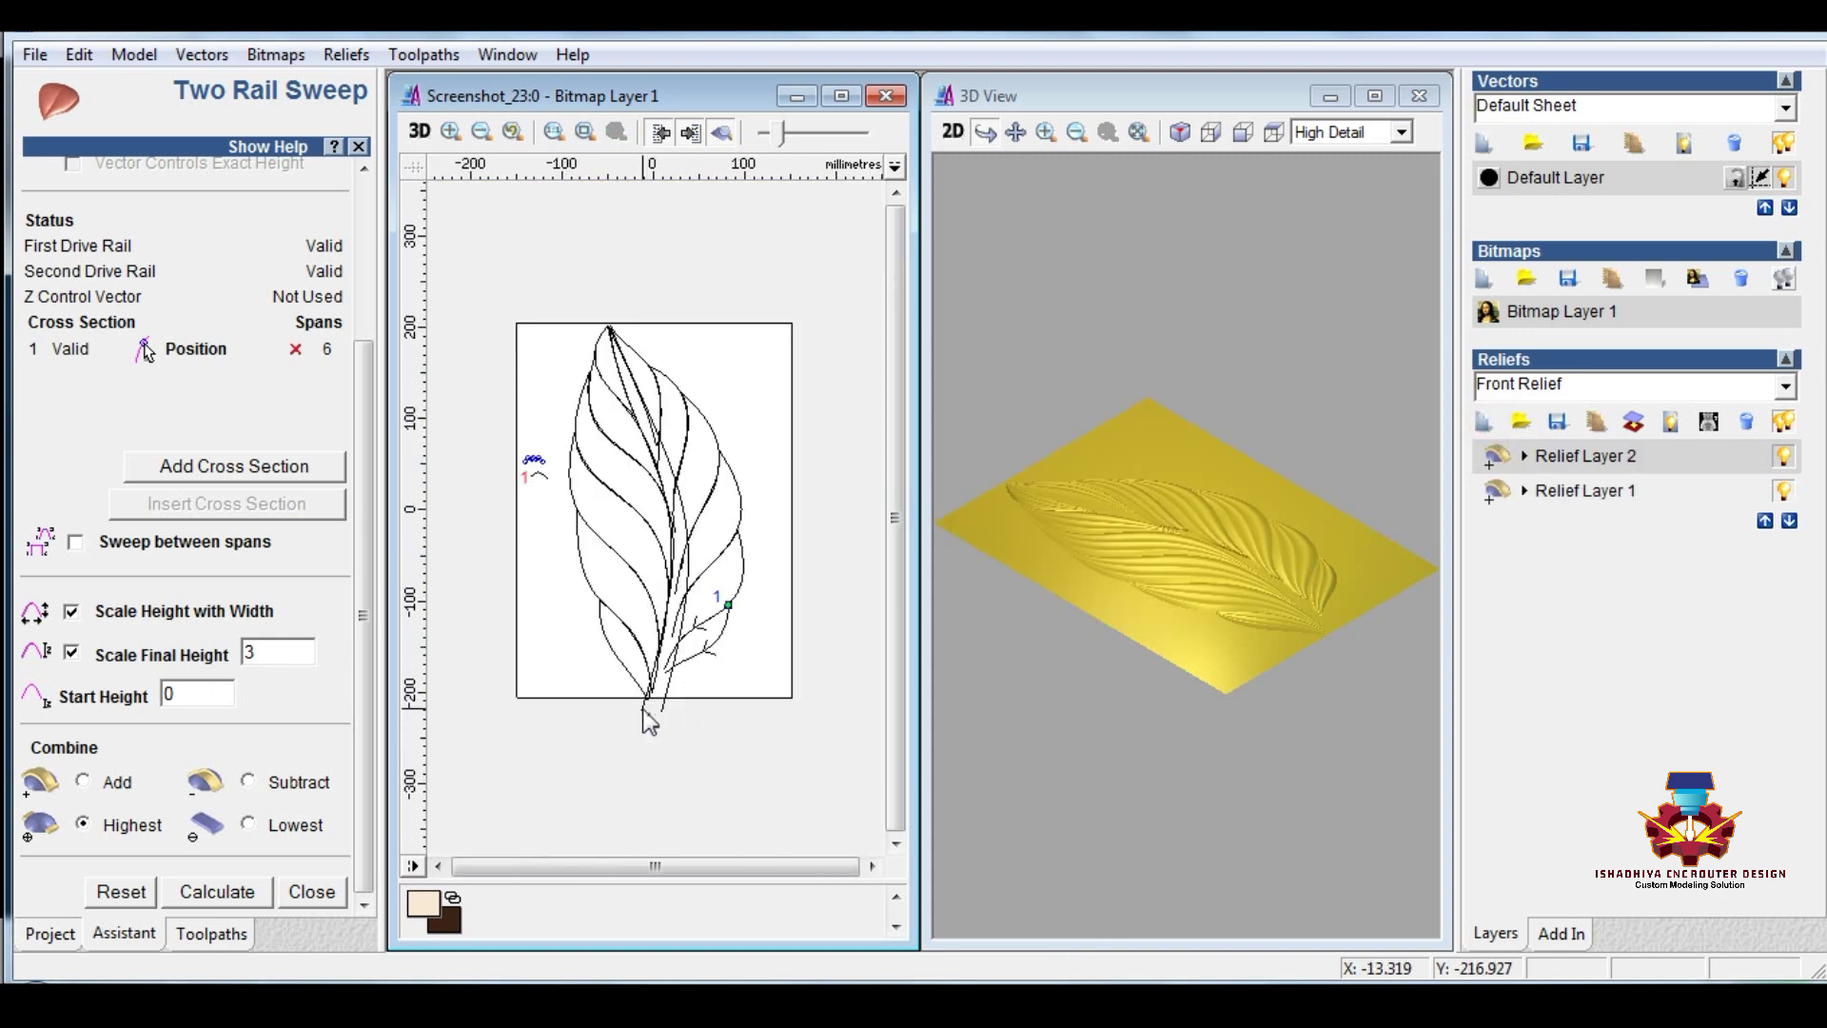
{"action": "left_click", "coordinate": [643, 710]}
{"action": "left_click", "coordinate": [664, 702], "text": "shift"}
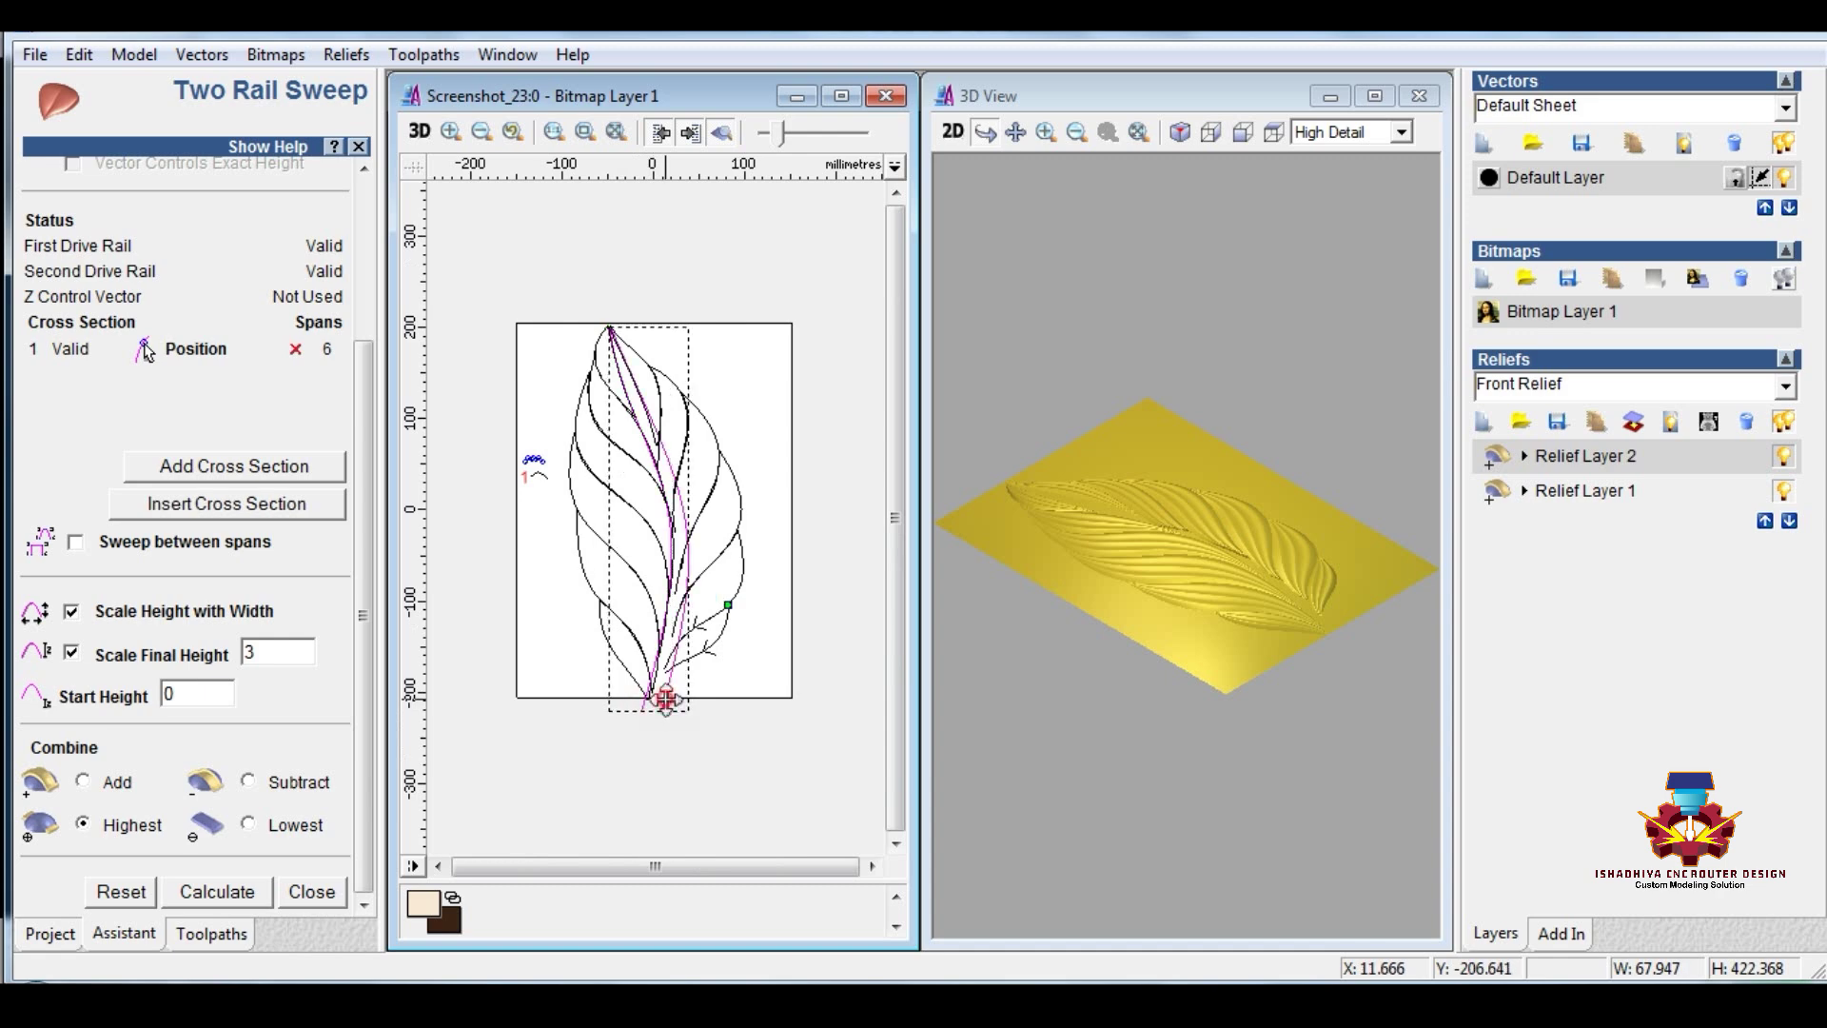
{"action": "scroll", "coordinate": [345, 603], "scroll_direction": "up", "scroll_amount": 3}
{"action": "left_click", "coordinate": [283, 222]}
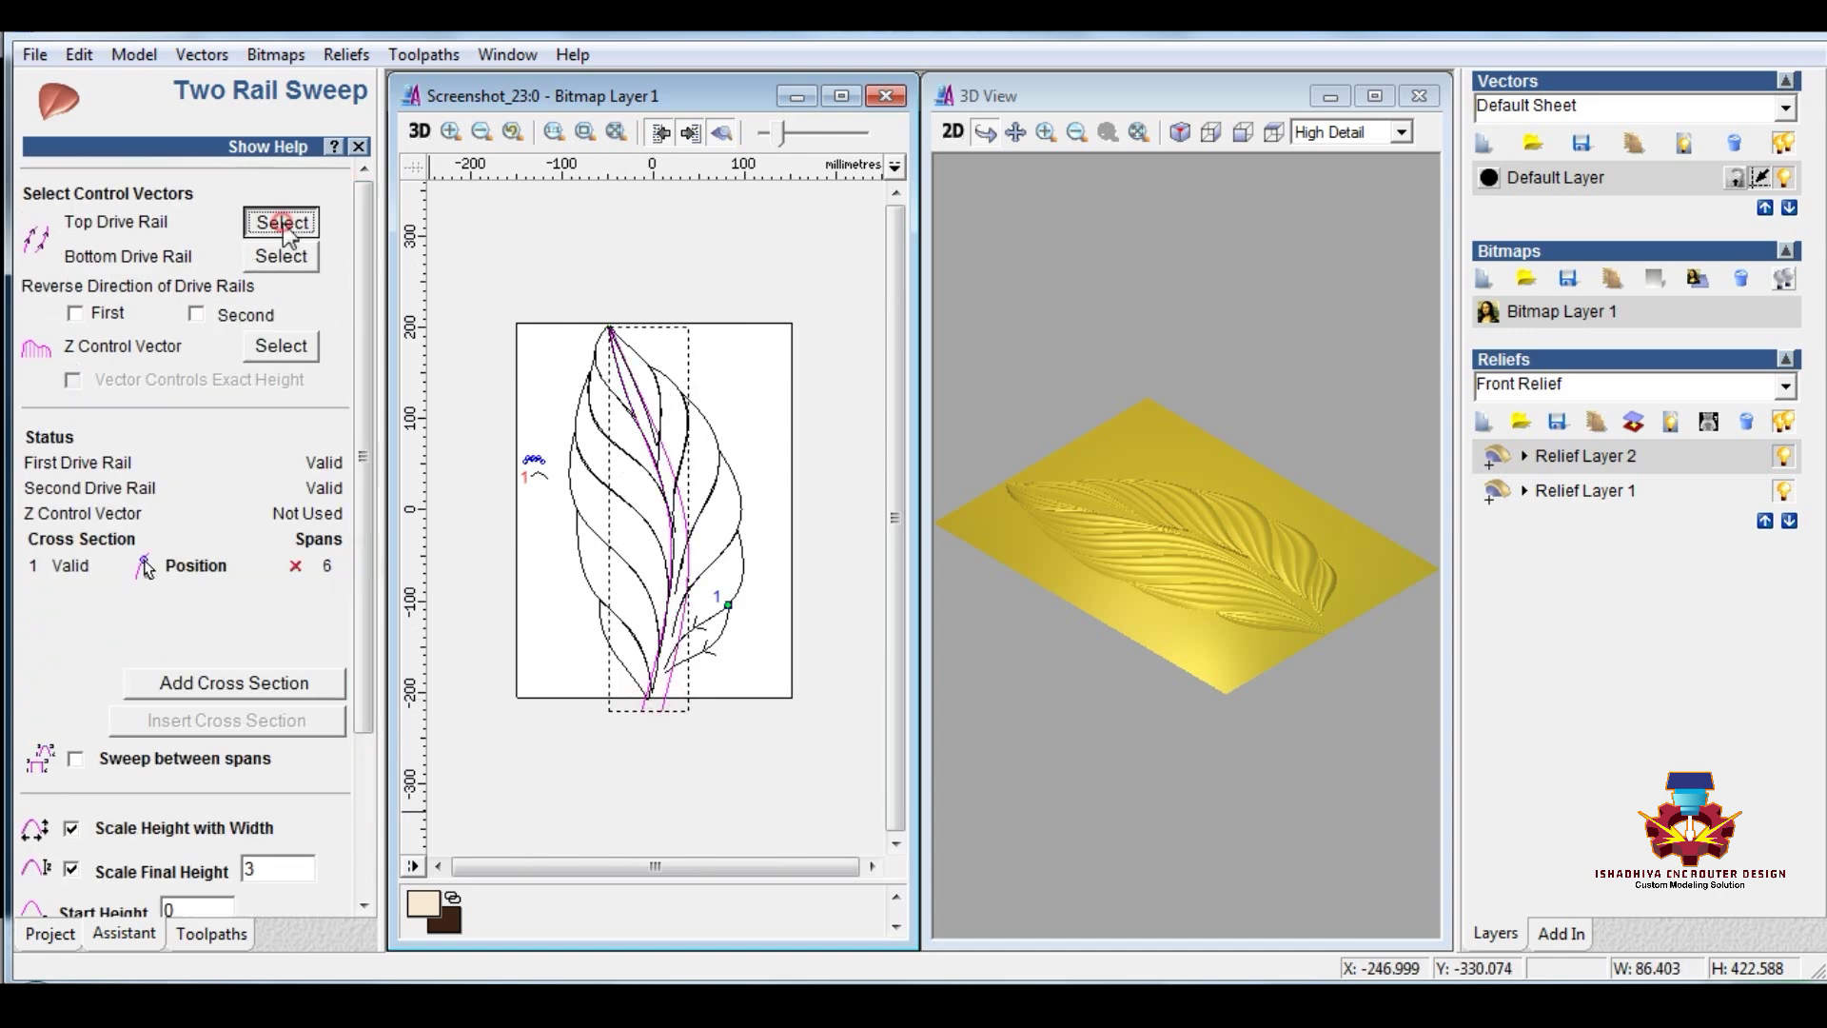
{"action": "left_click", "coordinate": [75, 314]}
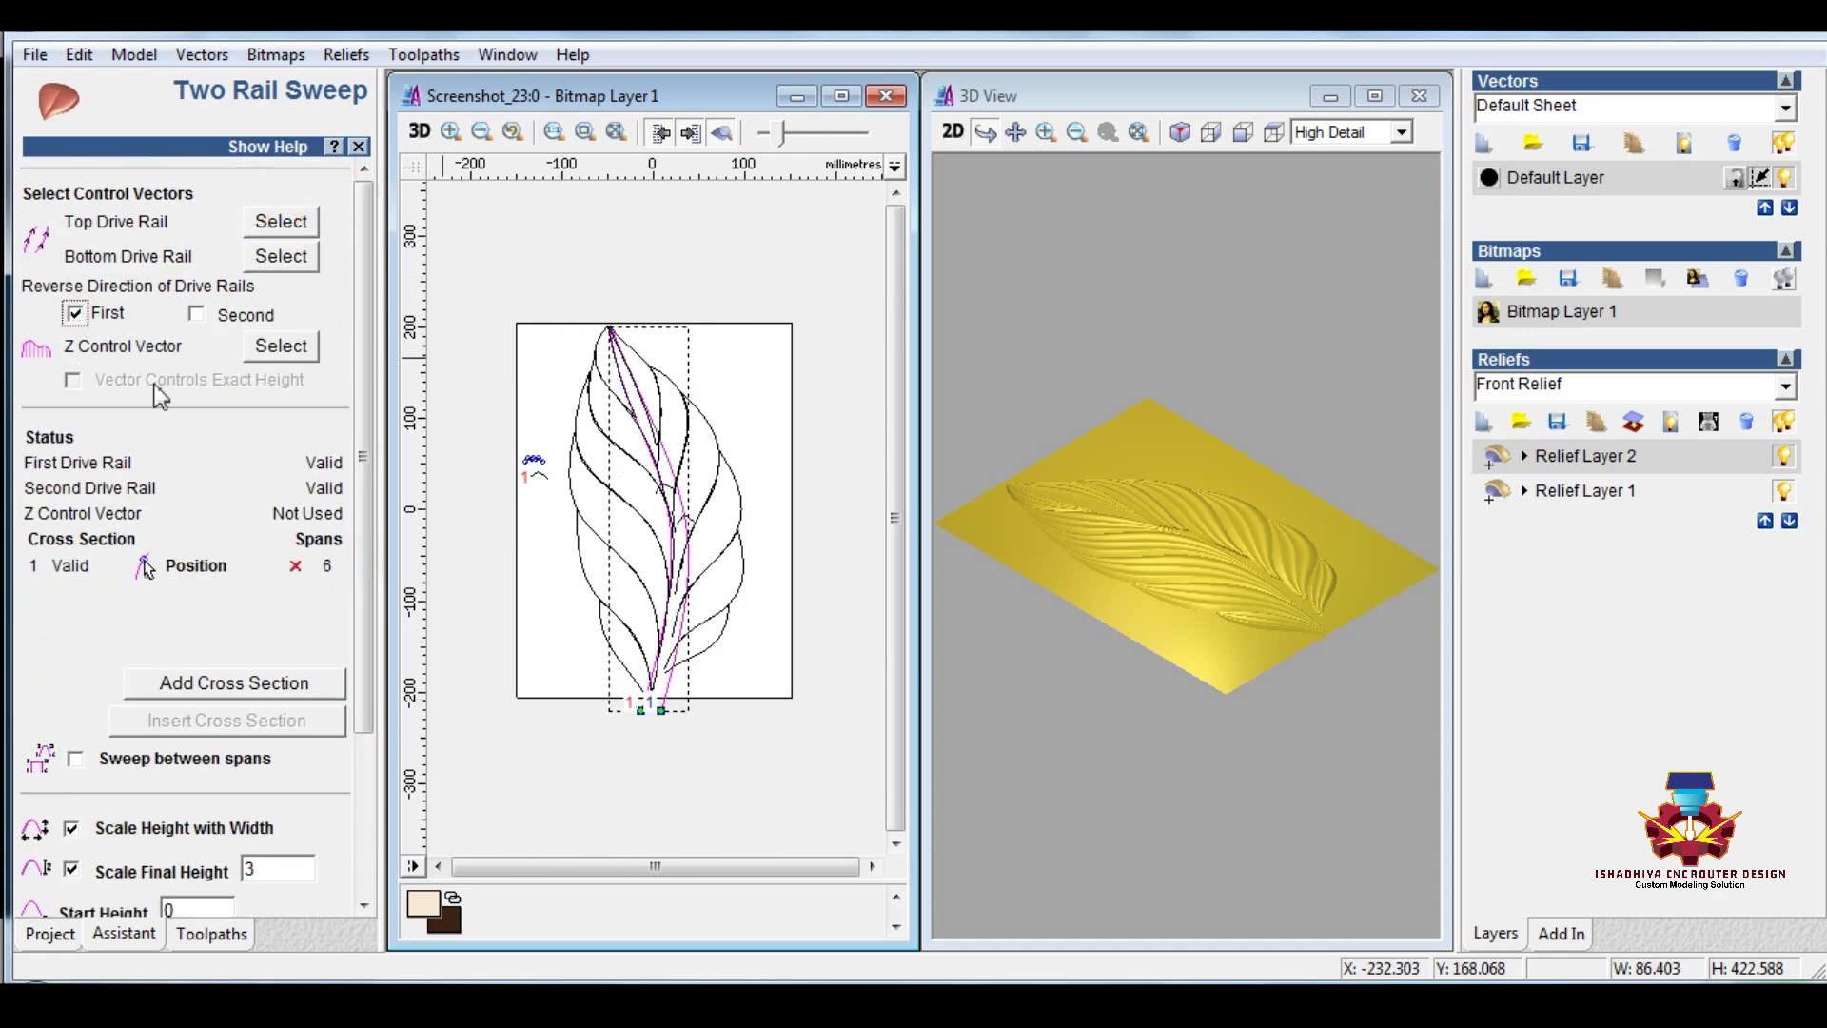
Step: Set the final height to 5, calculate the stem's sweep, and close Two Rail Sweep
{"action": "type", "text": "5"}
{"action": "scroll", "coordinate": [249, 889], "scroll_direction": "down", "scroll_amount": 3}
{"action": "left_click", "coordinate": [217, 891]}
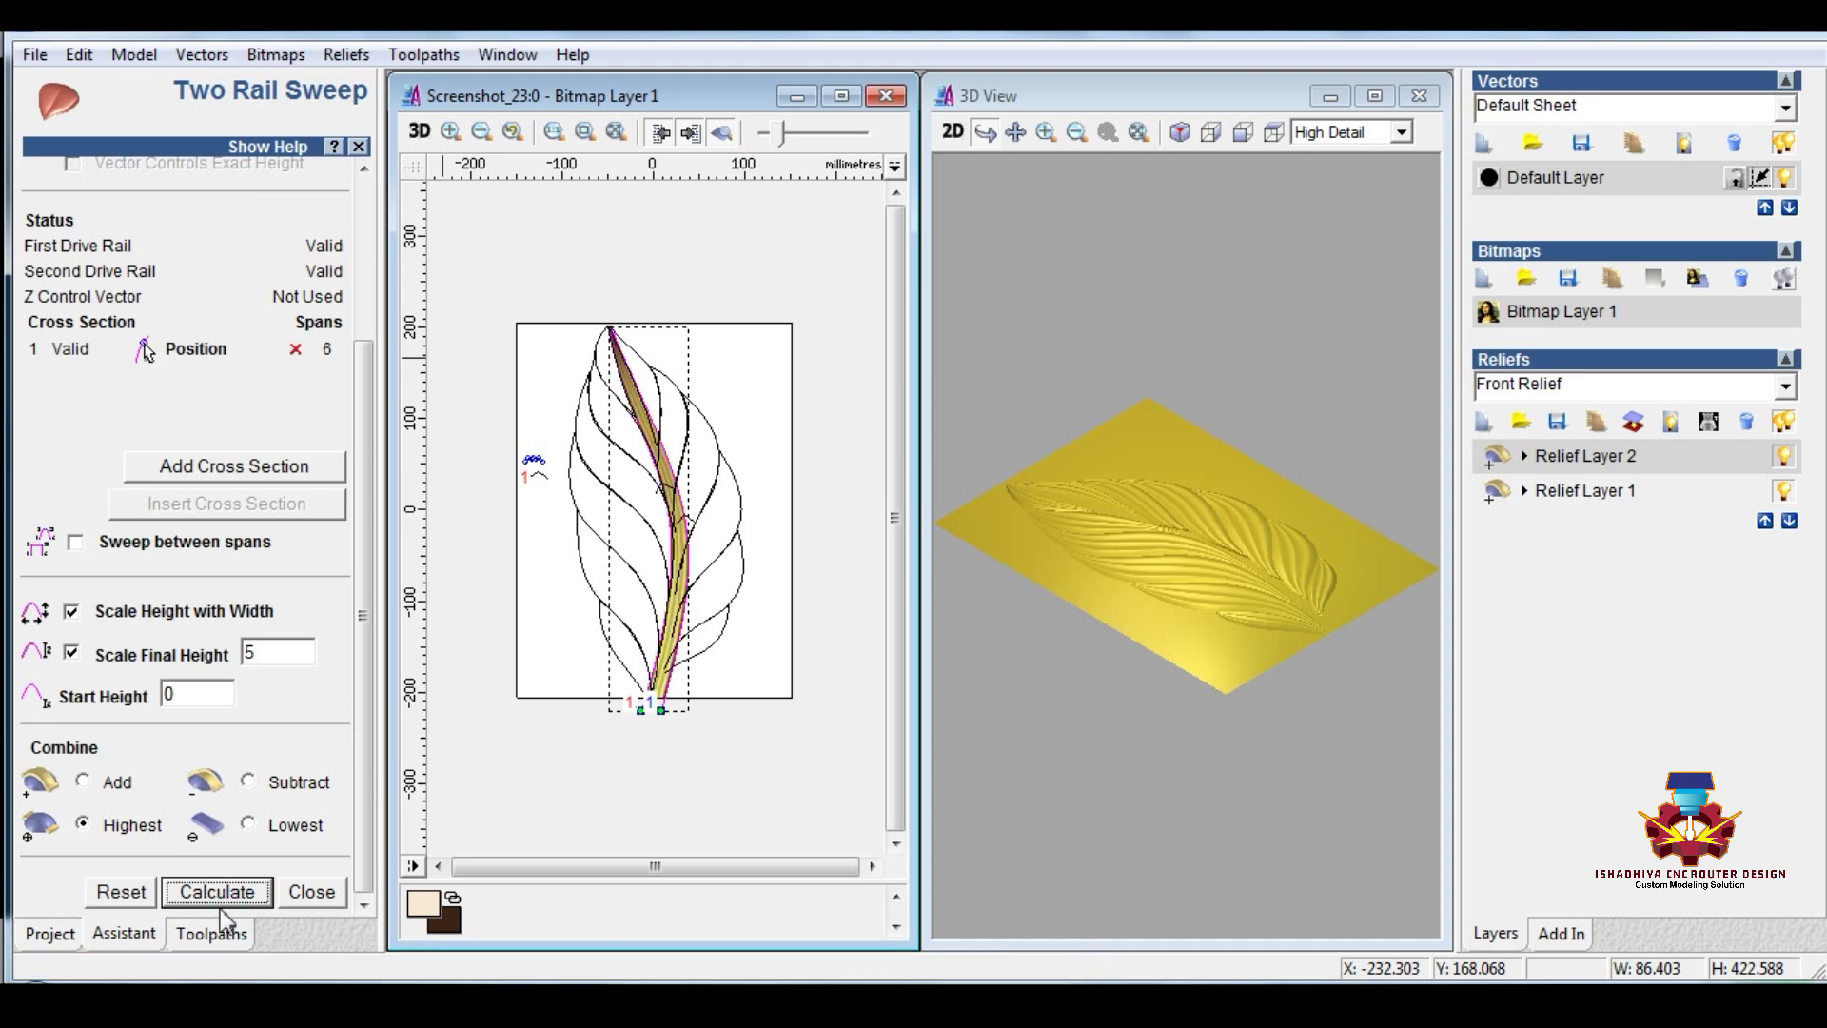
{"action": "left_click", "coordinate": [311, 892]}
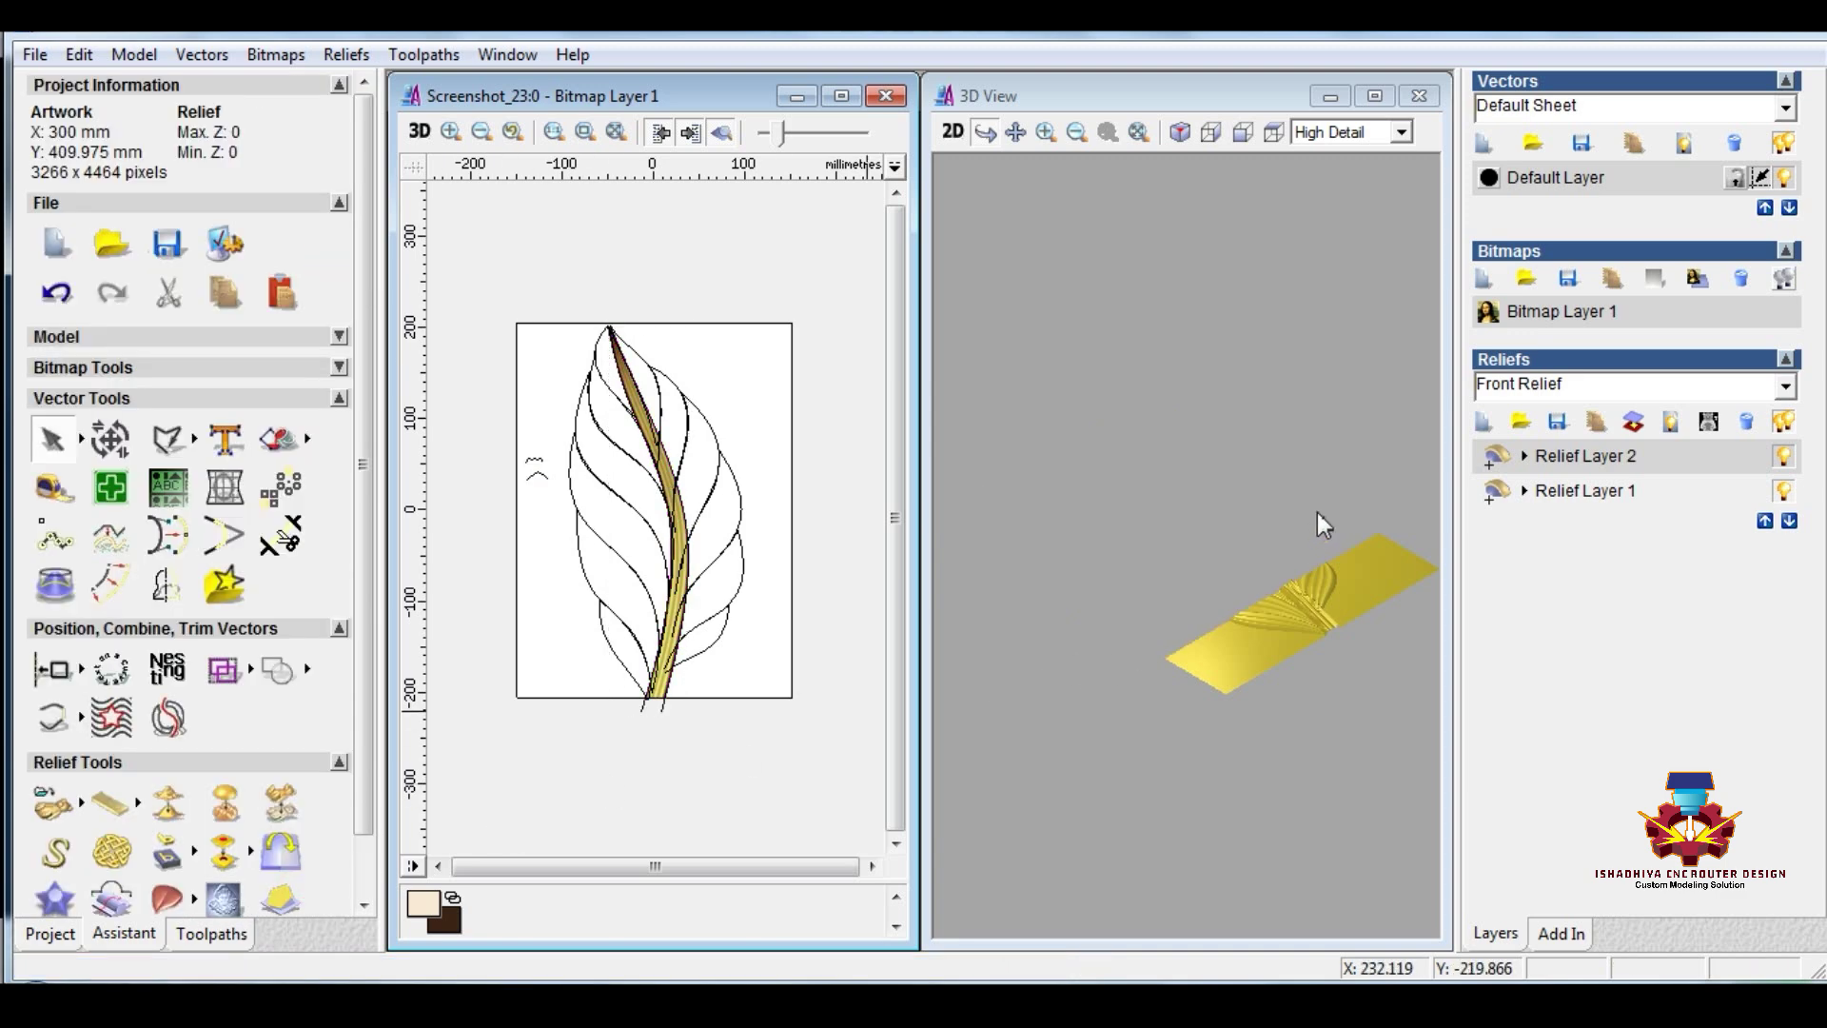
Step: Change the combine mode of Relief Layer 2 to merge highest and inspect the leaf relief in 3D
{"action": "scroll", "coordinate": [1196, 522], "scroll_direction": "up", "scroll_amount": 10}
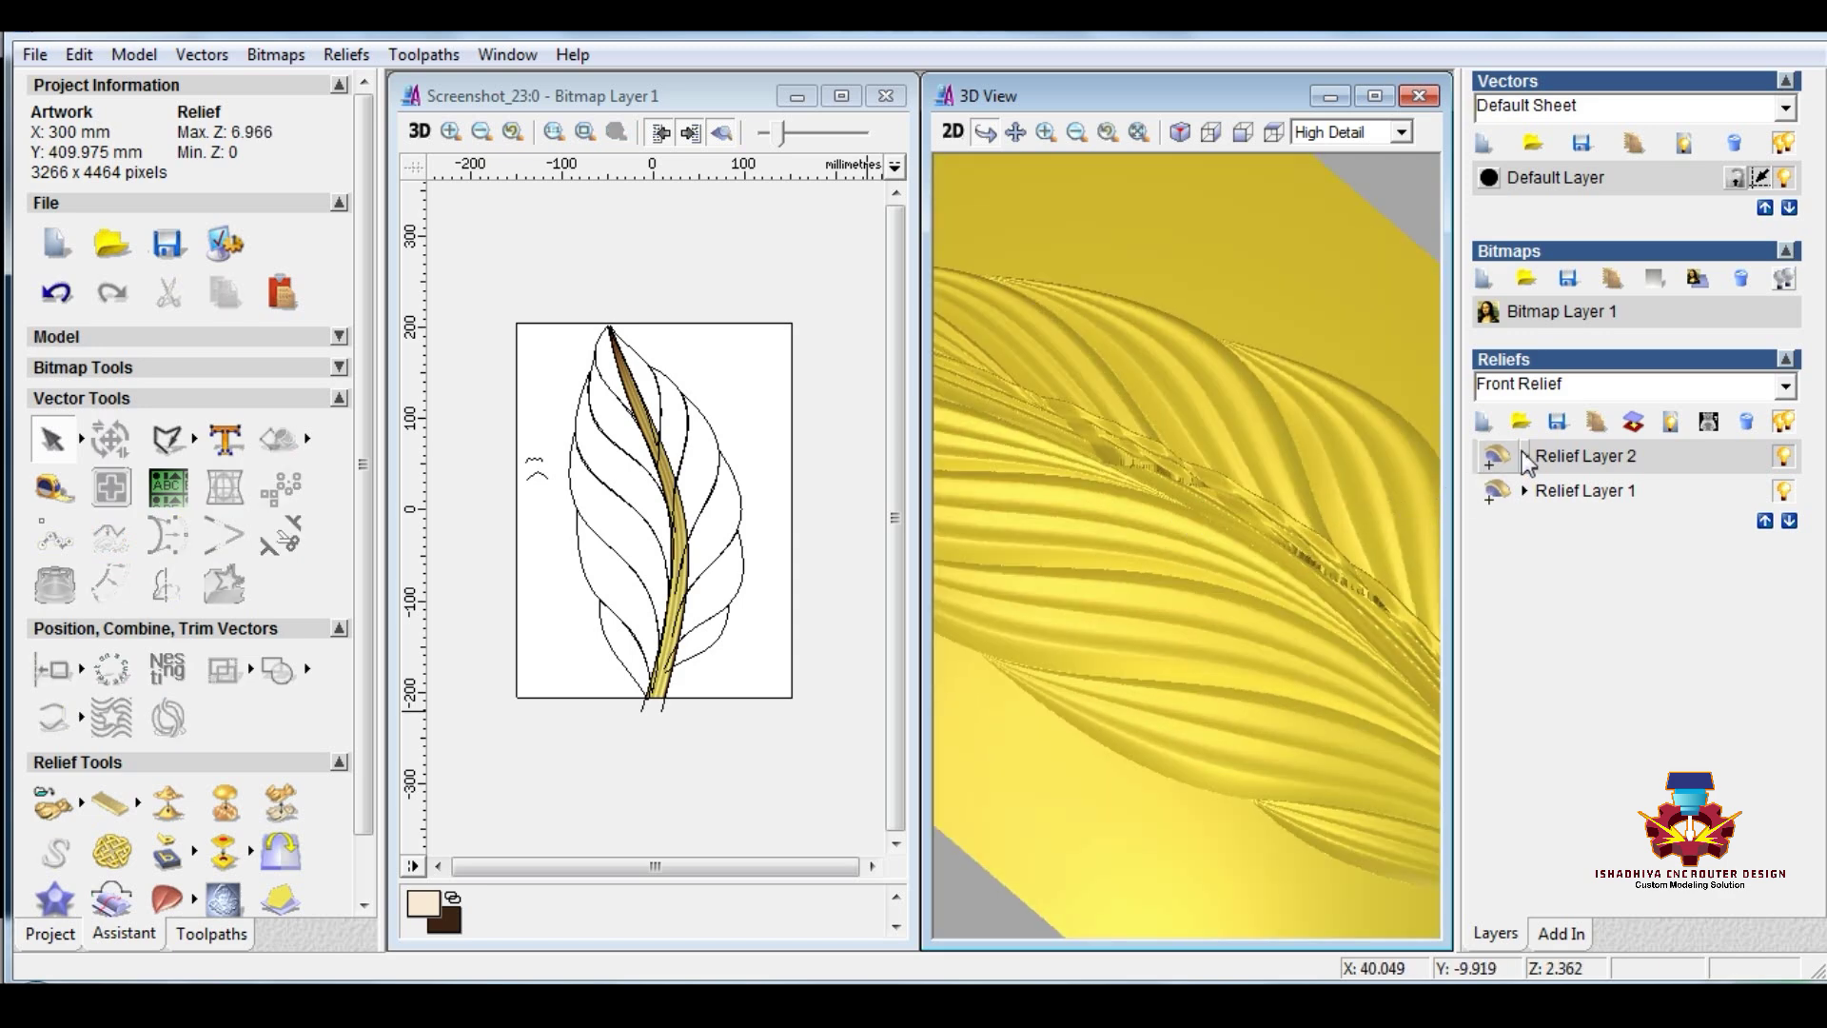
{"action": "left_click", "coordinate": [1524, 459]}
{"action": "left_click", "coordinate": [1606, 460]}
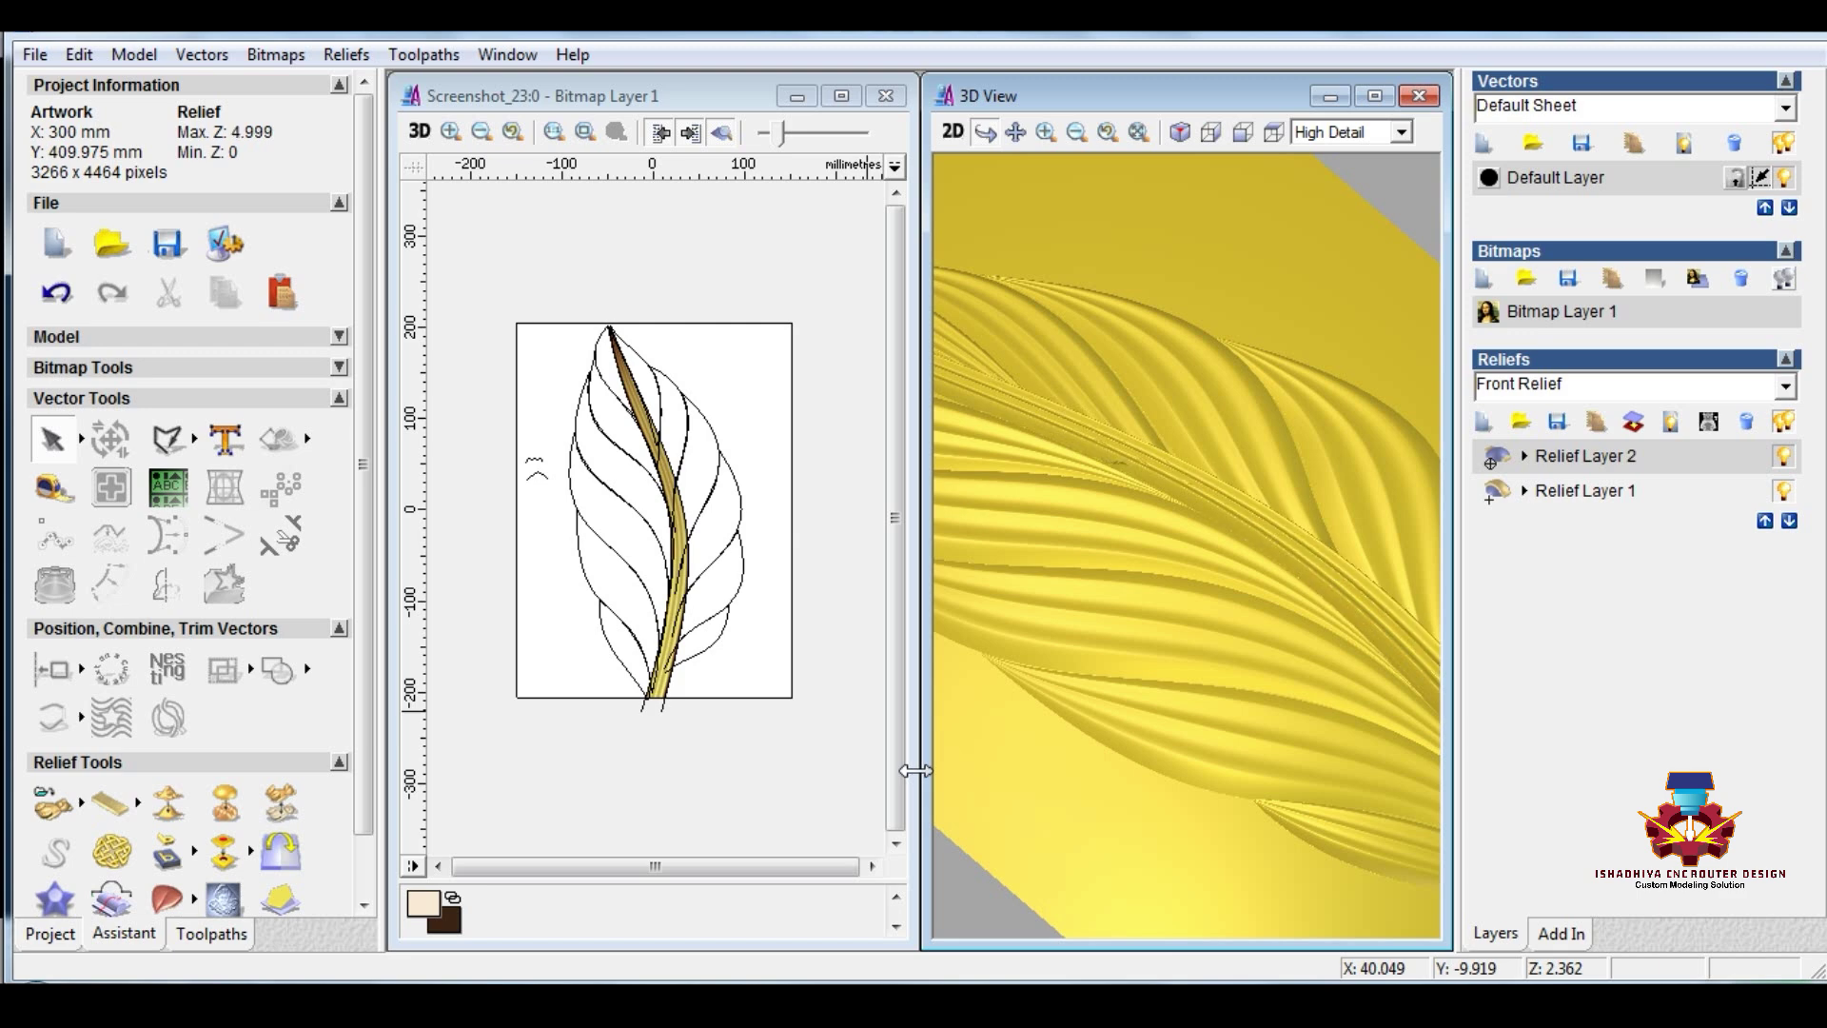
{"action": "left_click_drag", "start_coordinate": [1272, 673], "coordinate": [1081, 628]}
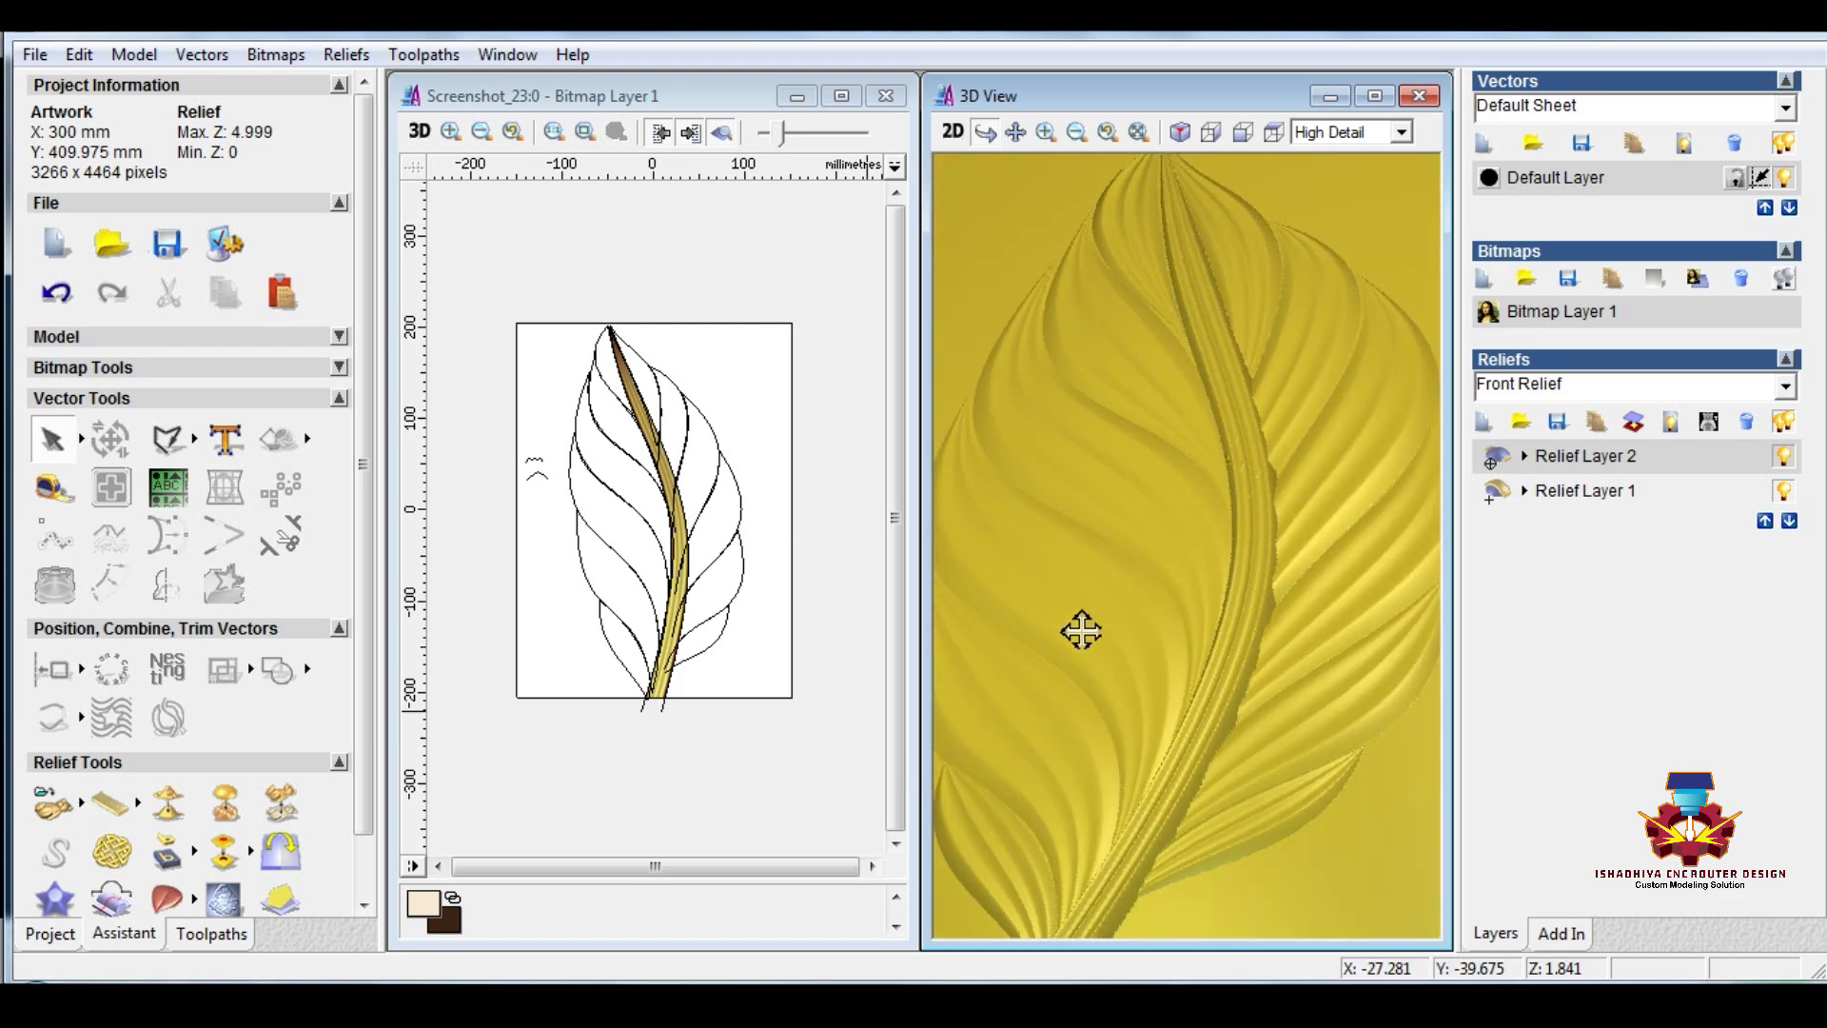
Step: Scale the height of Relief Layer 2 to 5.5 mm and check the stem against the lobes in 3D
{"action": "left_click", "coordinate": [303, 804]}
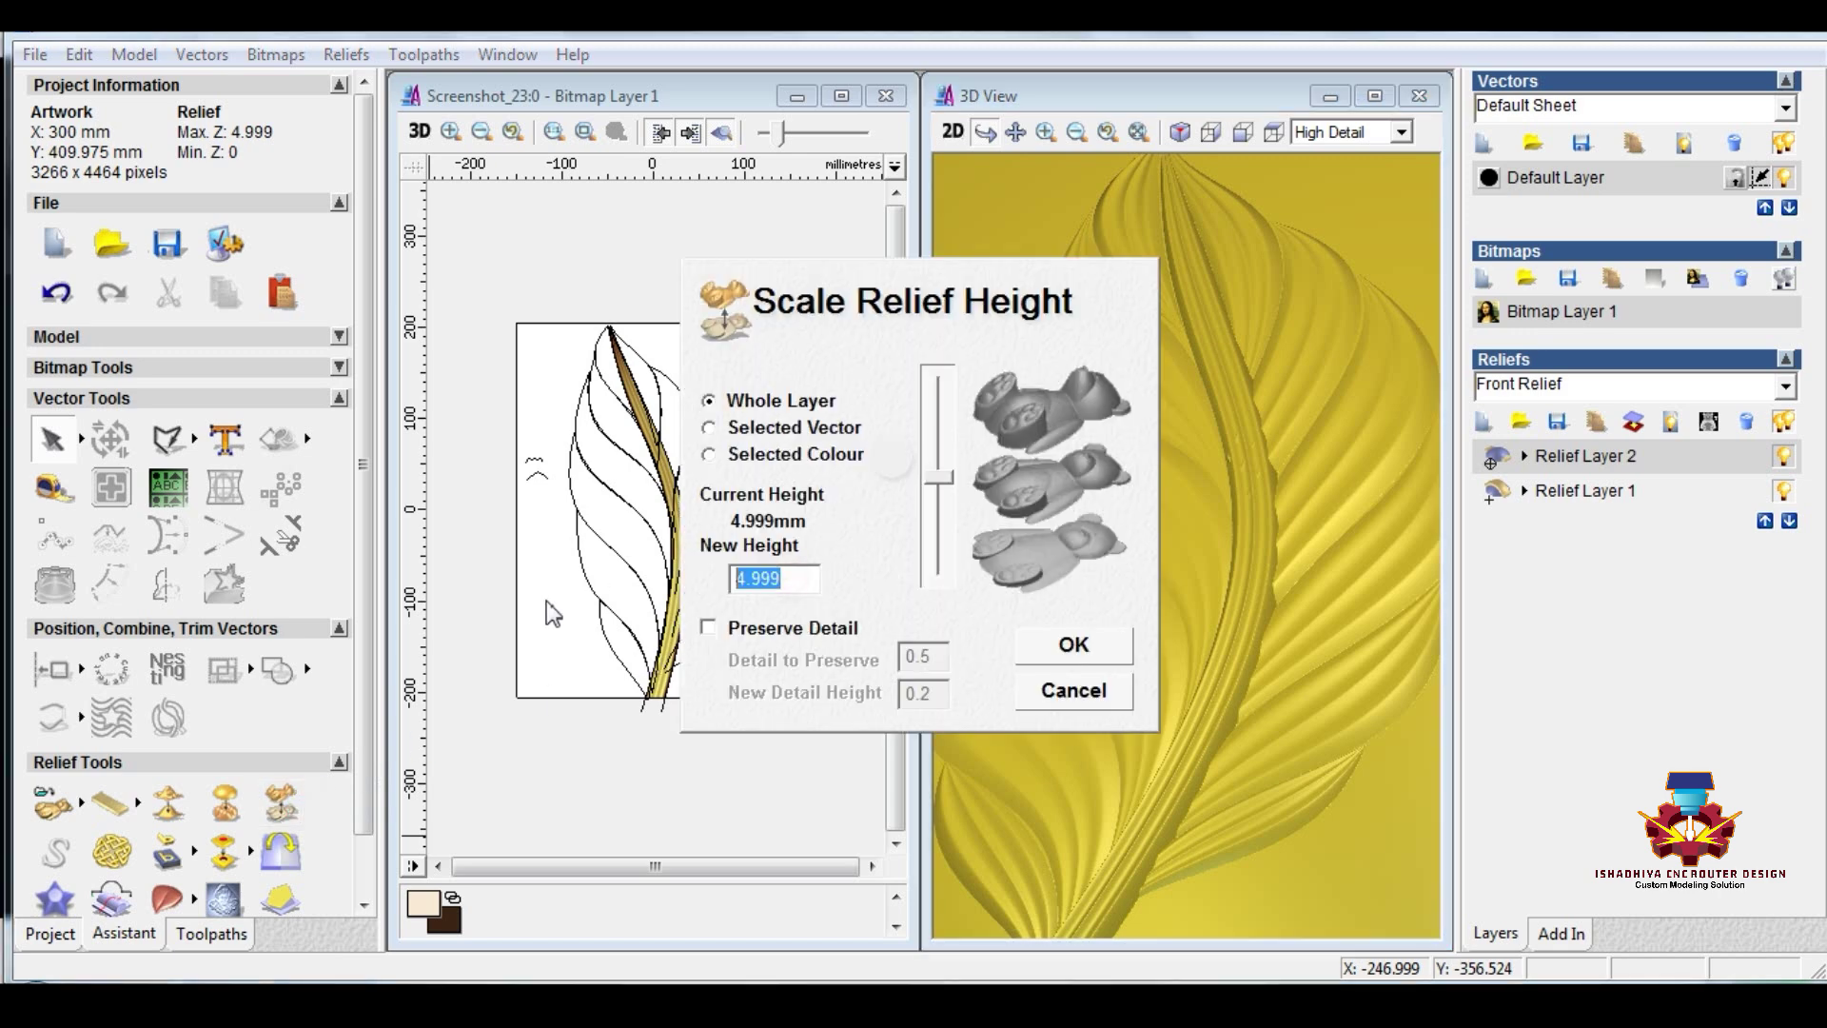
{"action": "key", "text": "Return"}
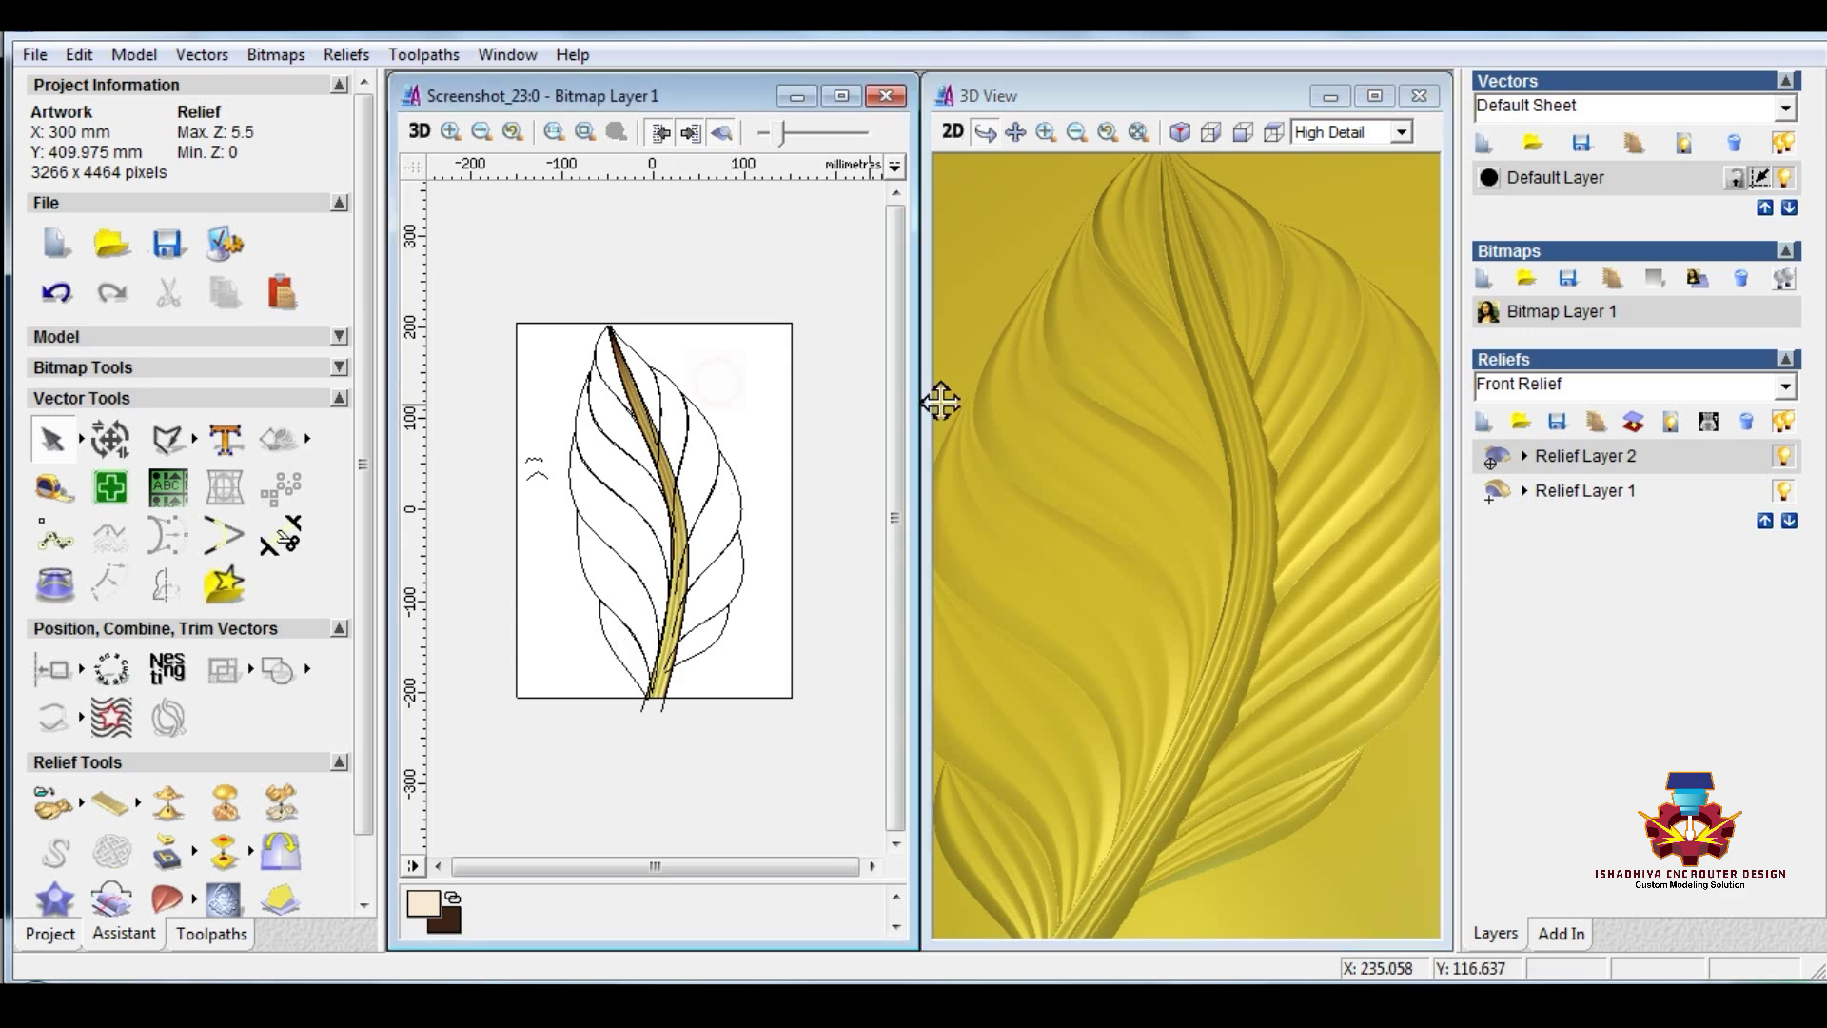
{"action": "left_click_drag", "start_coordinate": [1161, 461], "coordinate": [1229, 457]}
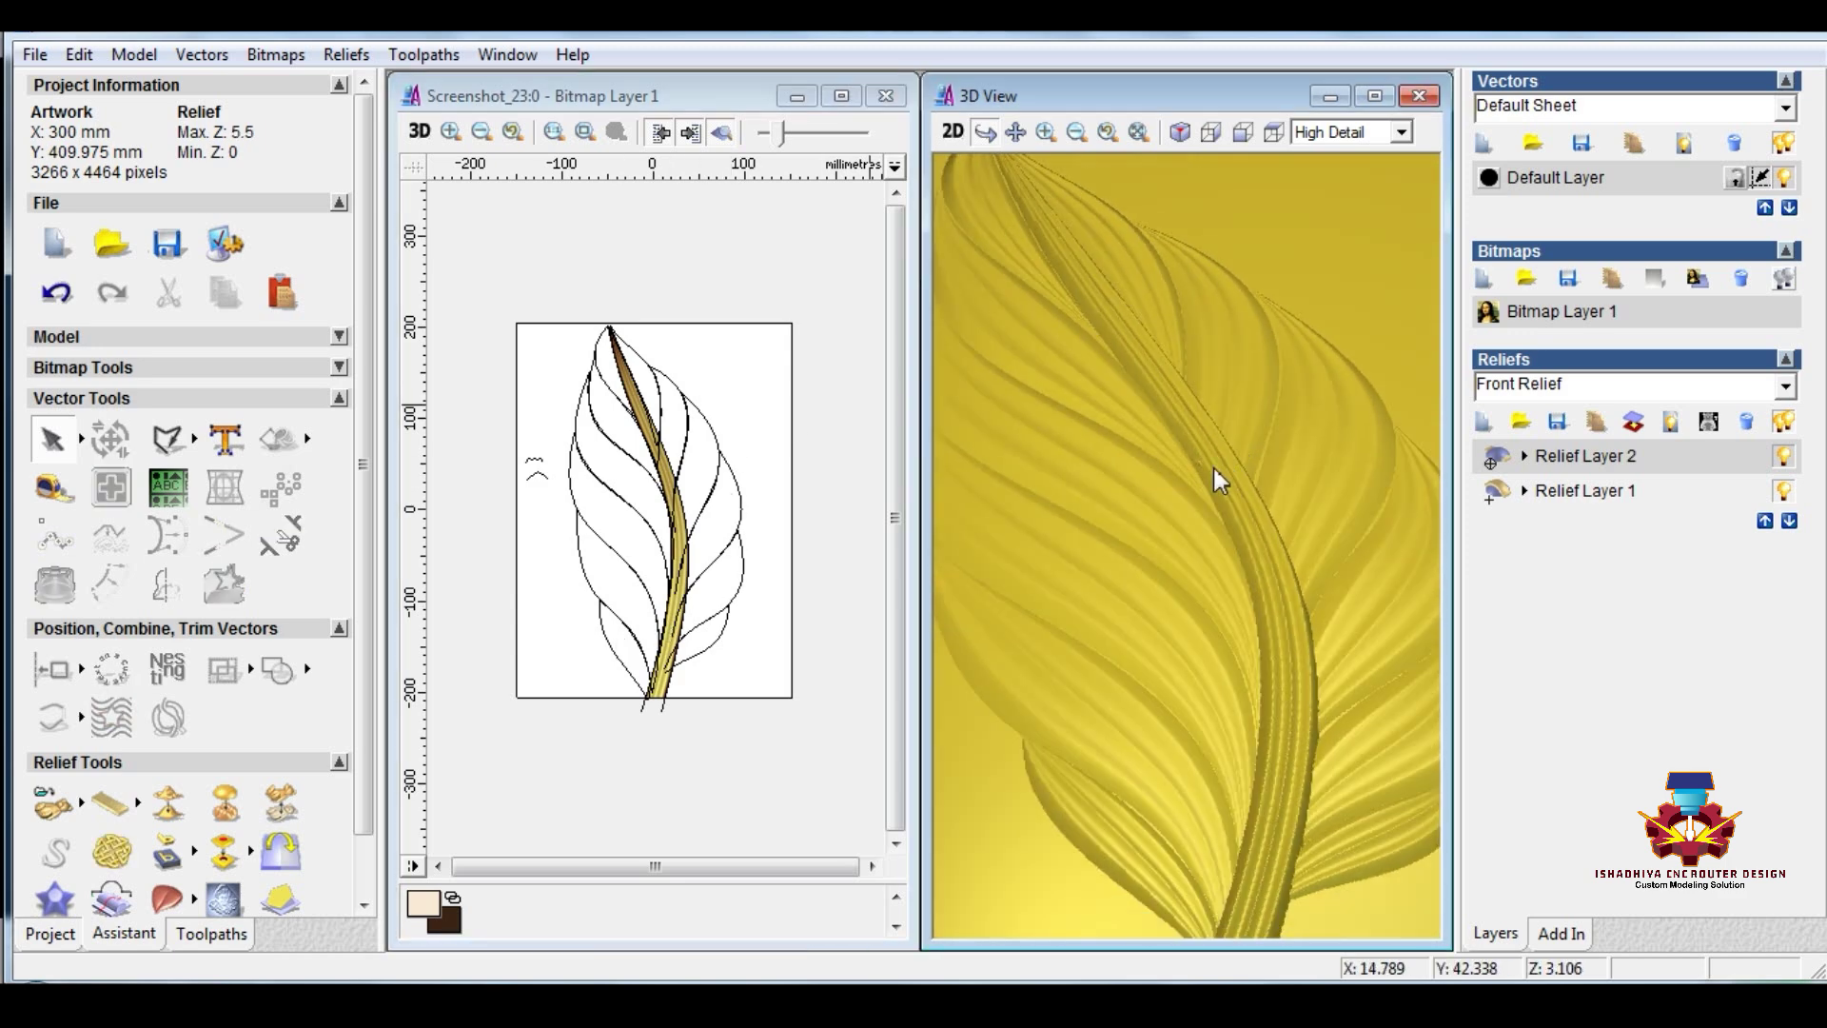
{"action": "scroll", "coordinate": [694, 442], "scroll_direction": "up", "scroll_amount": 1}
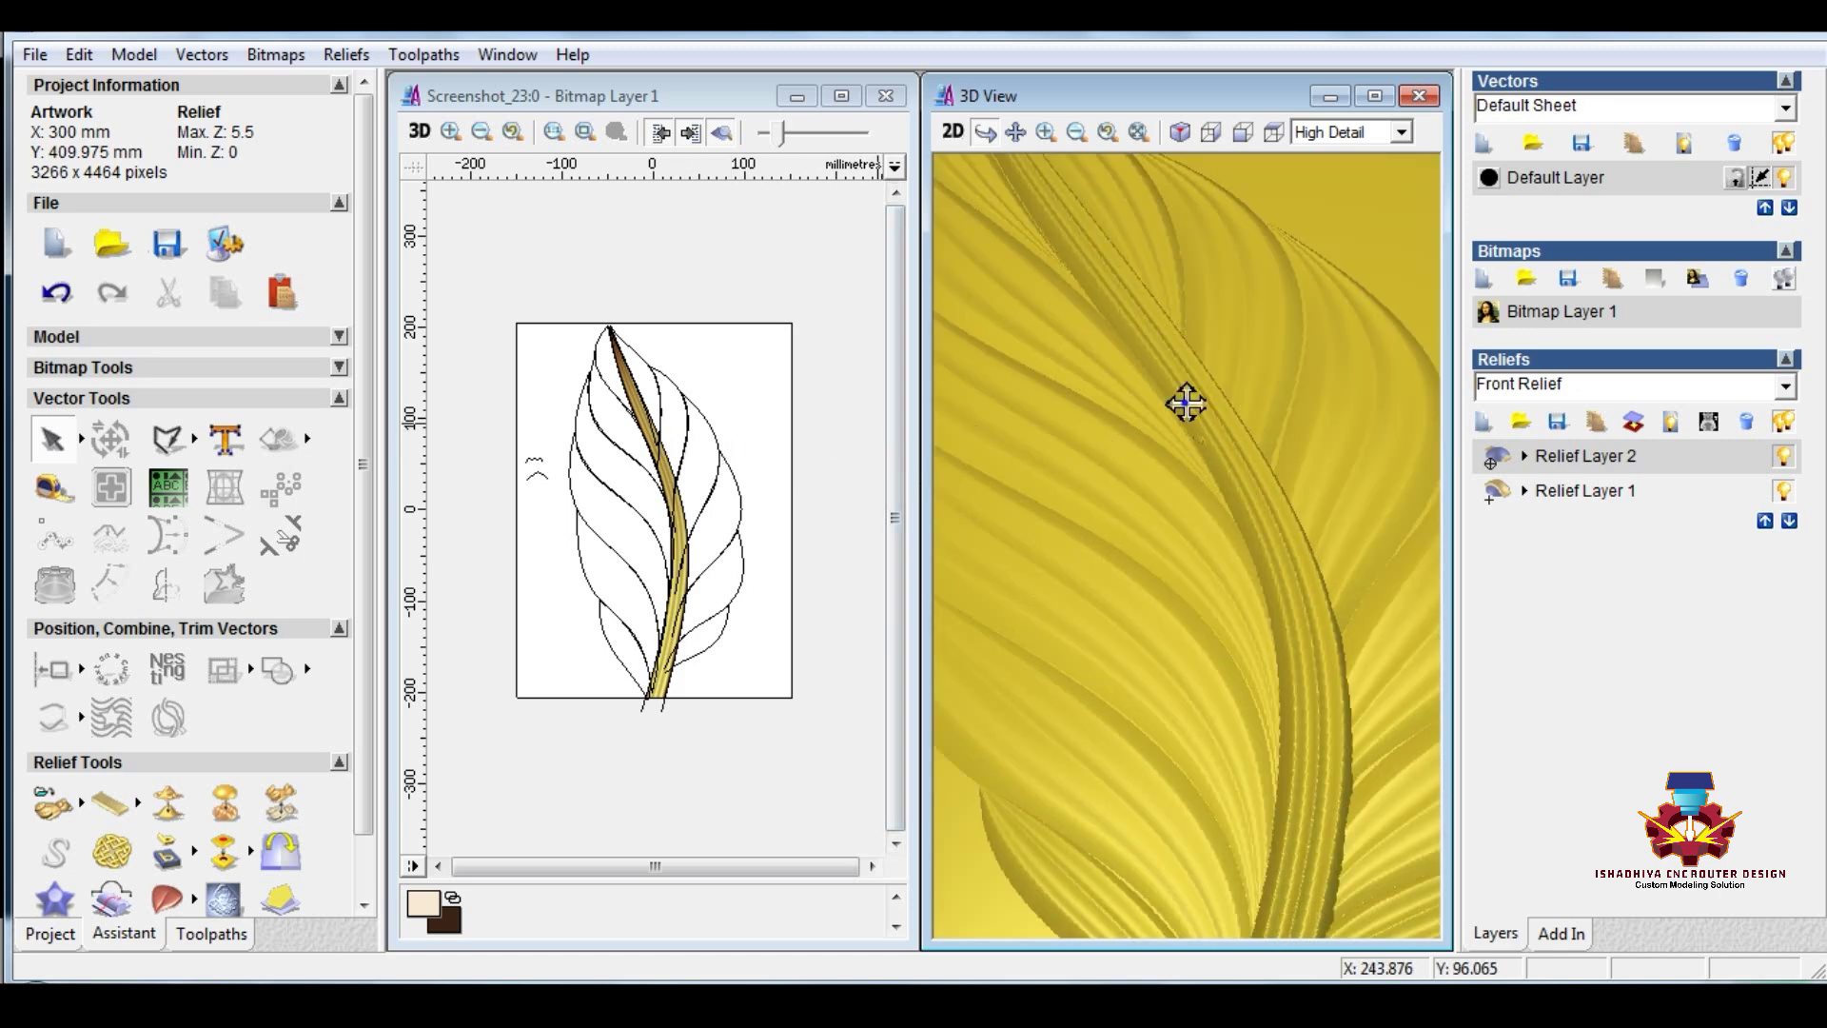
{"action": "left_click_drag", "start_coordinate": [1185, 403], "coordinate": [1088, 640]}
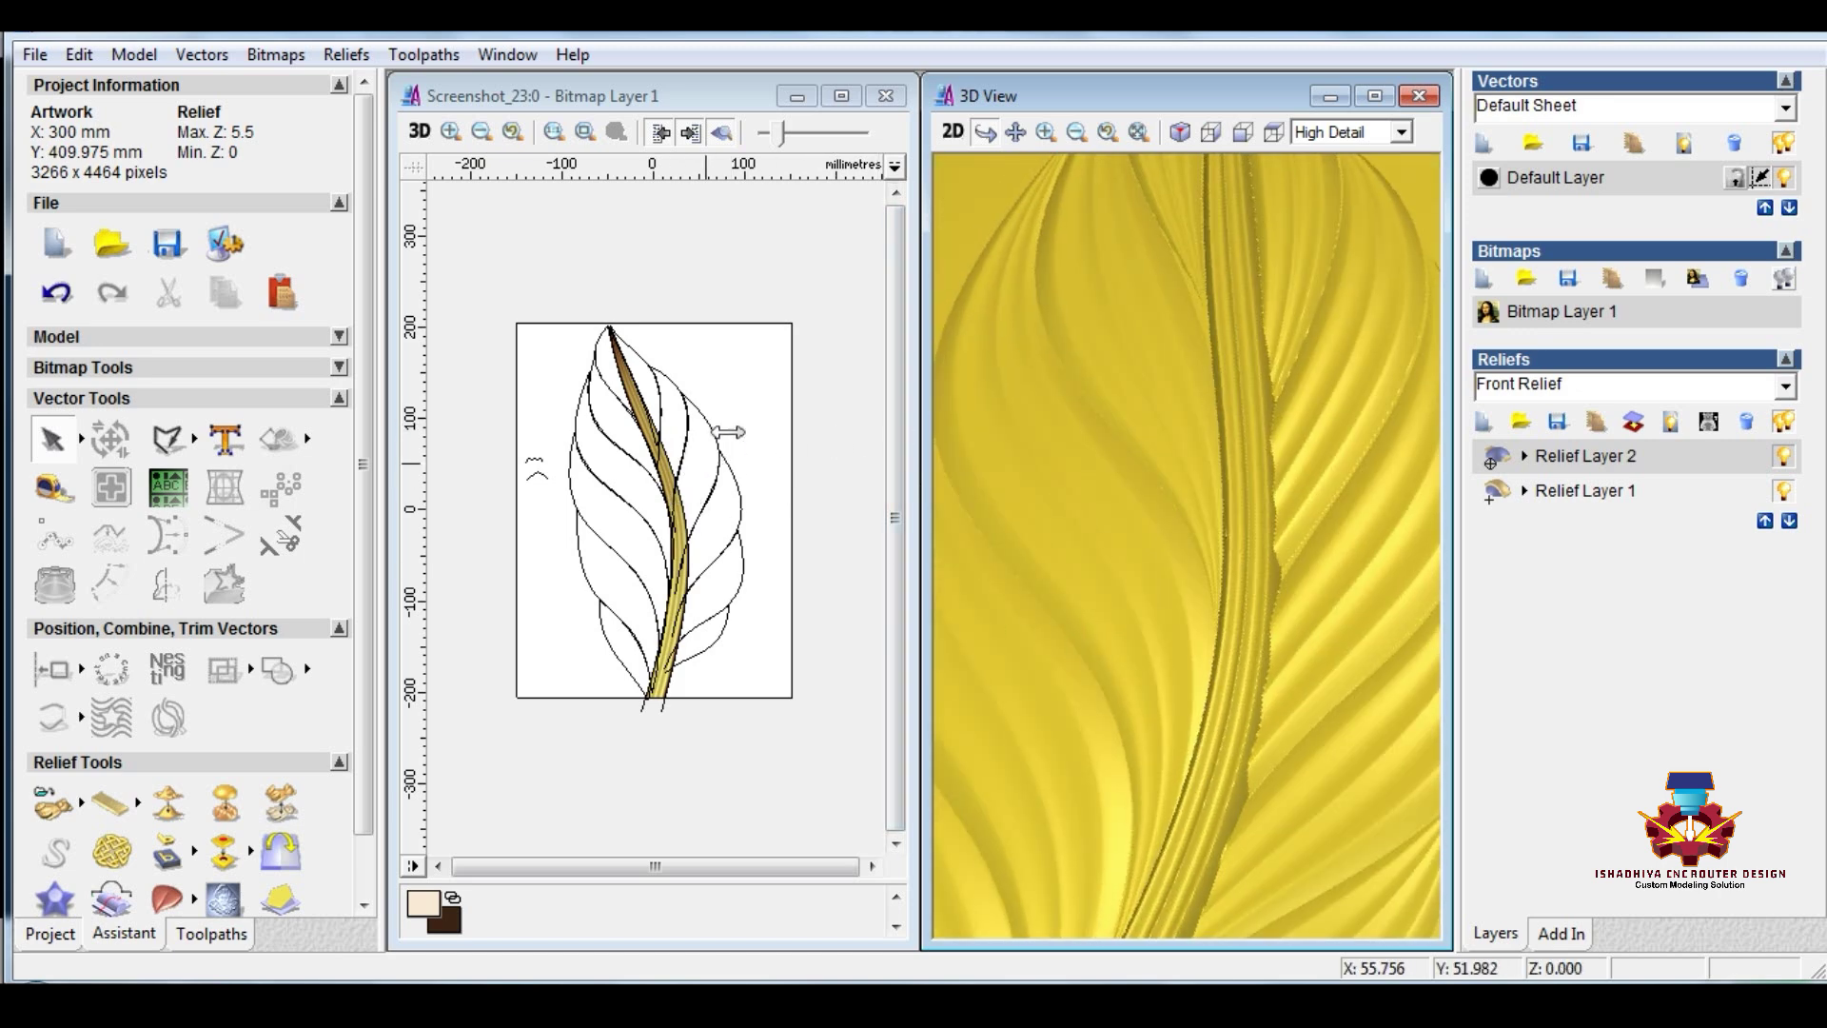
Step: Duplicate Relief Layer 1, hide the original, and hide the Default Layer of vectors
{"action": "left_click", "coordinate": [1579, 491]}
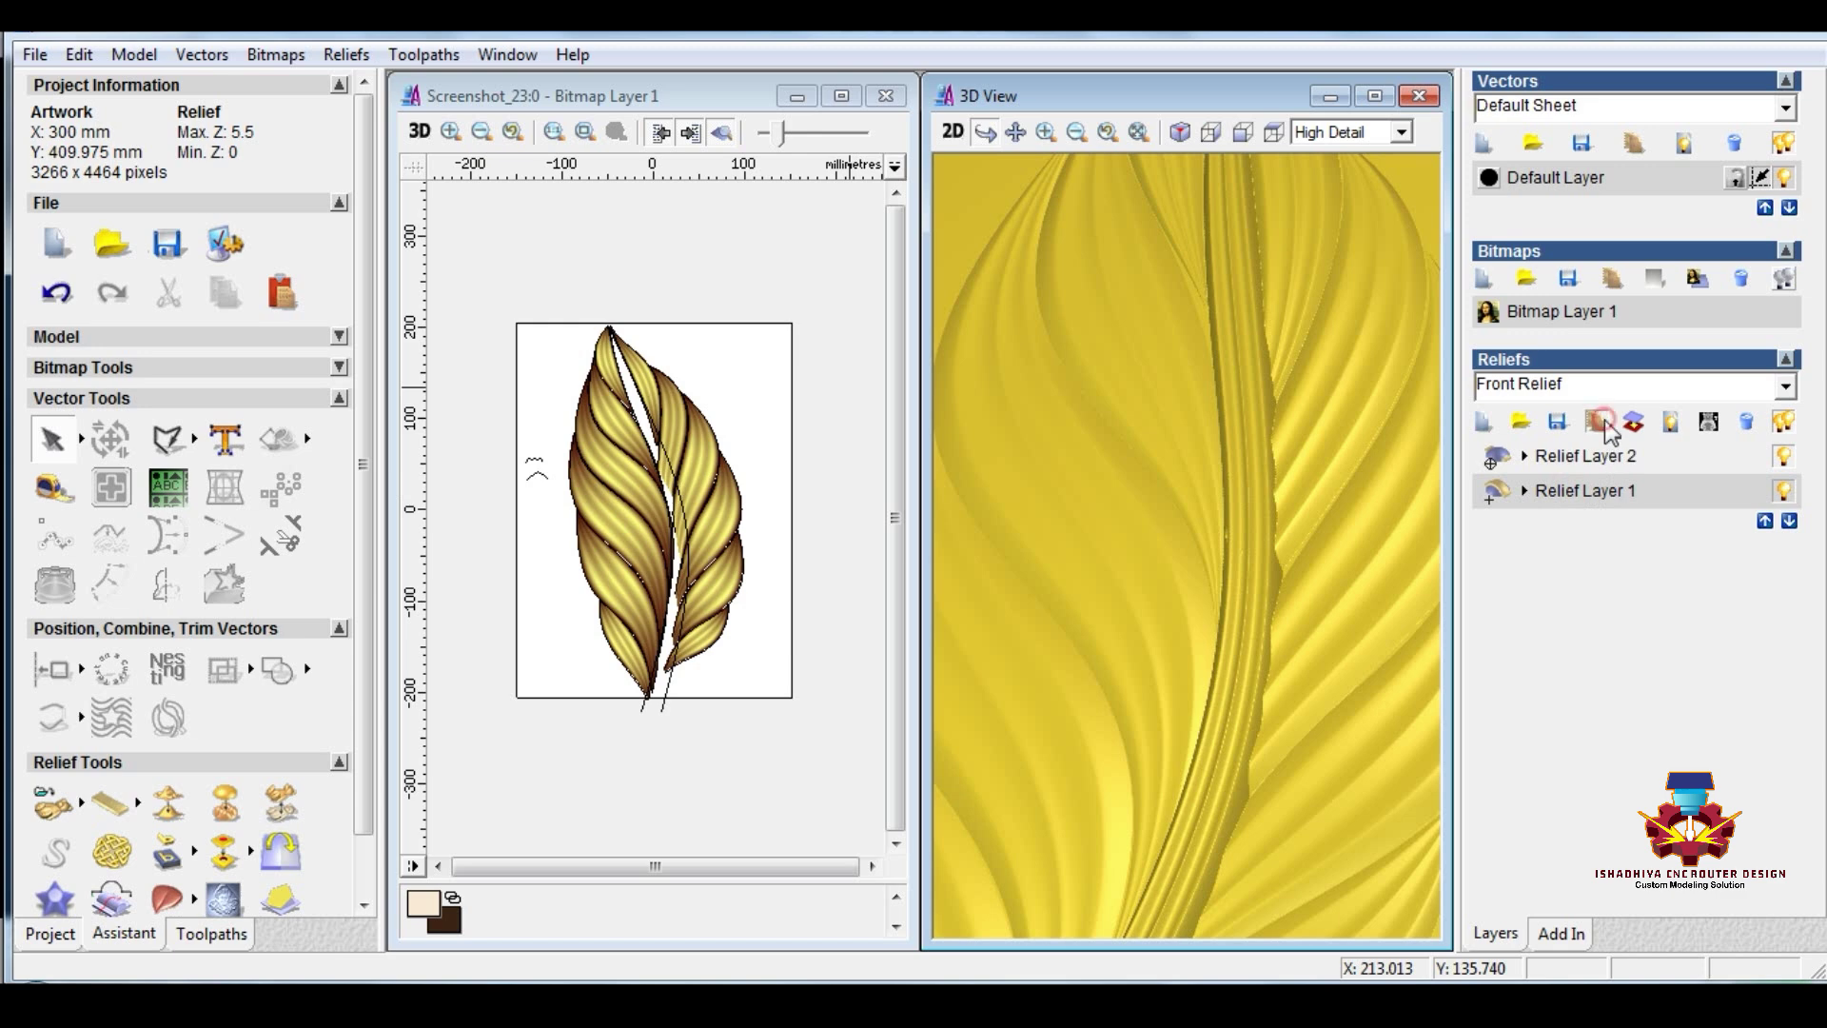
{"action": "left_click", "coordinate": [1602, 423]}
{"action": "left_click", "coordinate": [1783, 525]}
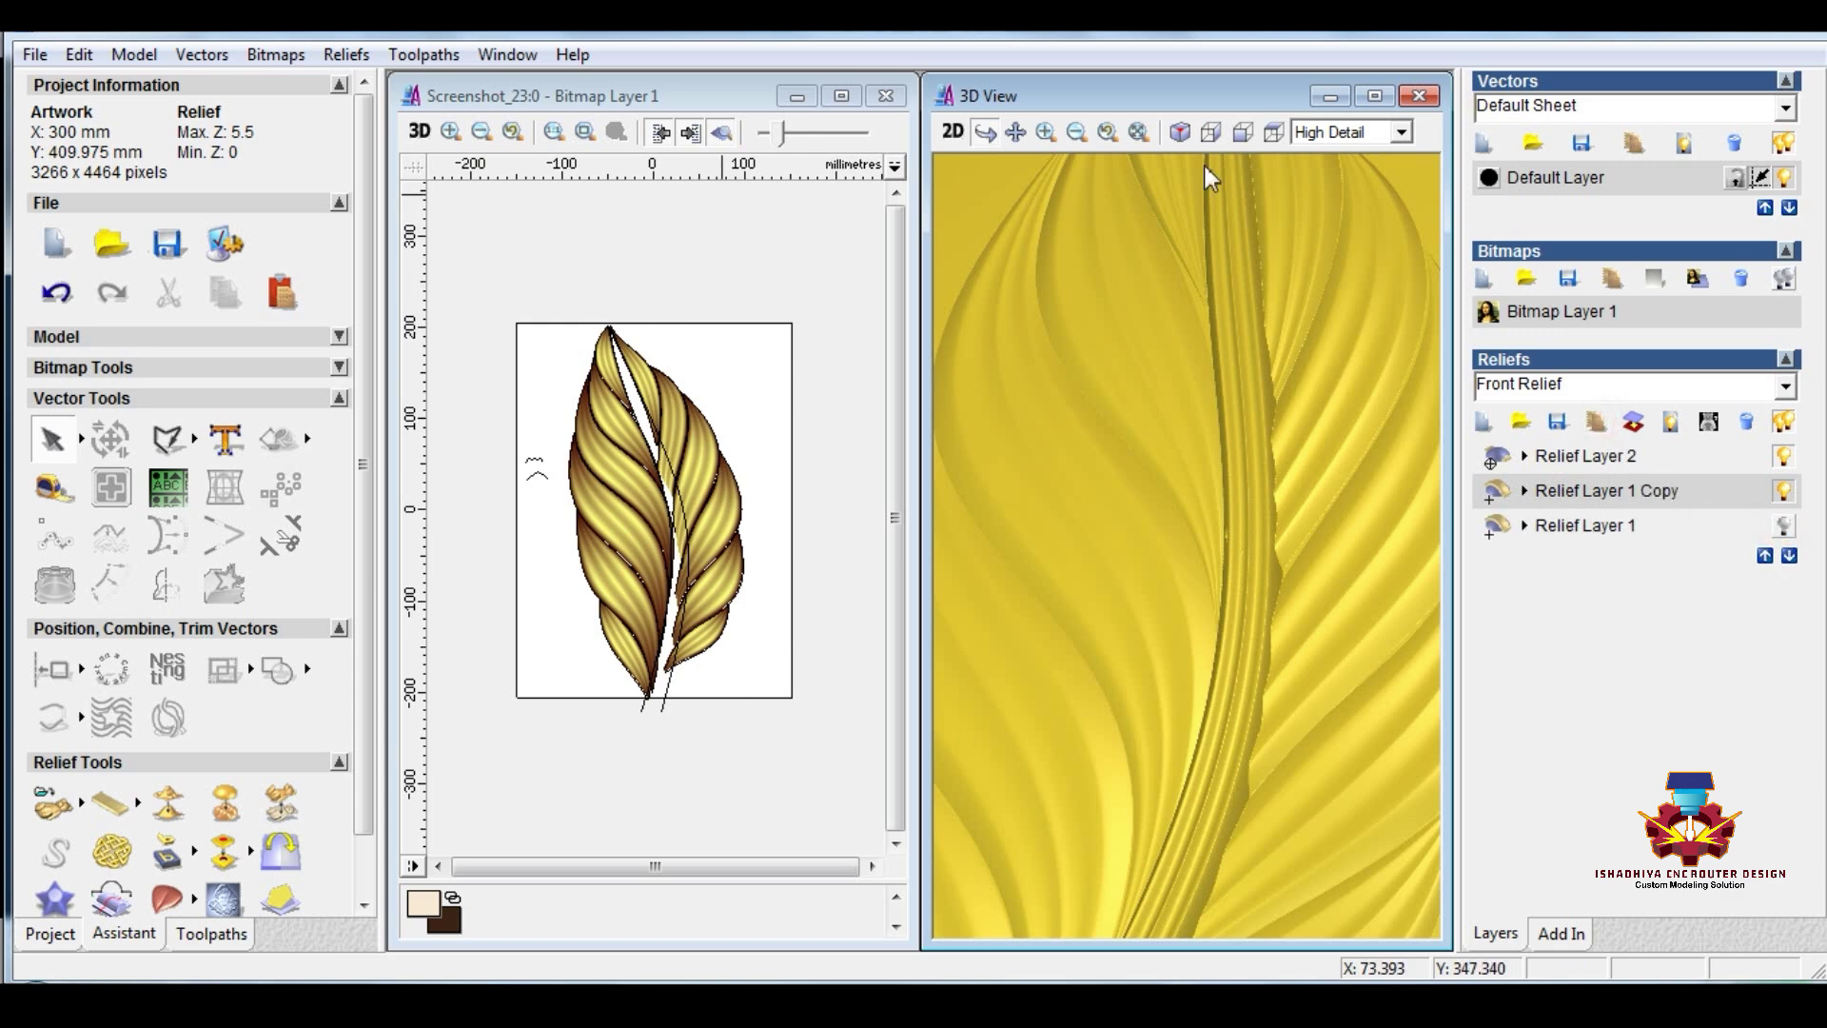
{"action": "left_click", "coordinate": [1783, 178]}
Step: In Interactive Sculpting, smooth the inner ends of the right lobes beside the stem gap with diameter 61 and strength 37%
{"action": "left_click_drag", "start_coordinate": [362, 730], "coordinate": [347, 847]}
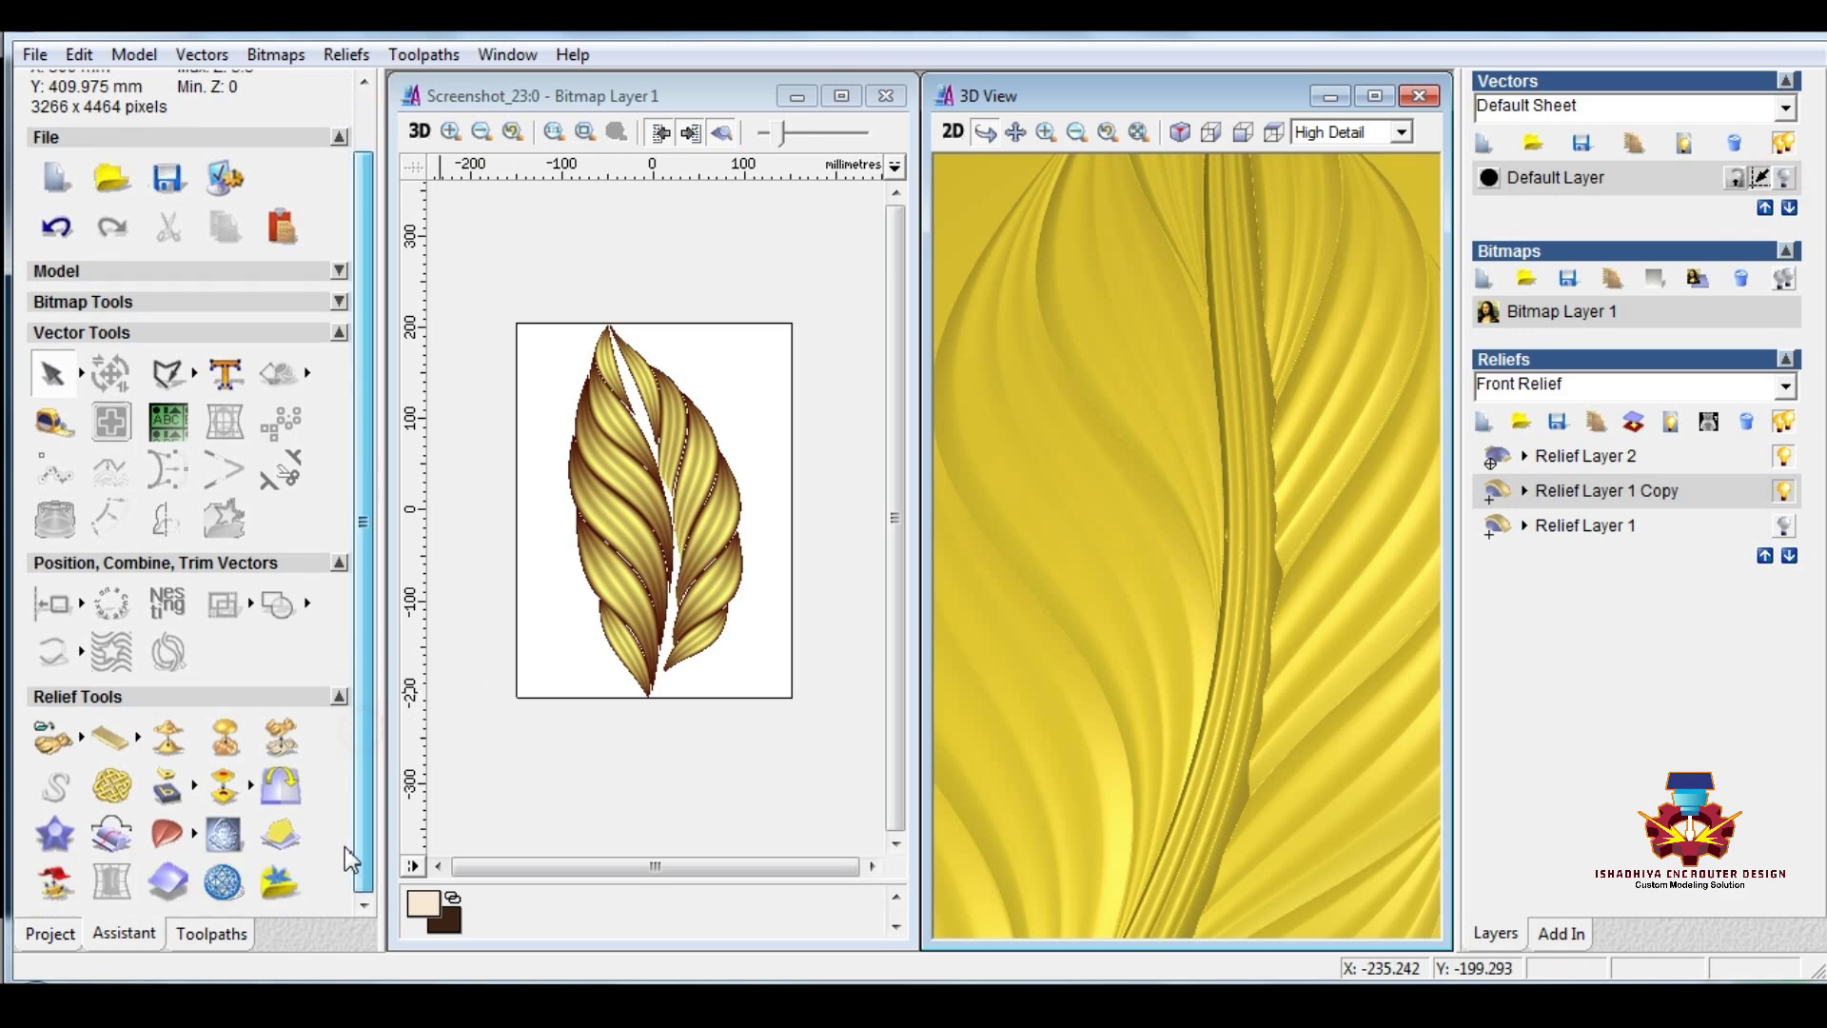
{"action": "left_click", "coordinate": [226, 841]}
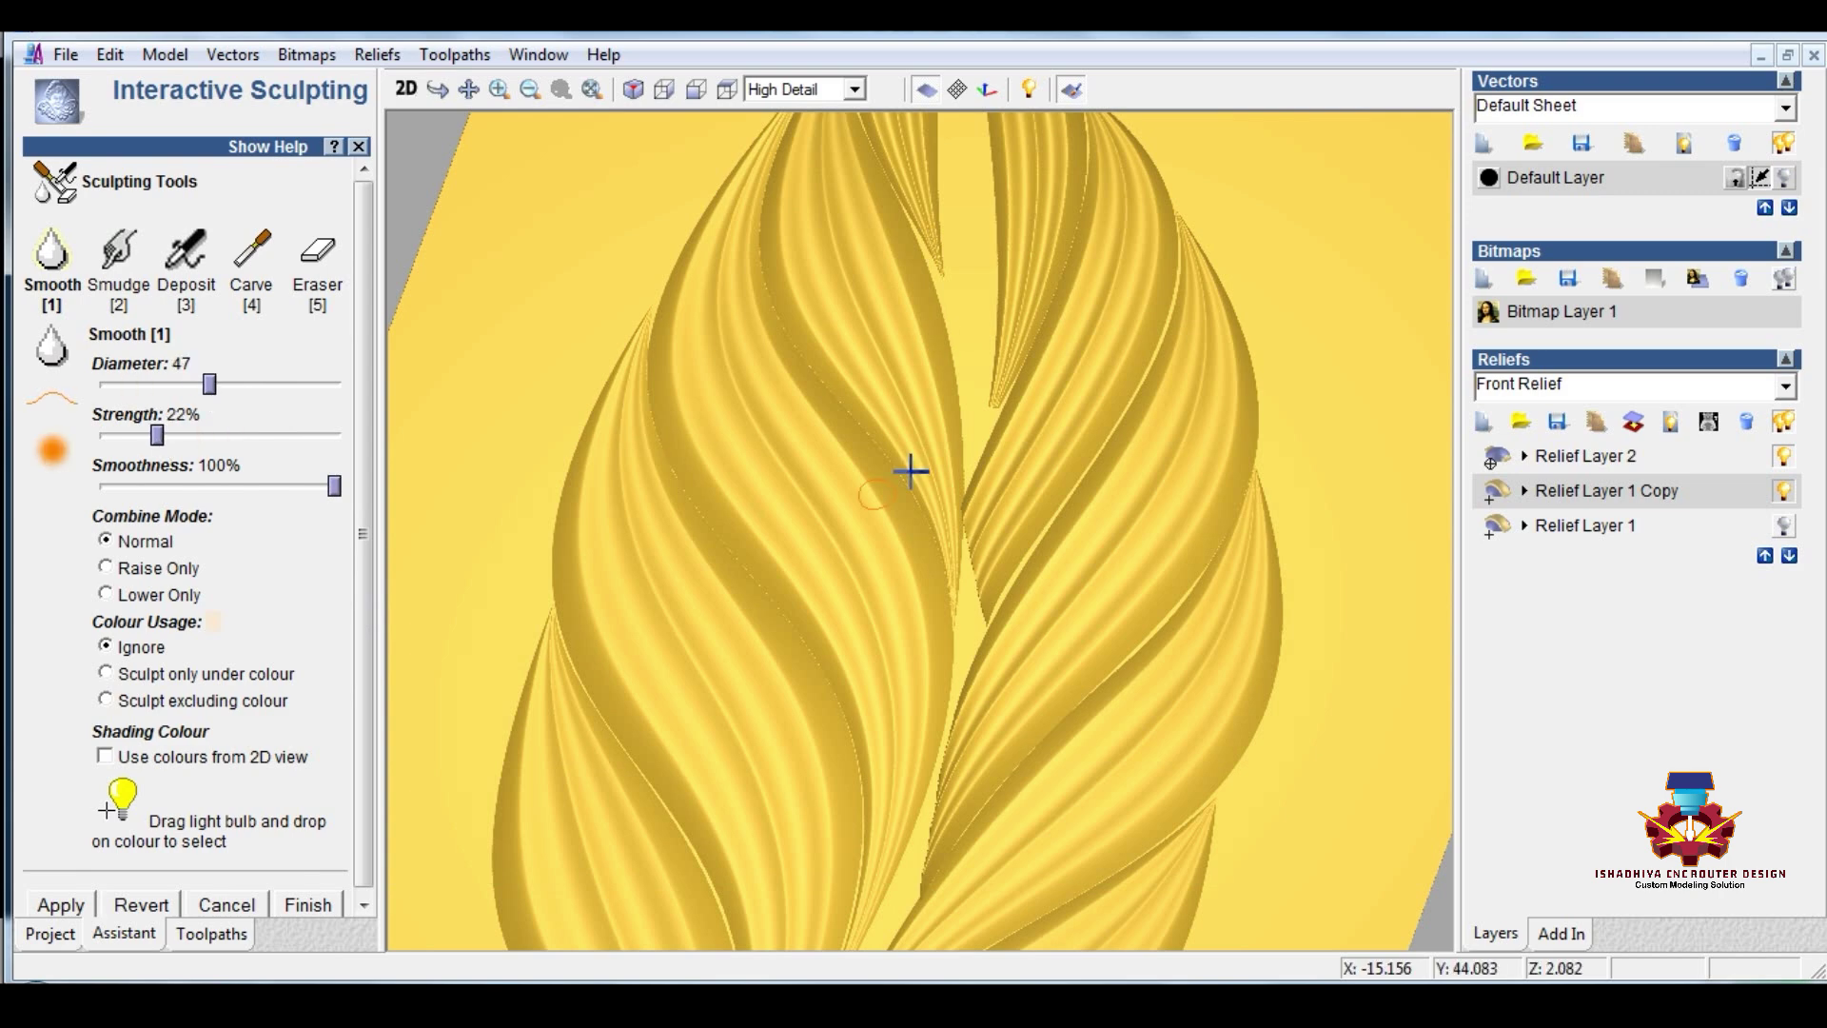
{"action": "left_click_drag", "start_coordinate": [157, 435], "coordinate": [176, 435]}
{"action": "left_click_drag", "start_coordinate": [970, 556], "coordinate": [975, 526]}
{"action": "left_click_drag", "start_coordinate": [209, 384], "coordinate": [241, 384]}
{"action": "left_click_drag", "start_coordinate": [175, 435], "coordinate": [190, 434]}
{"action": "left_click_drag", "start_coordinate": [971, 561], "coordinate": [978, 598]}
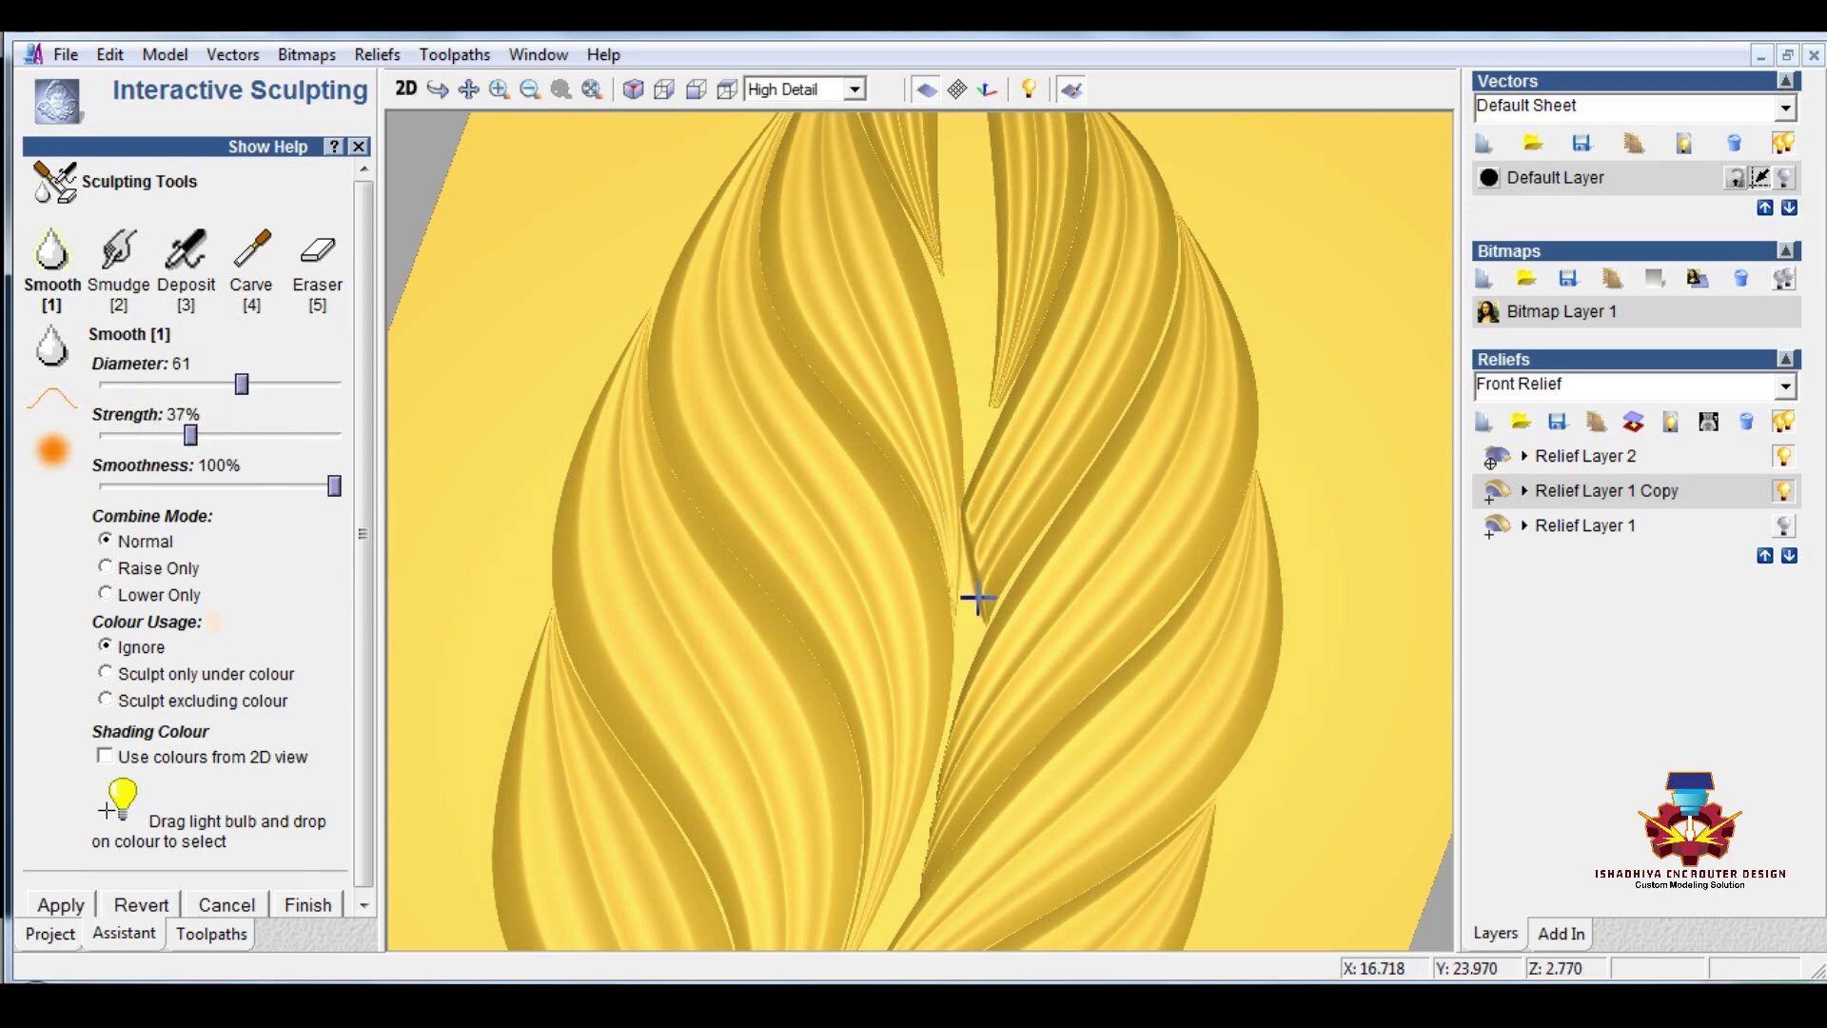
{"action": "scroll", "coordinate": [868, 697], "scroll_direction": "up", "scroll_amount": 6}
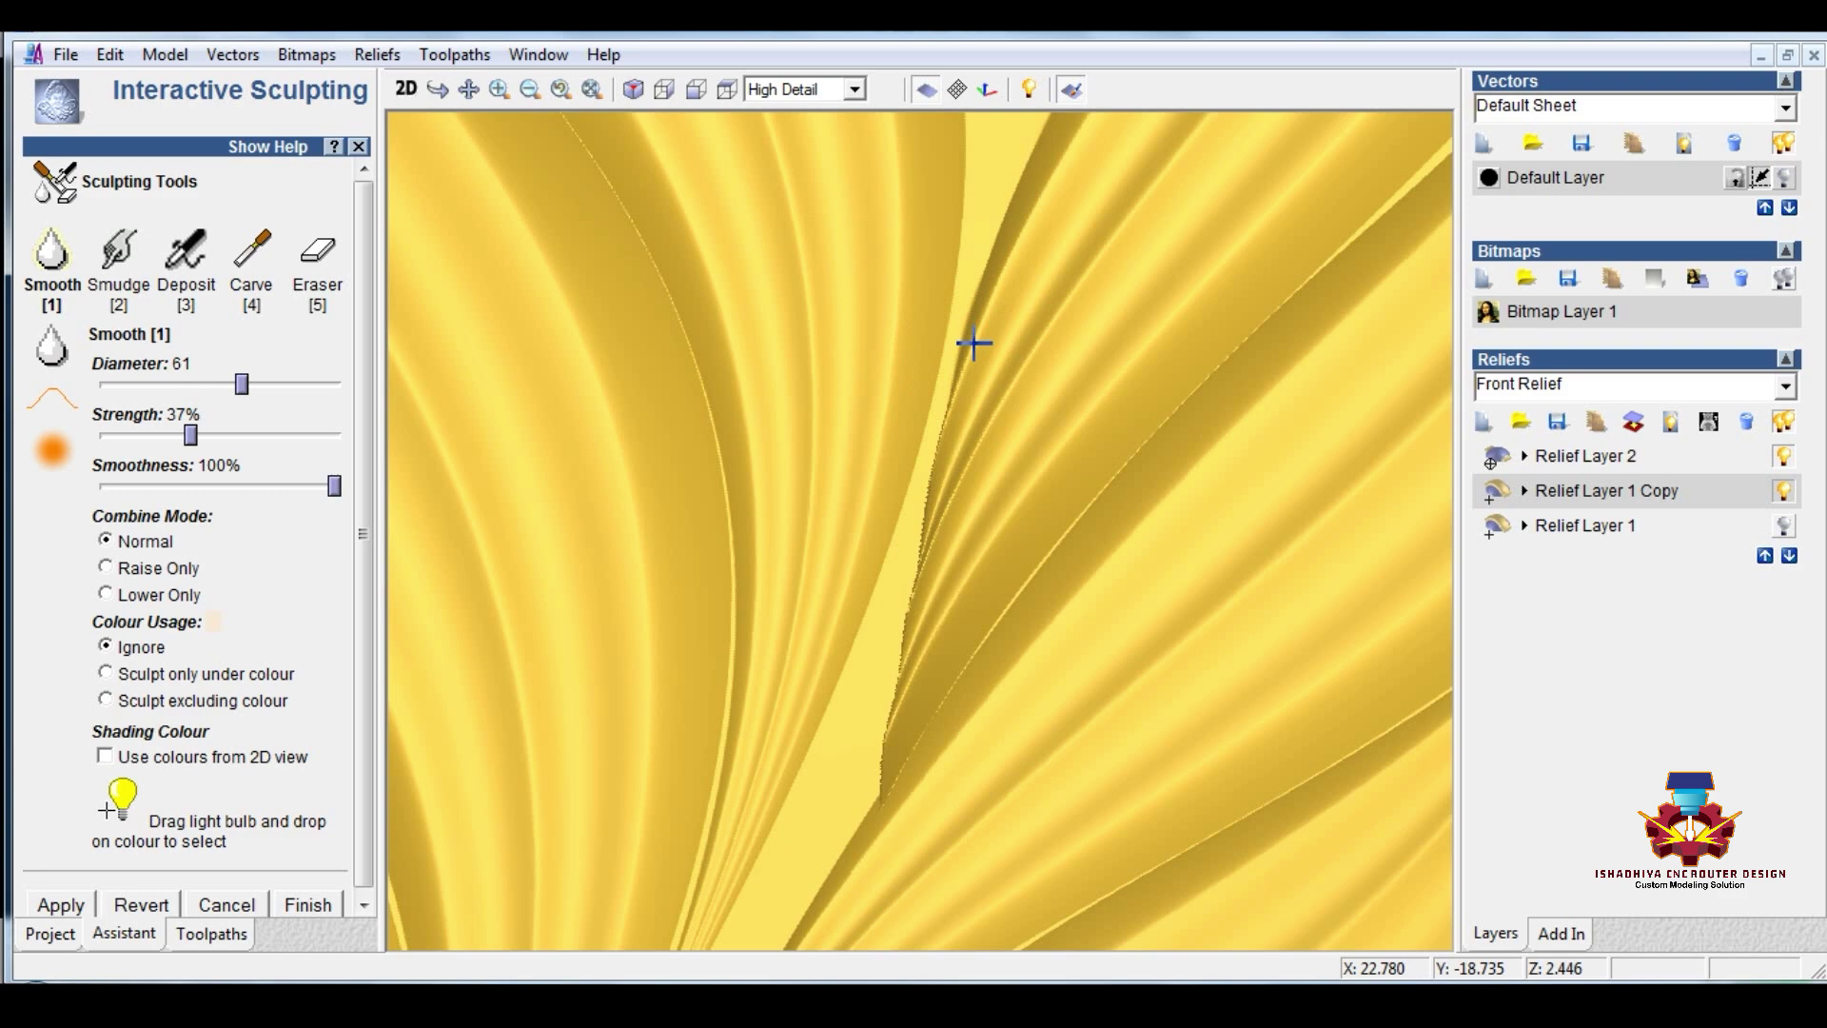
{"action": "mouse_move", "coordinate": [974, 343]}
{"action": "left_mouse_down"}
{"action": "mouse_move", "coordinate": [876, 603]}
{"action": "mouse_move", "coordinate": [1016, 339]}
{"action": "mouse_move", "coordinate": [1022, 171]}
{"action": "left_mouse_up"}
{"action": "scroll", "coordinate": [864, 670], "scroll_direction": "down", "scroll_amount": 4}
Step: Smooth the remaining lobe ends along the stem gap with diameter 57 and strength 61%, and finish sculpting
{"action": "left_click_drag", "start_coordinate": [242, 384], "coordinate": [282, 384]}
{"action": "left_click_drag", "start_coordinate": [190, 435], "coordinate": [200, 435]}
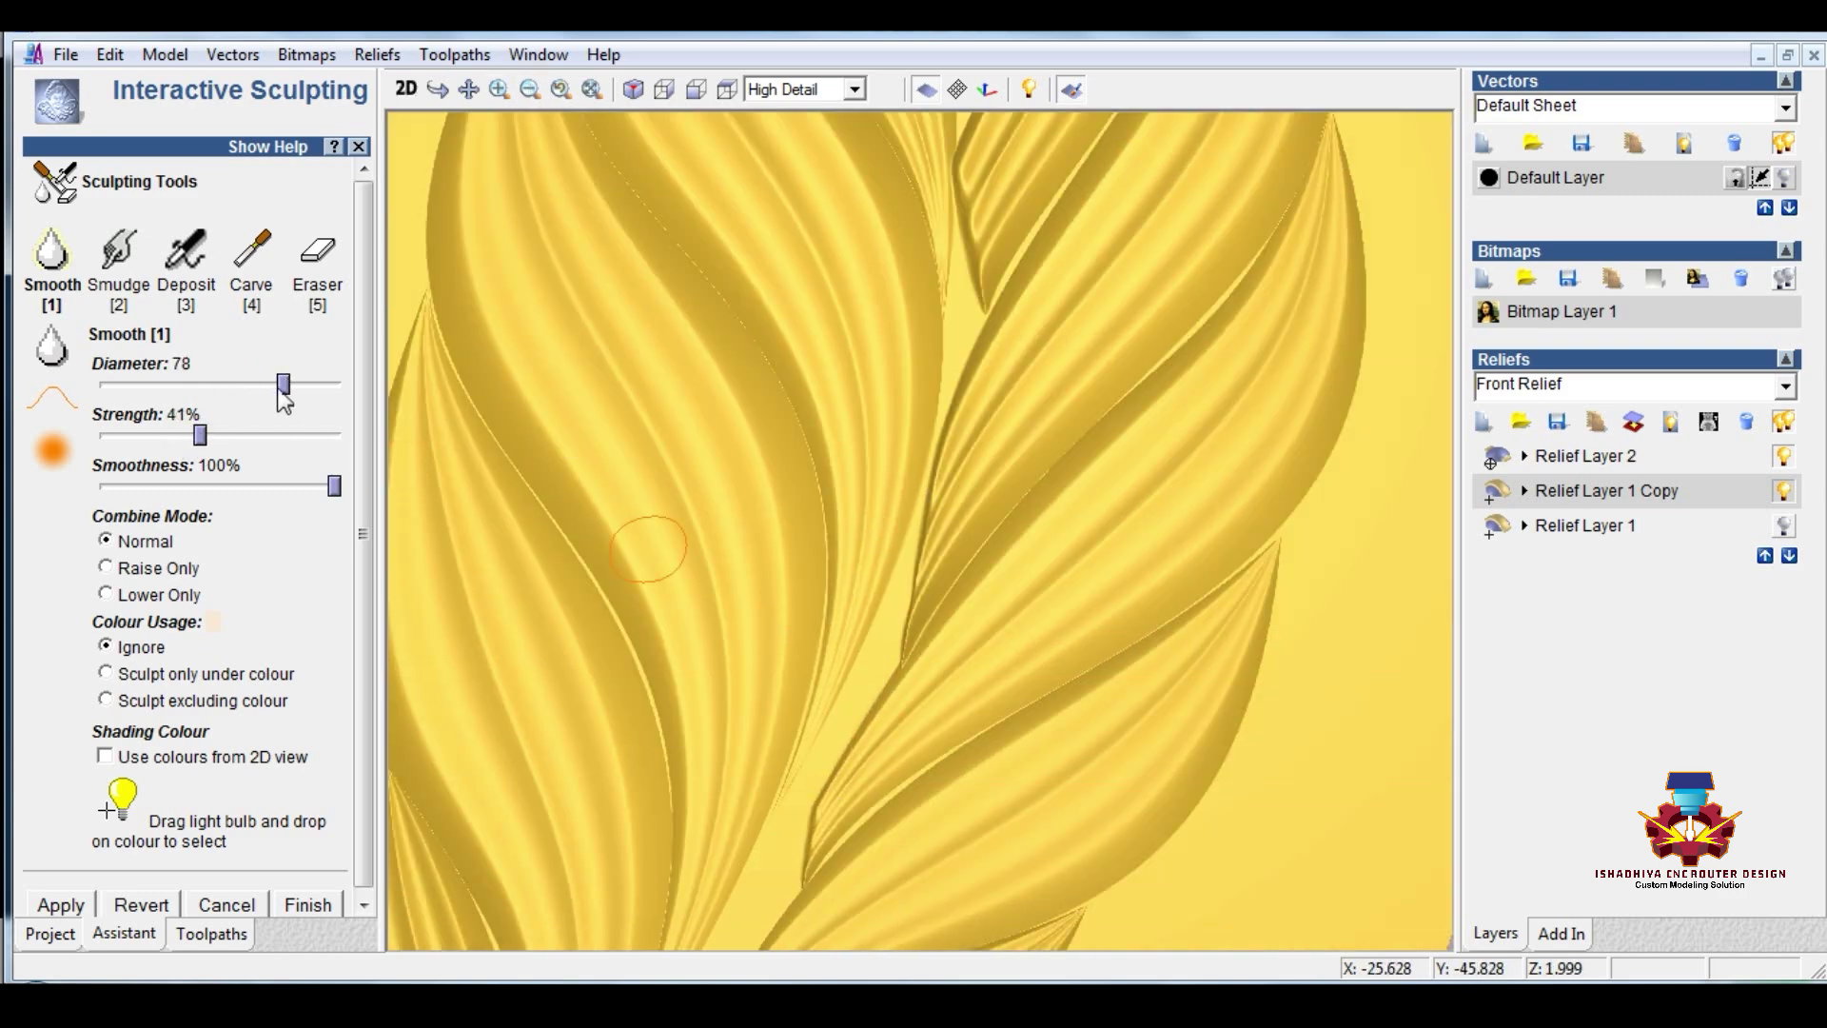
{"action": "left_click_drag", "start_coordinate": [283, 385], "coordinate": [212, 384]}
{"action": "left_click_drag", "start_coordinate": [200, 435], "coordinate": [234, 384]}
{"action": "left_click", "coordinate": [468, 89]}
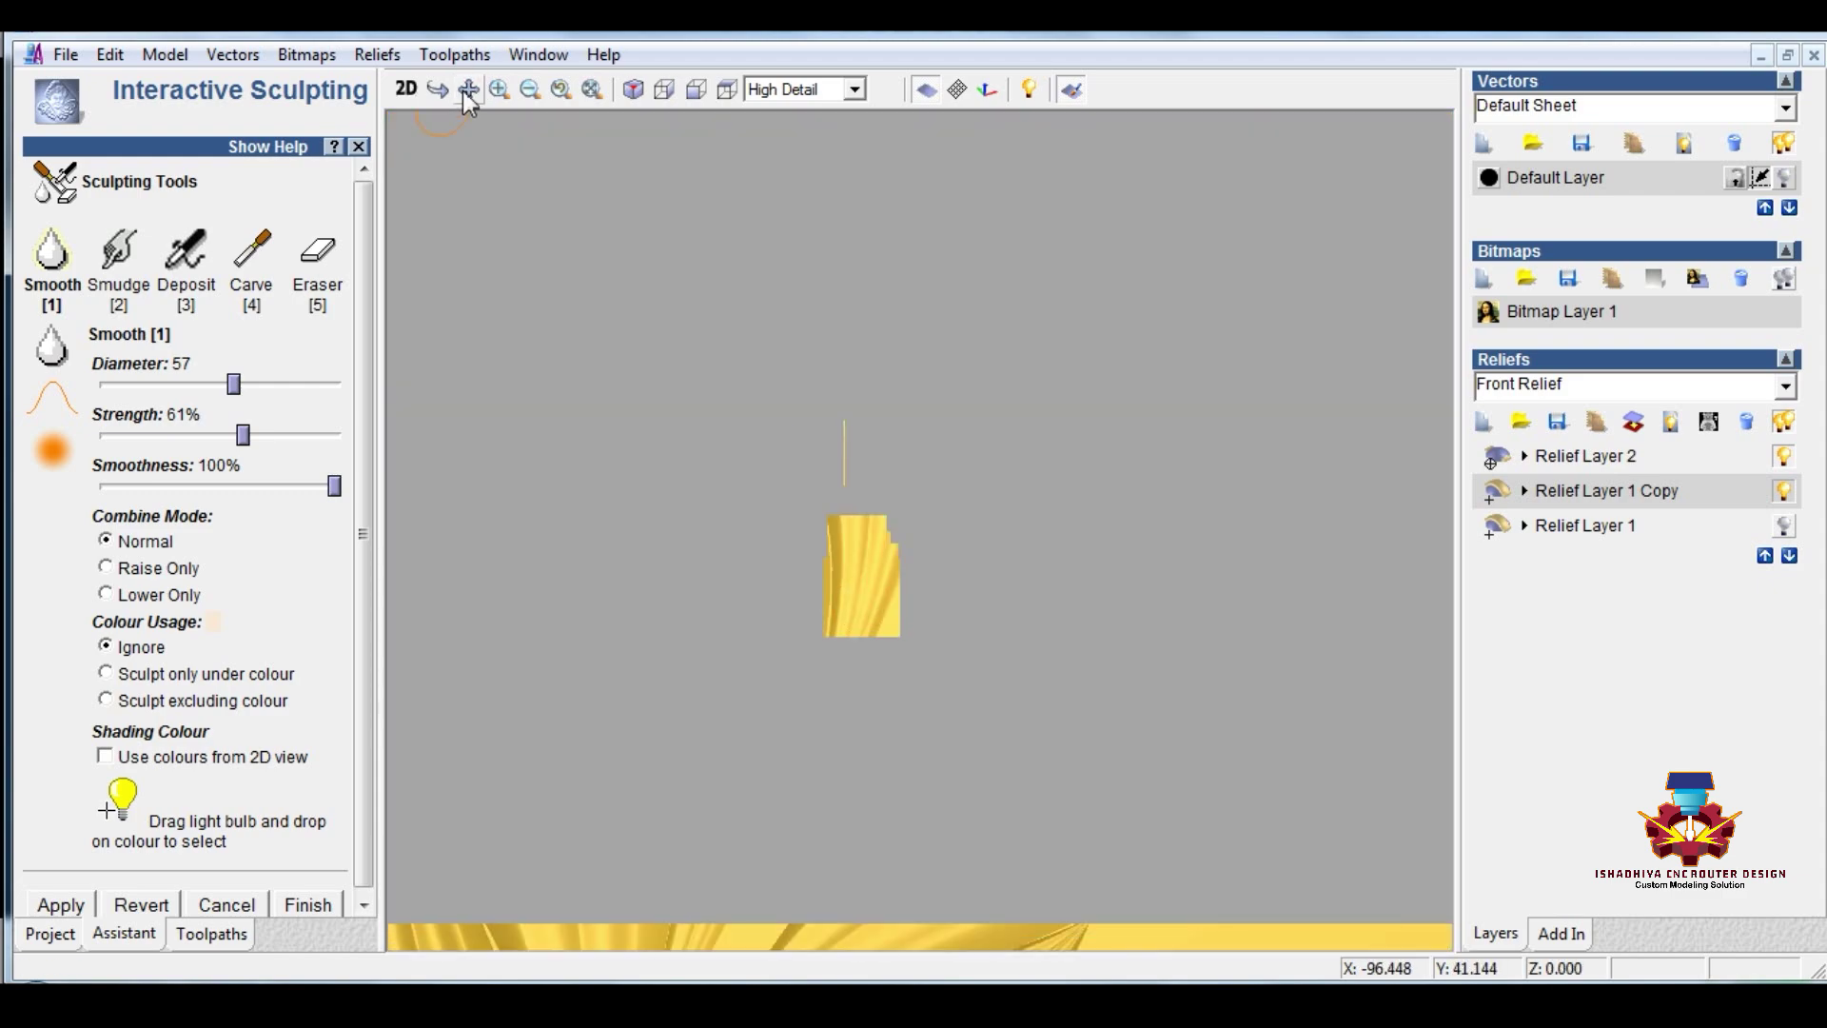
{"action": "scroll", "coordinate": [909, 396], "scroll_direction": "down", "scroll_amount": 3}
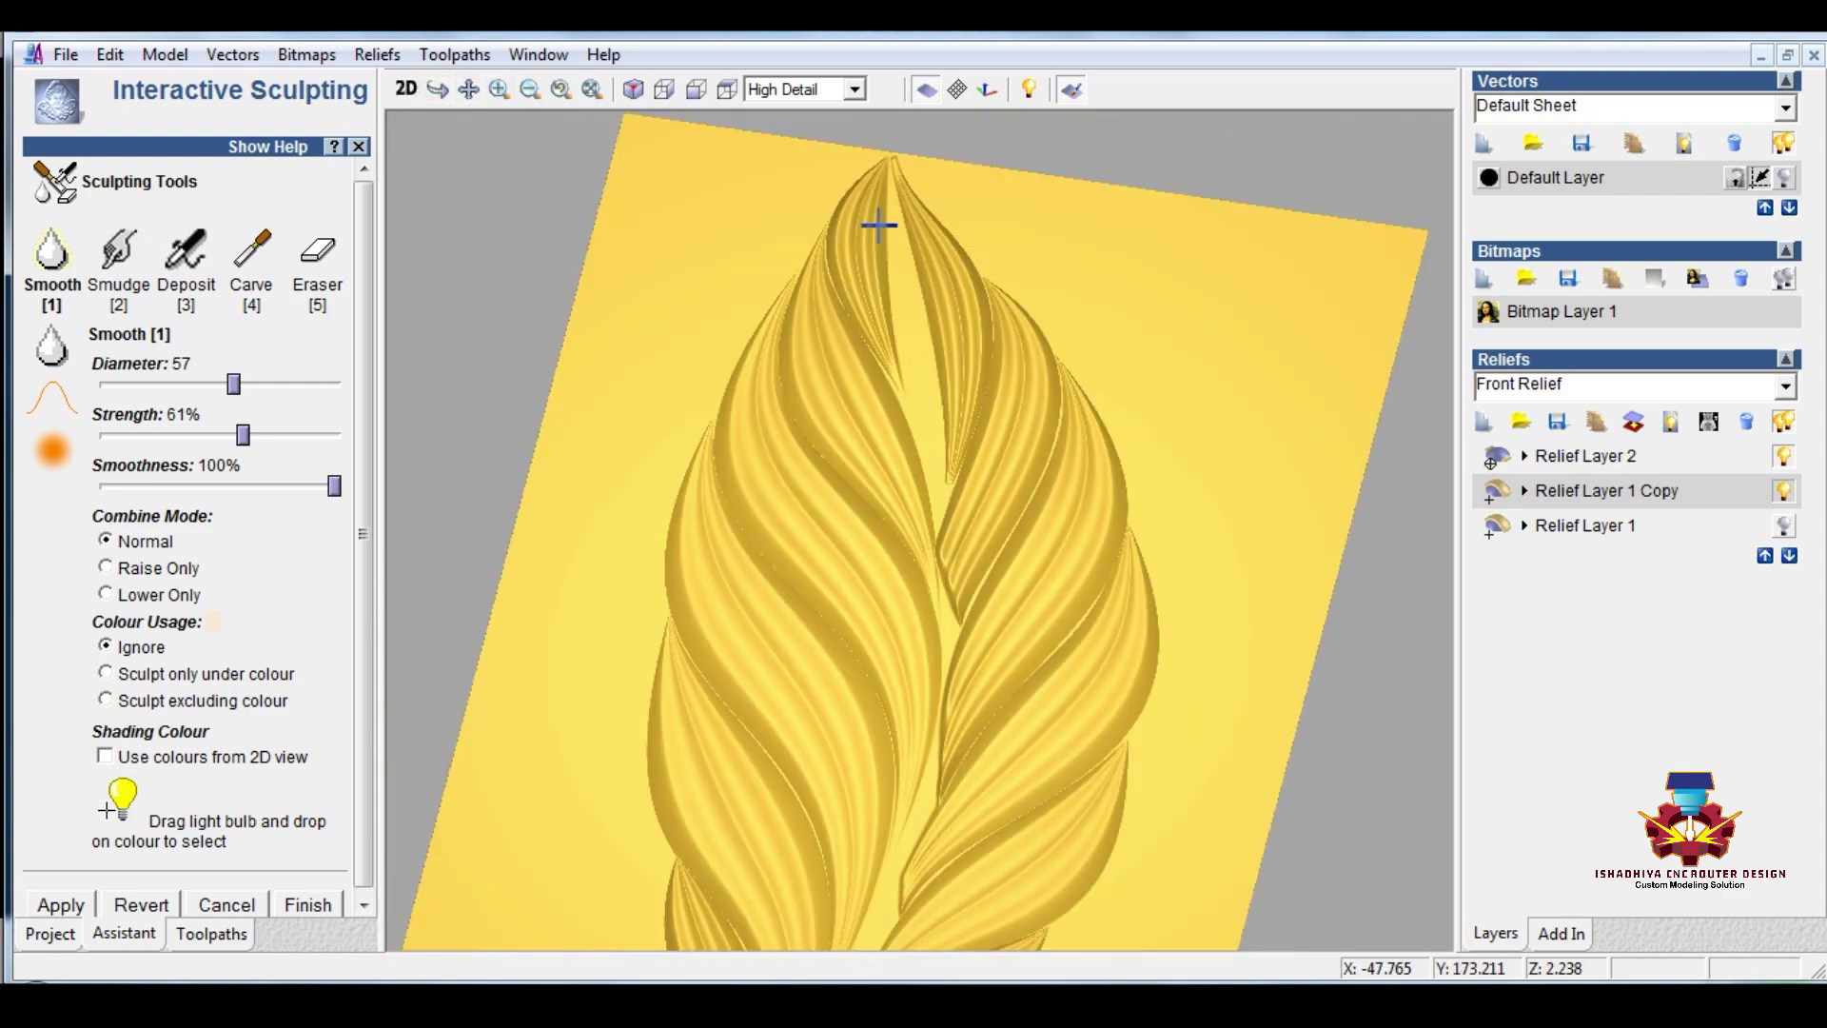
{"action": "left_click", "coordinate": [331, 906]}
Step: Scale the height of Relief Layer 2, the stem, to 4.5 mm
{"action": "left_click_drag", "start_coordinate": [1011, 682], "coordinate": [929, 481]}
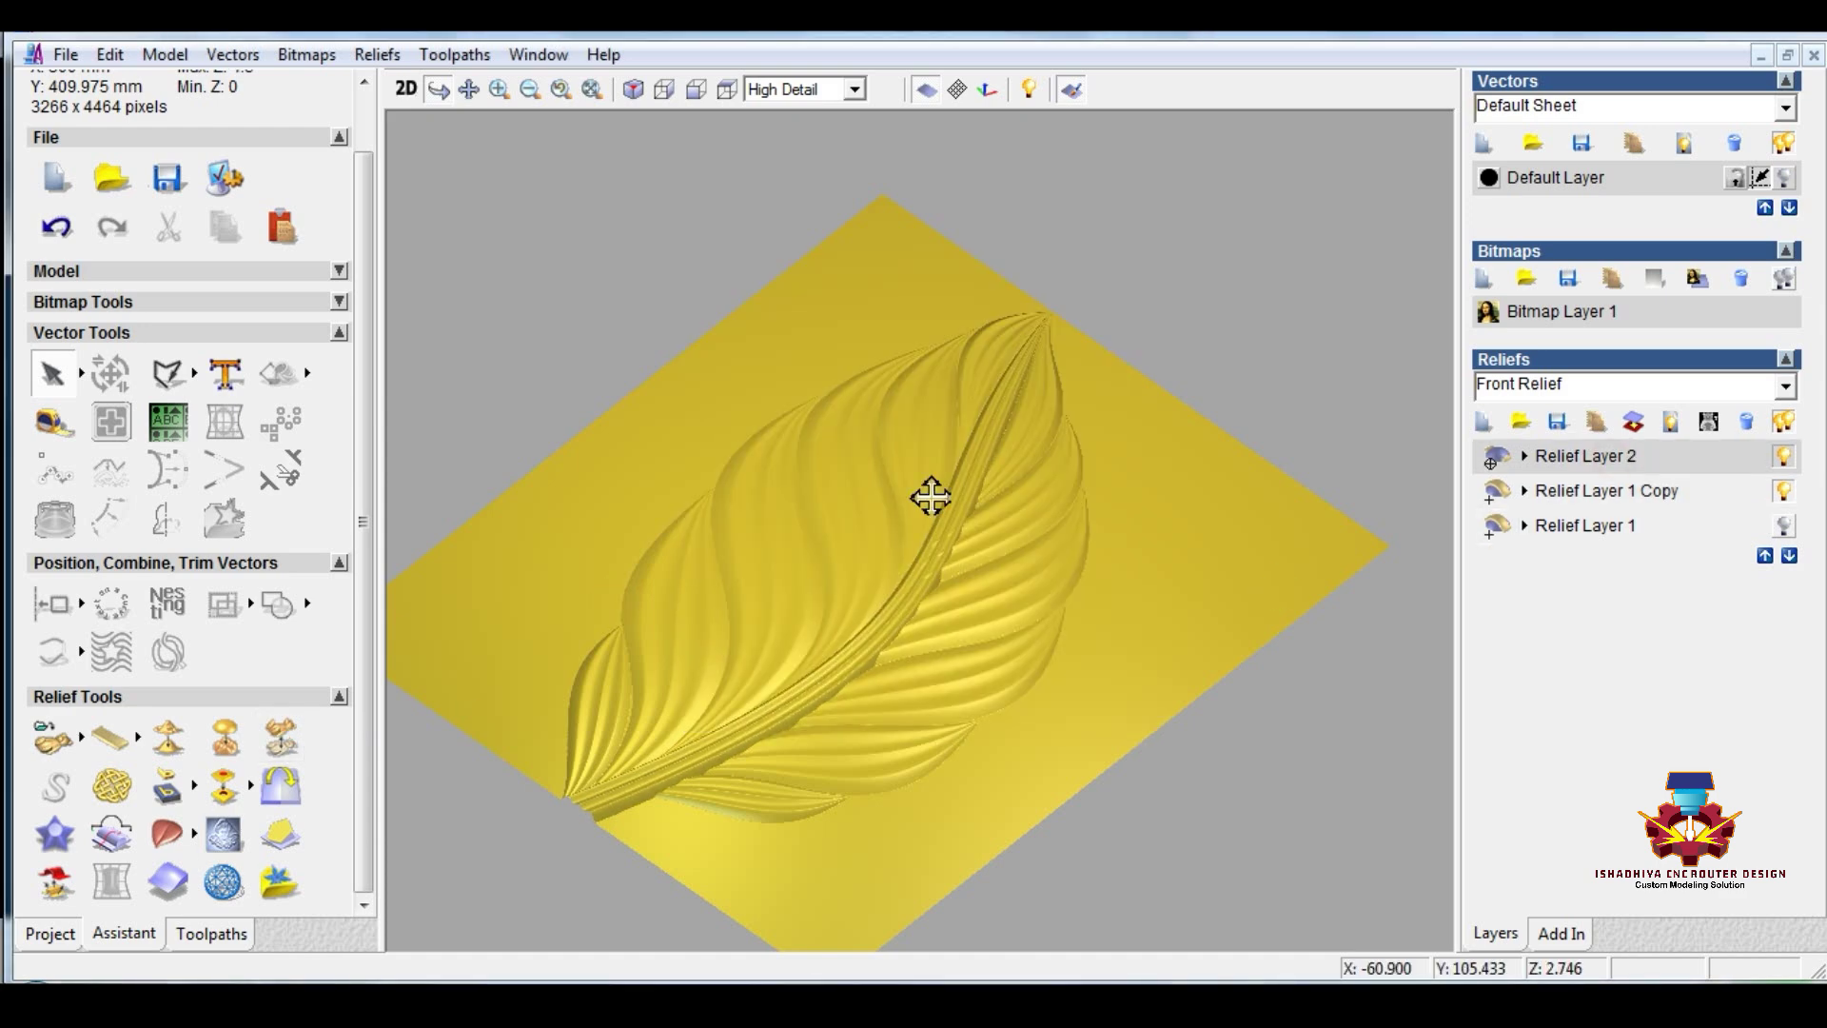
{"action": "scroll", "coordinate": [929, 494], "scroll_direction": "up", "scroll_amount": 5}
{"action": "left_click", "coordinate": [284, 739]}
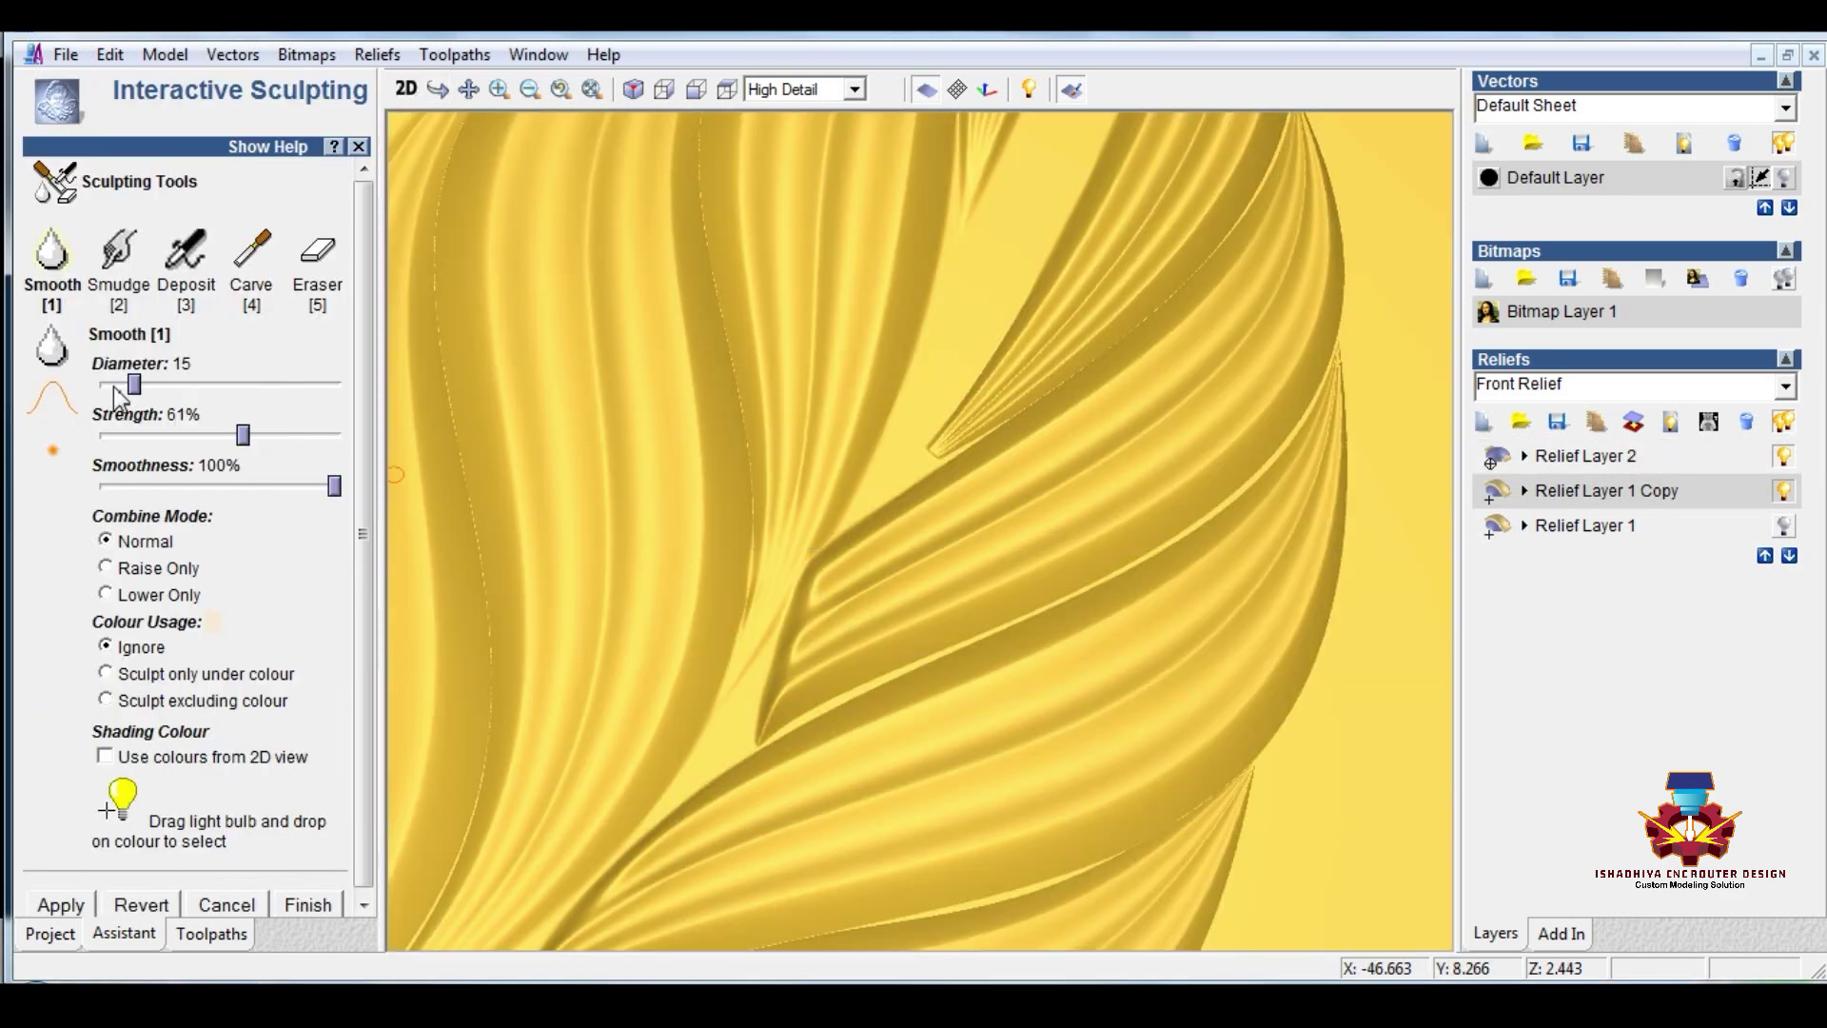
Step: Smooth the blunt inner end of the middle right lobe at 100% strength and carve it down with diameter 70 and strength 7%
{"action": "left_click_drag", "start_coordinate": [290, 435], "coordinate": [354, 432]}
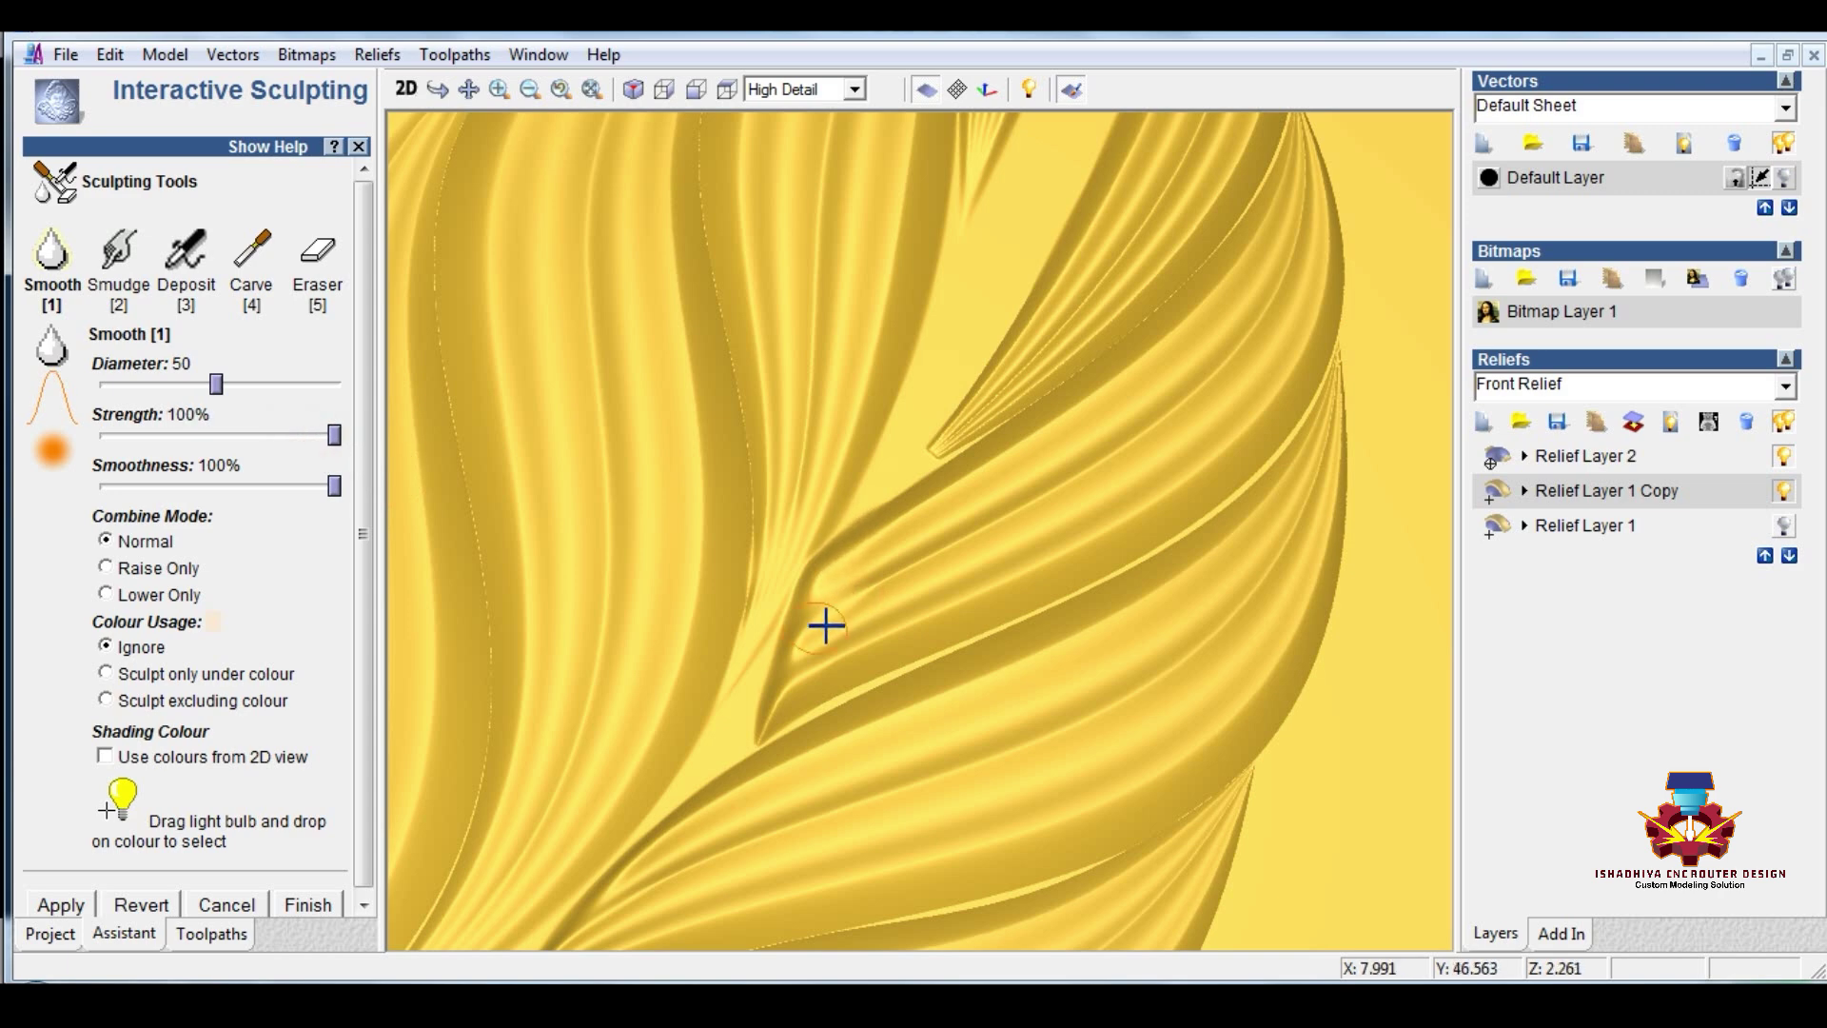
{"action": "left_click", "coordinate": [251, 249]}
{"action": "left_click_drag", "start_coordinate": [222, 434], "coordinate": [122, 434]}
{"action": "left_click_drag", "start_coordinate": [134, 384], "coordinate": [262, 383]}
{"action": "left_click_drag", "start_coordinate": [852, 603], "coordinate": [799, 699]}
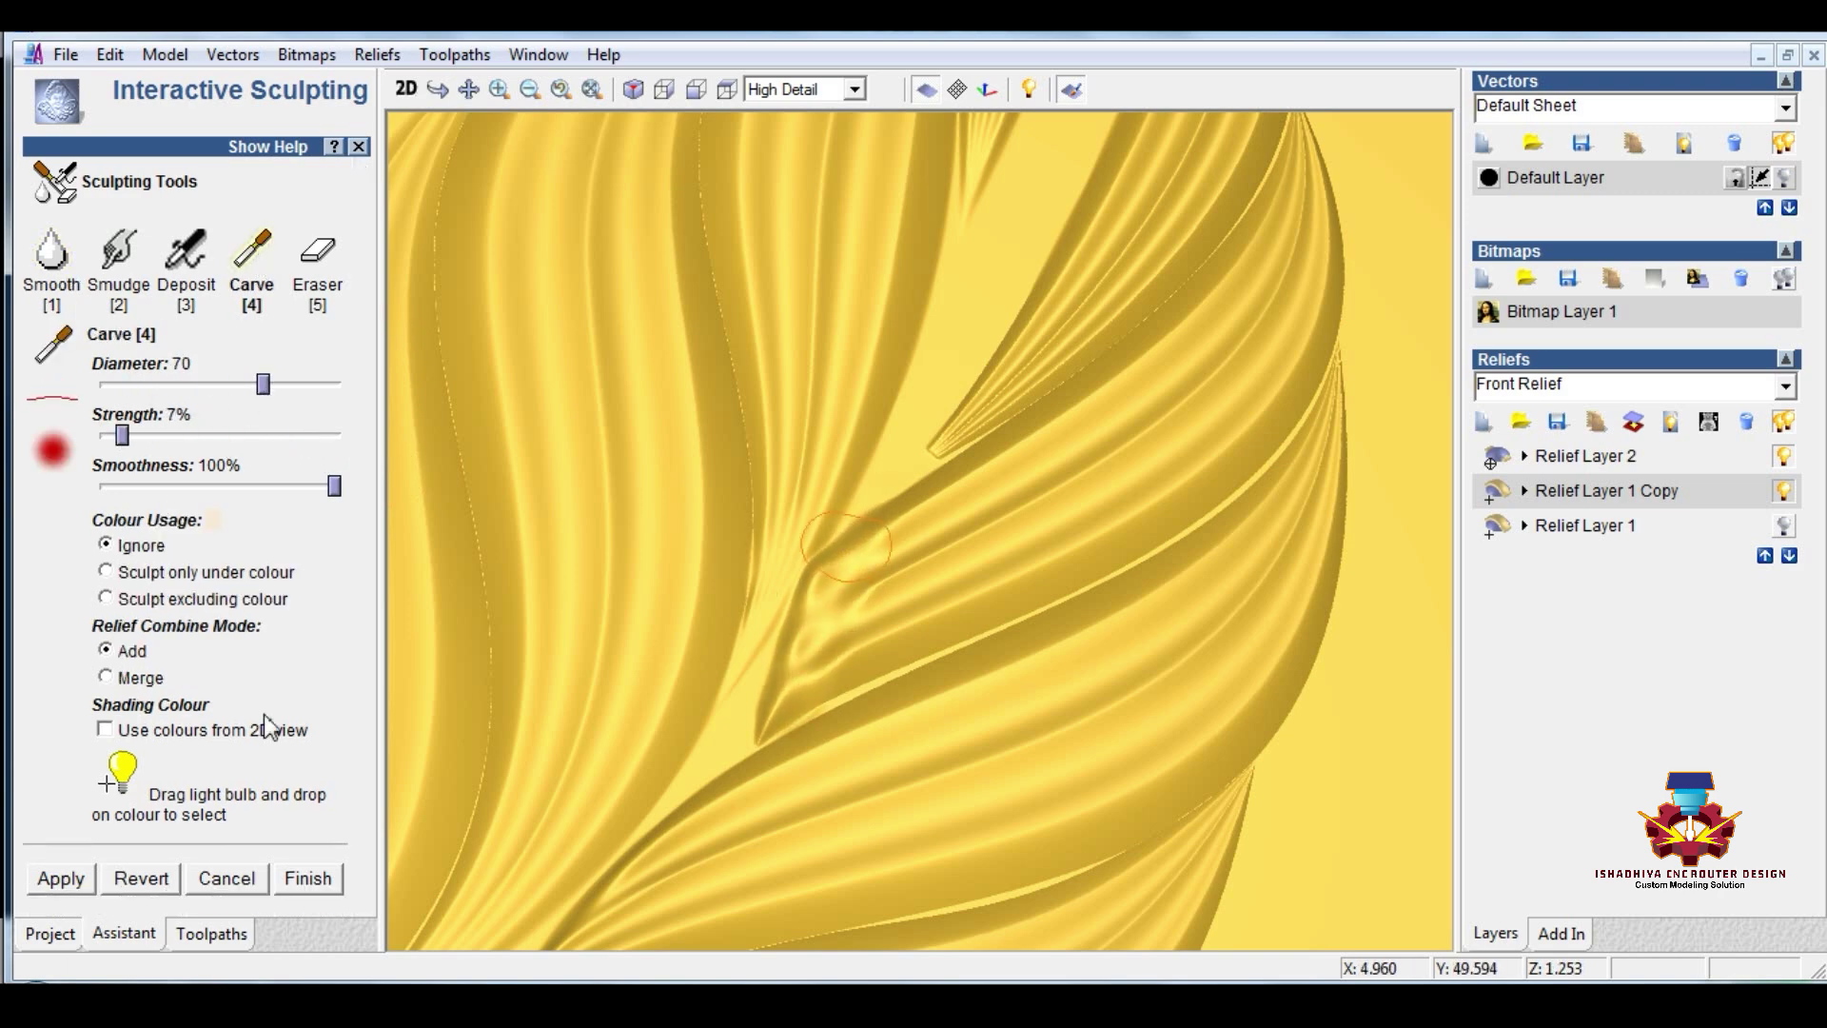
{"action": "left_click", "coordinate": [310, 876]}
Step: Carve the same lobe end further with diameter 42 and strength 8%, and smooth it with diameter 71 and strength 100%
{"action": "left_click", "coordinate": [227, 837]}
{"action": "left_click_drag", "start_coordinate": [134, 383], "coordinate": [197, 384]}
{"action": "left_click_drag", "start_coordinate": [121, 434], "coordinate": [124, 434]}
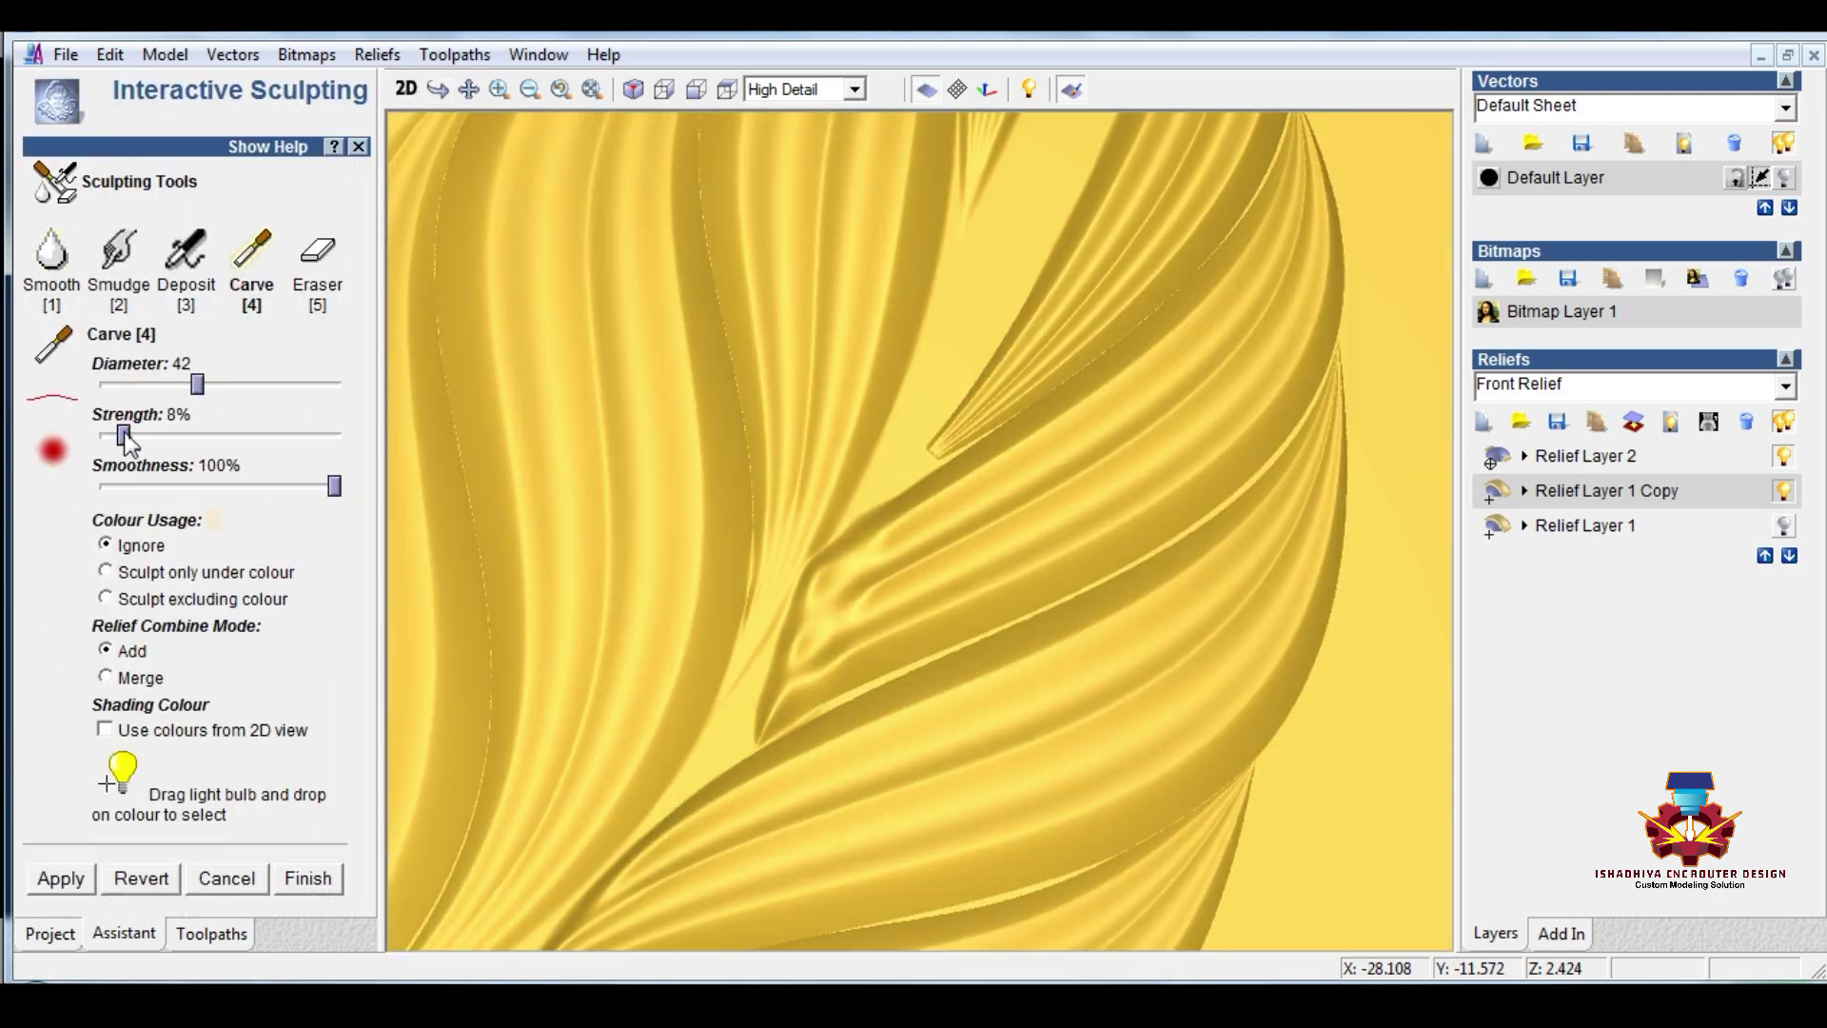
{"action": "key", "text": "1"}
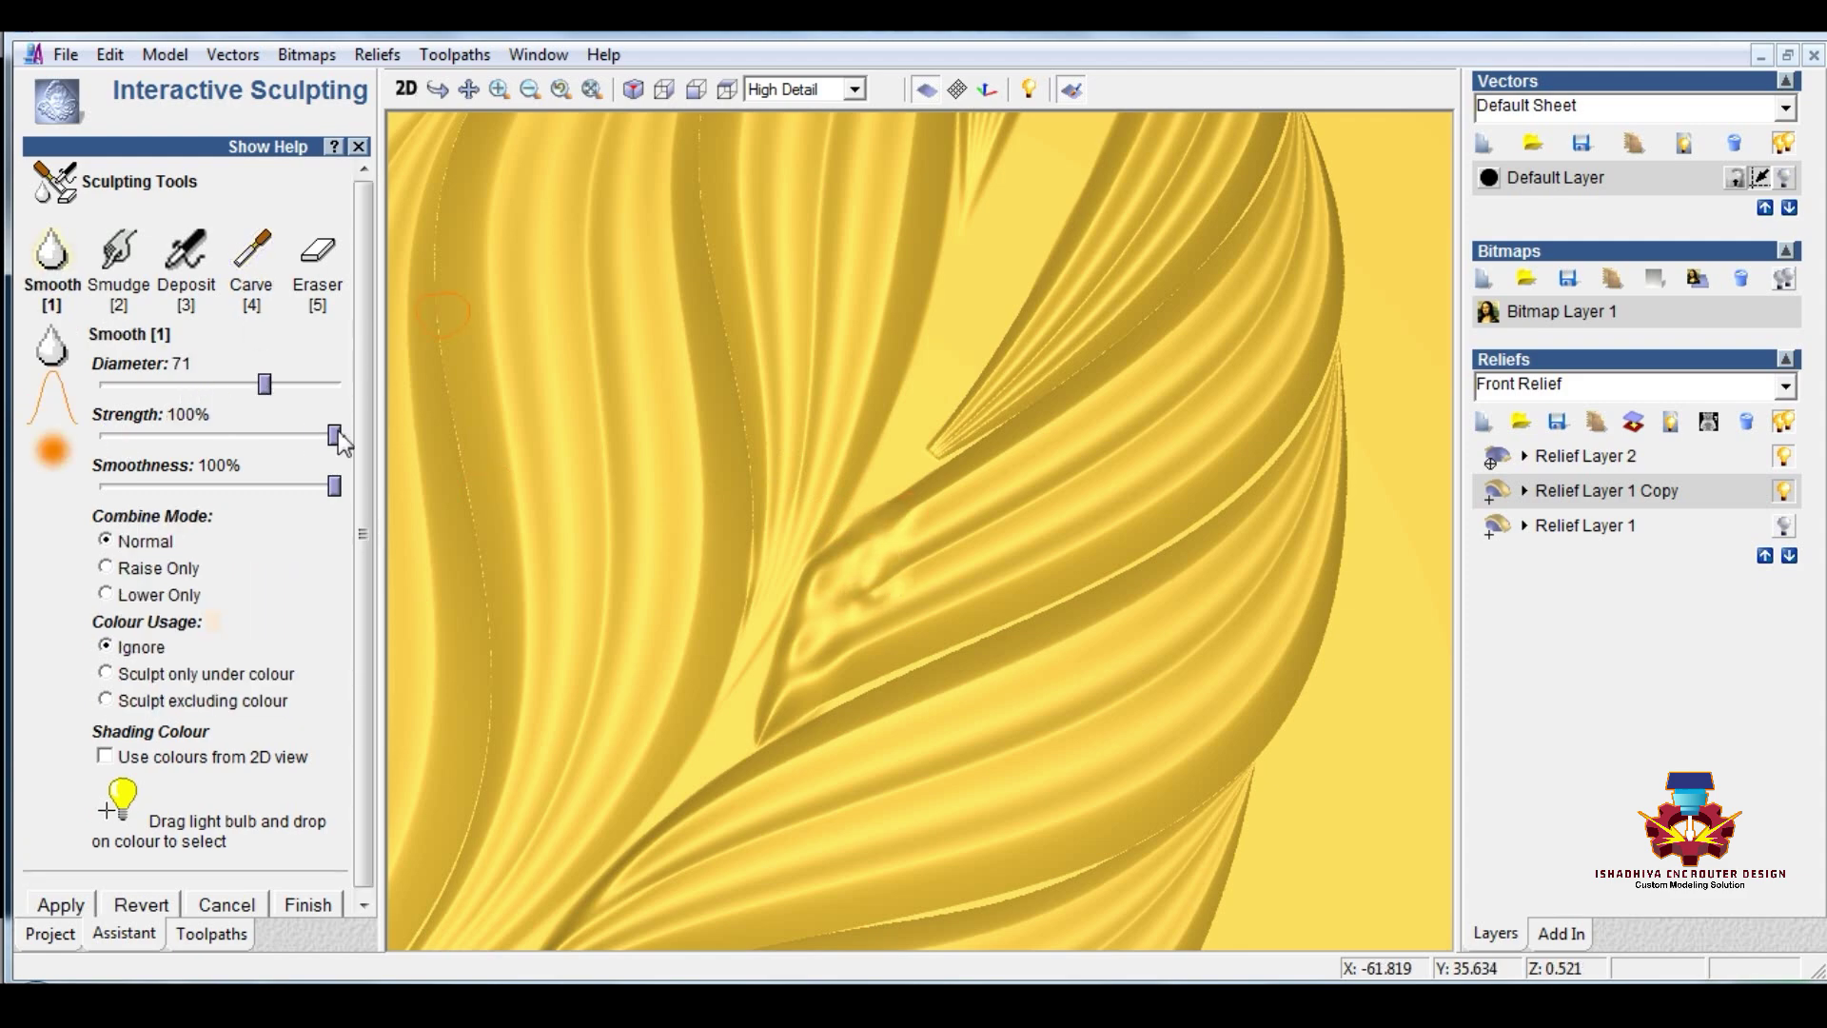
{"action": "left_click", "coordinate": [307, 903]}
Step: Carve down the lobe surface where it meets the stem with diameter 56 at a low strength, and finish sculpting
{"action": "scroll", "coordinate": [950, 580], "scroll_direction": "up", "scroll_amount": 3}
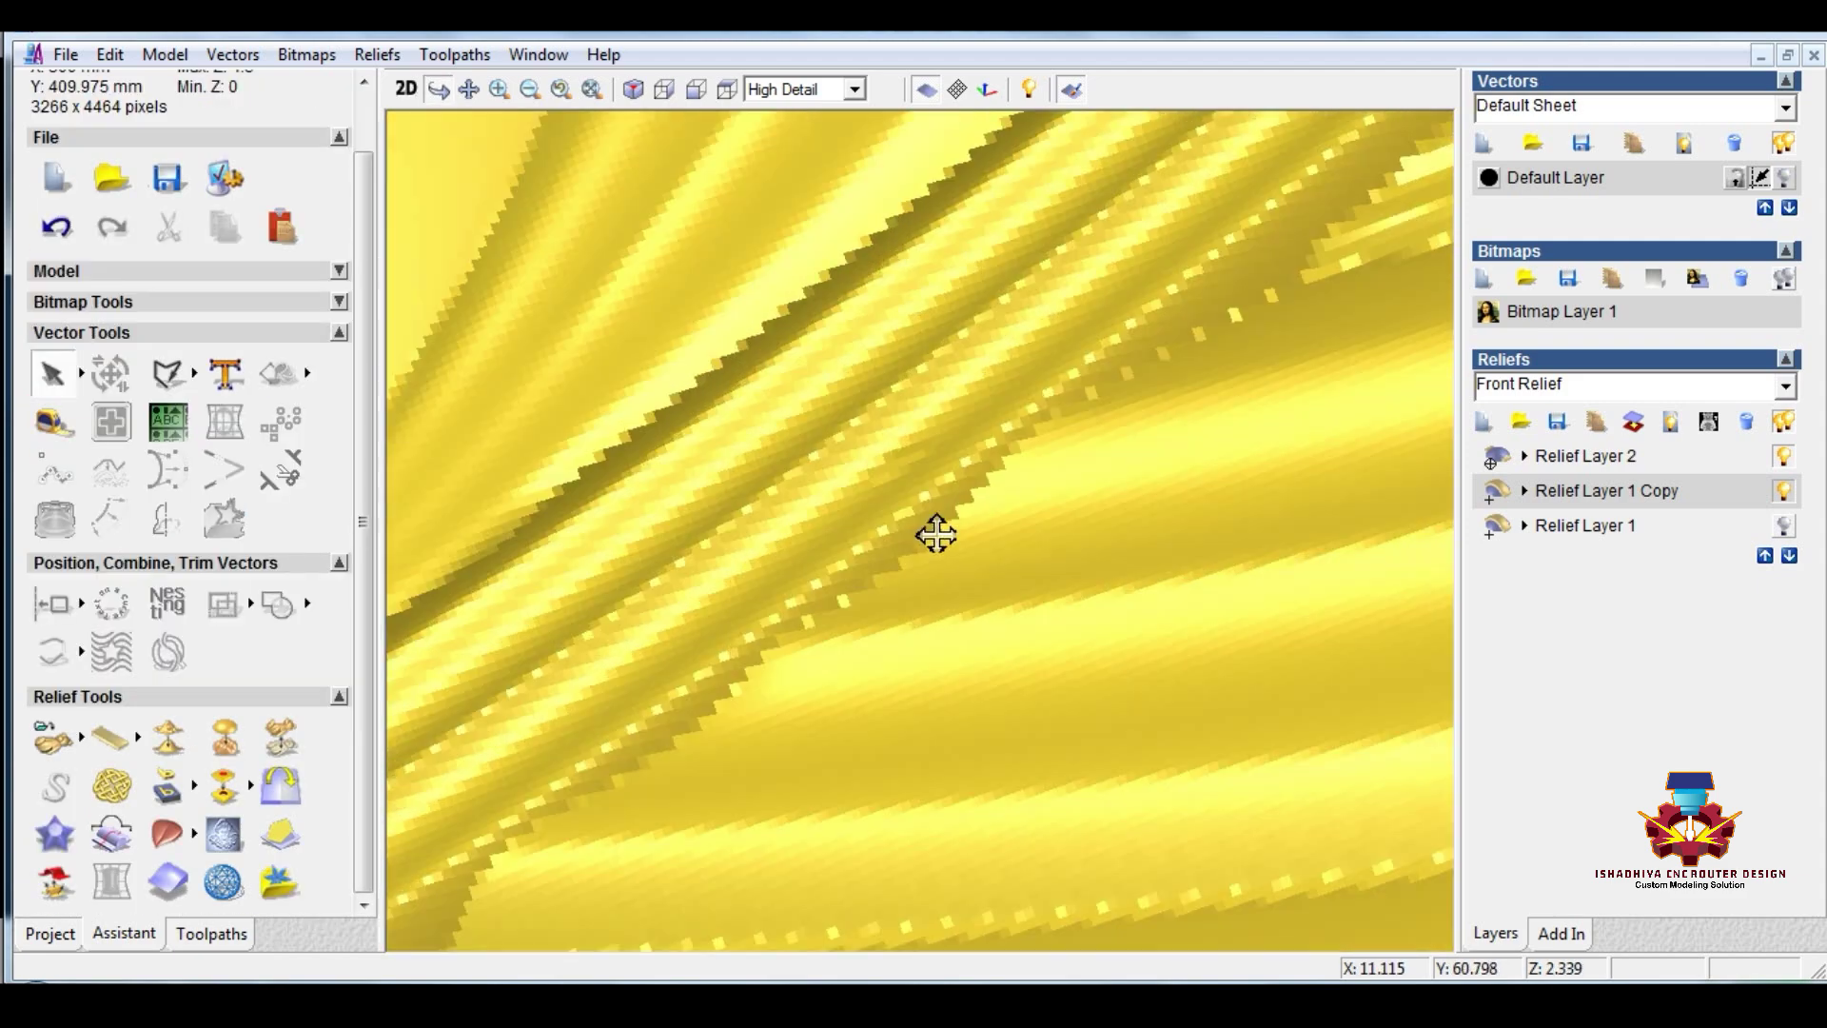
{"action": "left_click", "coordinate": [227, 837]}
{"action": "left_click", "coordinate": [252, 272]}
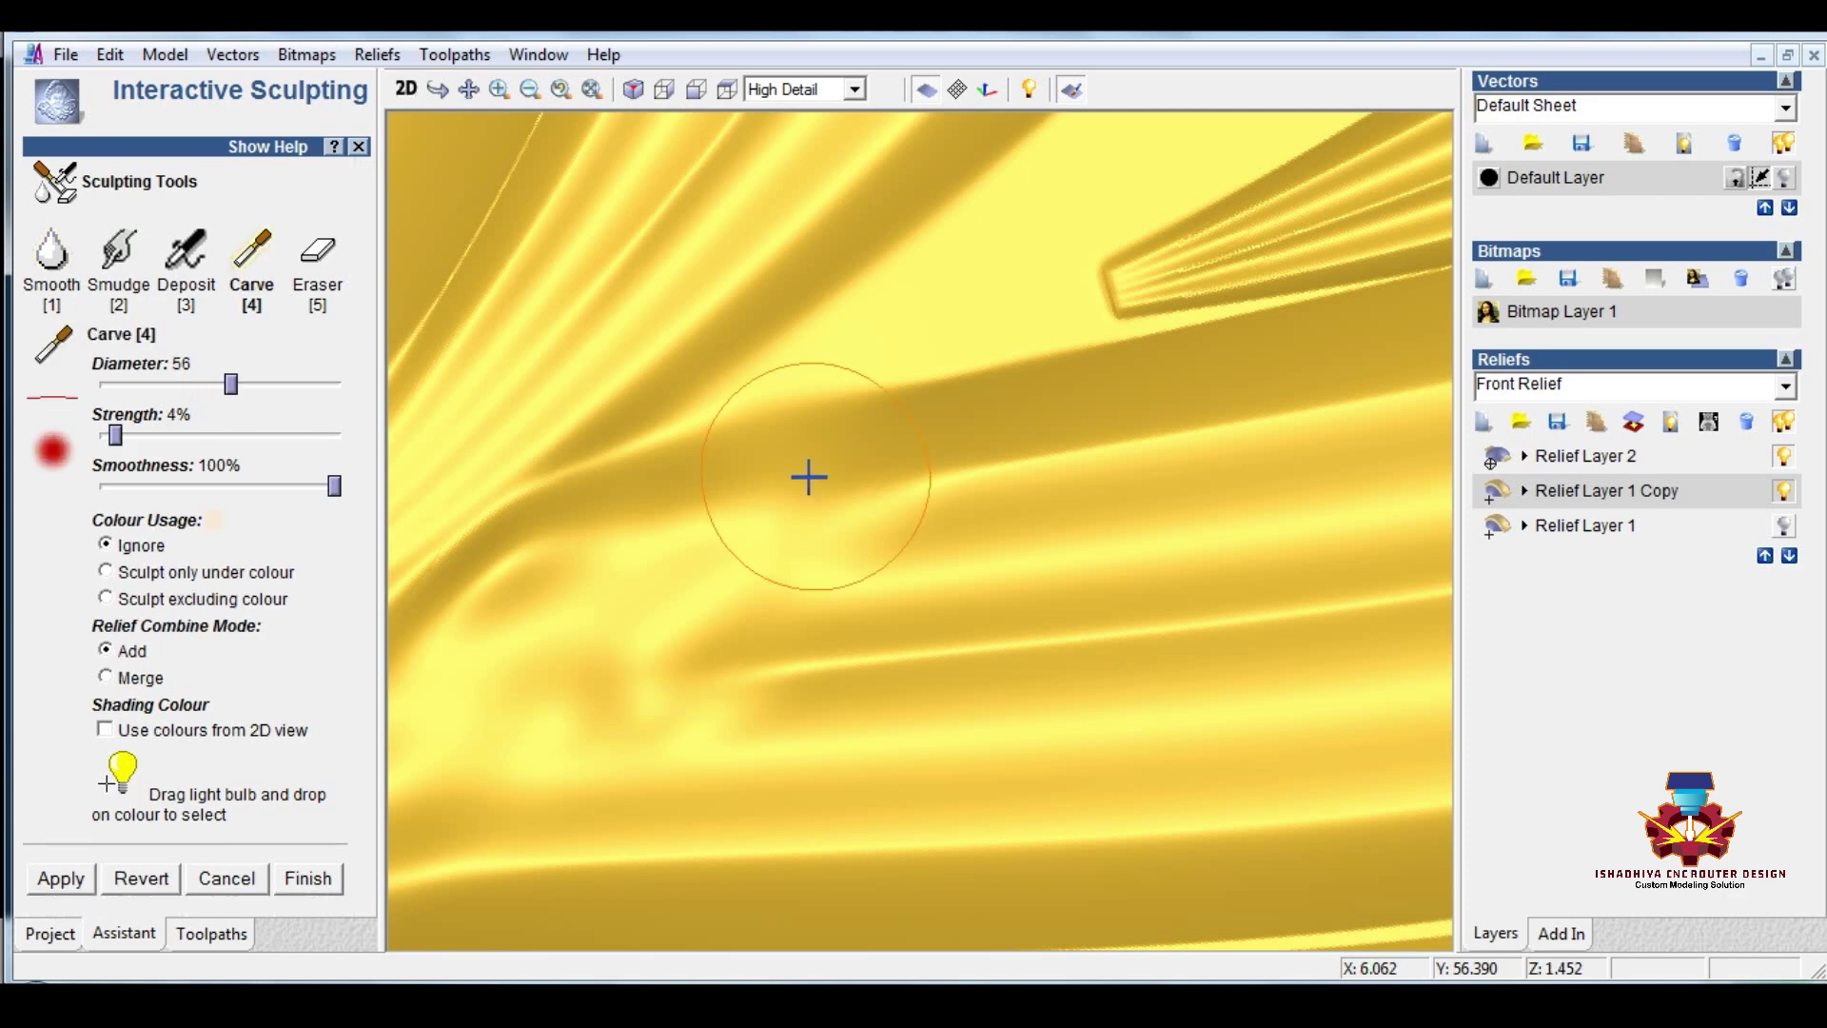
{"action": "key", "text": "Left"}
{"action": "key", "text": "Left"}
{"action": "key", "text": "Left"}
{"action": "mouse_move", "coordinate": [894, 547]}
{"action": "left_mouse_down"}
{"action": "mouse_move", "coordinate": [865, 506]}
{"action": "mouse_move", "coordinate": [656, 380]}
{"action": "mouse_move", "coordinate": [581, 428]}
{"action": "left_mouse_up"}
{"action": "left_click", "coordinate": [307, 877]}
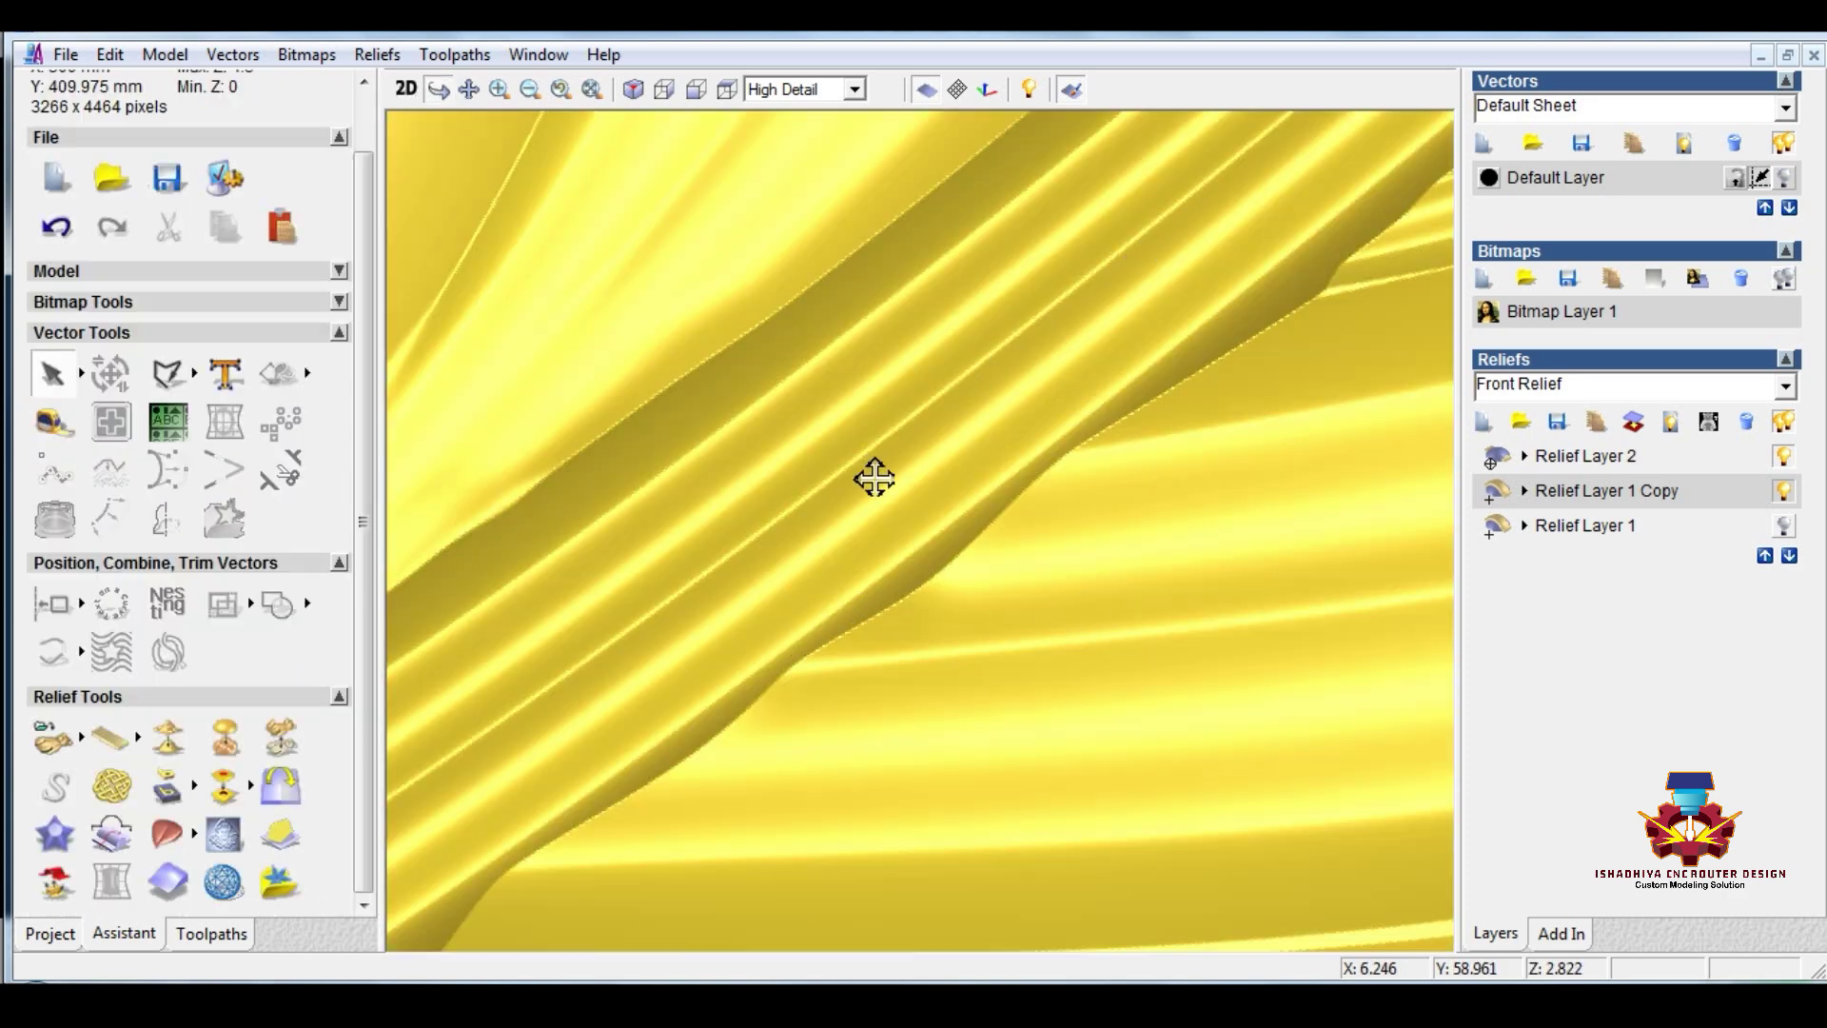
Step: Merge the visible relief layers into a new layer and hide the source relief layers
{"action": "scroll", "coordinate": [868, 501], "scroll_direction": "down", "scroll_amount": 8}
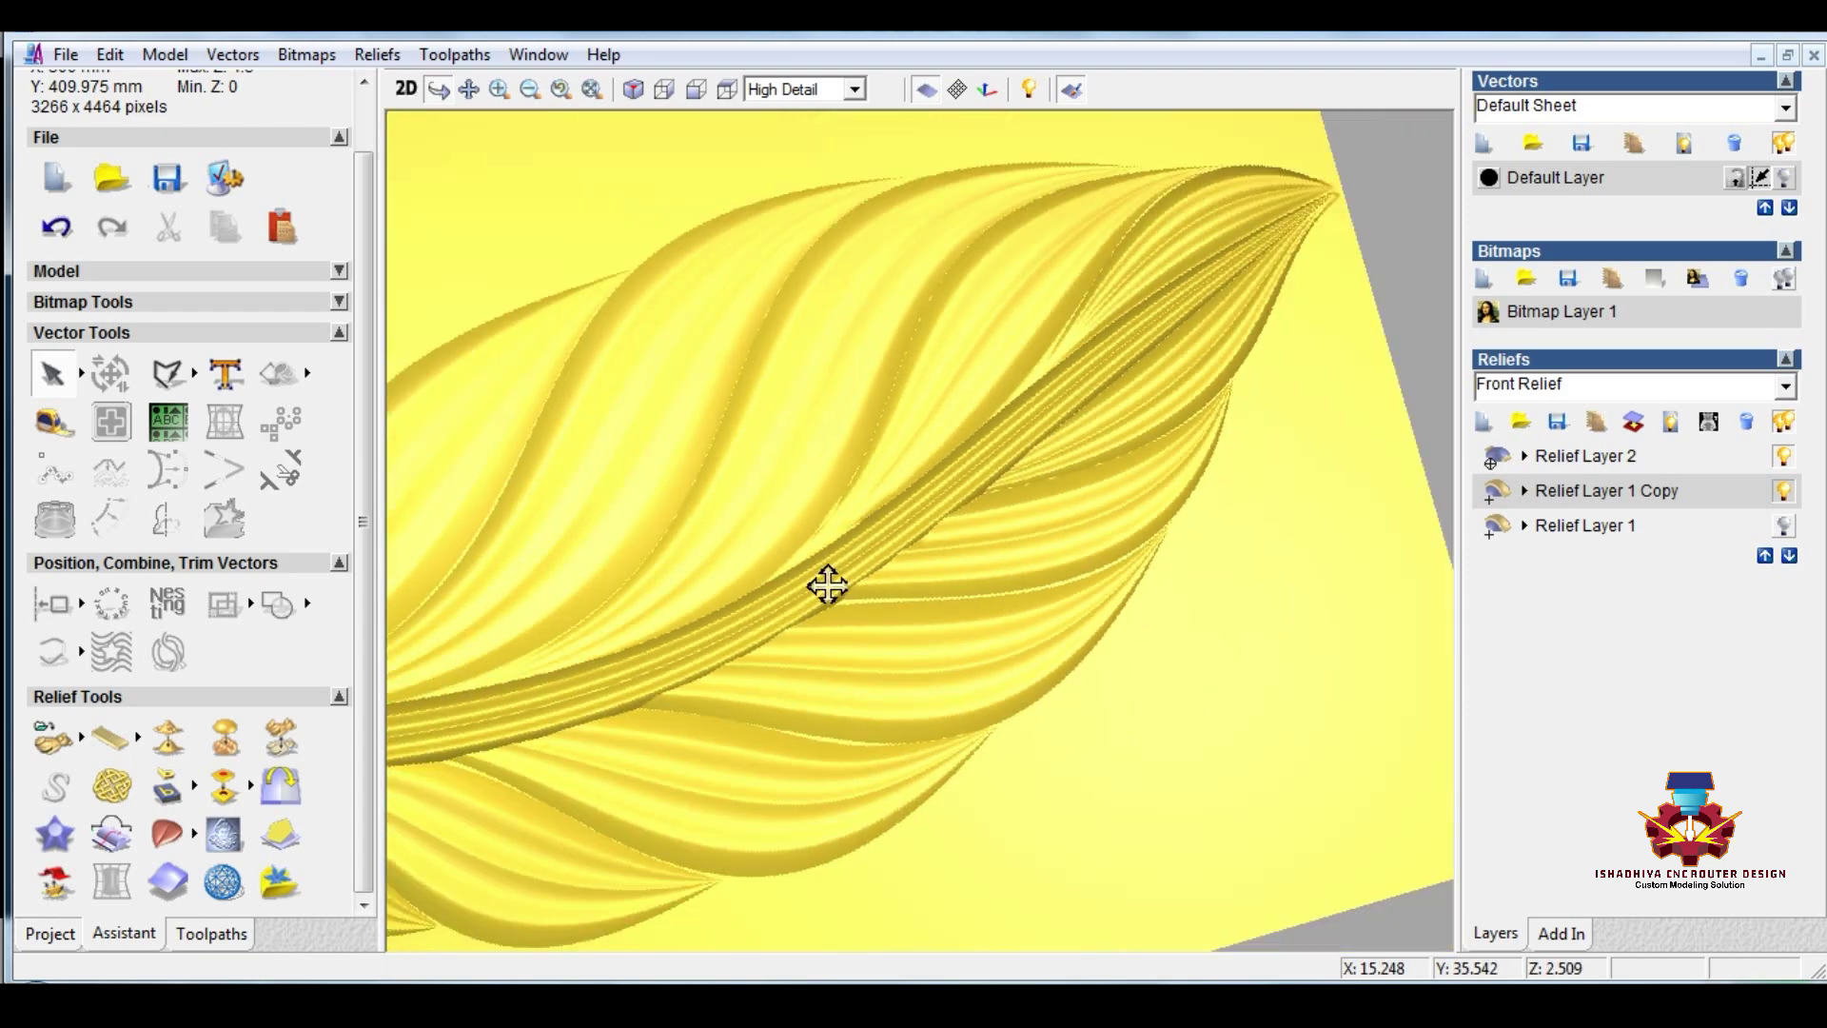
{"action": "middle_click_drag", "start_coordinate": [828, 584], "coordinate": [1118, 485]}
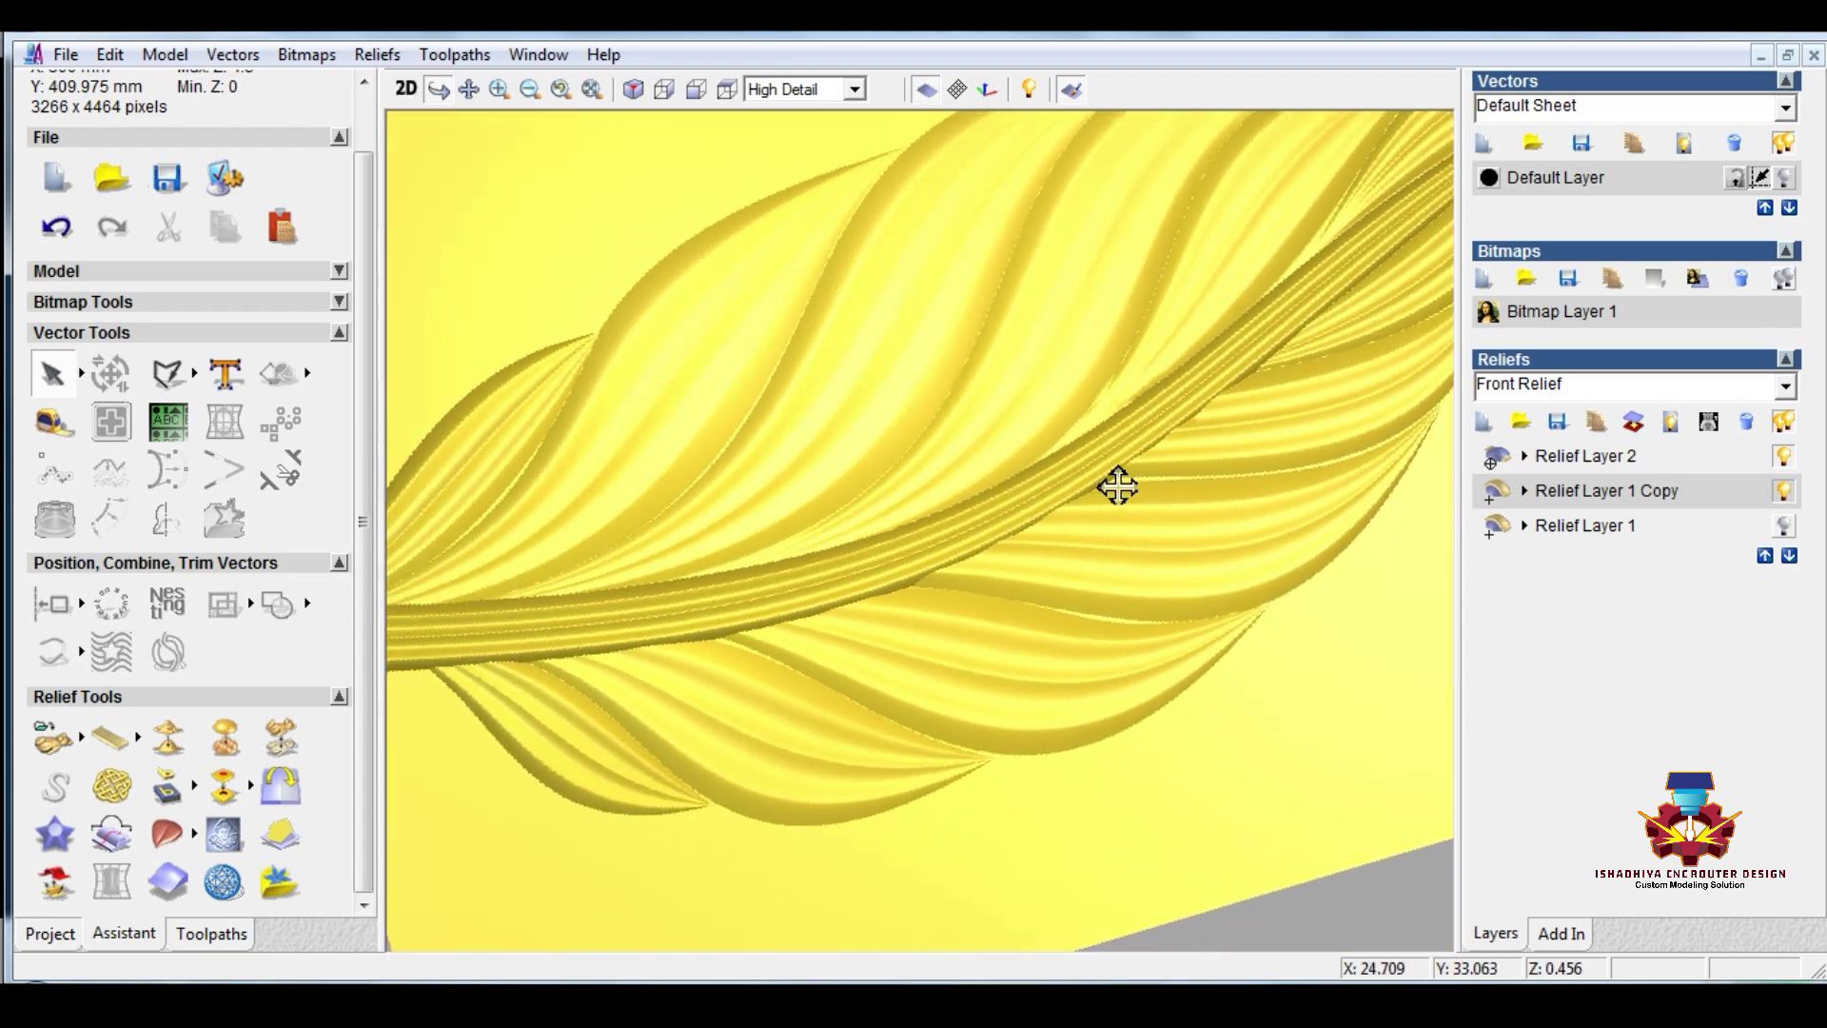
{"action": "scroll", "coordinate": [990, 533], "scroll_direction": "down", "scroll_amount": 3}
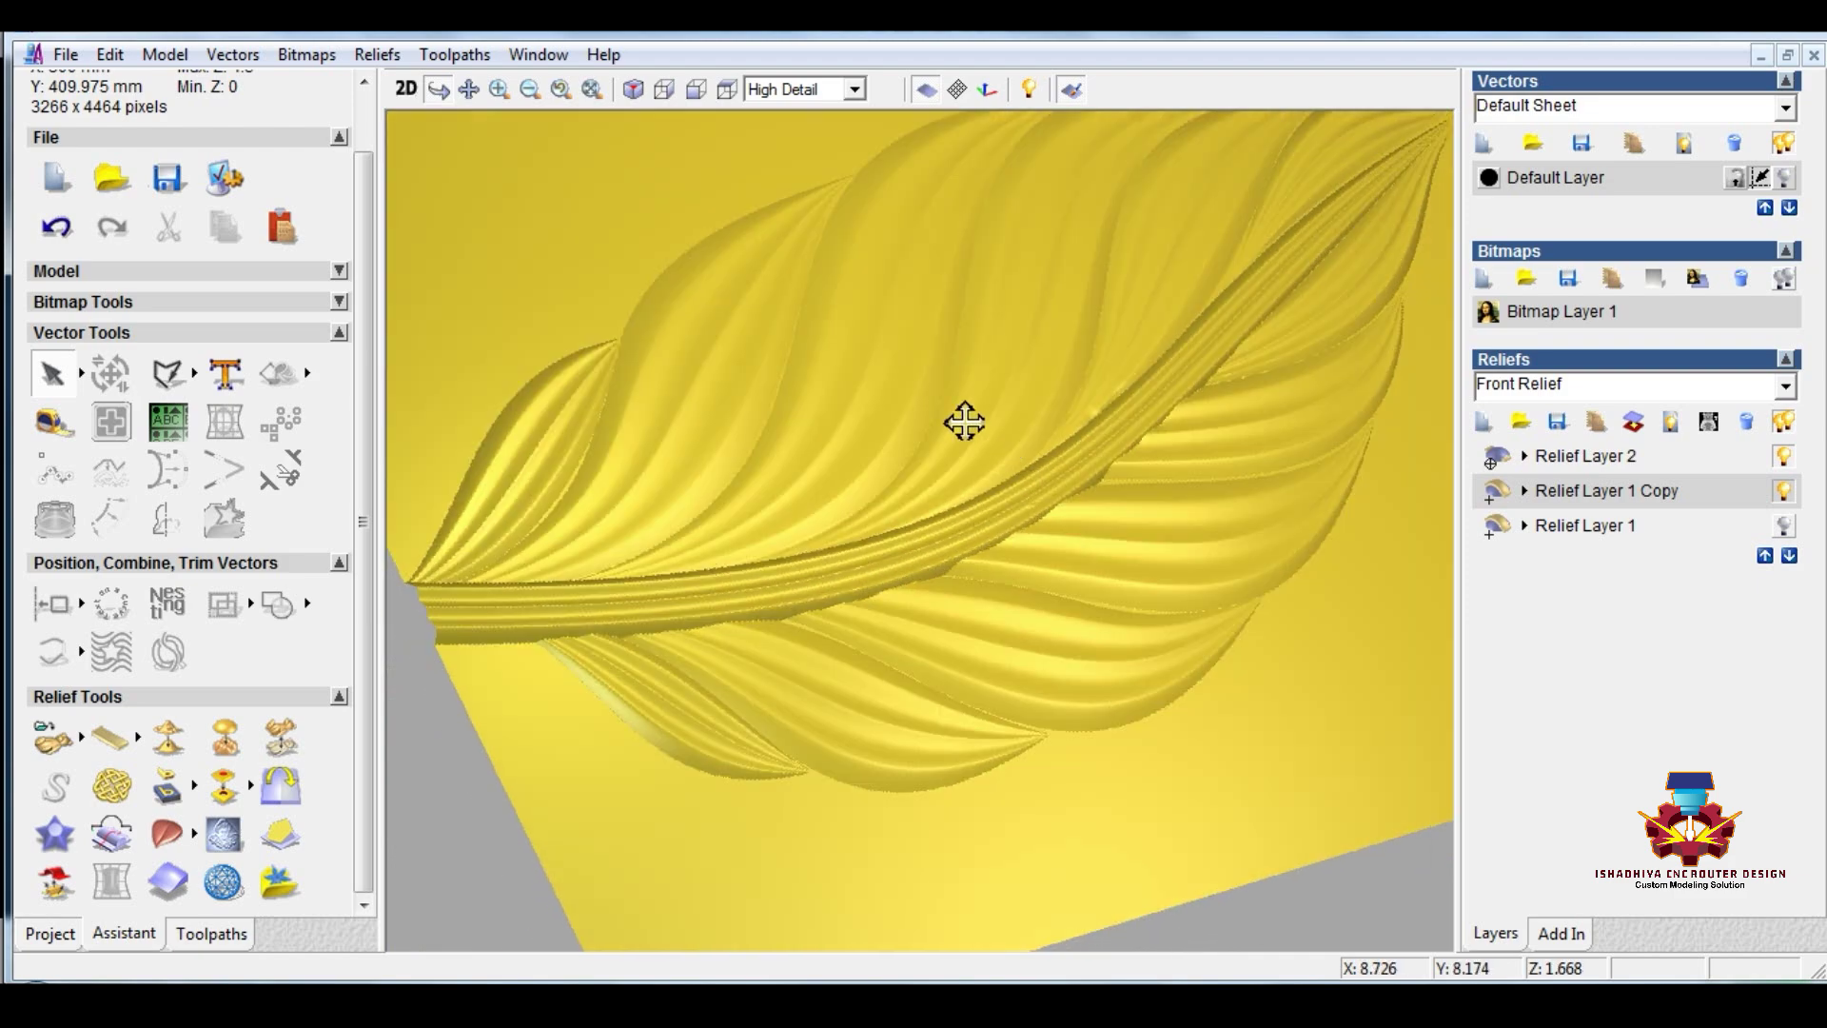
{"action": "left_click_drag", "start_coordinate": [964, 421], "coordinate": [1099, 536]}
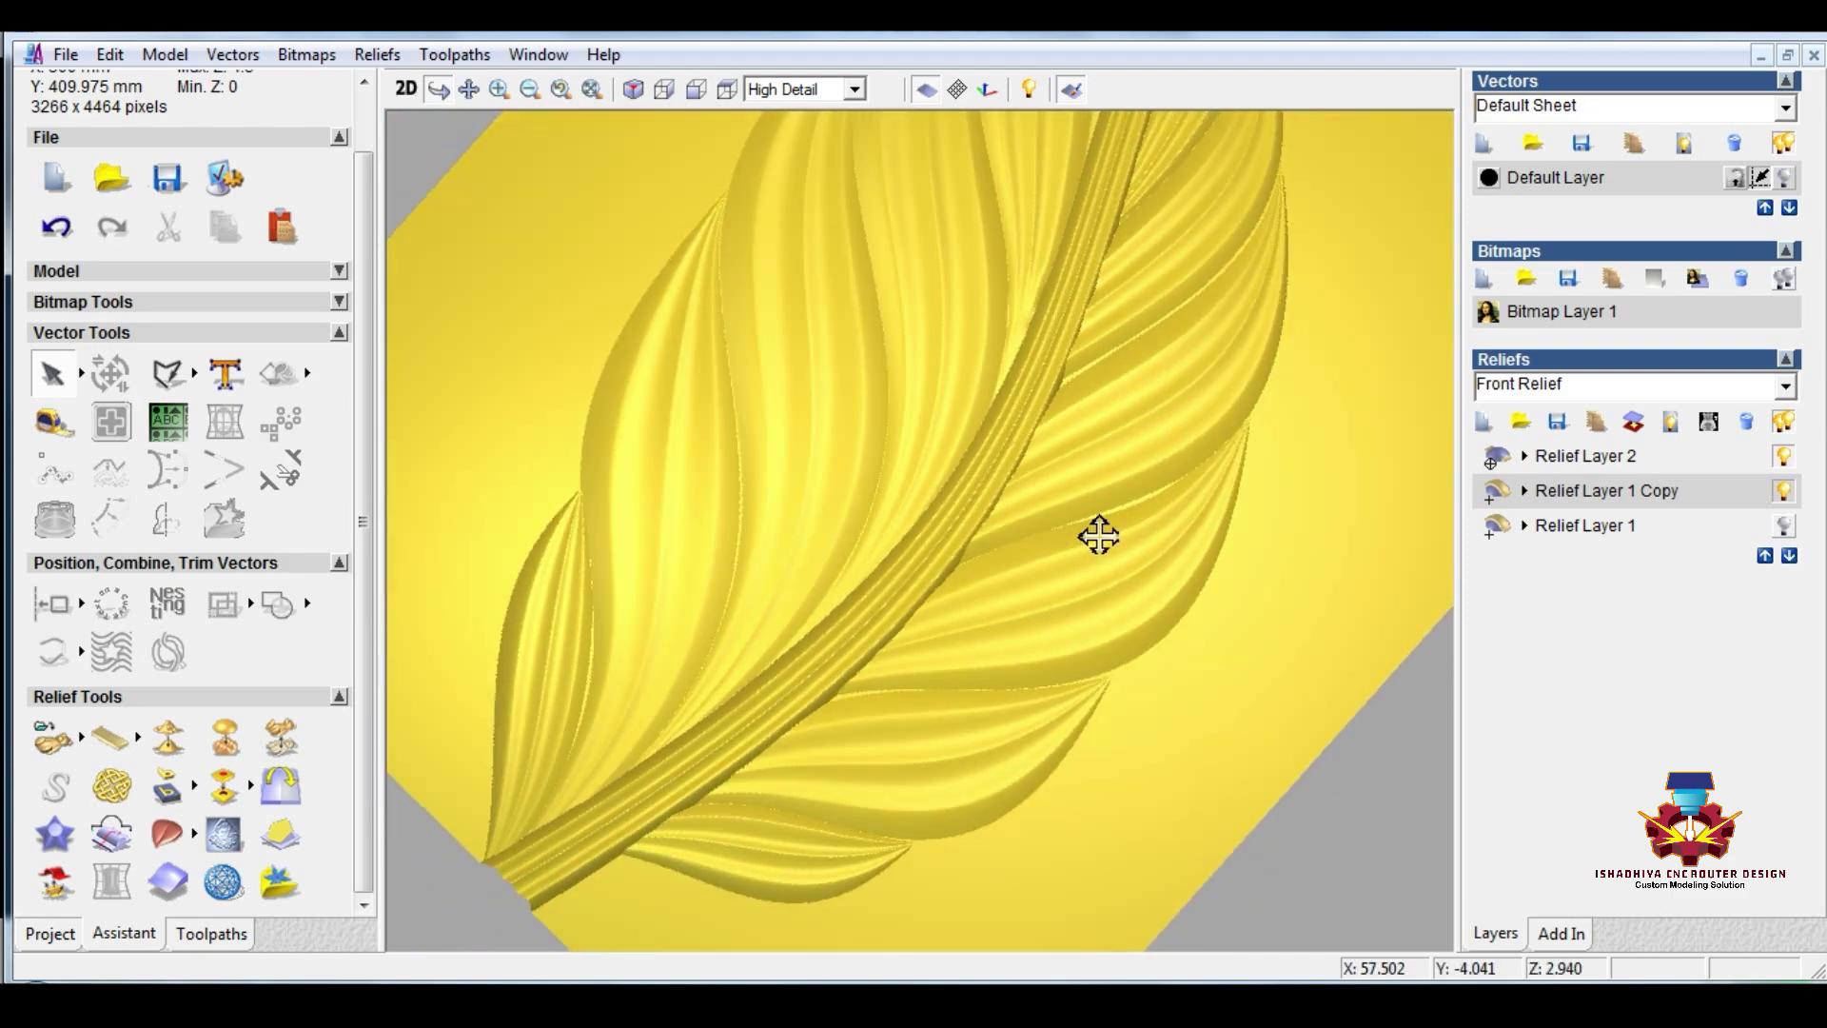
{"action": "scroll", "coordinate": [980, 523], "scroll_direction": "down", "scroll_amount": 5}
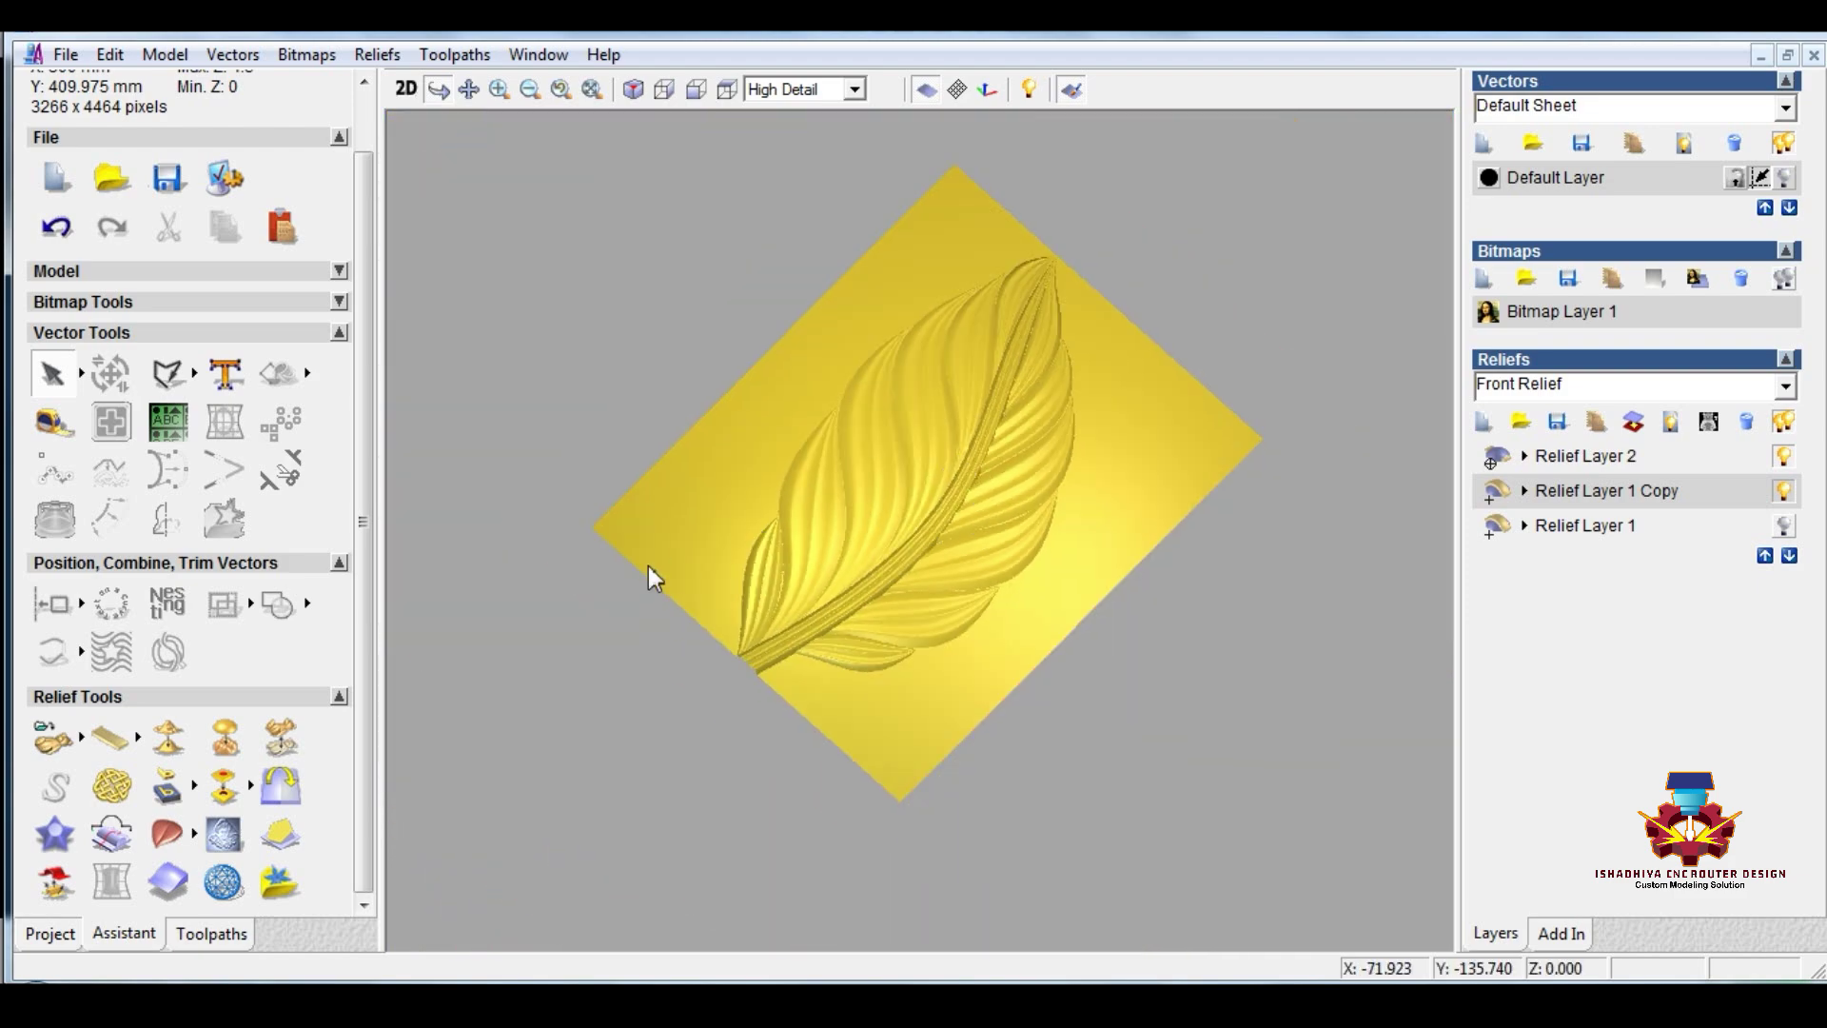
{"action": "left_click_drag", "start_coordinate": [653, 577], "coordinate": [815, 552]}
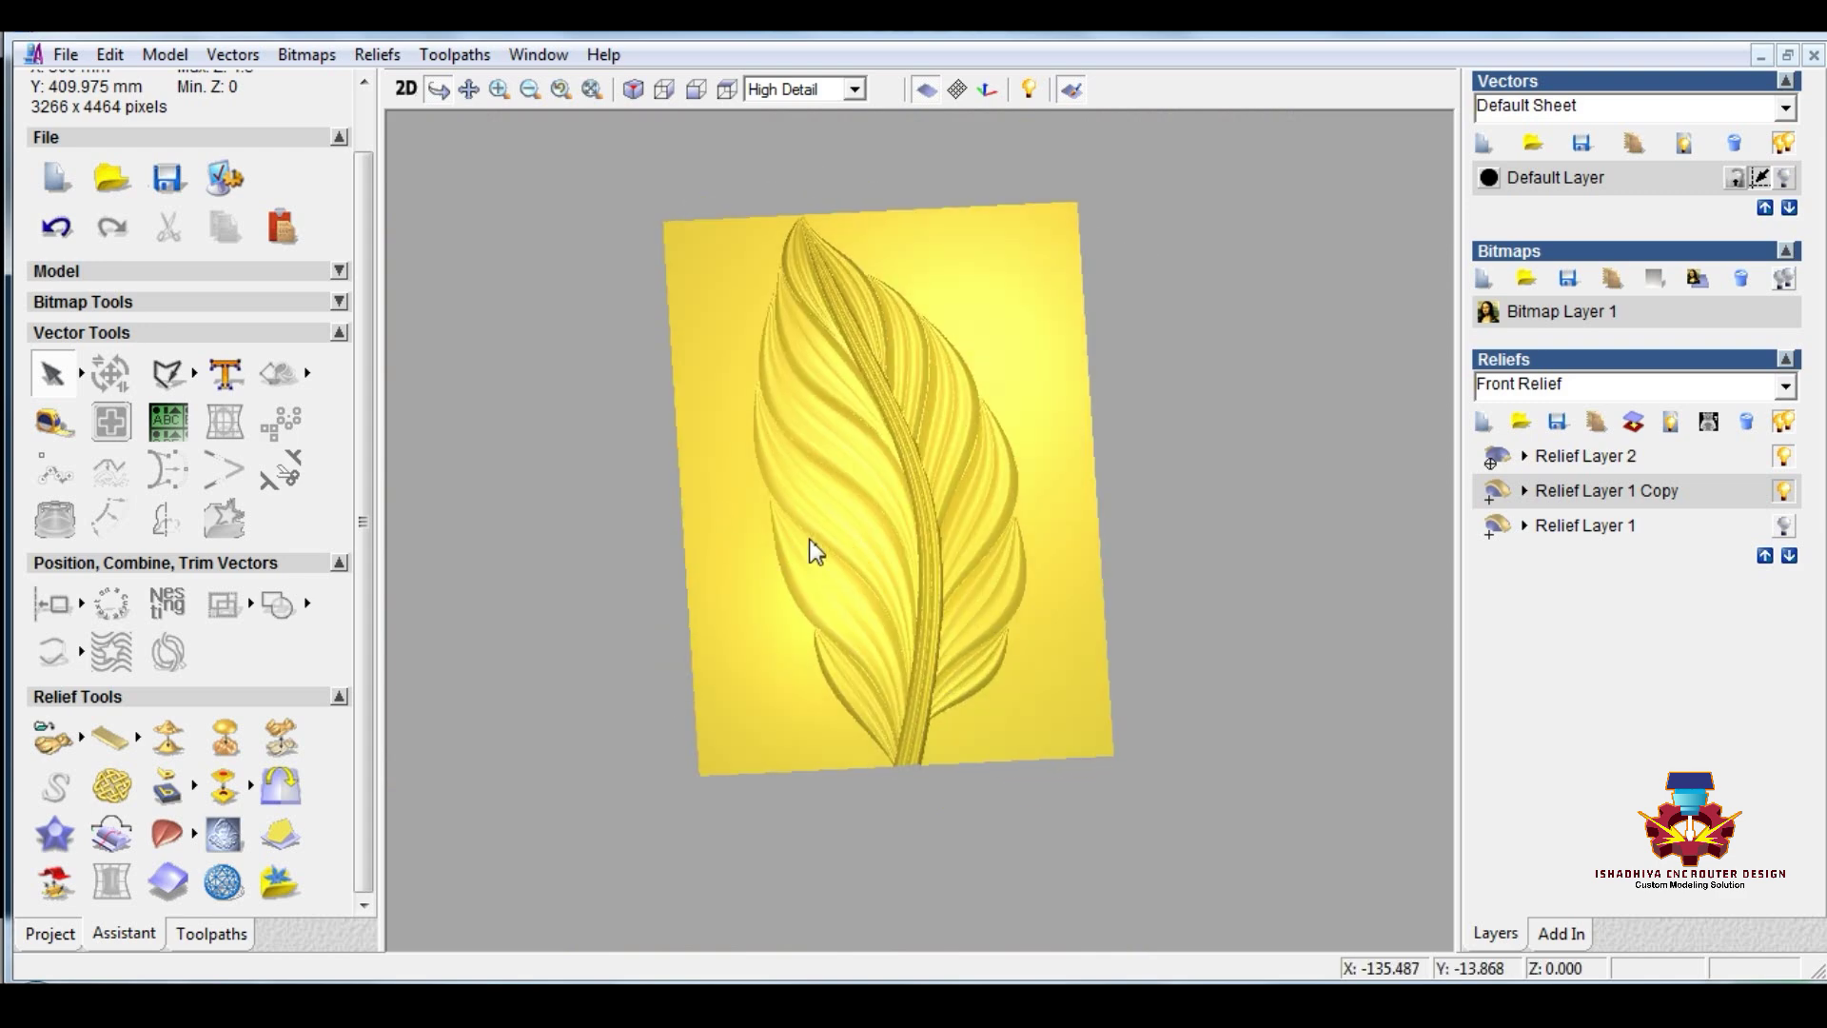
{"action": "scroll", "coordinate": [813, 545], "scroll_direction": "up", "scroll_amount": 2}
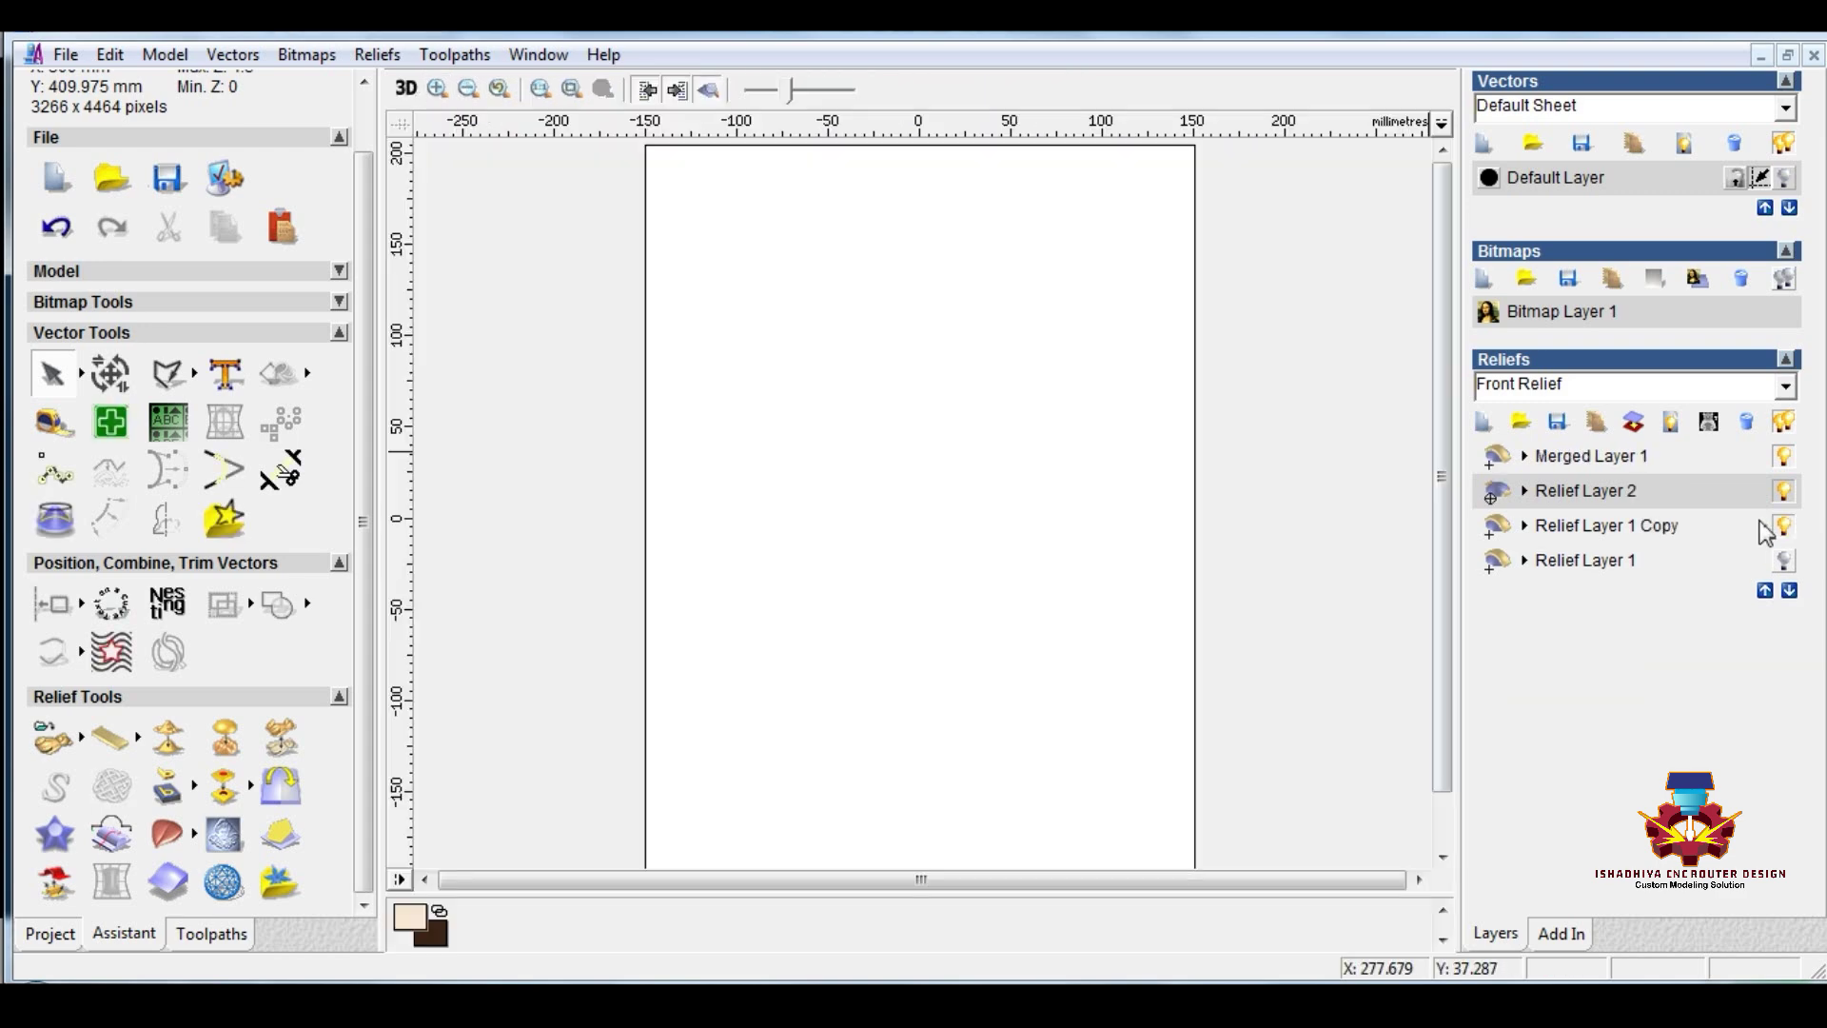
{"action": "scroll", "coordinate": [1048, 693], "scroll_direction": "down", "scroll_amount": 2}
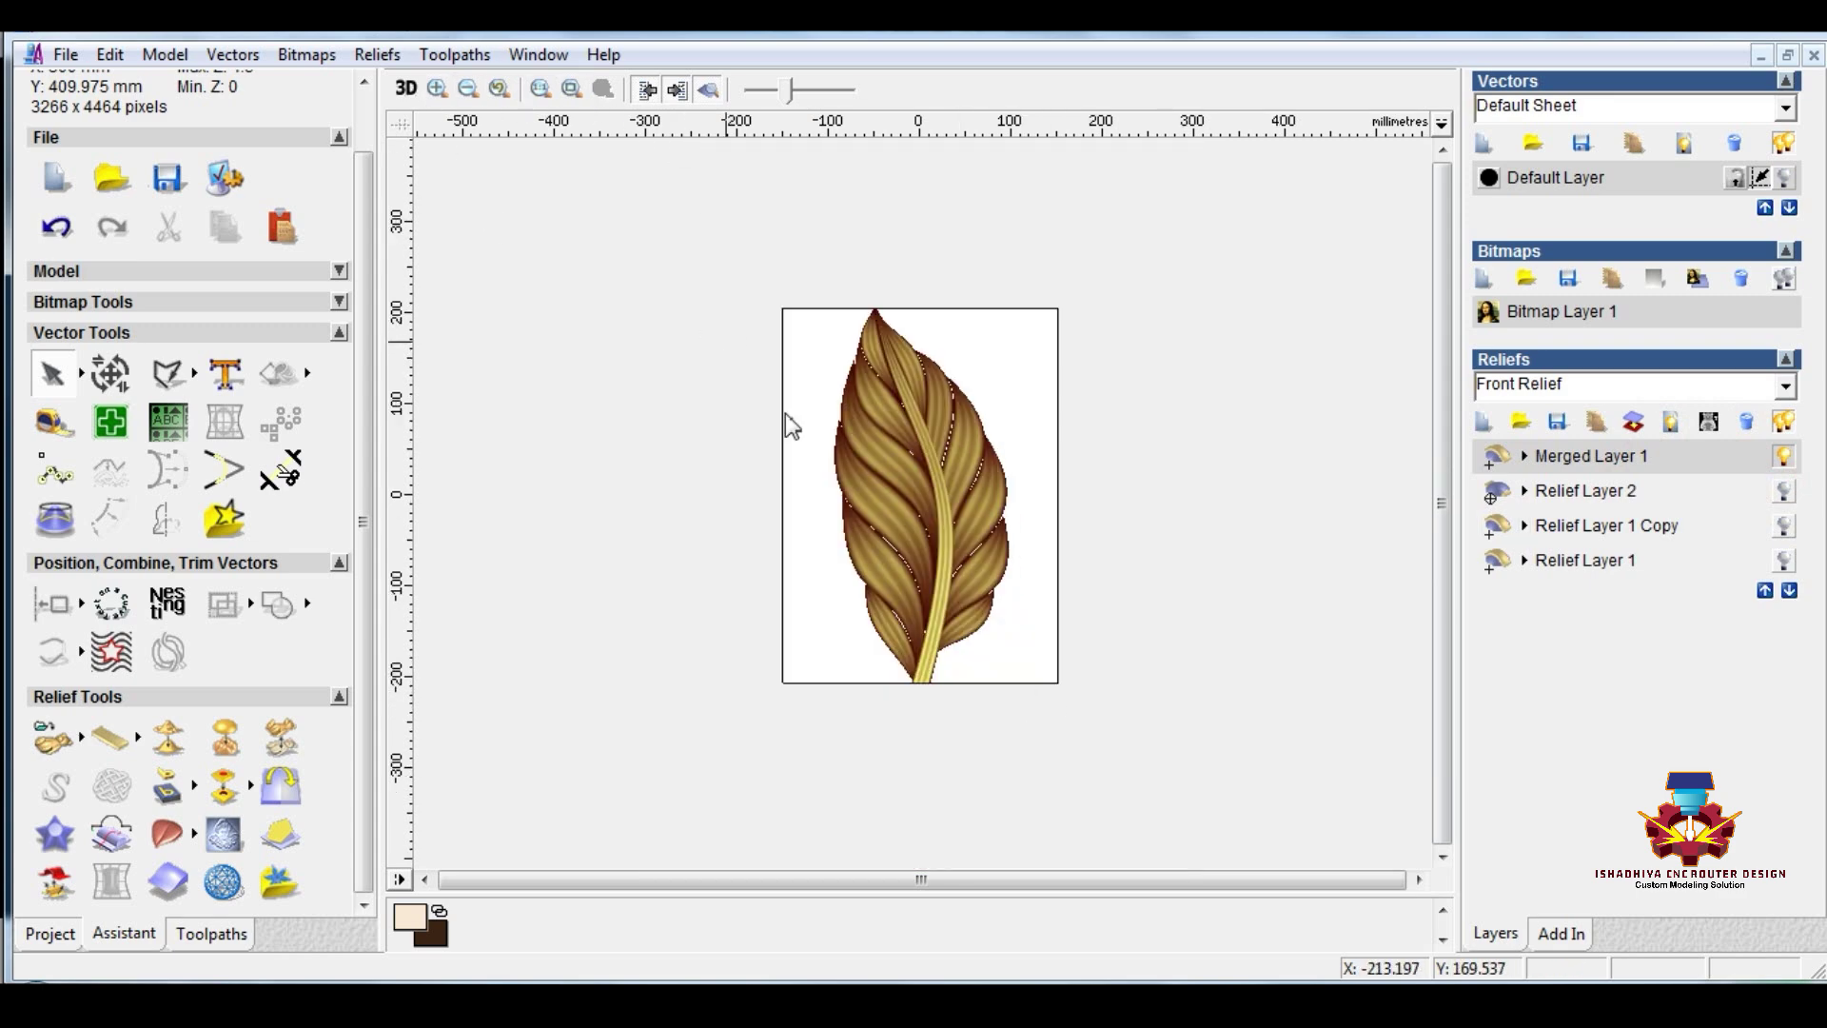
Step: Compare the merged relief with the reference leaf photo by toggling the relief preview in the 2D view
{"action": "left_click", "coordinate": [708, 92]}
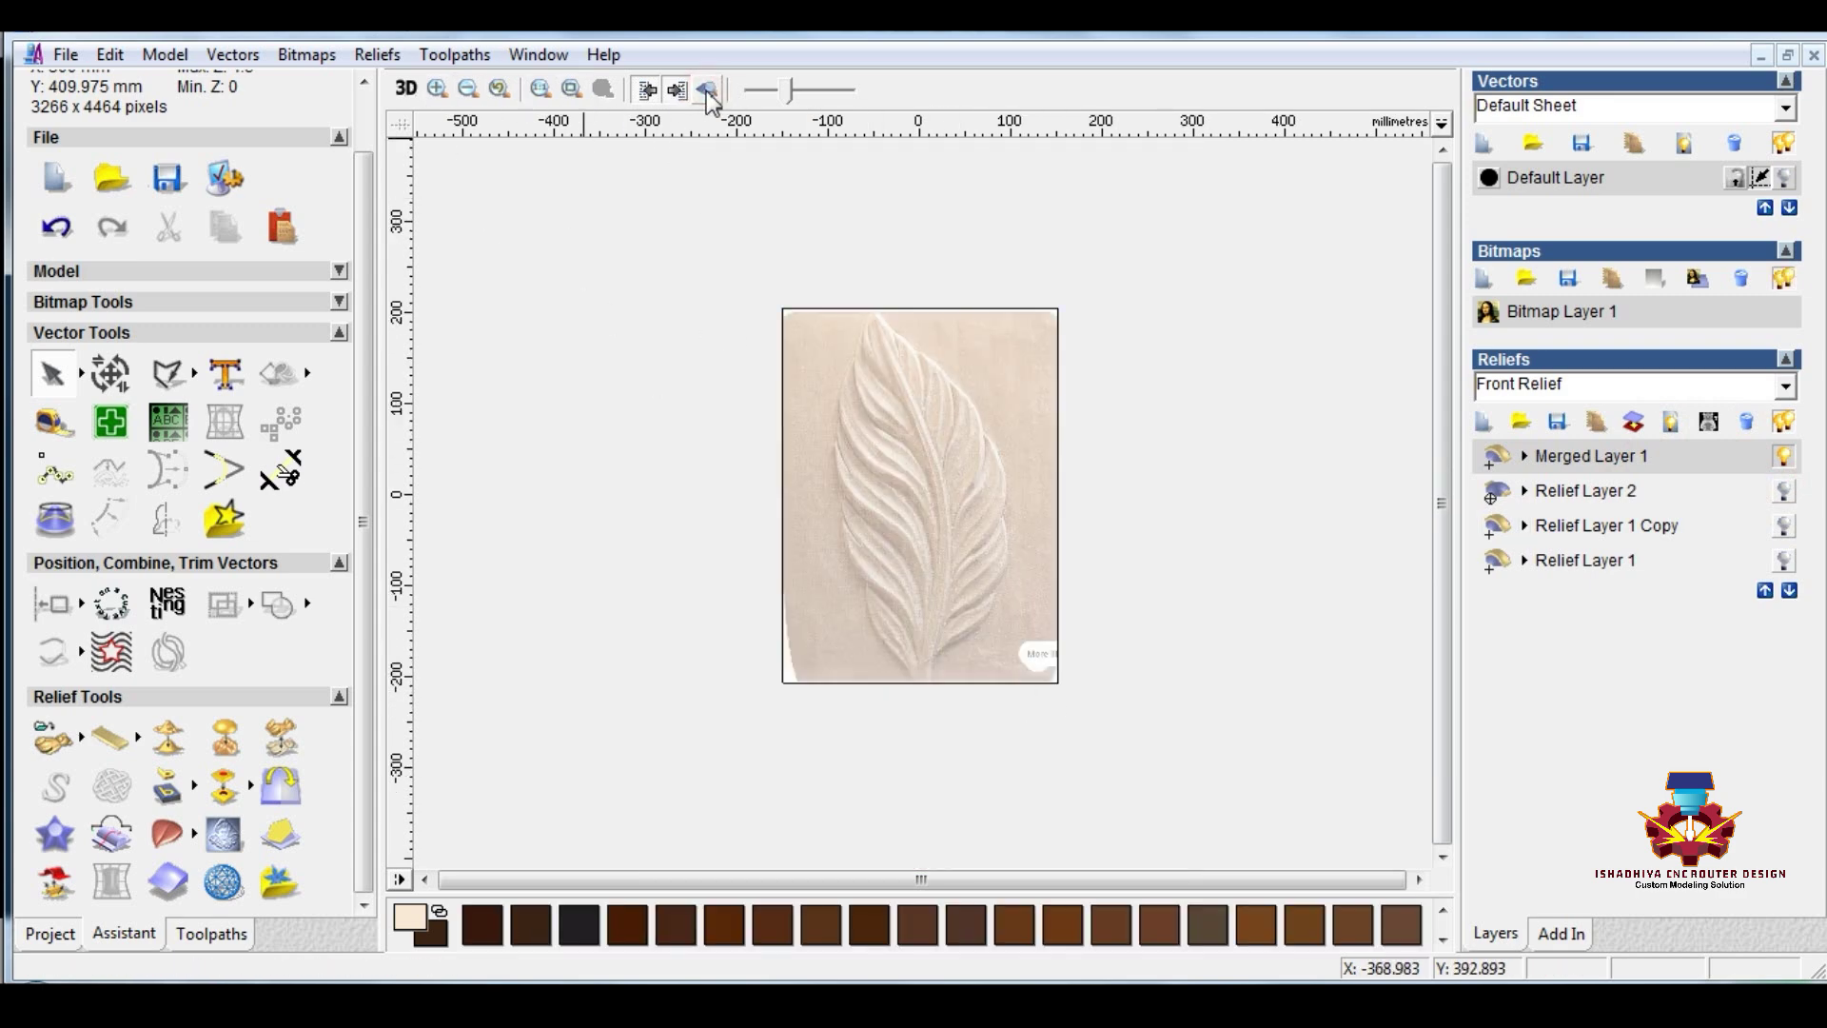
{"action": "left_click", "coordinate": [708, 92]}
{"action": "left_click", "coordinate": [708, 92]}
{"action": "left_click", "coordinate": [708, 92]}
{"action": "left_click", "coordinate": [707, 92]}
Step: Show the merged leaf in 3D and hide the zero plane around it
{"action": "left_click", "coordinate": [405, 87]}
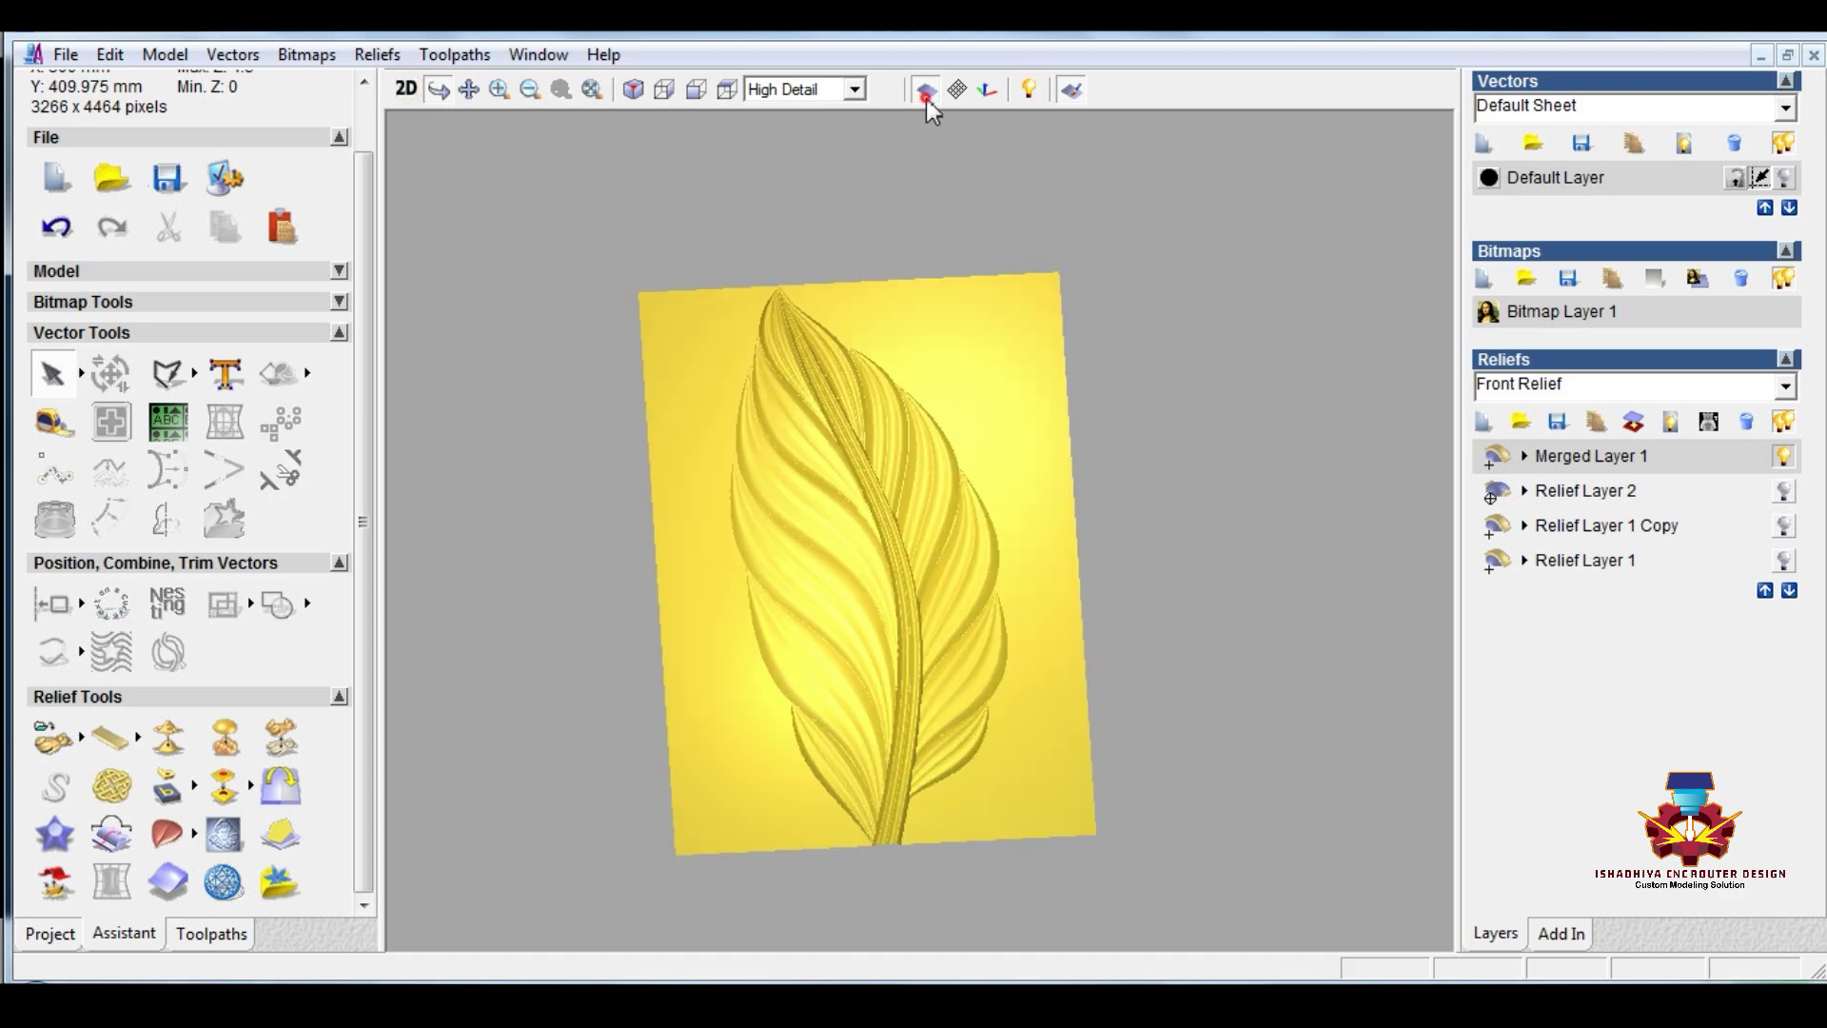
{"action": "left_click", "coordinate": [926, 91]}
{"action": "left_click_drag", "start_coordinate": [928, 118], "coordinate": [747, 754]}
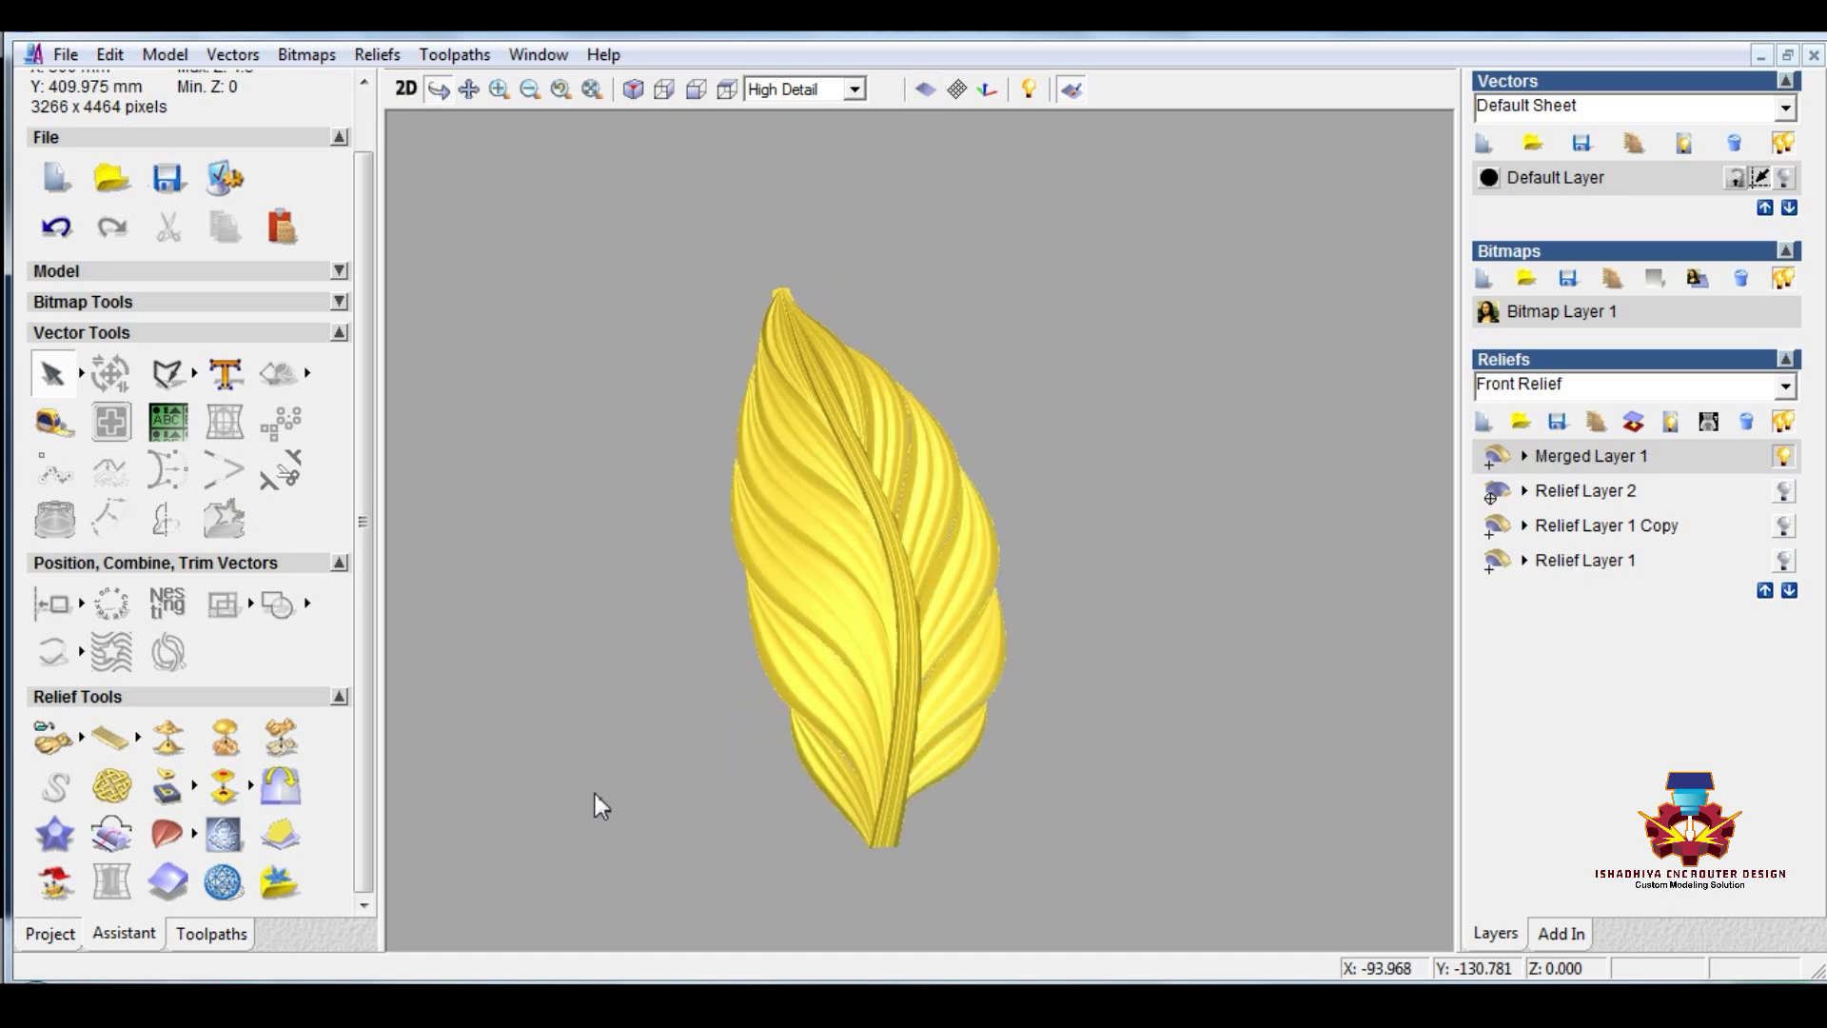
Step: Smooth the whole merged layer with 20 smoothing passes, close Smooth Relief, and inspect the leaf in 3D
{"action": "left_click", "coordinate": [167, 740]}
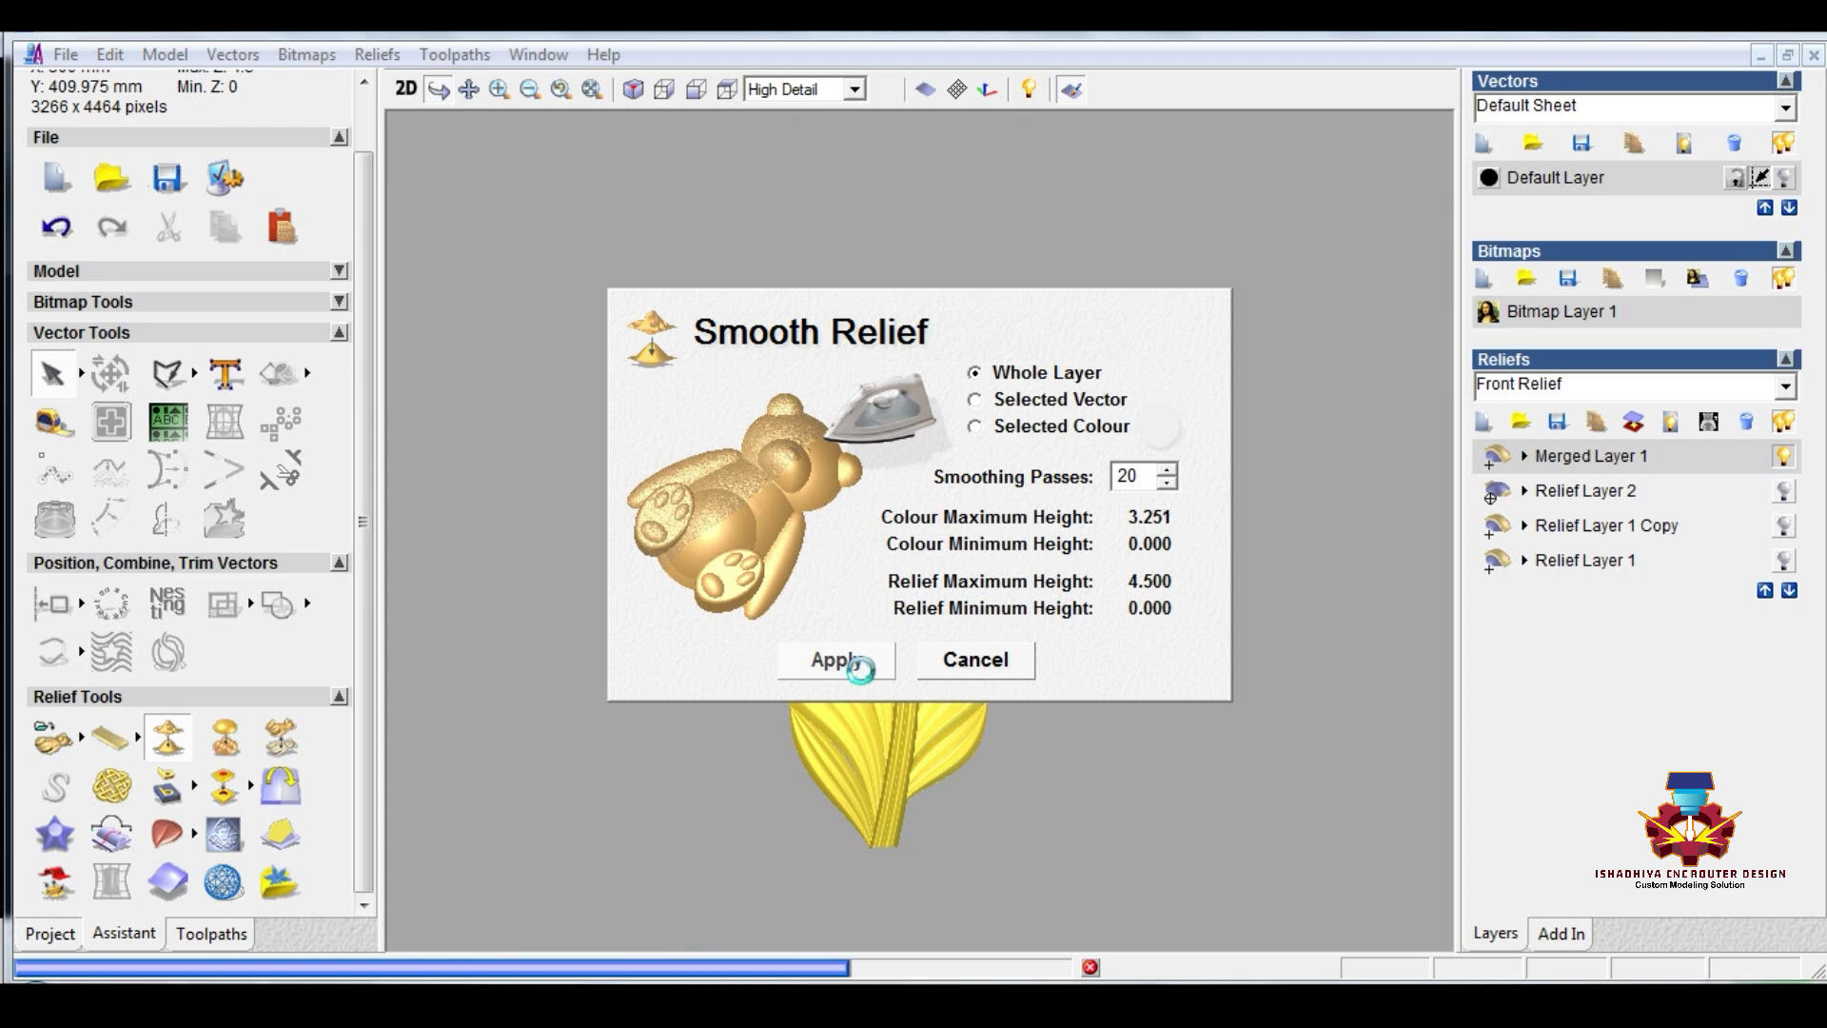
{"action": "left_click", "coordinate": [983, 671]}
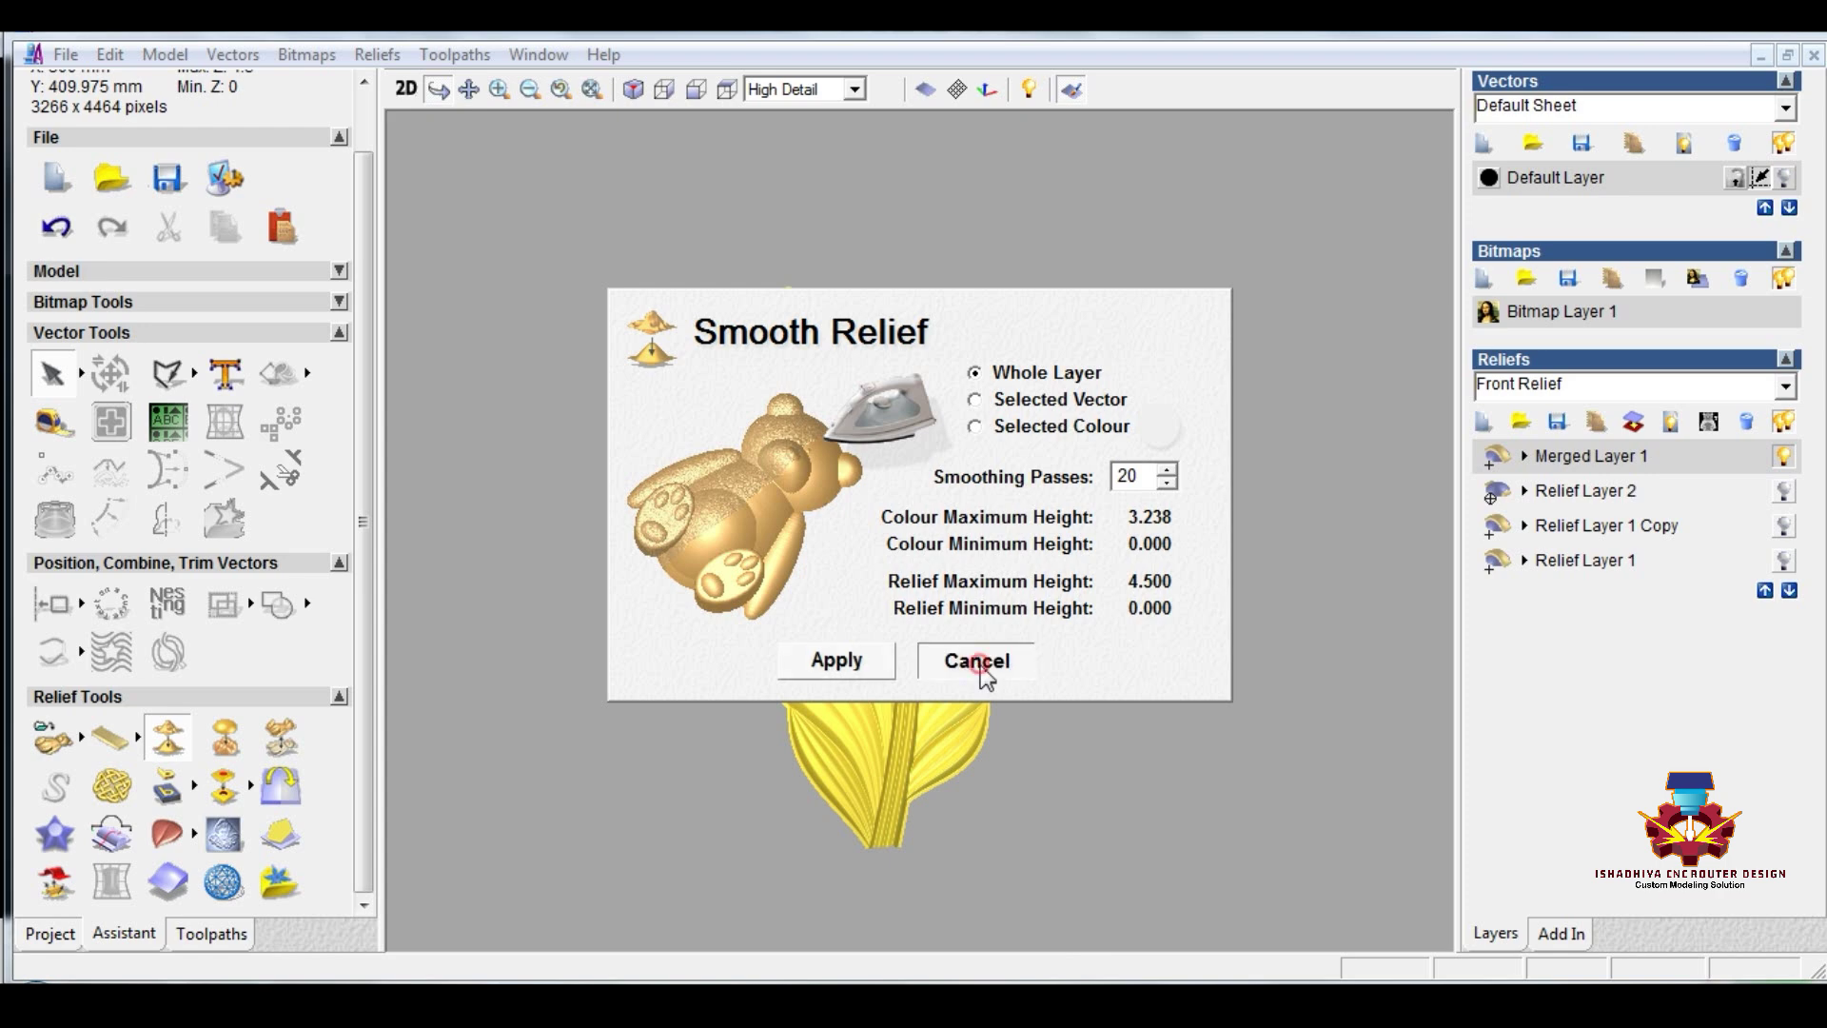
{"action": "left_click_drag", "start_coordinate": [893, 640], "coordinate": [843, 673]}
{"action": "left_click_drag", "start_coordinate": [856, 612], "coordinate": [1041, 610]}
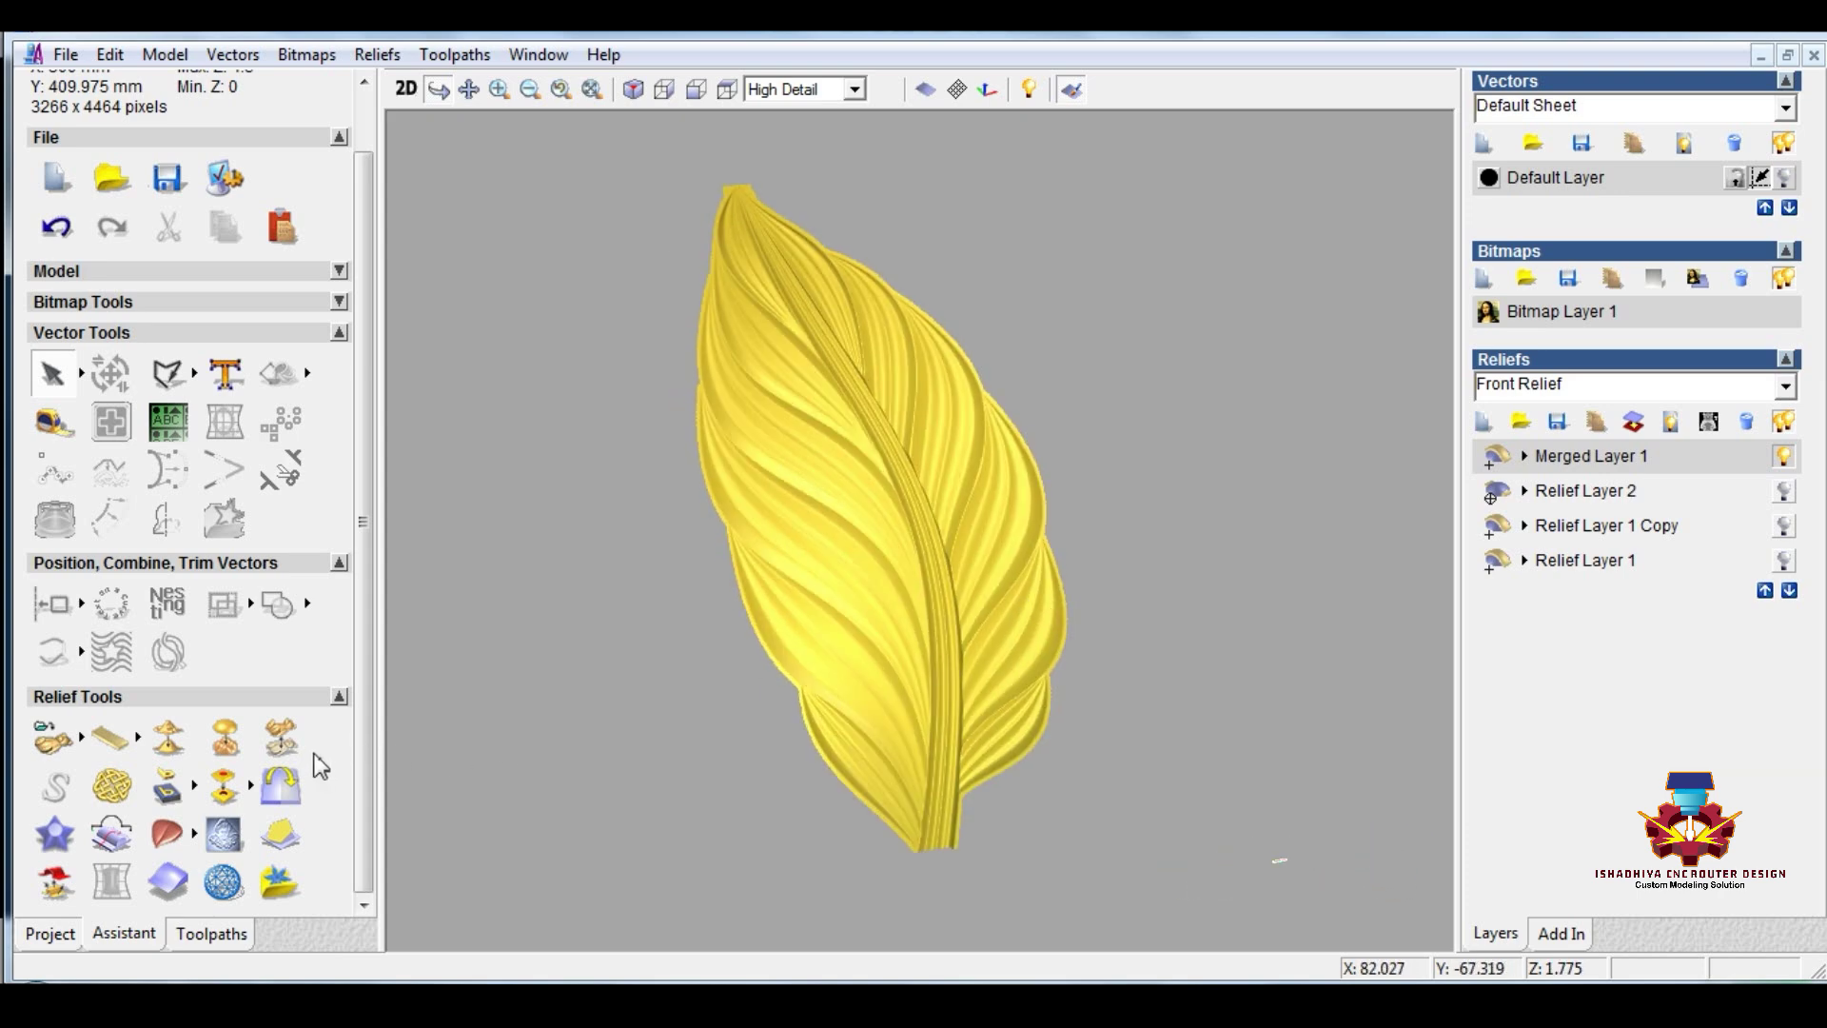